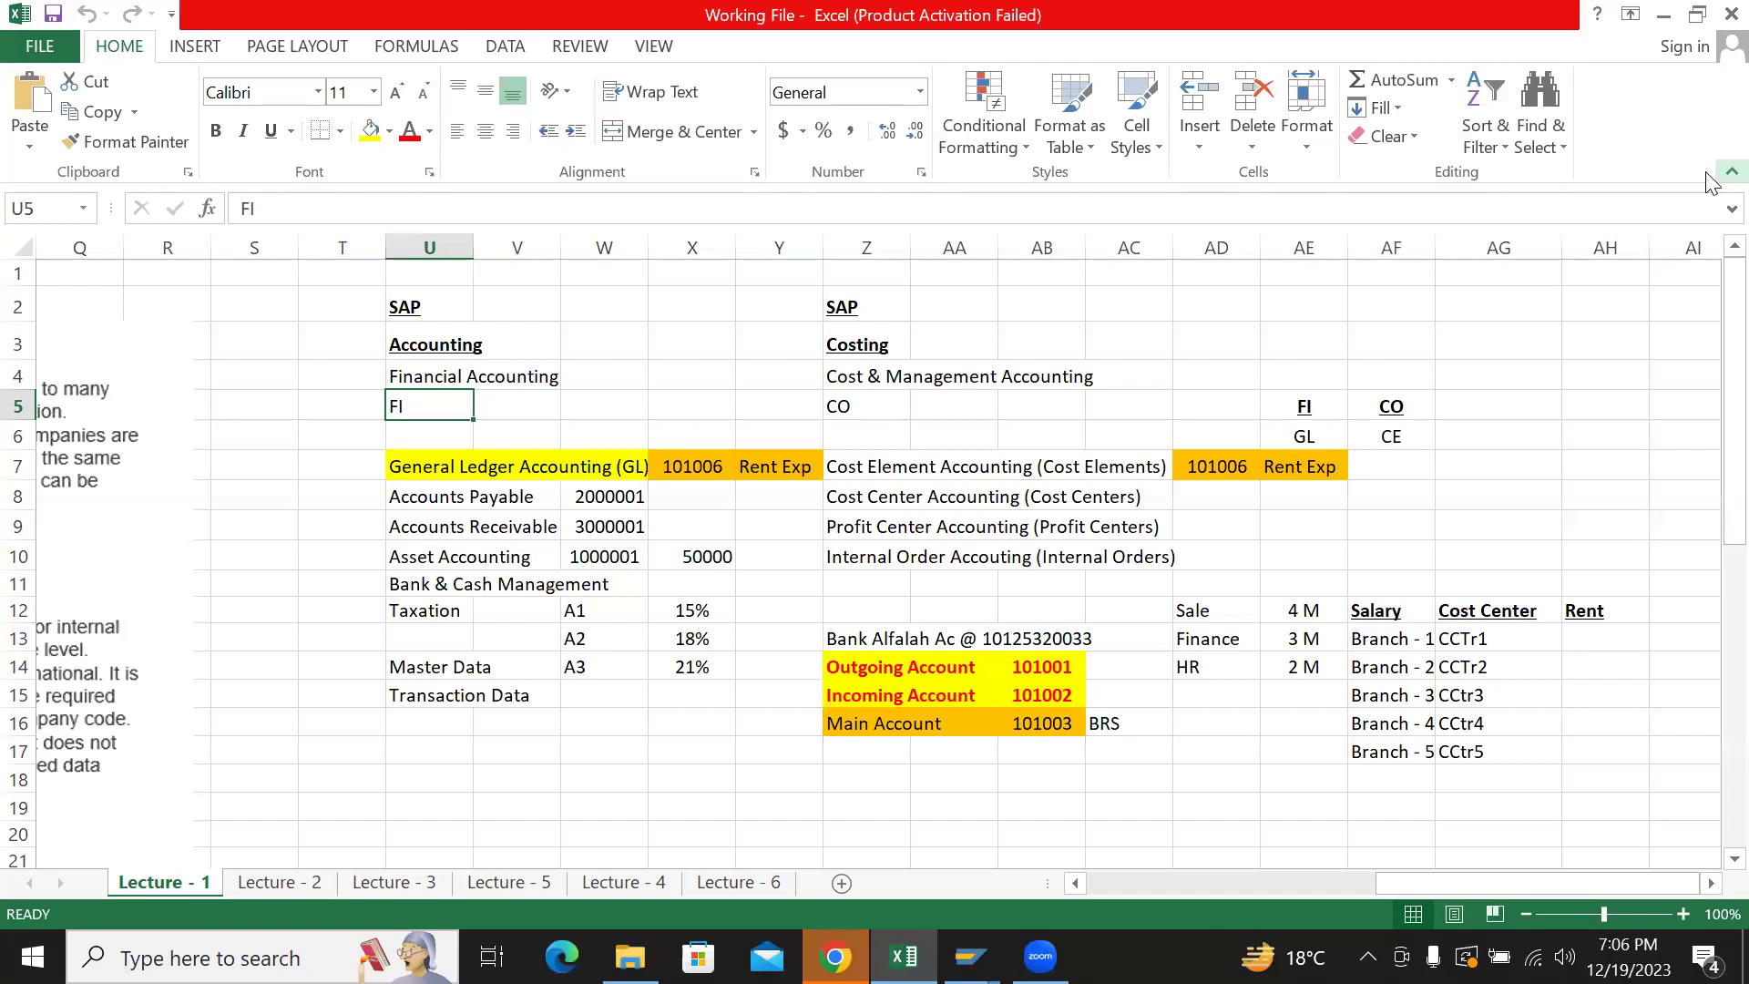
- Examine the FI entry under Accounting and the CO entry under Costing in row 5
key(Right)
key(Right)
key(Right)
key(Right)
key(Right)
key(Left)
key(Left)
key(Left)
key(Left)
key(Left)
key(shift+Right)
key(shift+Right)
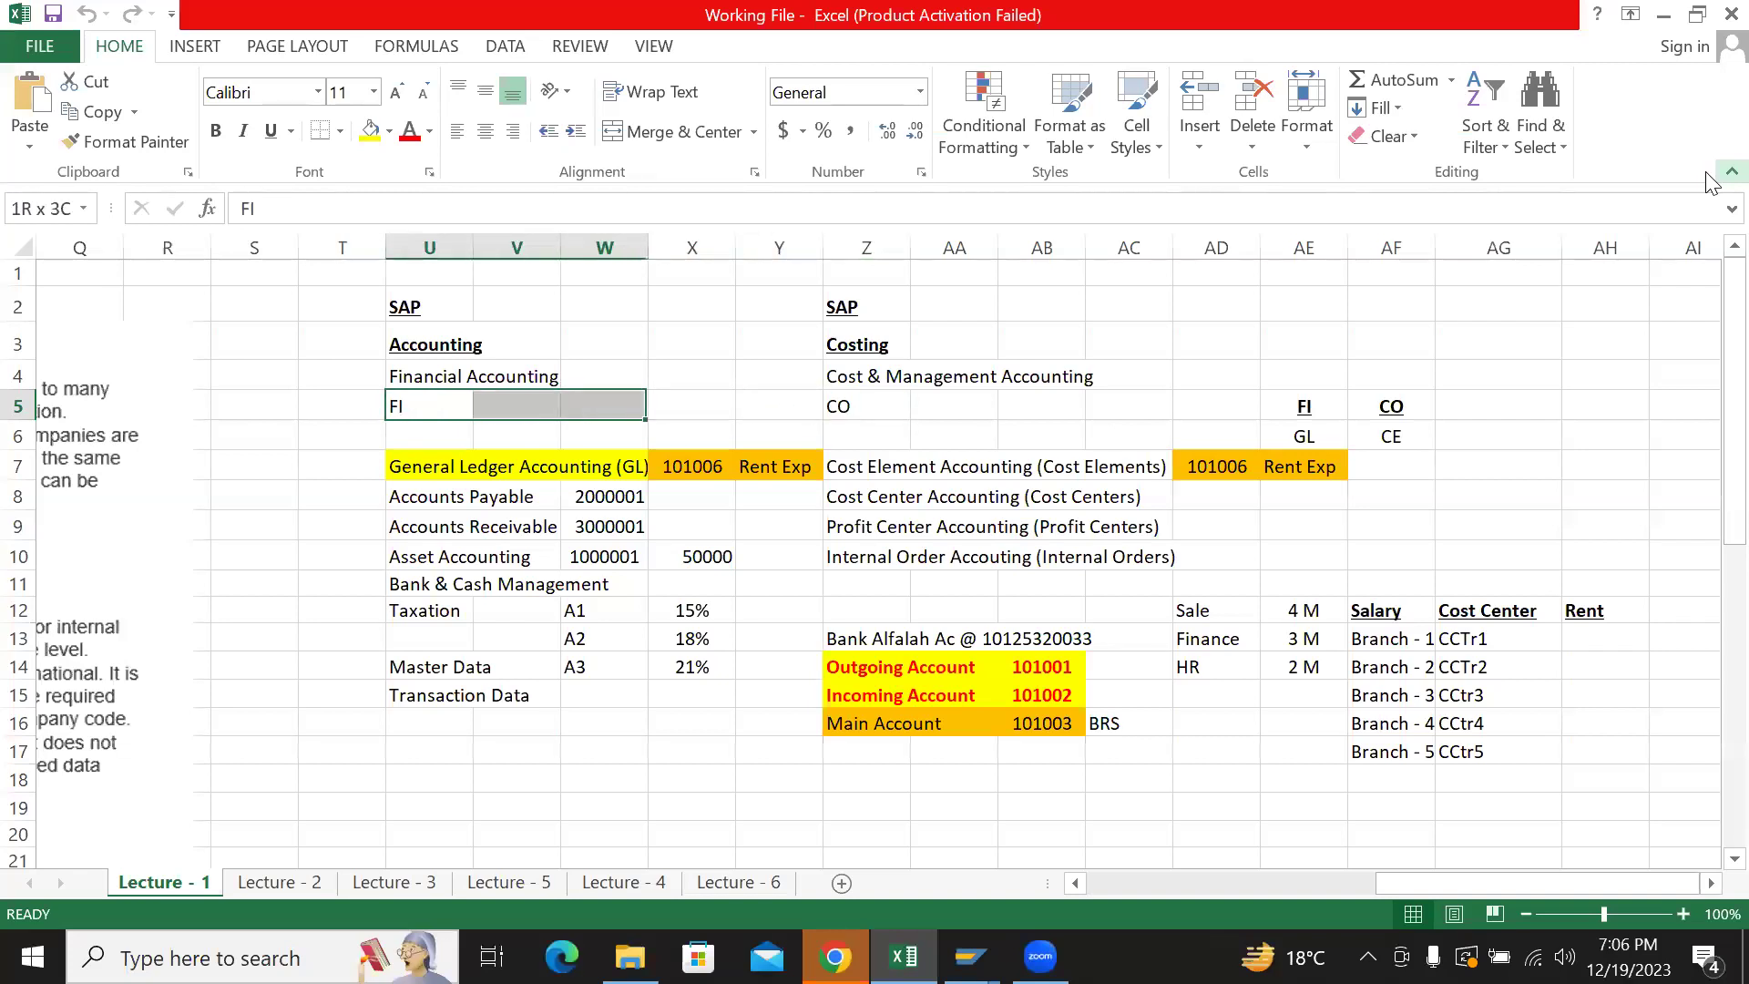
key(Right)
key(Right)
key(Right)
key(Right)
key(Right)
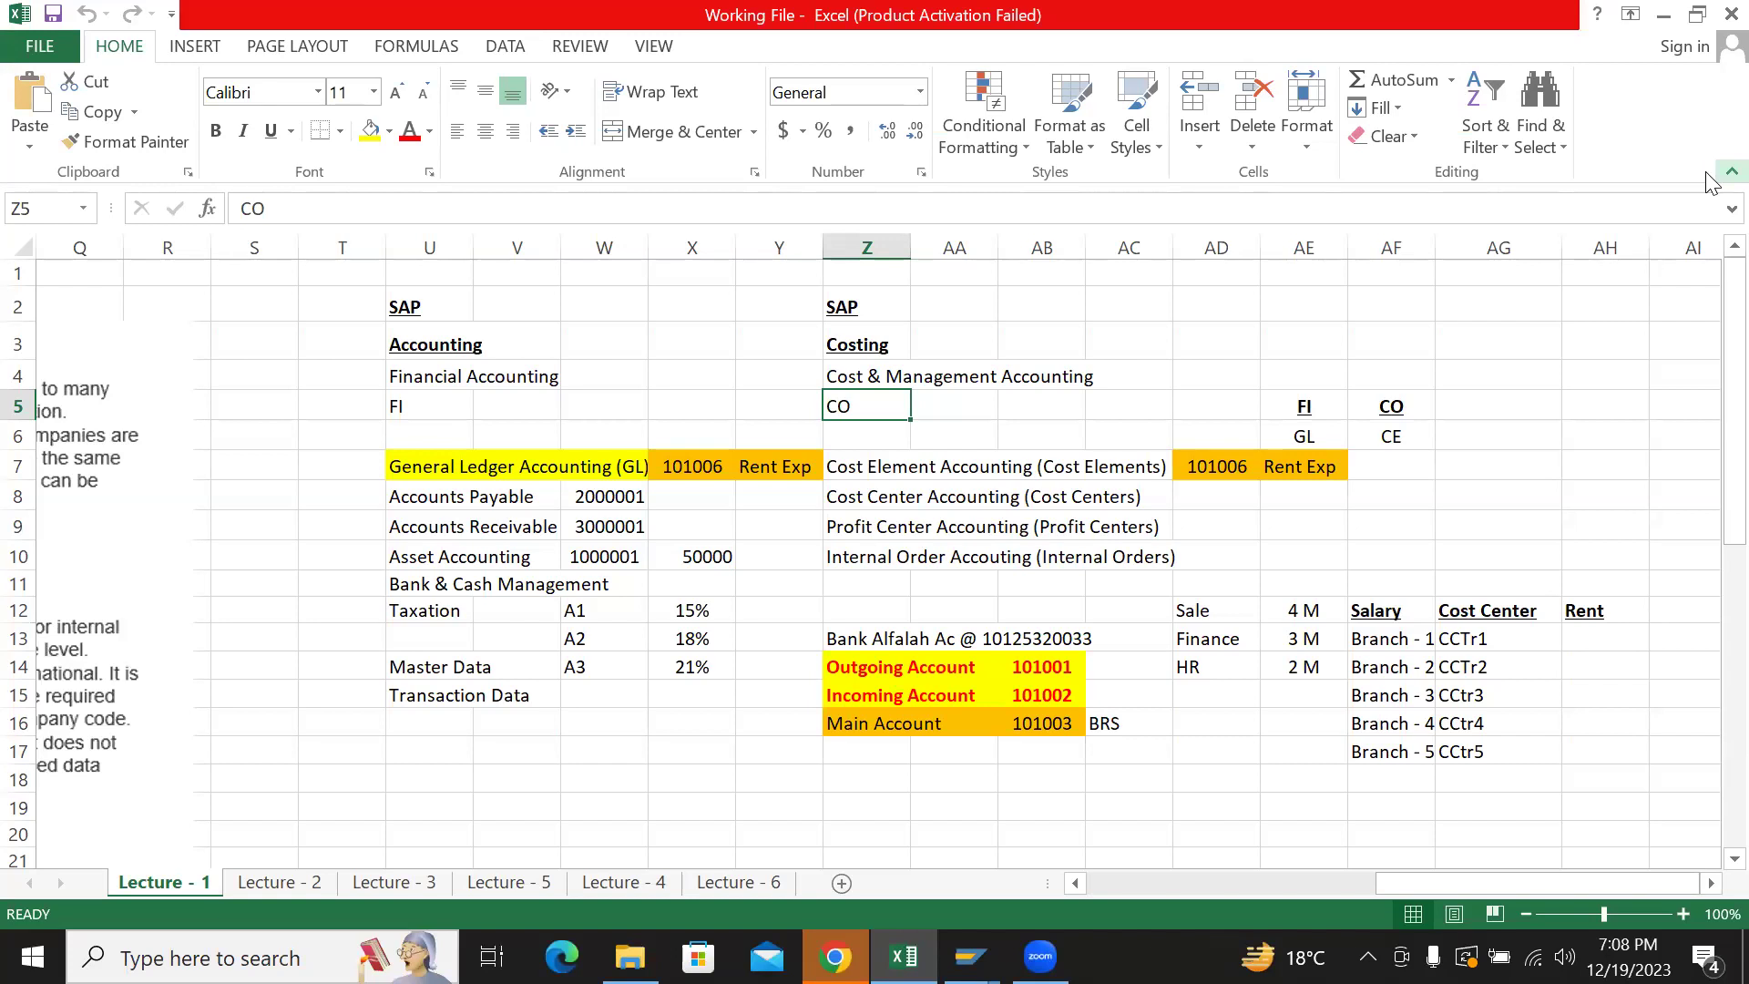
- Go back to the Enterprise Structure table and review its first entries, from Define Company to Assign Co. Code to Company
key(Left)
key(Left)
key(Left)
key(Left)
key(Left)
key(Left)
key(Right)
key(Right)
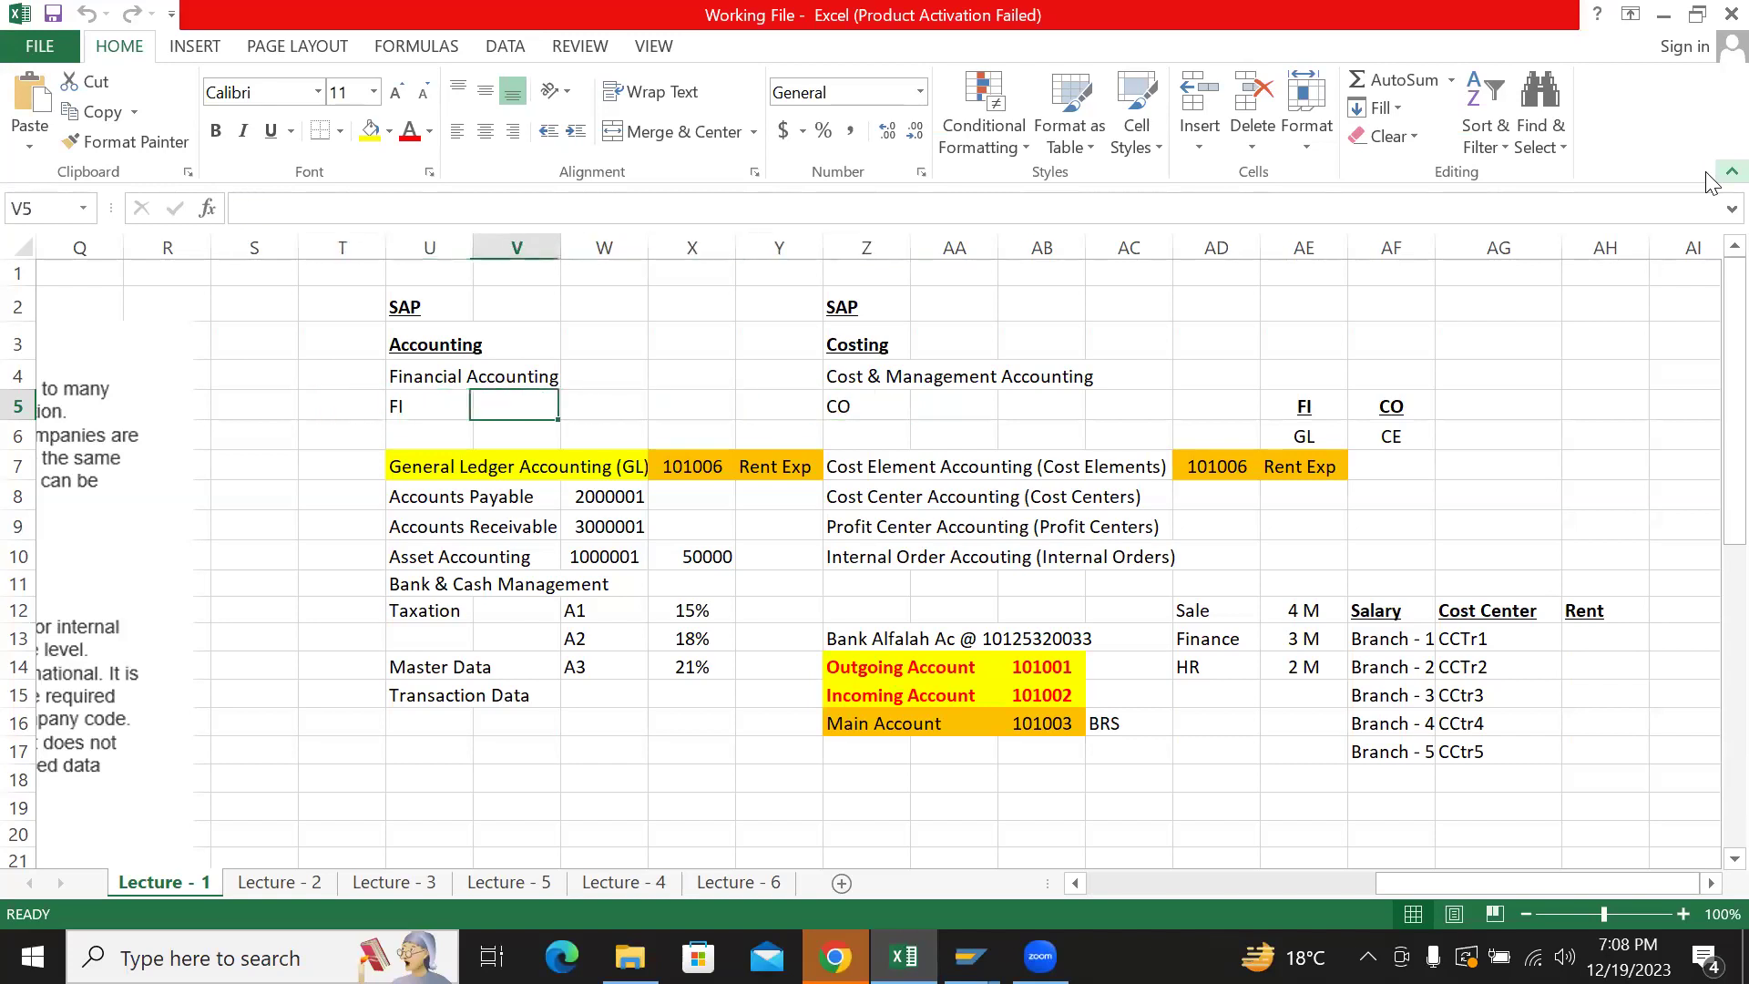
key(Right)
key(Right)
key(Right)
key(Right)
key(Left)
key(Left)
key(Left)
key(Left)
key(Left)
key(Left)
key(Left)
key(Left)
key(Left)
key(Left)
key(Left)
key(Left)
key(Left)
key(Left)
key(Left)
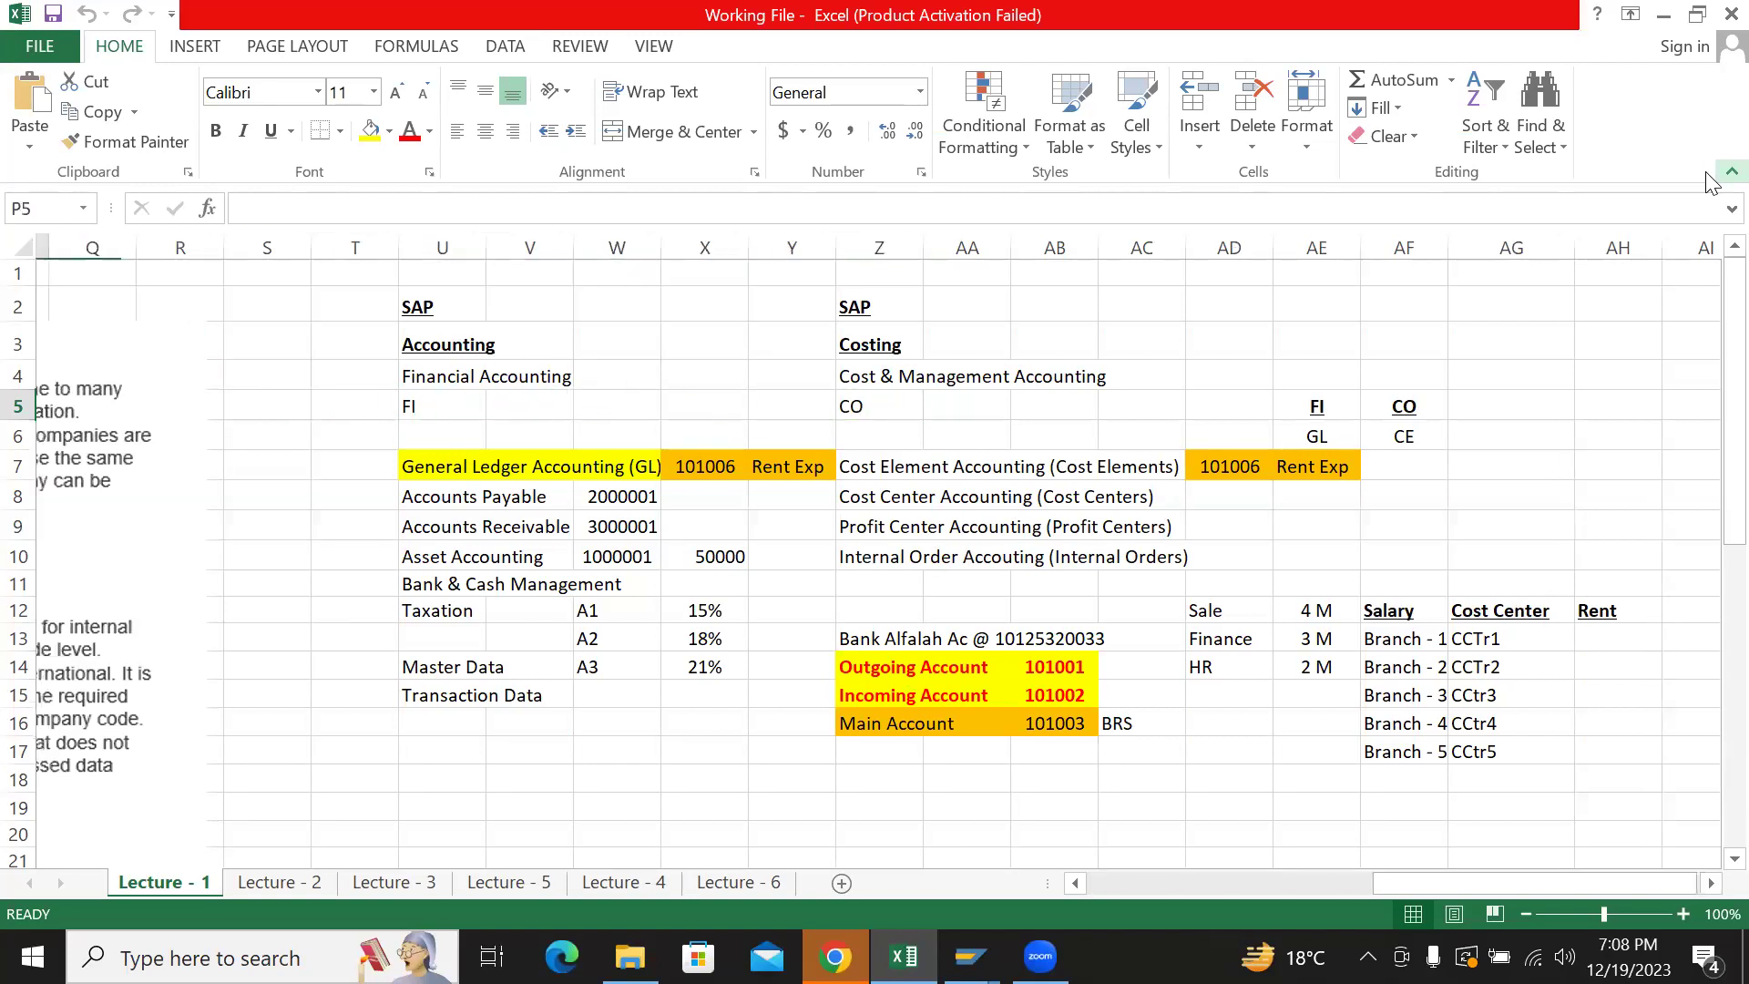
key(Left)
key(Left)
key(Left)
key(Left)
key(Left)
key(Left)
key(Down)
key(Down)
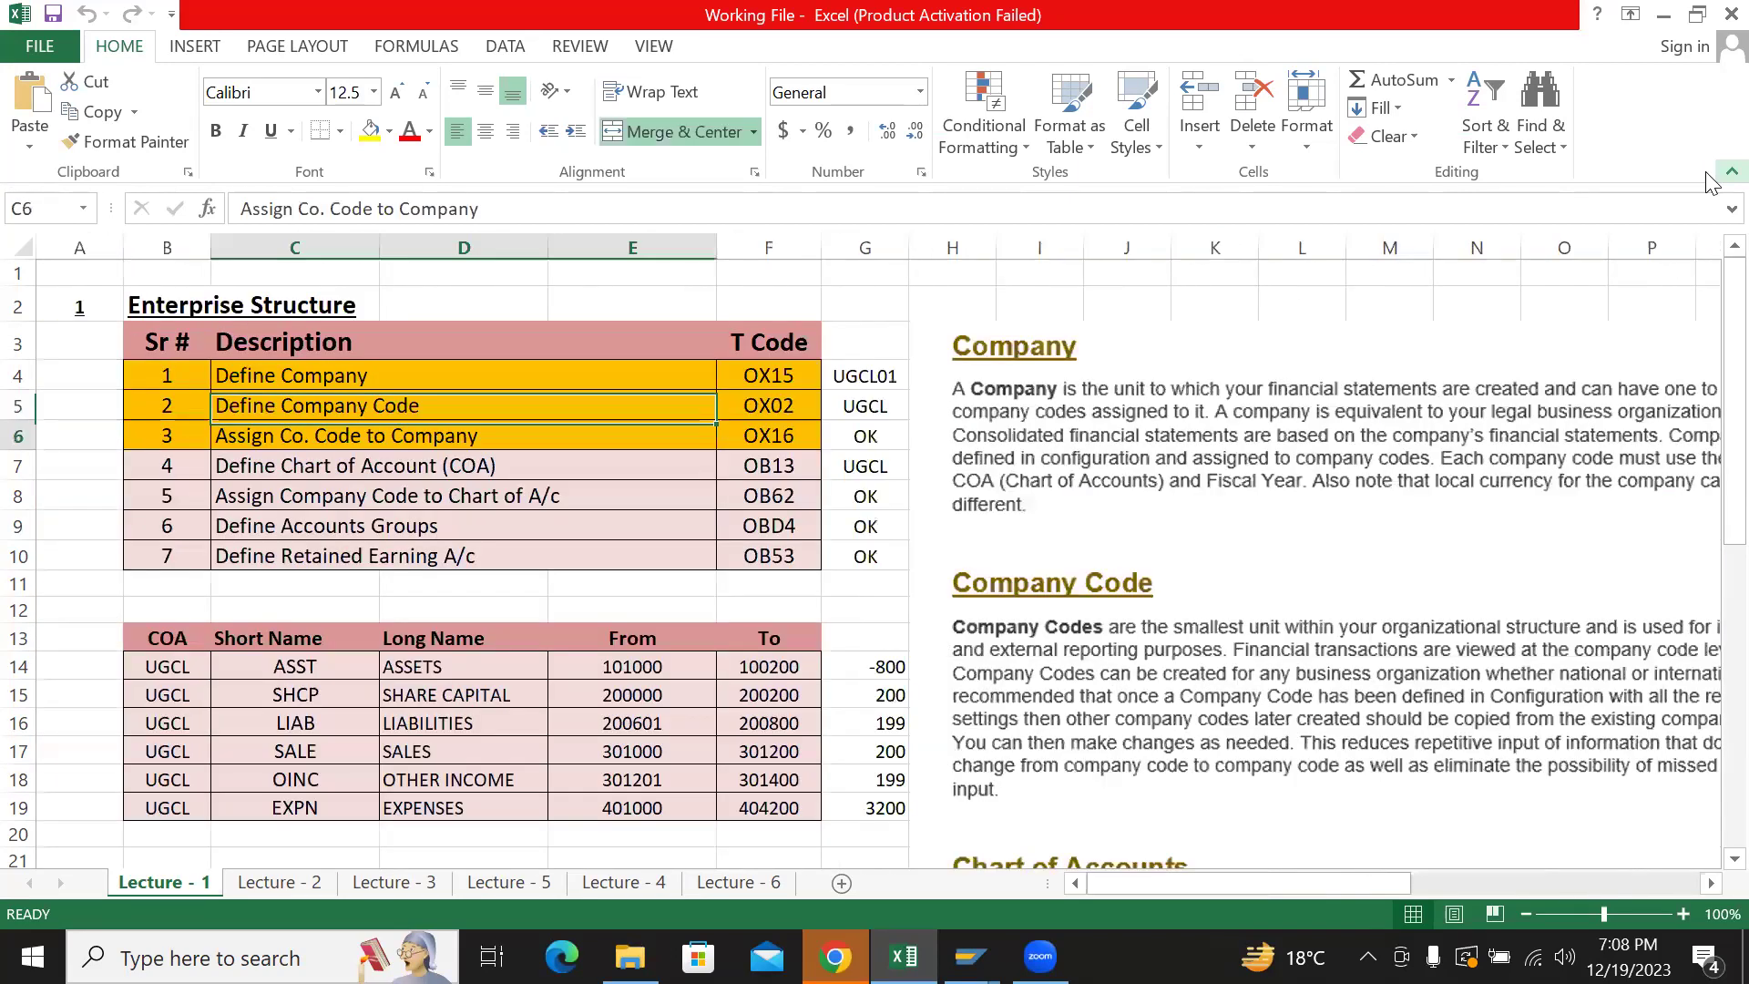
key(Up)
key(Up)
key(Up)
key(Left)
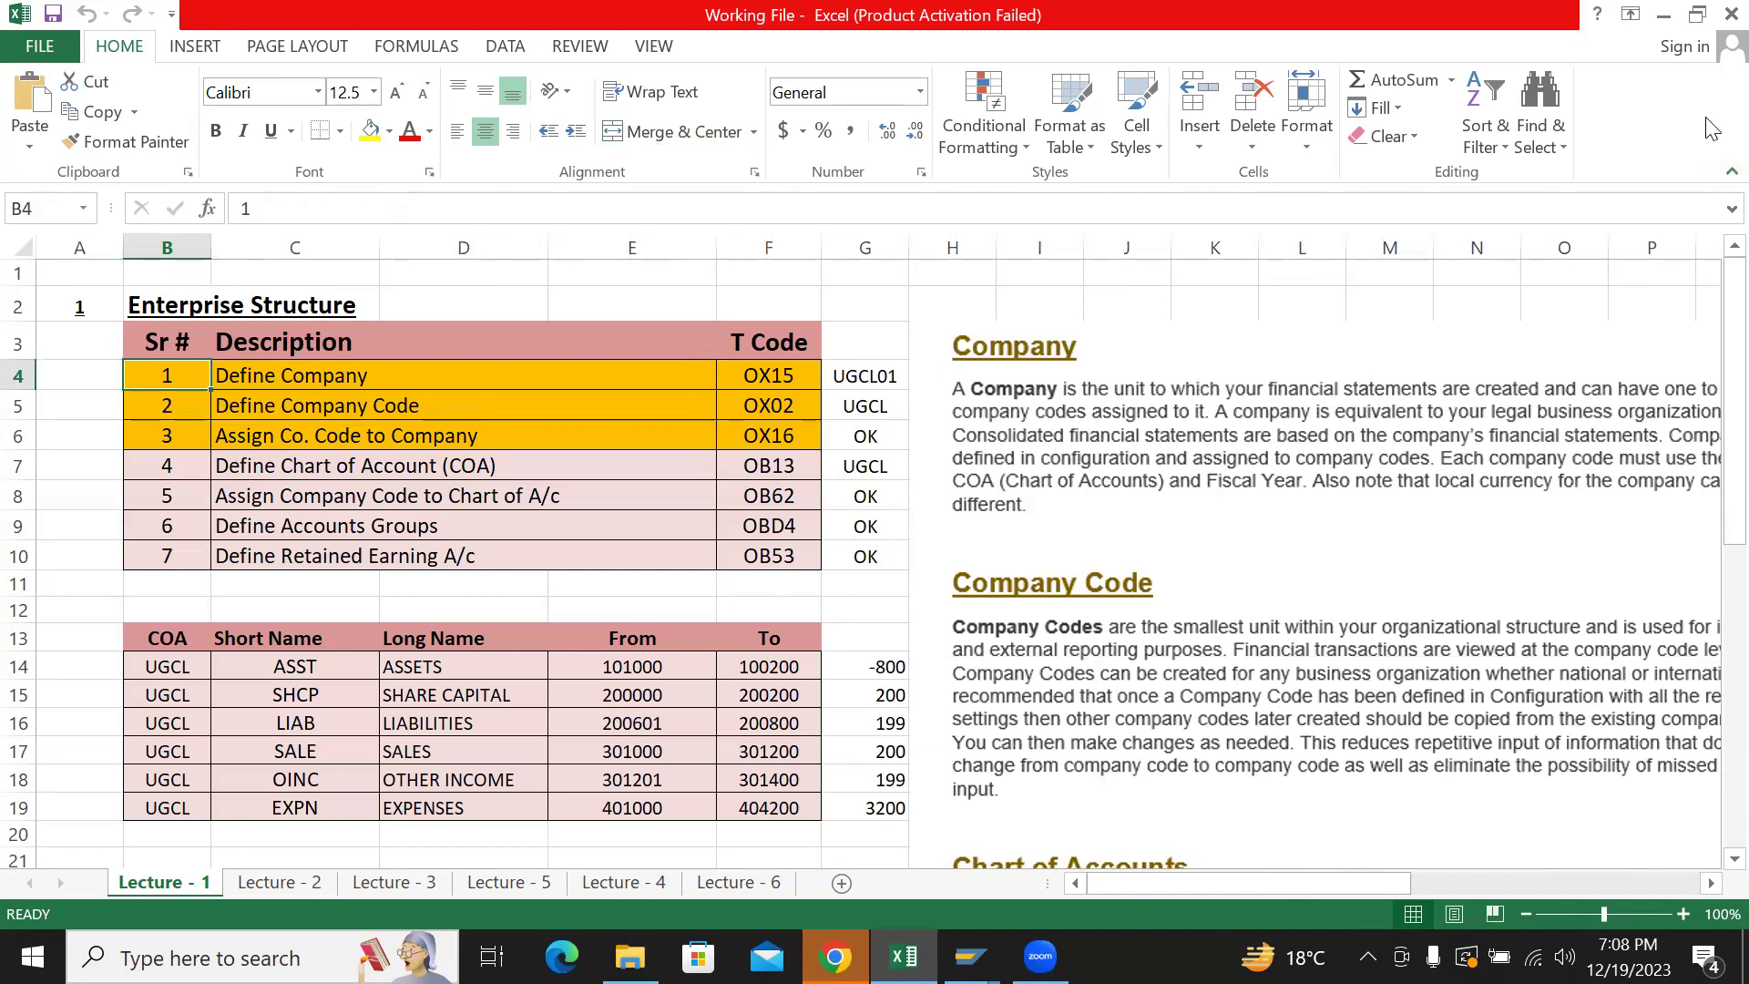
- Return to the SAP Accounting list and go to the General Ledger Accounting (GL) entry
key(Right)
key(Right)
key(Right)
key(Right)
key(Right)
key(Right)
key(Right)
key(Right)
key(Right)
key(Right)
key(Right)
key(Right)
key(Right)
key(Right)
key(Right)
key(Right)
key(Right)
key(Right)
key(Right)
key(Right)
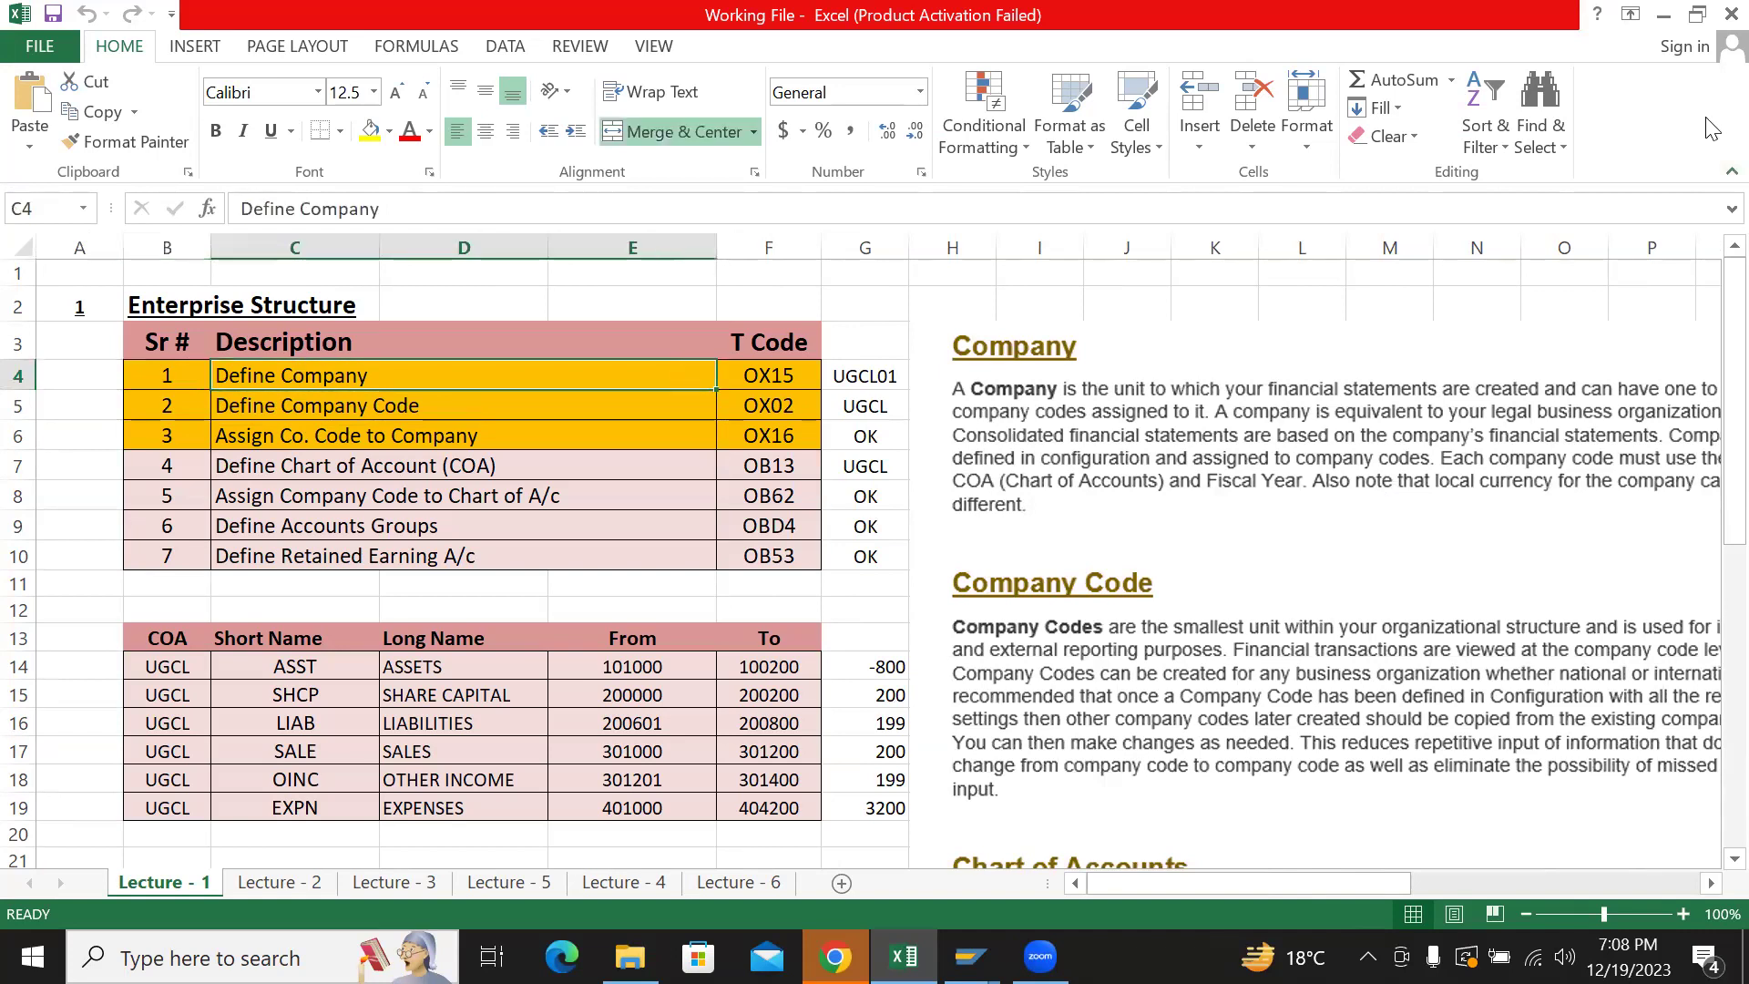
key(Left)
key(Left)
key(Left)
key(Left)
key(Left)
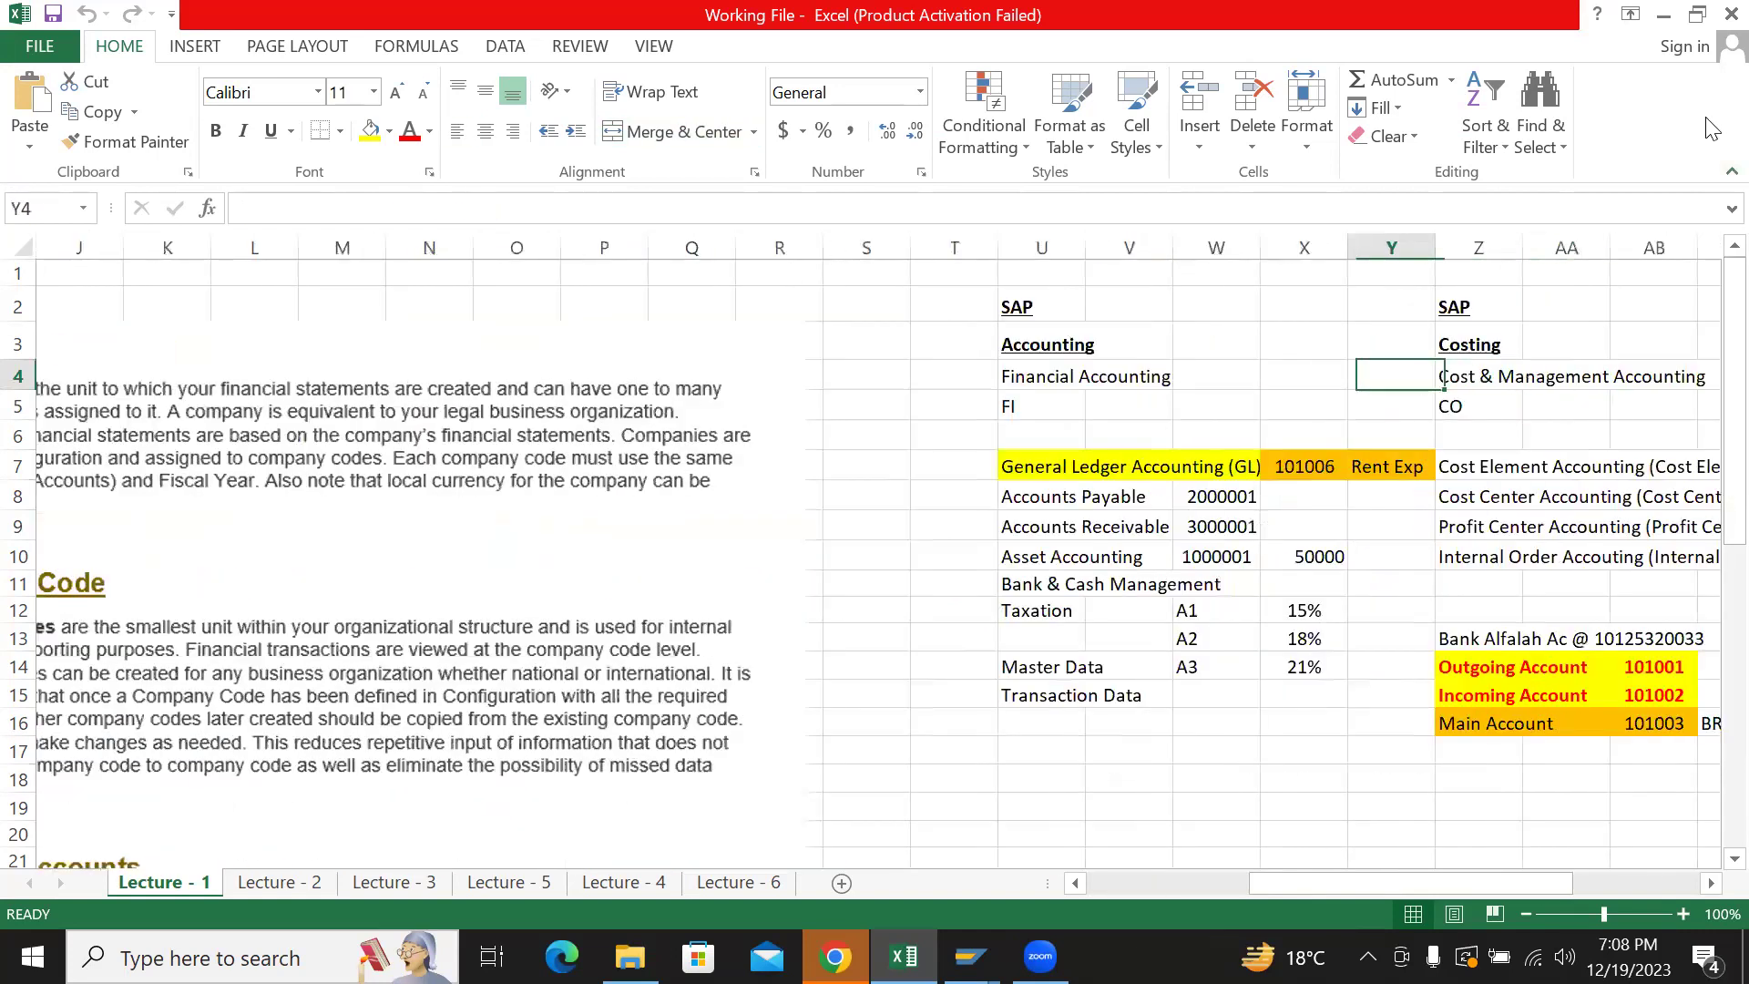
key(Down)
key(Down)
key(Down)
key(Left)
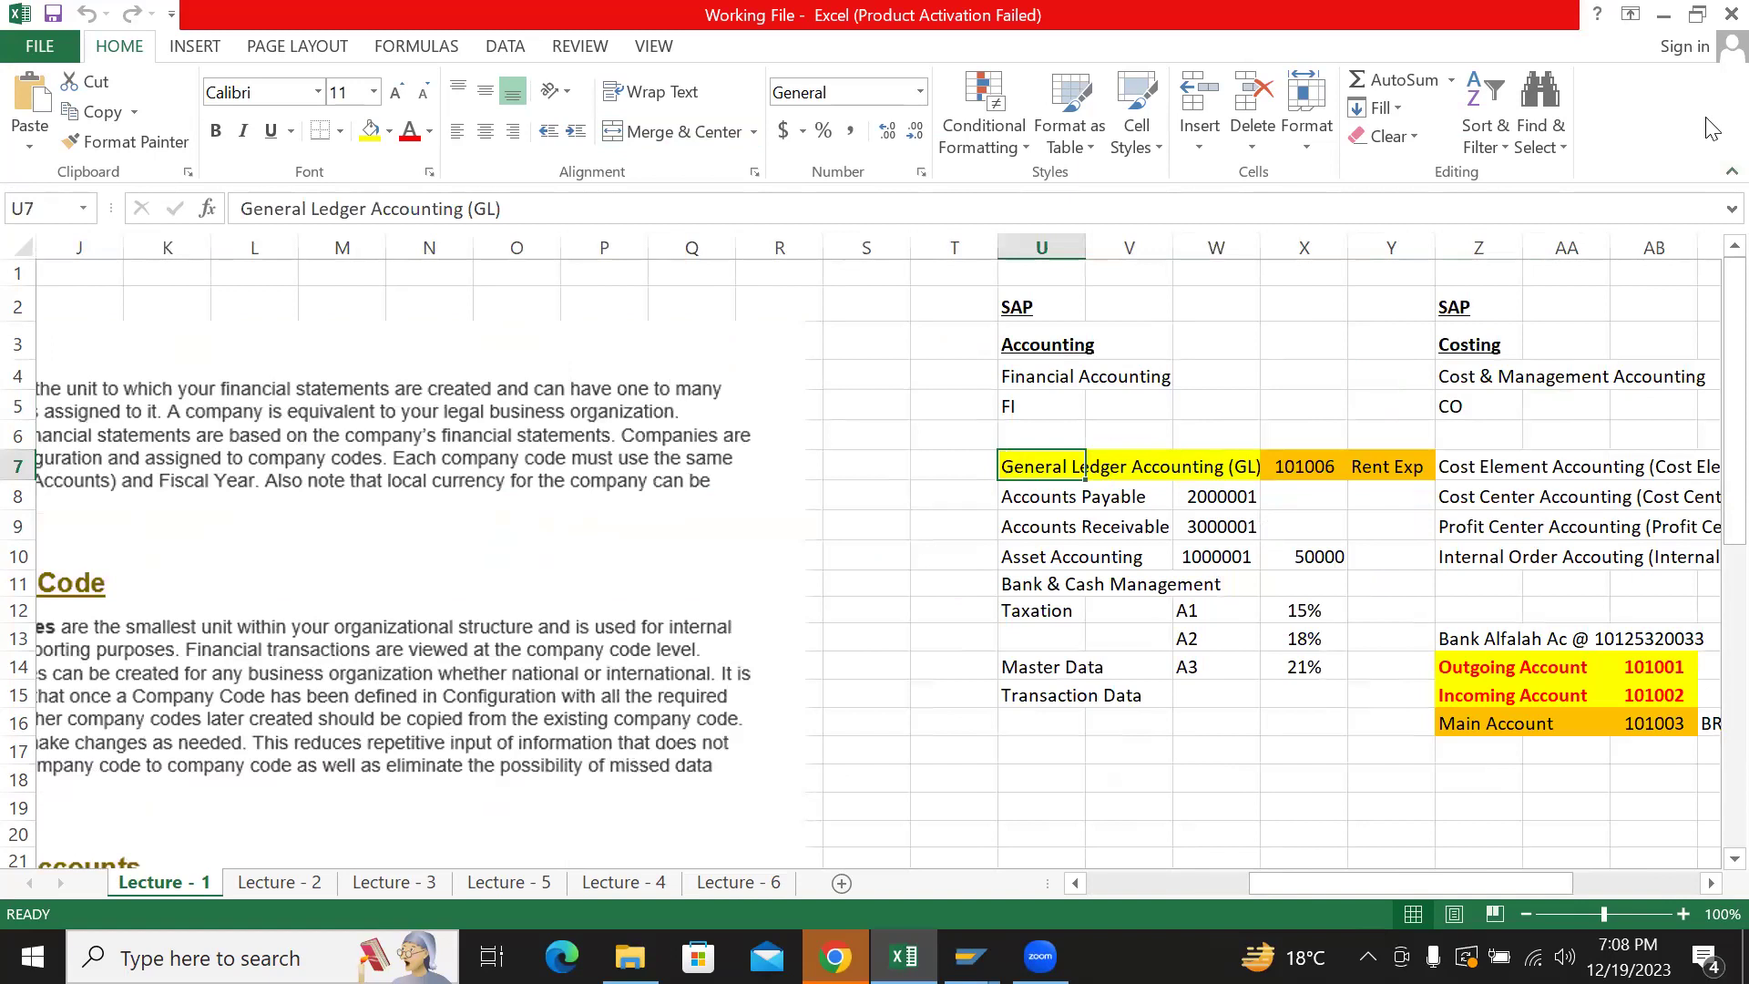
- Review the financial accounting submodules from General Ledger Accounting (GL) down to Taxation
key(Down)
key(Down)
key(Down)
key(Down)
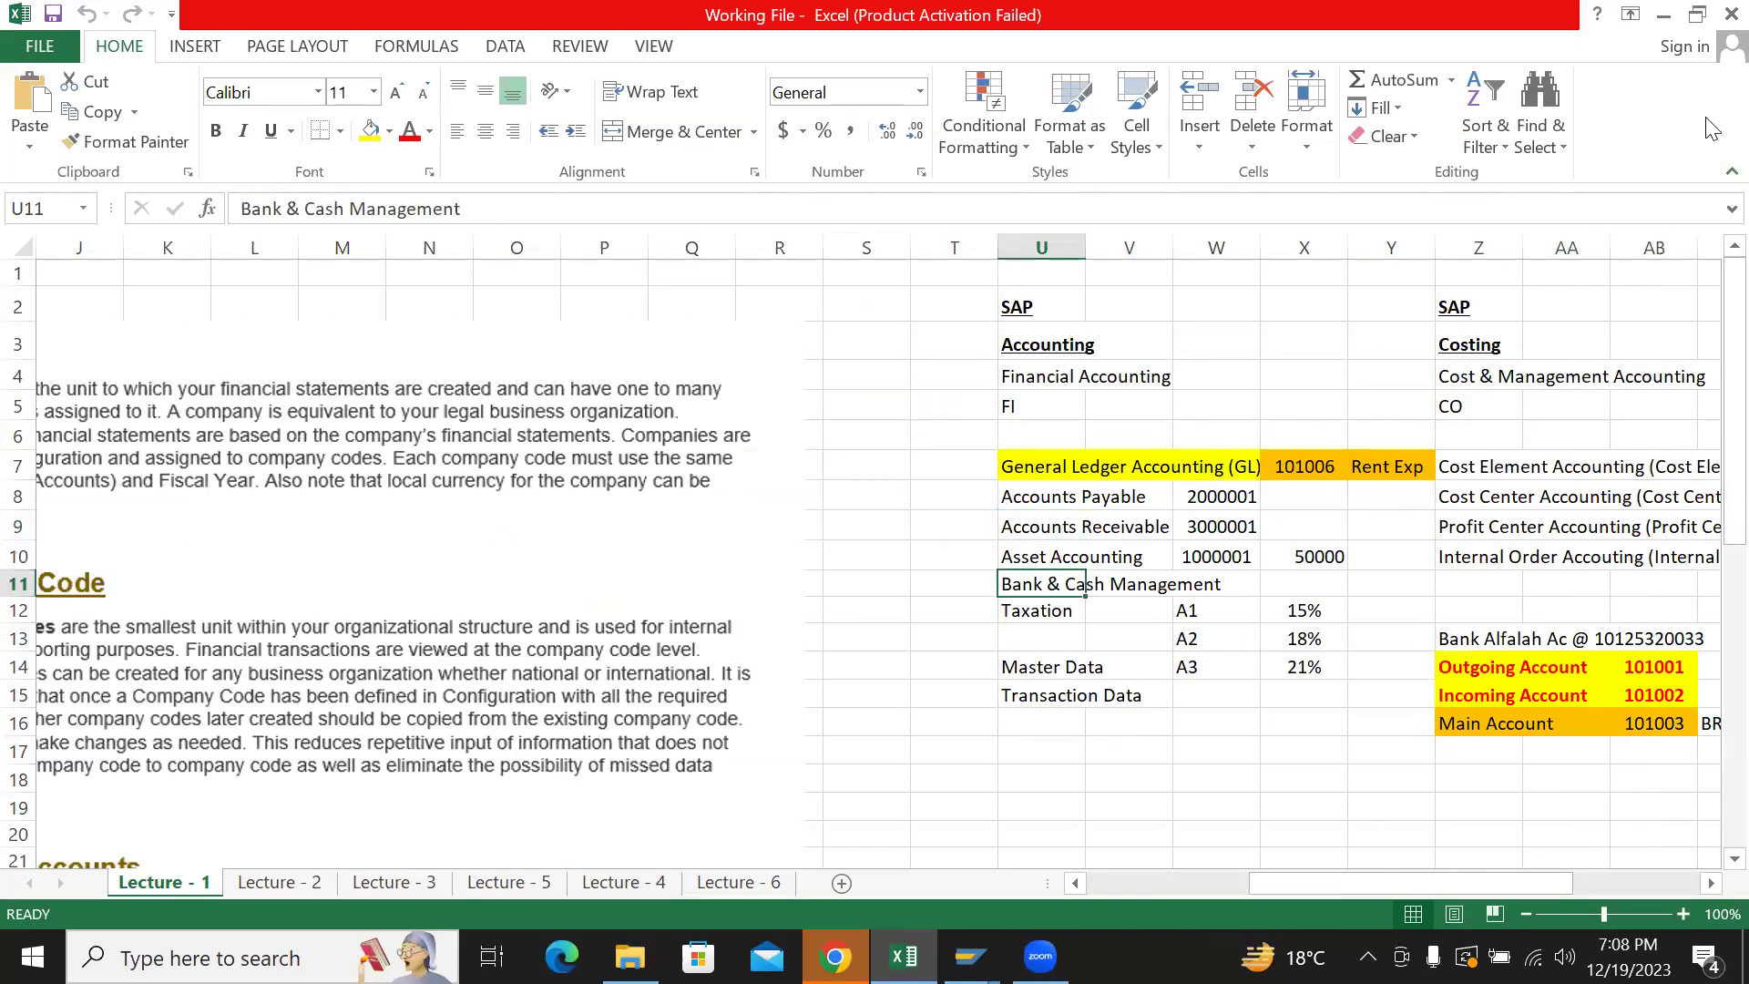
key(Down)
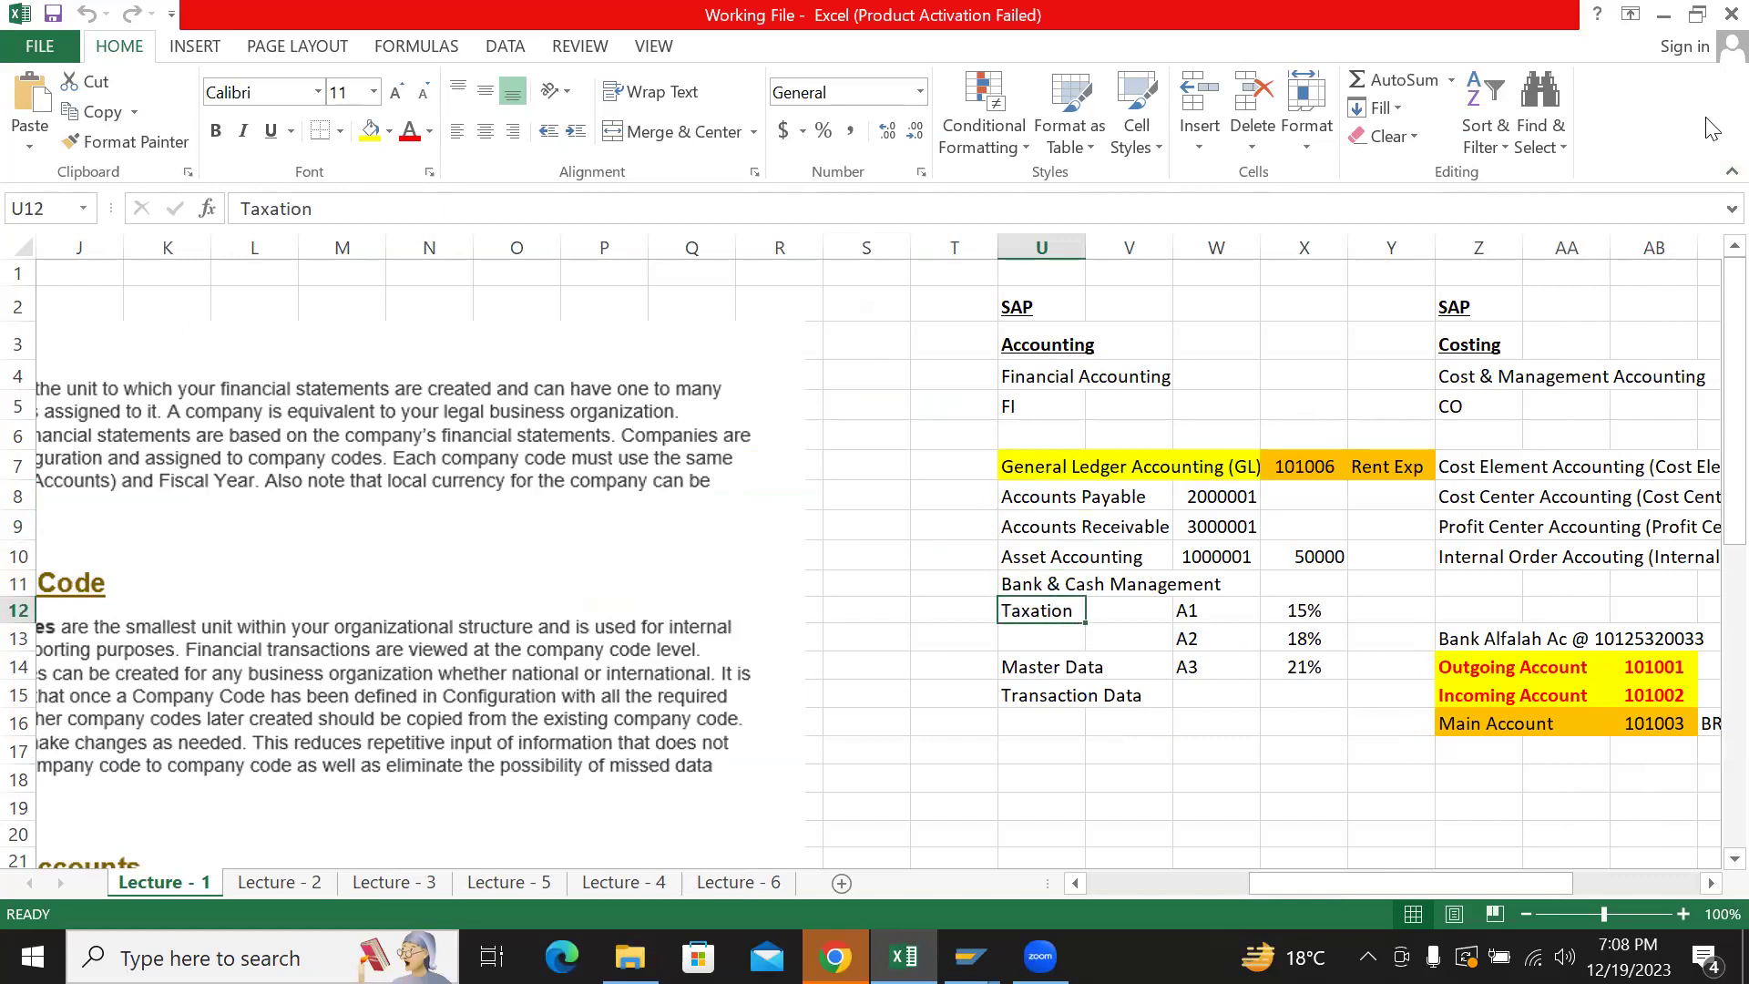
key(Up)
key(Up)
key(Up)
key(Up)
key(Up)
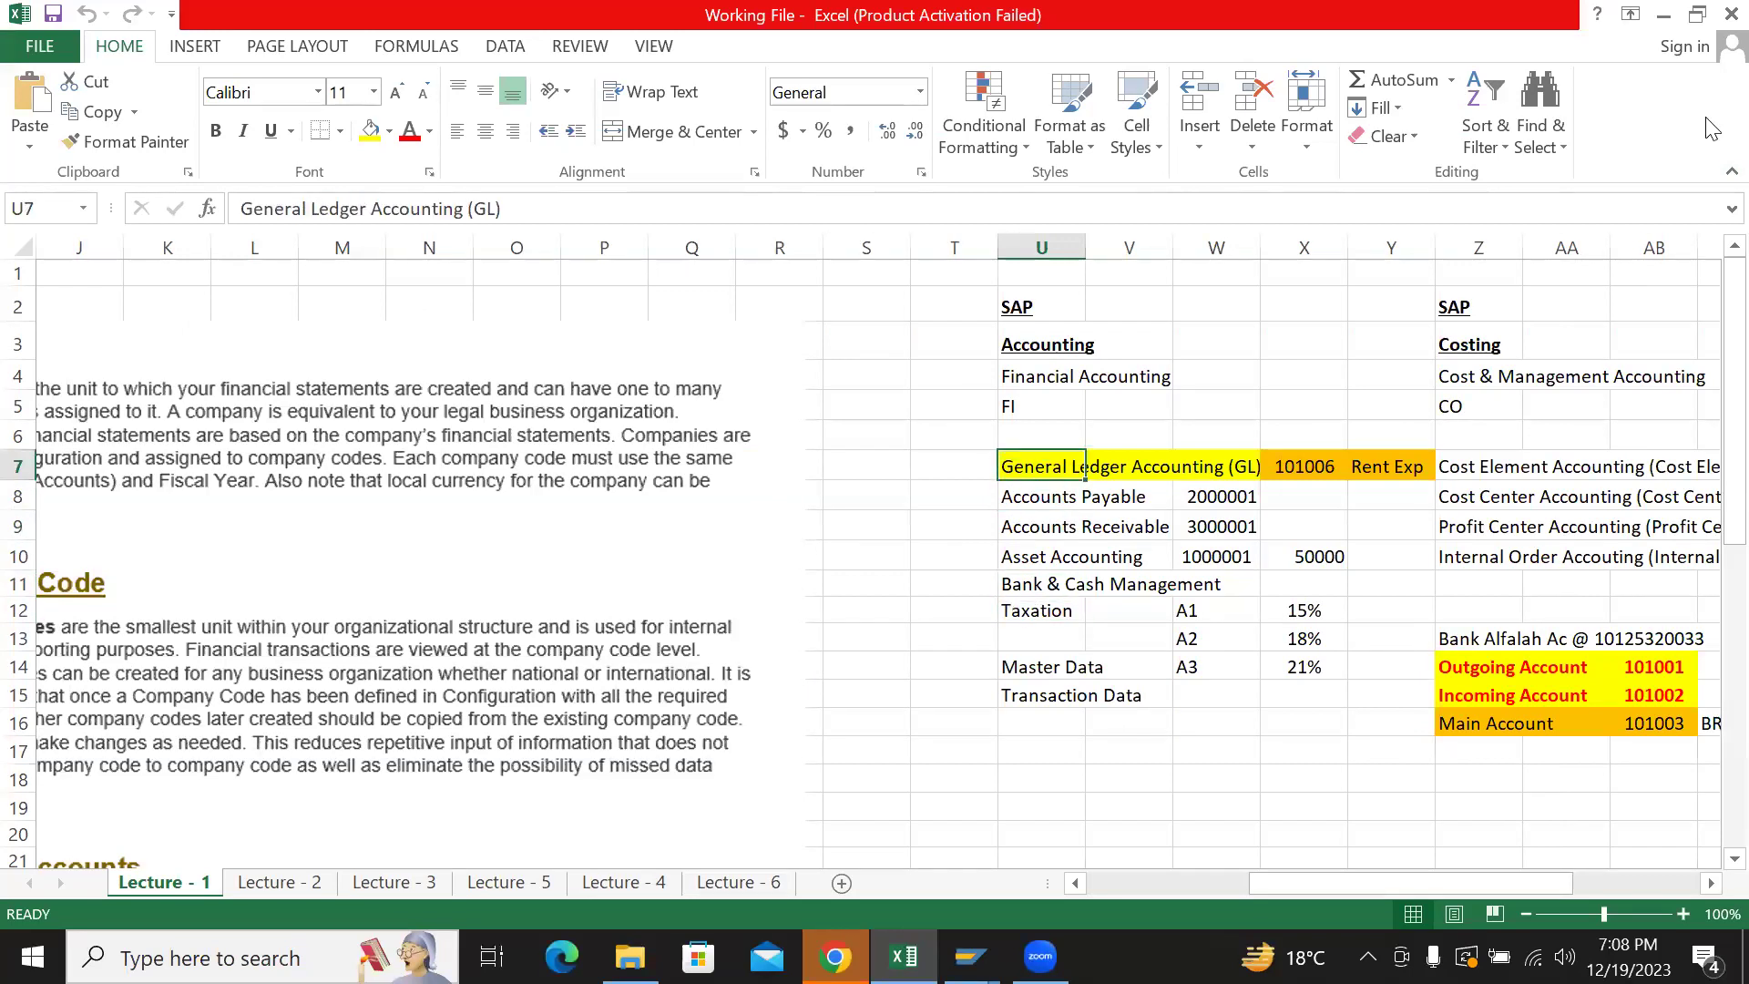
- Examine the General Ledger Accounting entry together with Accounts Payable and Accounts Receivable
key(Down)
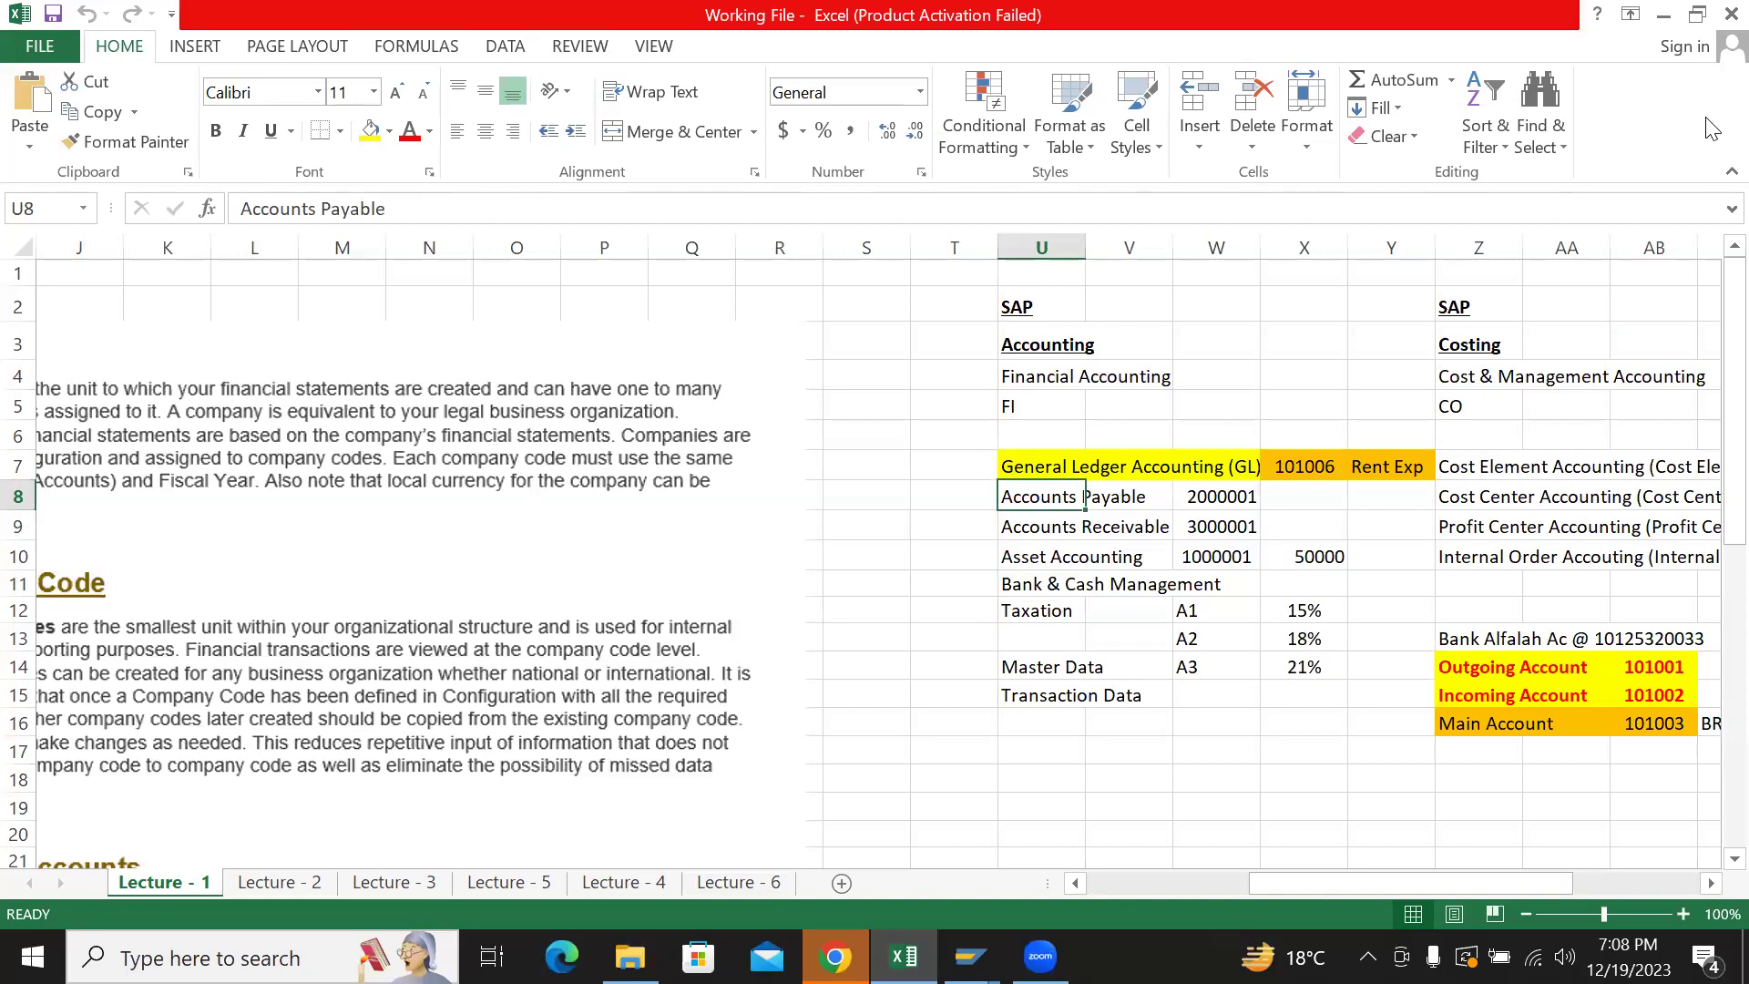
key(Up)
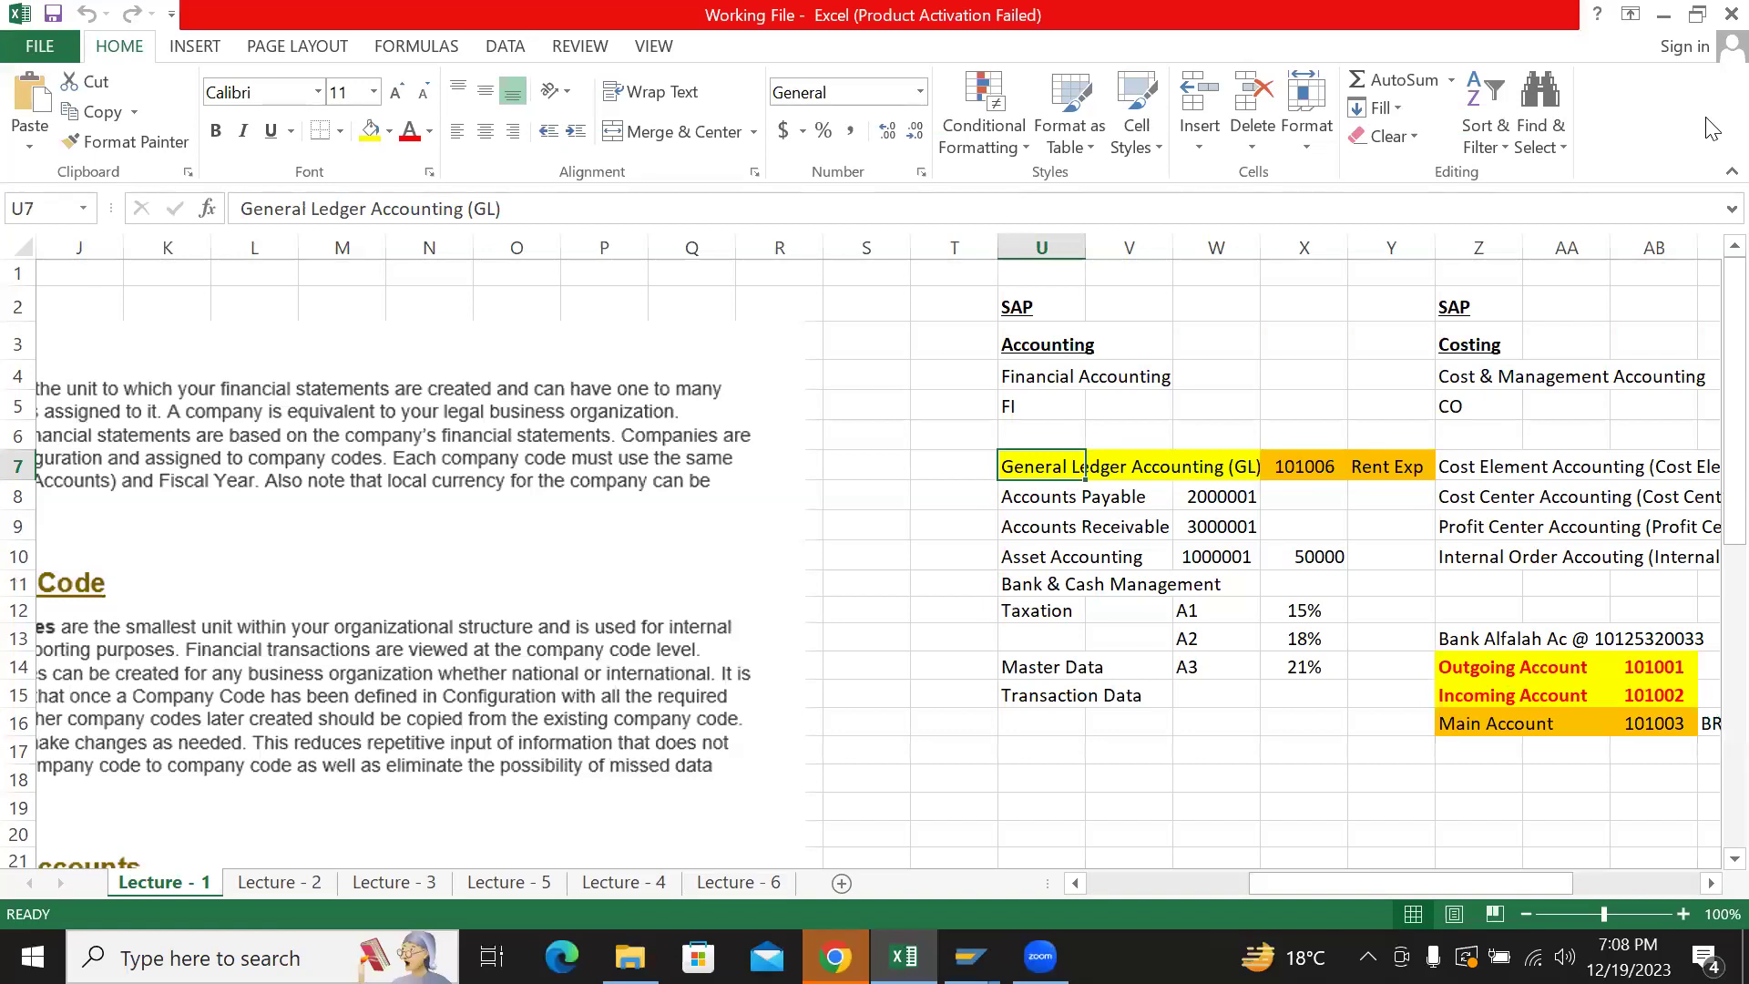
key(Down)
key(Down)
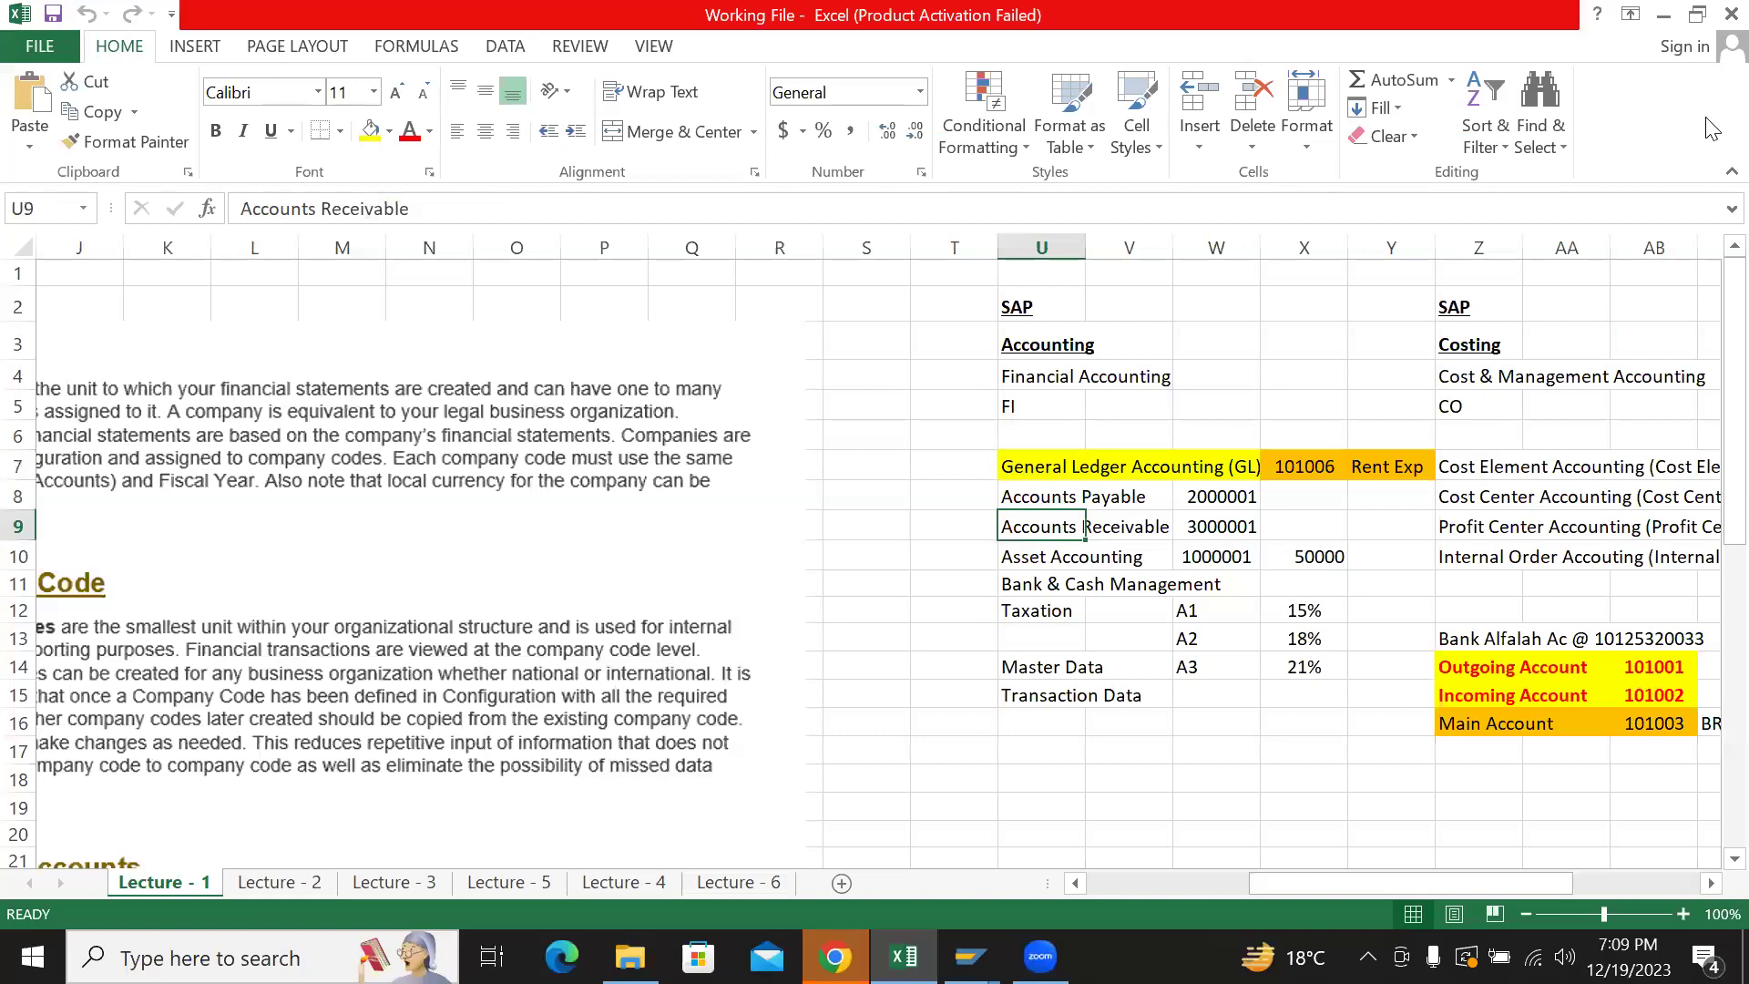
key(Up)
key(Up)
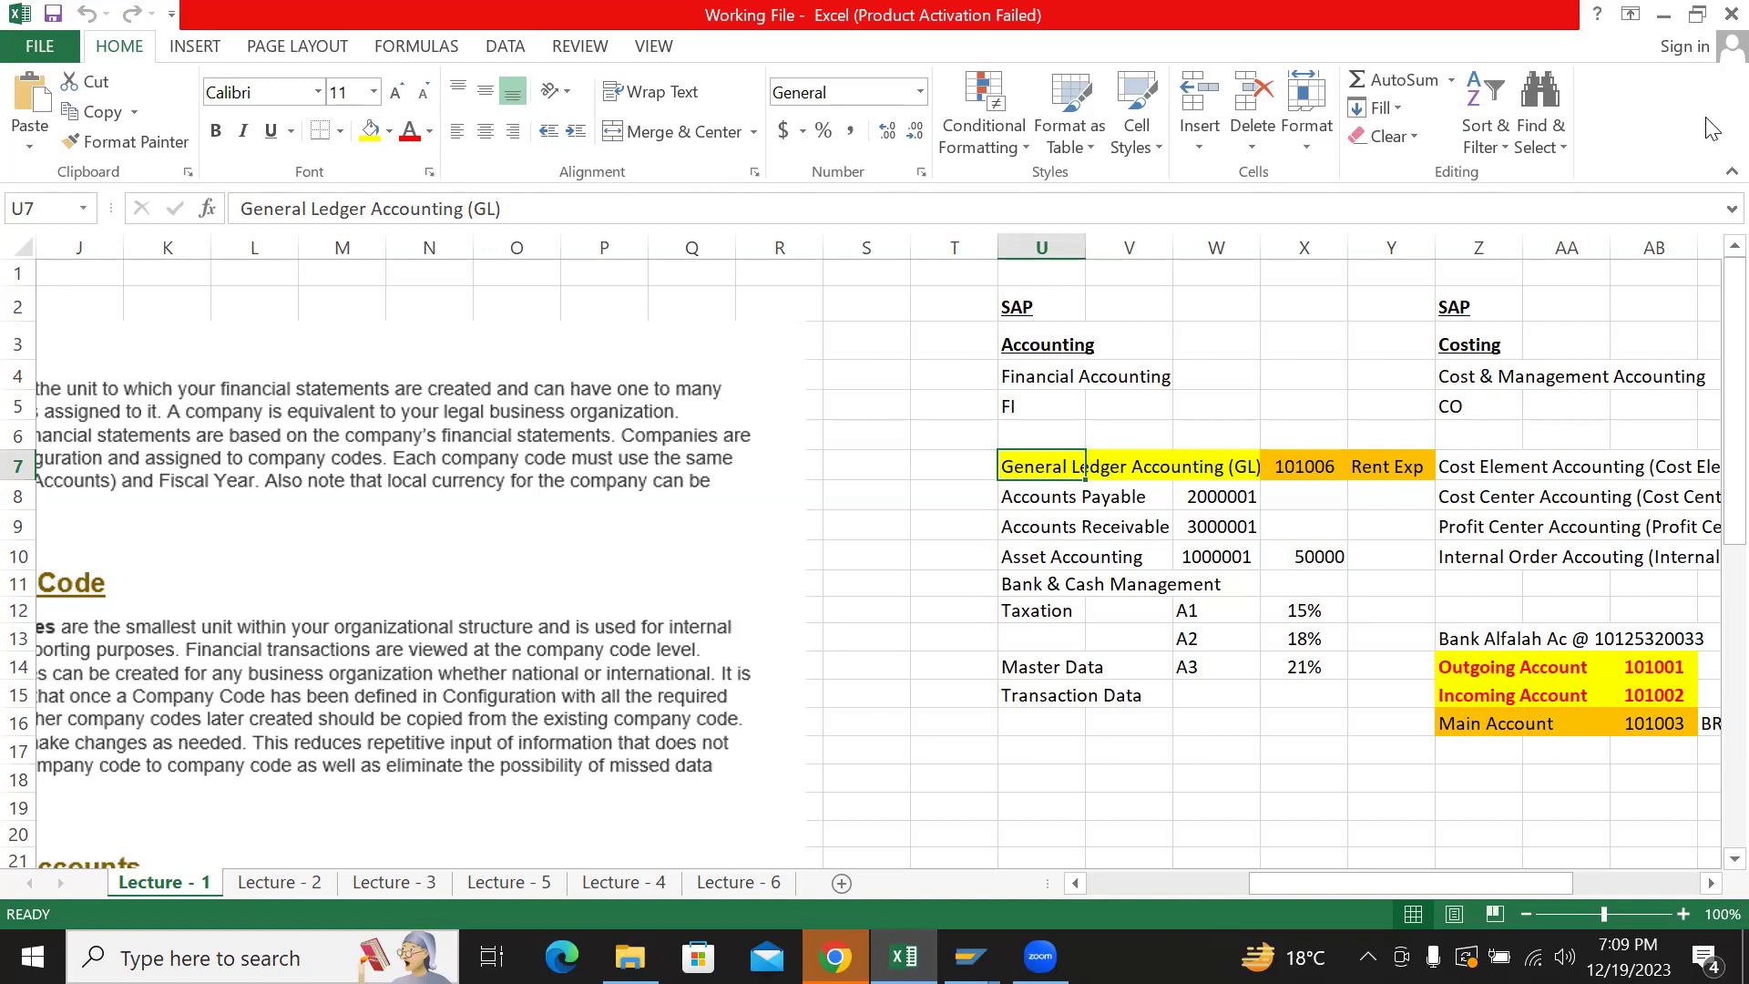
key(Down)
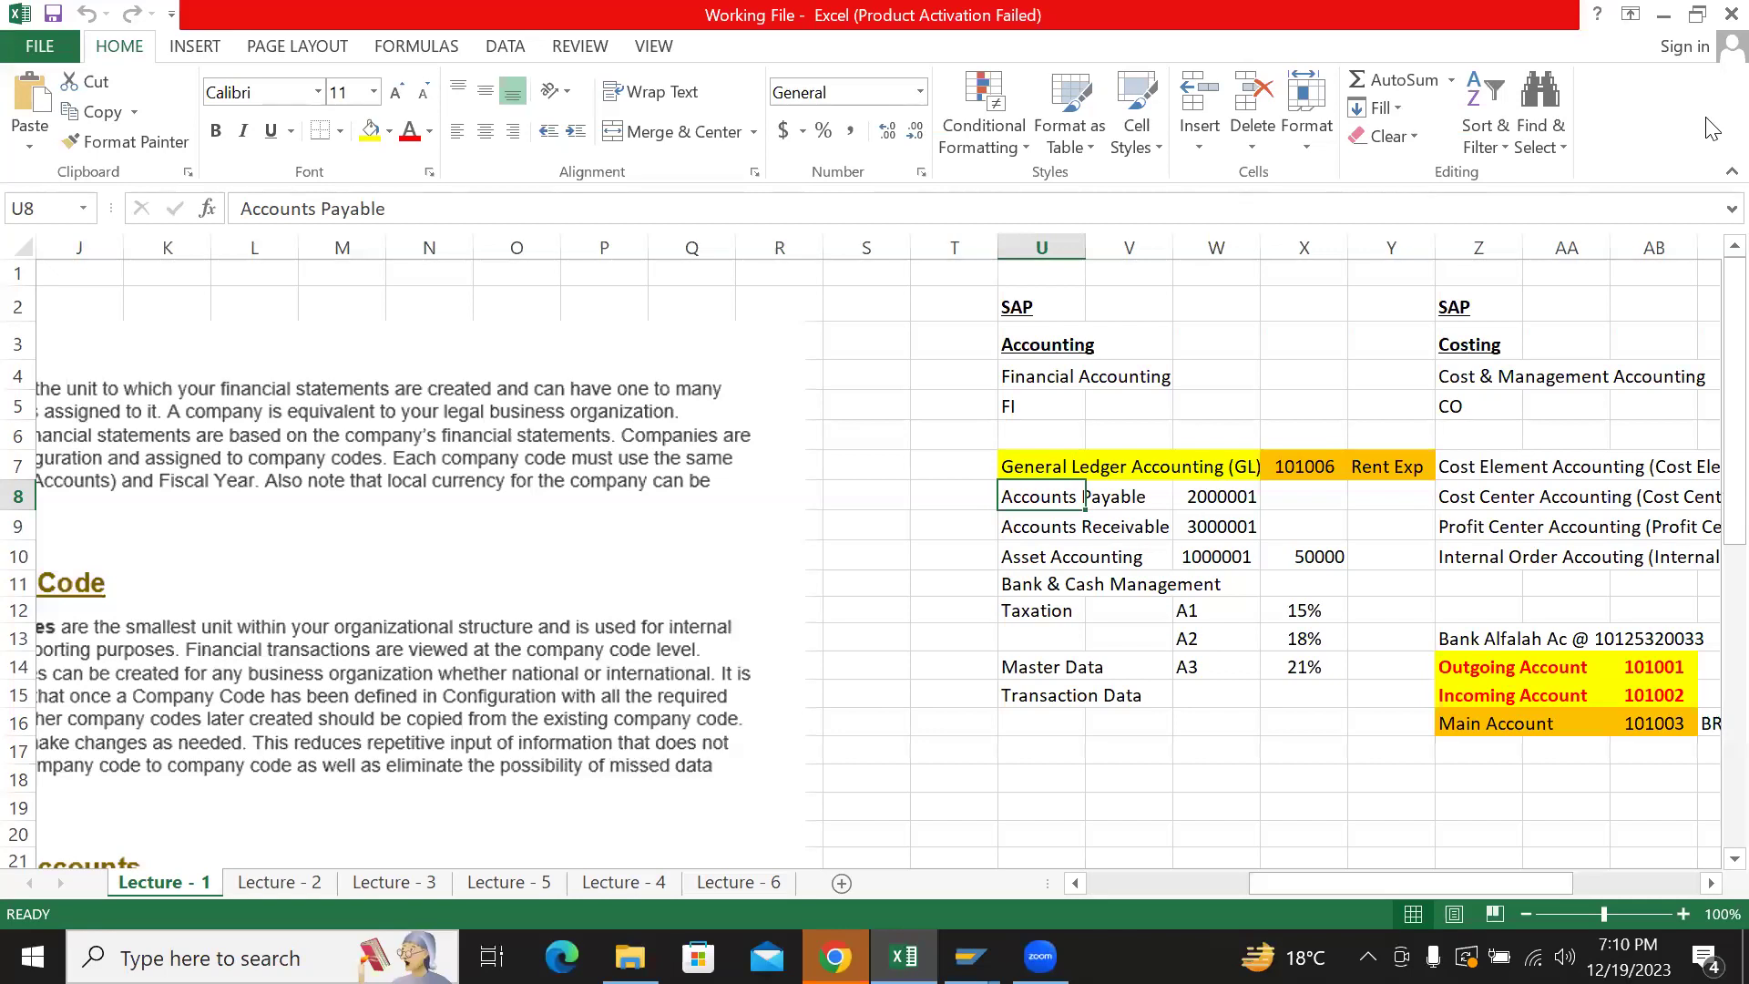
key(Down)
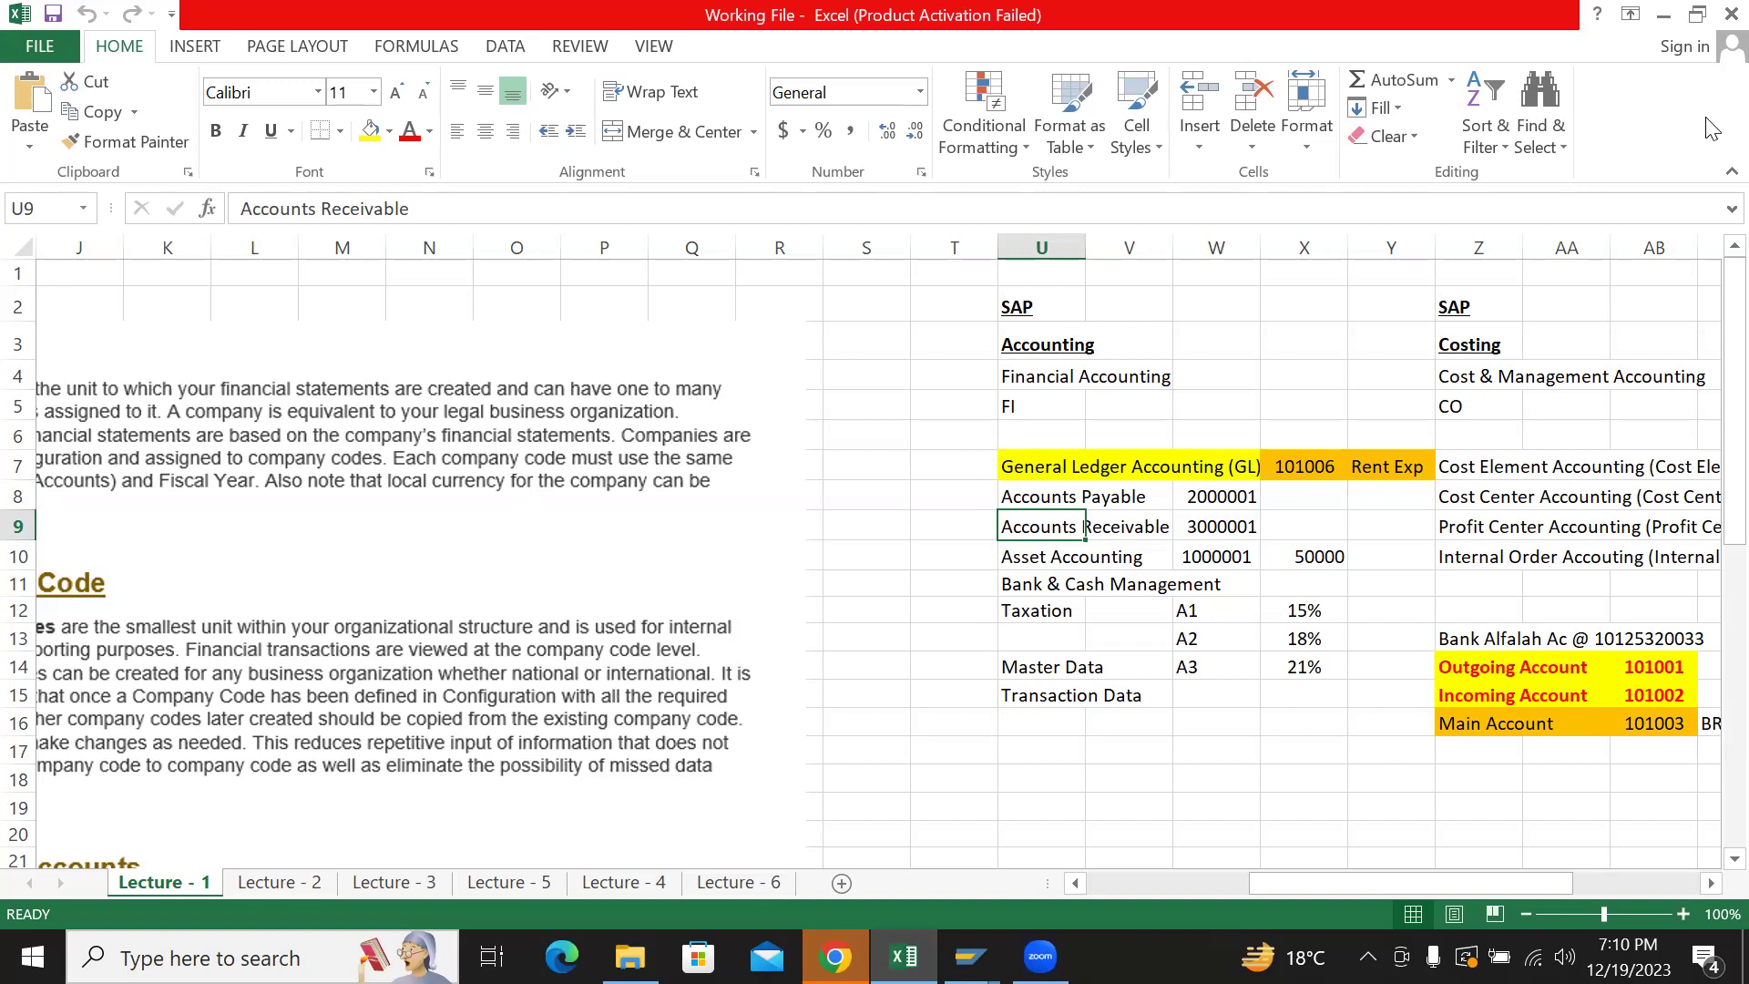
- Examine the Taxation row, comparing tax code A1 with its percentage rate
key(Down)
key(Down)
key(Down)
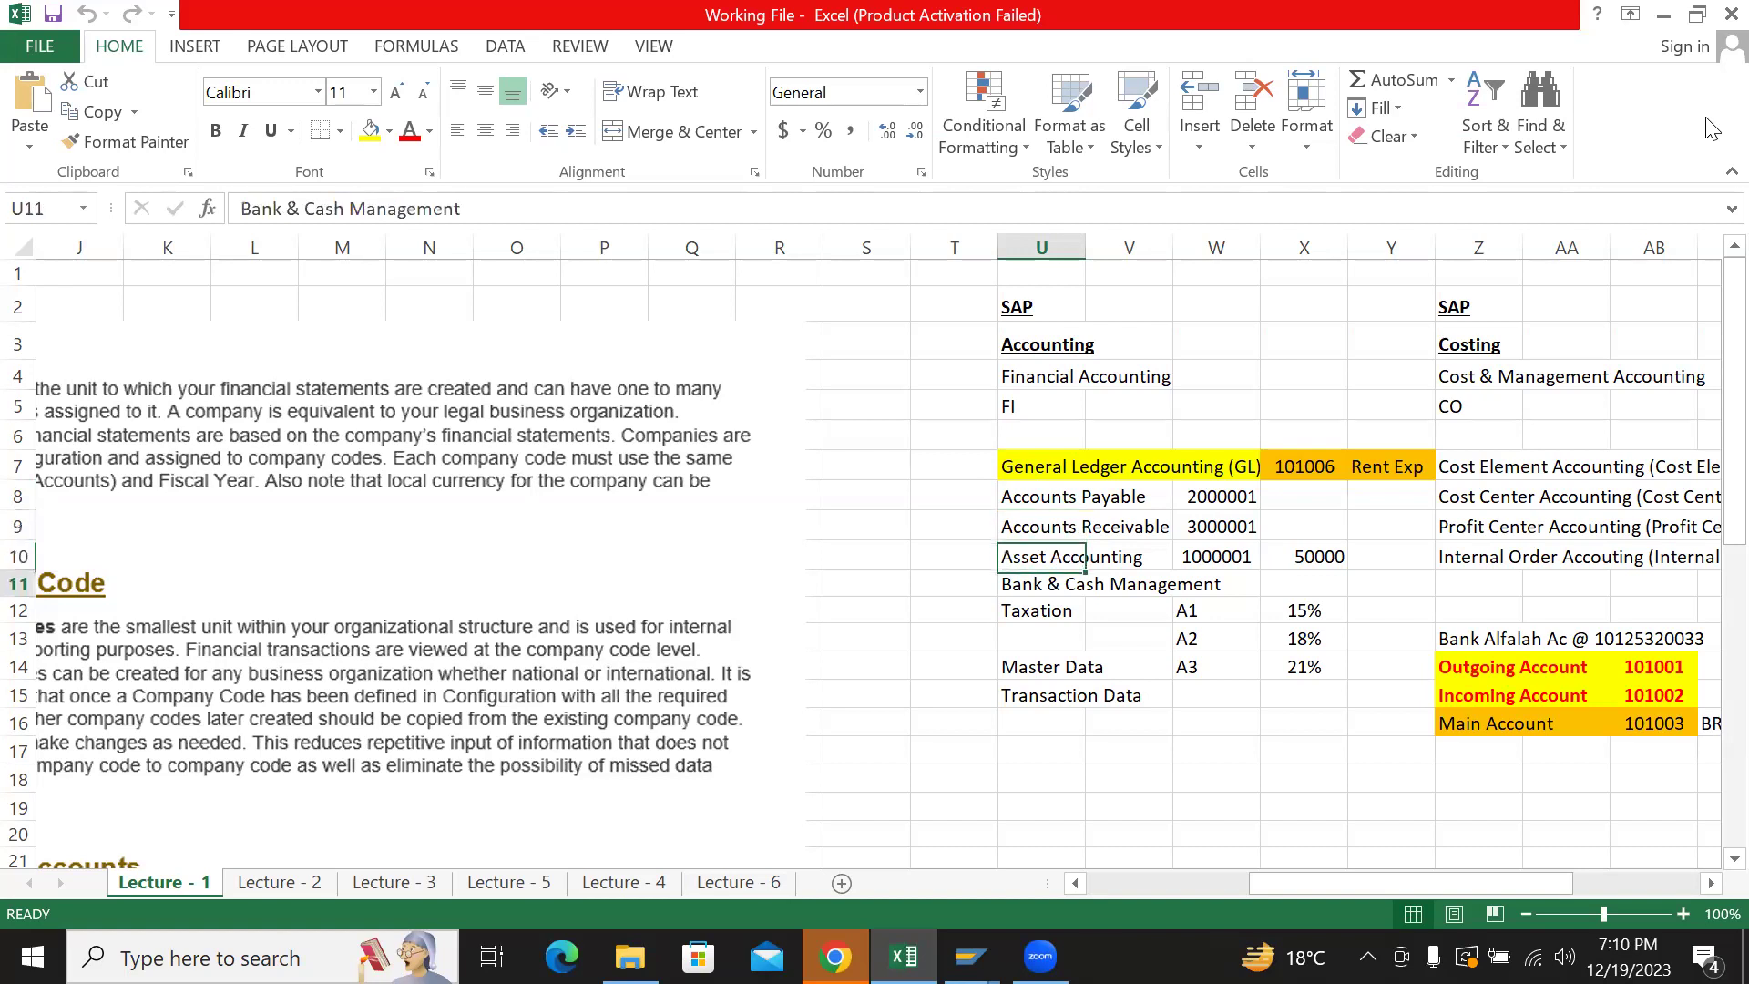
key(Right)
key(Right)
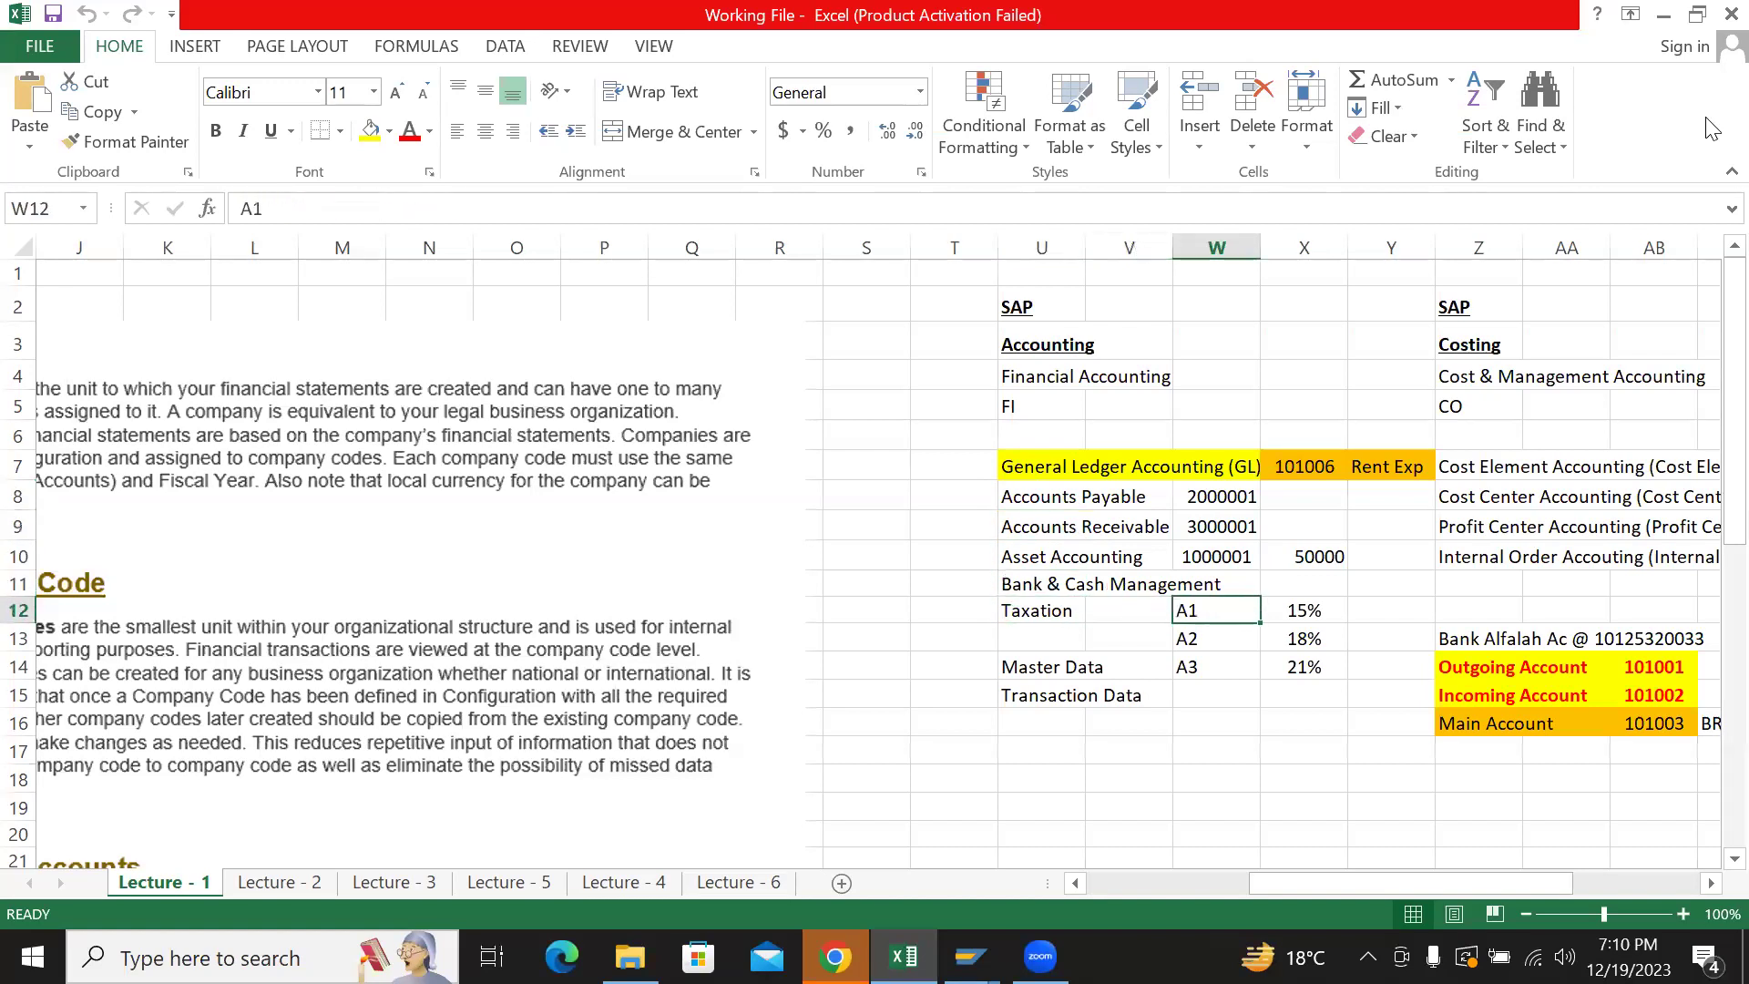
key(Right)
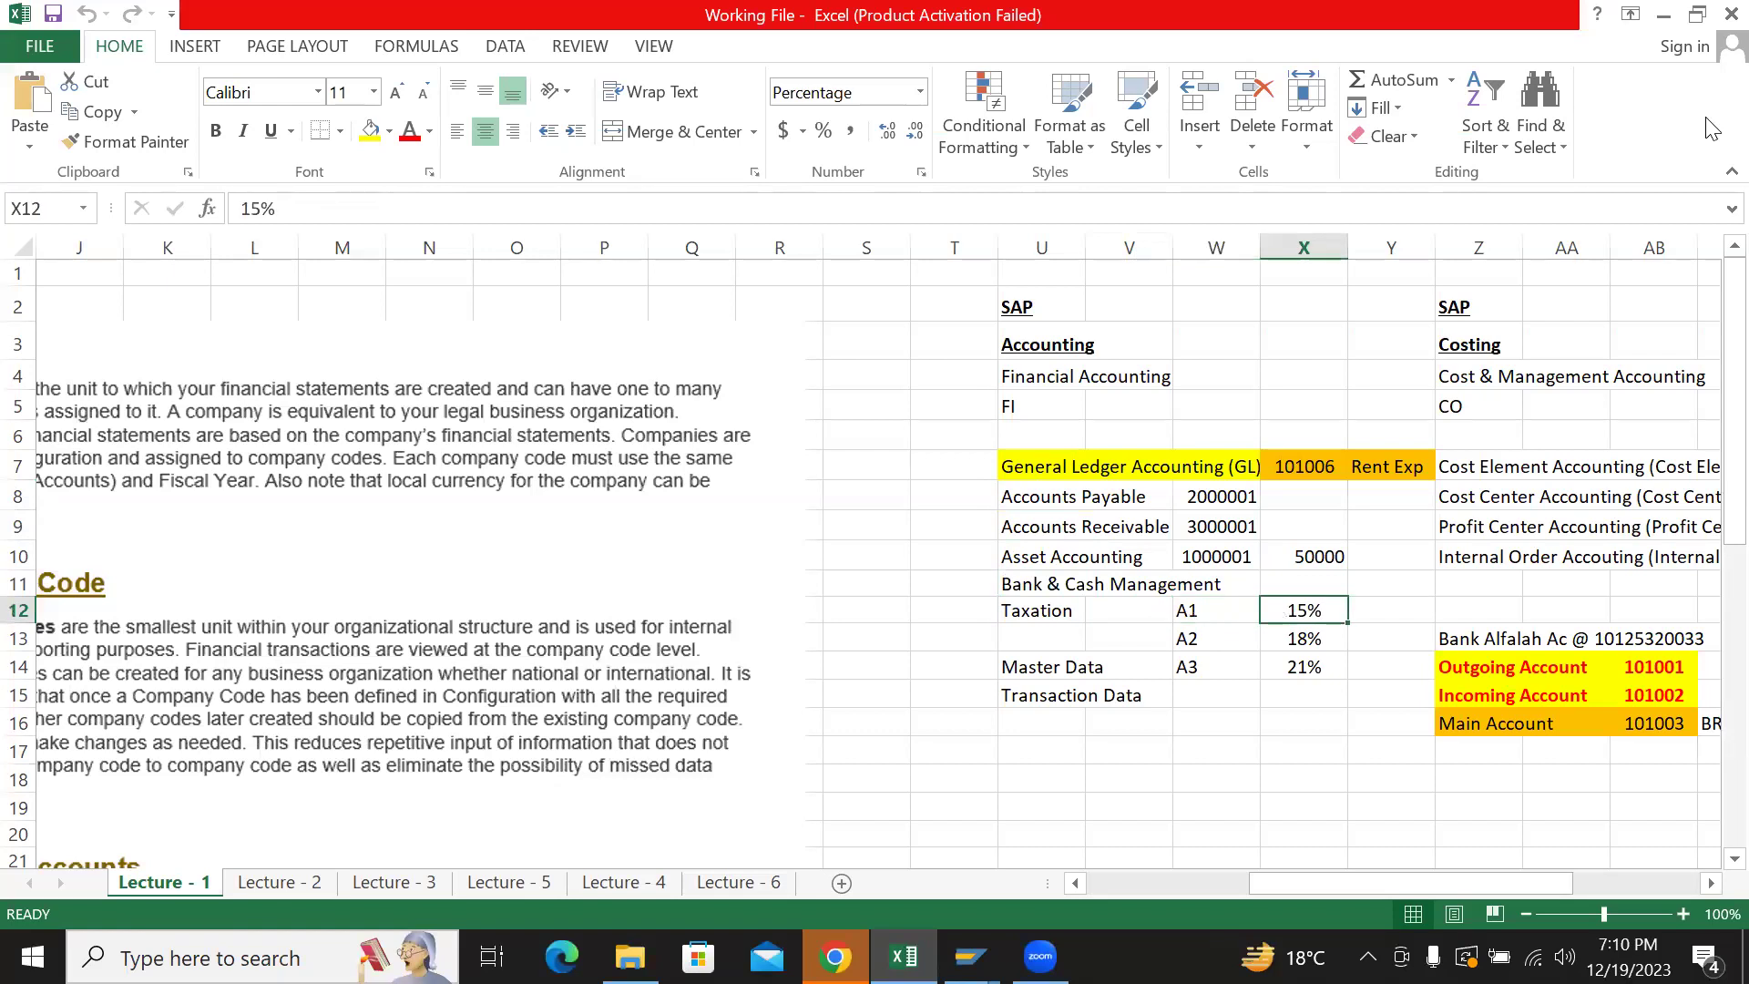
key(Left)
key(Right)
key(Left)
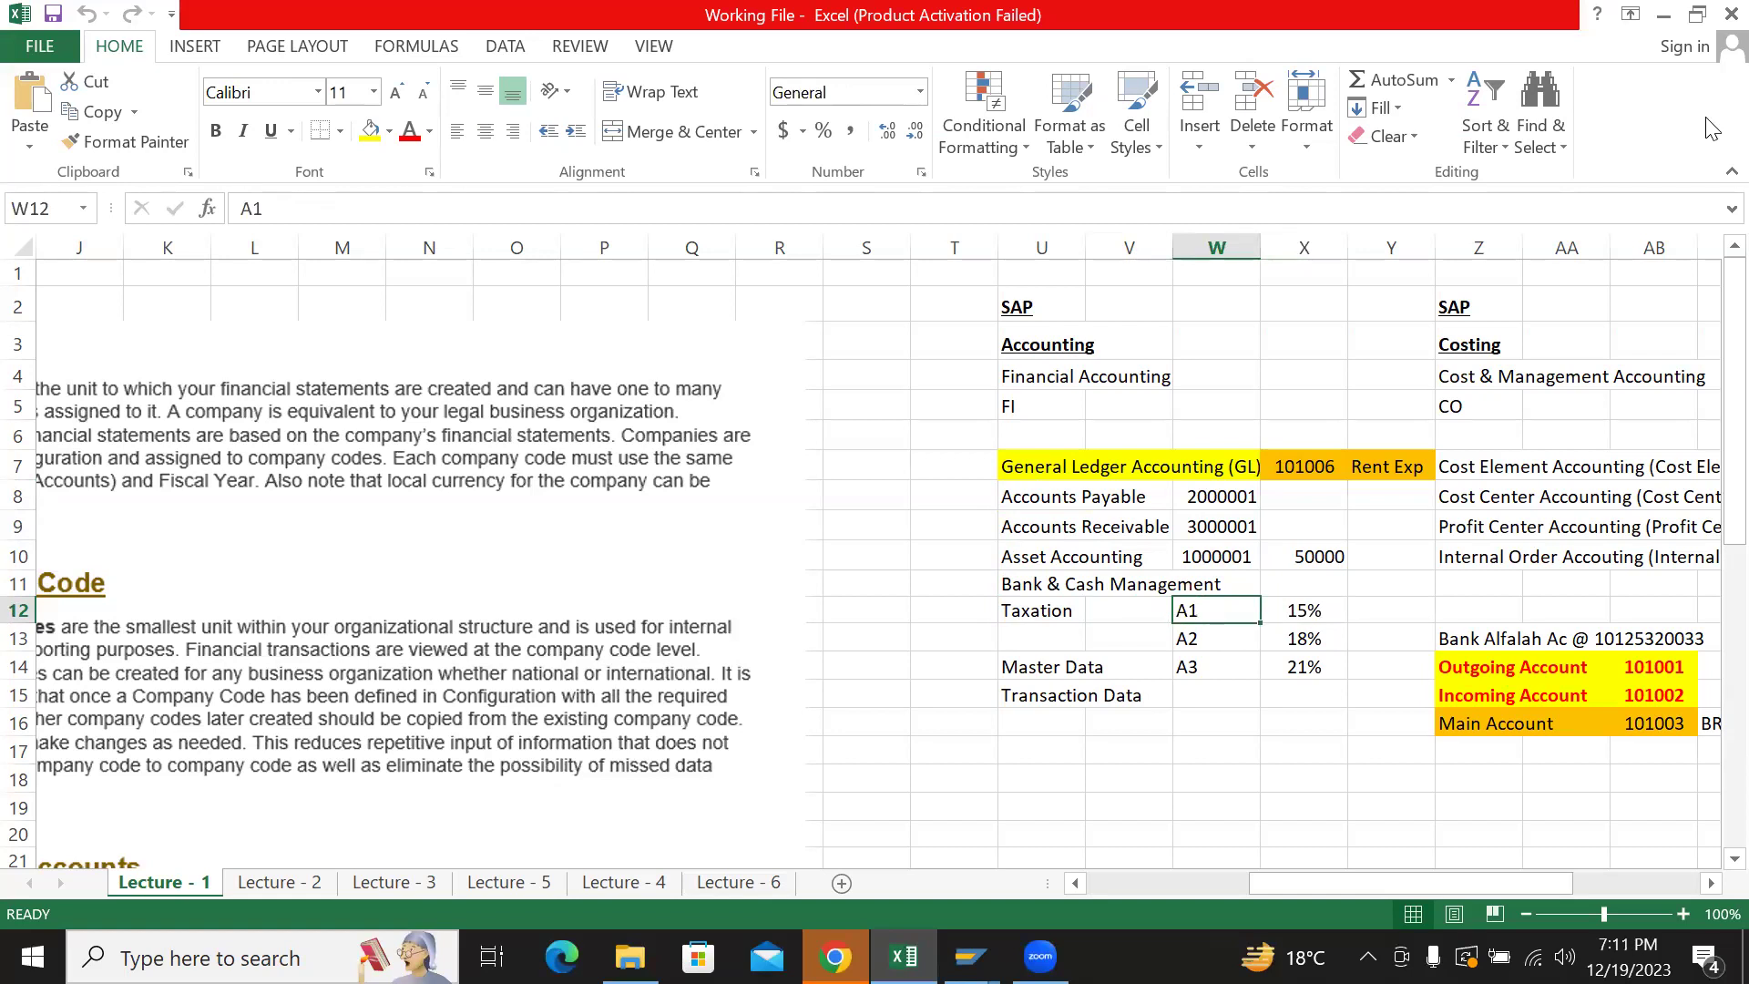
key(Right)
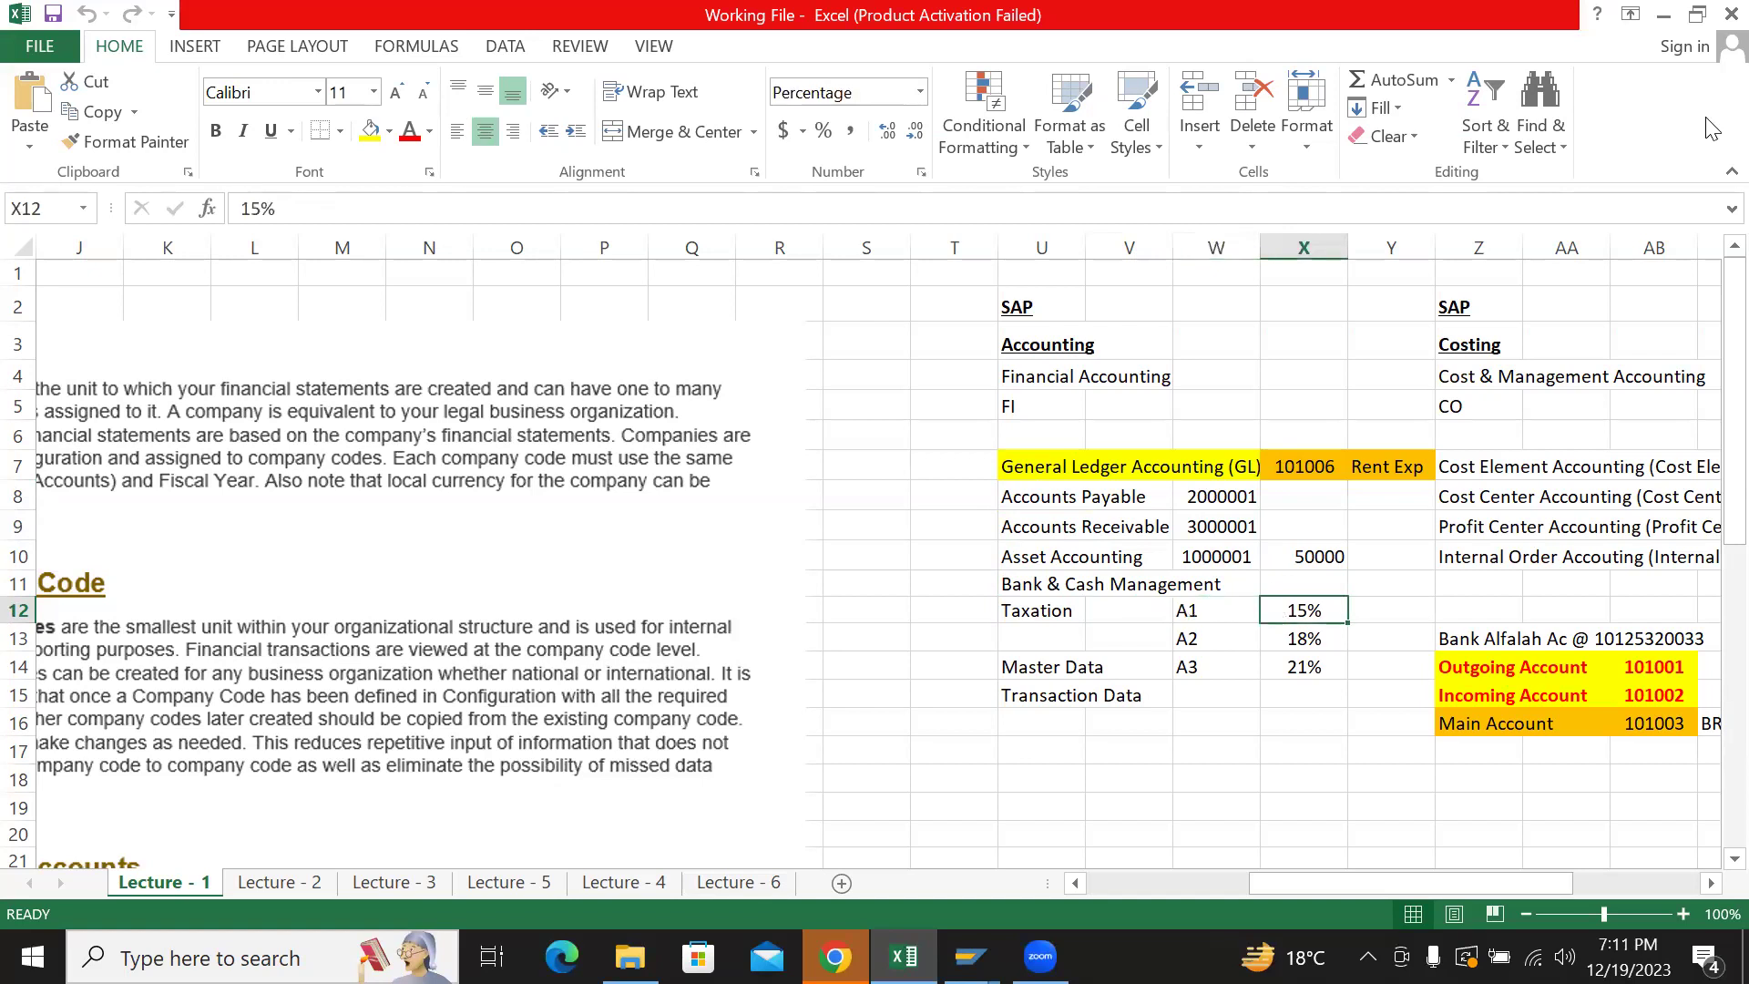
key(Left)
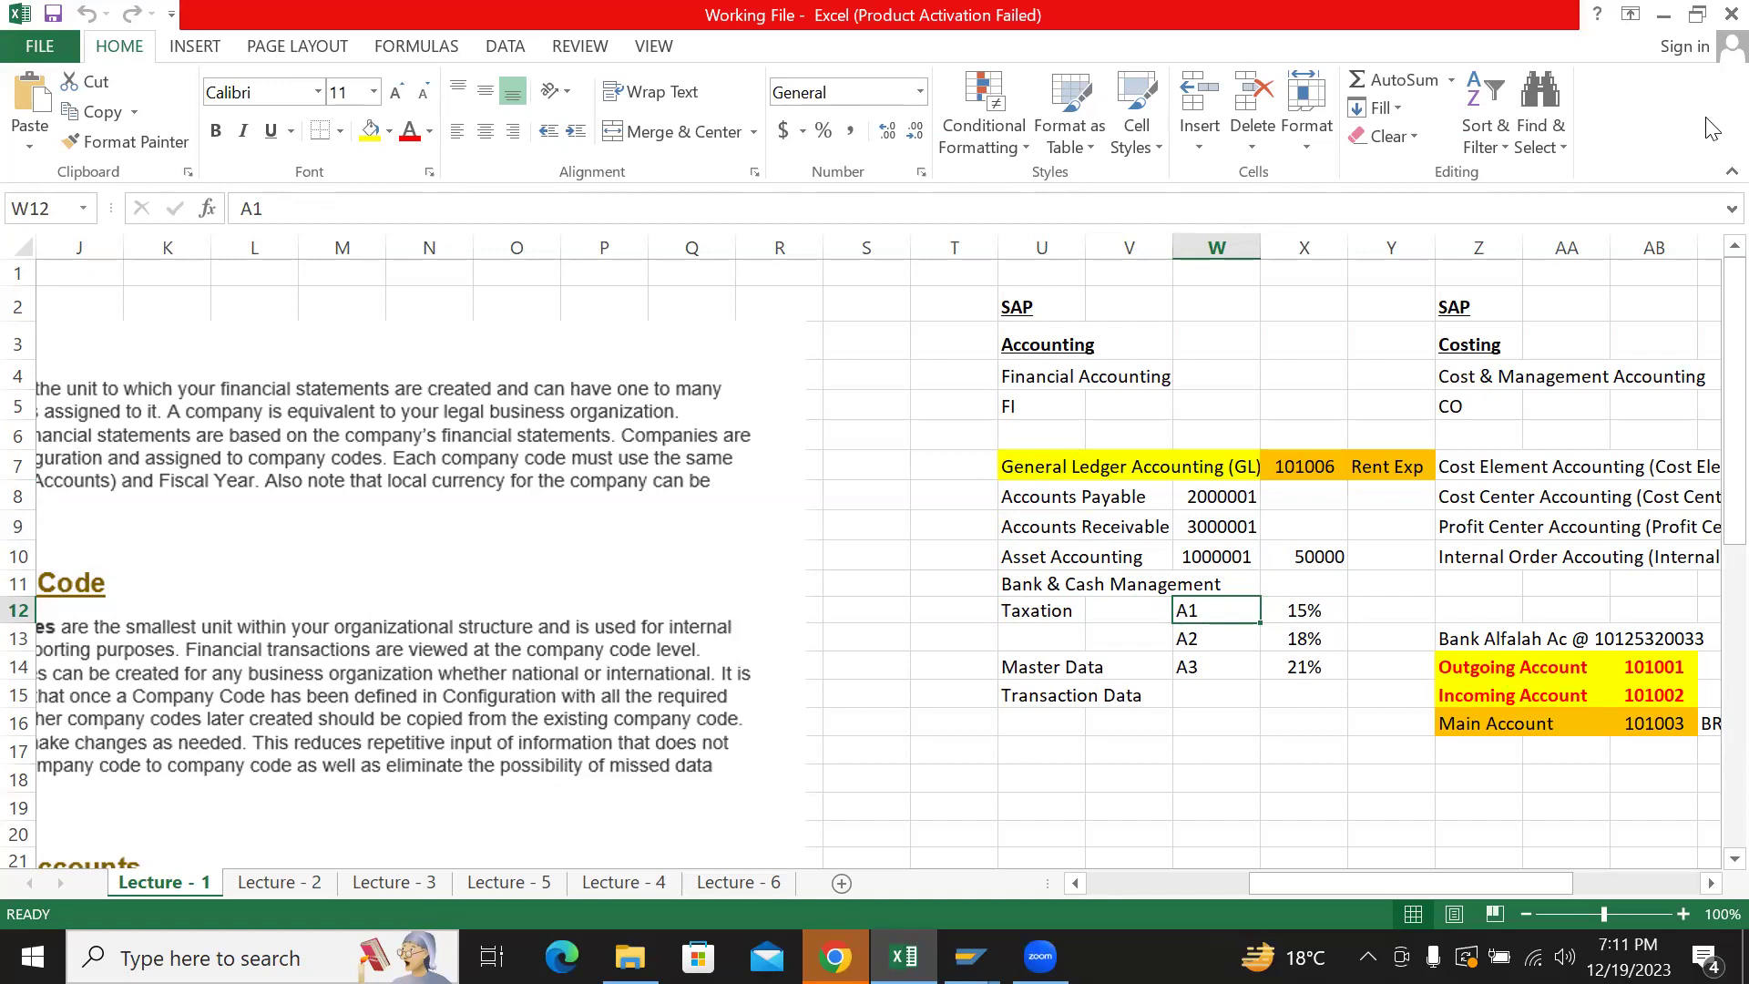
key(Right)
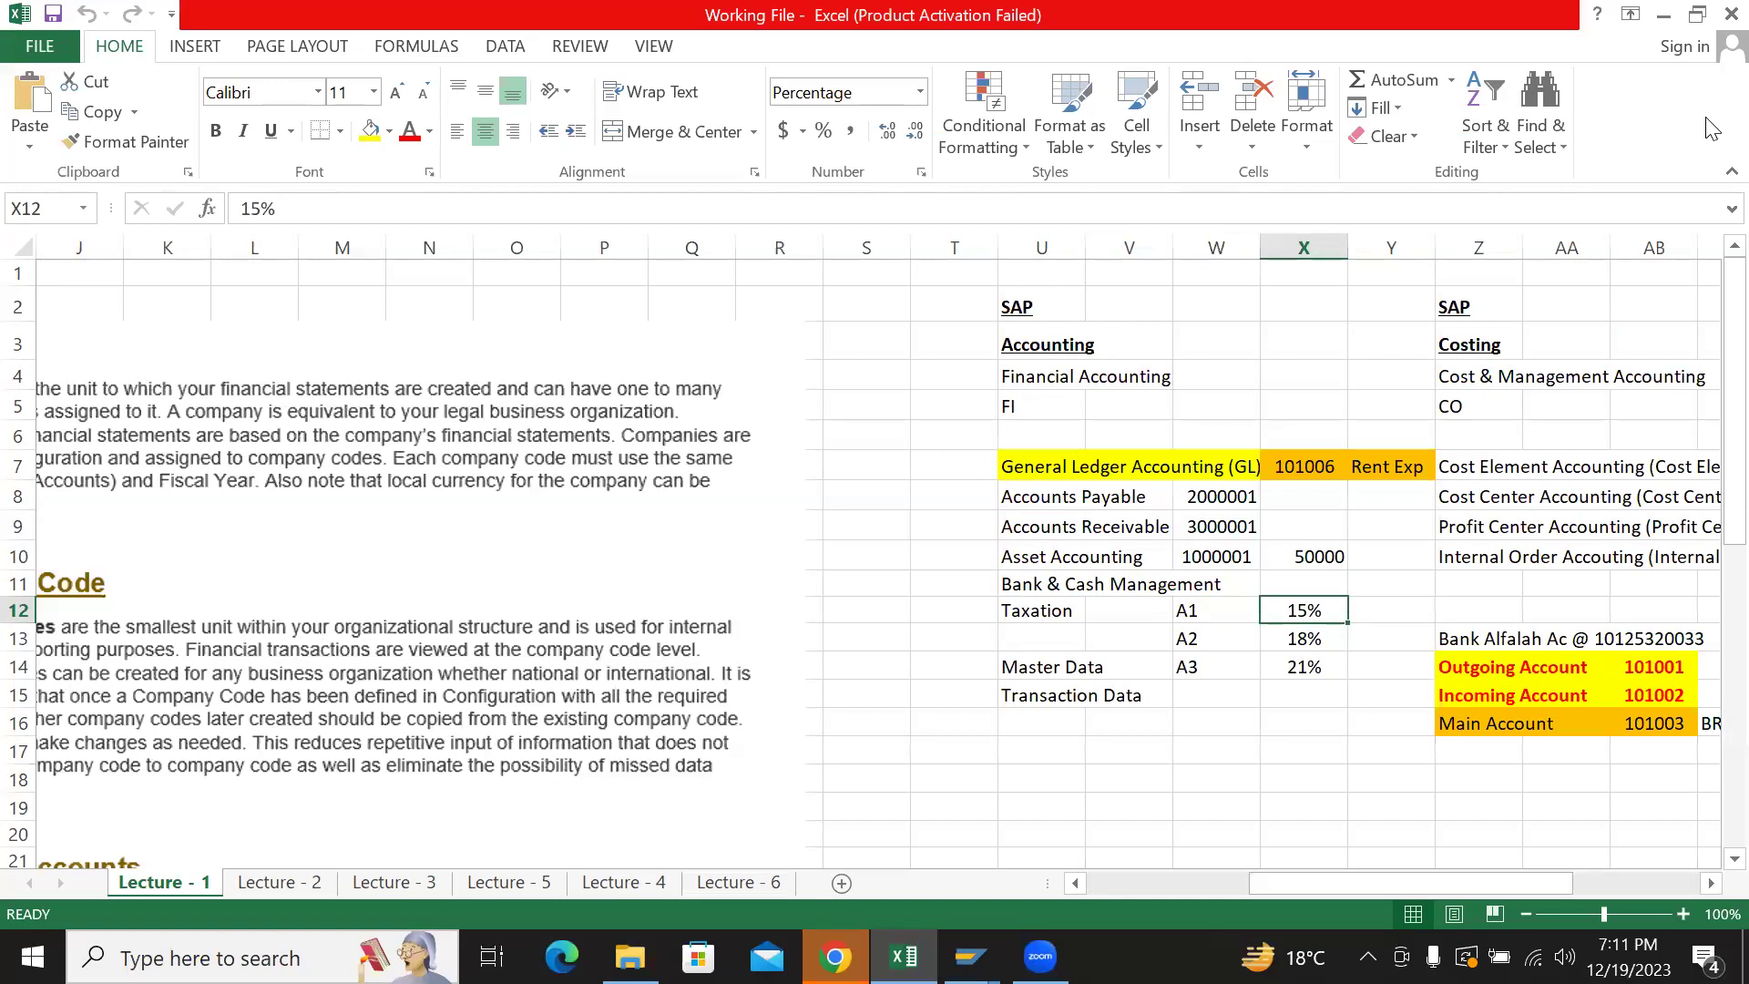
key(Left)
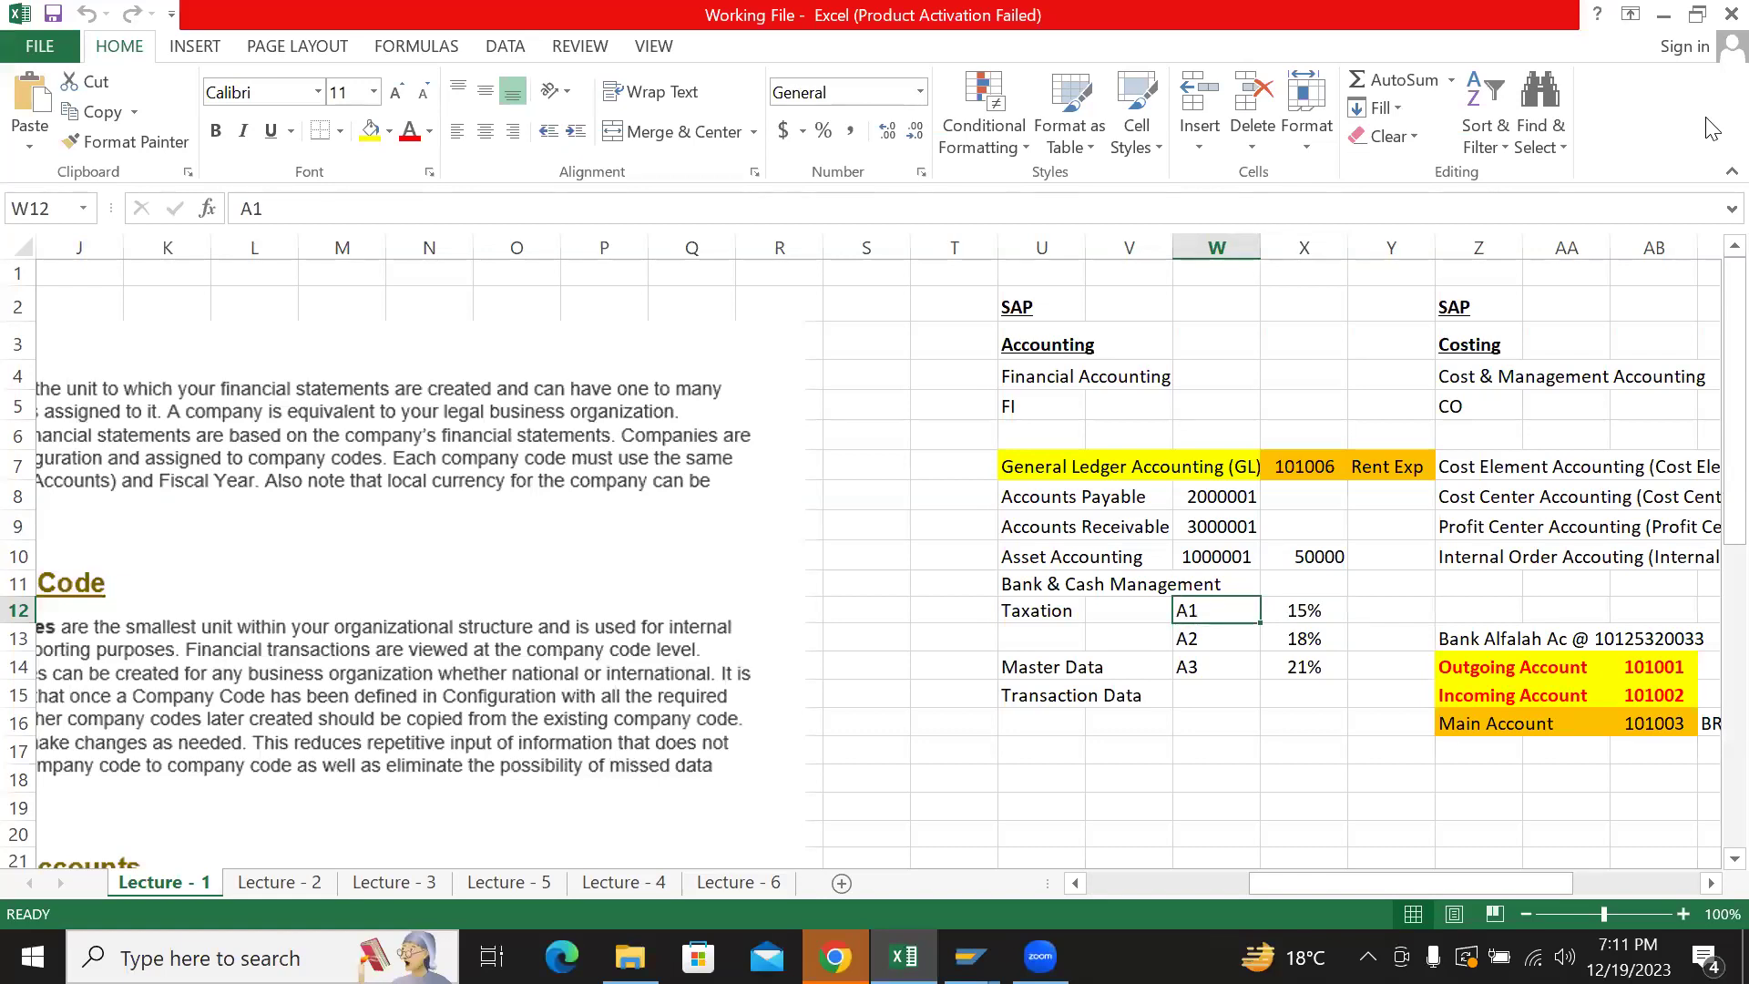
- Examine the Asset Accounting and Bank & Cash Management entries in the Accounting list
key(Left)
key(Left)
key(Up)
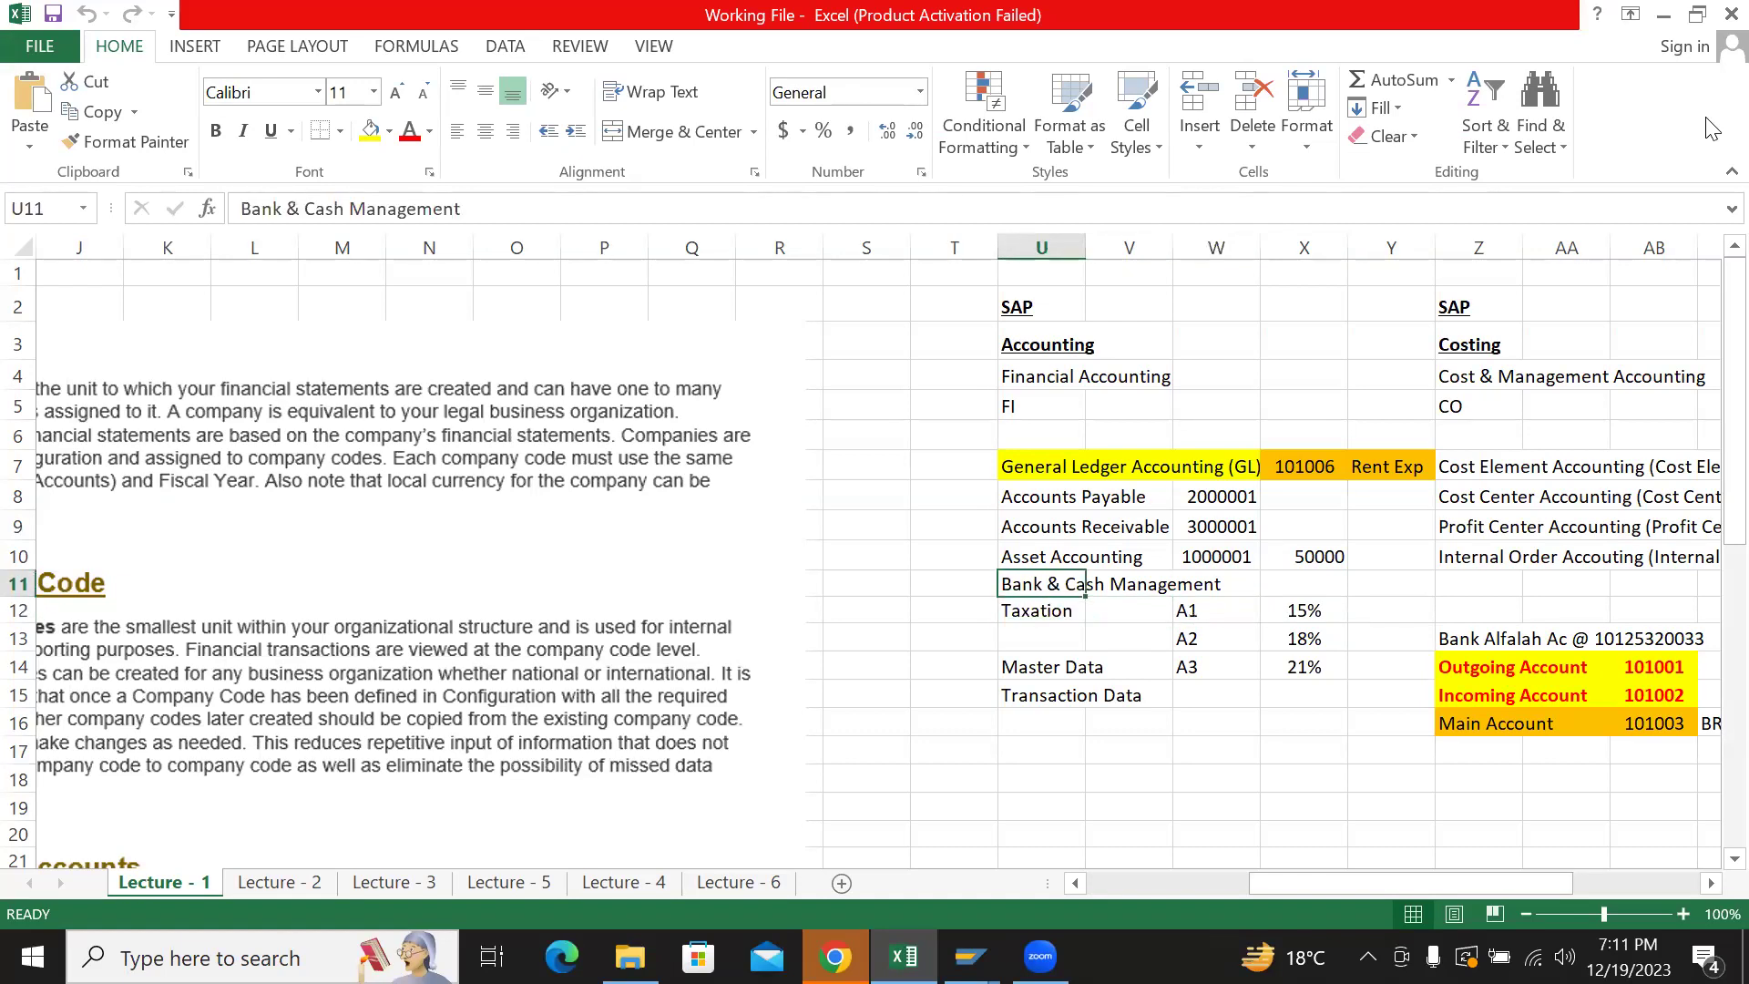
key(Down)
key(Up)
key(Up)
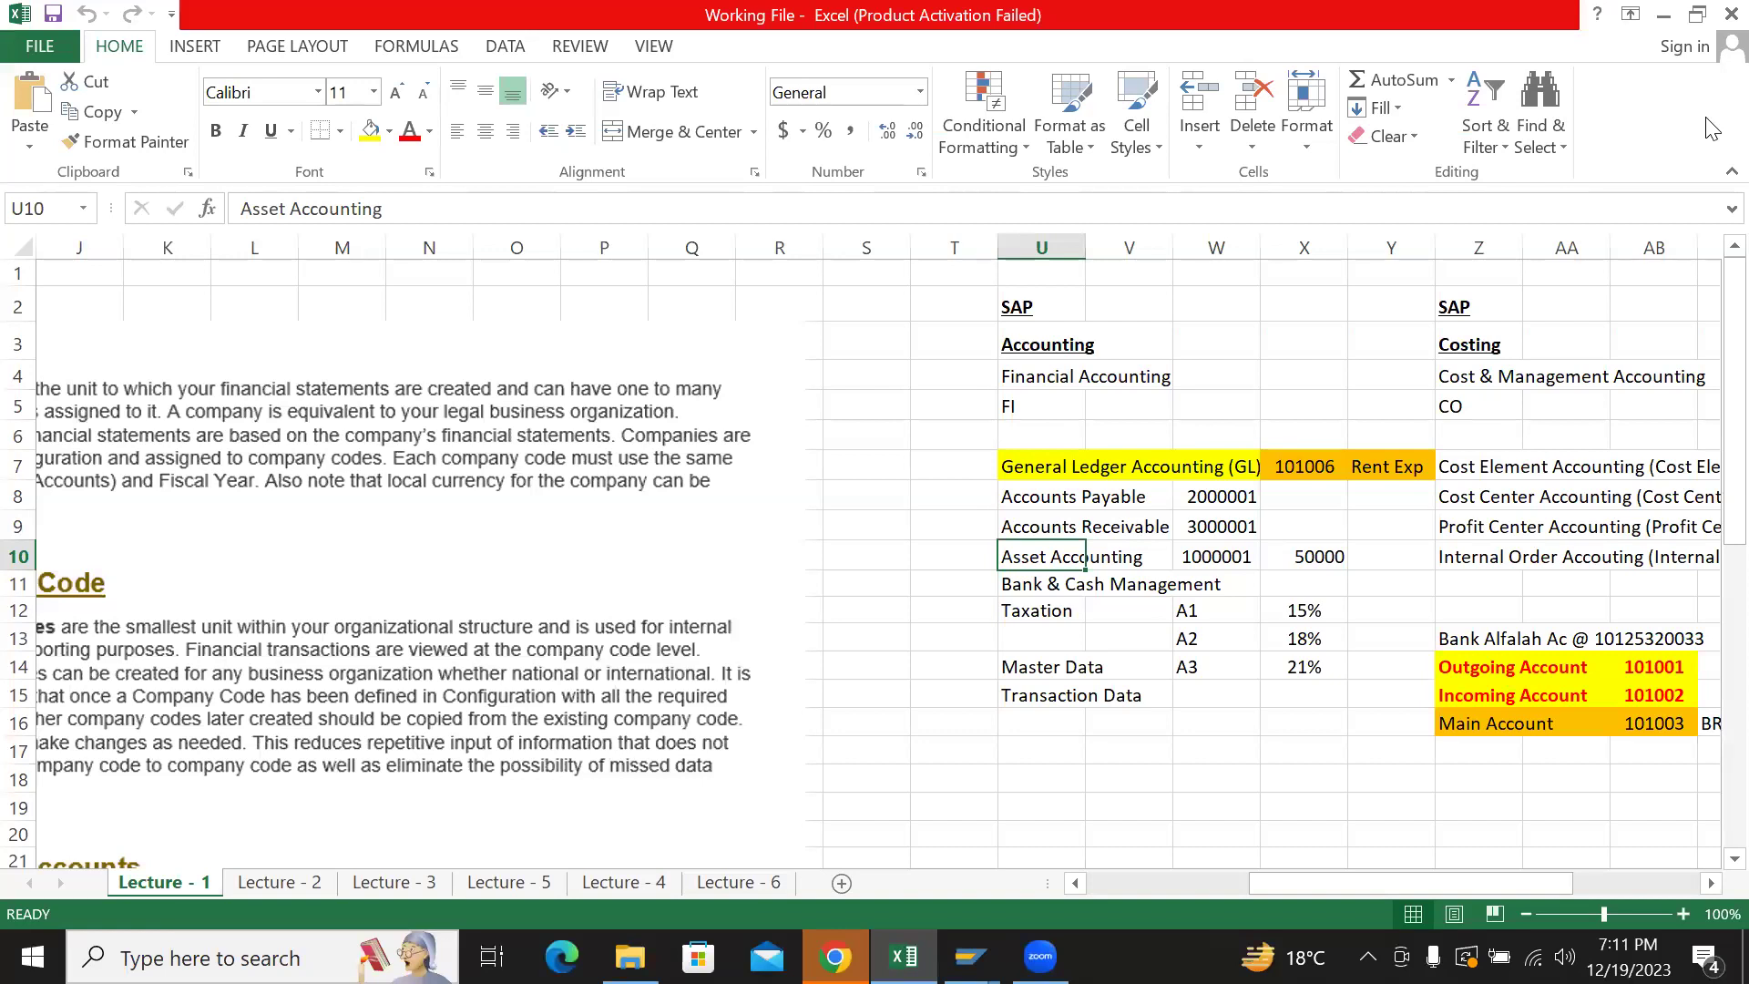
key(Down)
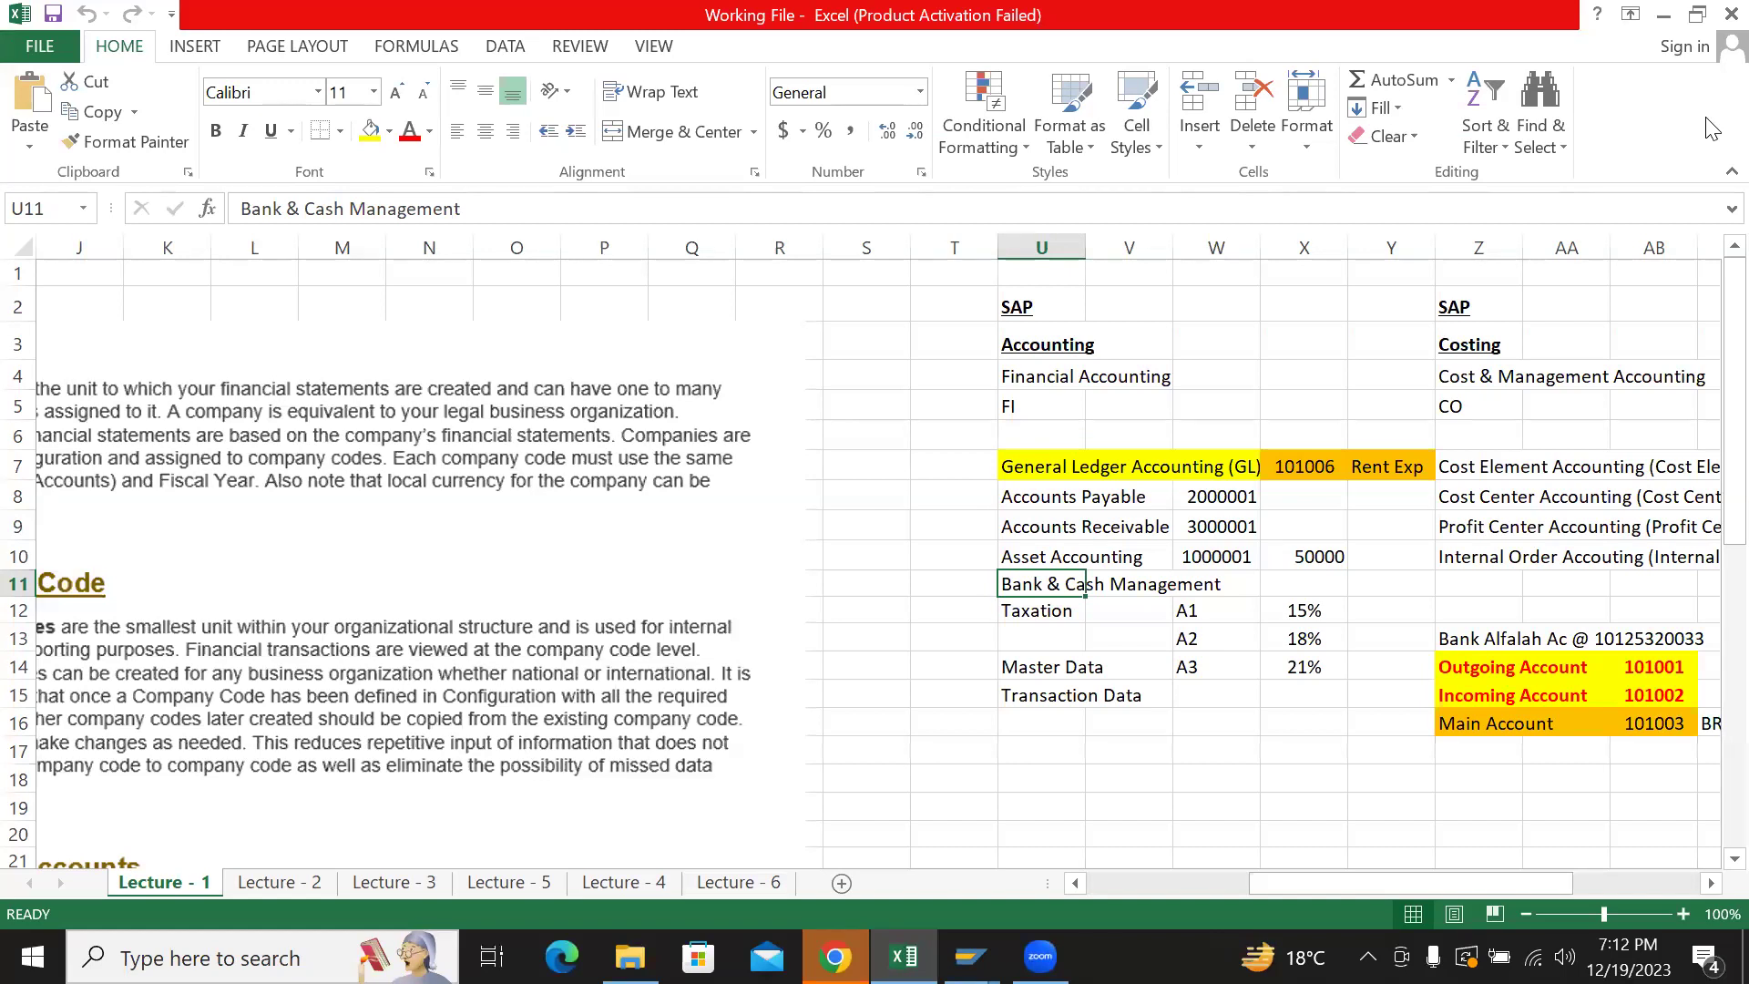
key(Down)
key(Down)
key(Up)
key(Up)
key(Up)
key(Up)
key(Up)
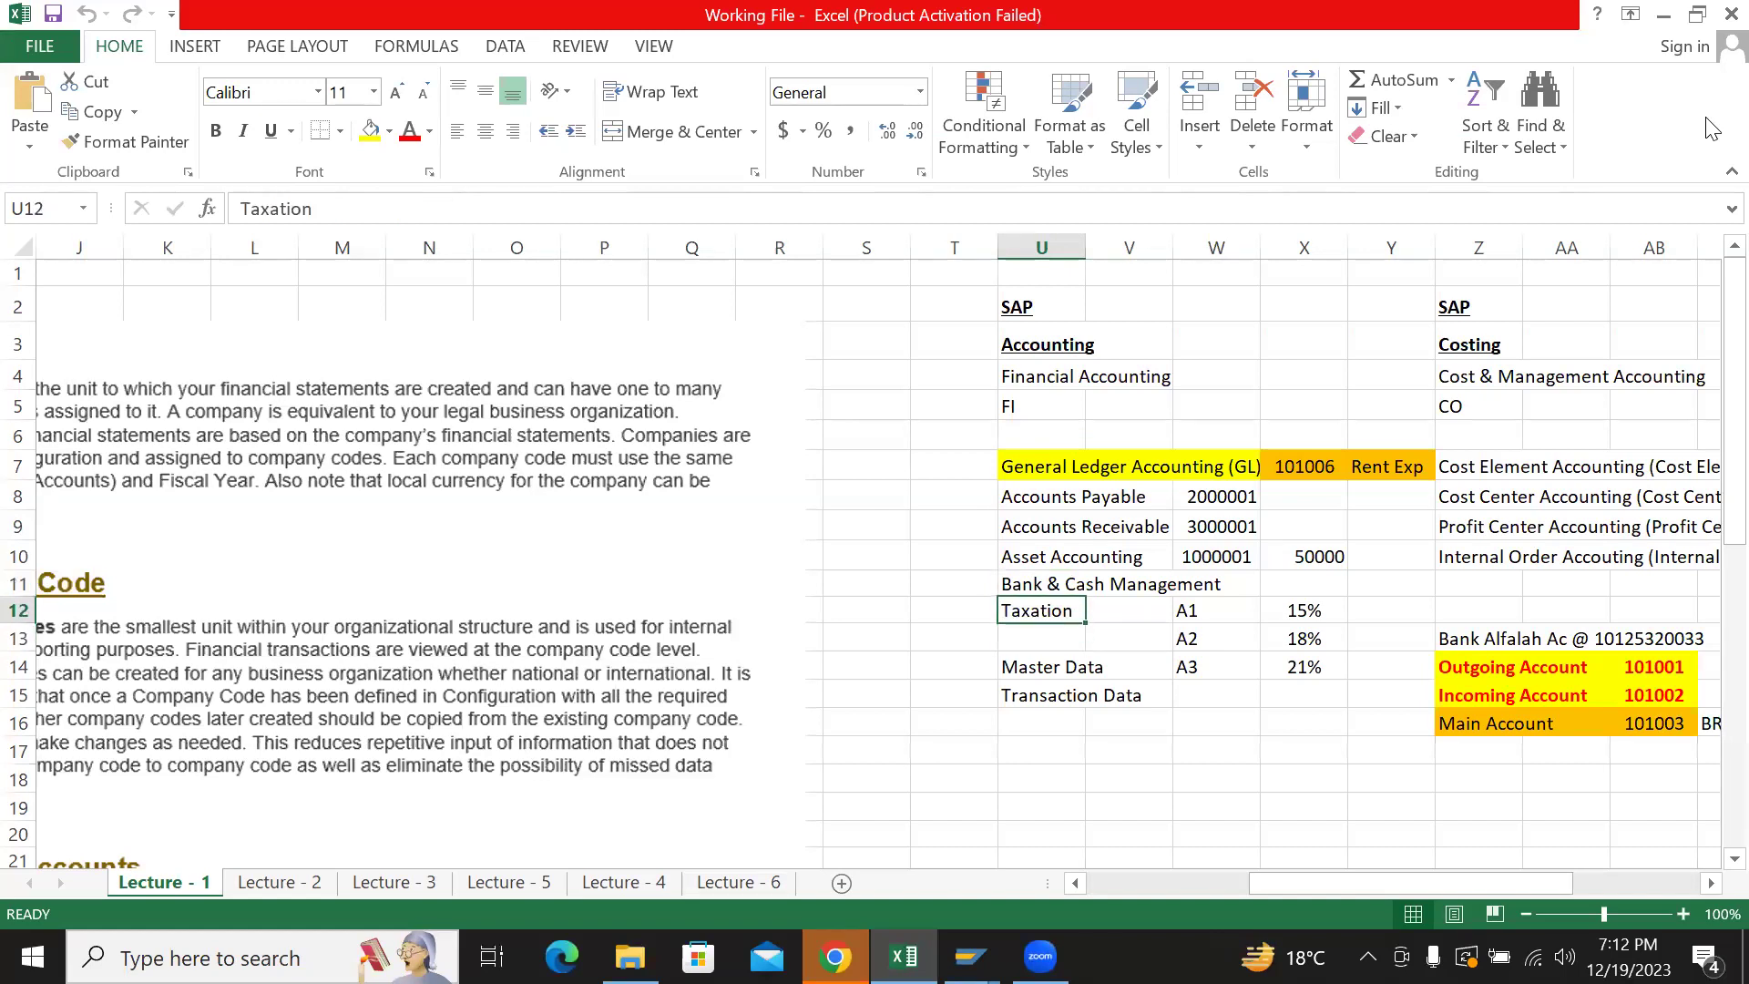
key(Up)
key(Left)
key(Left)
key(Left)
key(Left)
key(Left)
key(Left)
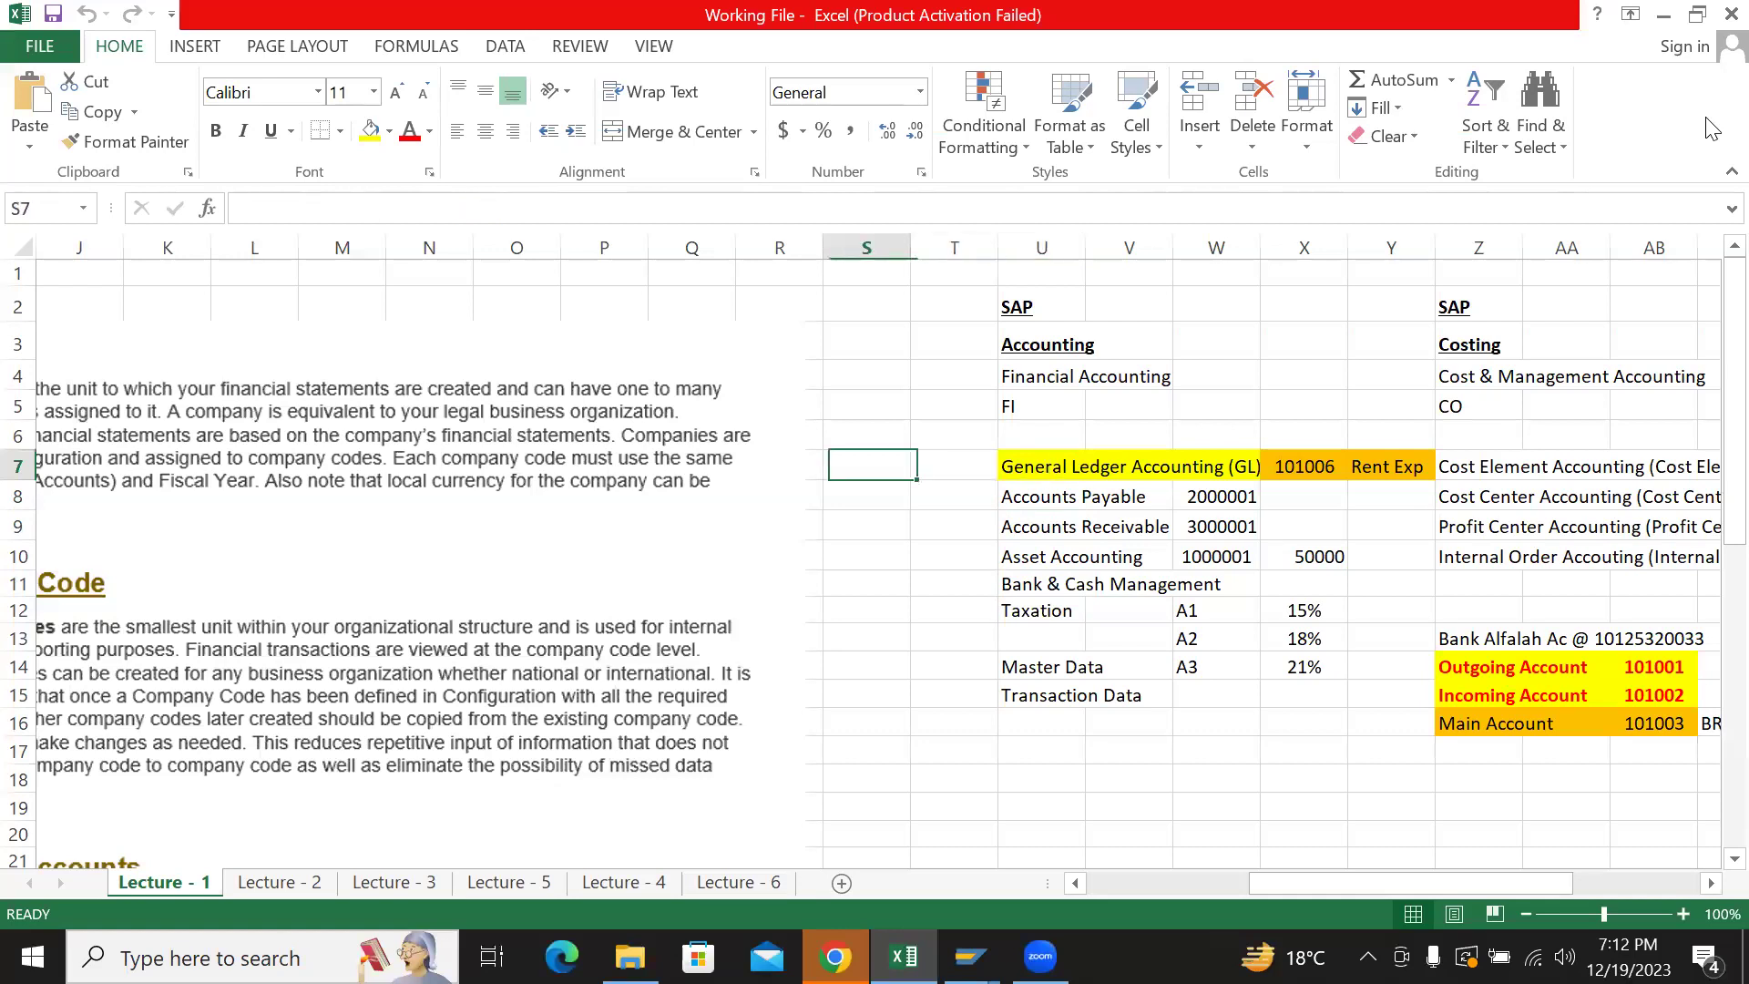
key(Right)
key(Right)
key(Right)
key(Right)
key(Right)
key(Right)
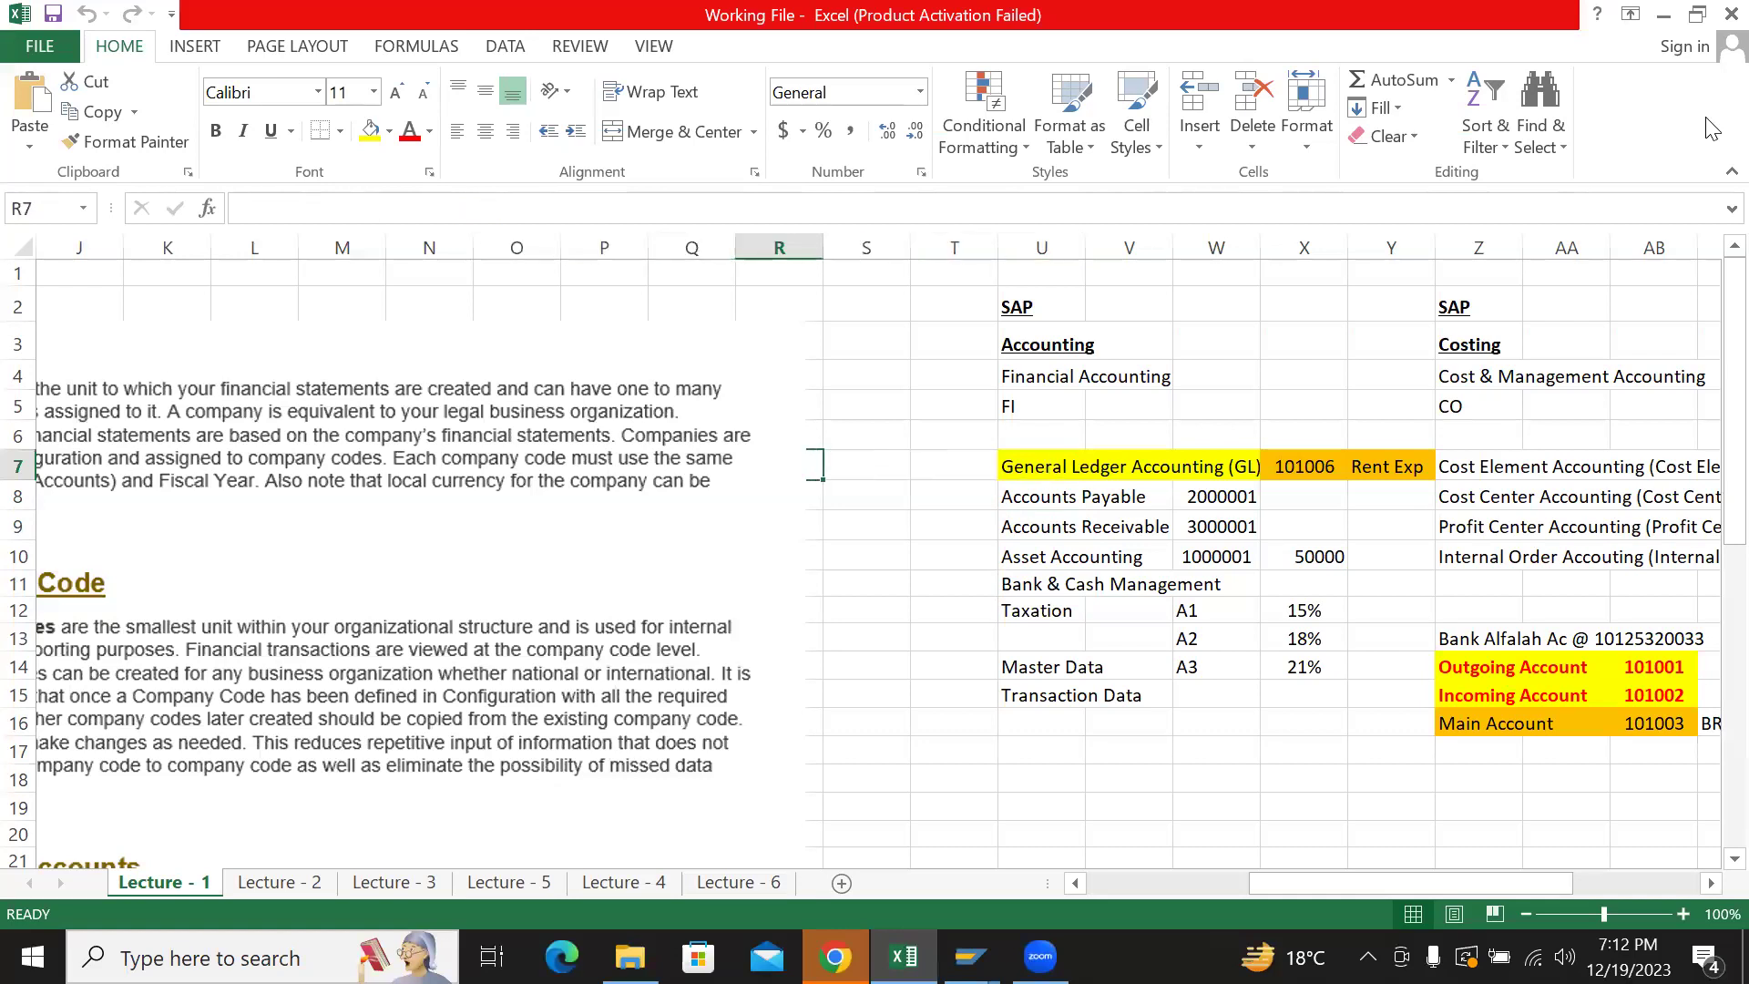
- Examine the Master Data entry below the Accounting submodule list
key(Down)
key(Down)
key(Down)
key(Down)
key(Down)
key(Down)
key(Down)
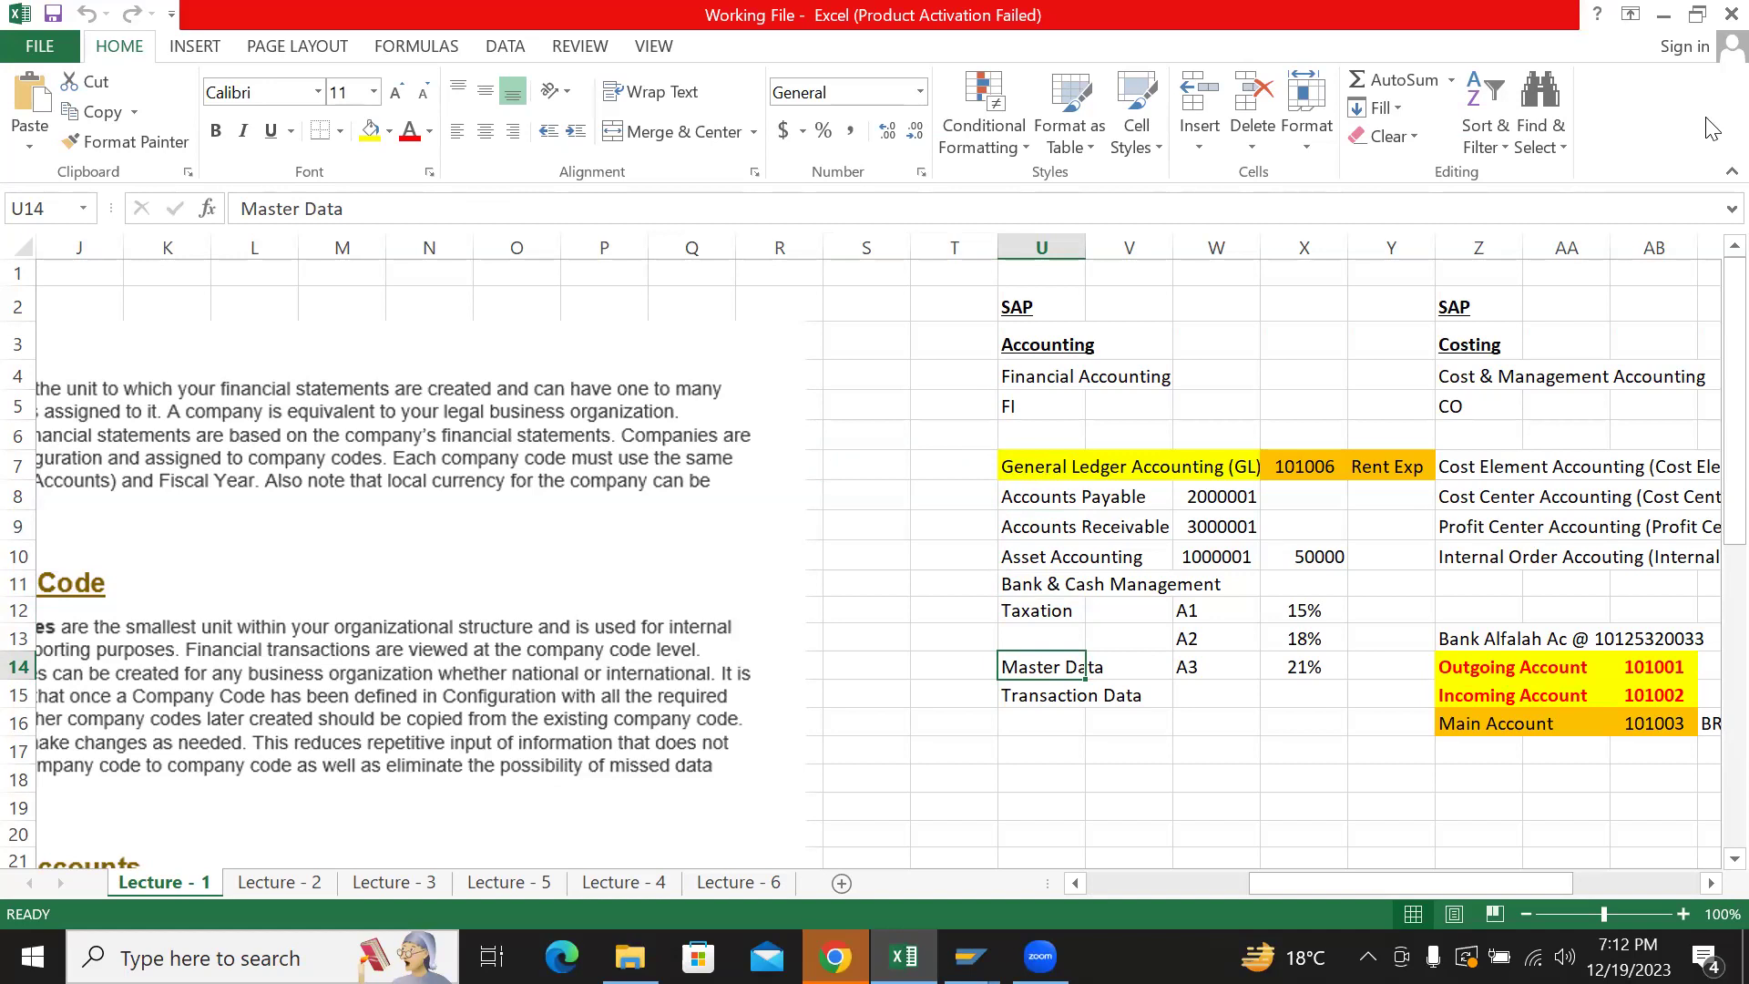
key(Up)
key(Up)
key(Down)
key(Down)
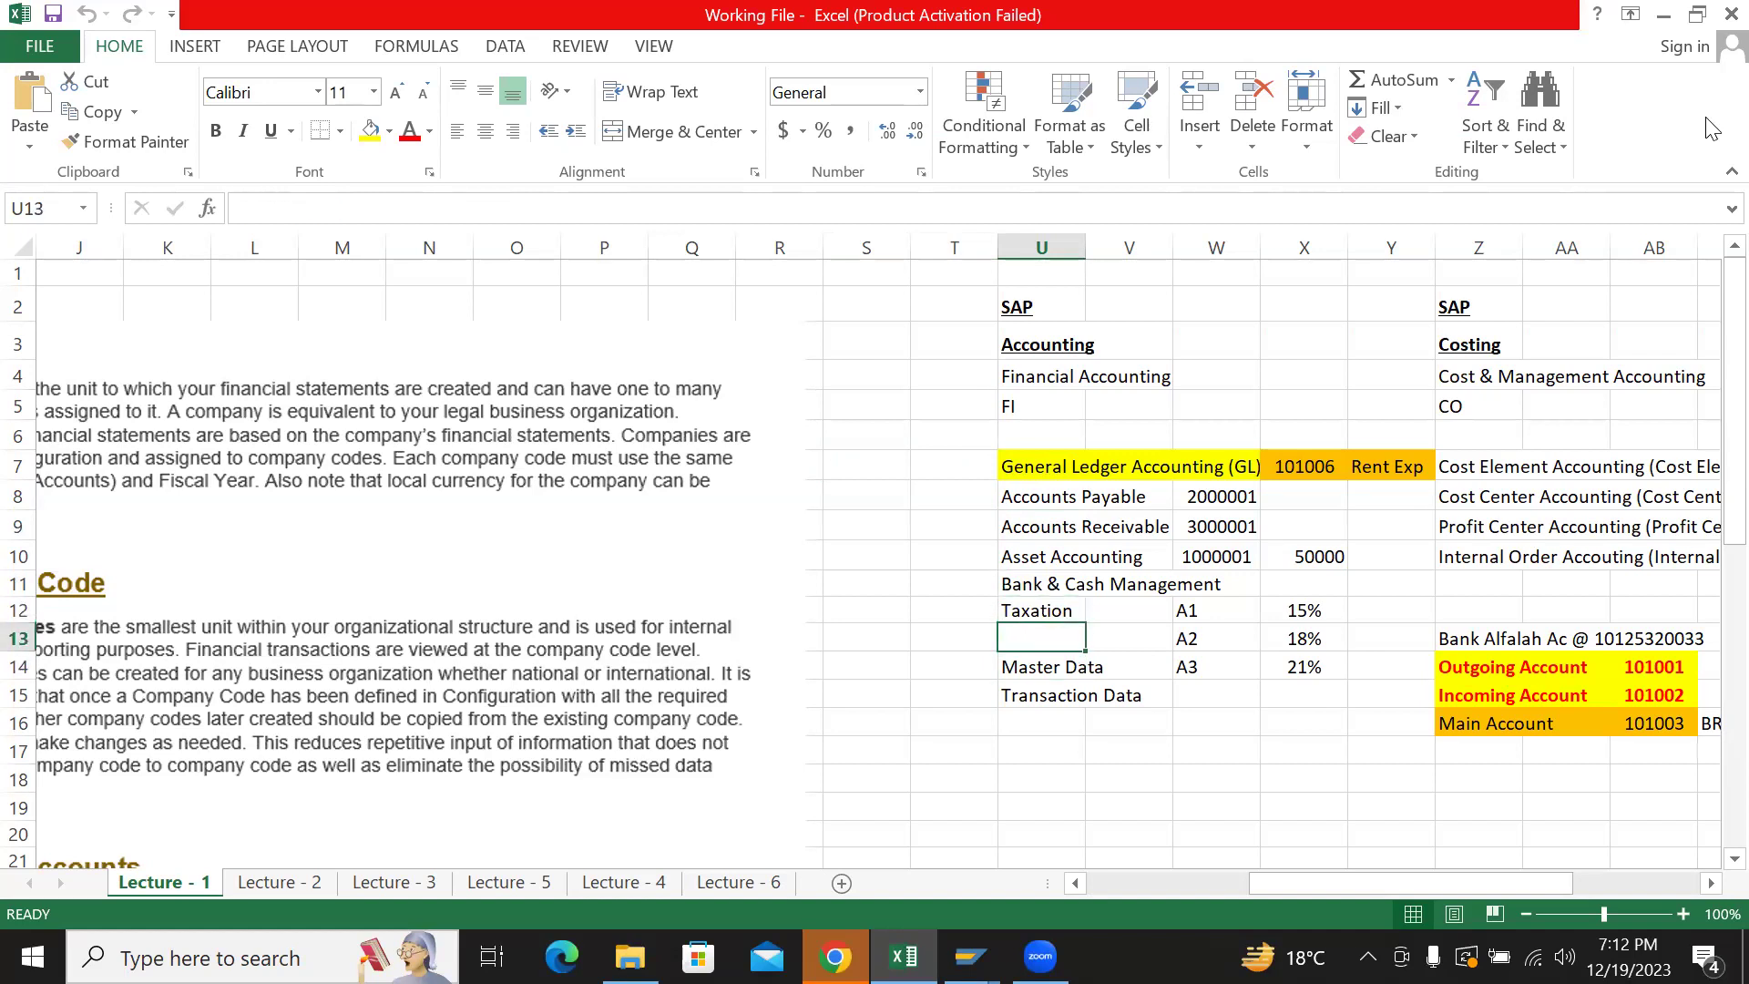
- Examine the Costing list beside the Accounting list, from the bank account entries up to Cost Element Accounting
key(Right)
key(Right)
key(Right)
key(Right)
key(Right)
key(Right)
key(Right)
key(Right)
key(Right)
key(Right)
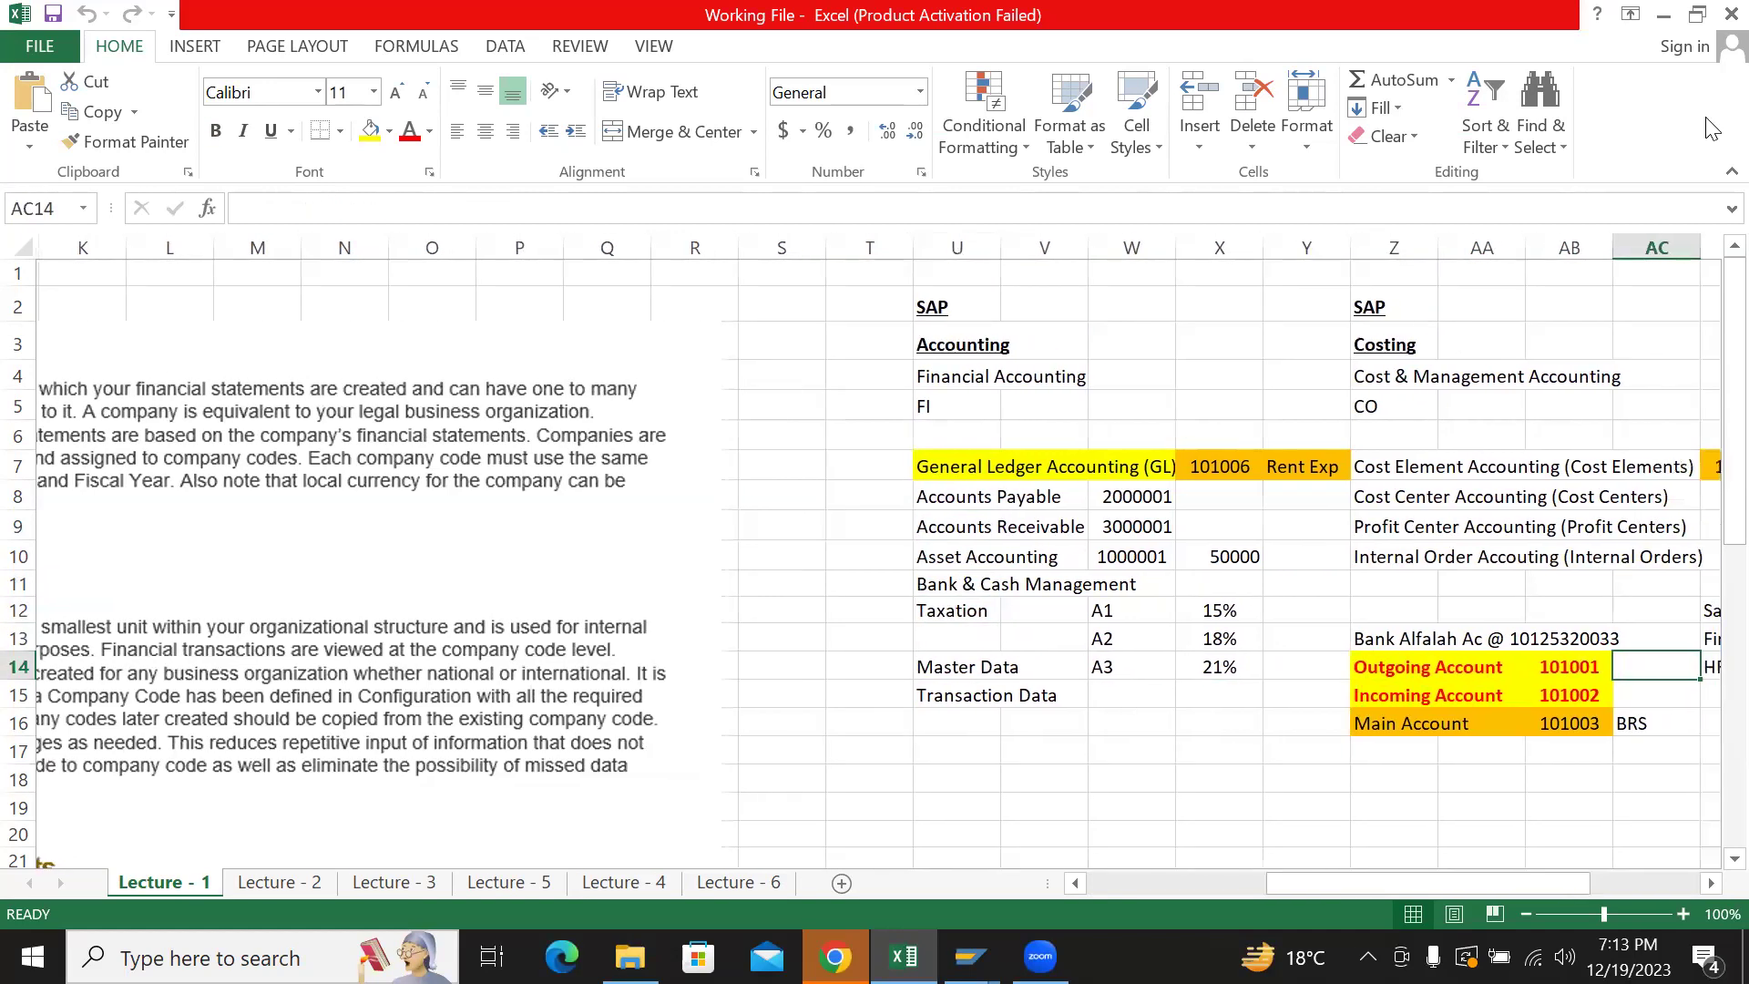
key(Right)
key(Right)
key(Left)
key(Left)
key(Left)
key(Left)
key(Left)
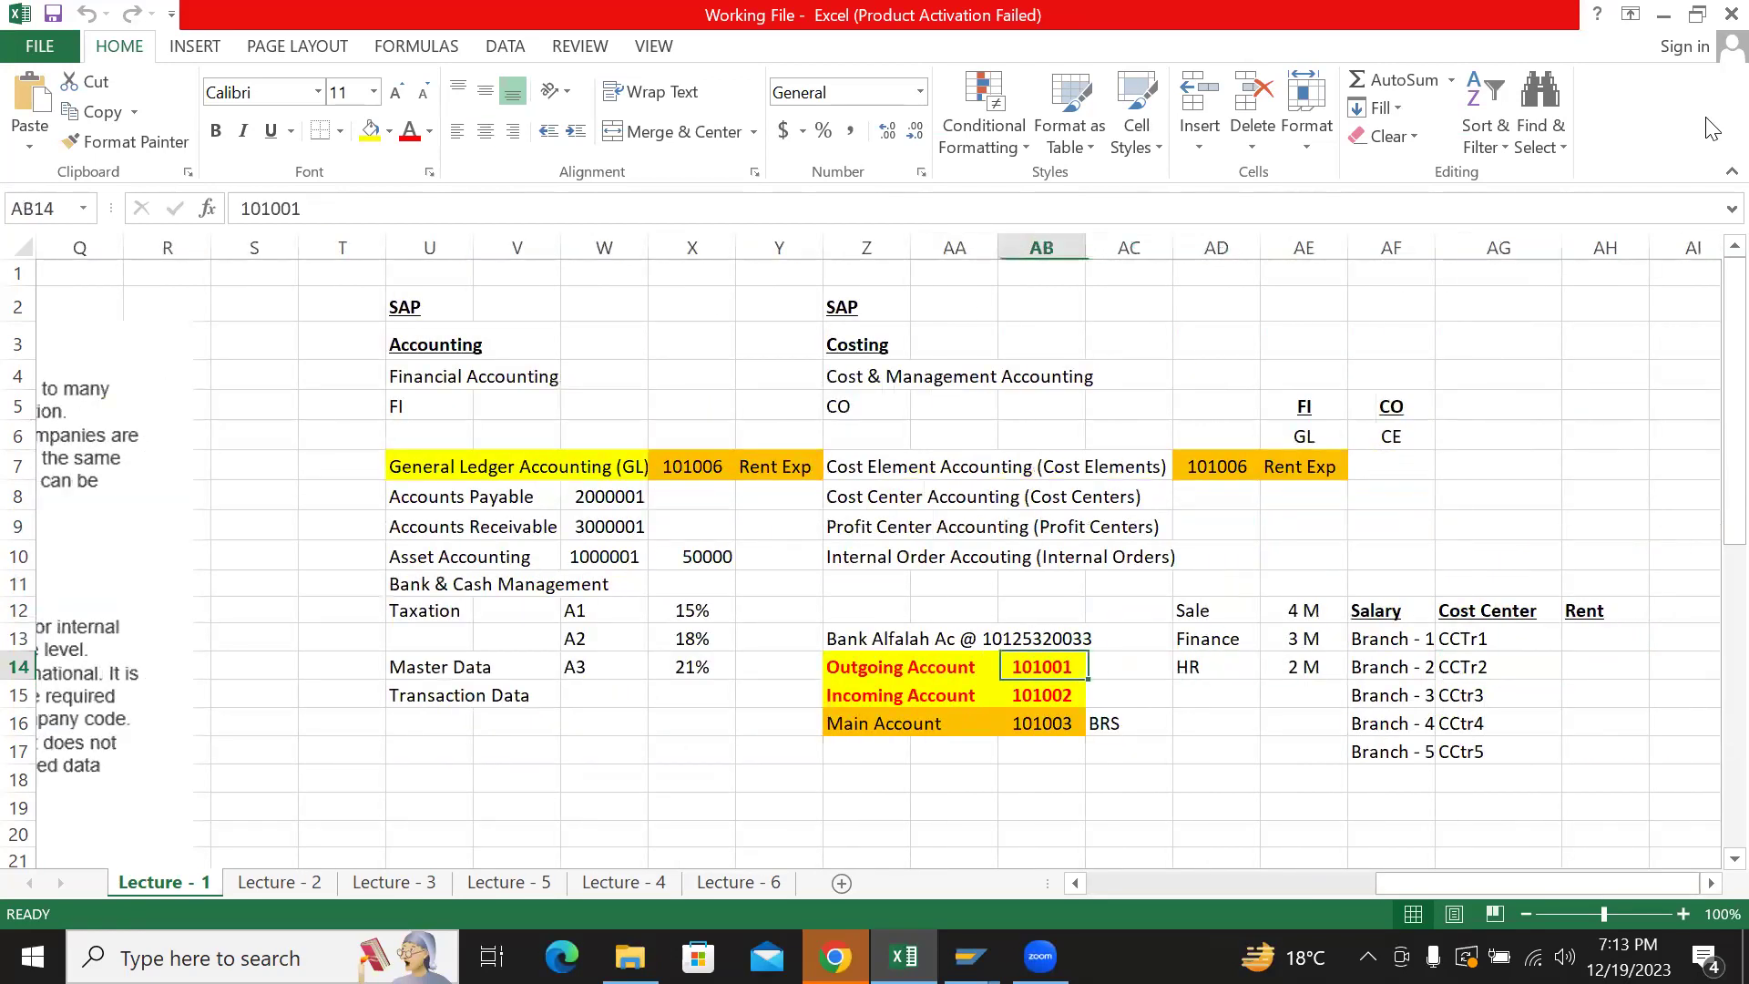
key(Left)
key(Up)
key(Up)
key(Up)
key(Up)
key(Up)
key(Left)
key(Up)
key(Up)
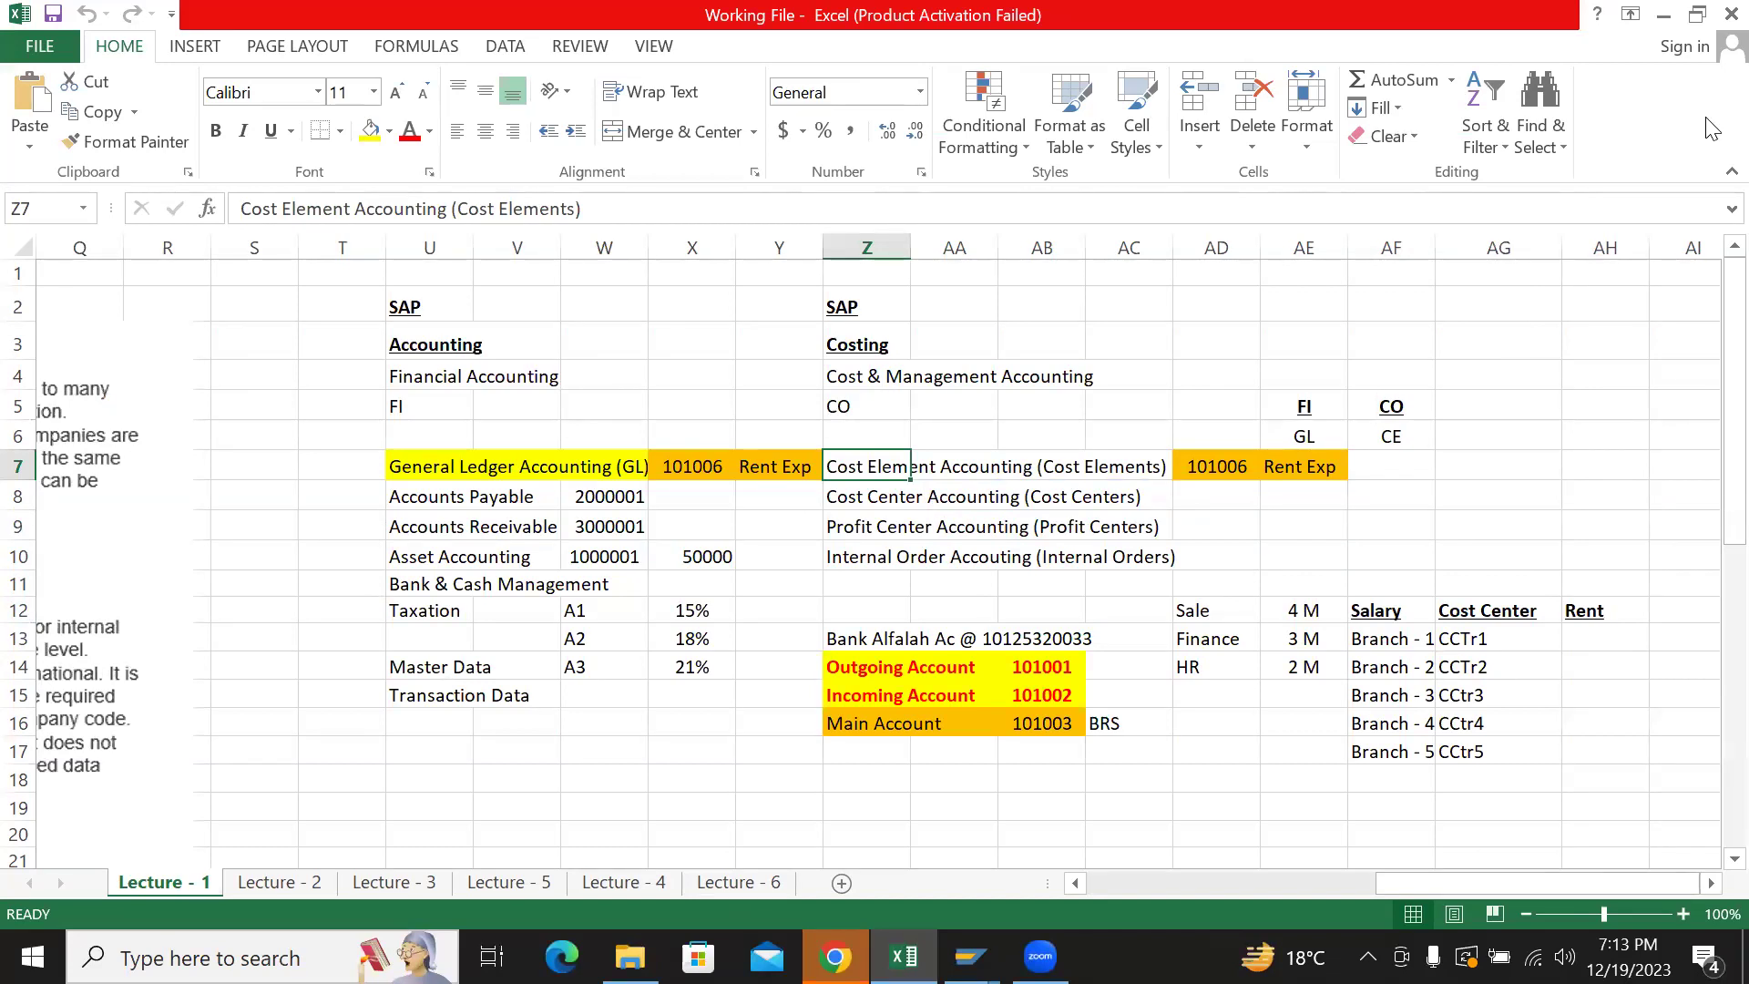
- Compare the General Ledger Accounting row and its Rent Exp account with the Cost Element Accounting entry in the same row
key(Left)
key(Left)
key(Left)
key(Left)
key(Left)
key(Right)
key(Right)
key(Right)
key(Right)
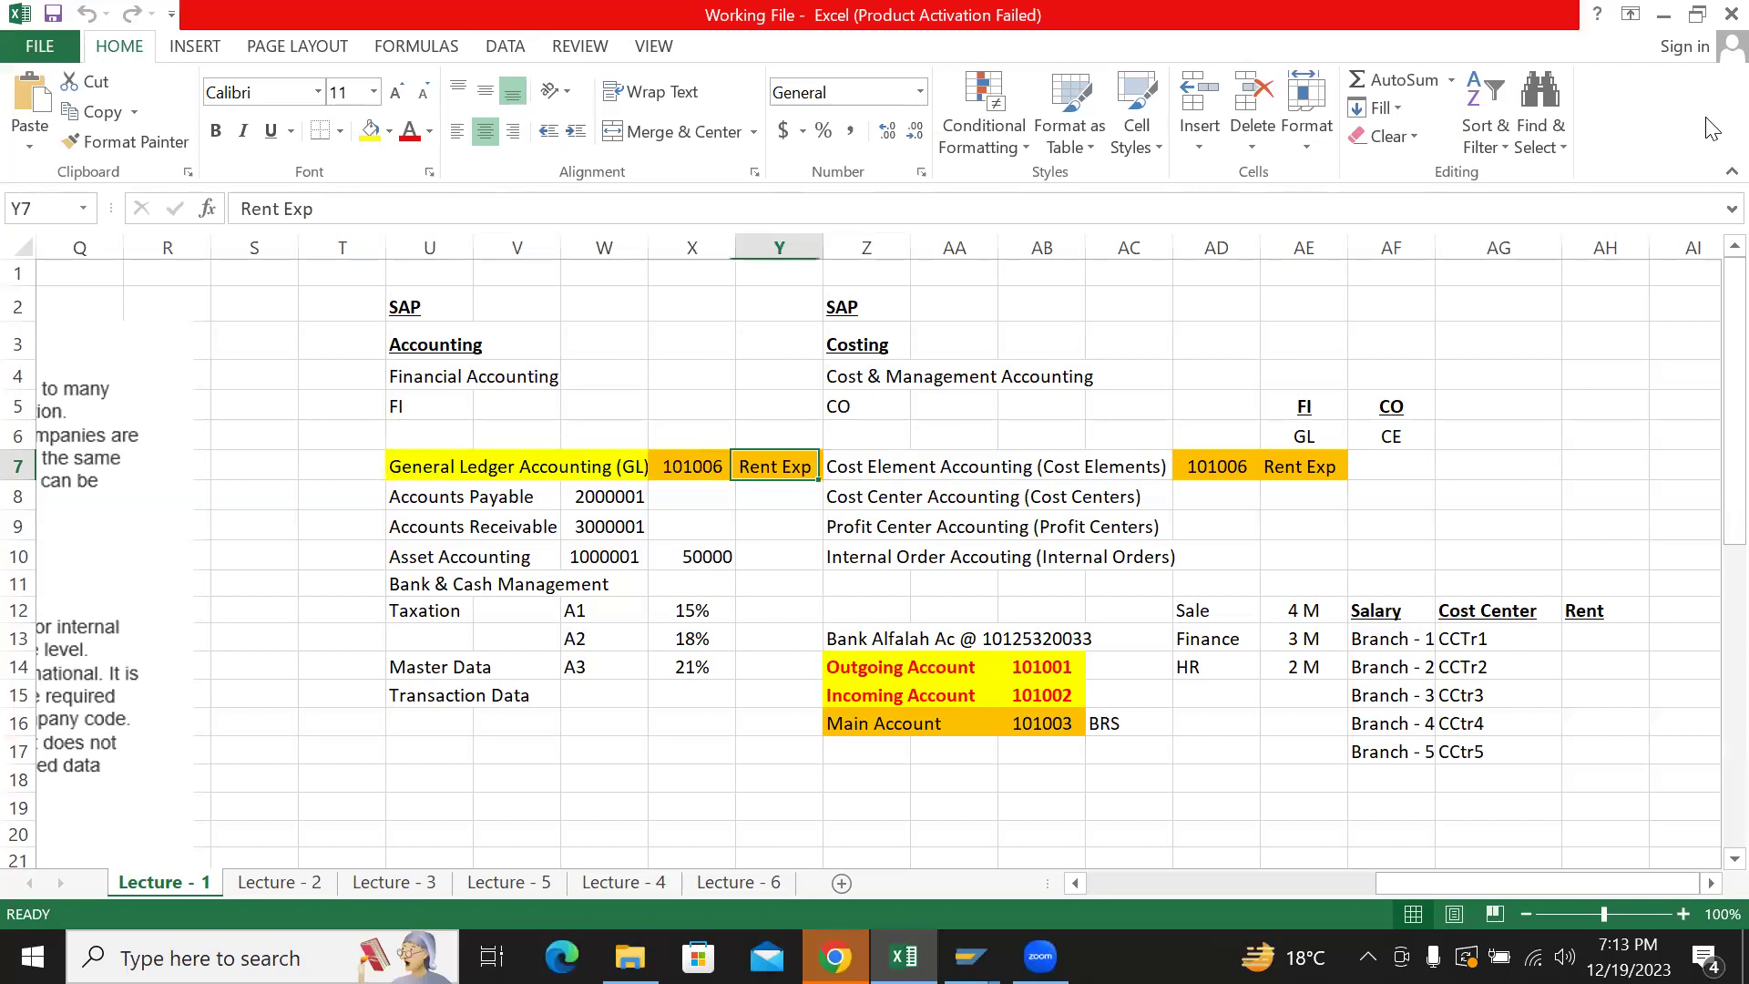
key(Right)
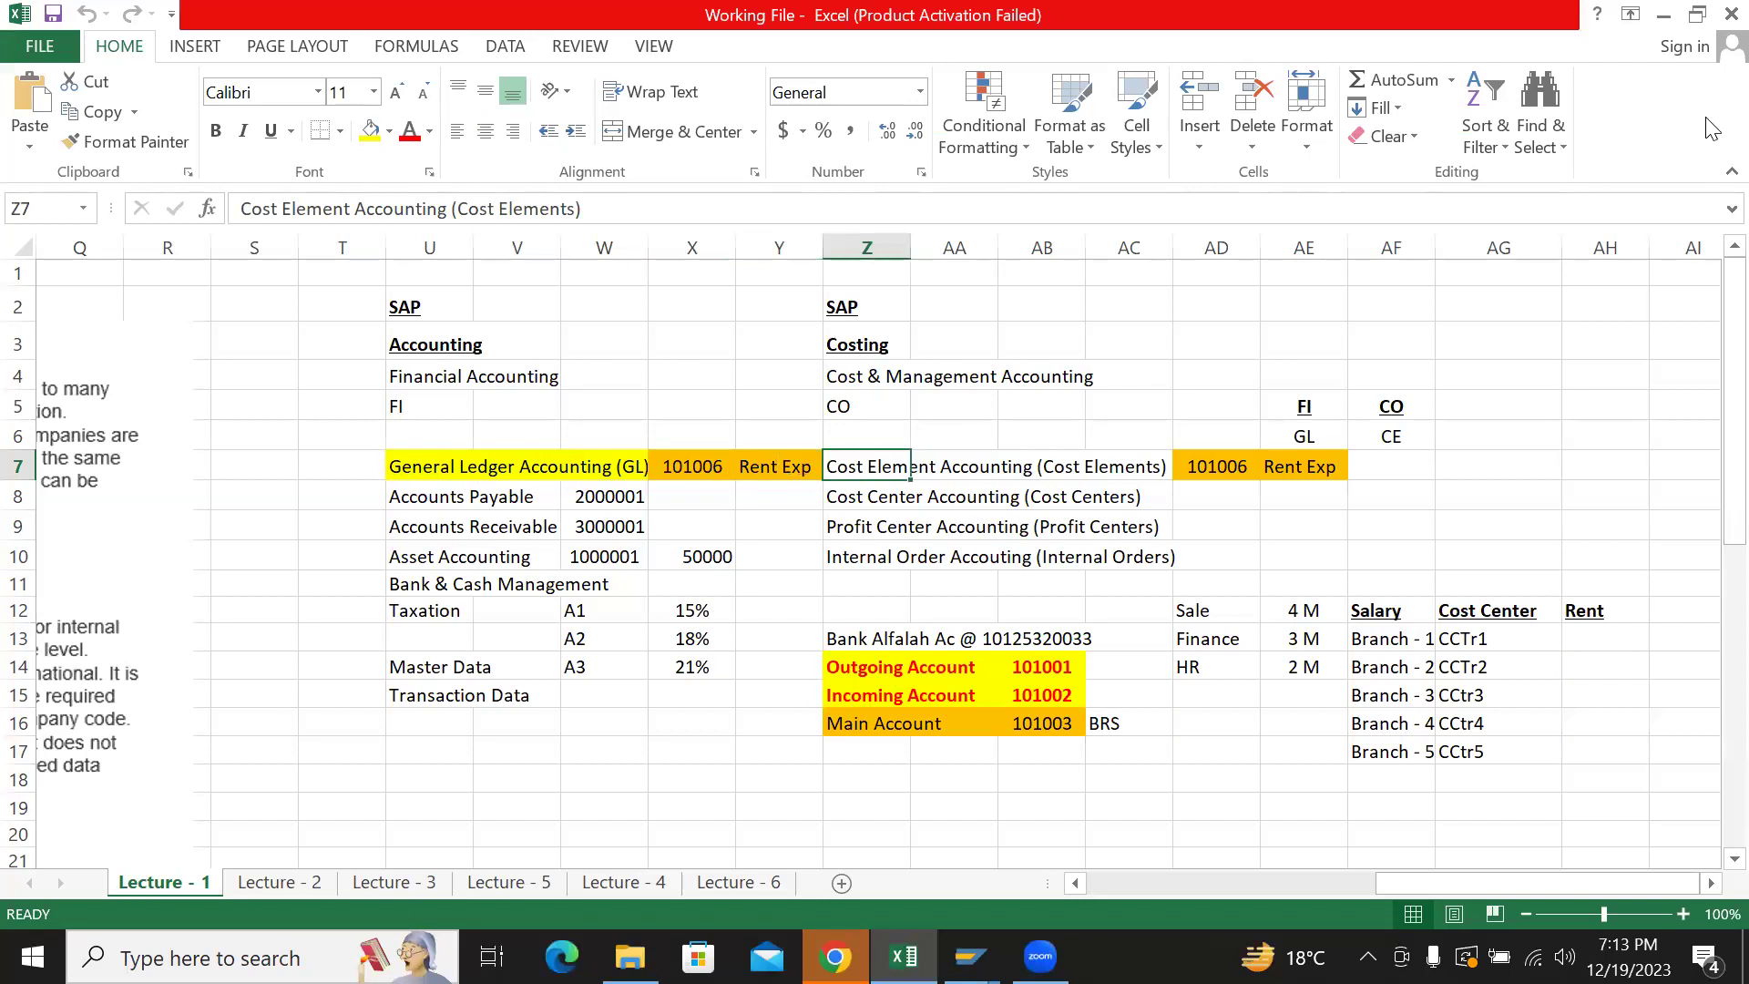
key(Left)
key(Left)
key(Left)
key(Left)
key(Left)
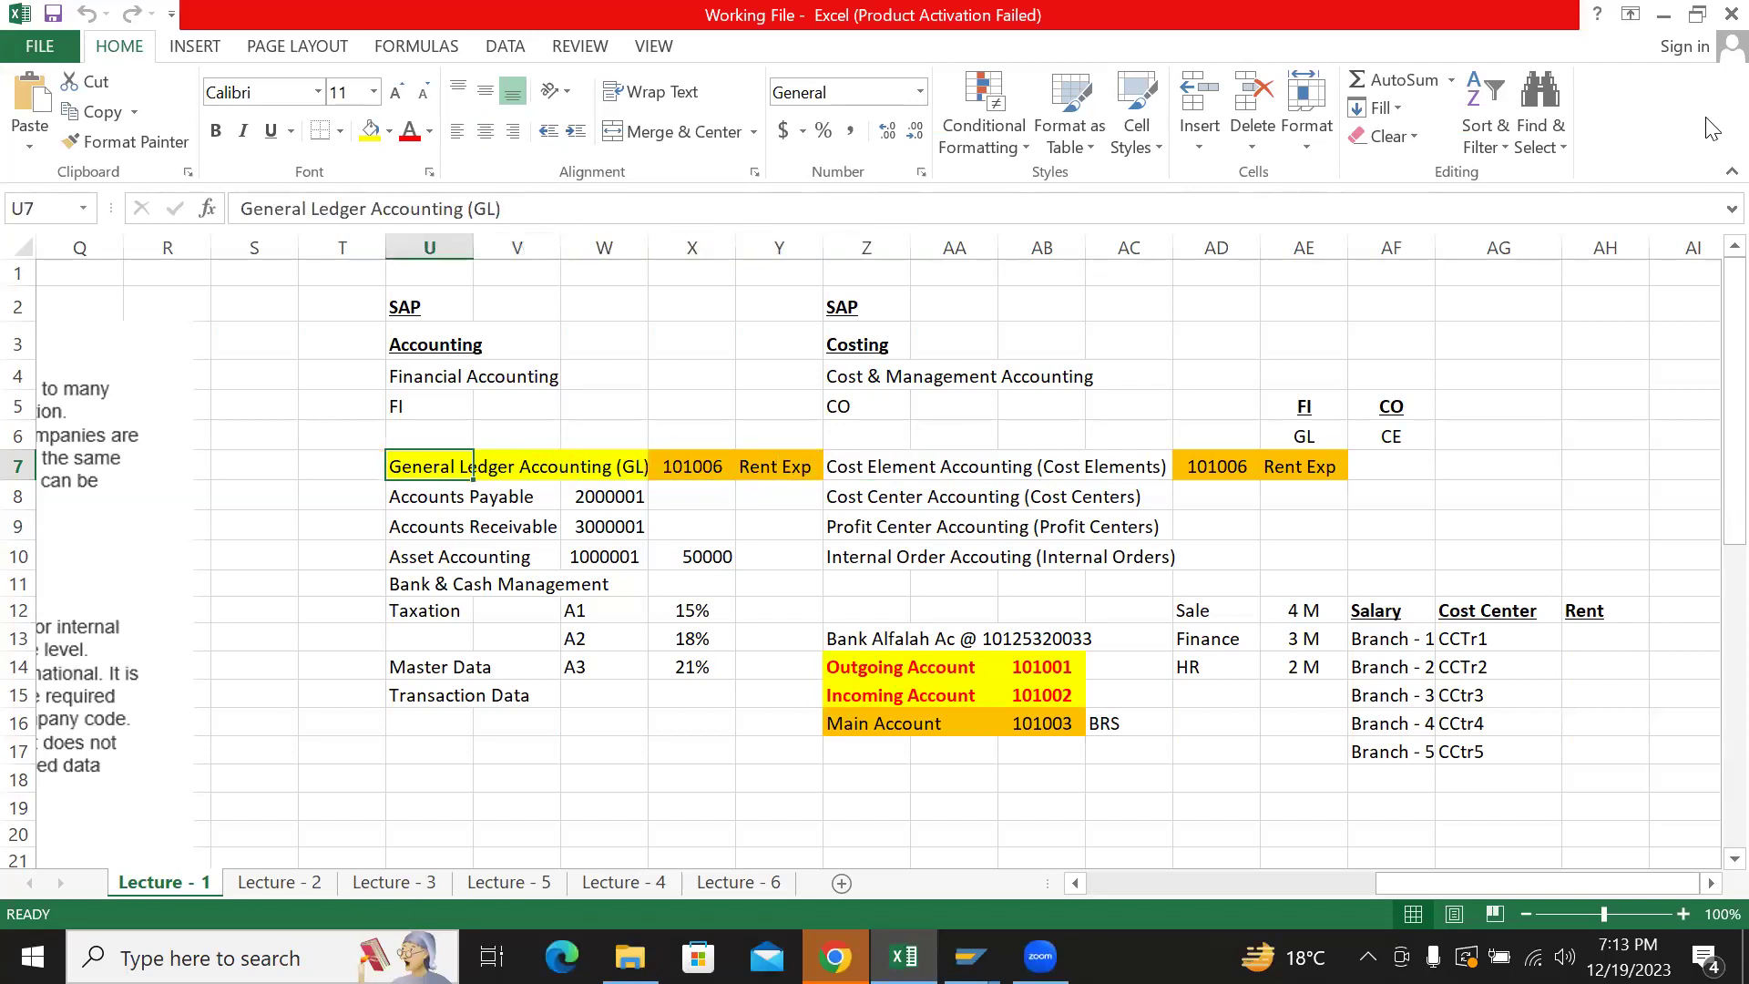
key(Right)
key(Right)
key(Right)
key(Right)
key(Right)
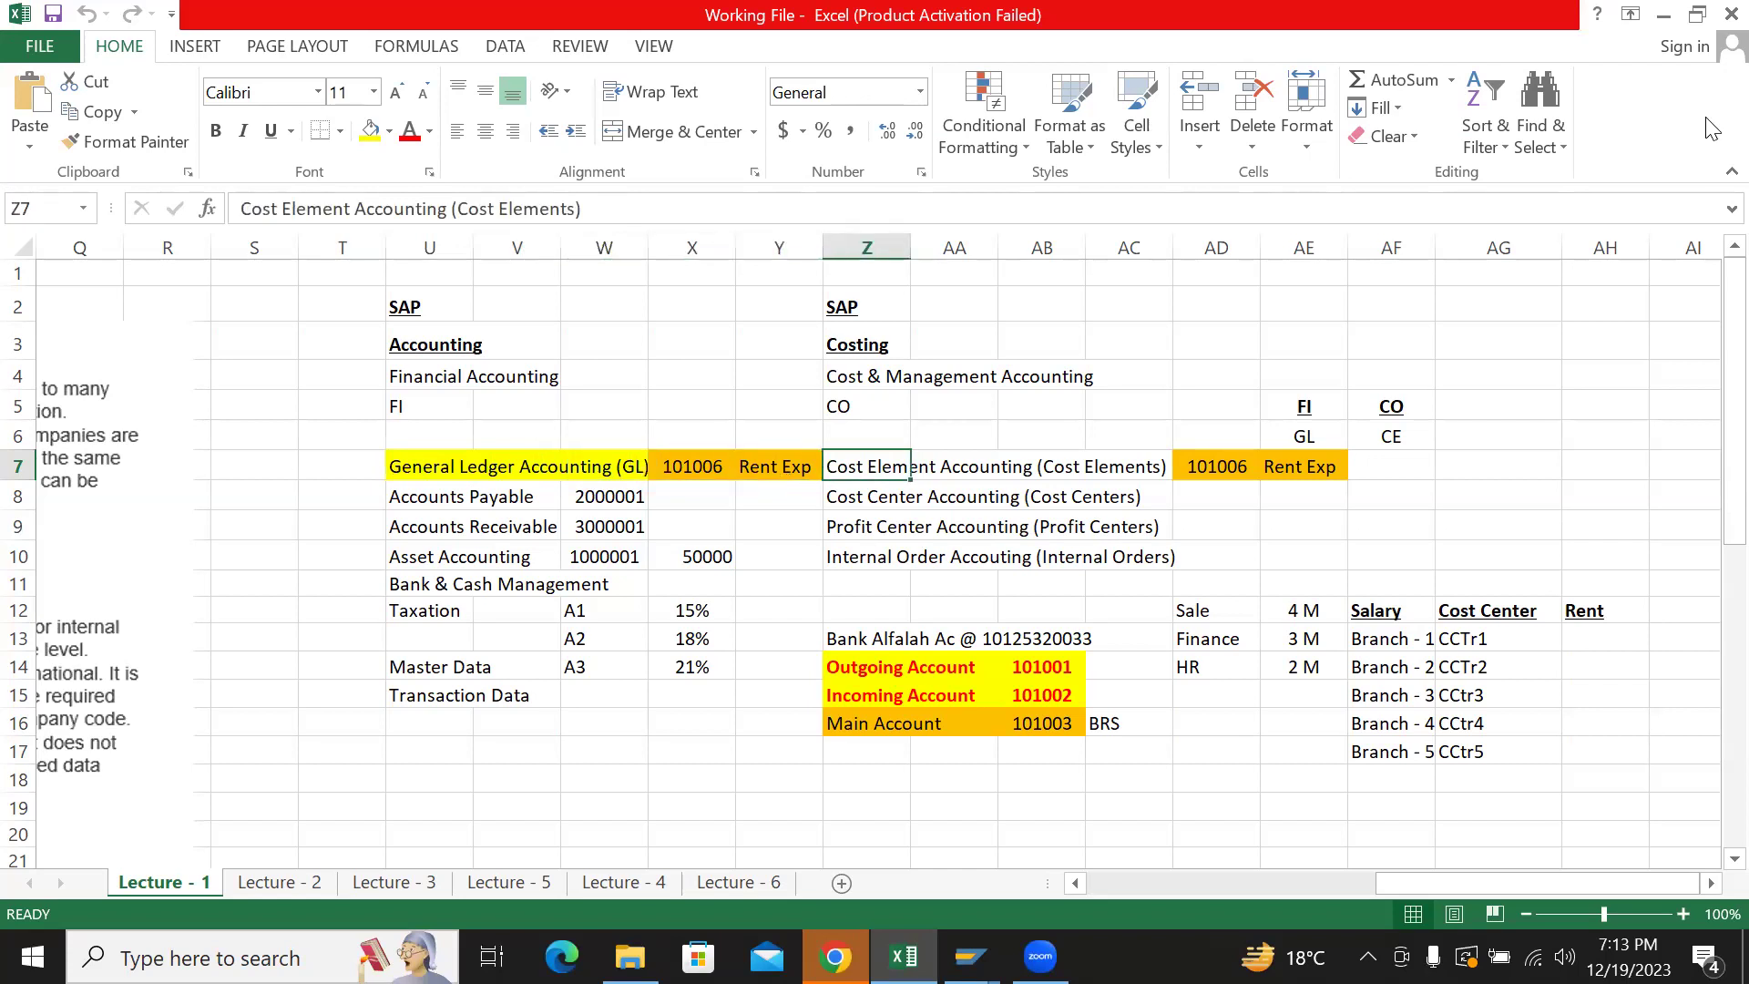
key(Left)
key(Left)
key(Left)
key(Left)
key(Left)
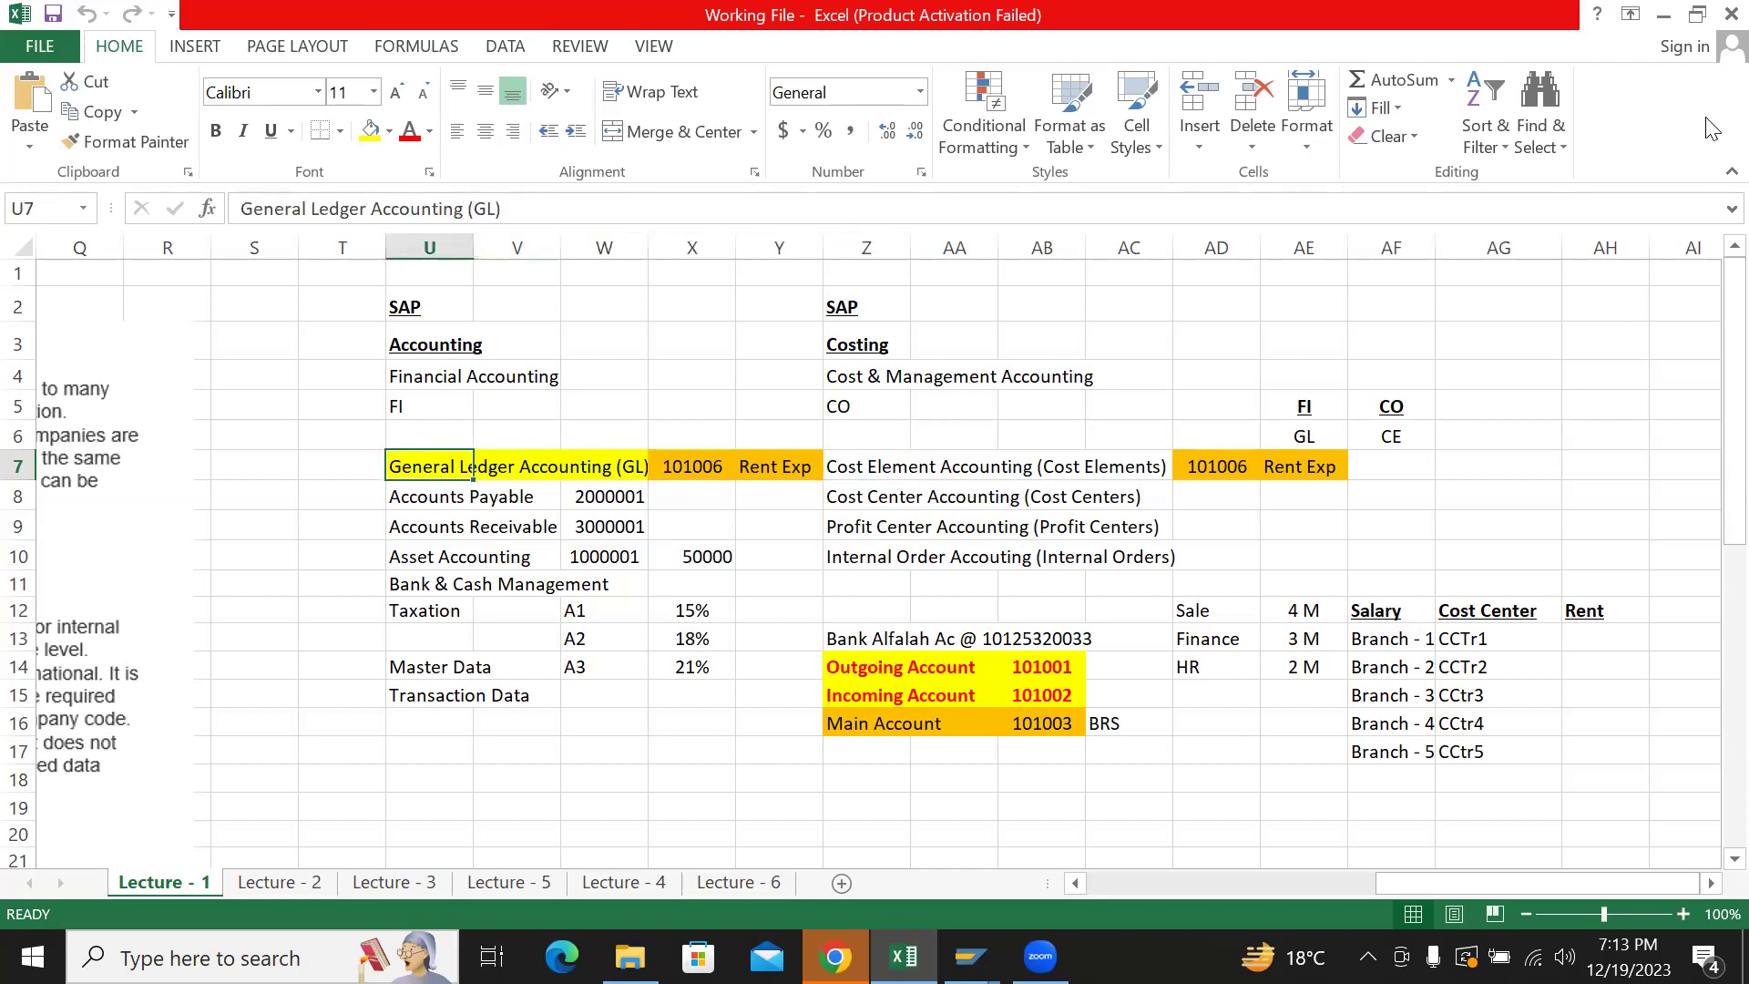
- Examine the Cost Center Accounting, Profit Center Accounting and Internal Order entries in the Costing list
key(Down)
key(Right)
key(Right)
key(Right)
key(Right)
key(Right)
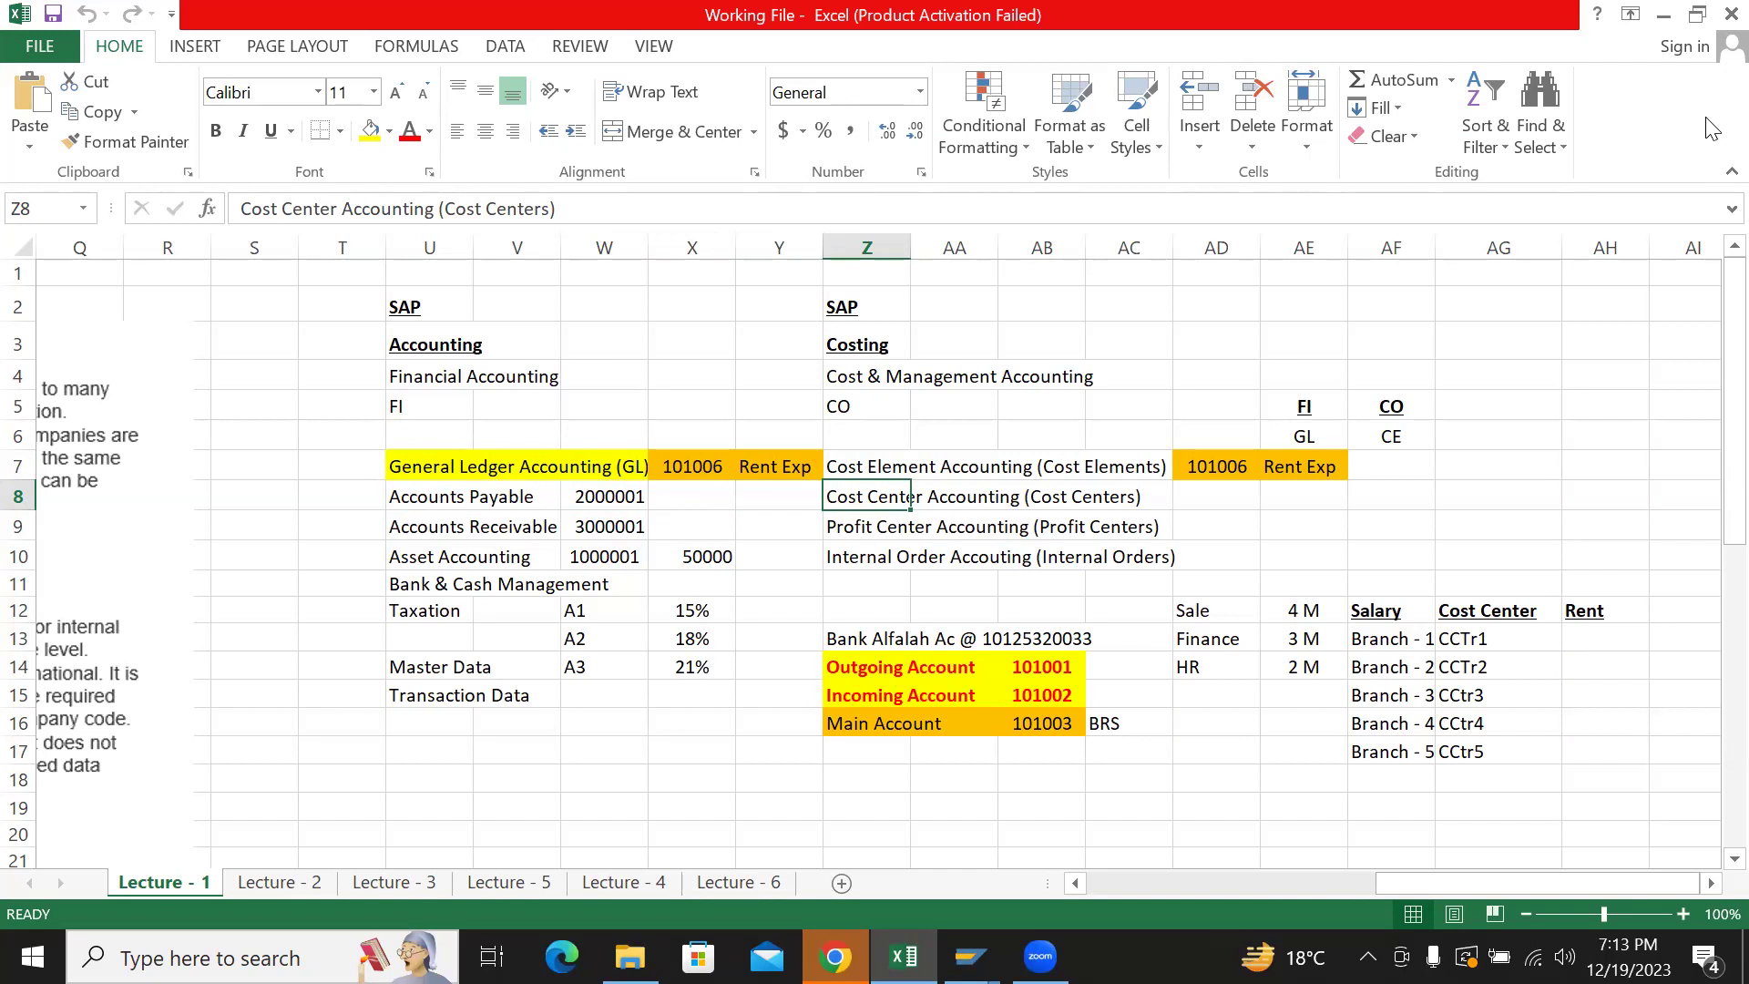
key(Down)
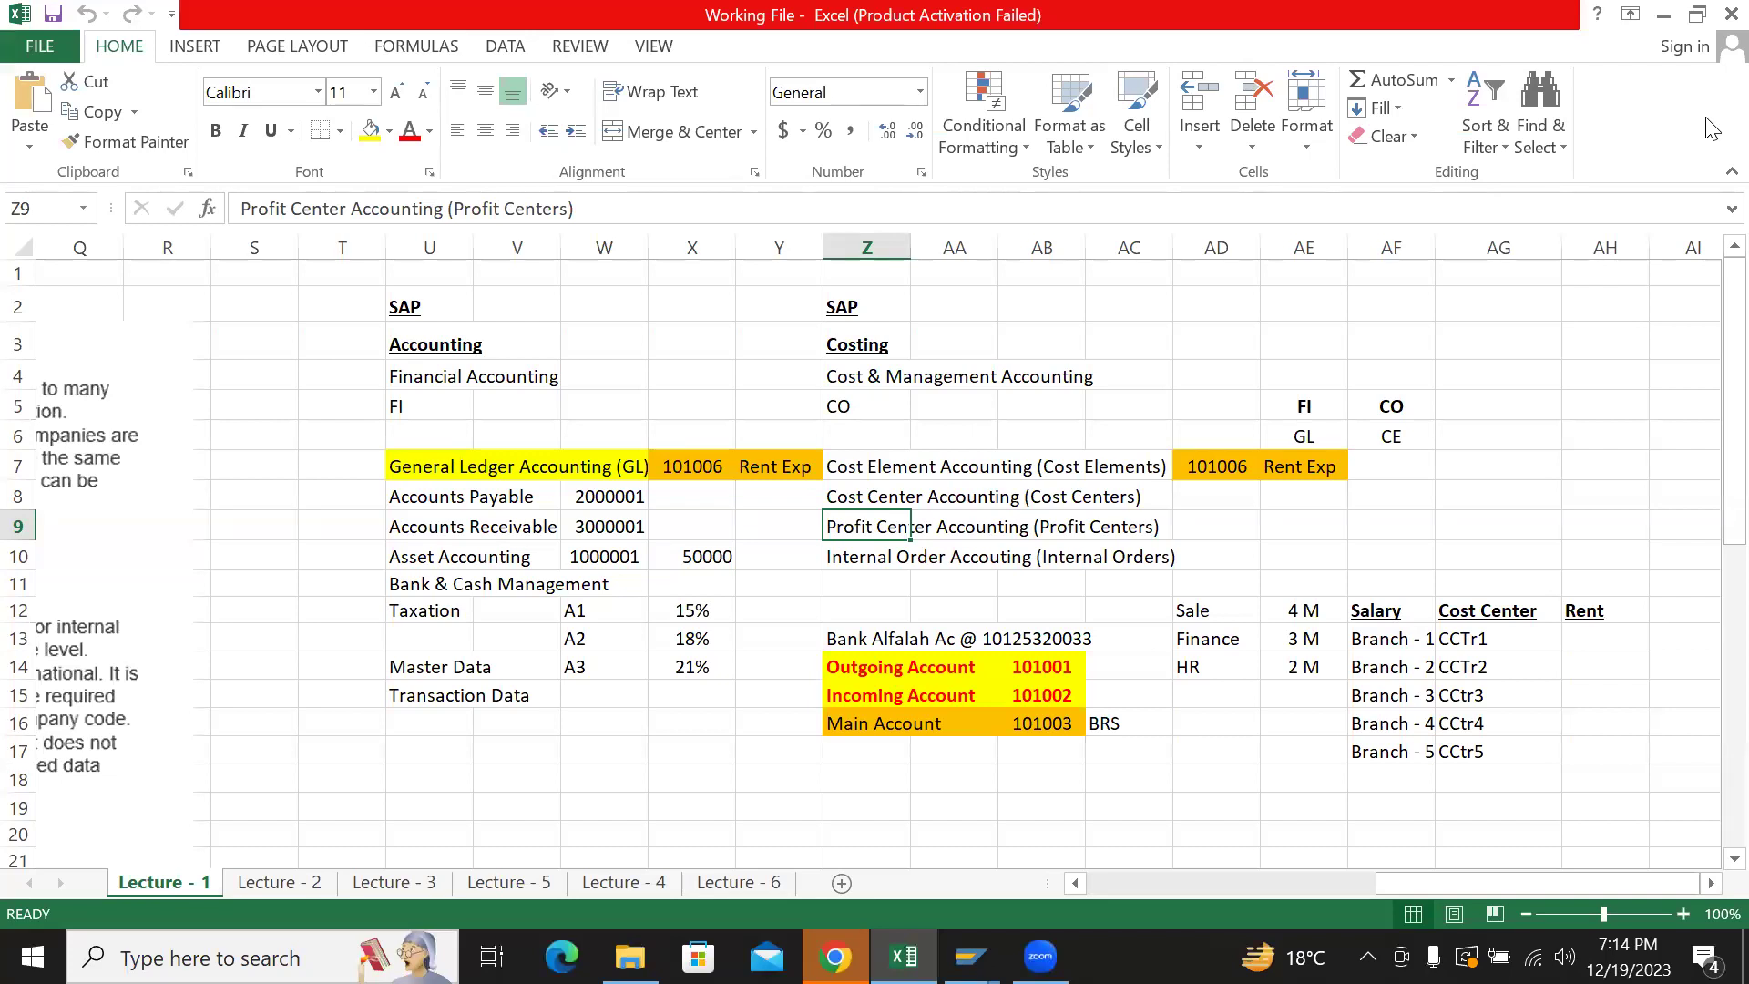
key(Down)
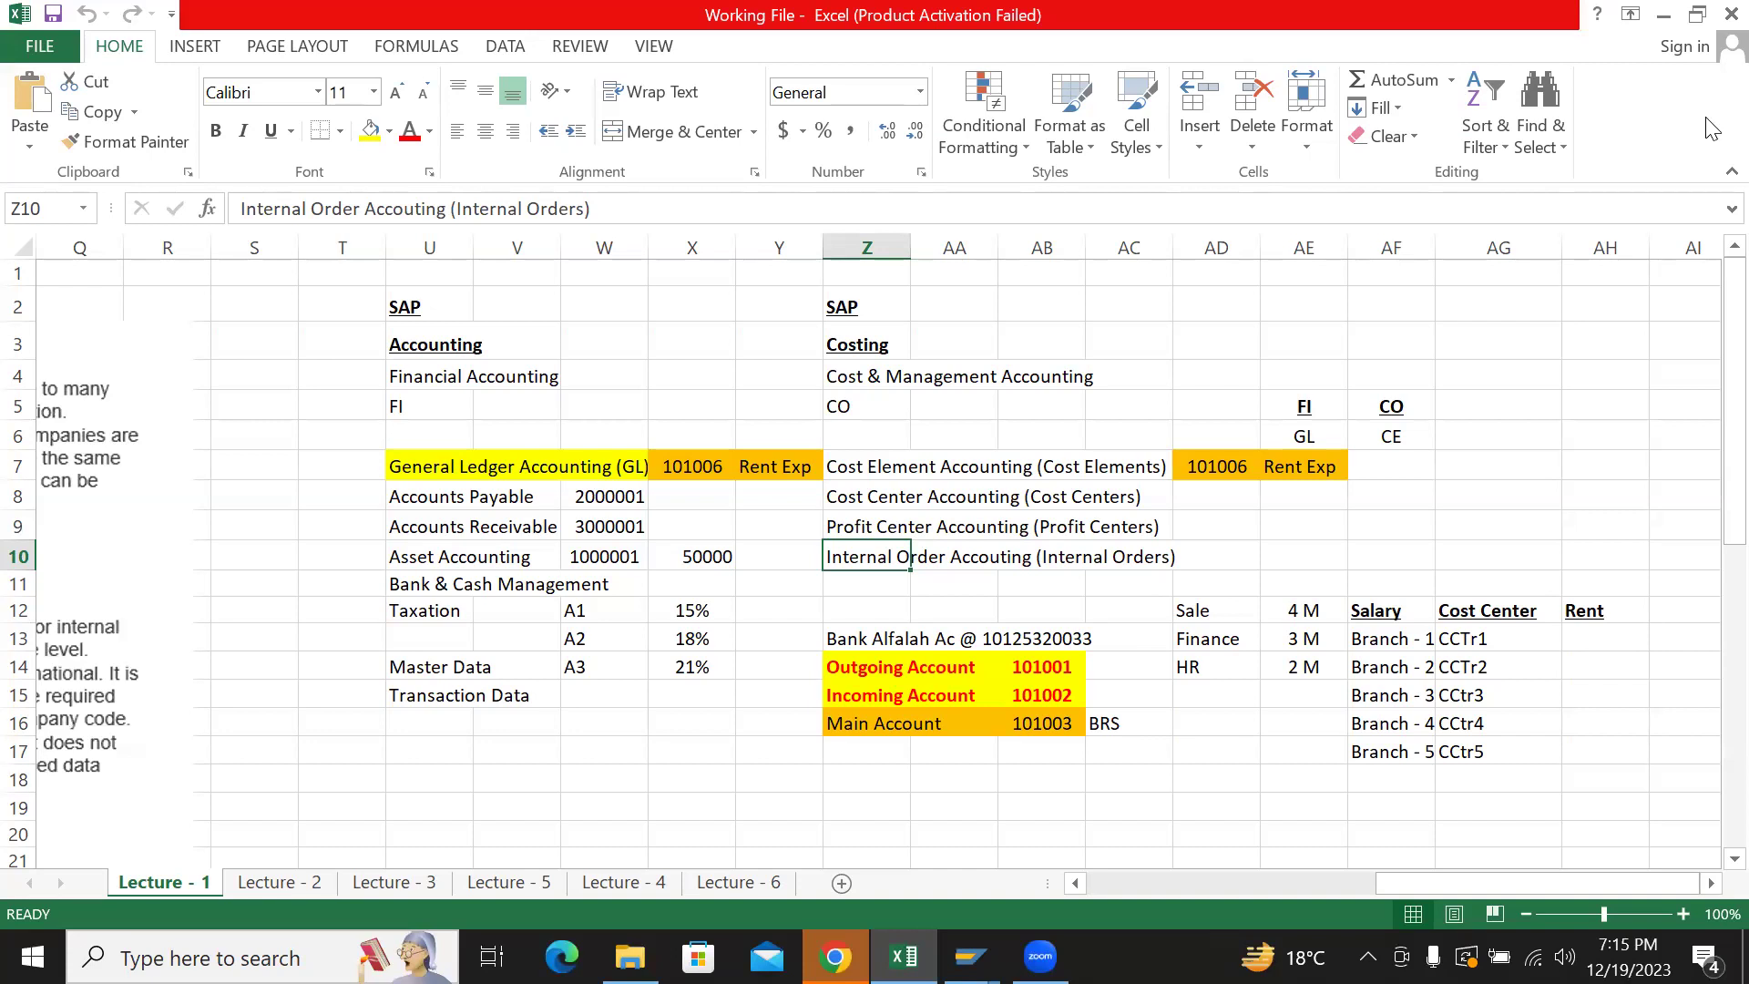
- Return to the Enterprise Structure table and examine the Define Company row with its transaction code OX15
key(Left)
key(Left)
key(Left)
key(Left)
key(Left)
key(Left)
key(Left)
key(Left)
key(Left)
key(Left)
key(Left)
key(Left)
key(Left)
key(Left)
key(Left)
key(Left)
key(Left)
key(Left)
key(Left)
key(Left)
key(Left)
key(Up)
key(Up)
key(Up)
key(Up)
key(Up)
key(Up)
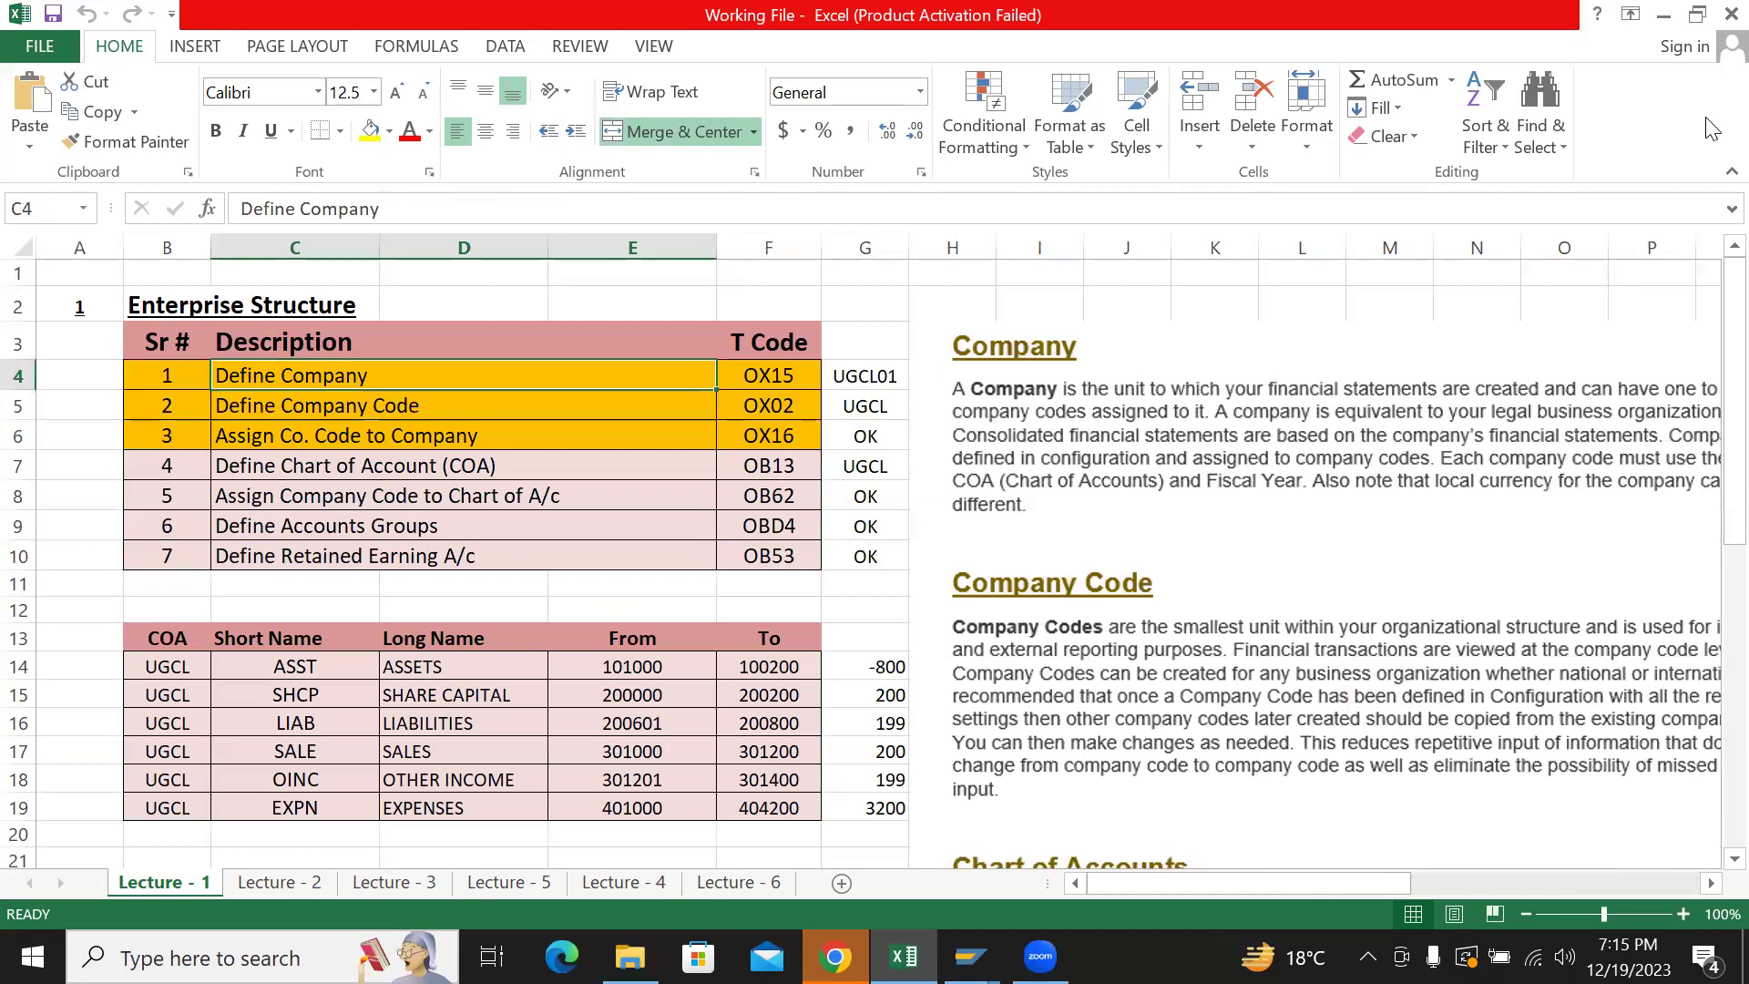
key(Left)
key(shift+Right)
key(shift+Right)
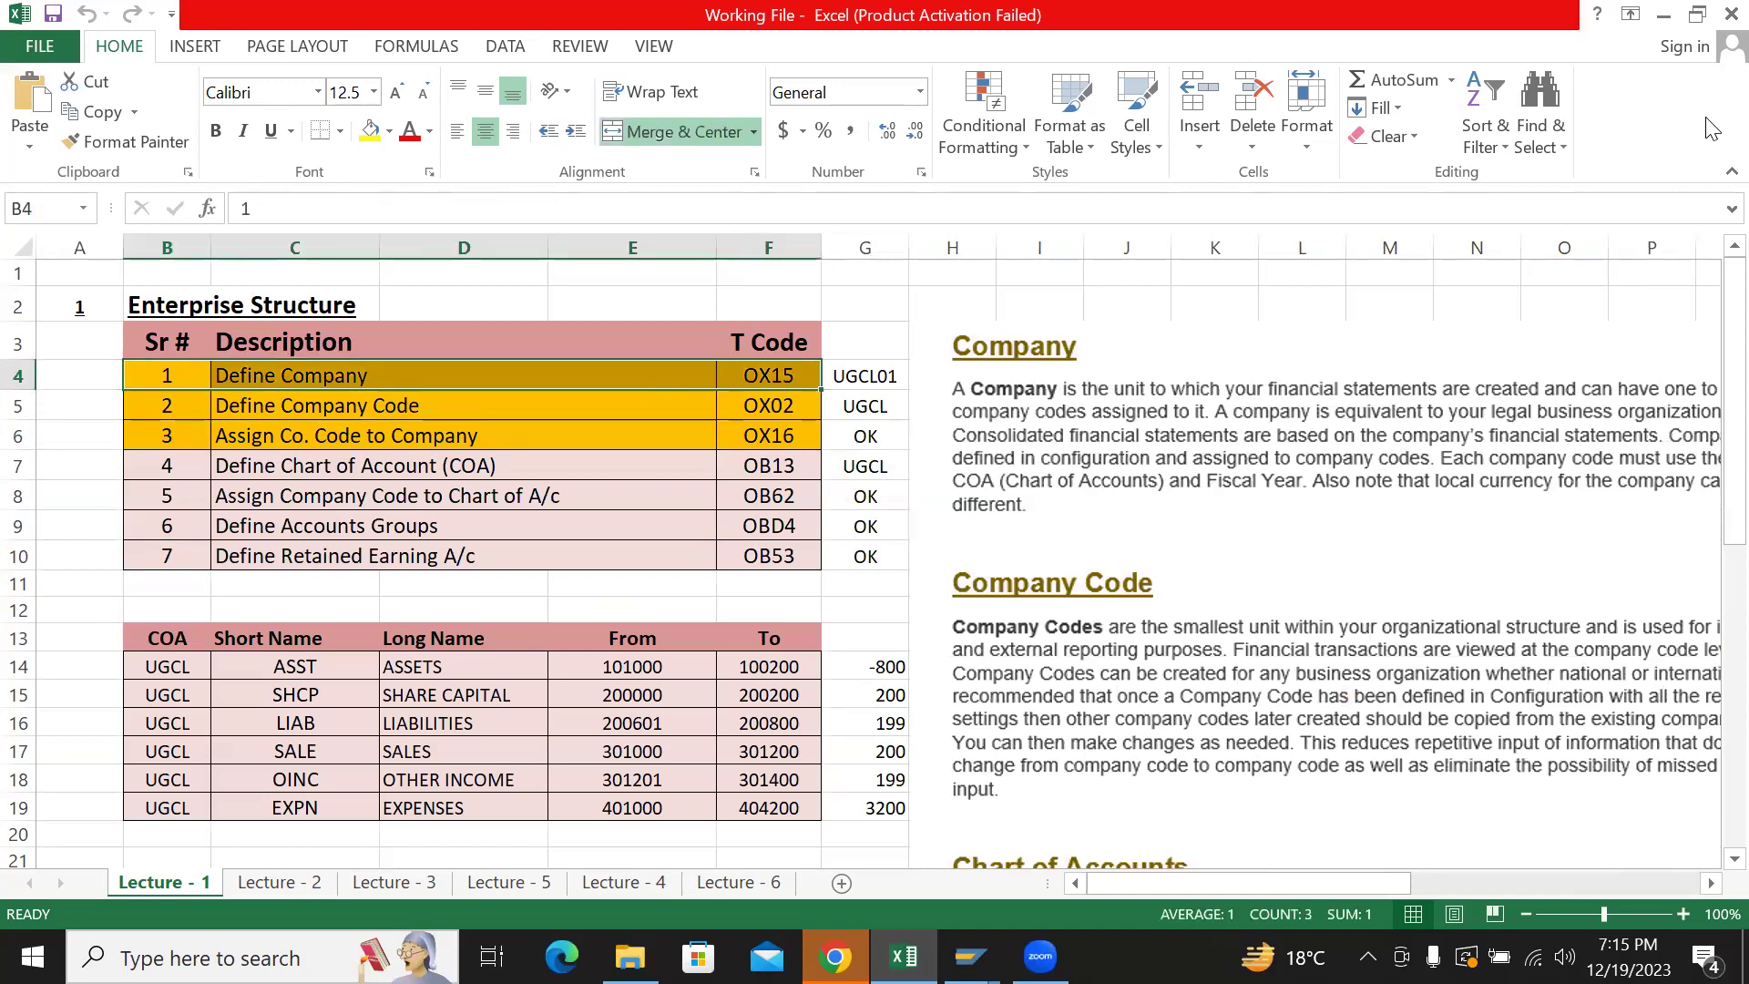
- Examine the Enterprise Structure activities from Define Company Code through Assign Company Code to Chart of A/c
key(Down)
key(Down)
key(Down)
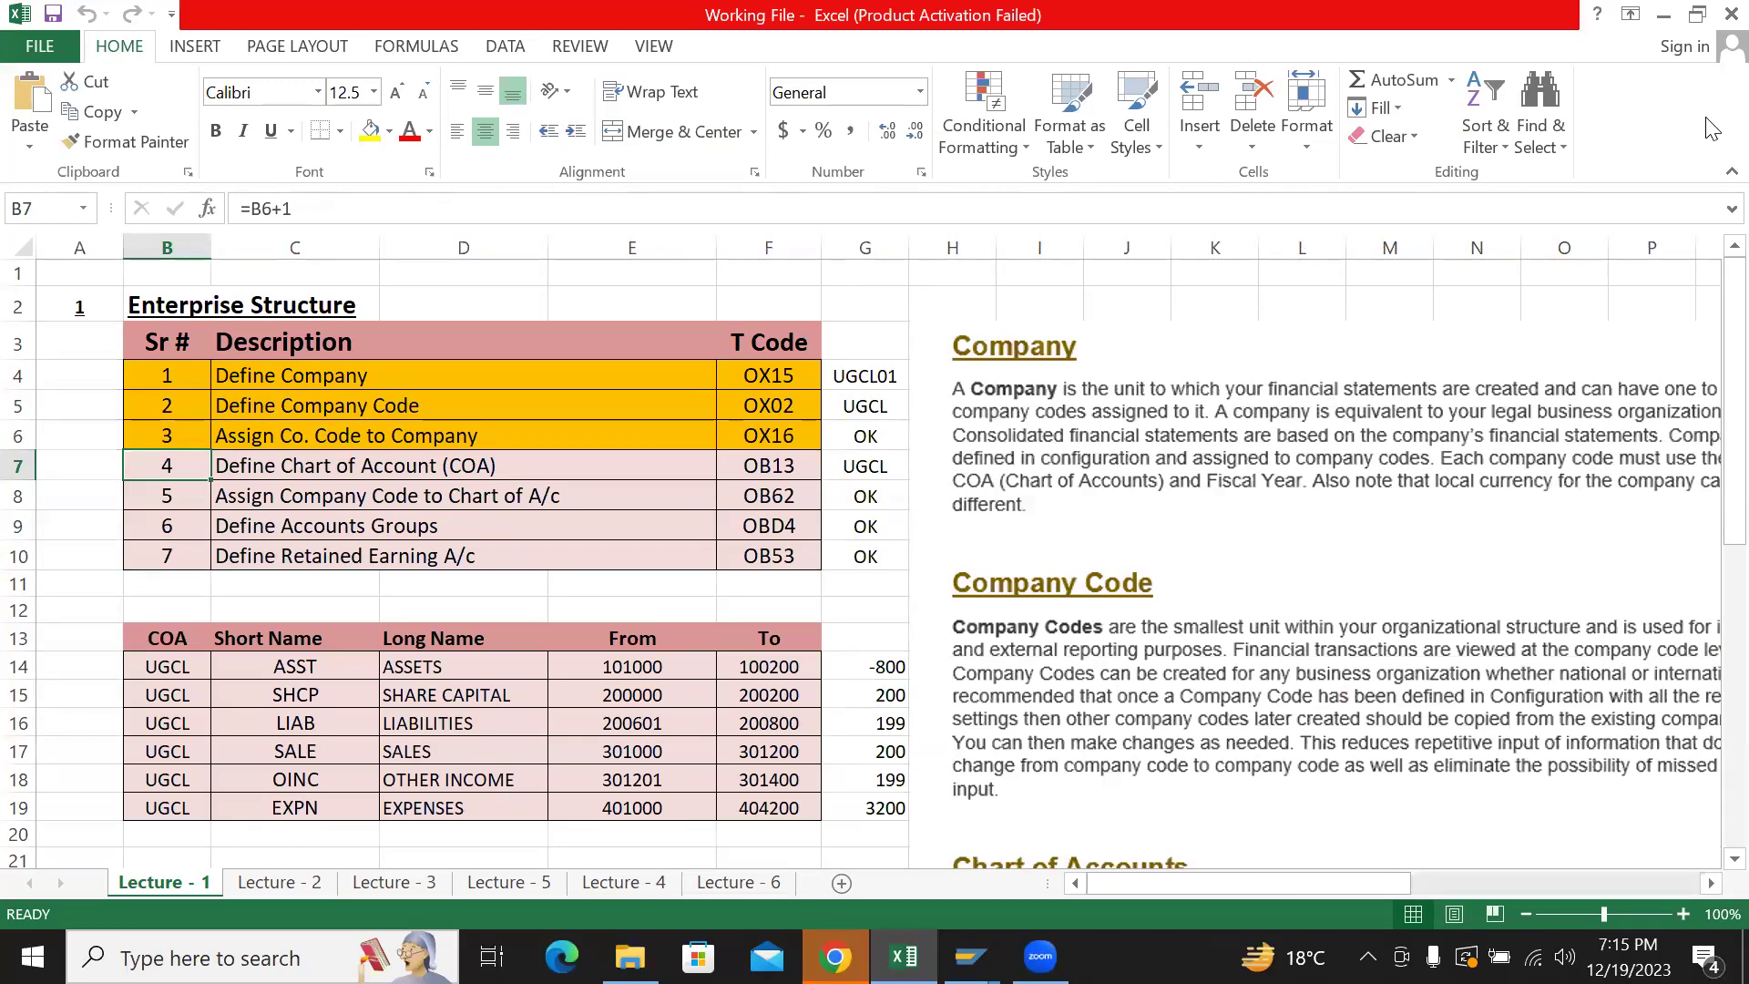
key(Down)
key(Up)
key(Up)
key(Up)
key(Up)
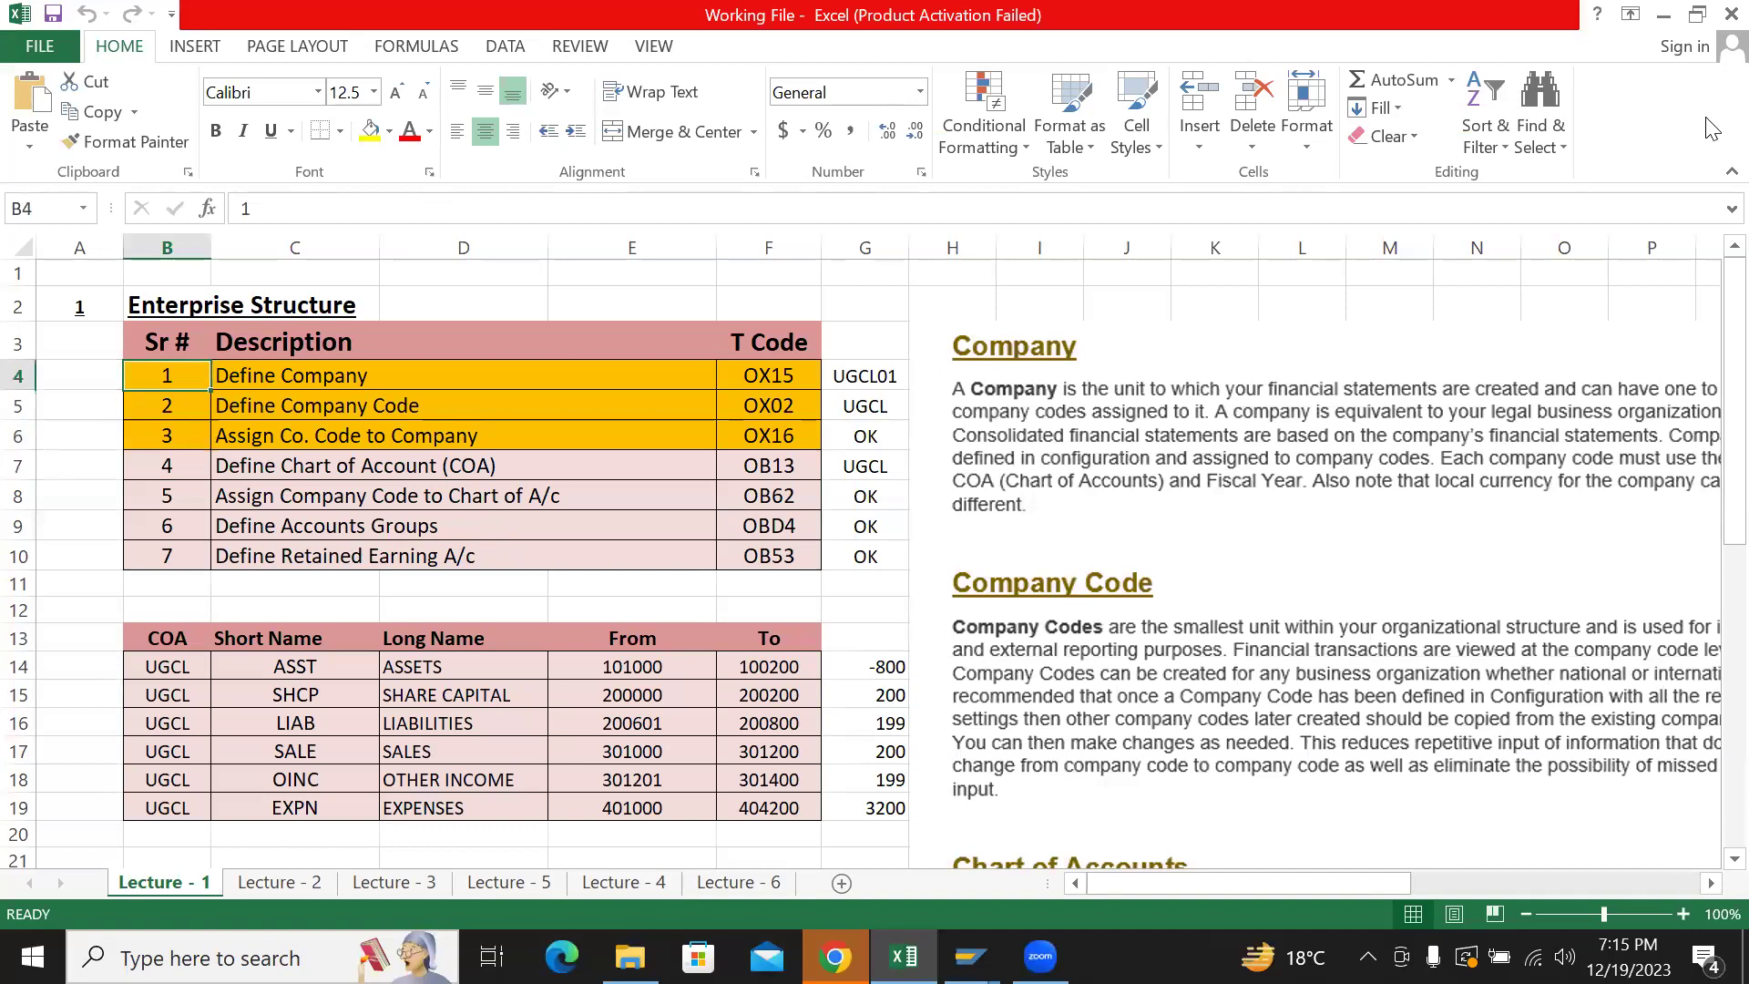
key(Right)
key(Down)
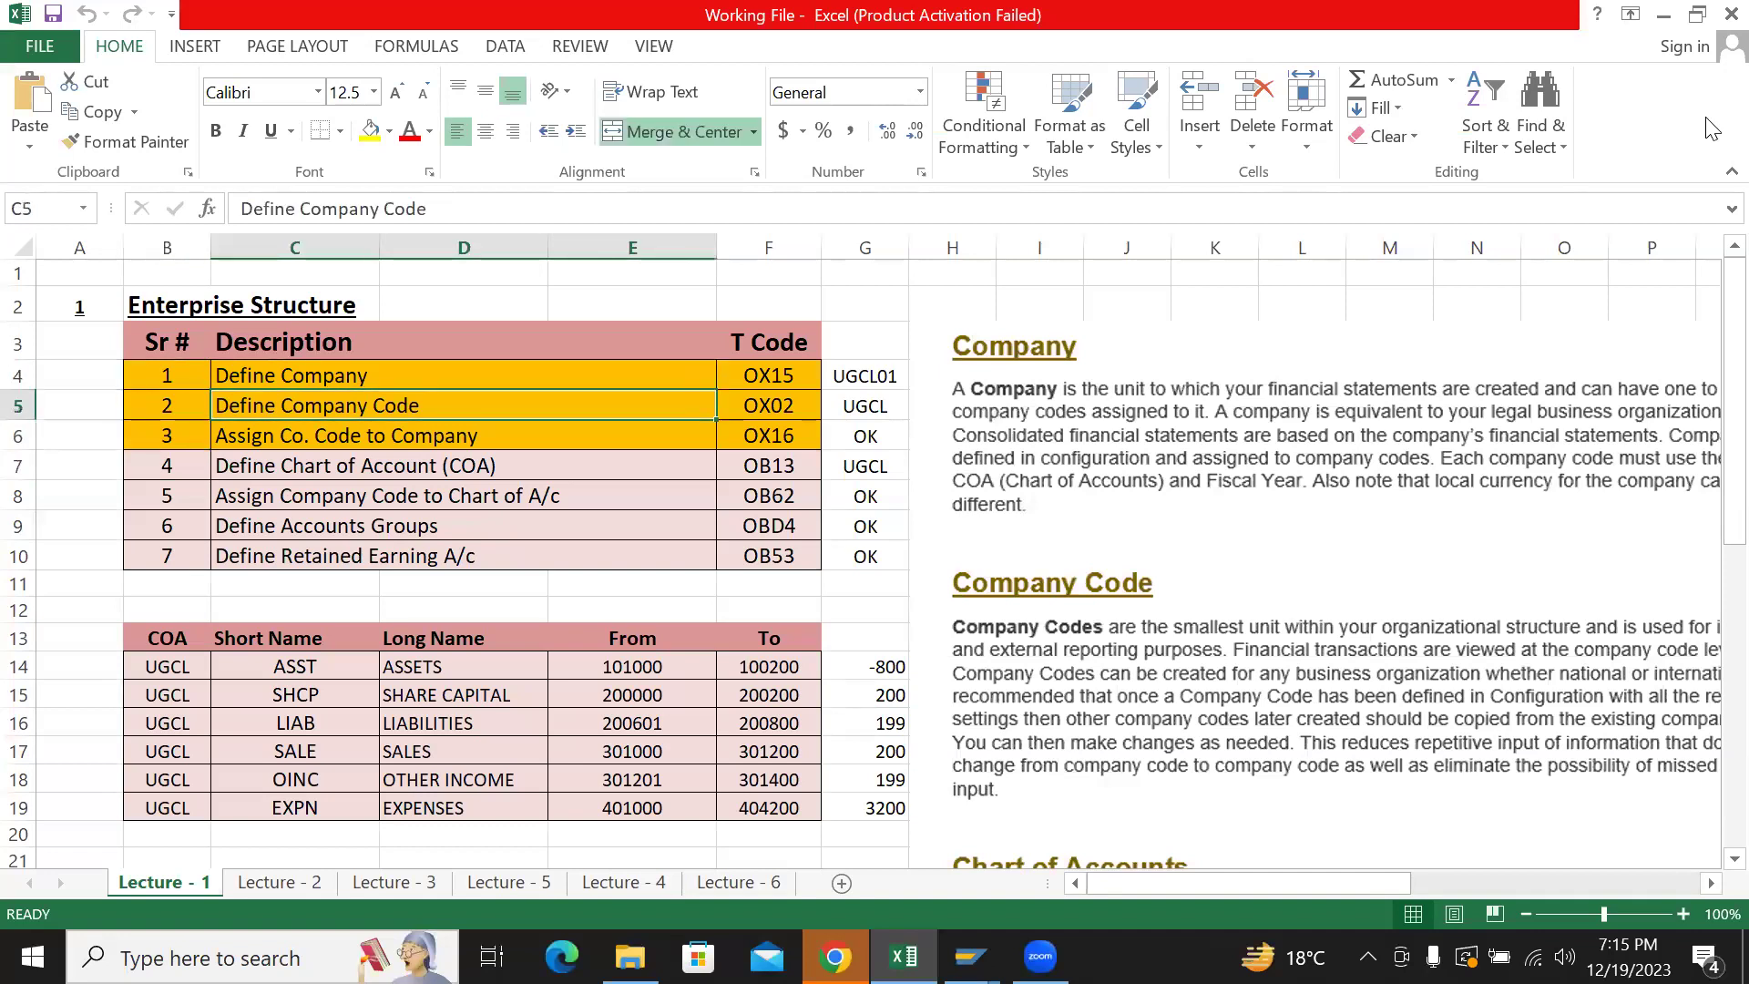
key(Down)
key(Down)
key(Down)
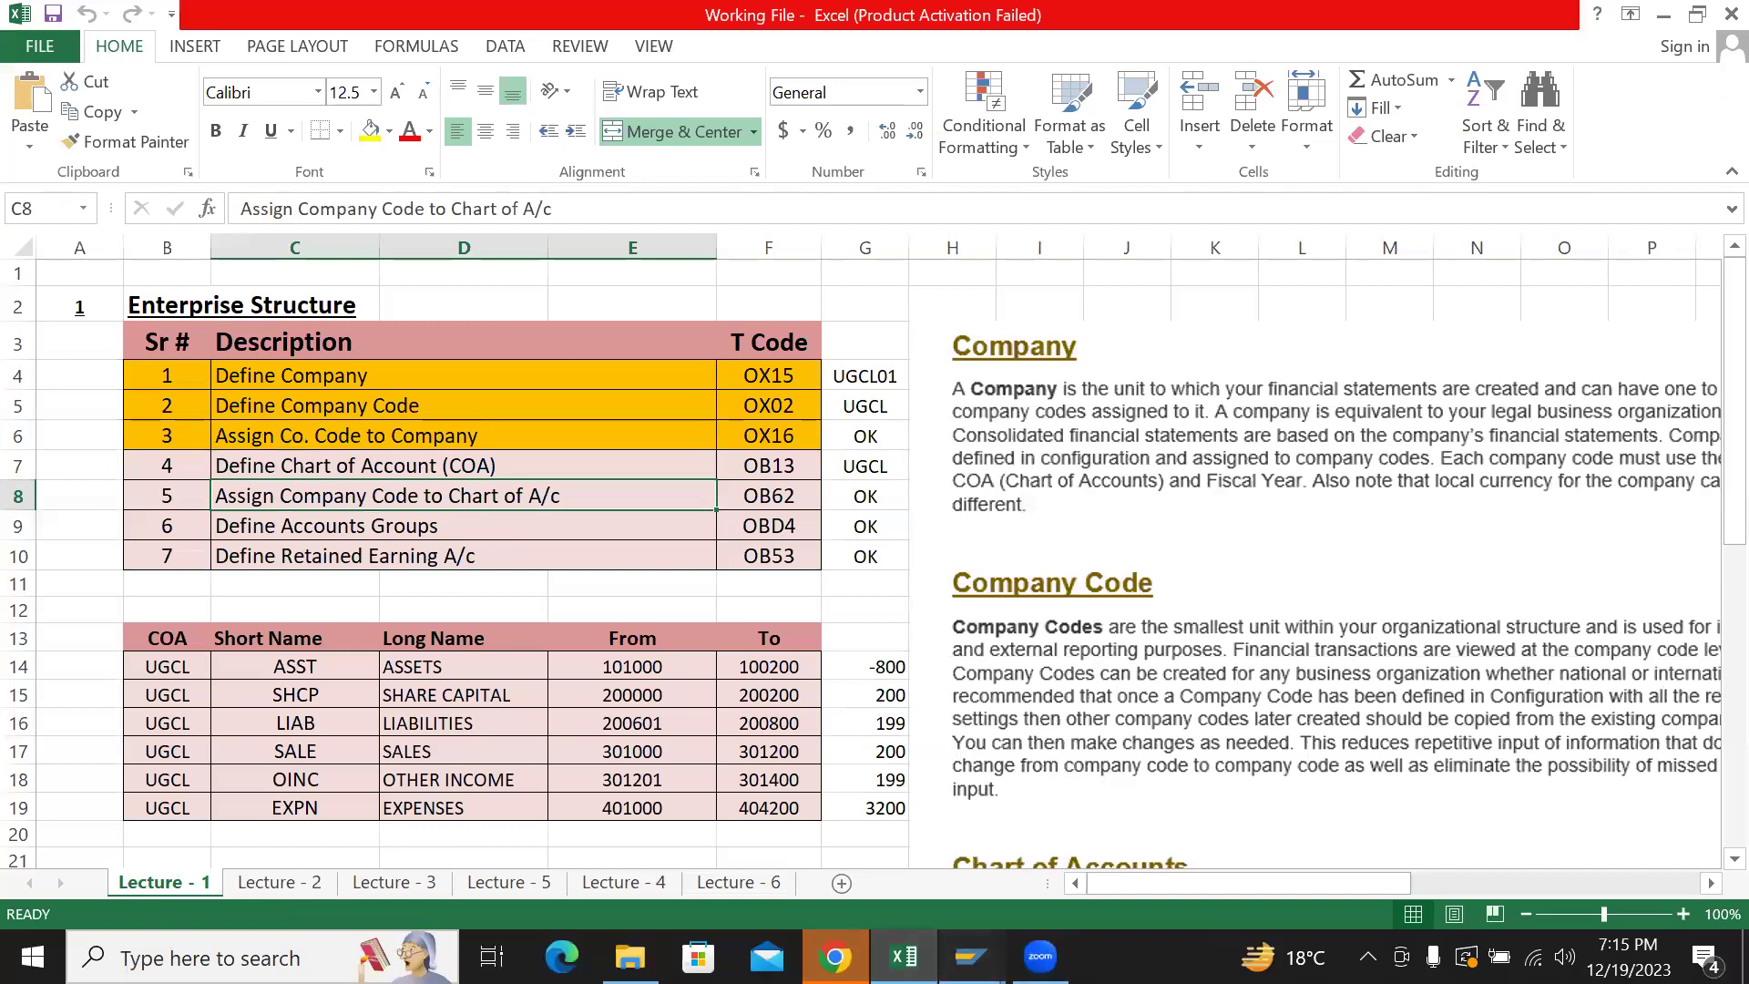
- Switch to the SAP Easy Access session and open the SAP Reference IMG through transaction SPRO
mouse_move(970, 957)
click(1113, 827)
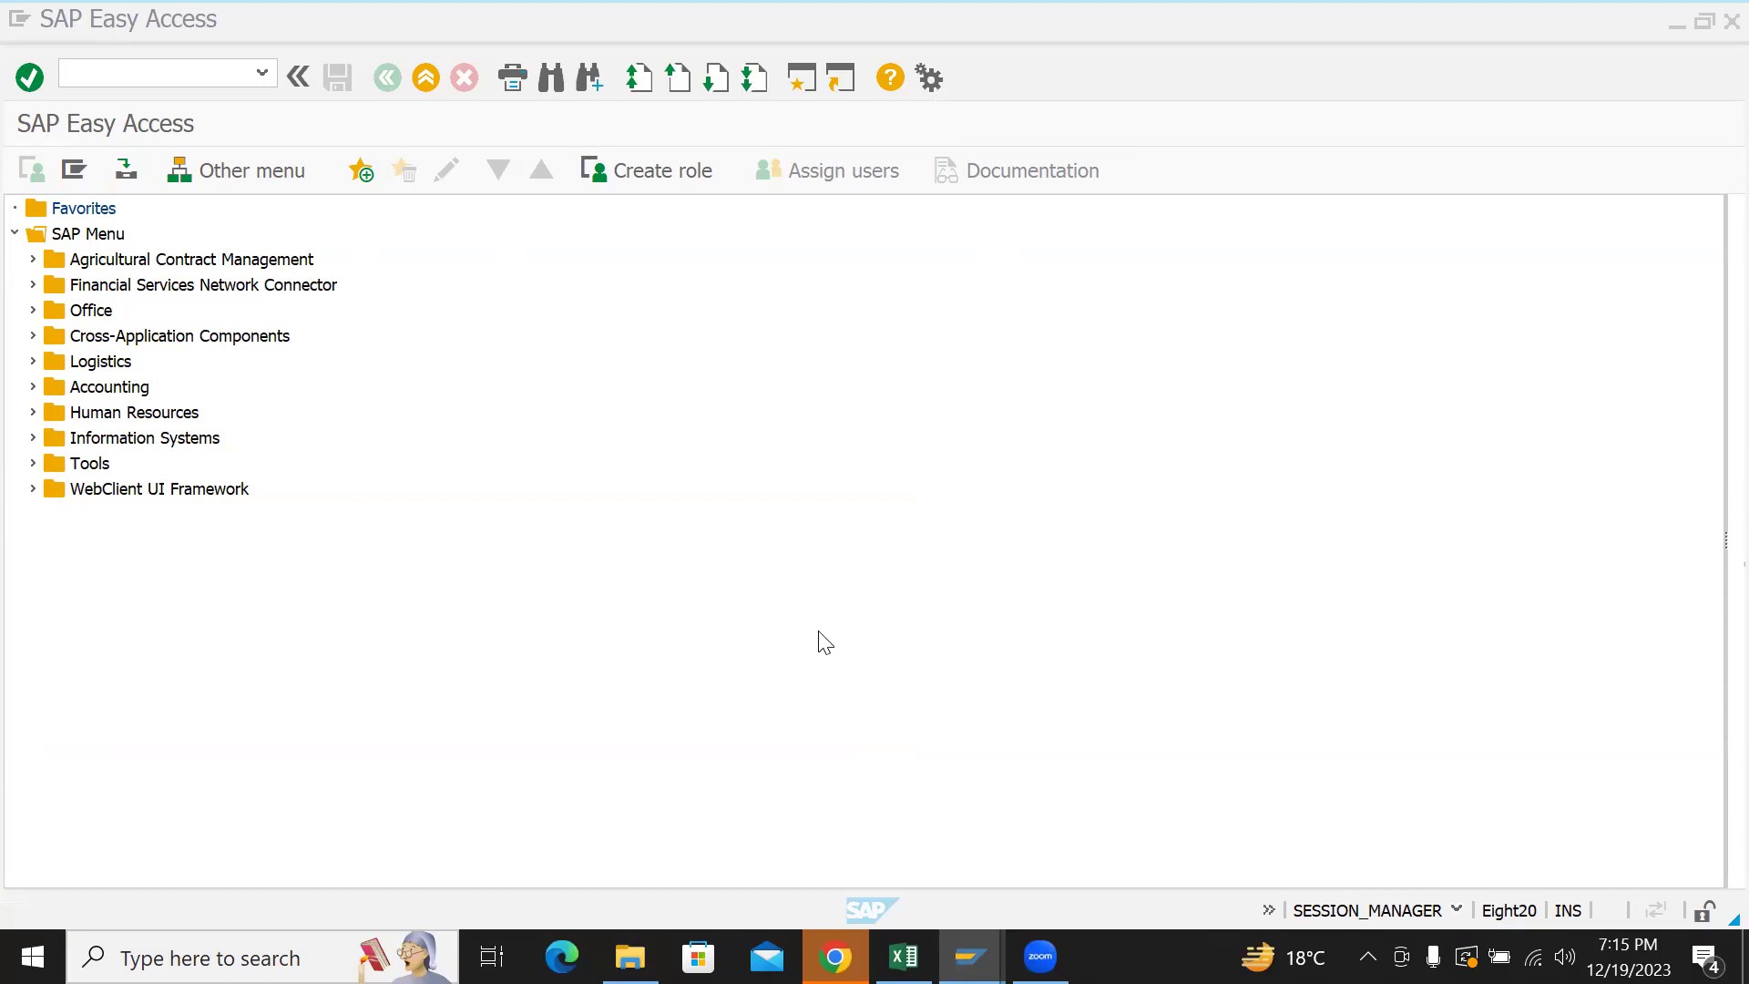
click(163, 71)
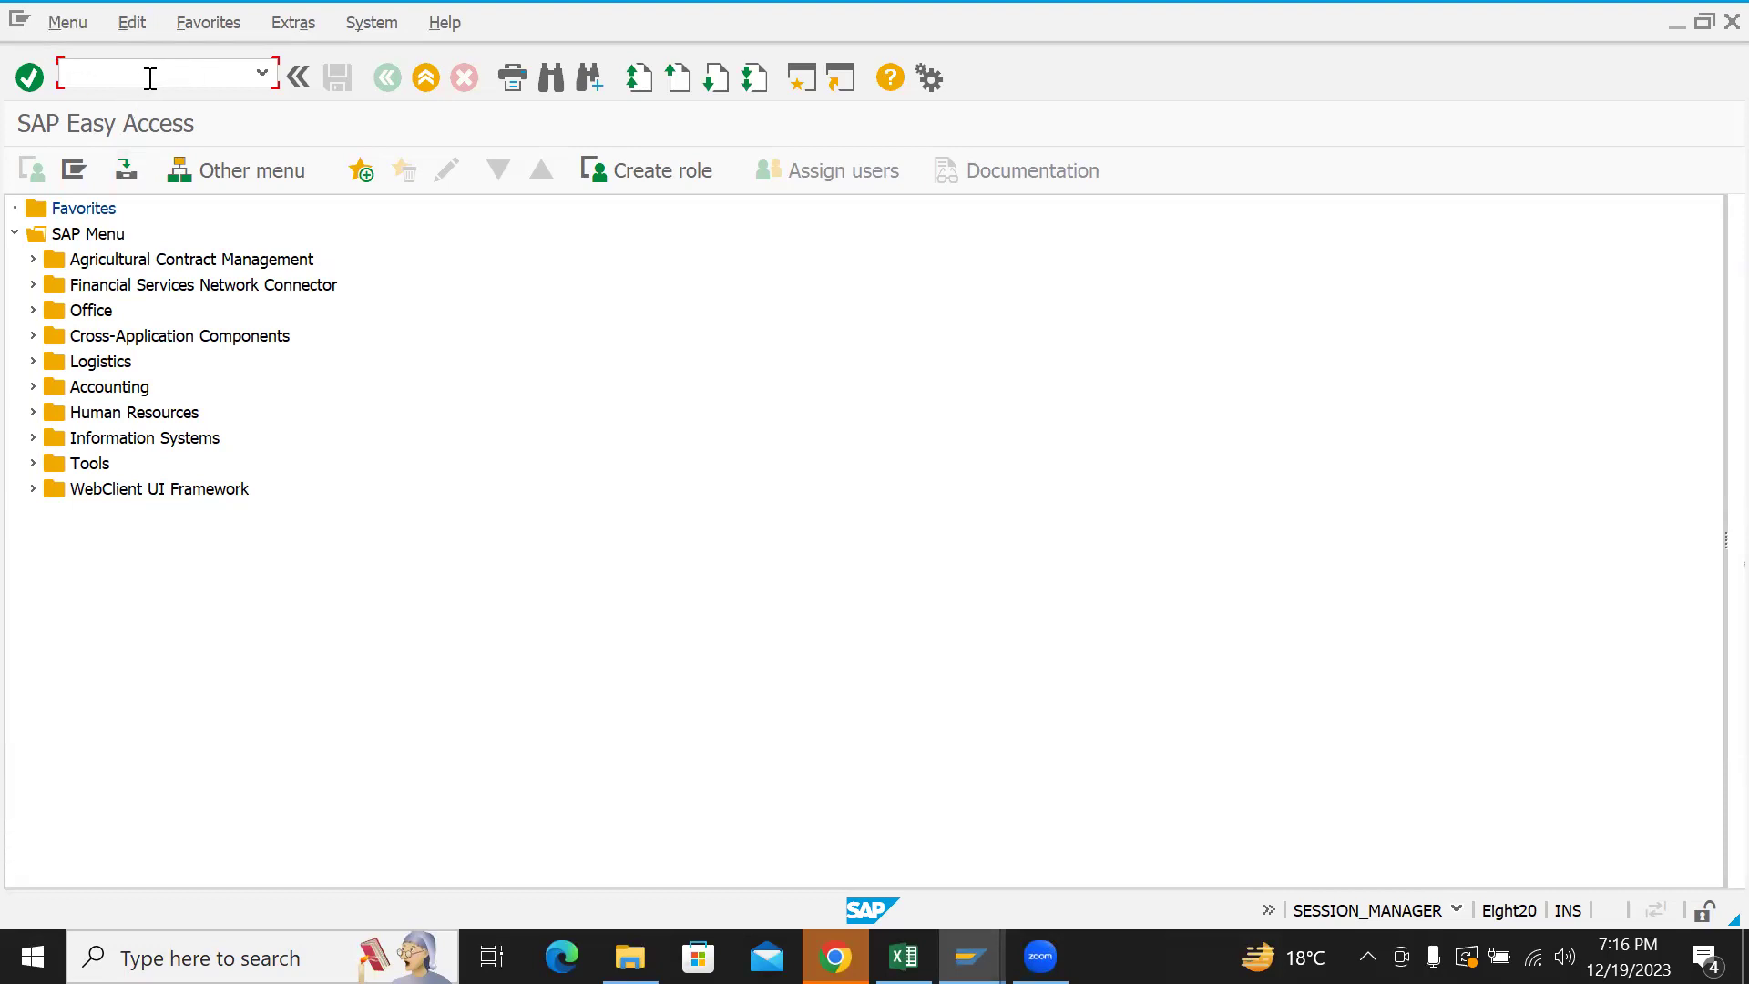
text(spr)
key(BackSpace)
key(BackSpace)
text(SPRO)
key(Return)
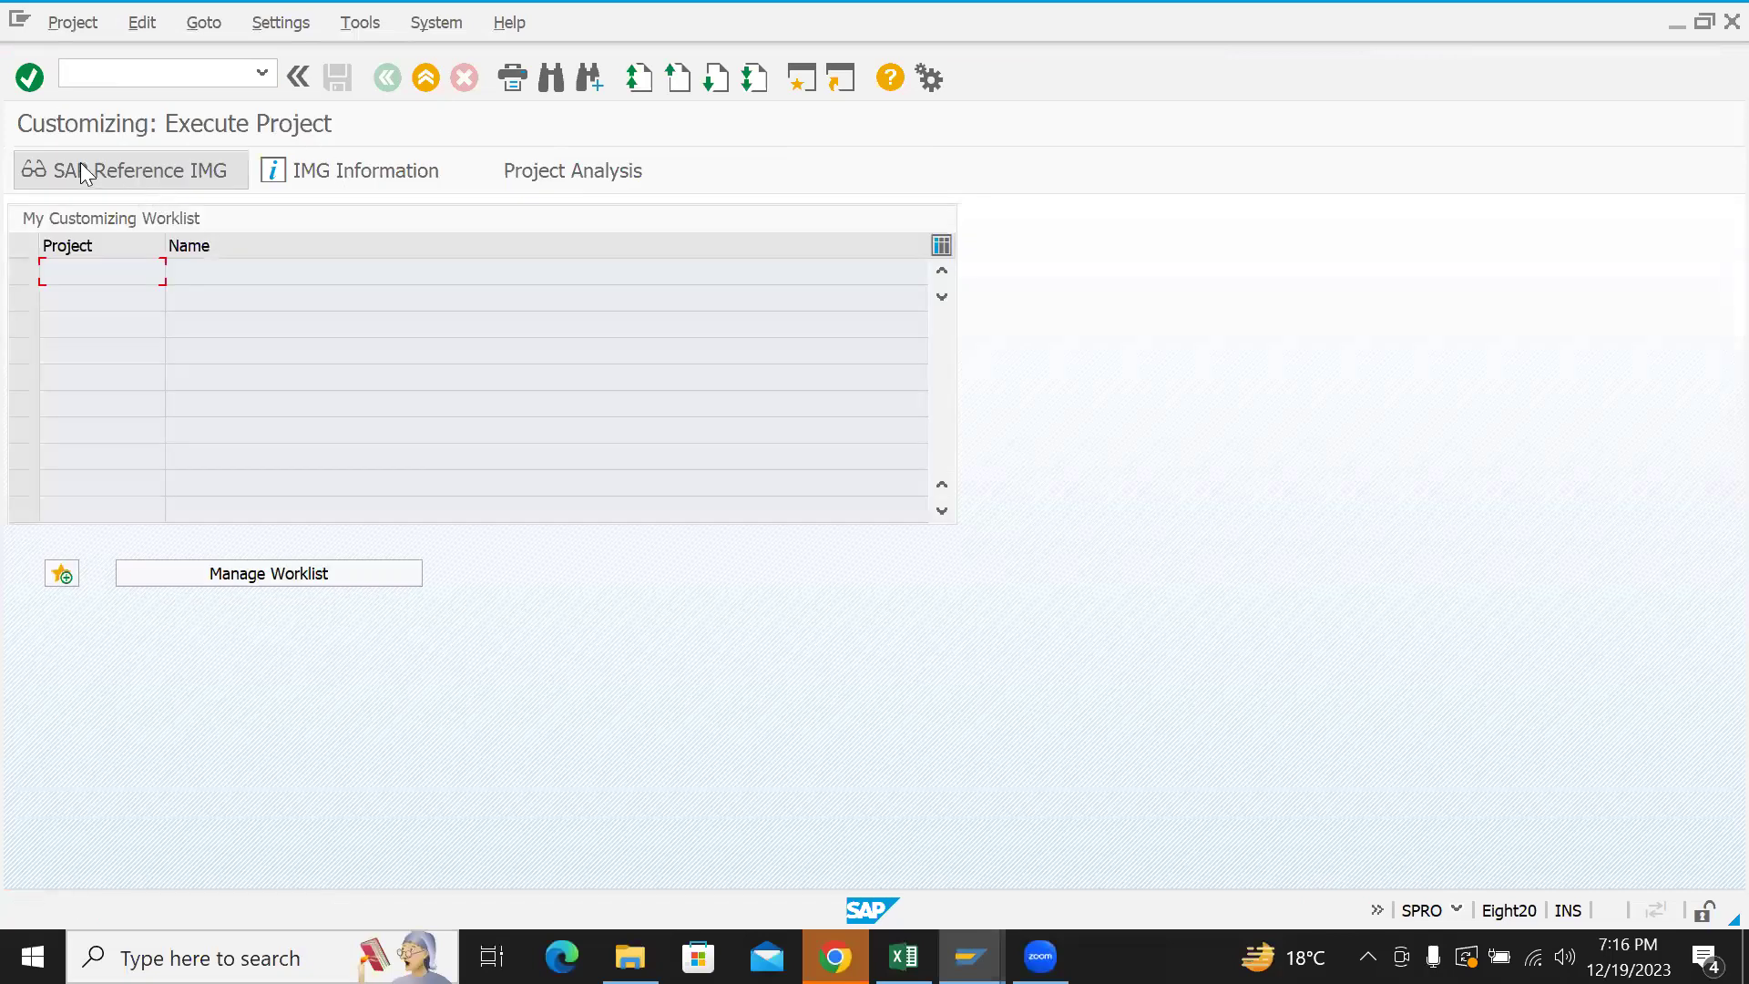
click(146, 169)
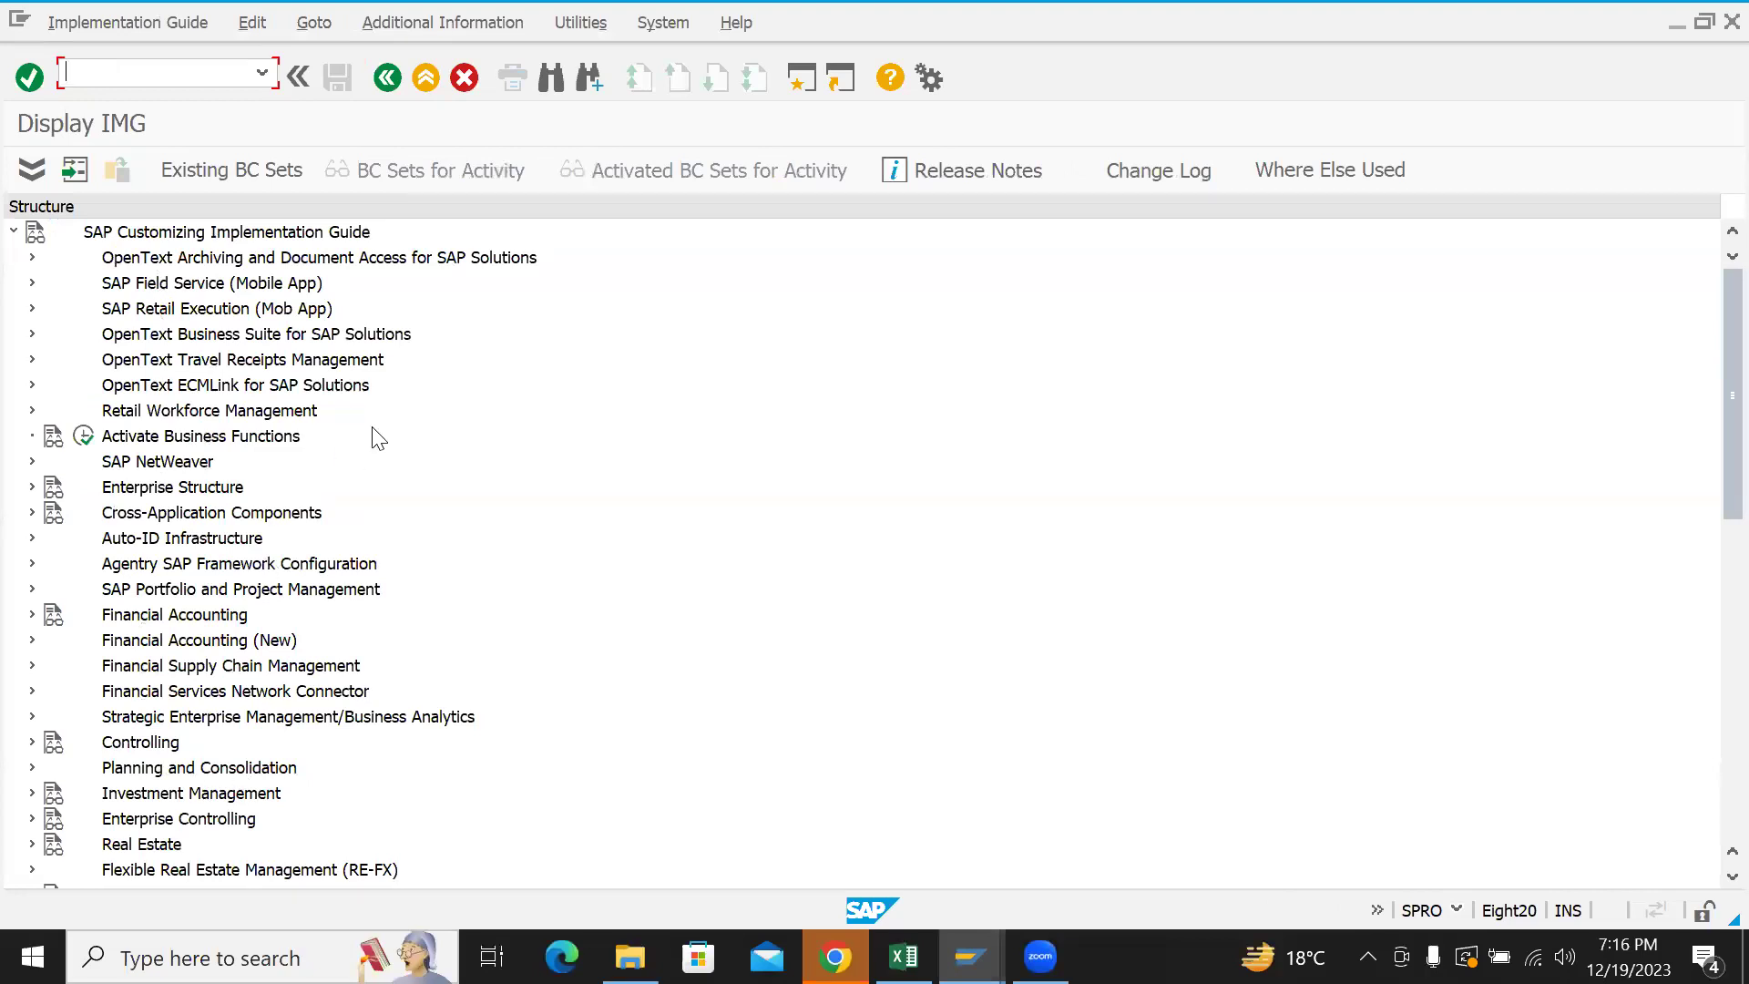
- Examine the top-level Implementation Guide nodes, including SAP NetWeaver, Financial Accounting, Controlling and Real Estate
click(224, 337)
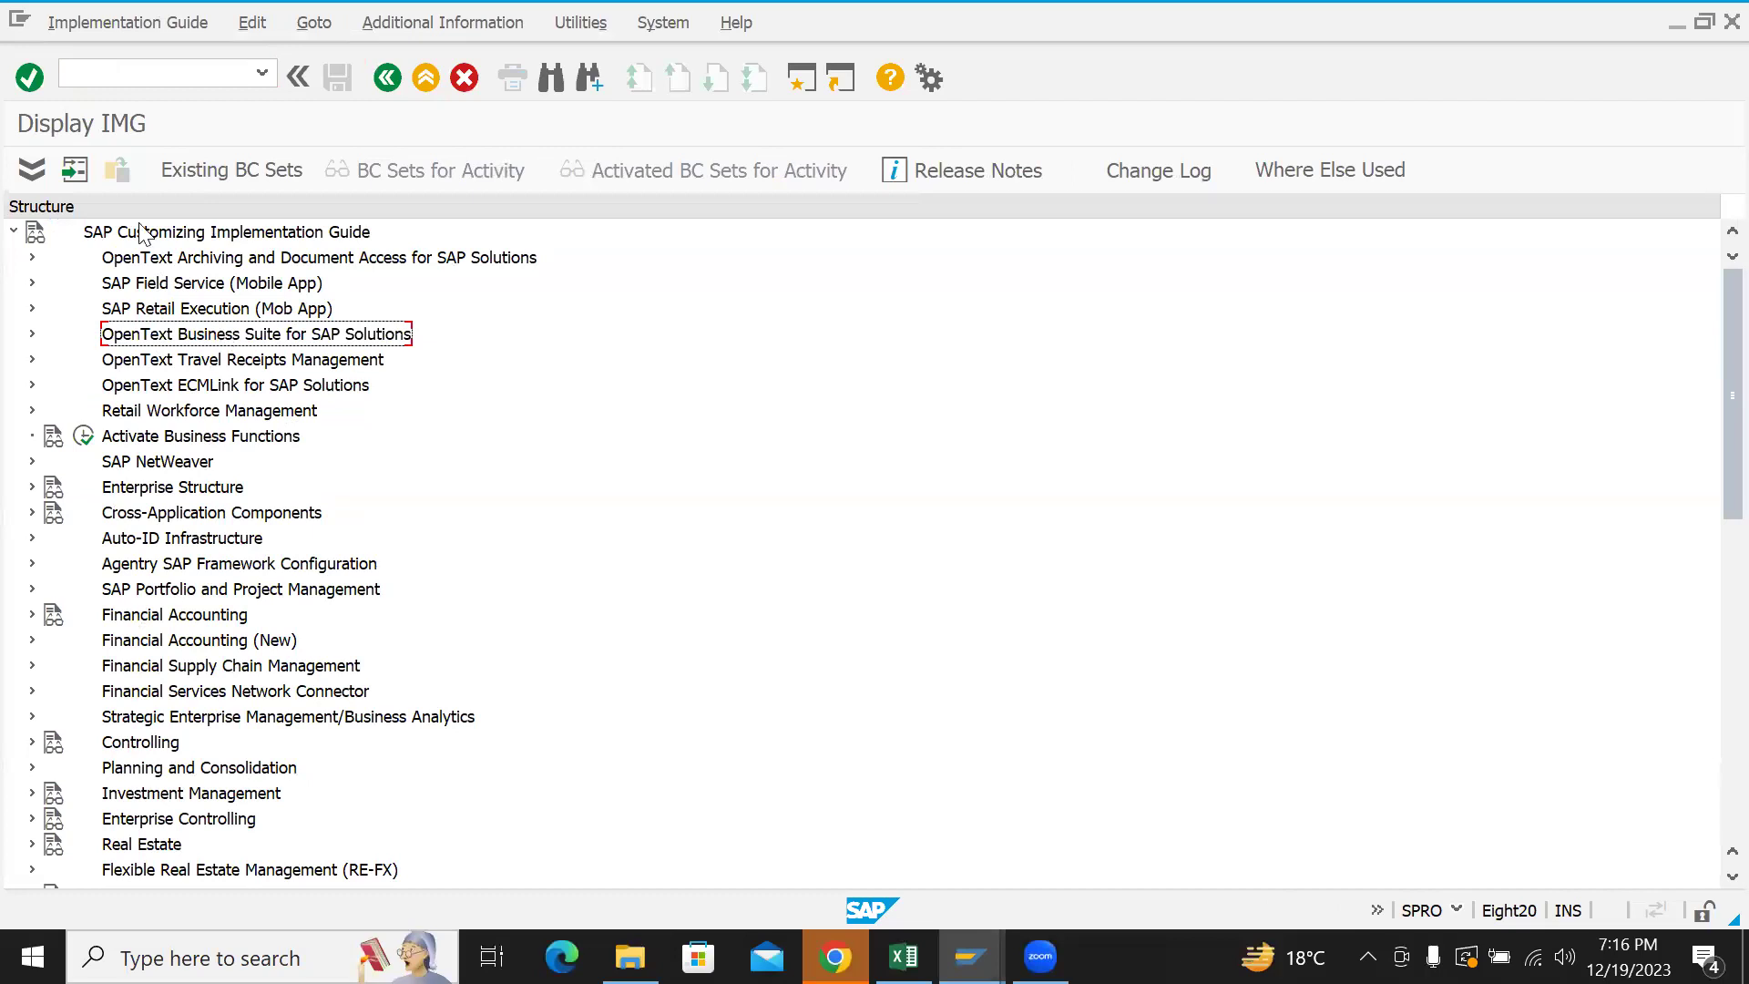
click(151, 462)
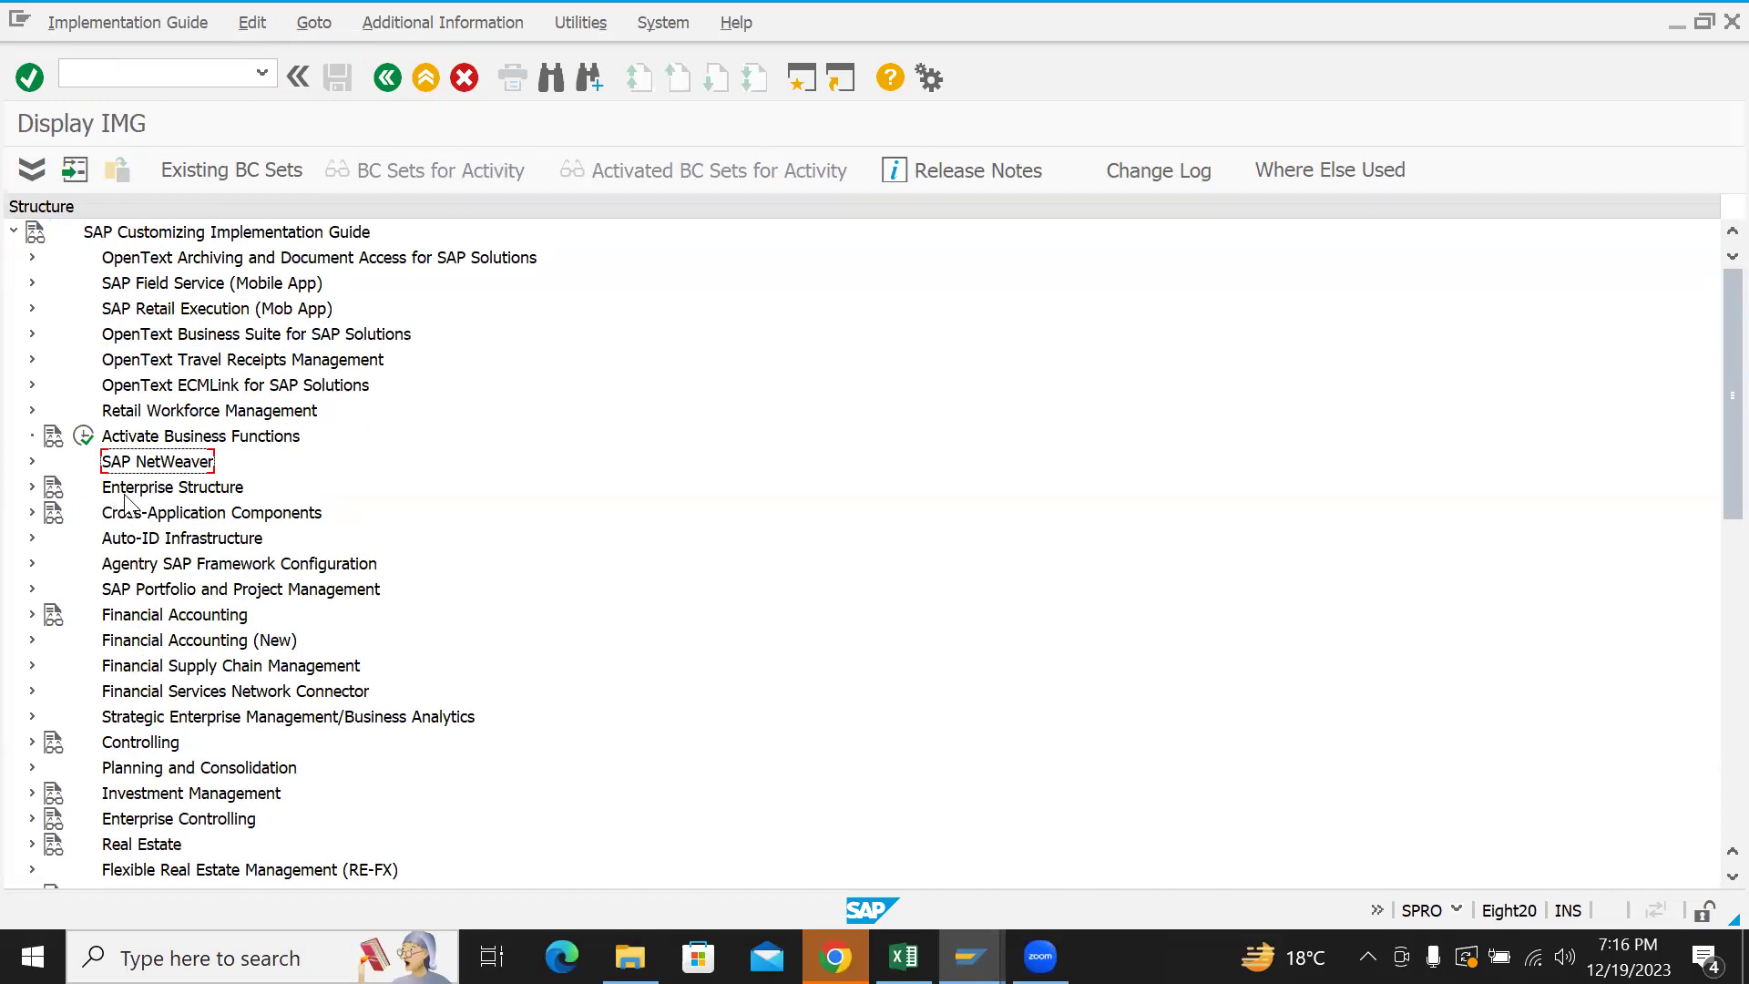
click(133, 619)
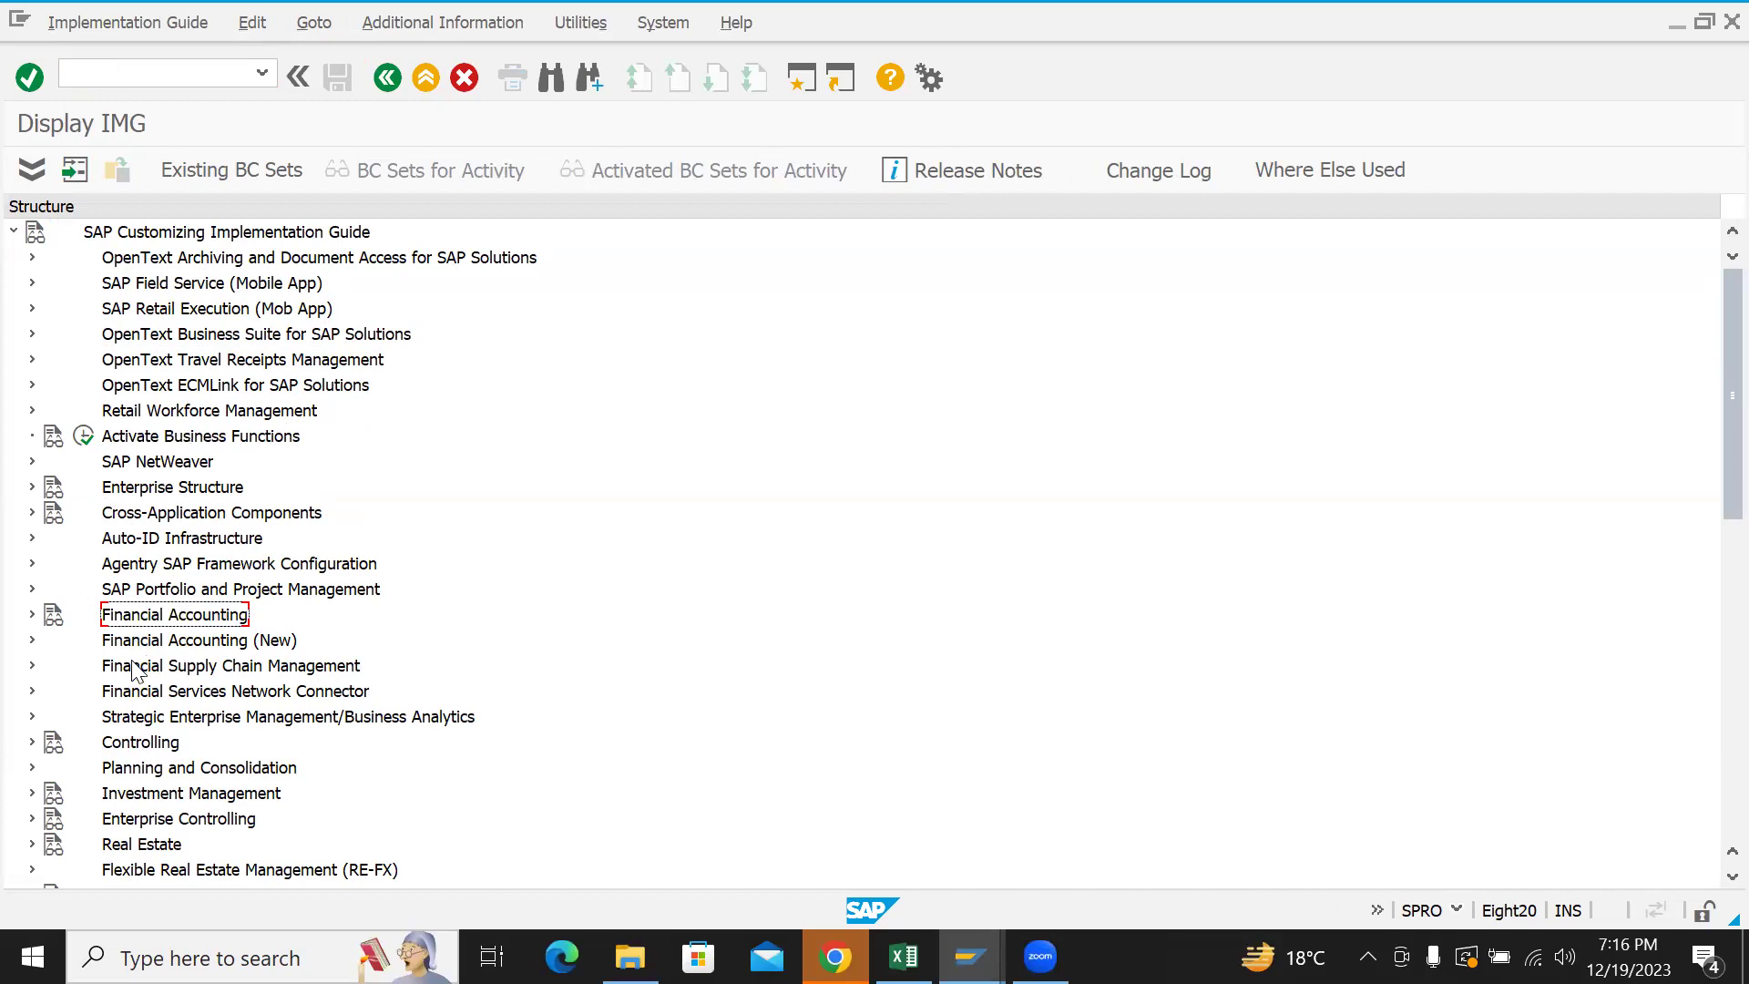
click(130, 744)
click(126, 777)
click(126, 848)
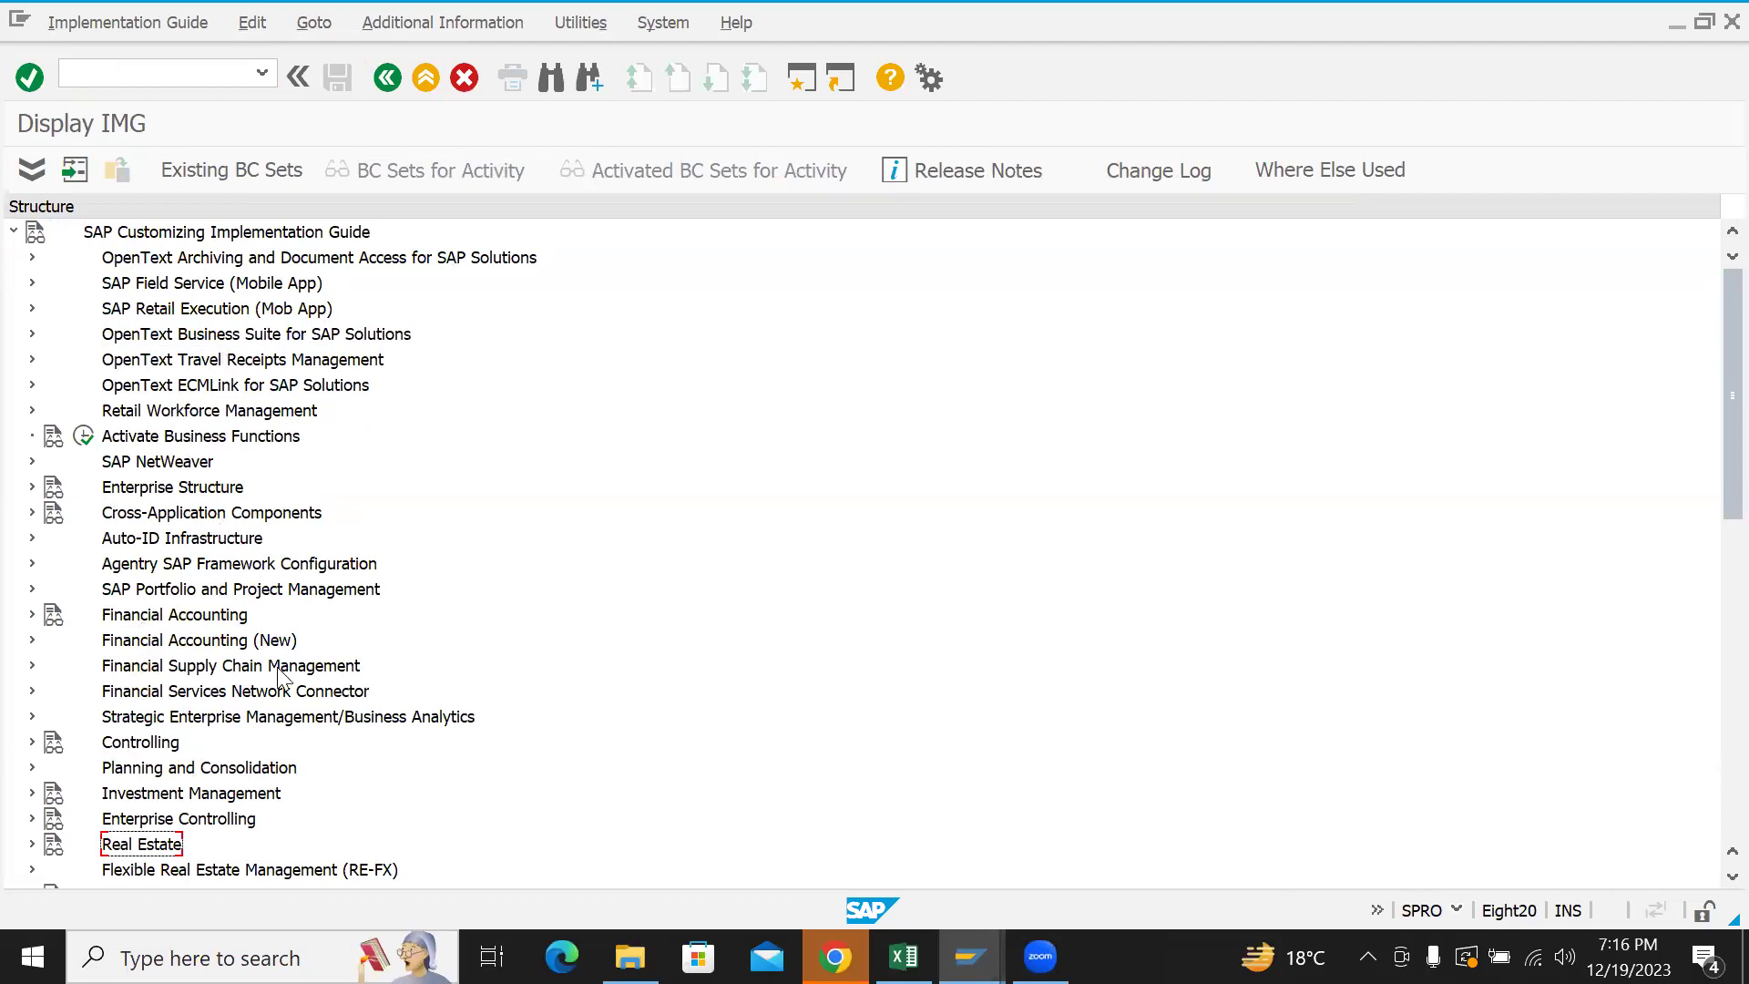
click(135, 649)
click(141, 745)
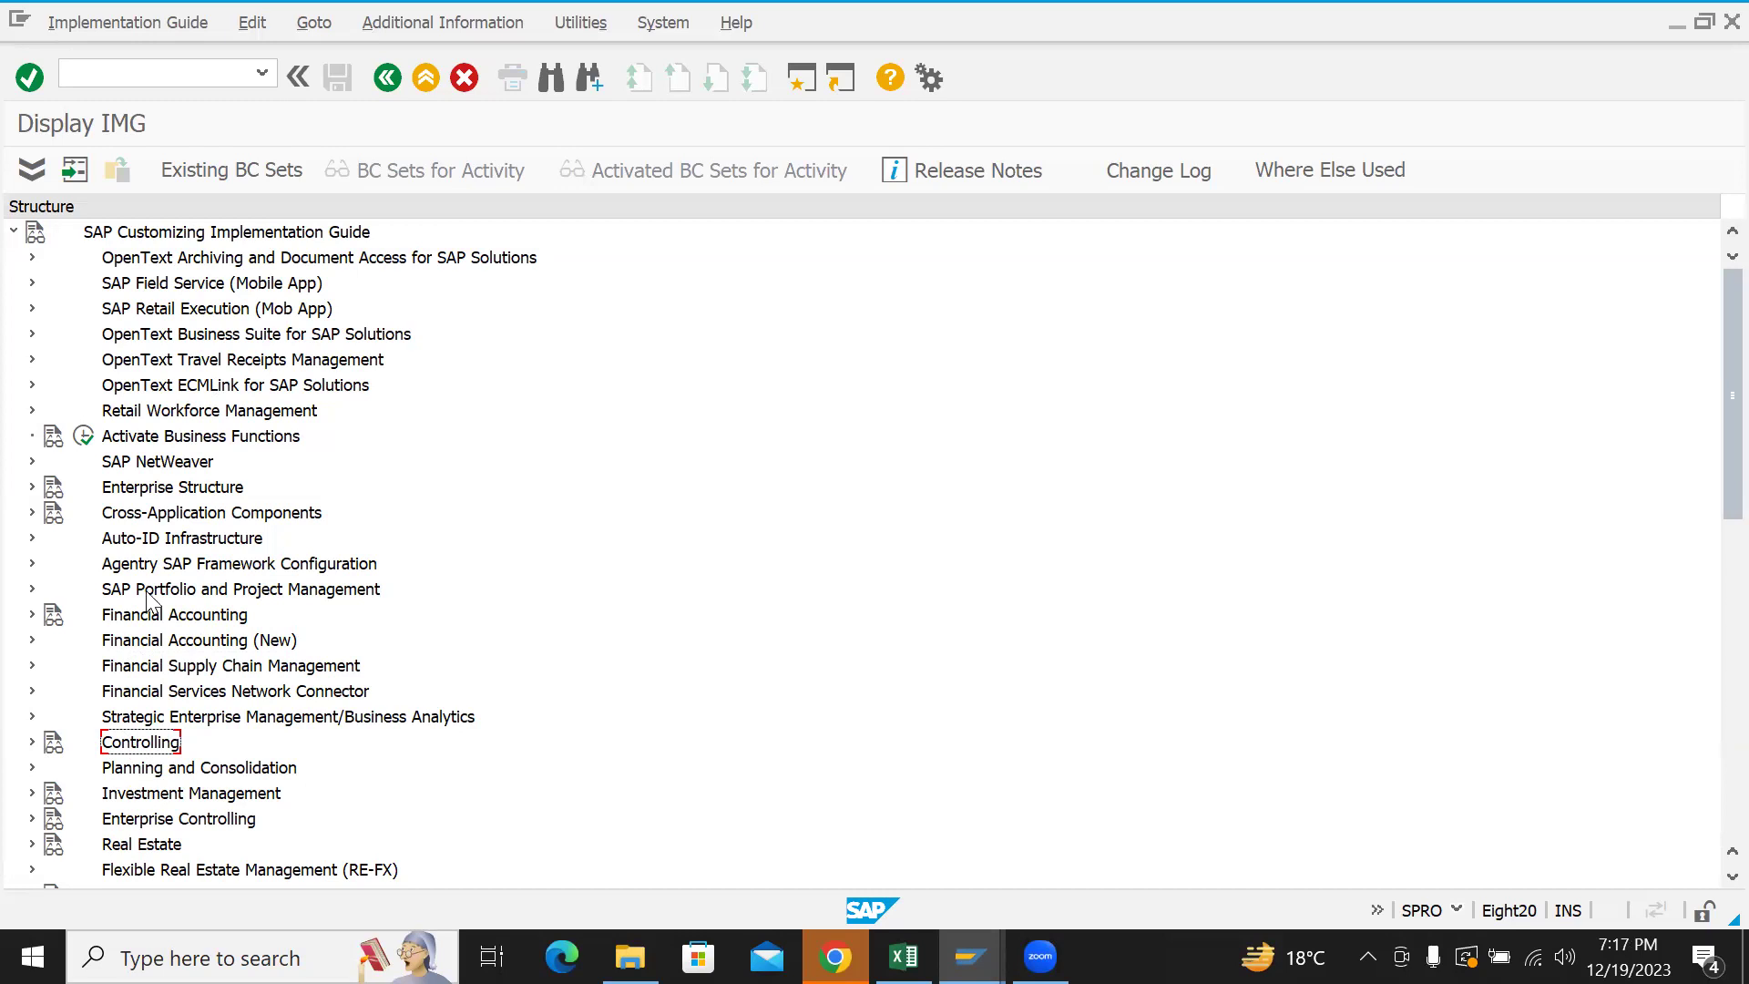
- Expand Financial Accounting (New) and its General Ledger Accounting (New) node in the Implementation Guide
click(32, 639)
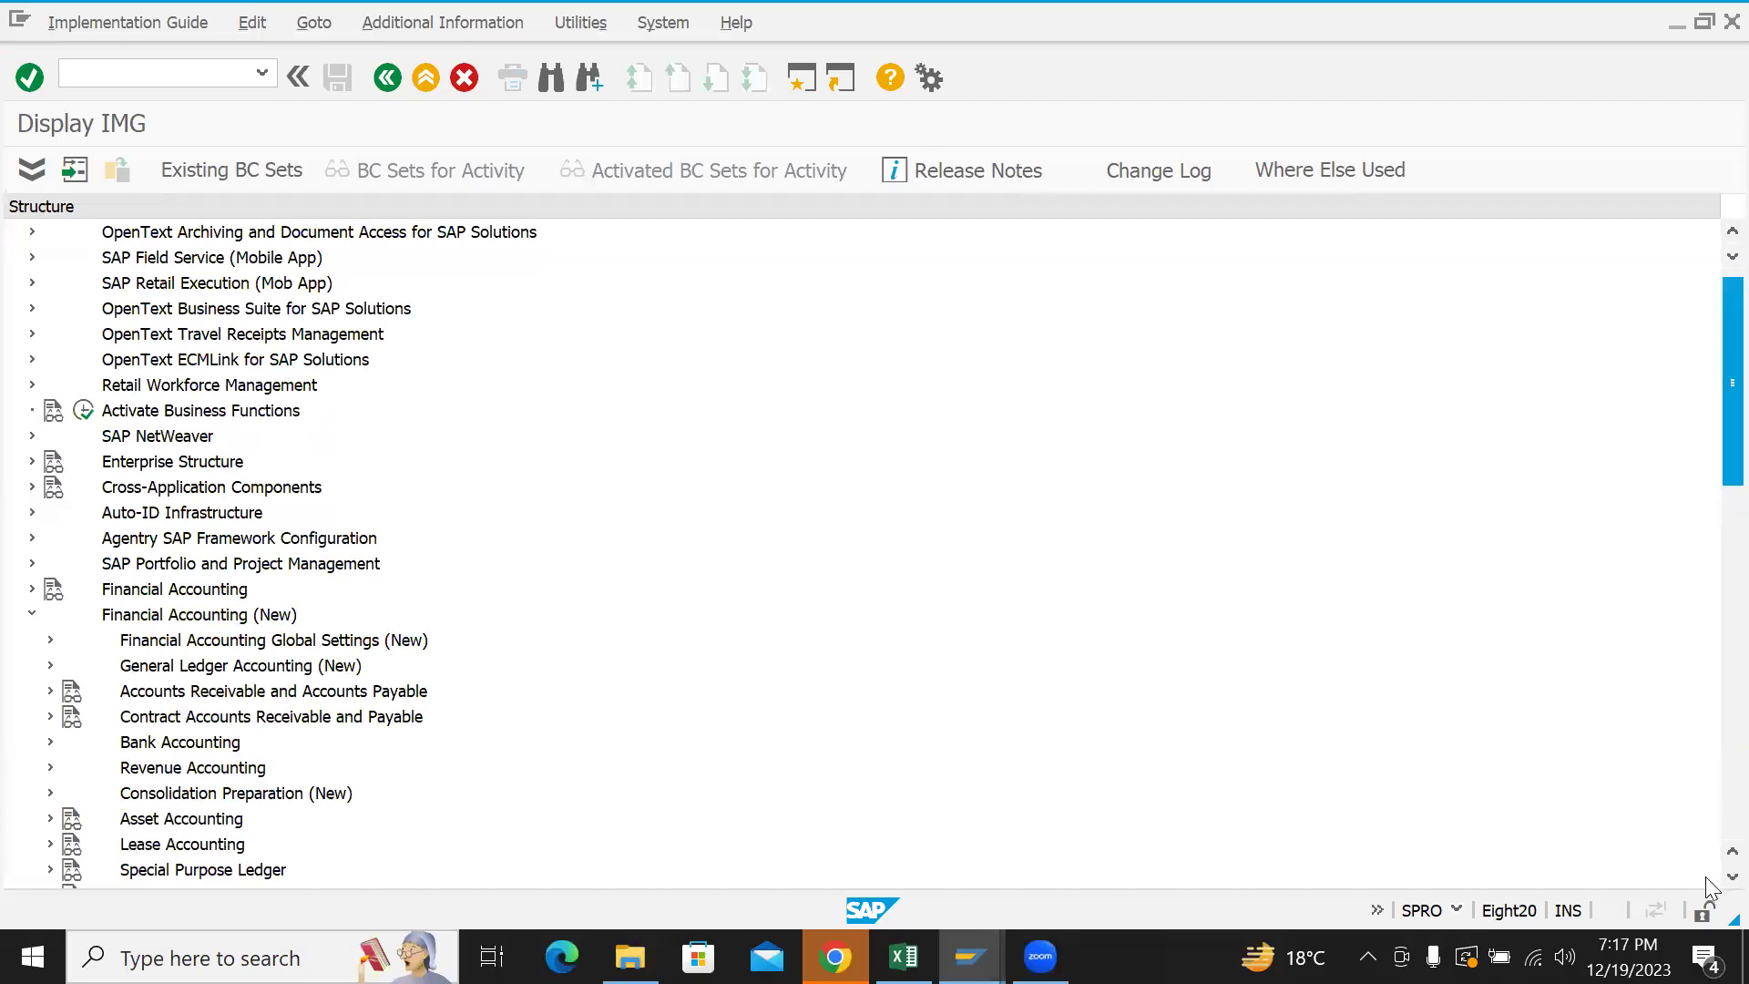
scroll(1707, 882, down, 2)
scroll(1707, 891, down, 2)
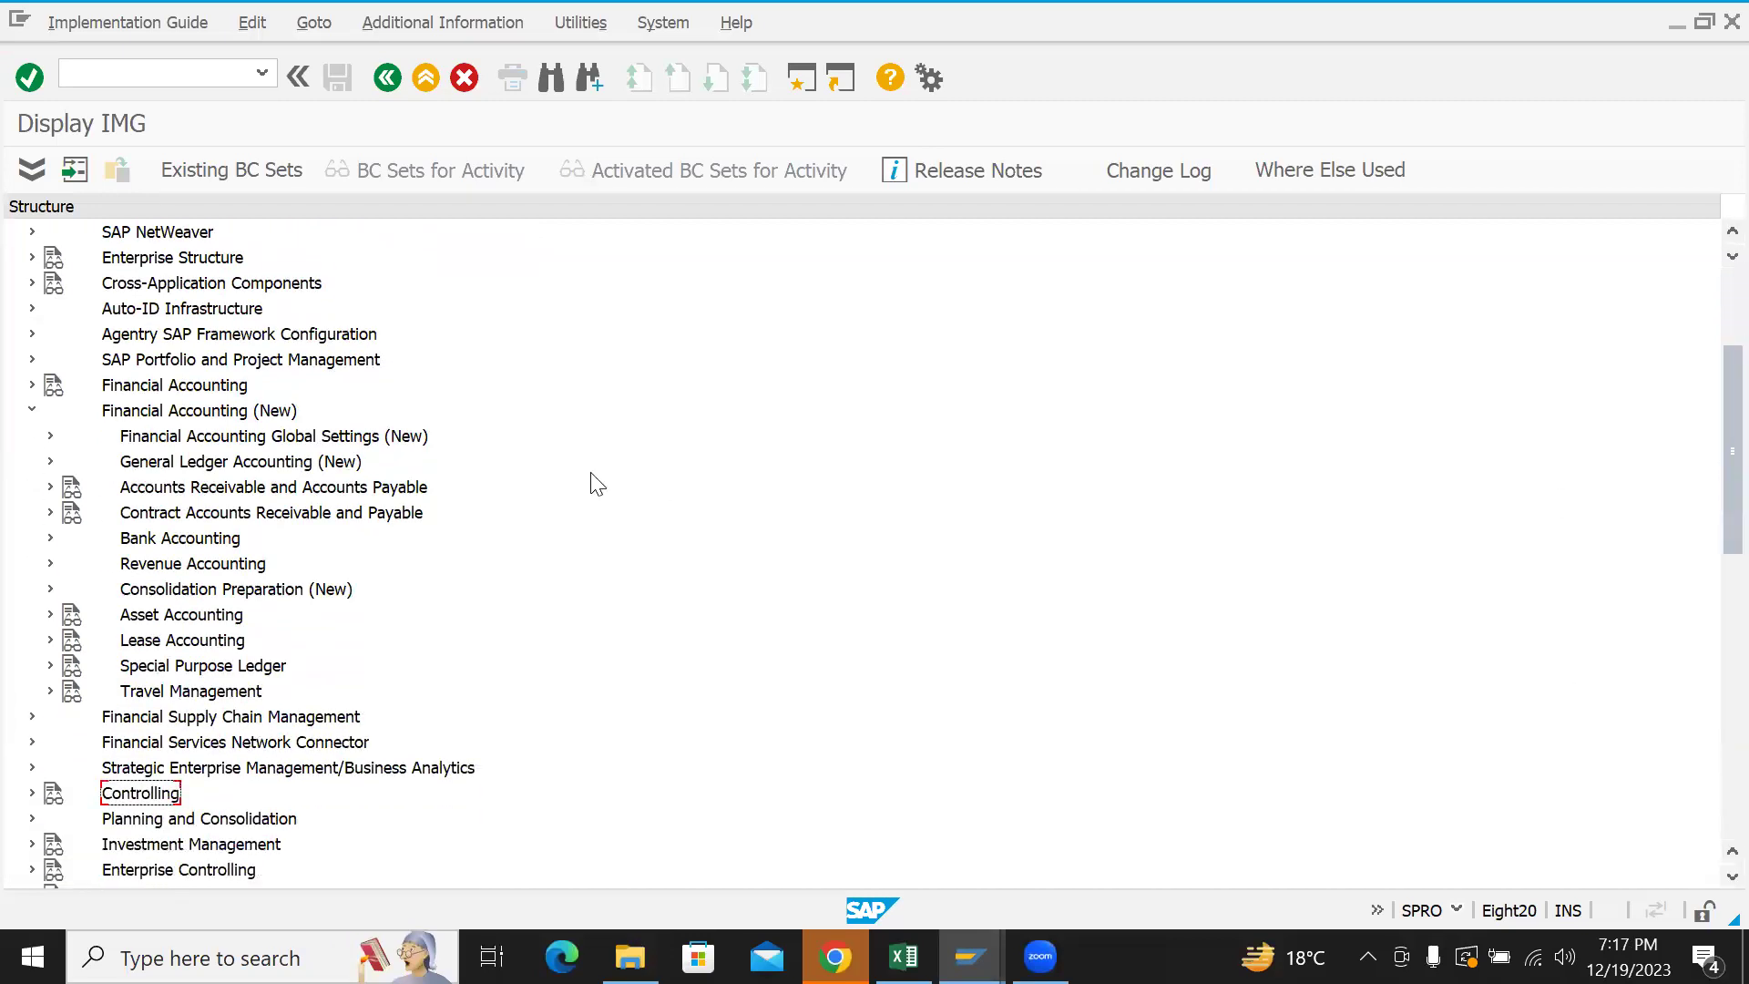
click(226, 440)
click(128, 464)
click(51, 463)
- Expand Master Data and its G/L Accounts node under General Ledger Accounting (New)
click(166, 492)
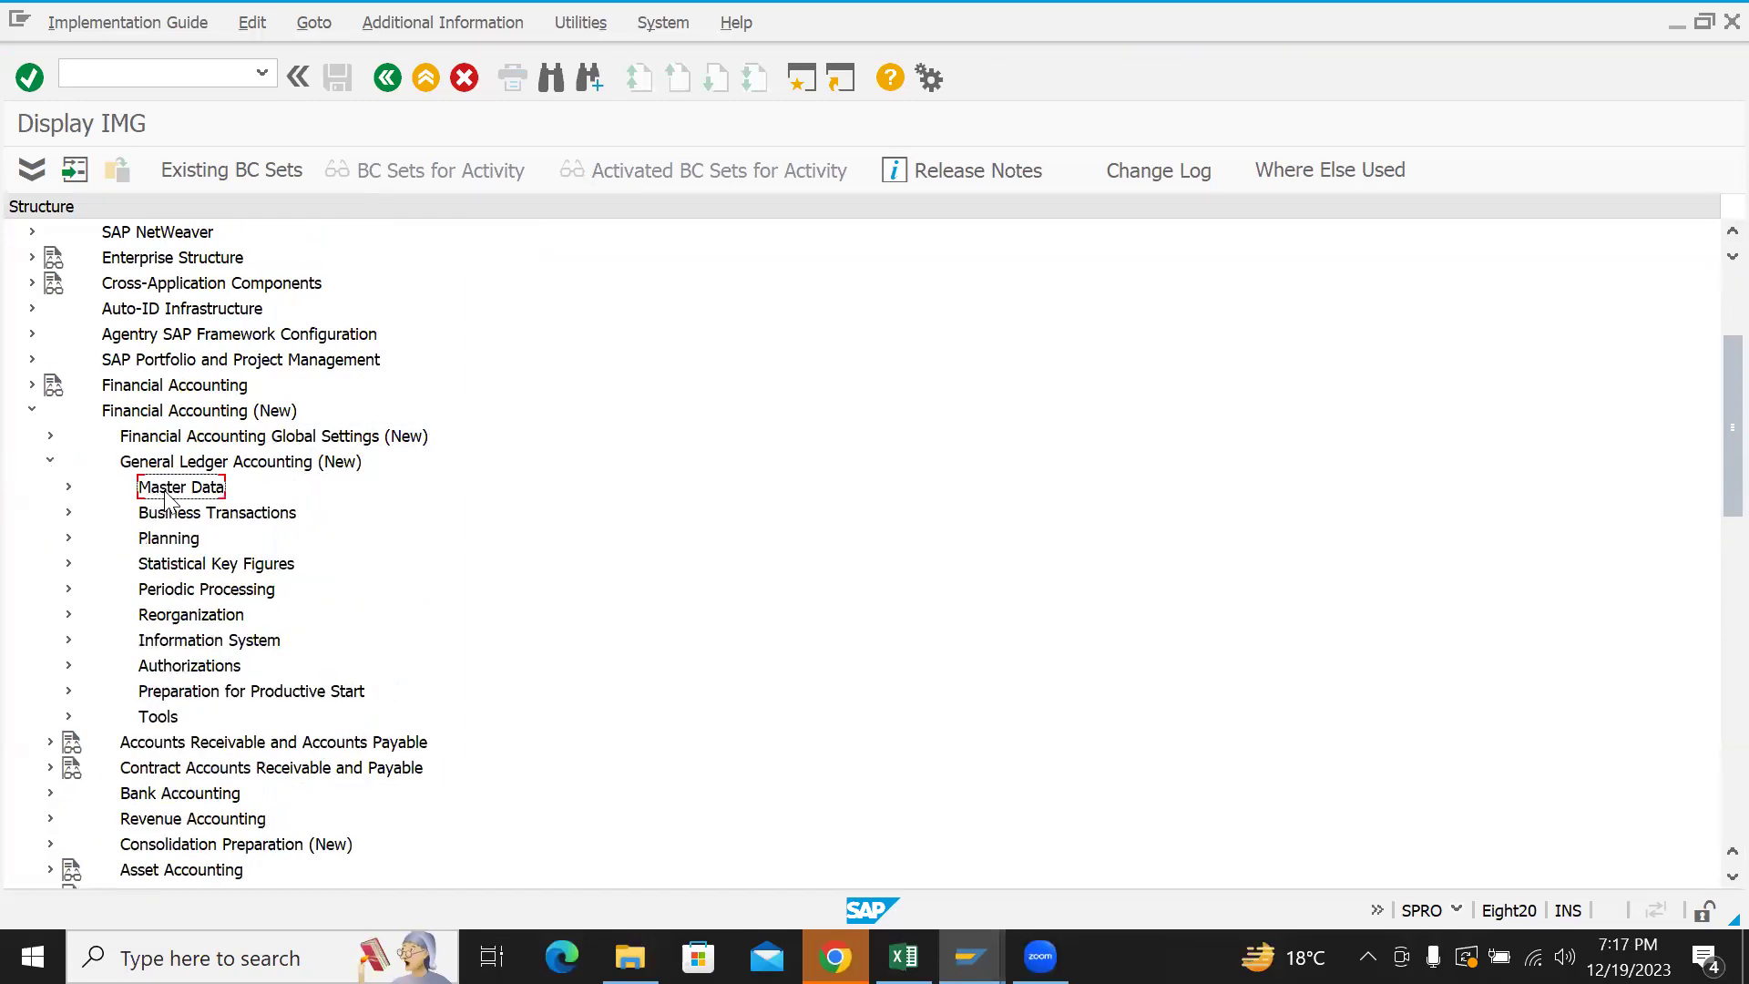
click(68, 486)
click(209, 513)
click(87, 513)
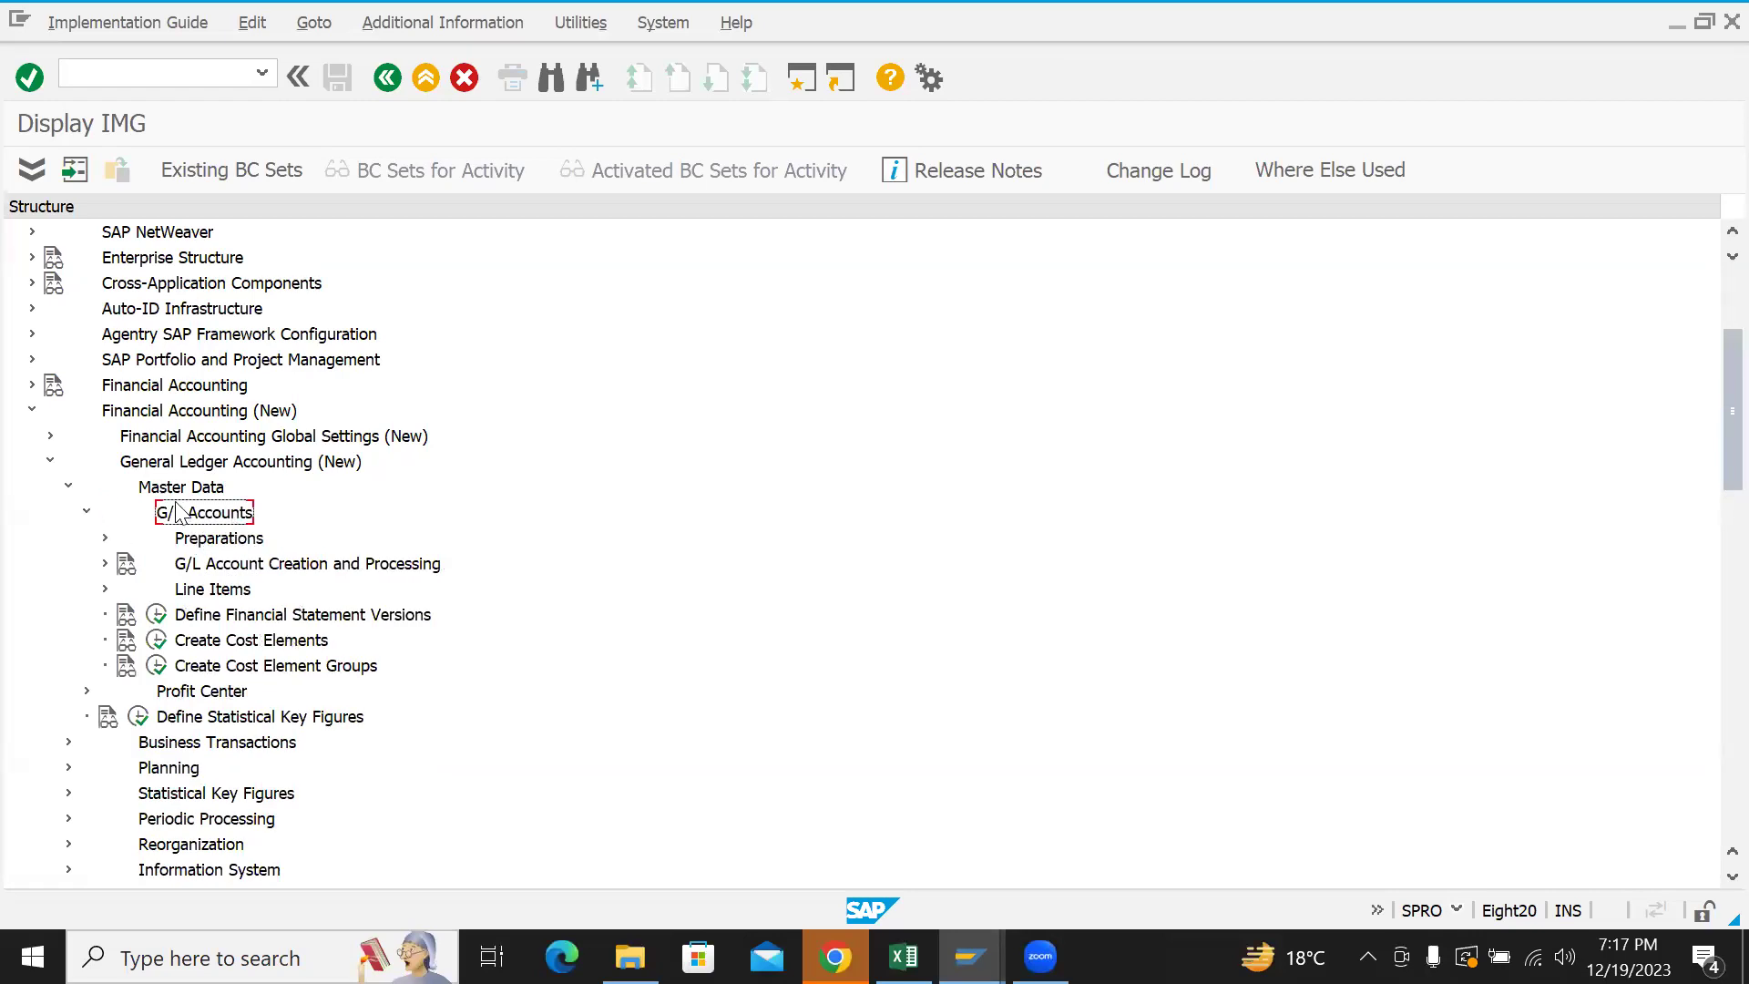
- Review Preparations and G/L Account Creation and Processing under G/L Accounts, and expand Line Items
click(162, 464)
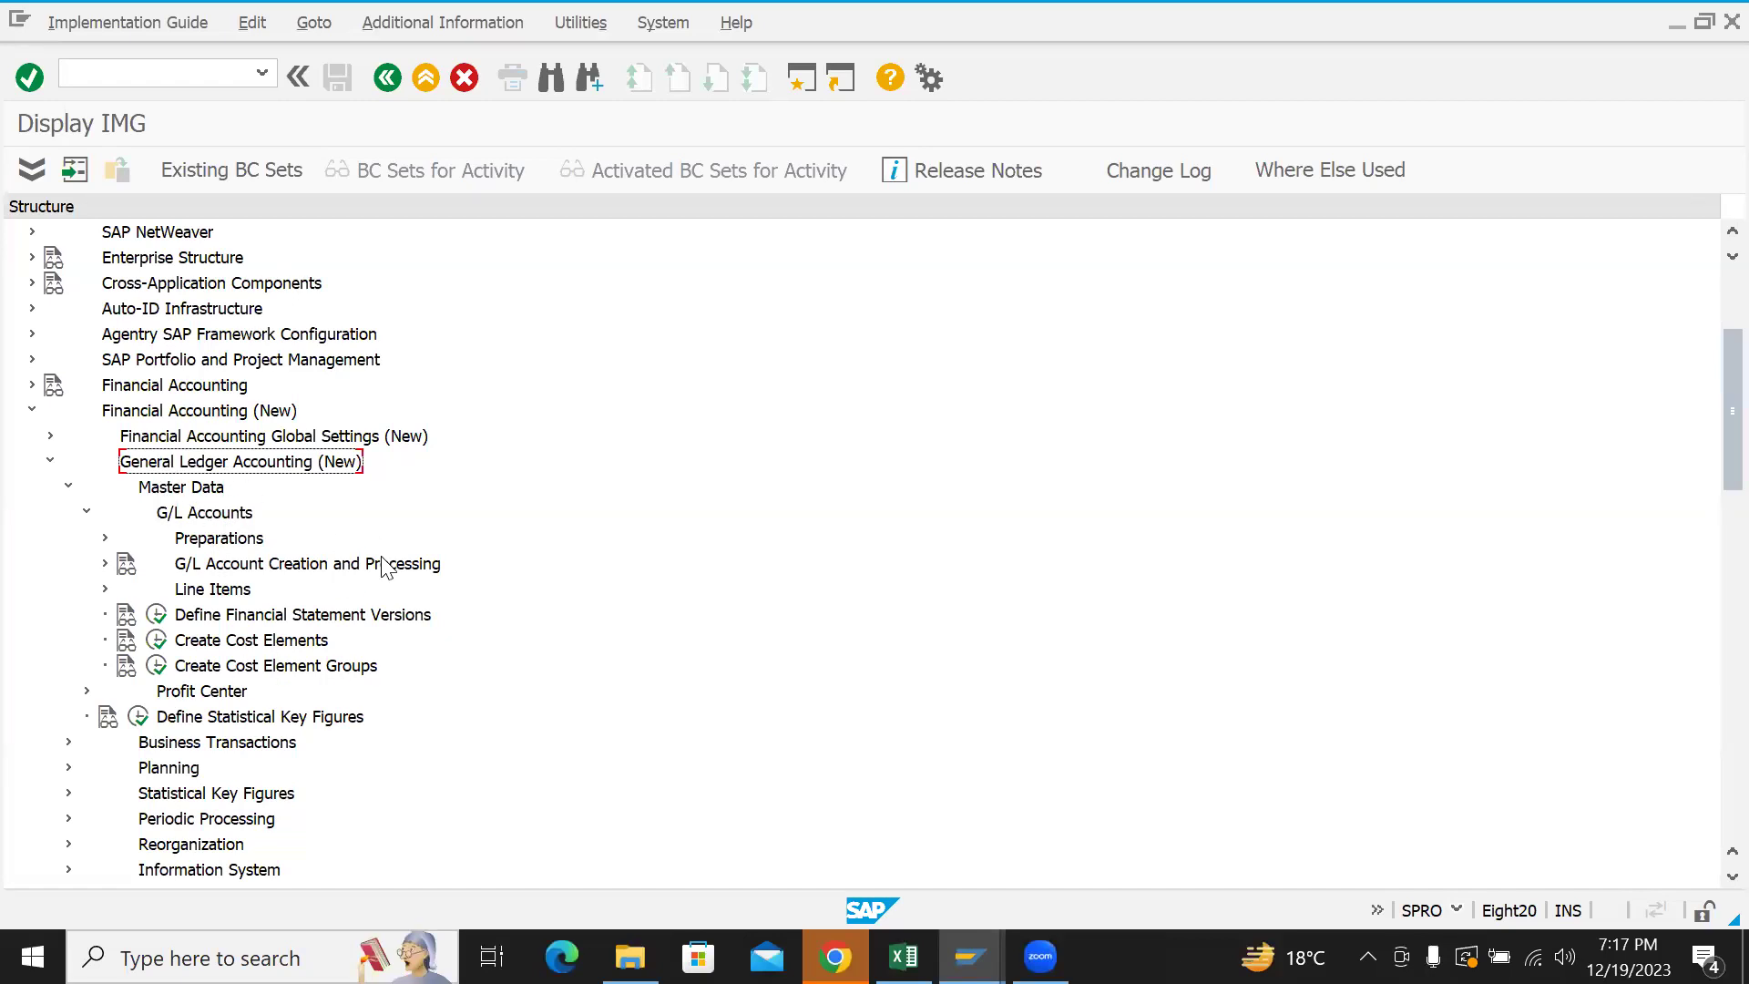
click(191, 514)
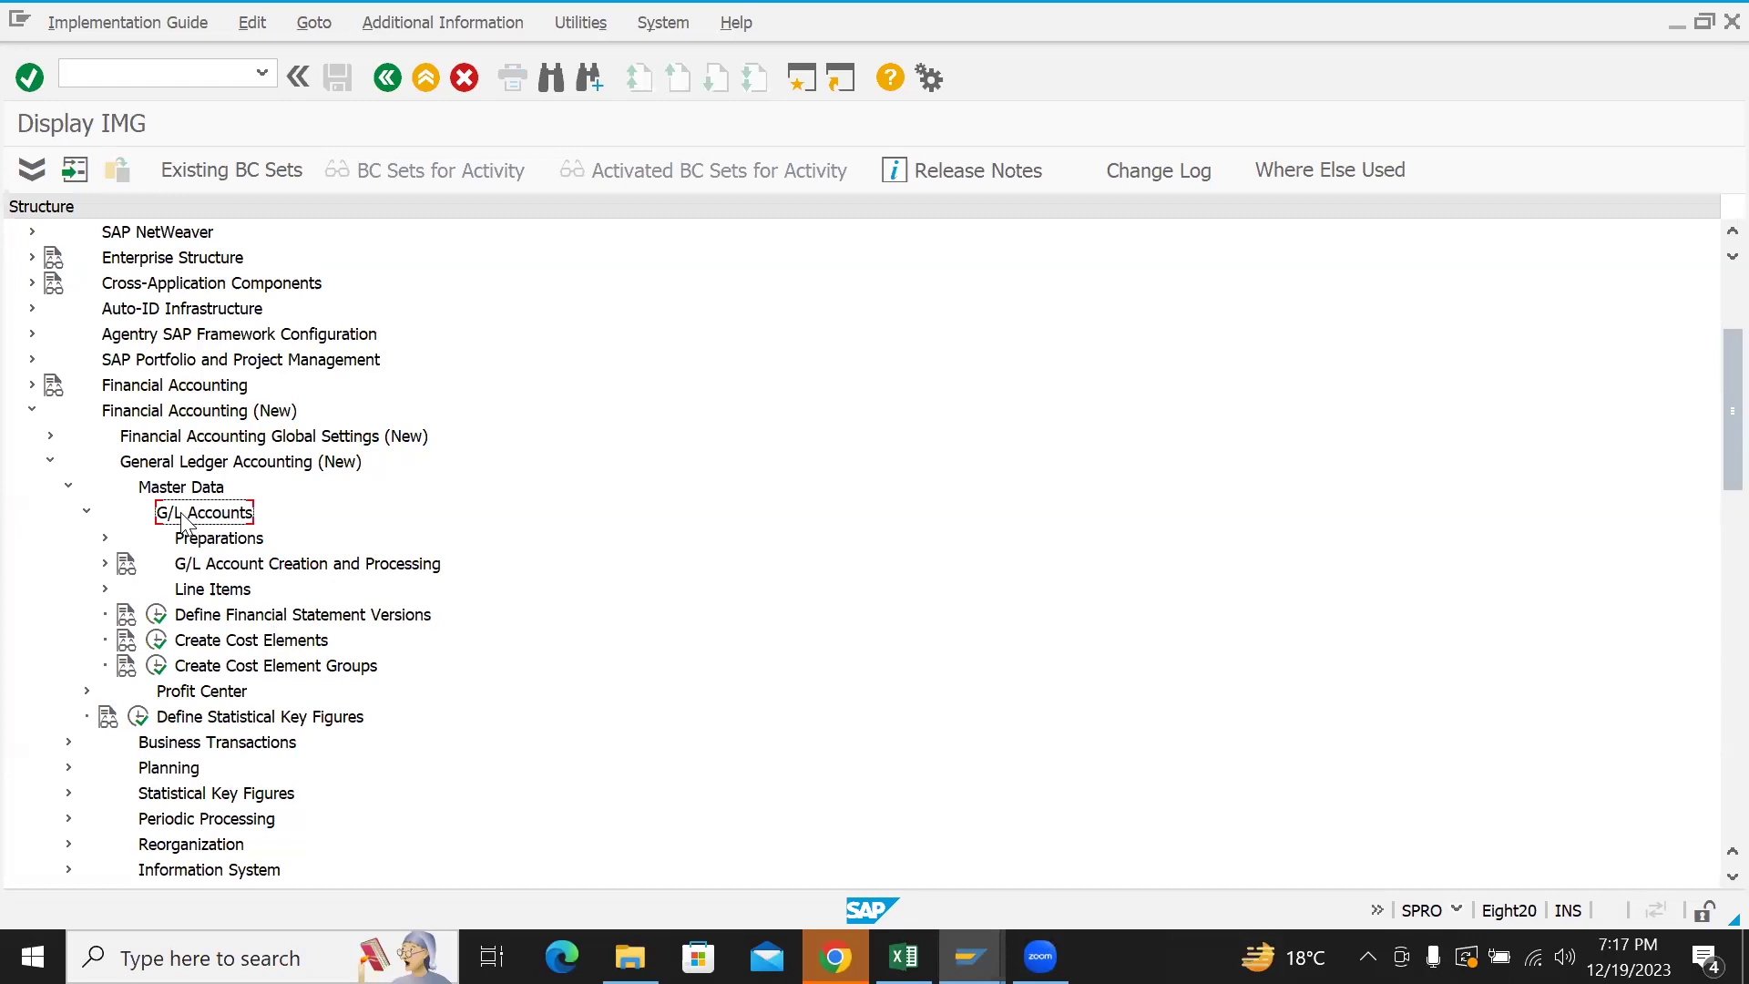
click(235, 568)
click(221, 543)
click(225, 569)
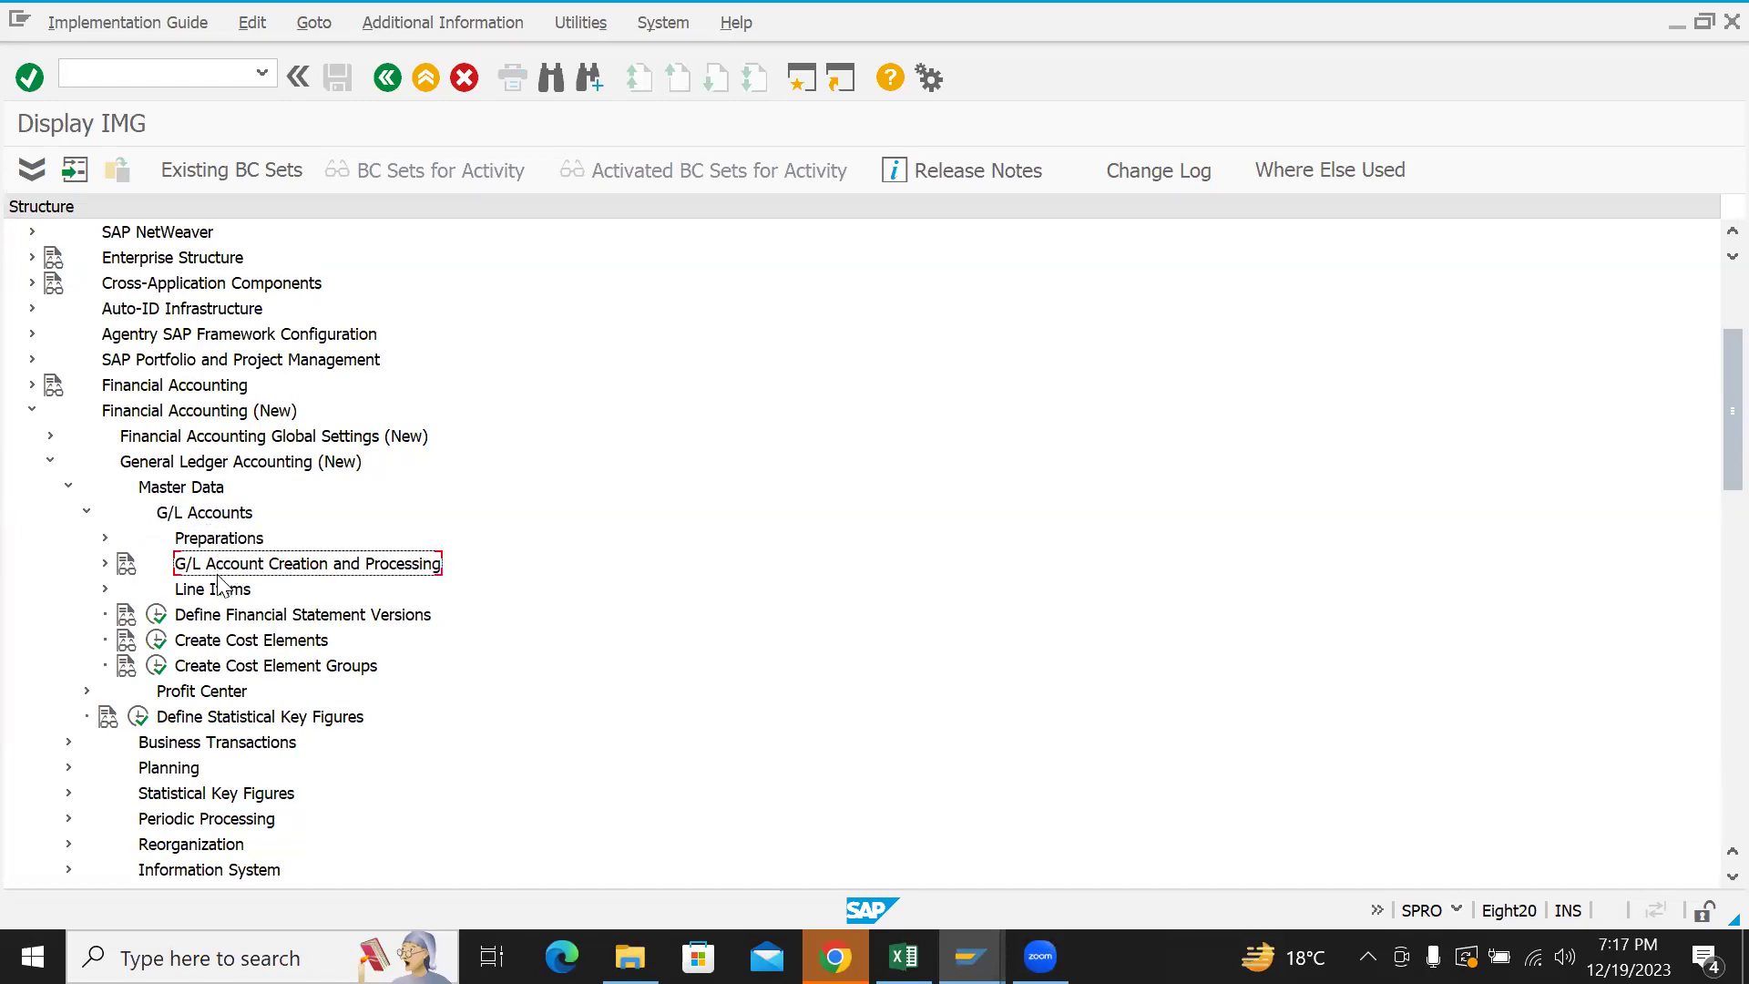
click(218, 598)
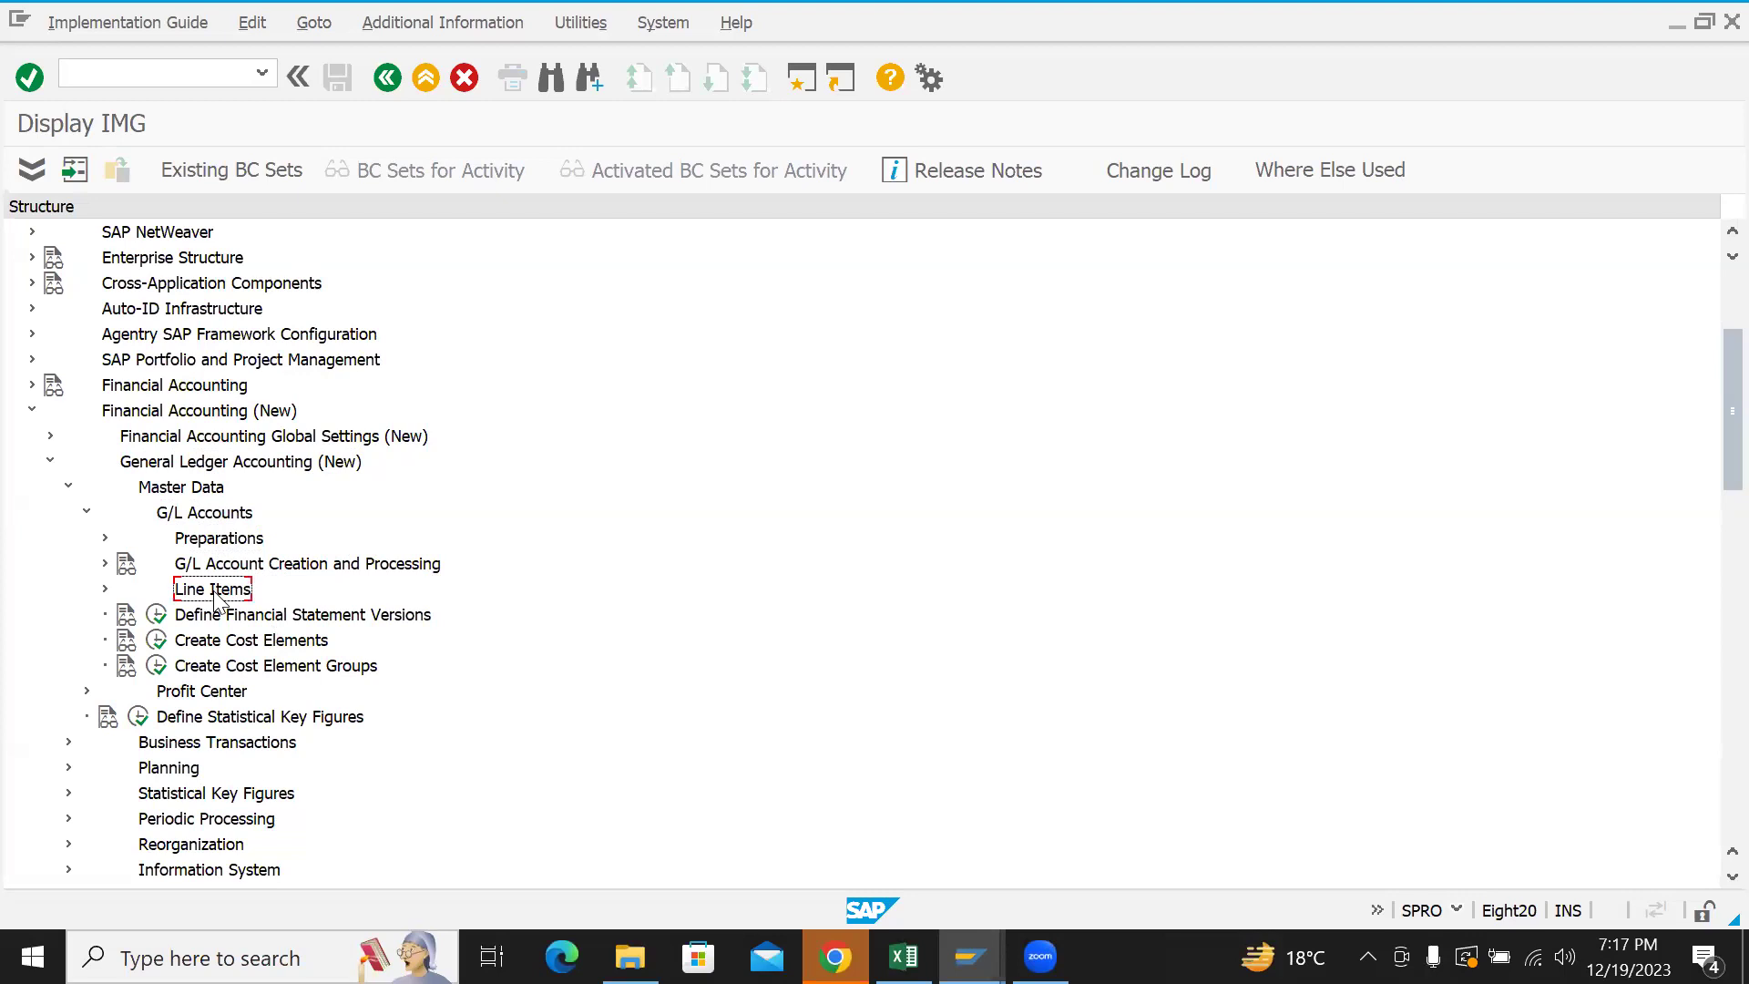
click(103, 588)
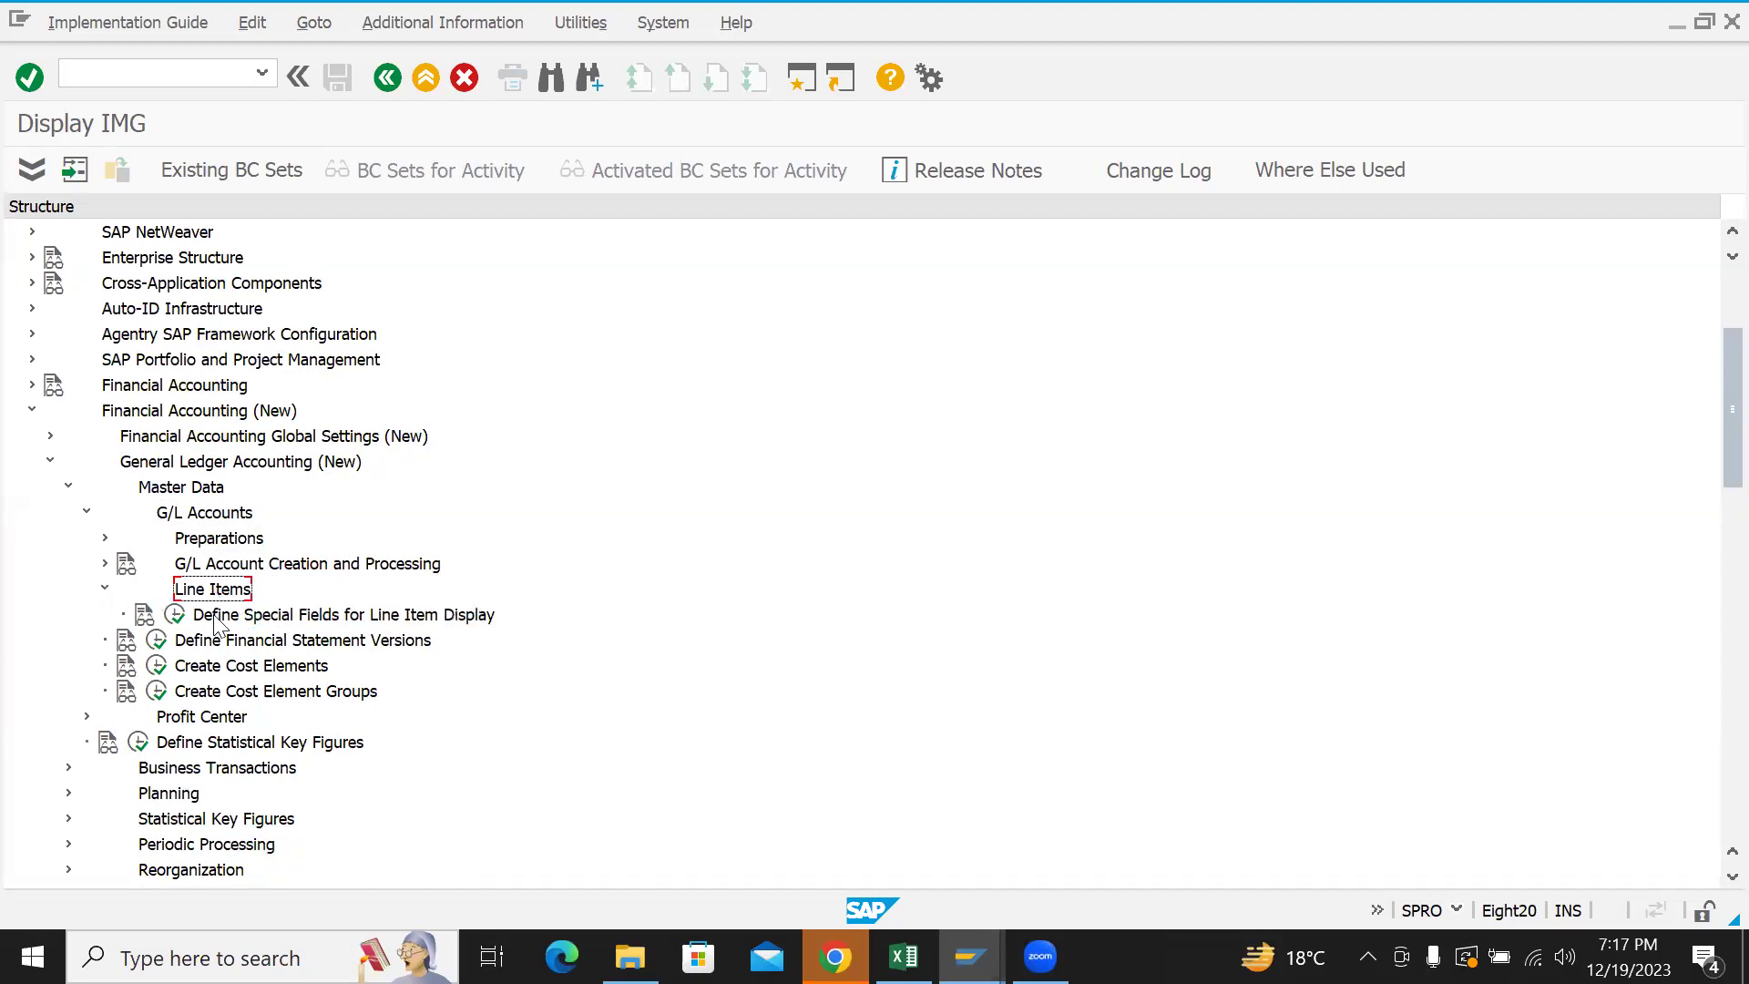
- Collapse Line Items and review the Define Financial Statement Versions, Create Cost Elements and Create Cost Element Groups activities
click(104, 590)
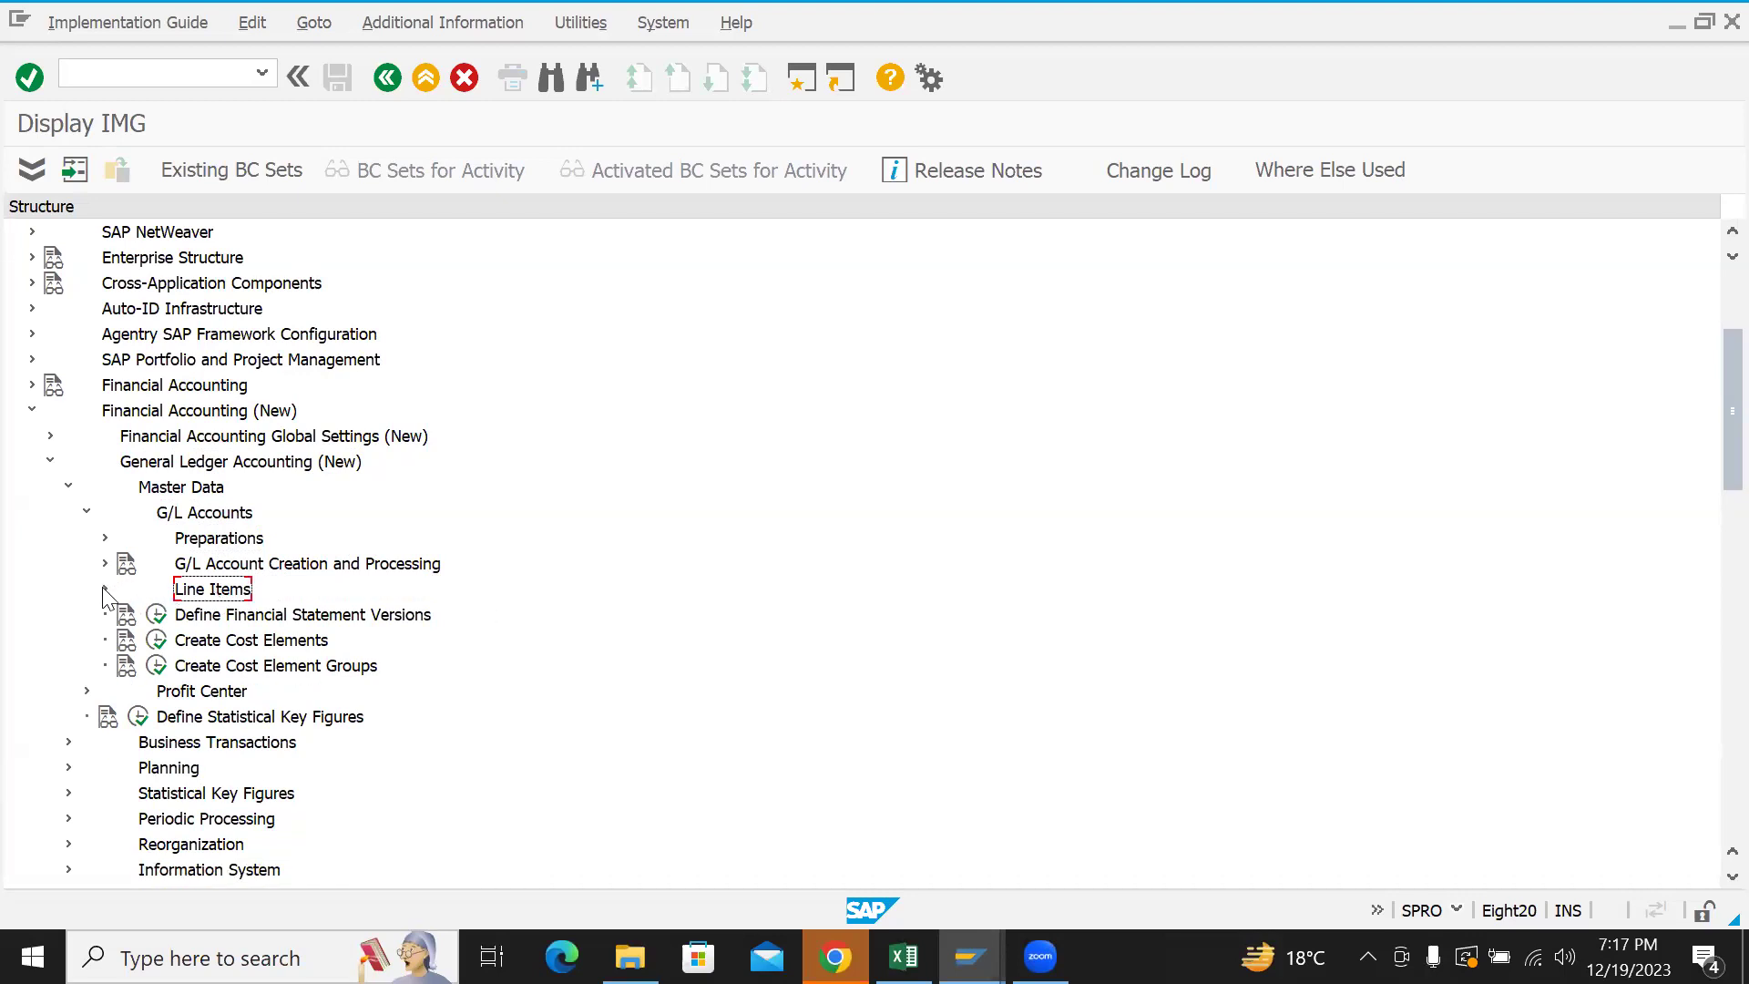
click(205, 619)
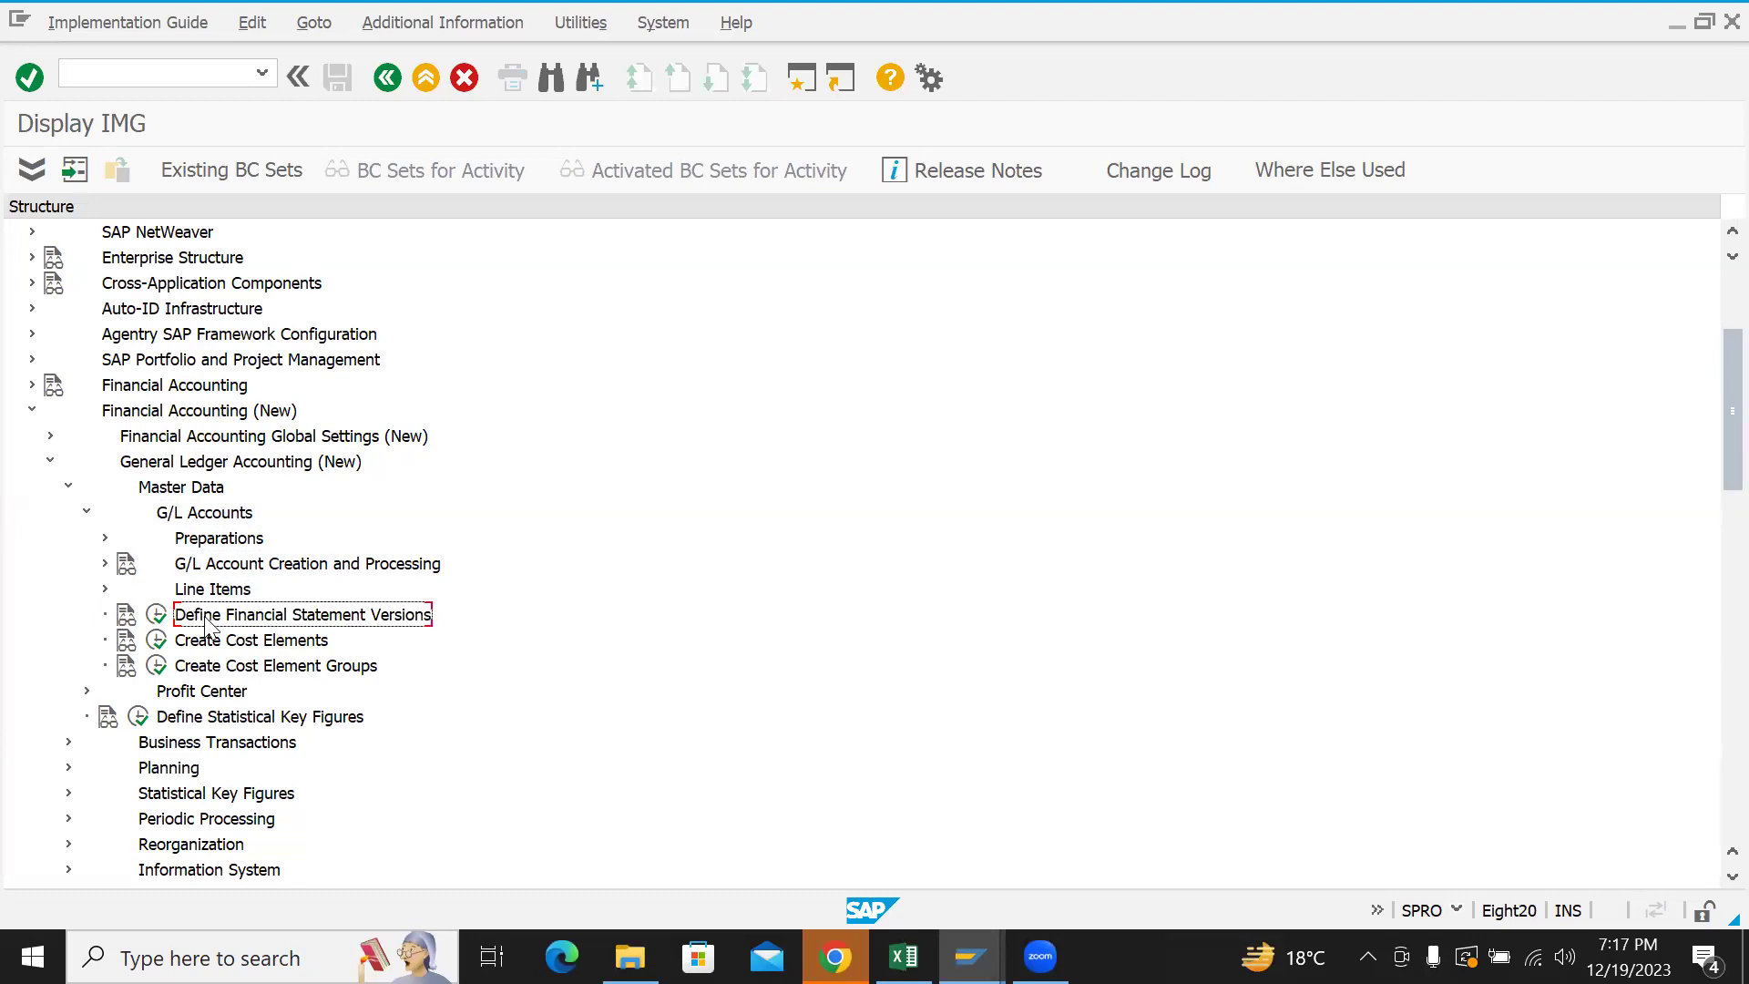
click(207, 643)
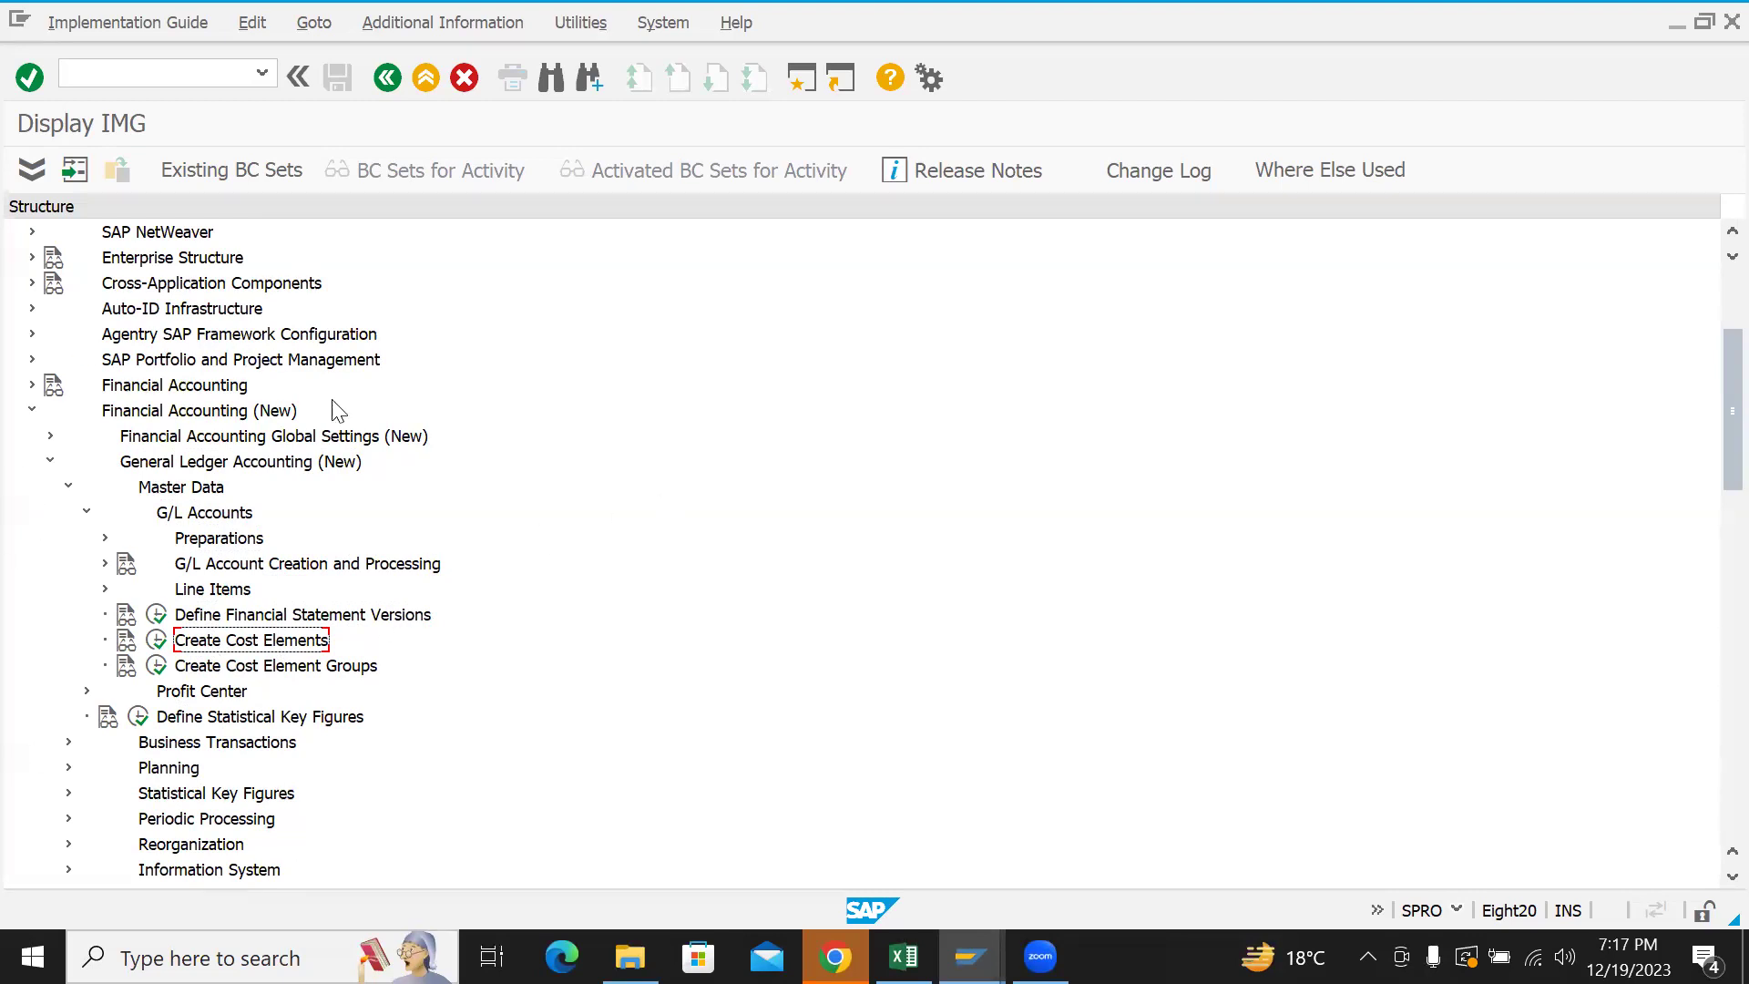
click(203, 672)
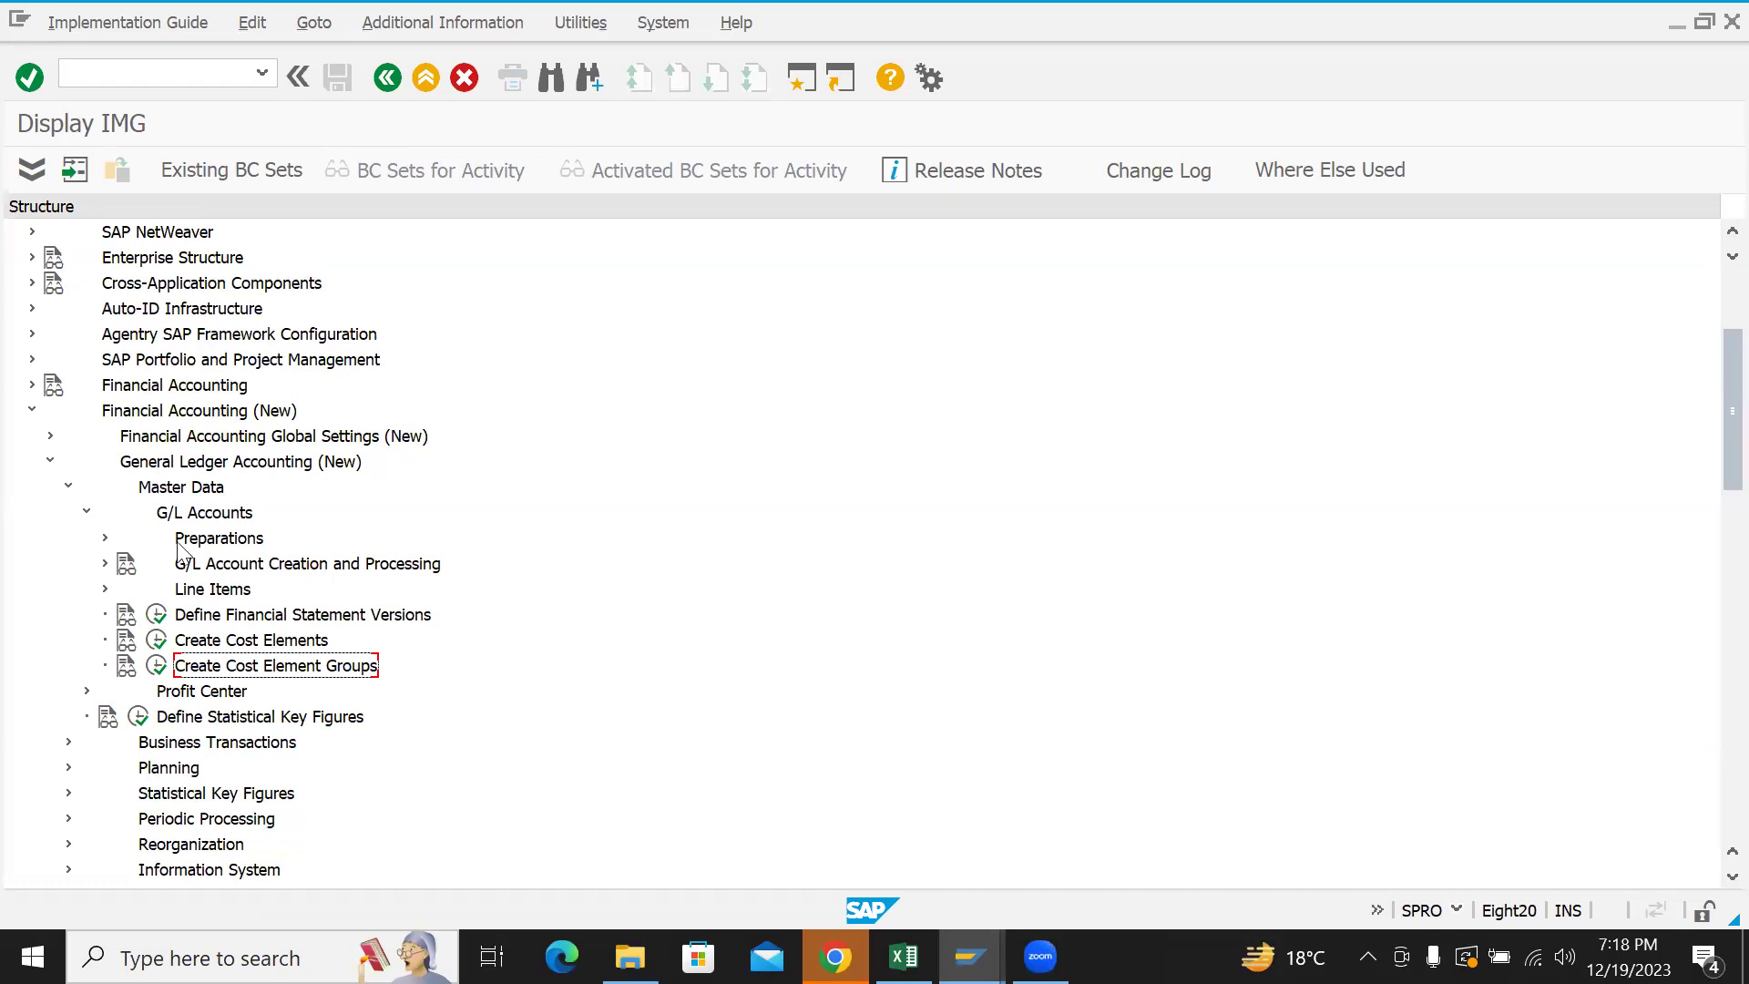
- Expand Preparations under G/L Accounts and select the Edit Chart of Accounts List activity
click(105, 537)
click(247, 592)
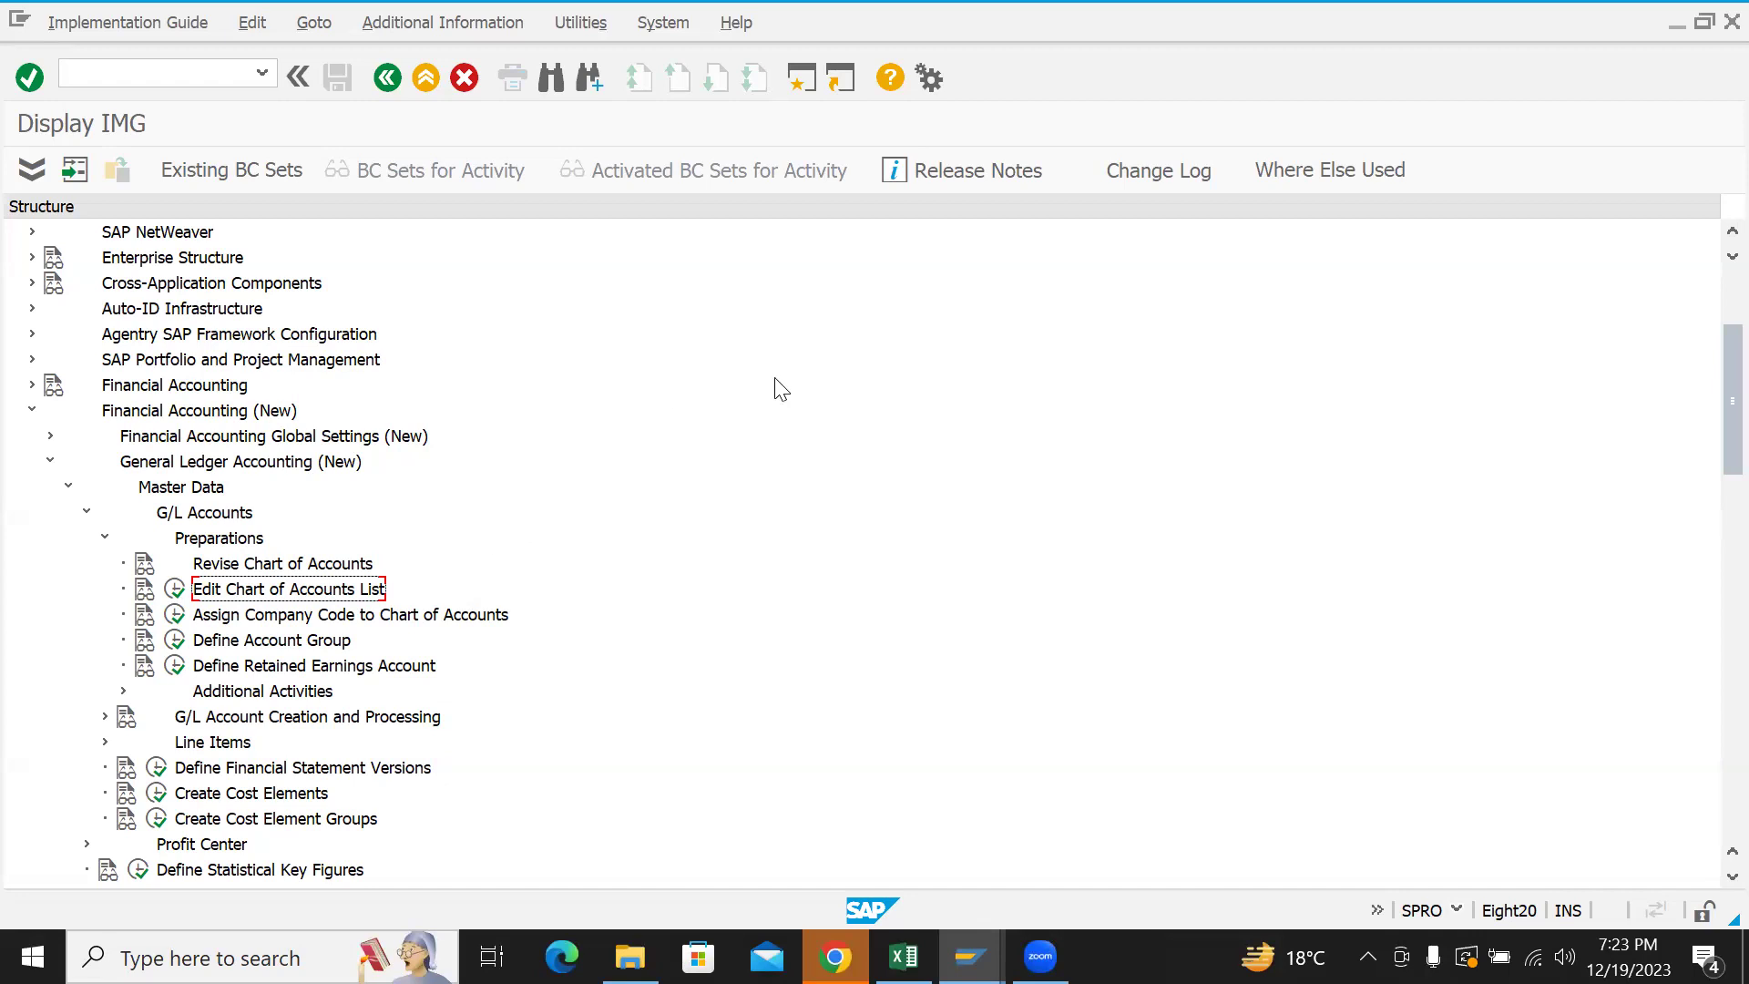
- Open a new session and start transaction SE16N in it
click(800, 87)
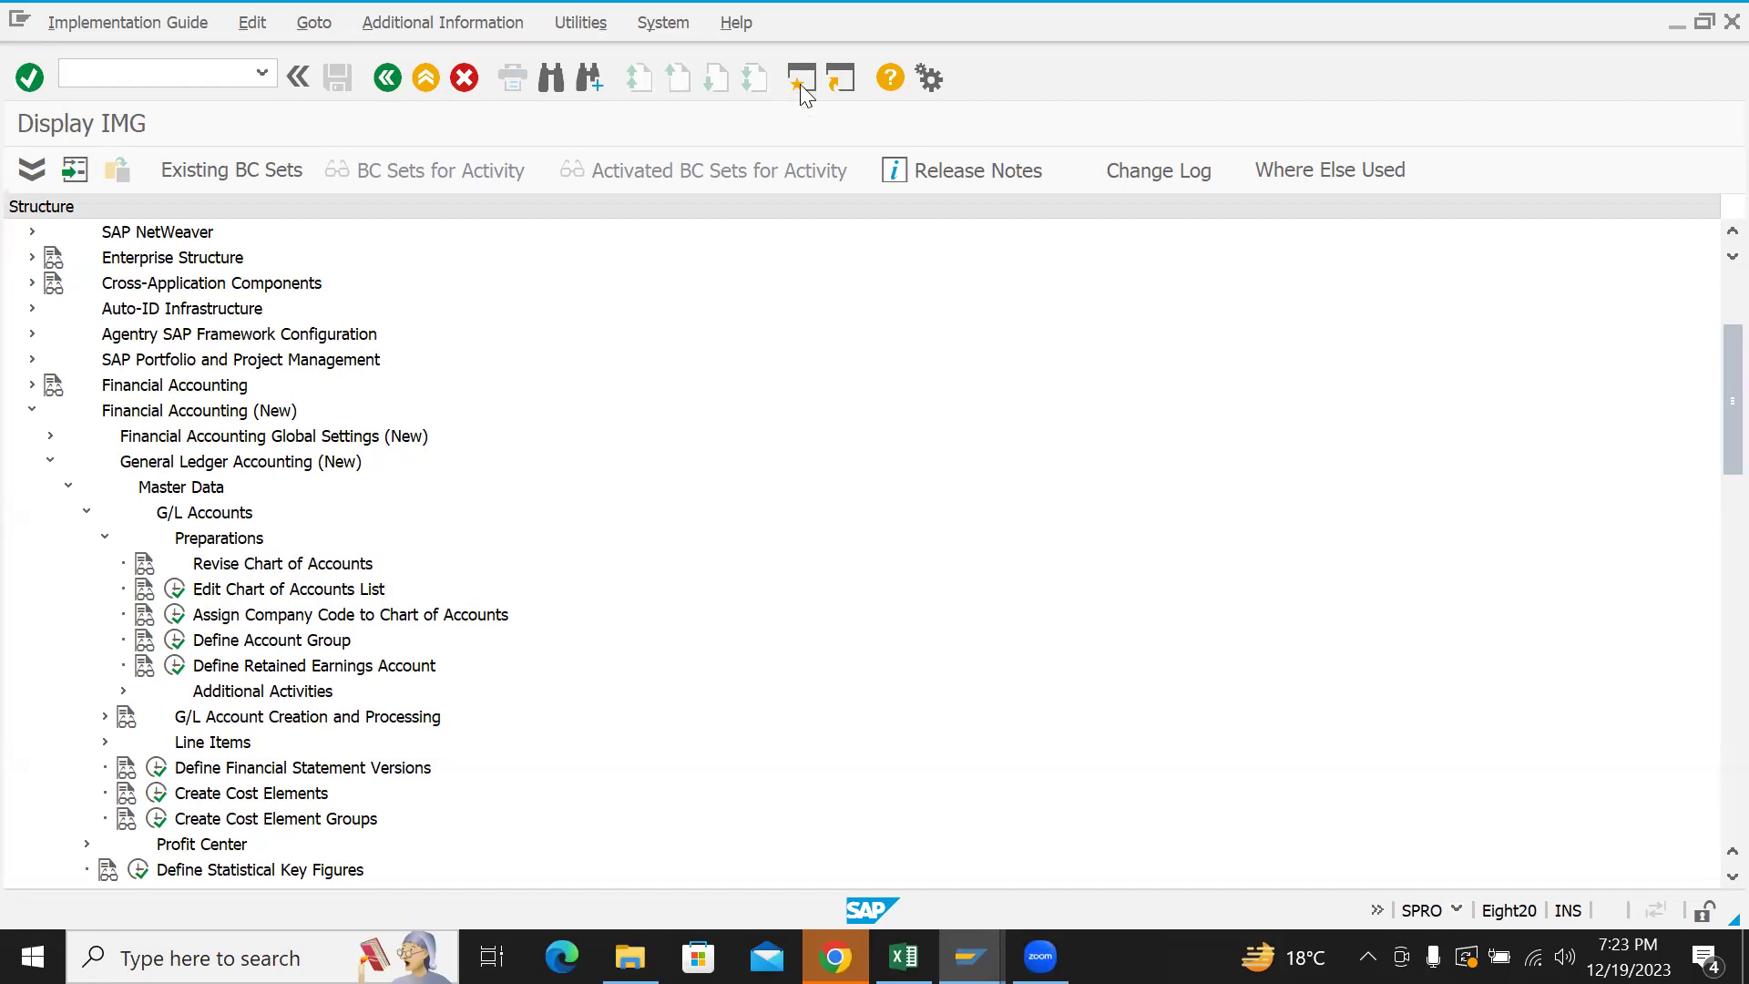
text(SE16N)
key(Return)
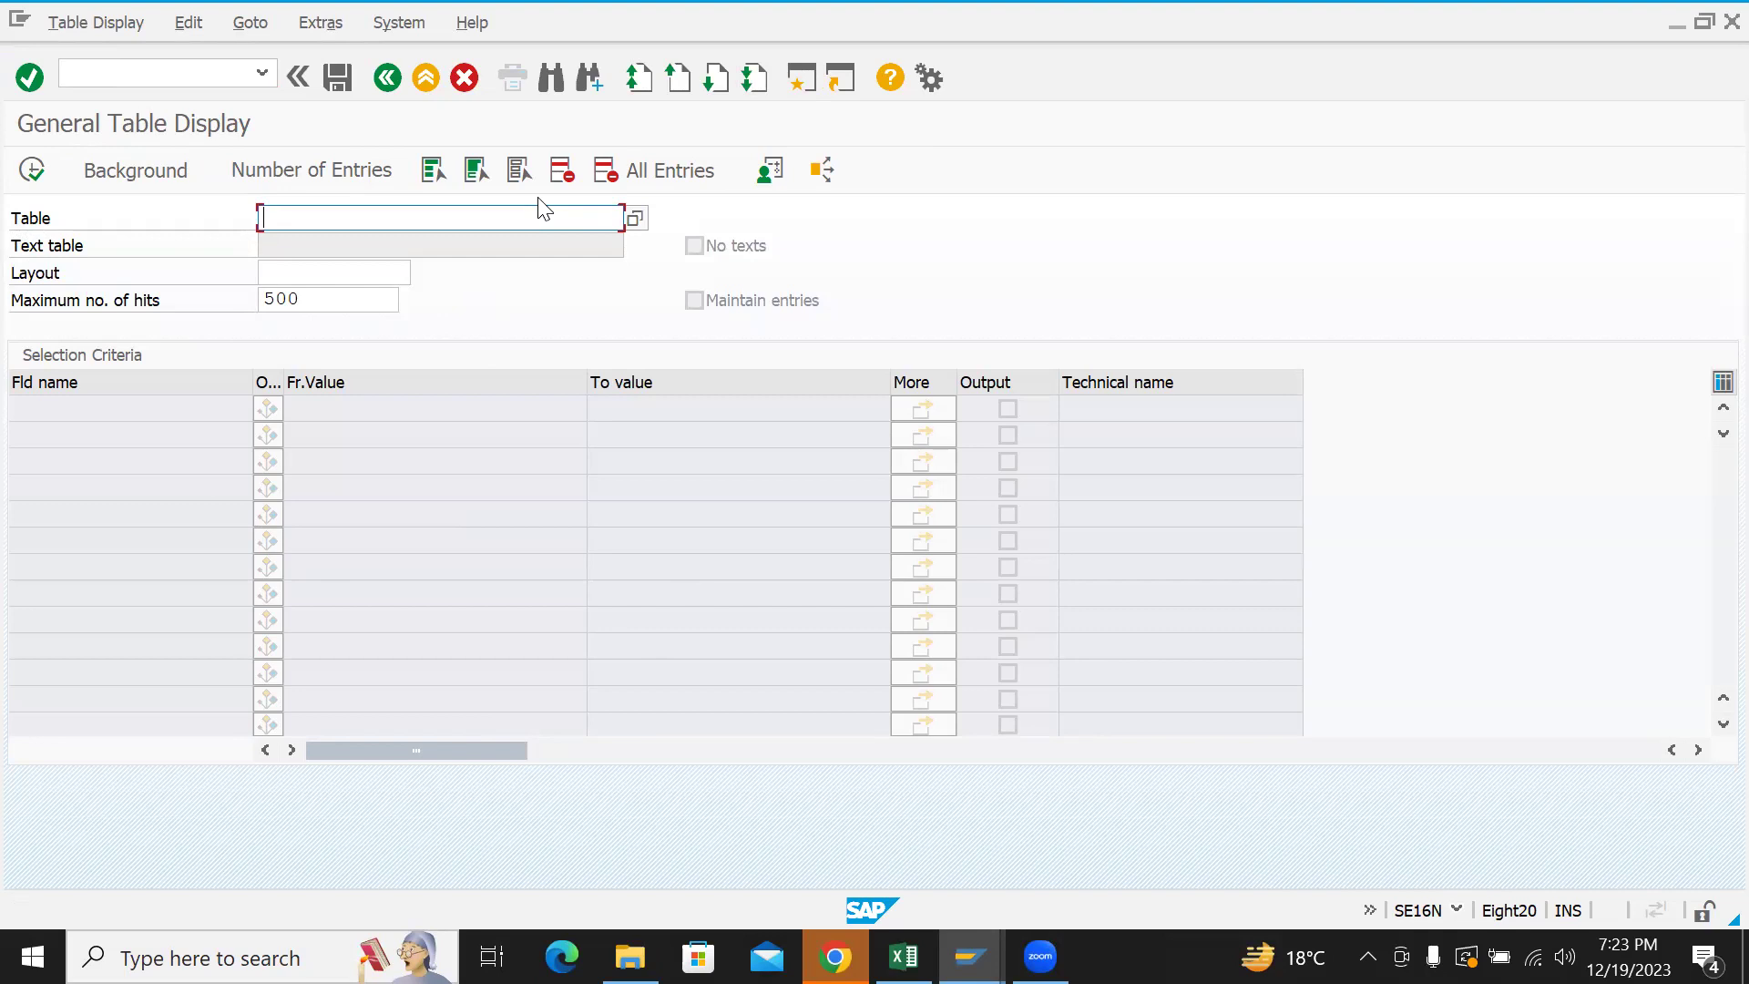
- Display the entries of the asset master table ANLA without any selection criteria
text(ANLA)
key(Return)
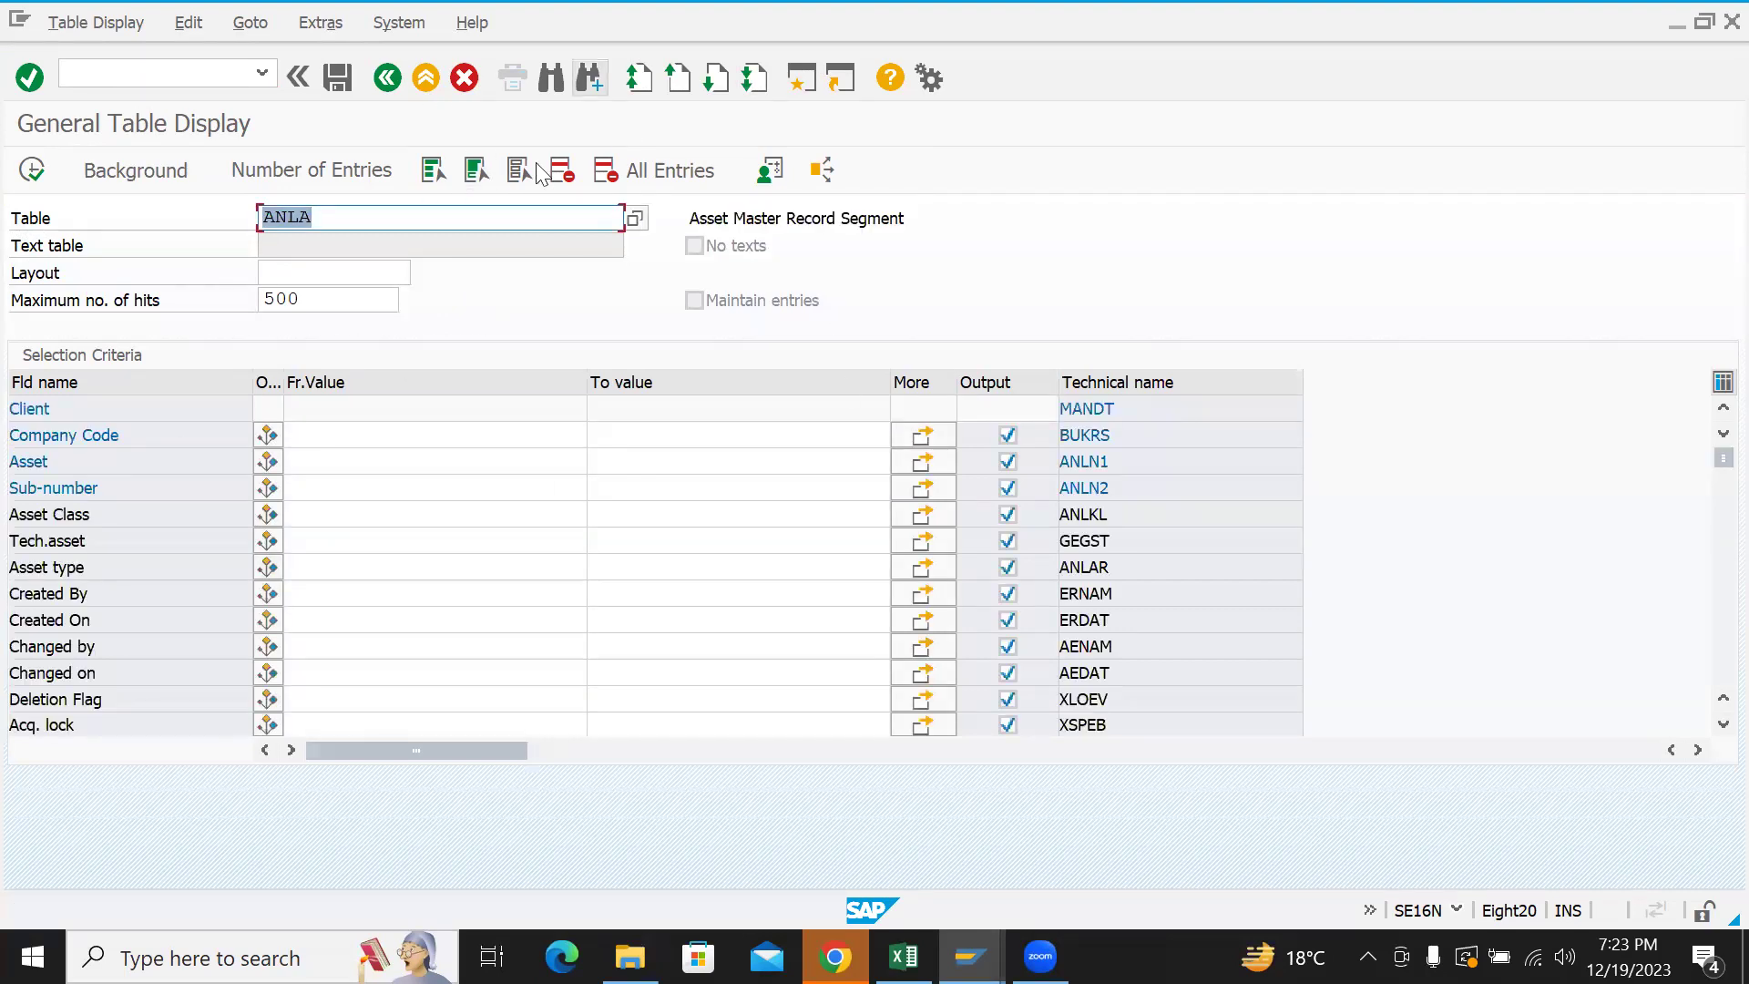
click(335, 216)
drag(335, 216, 223, 223)
click(32, 171)
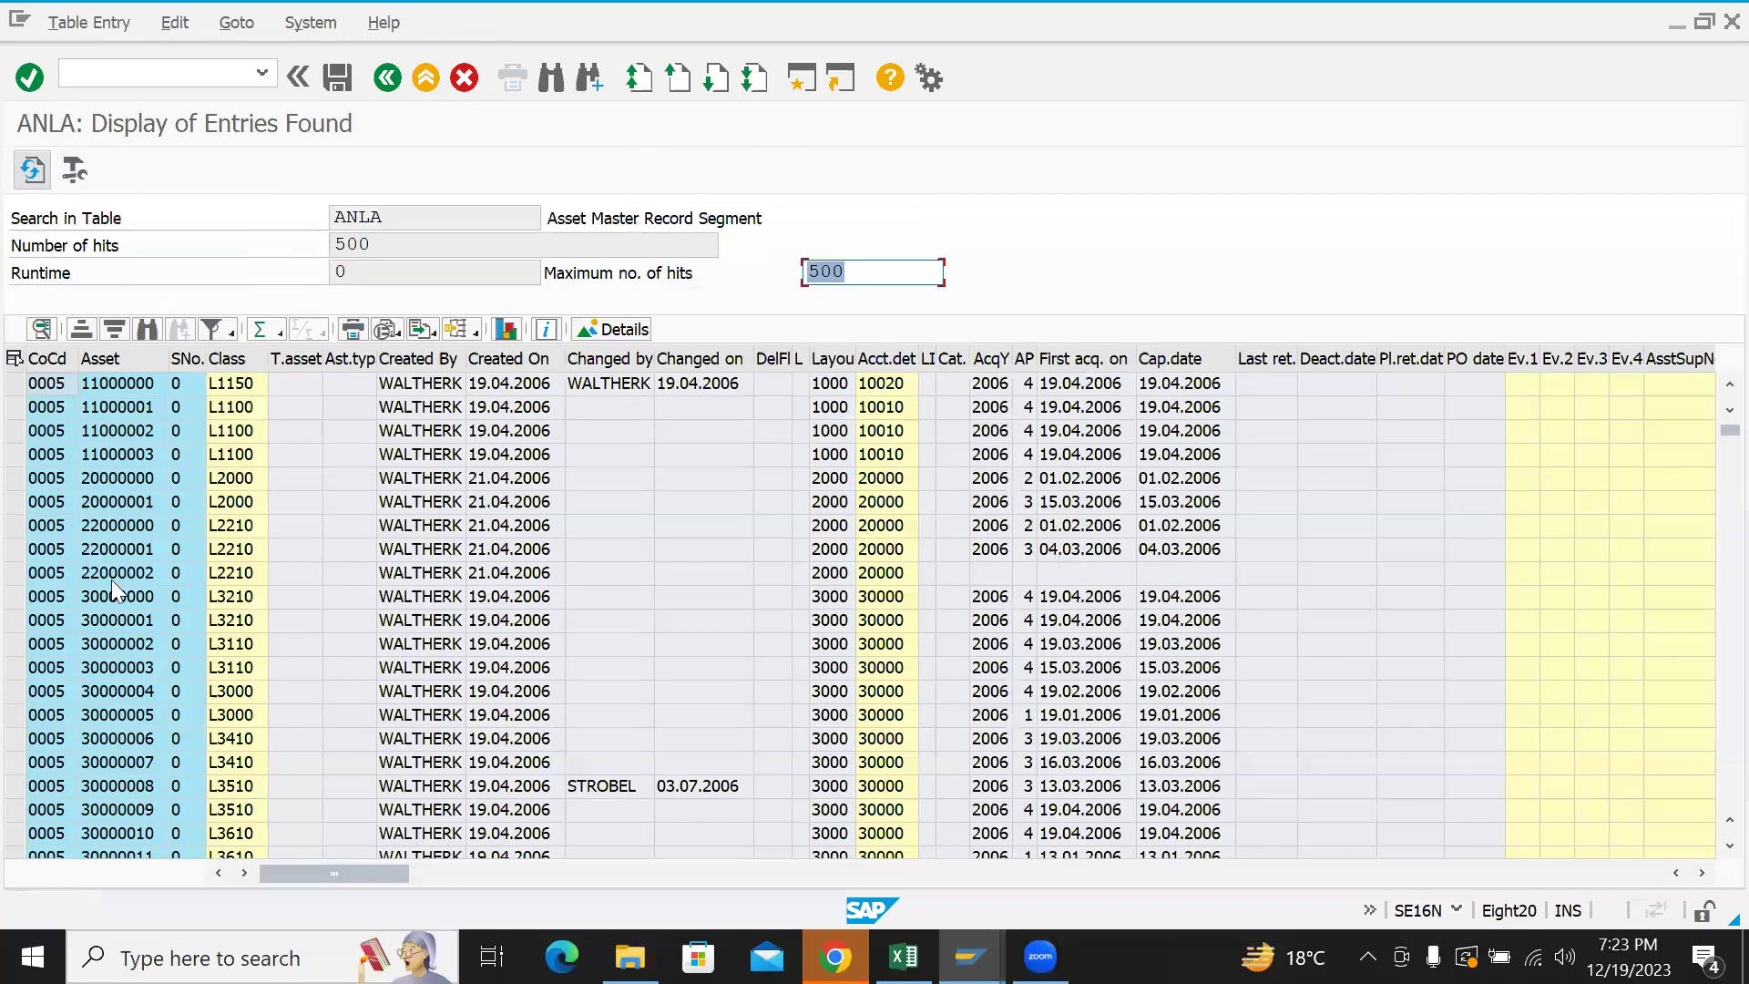
- Widen the Company Code, Asset and Asset Class columns of the ANLA entries so their full headings fit
double_click(71, 358)
click(226, 388)
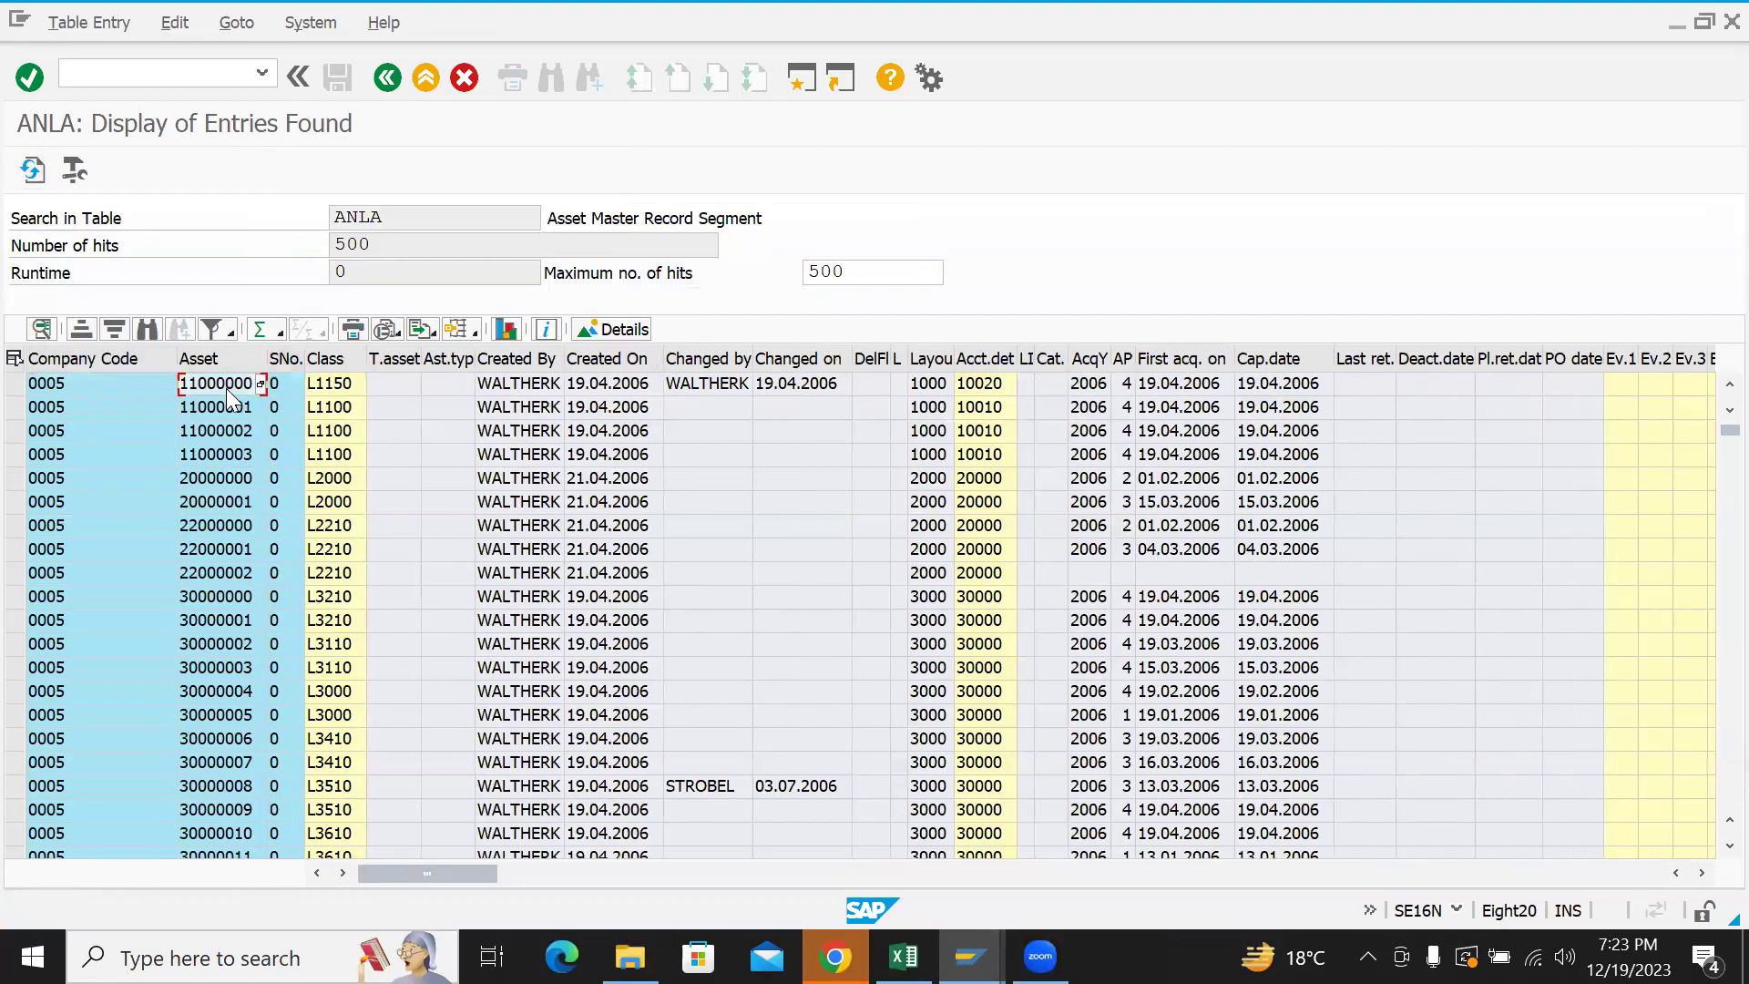
drag(267, 358, 437, 358)
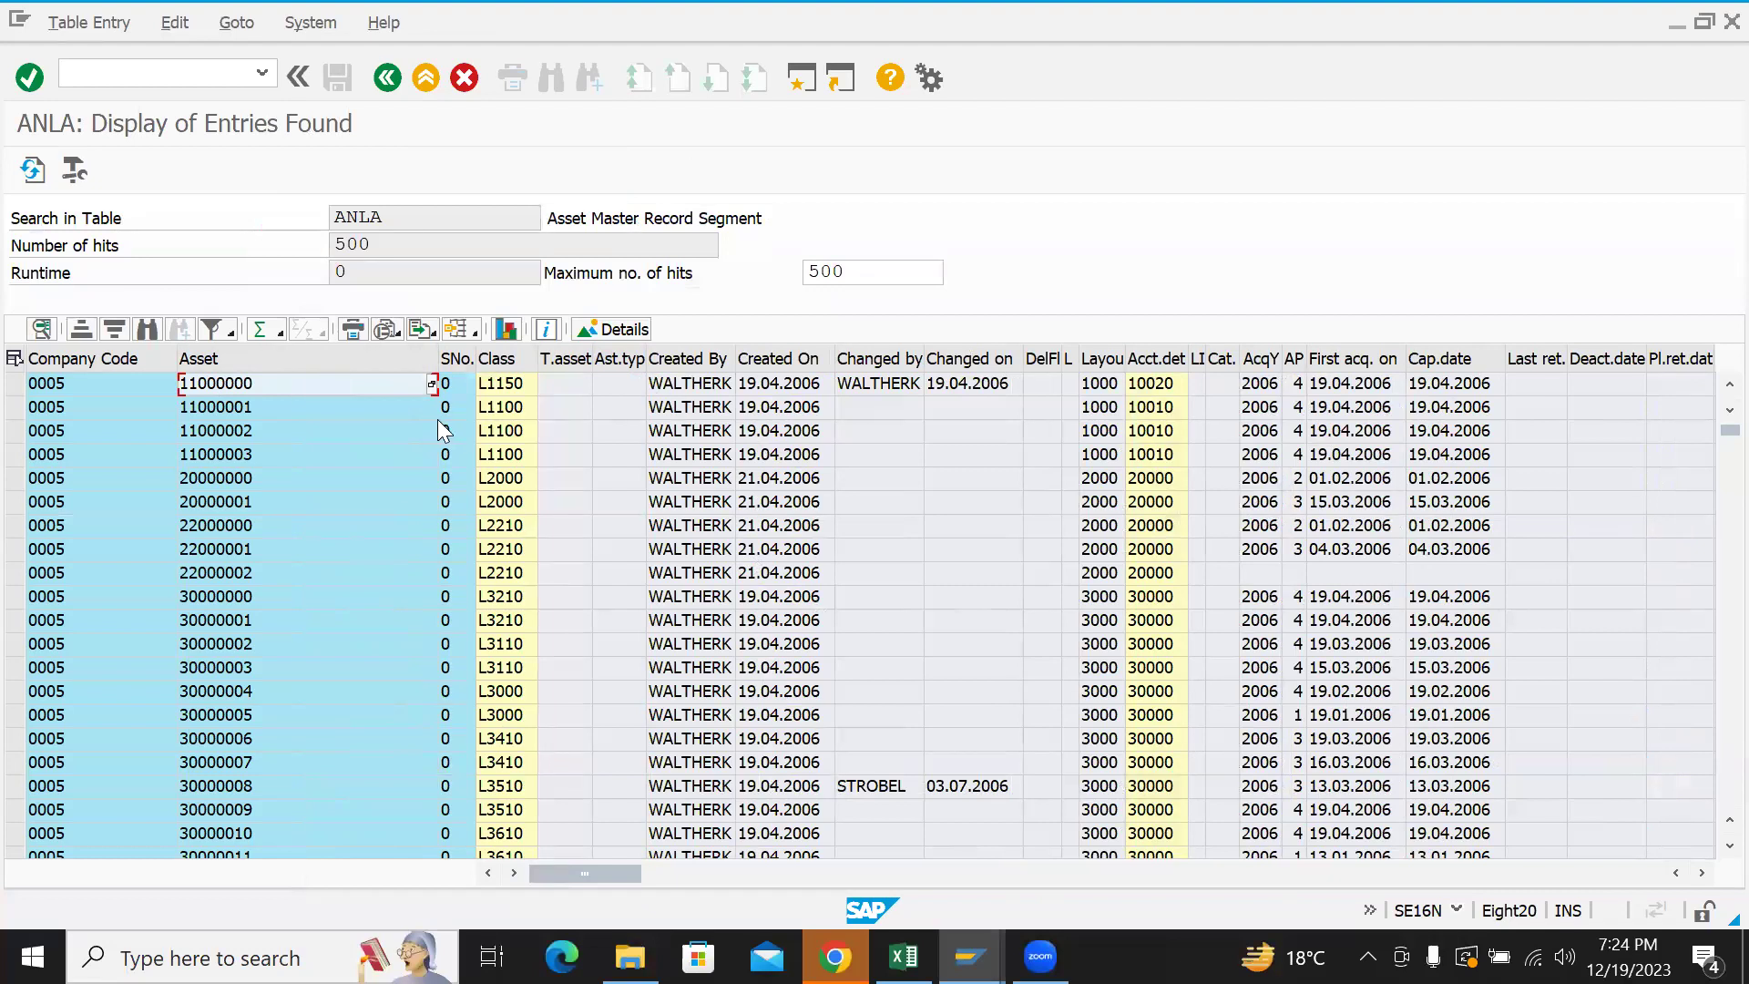
click(543, 361)
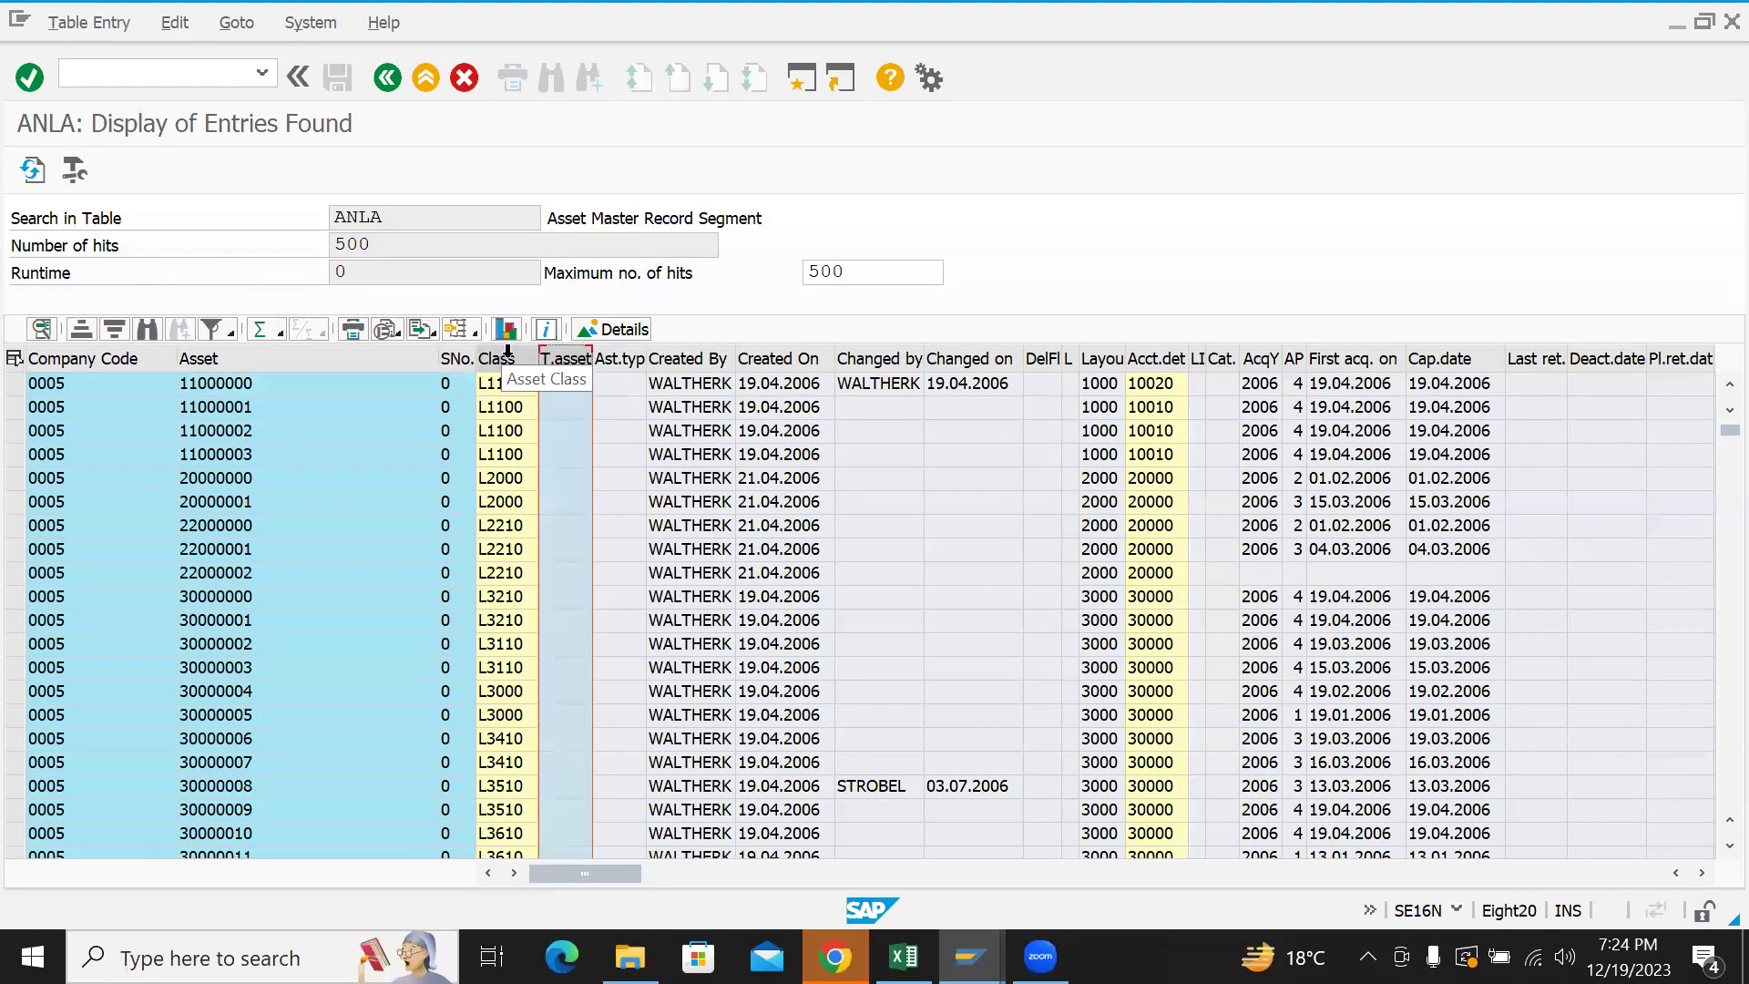
drag(539, 358, 612, 358)
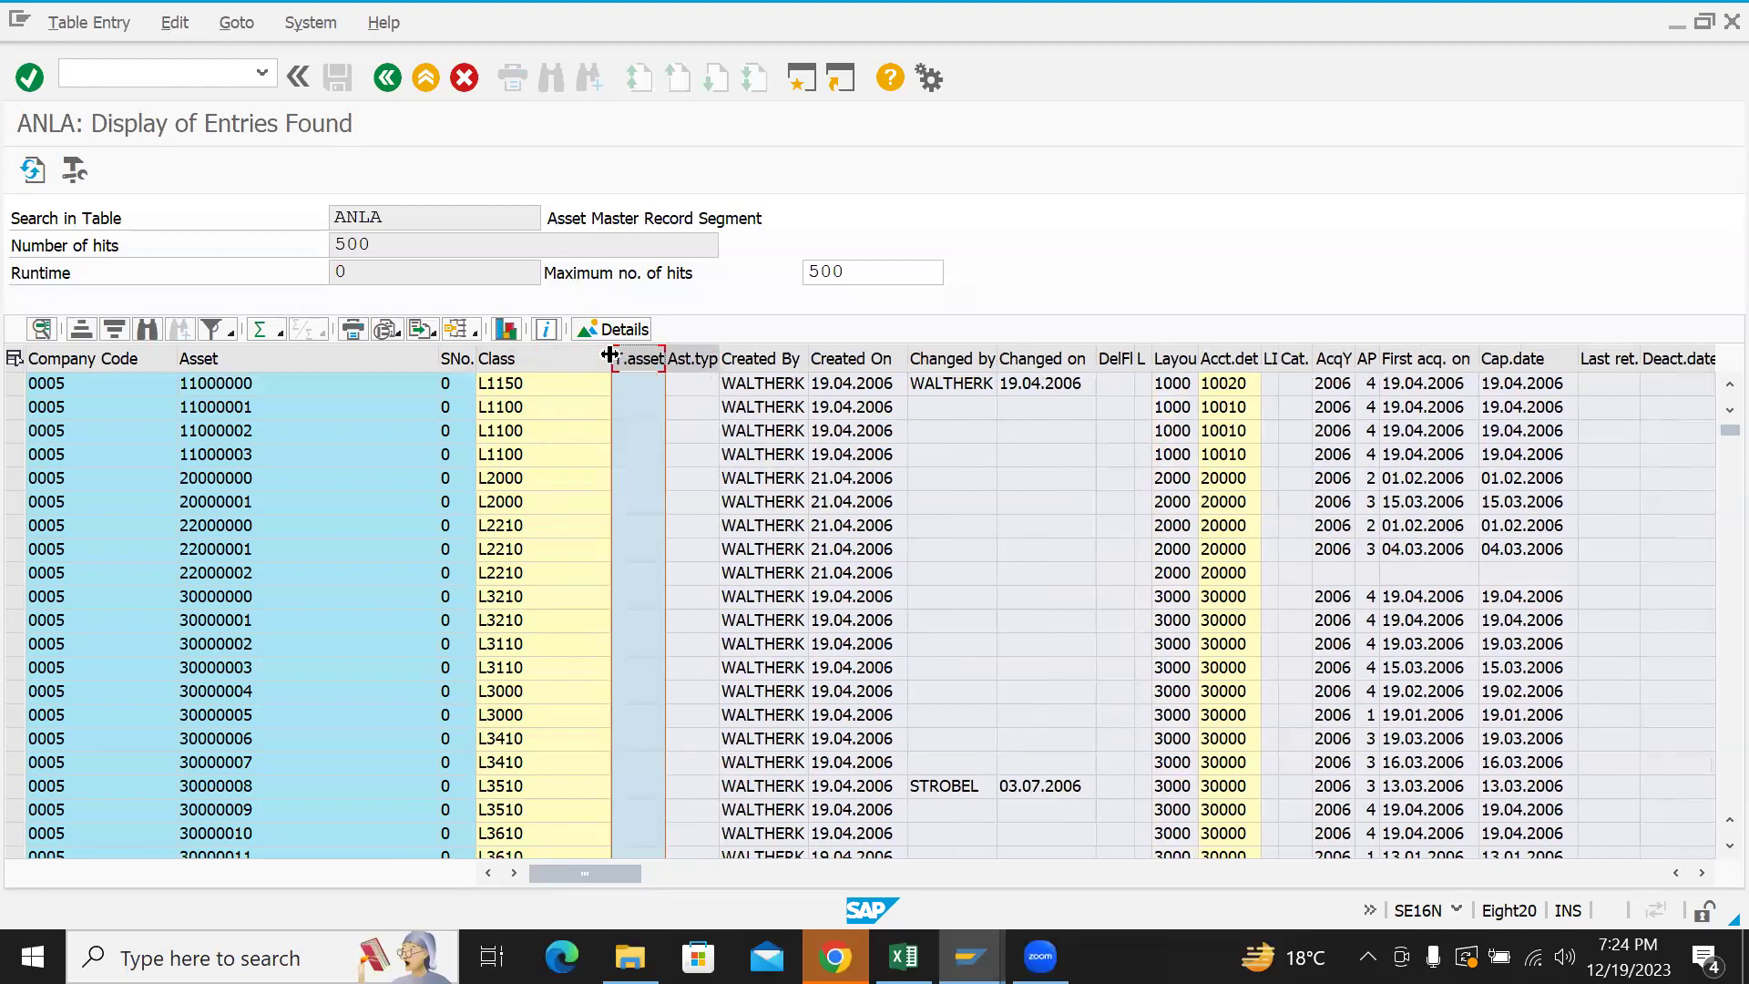
- Check the Created By and Created On columns of the ANLA entries, and examine the Asset description column
click(765, 387)
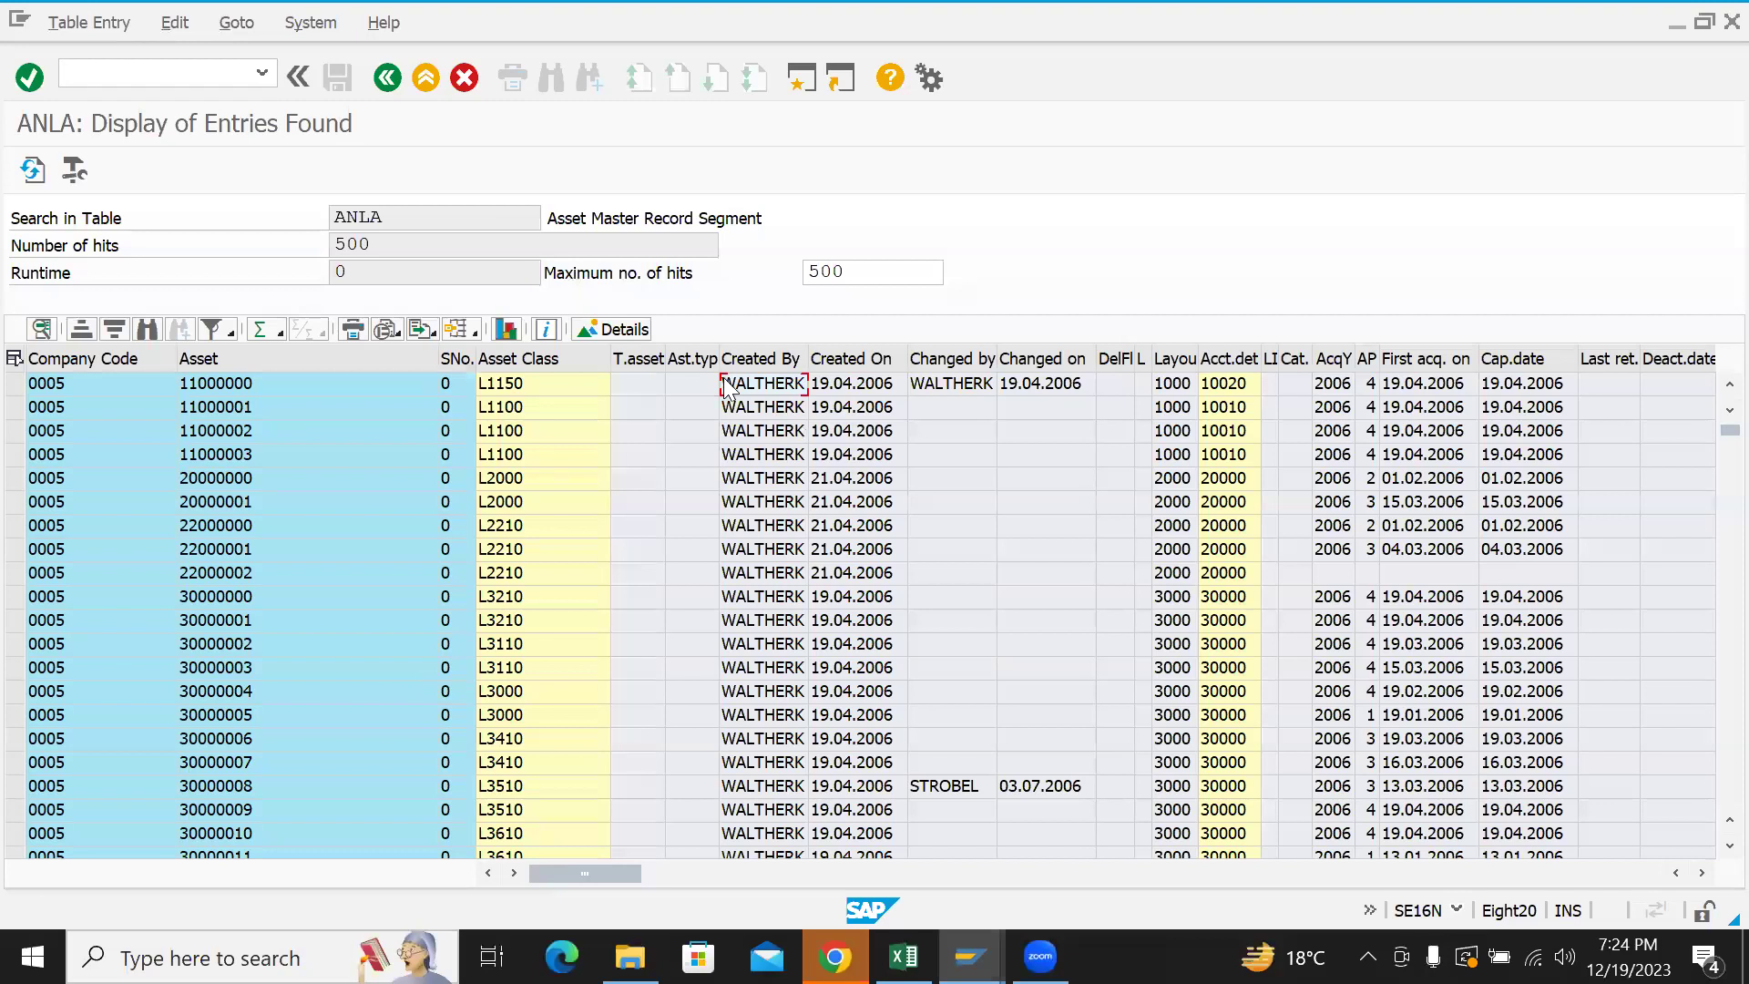
click(861, 390)
click(1620, 876)
click(1619, 876)
click(1619, 876)
click(1620, 877)
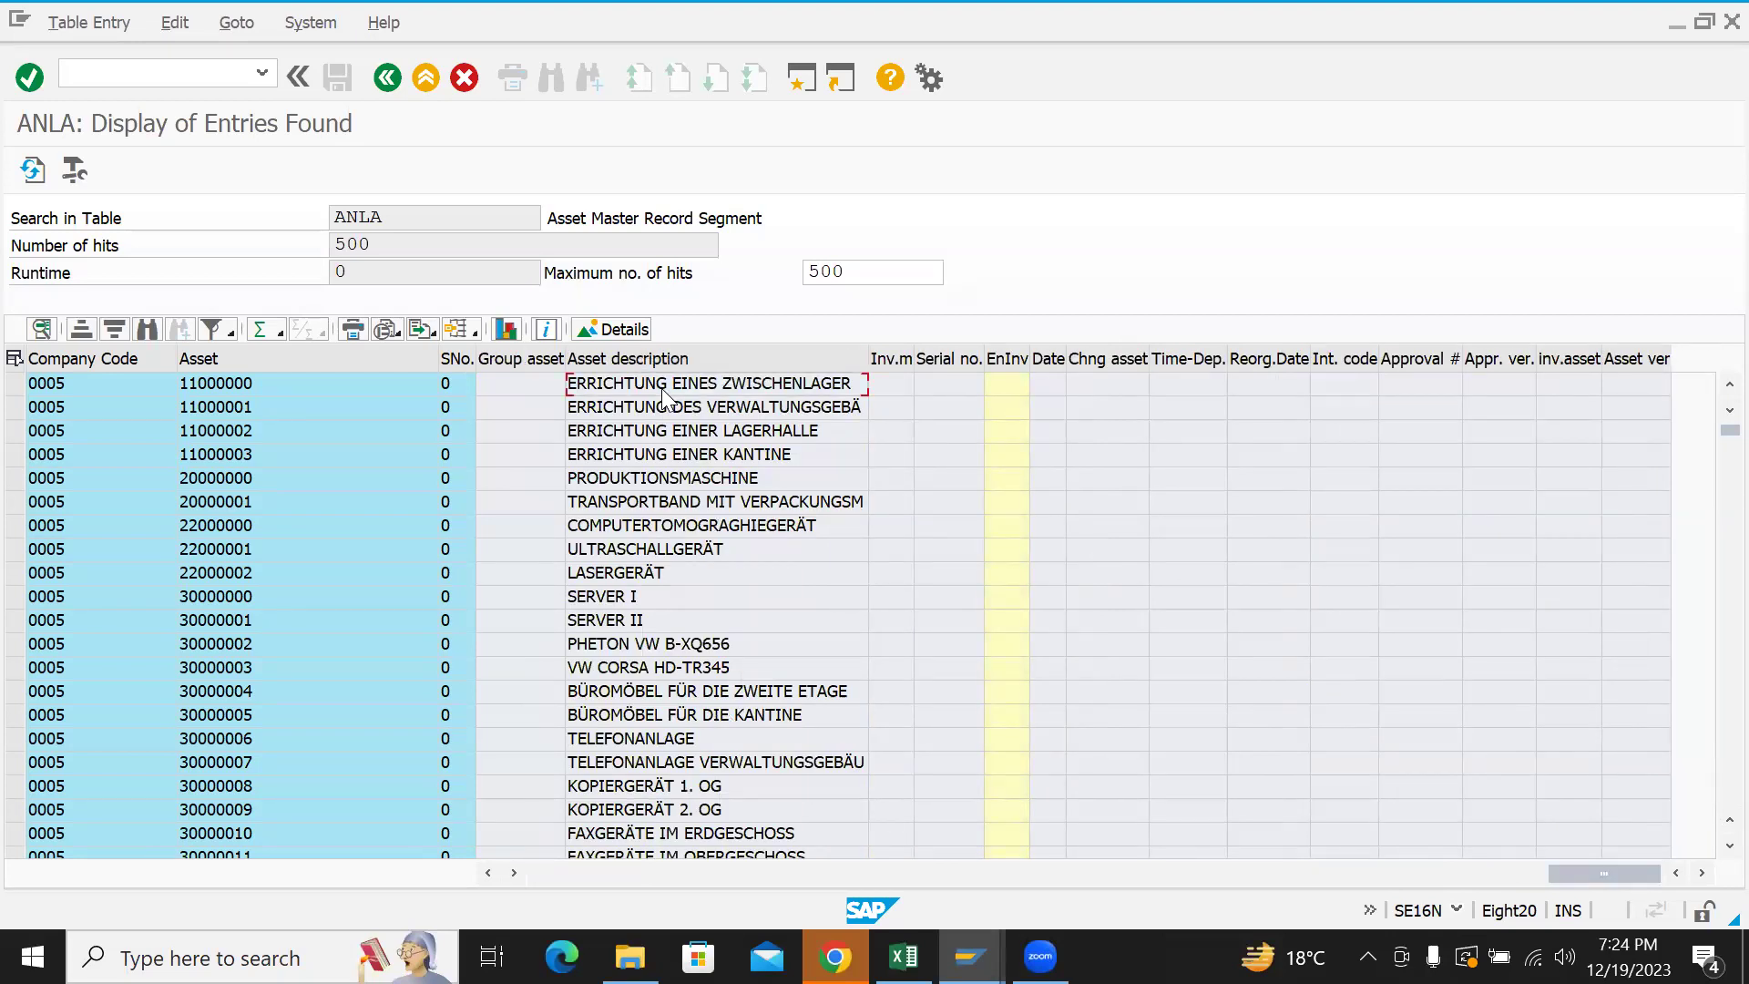
- Return to the table selection and display the entries of the vendor index table BSIK
click(396, 82)
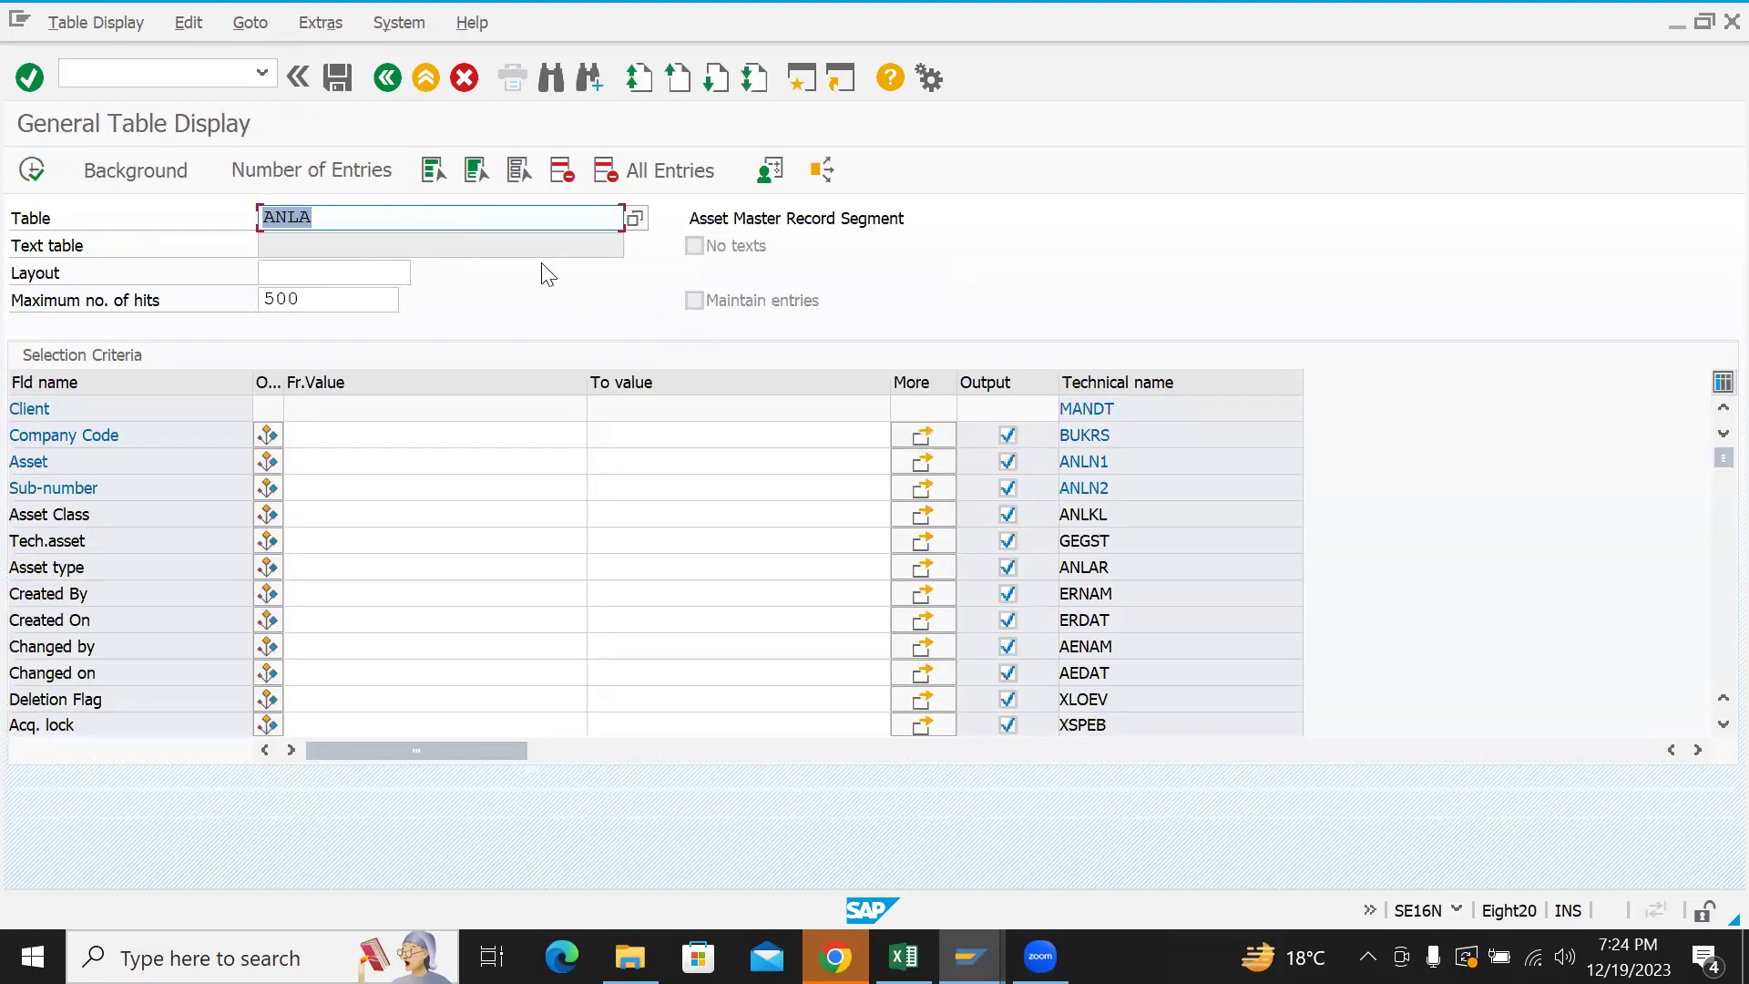
text(BSIK)
key(Return)
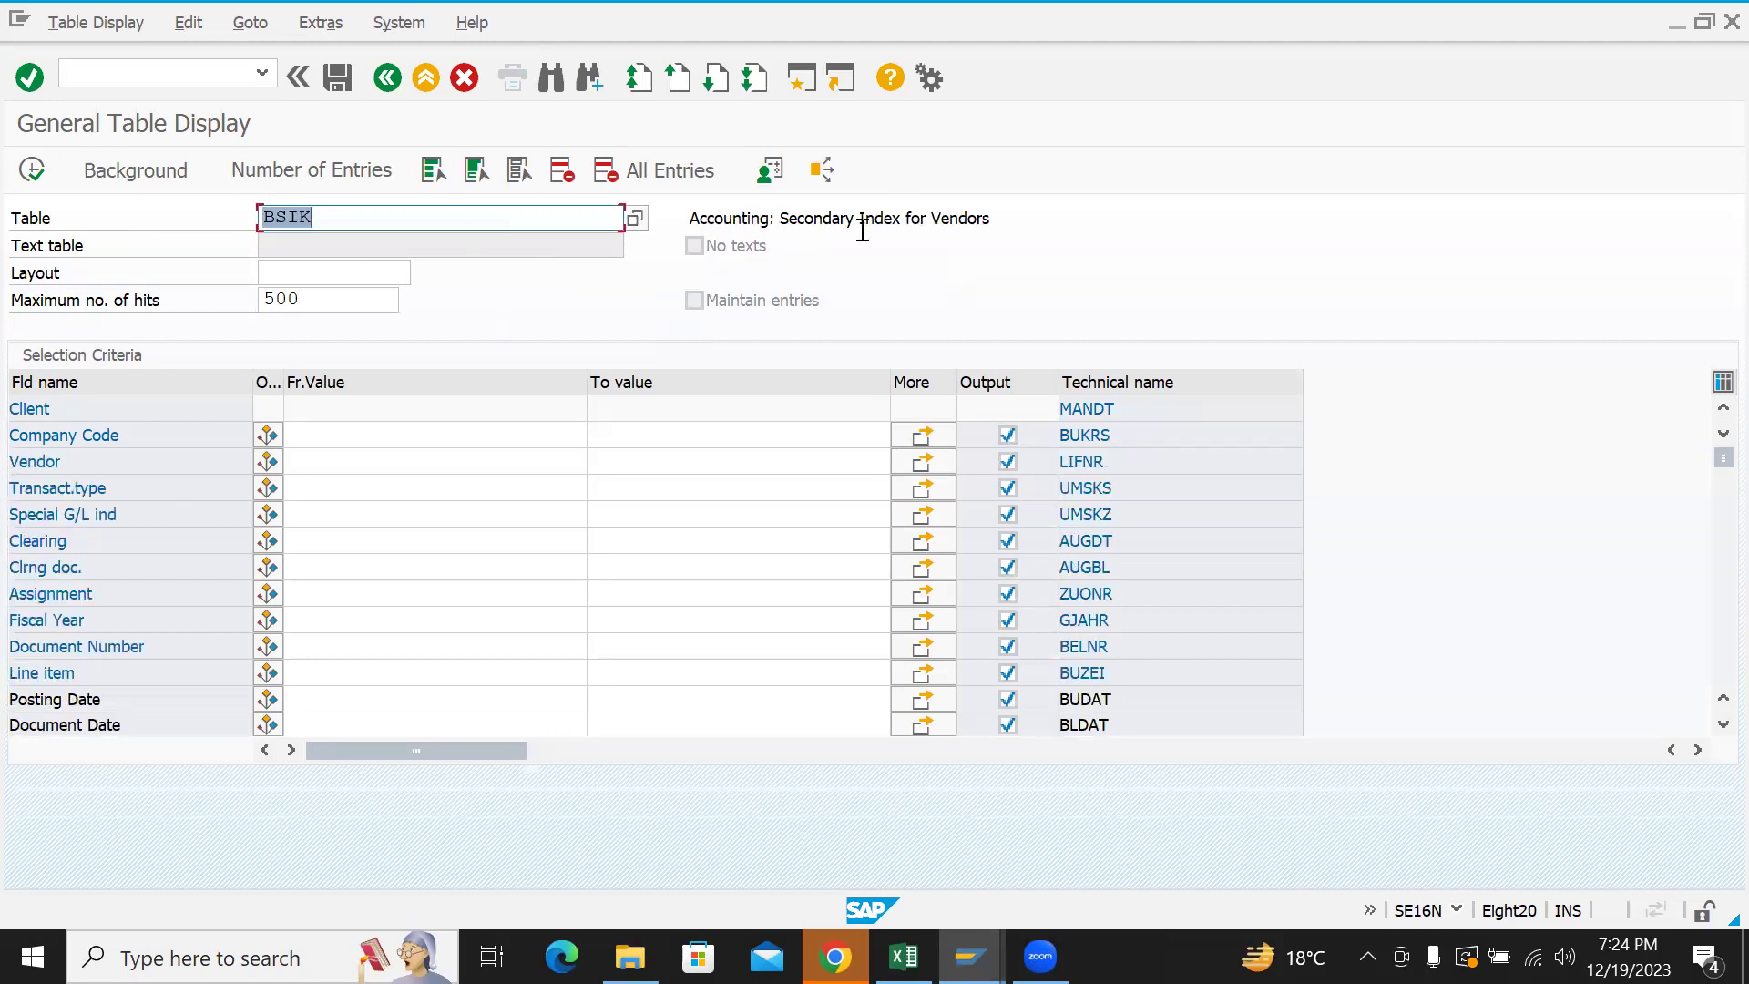
click(36, 172)
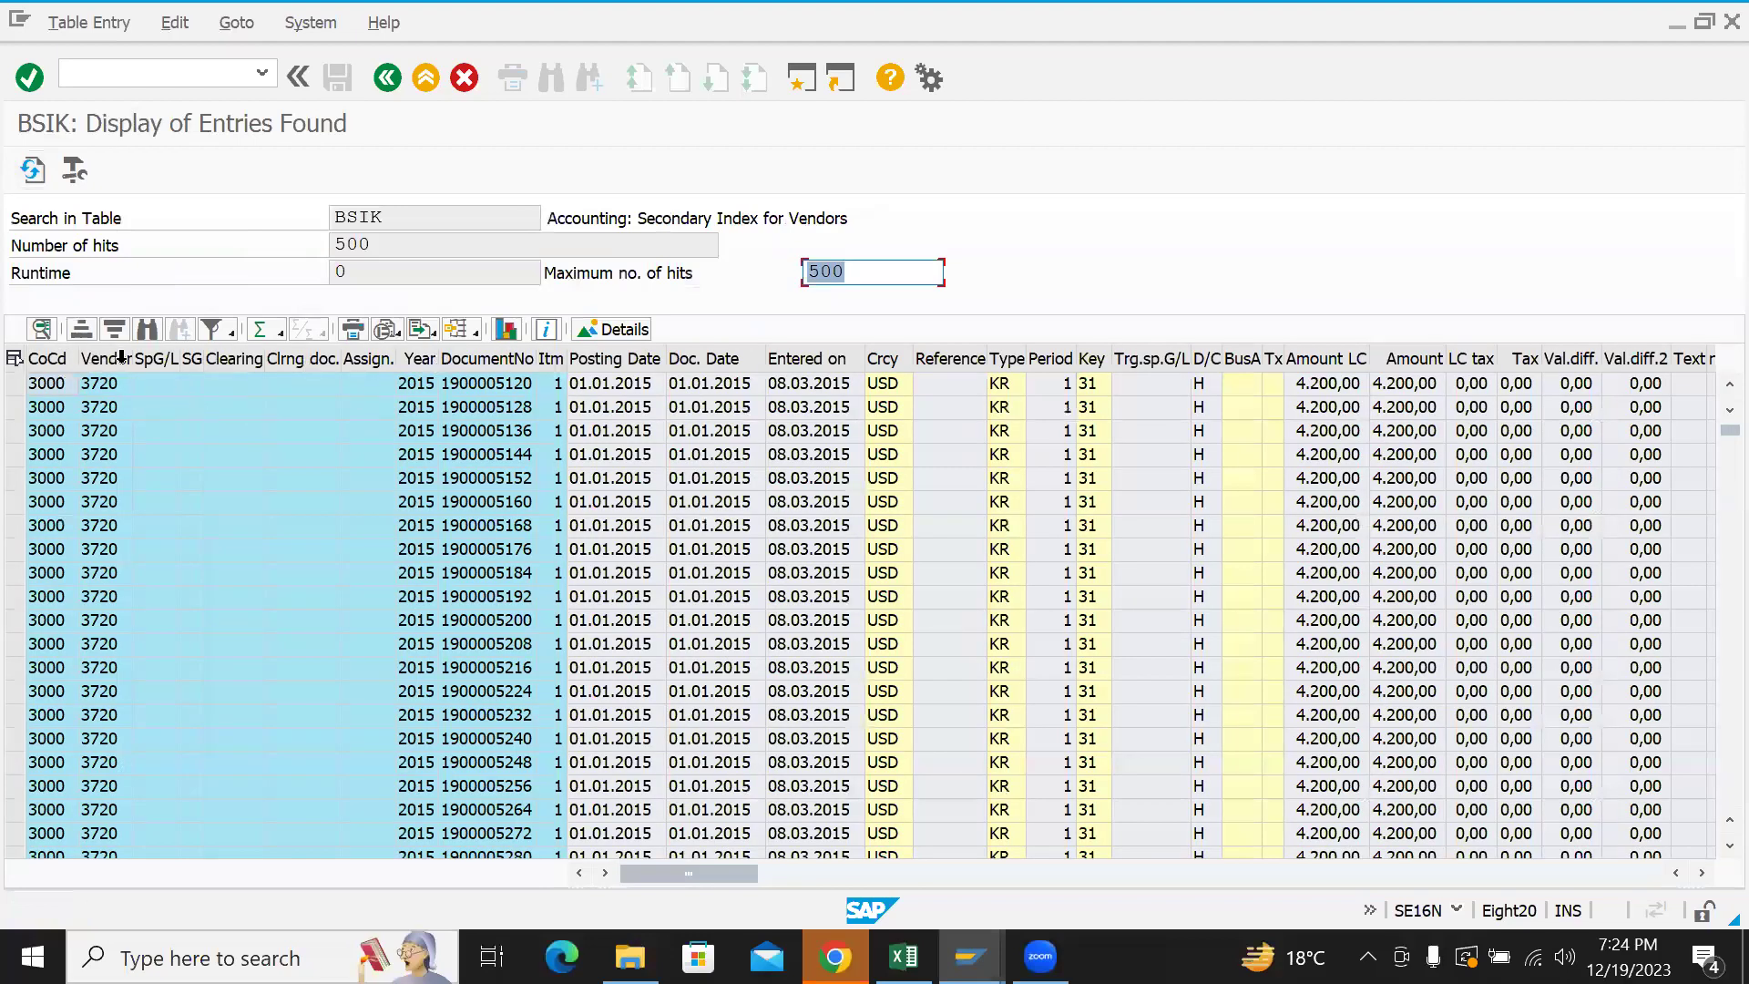
- Widen the Vendor column and check the first BSIK entry's vendor and document number
drag(140, 357, 164, 394)
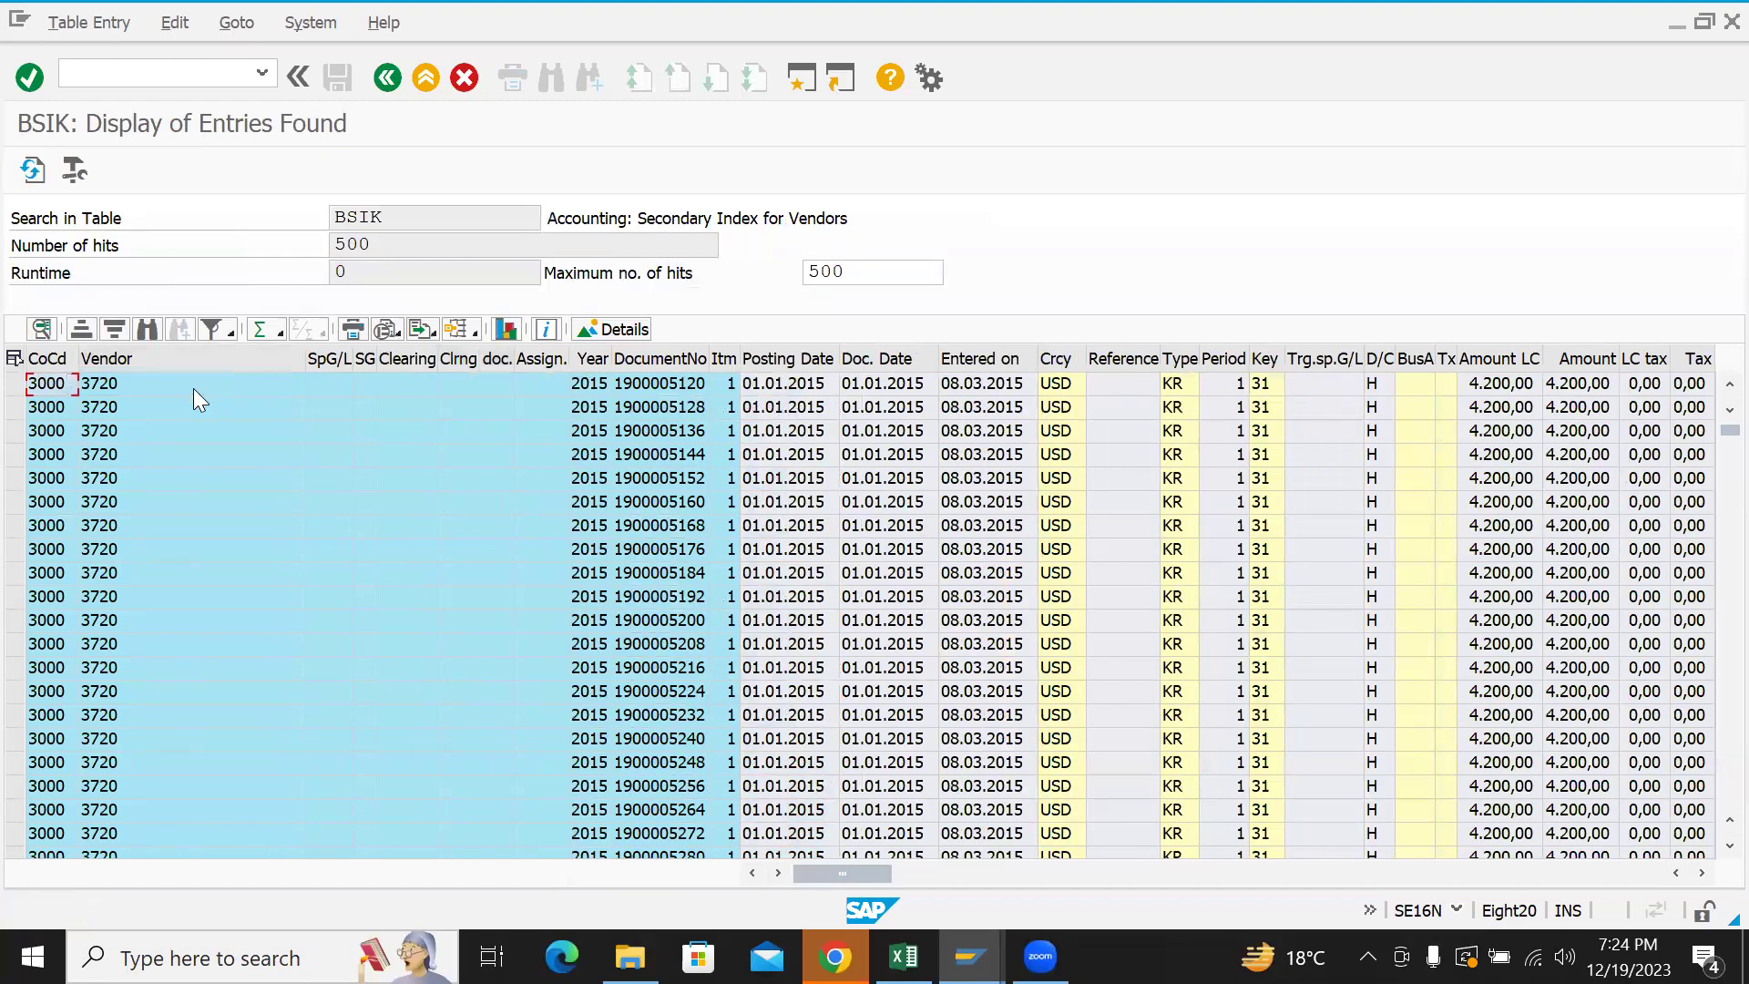
click(194, 388)
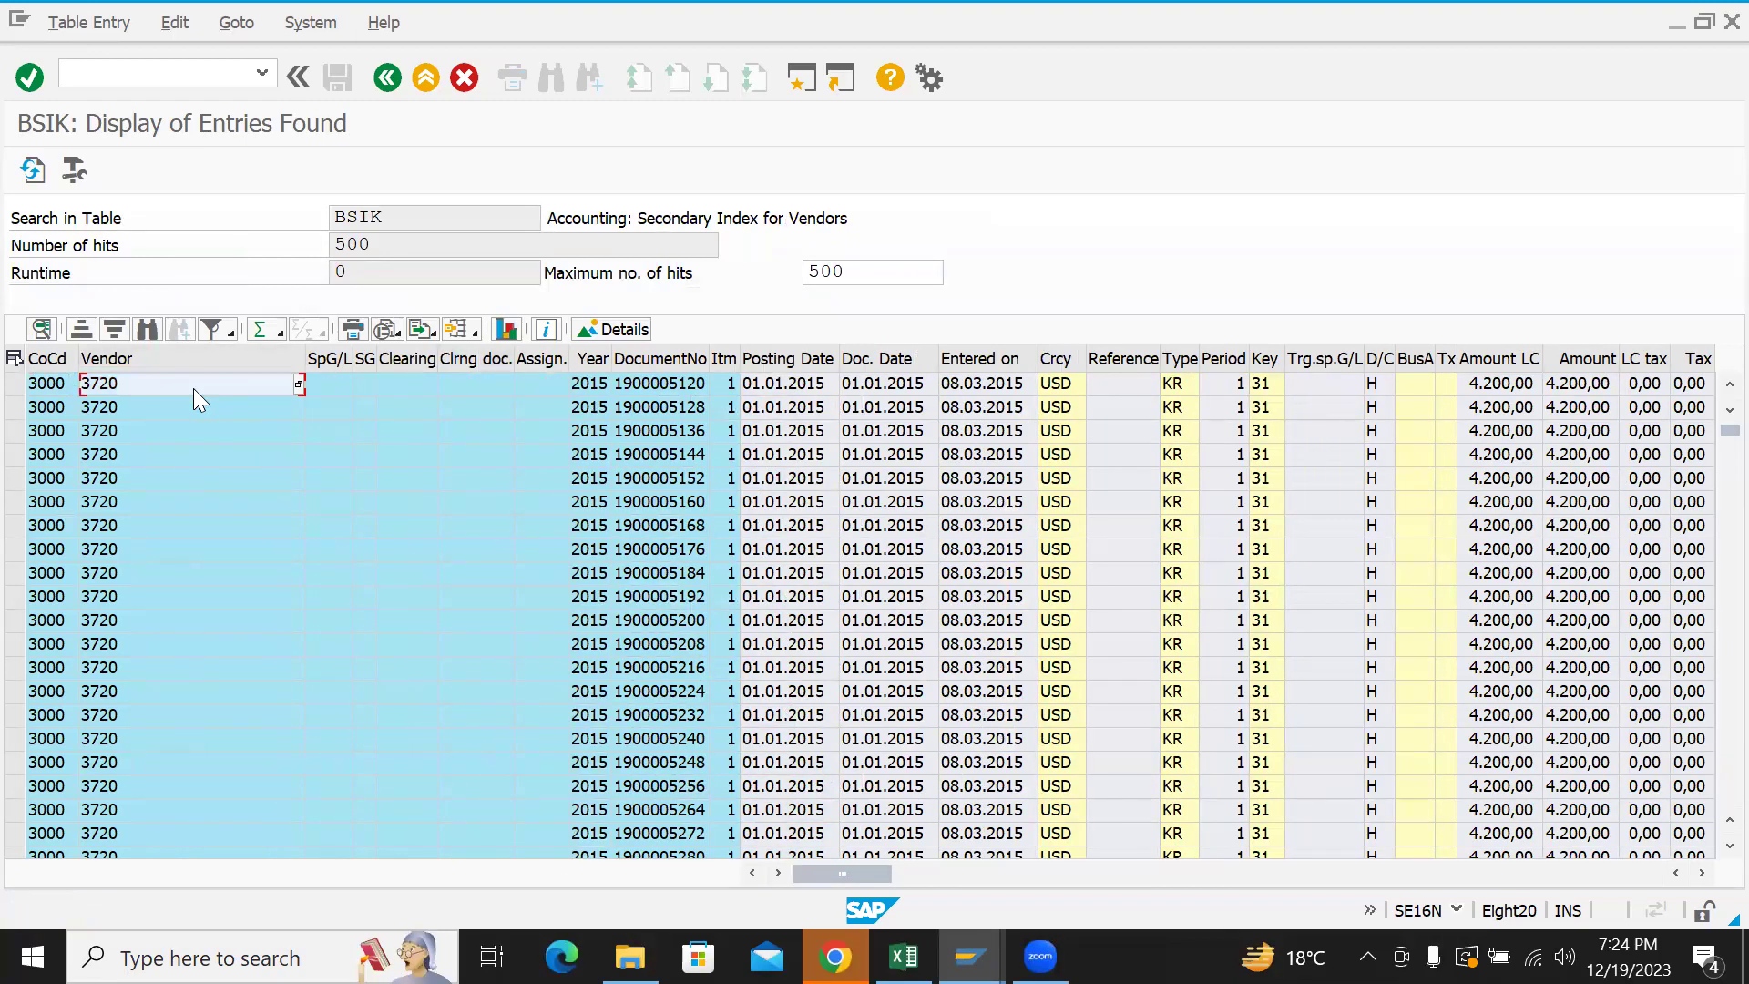
click(678, 383)
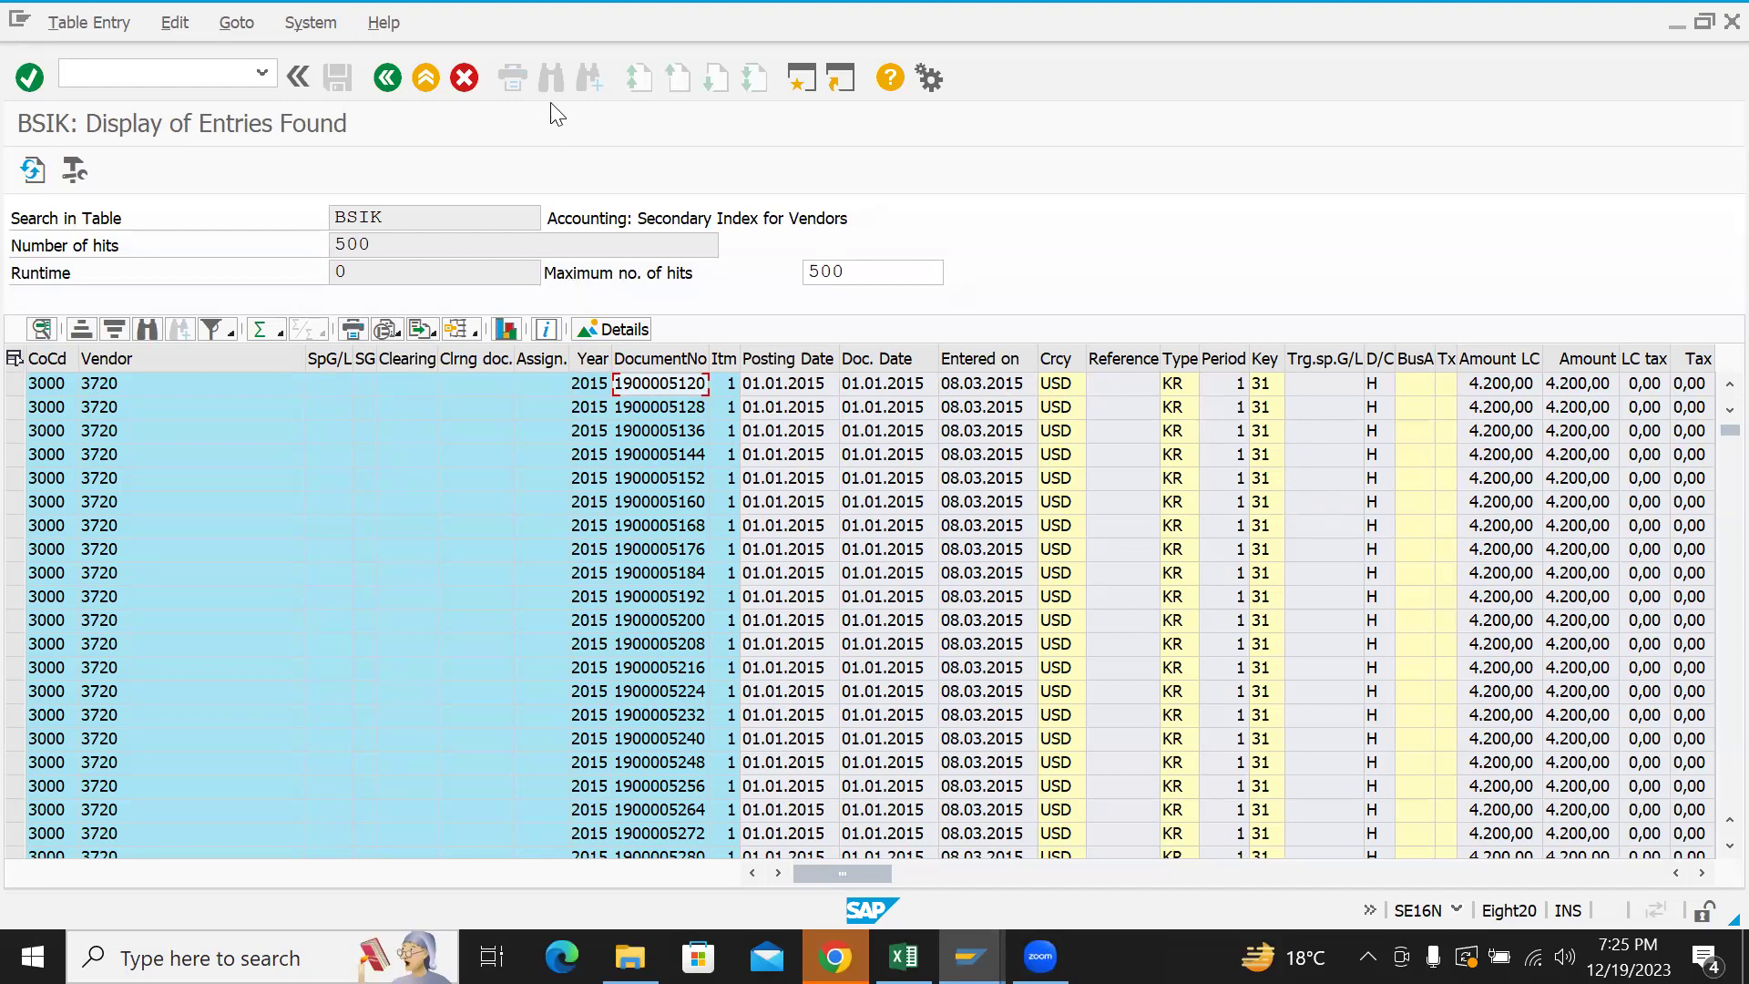
- Return to the table selection and display the entries of the accounting document segment table BSEG
click(384, 79)
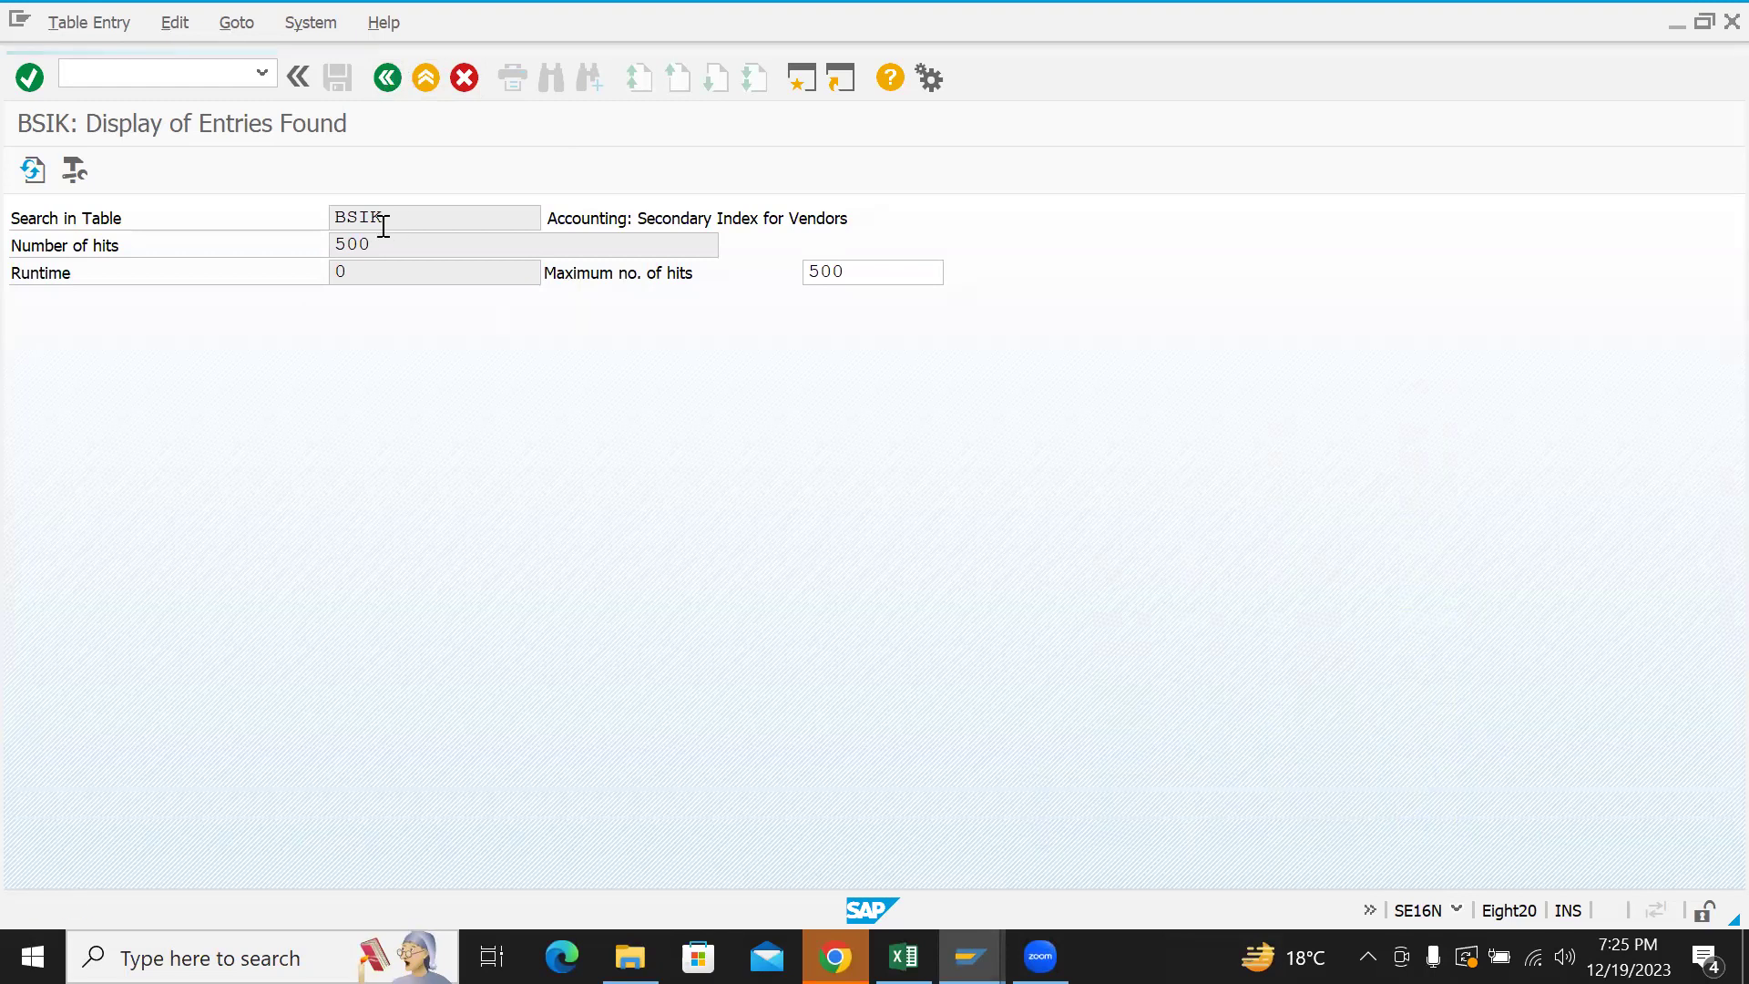
text(B)
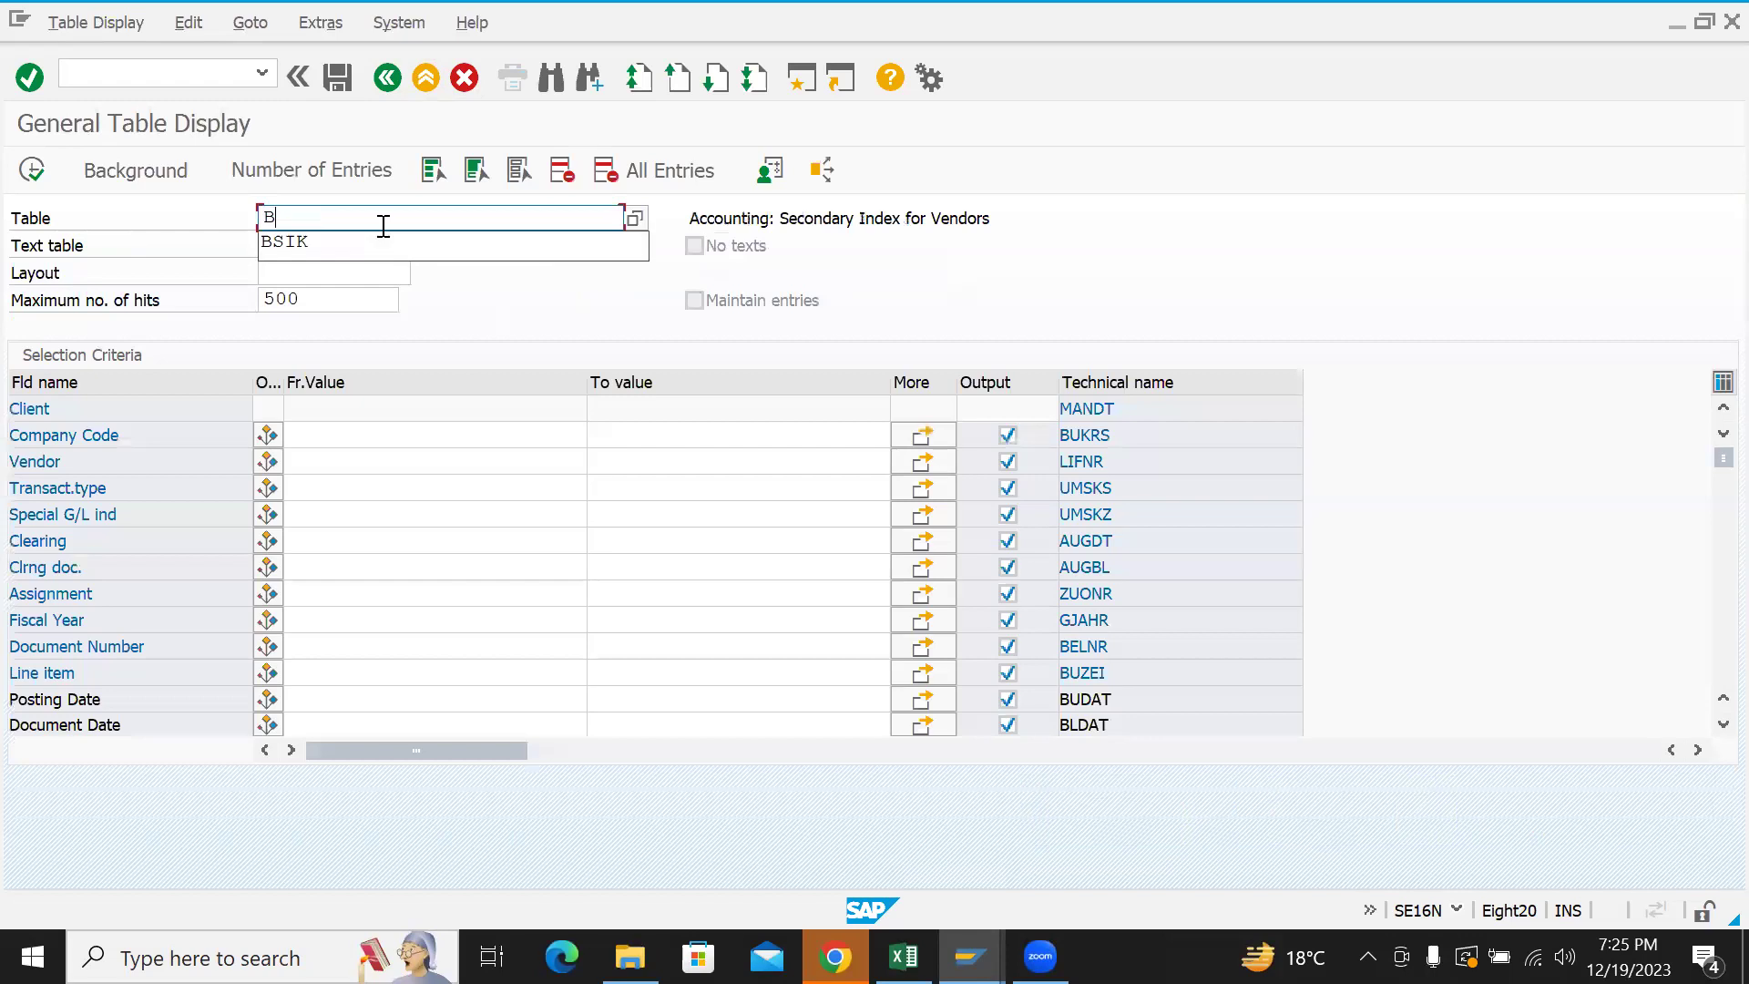
text(SEG)
key(Return)
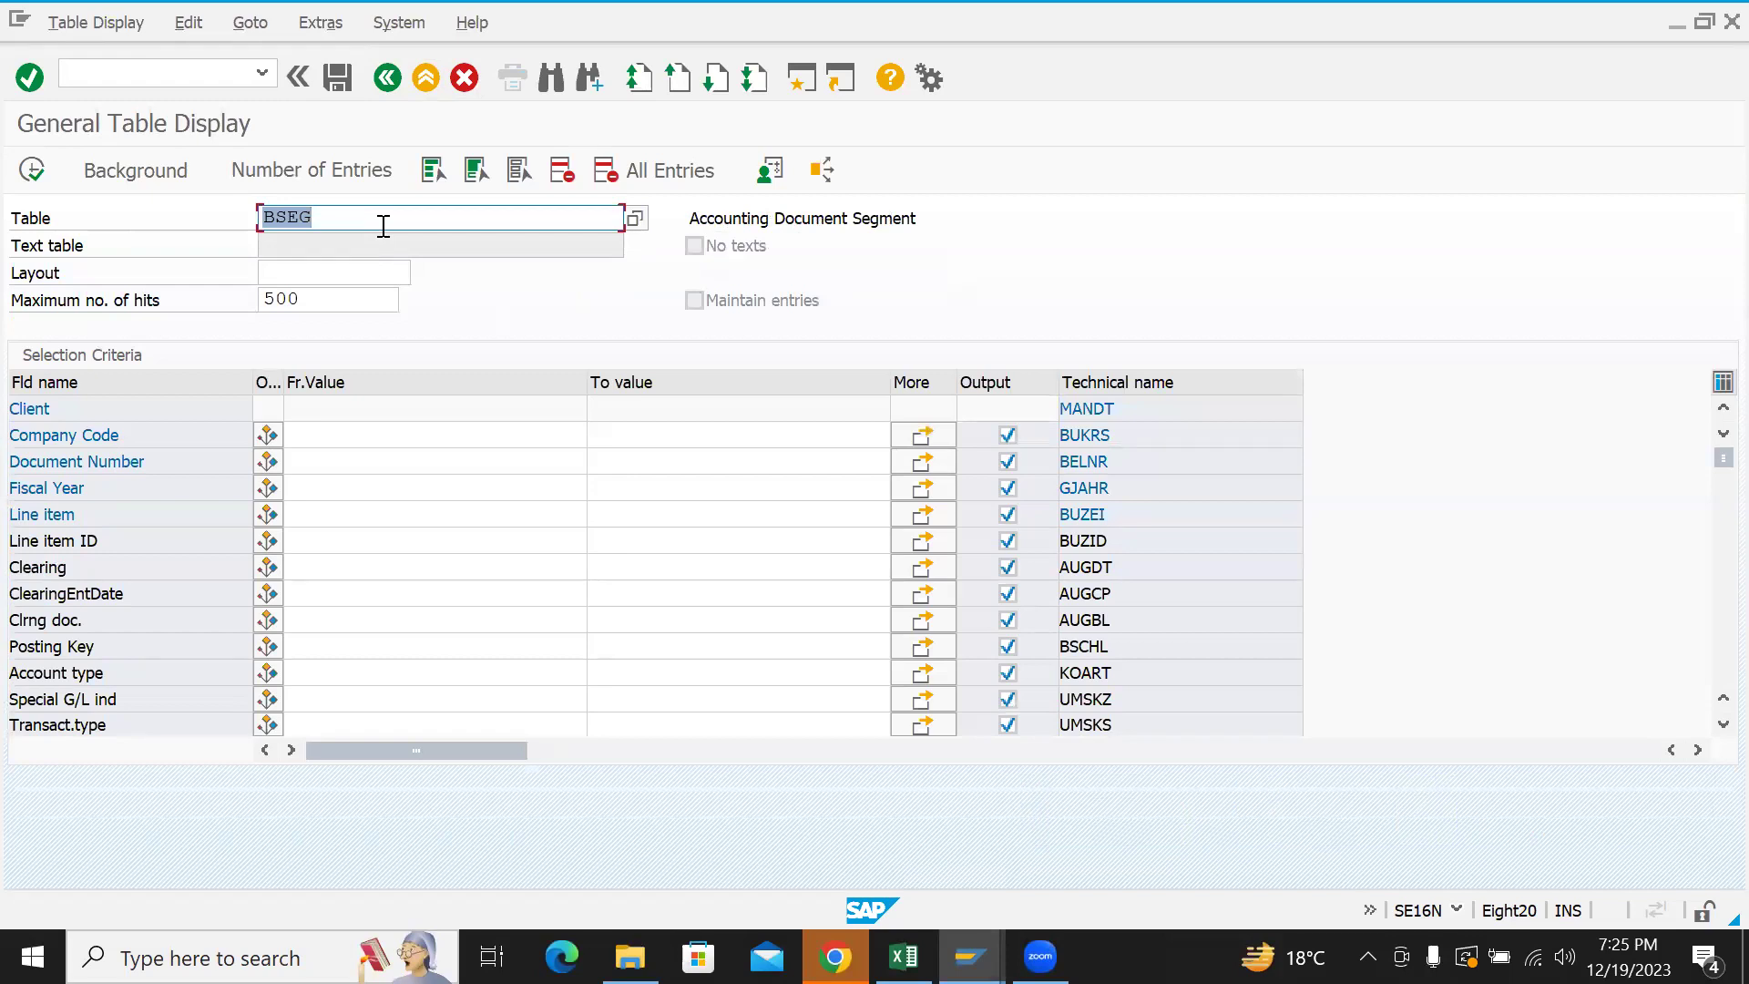
click(32, 171)
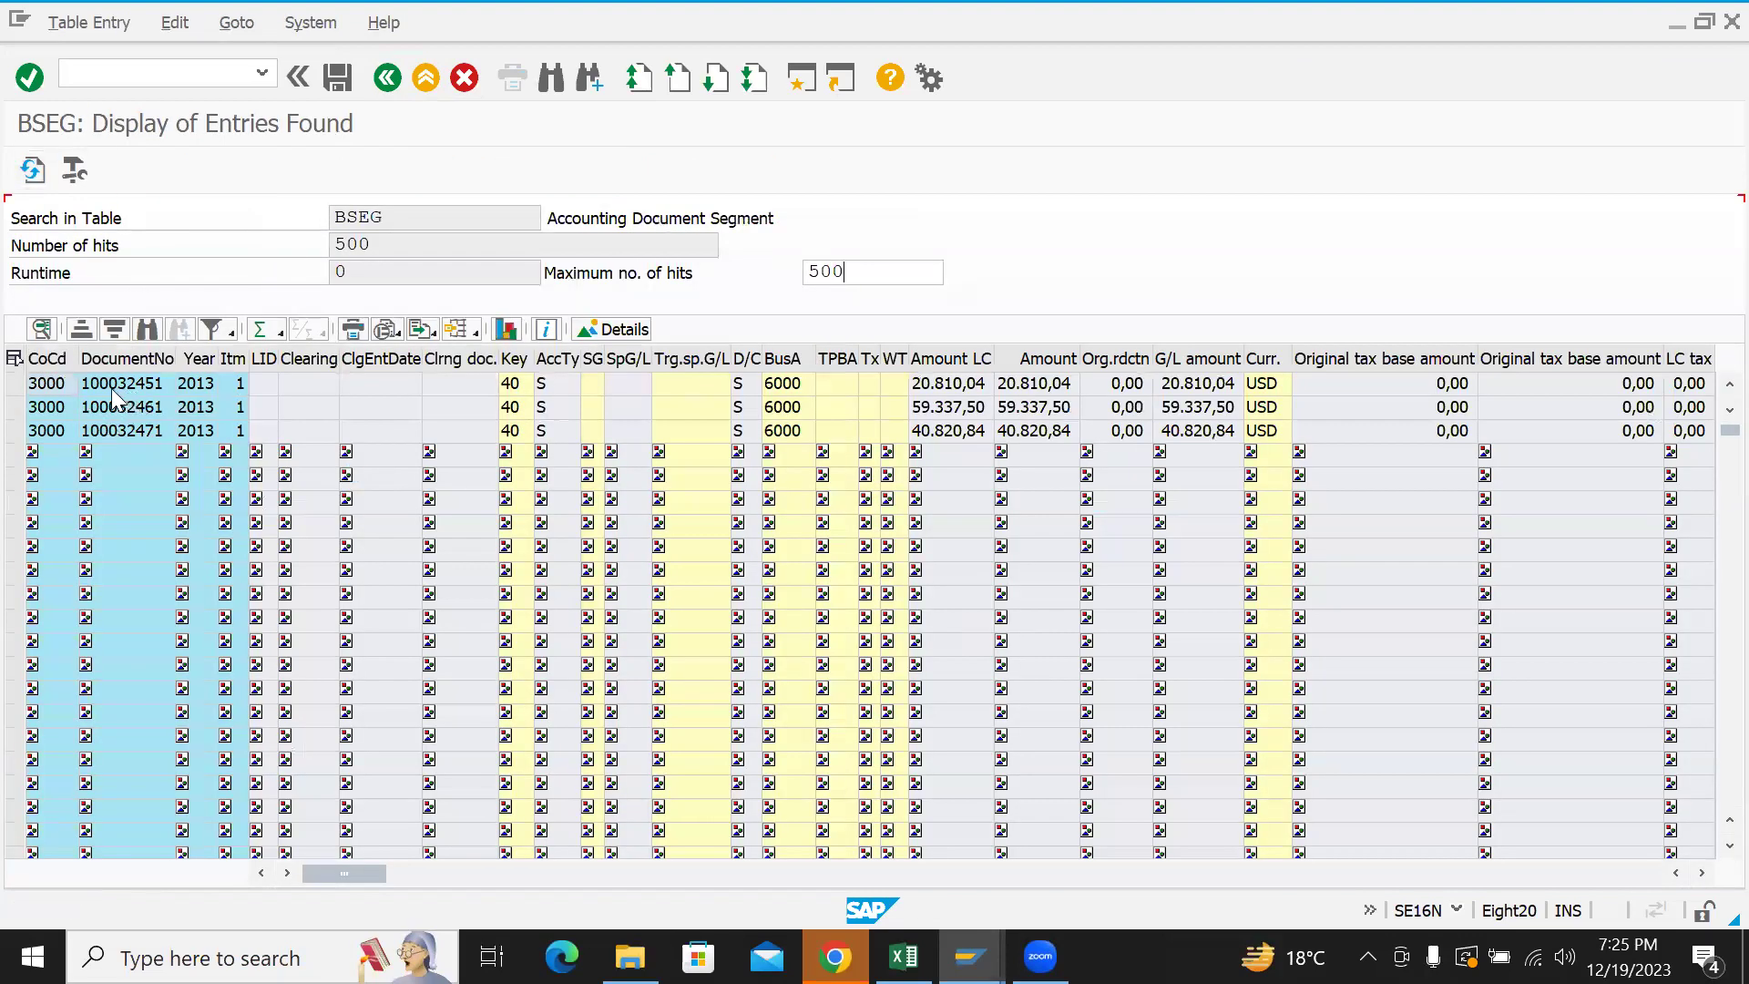
- Widen the Debit/Credit ind column of the BSEG entries and look up the indicator's possible values
click(146, 408)
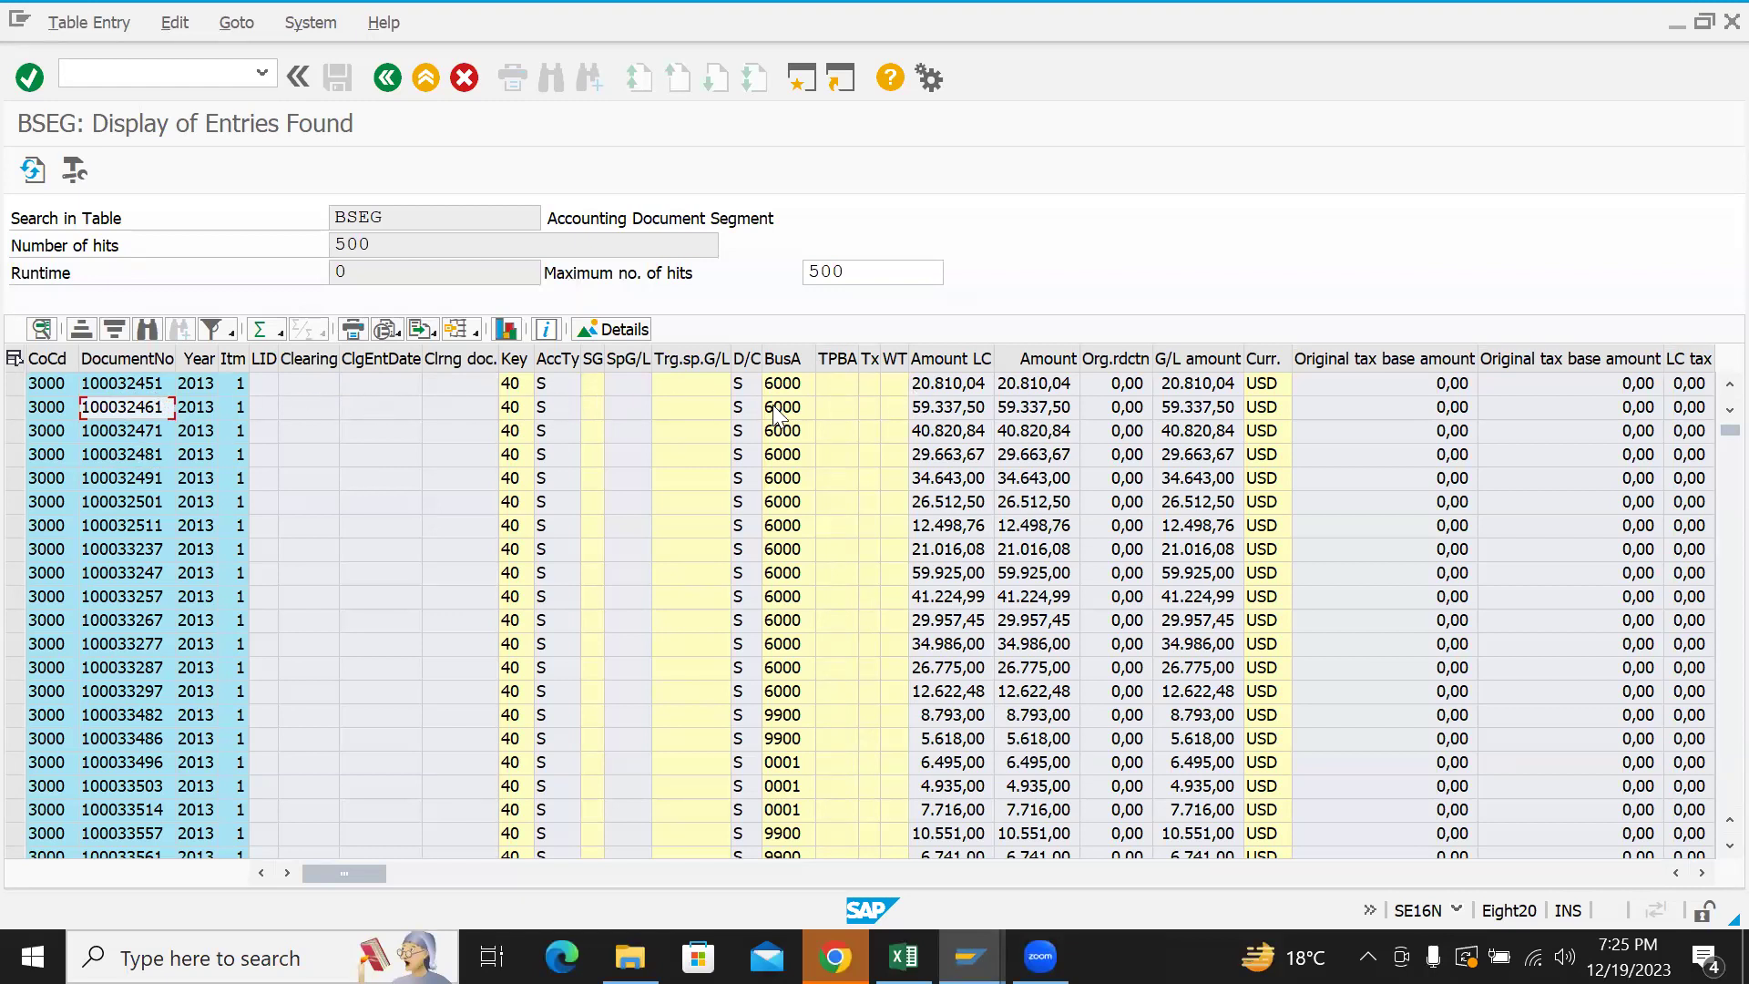
click(751, 384)
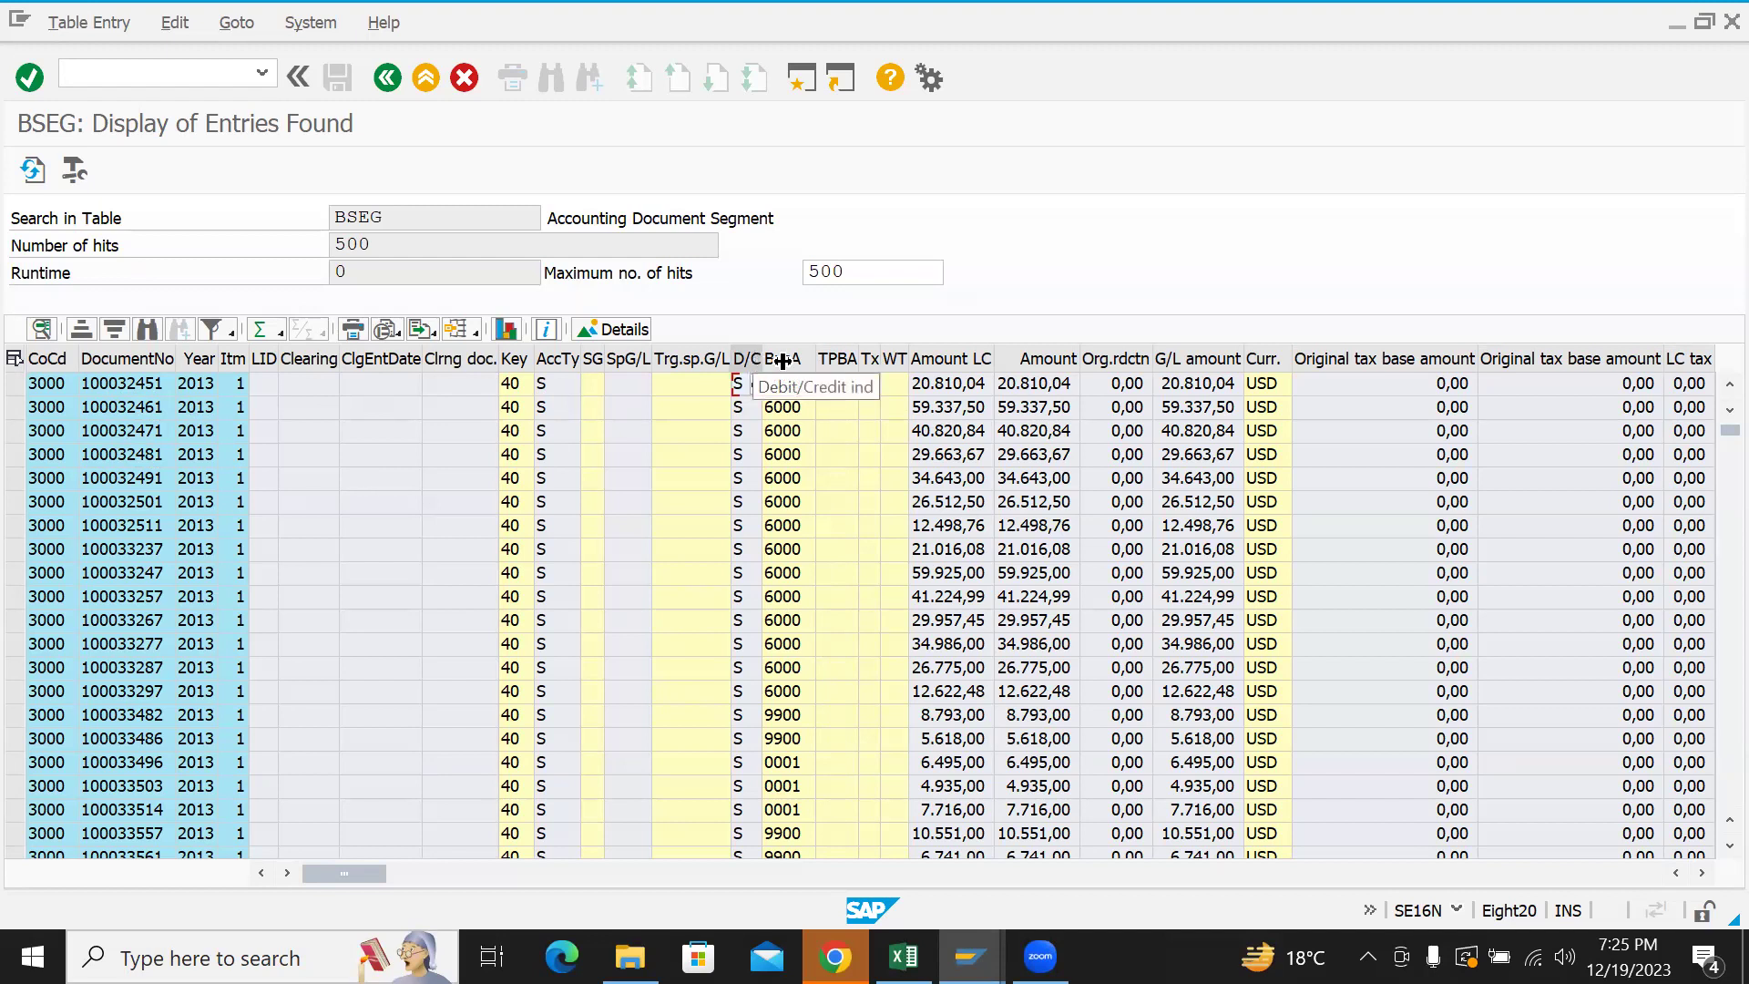
drag(757, 361, 874, 362)
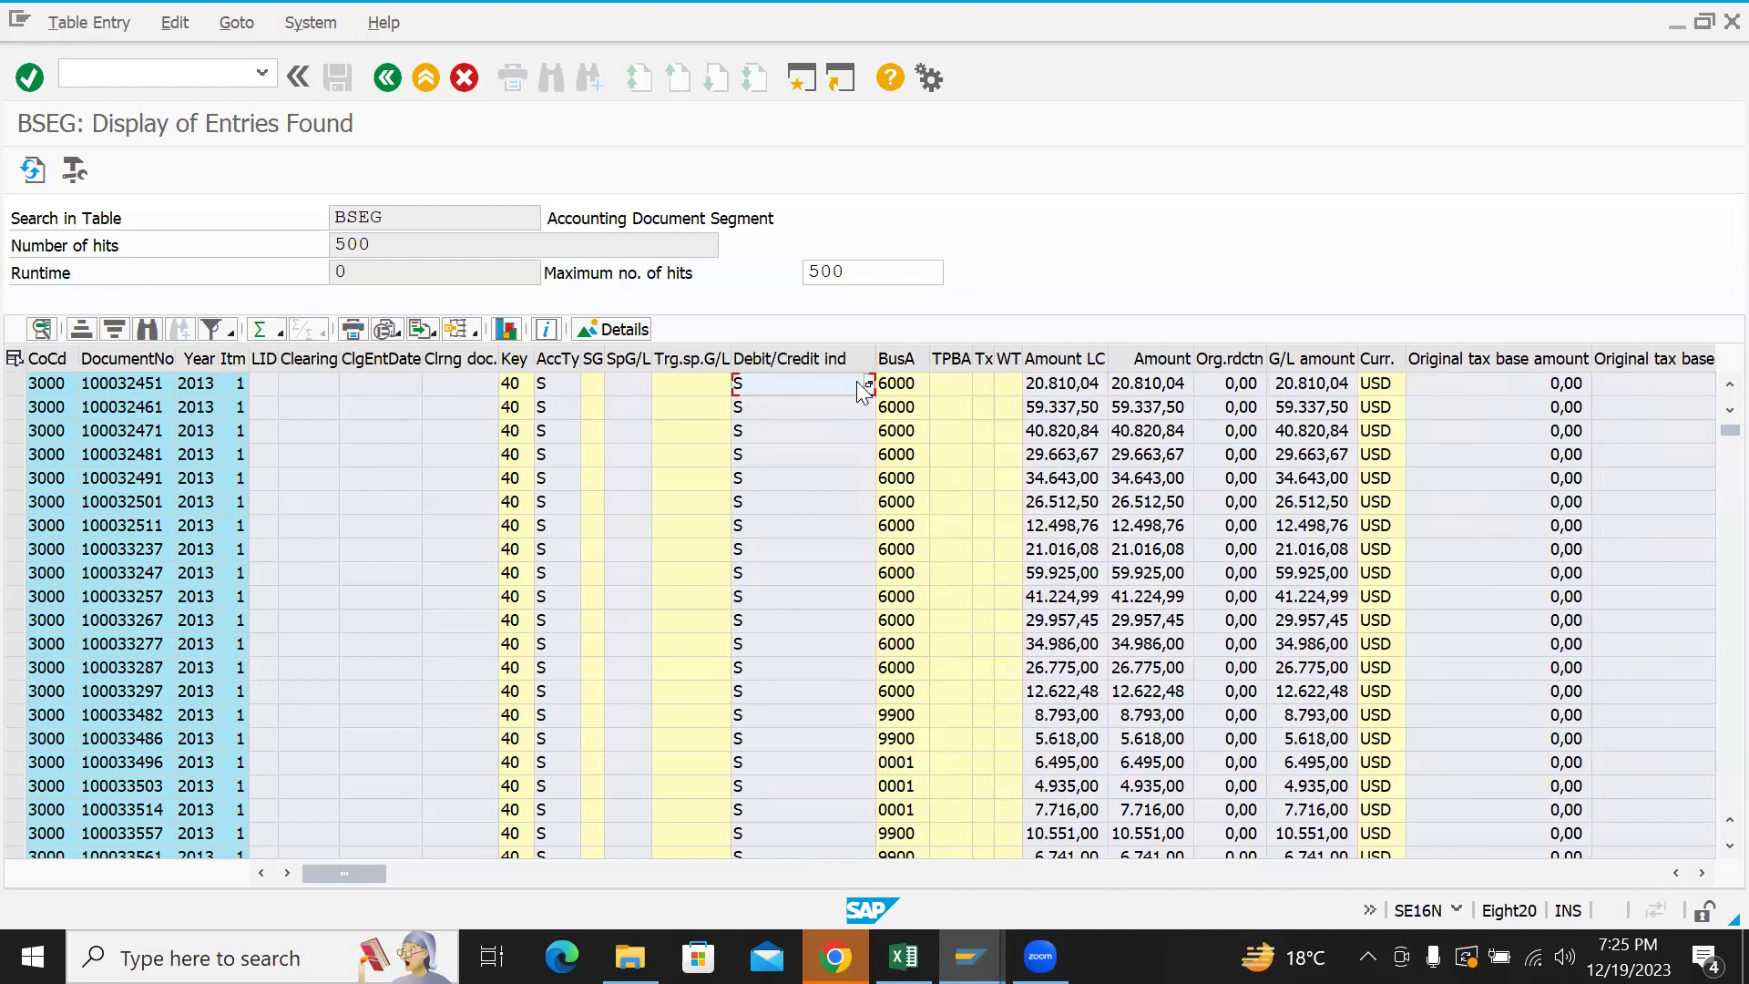
click(869, 385)
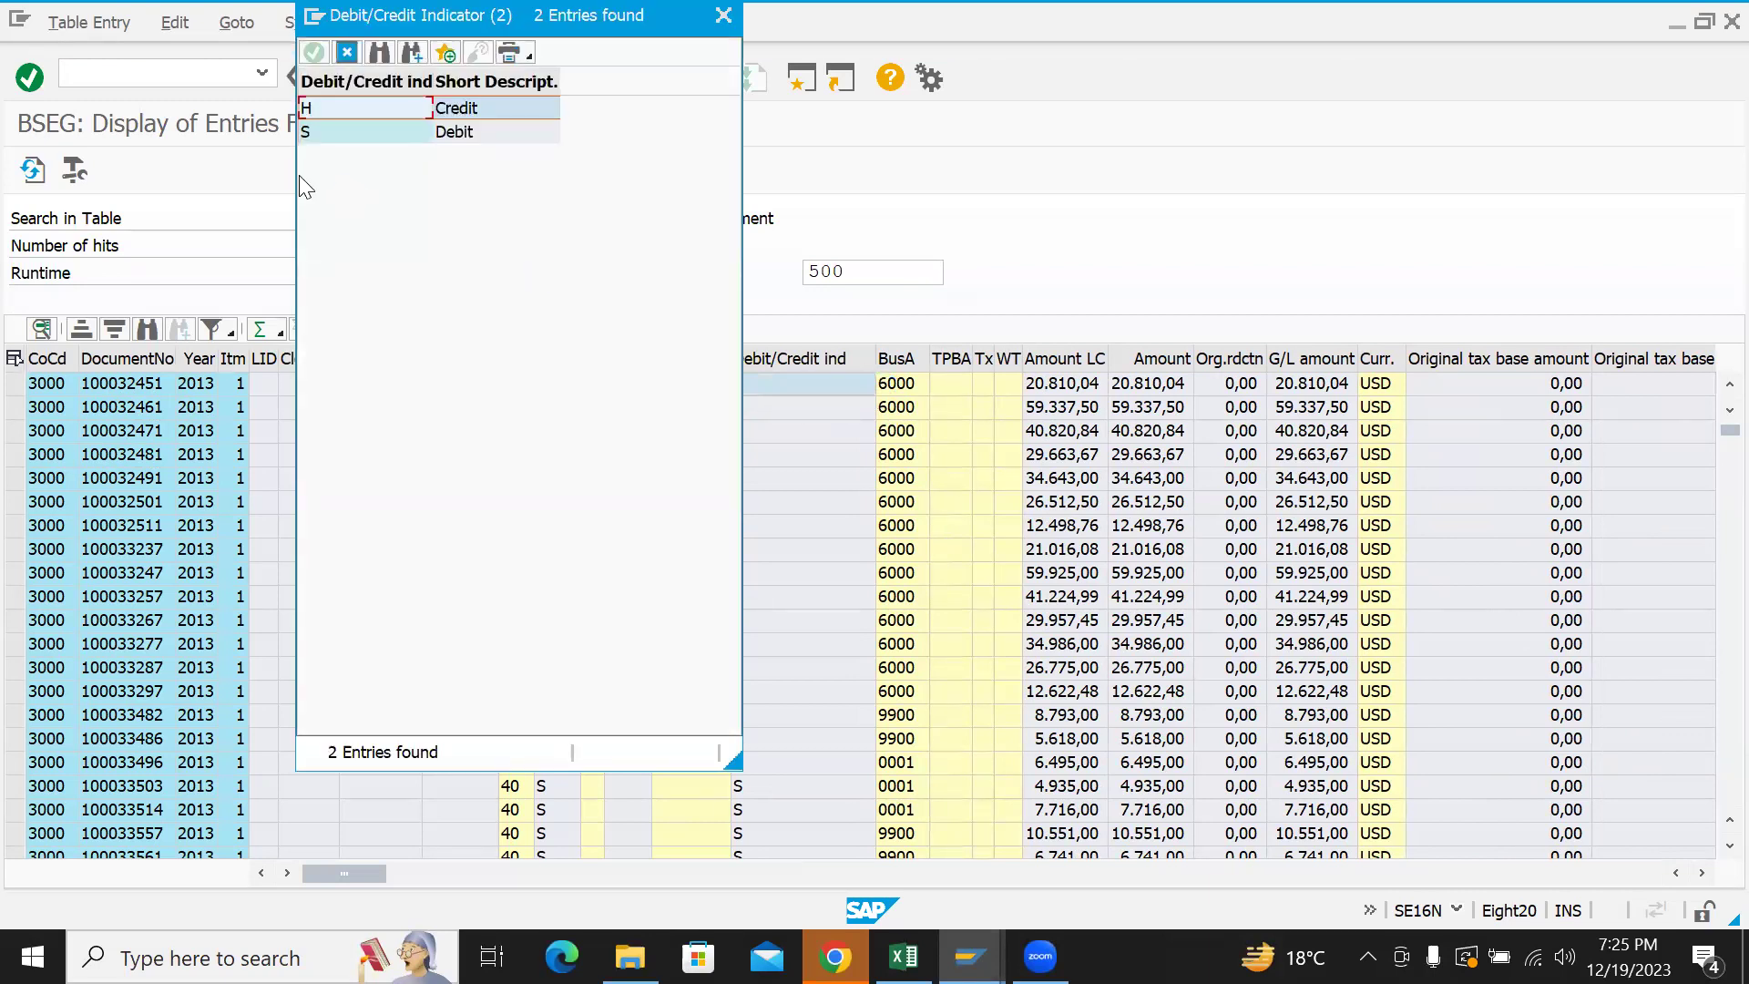
click(493, 131)
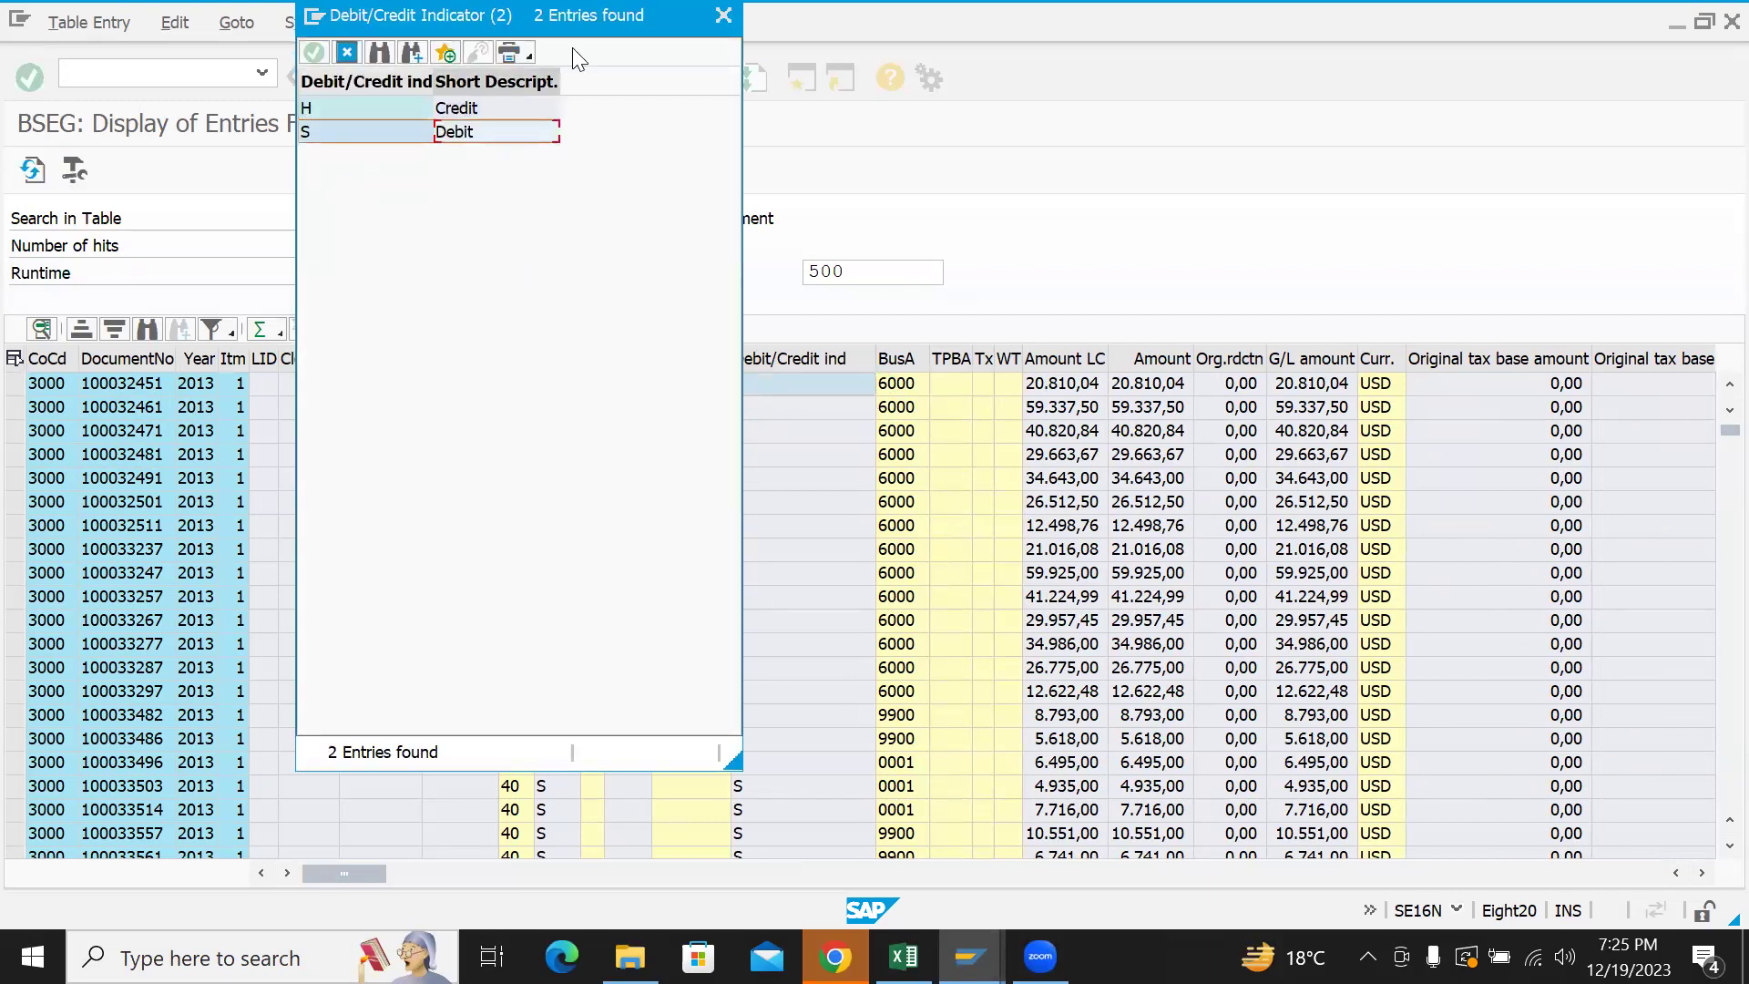
drag(588, 19, 596, 220)
click(732, 216)
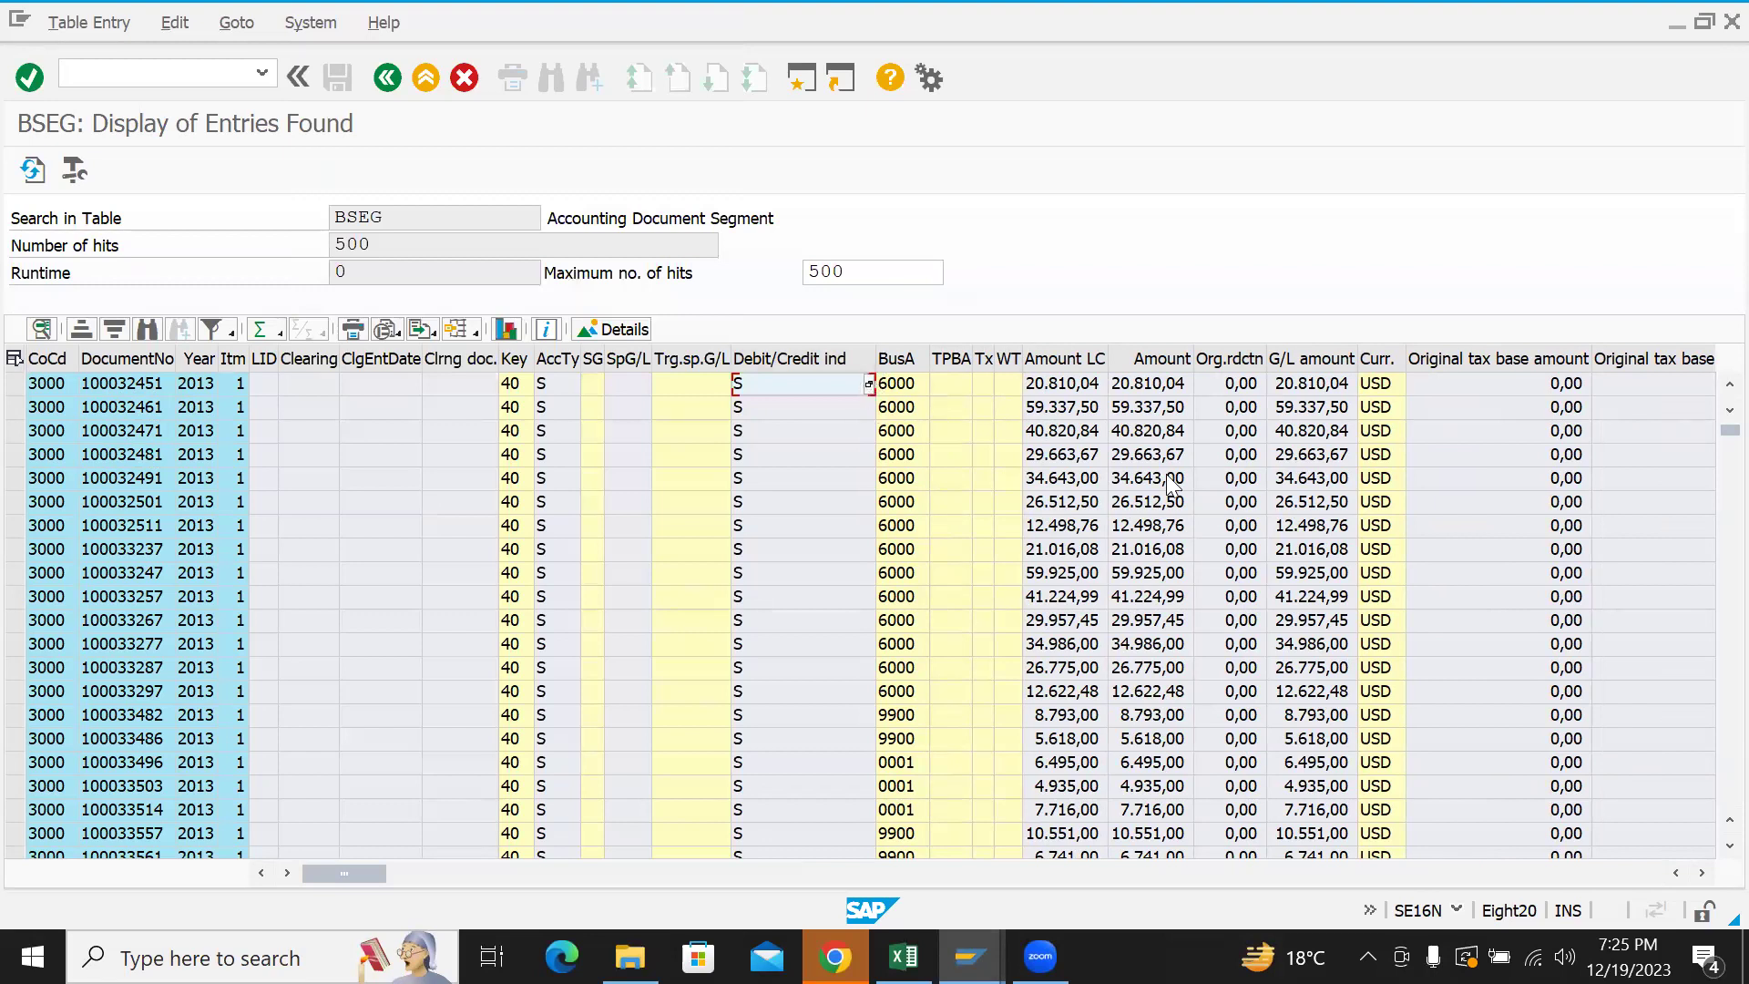
- Examine the local currency amount, document amount and tax columns of the BSEG entries
click(1064, 390)
click(1169, 393)
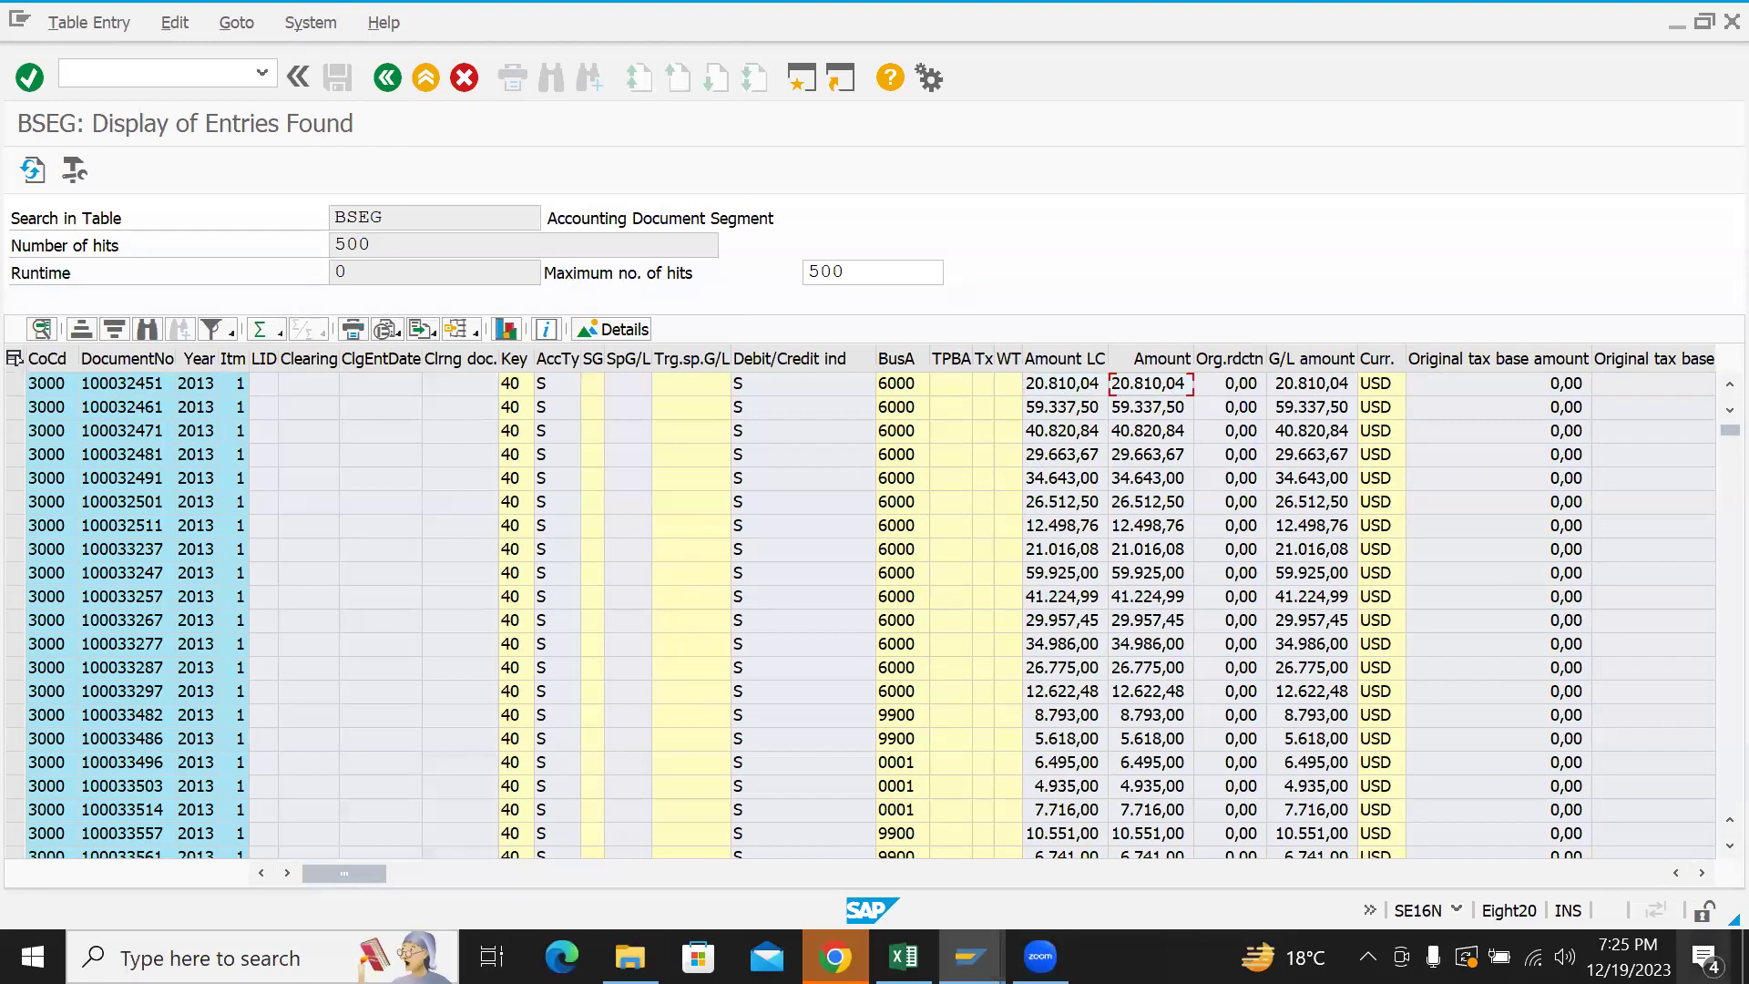
click(1702, 873)
click(1701, 873)
click(1702, 872)
click(1701, 872)
click(1701, 872)
click(1701, 872)
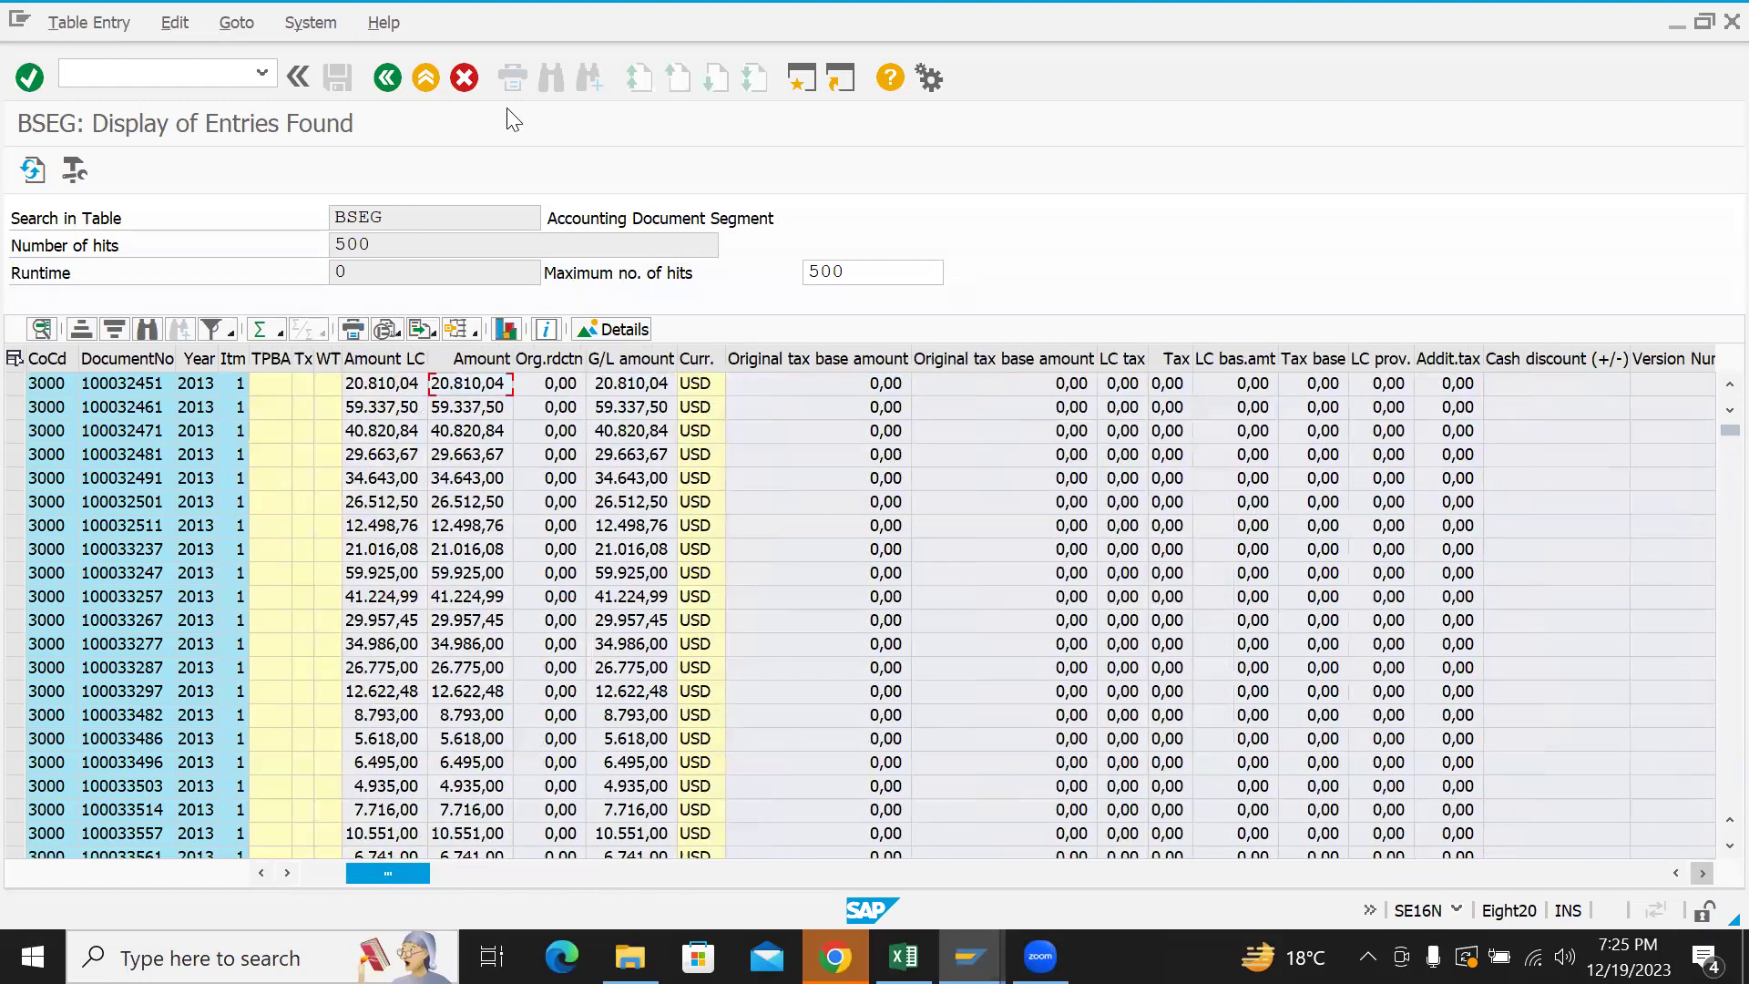
- Leave the table display and switch back to the Display IMG session
click(1702, 873)
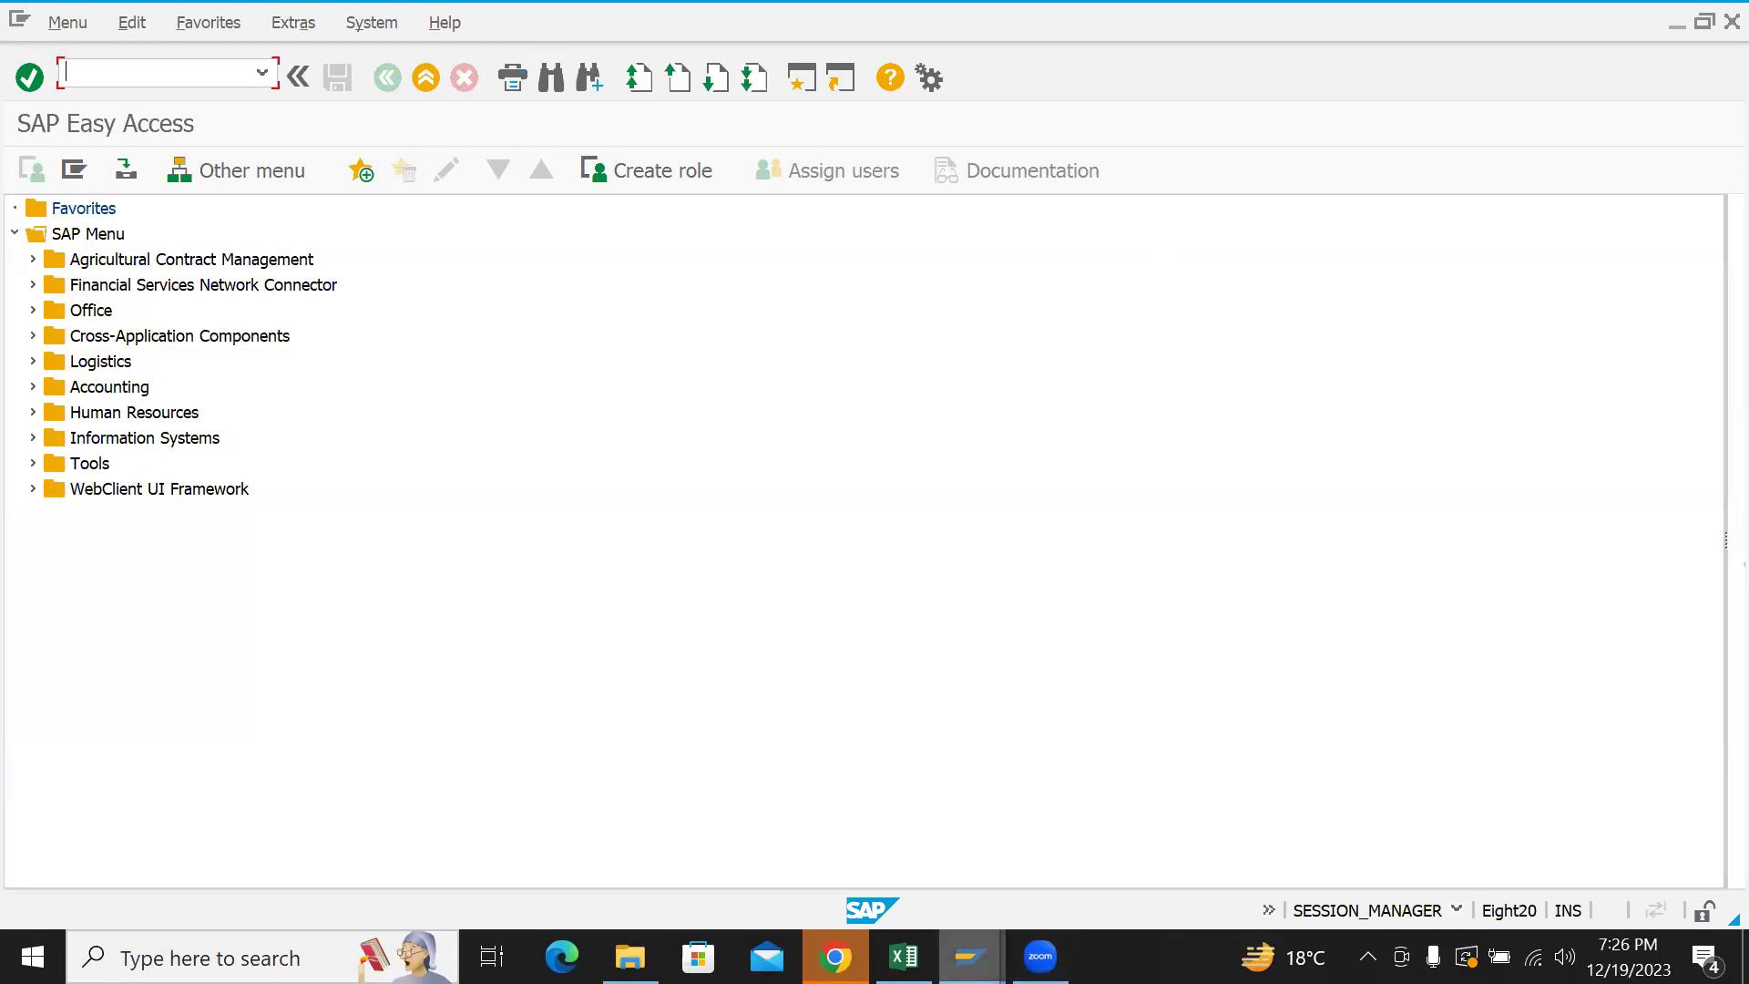
mouse_move(970, 957)
click(929, 812)
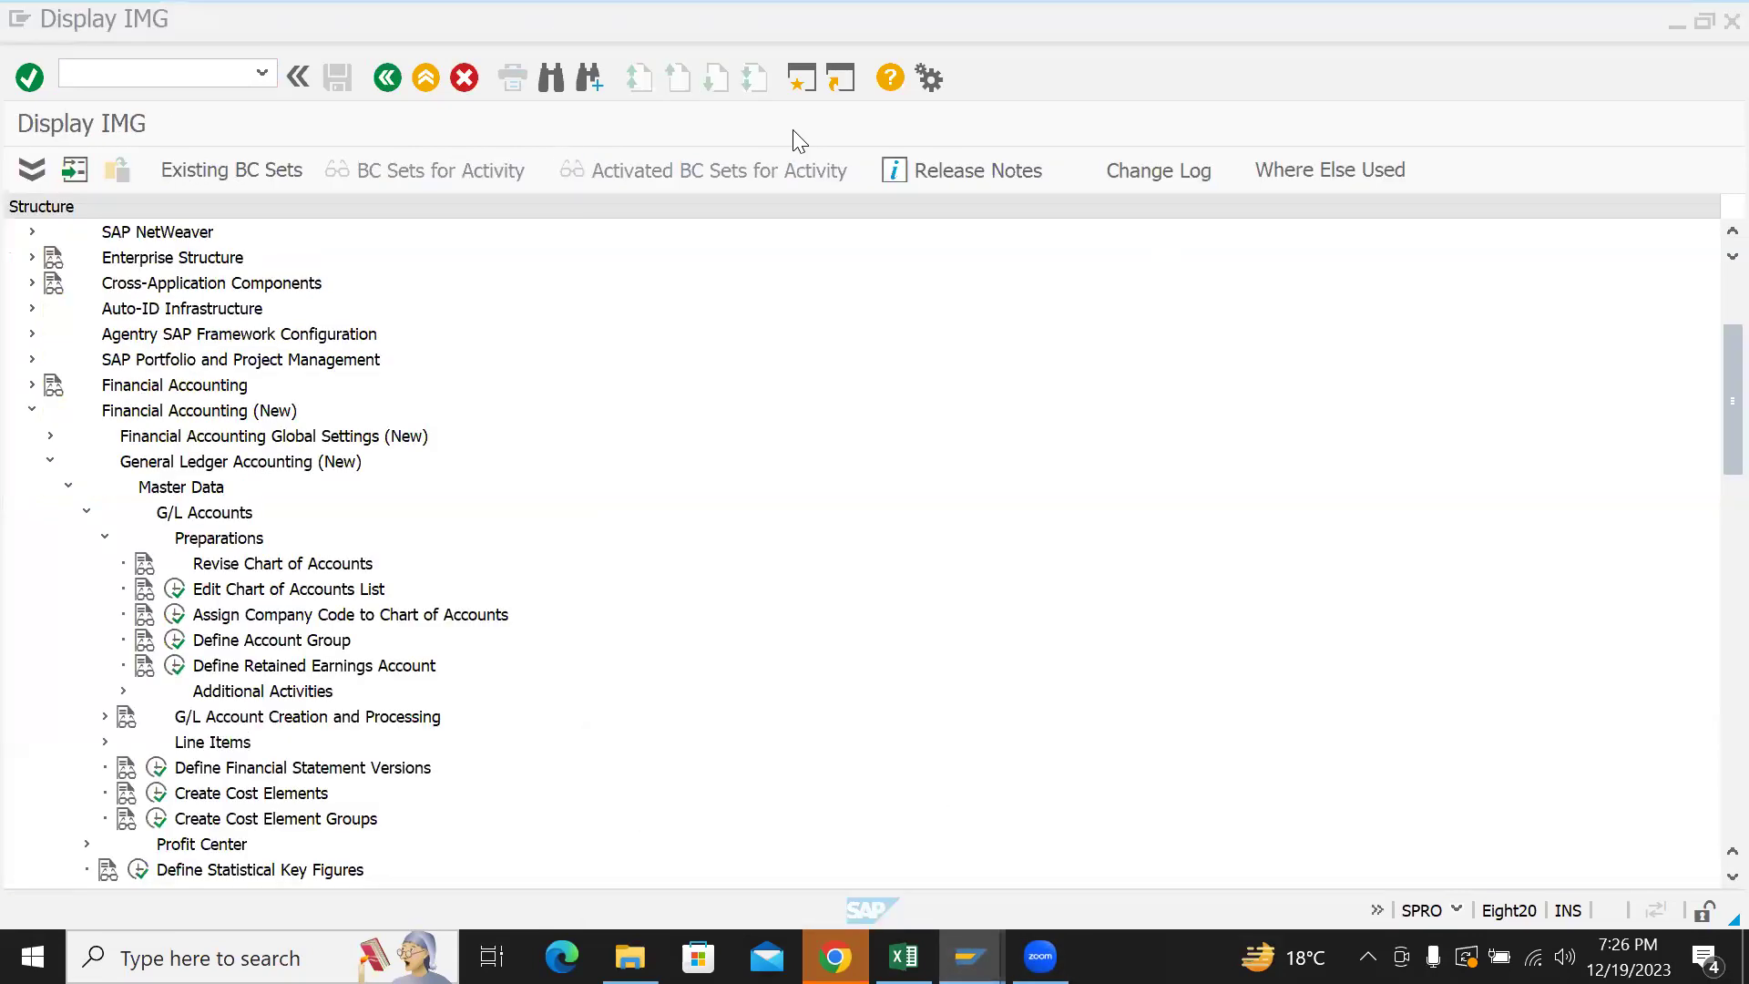
- Open the Edit Chart of Accounts List activity under the G/L Accounts preparations
click(244, 594)
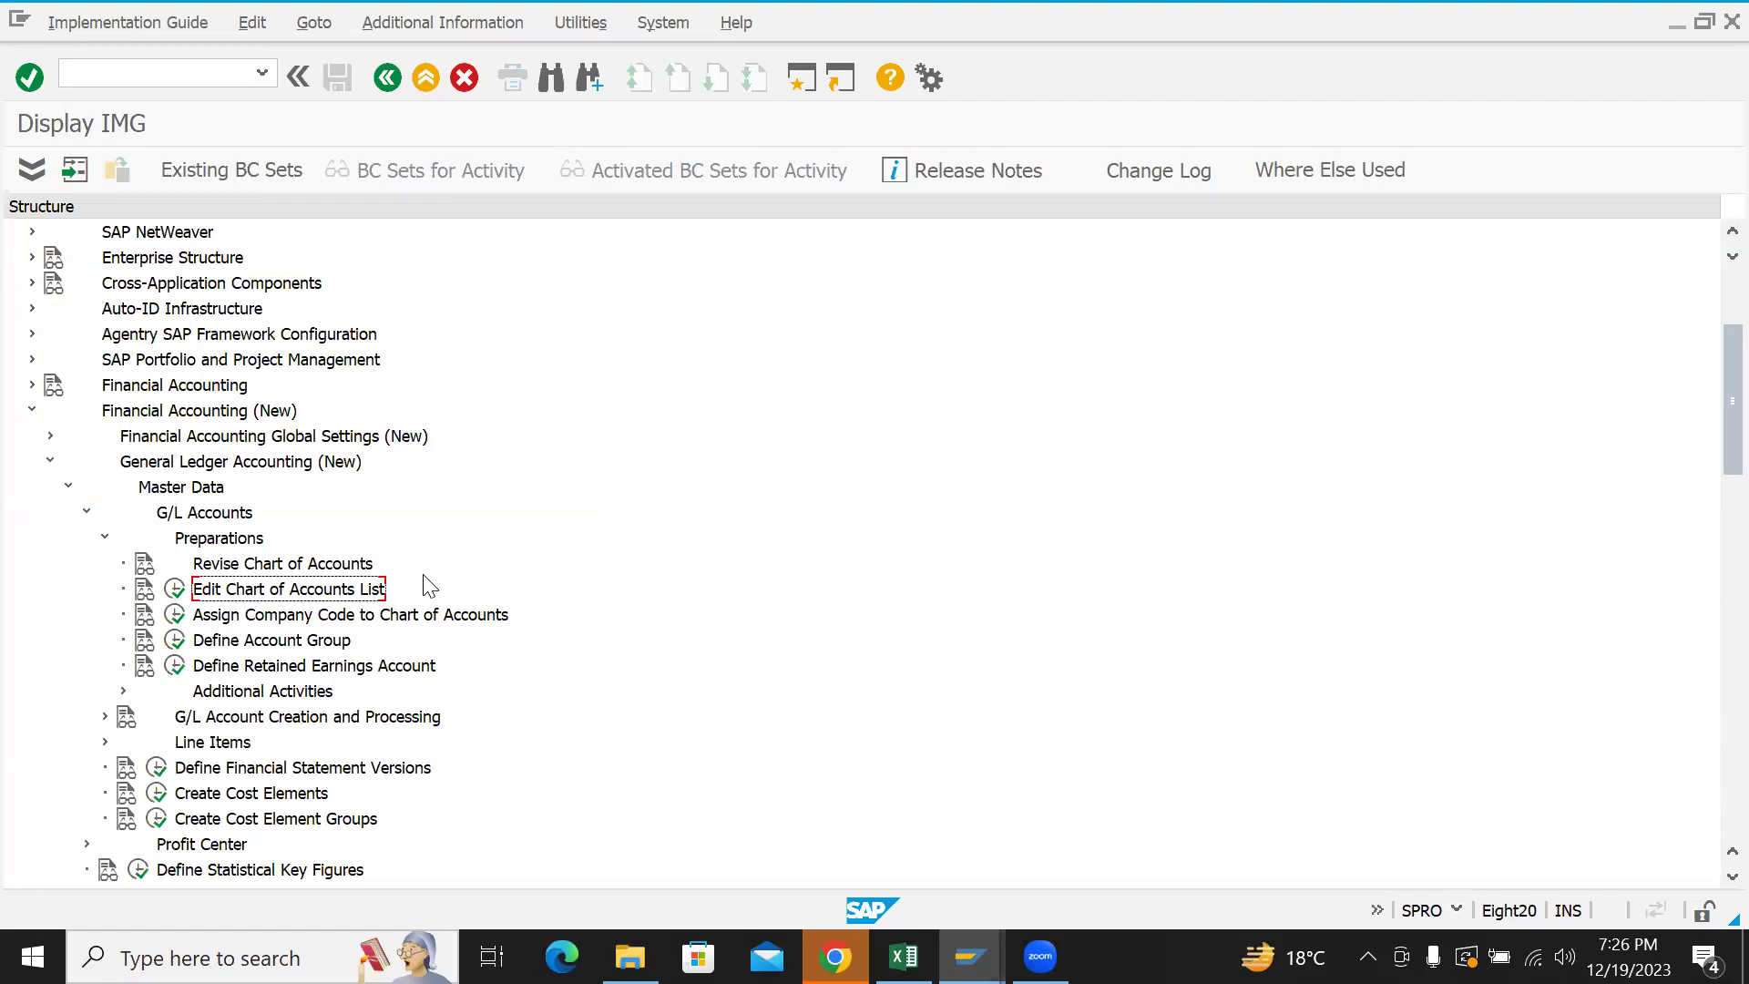
click(175, 588)
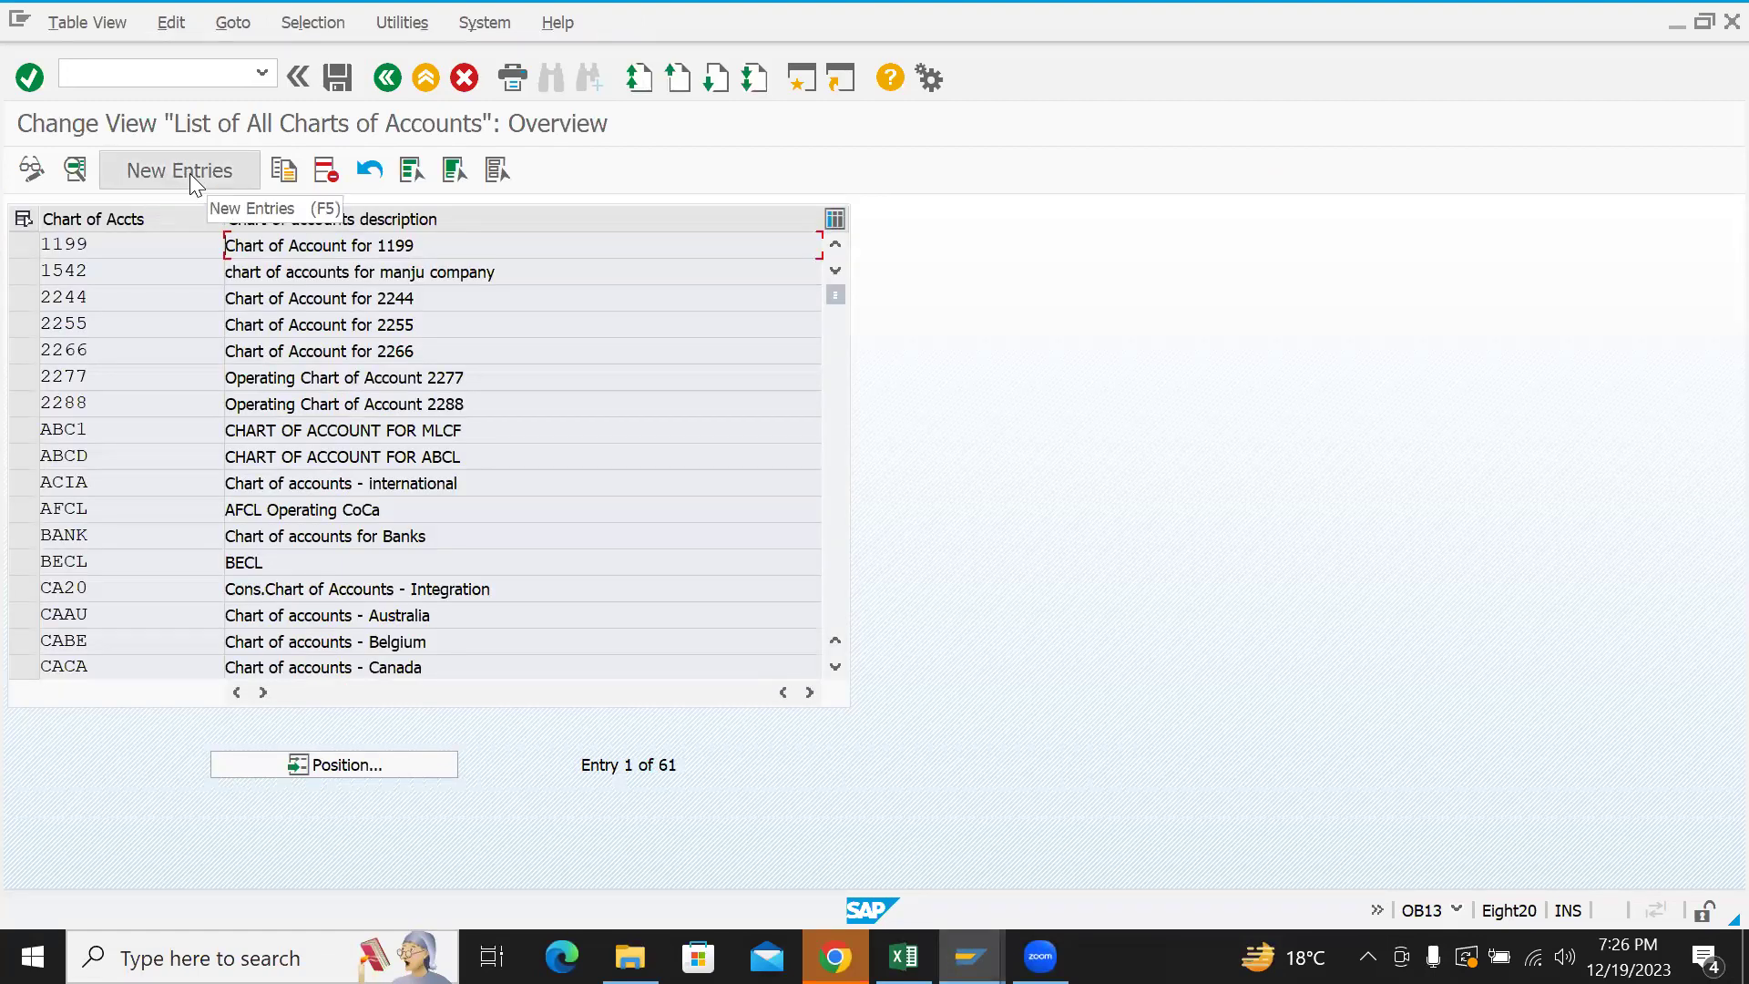
- Switch to the Working File workbook in Excel and examine the From, To and difference values of the ASSETS account group
mouse_move(903, 957)
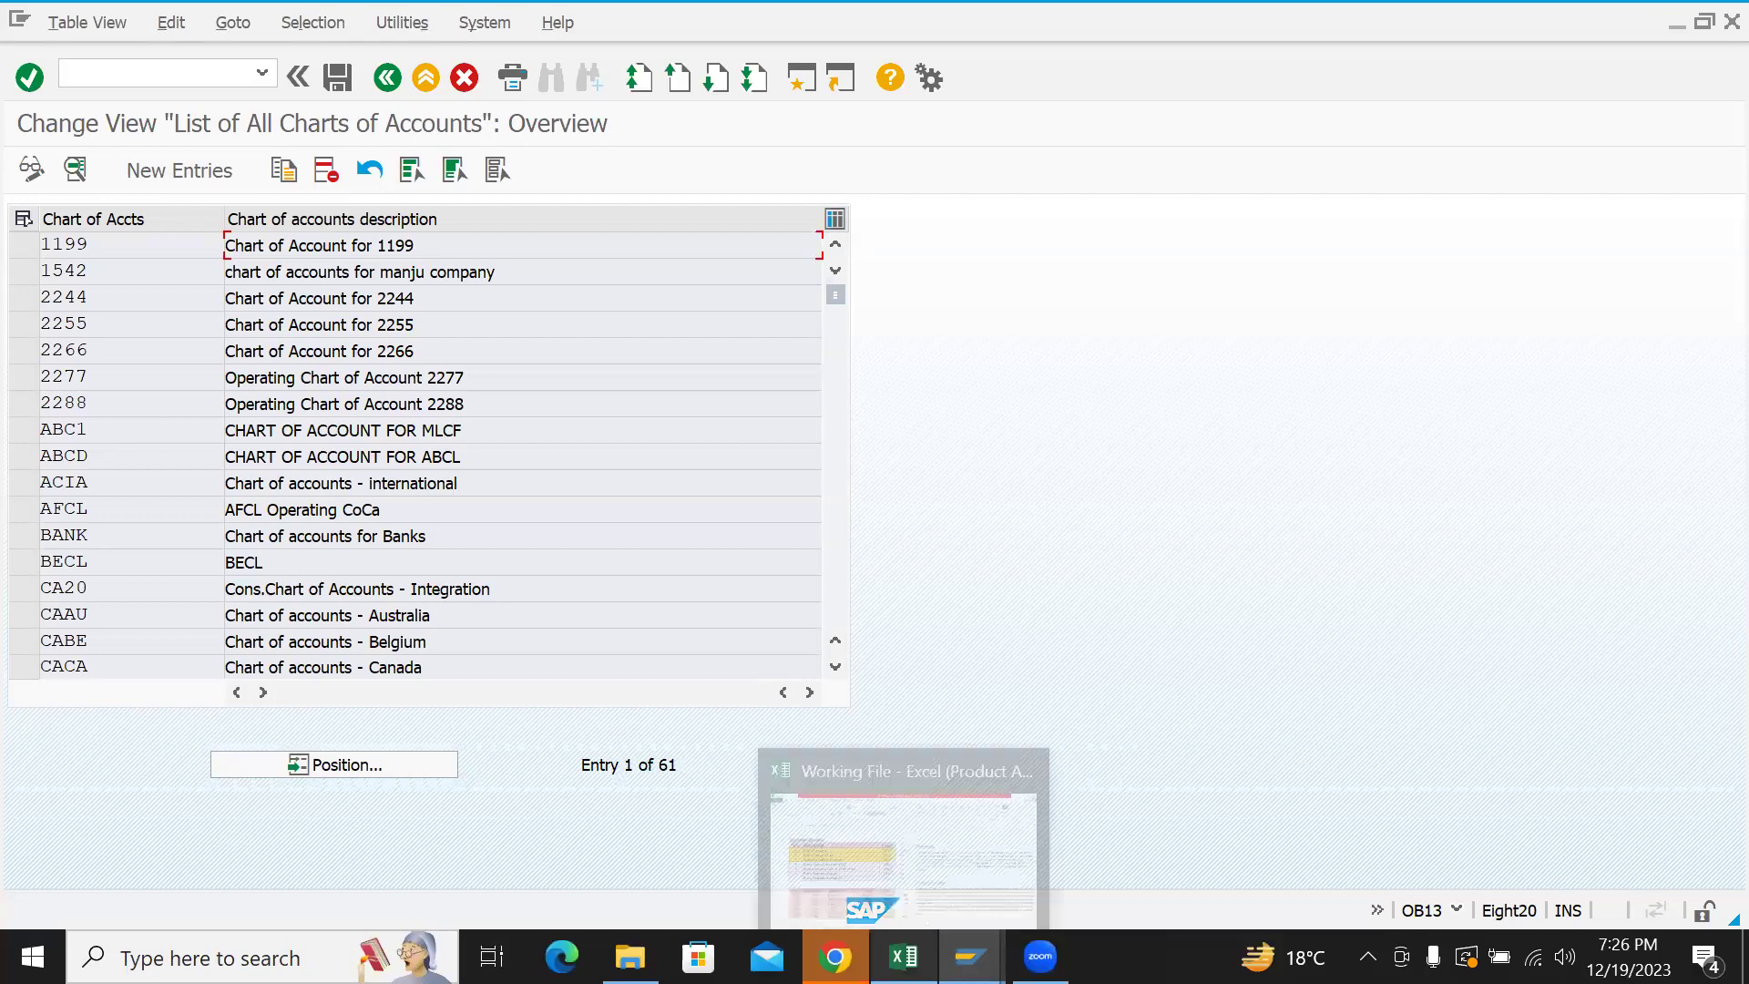
click(901, 842)
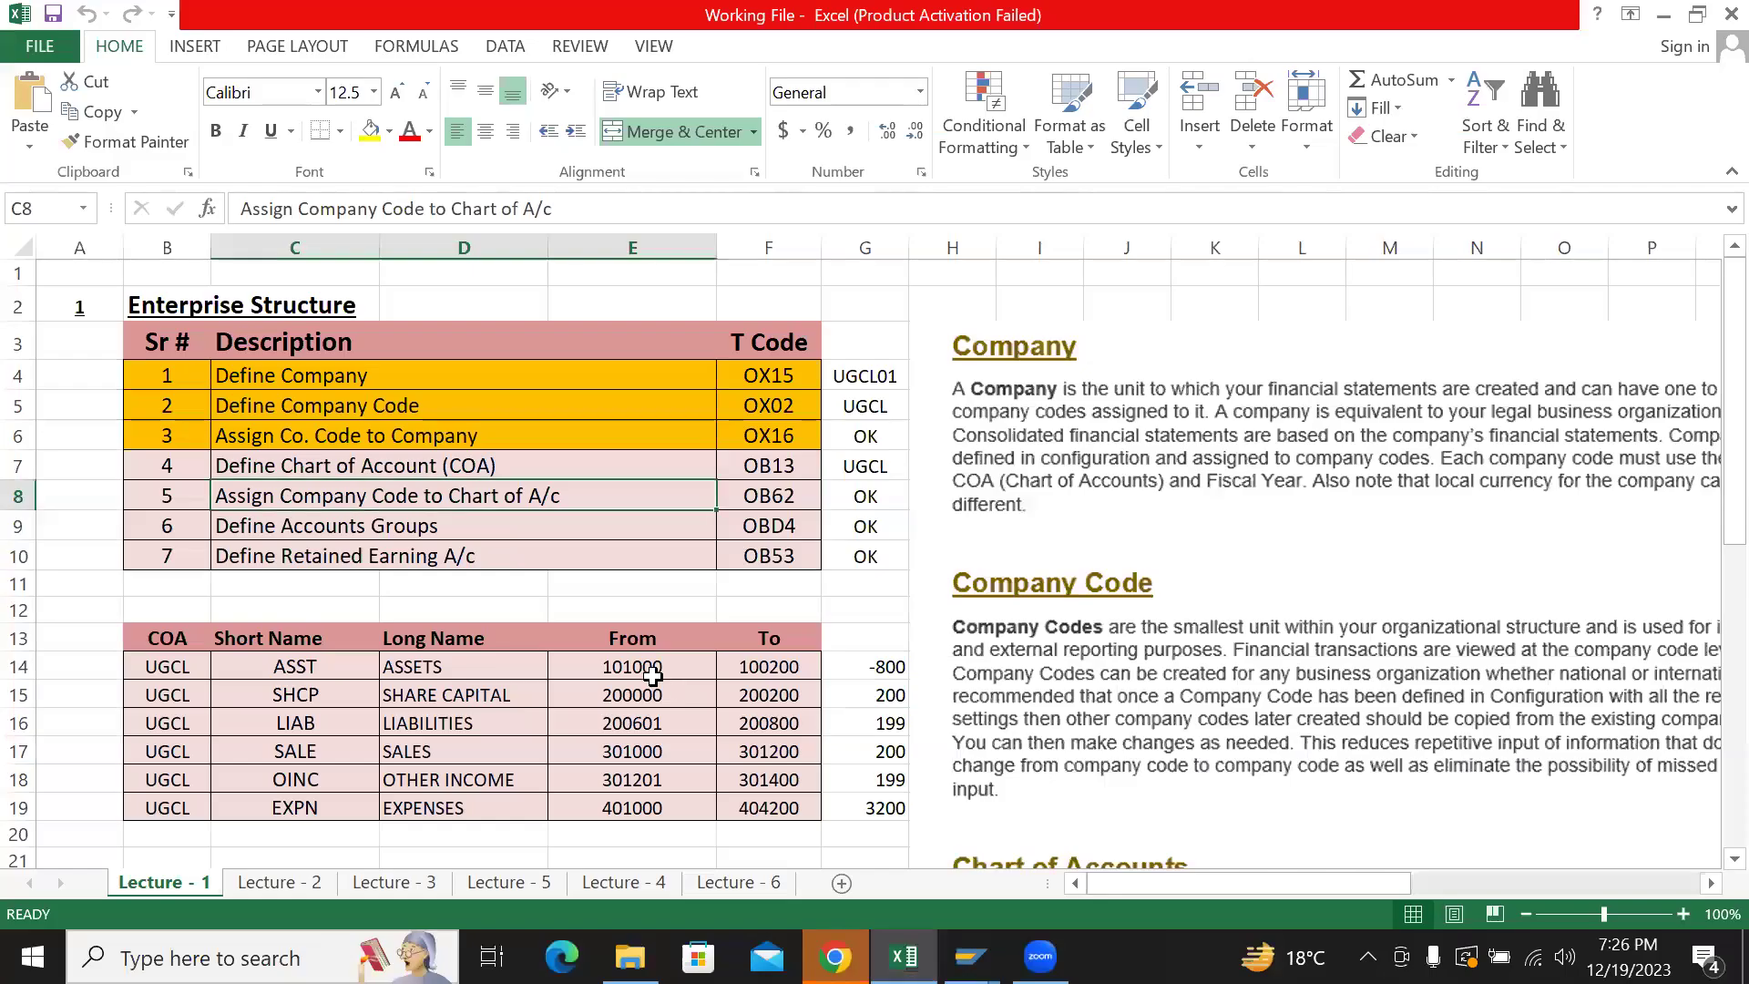
click(656, 674)
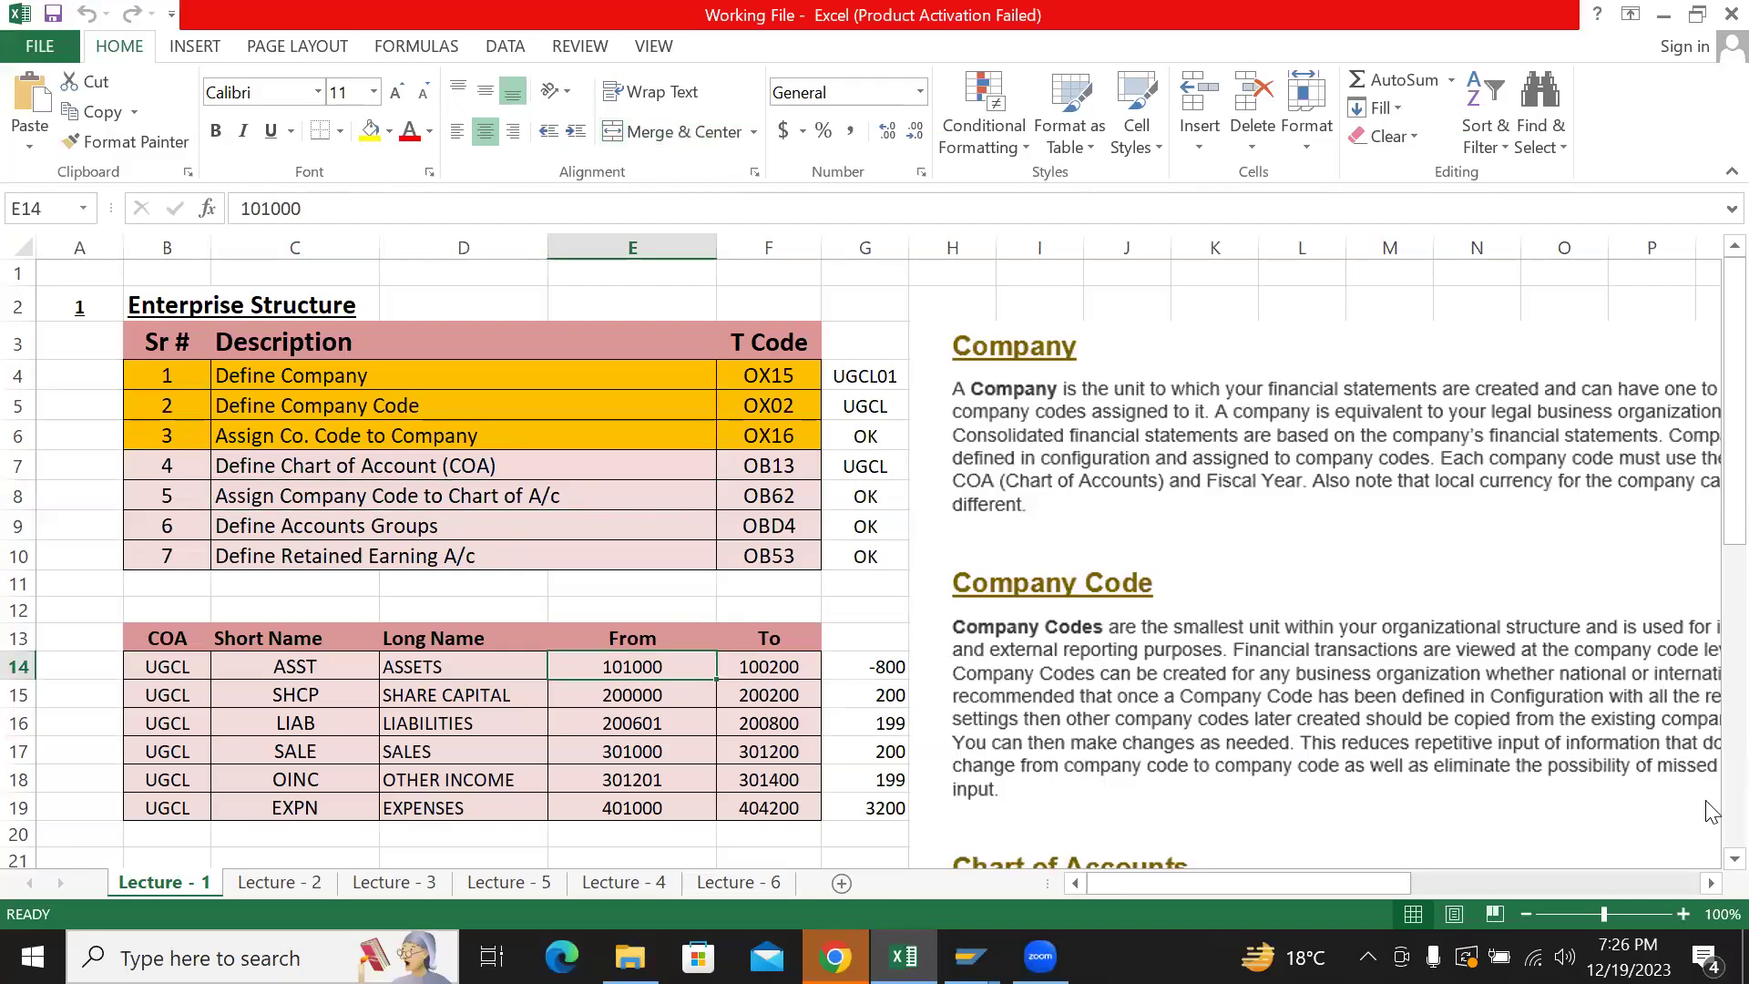
key(Left)
key(Left)
key(Right)
key(Right)
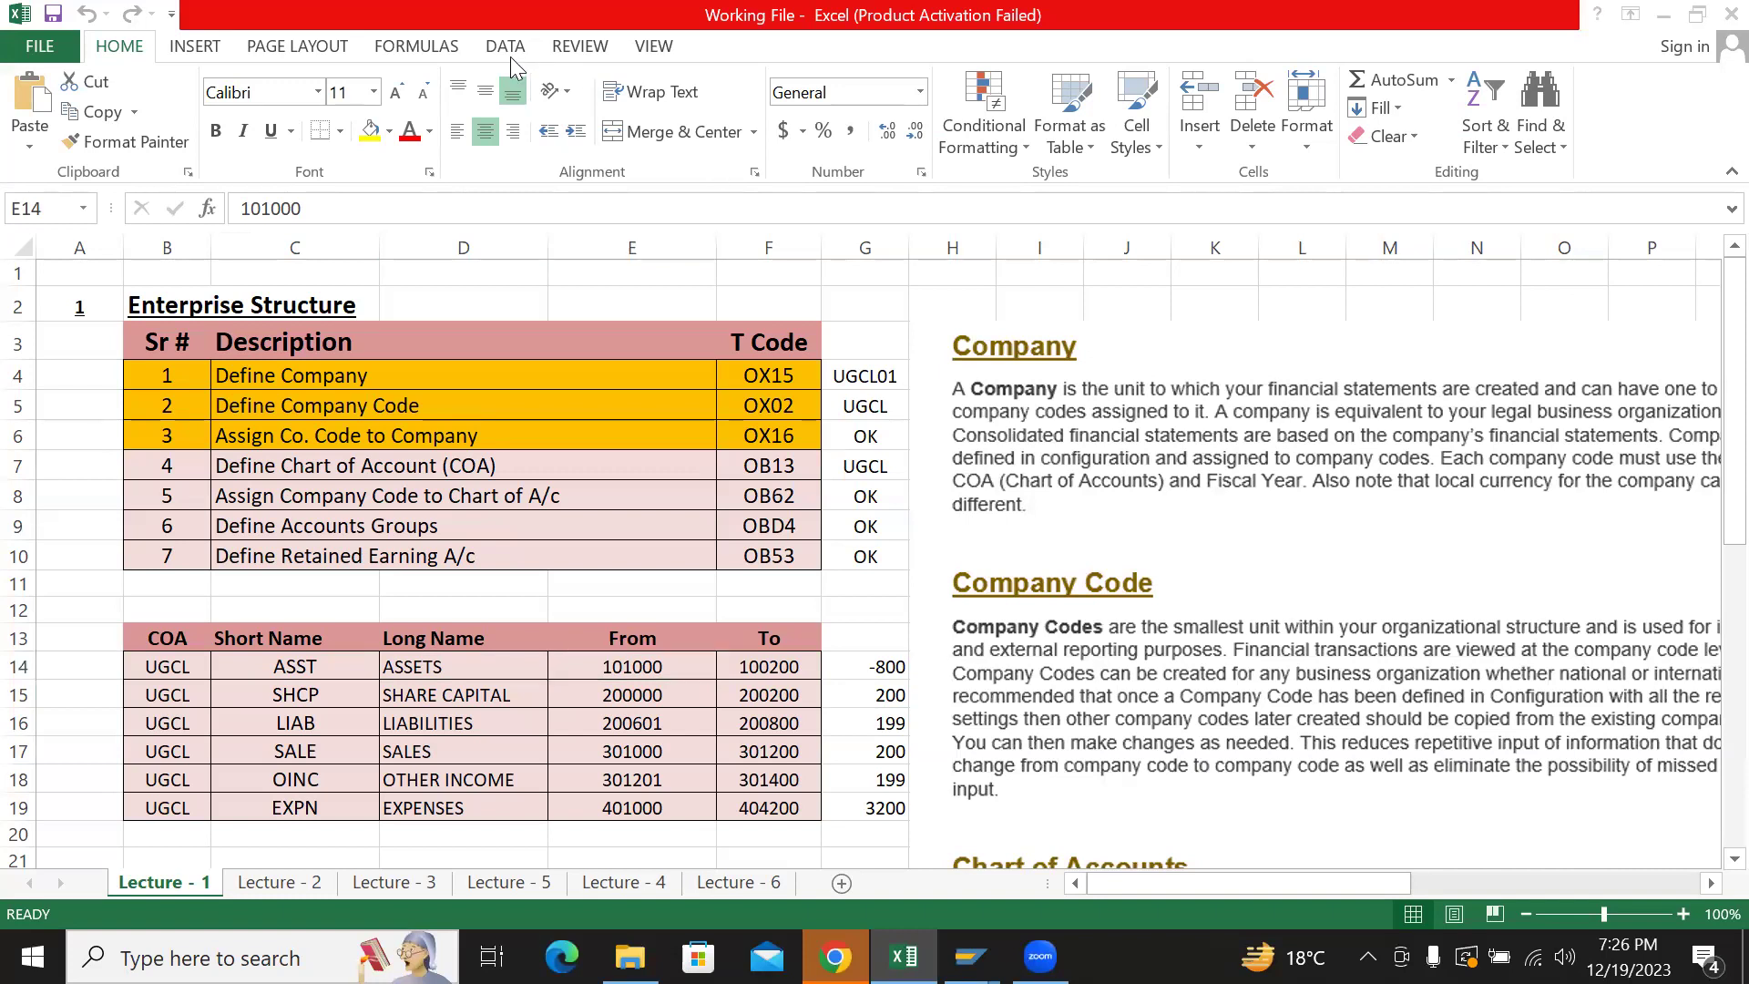
click(669, 665)
key(Right)
key(Right)
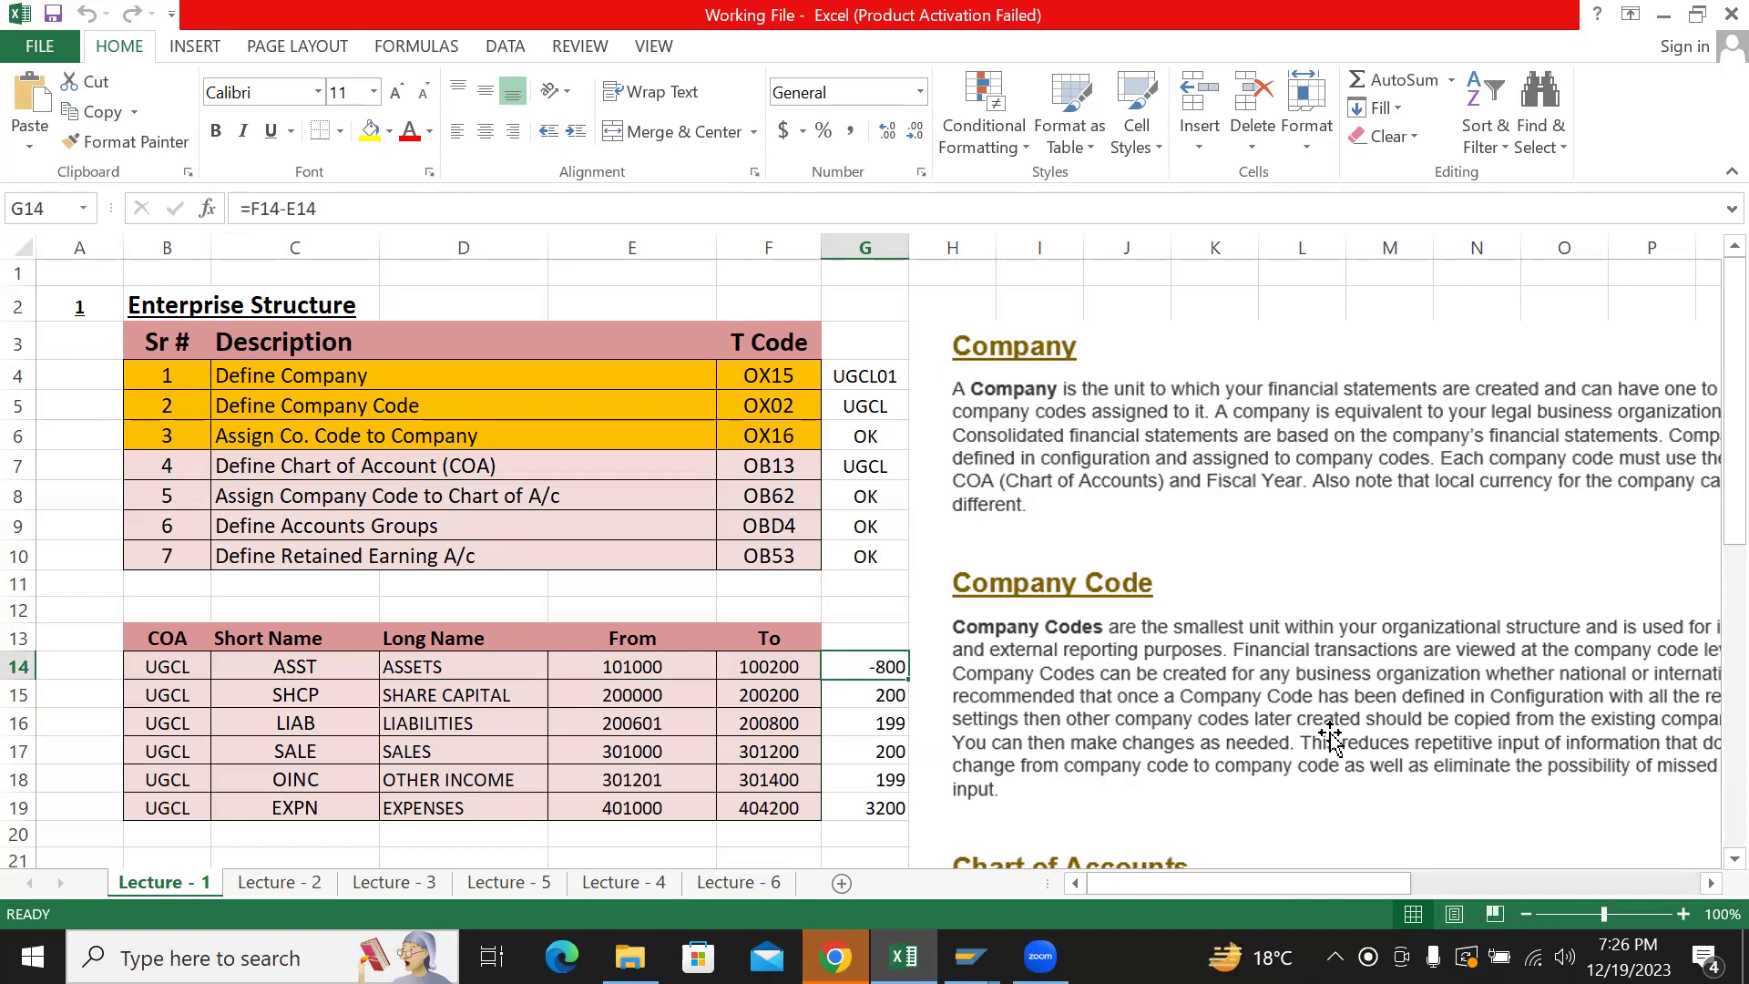
key(Left)
key(Left)
key(Left)
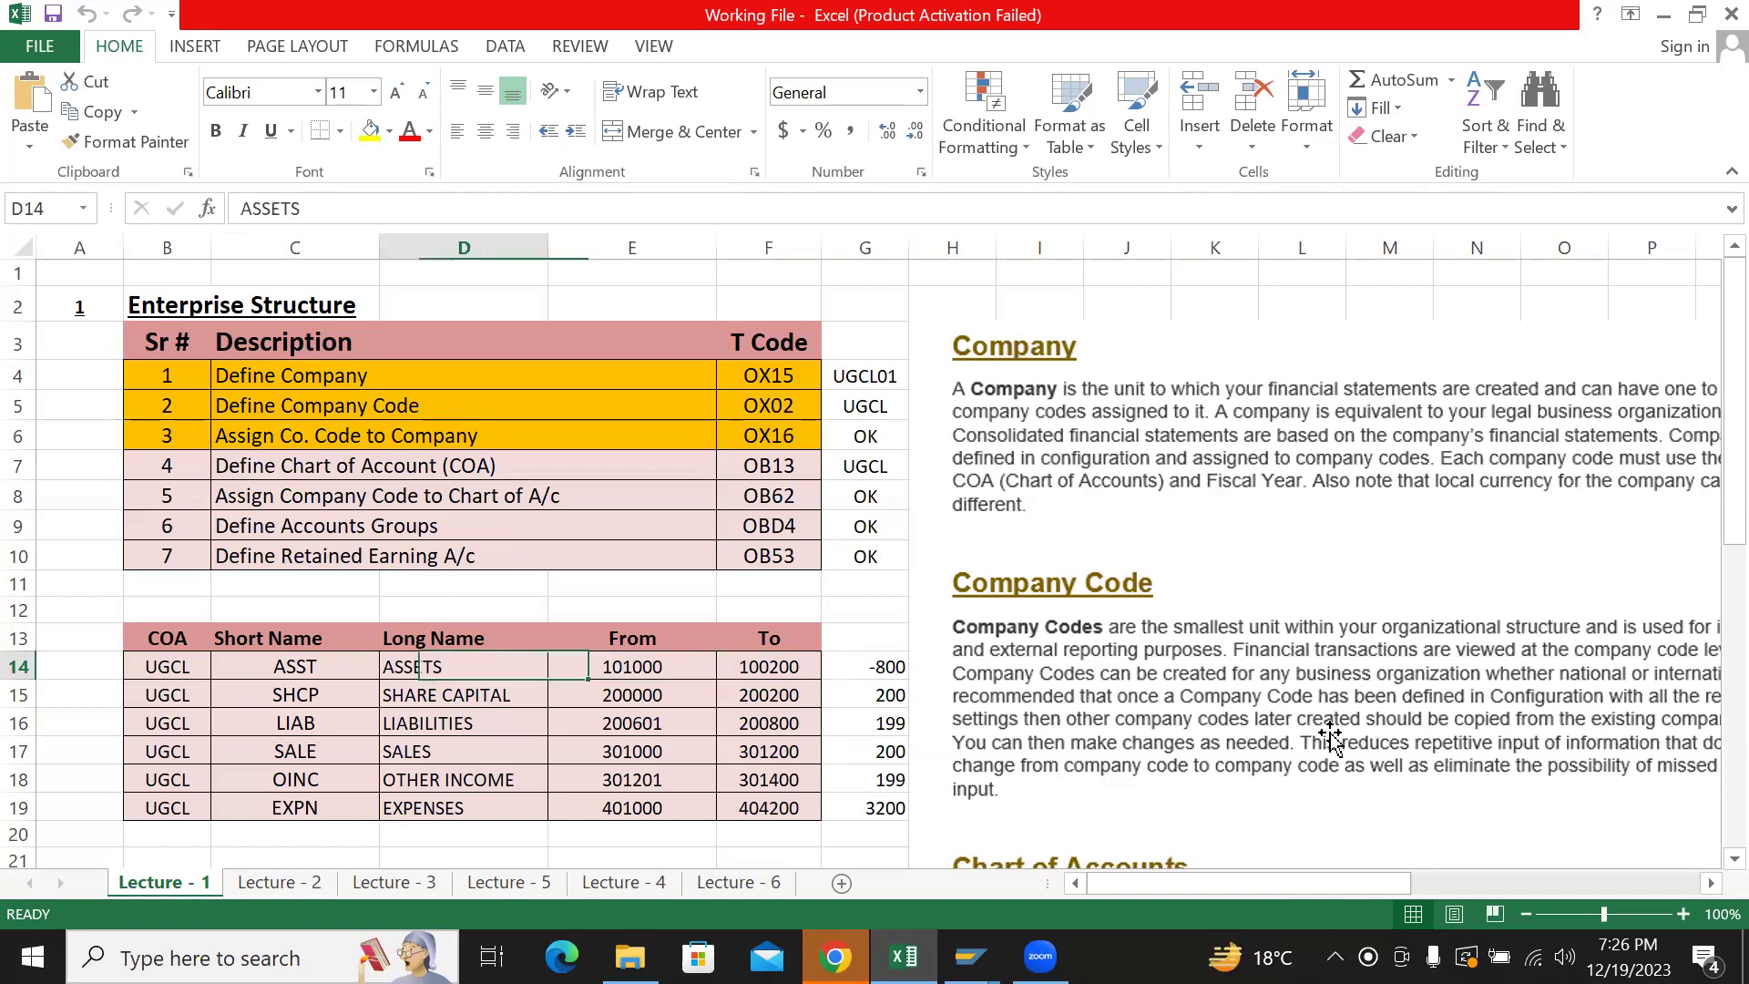
key(Right)
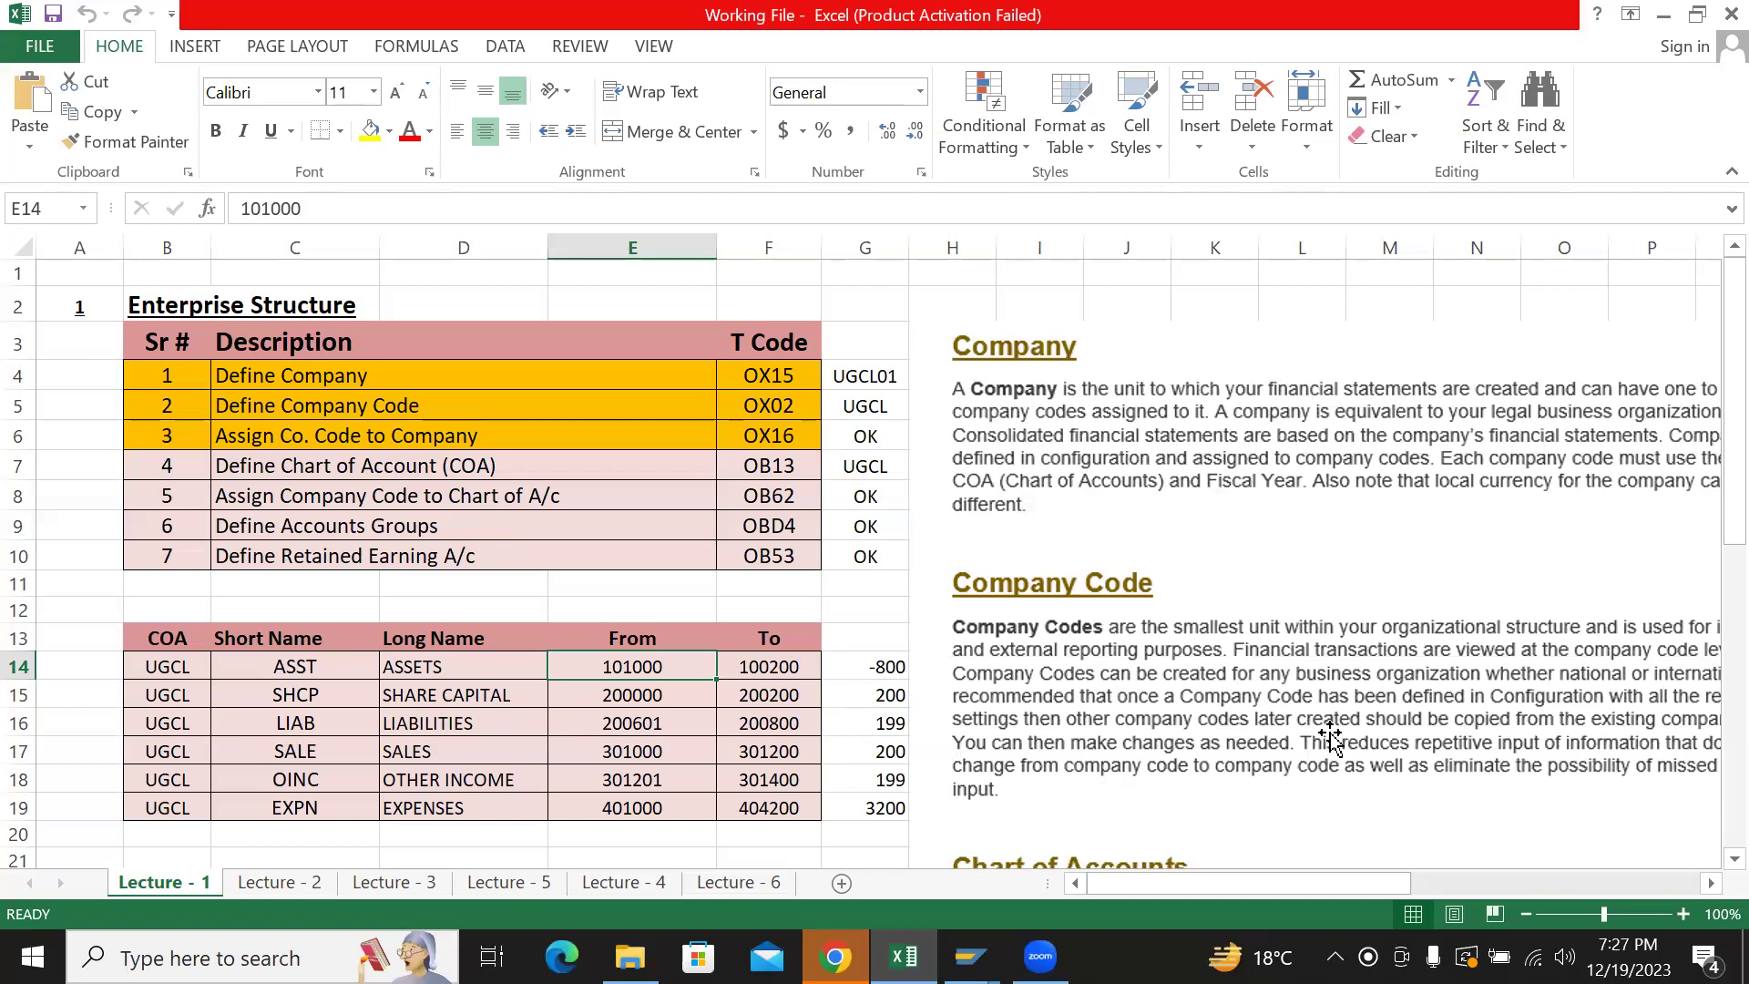
- Set the From number of the ASSETS account group in cell E14 to 10100000
text(101)
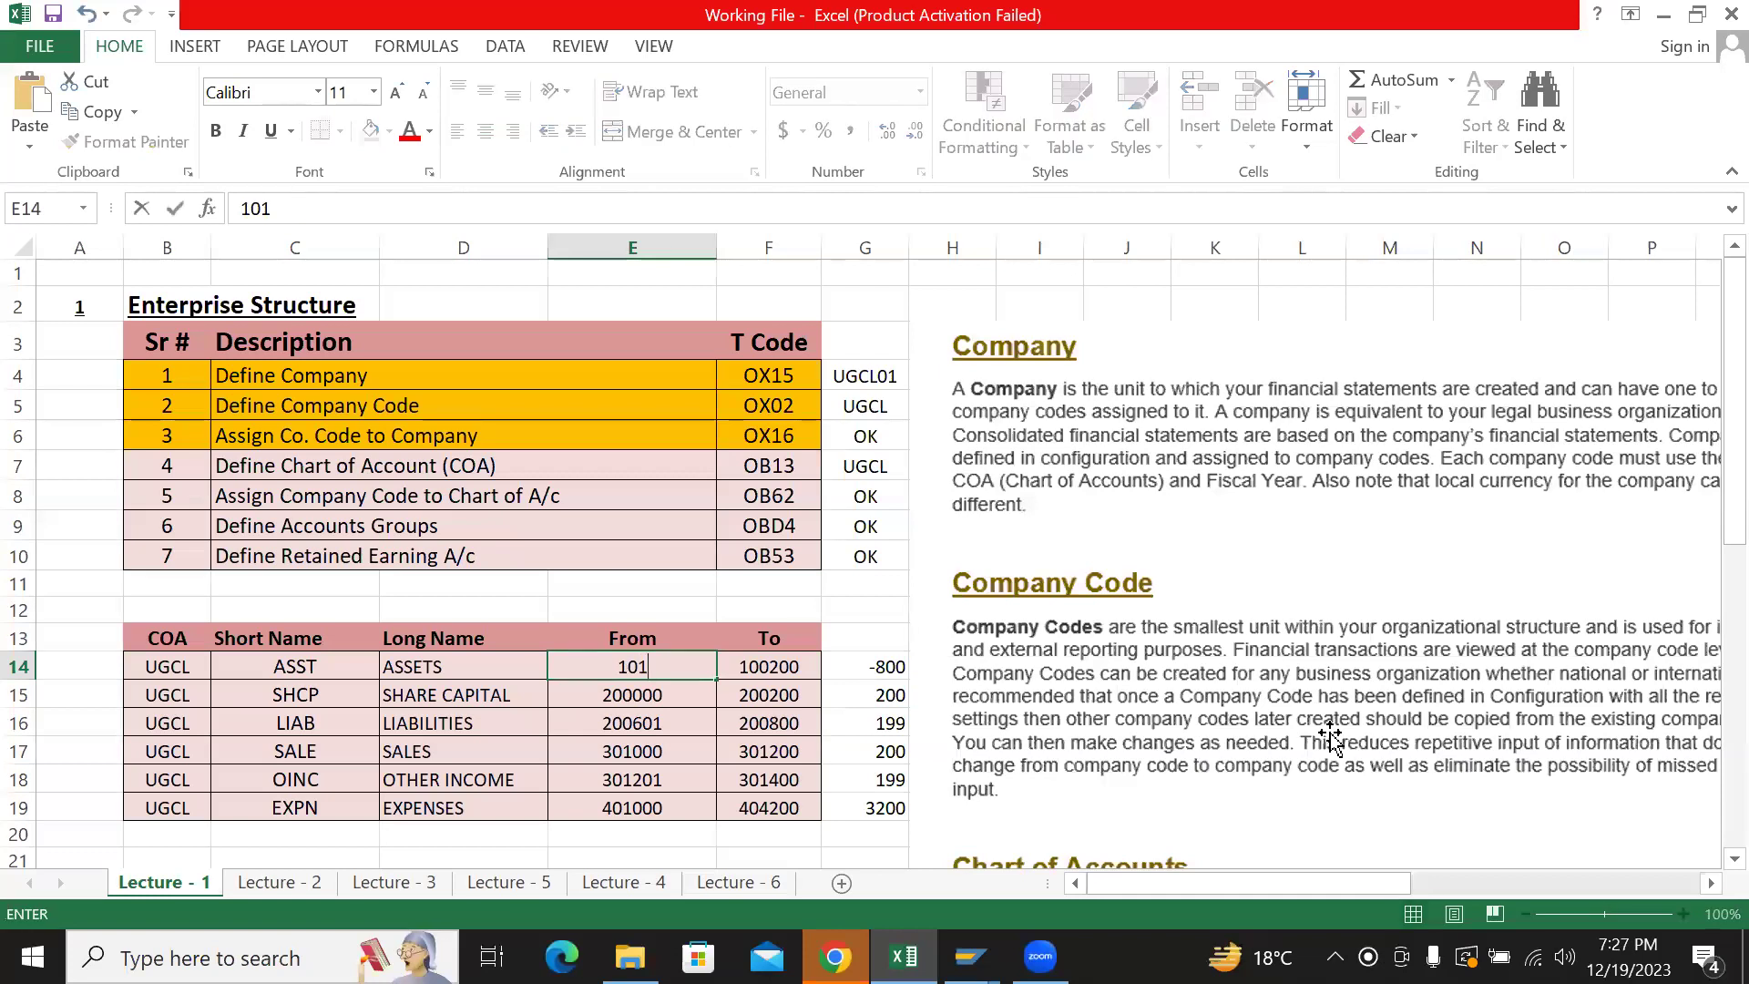
text(00000)
key(Return)
- Calculate the To number of the ASSETS account group in cell F14 with the formula =E14+10000
key(Up)
key(Right)
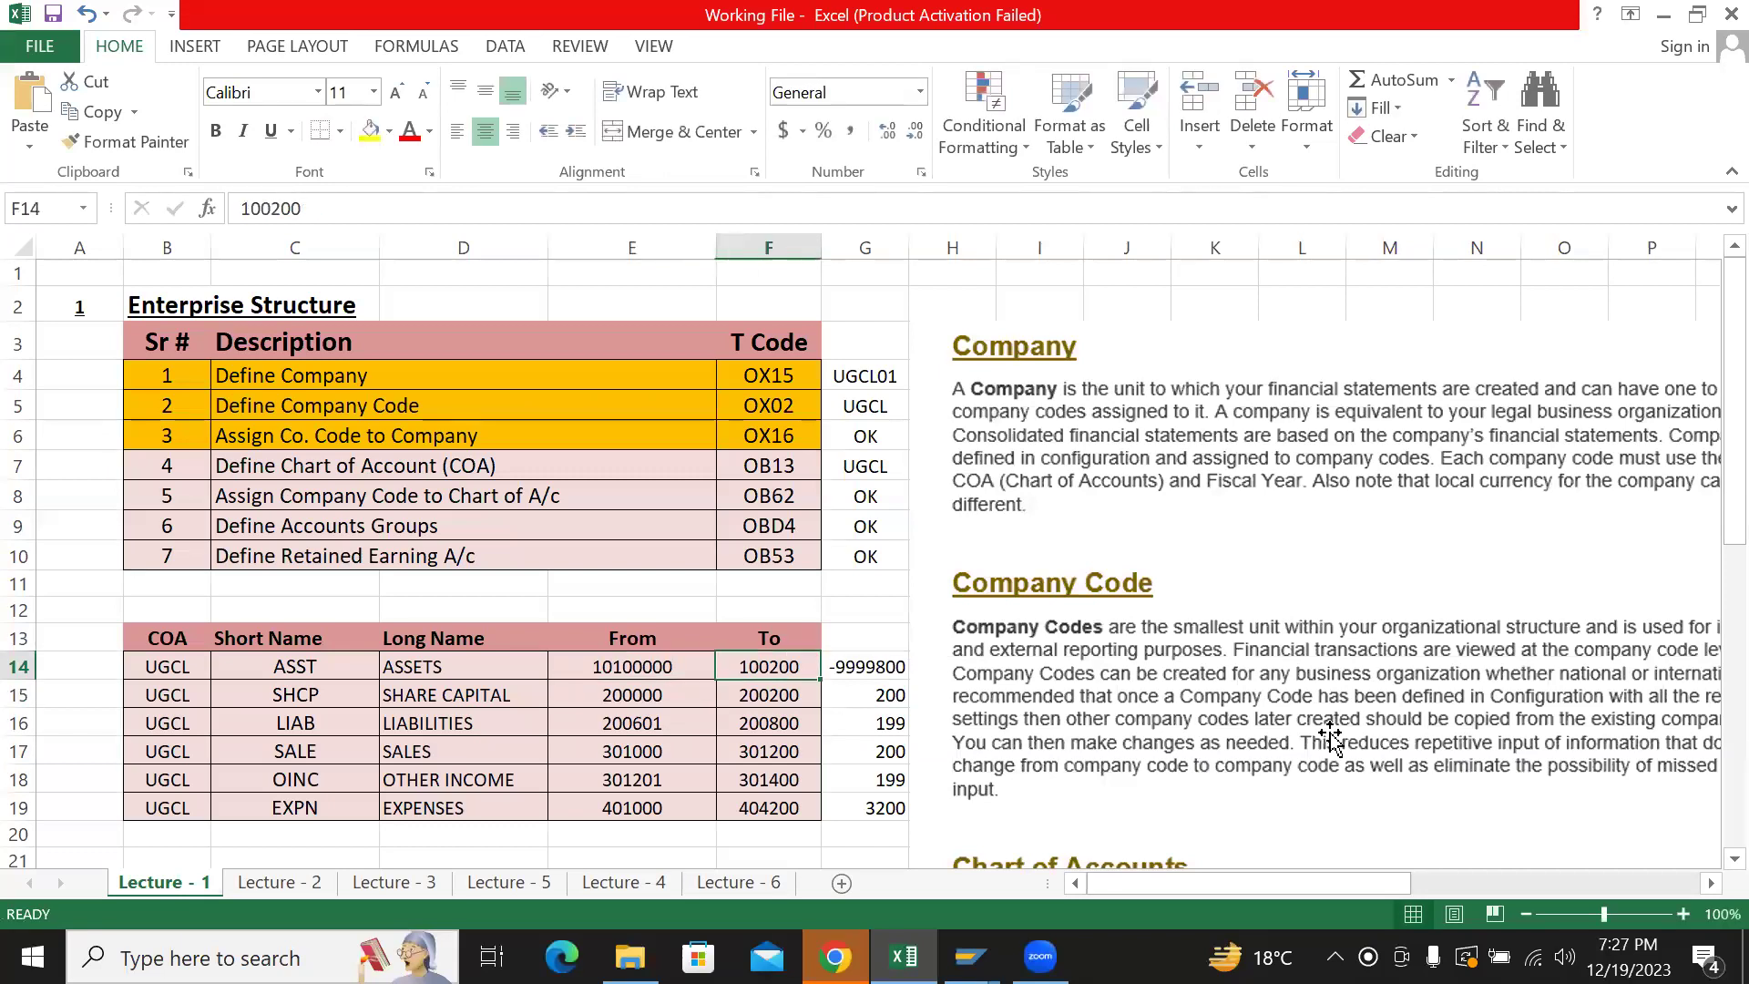
text(=)
key(Left)
text(+)
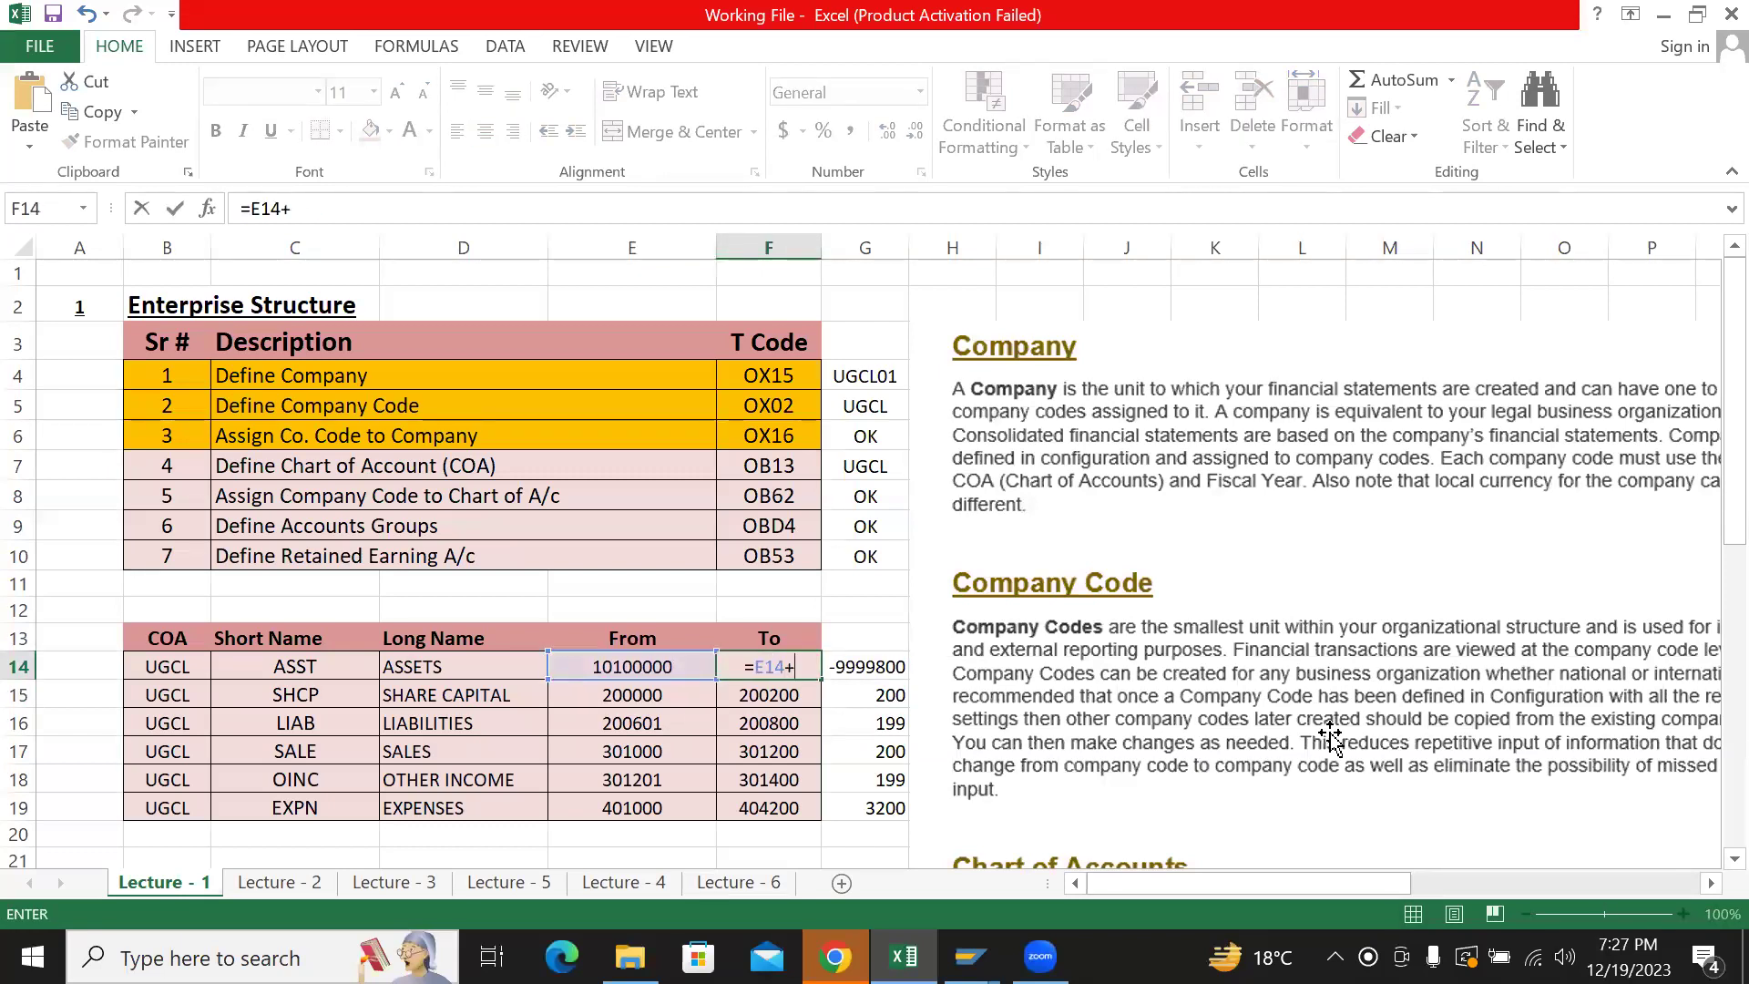
text(100000)
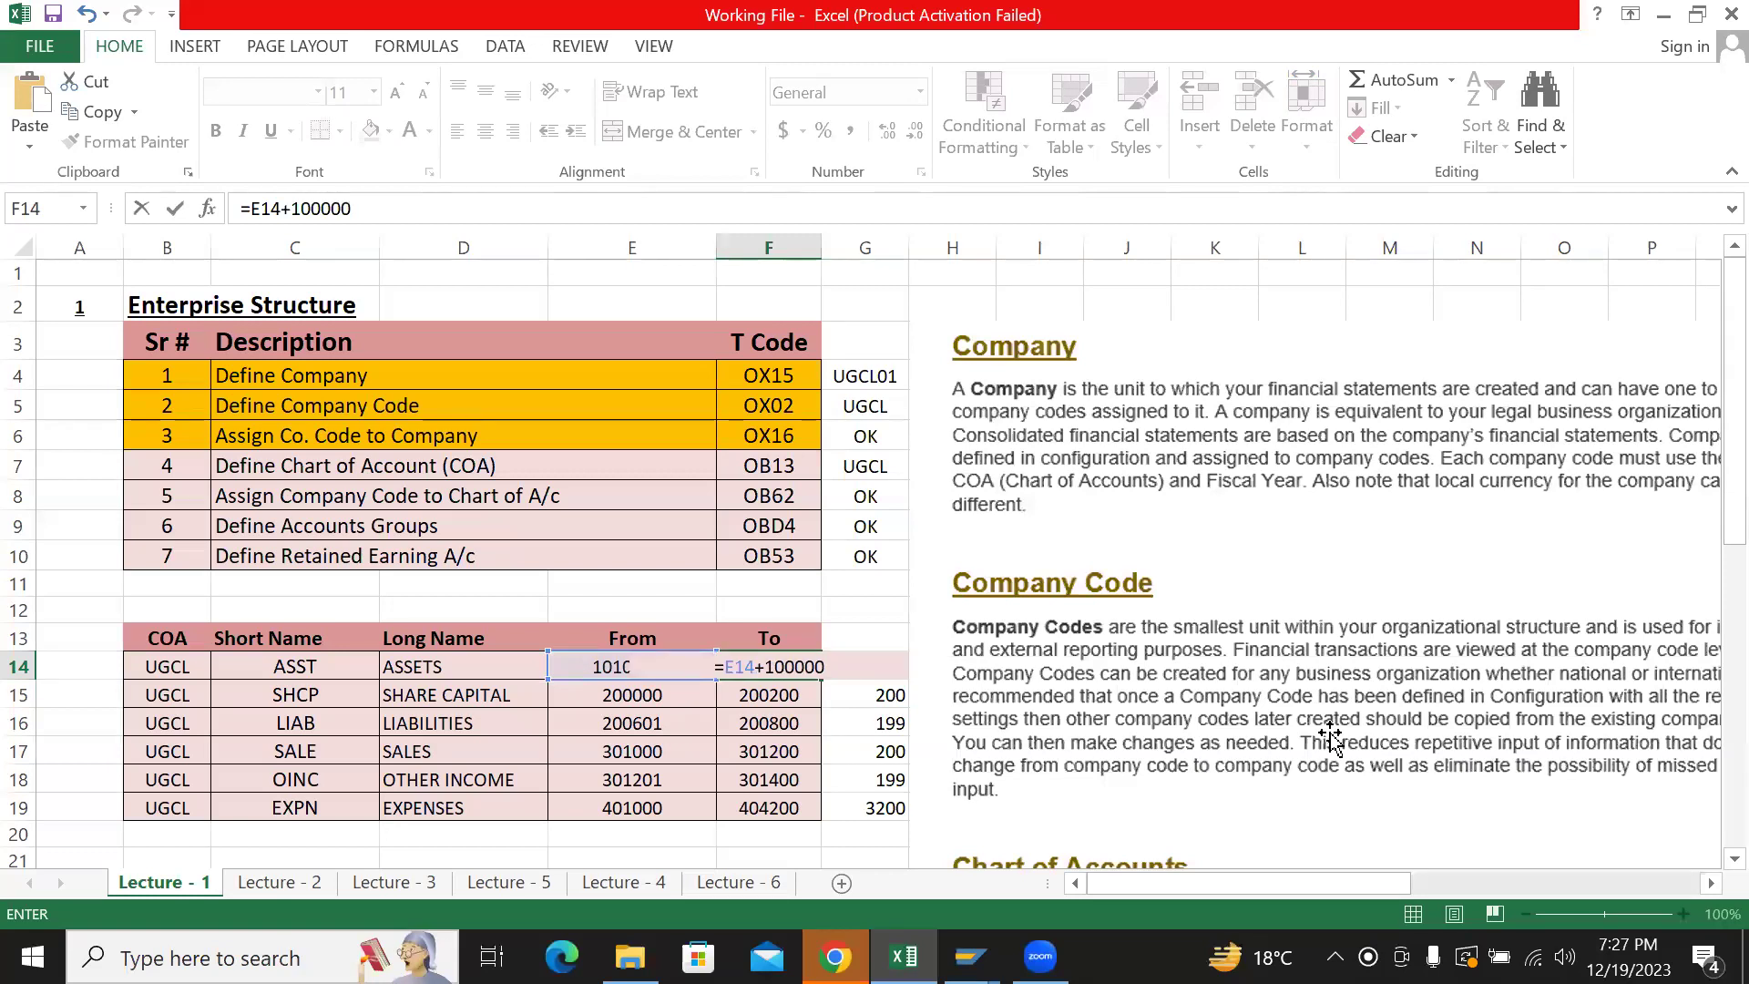
key(BackSpace)
key(Return)
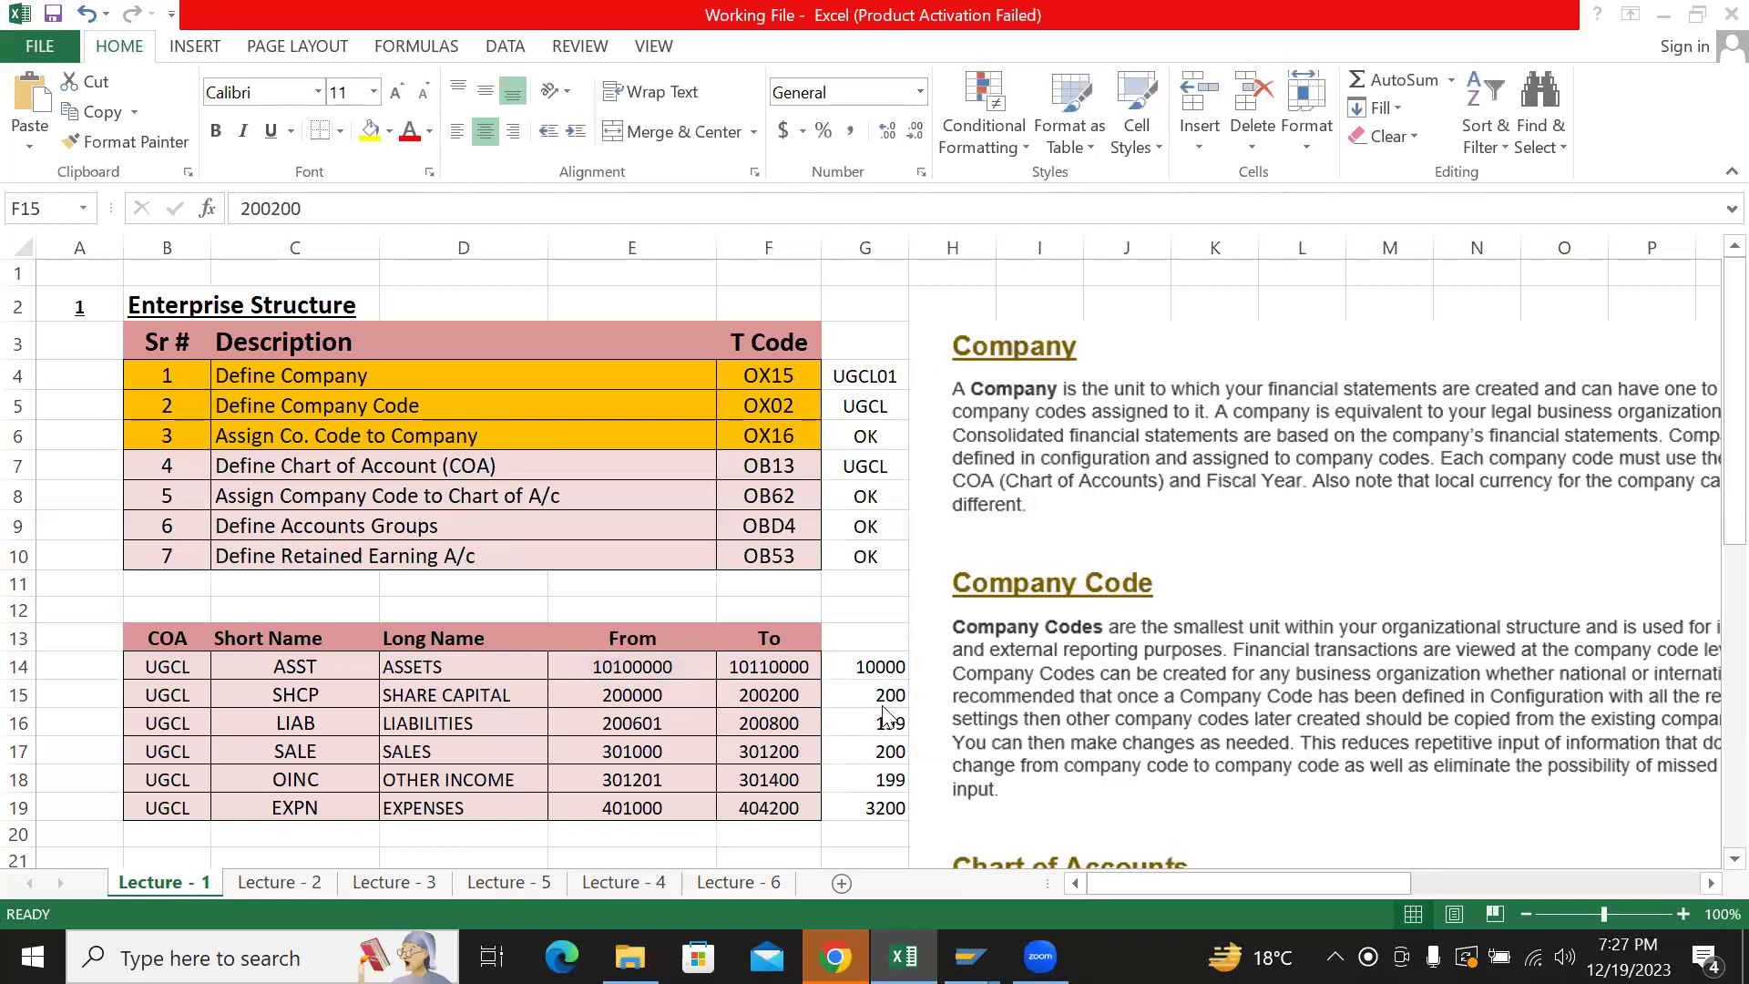
- Review the new ASSETS number range and compare its difference formula with the one in the SHARE CAPITAL row
drag(402, 666, 801, 672)
click(884, 668)
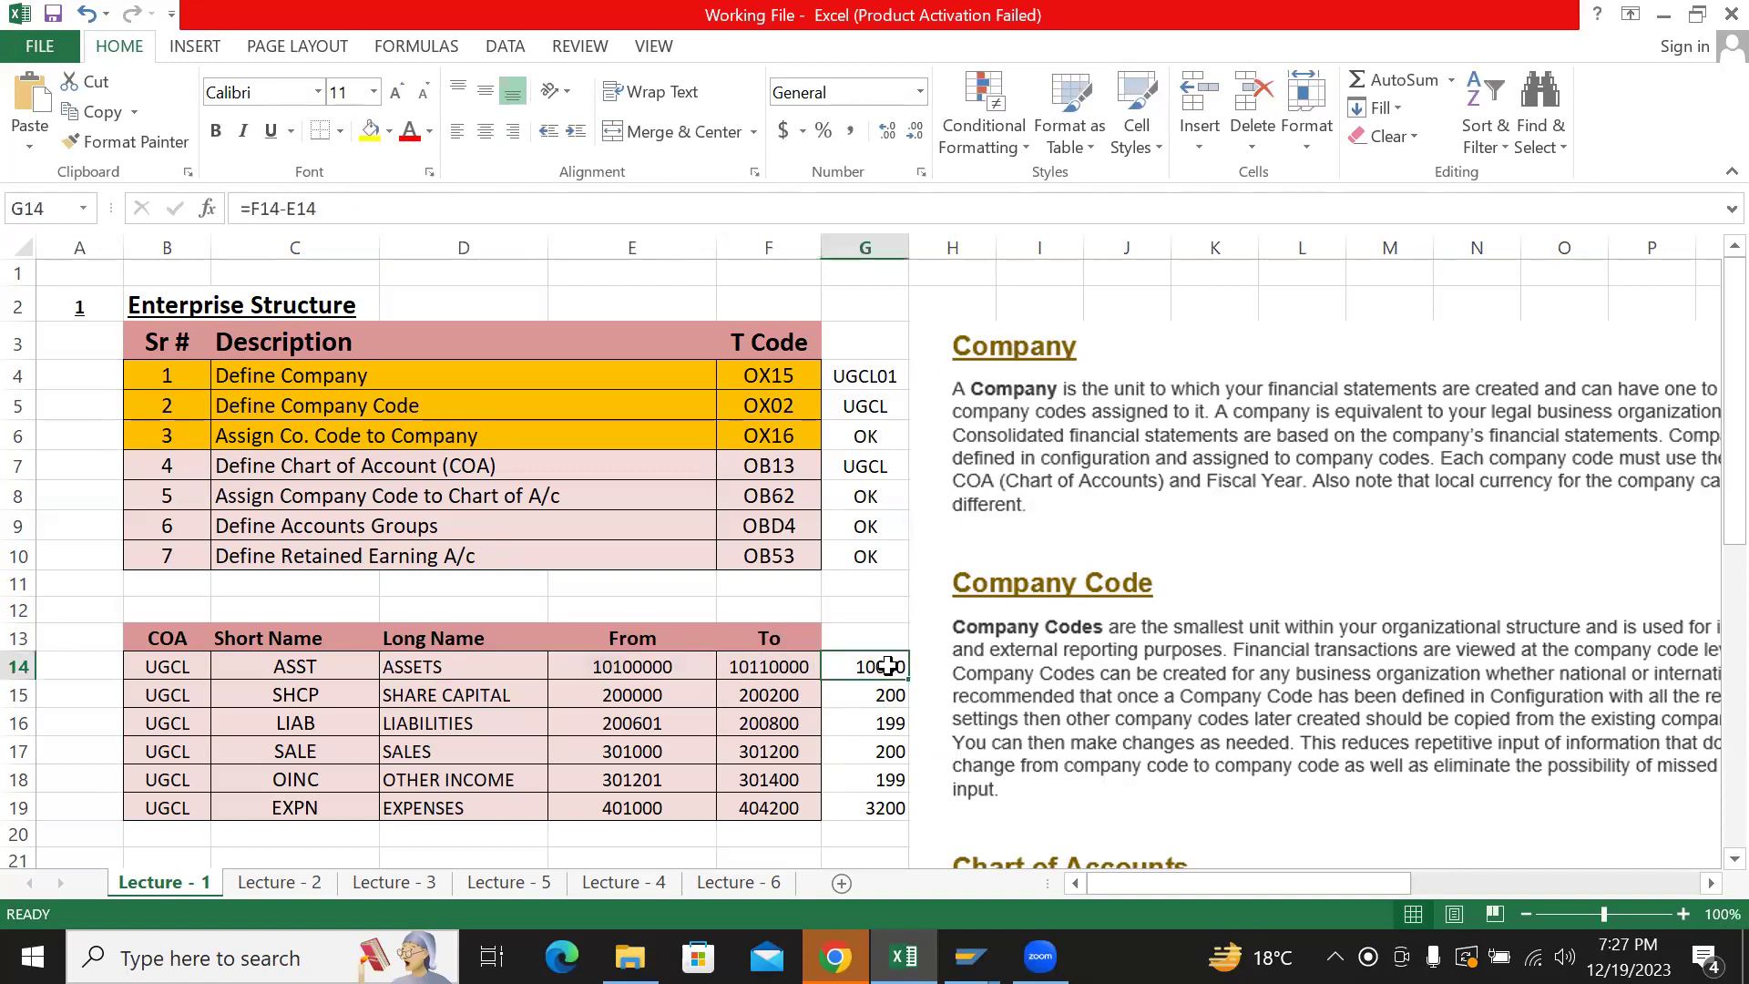
click(797, 671)
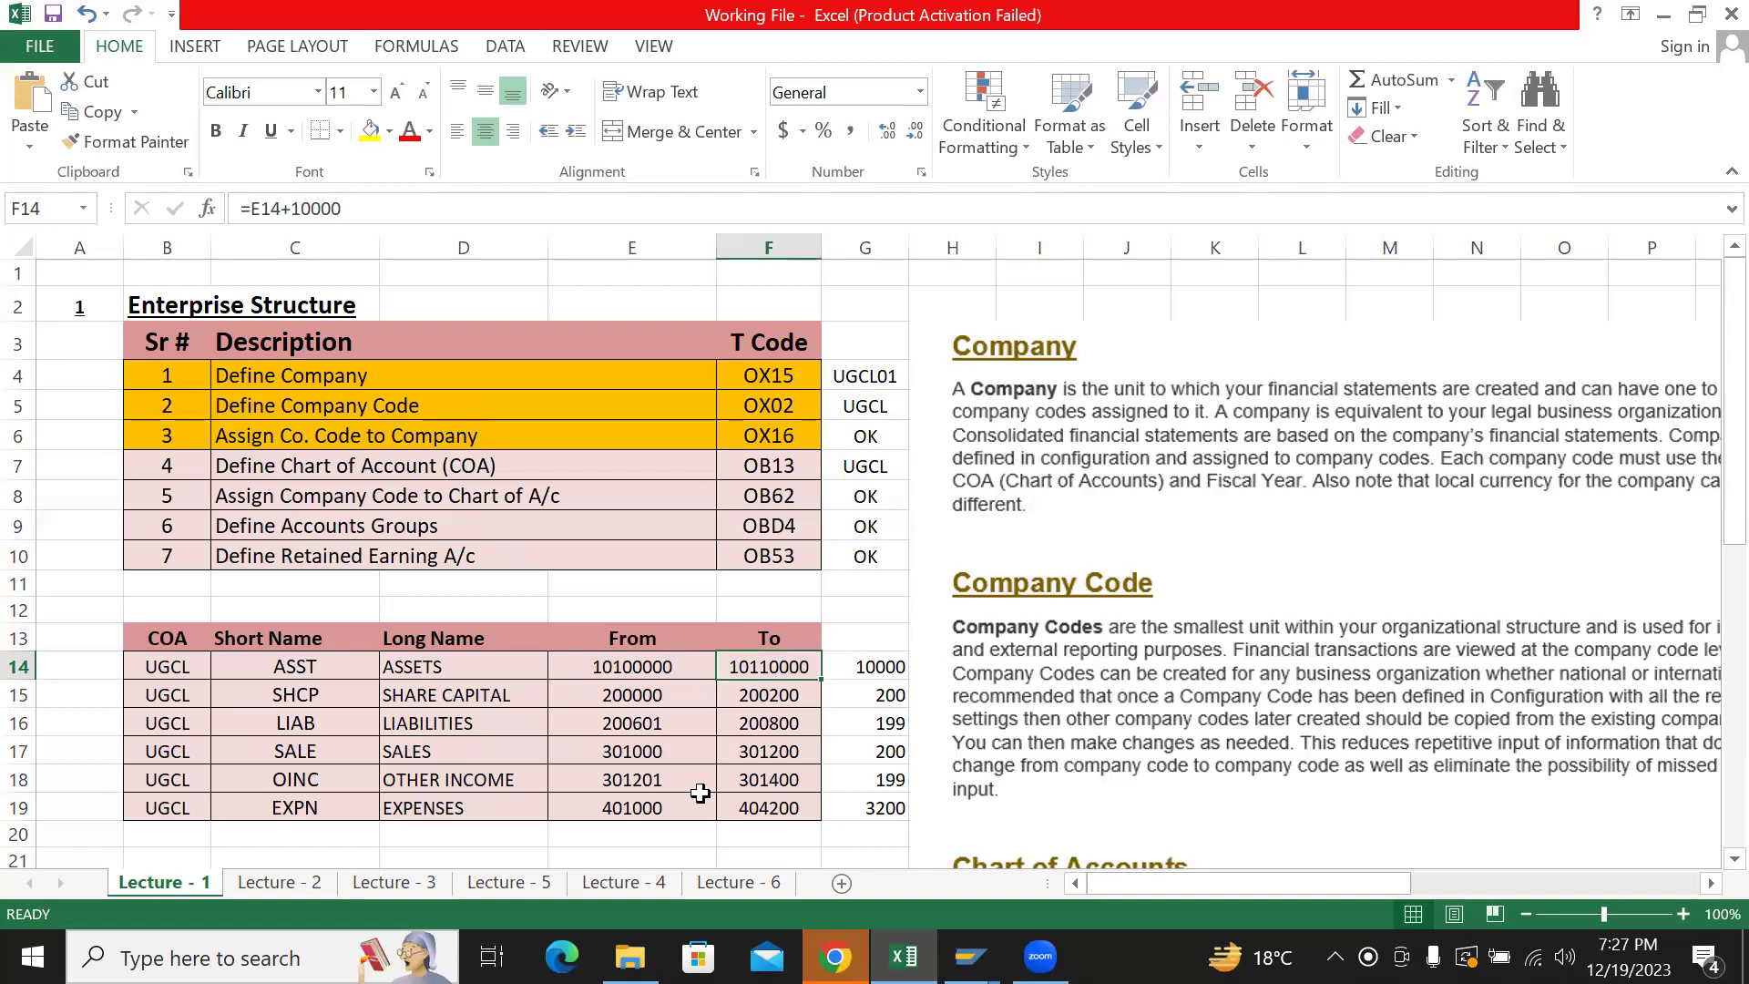
click(869, 699)
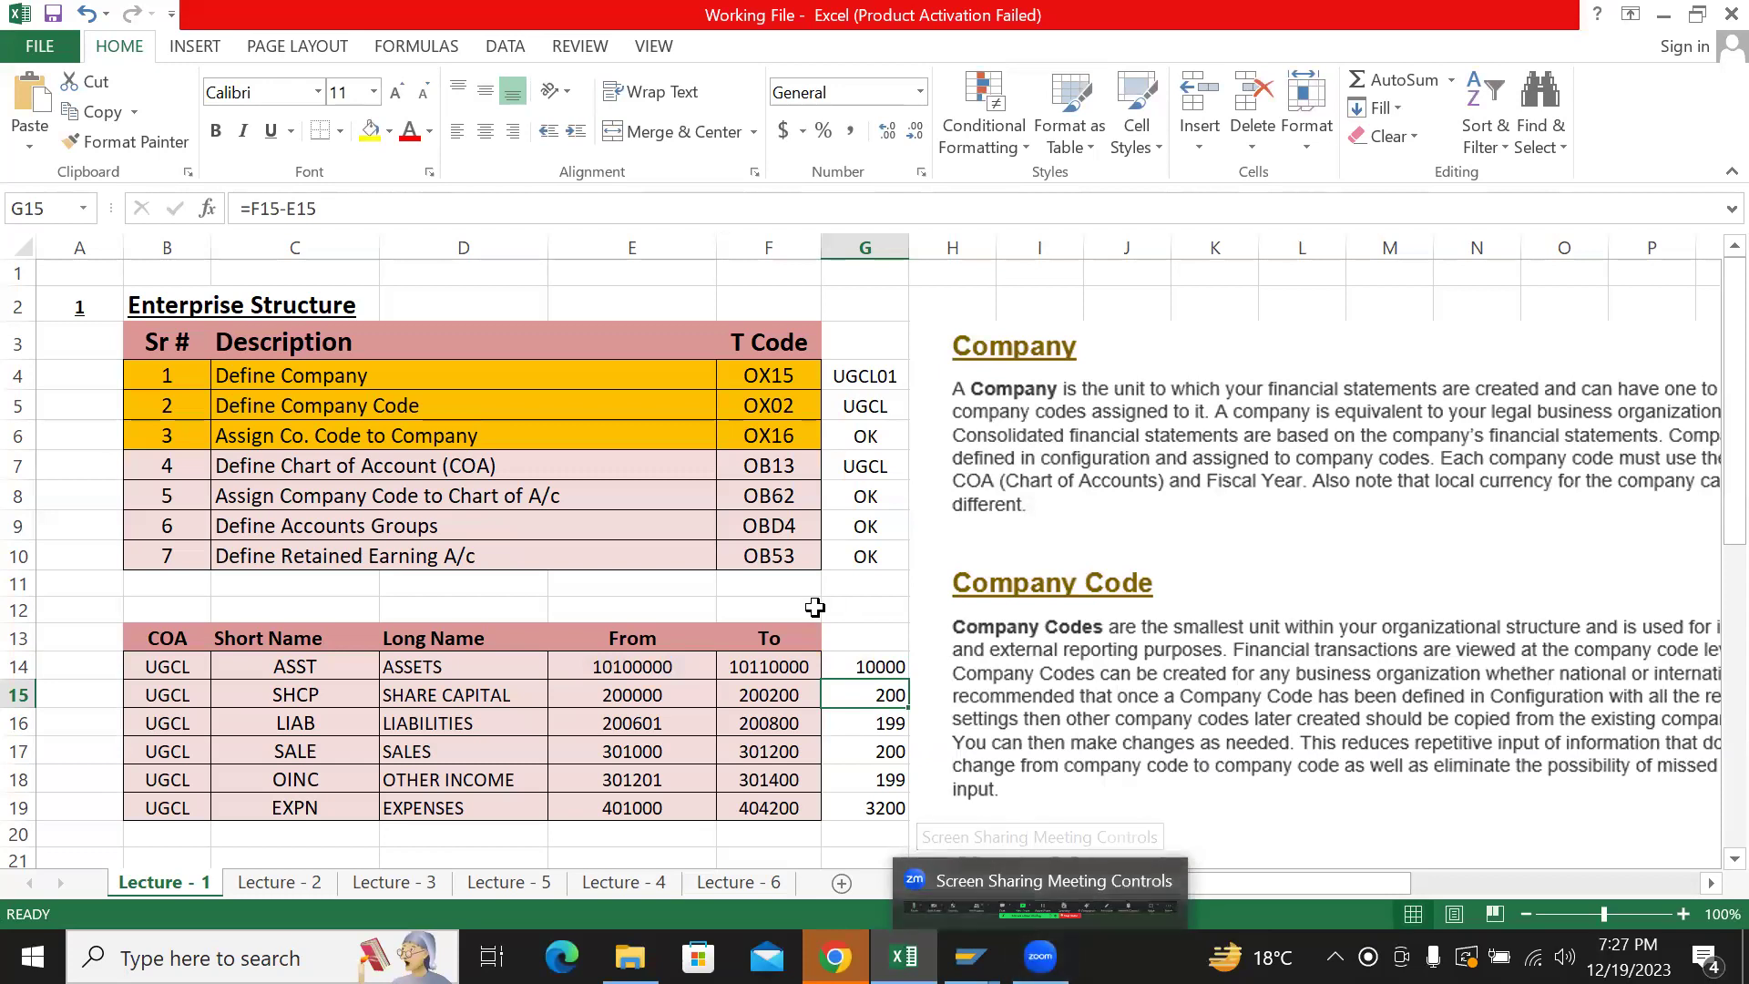
click(890, 662)
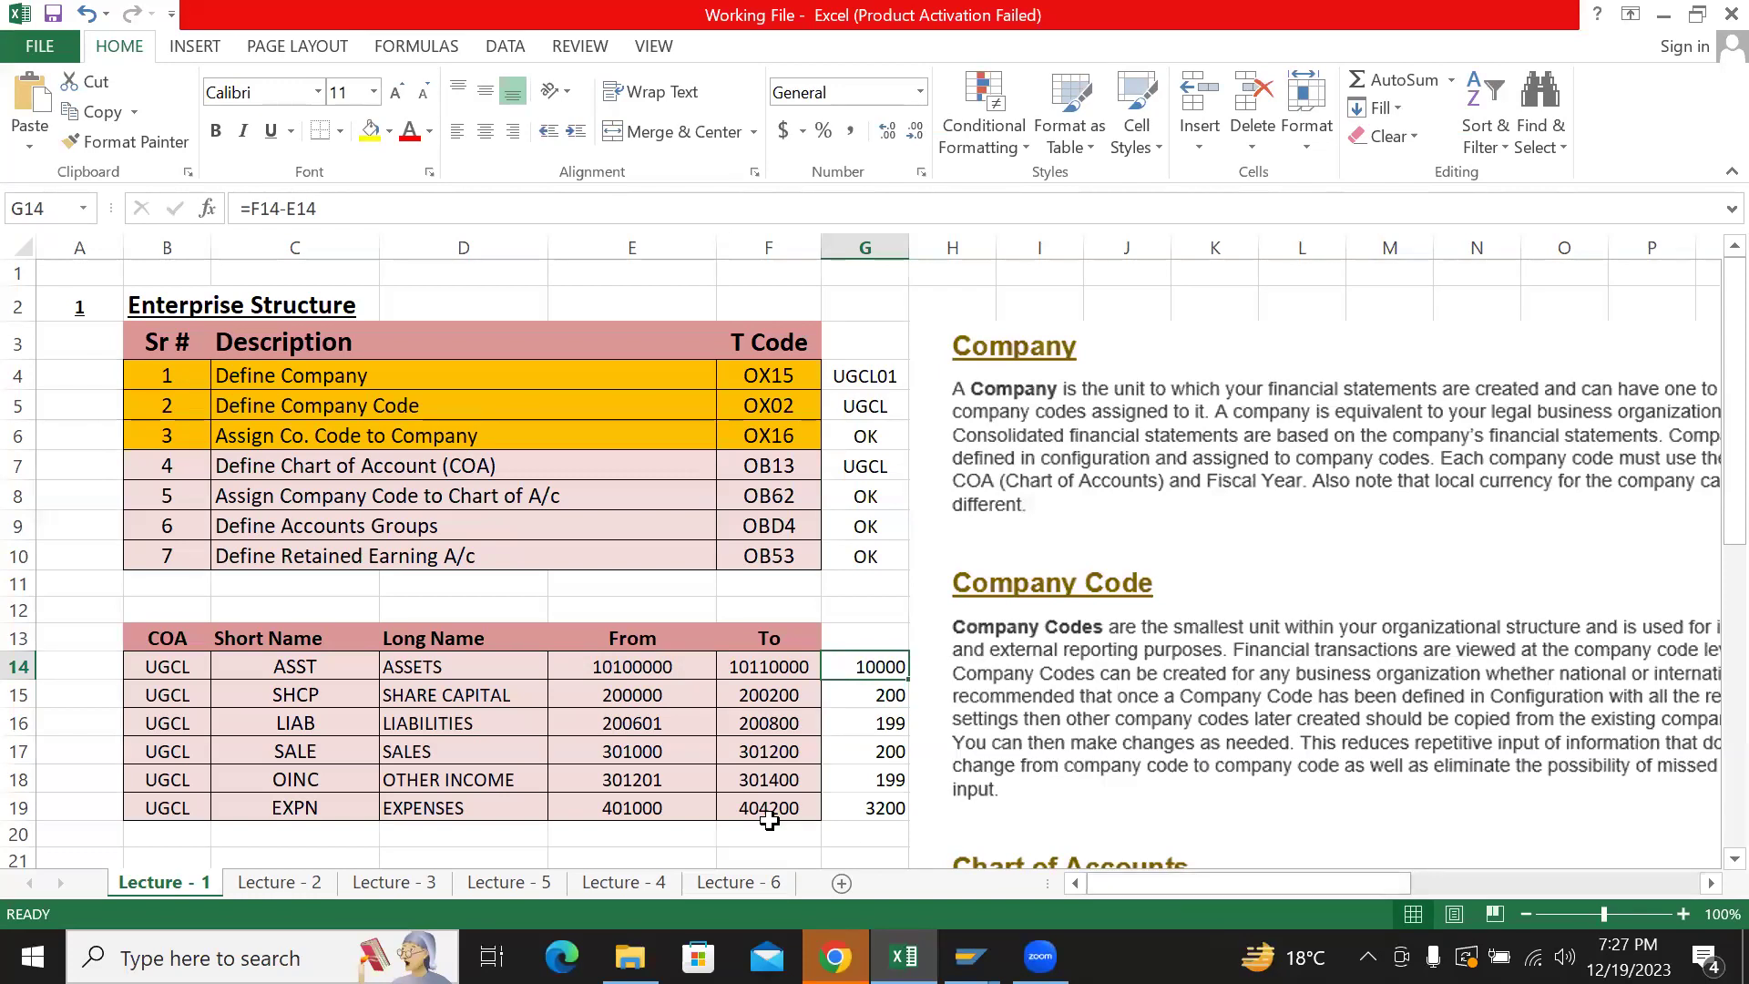
click(674, 663)
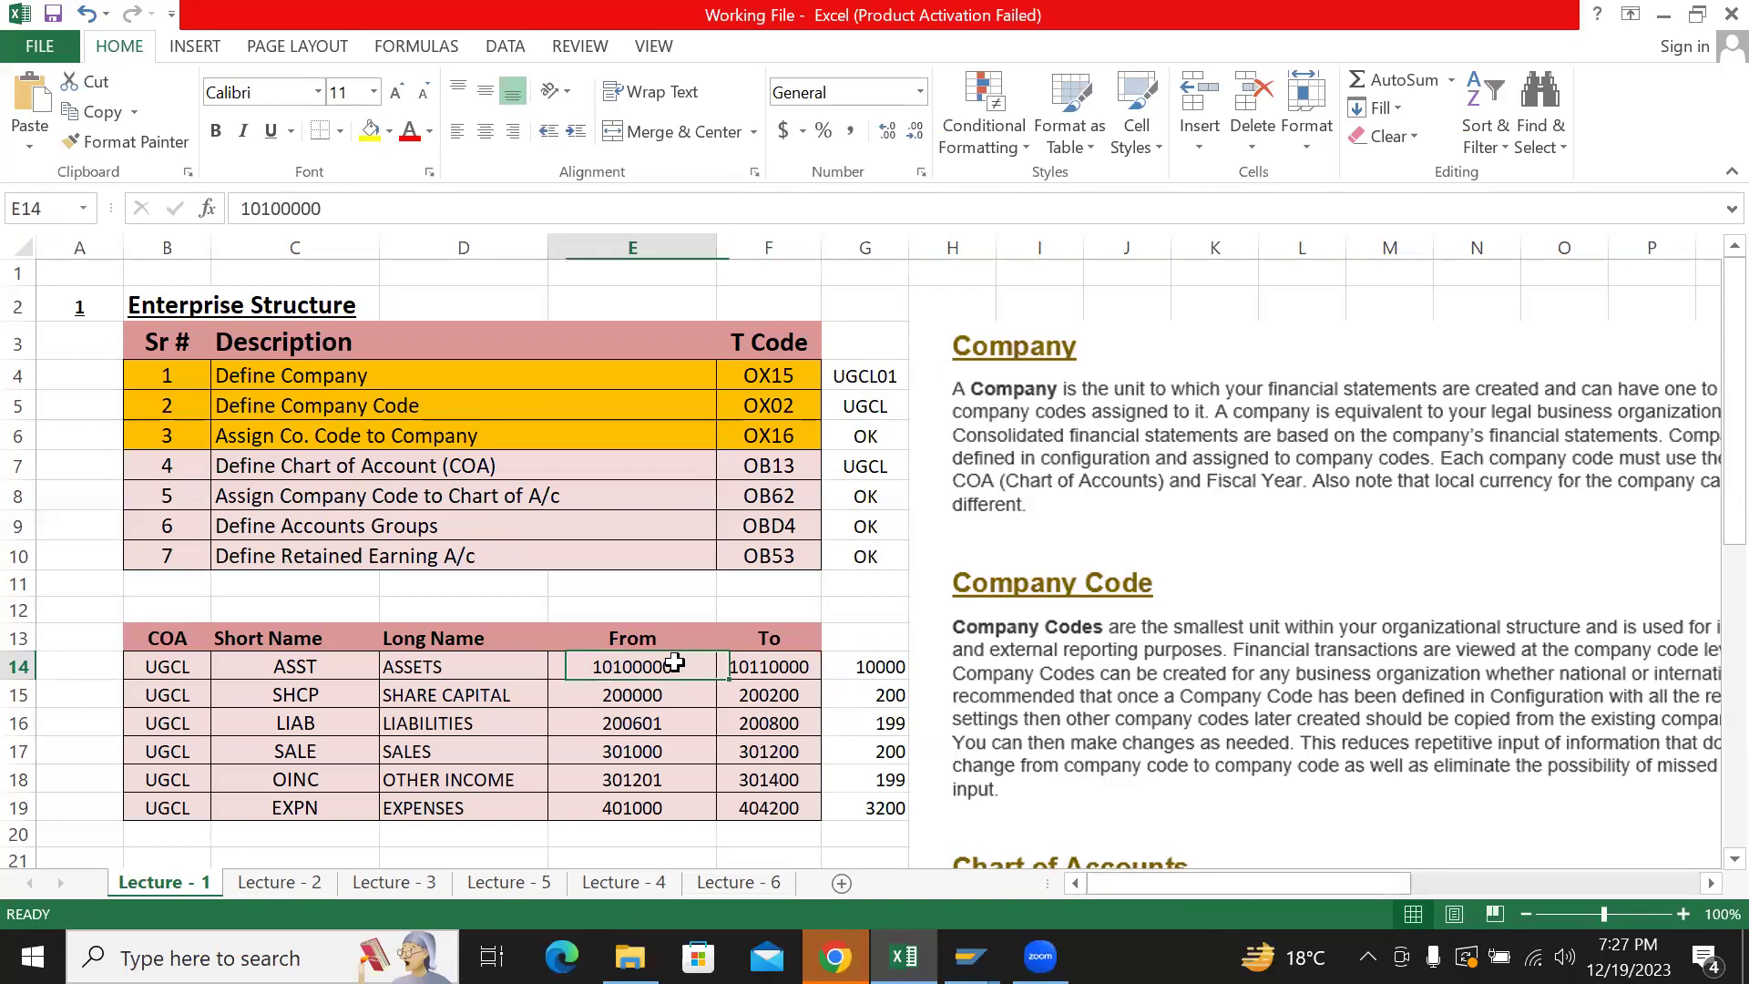
click(854, 663)
click(663, 663)
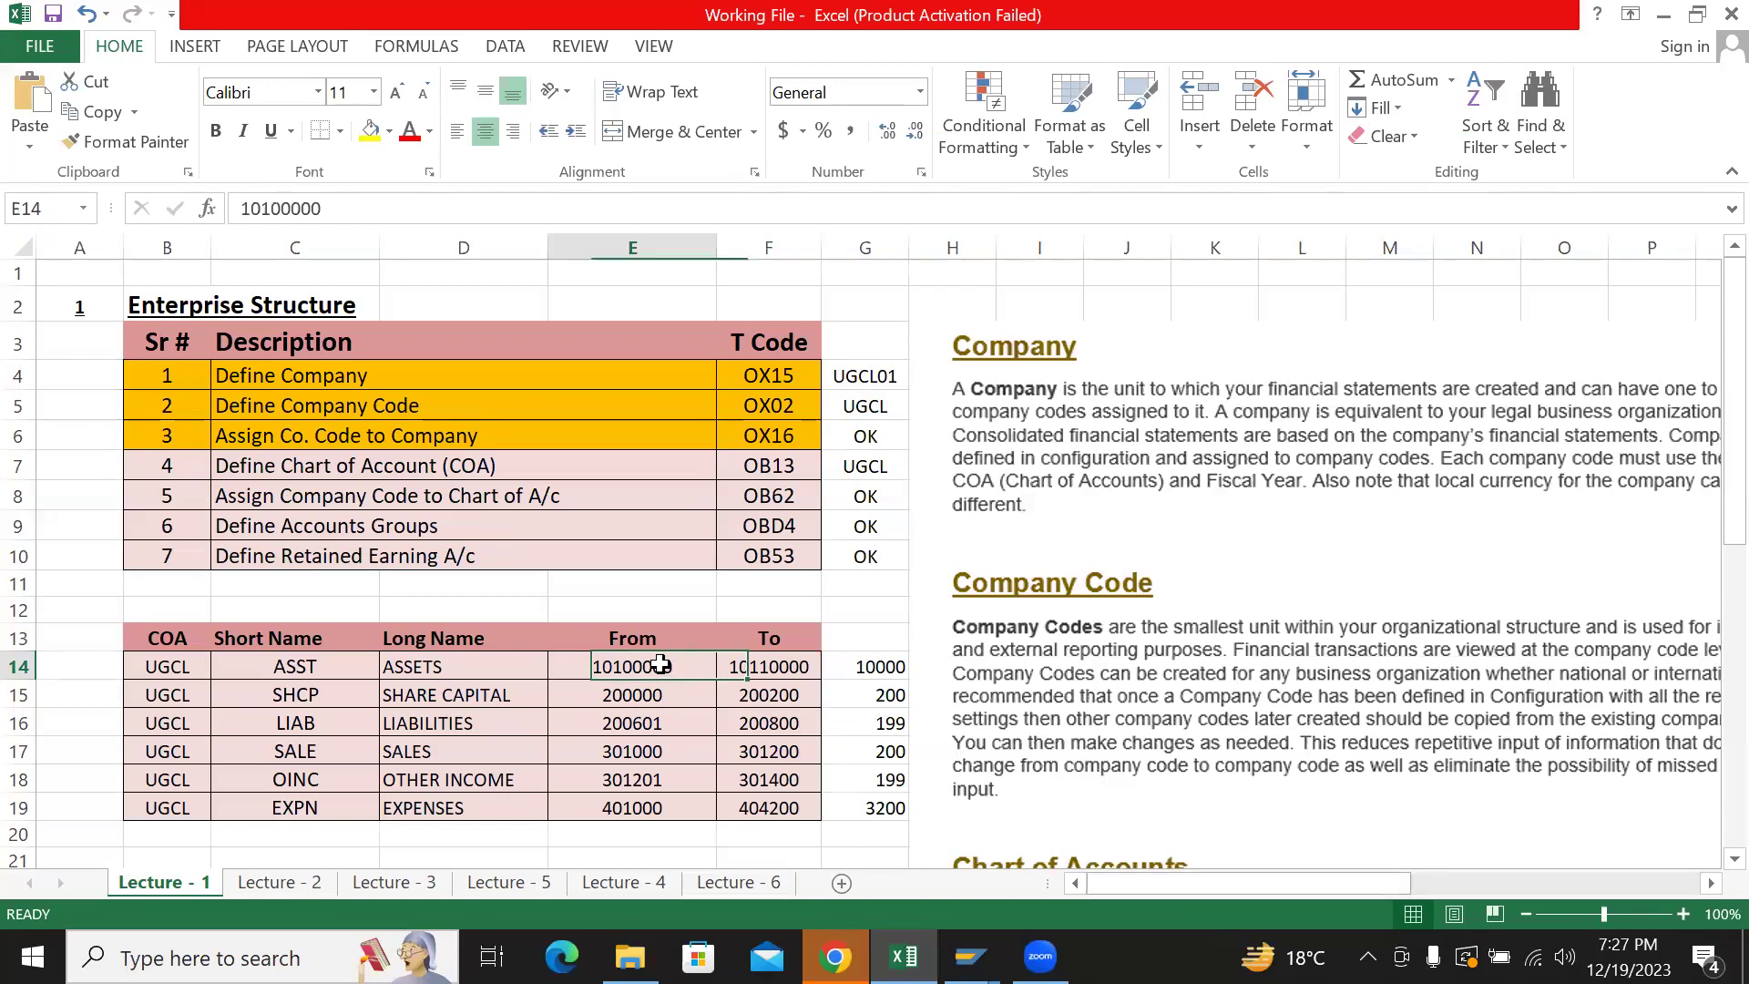
- Change the To formula of the ASSETS account group in cell F14 to =E14+12000
key(Right)
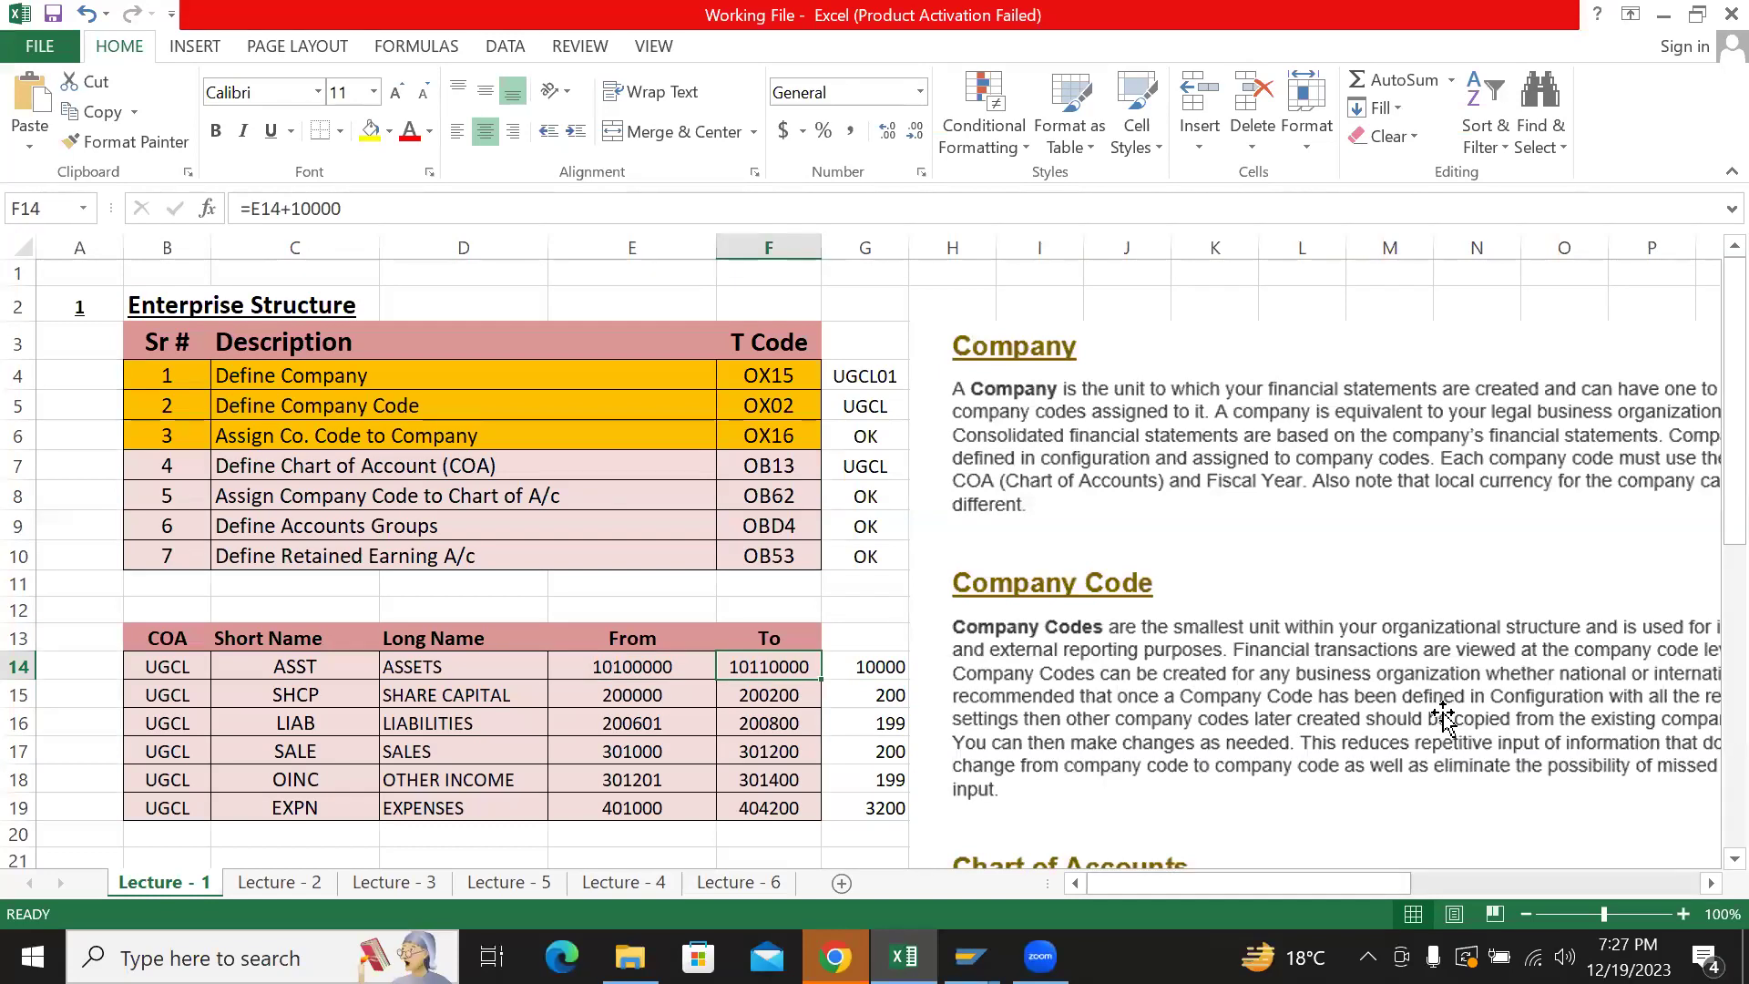
key(F2)
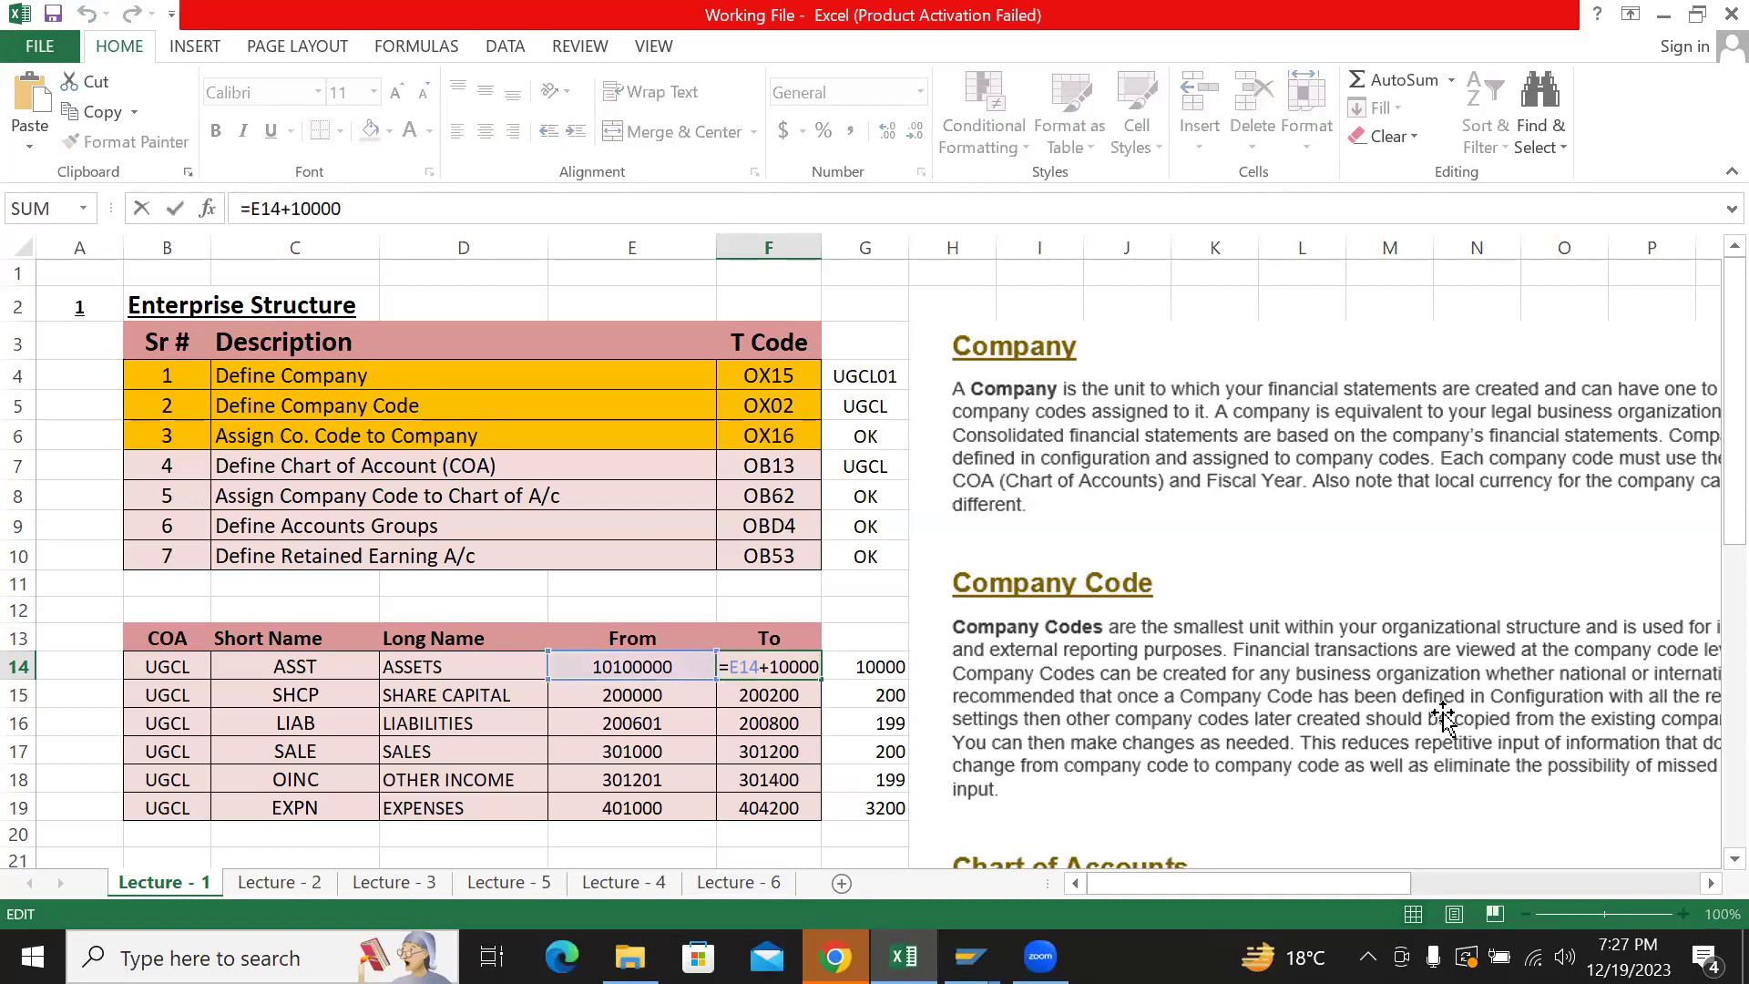
key(Left)
key(Left)
key(Left)
key(shift+Right)
text(2)
key(Return)
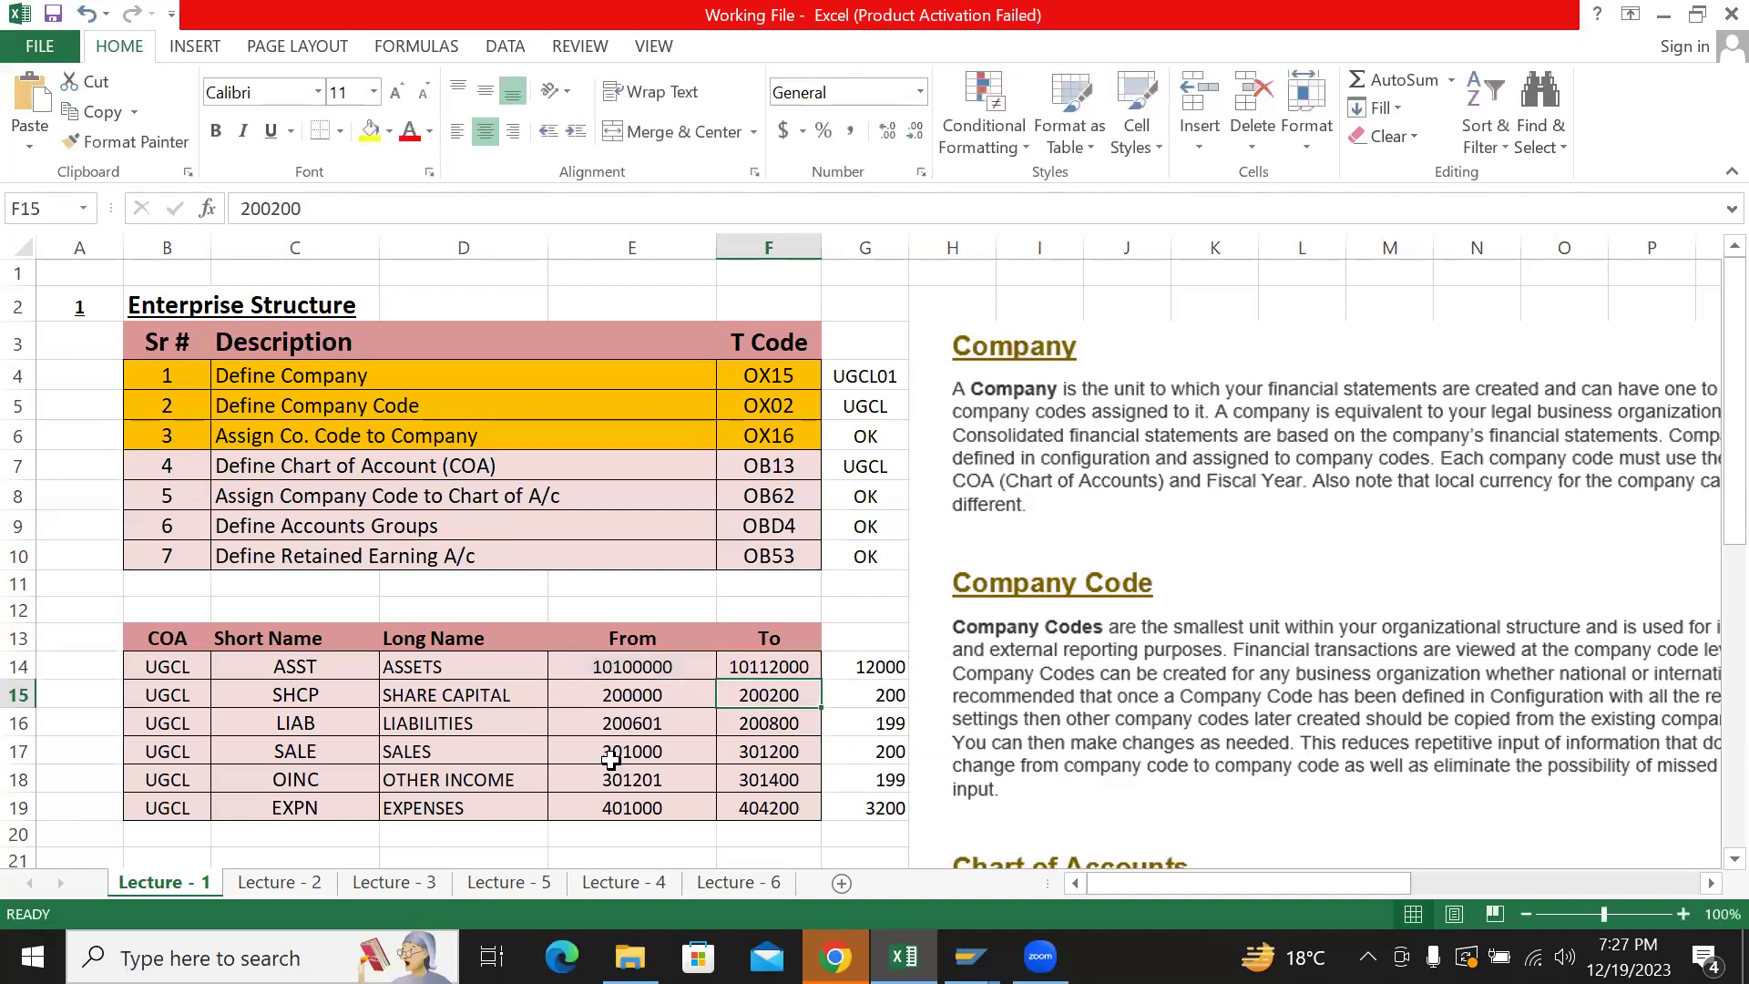
- Compare the end of the ASSETS range with the start of the SHARE CAPITAL range and highlight all From and To numbers
click(794, 663)
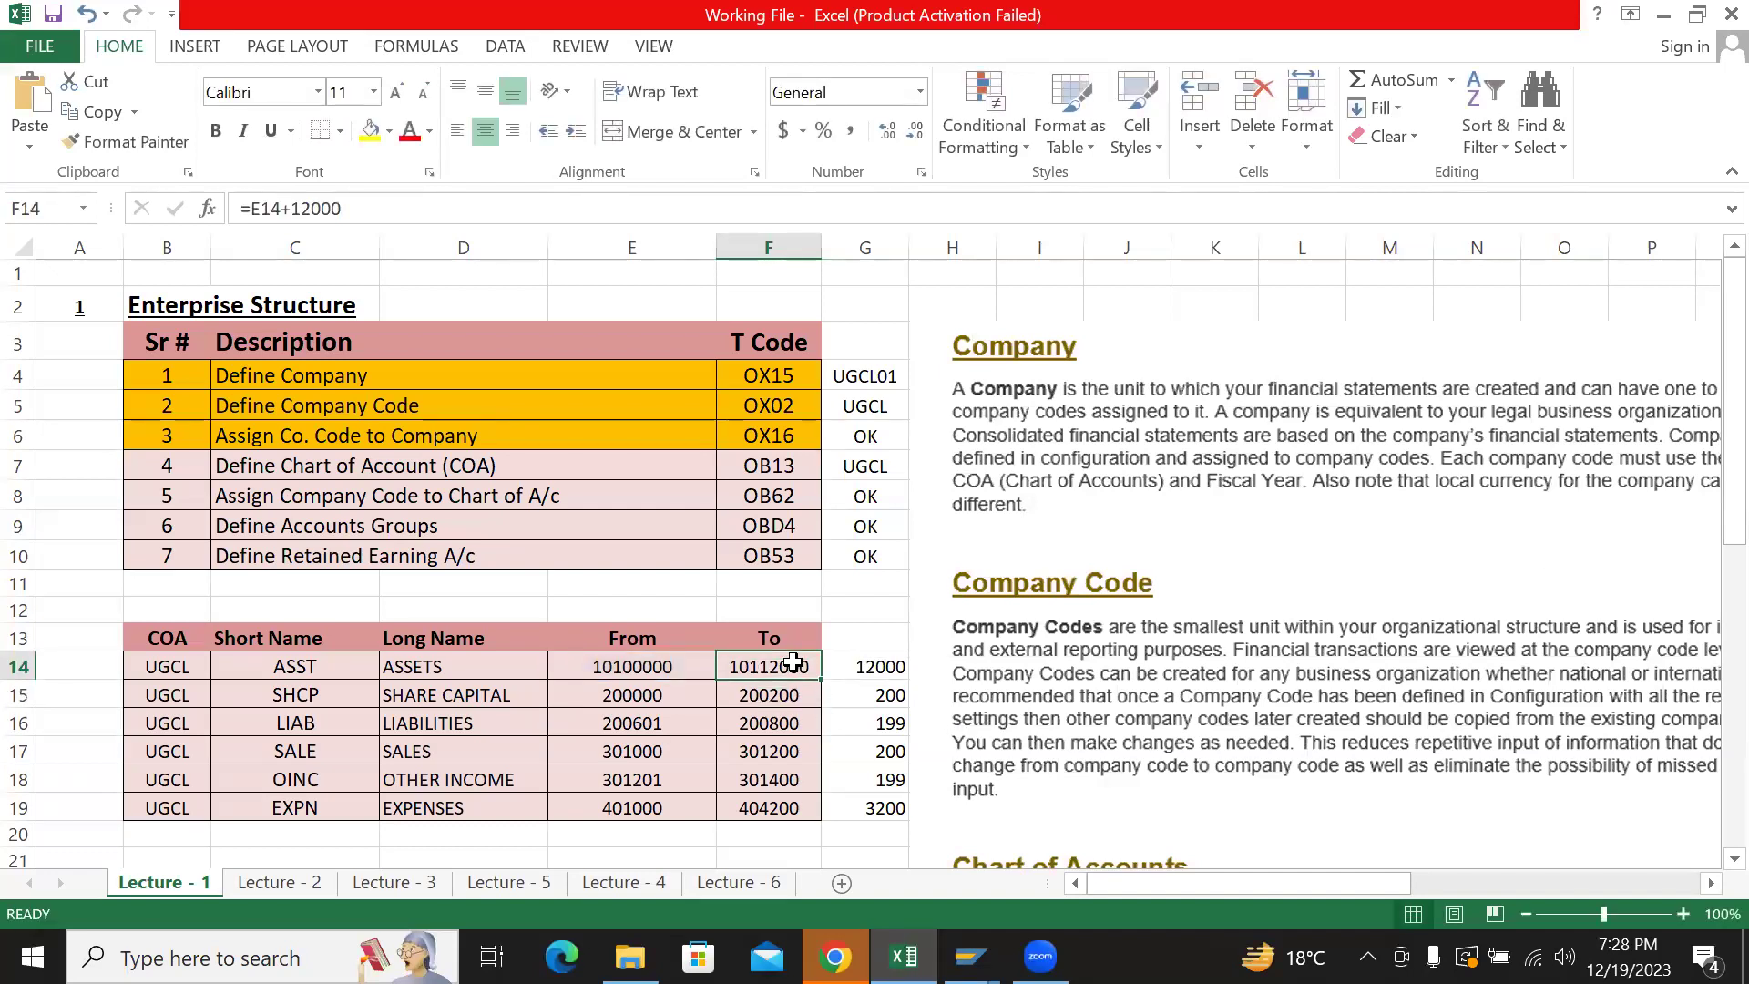
click(623, 697)
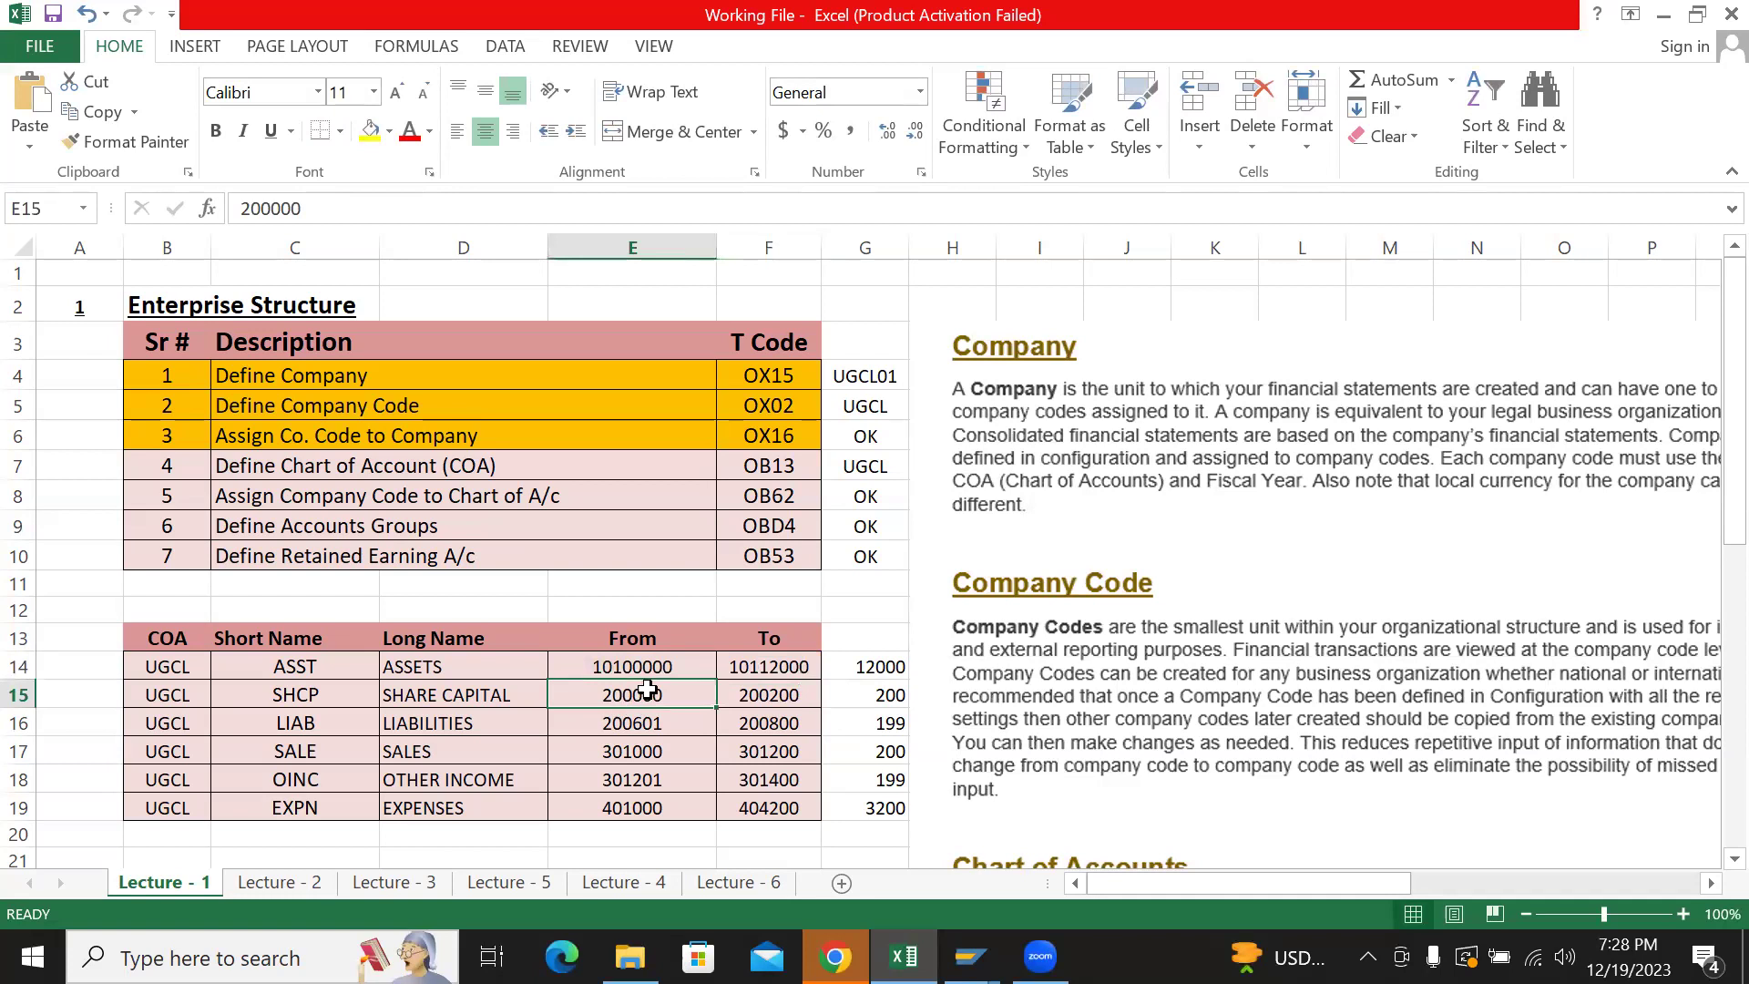
click(788, 663)
click(676, 705)
click(769, 666)
click(651, 690)
drag(667, 666, 802, 809)
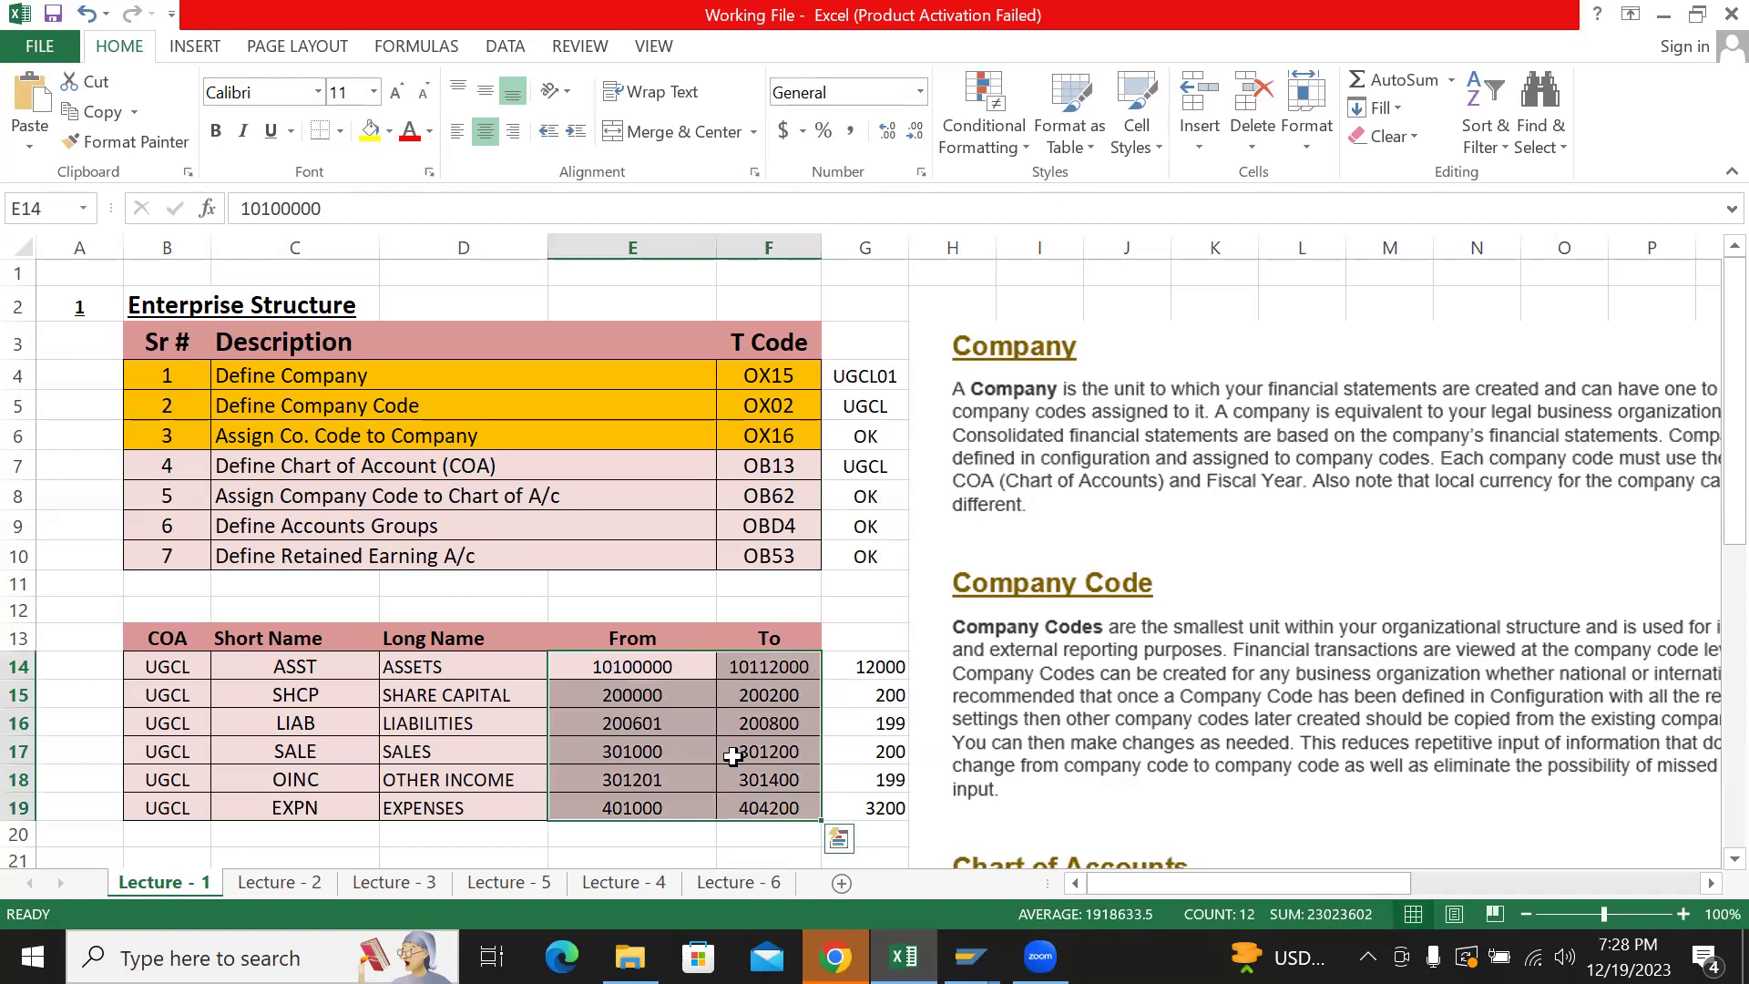
- Go through the account groups from ASSETS down to EXPENSES and examine their names and starting numbers
click(876, 667)
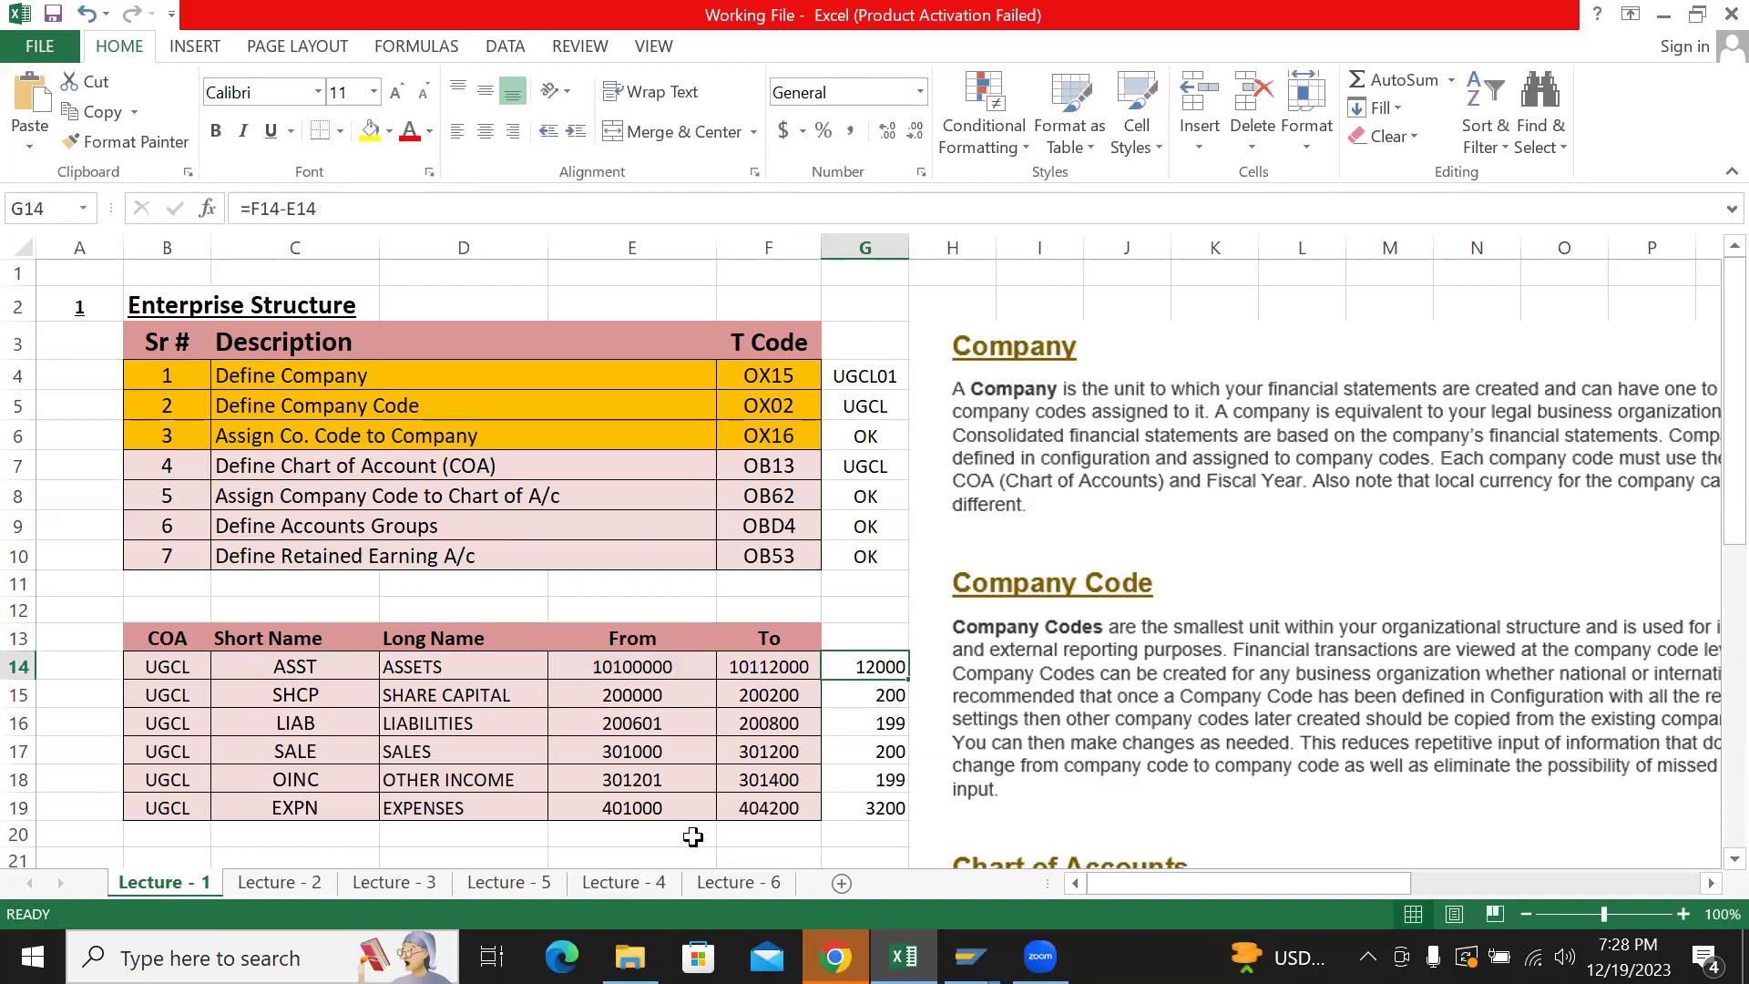
click(630, 668)
click(428, 666)
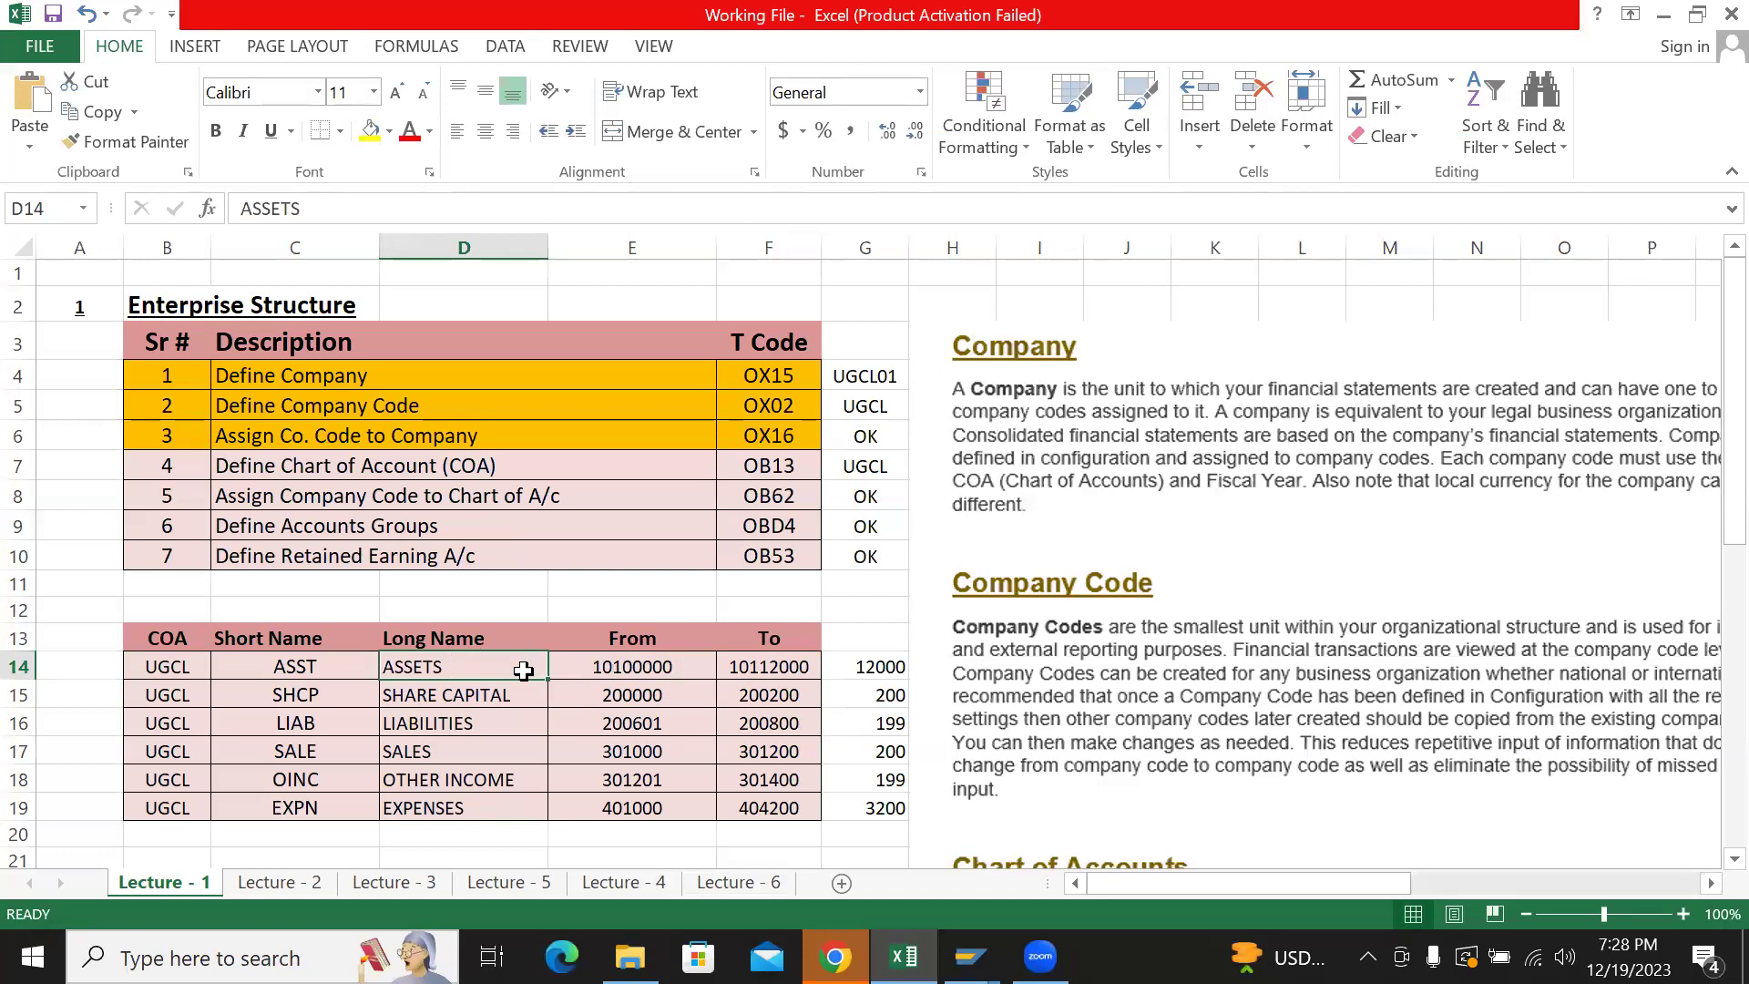
click(621, 666)
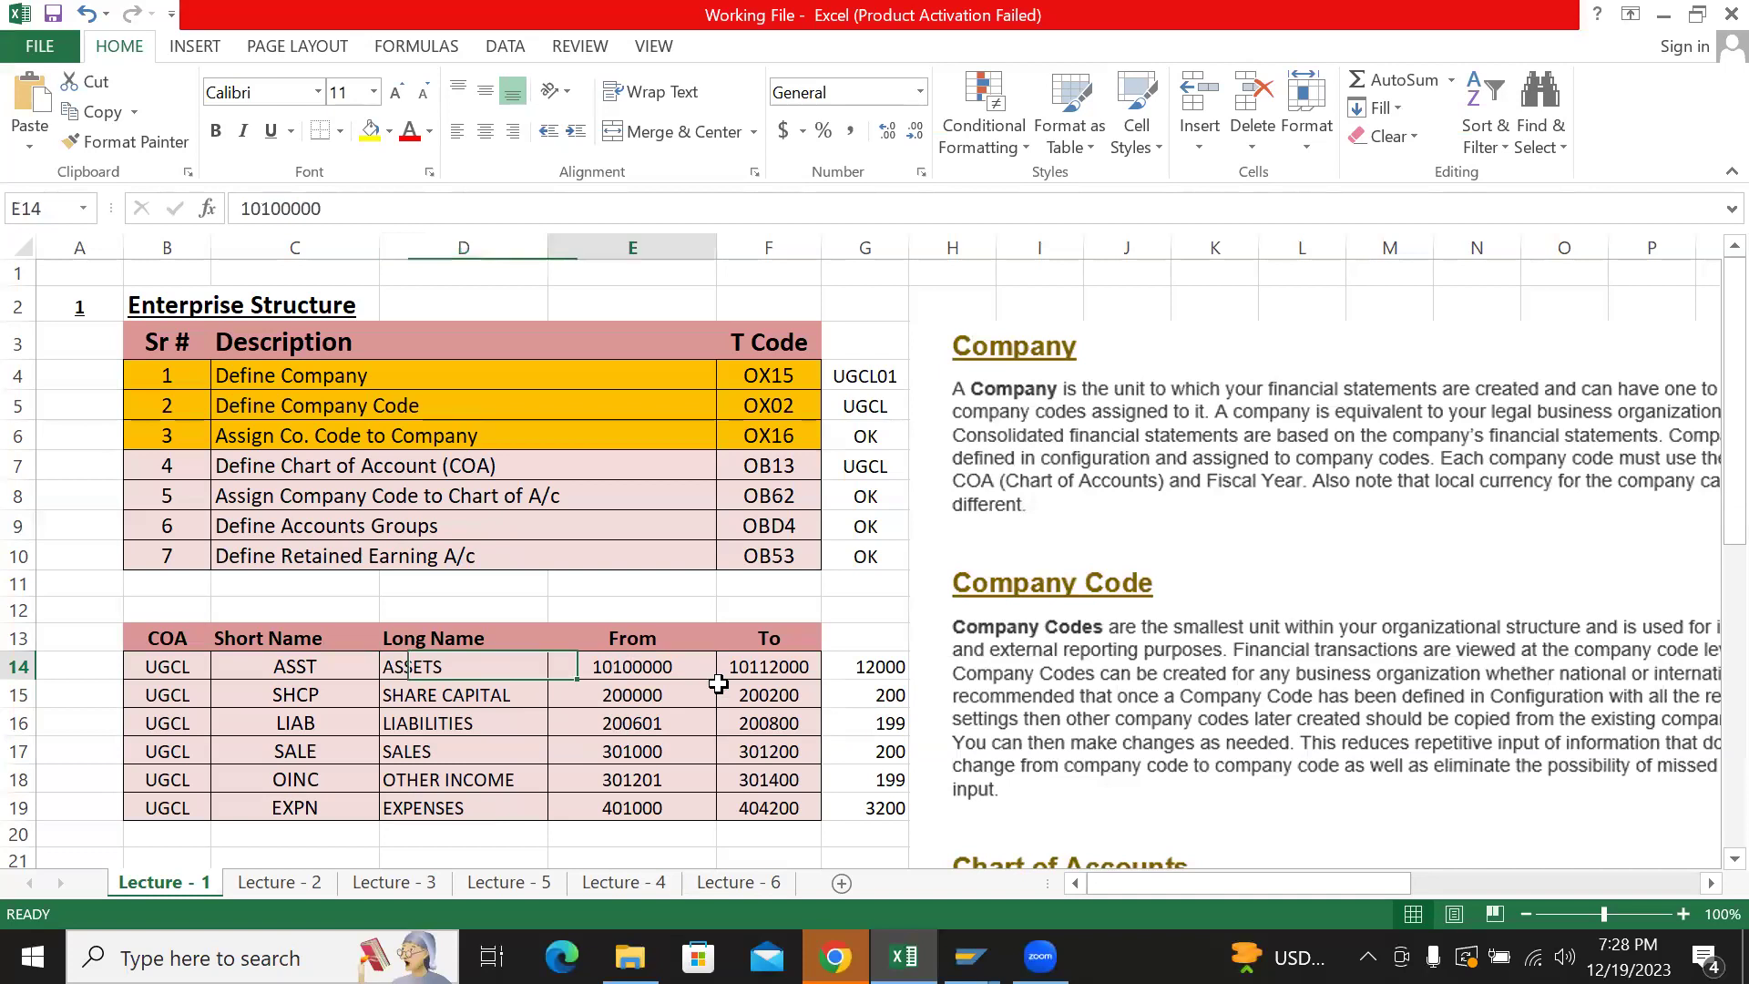
key(Down)
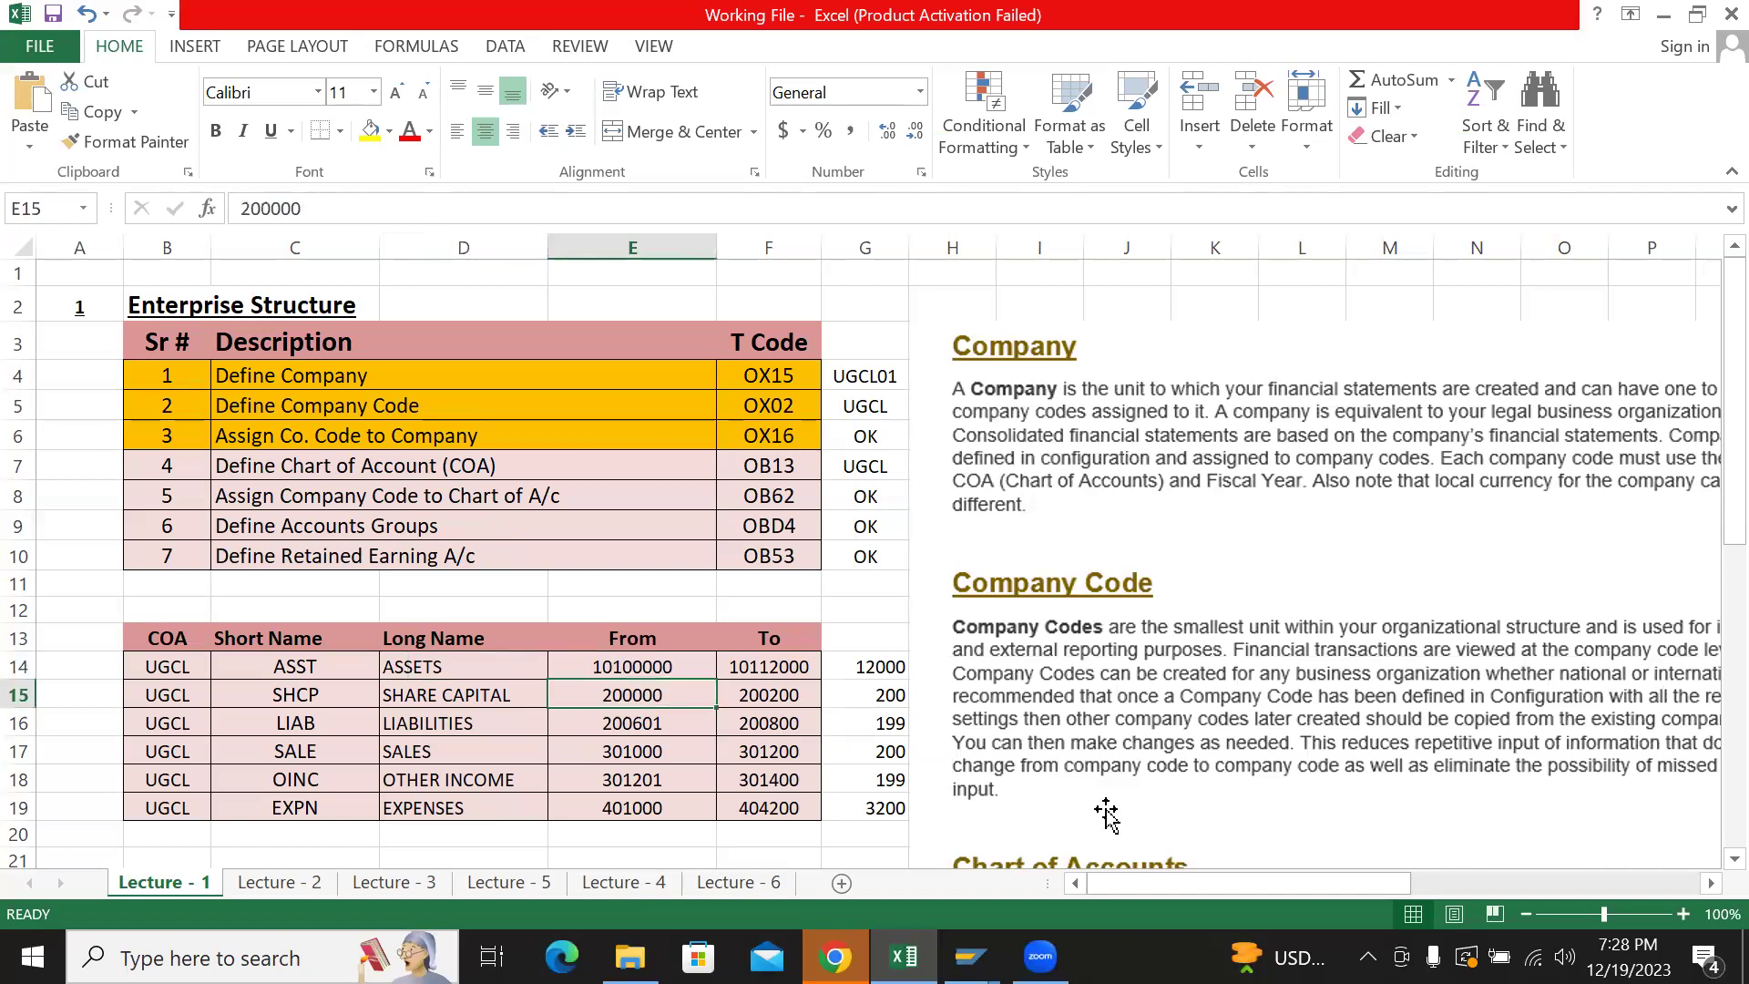
key(Left)
key(Down)
key(Right)
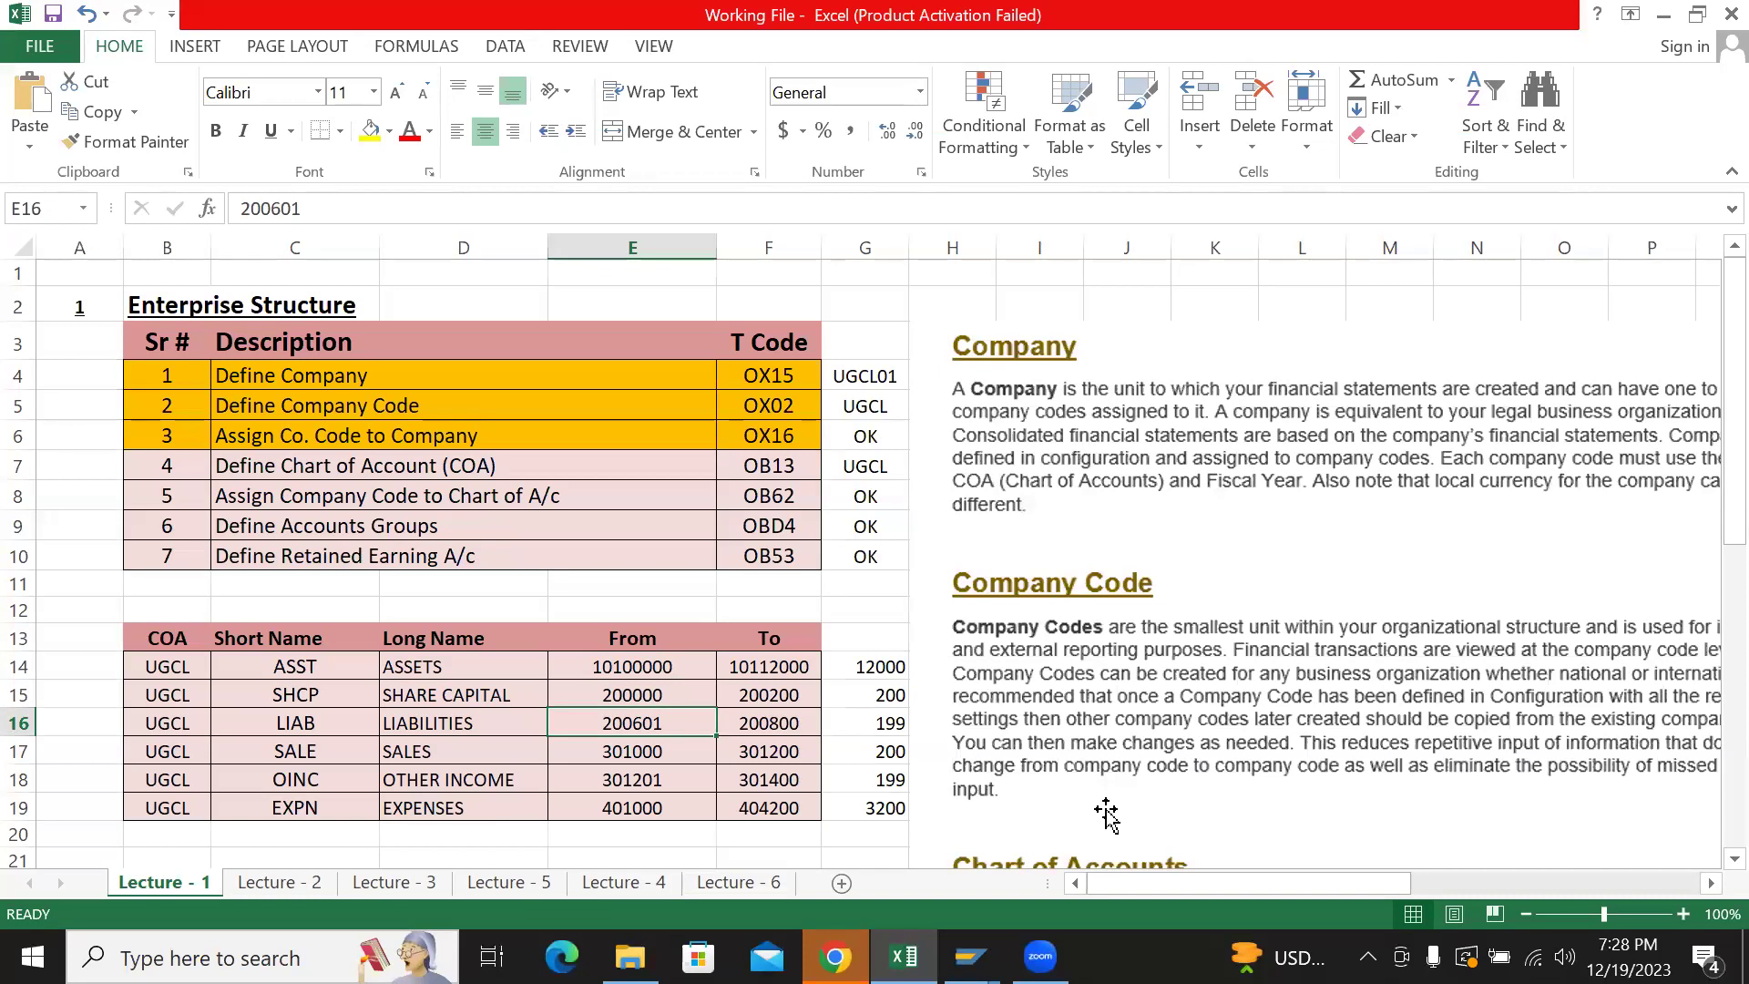
key(Left)
key(Down)
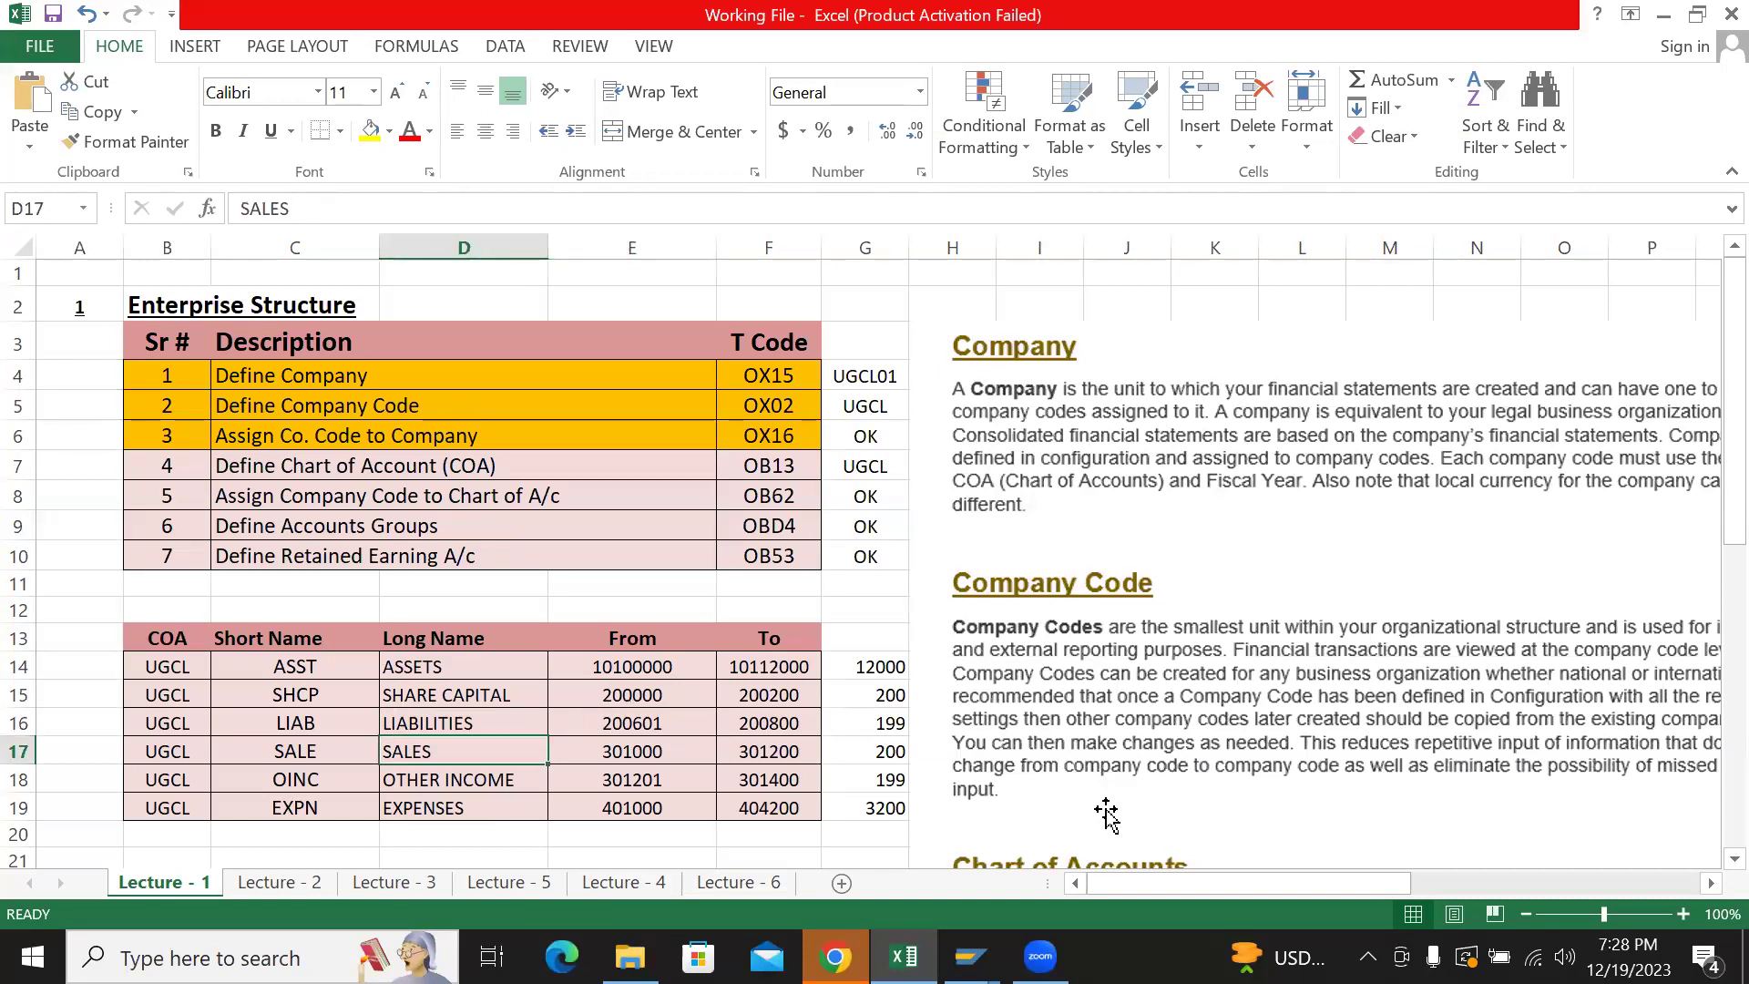
key(Down)
key(Down)
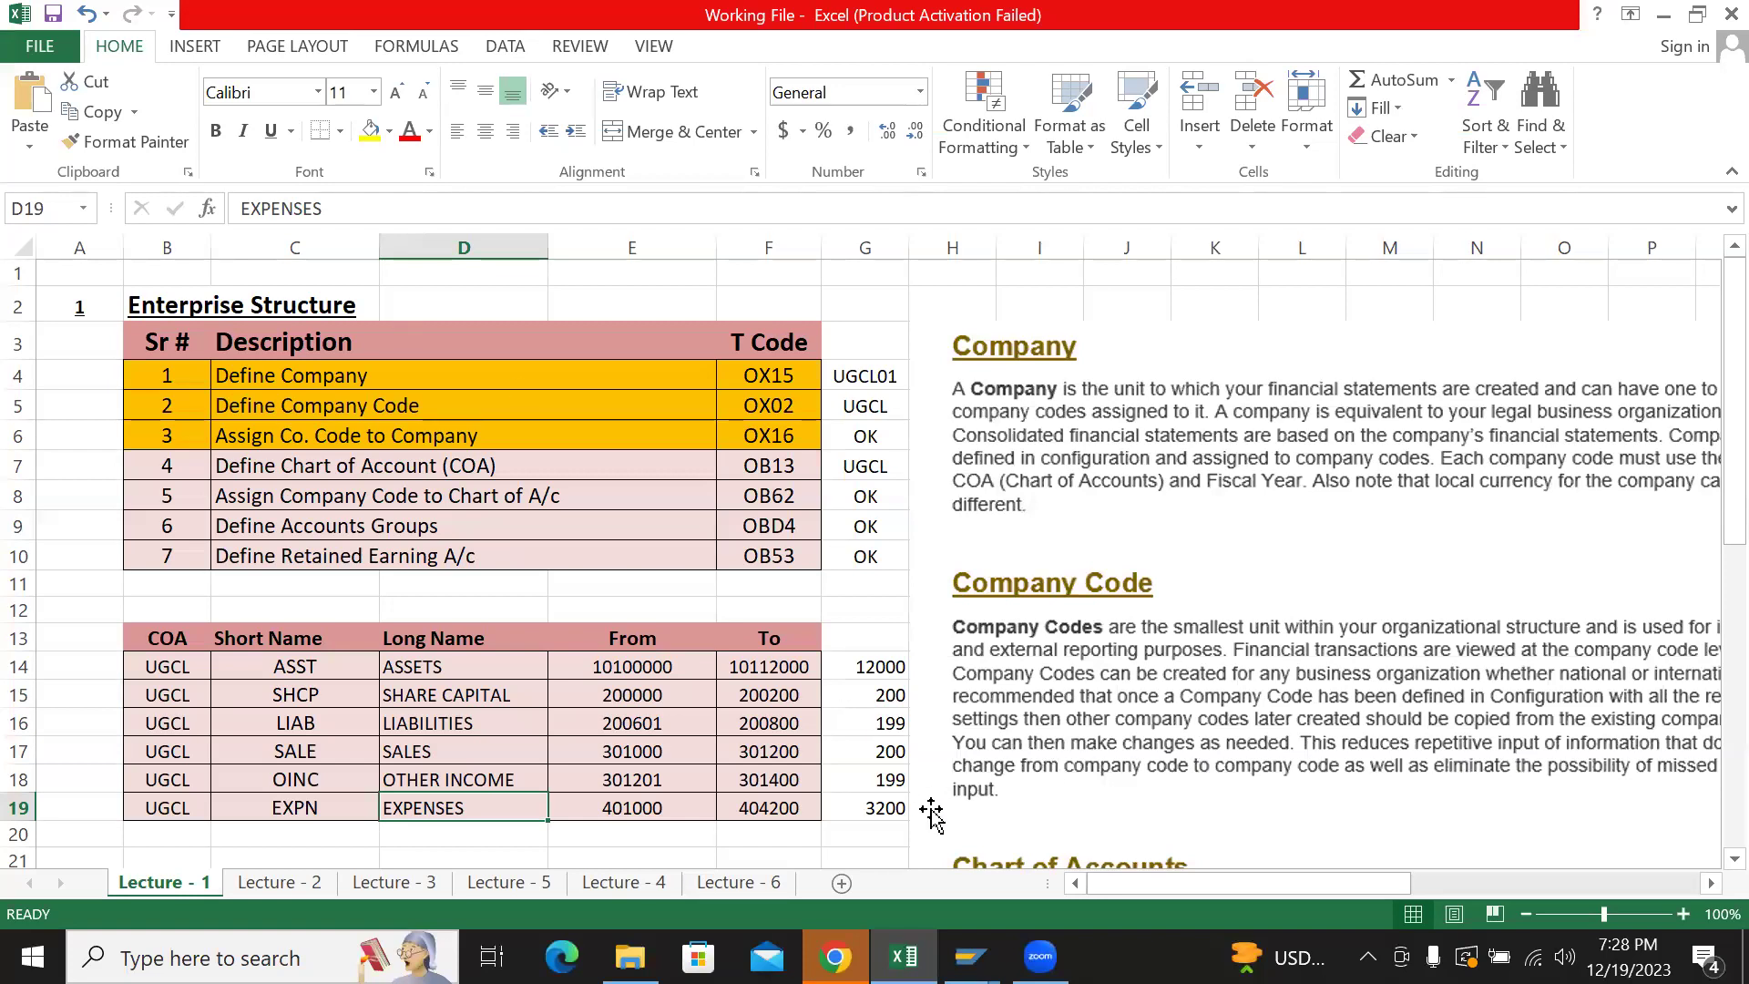
- Undo the changes made to the From and To numbers of the ASSETS account group
key(ctrl+z)
key(ctrl+z)
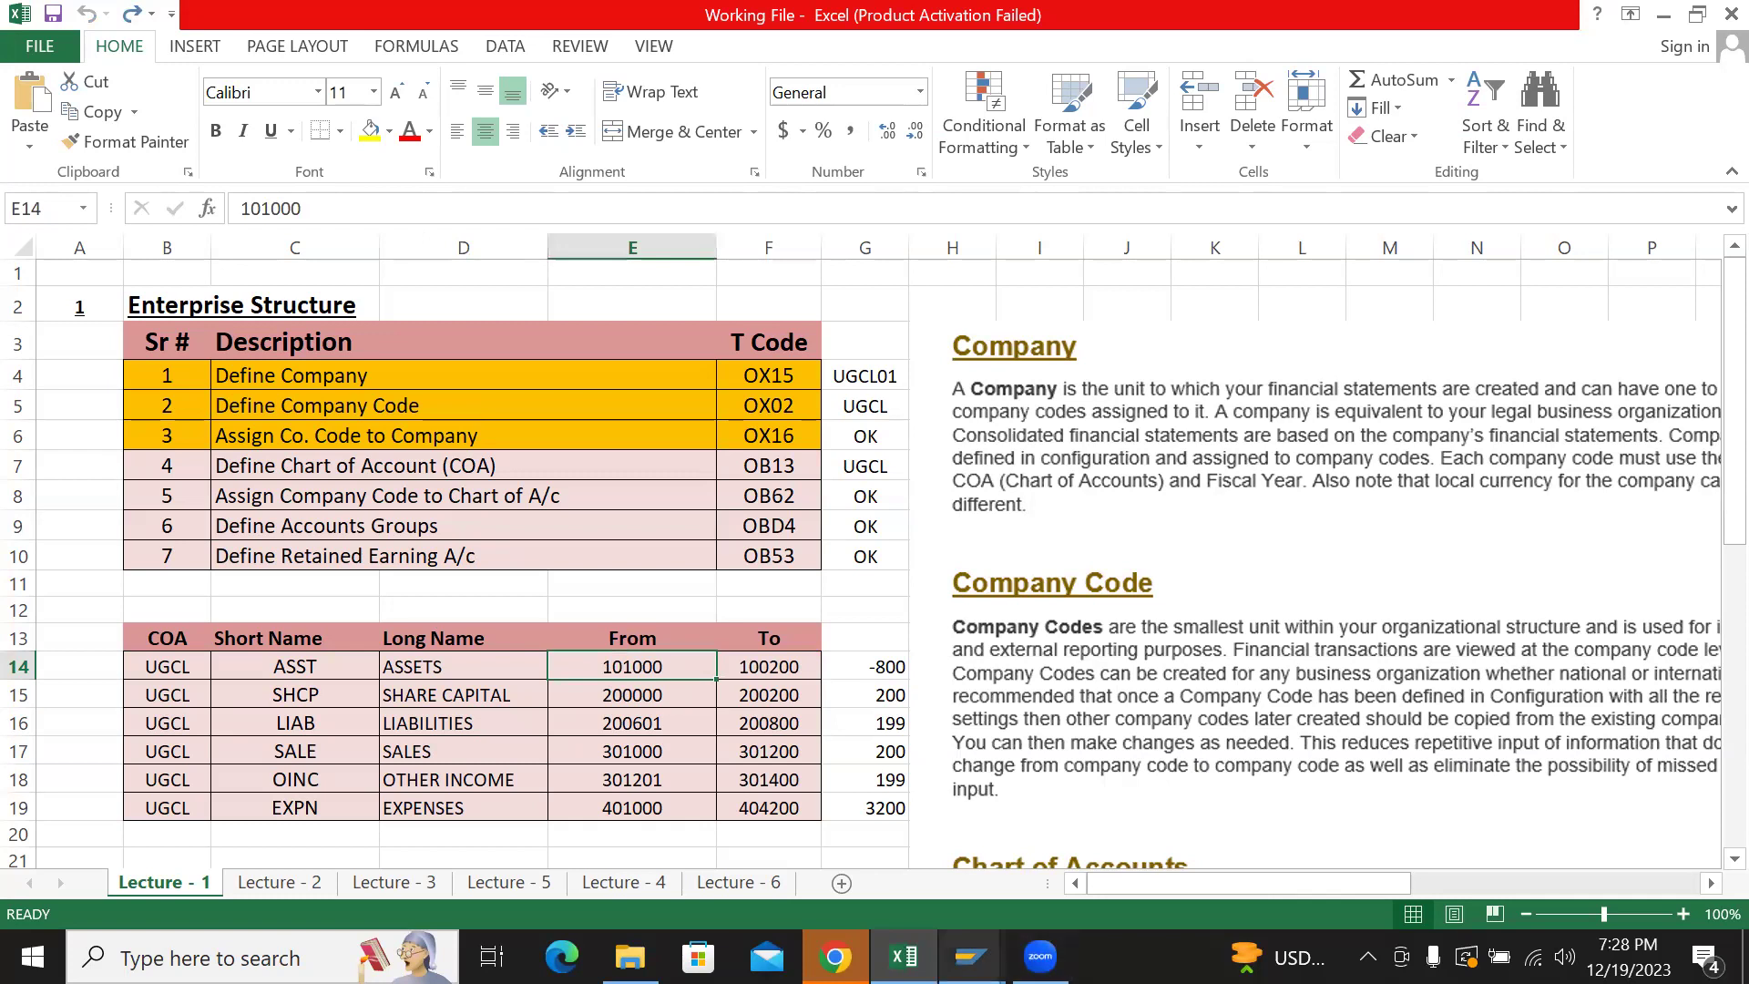
- Switch back to the SAP session showing the list of all charts of accounts
mouse_move(971, 957)
click(820, 834)
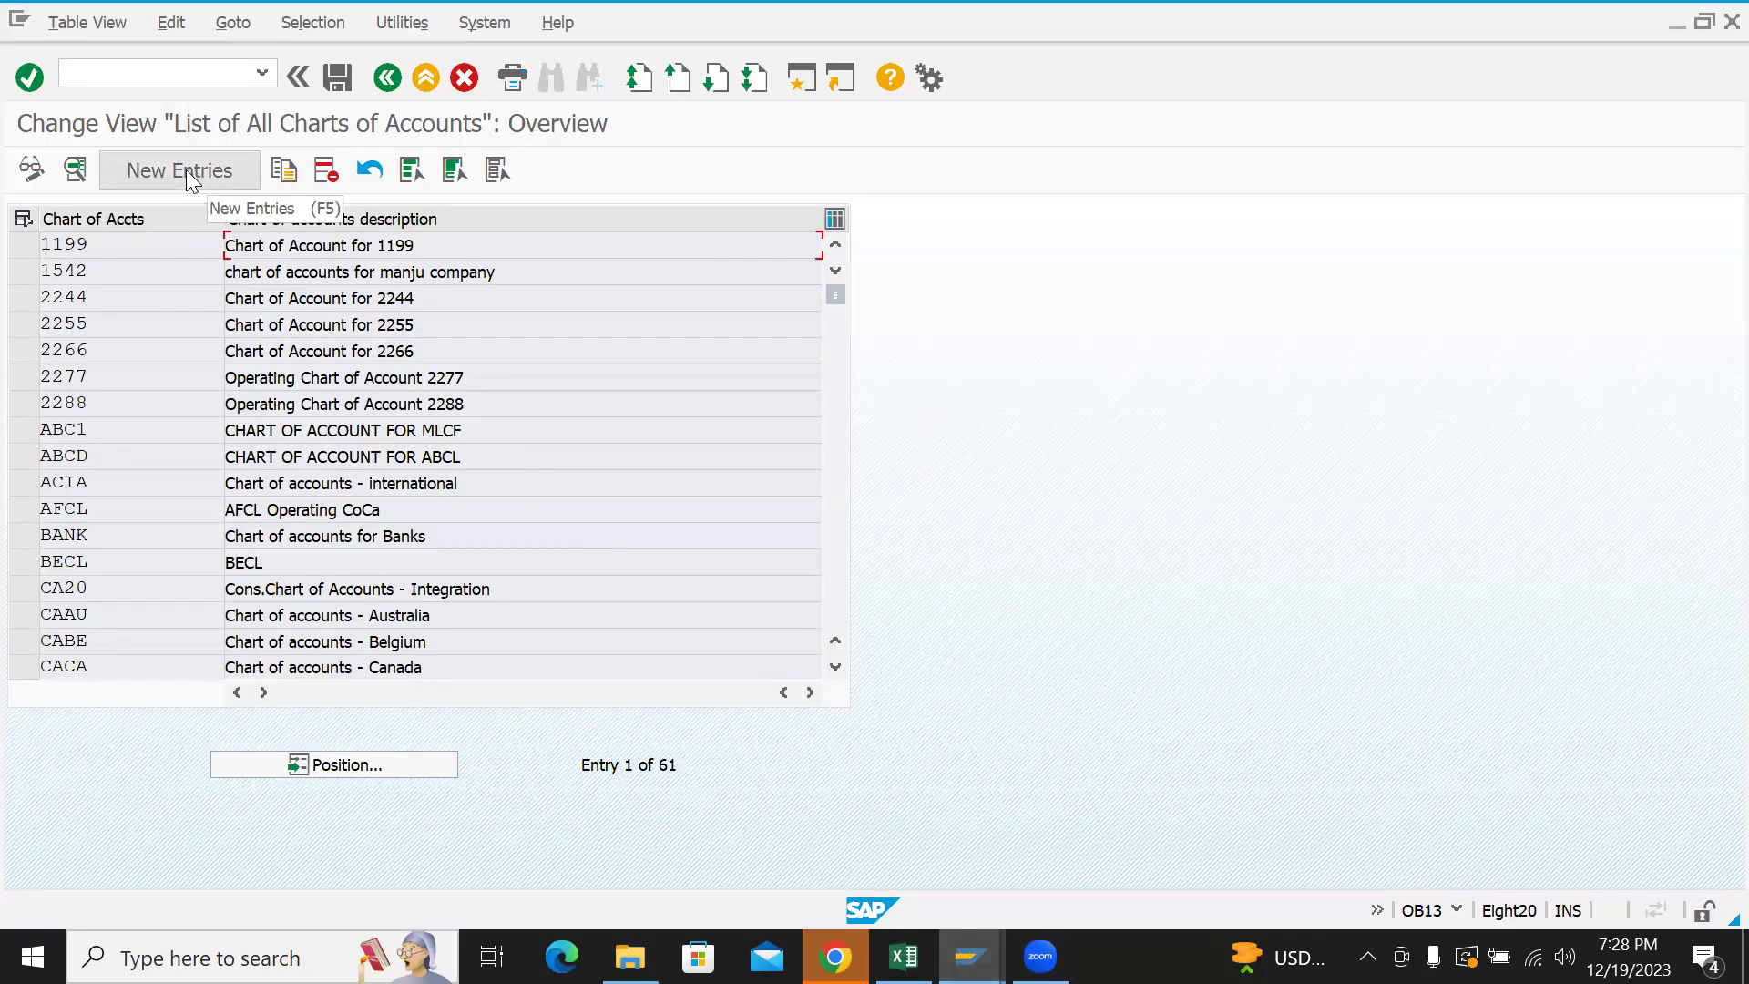
- Reopen the Edit Chart of Accounts List activity from the IMG and start a new chart of accounts entry
click(387, 77)
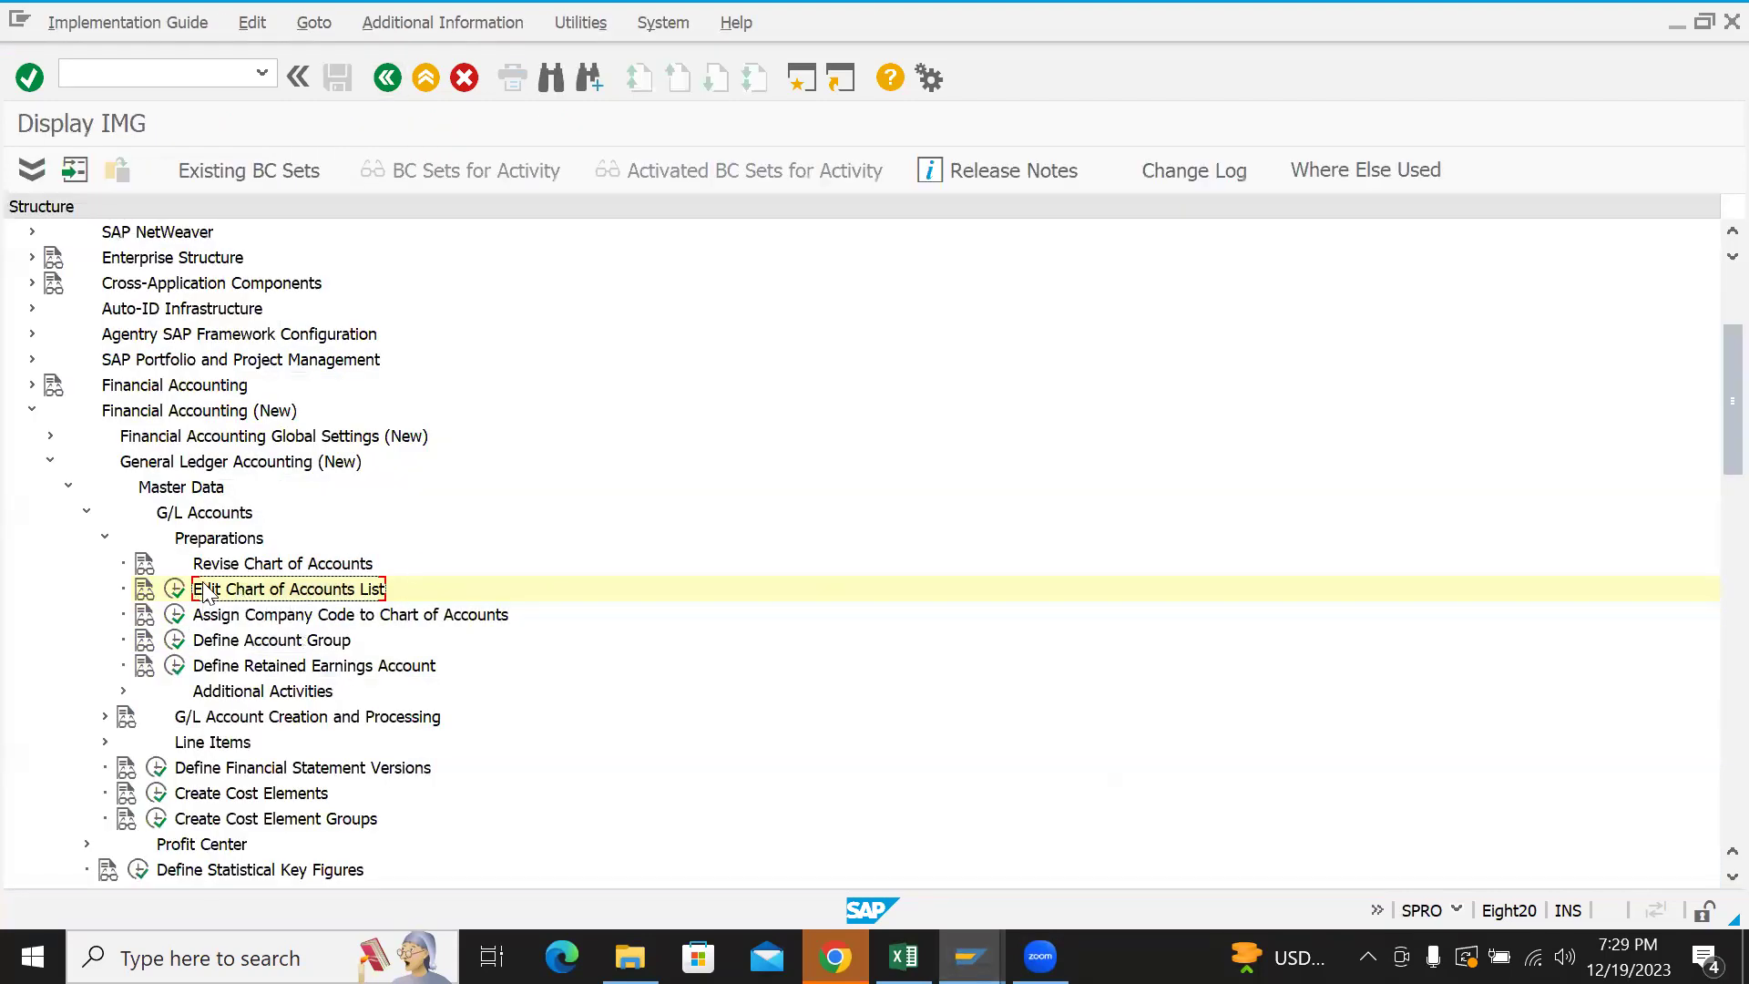
click(174, 588)
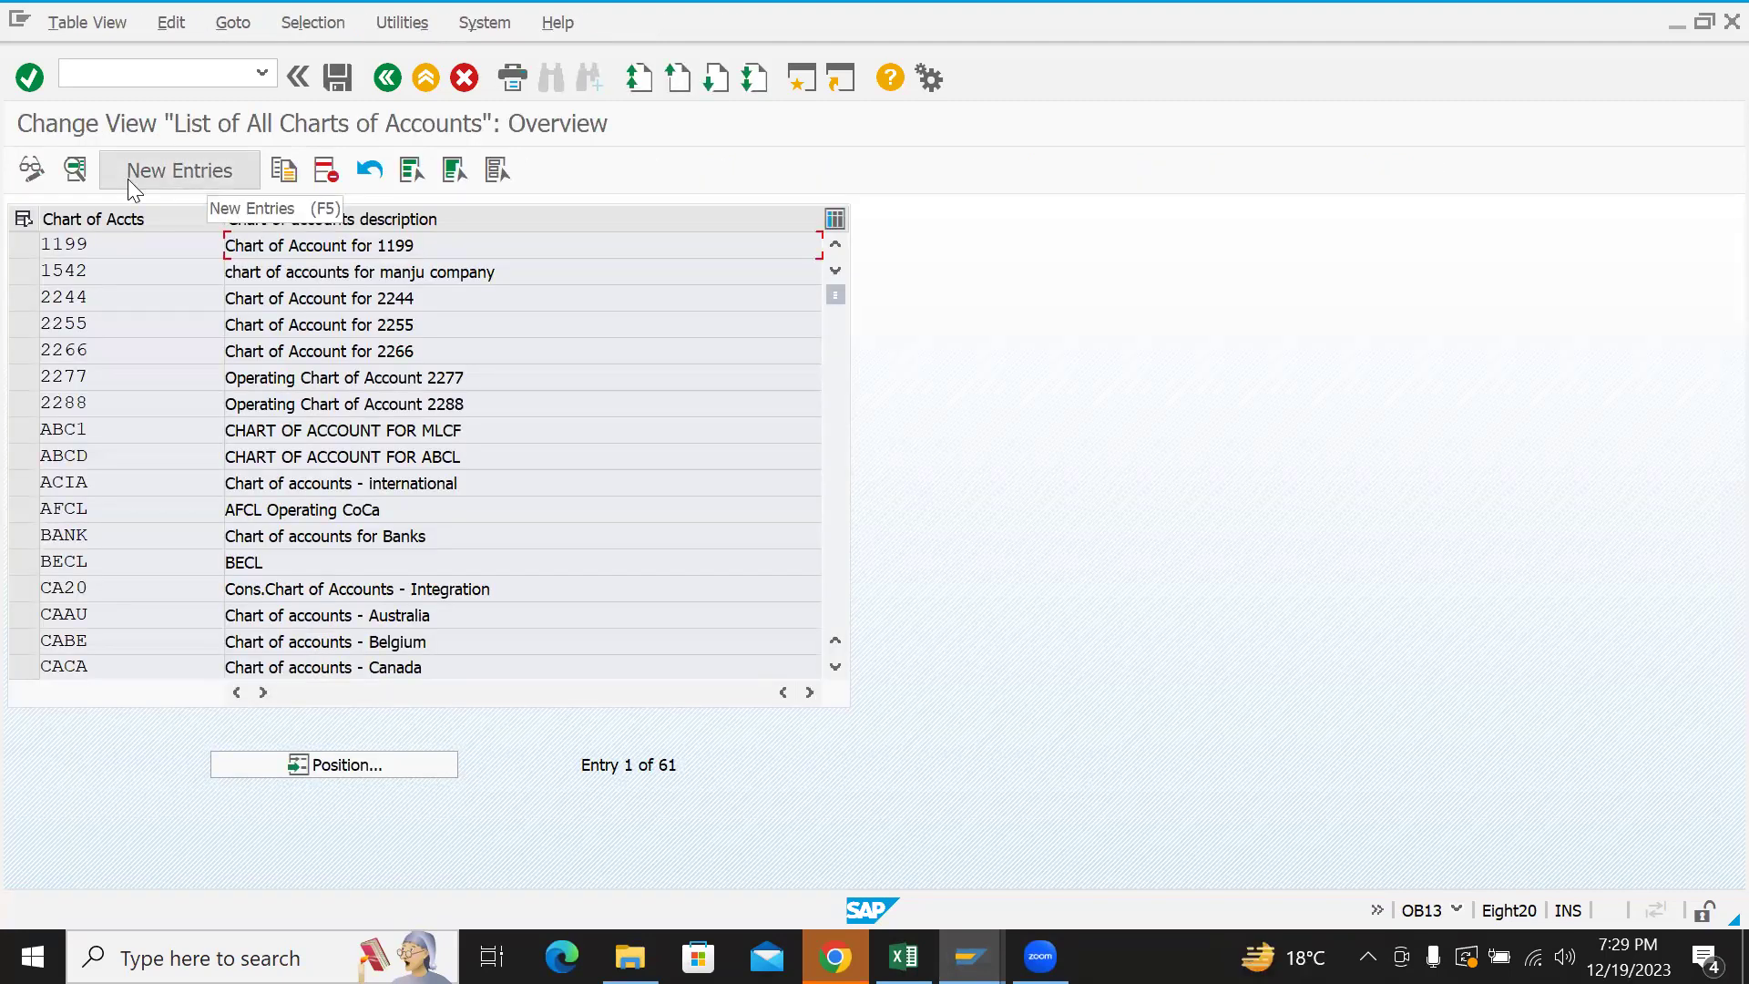
click(160, 179)
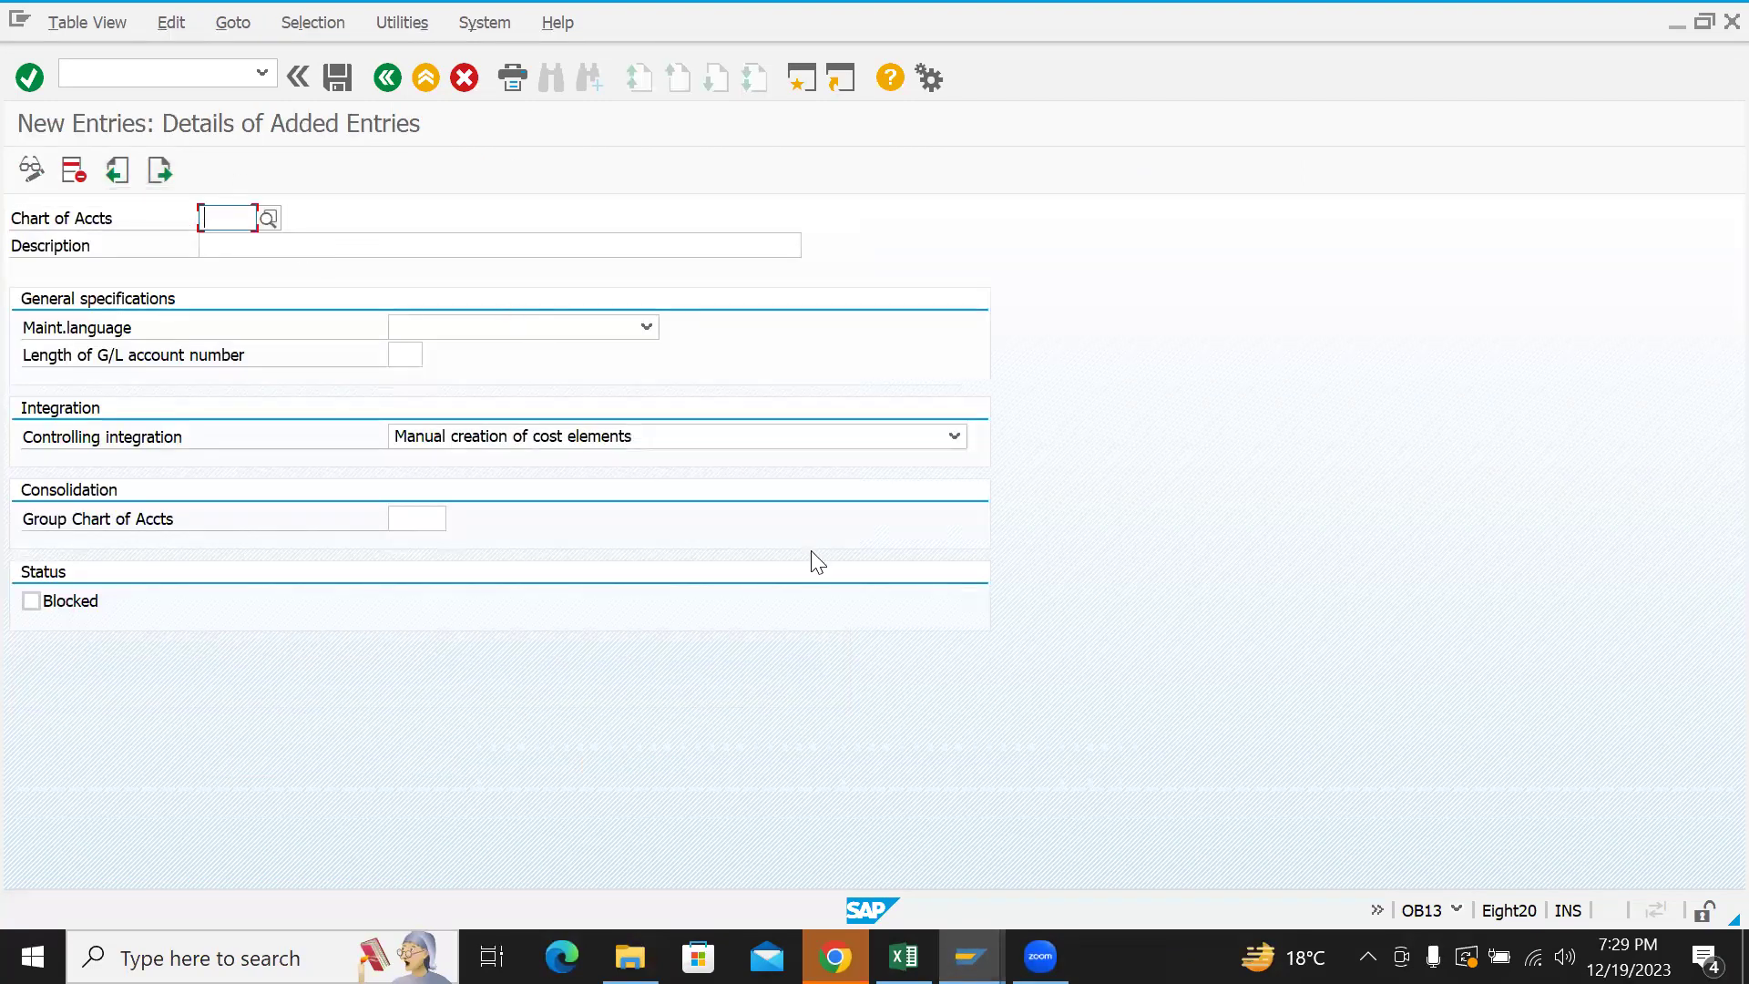
text(A)
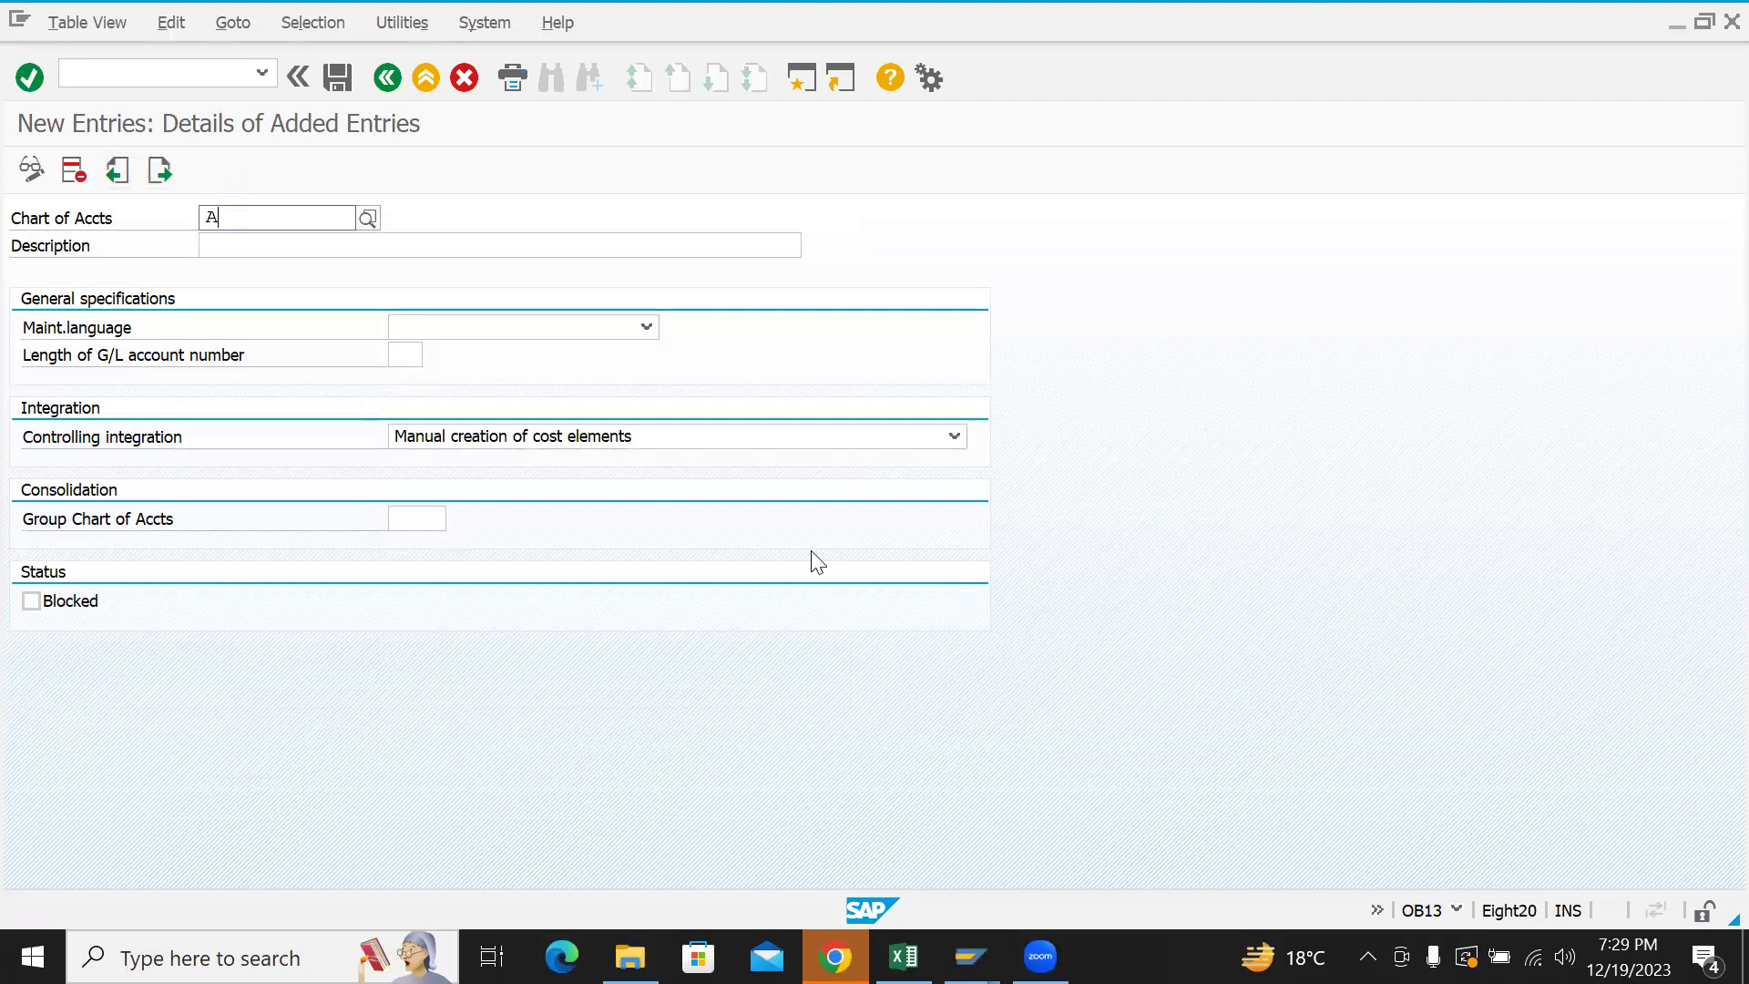
text(BCD)
click(483, 266)
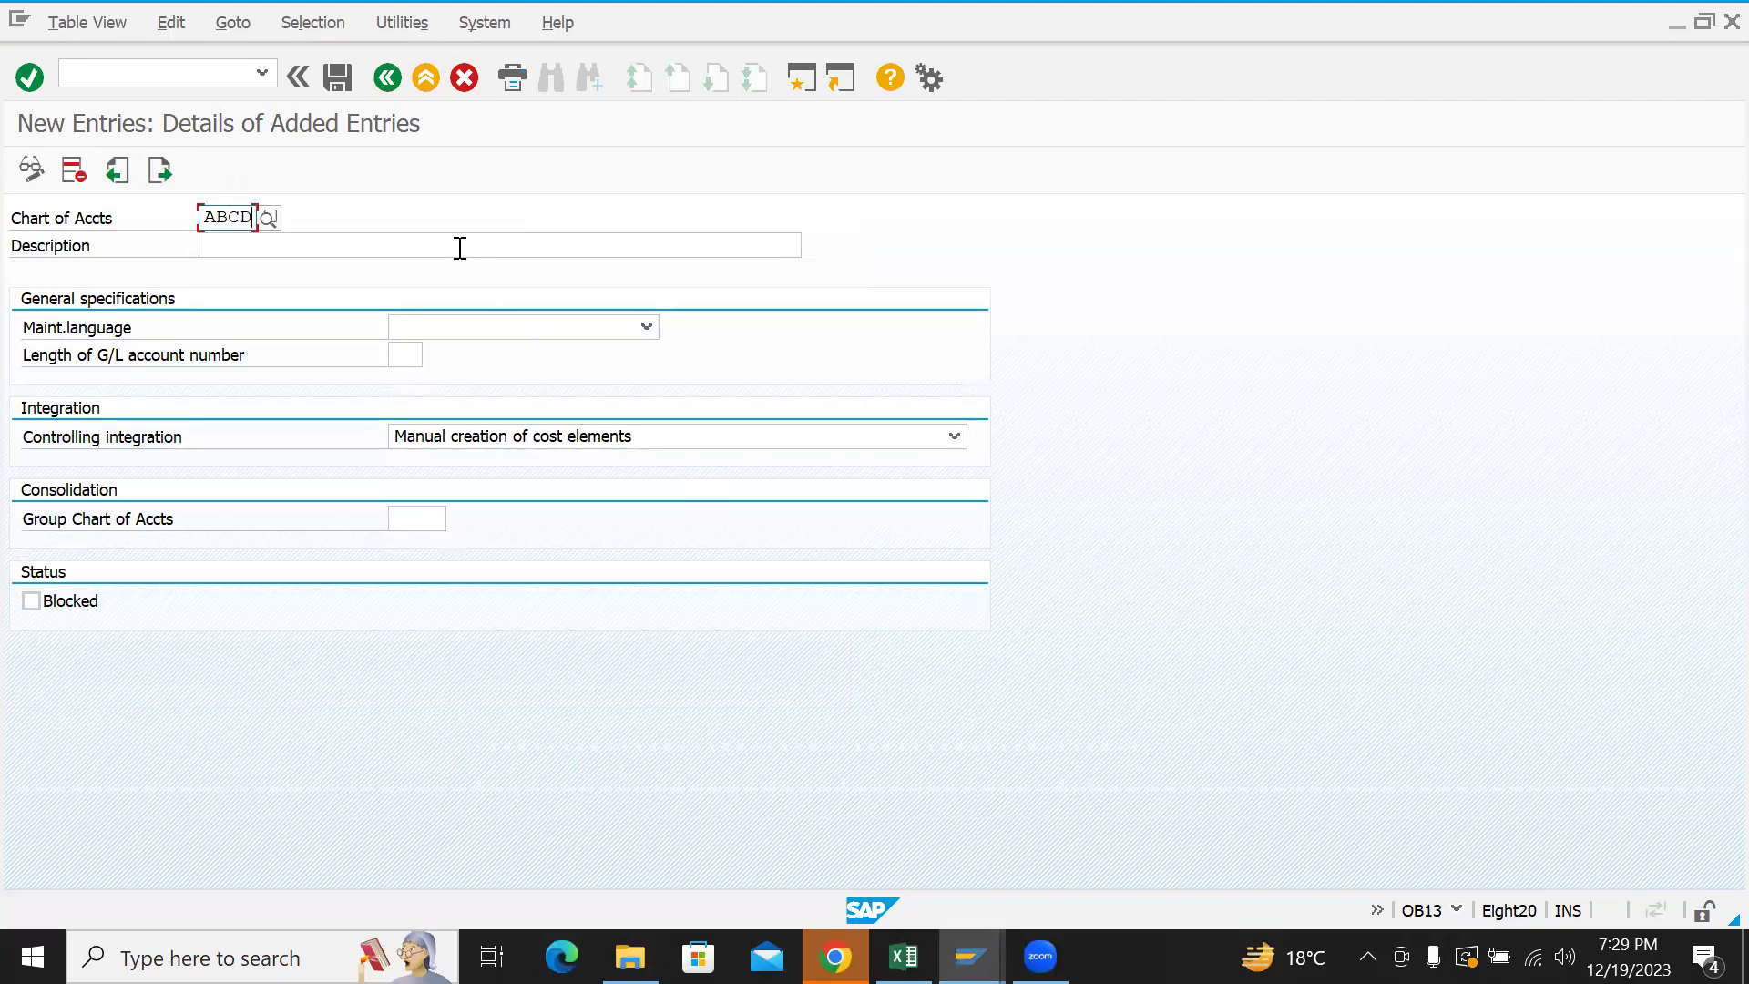
key(BackSpace)
key(BackSpace)
key(BackSpace)
key(BackSpace)
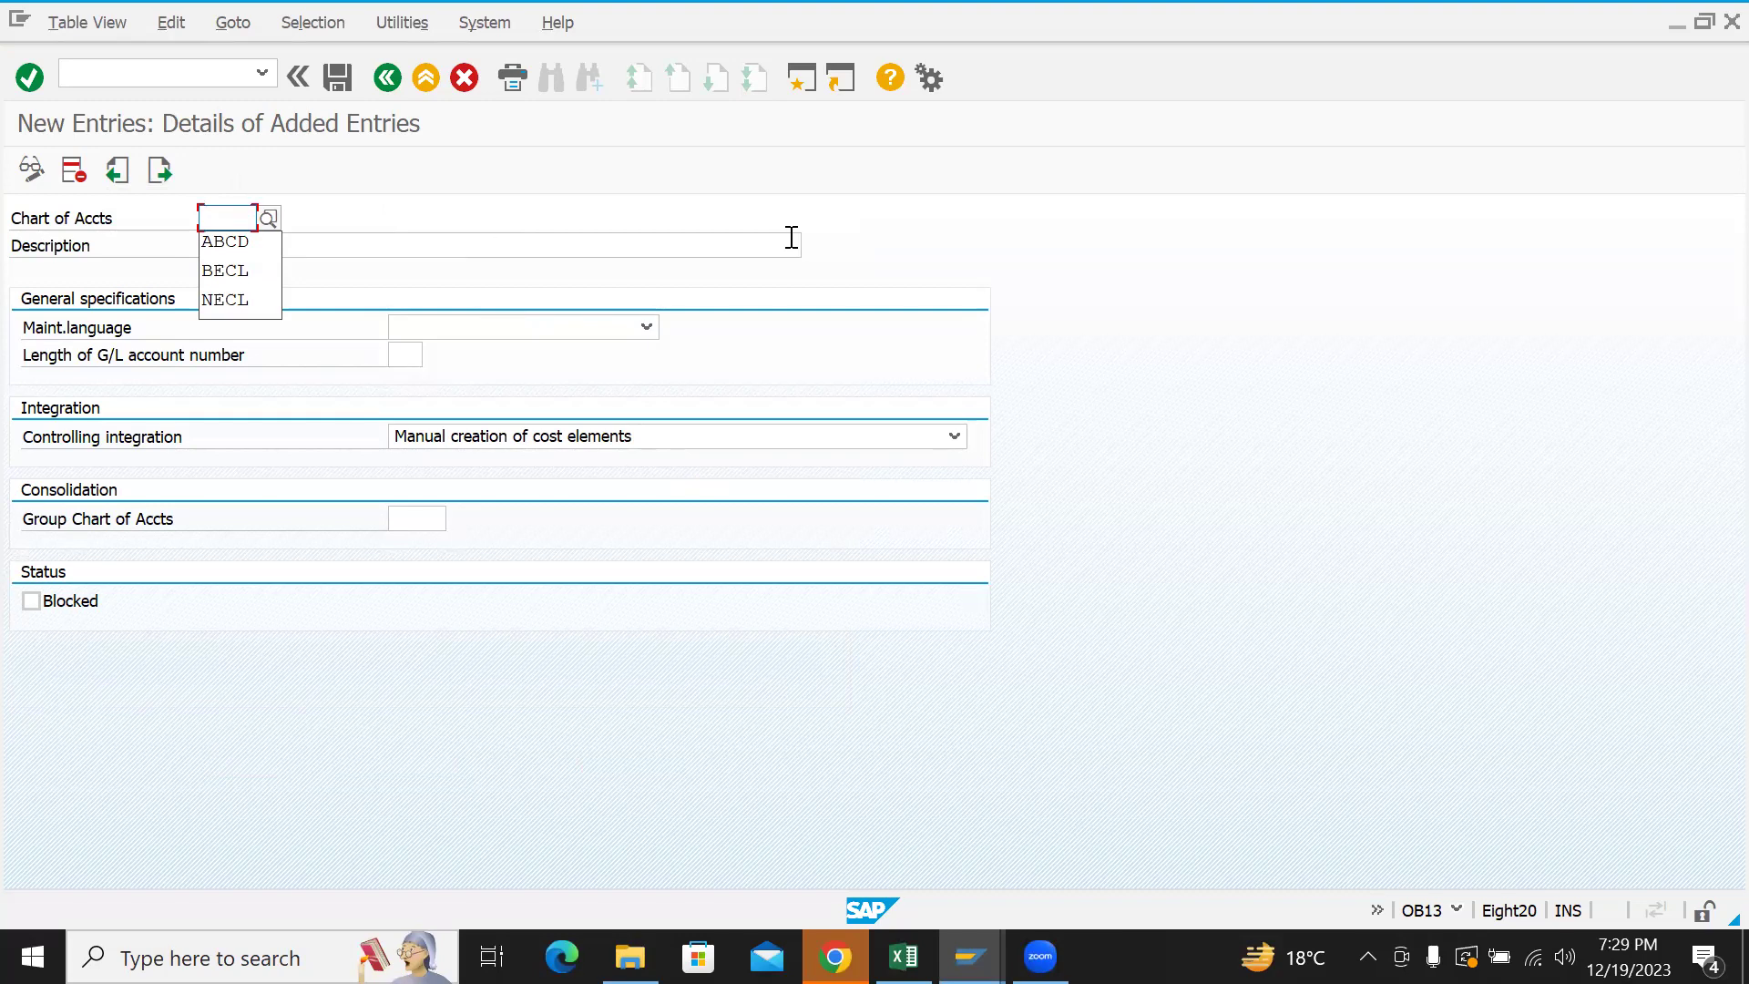
- Enter XYZ1 as the chart of accounts code with the description CHART OF ACCOUNT FOR XYZ1
text(XYZ1)
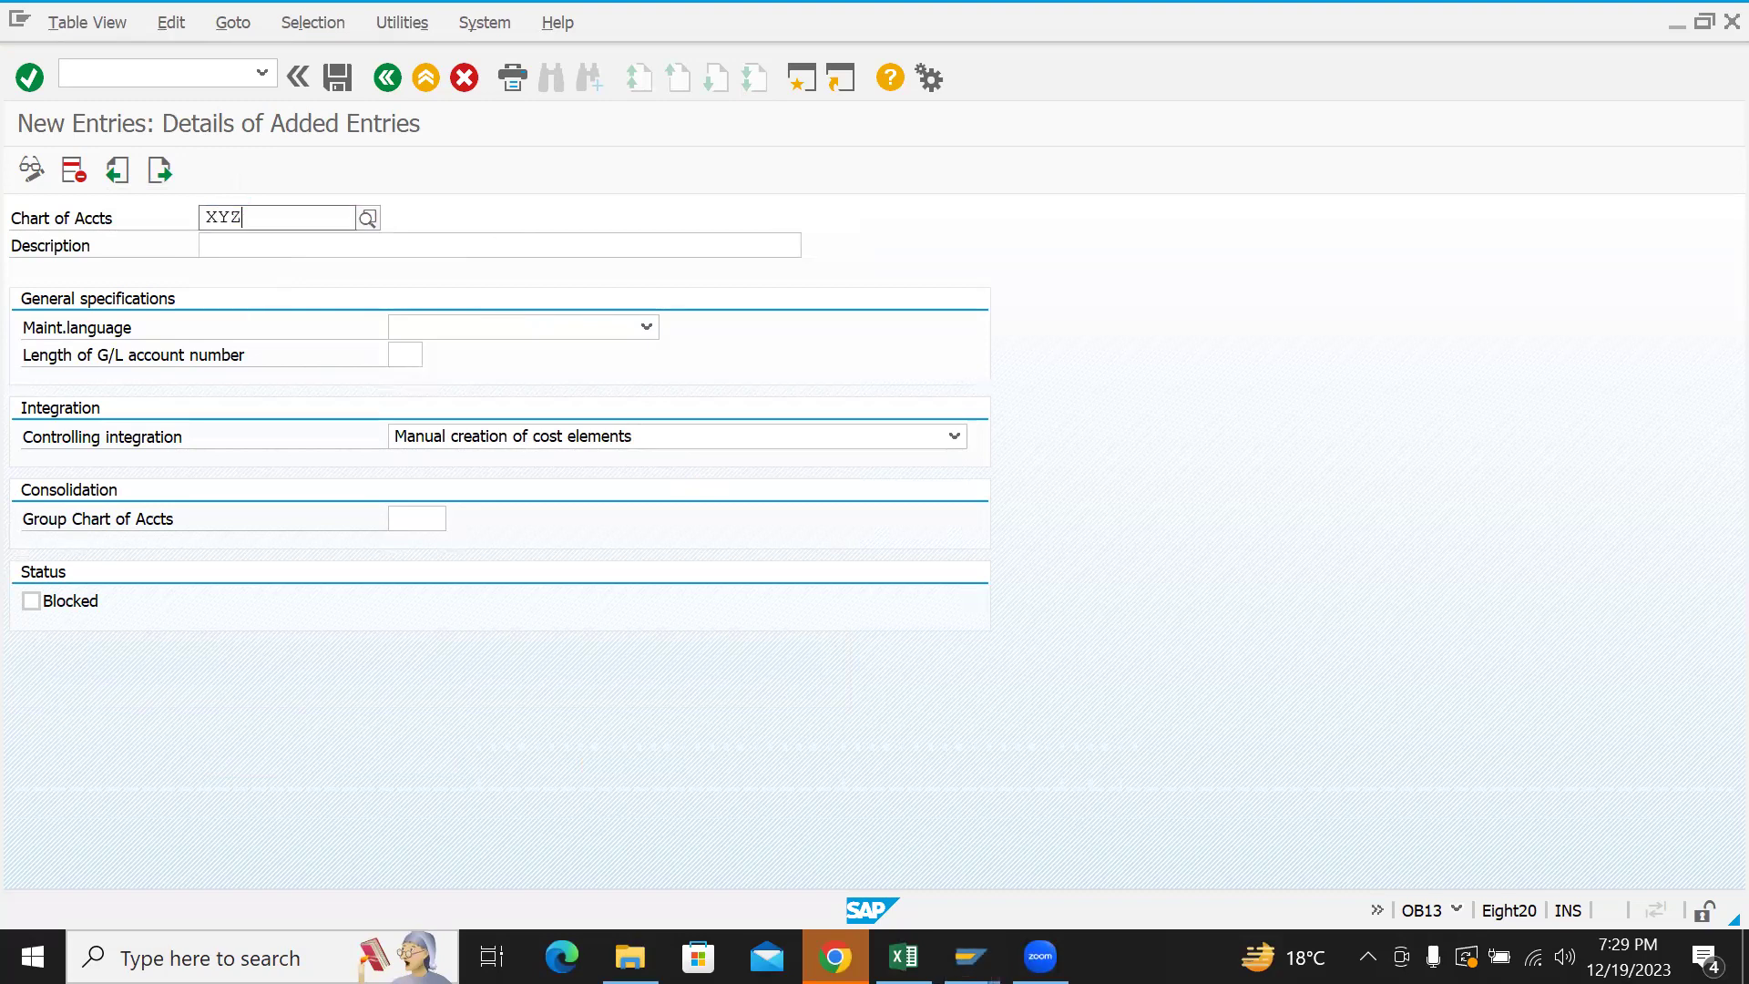
click(796, 244)
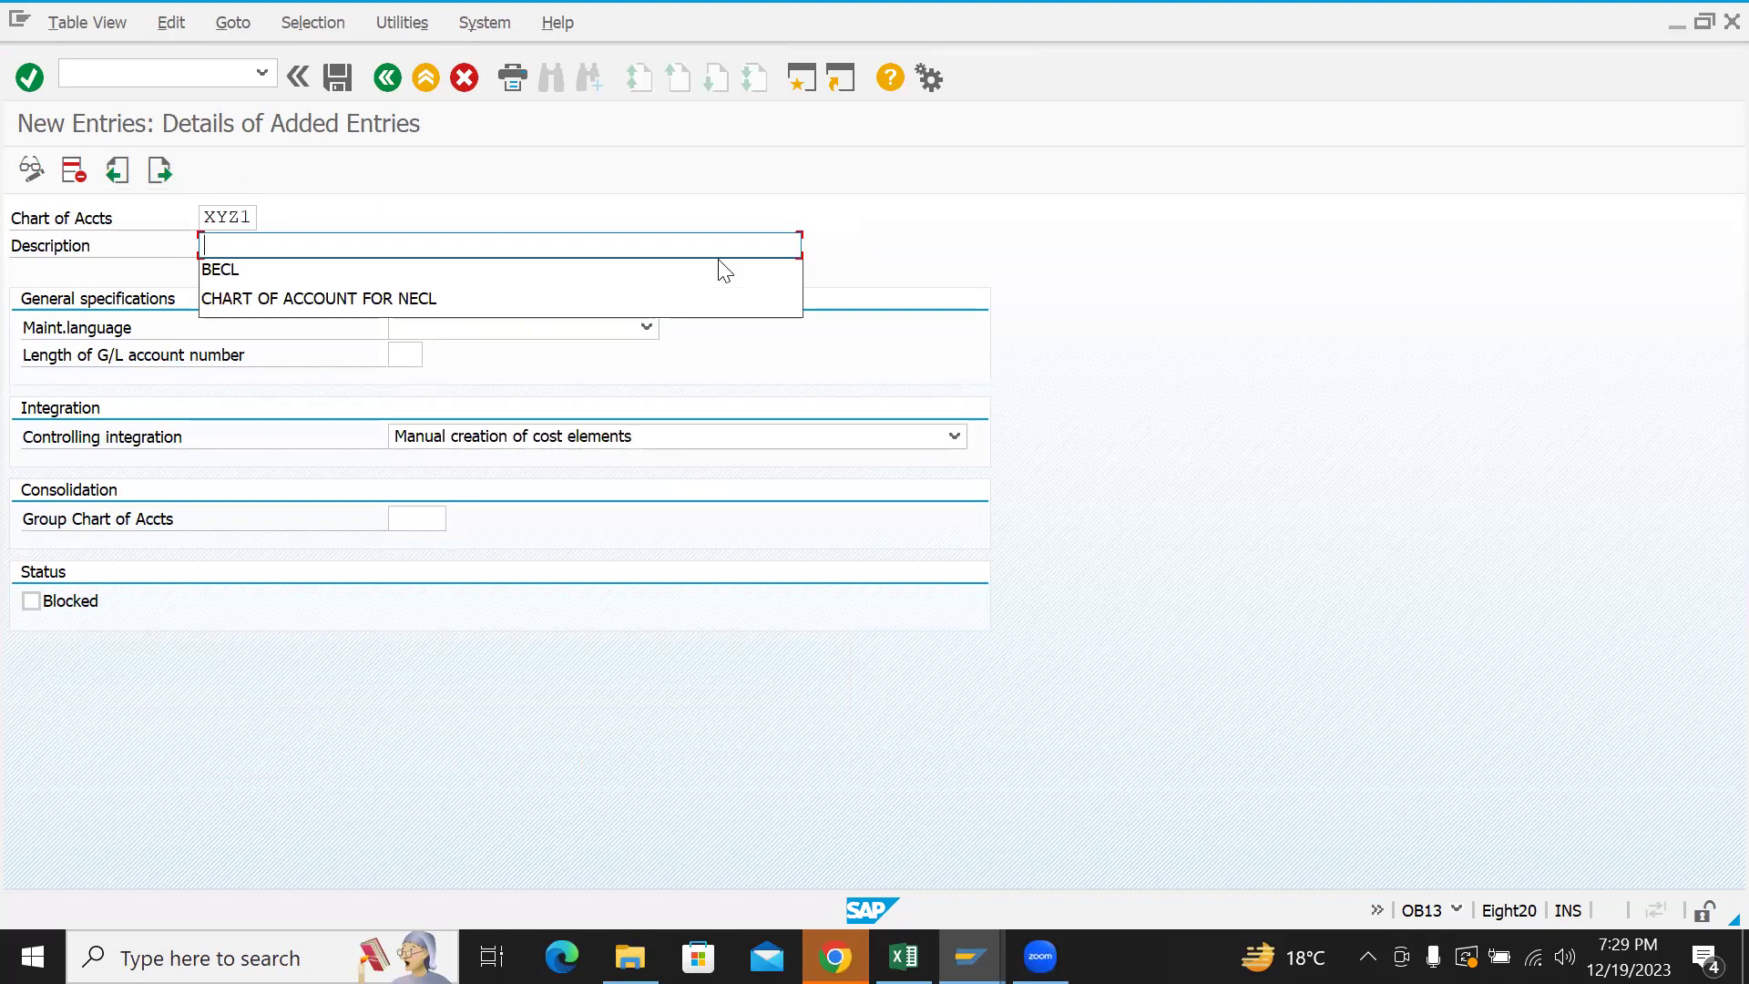
key(Down)
key(Down)
key(Return)
key(BackSpace)
key(BackSpace)
key(BackSpace)
key(BackSpace)
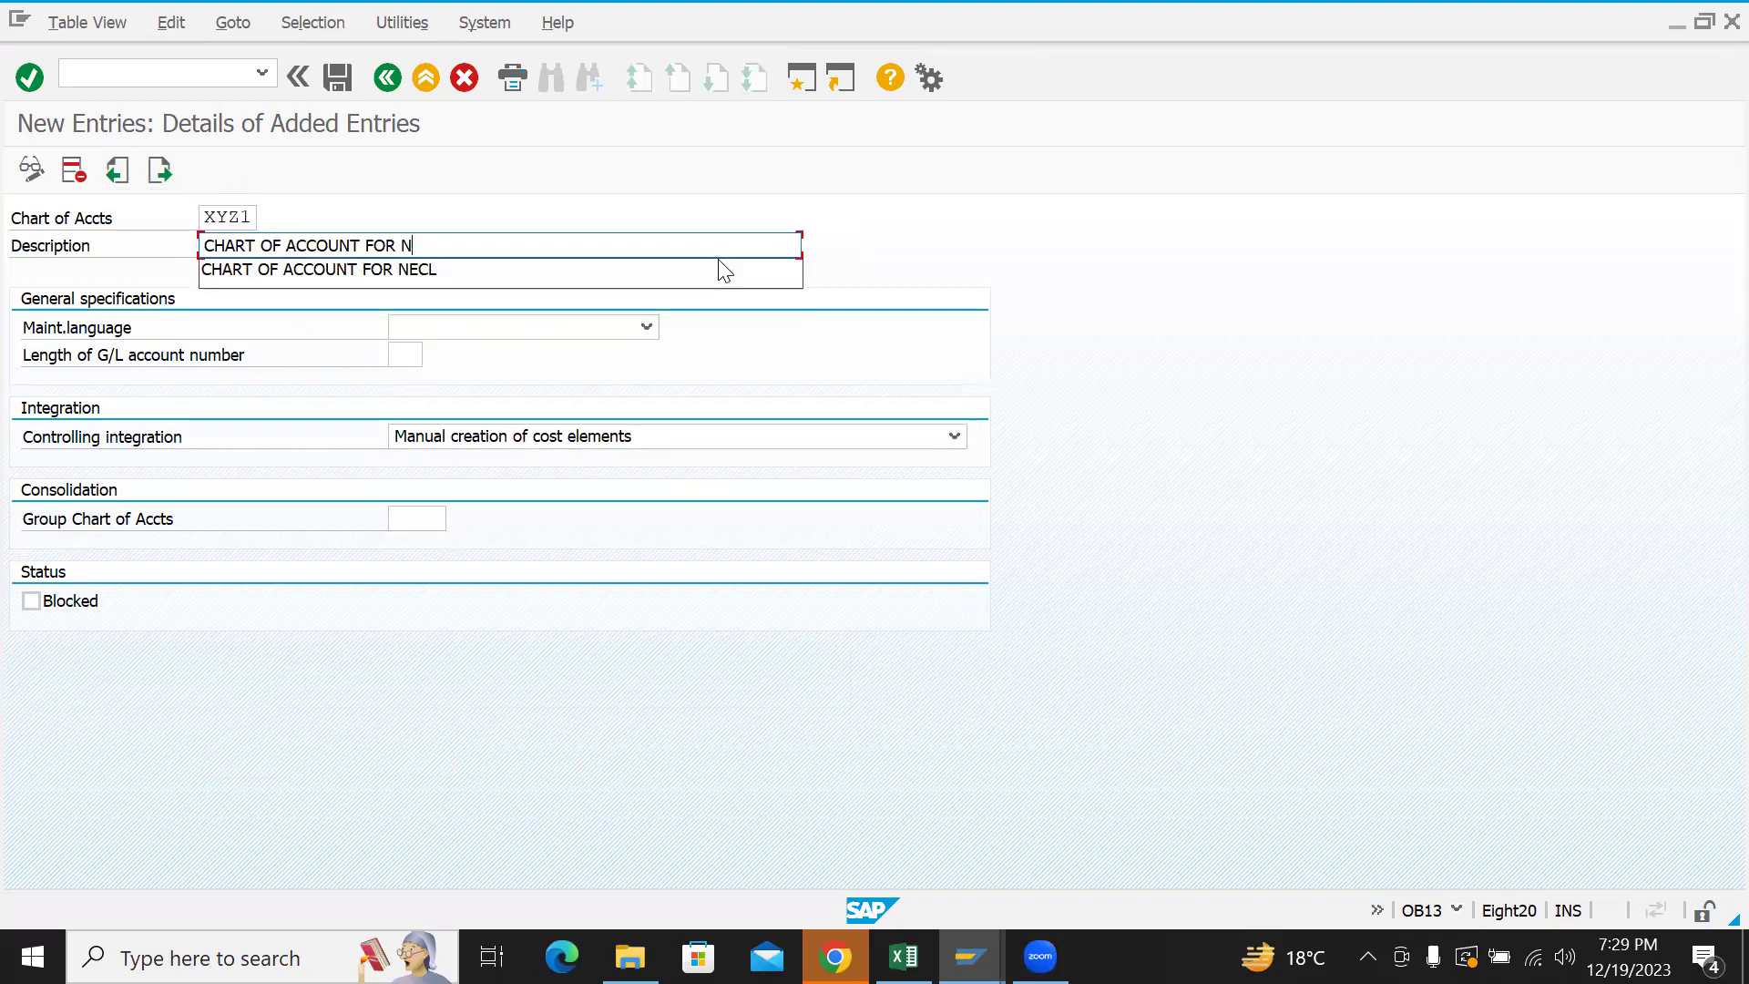
text(XYZ1)
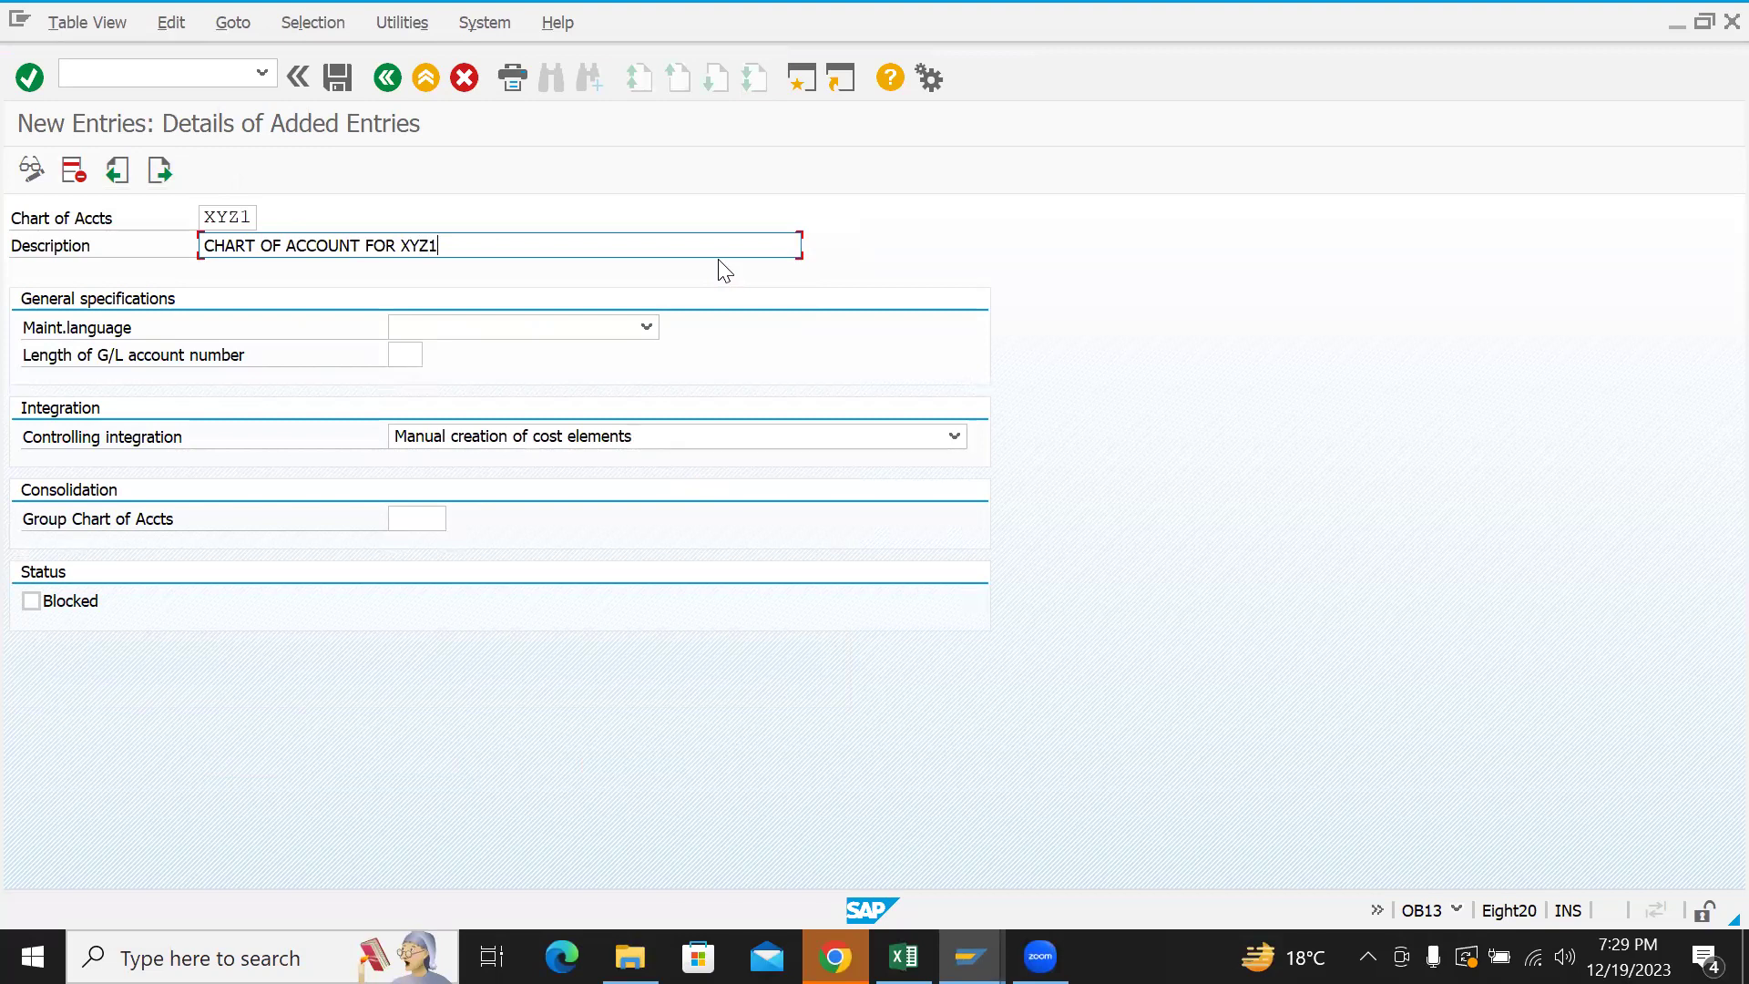
- Set the maintenance language of chart of accounts XYZ1 to English
key(Tab)
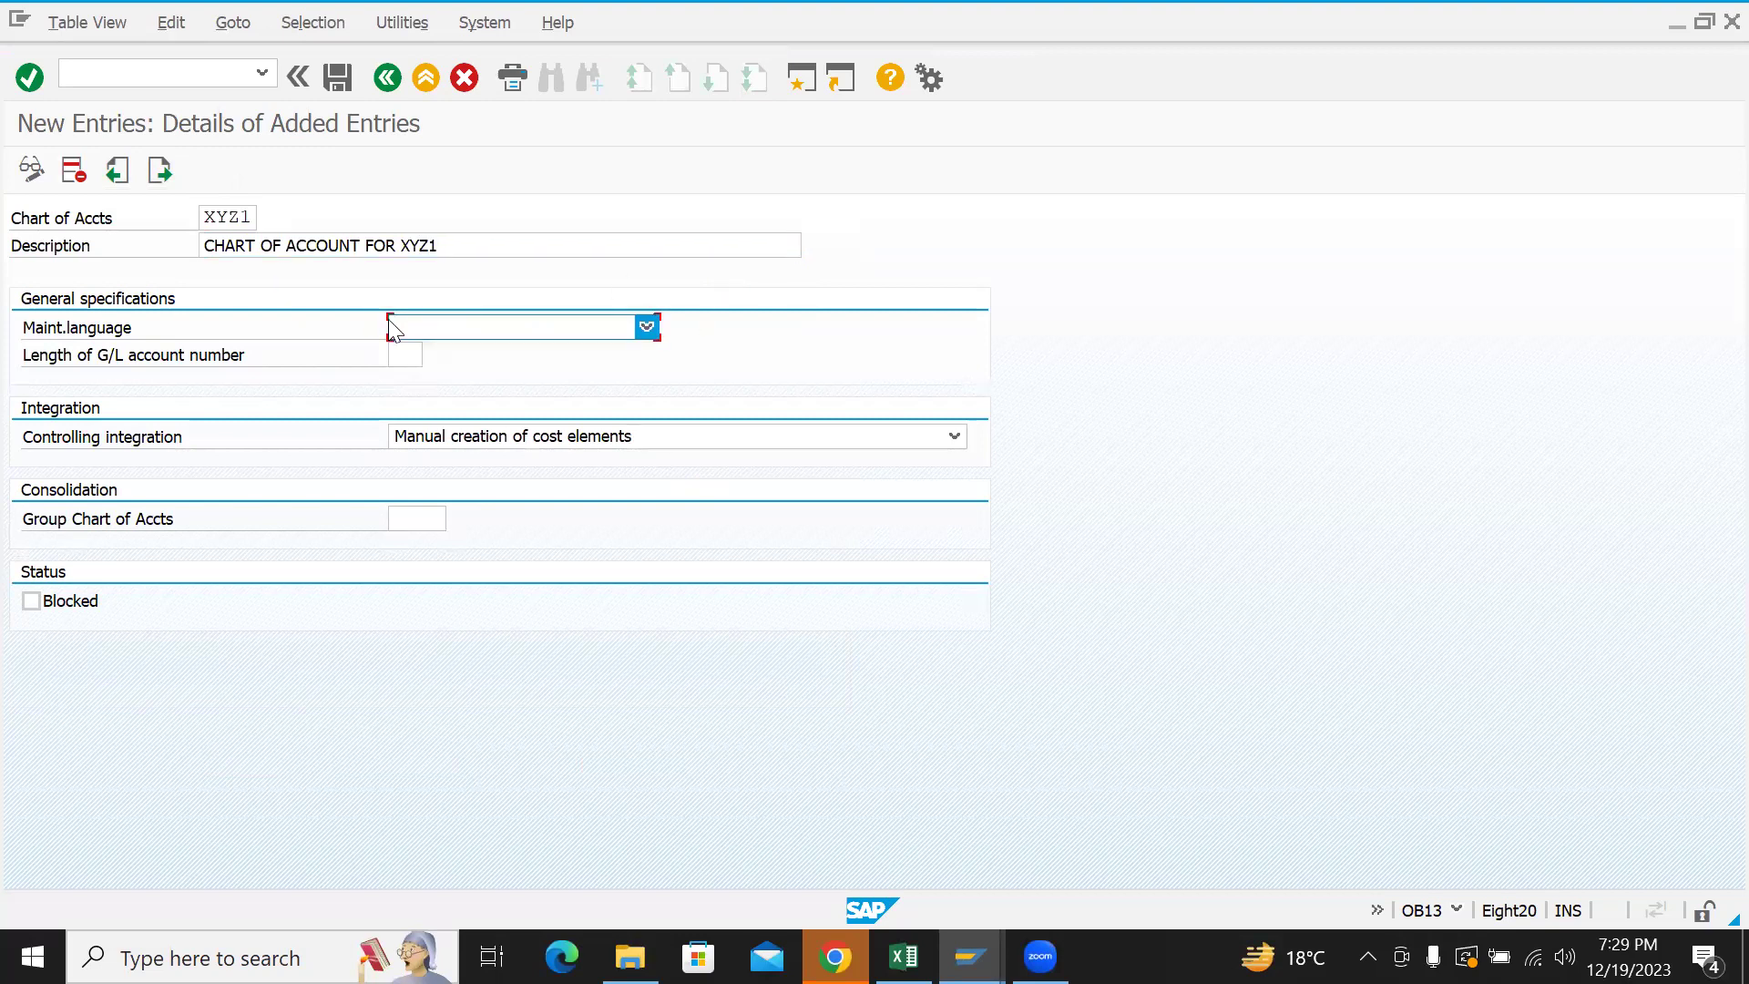
key(e)
click(646, 328)
click(474, 354)
- Set the length of the G/L account number to 8 and save the new entry, confirming the customizing request
click(402, 355)
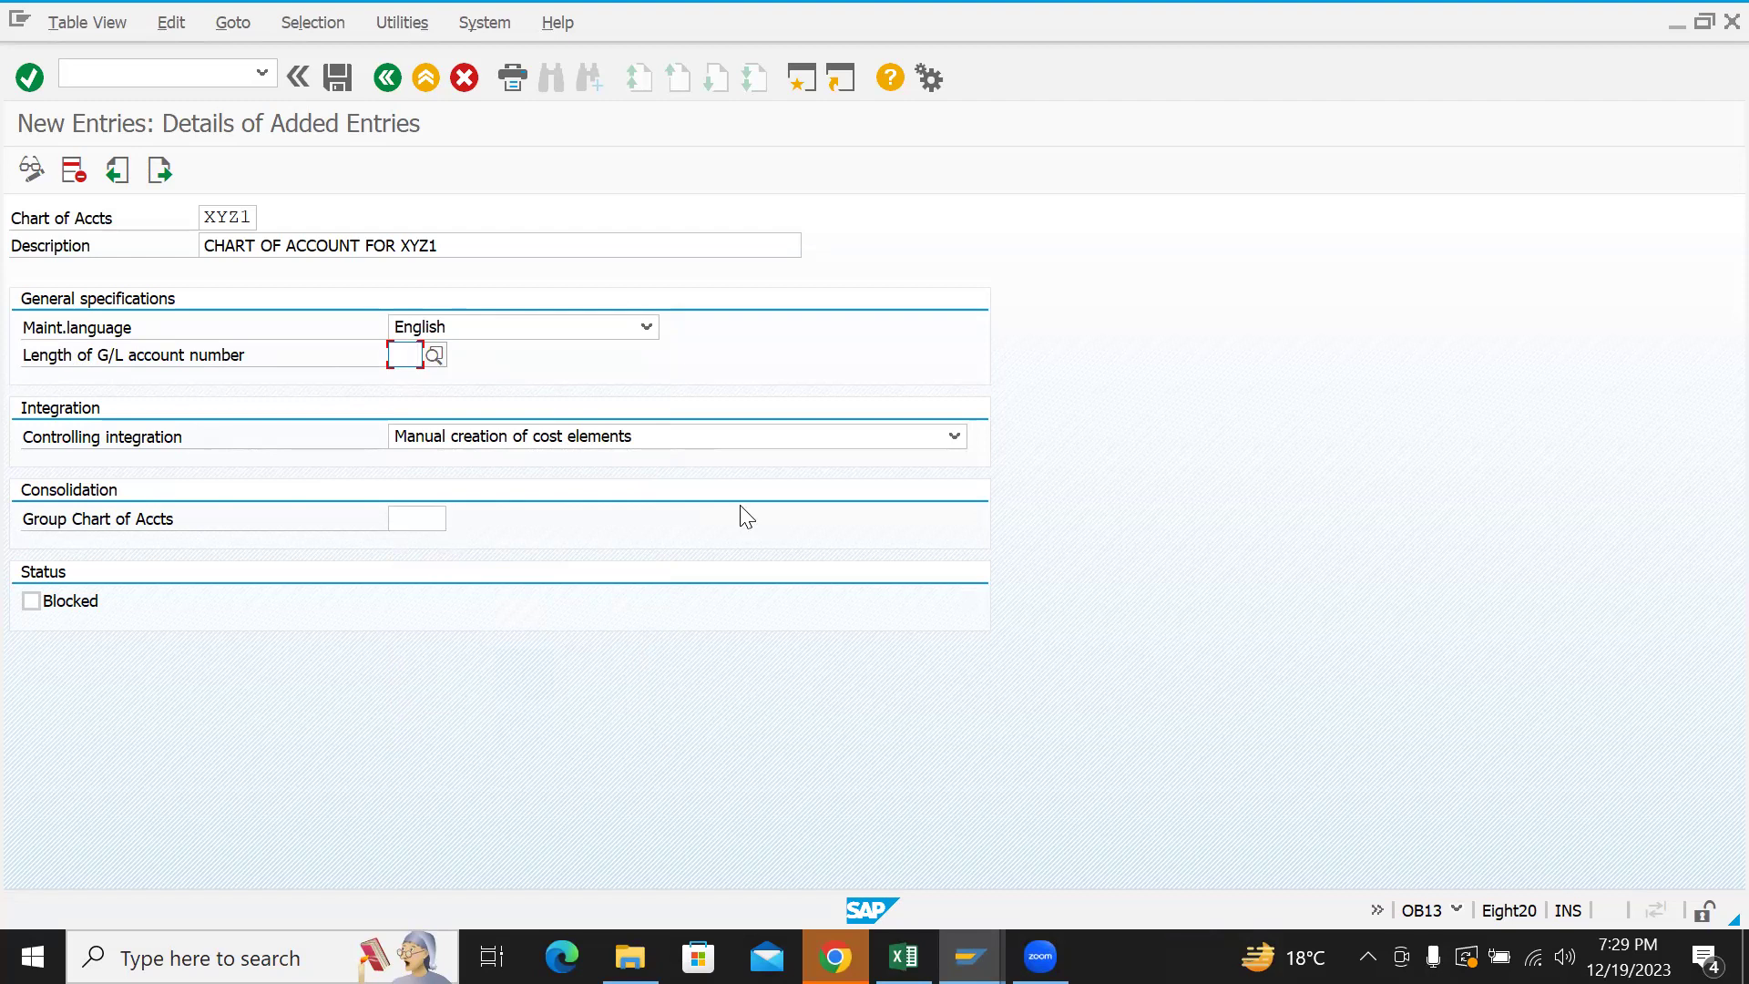
text(10)
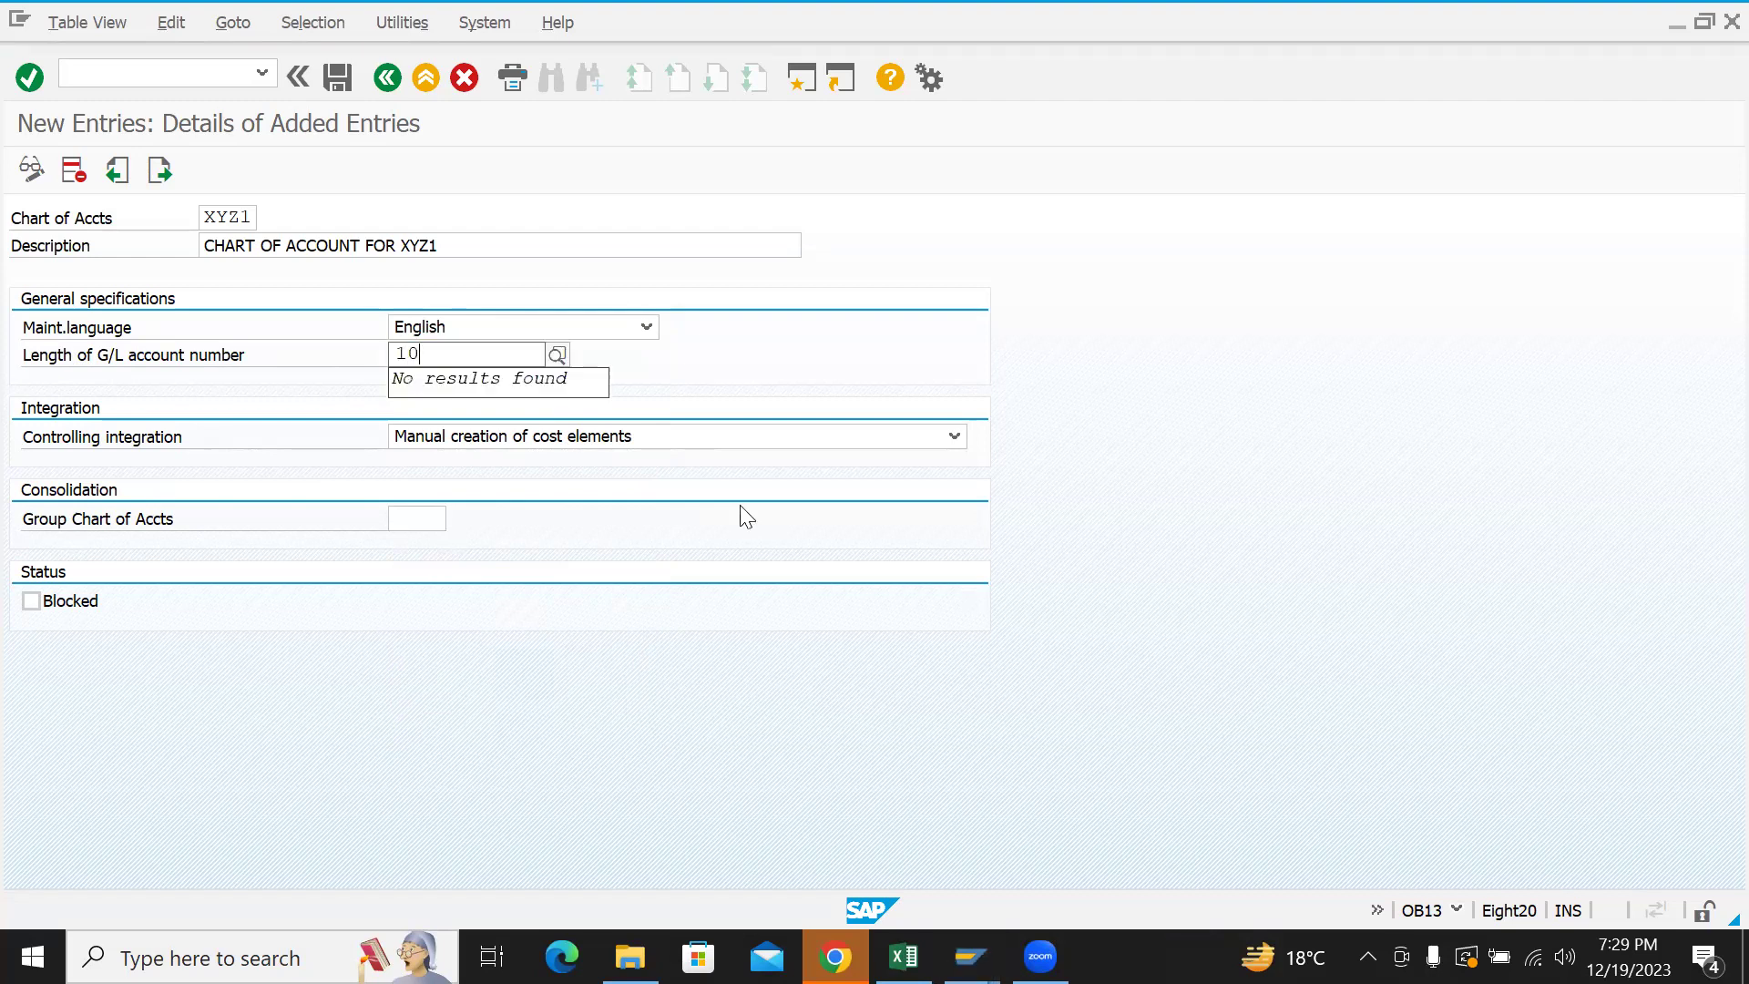
key(BackSpace)
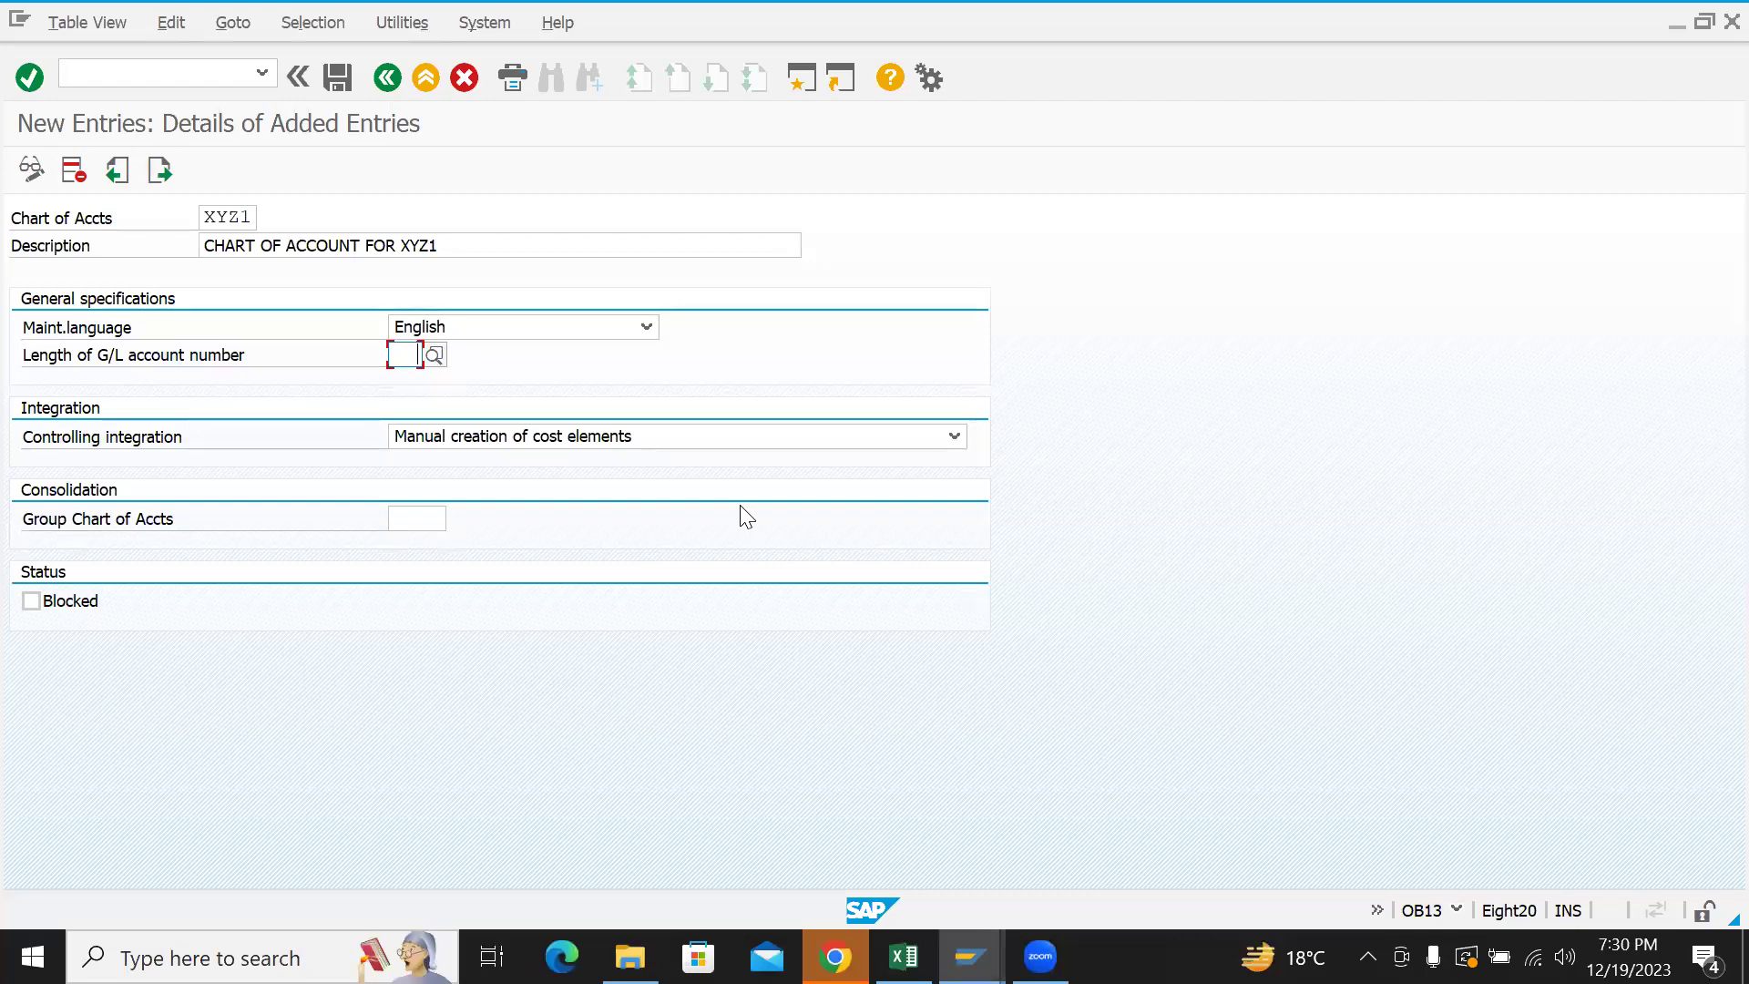
text(6)
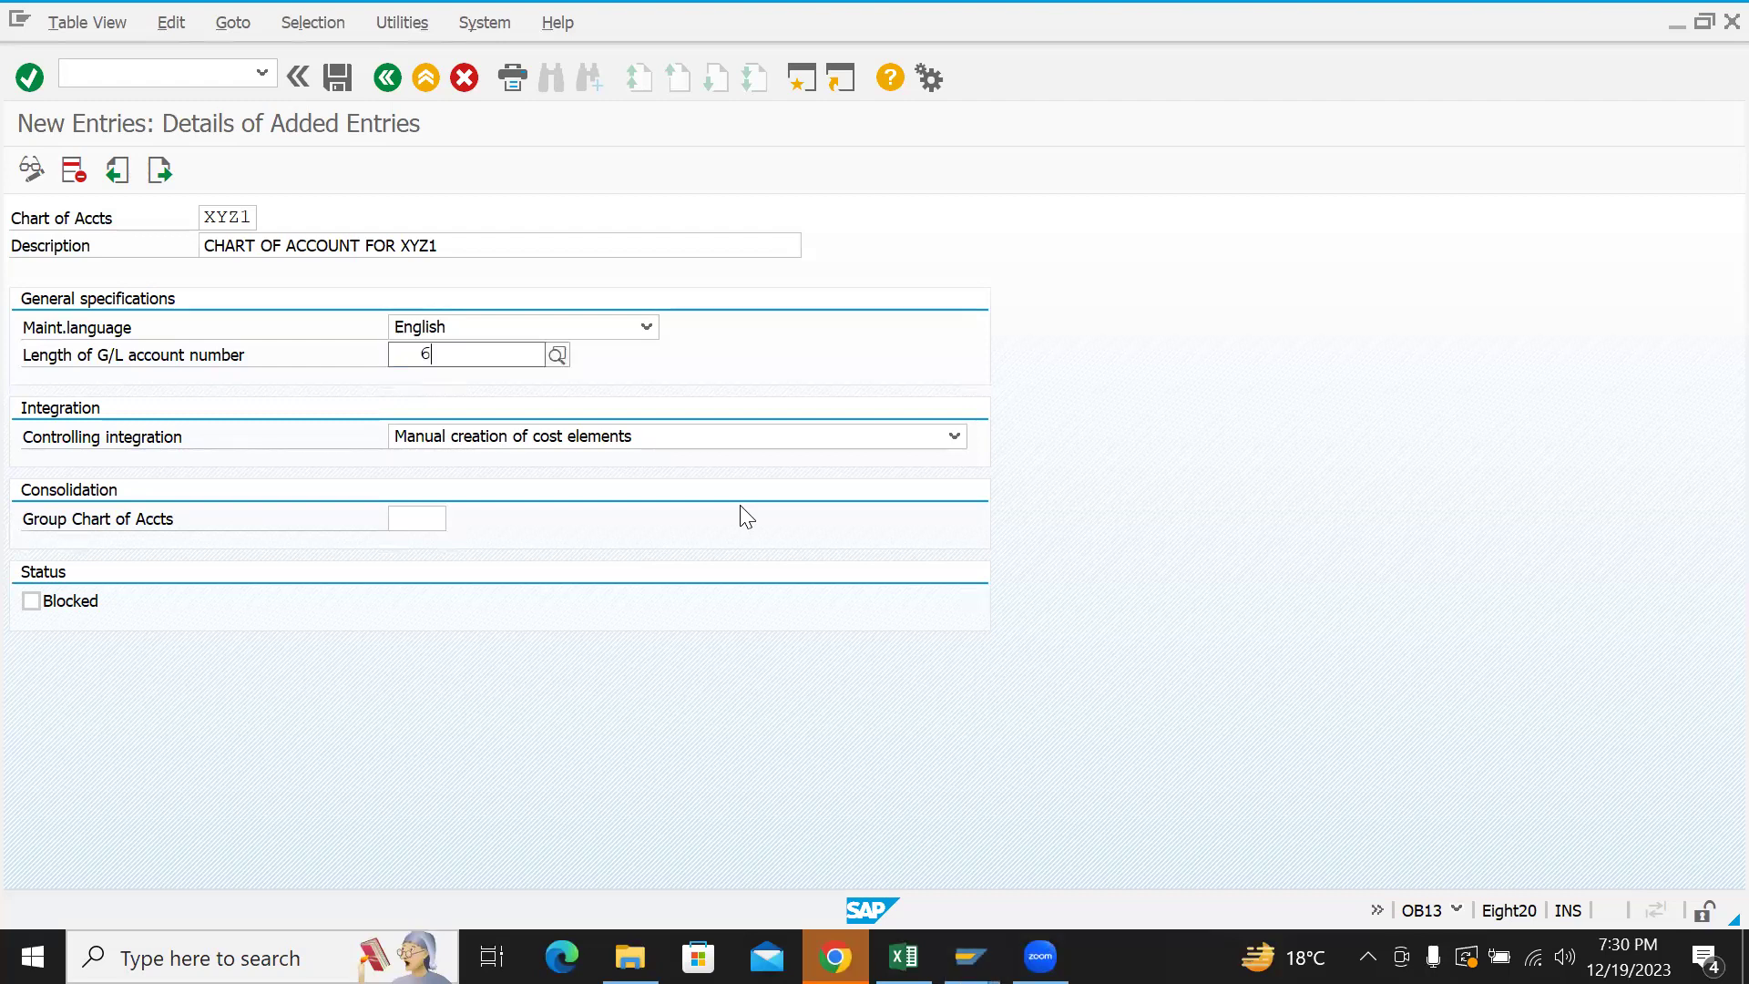
key(BackSpace)
text(8)
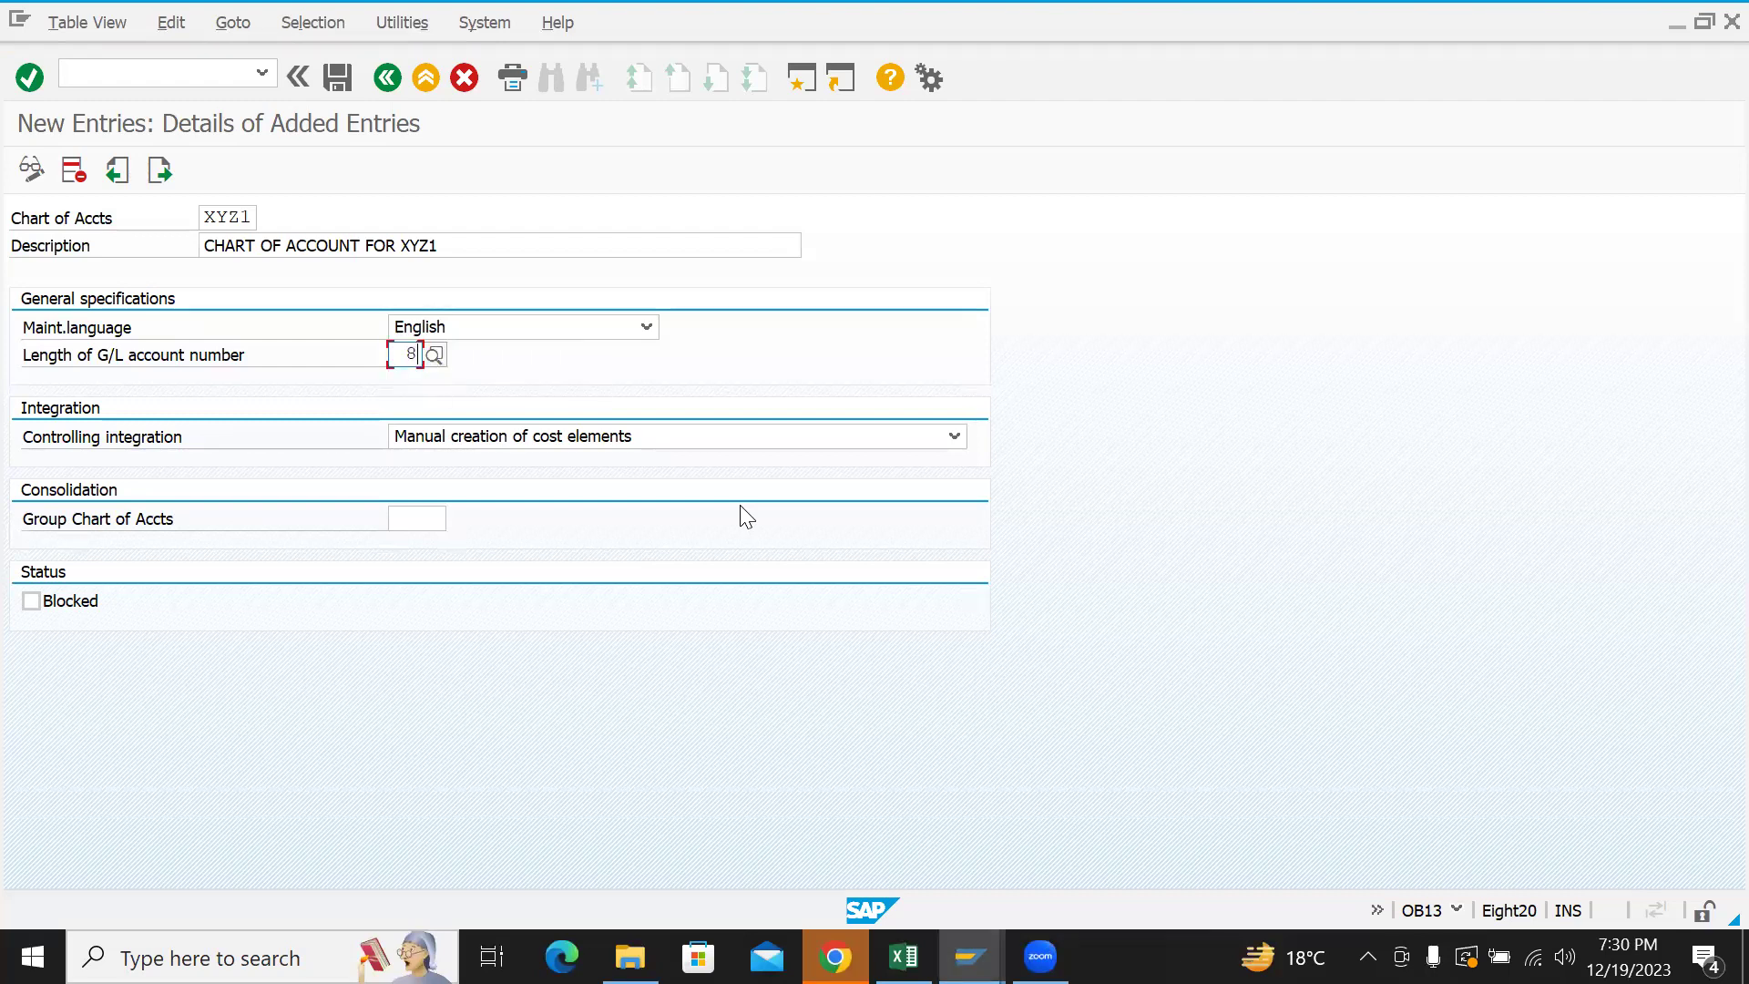
key(Return)
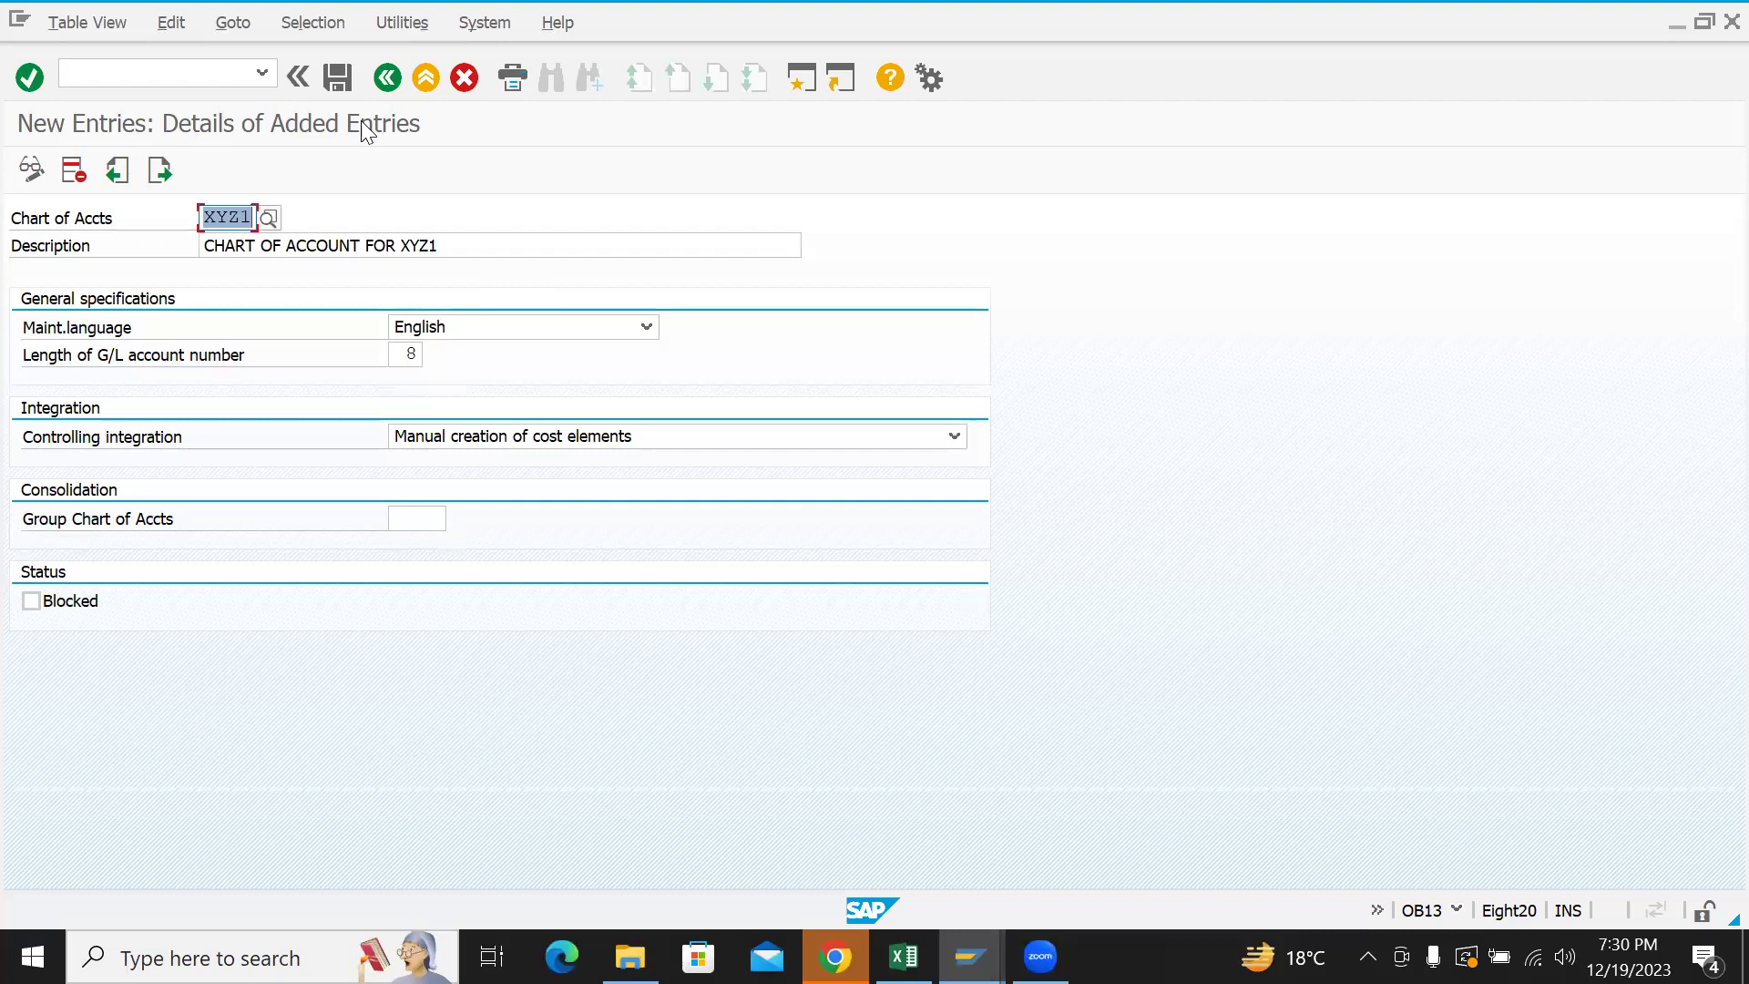
click(337, 77)
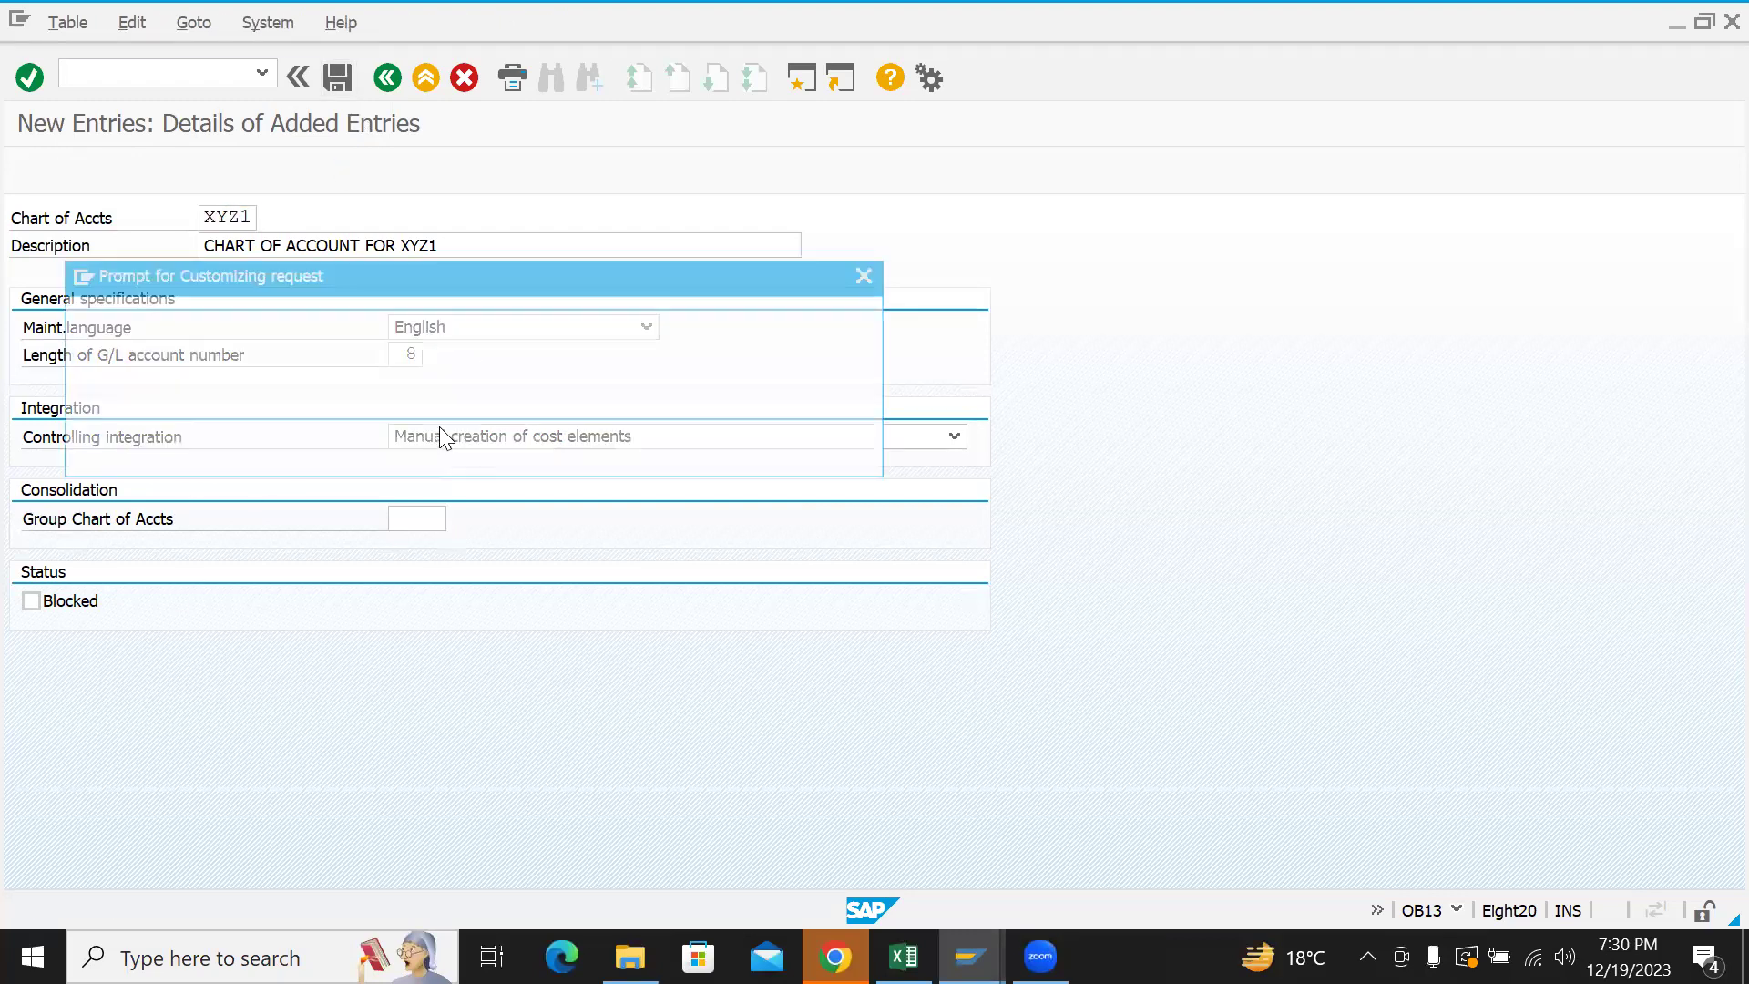
click(473, 453)
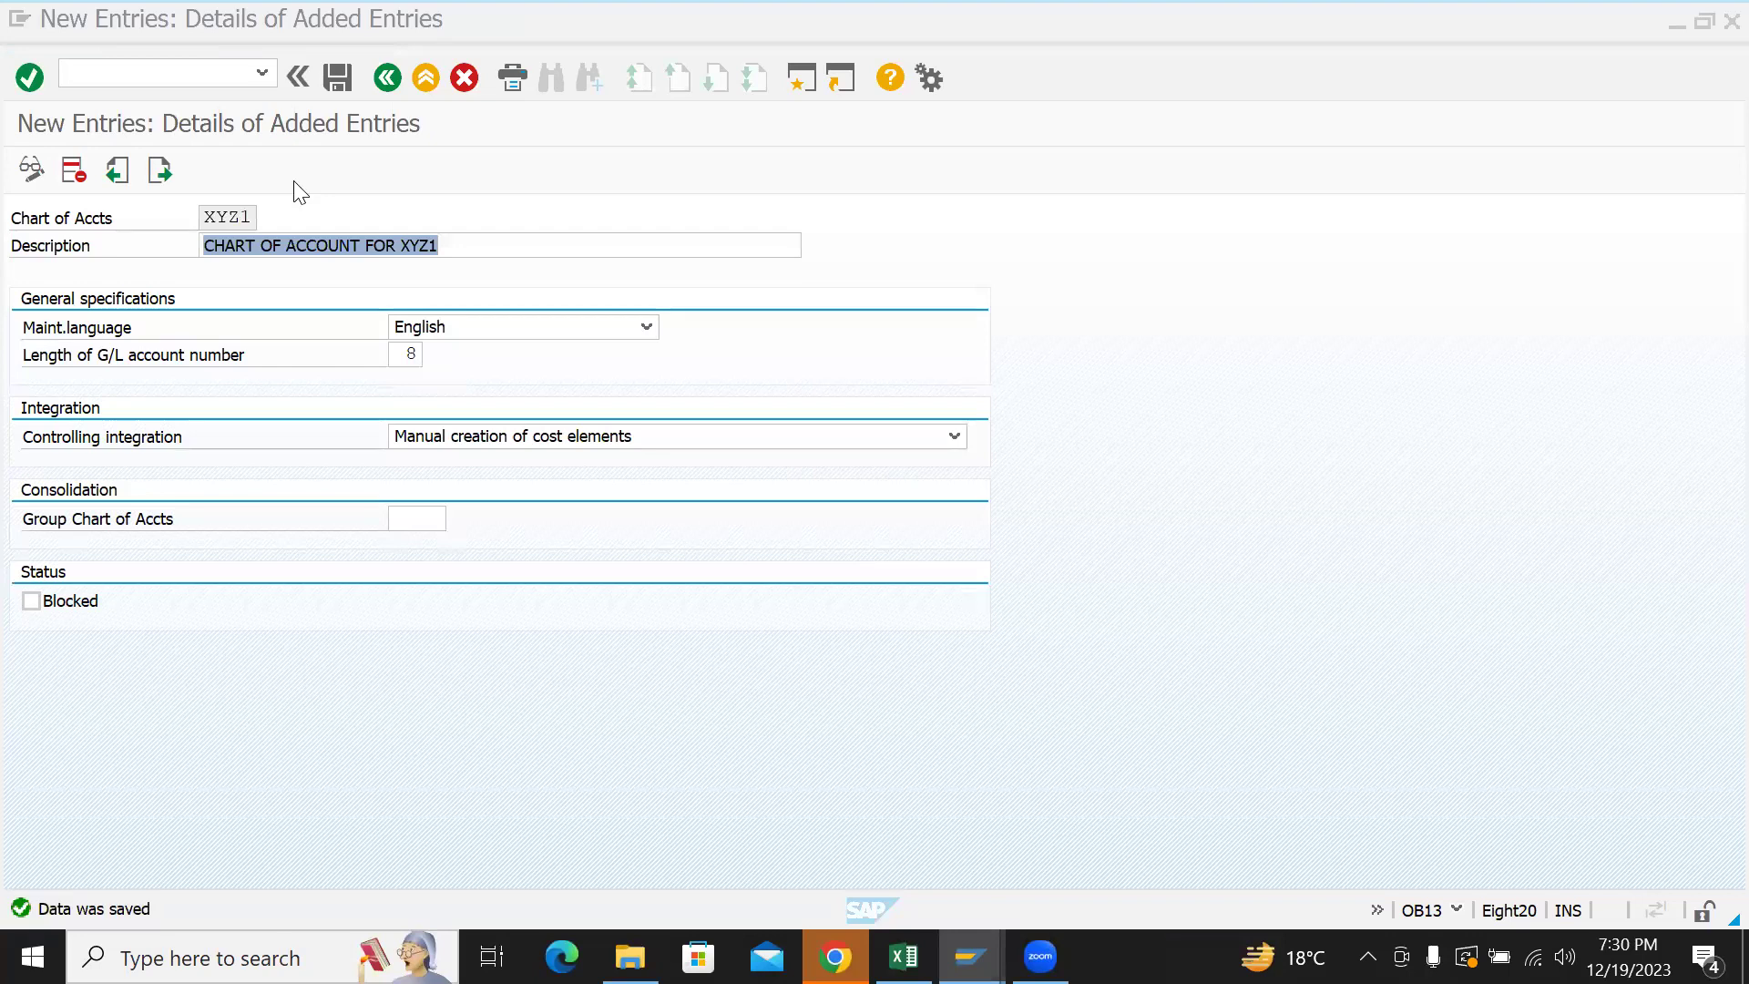
- Review the code, description and G/L account number length of the saved chart of accounts
drag(203, 217, 254, 216)
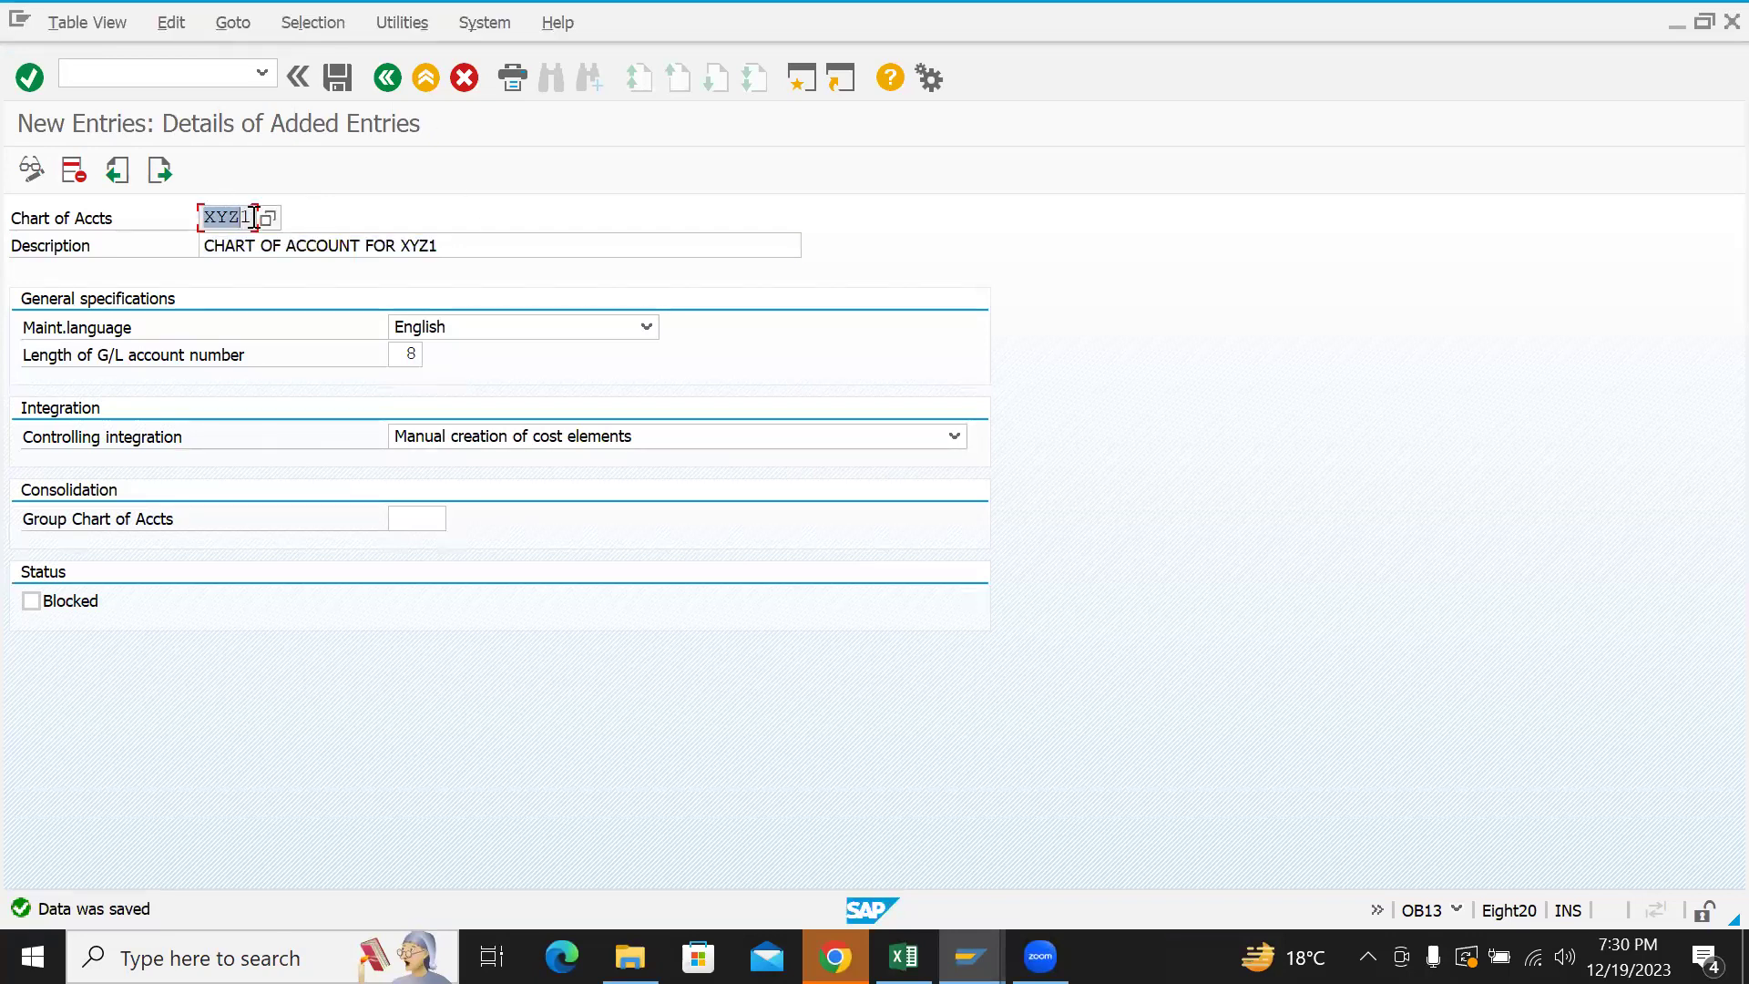
drag(456, 245, 192, 246)
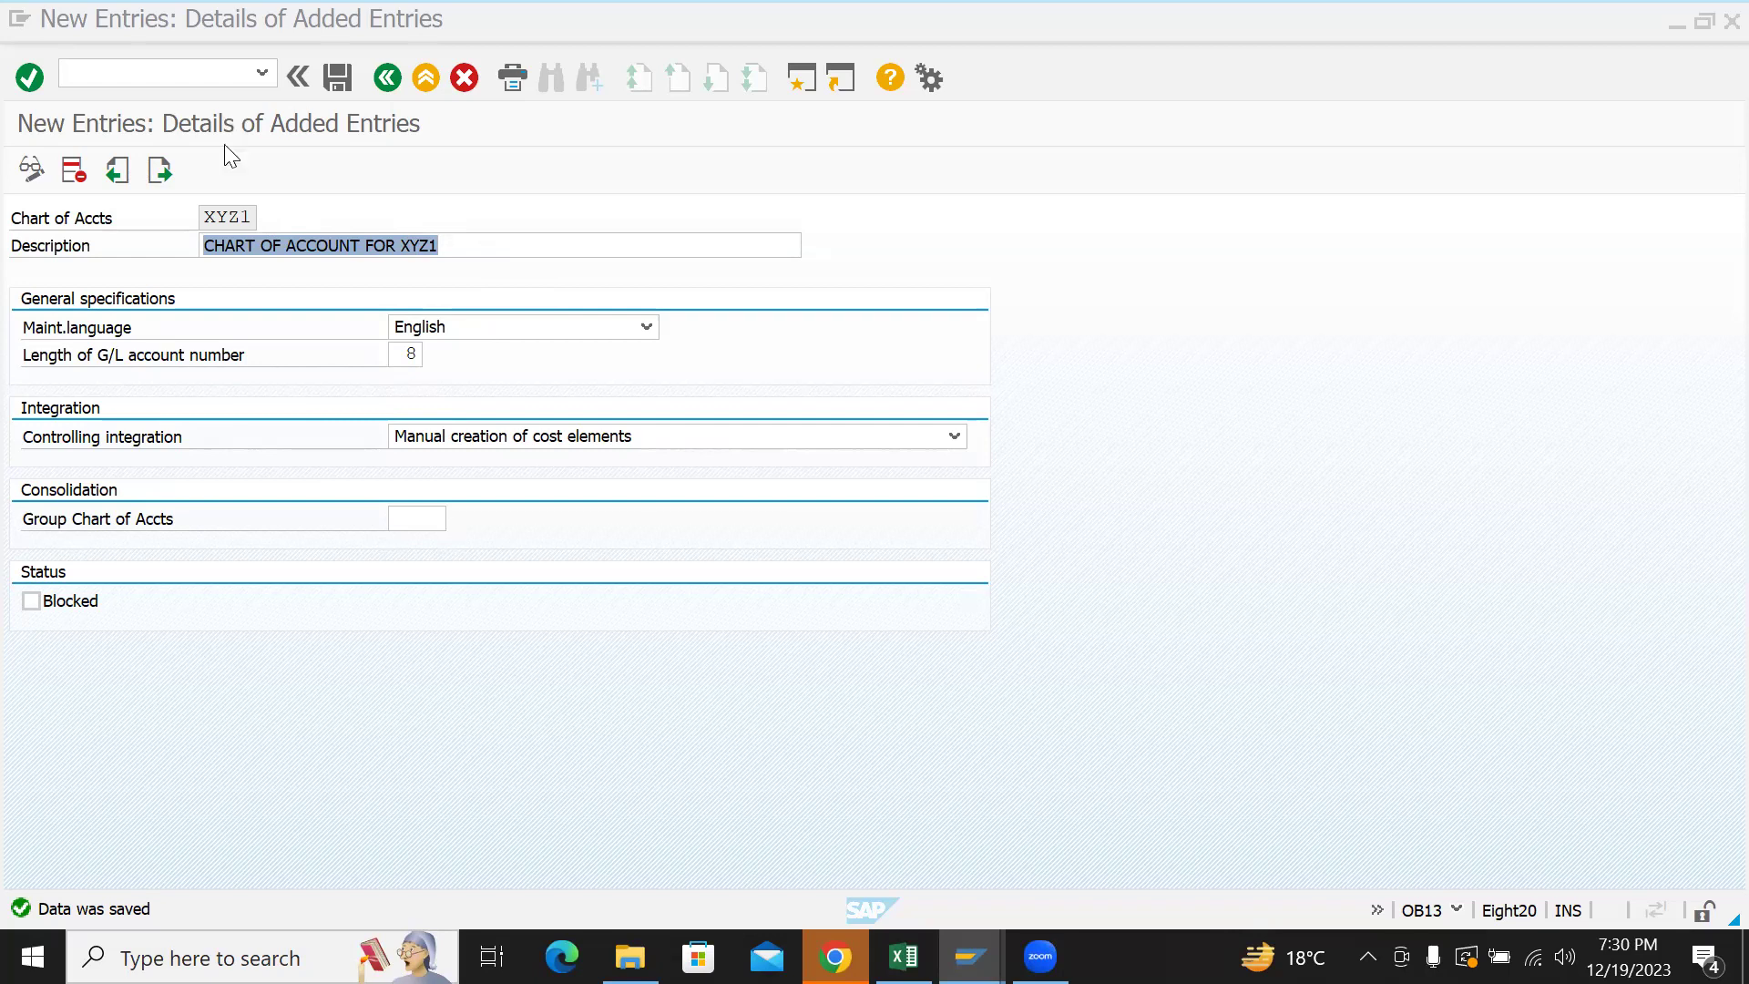
click(245, 219)
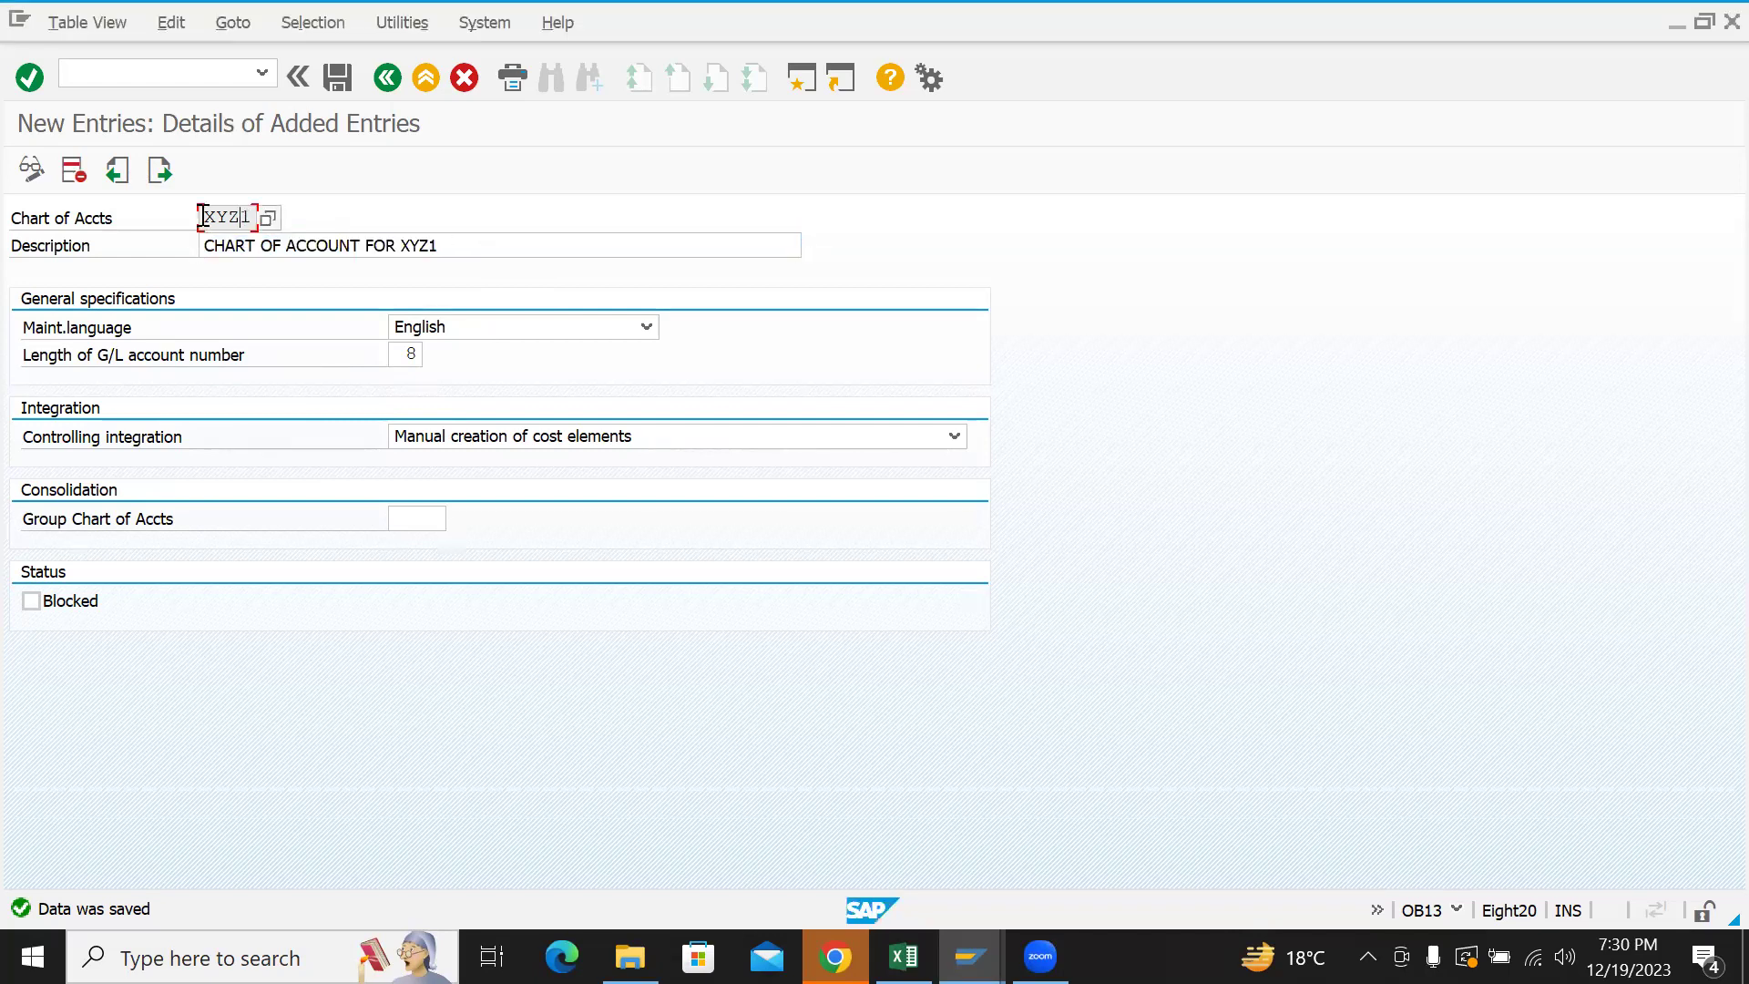
drag(209, 217, 264, 219)
drag(473, 242, 161, 219)
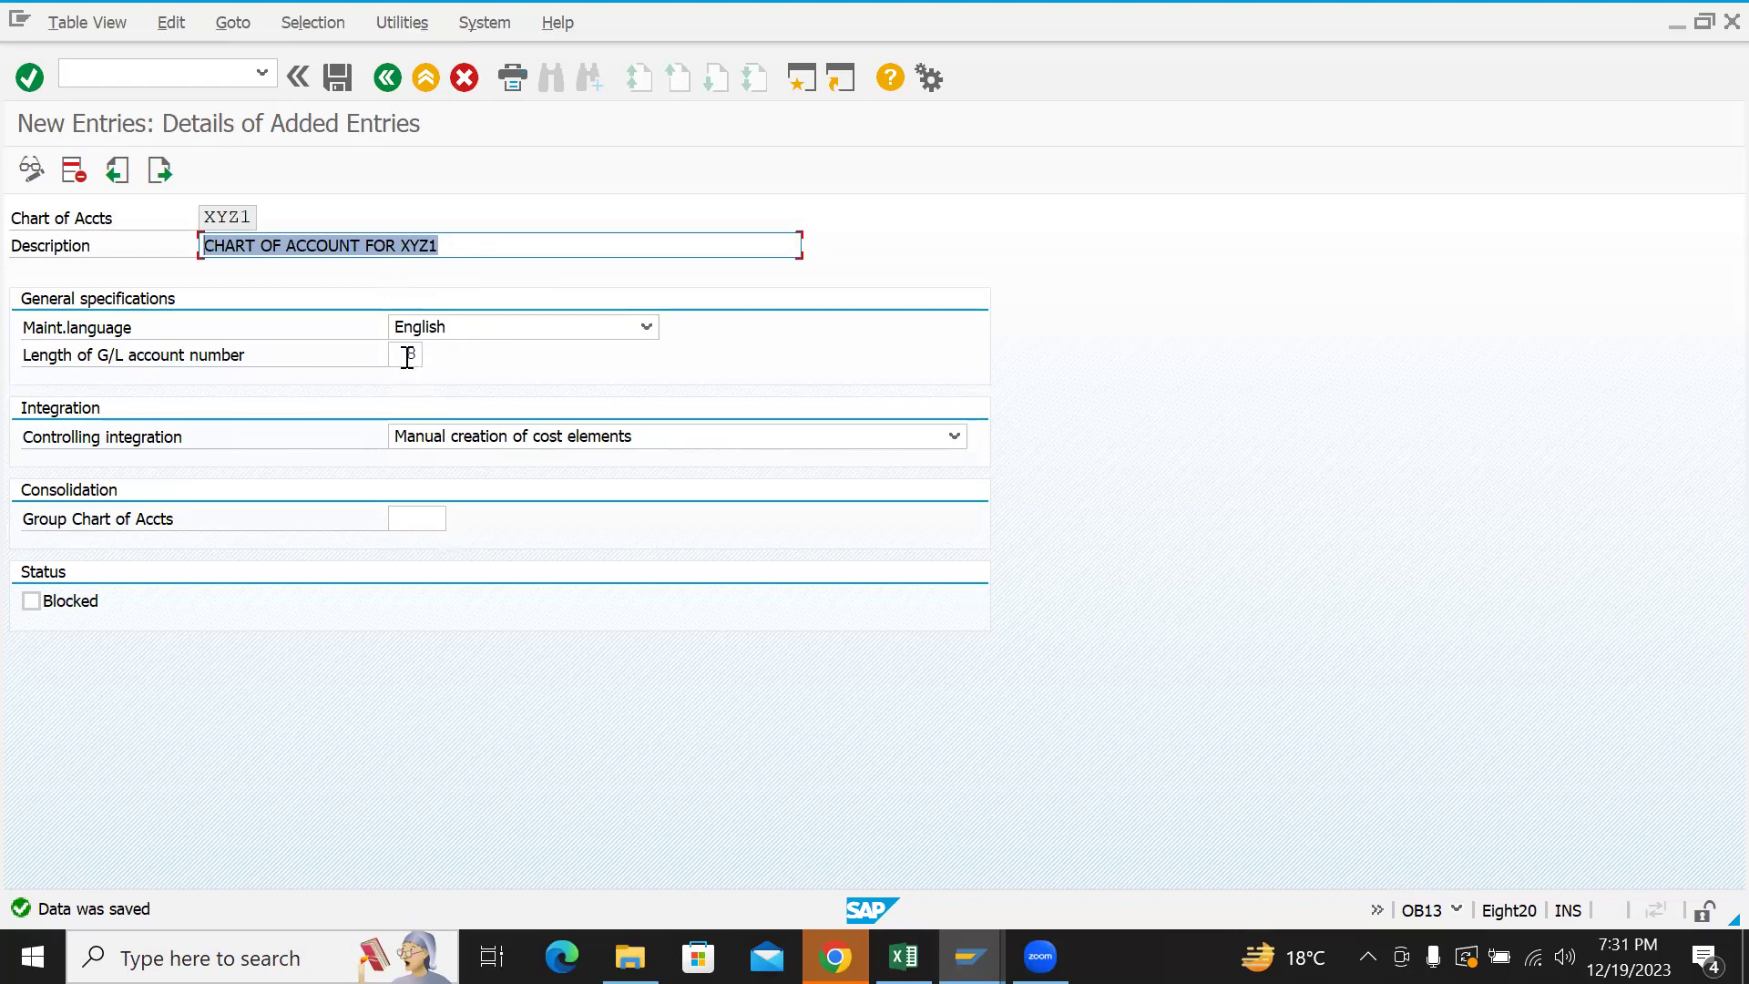
drag(406, 356, 428, 354)
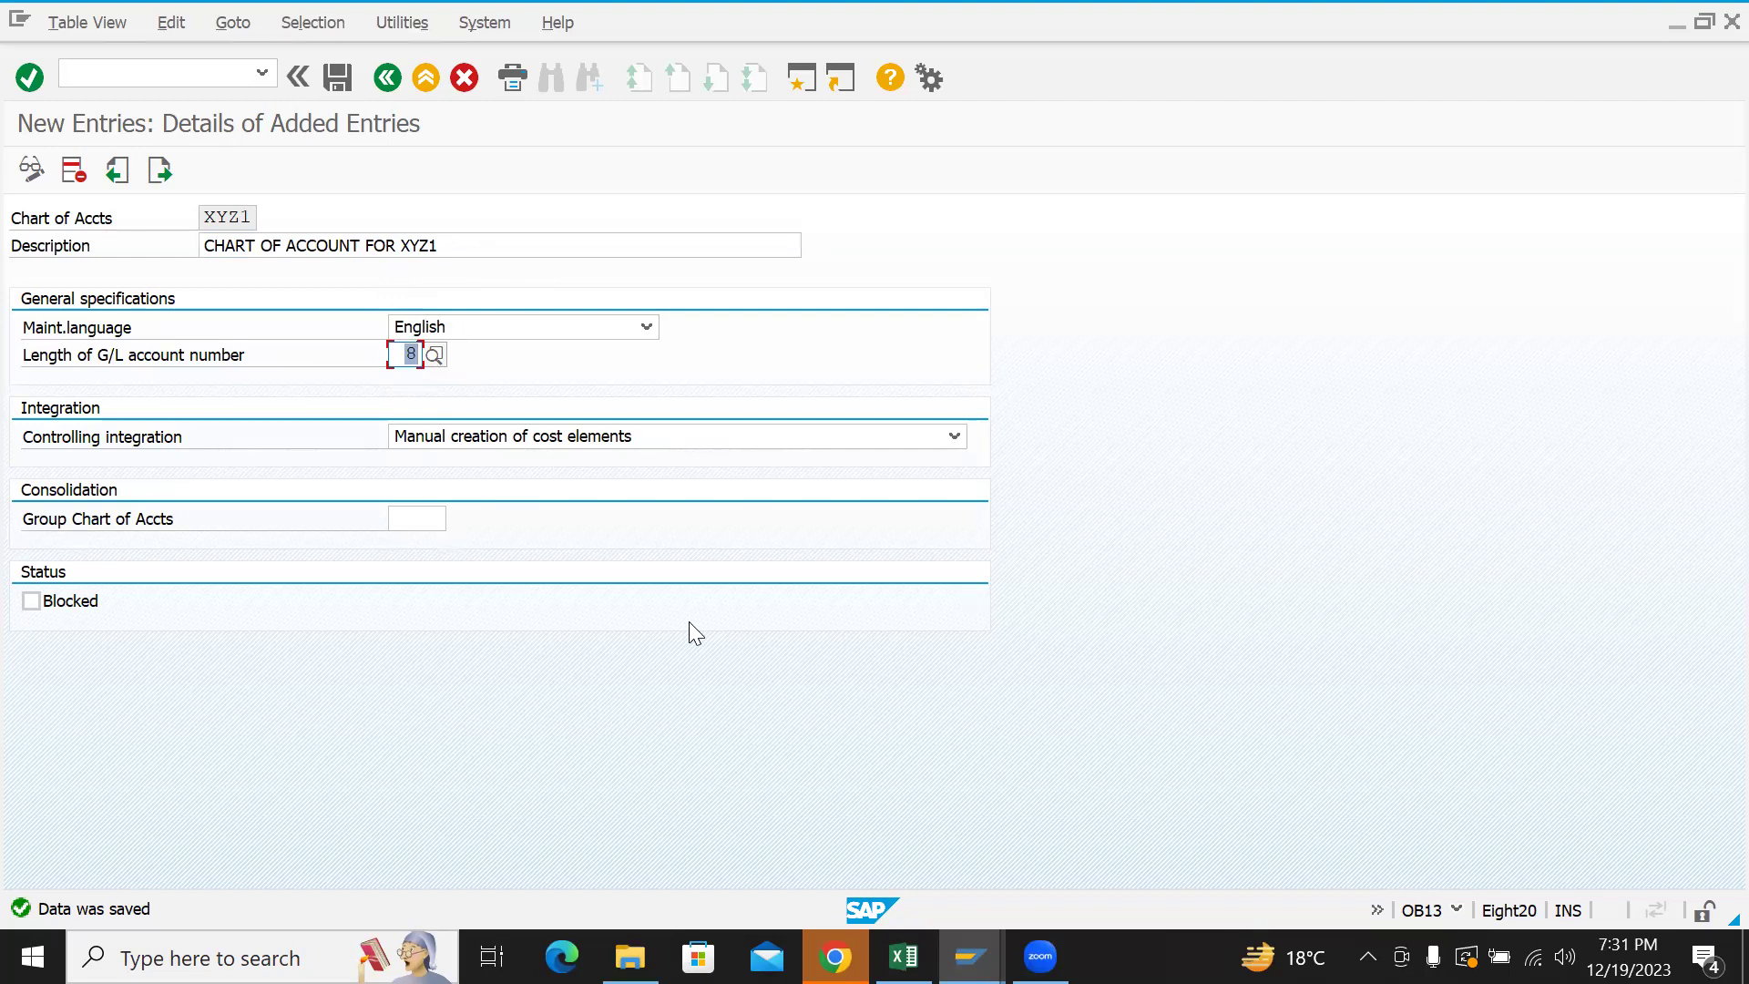
- Open the IMG activity Assign Company Code to Chart of Accounts and position the list on company code ZITD
key(shift+F3)
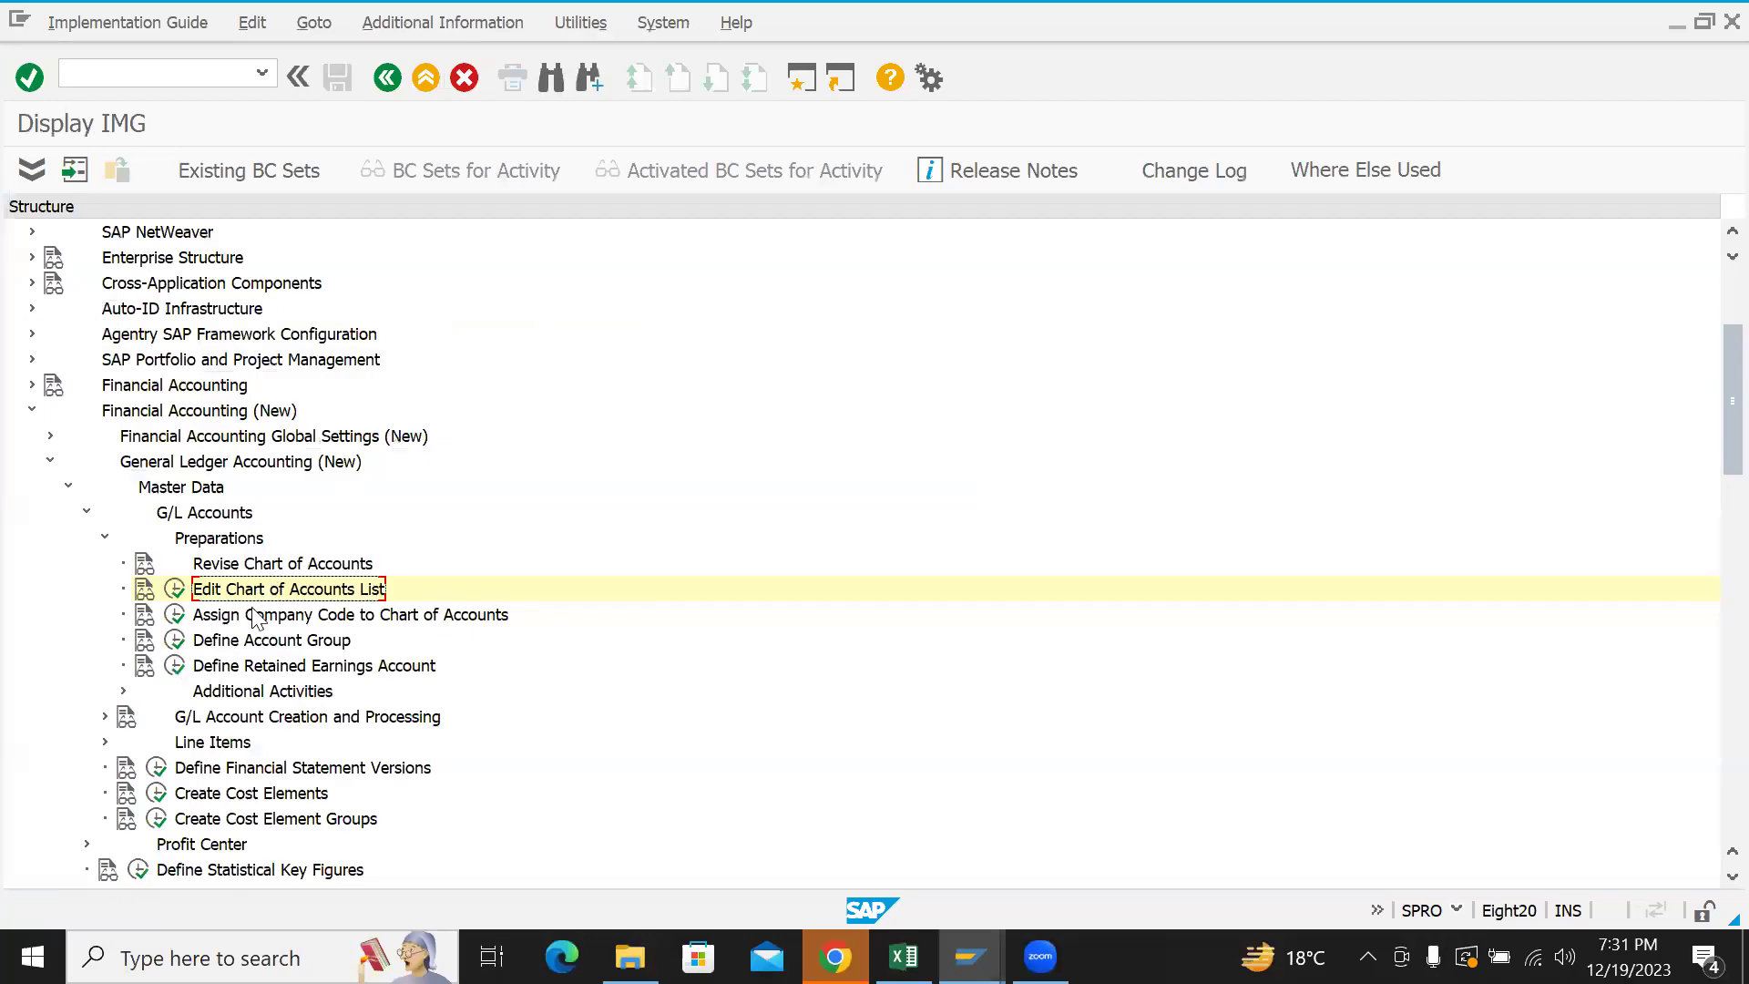
click(175, 615)
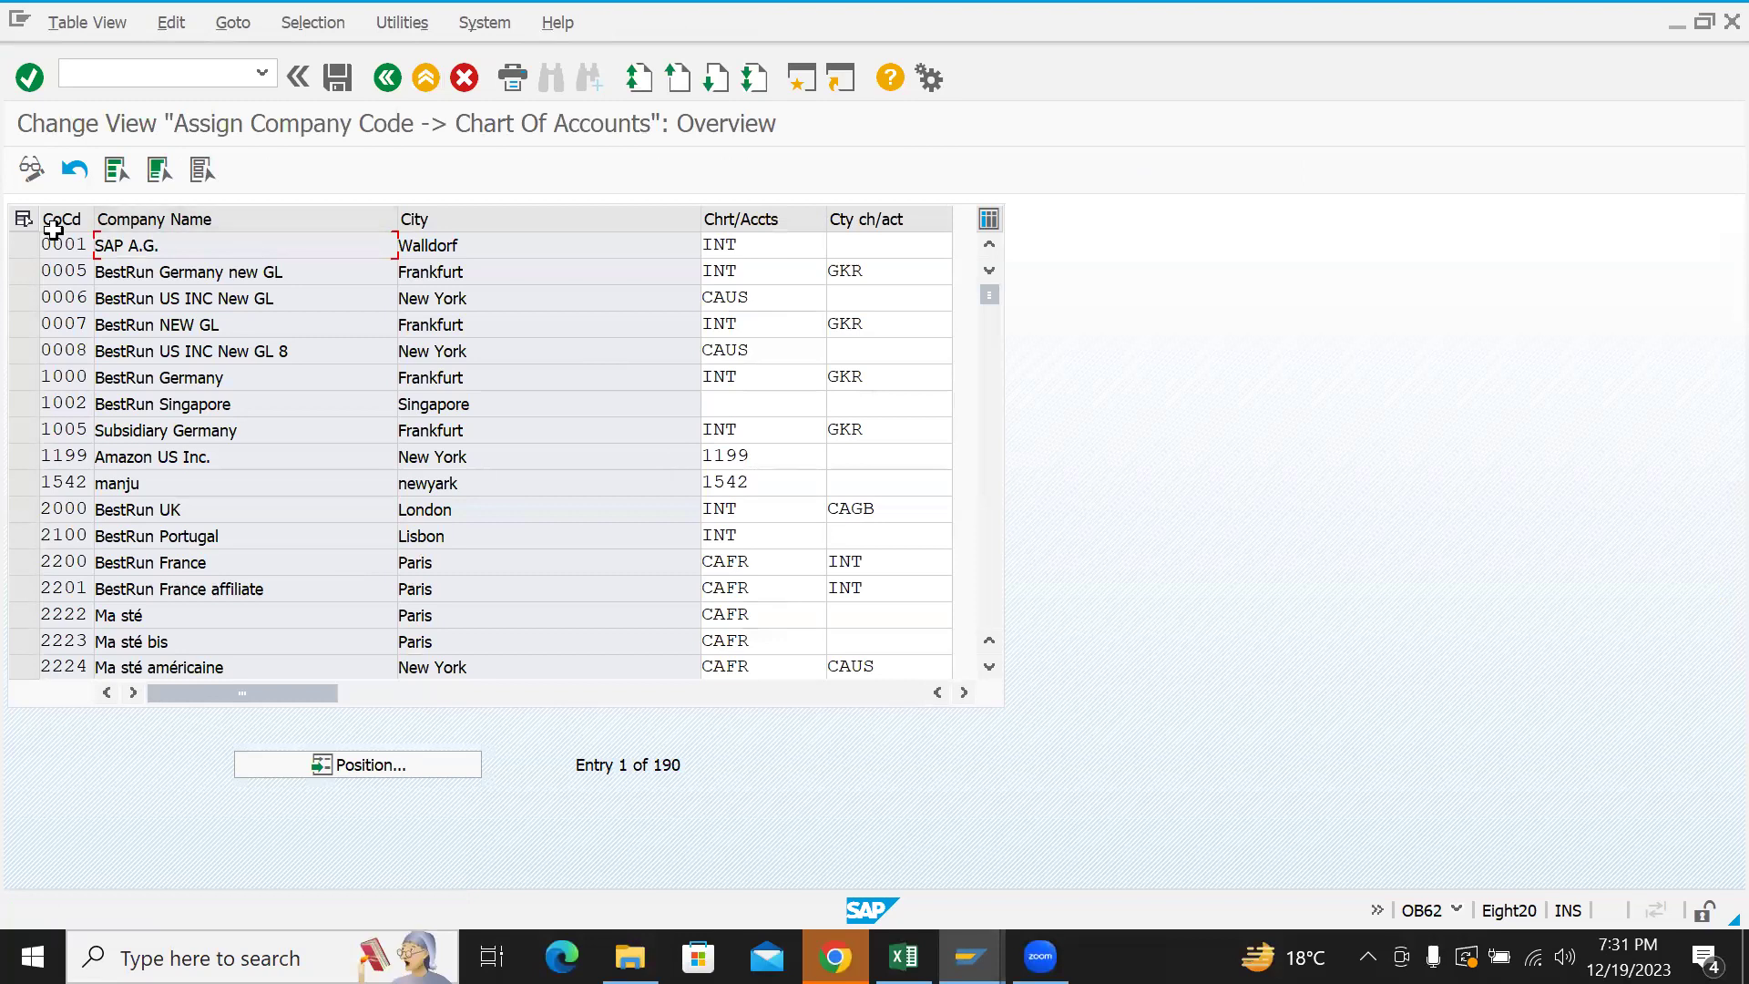
click(364, 768)
text(ZITD)
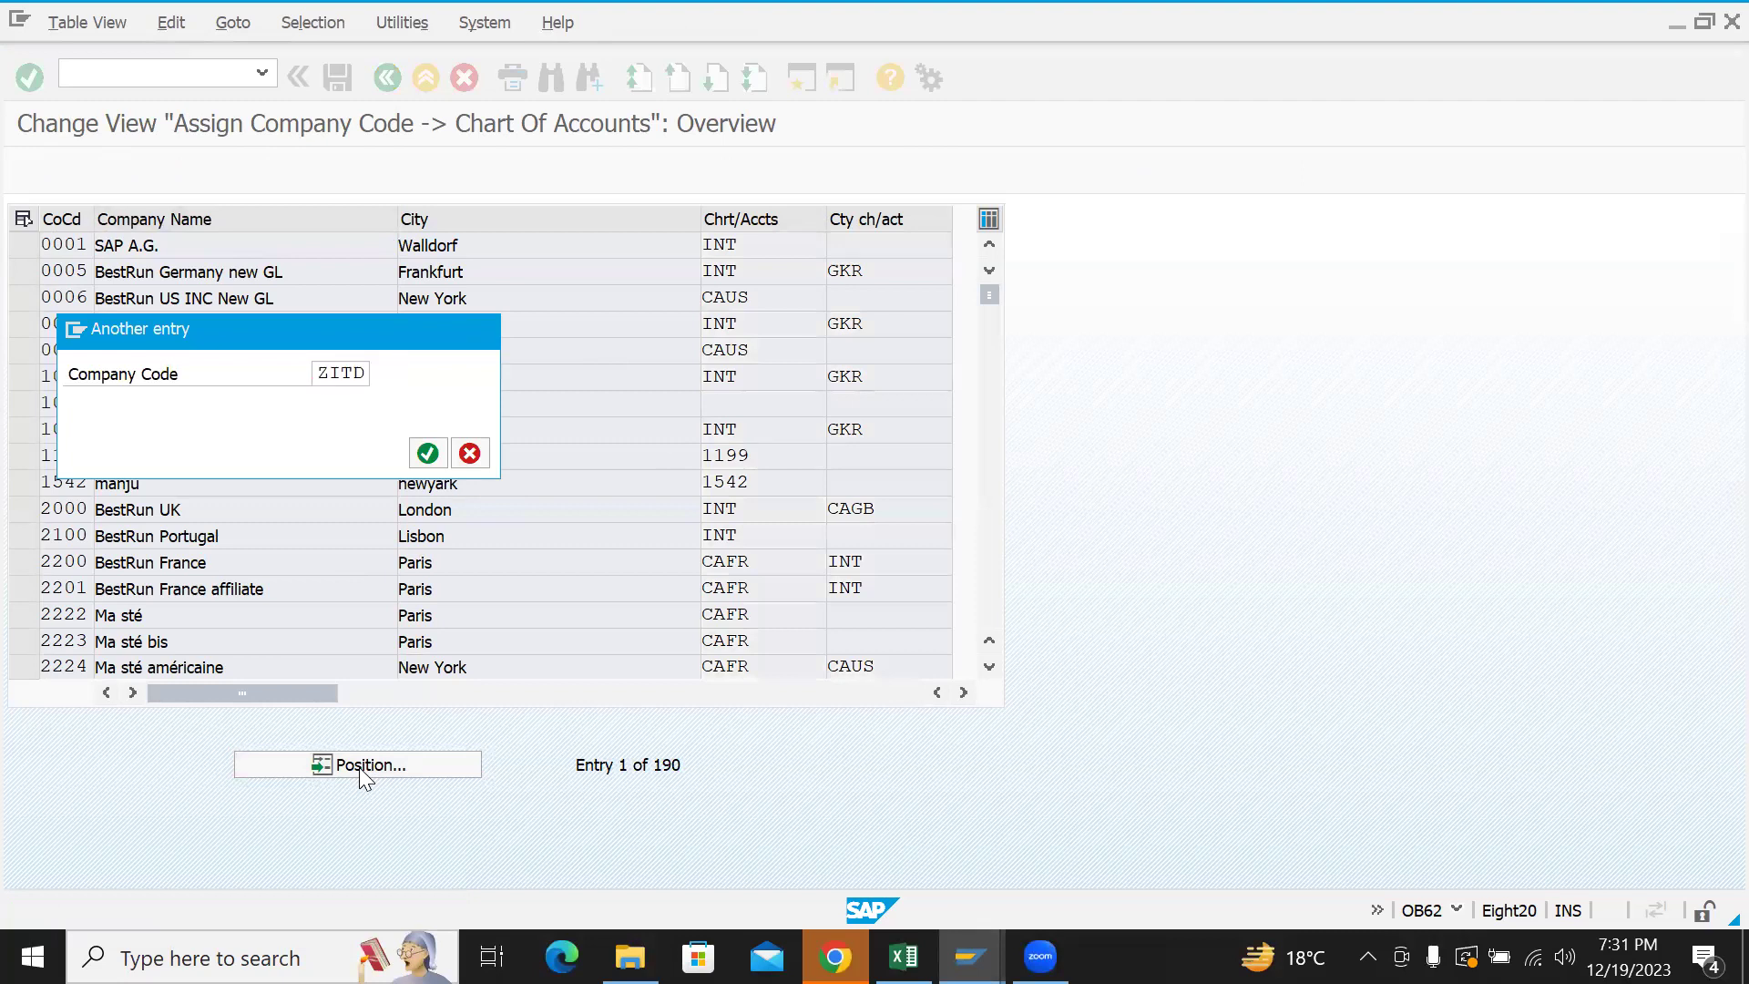
key(Return)
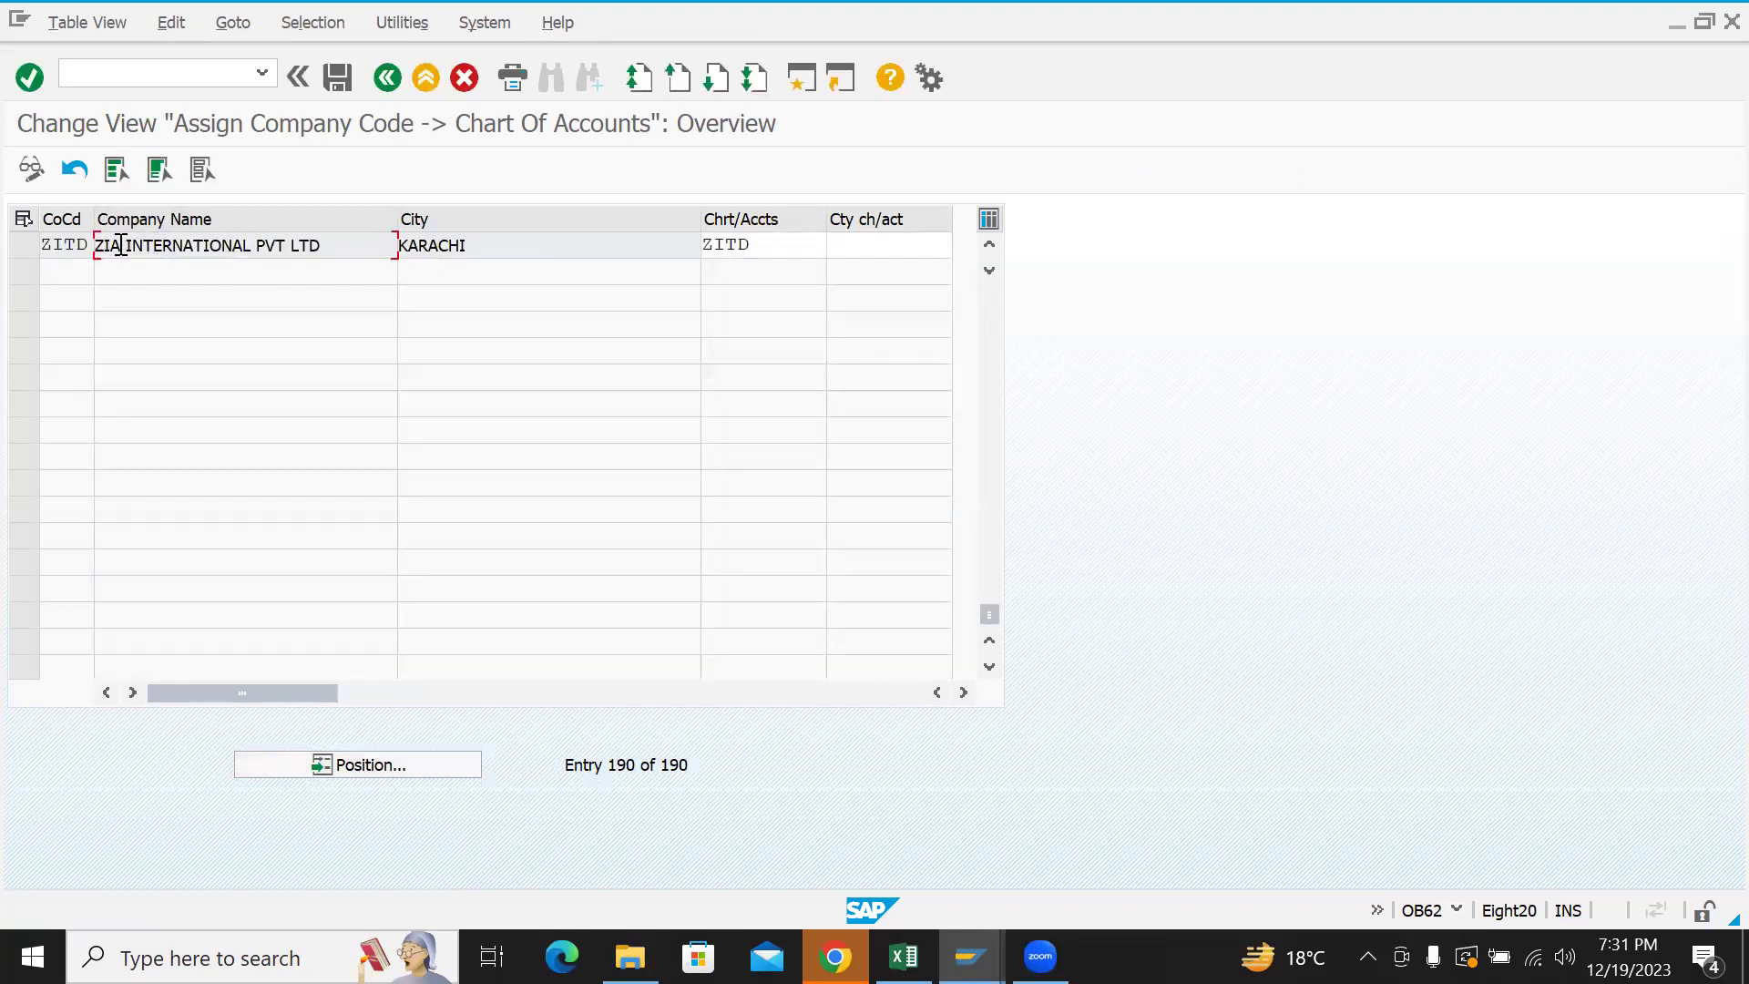
- Compare company code ZITD with the chart of accounts assigned to it and return to the IMG
click(73, 245)
drag(773, 246, 681, 245)
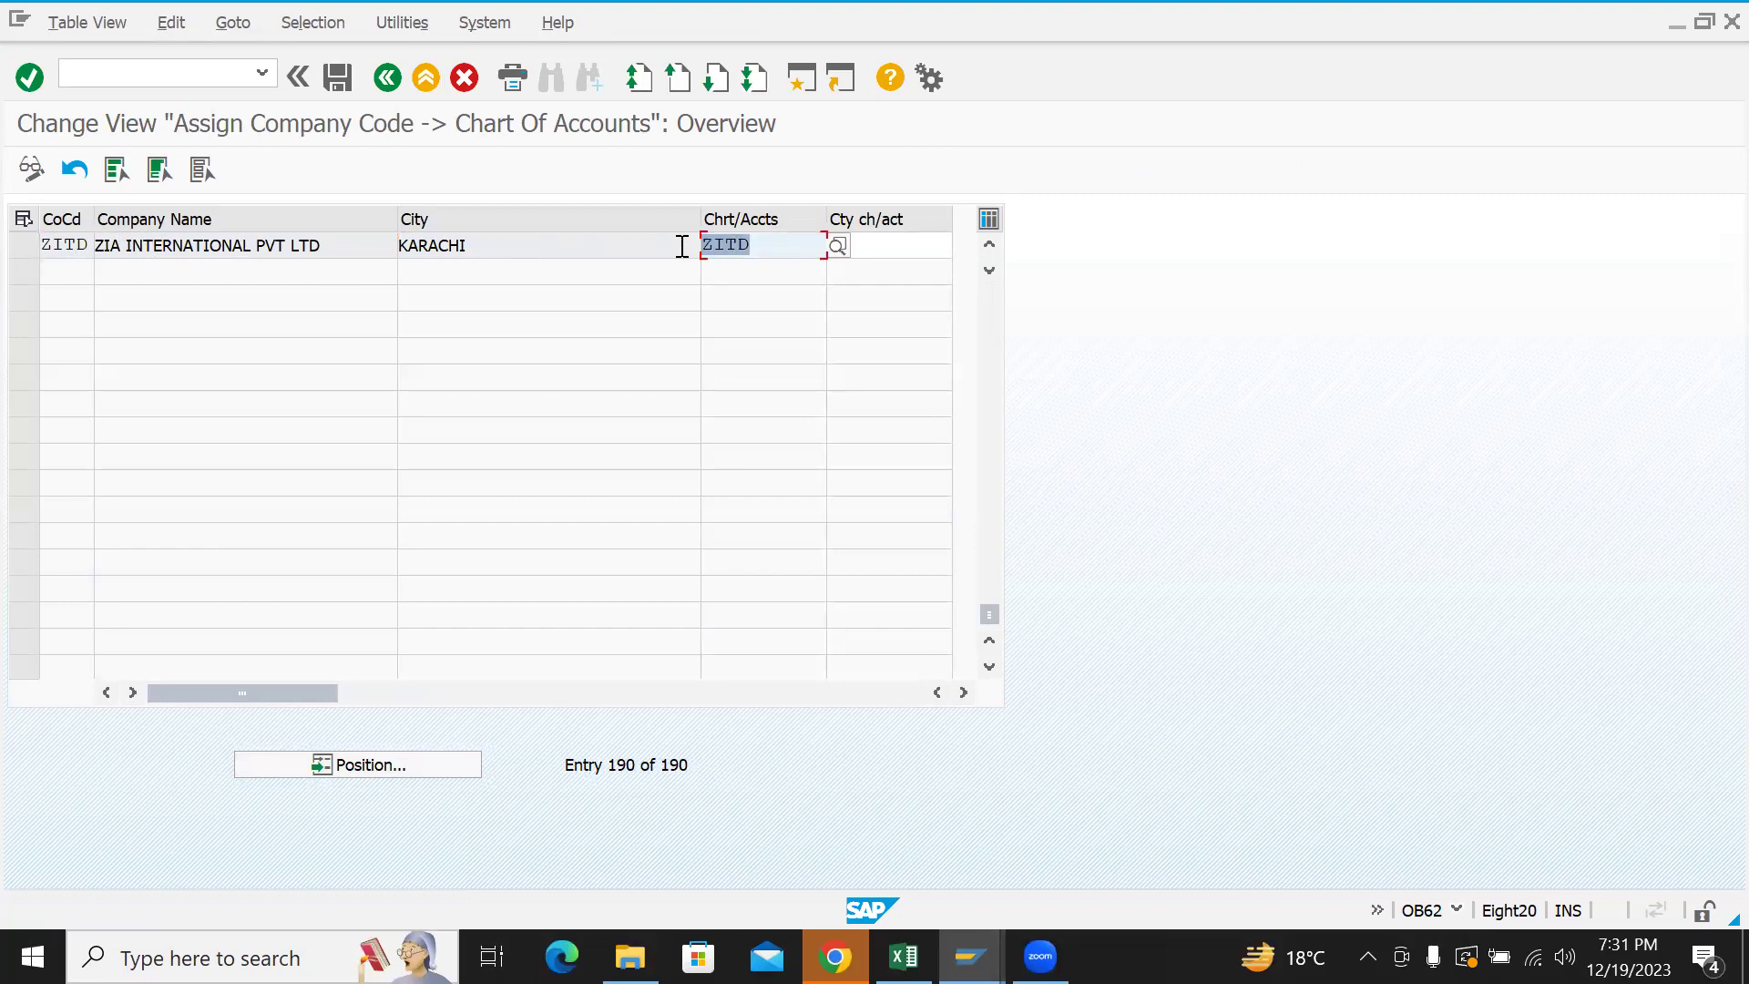
click(73, 248)
drag(770, 242, 669, 248)
key(F3)
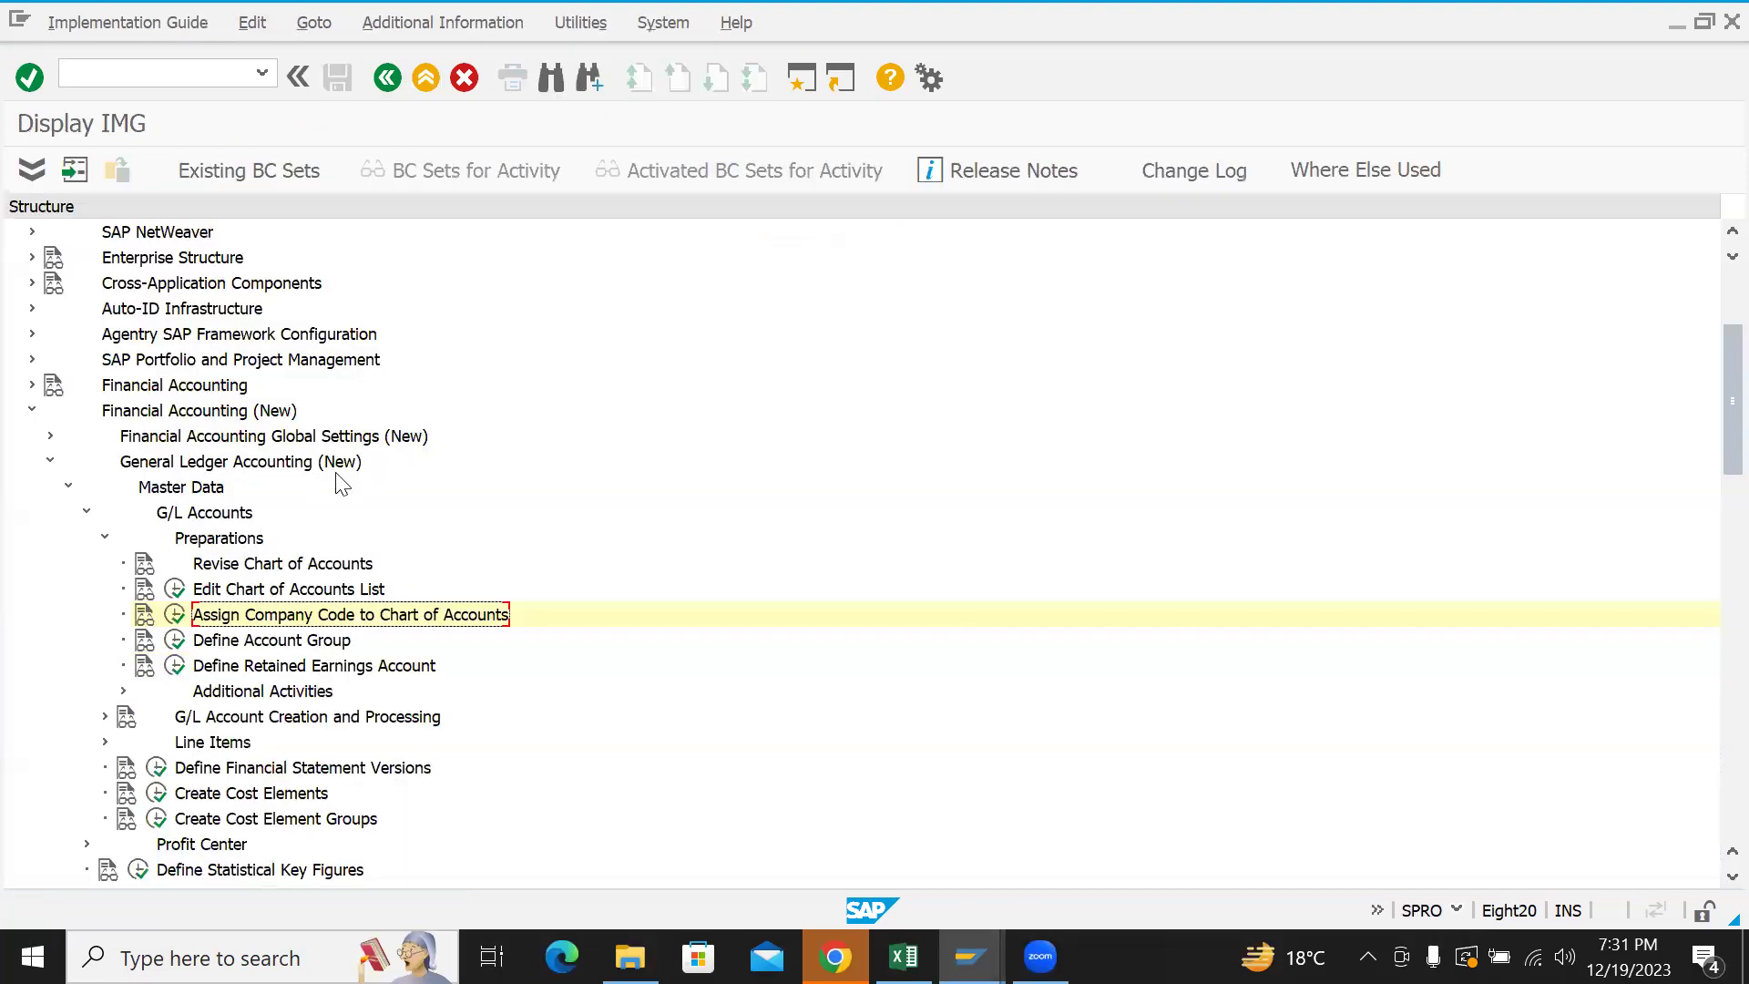
- Find chart of accounts ZITD in the chart of accounts list and check the G/L account number length in its details
click(175, 588)
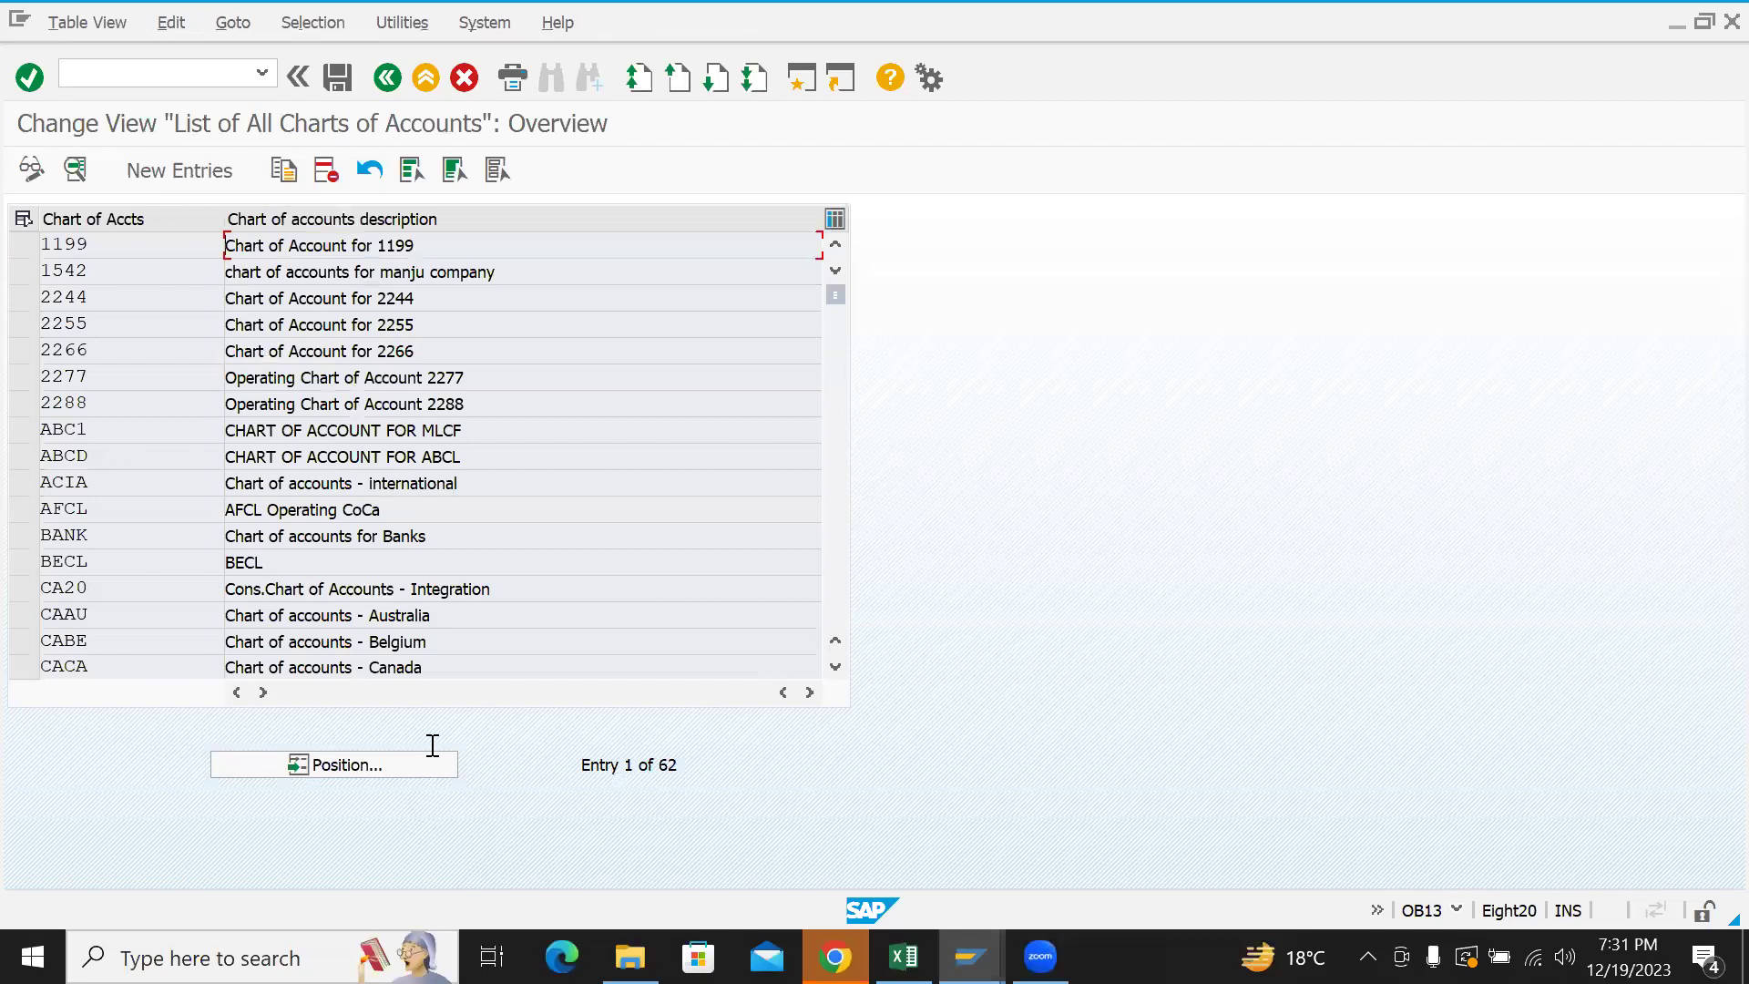
click(435, 761)
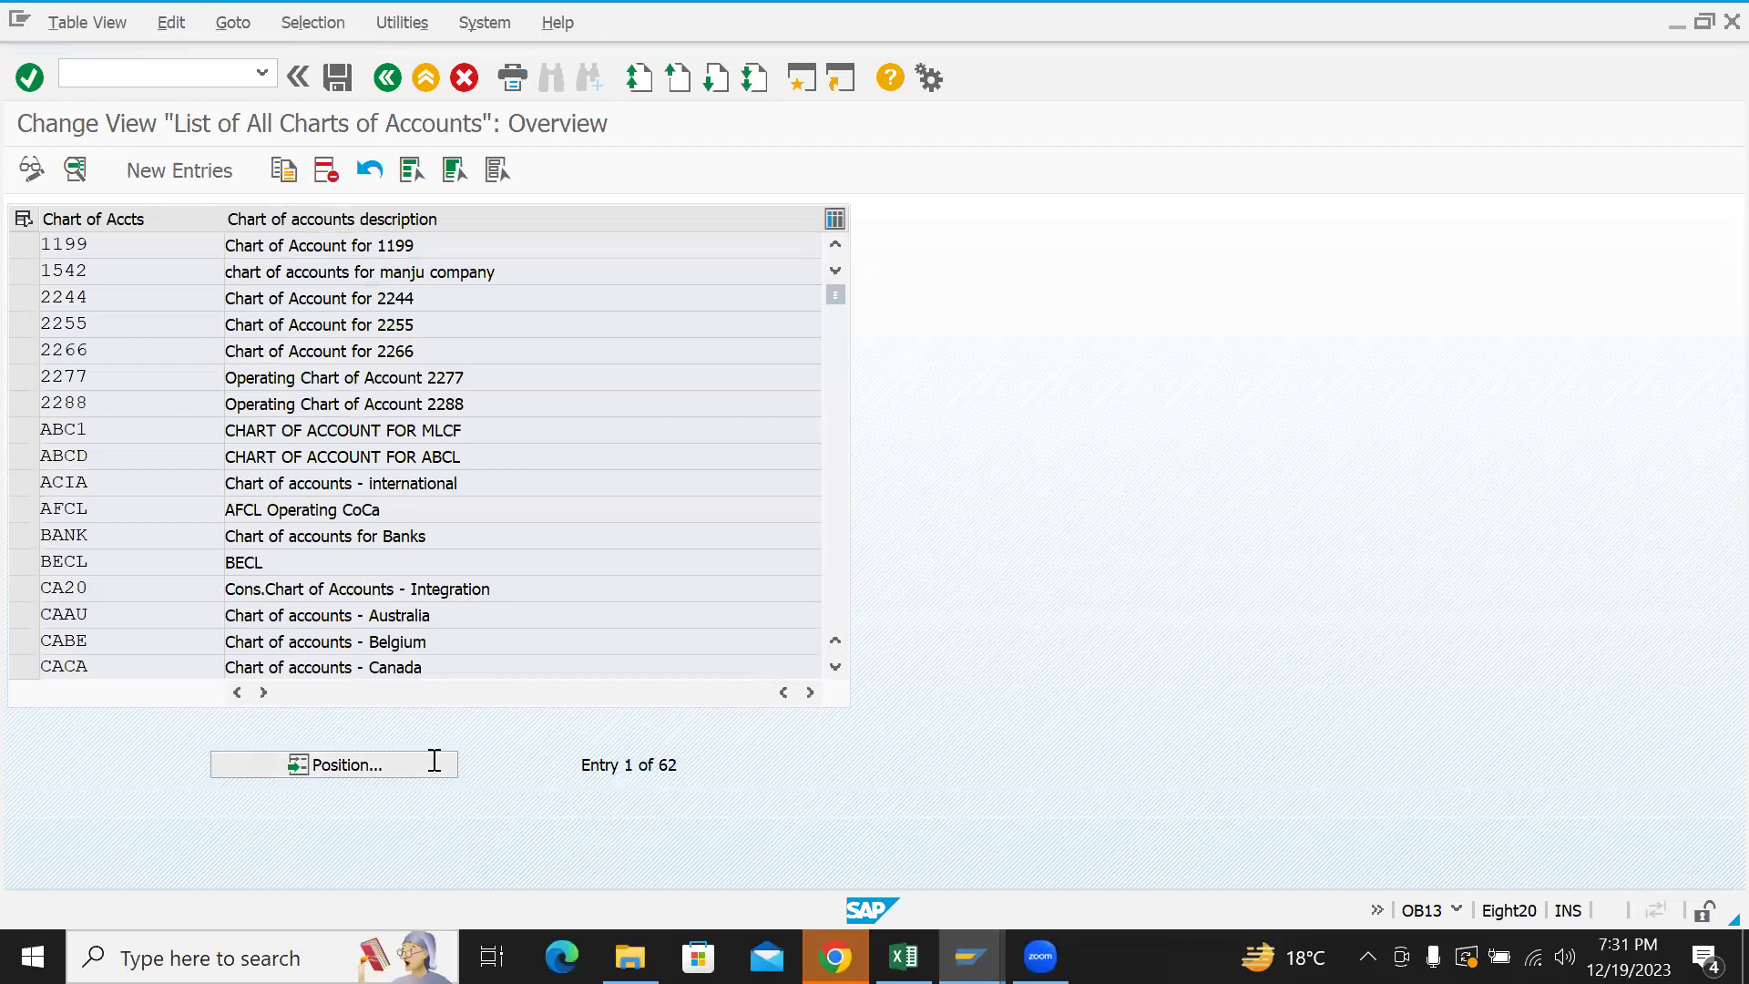
text(ZITD)
key(Return)
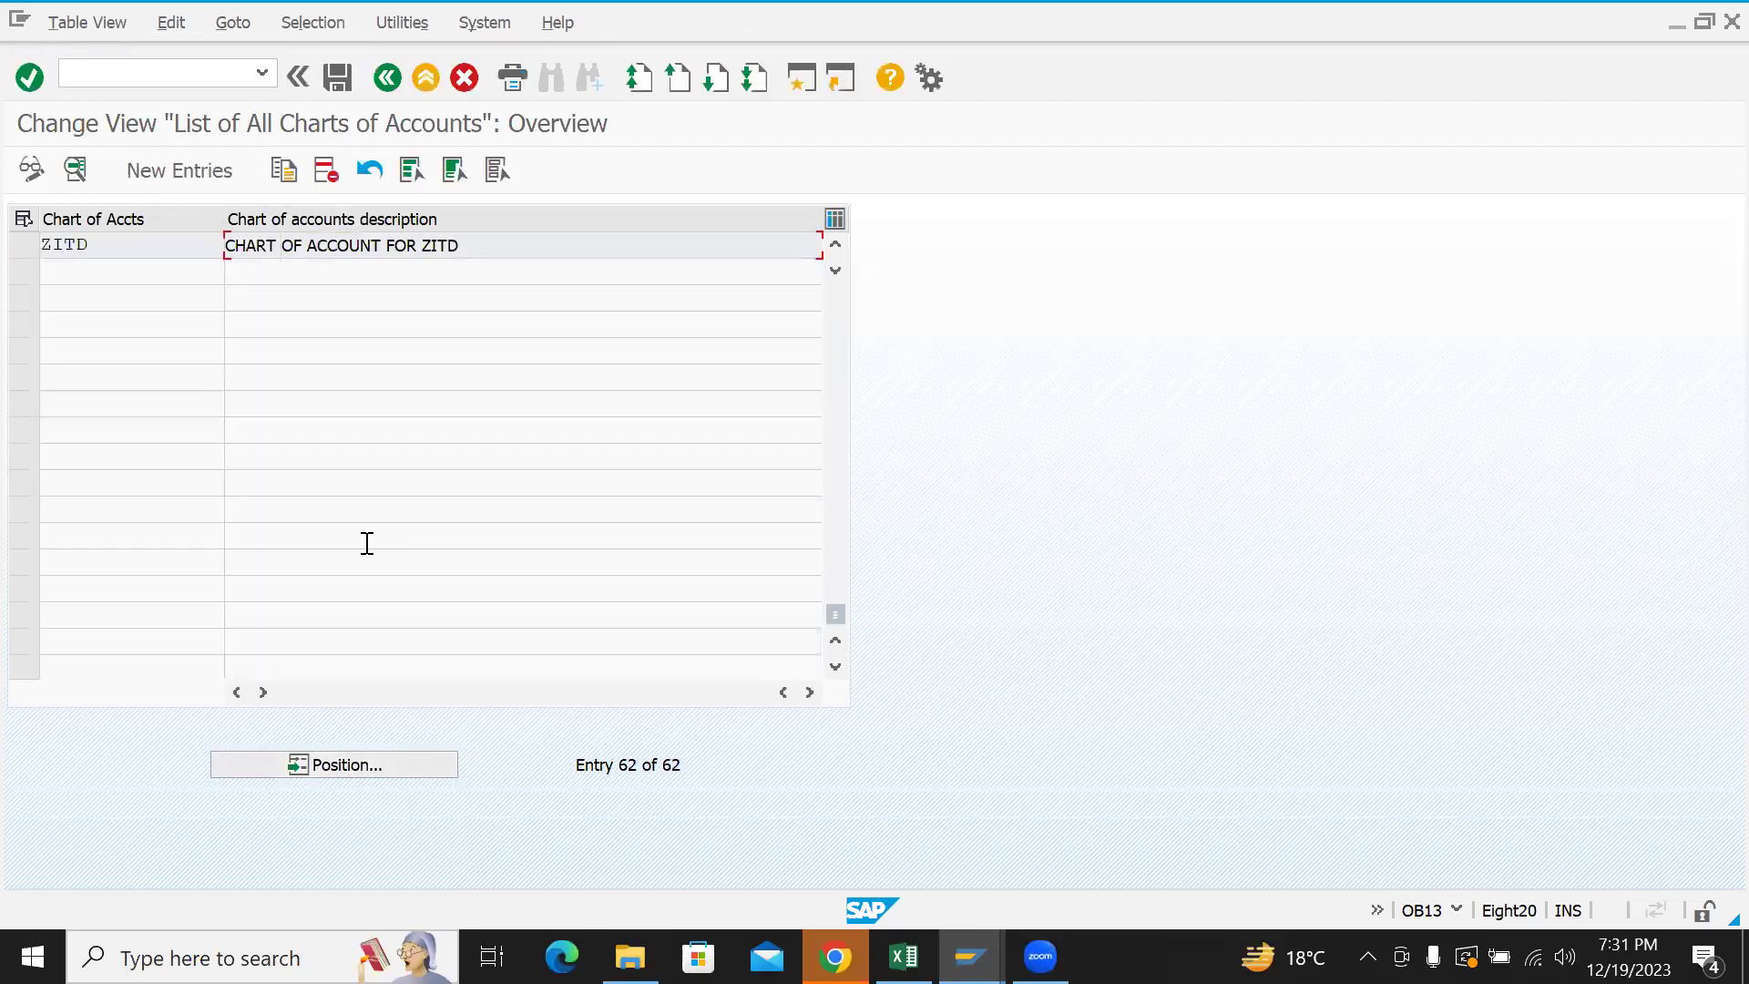
double_click(196, 252)
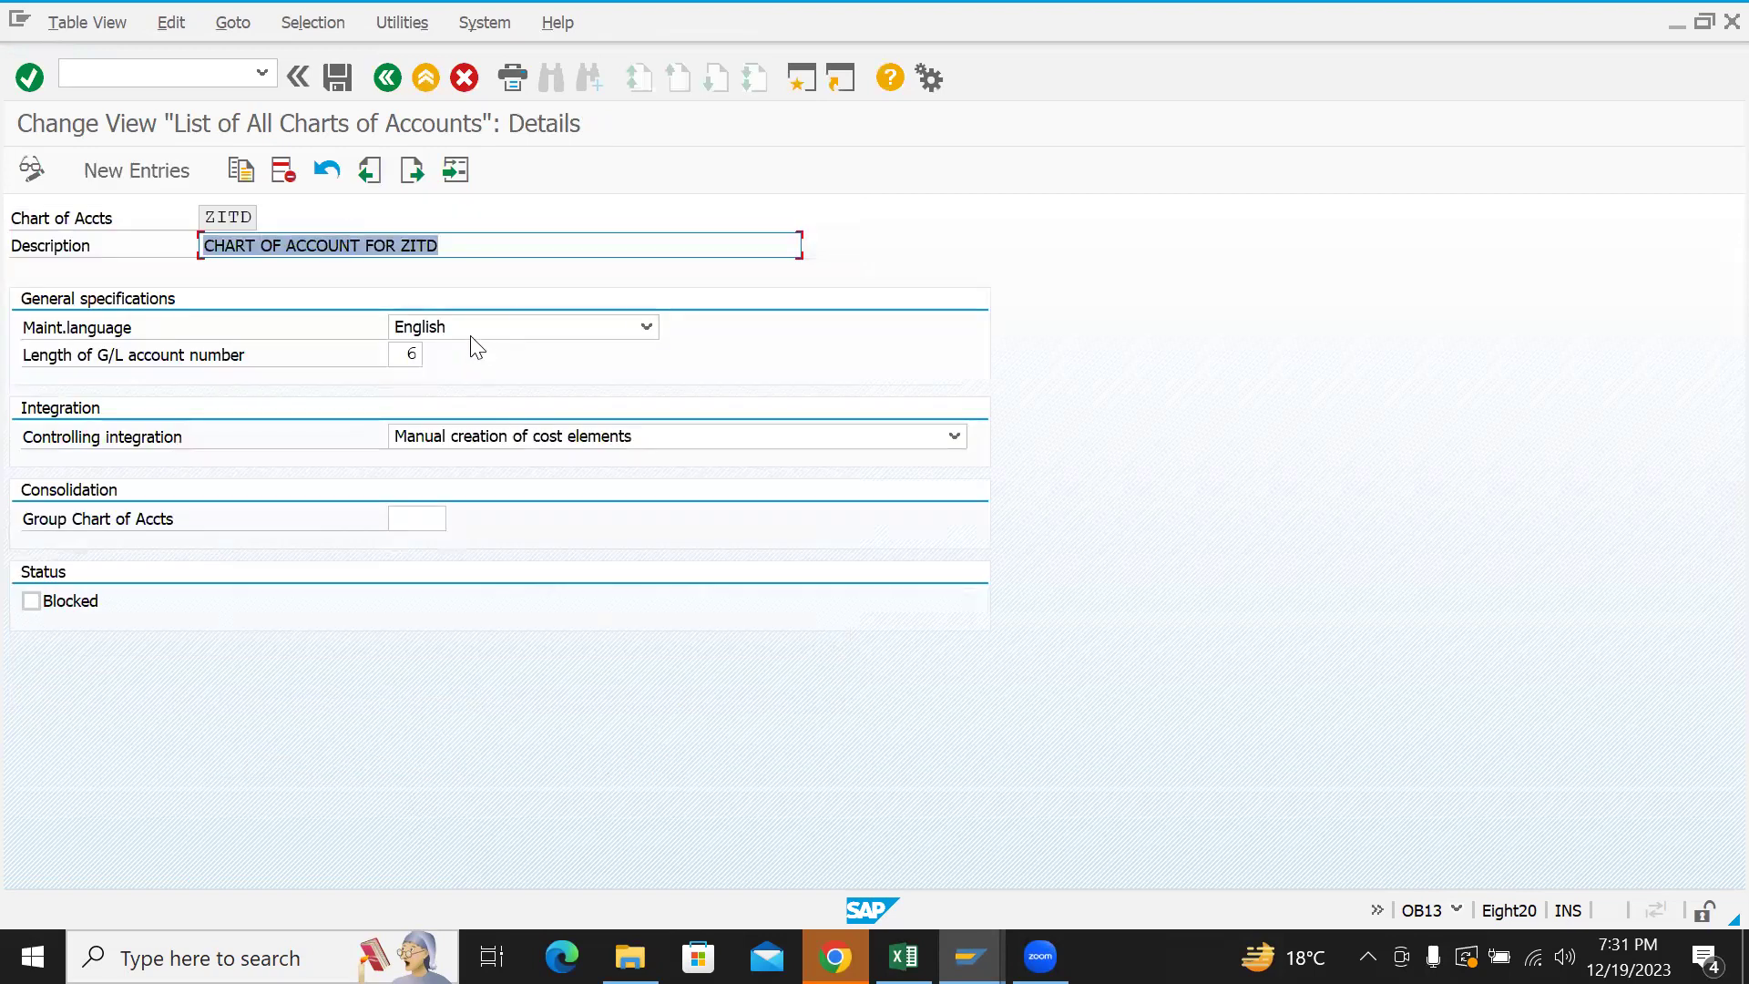
double_click(409, 356)
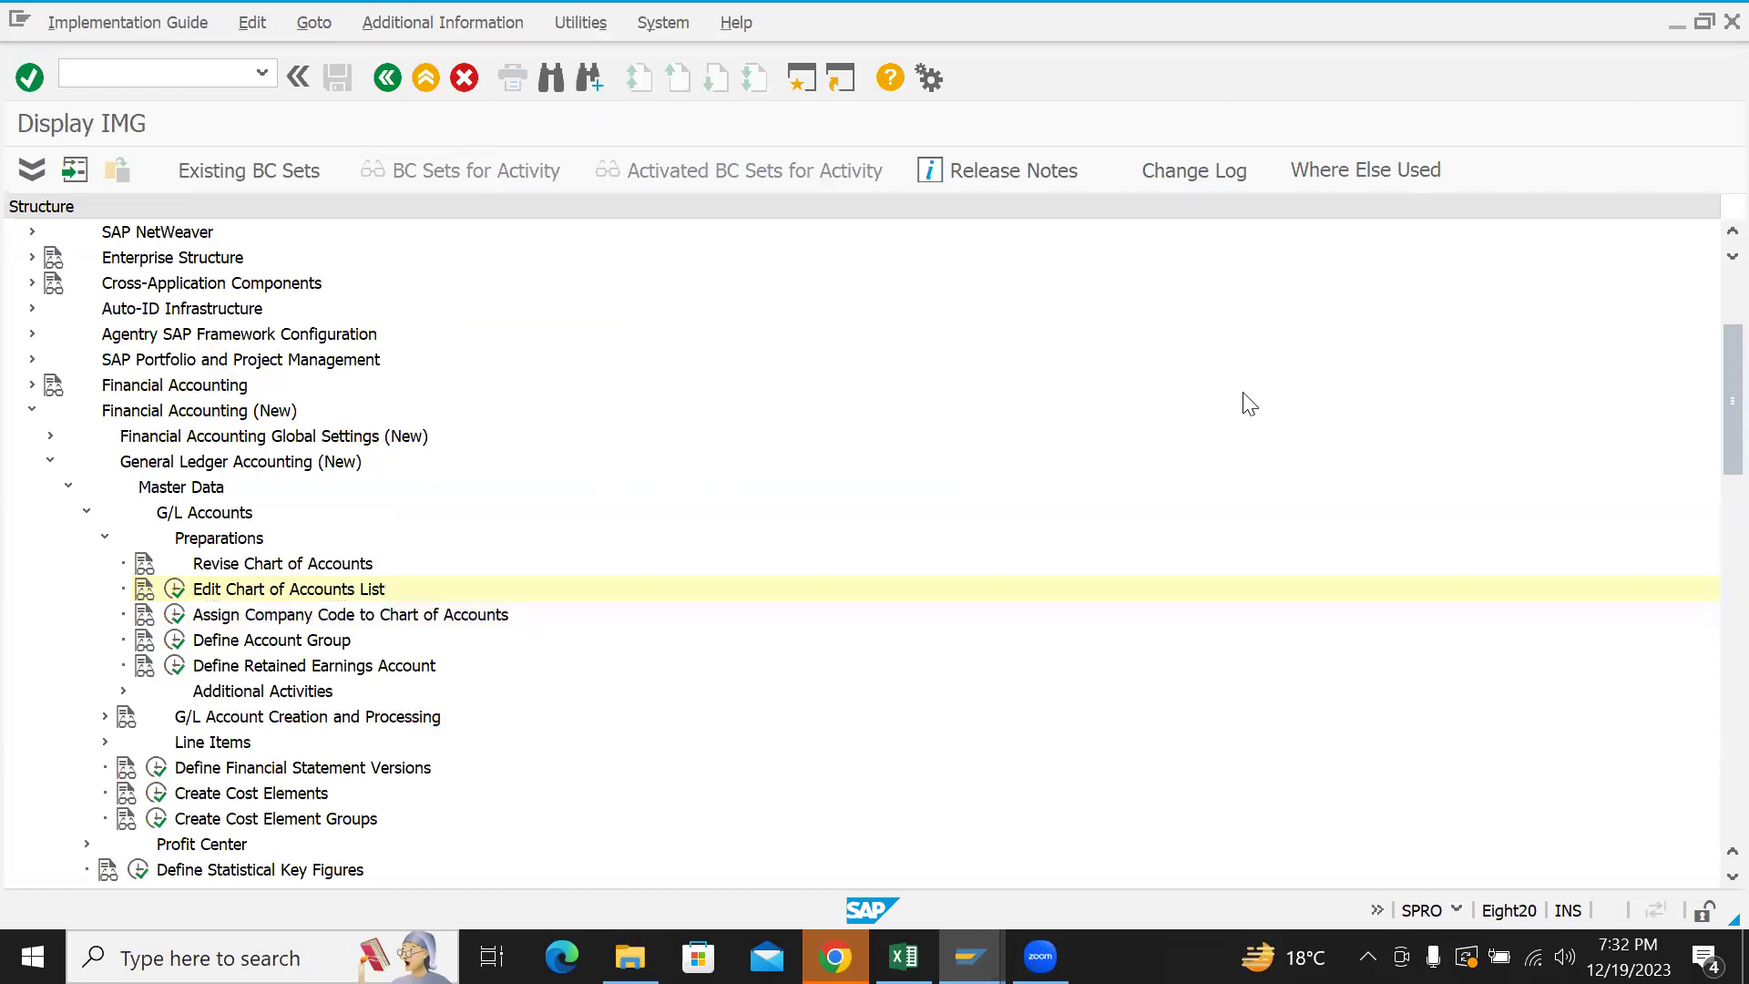
- Open transaction FS00 and expand the Assets, Liabilities, Expenses, Other Income and Sales groups of company code BECL
key(F3)
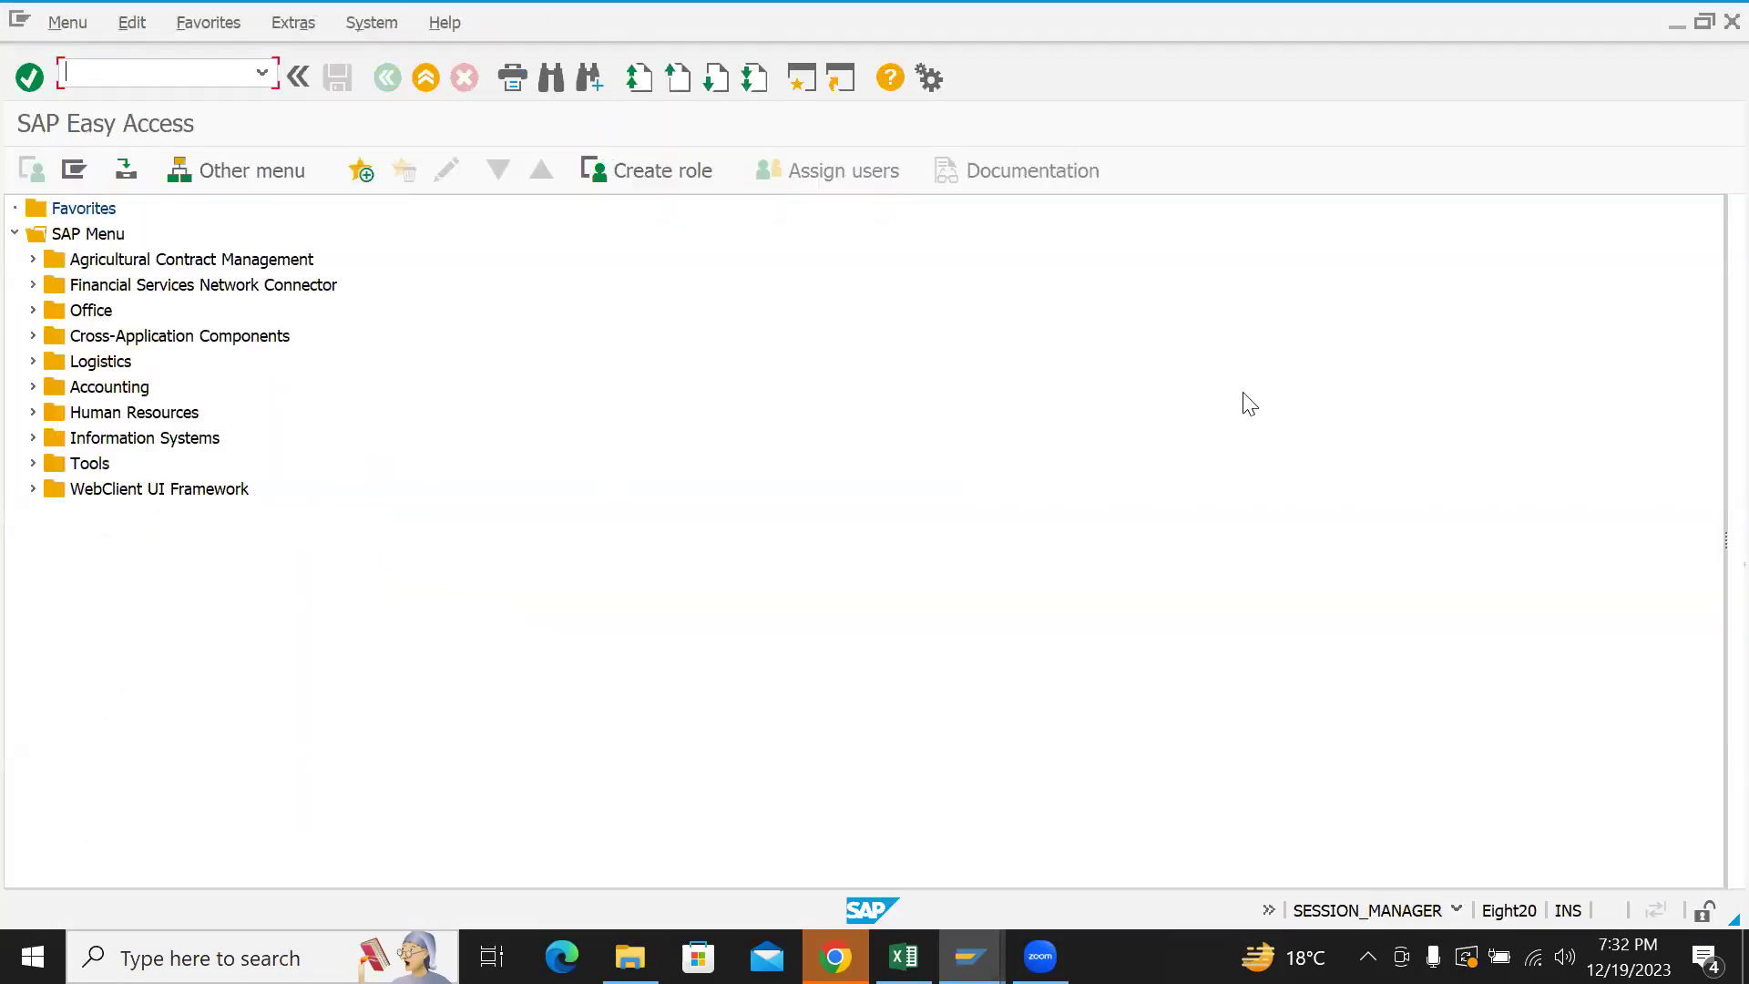
text(FS00)
key(Return)
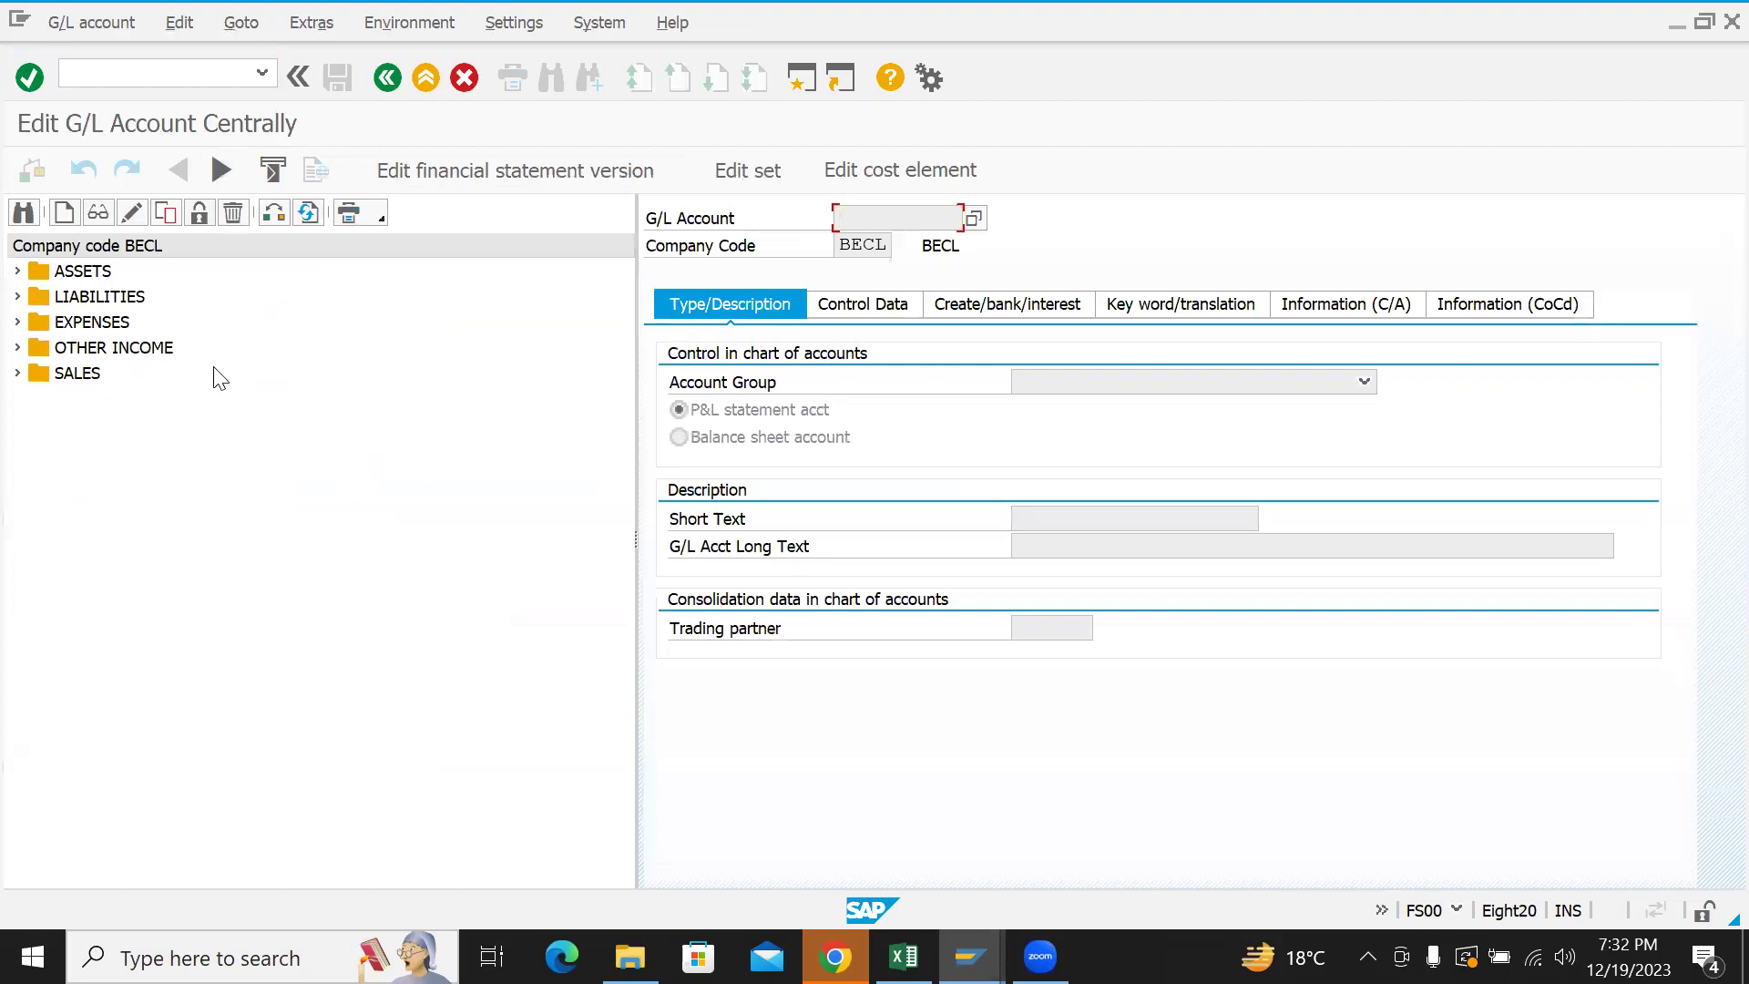
click(16, 271)
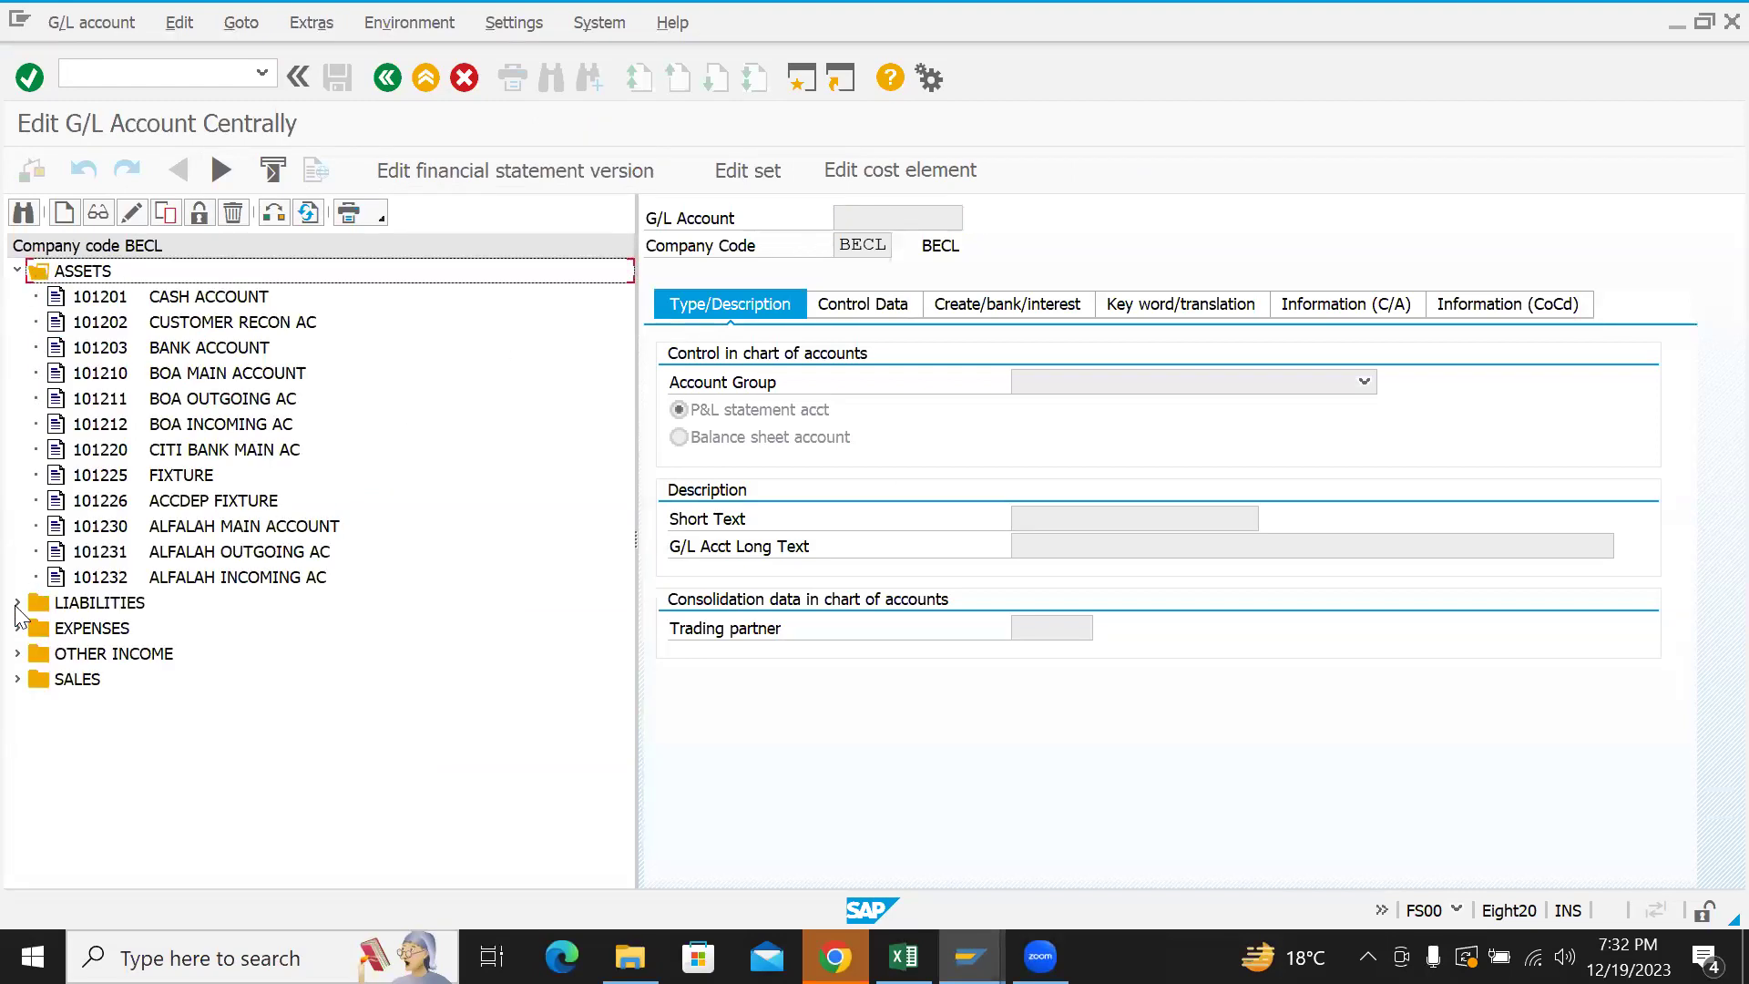
click(17, 603)
click(18, 654)
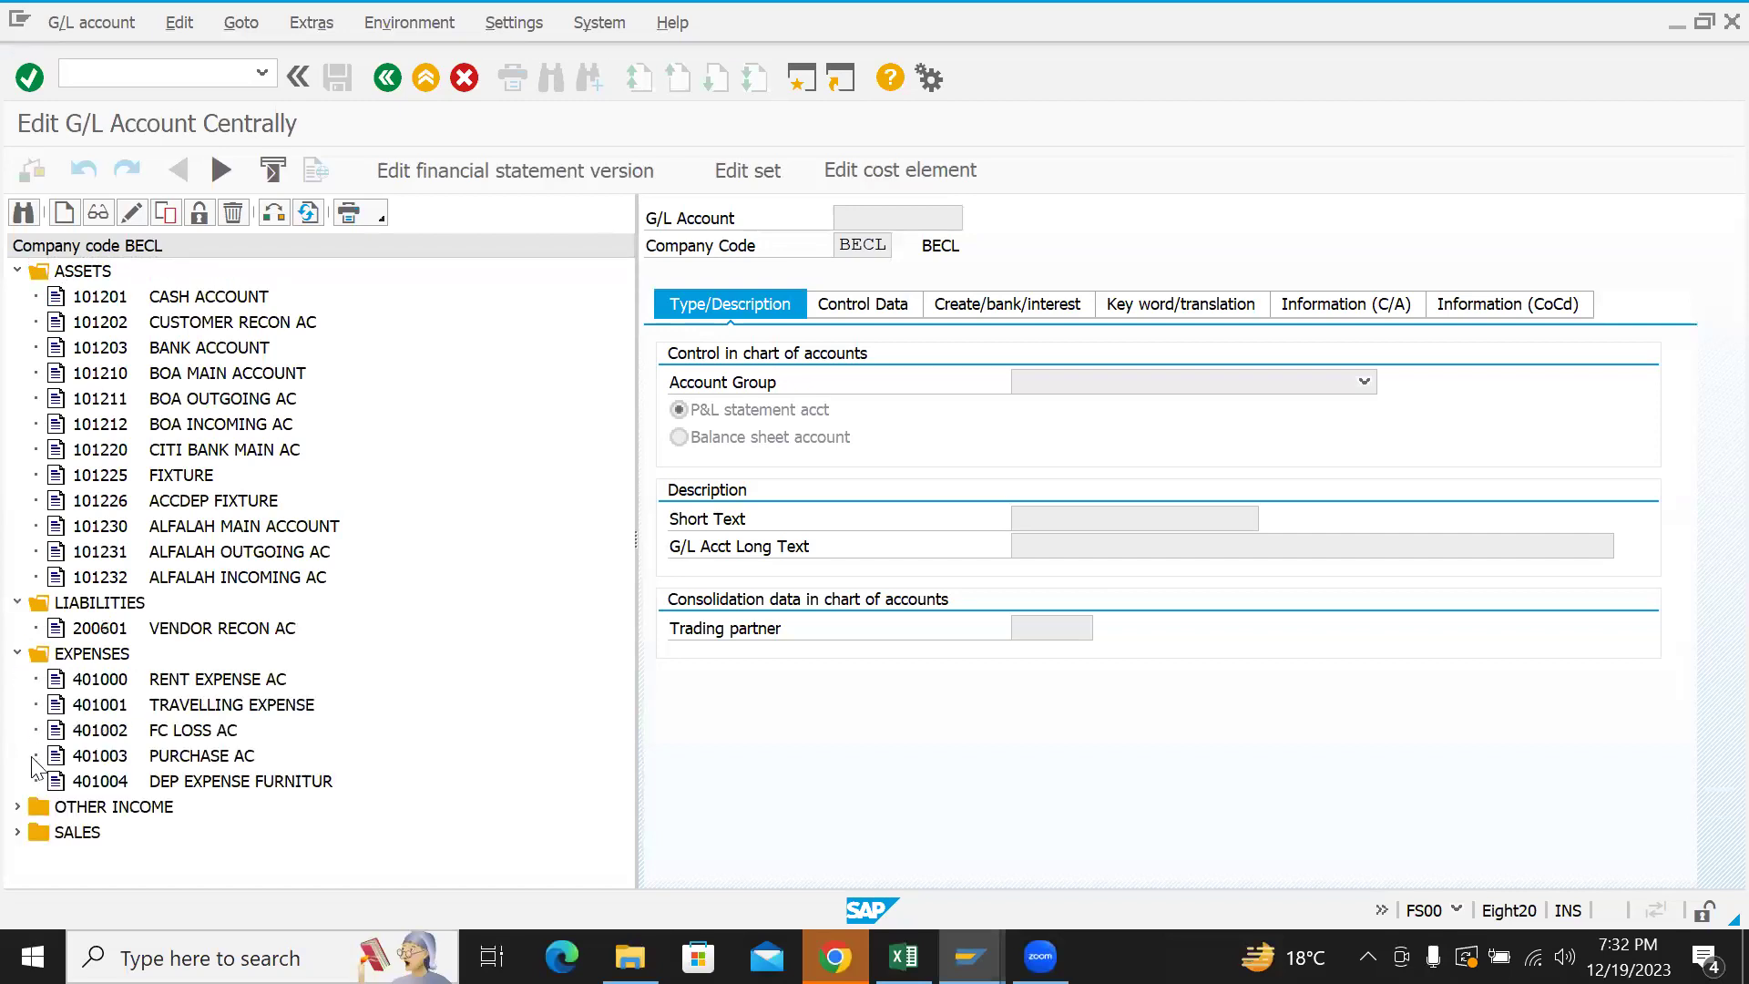
click(17, 807)
click(18, 859)
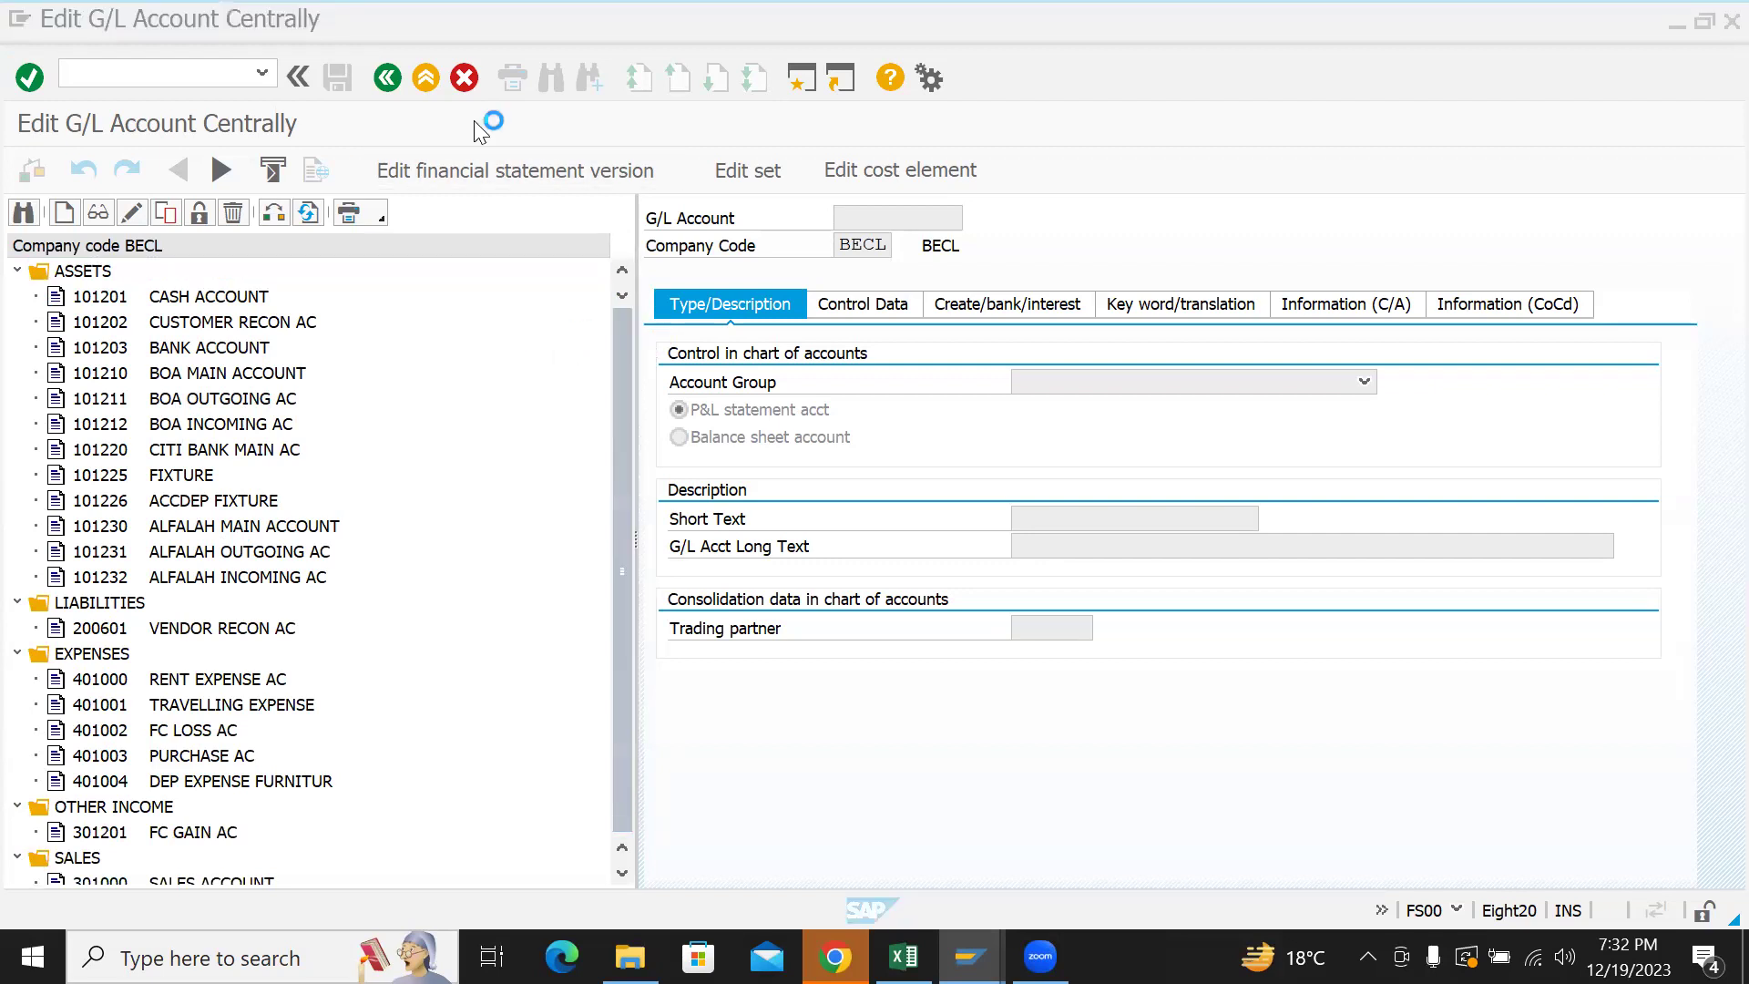
- Display rent expense account 401000, collapse the Assets group and examine the length of the G/L account number
click(180, 300)
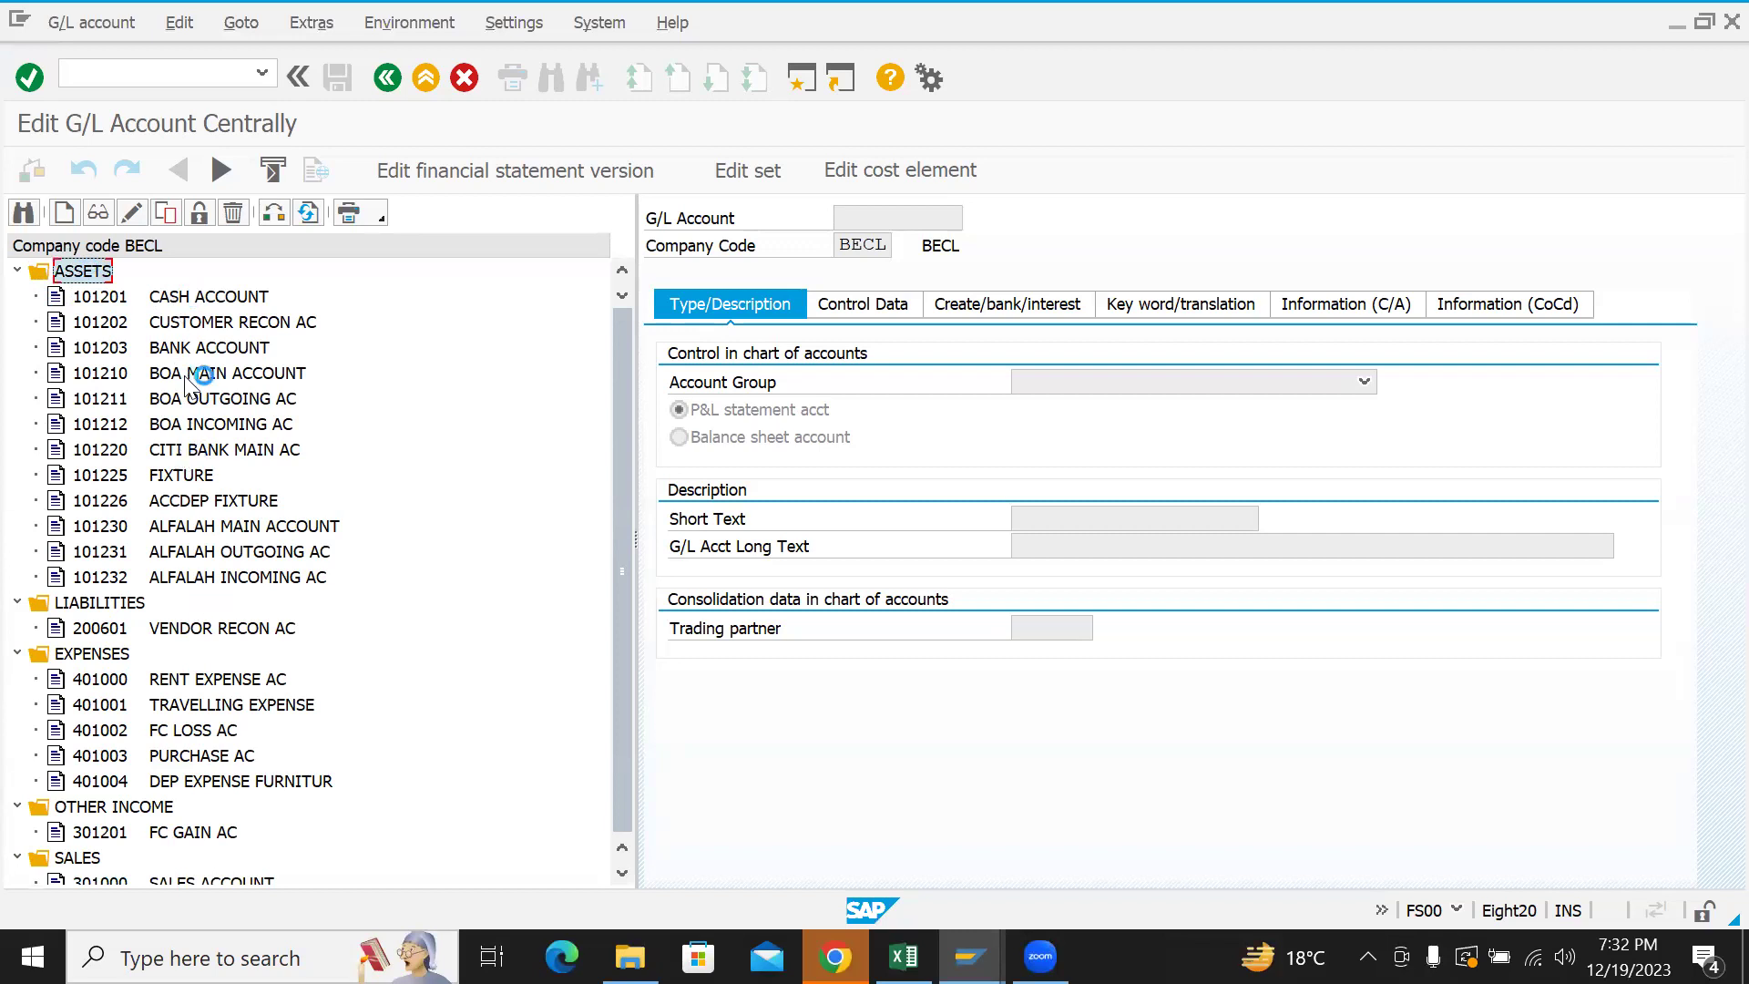
click(191, 679)
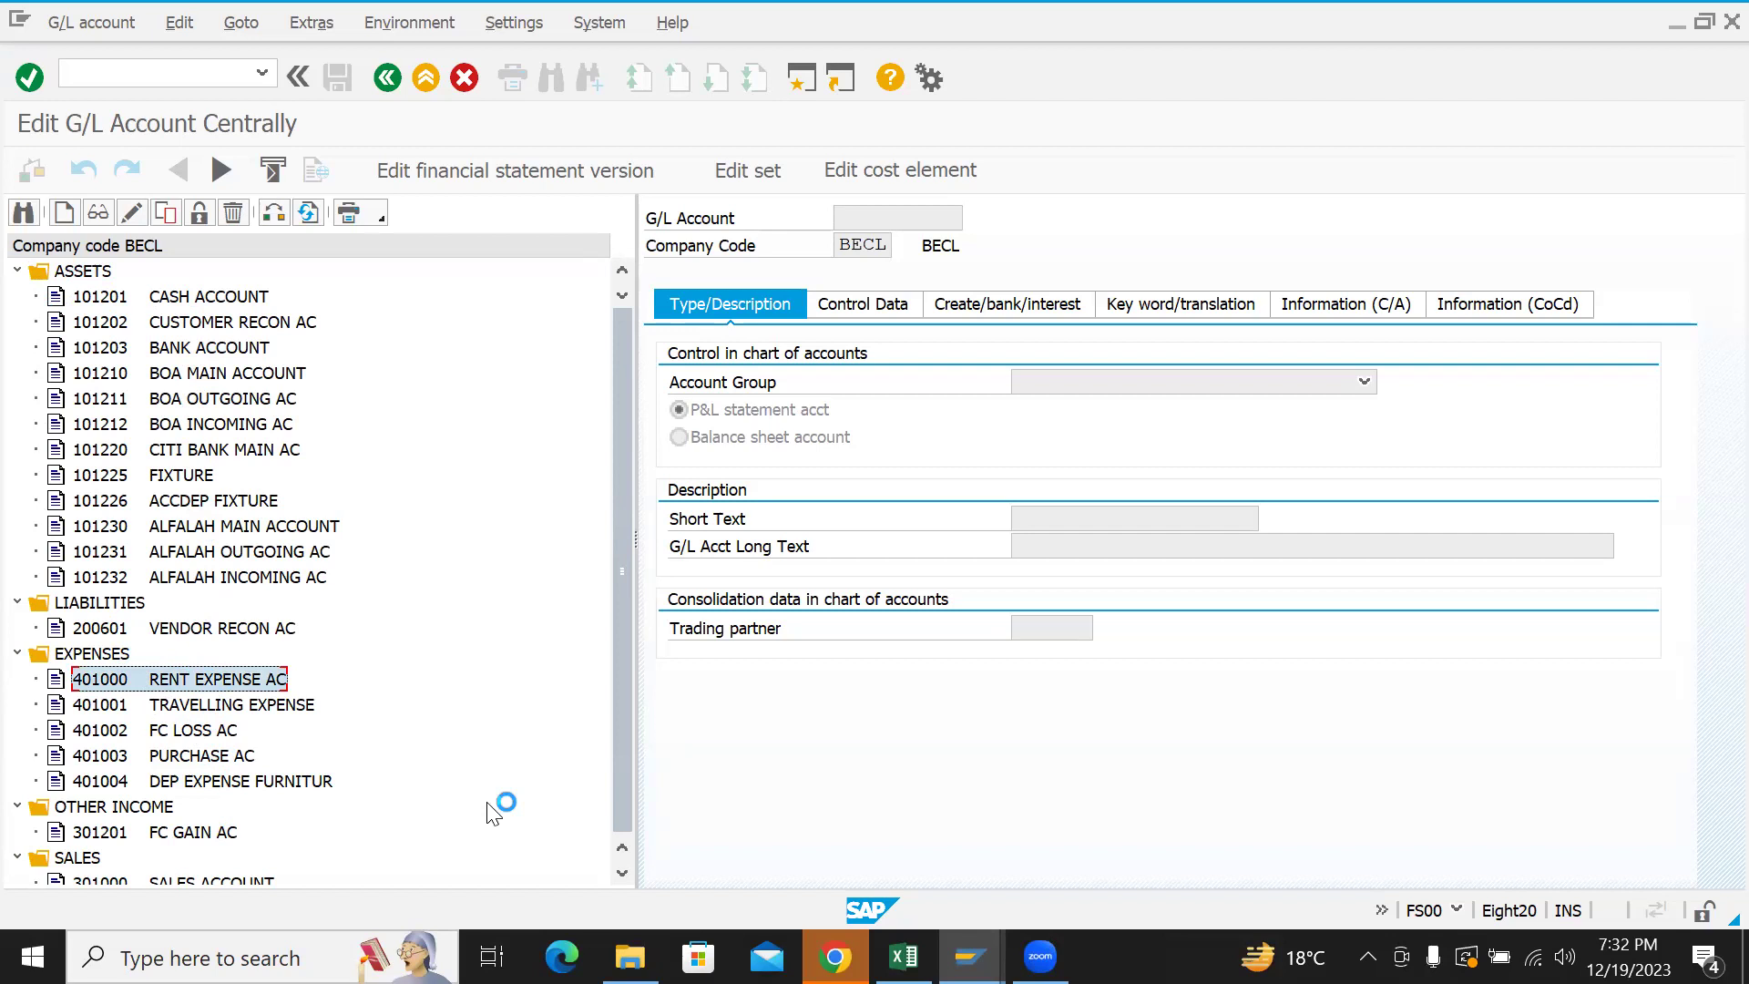
click(621, 874)
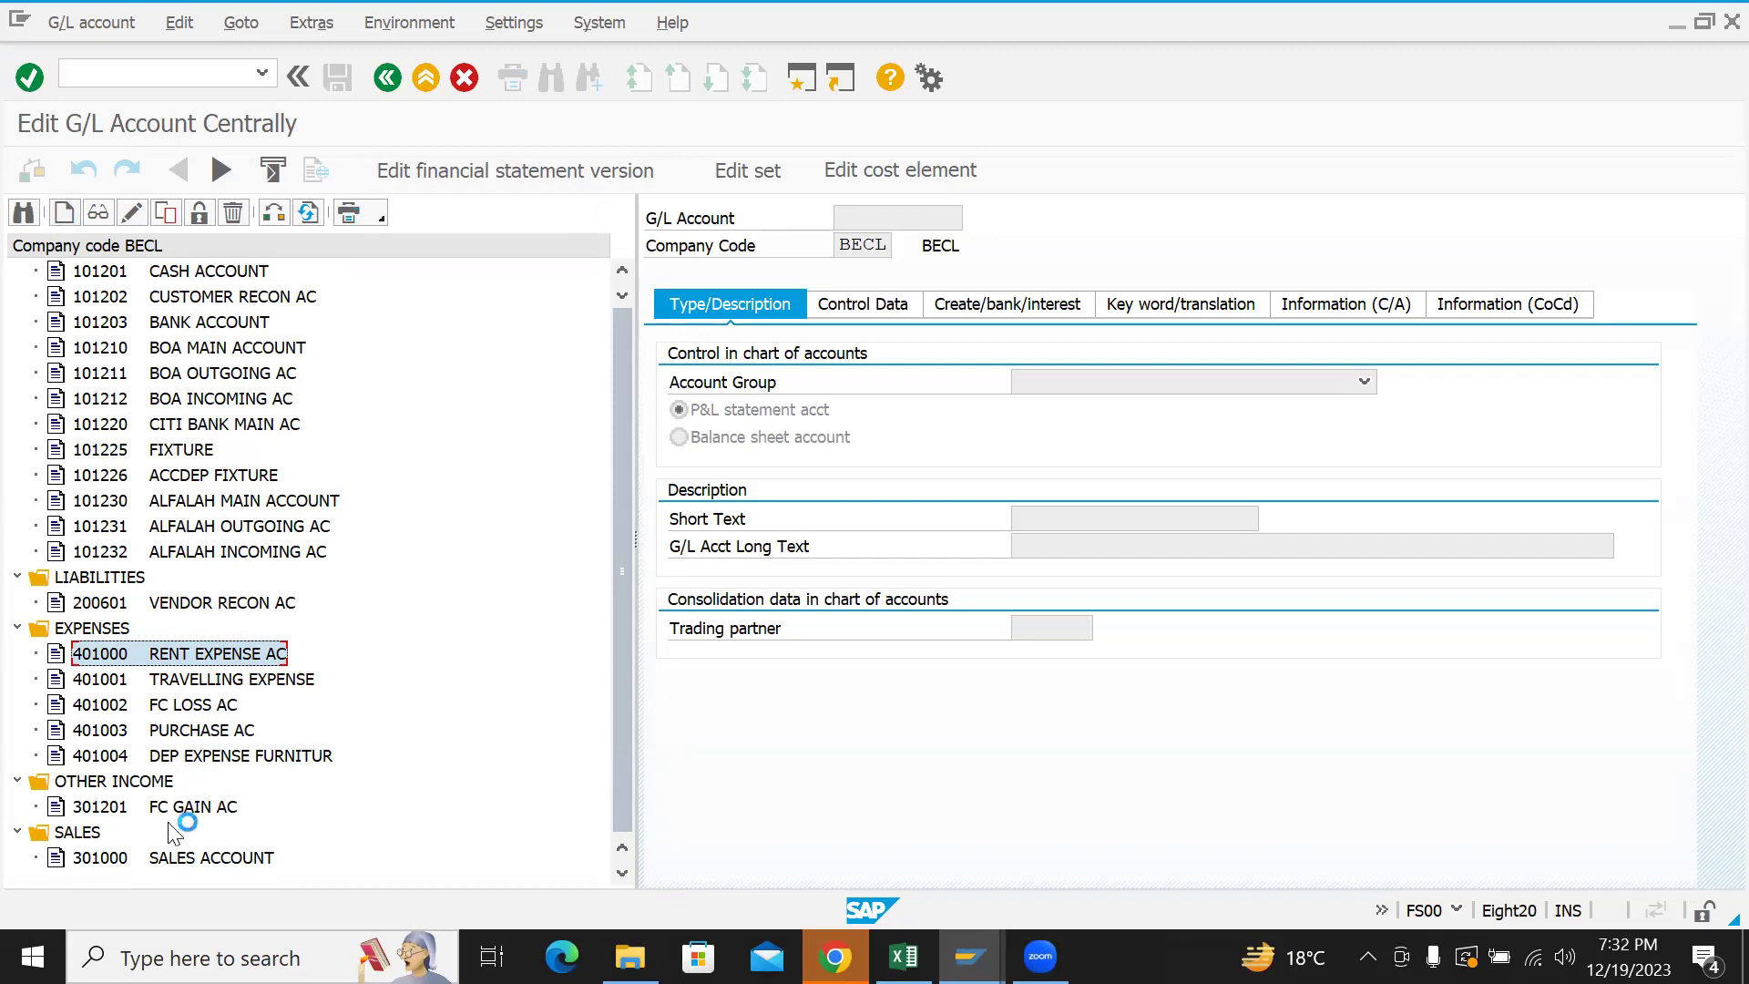
double_click(192, 656)
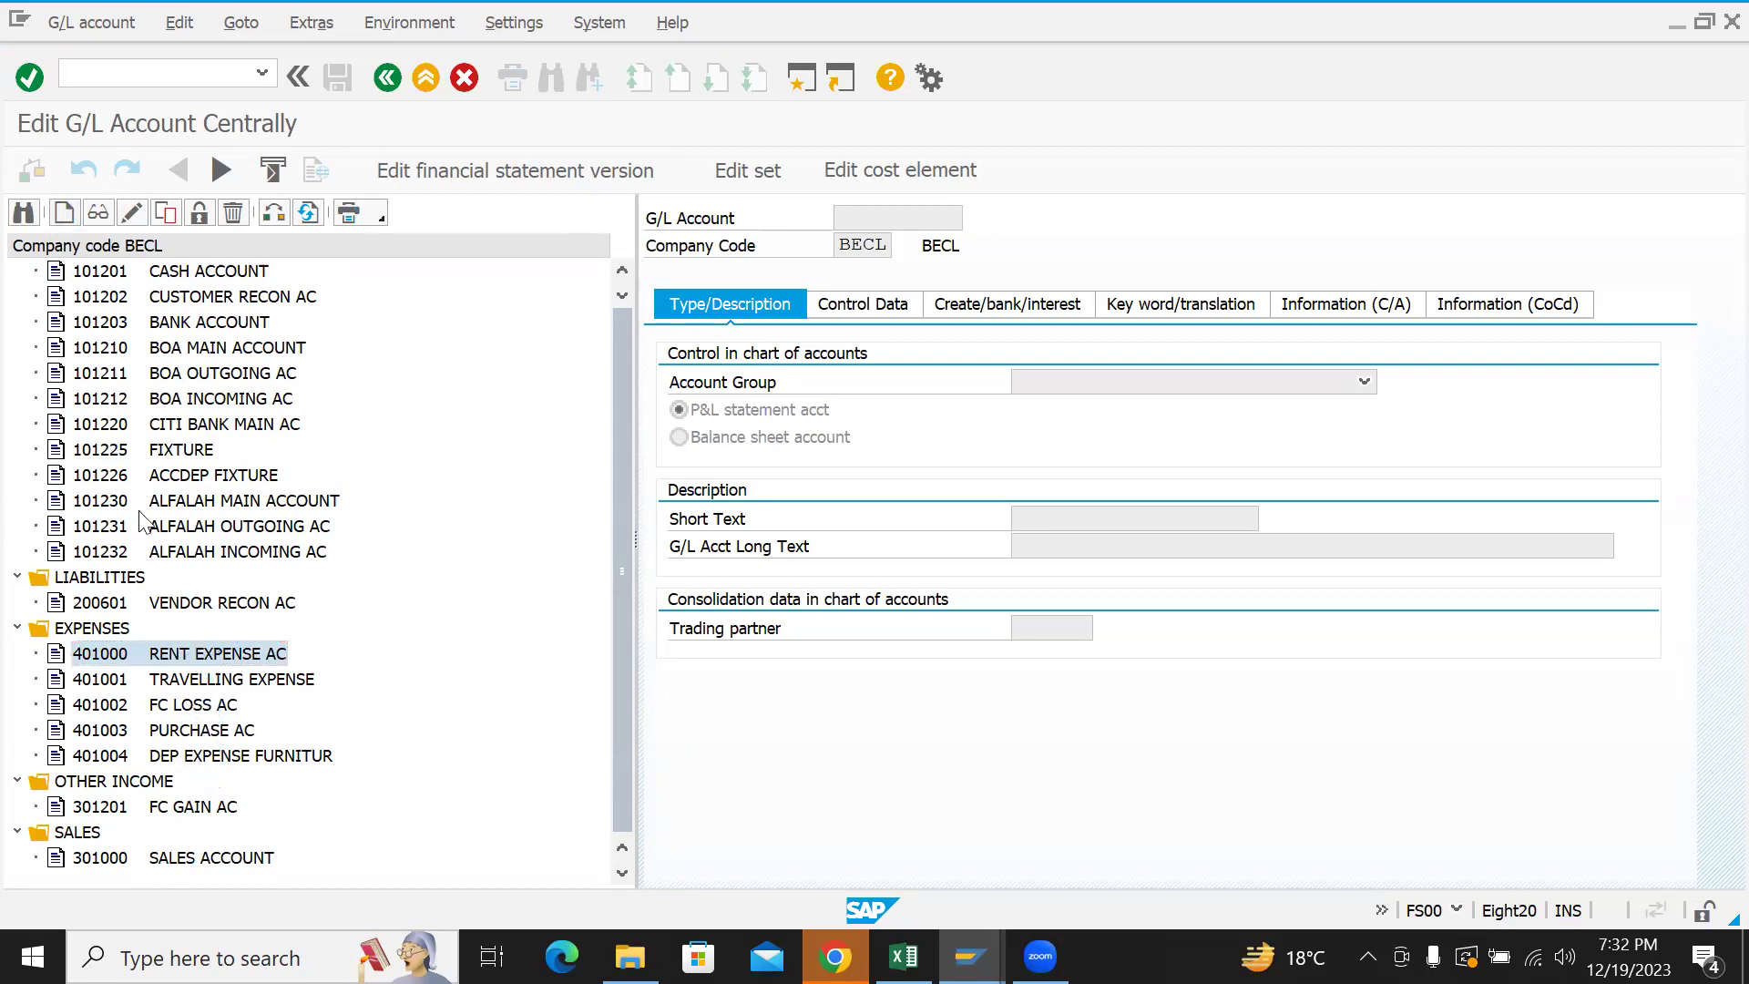
click(620, 270)
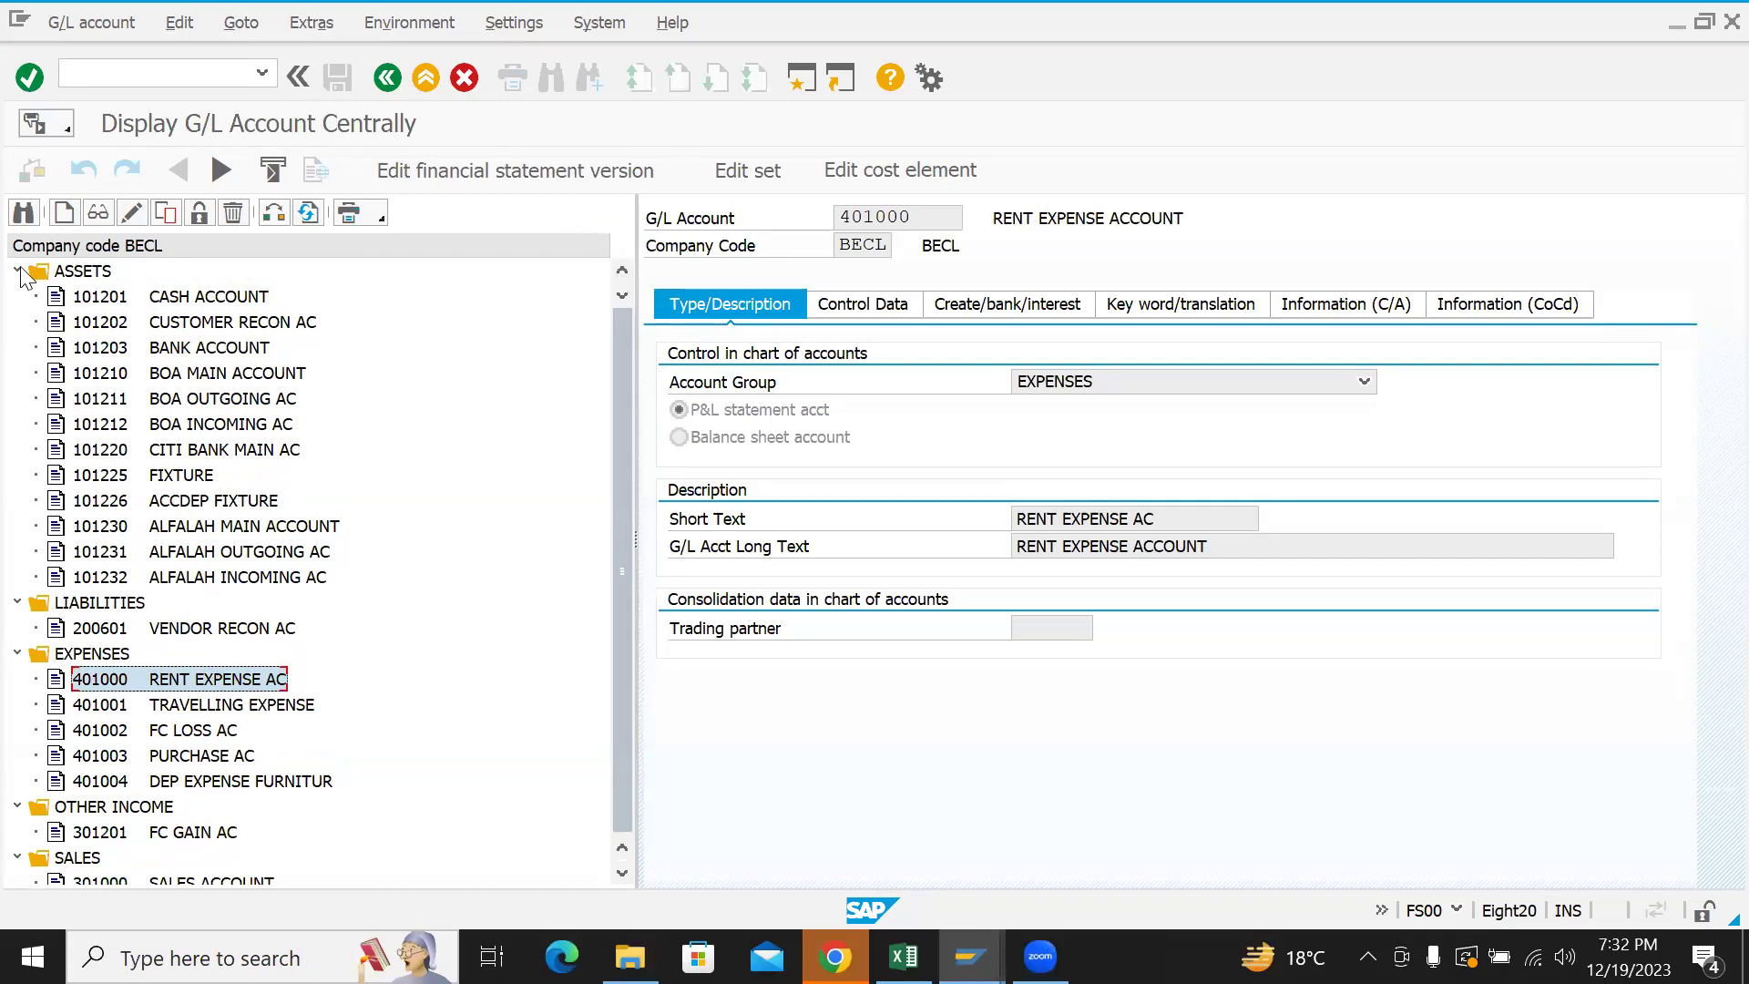
click(18, 271)
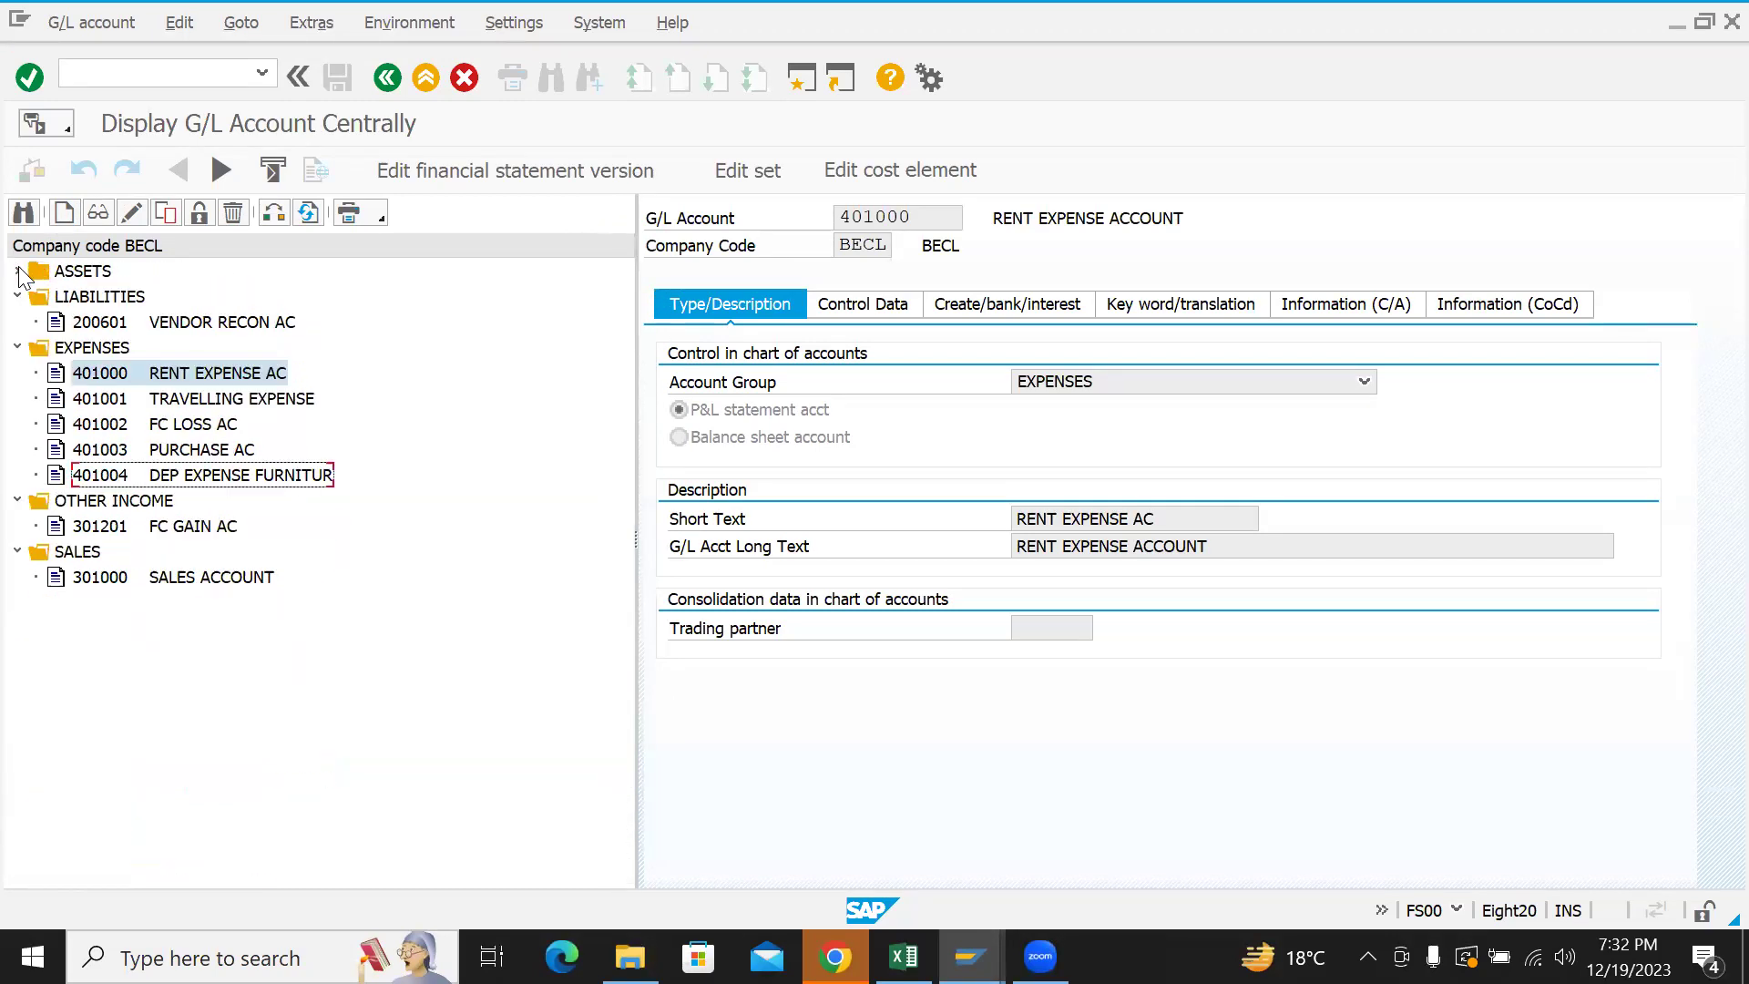
click(189, 380)
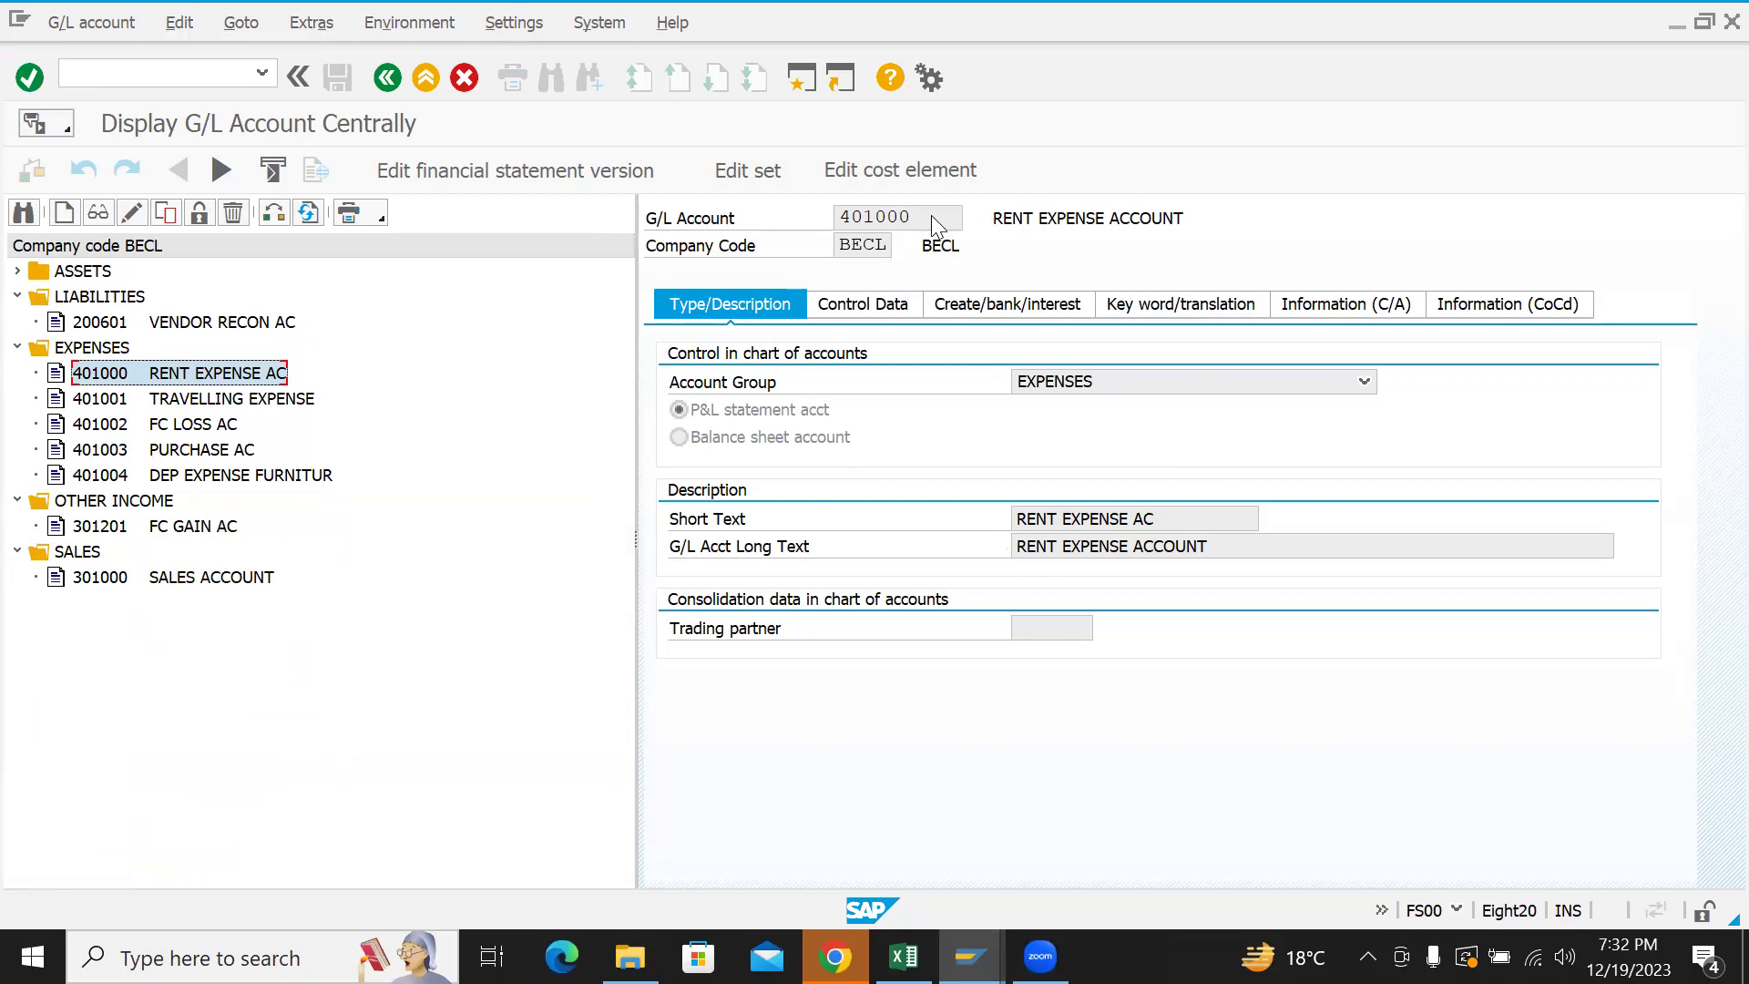
drag(931, 217, 799, 233)
key(End)
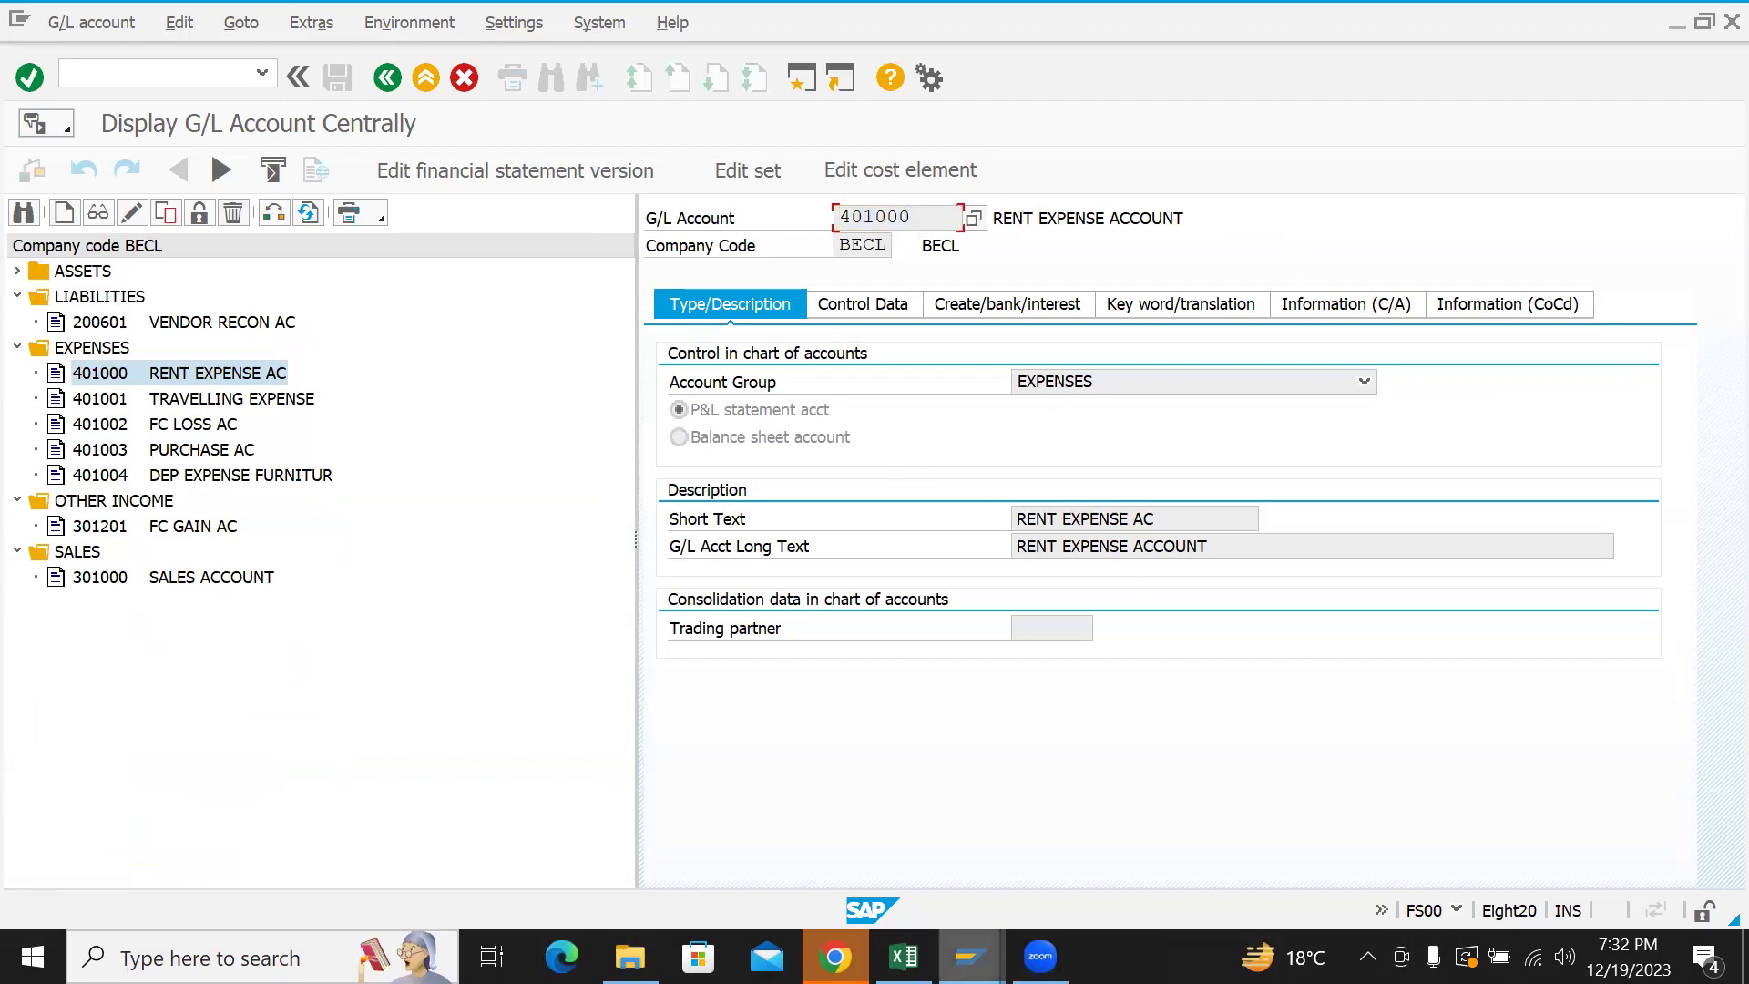
- Close the spare SAP Easy Access session and switch to the Display IMG session
click(970, 957)
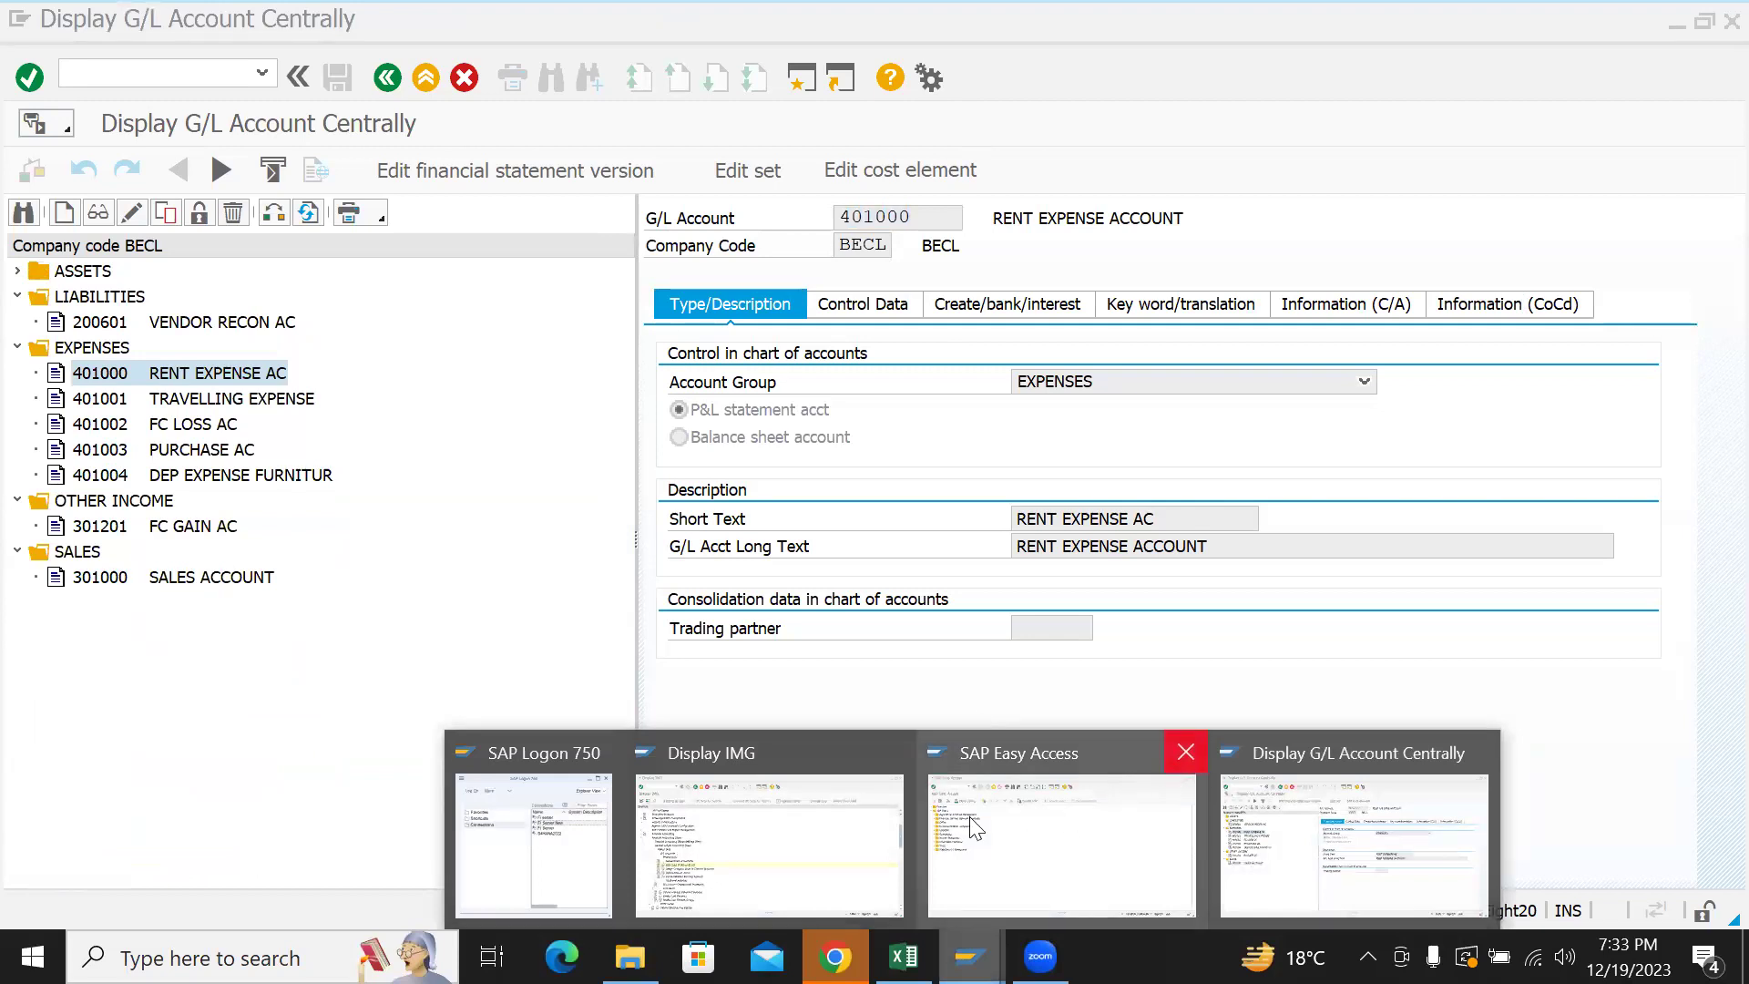
click(1193, 761)
click(900, 829)
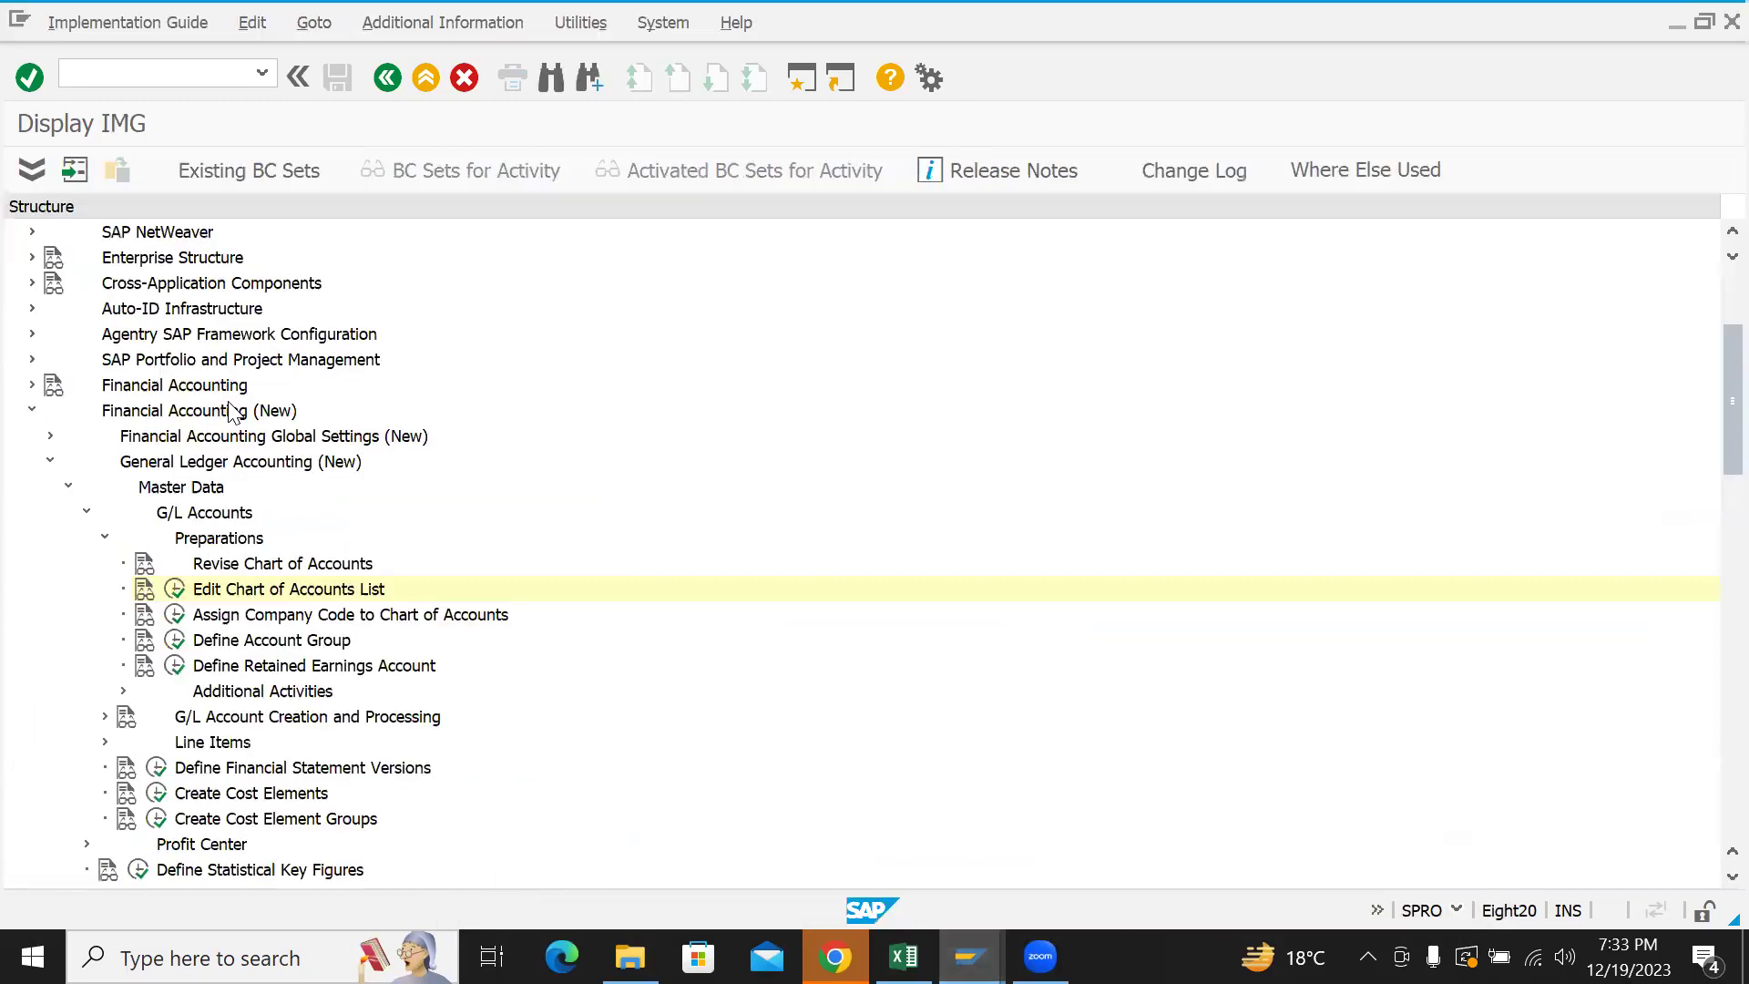
- Reopen Edit Chart of Accounts List, position it on ZITD and compare the G/L account number length defined in its details
click(174, 589)
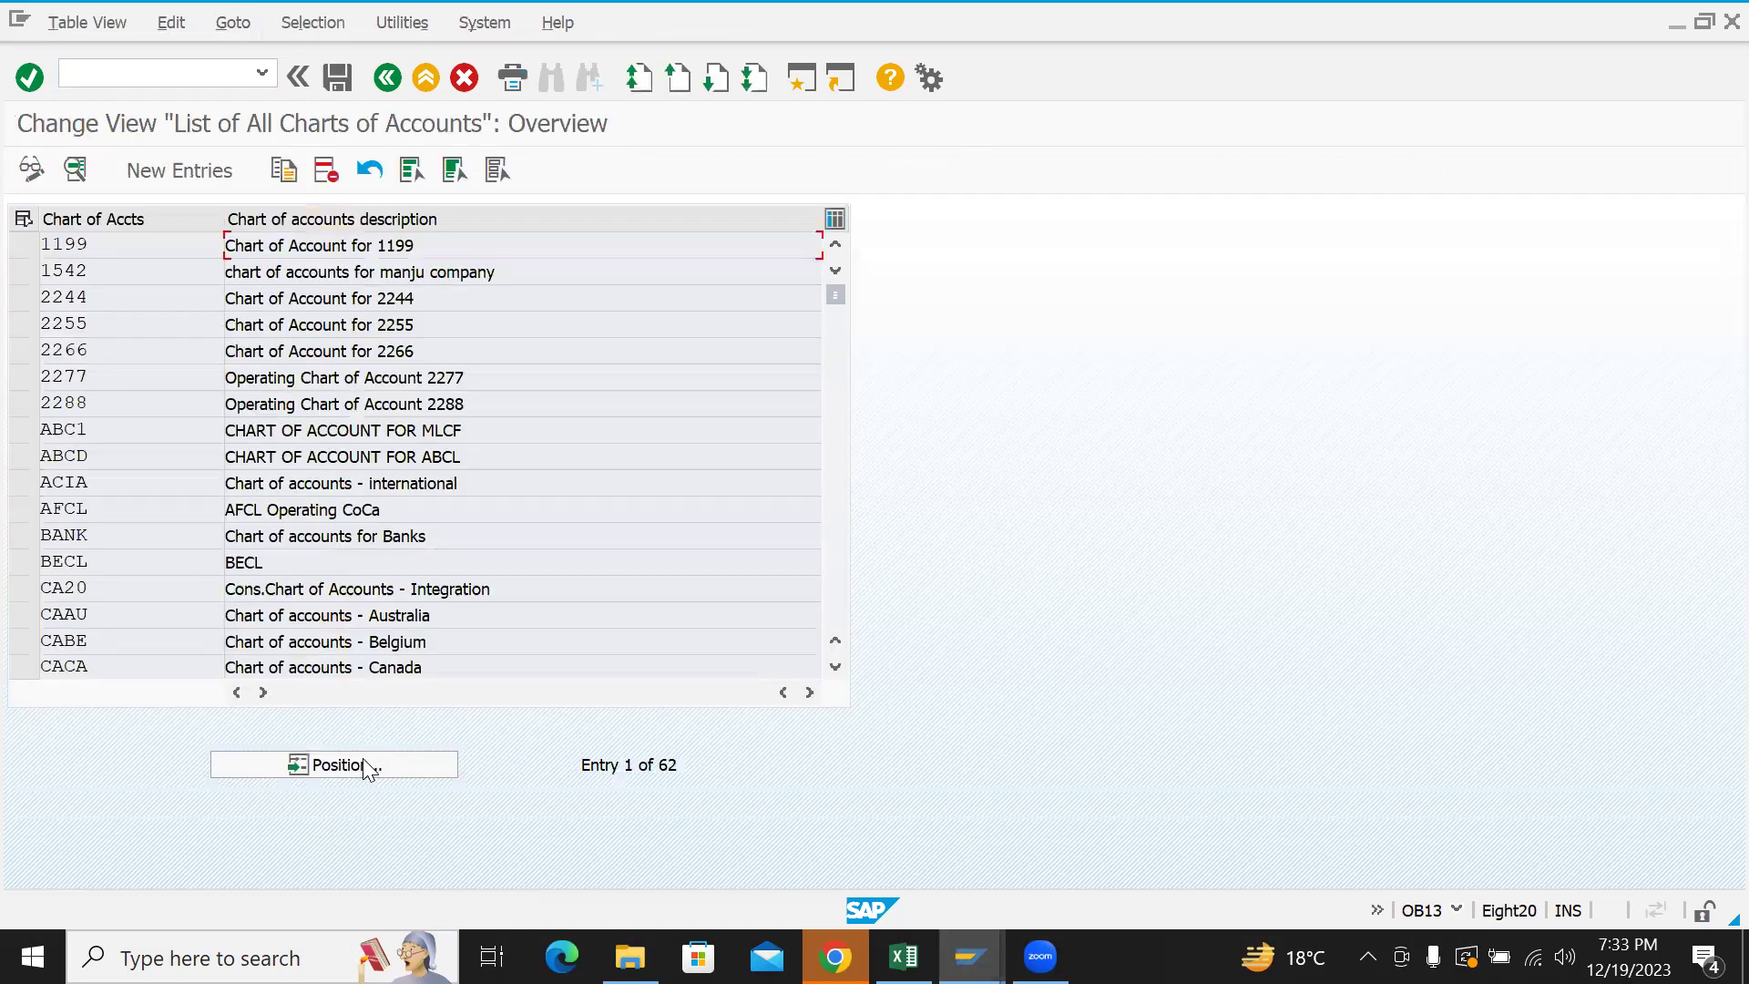
click(364, 760)
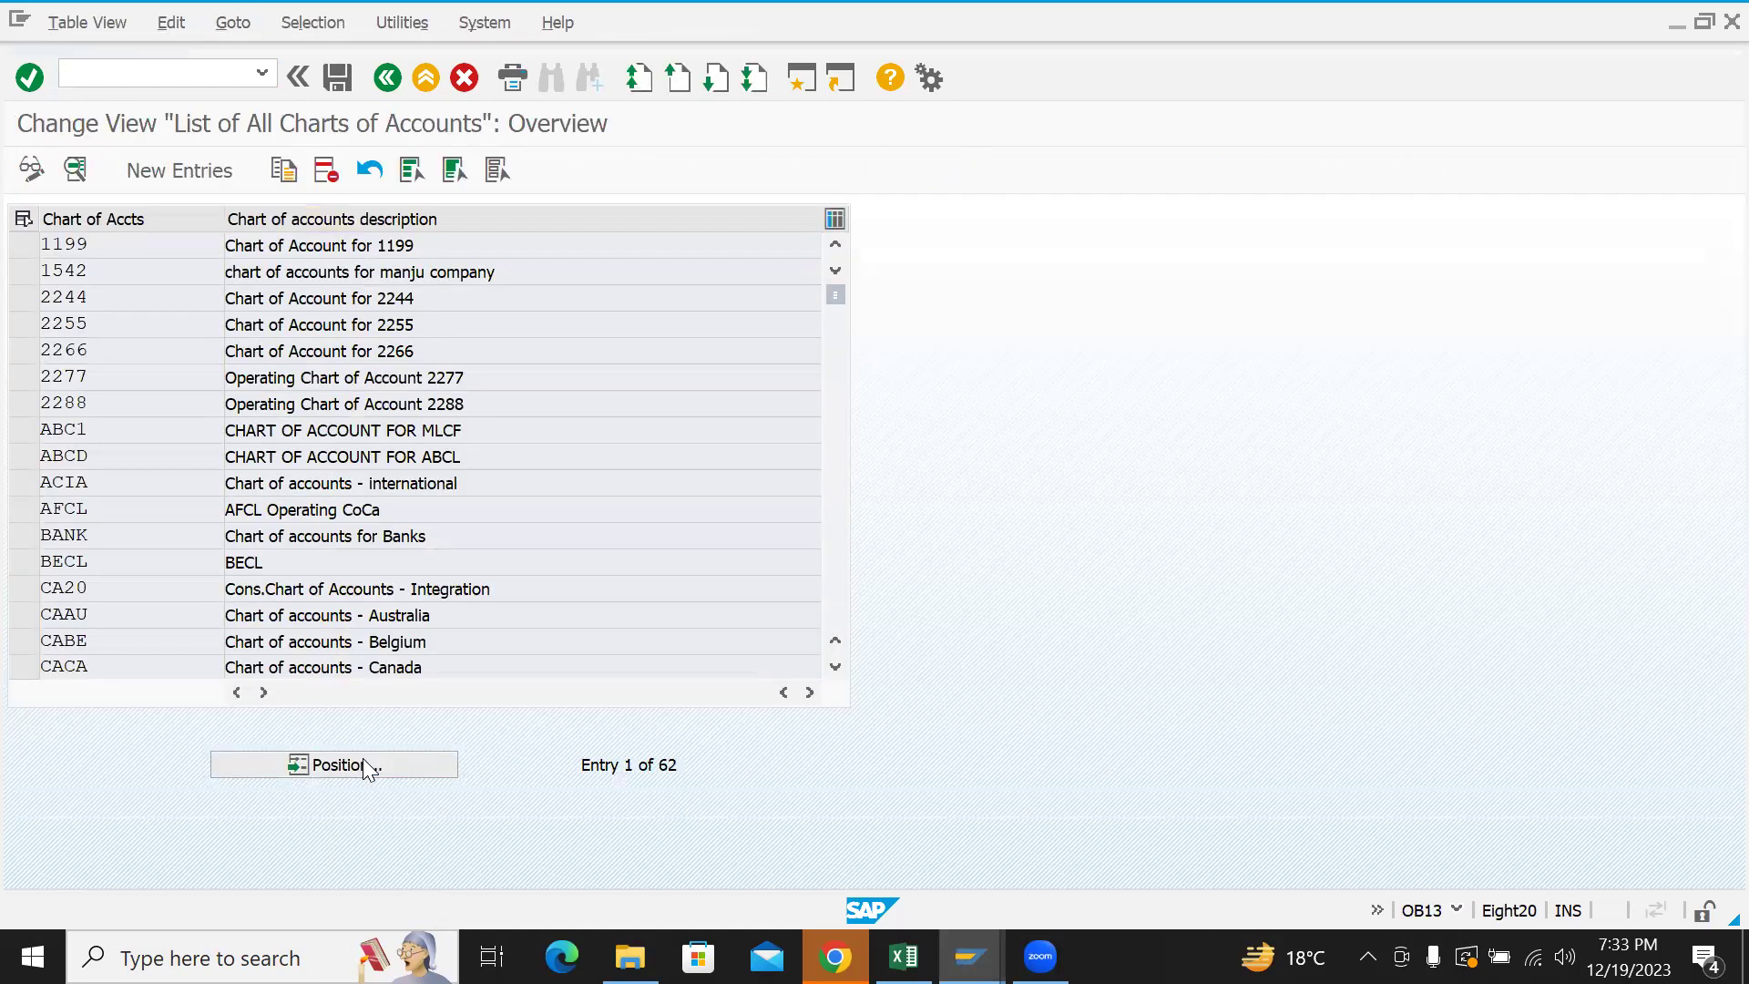
text(ZITD)
key(Return)
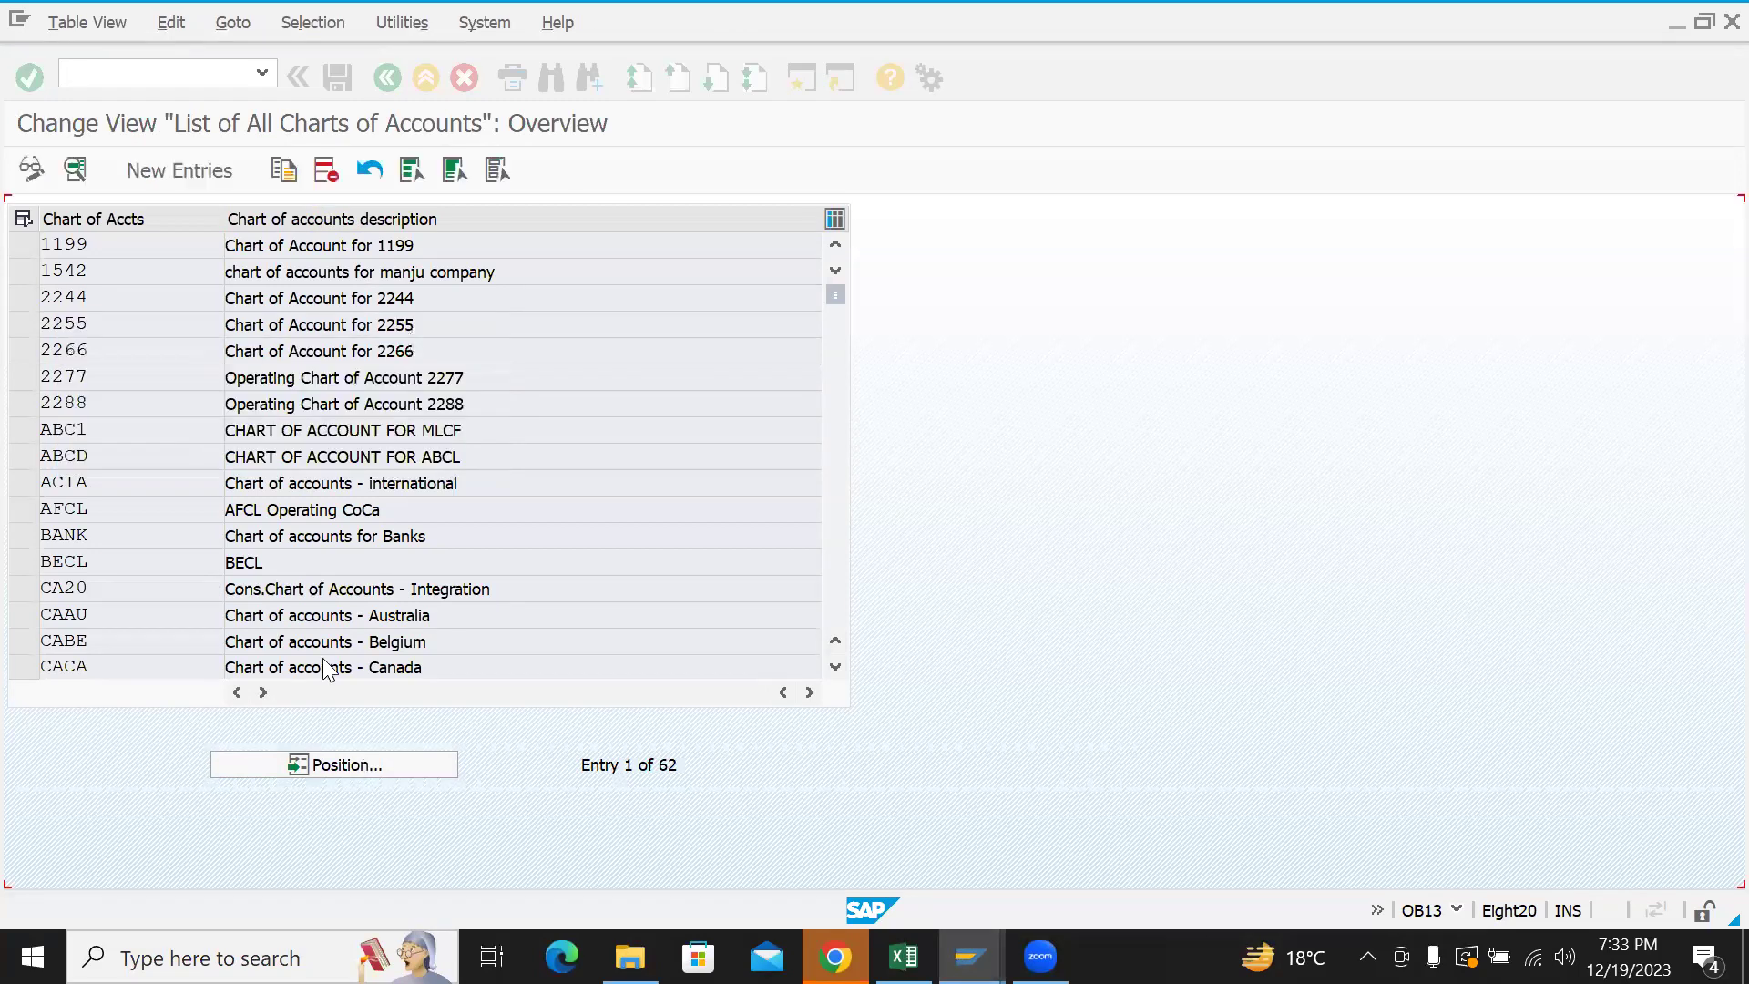
double_click(165, 246)
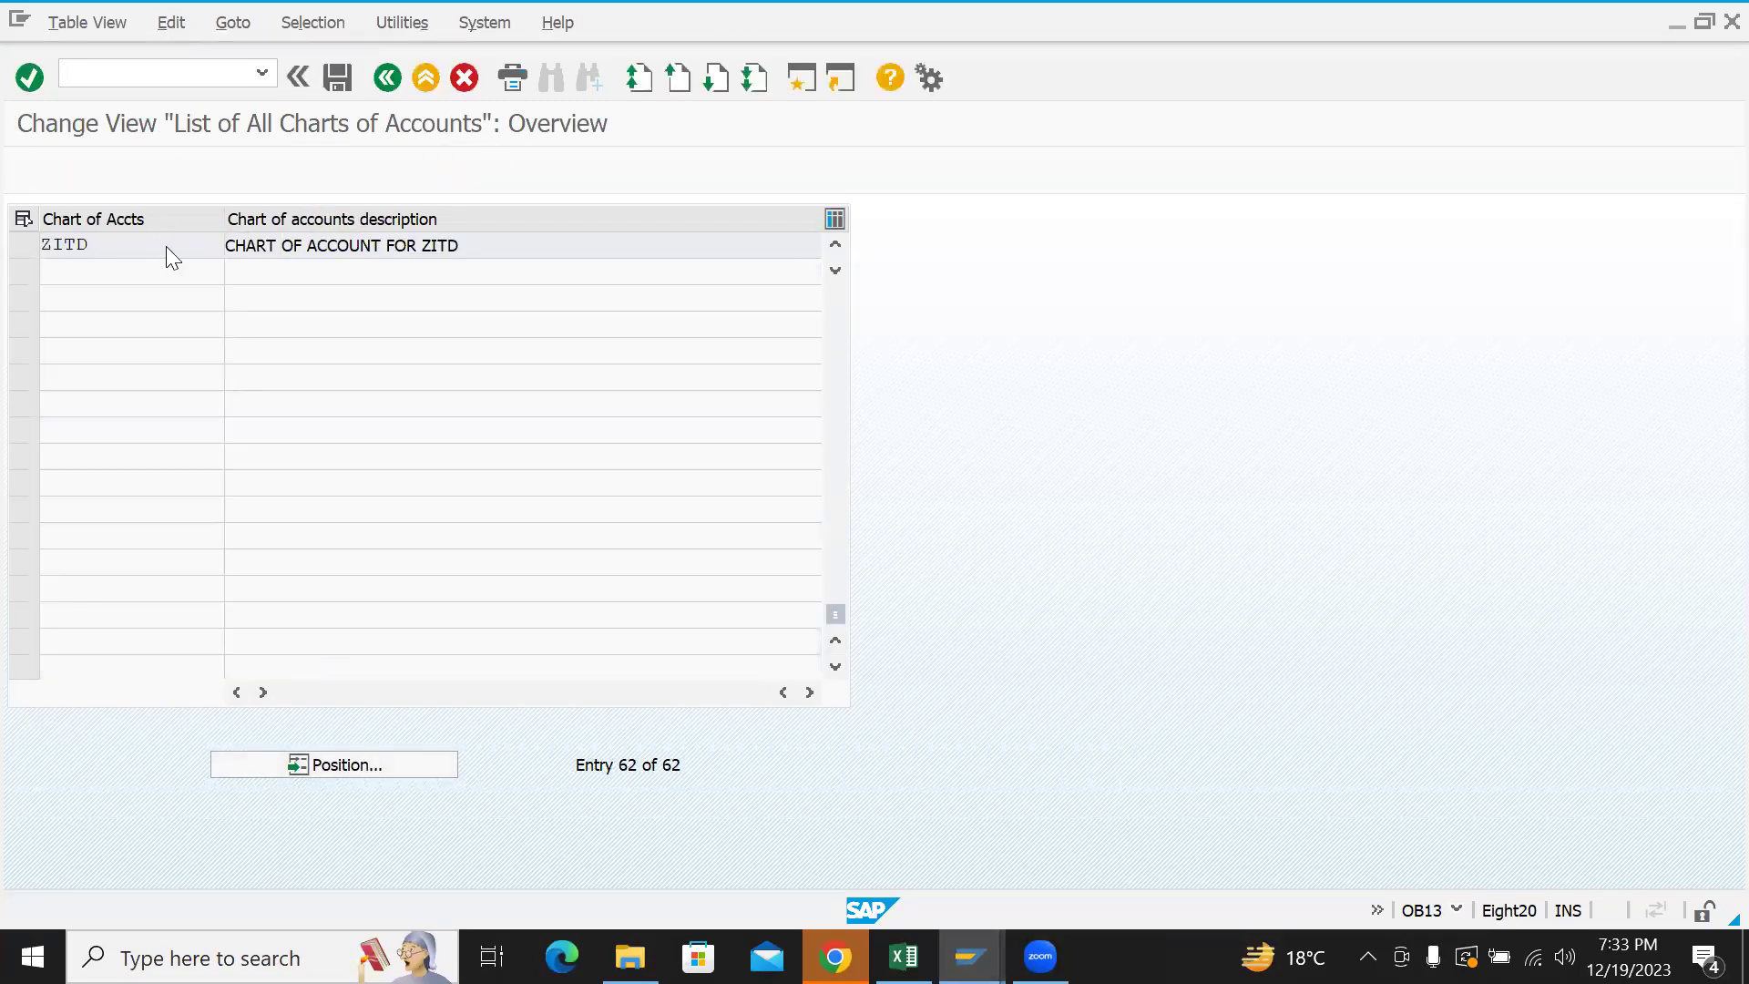
double_click(406, 354)
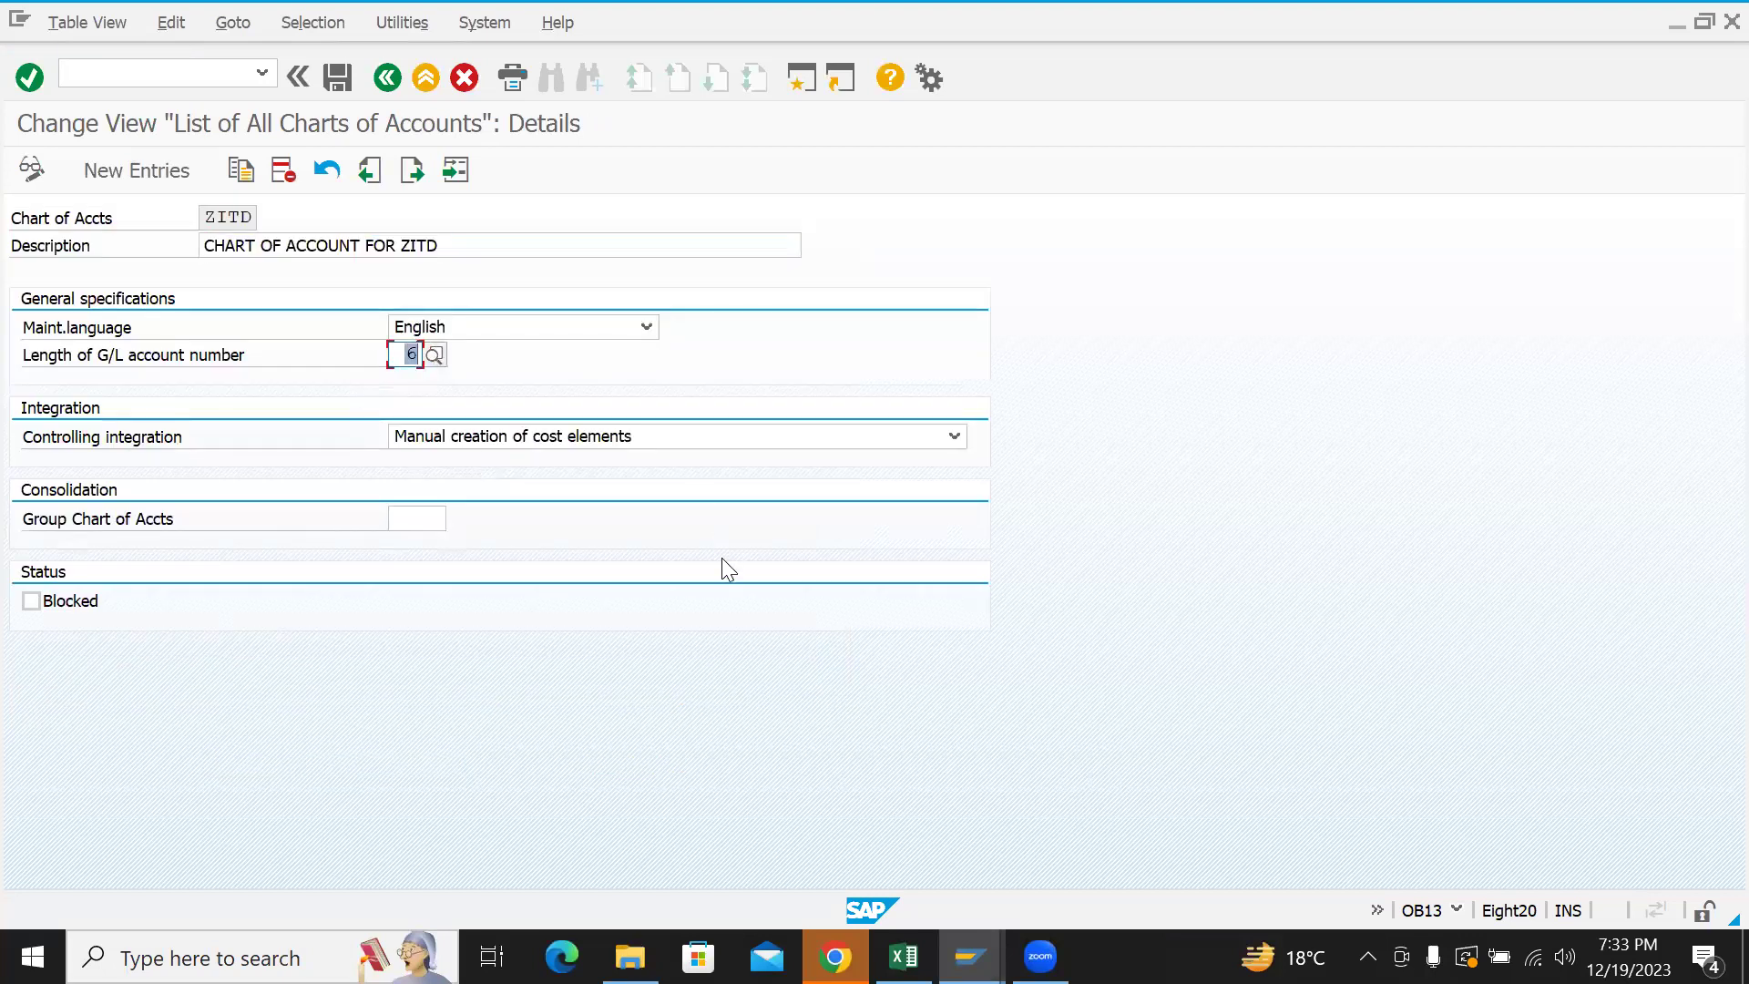
click(387, 77)
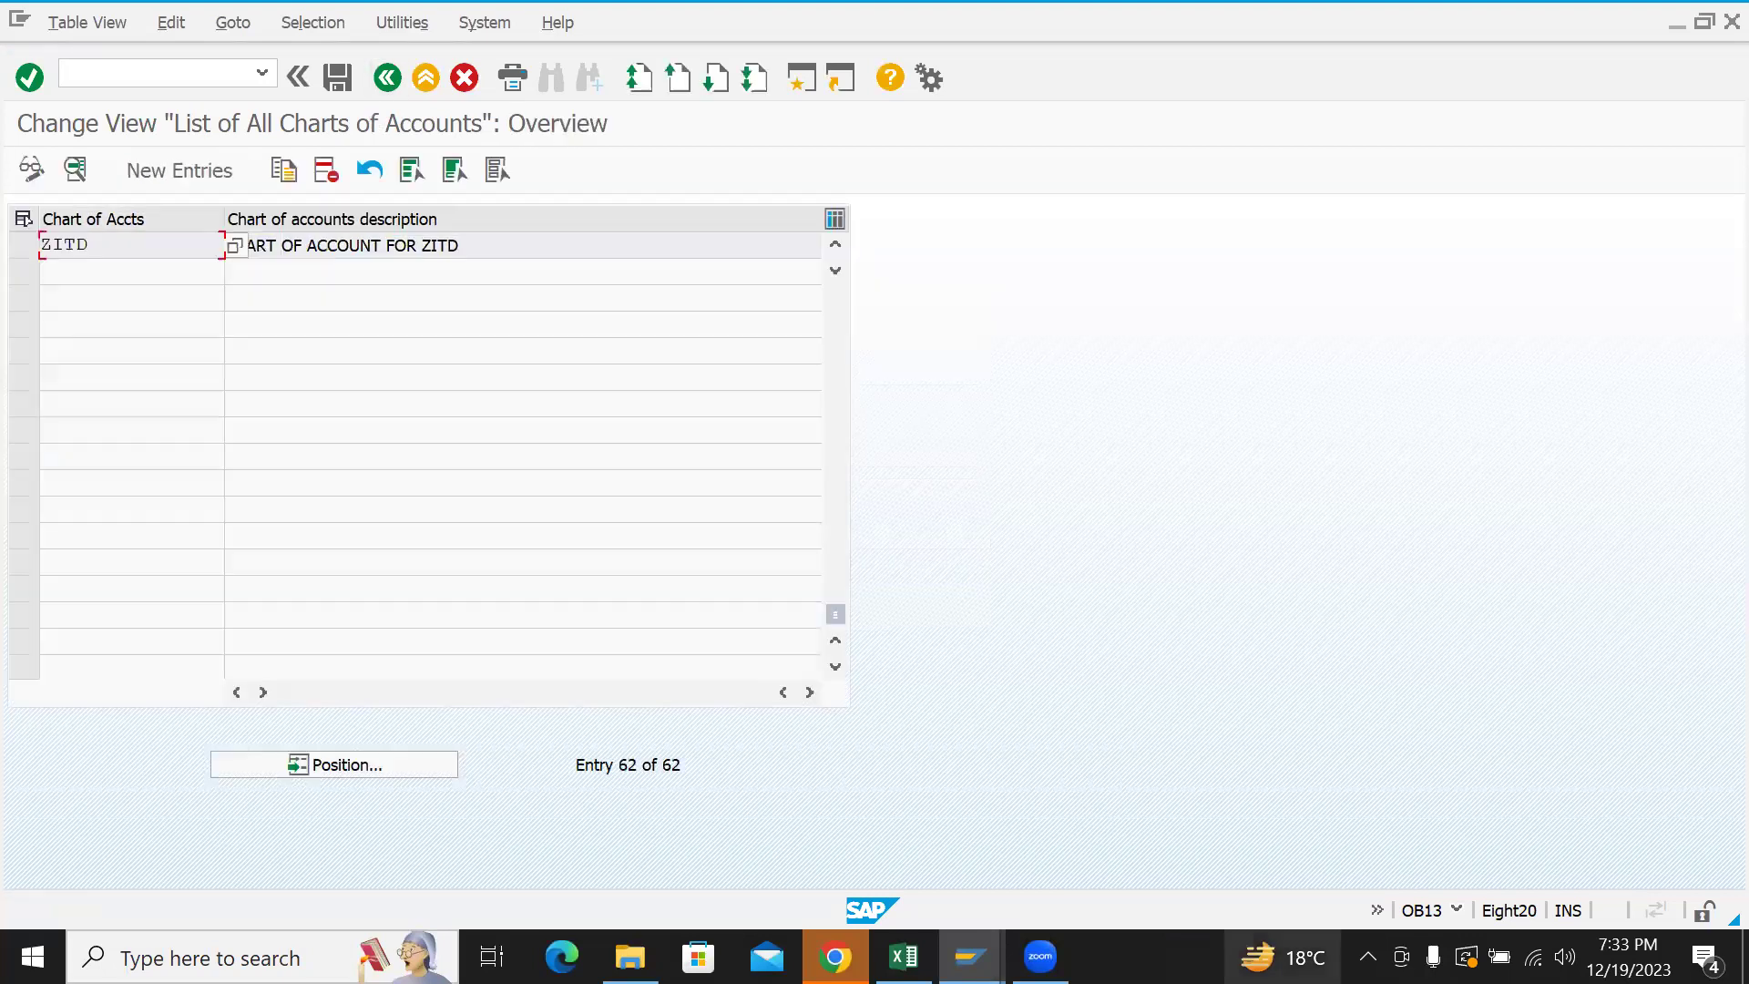
- Switch to the G/L account session and copy expense account 401004 to new account 401005 in company code BECL
mouse_move(970, 956)
click(1170, 833)
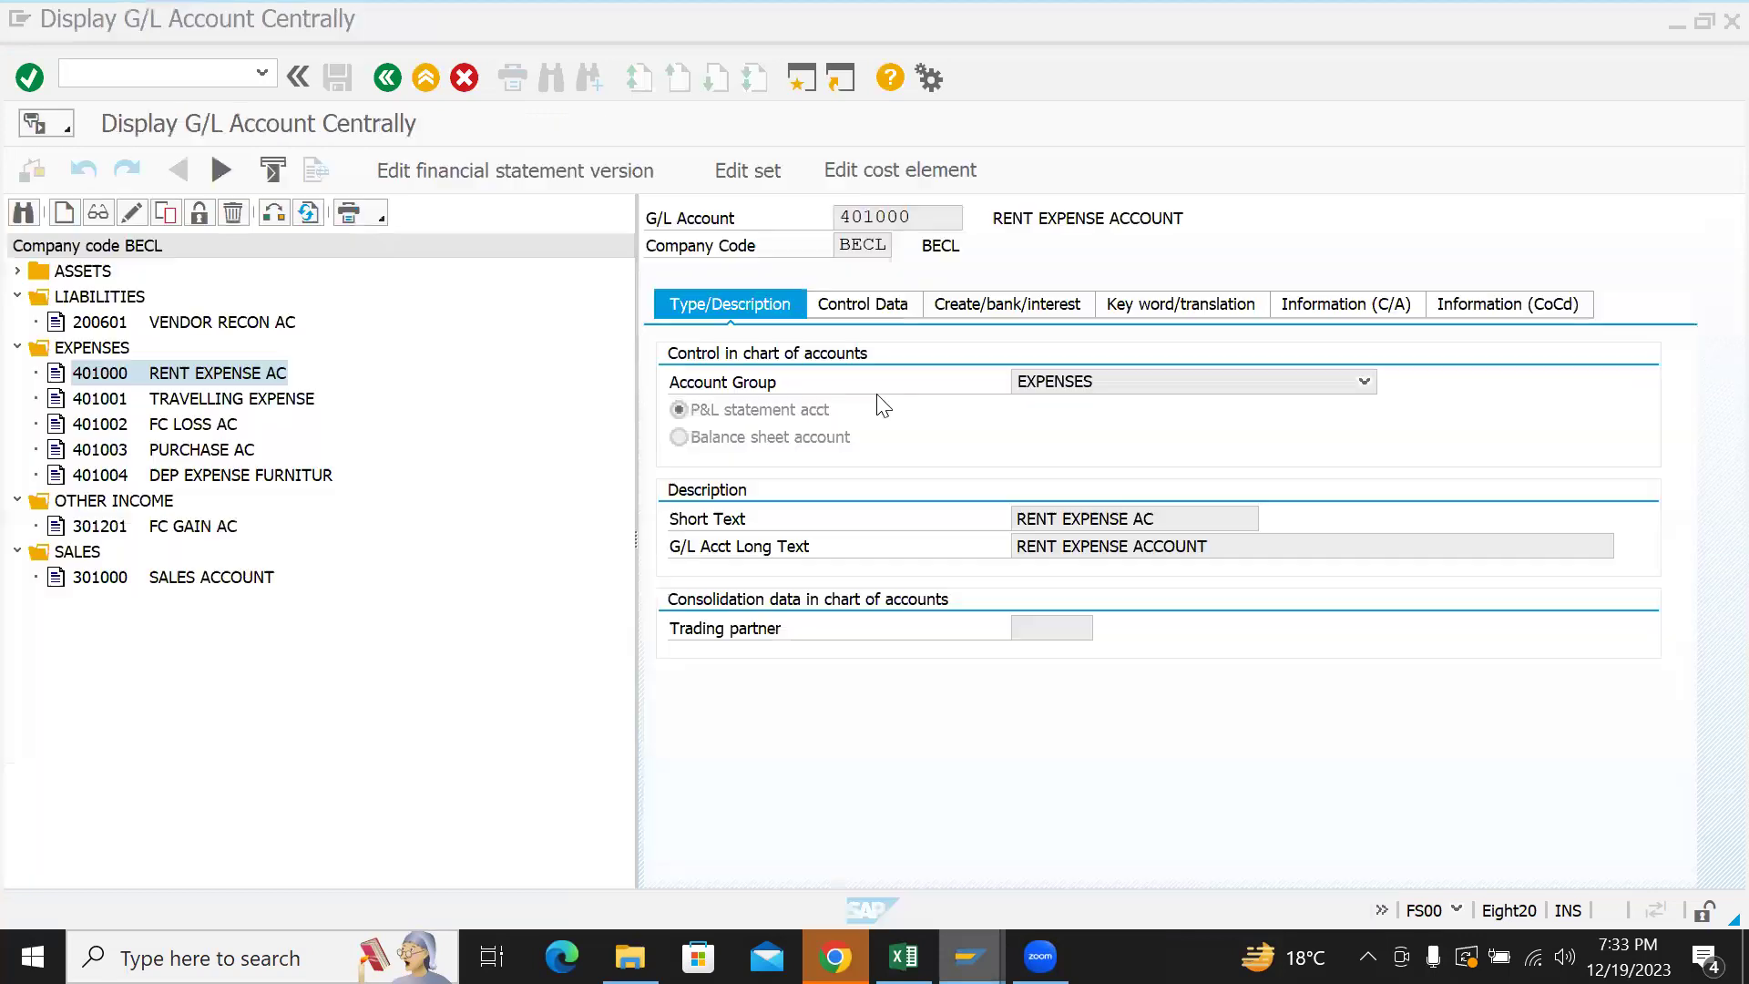
double_click(194, 477)
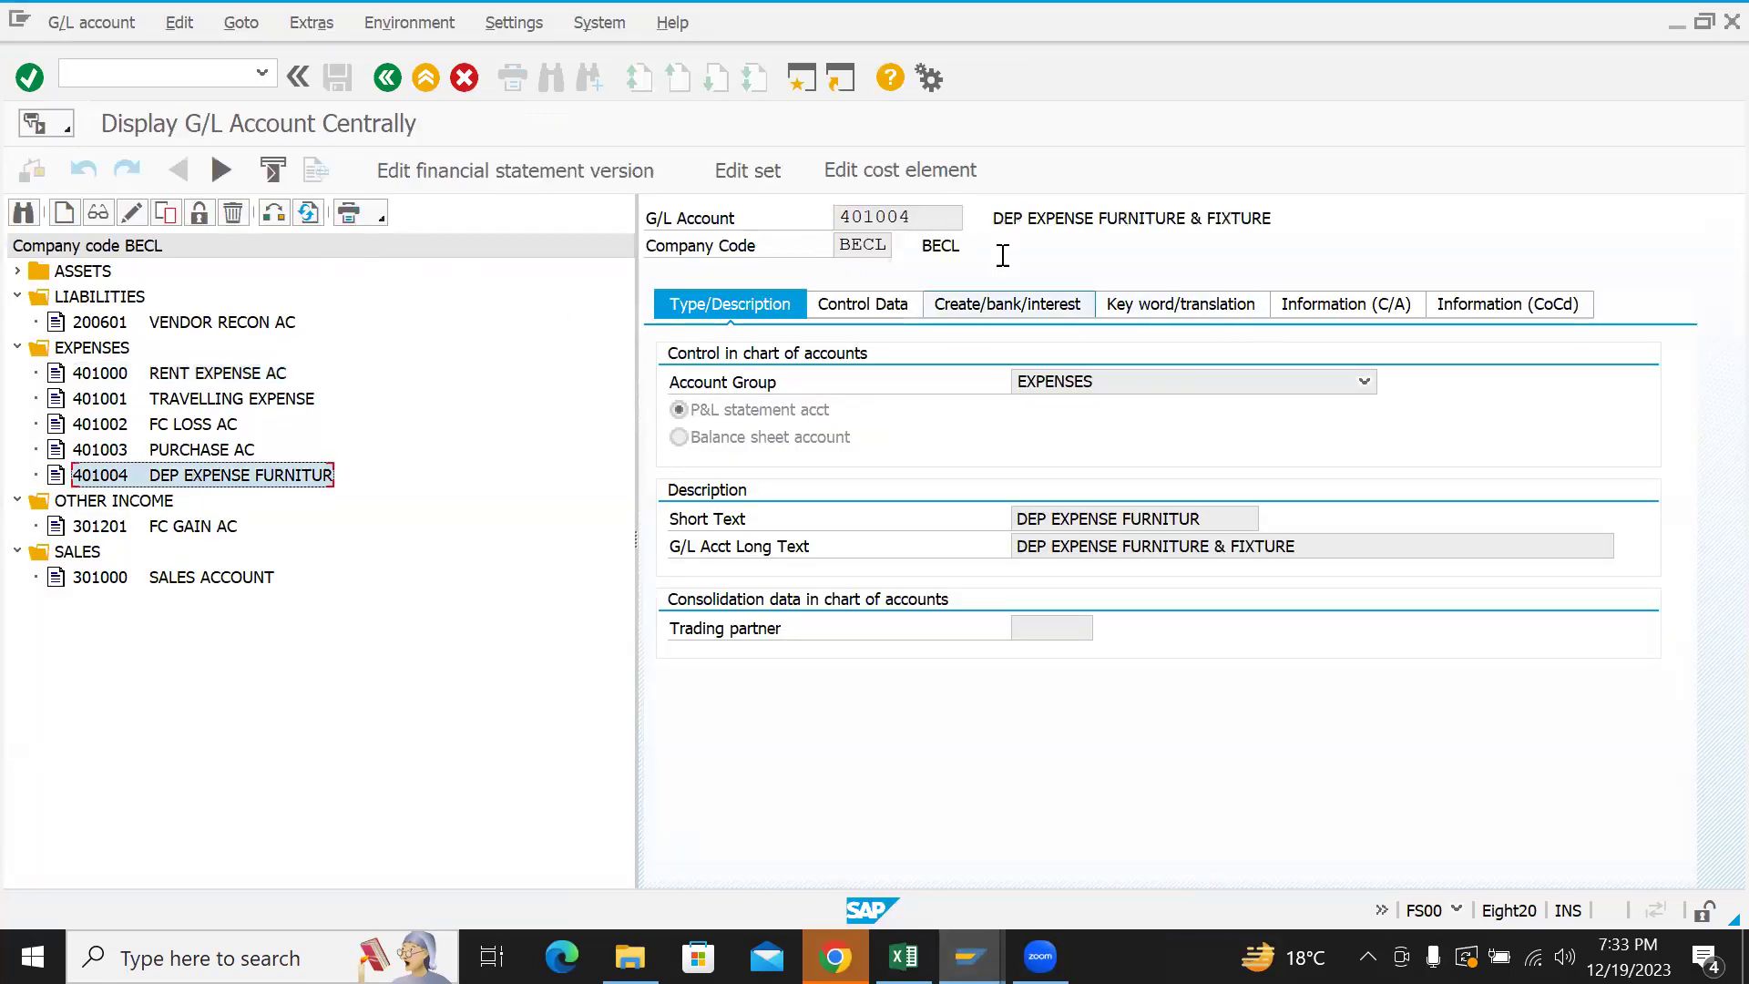
click(160, 217)
click(398, 433)
text(5)
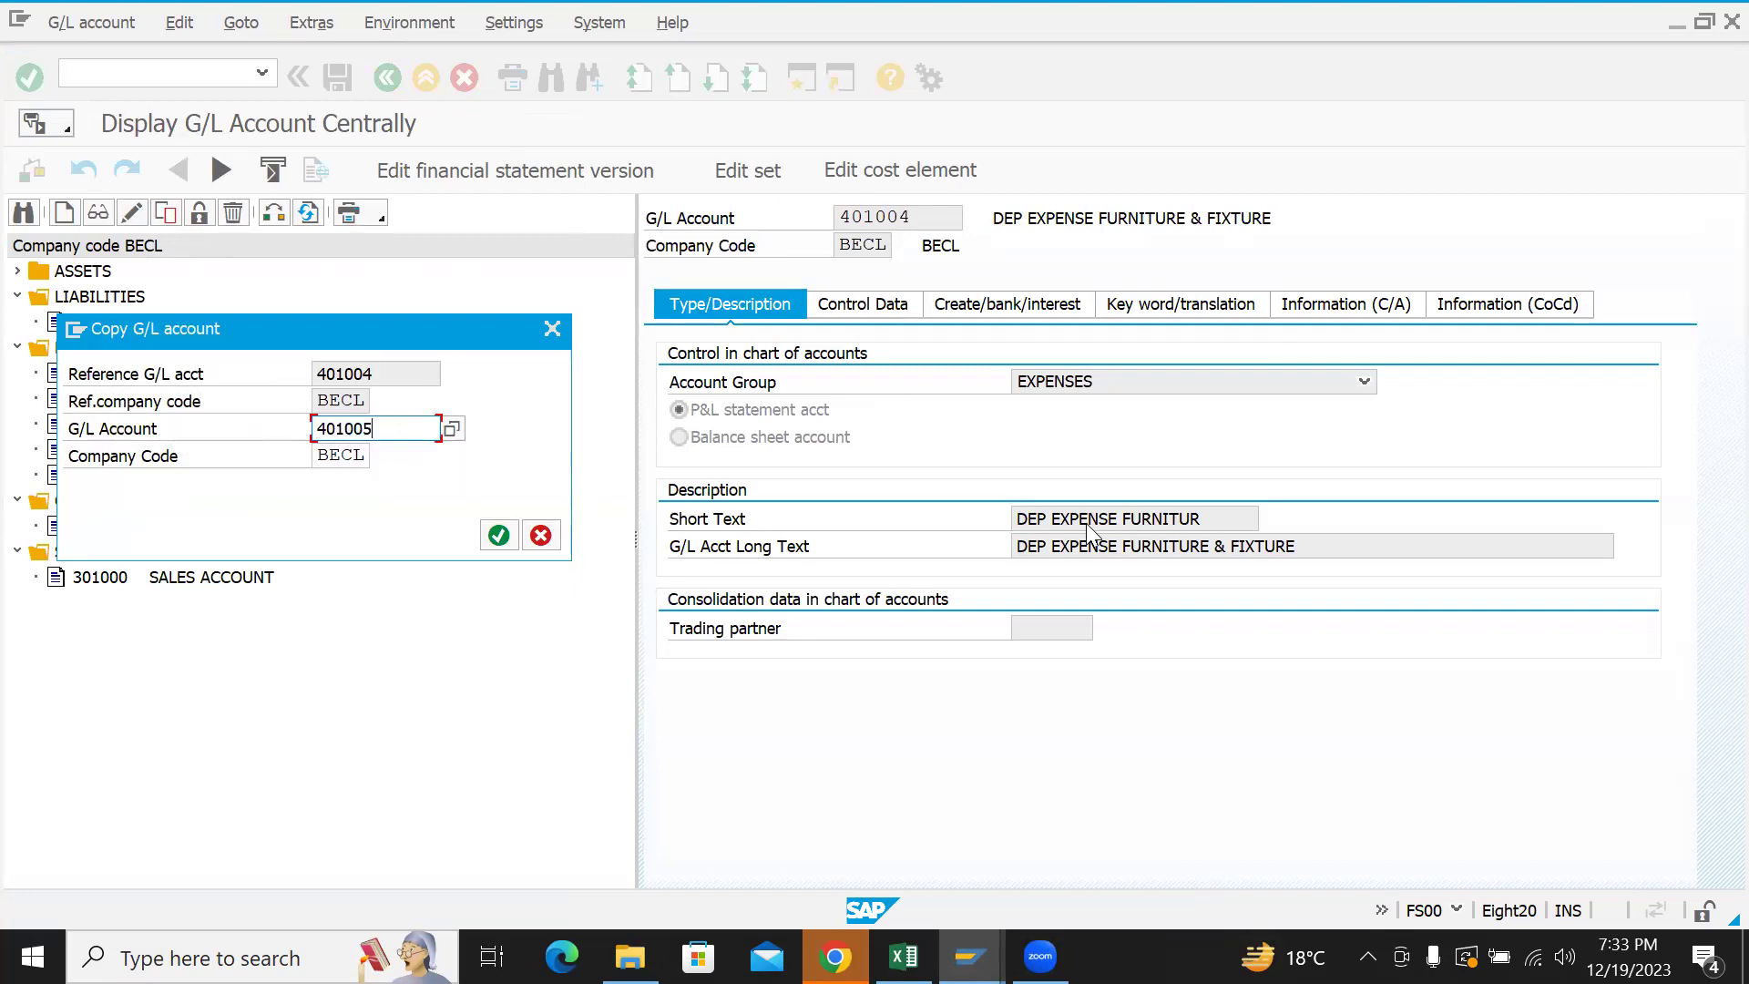
key(Return)
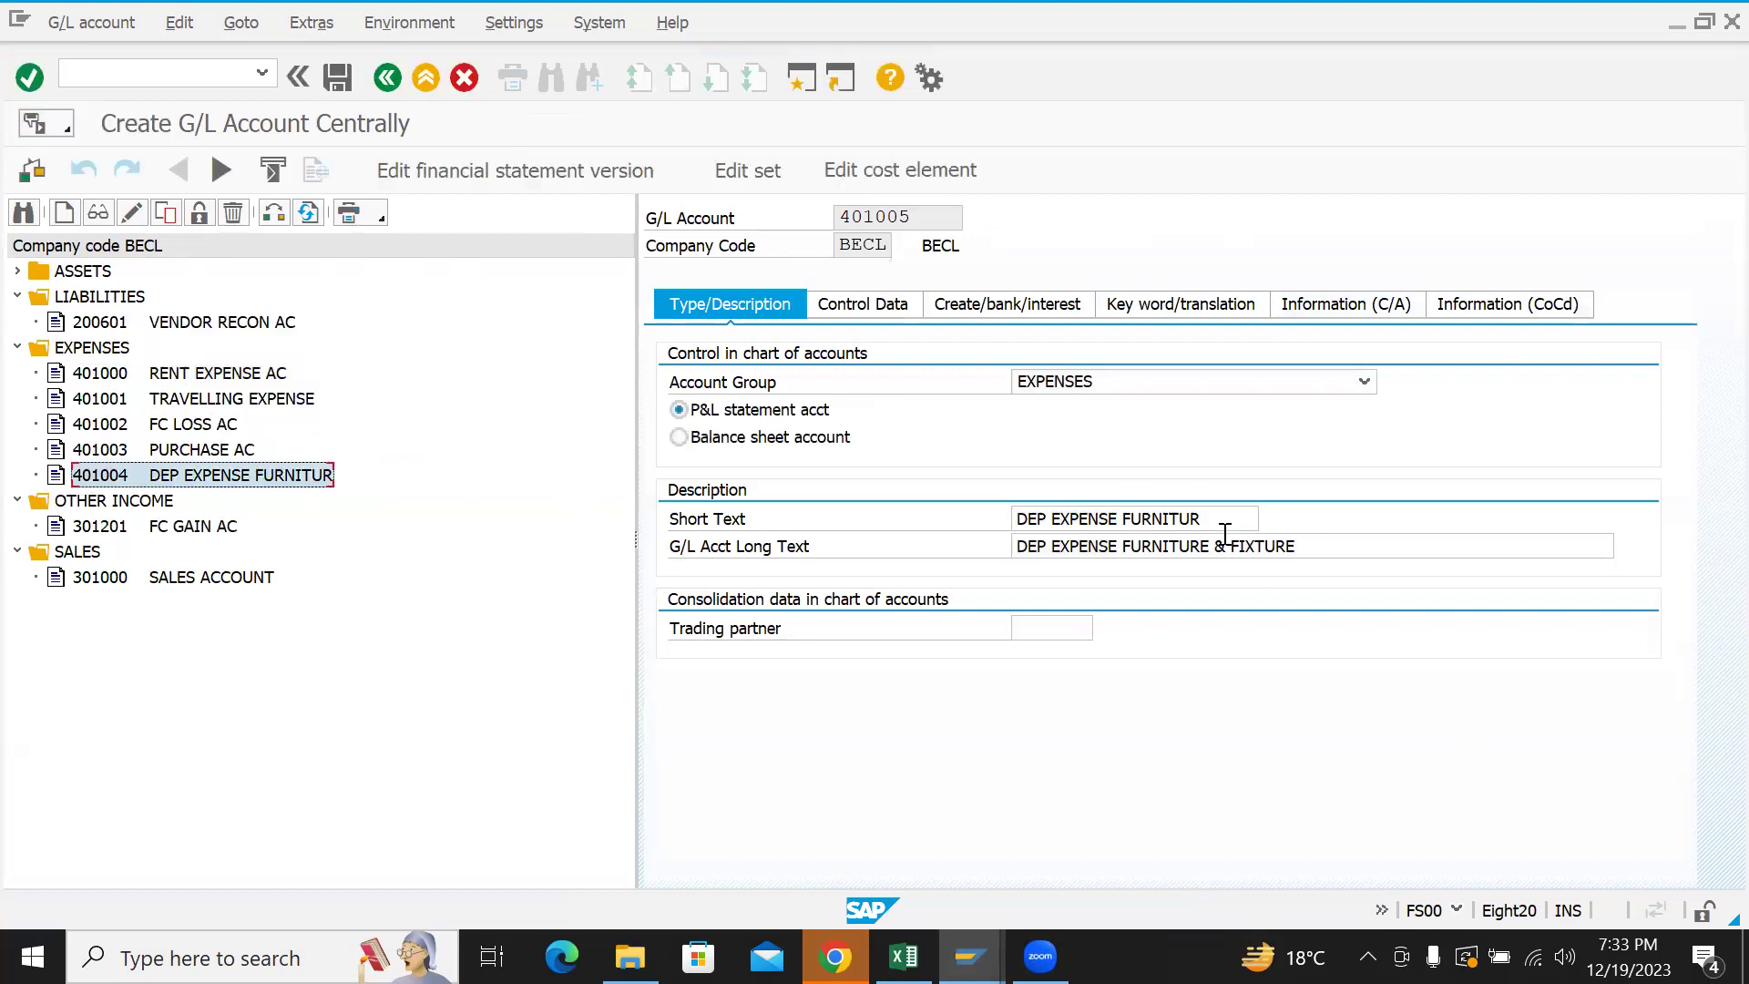
- Replace the new account's short text with OFFICE EXPENSE AC and its long text with OFFICE EXPENSE ACCOUNT
drag(1218, 517, 909, 536)
key(BackSpace)
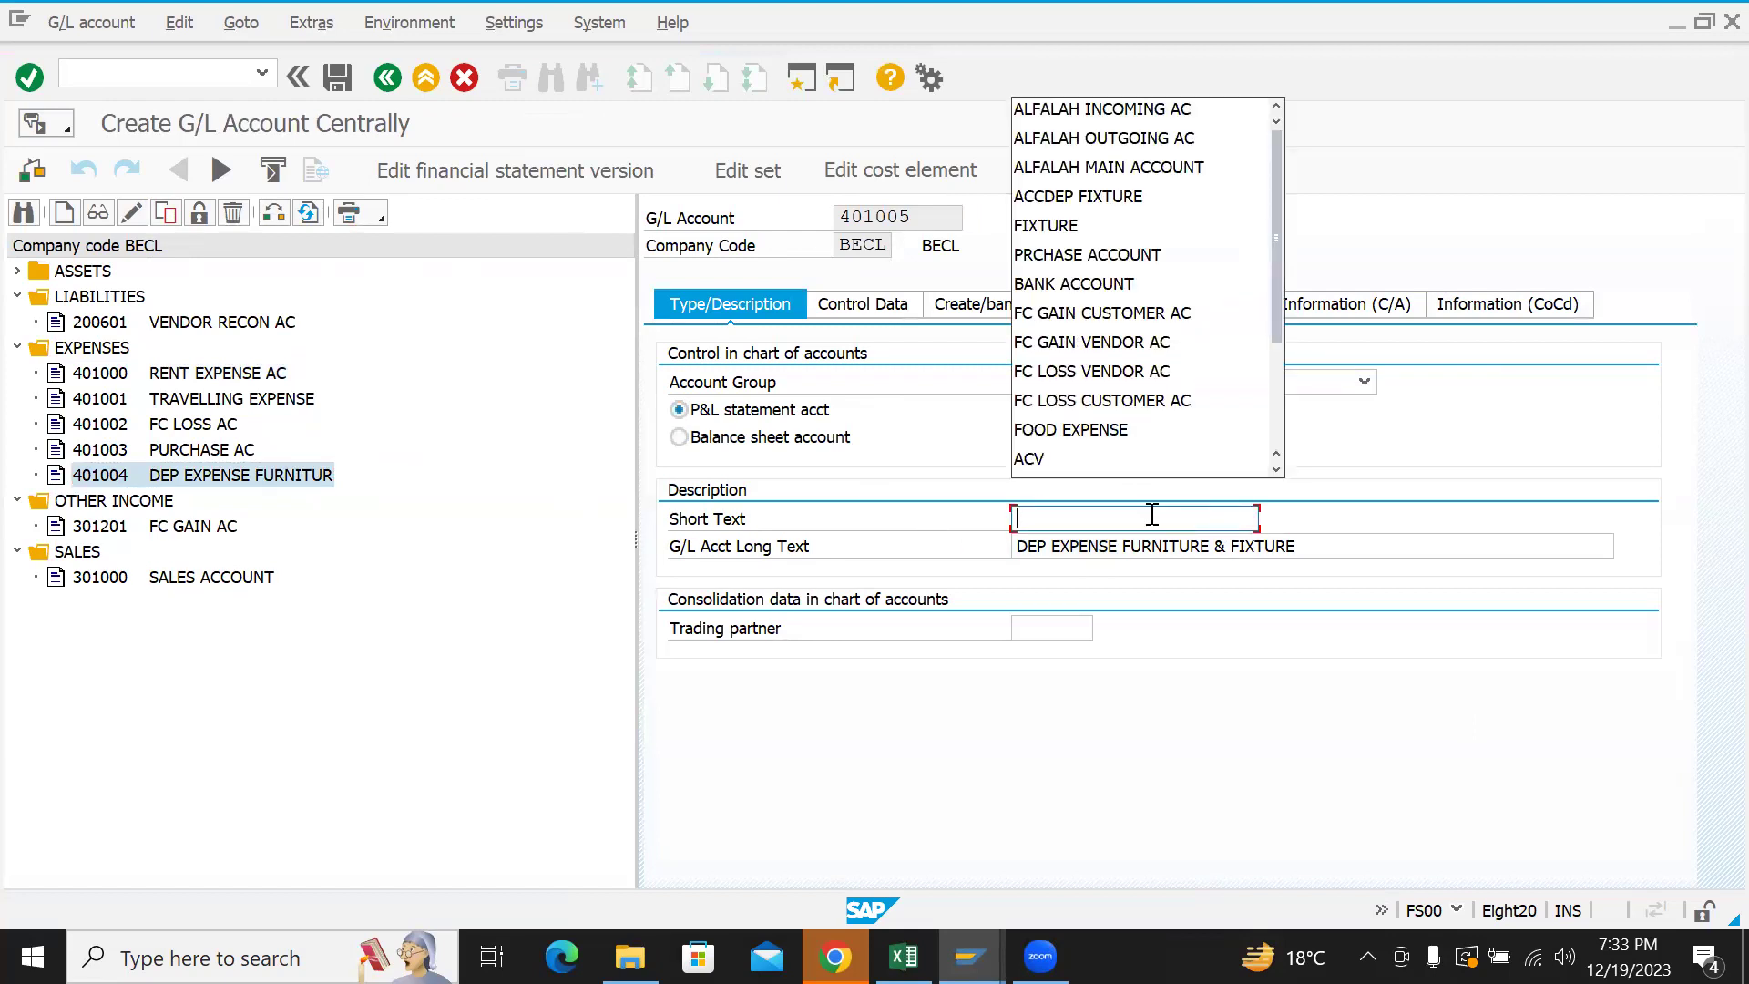
click(1327, 598)
drag(1322, 545, 800, 581)
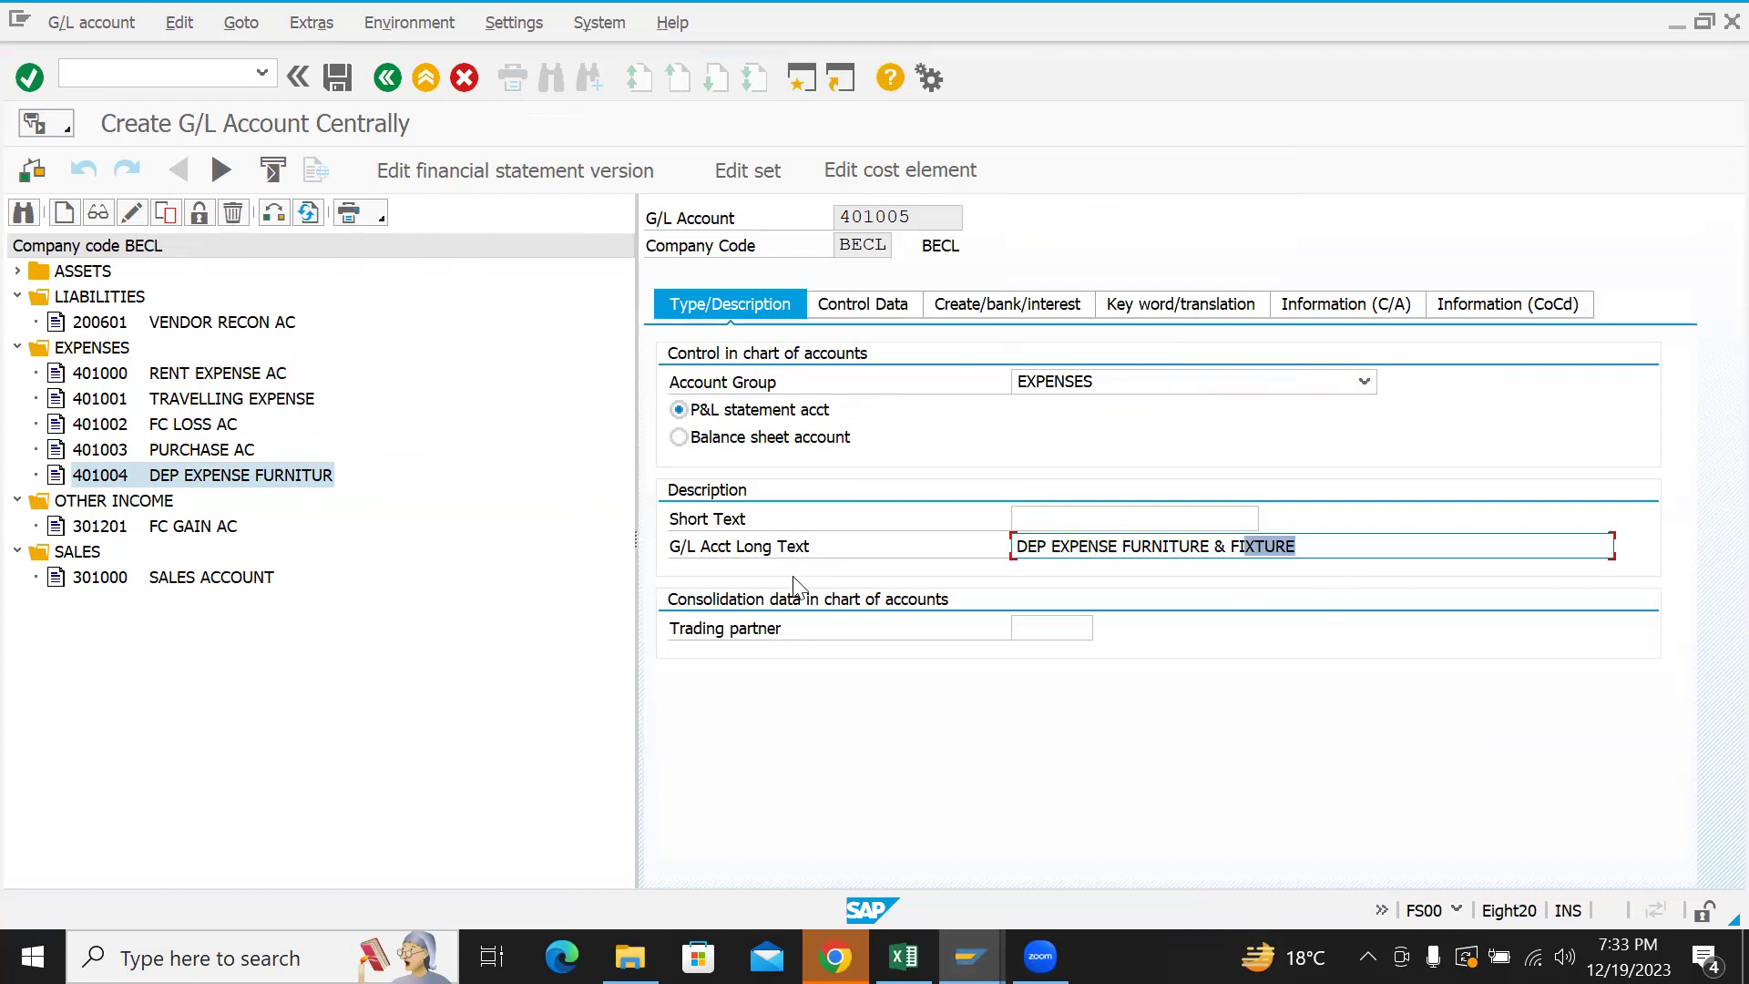
key(BackSpace)
click(1121, 518)
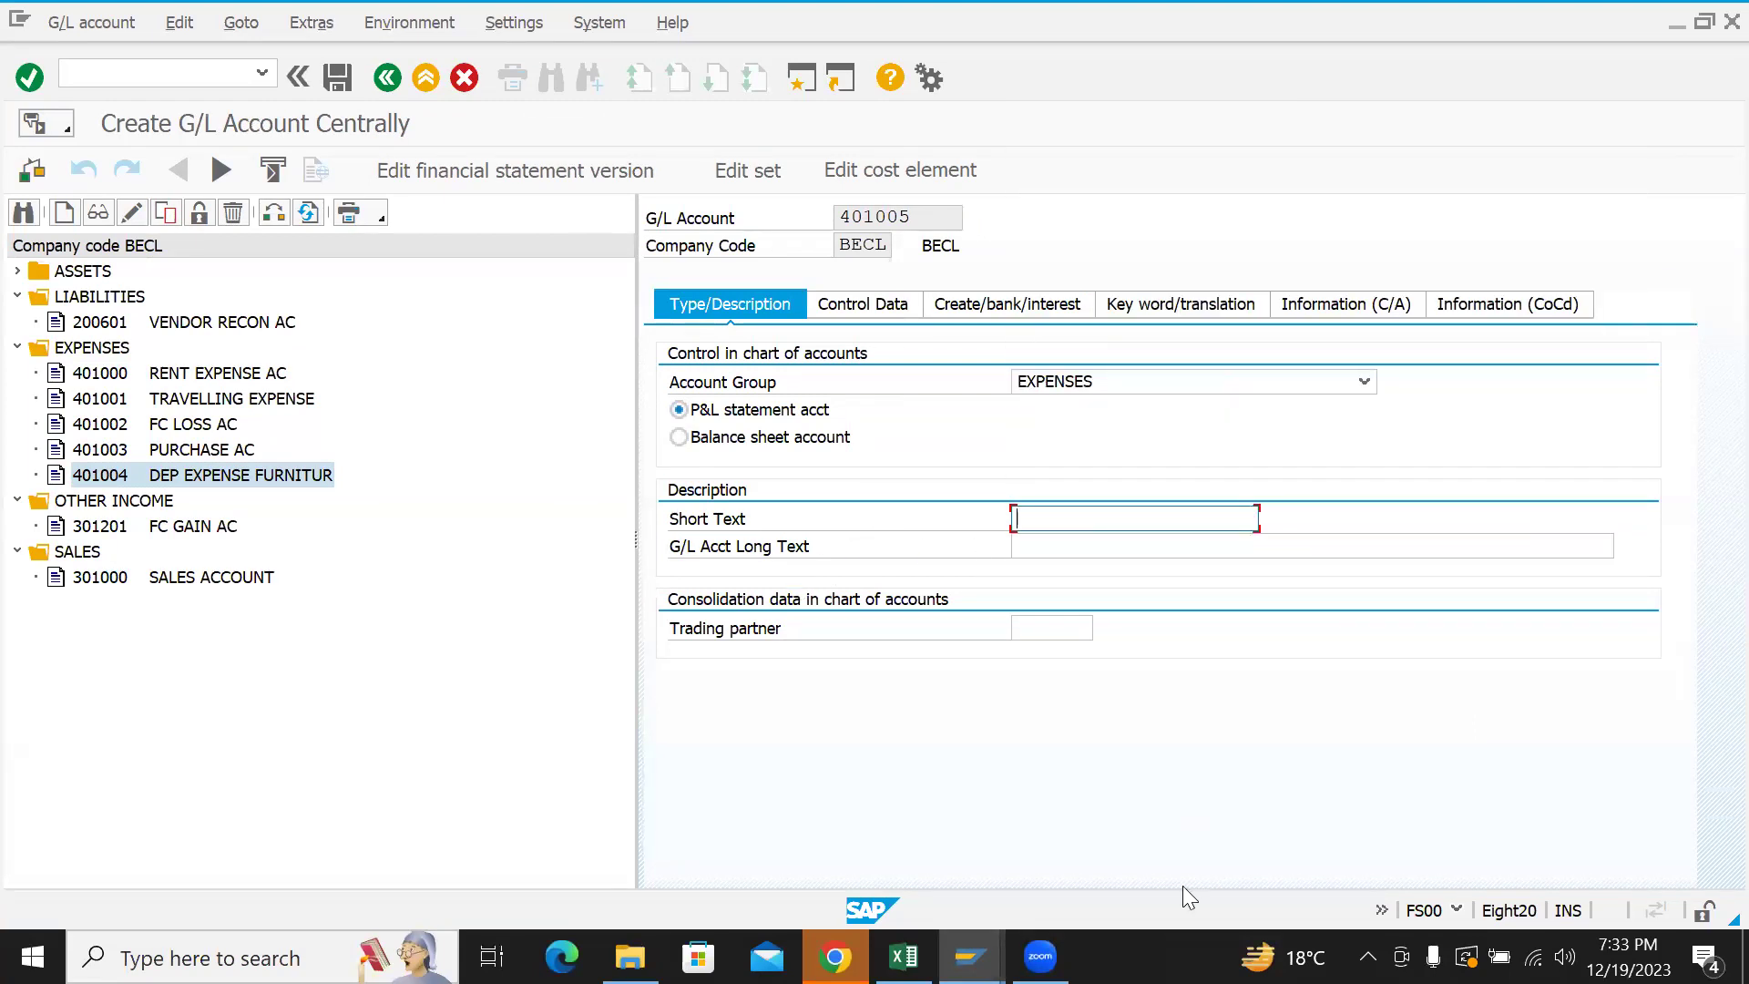
text(OFI)
key(Down)
key(Return)
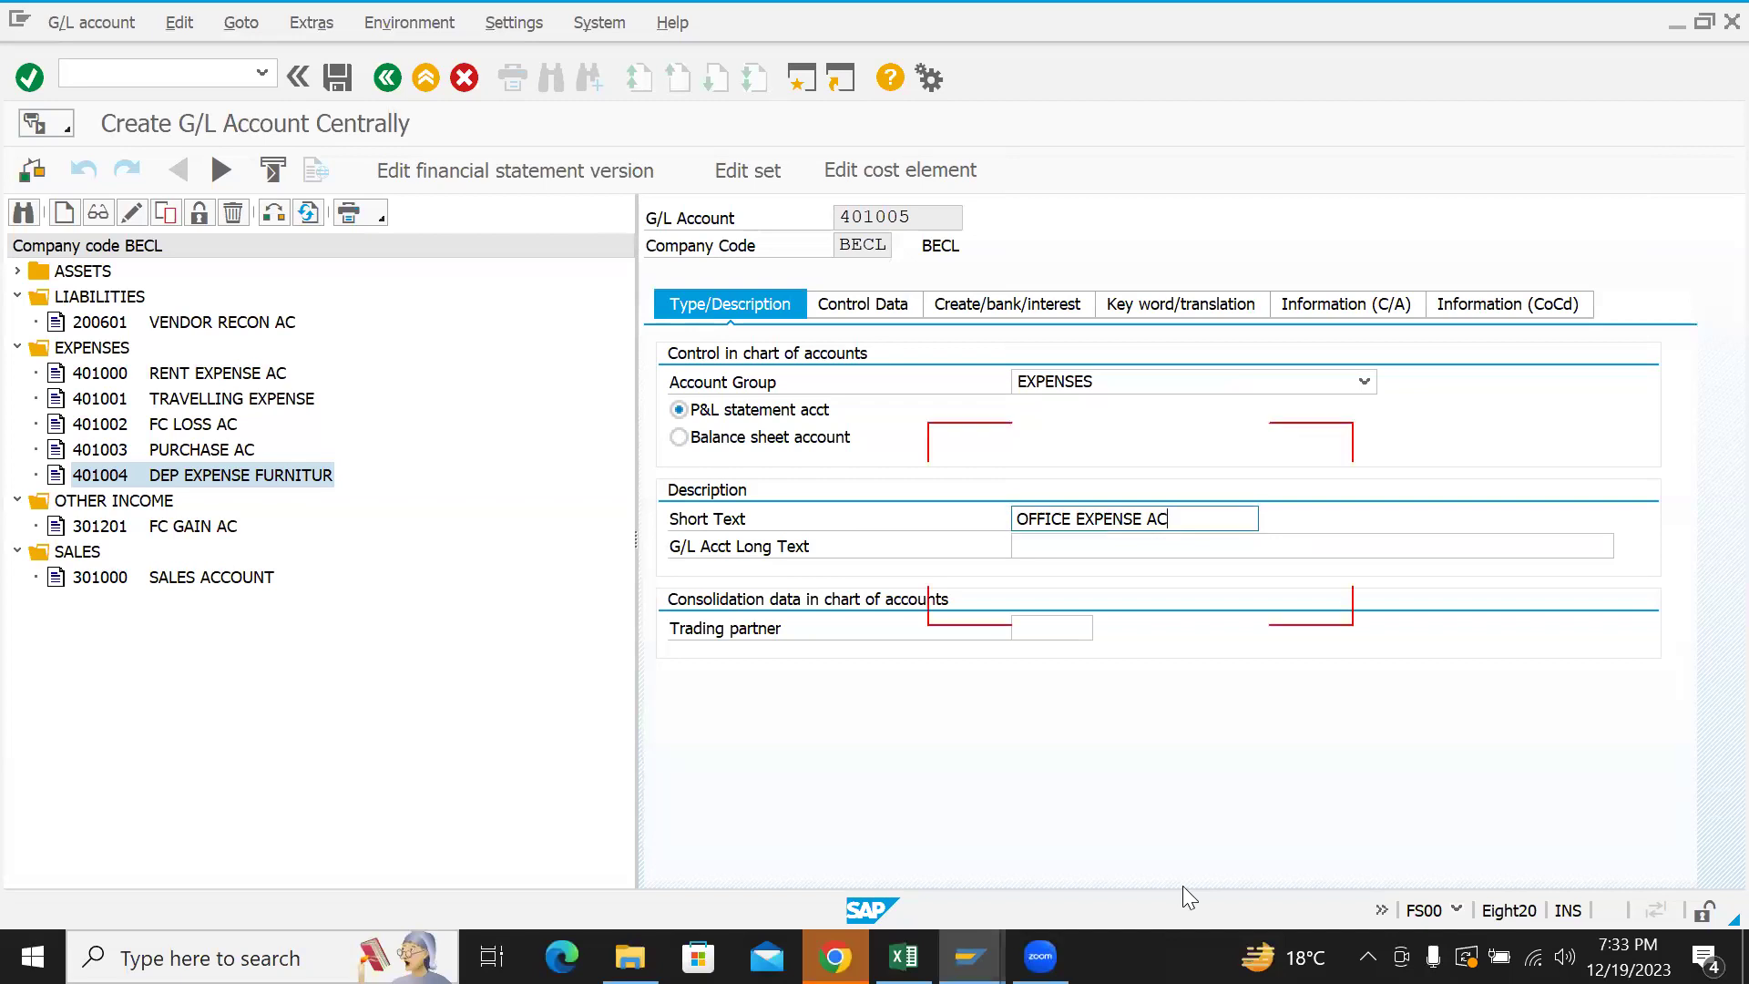
key(Tab)
text(OF)
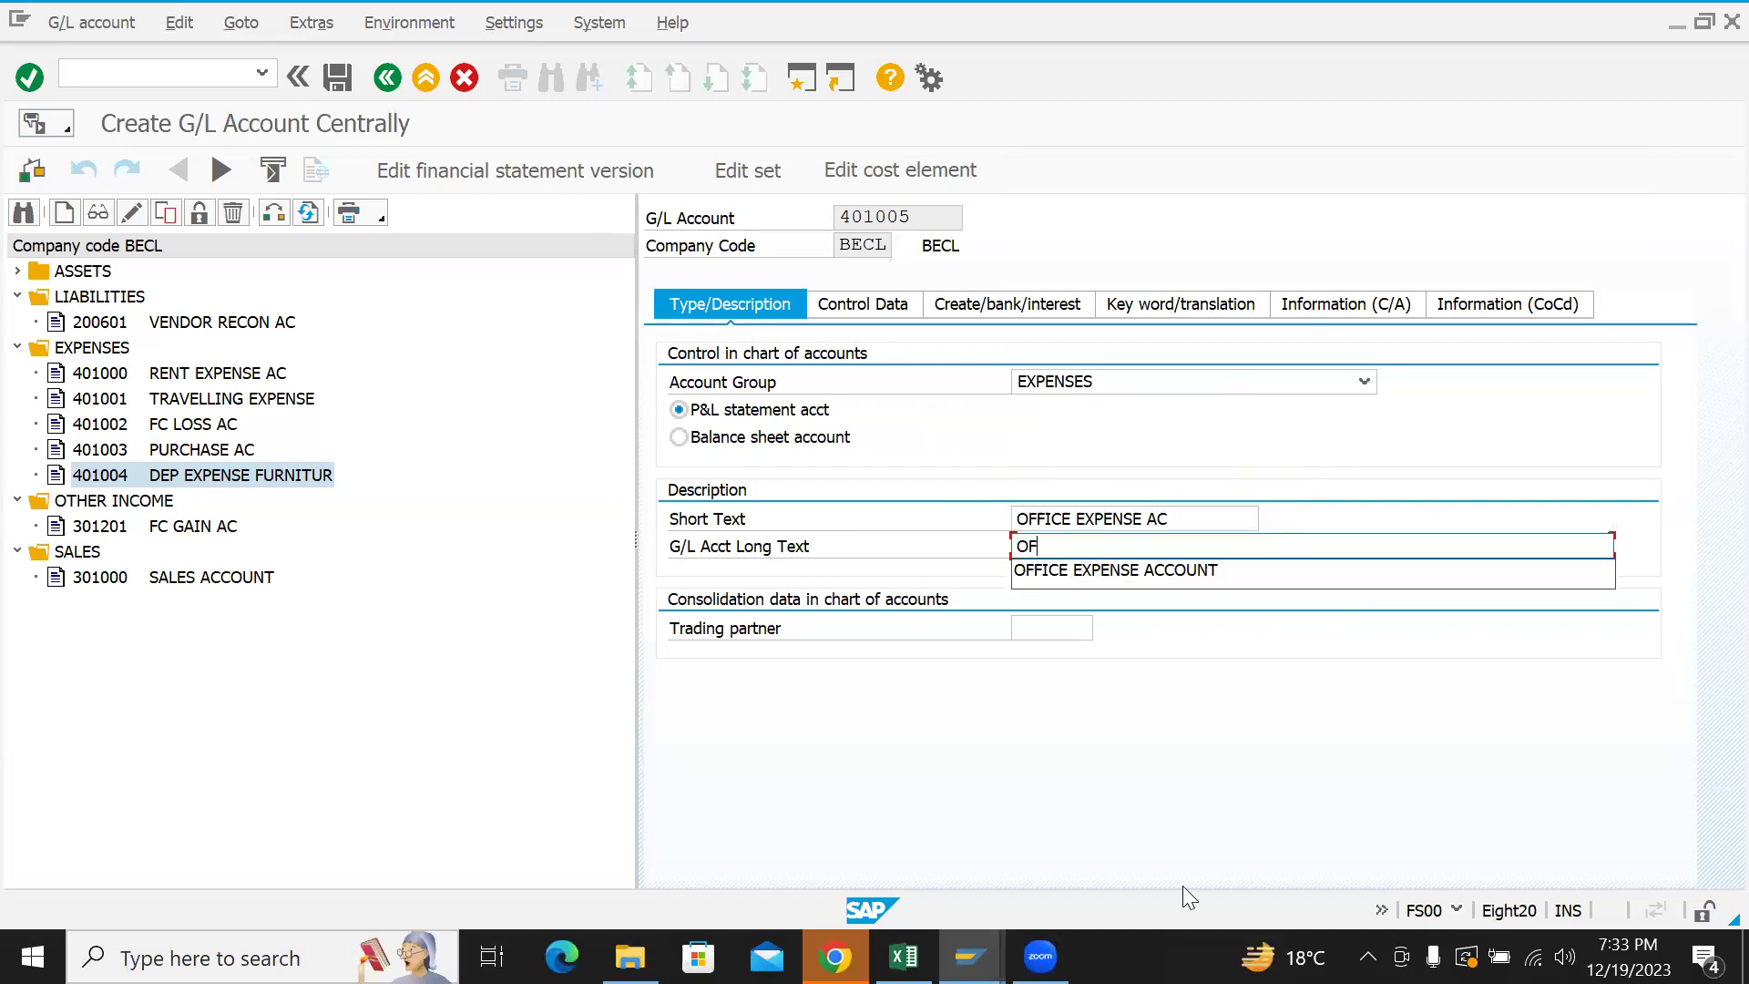
key(Down)
key(Return)
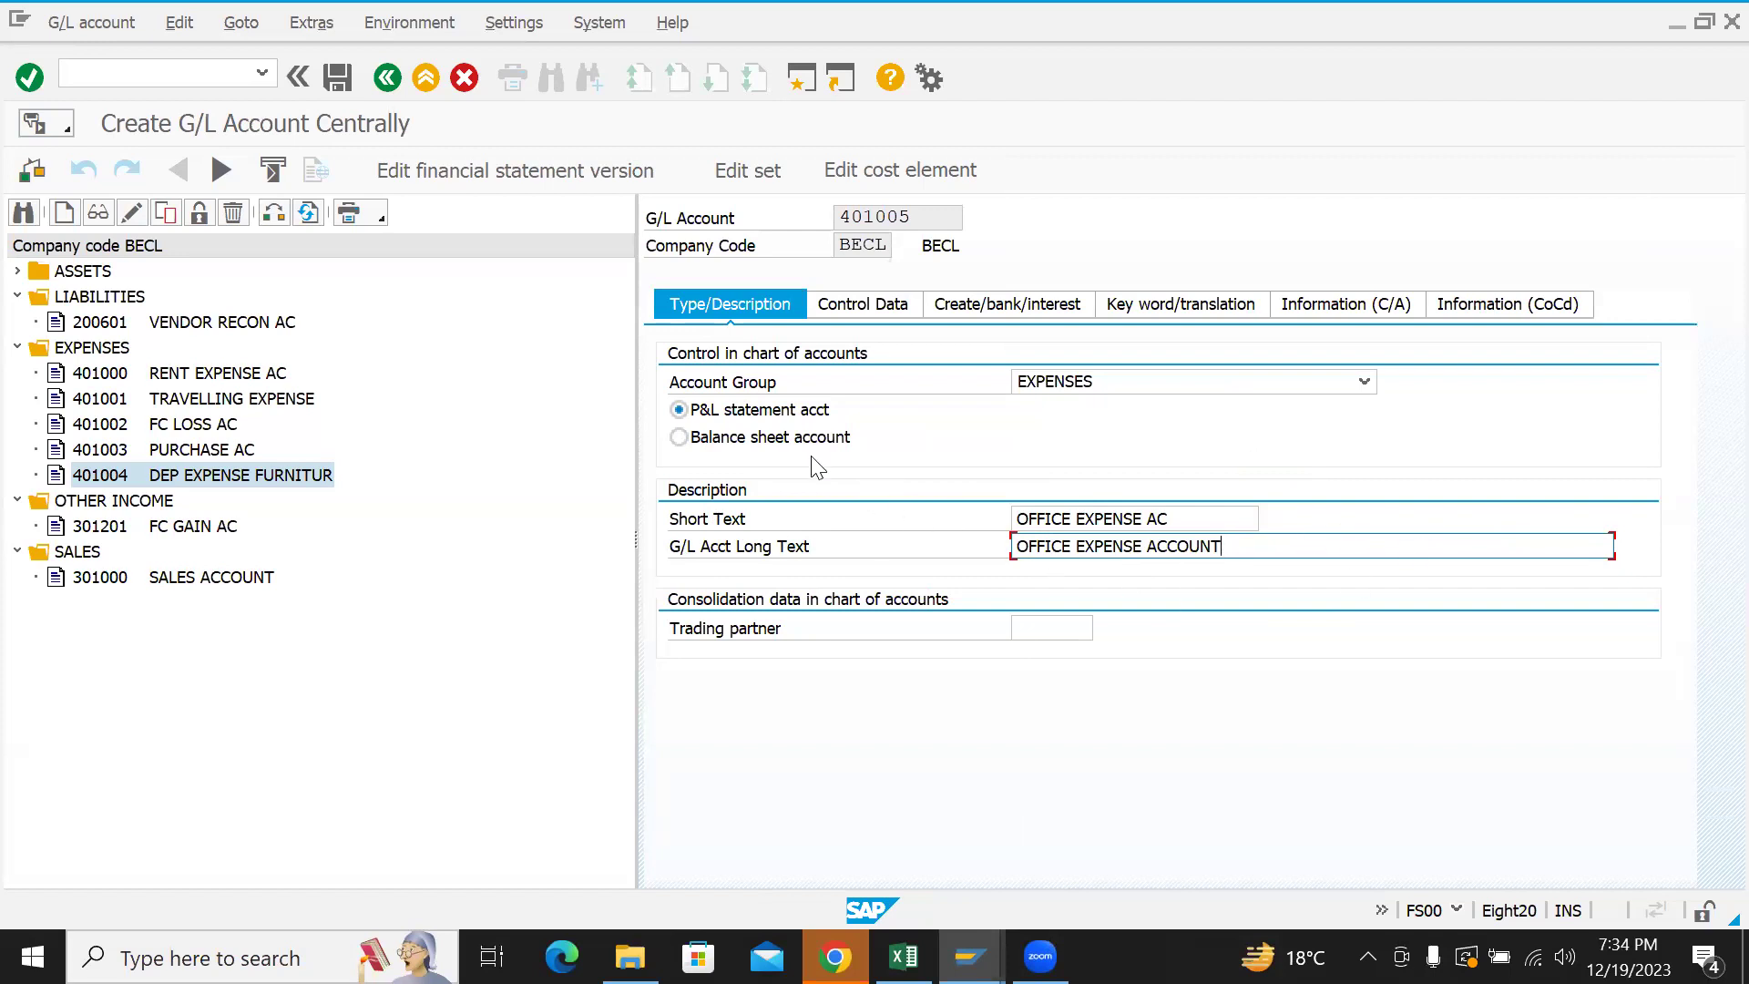
- Try the balance sheet account type for account 401005 and return it to P&L statement account
click(766, 415)
click(766, 437)
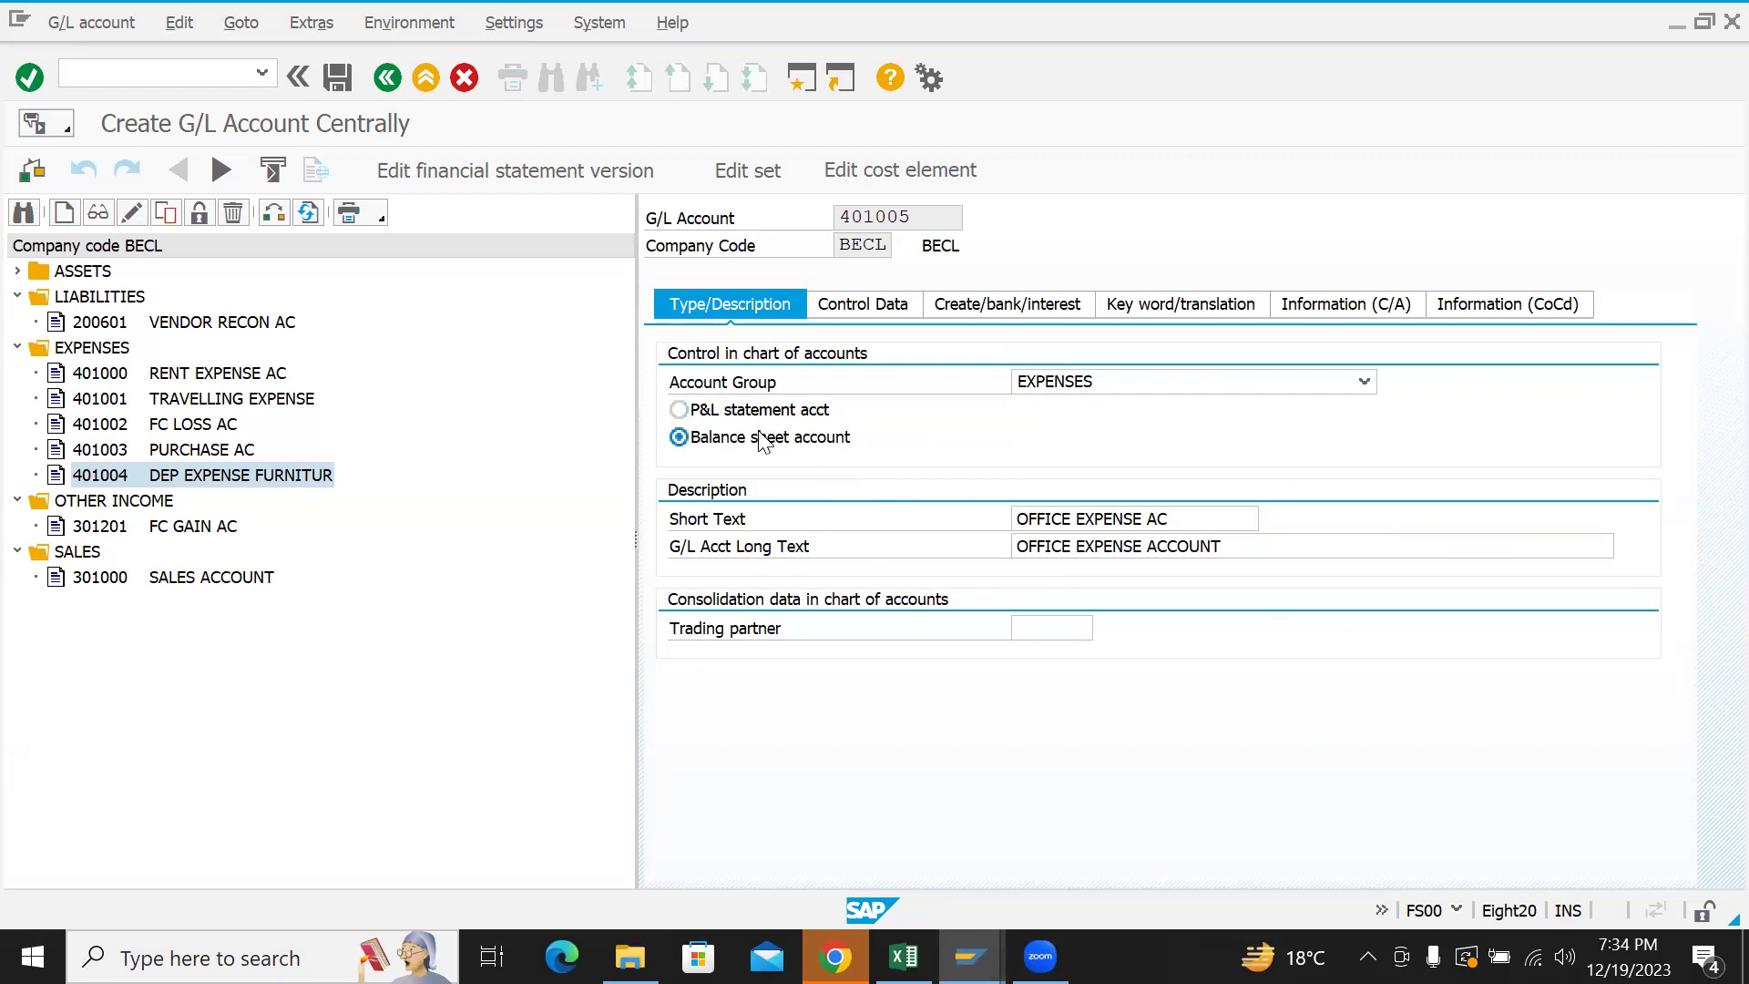
click(753, 415)
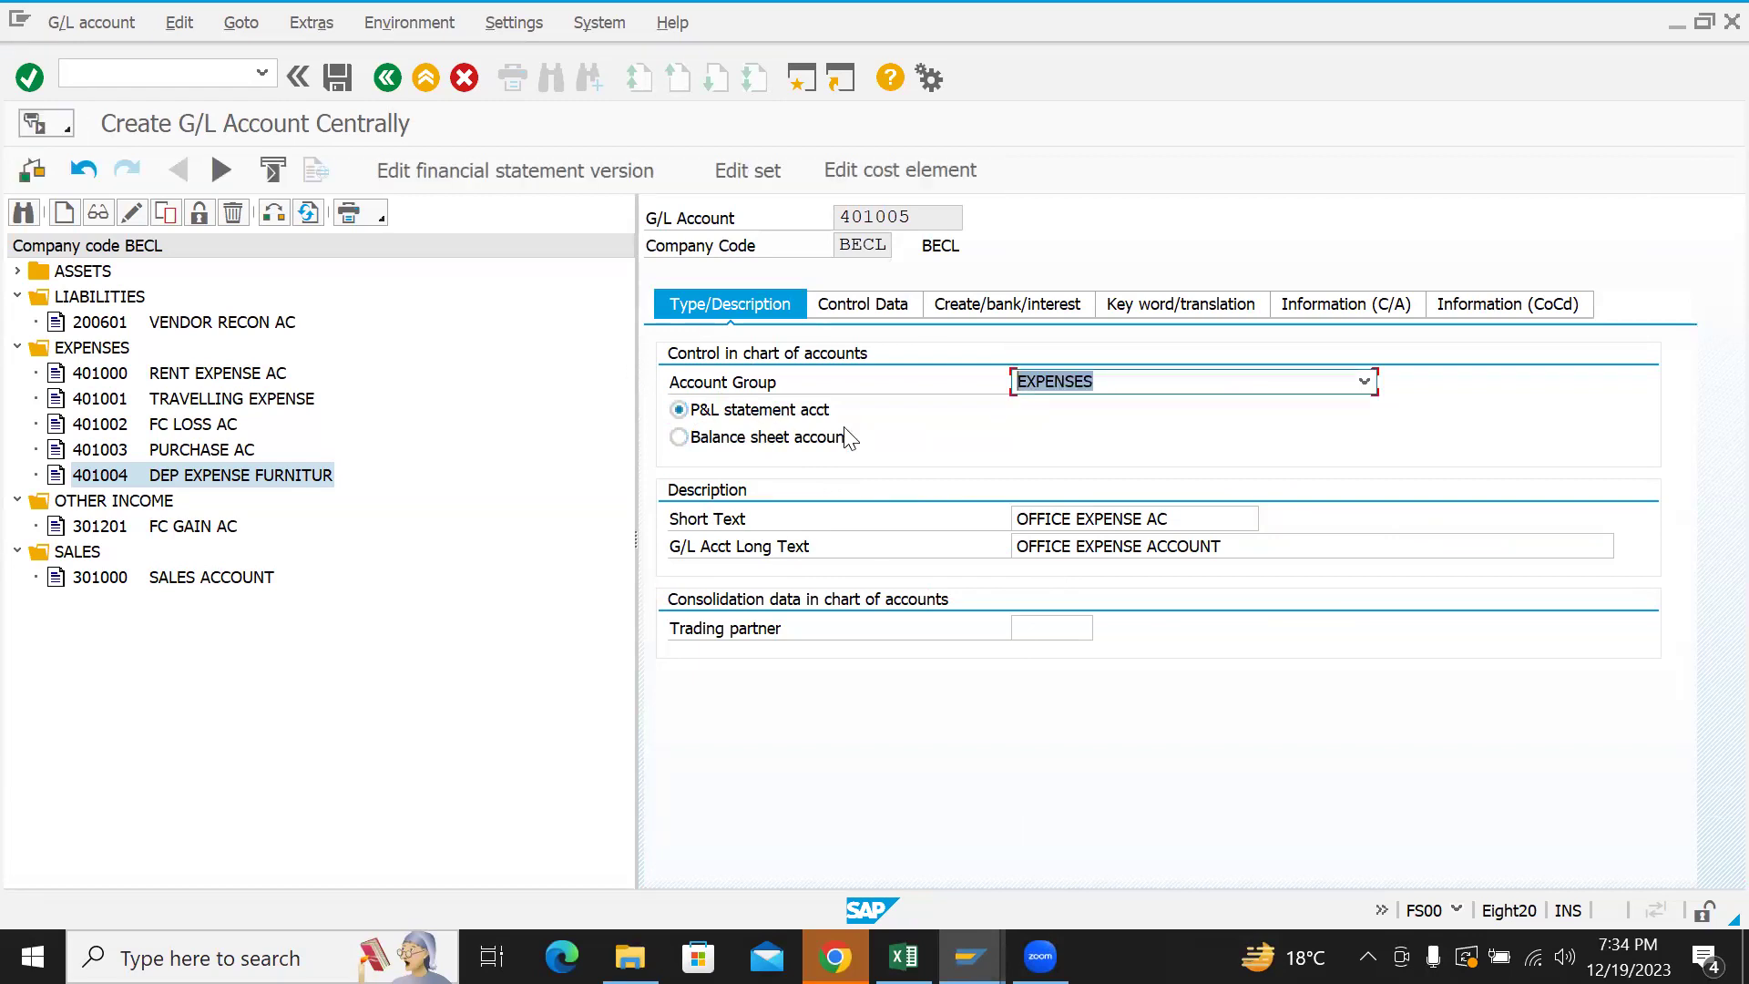
- Try to assign the ASSETS account group to account 401005
click(1364, 384)
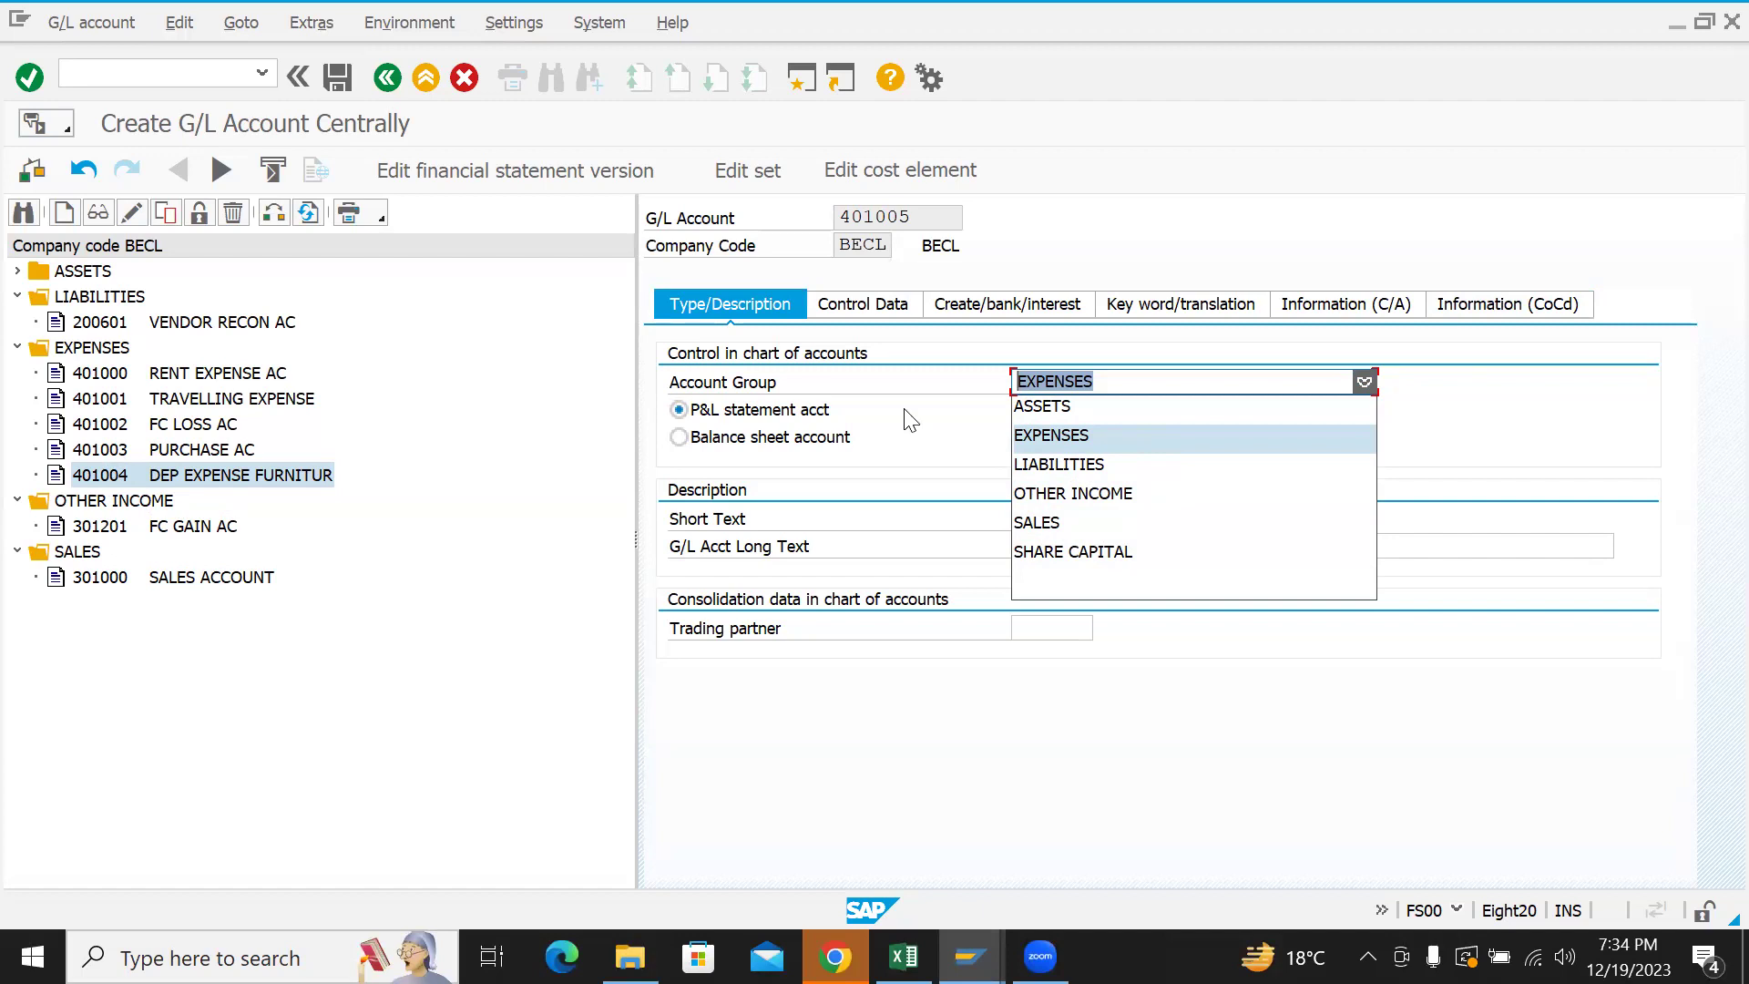
click(1091, 404)
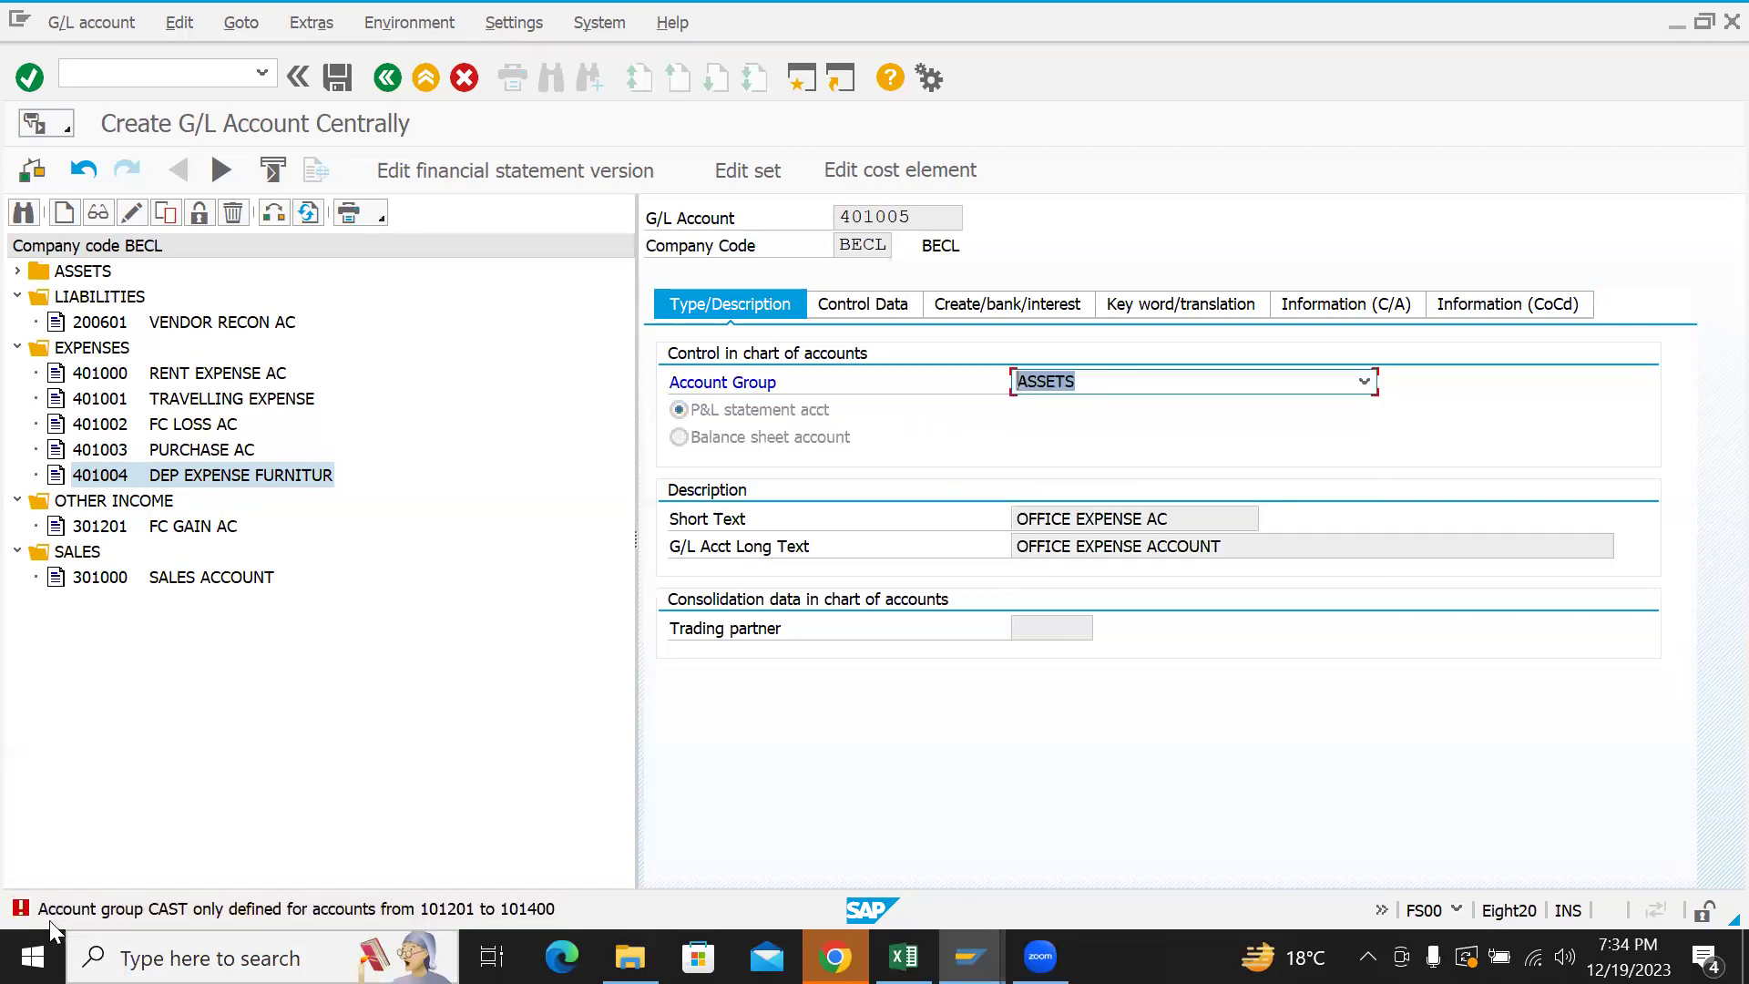
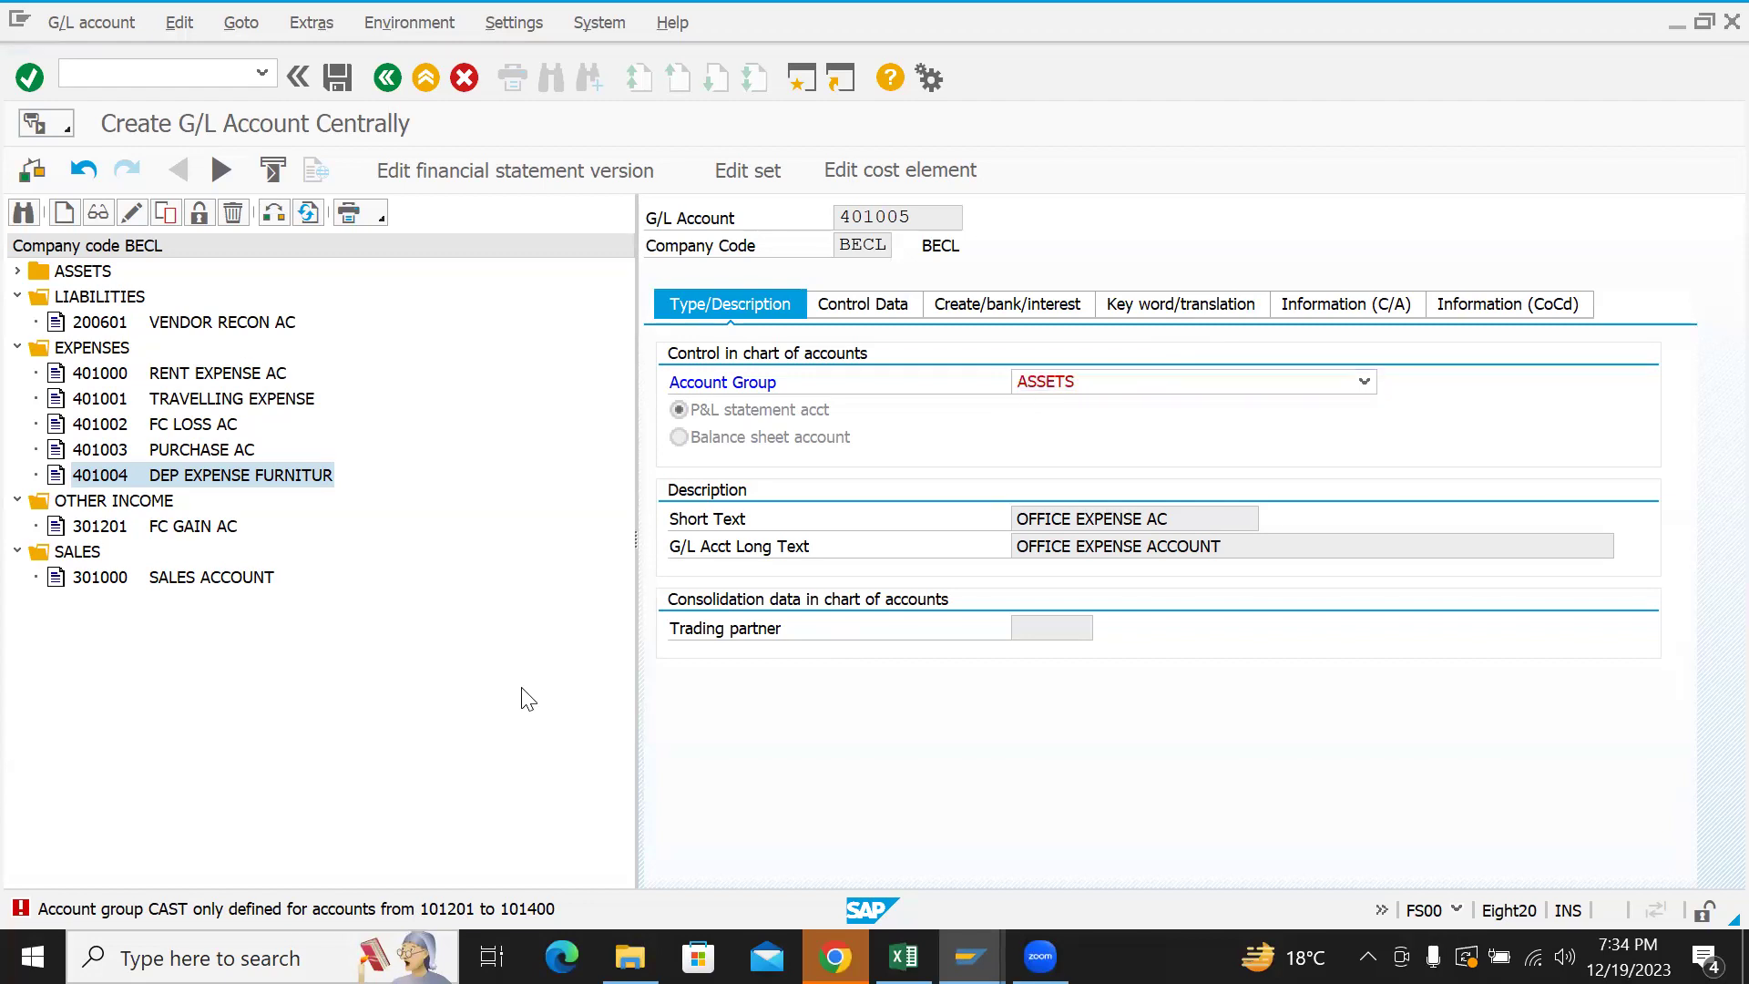
- Switch to the configuration session, leave the chart of accounts list and open the Define Account Group activity
key(F3)
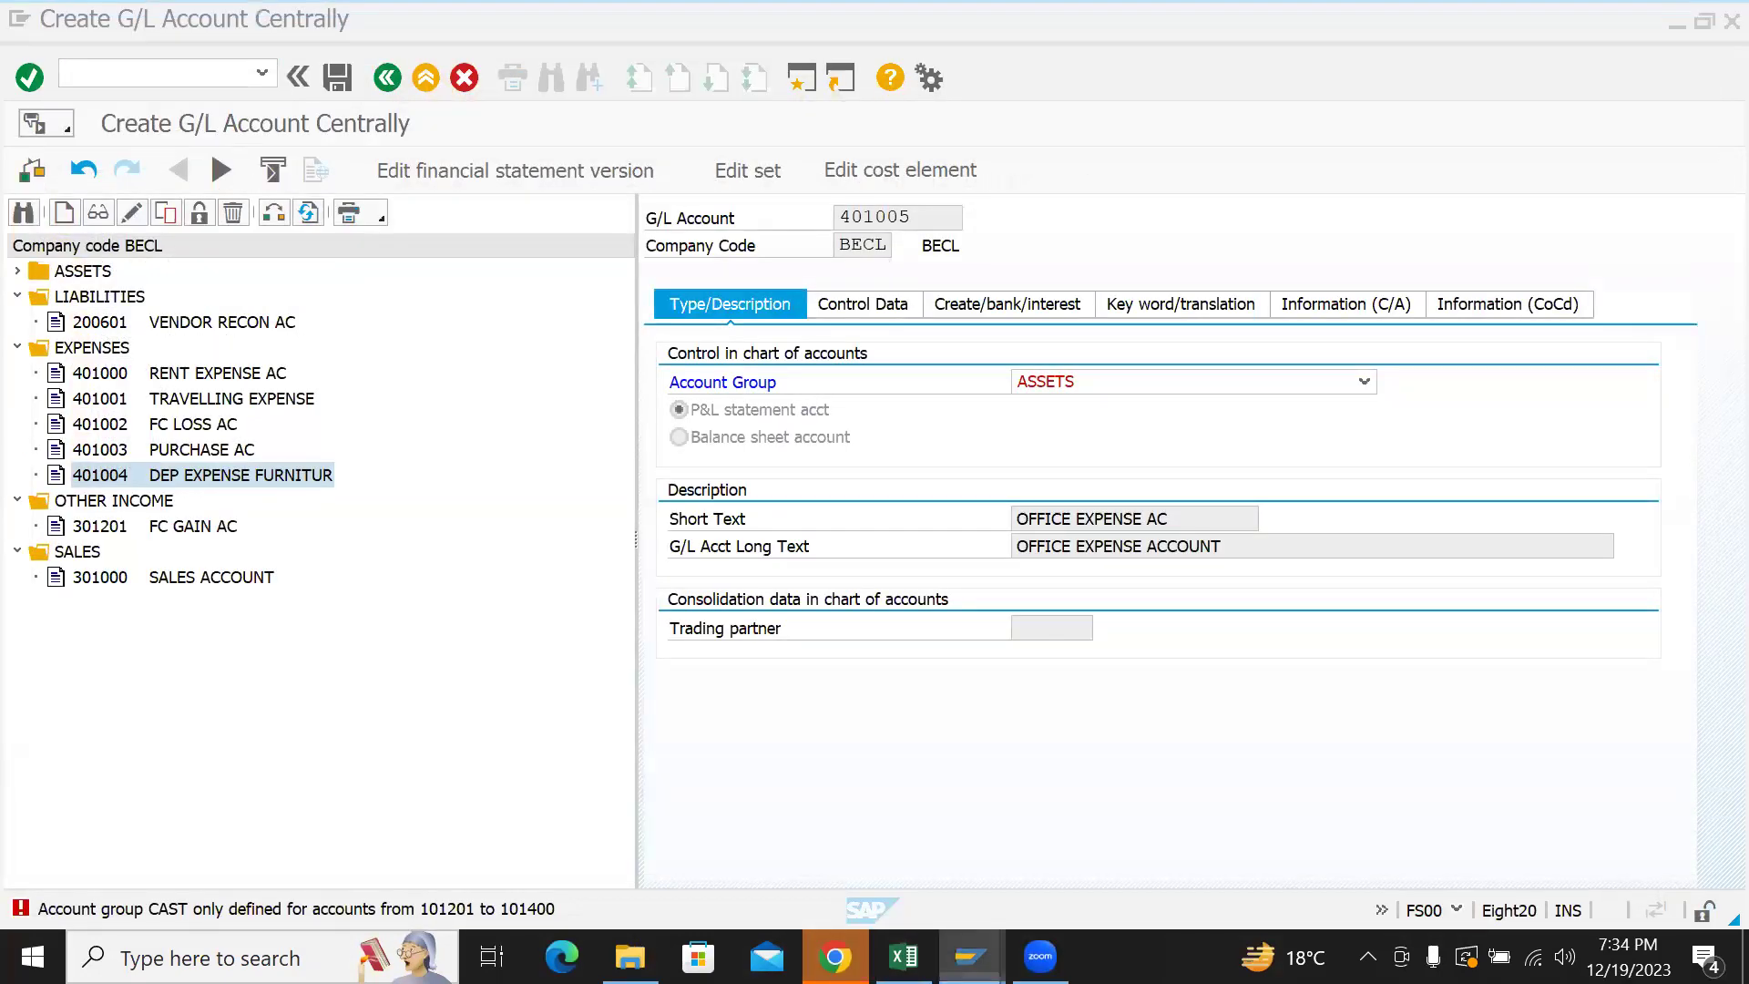
mouse_move(970, 956)
click(1026, 843)
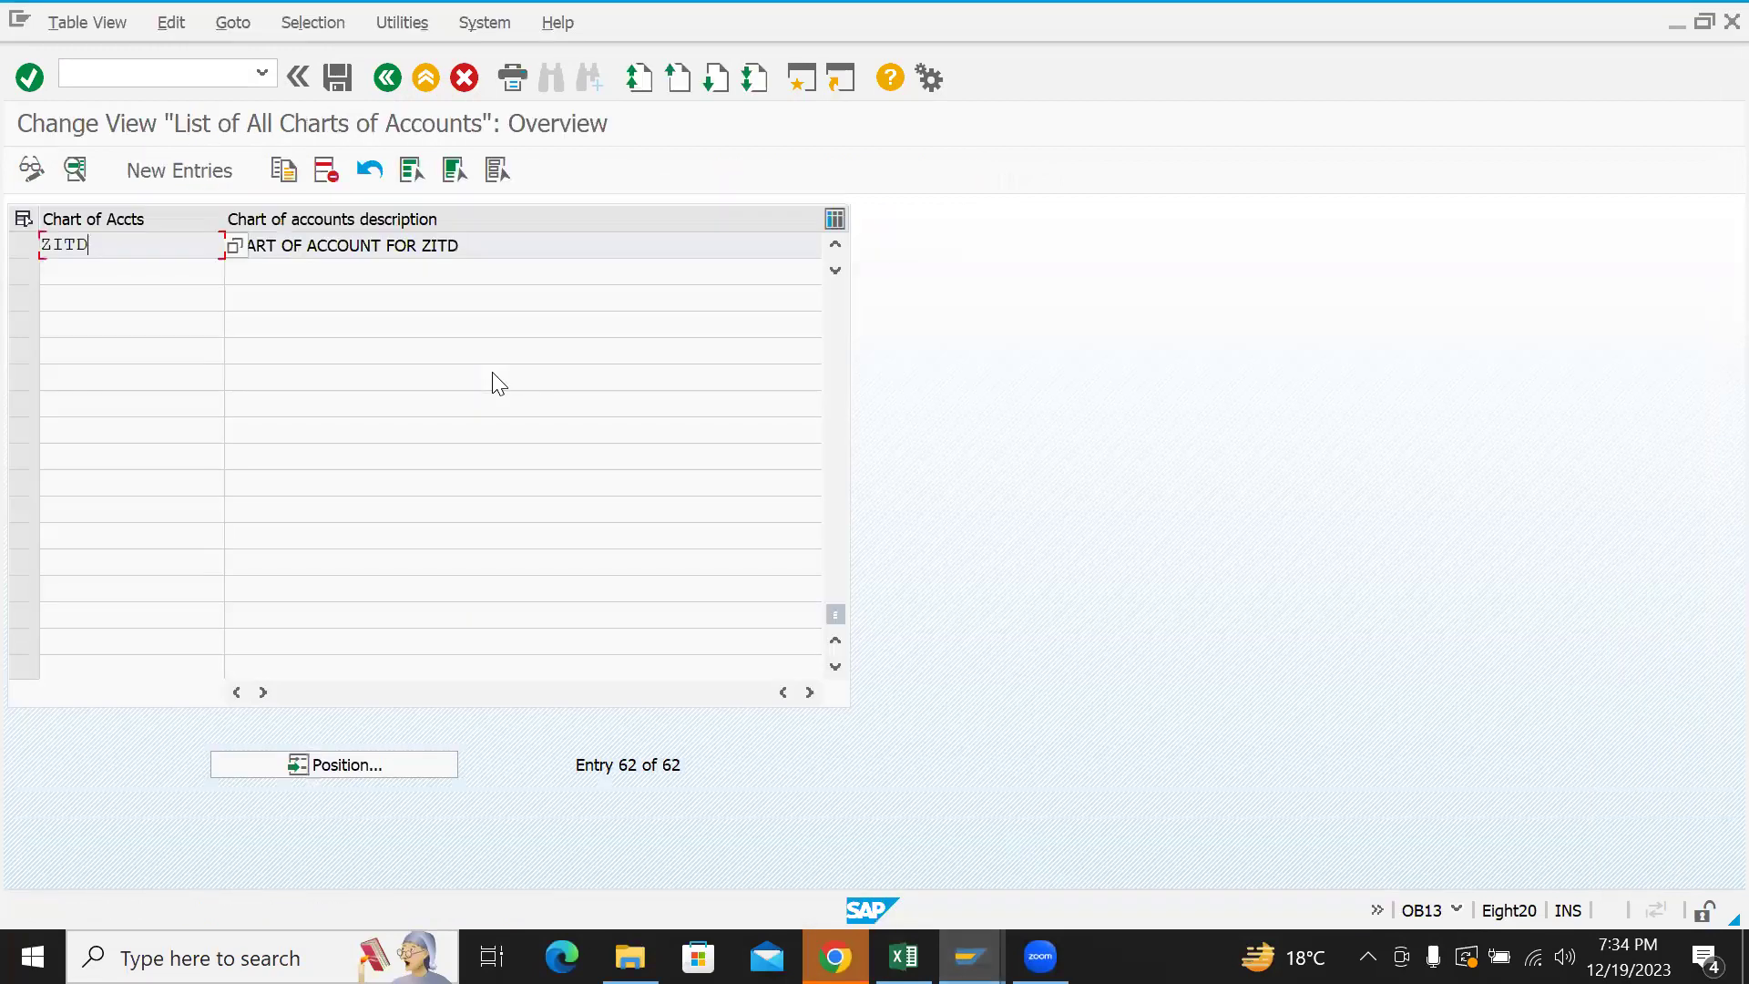
key(F3)
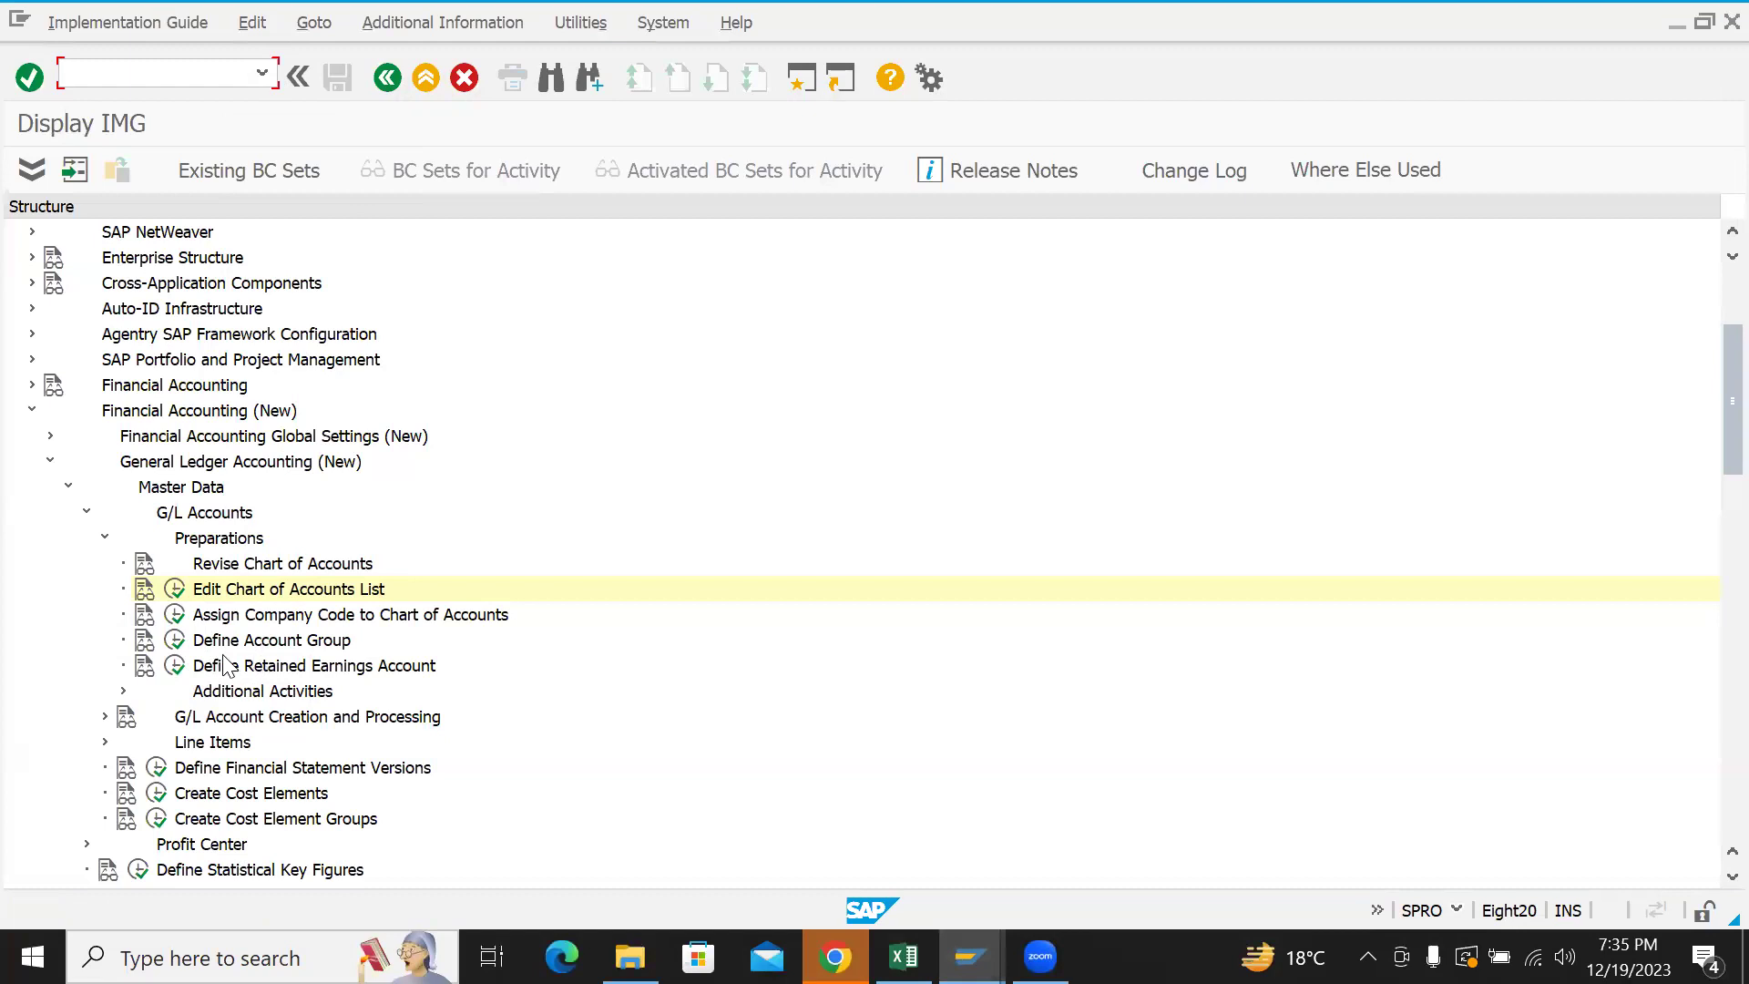
click(175, 640)
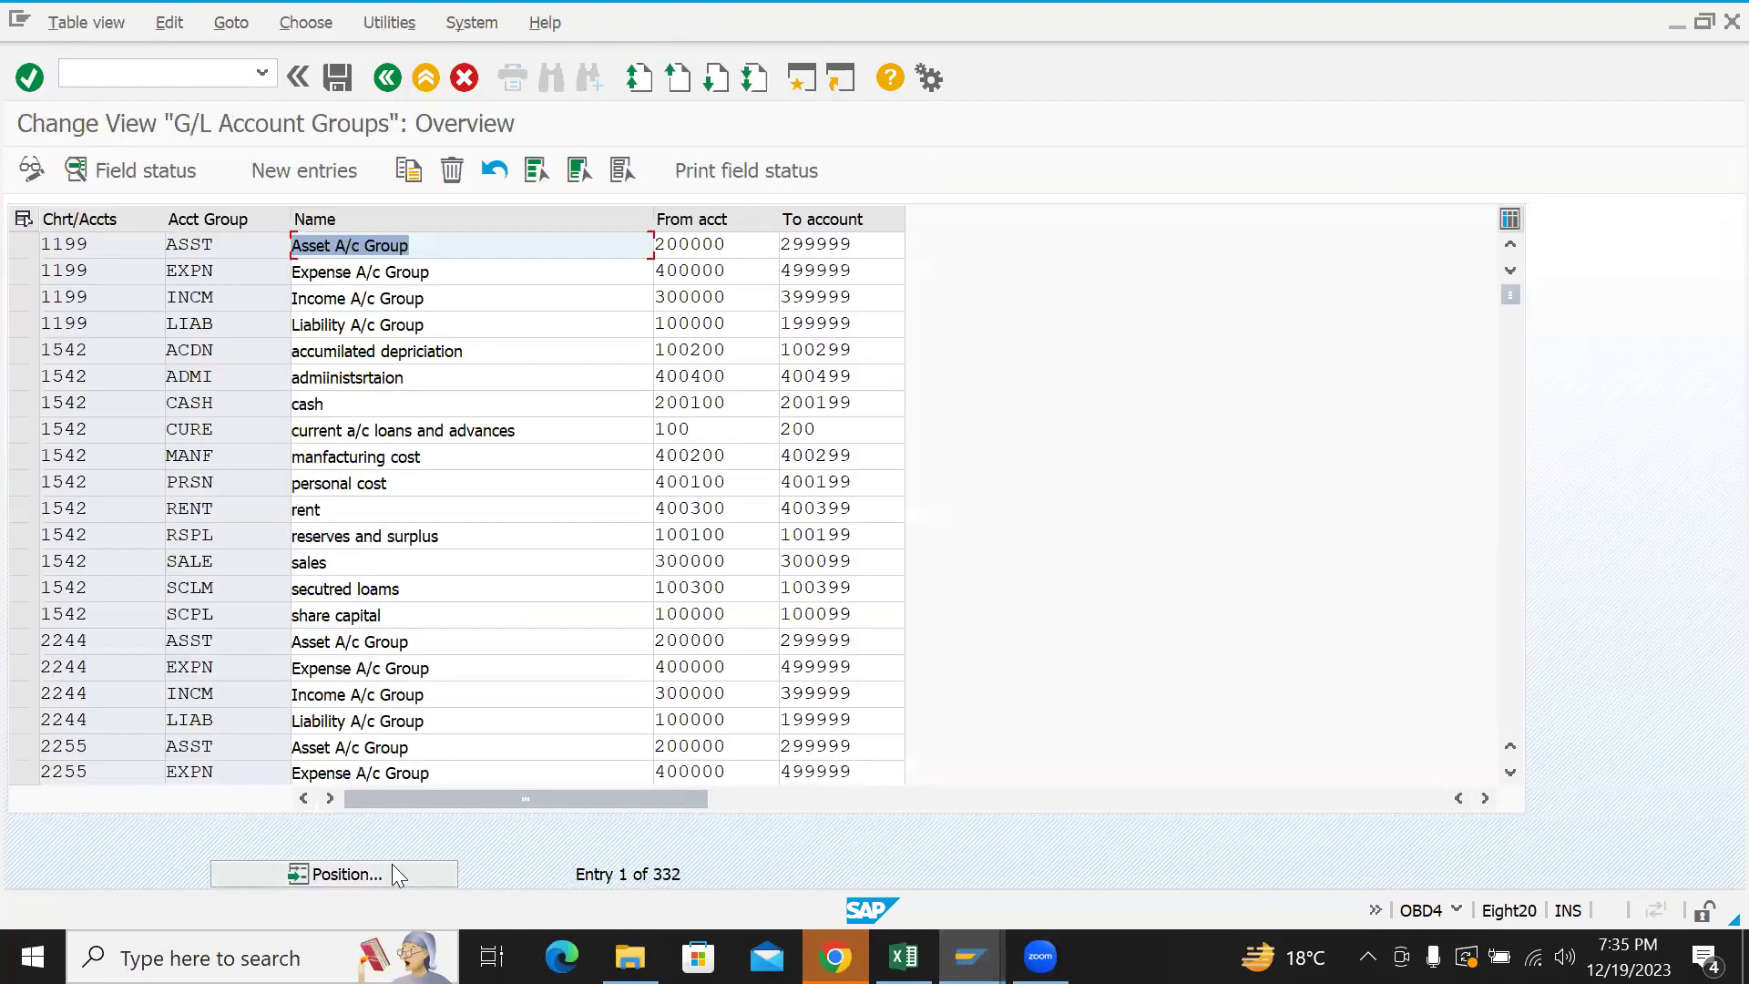
click(394, 873)
text(ZITD)
key(BackSpace)
key(BackSpace)
key(BackSpace)
key(BackSpace)
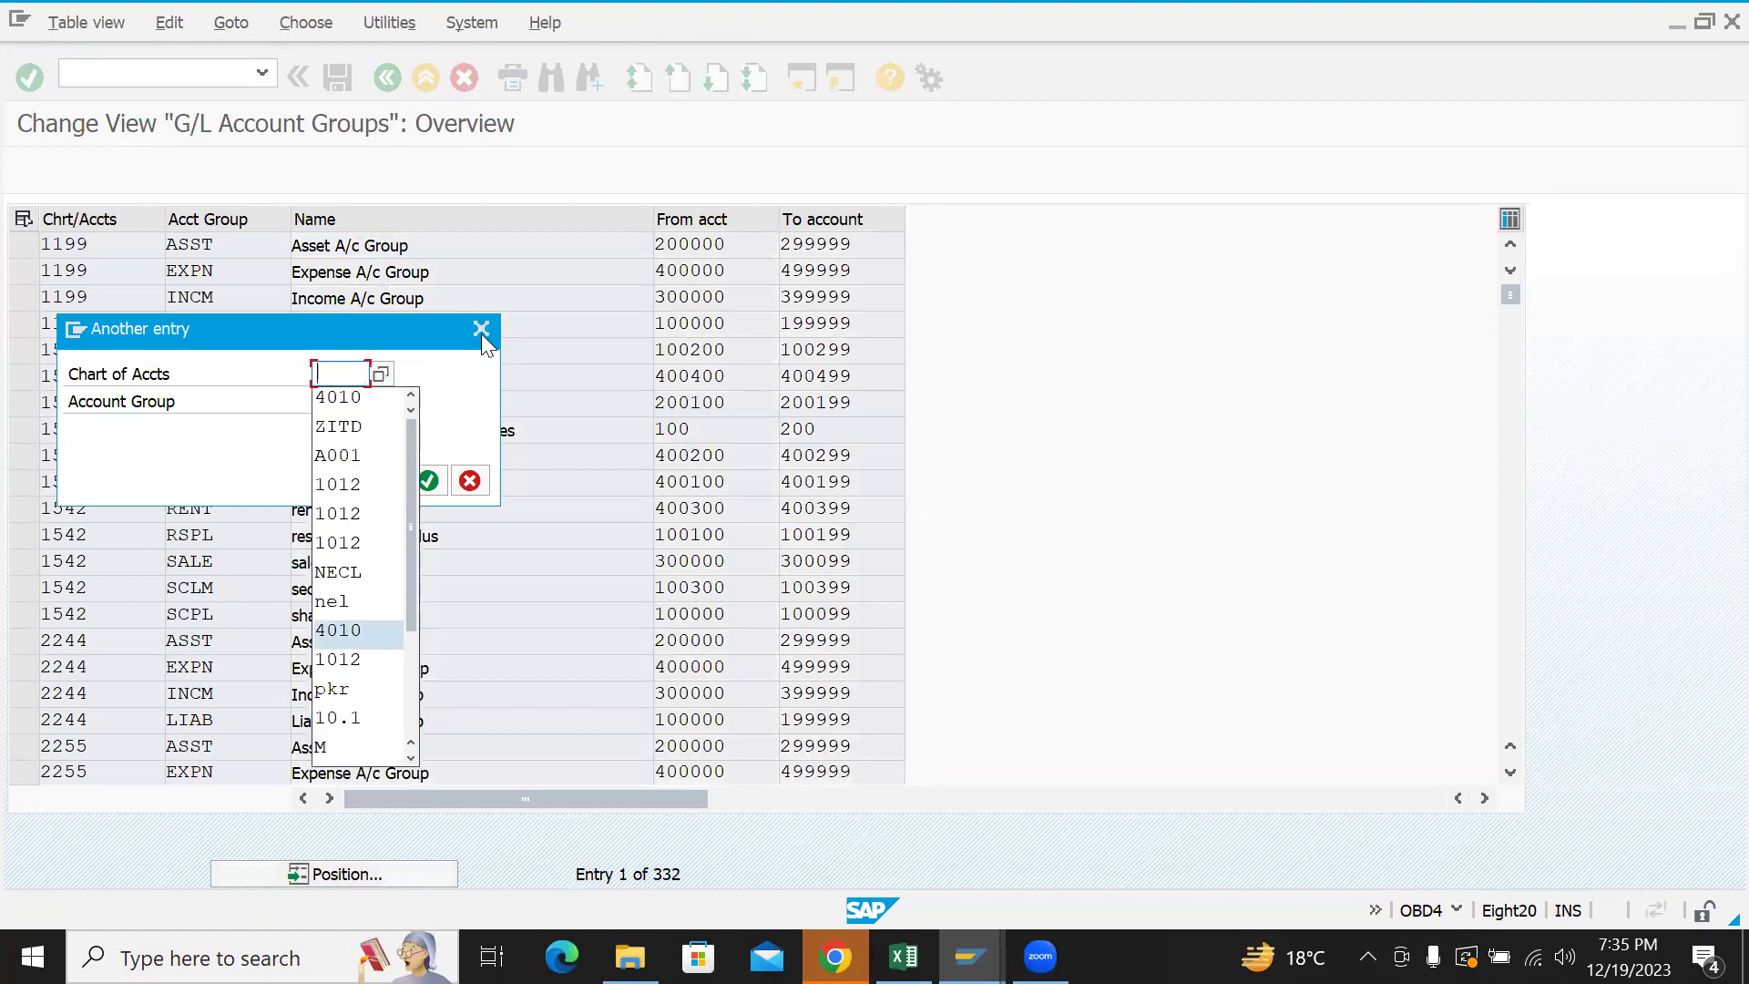
click(481, 329)
- Check the company code of account 401005 in the G/L session and position the account groups list at chart of accounts BECL
mouse_move(970, 956)
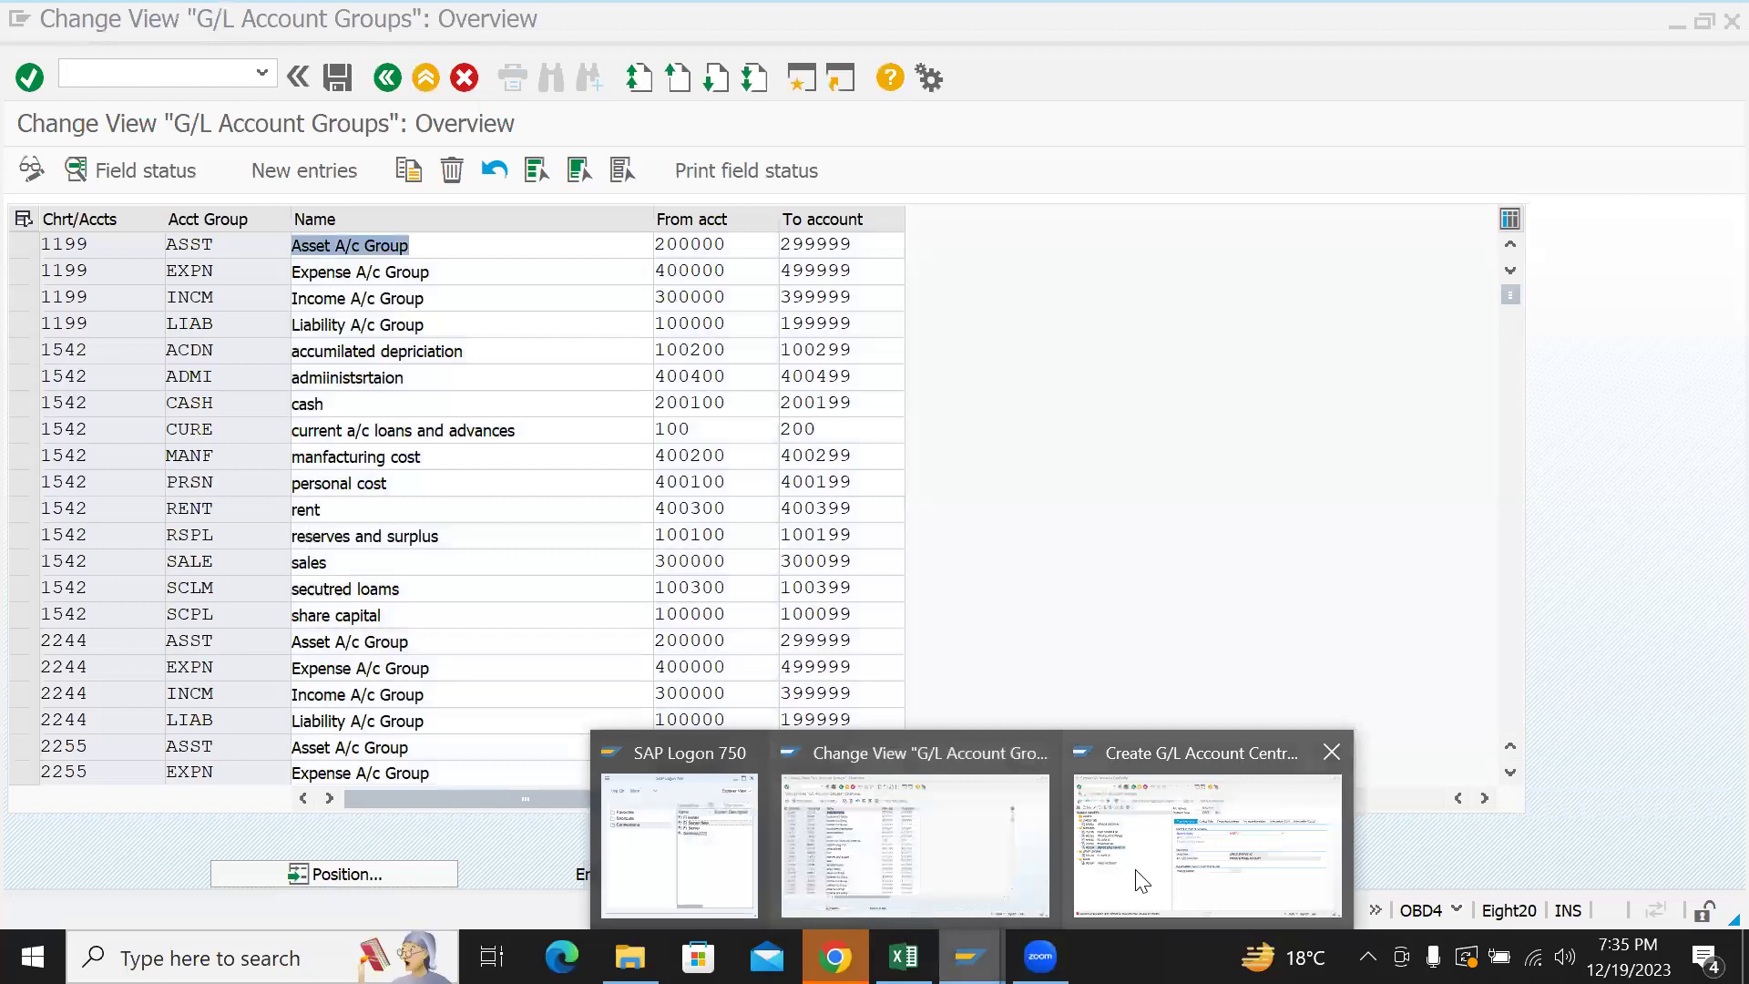
click(1141, 880)
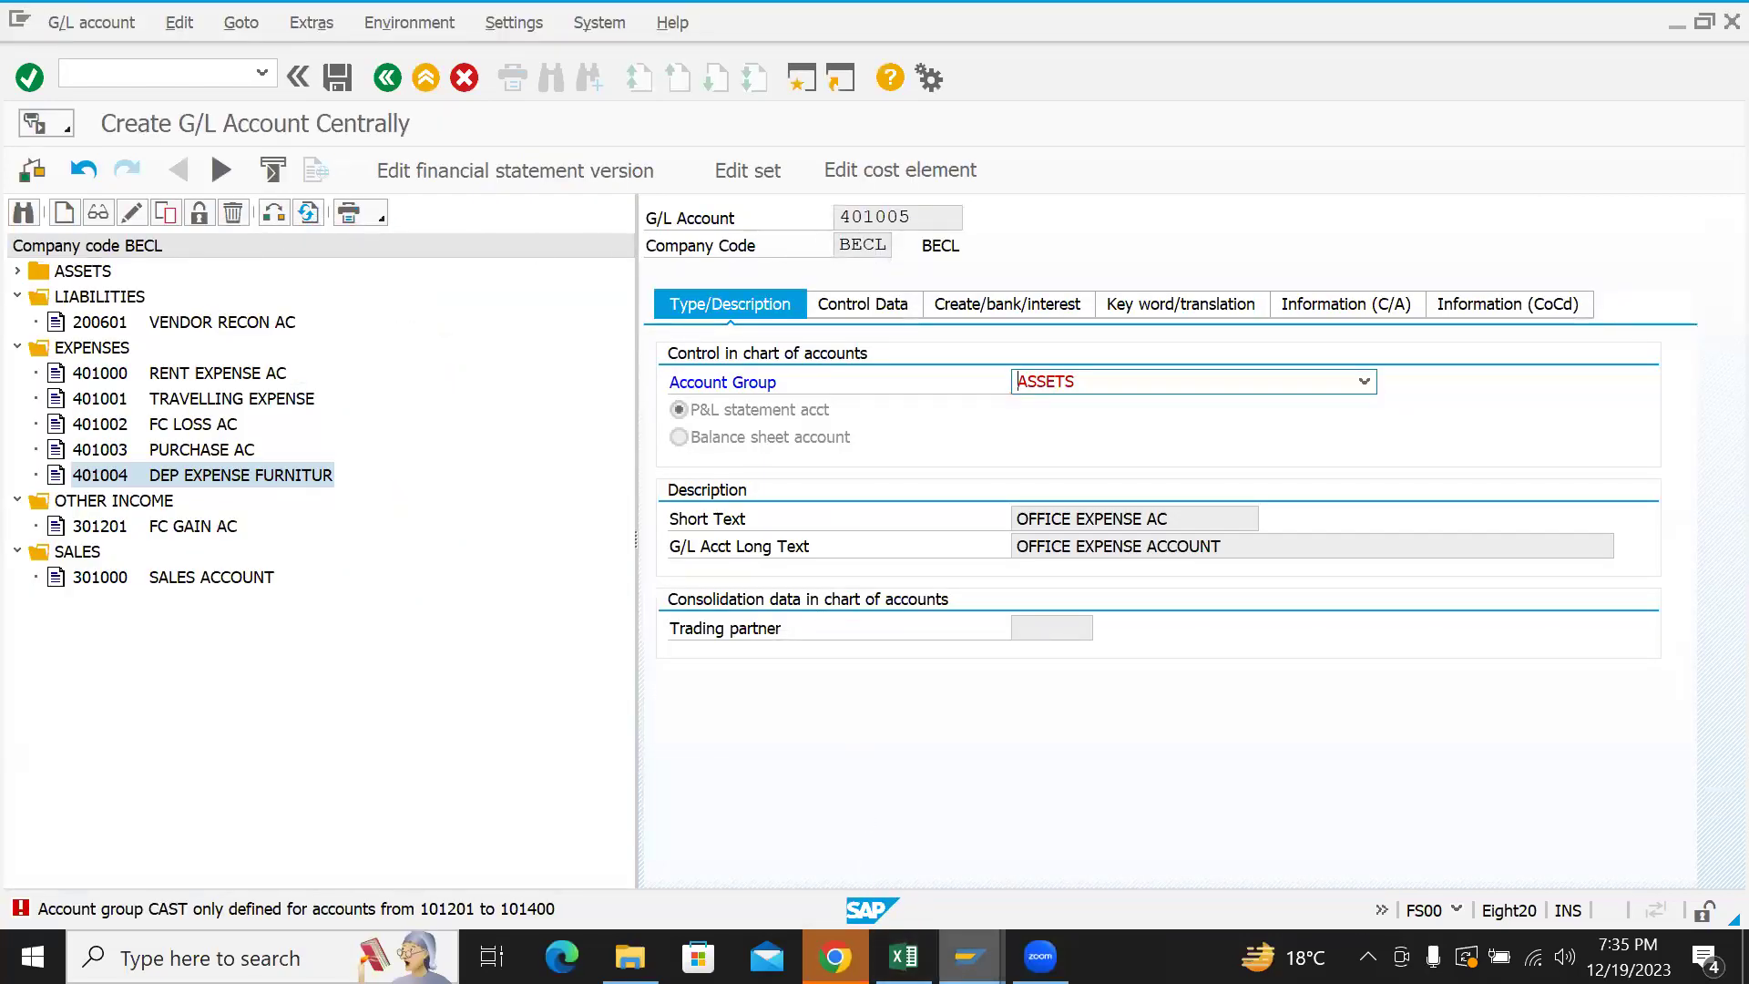
mouse_move(970, 956)
click(896, 831)
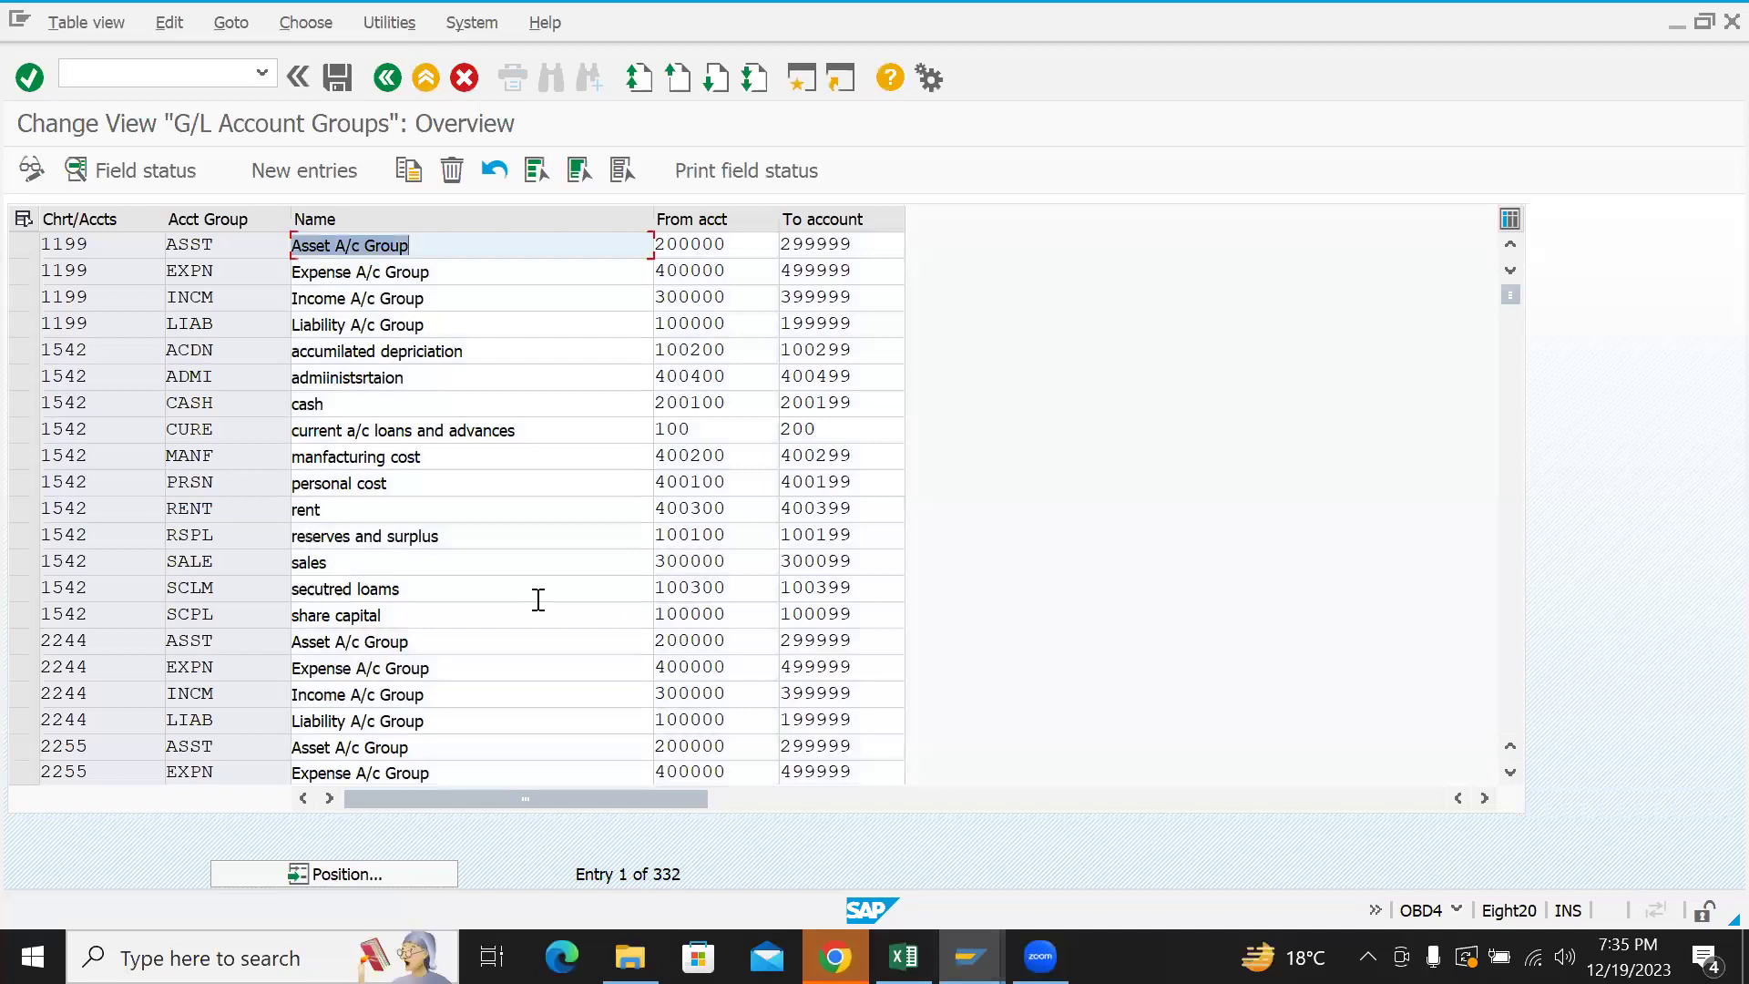
click(393, 883)
text(BEC)
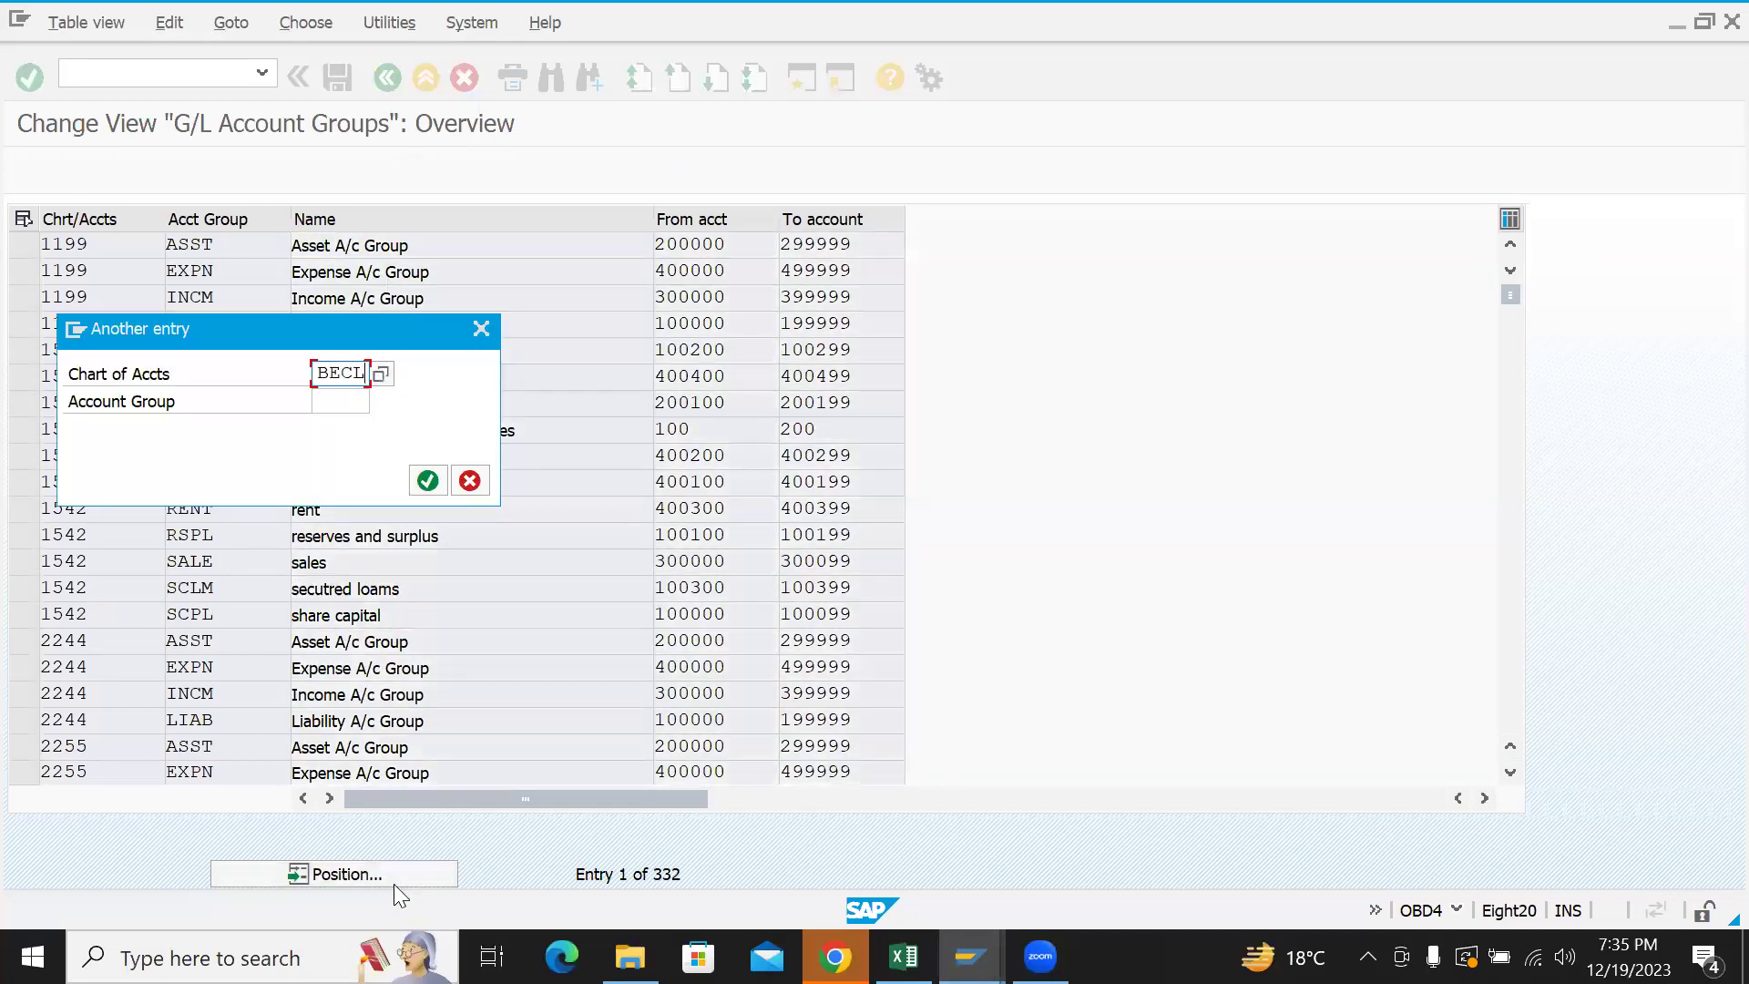
text(L)
key(Return)
- Mark the six BECL account groups and examine the number range of the ASSETS group CAST
drag(31, 243, 27, 373)
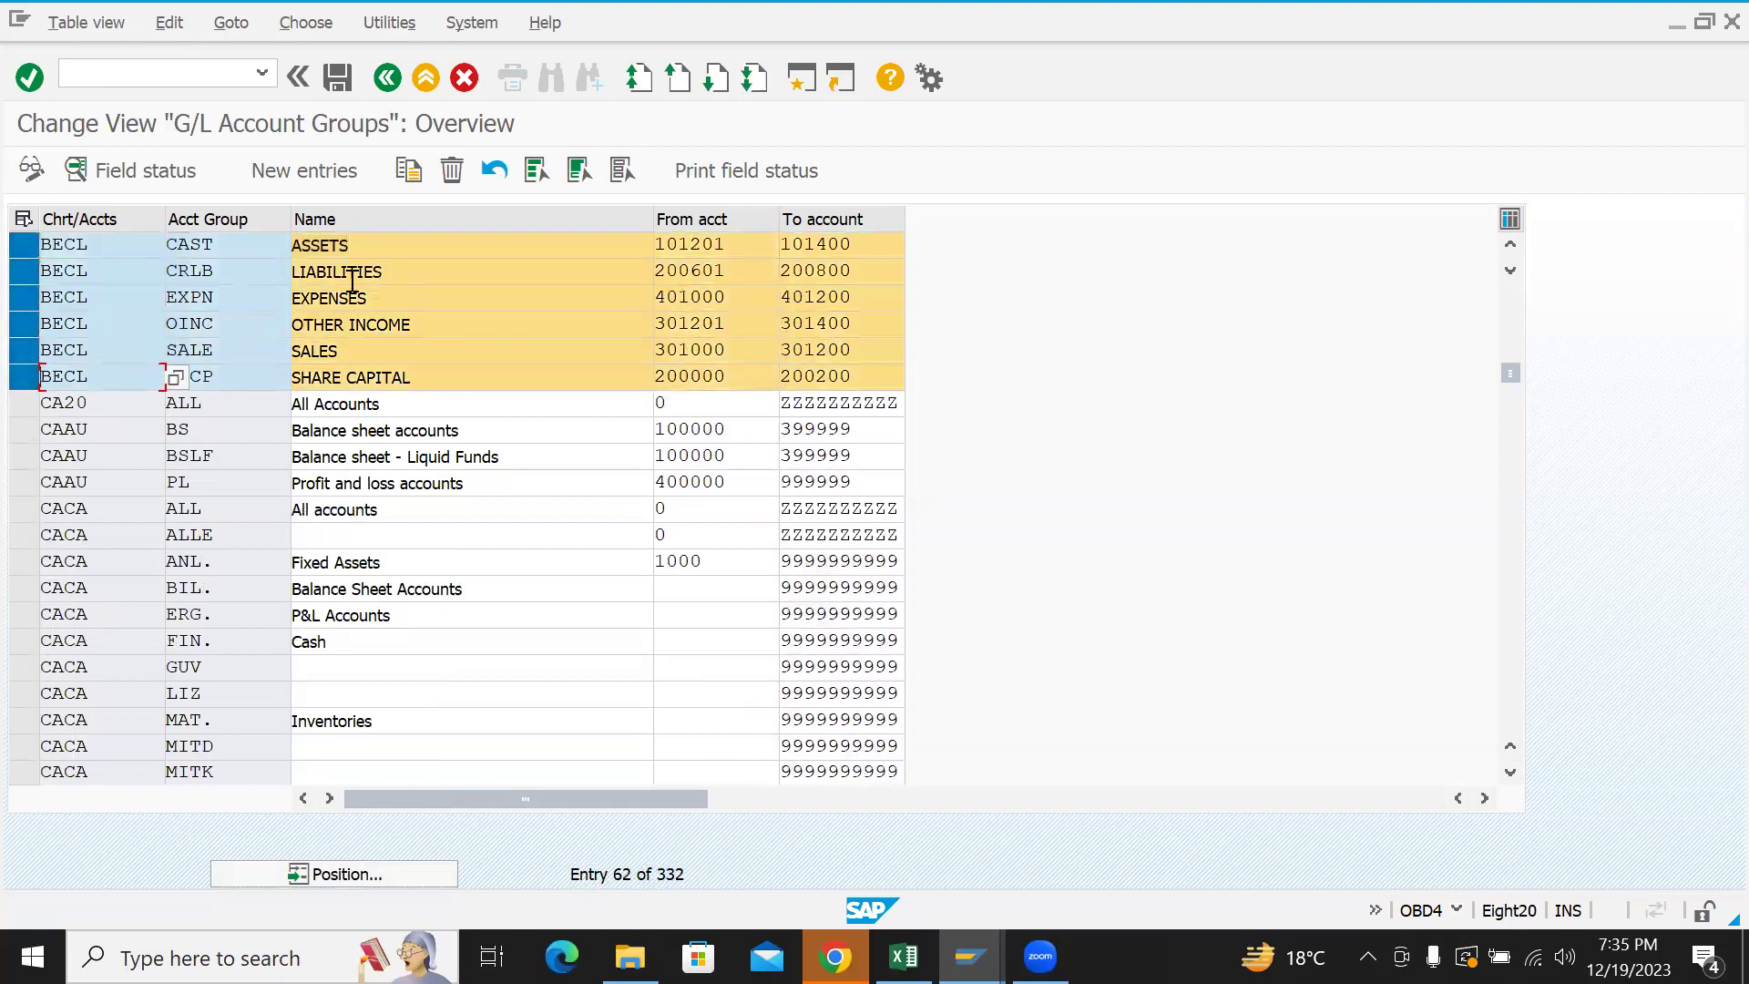
drag(417, 246, 264, 249)
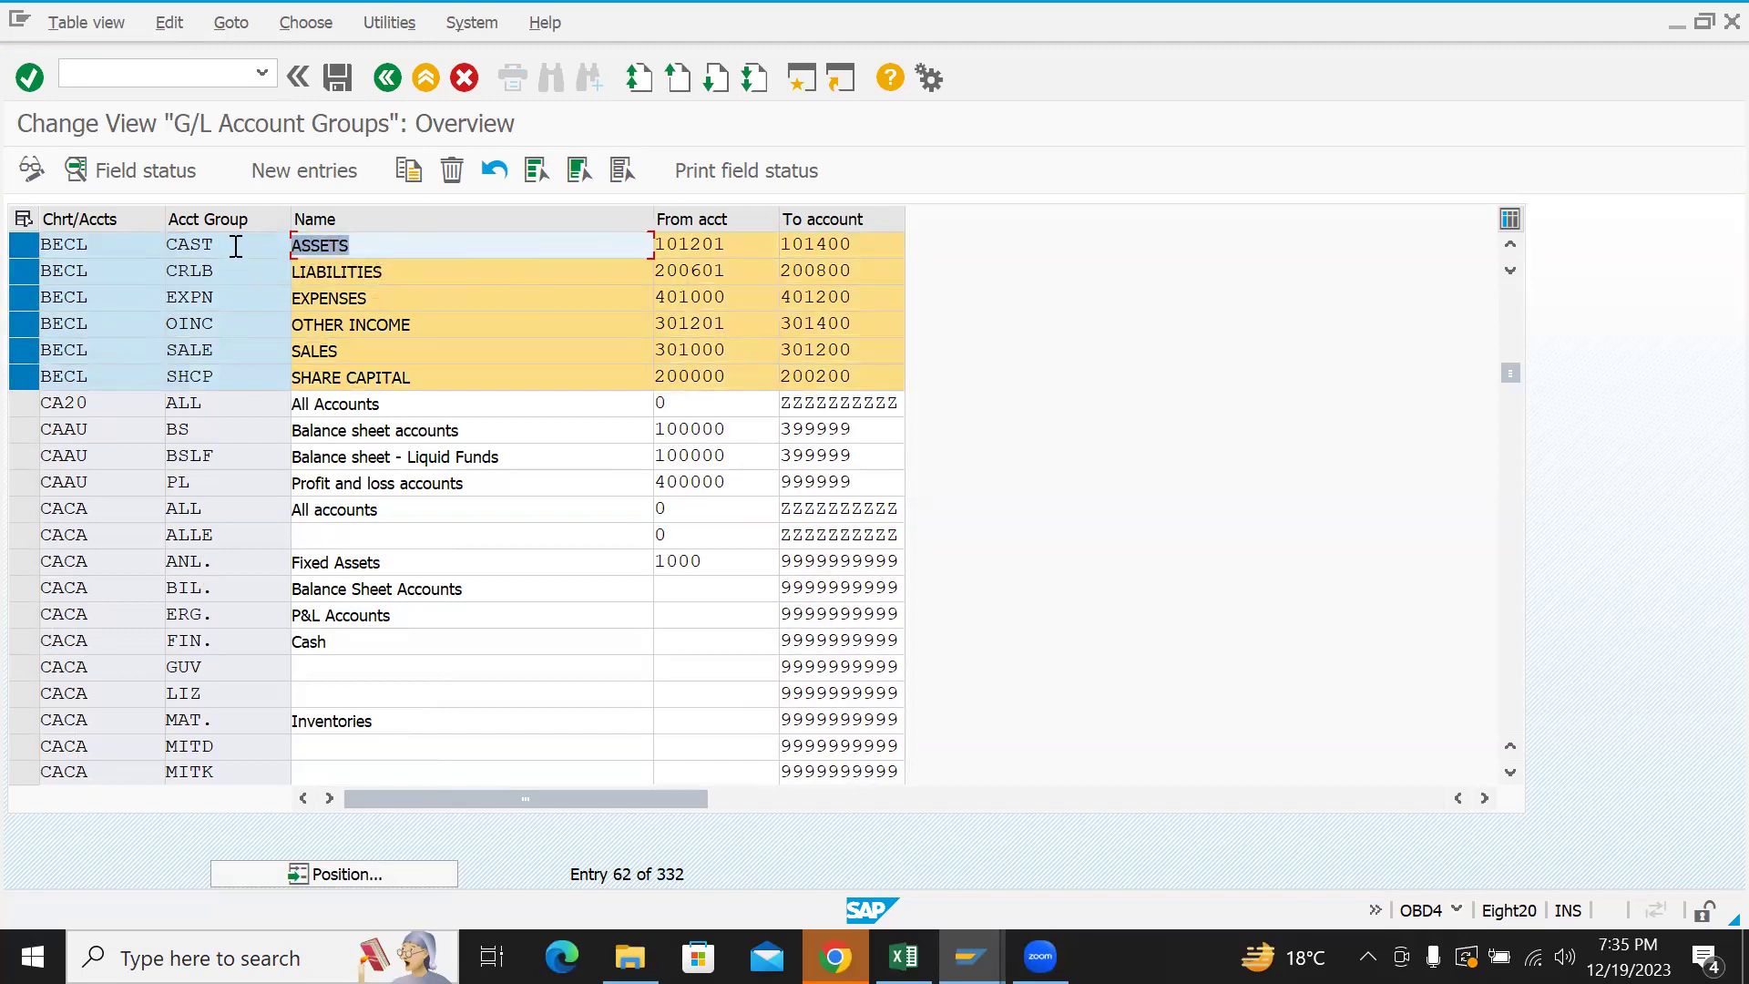
drag(234, 246, 141, 249)
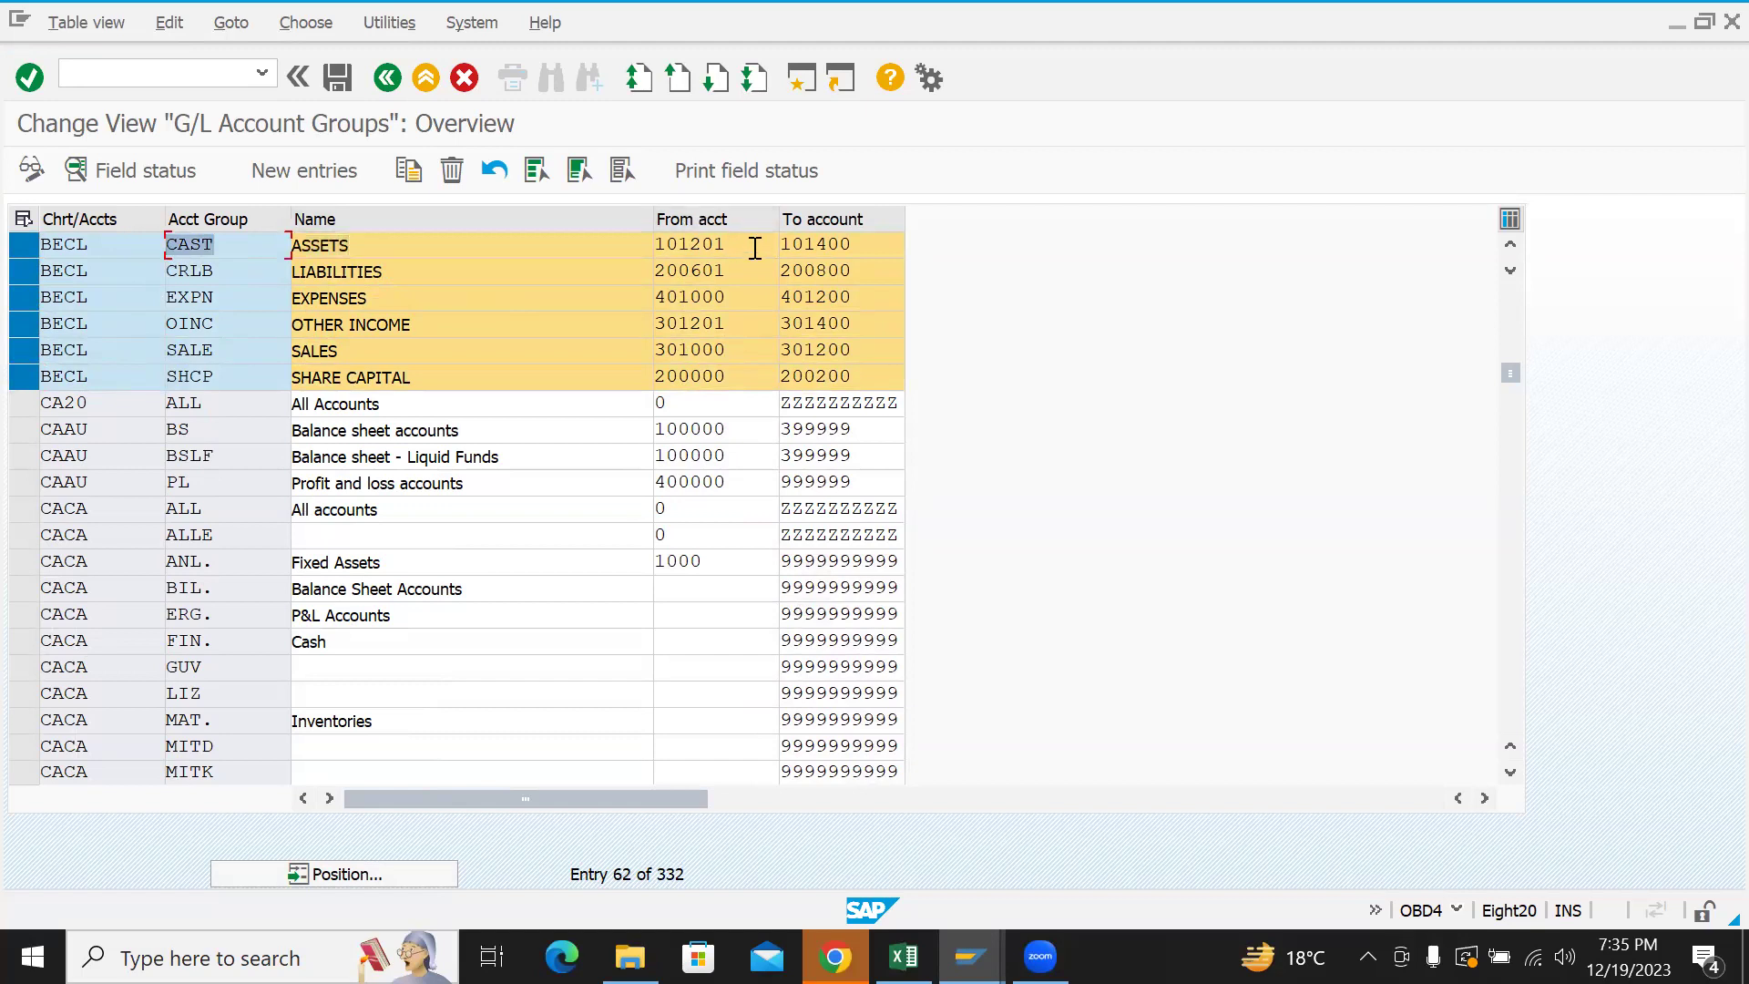
drag(755, 248, 606, 243)
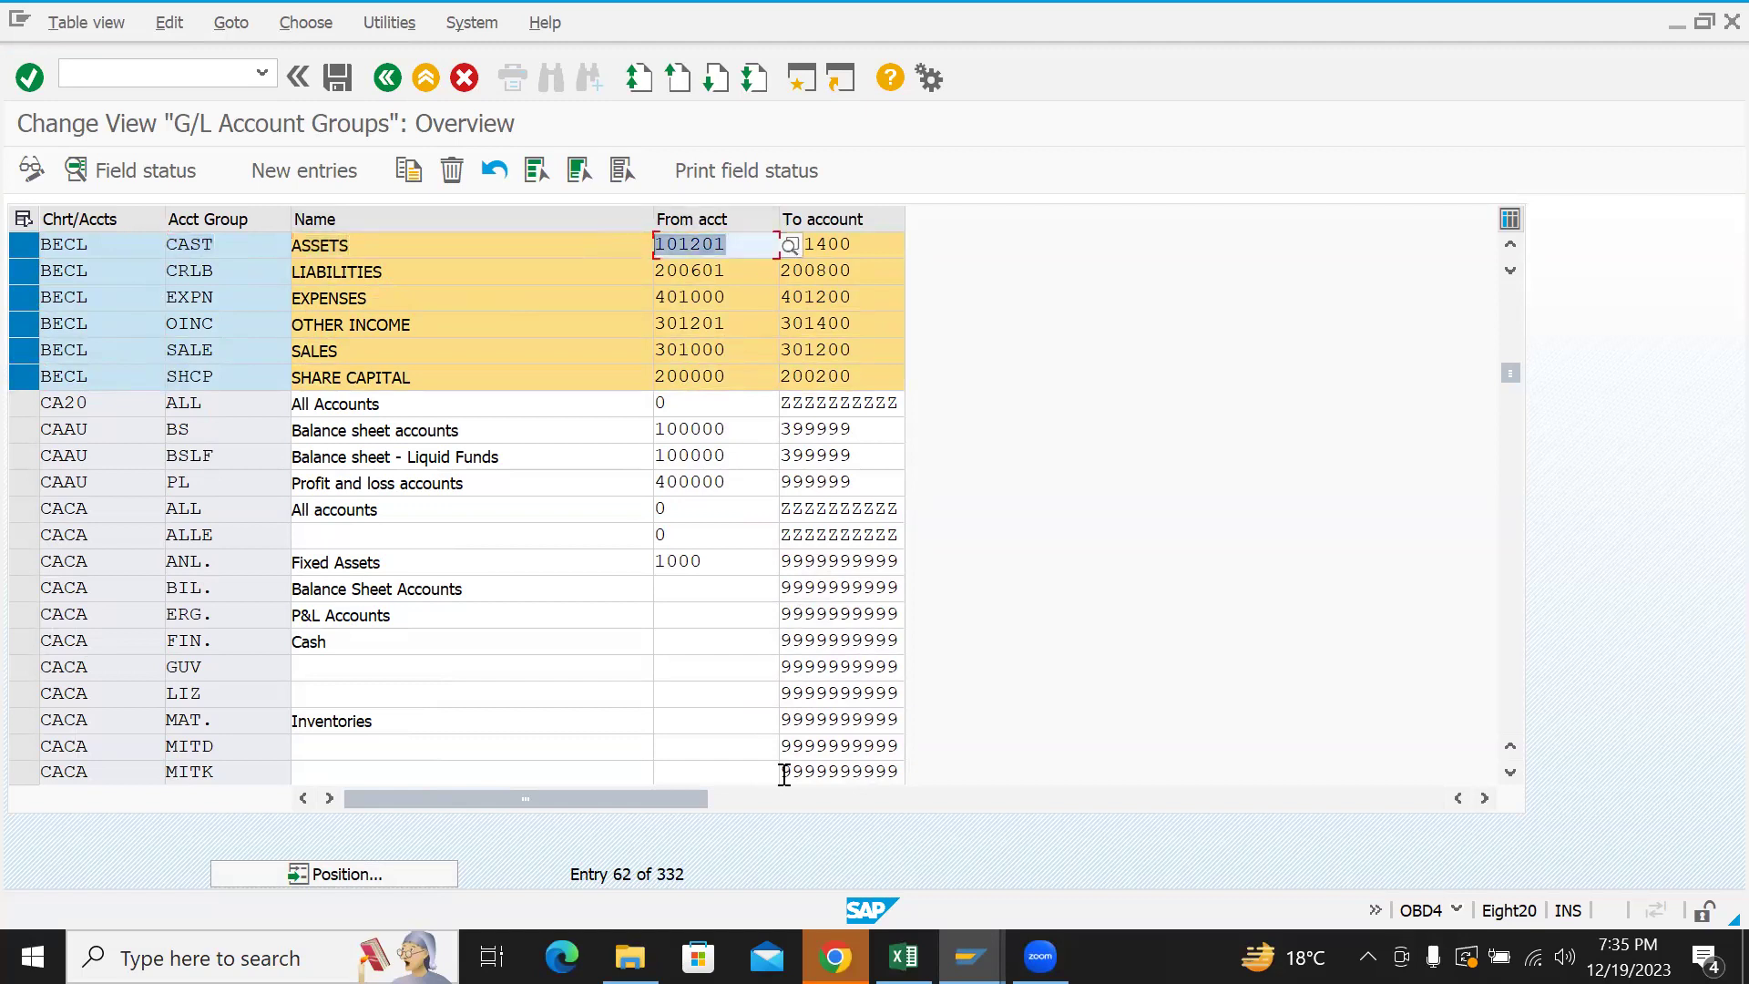
click(868, 242)
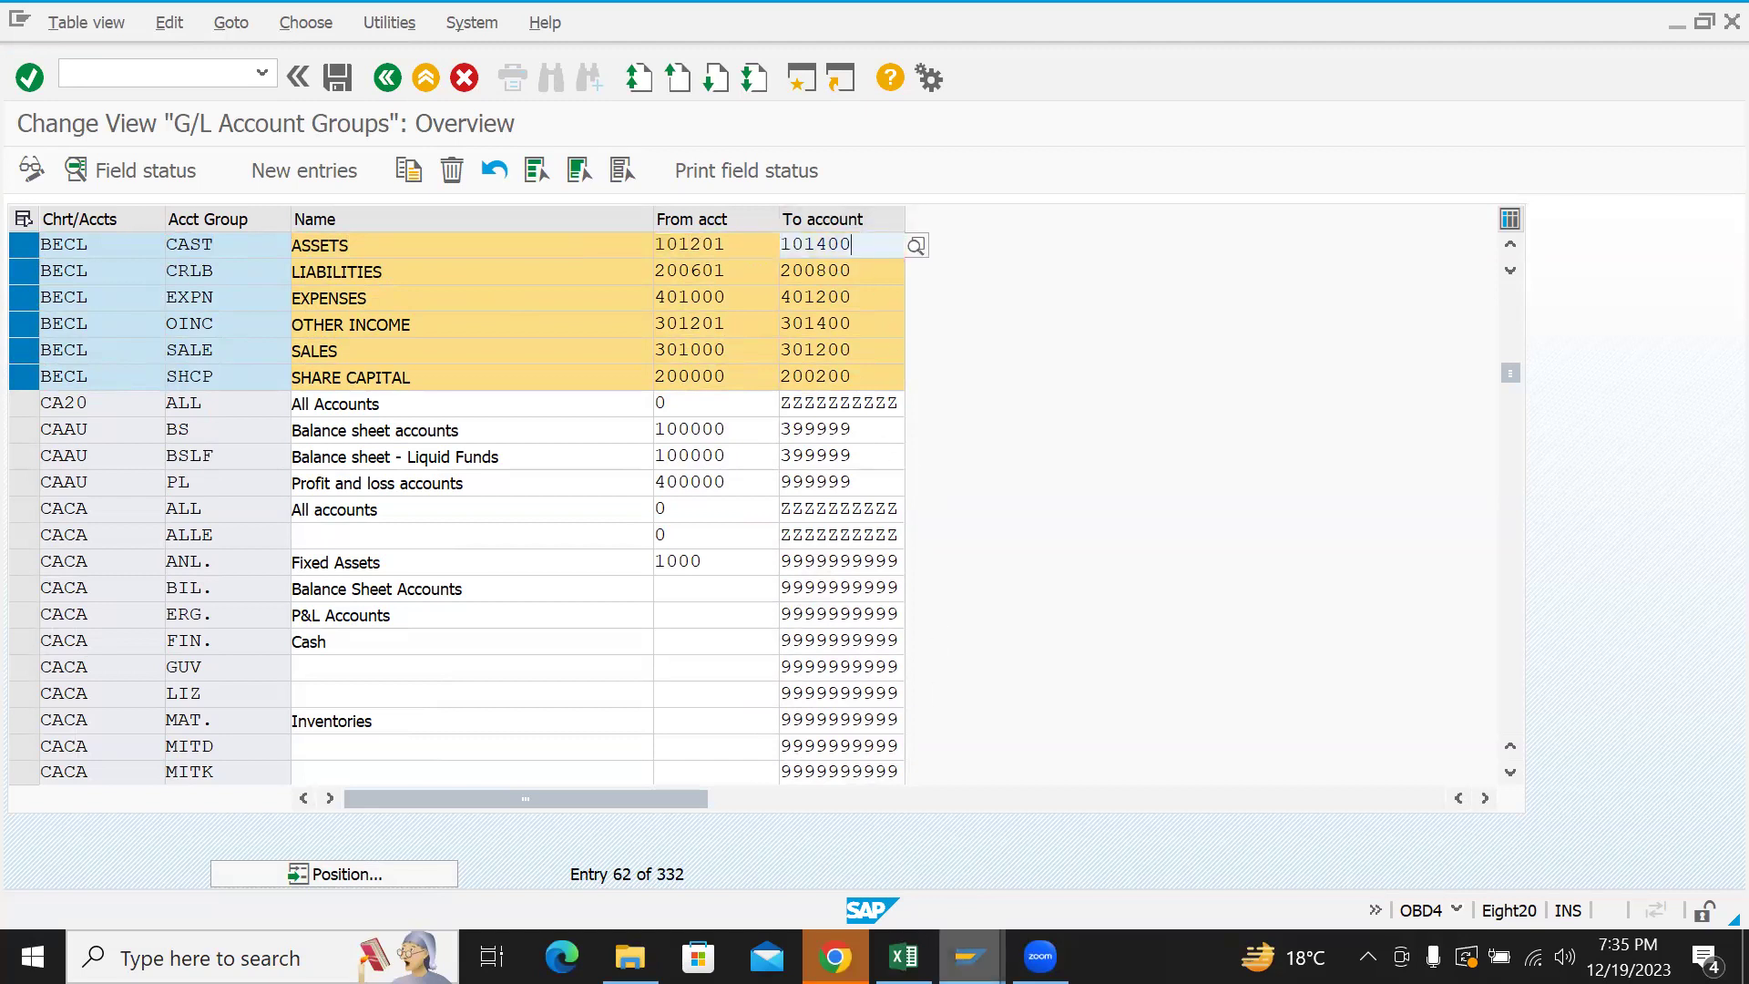
- Compare the error on account 401005 with the number ranges of the ASSETS and EXPENSES account groups
mouse_move(970, 957)
click(1203, 847)
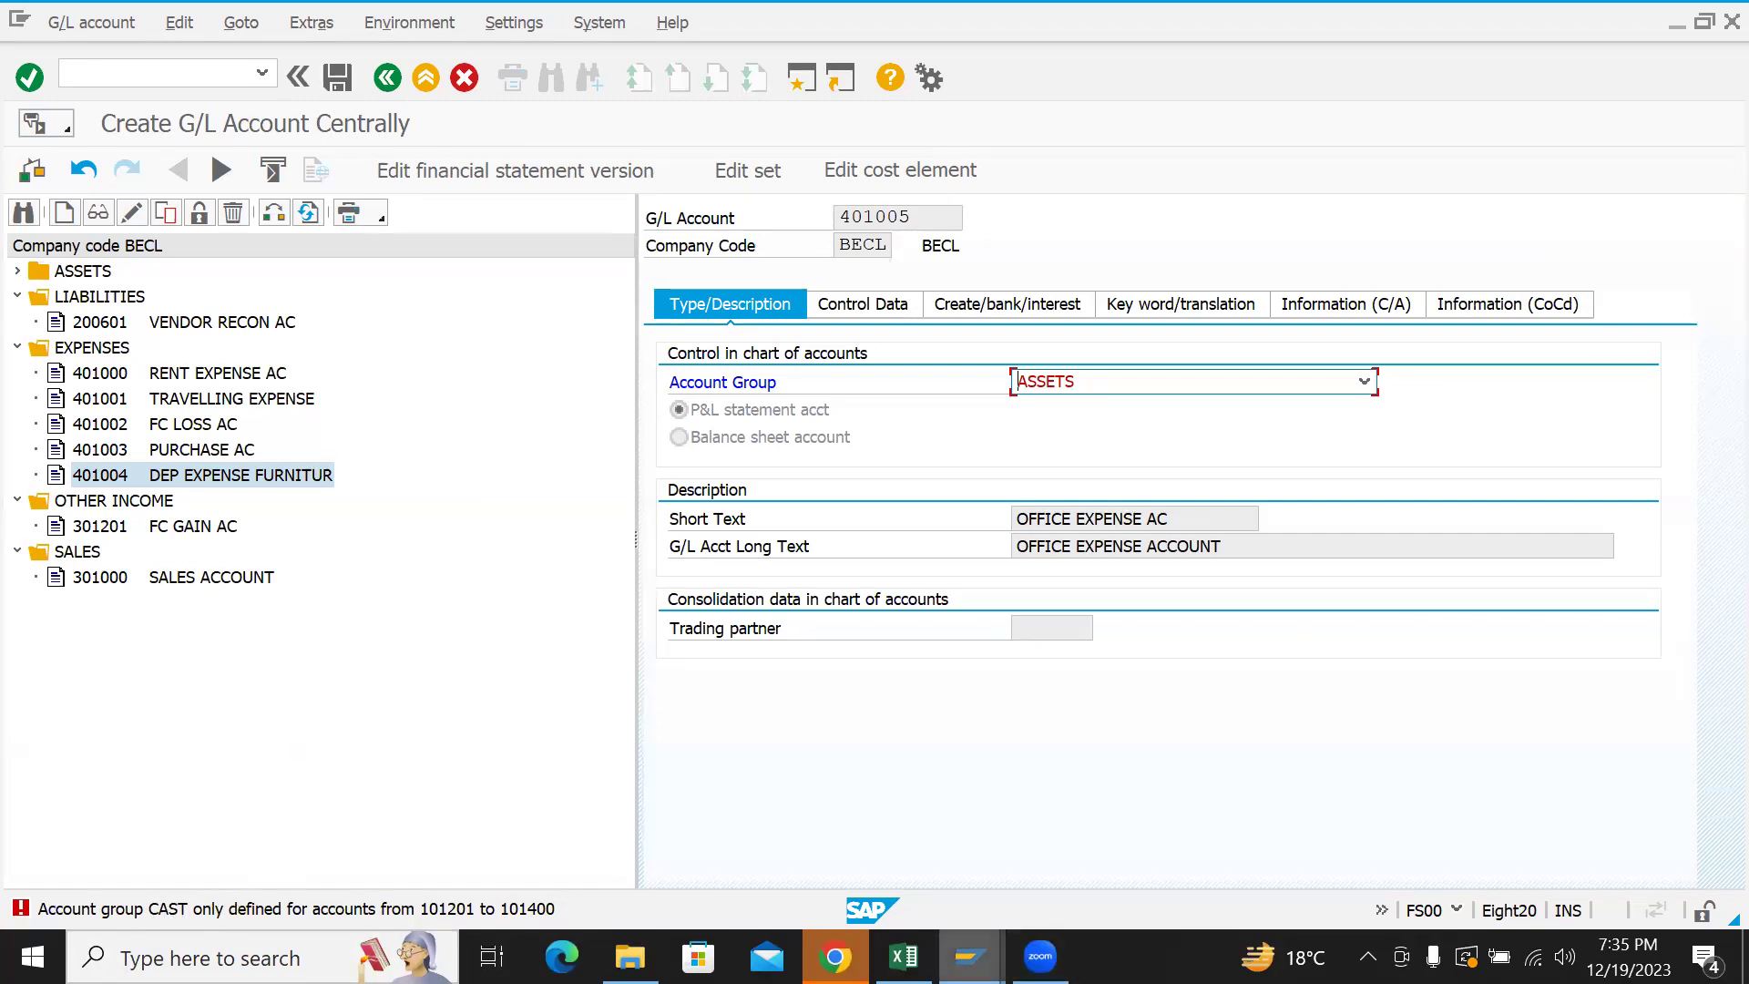
click(970, 957)
click(915, 845)
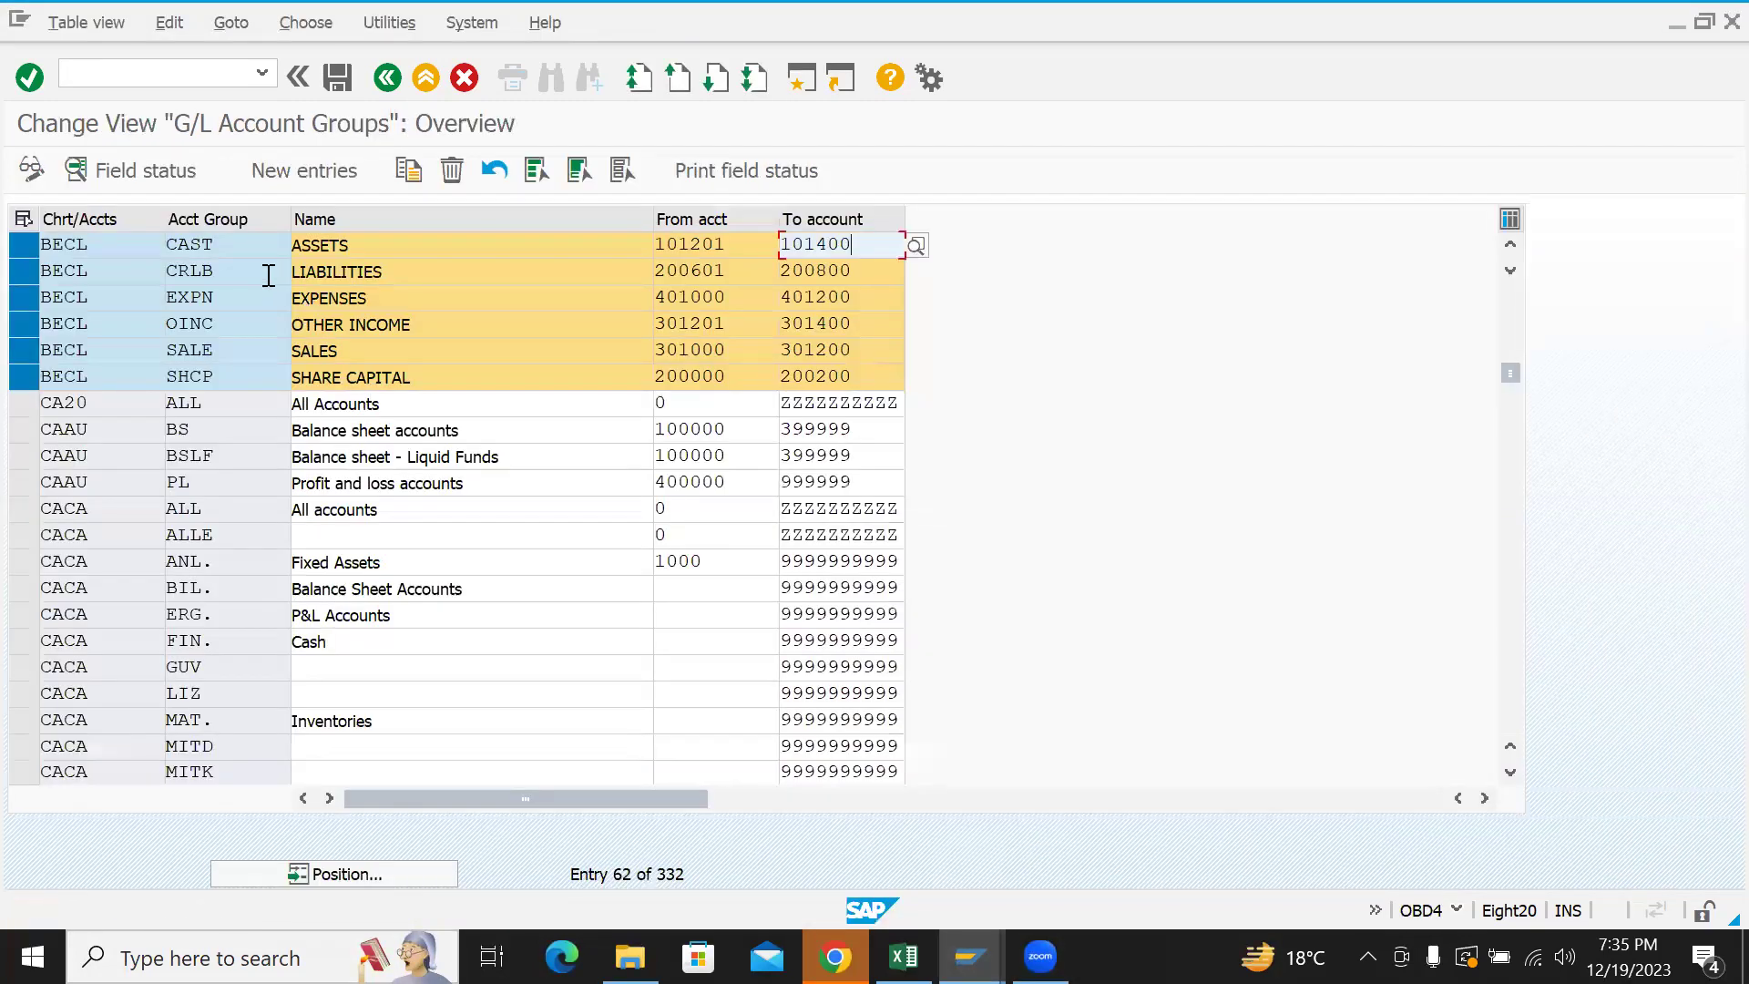
click(246, 238)
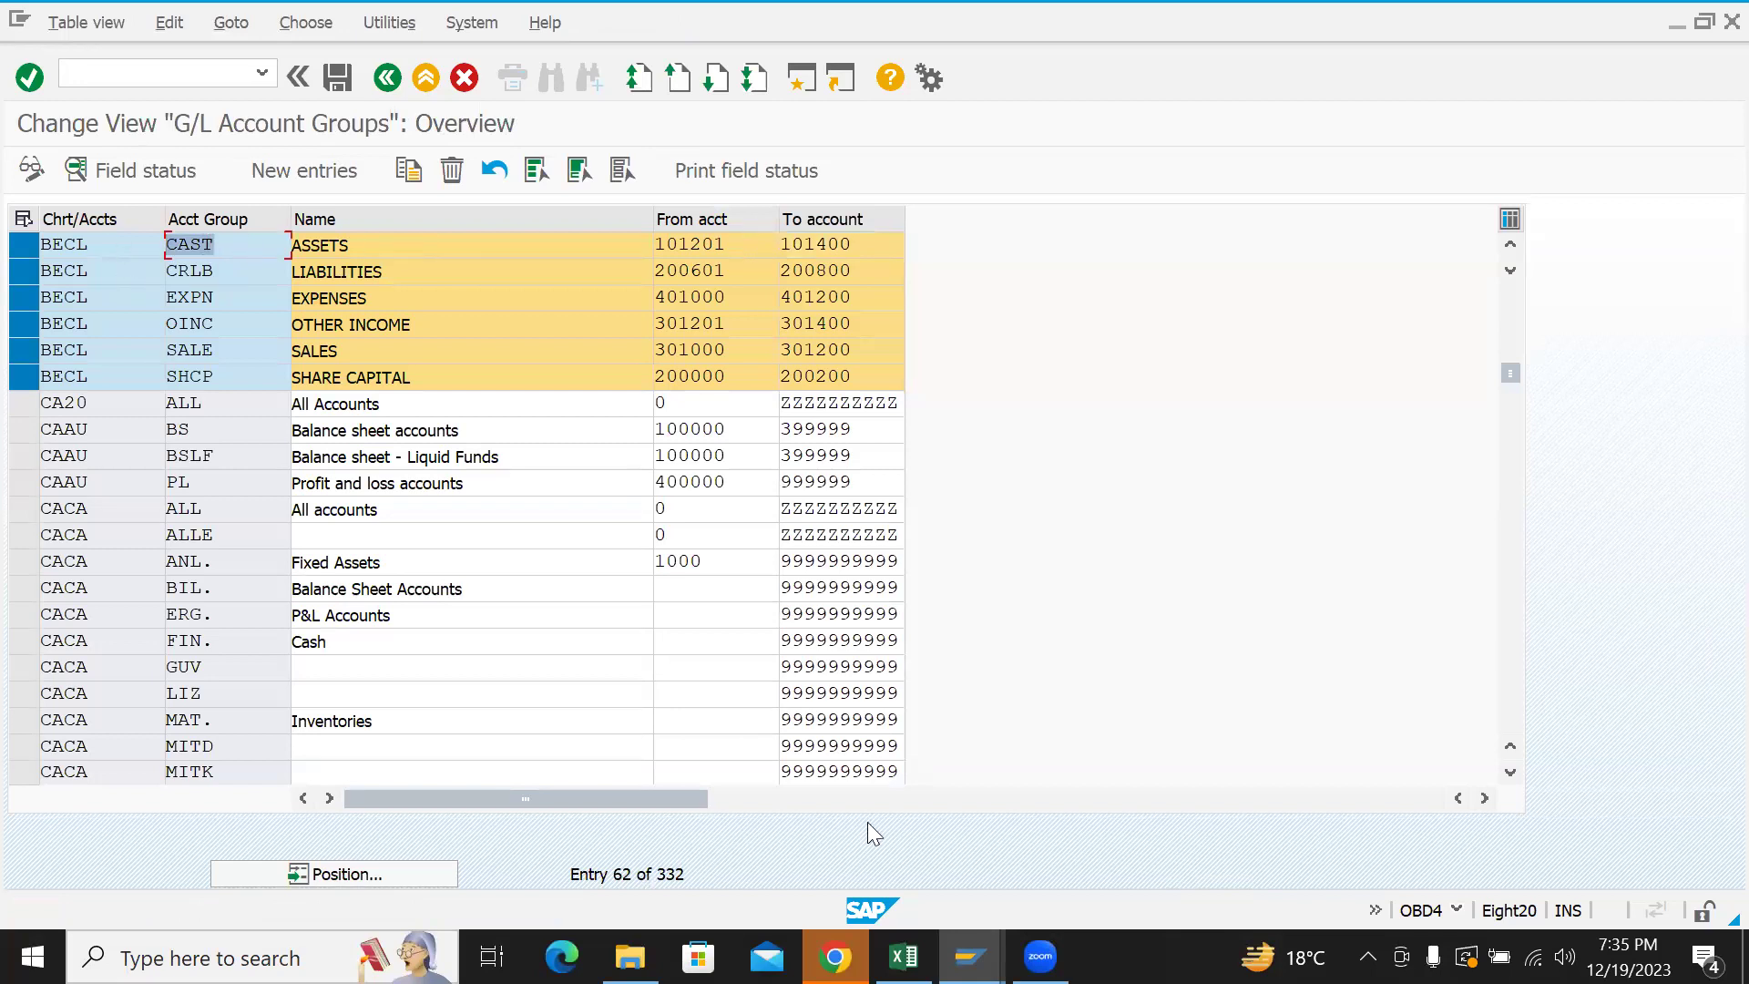
click(740, 297)
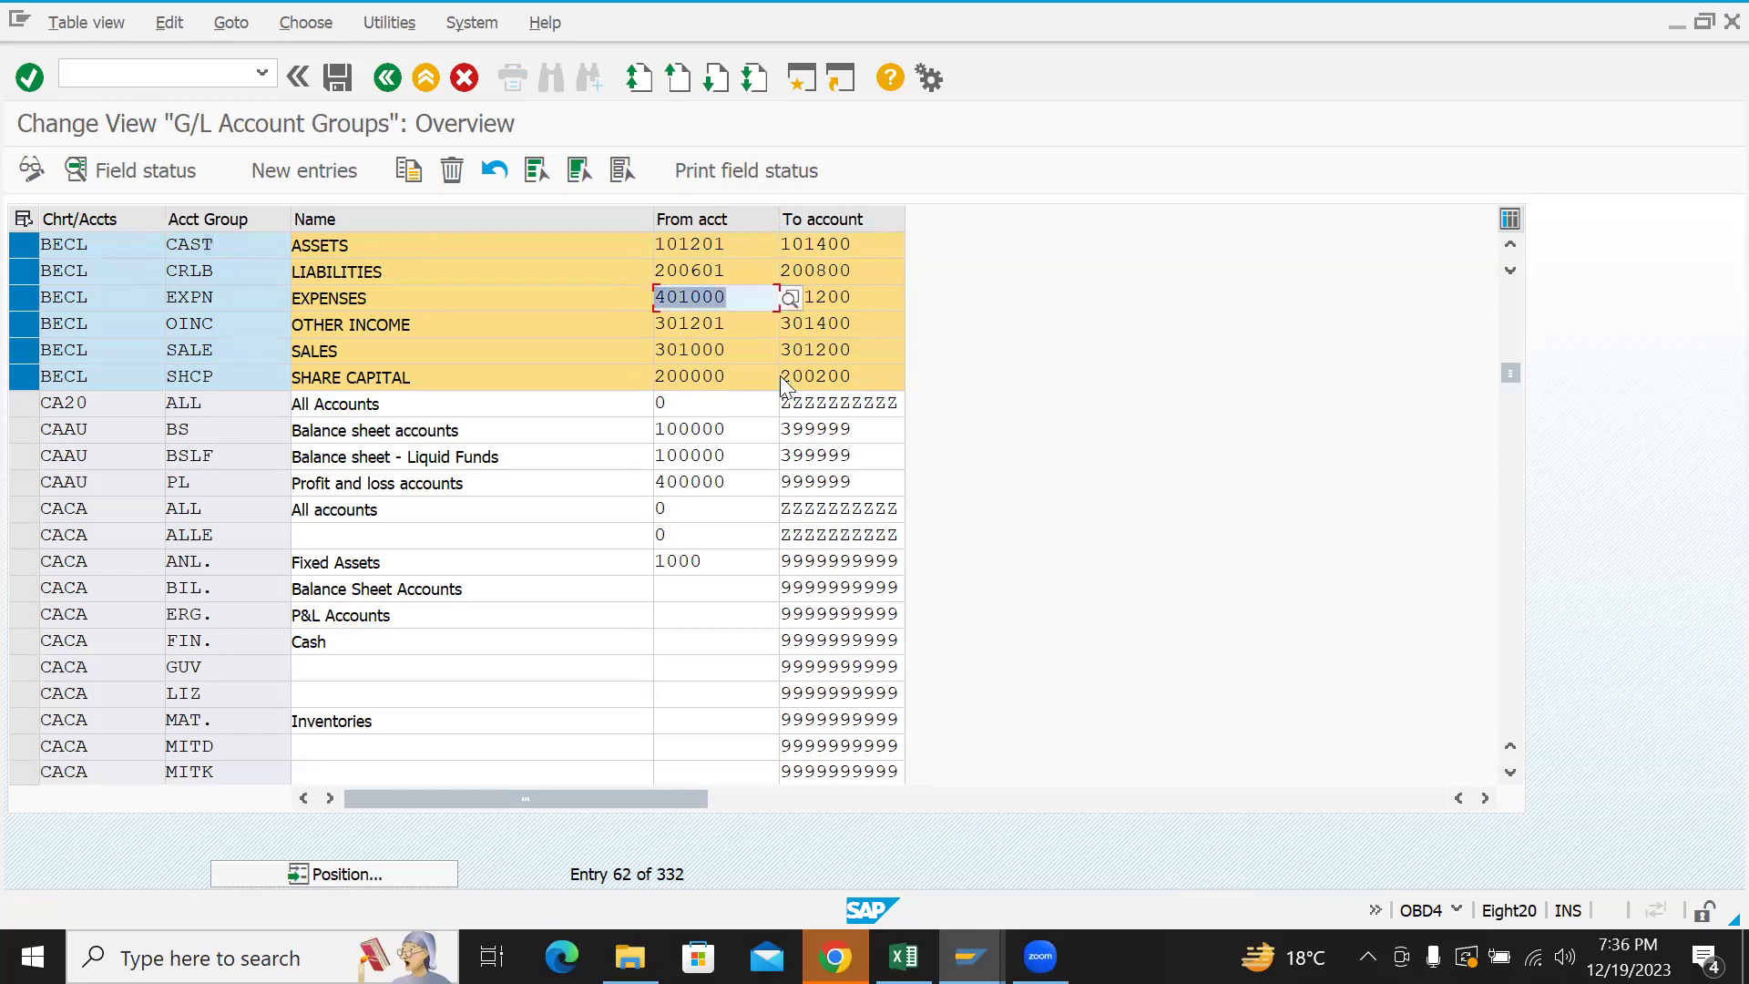
- Return to the G/L account session and set the account group of account 401005 to EXPENSES
mouse_move(970, 957)
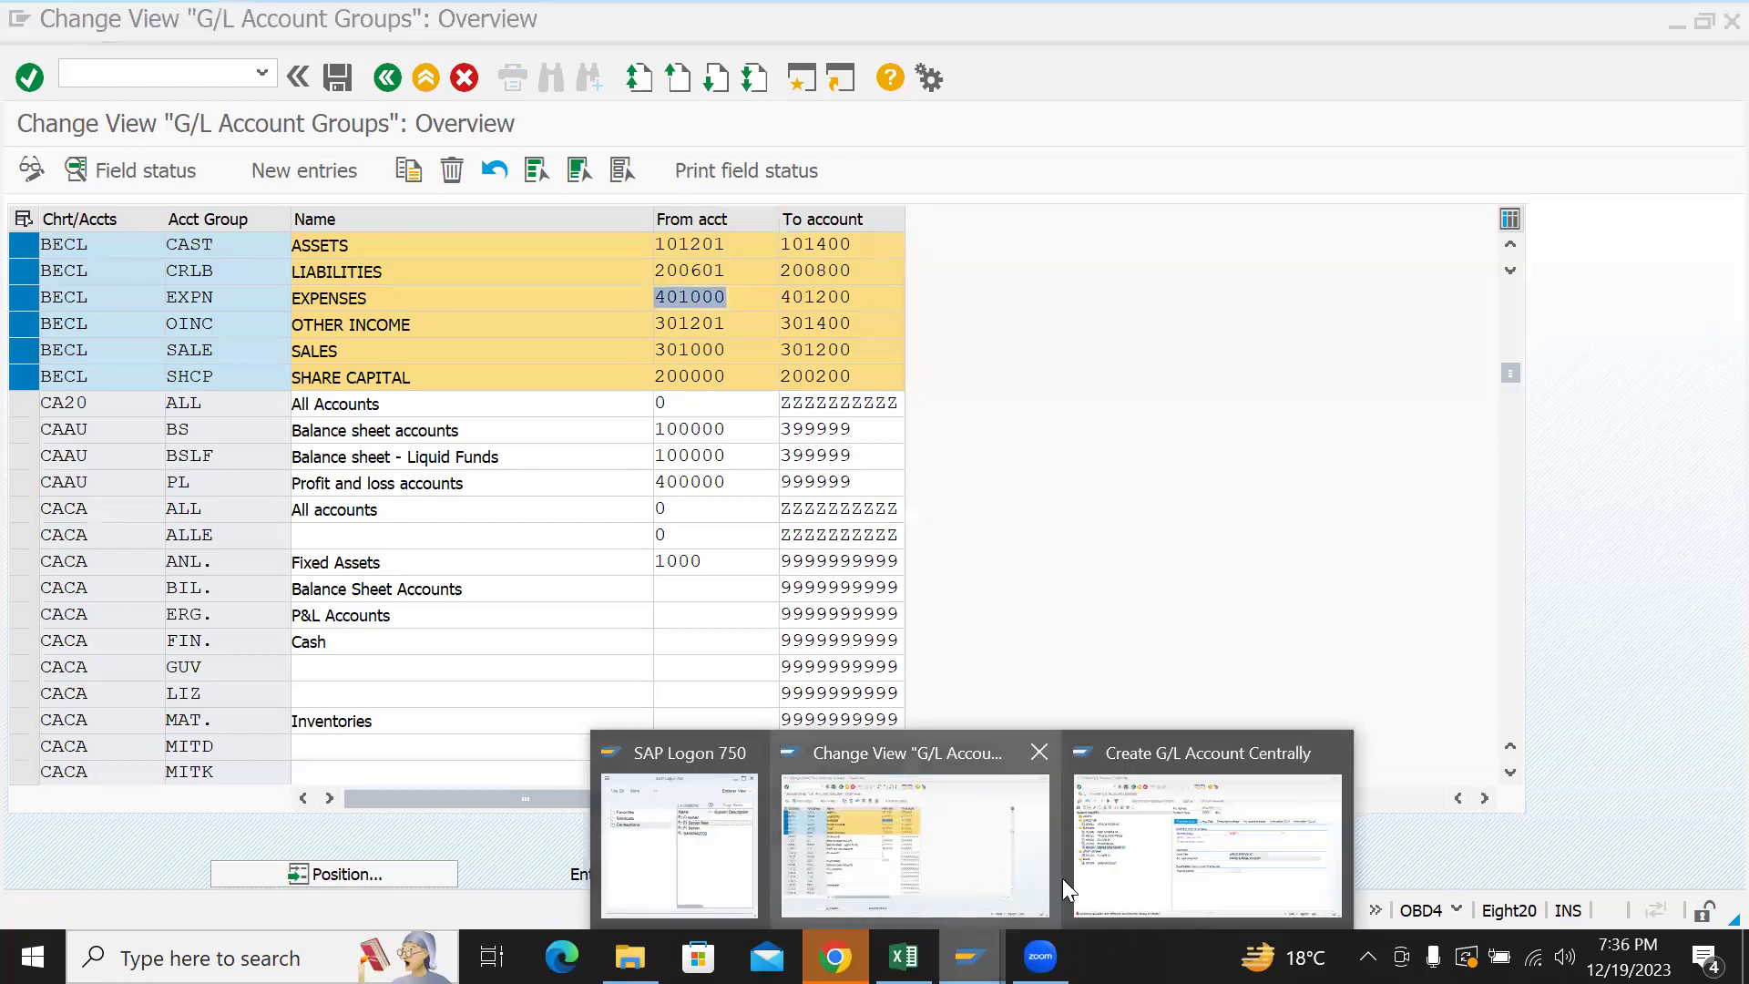
click(1162, 887)
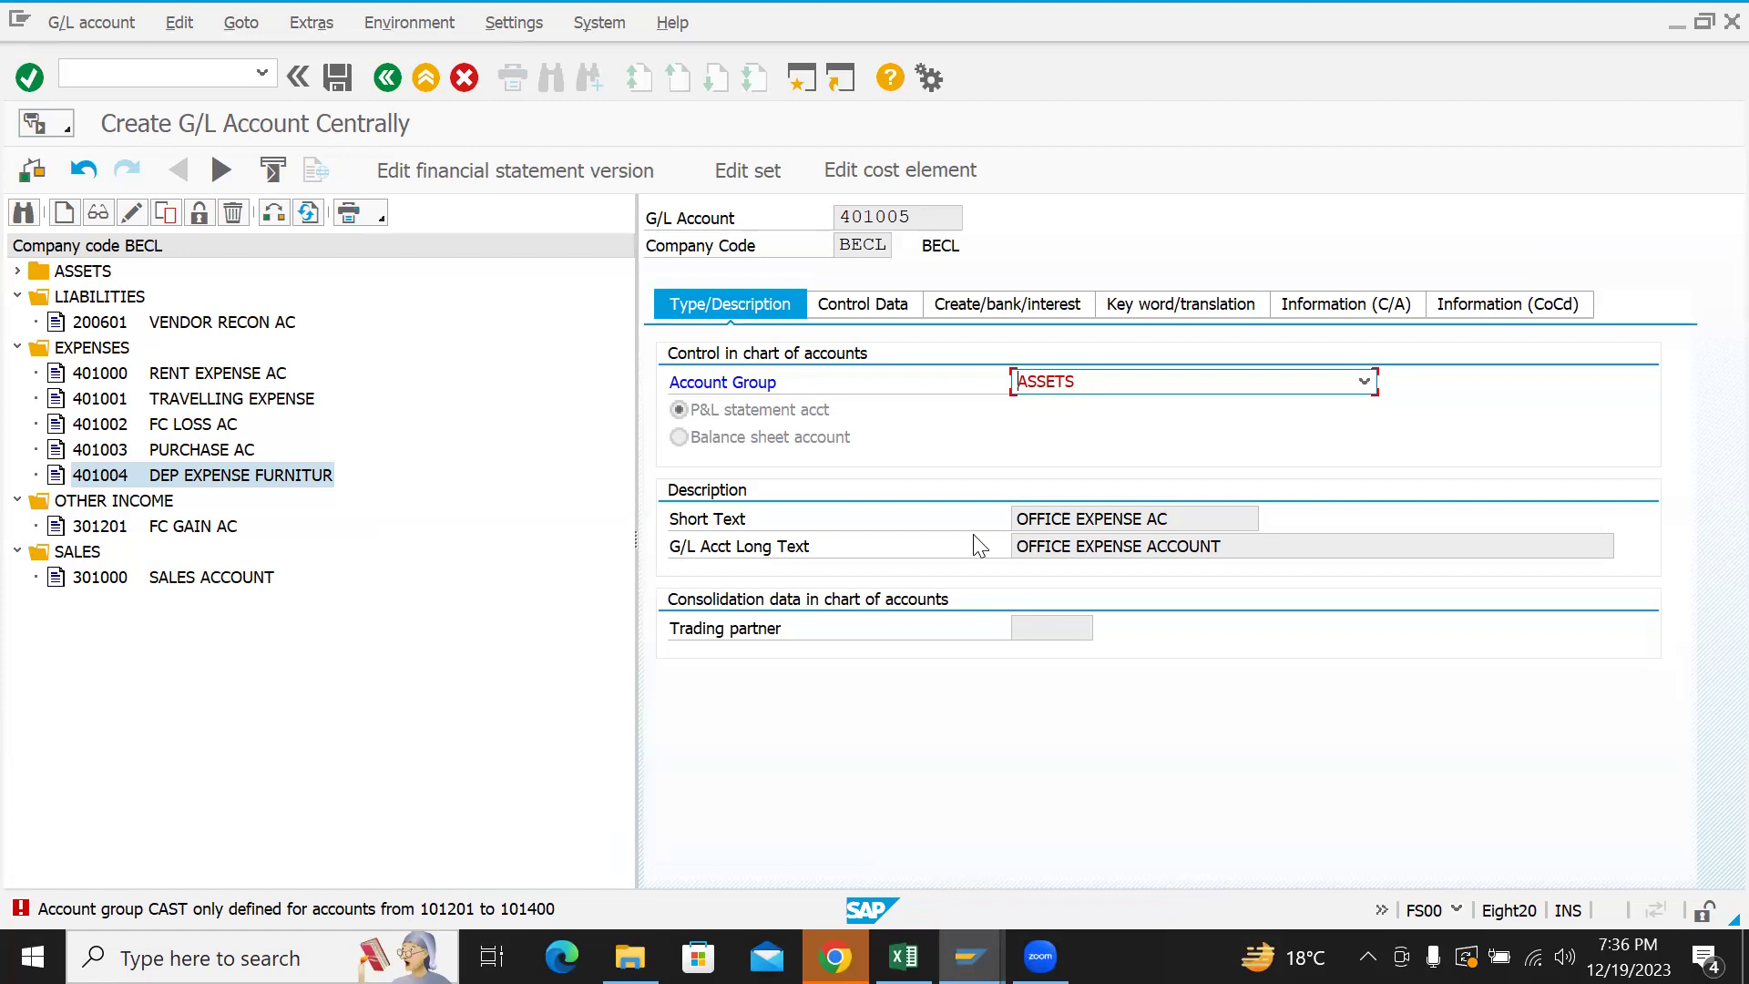
click(1244, 391)
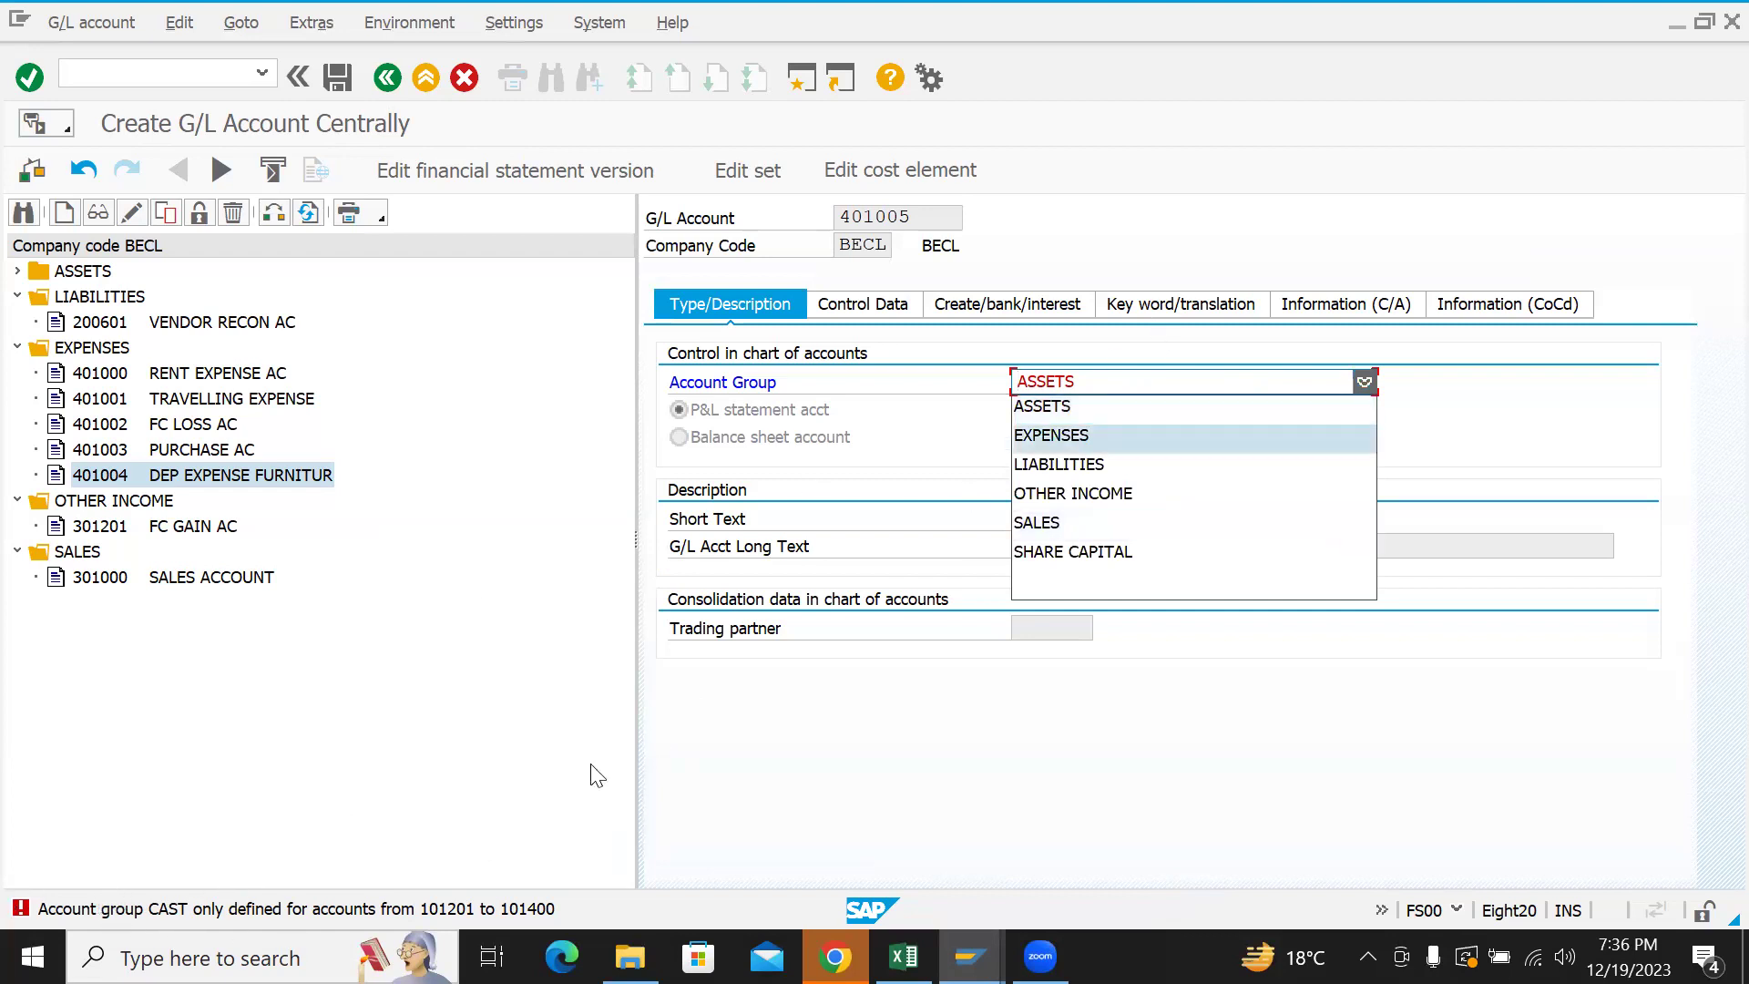
click(1091, 432)
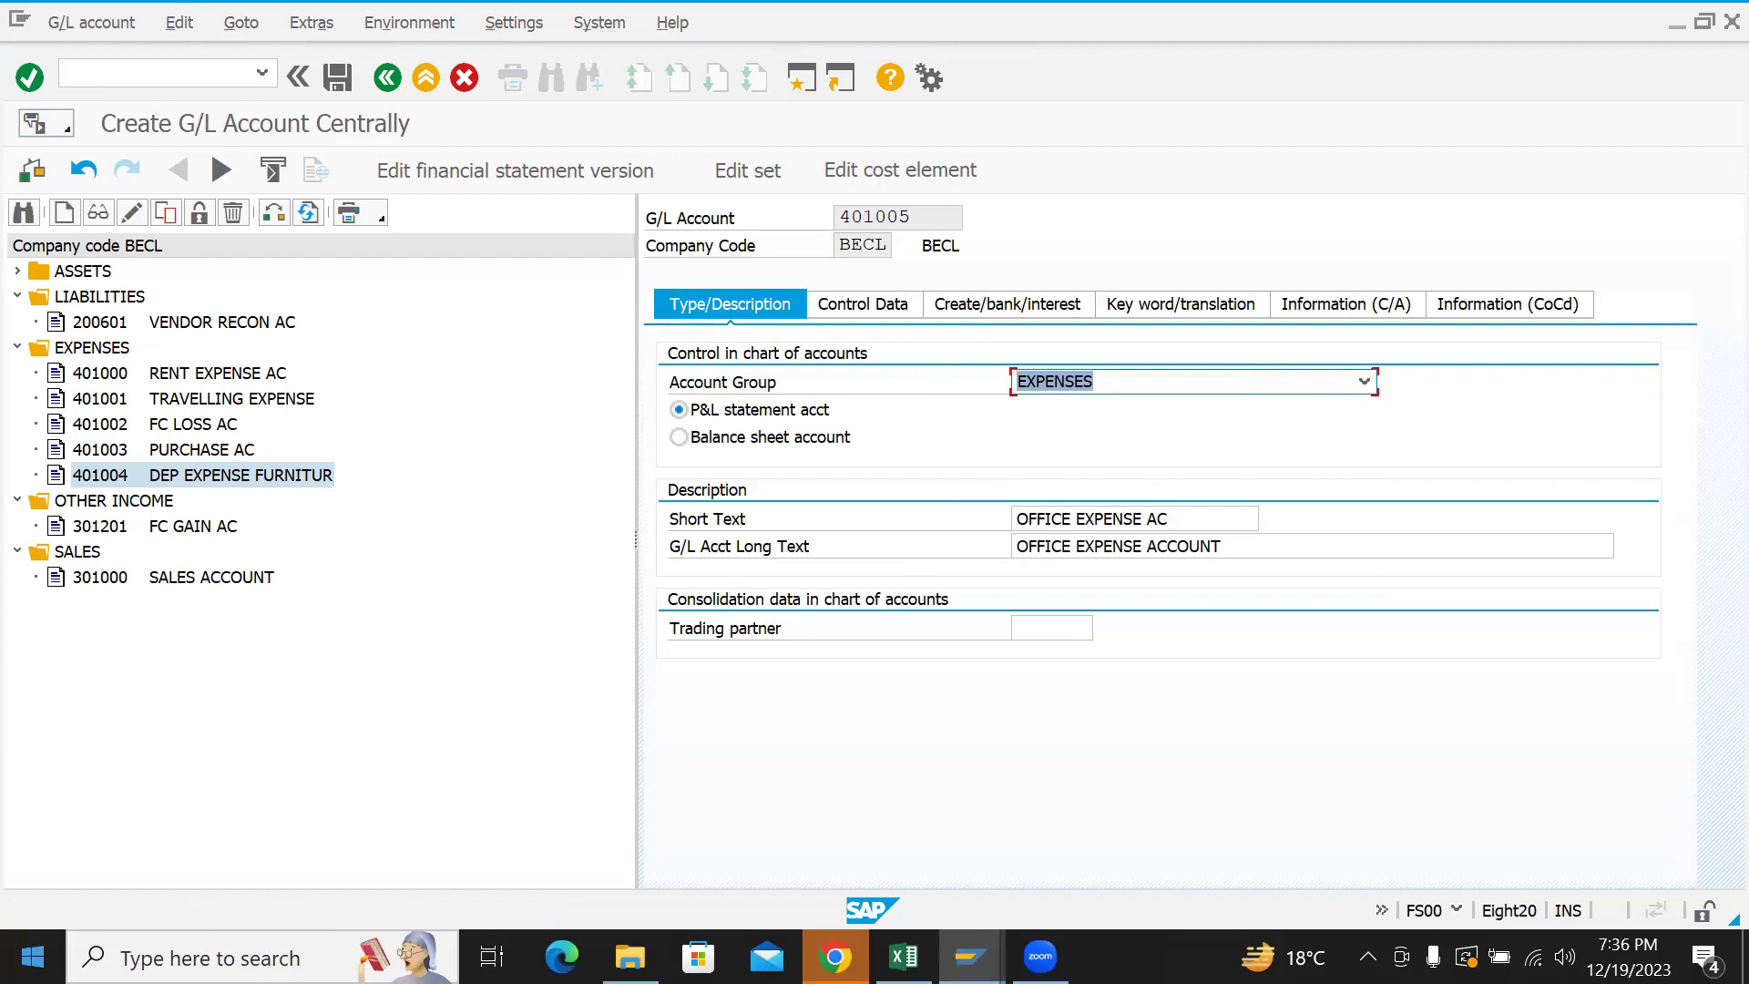
- Open the control data of account 401005 and review its account currency against the company code
click(880, 304)
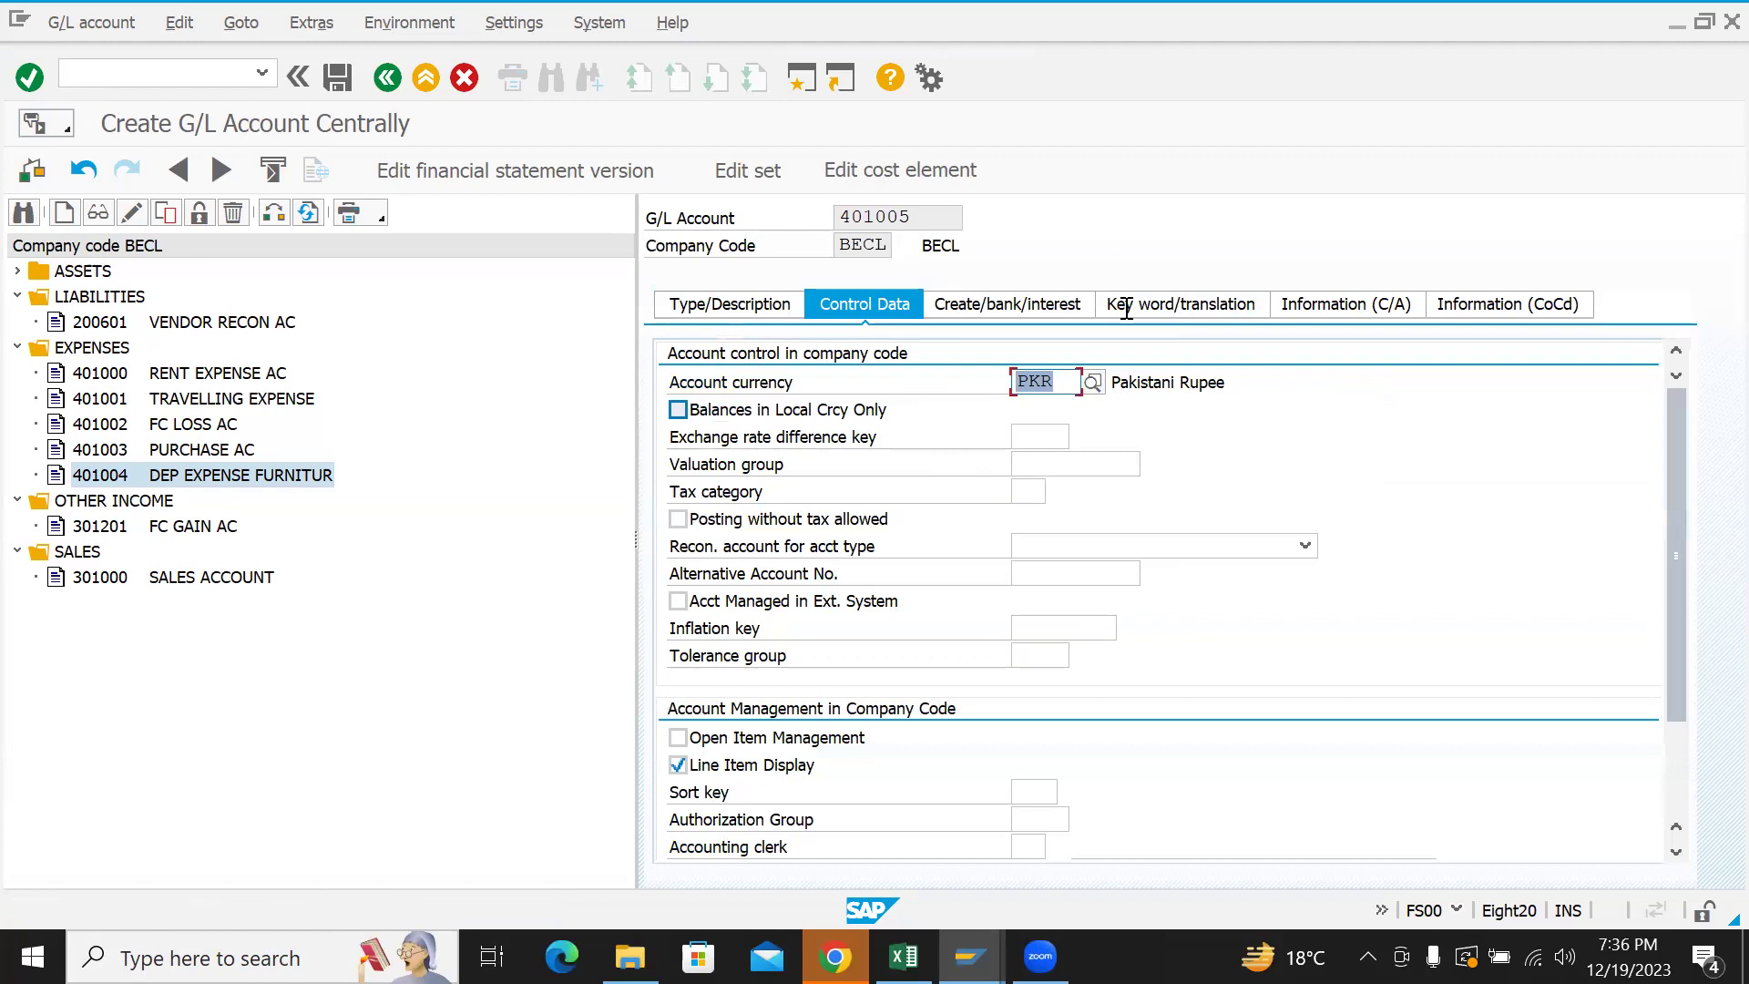
click(1061, 377)
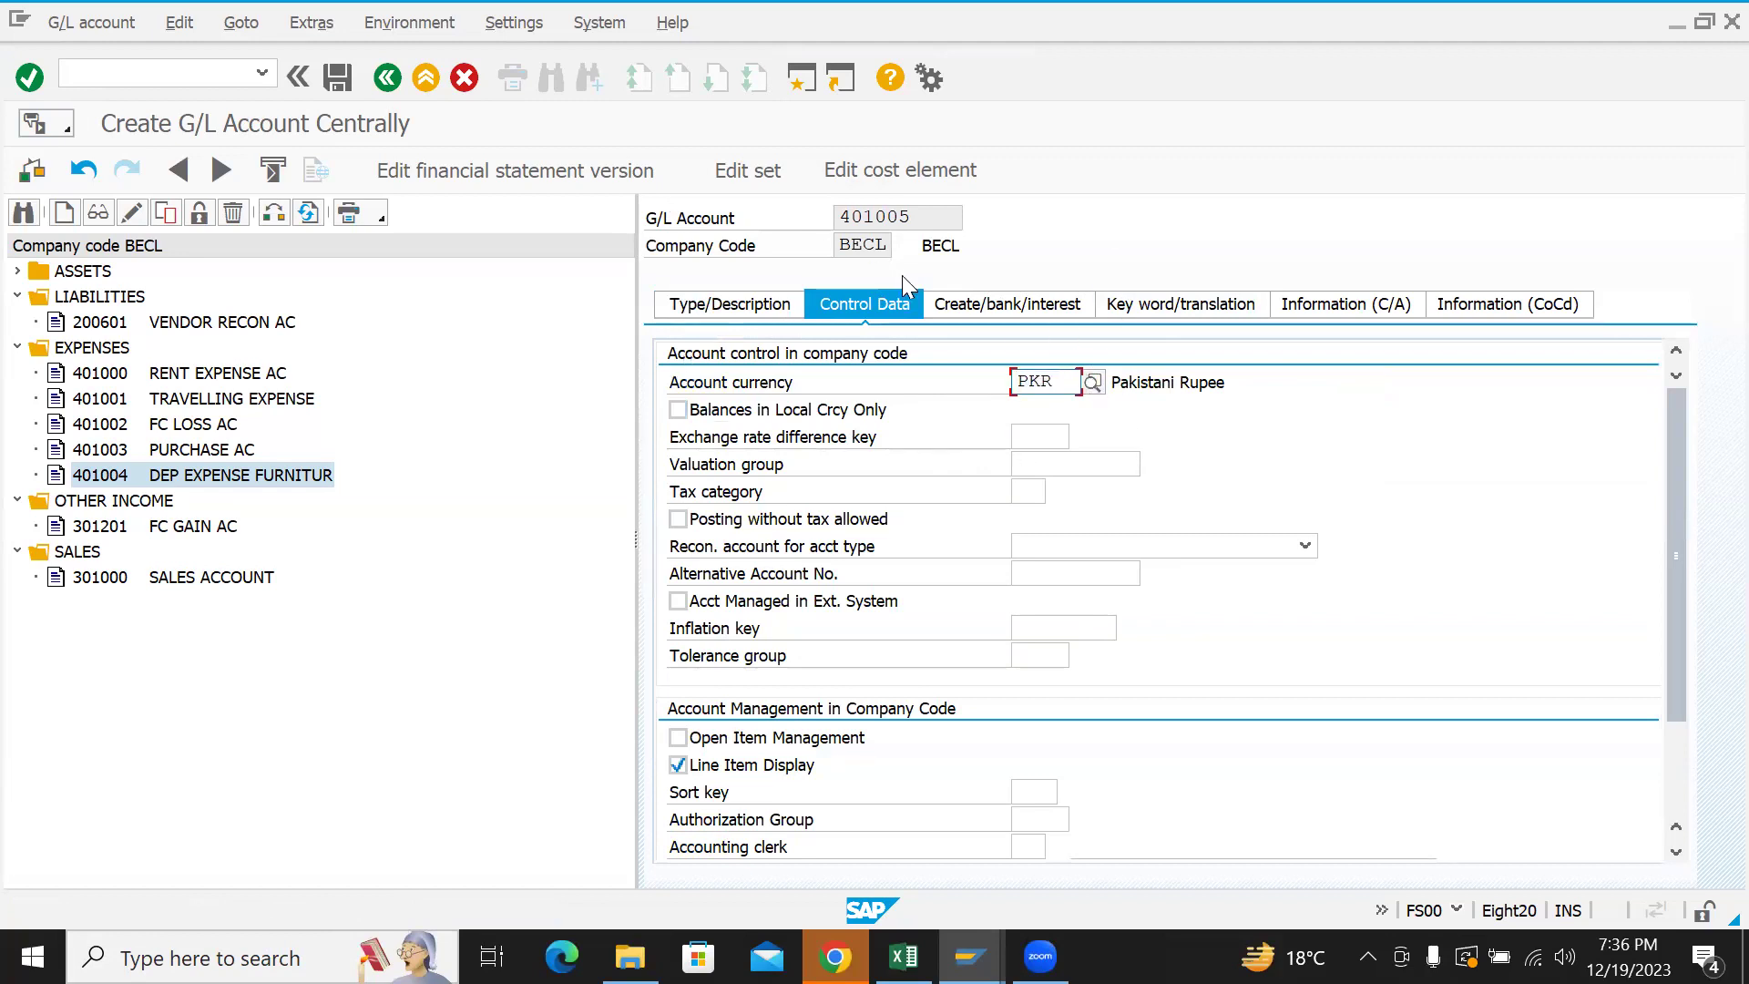
drag(840, 239, 891, 248)
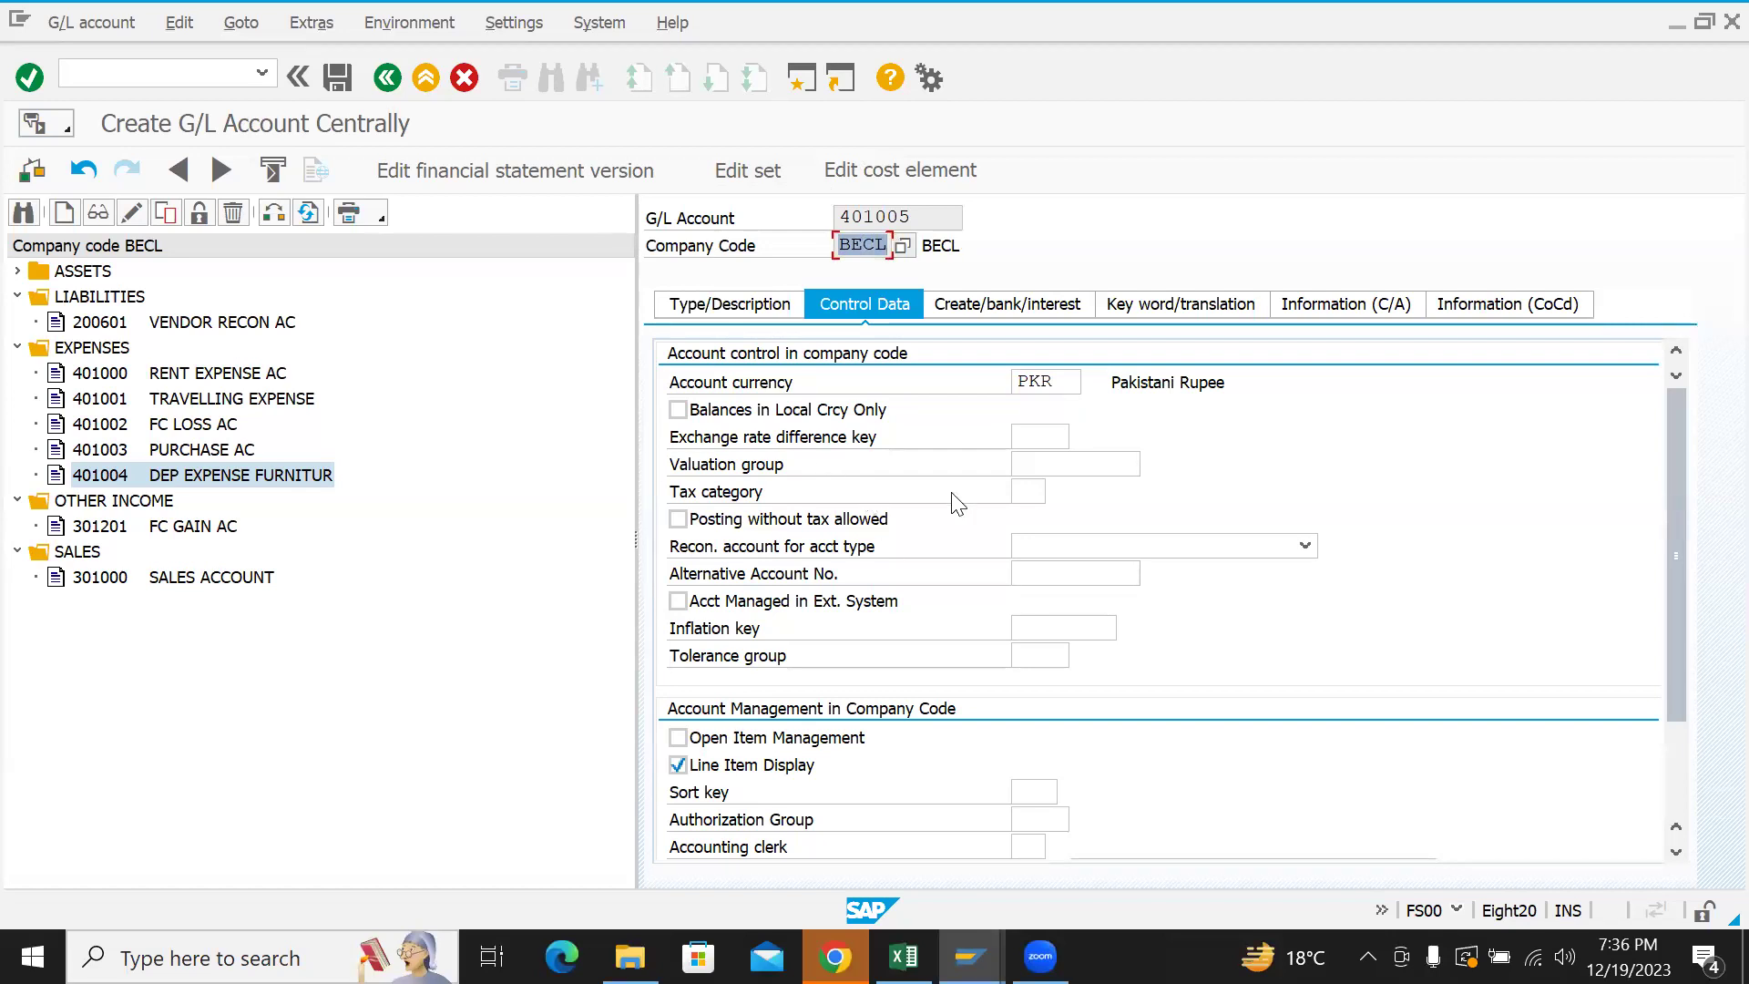
key(Return)
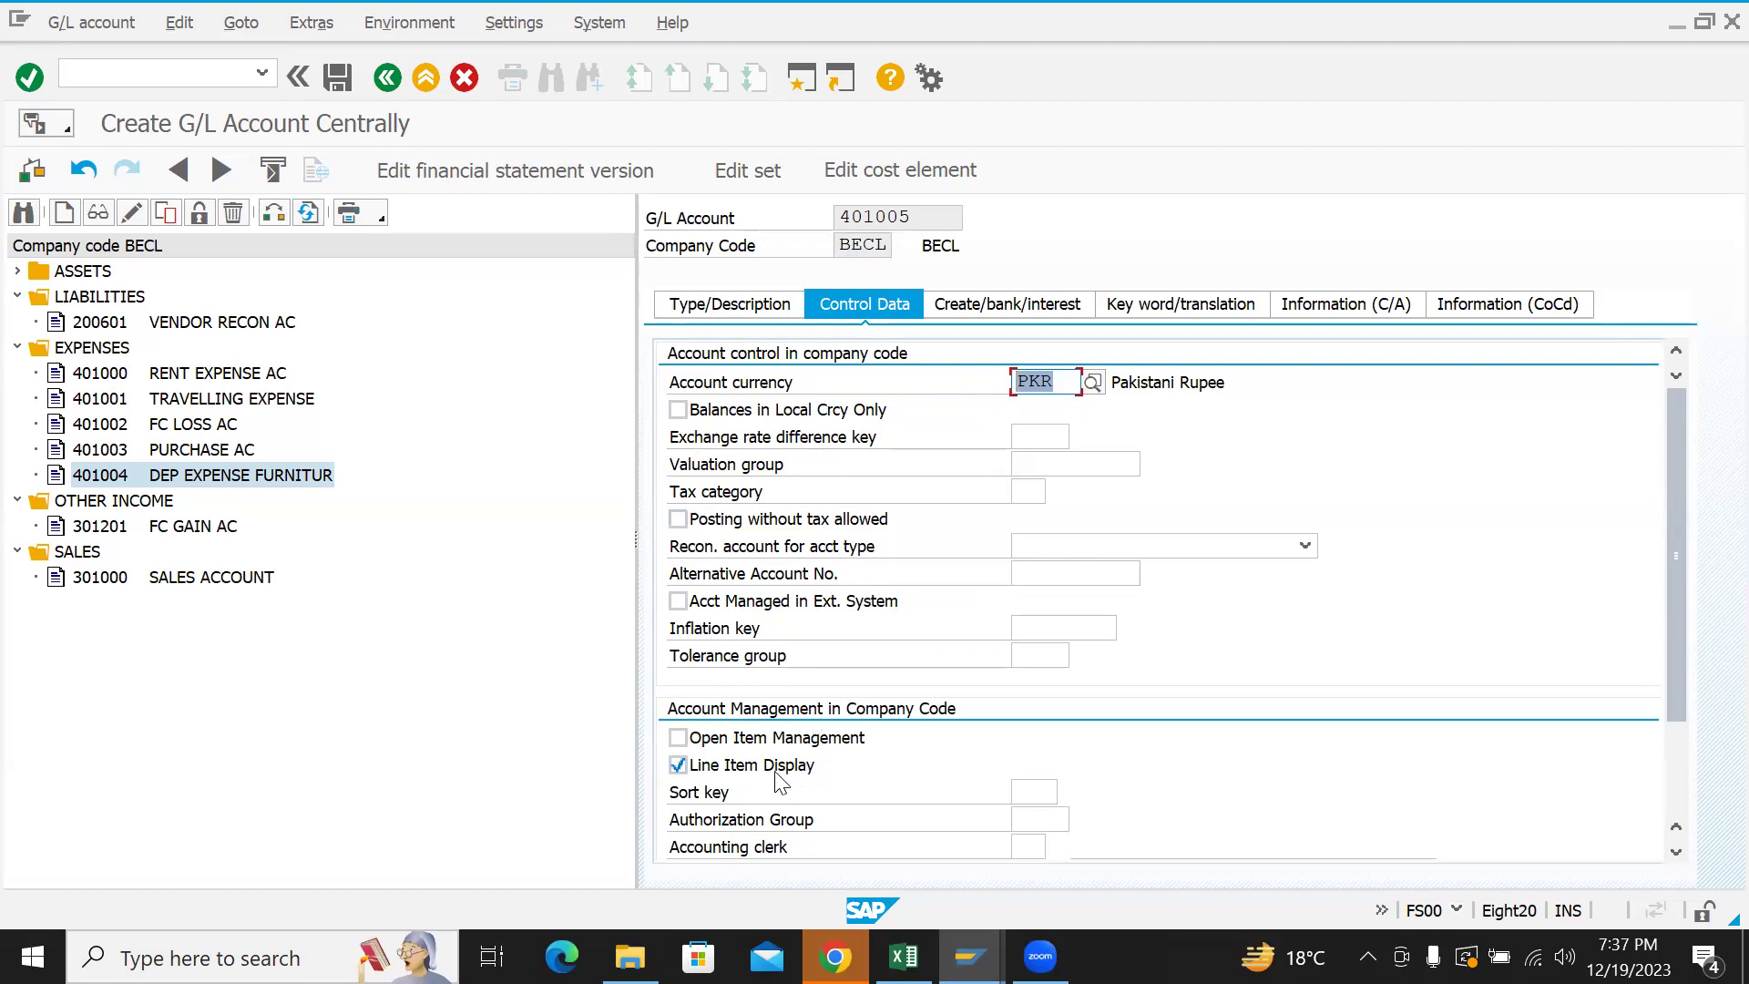
- Set the sort key of account 401005 to 001, Posting date
click(1039, 792)
click(1070, 793)
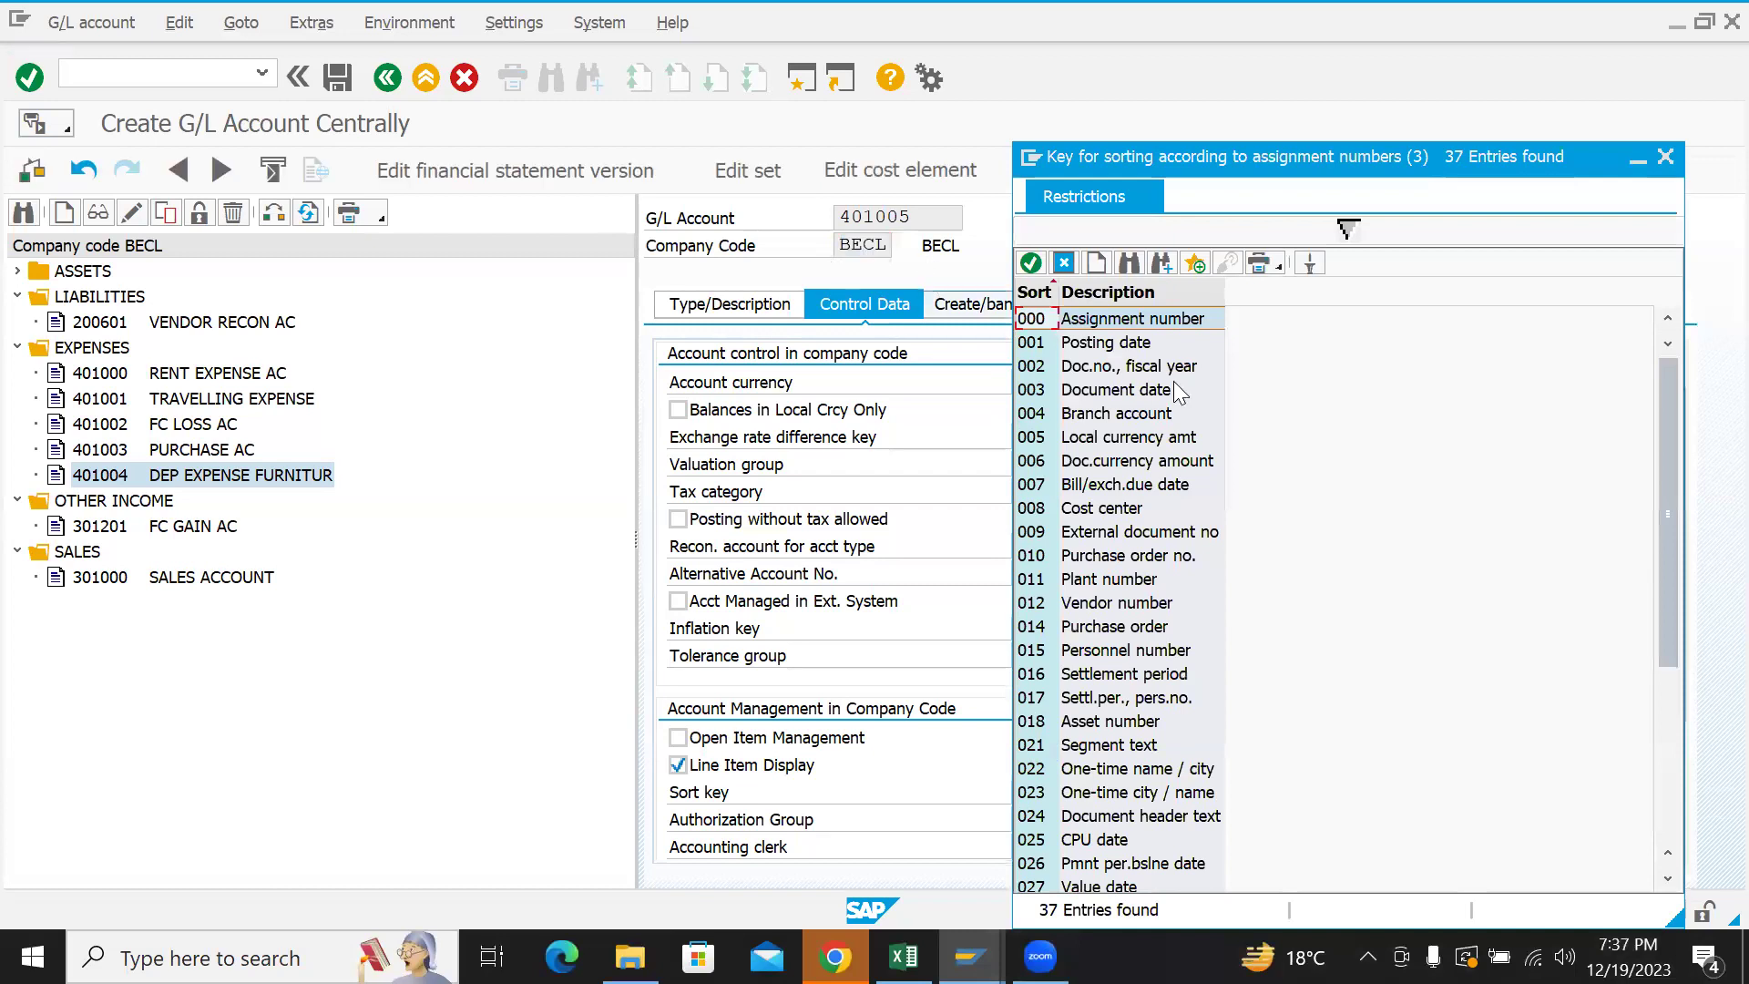
double_click(1121, 346)
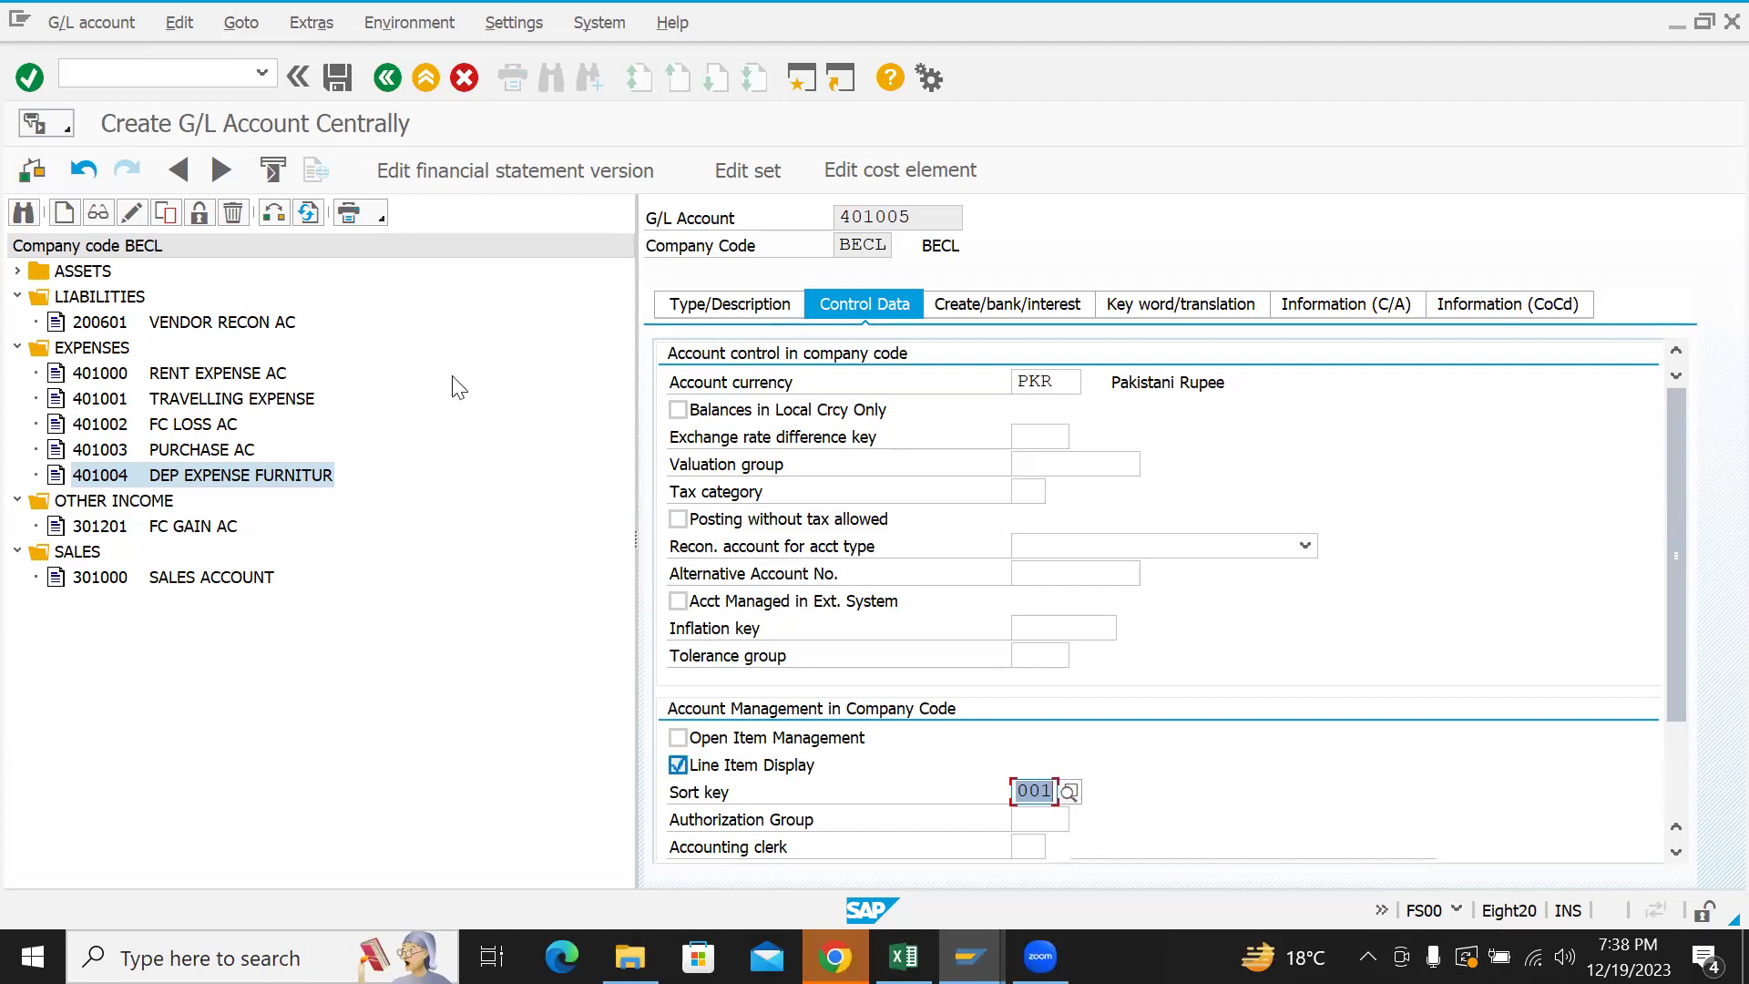
click(262, 73)
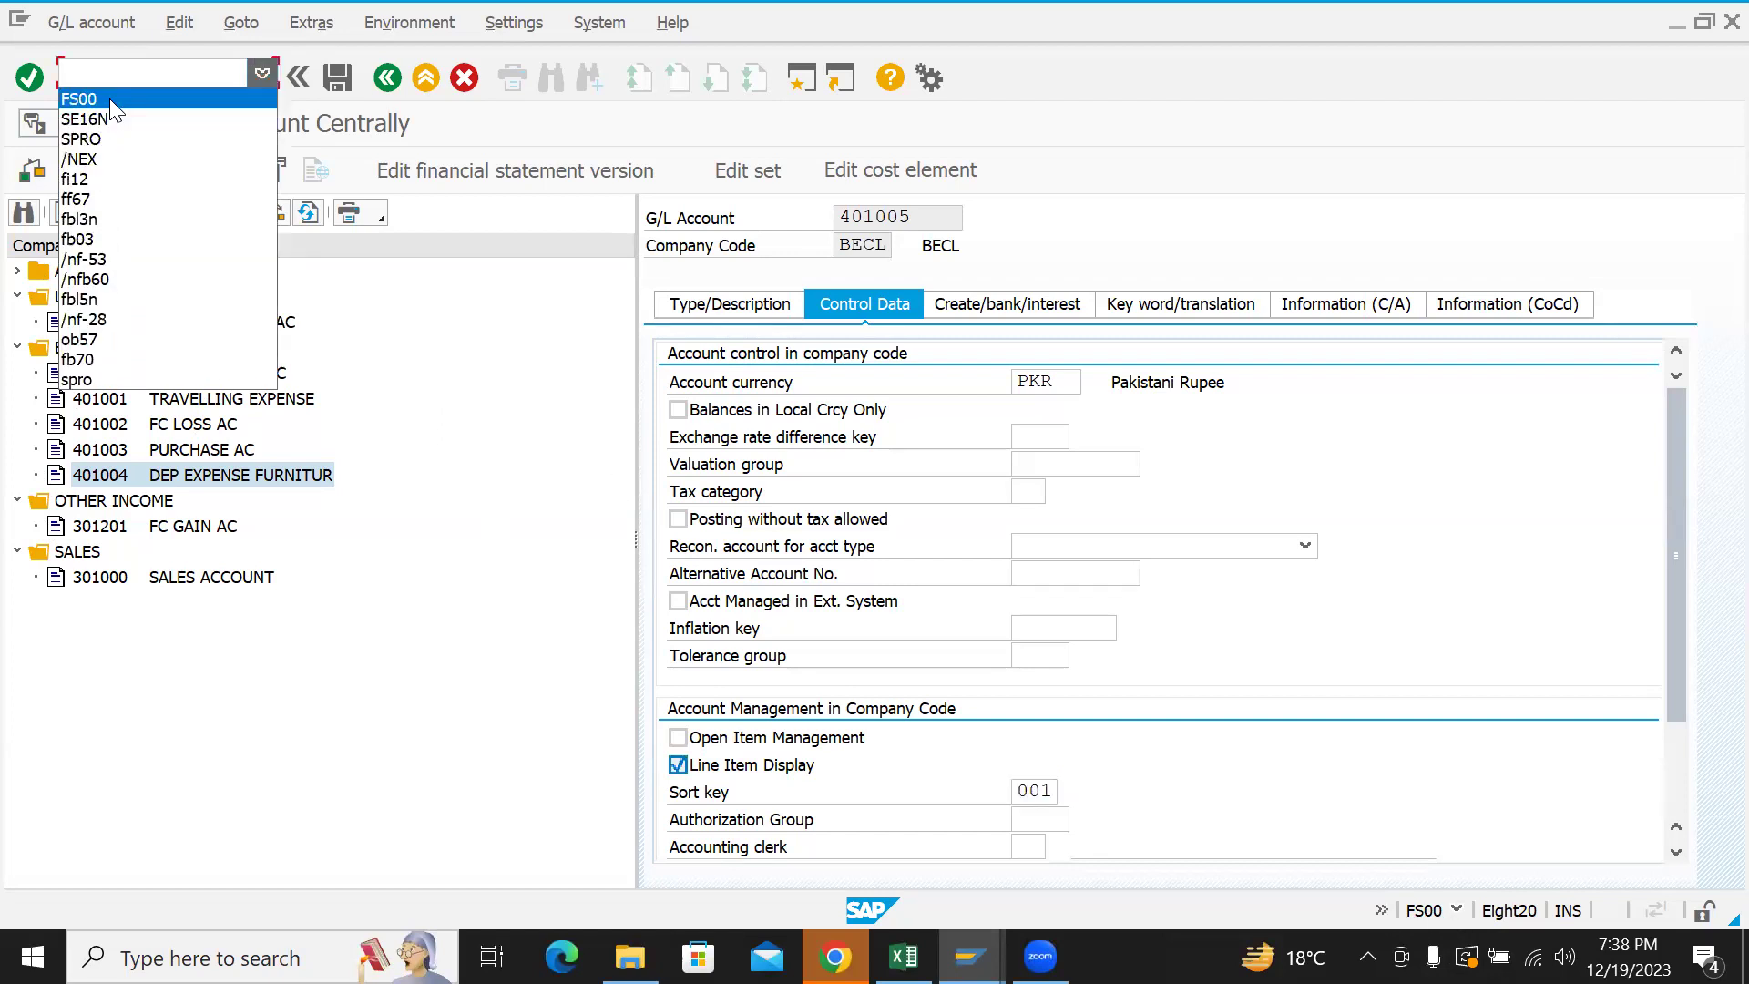
click(110, 98)
key(BackSpace)
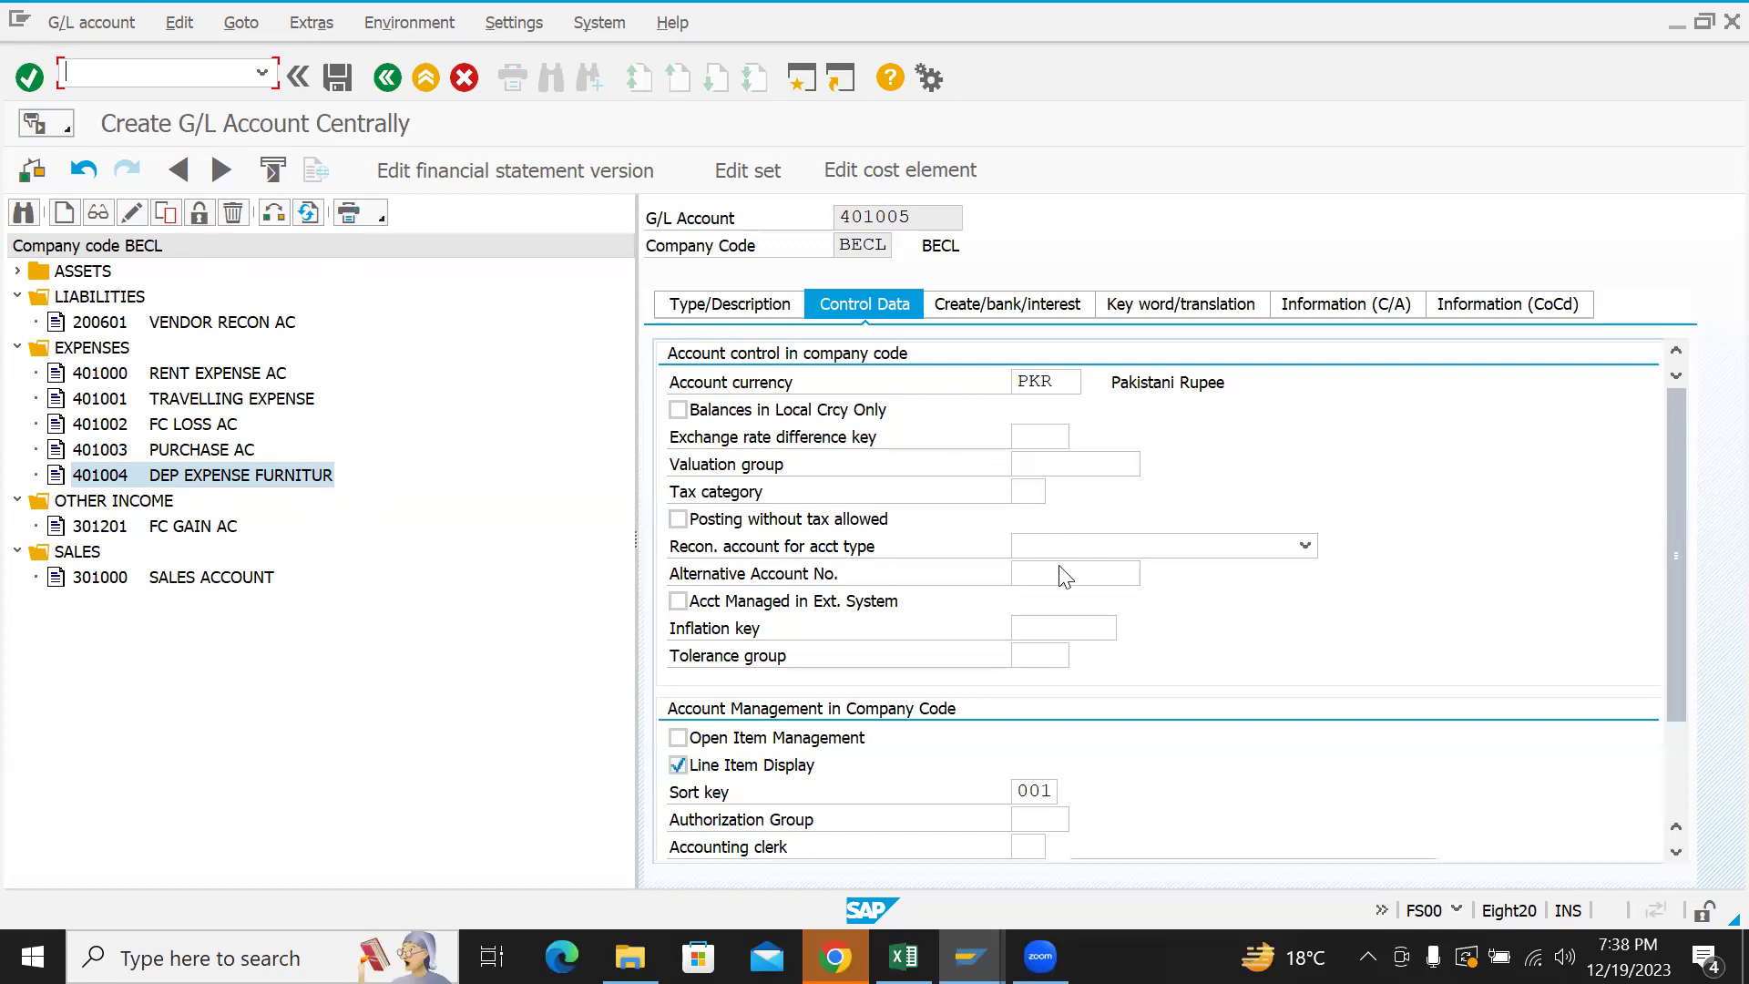
- Review the document creation settings of account 401005 and open the definition of its field status group G001
click(1027, 314)
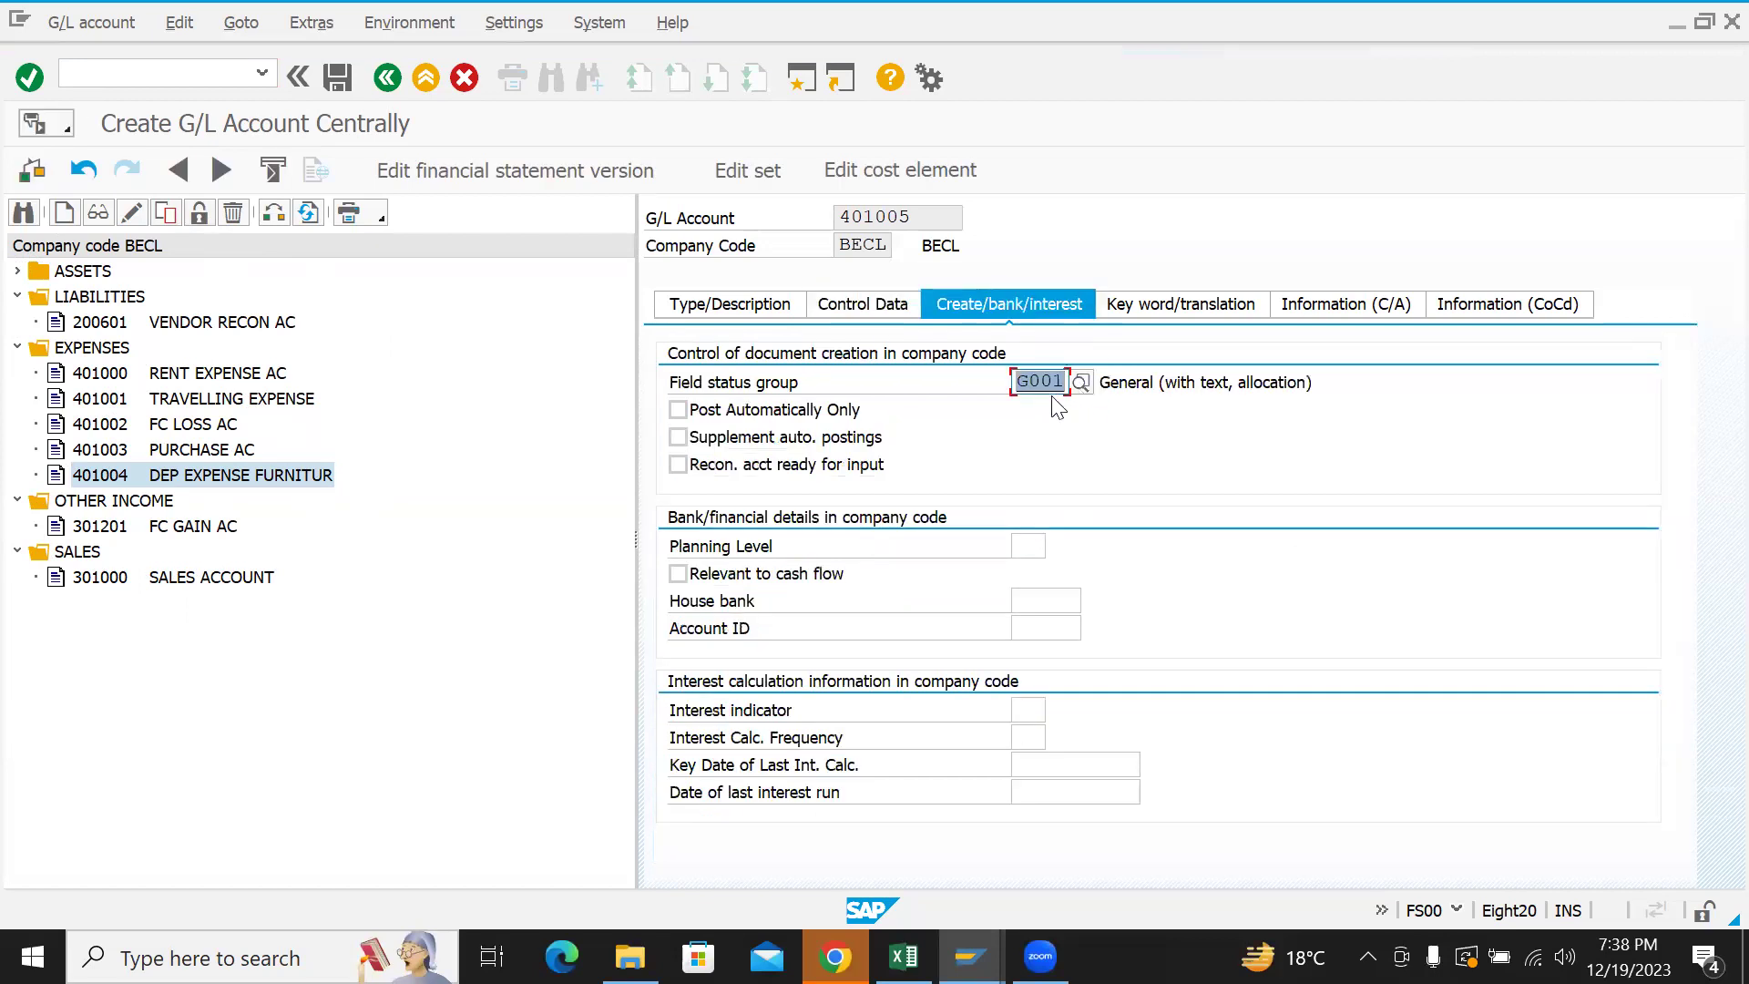
click(1043, 383)
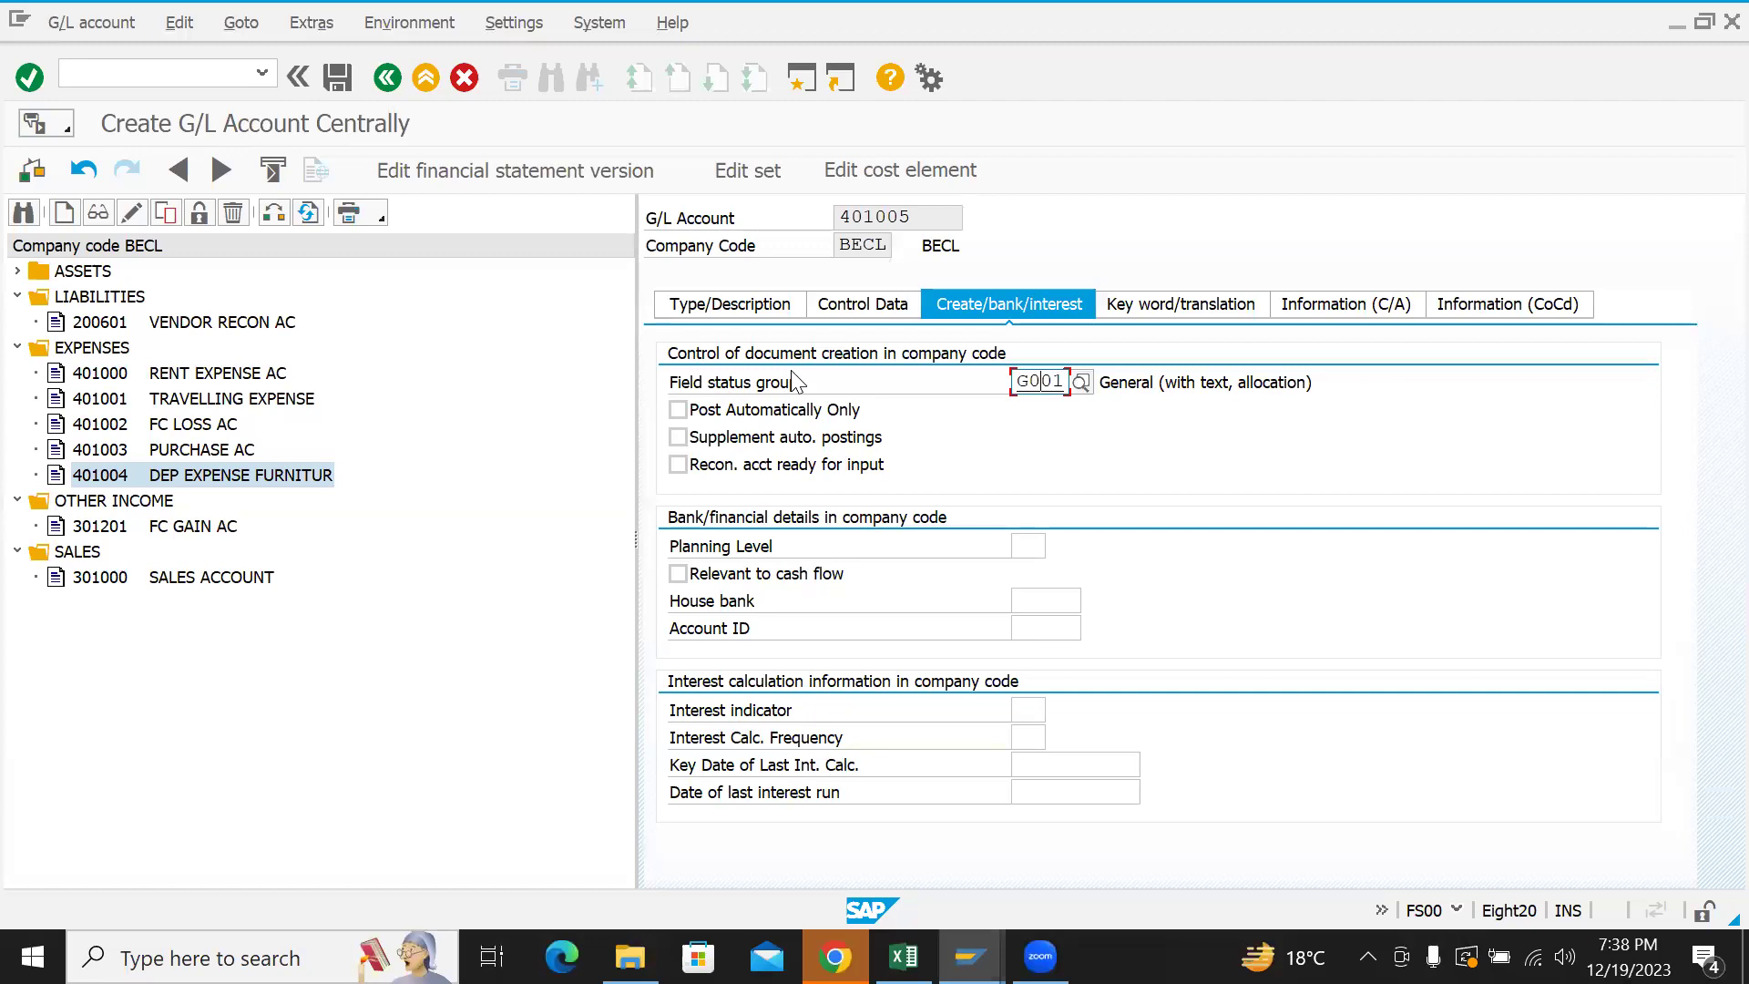
drag(1018, 382, 1074, 384)
drag(923, 217, 771, 225)
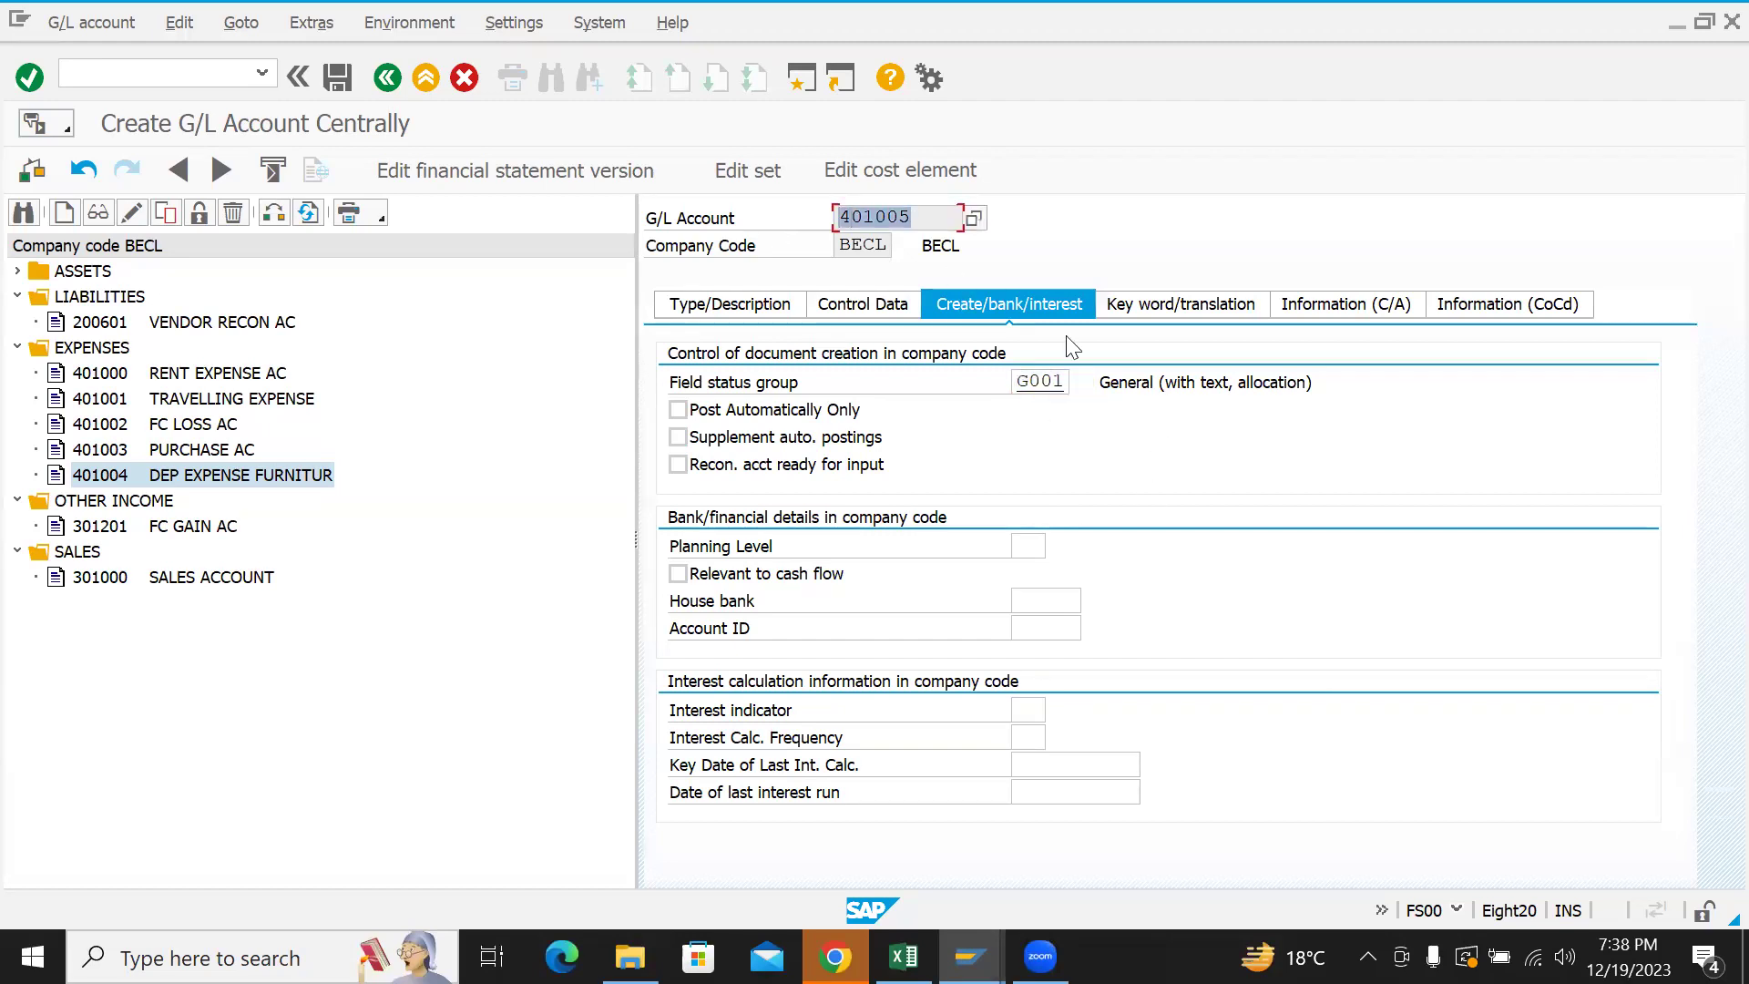
double_click(1034, 380)
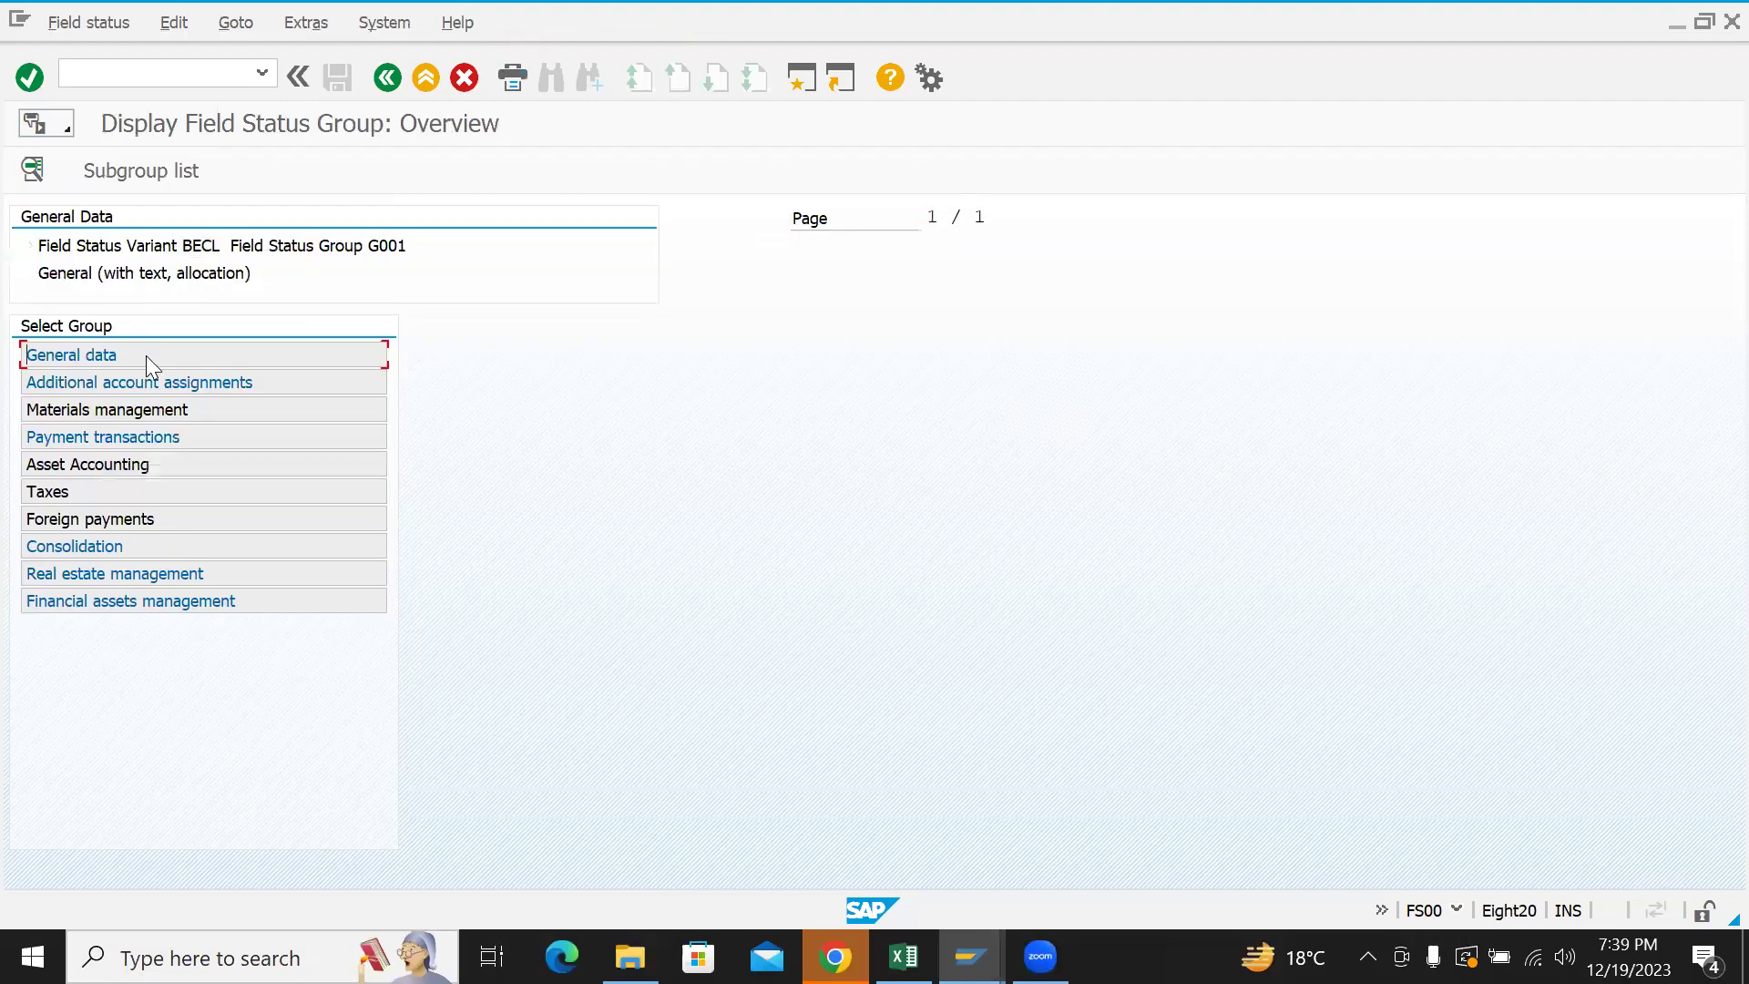
- Examine the General data fields of field status group G001, including the assignment number, text and hedging statuses
double_click(146, 355)
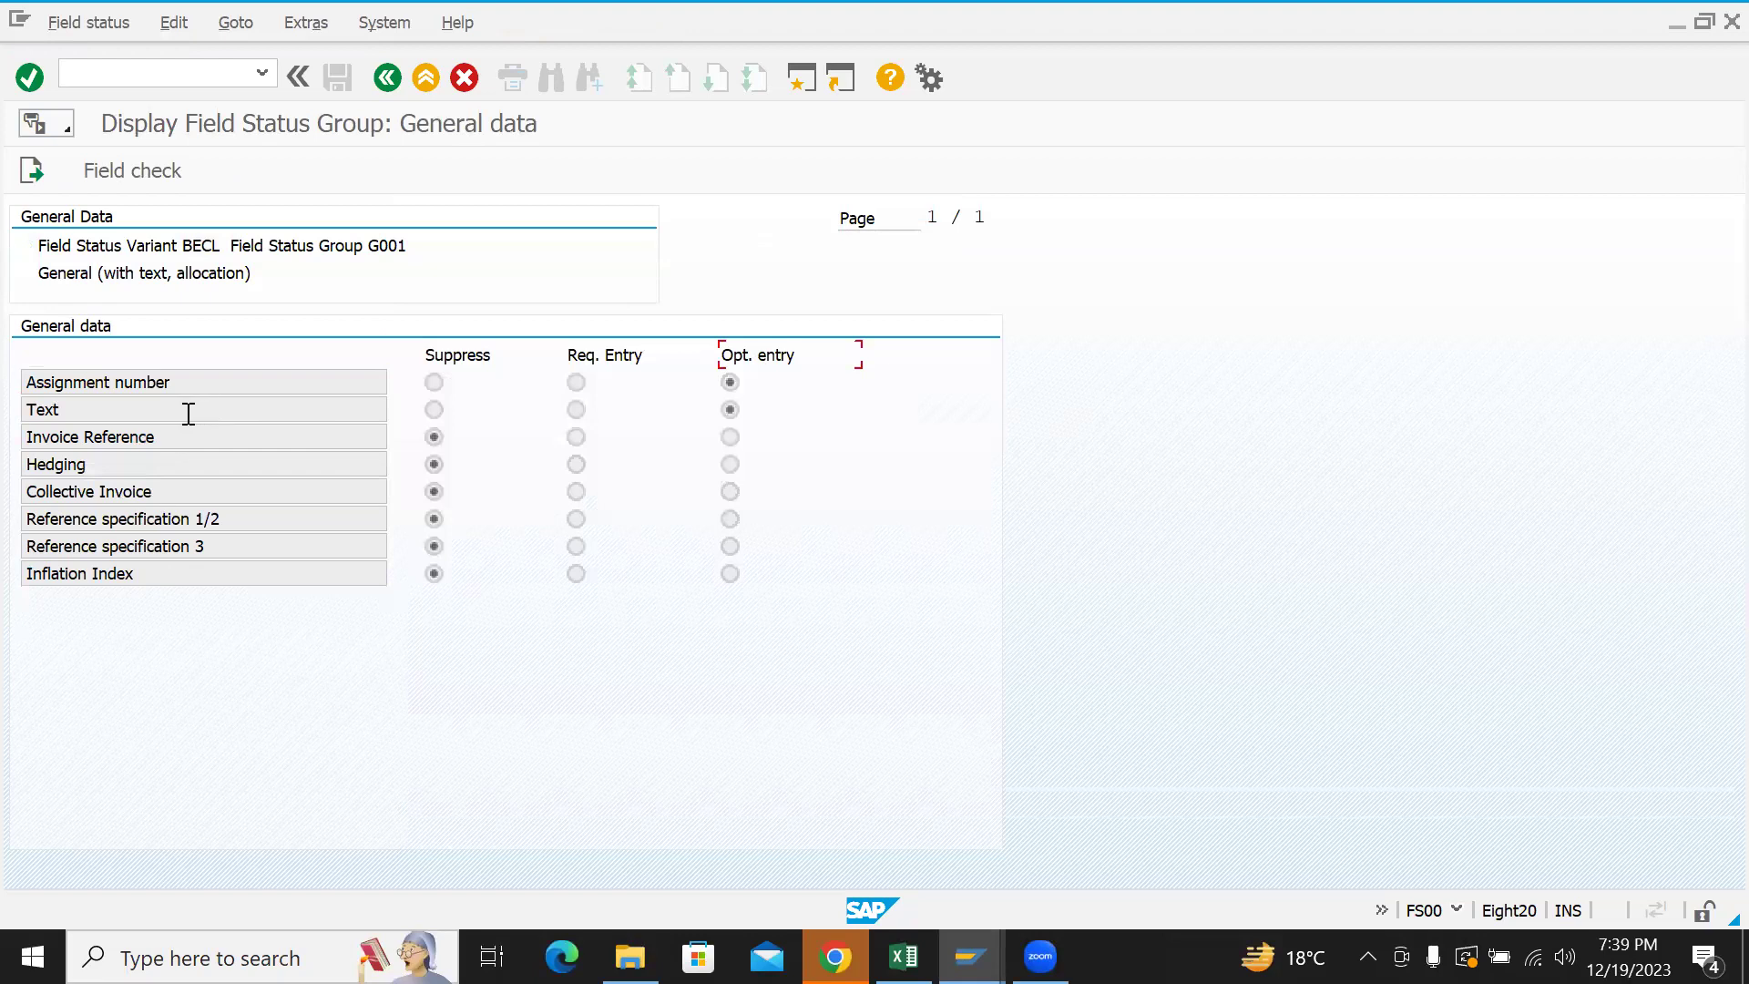
drag(86, 410, 20, 410)
click(577, 412)
drag(145, 416, 4, 415)
key(Up)
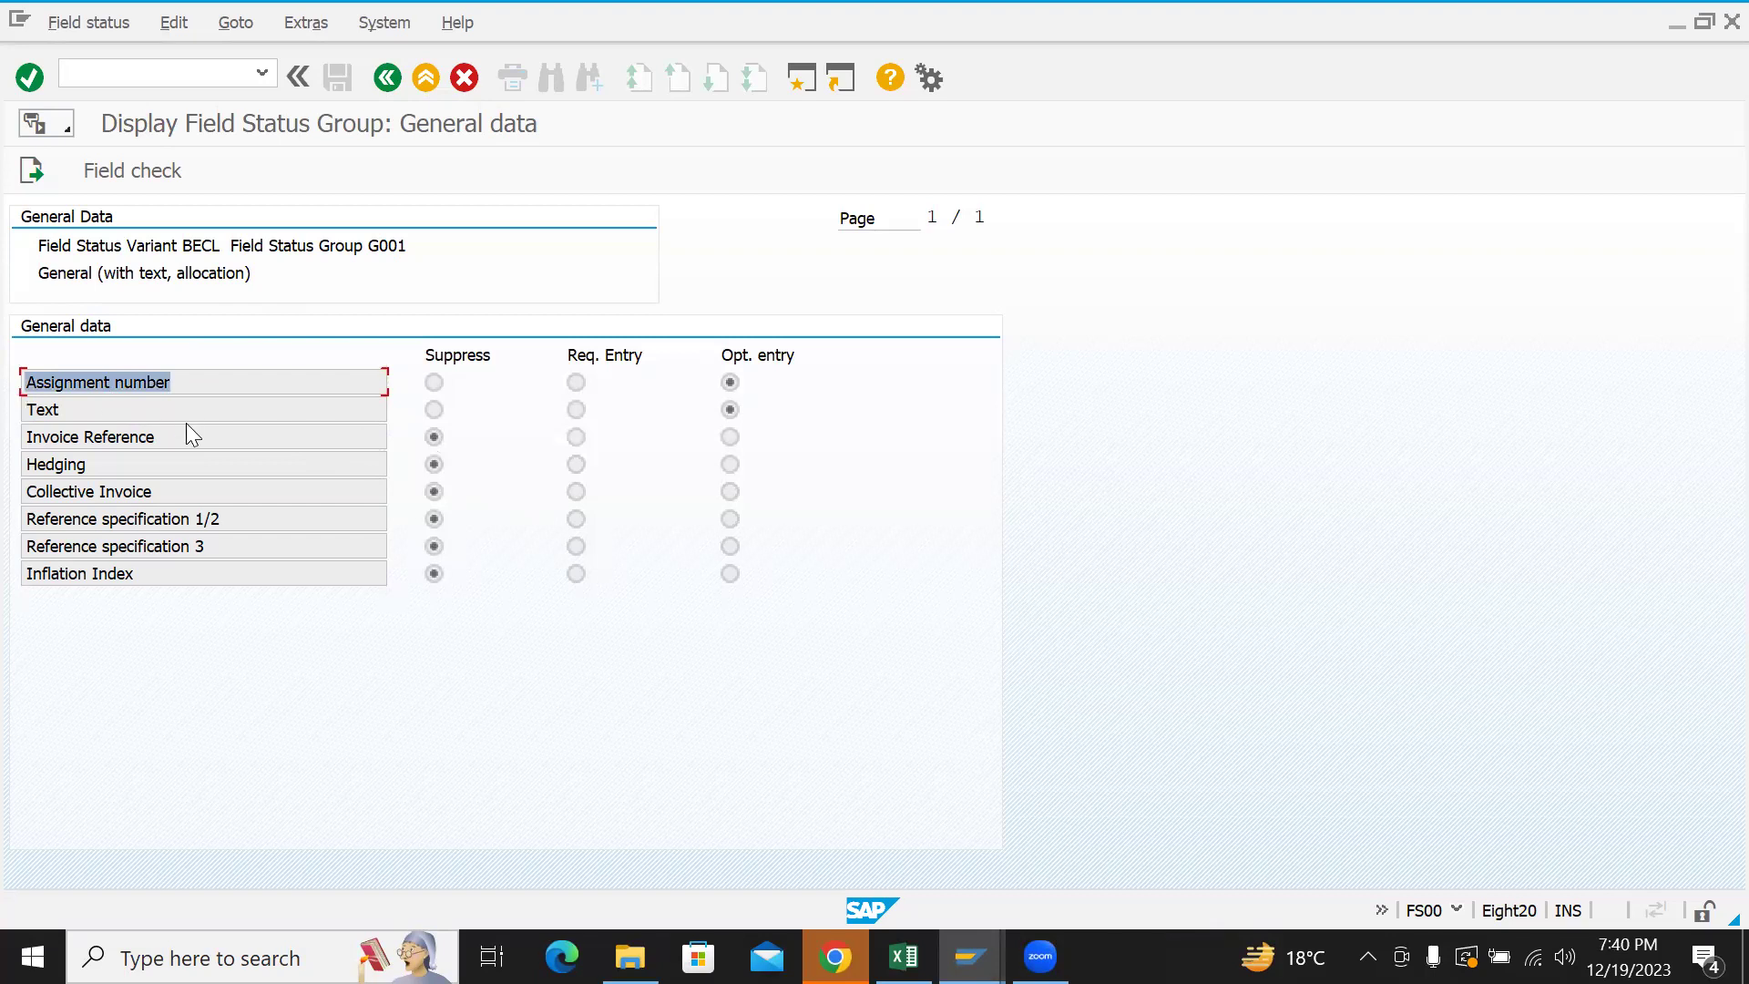
key(Down)
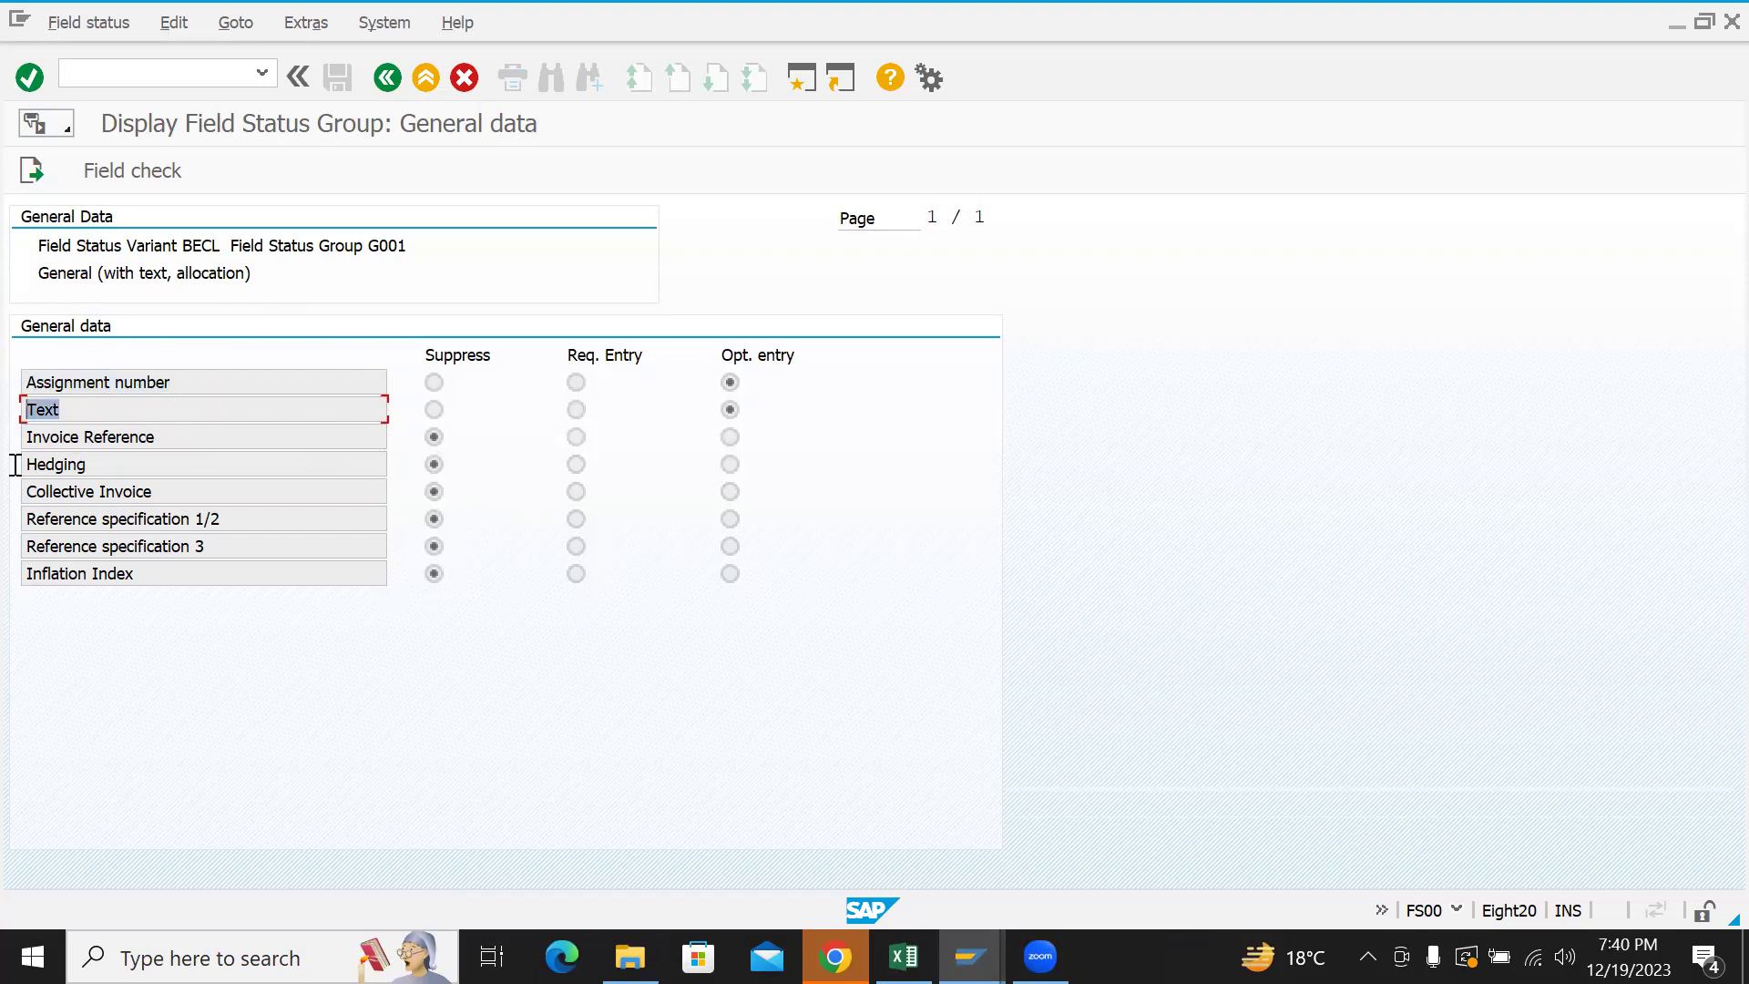
drag(16, 460, 54, 462)
- Start a G/L account posting with transaction F-02 in a separate session and begin its document date
key(shift+F3)
text(F-02)
key(Return)
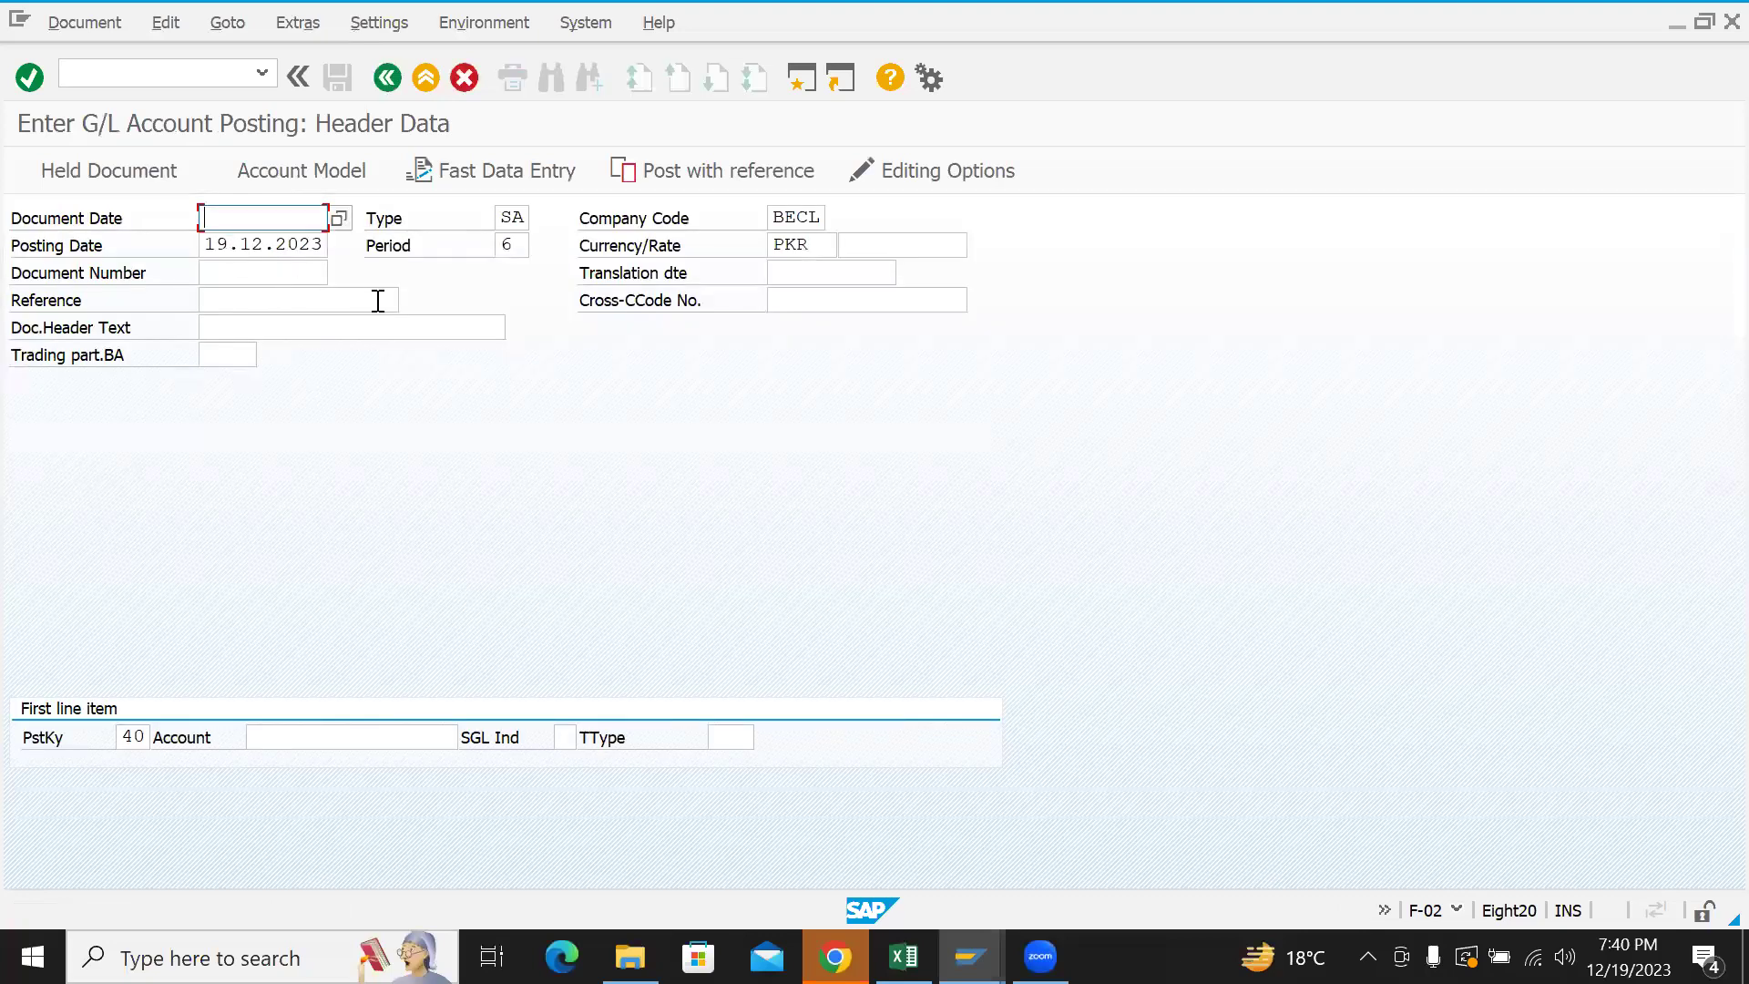
text(19.)
- Return to the G/L account session, leave the field status display and save account 401005
mouse_move(970, 956)
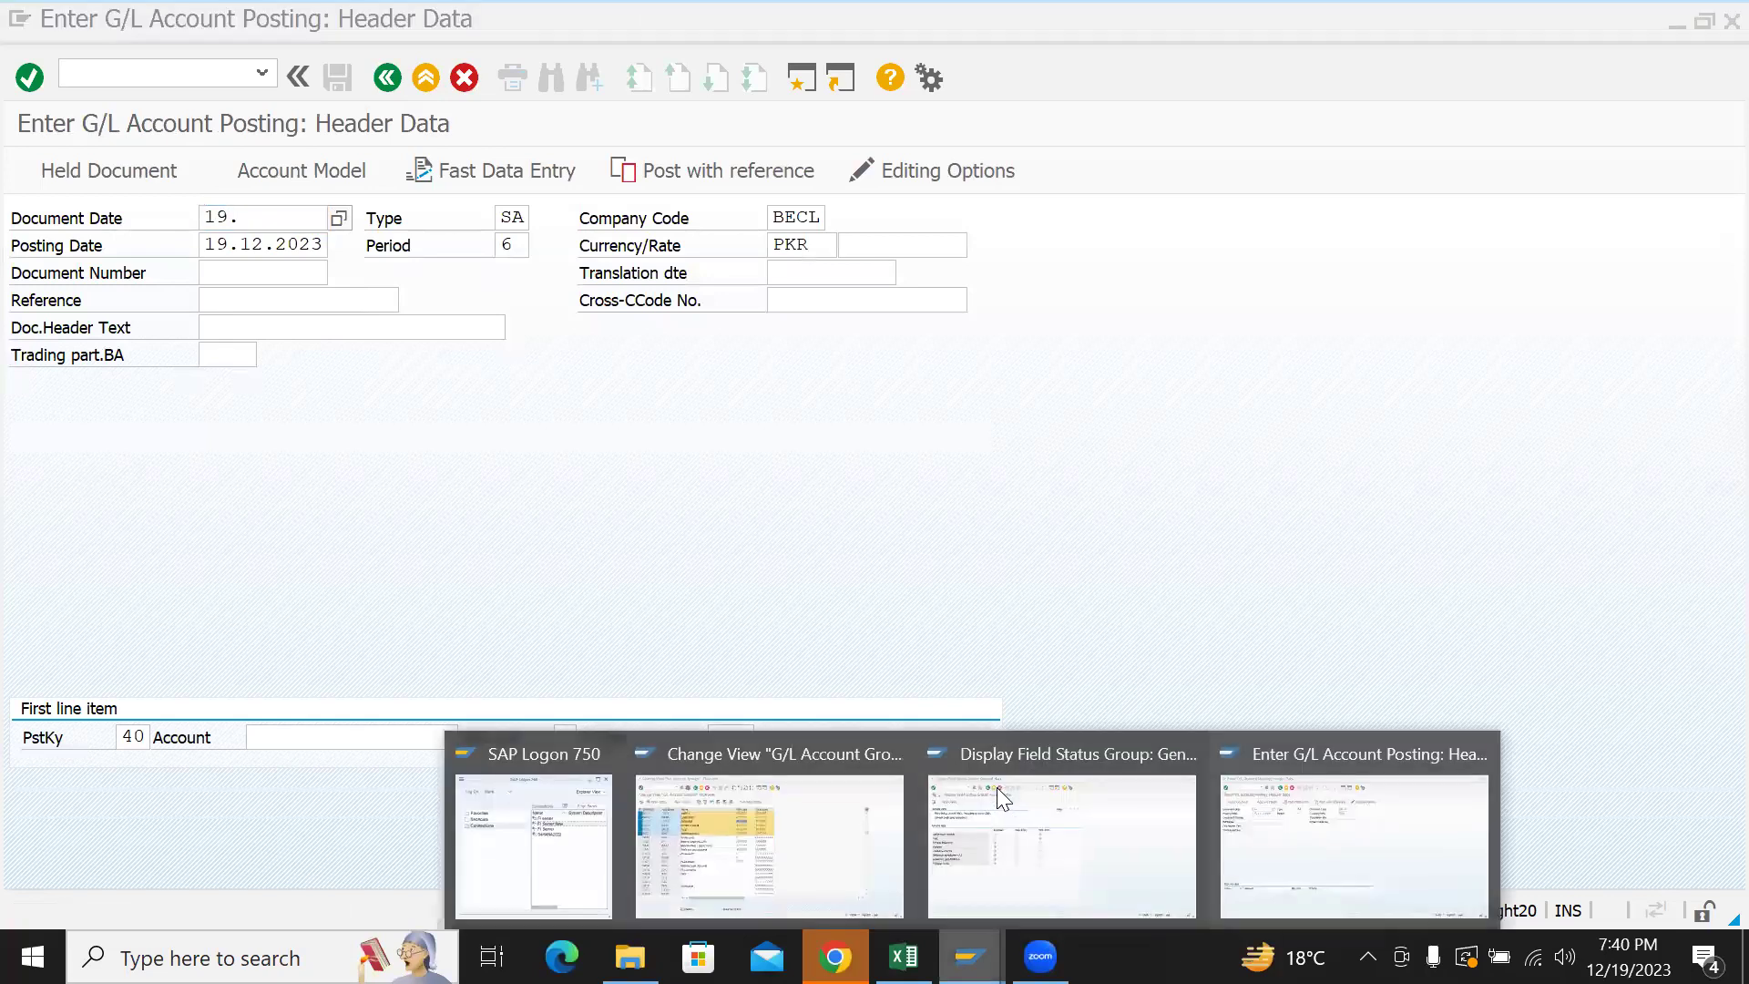
click(1029, 847)
click(386, 78)
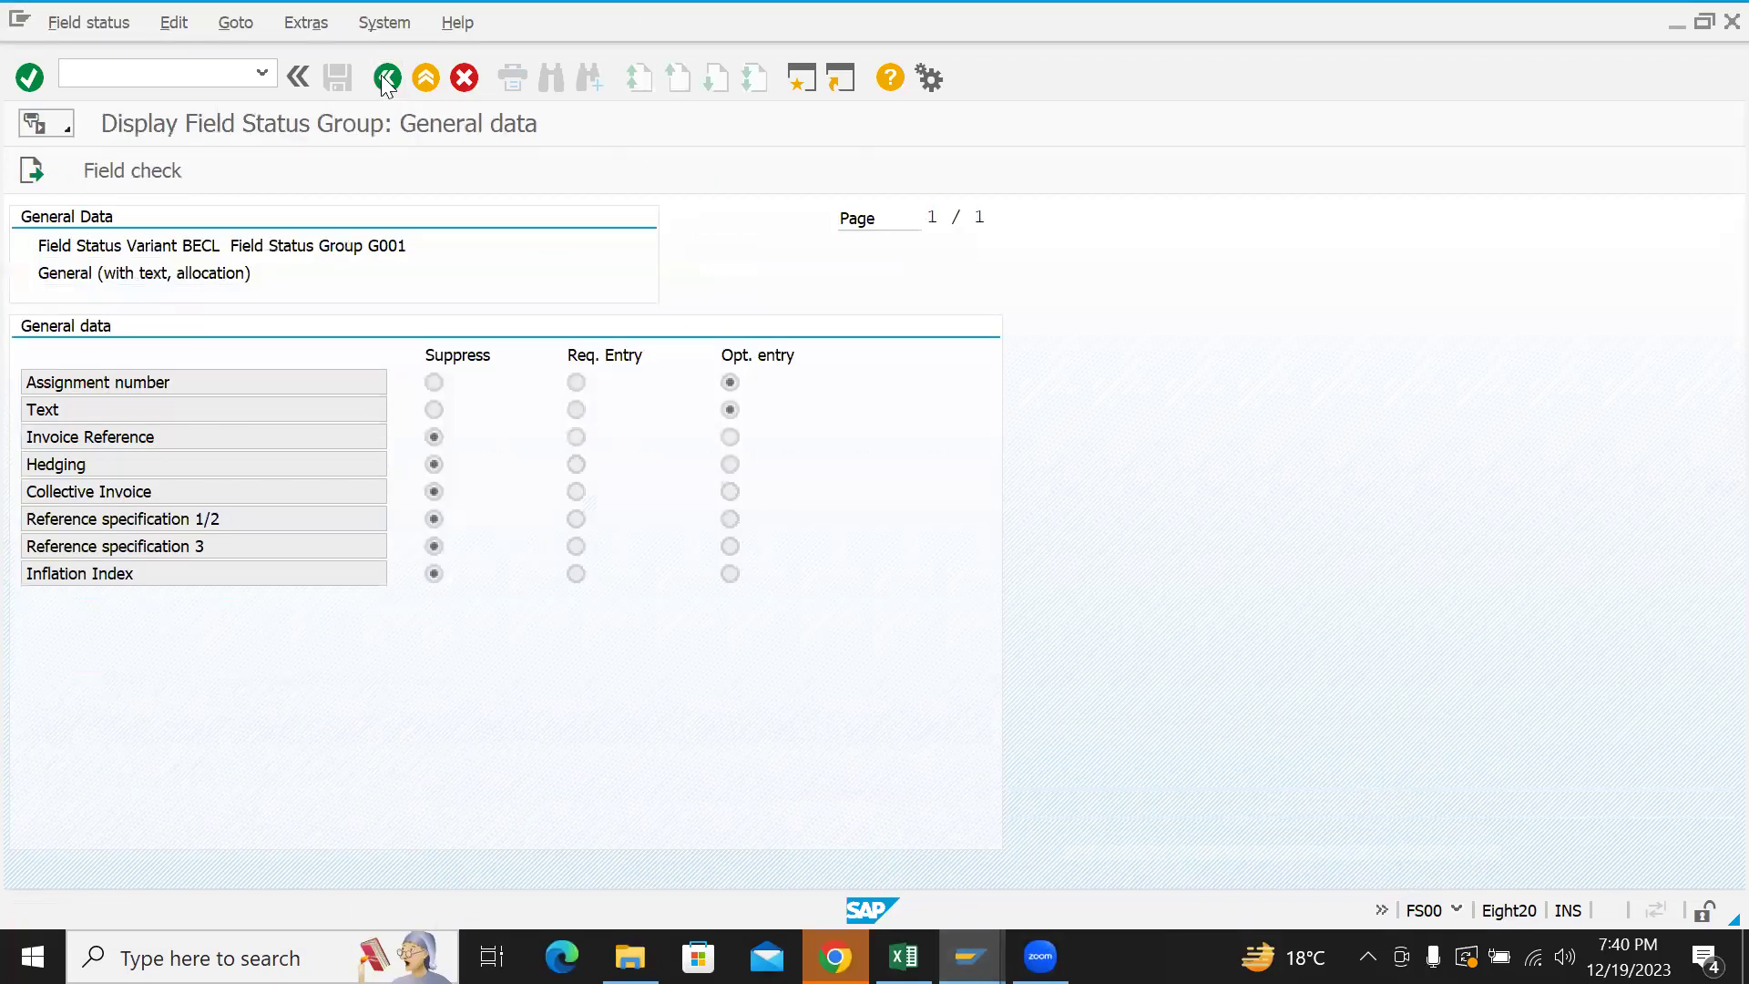
click(382, 77)
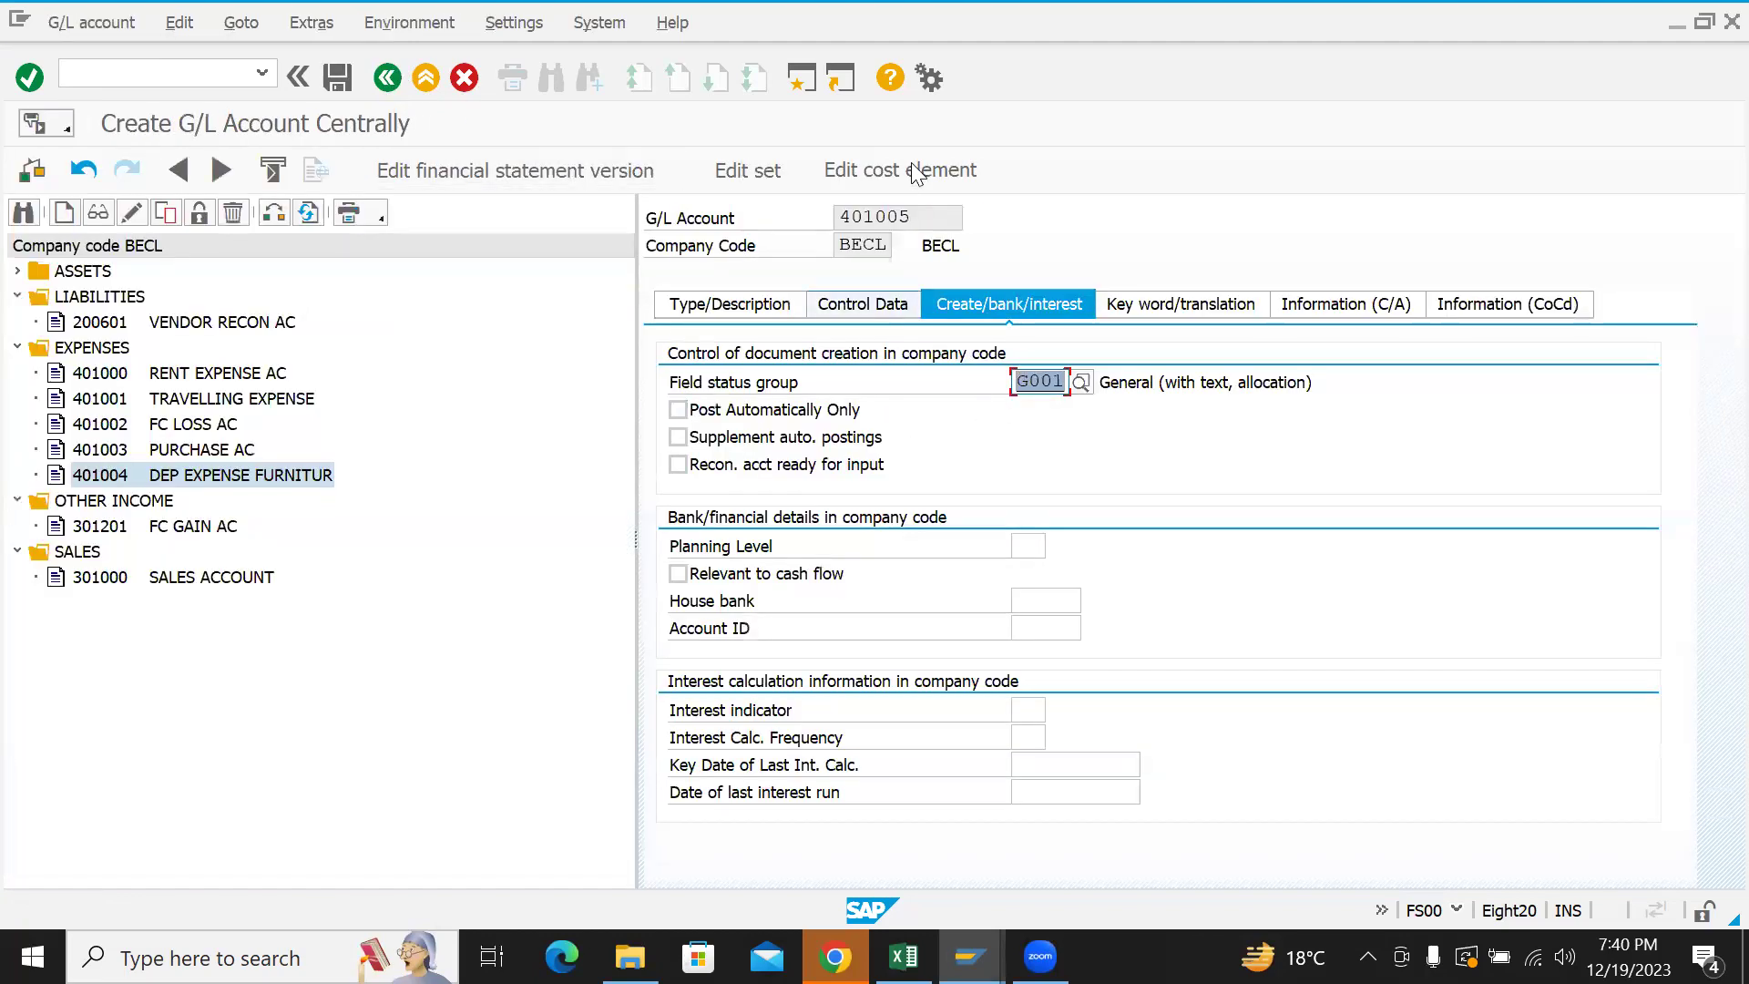
click(896, 216)
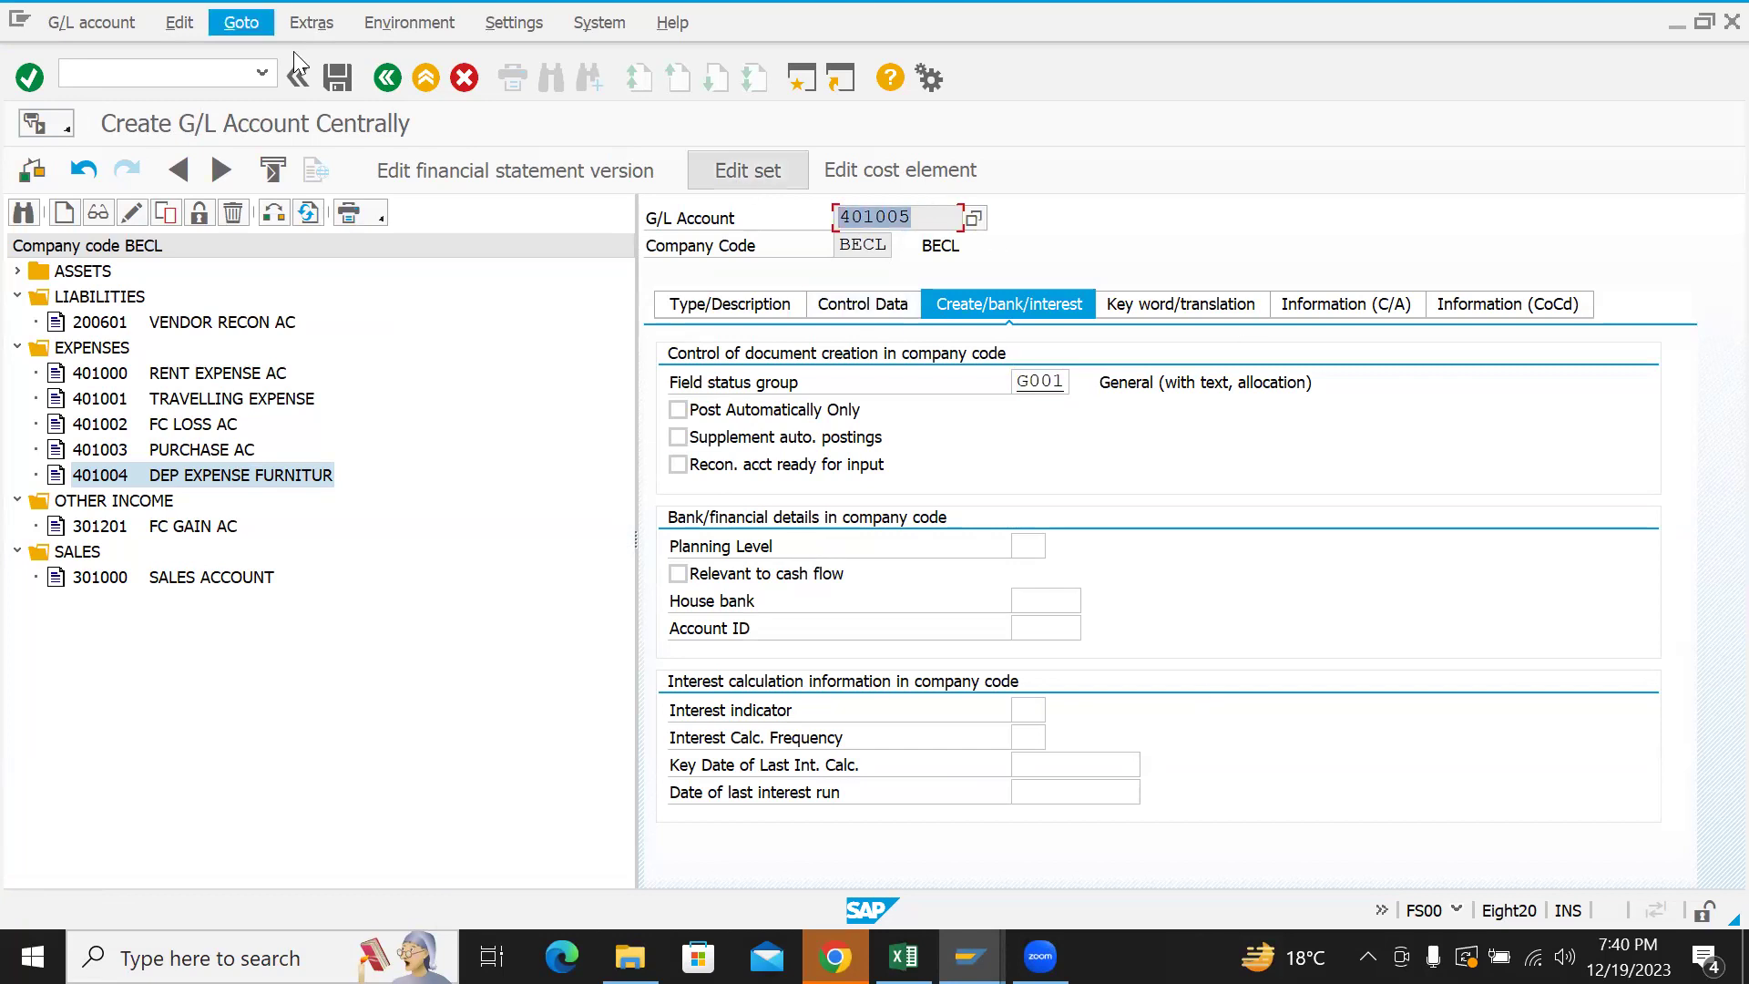
click(343, 80)
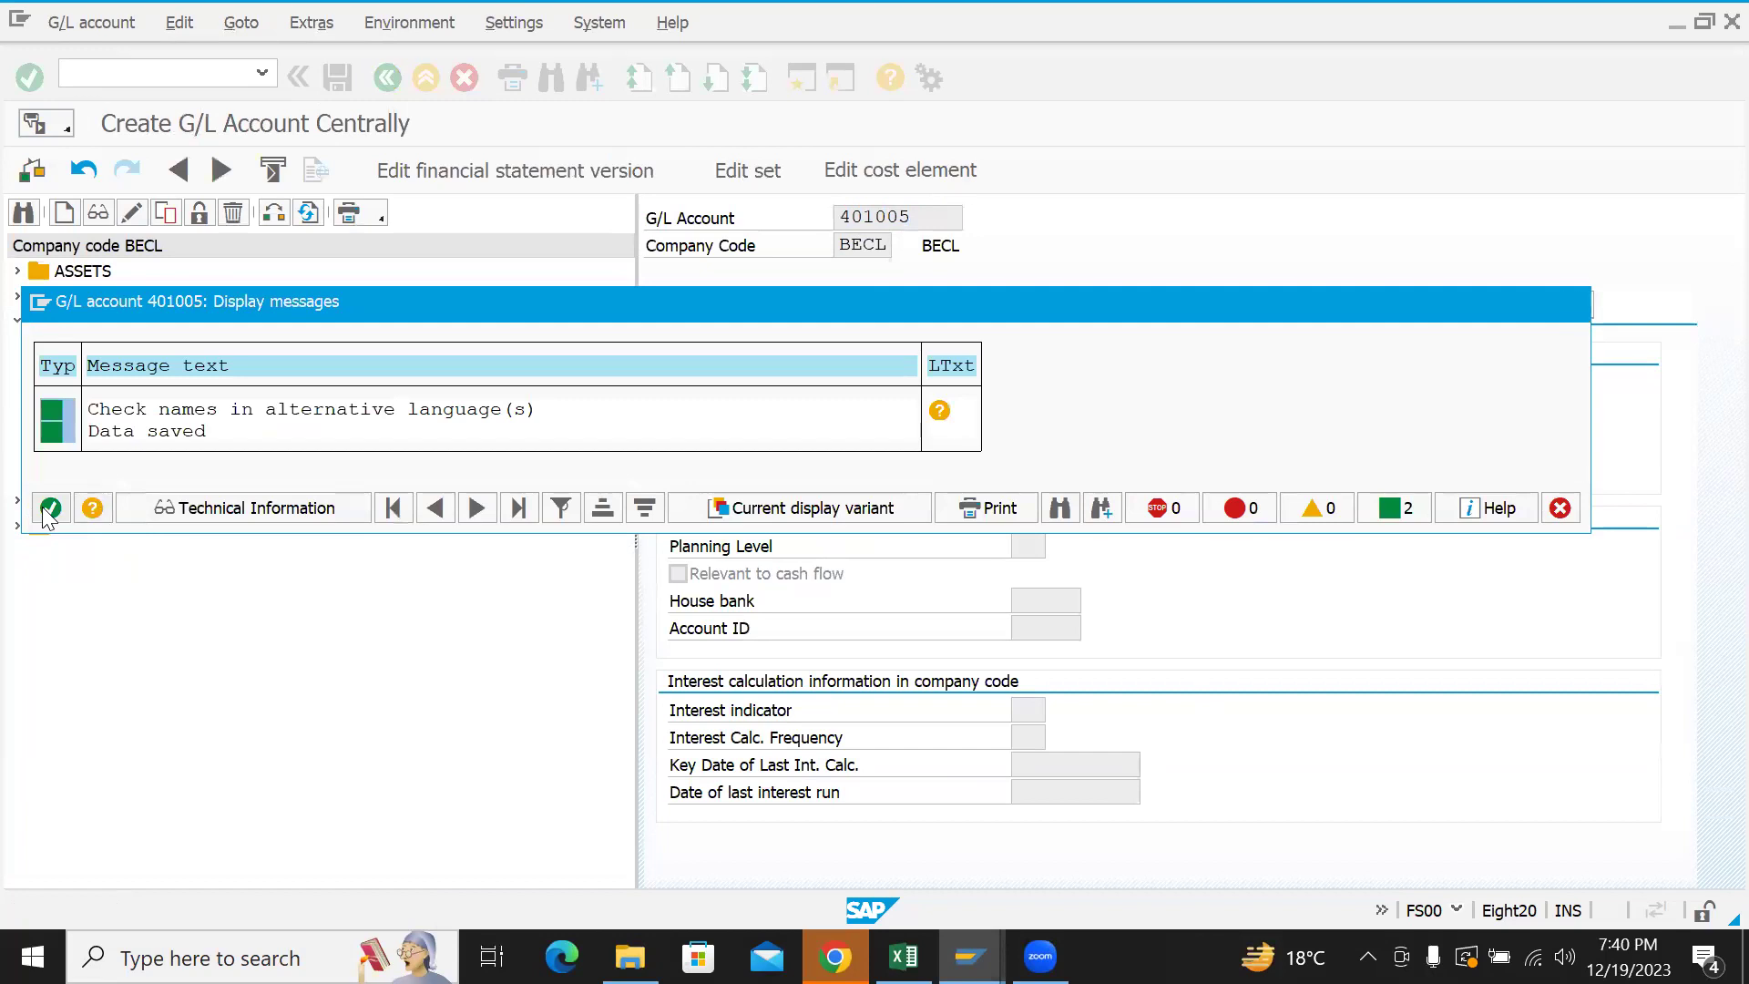
click(53, 507)
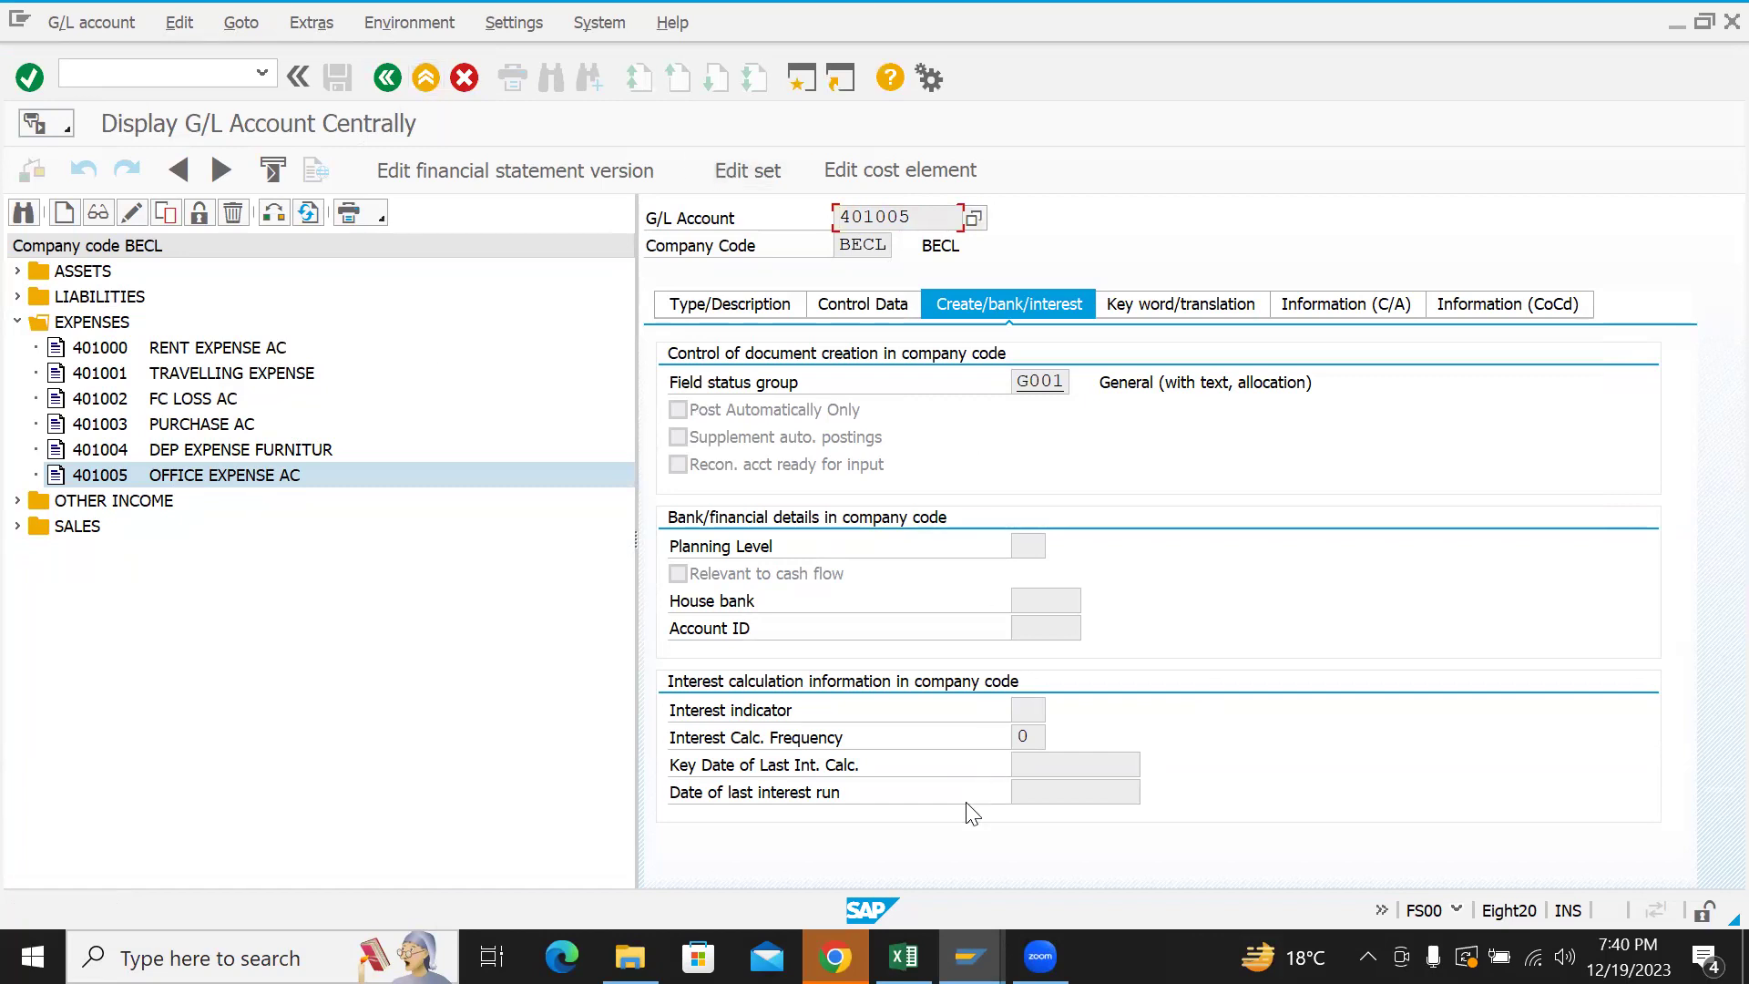
- Switch to the posting session and look at the assignment of users to tolerance groups with transaction OB57
mouse_move(970, 956)
click(1293, 822)
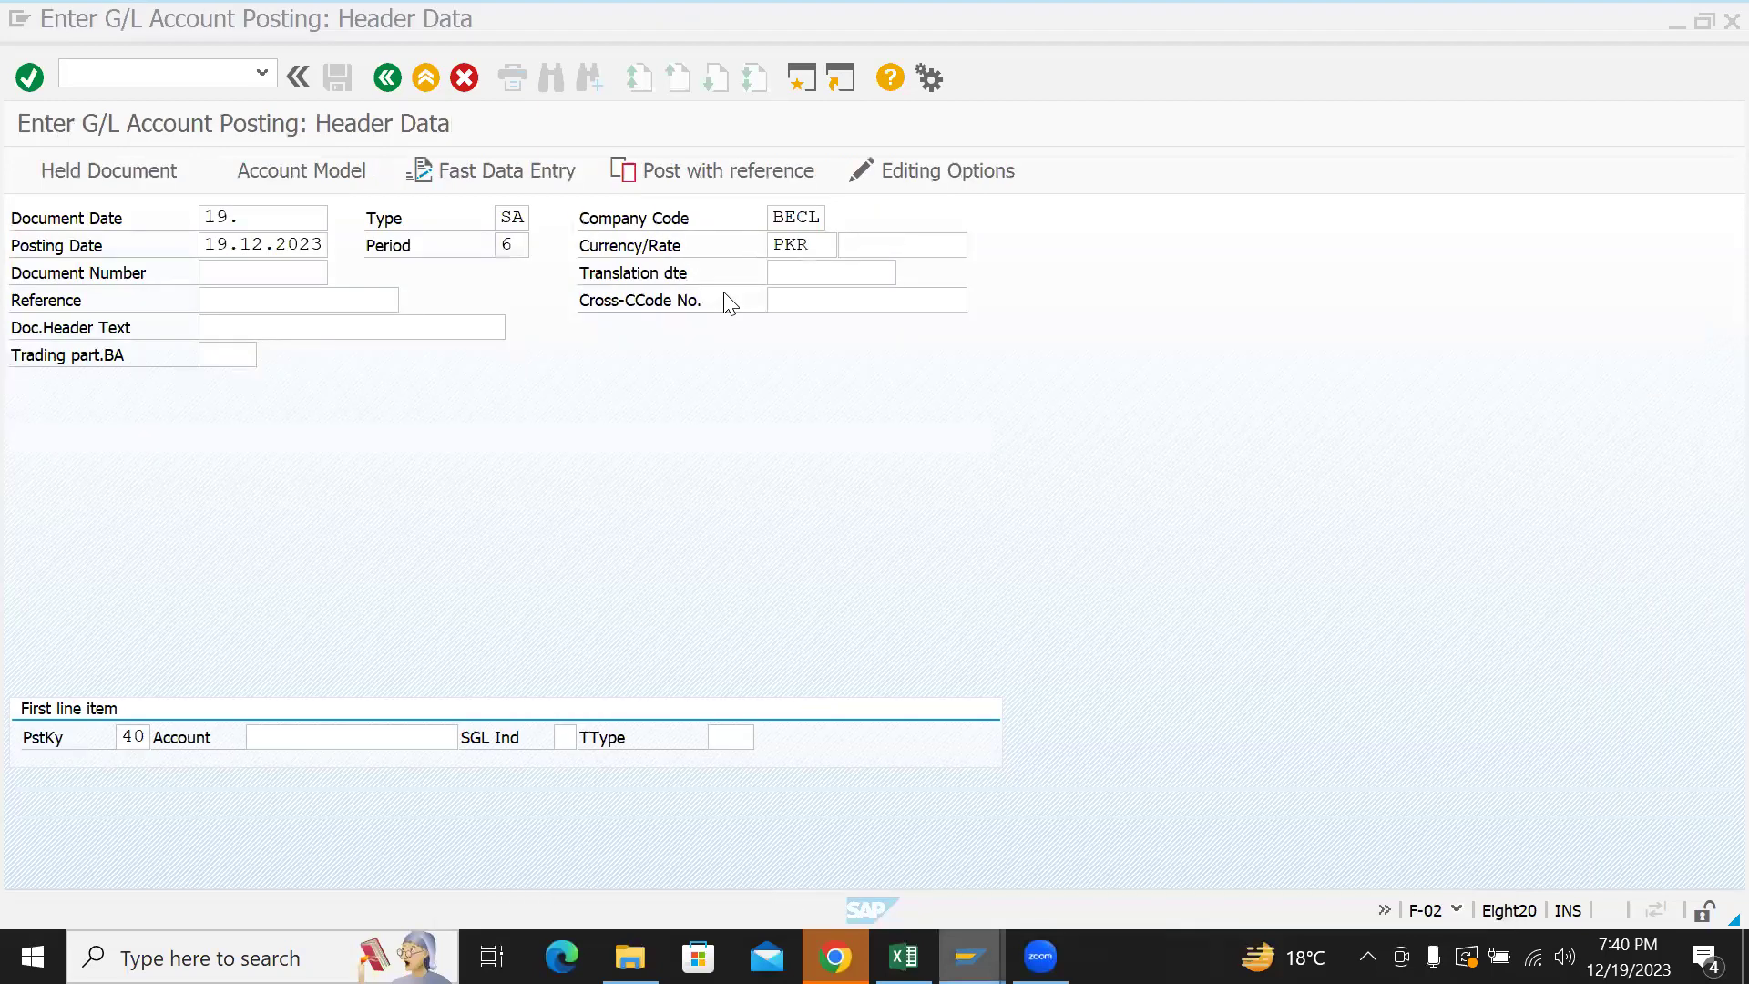
key(F3)
text(OB57)
key(Return)
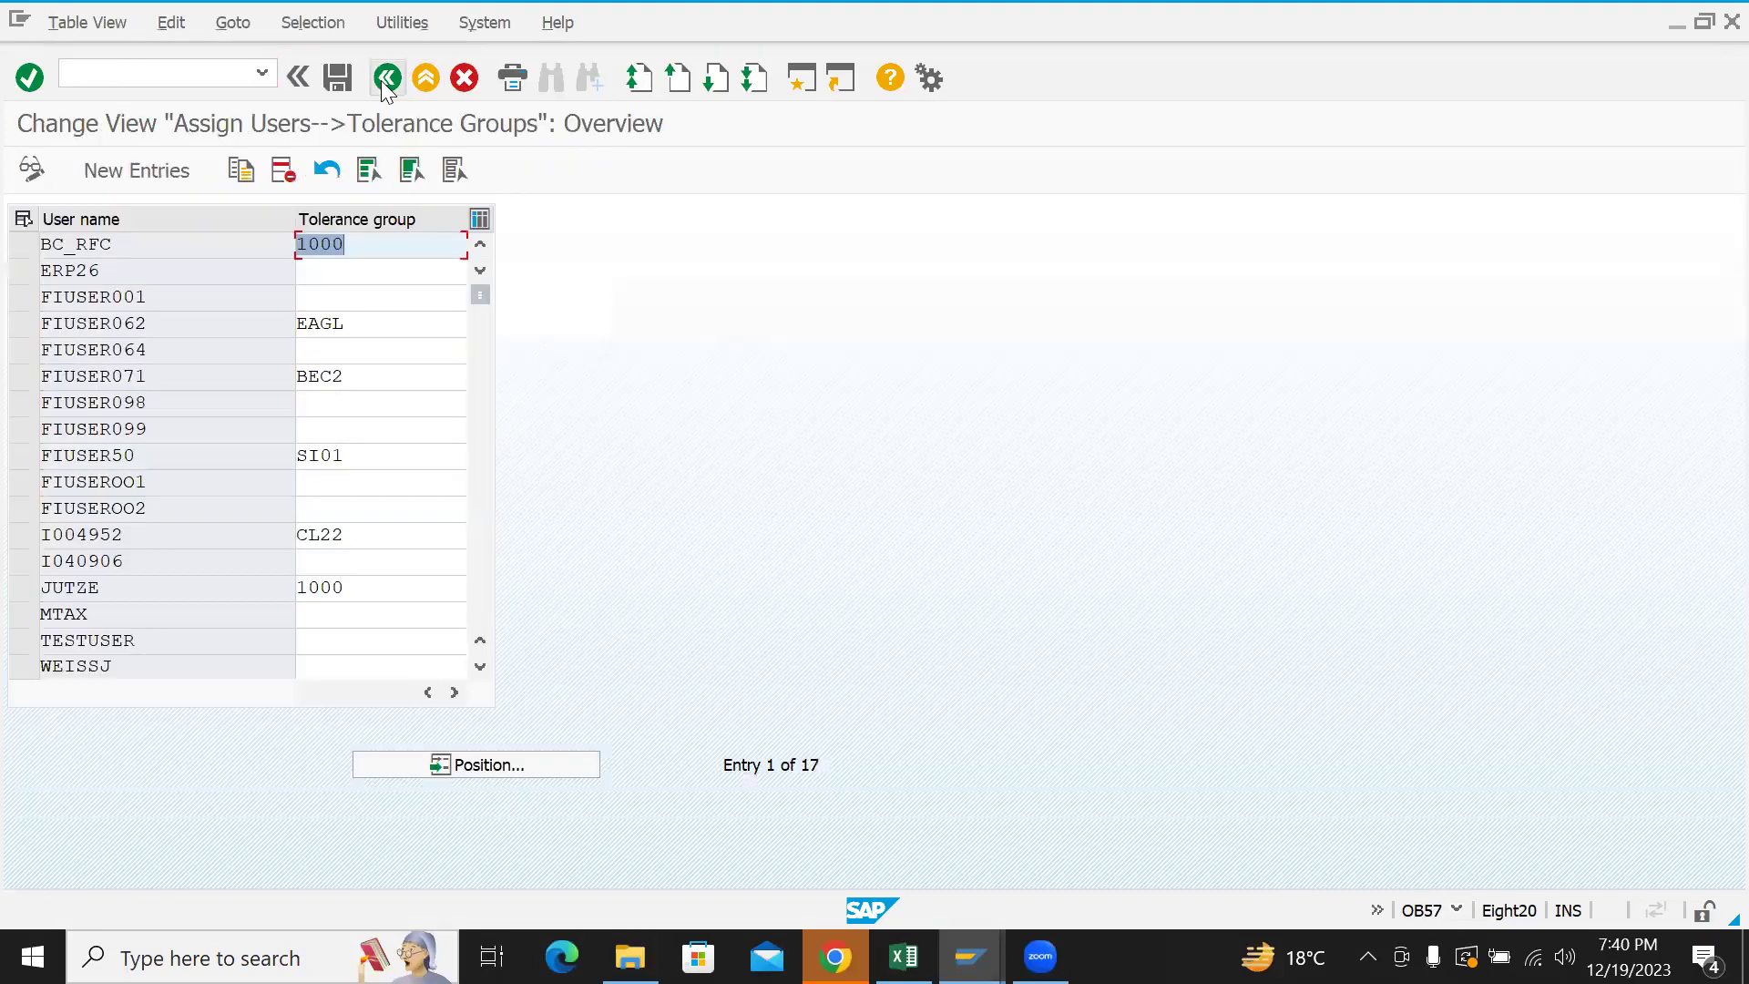
click(387, 80)
- Start a G/L account posting with transaction F-02 and set the document date to 19.12.2023
text(F)
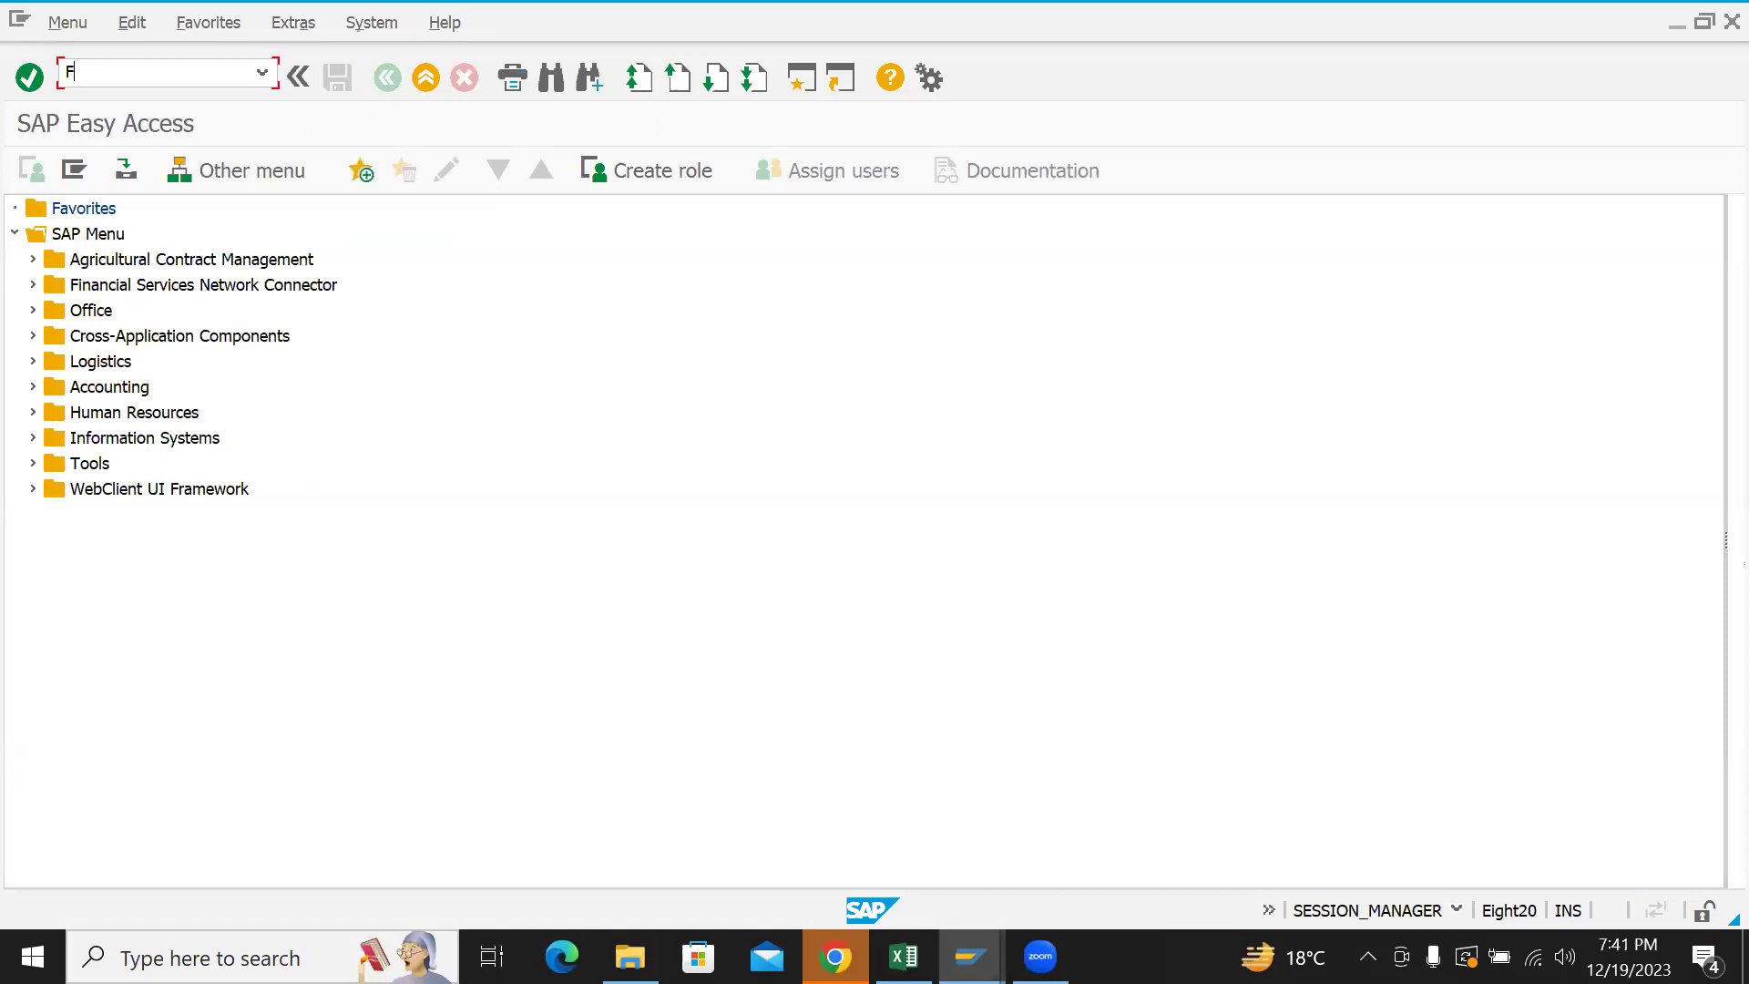
text(-02)
key(Return)
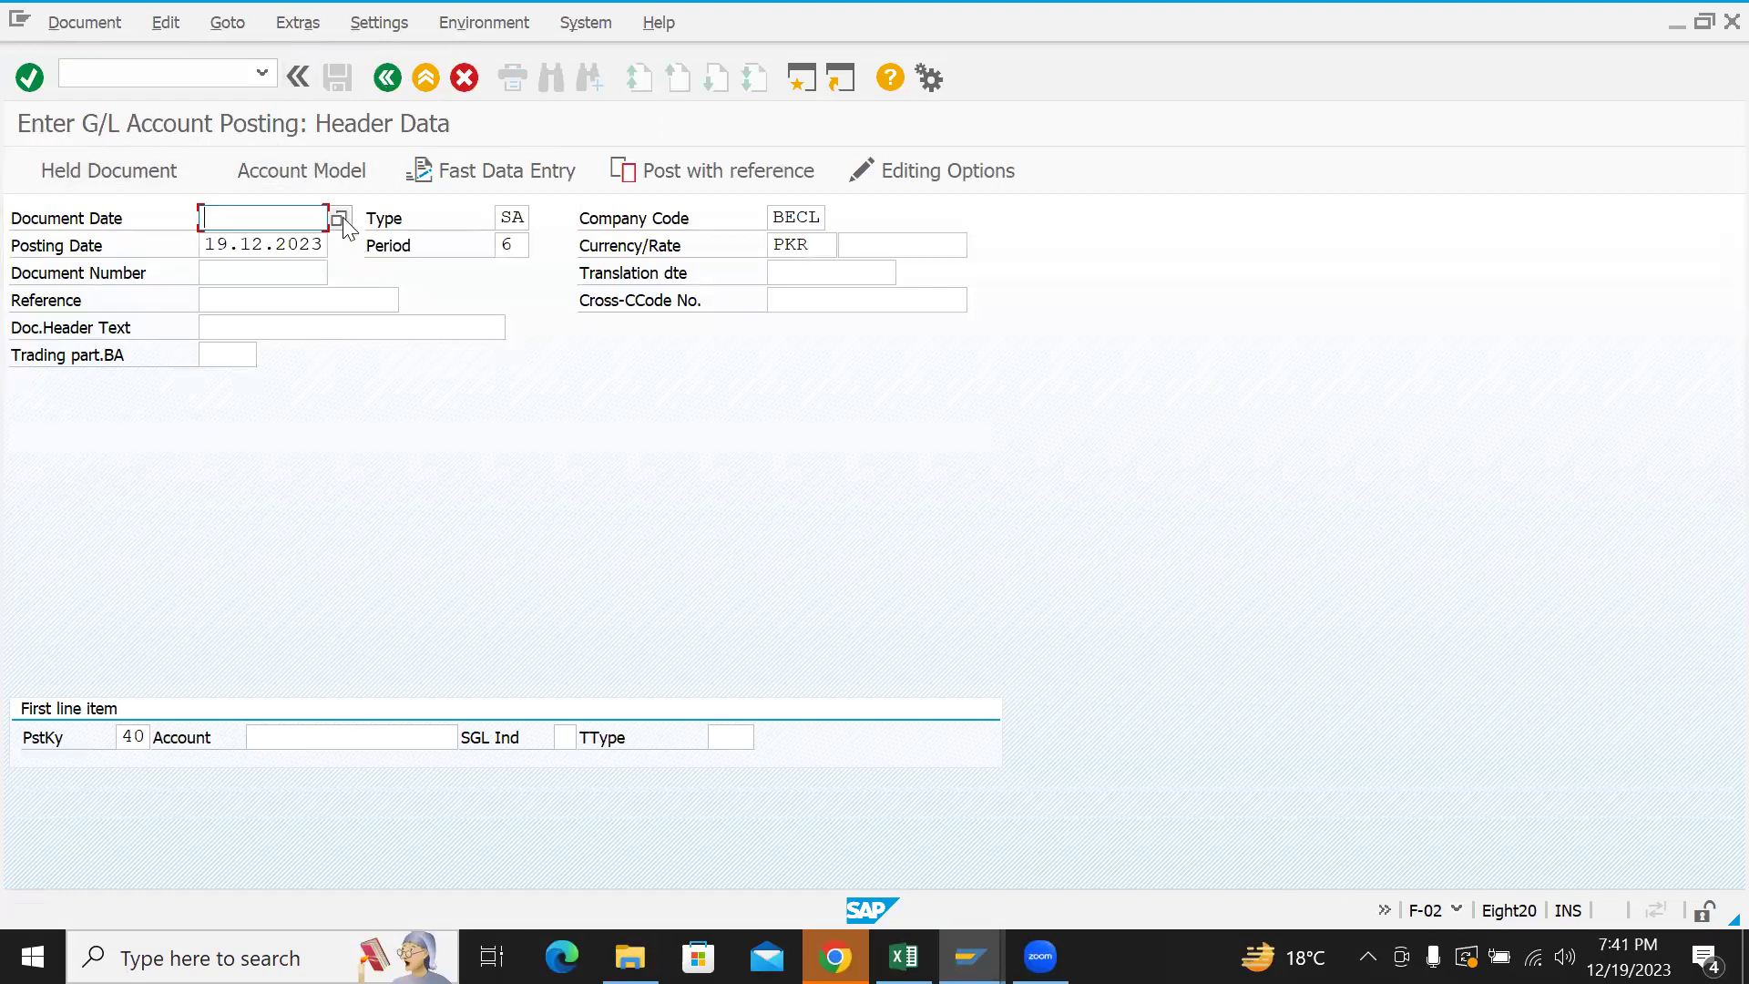
text(19.12.2023)
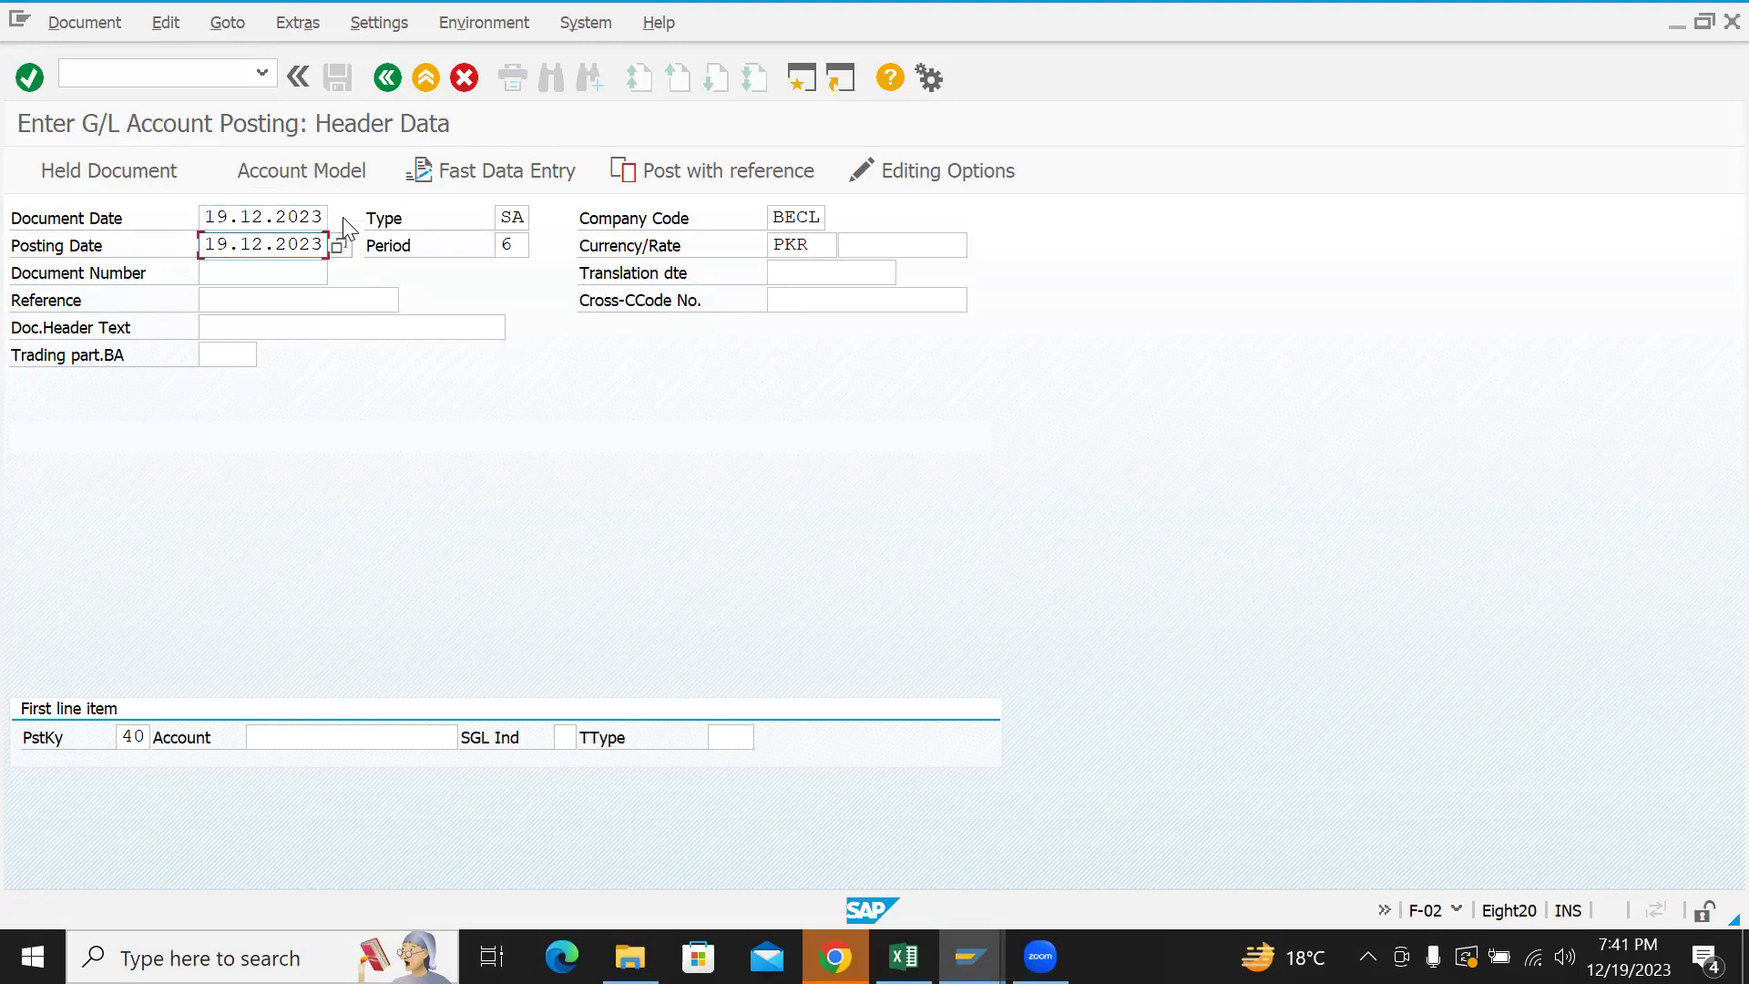
key(Return)
- Review the document date, posting date and document type in the posting header, including the available document types
key(shift+Tab)
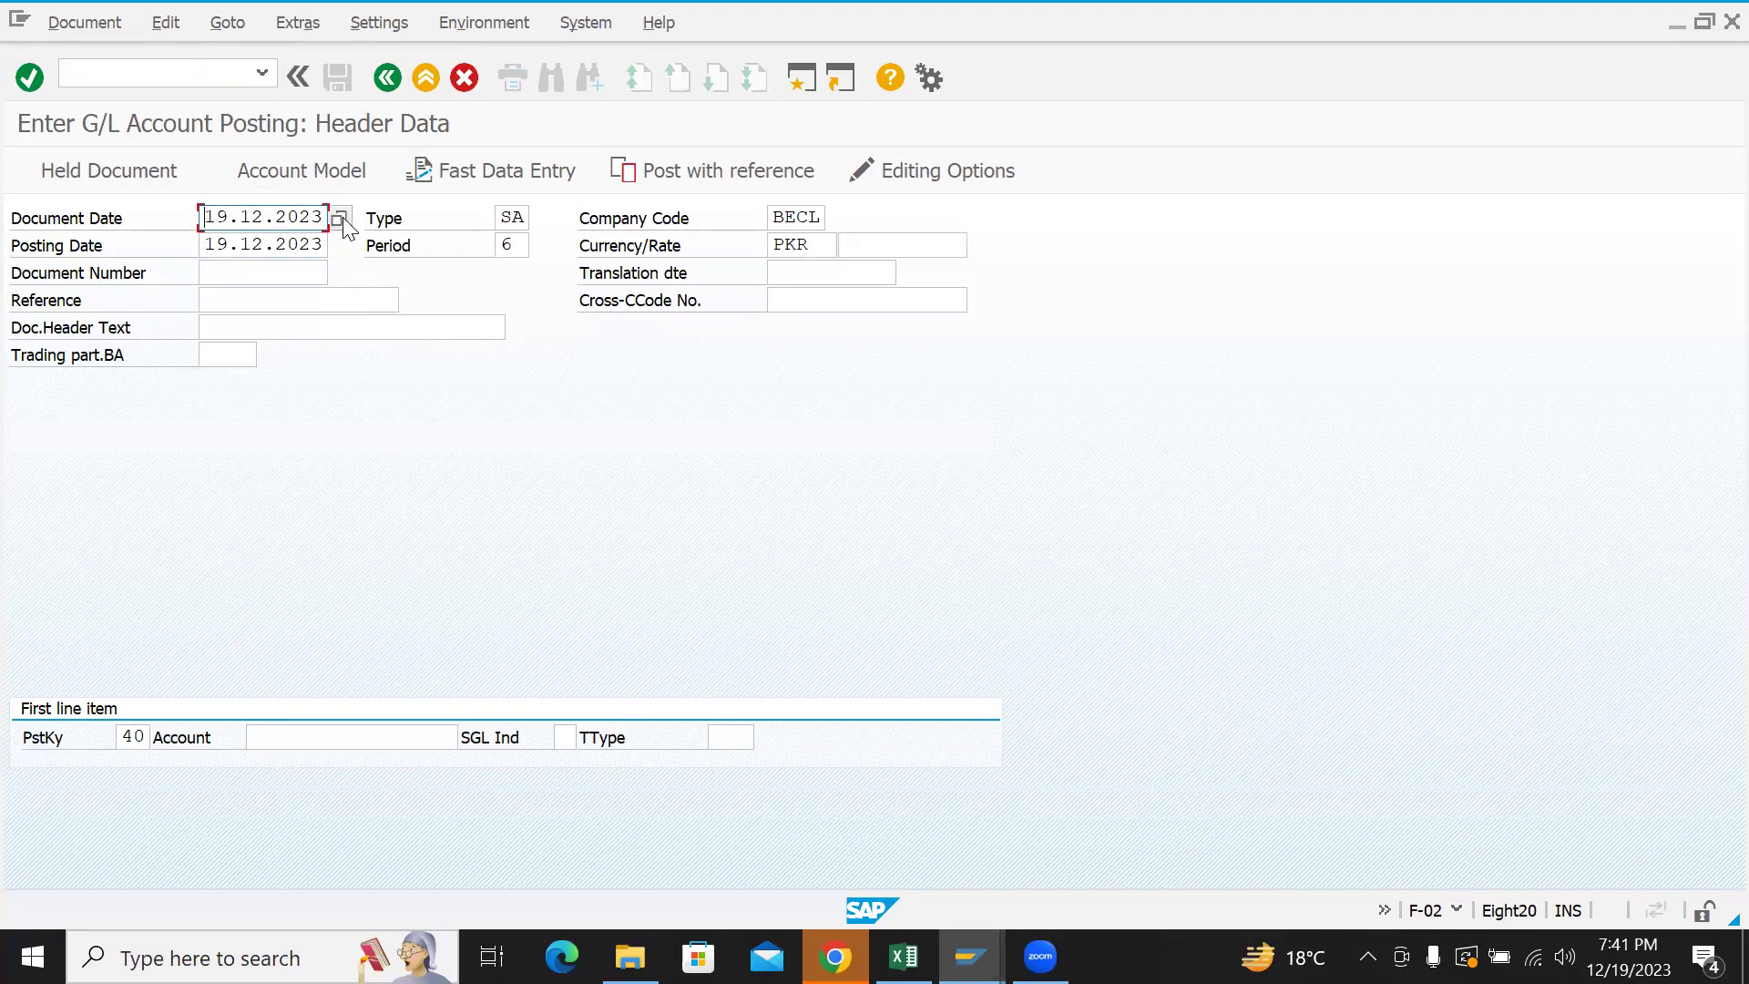
key(shift+End)
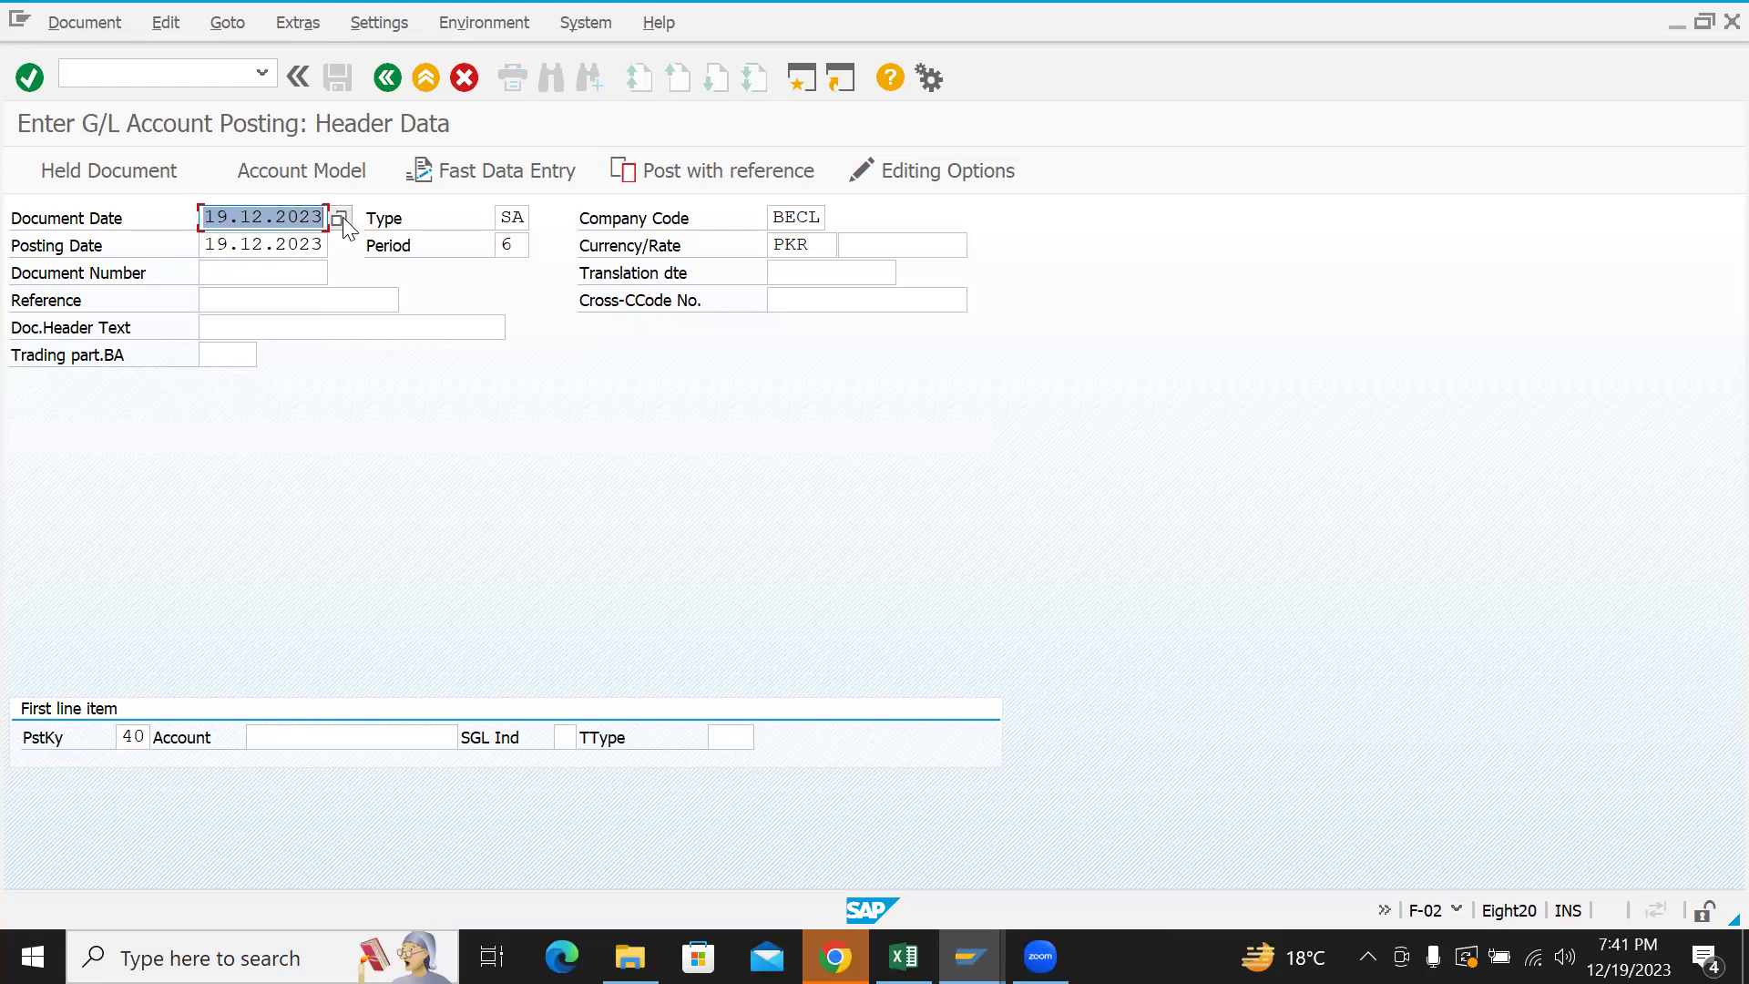
key(Down)
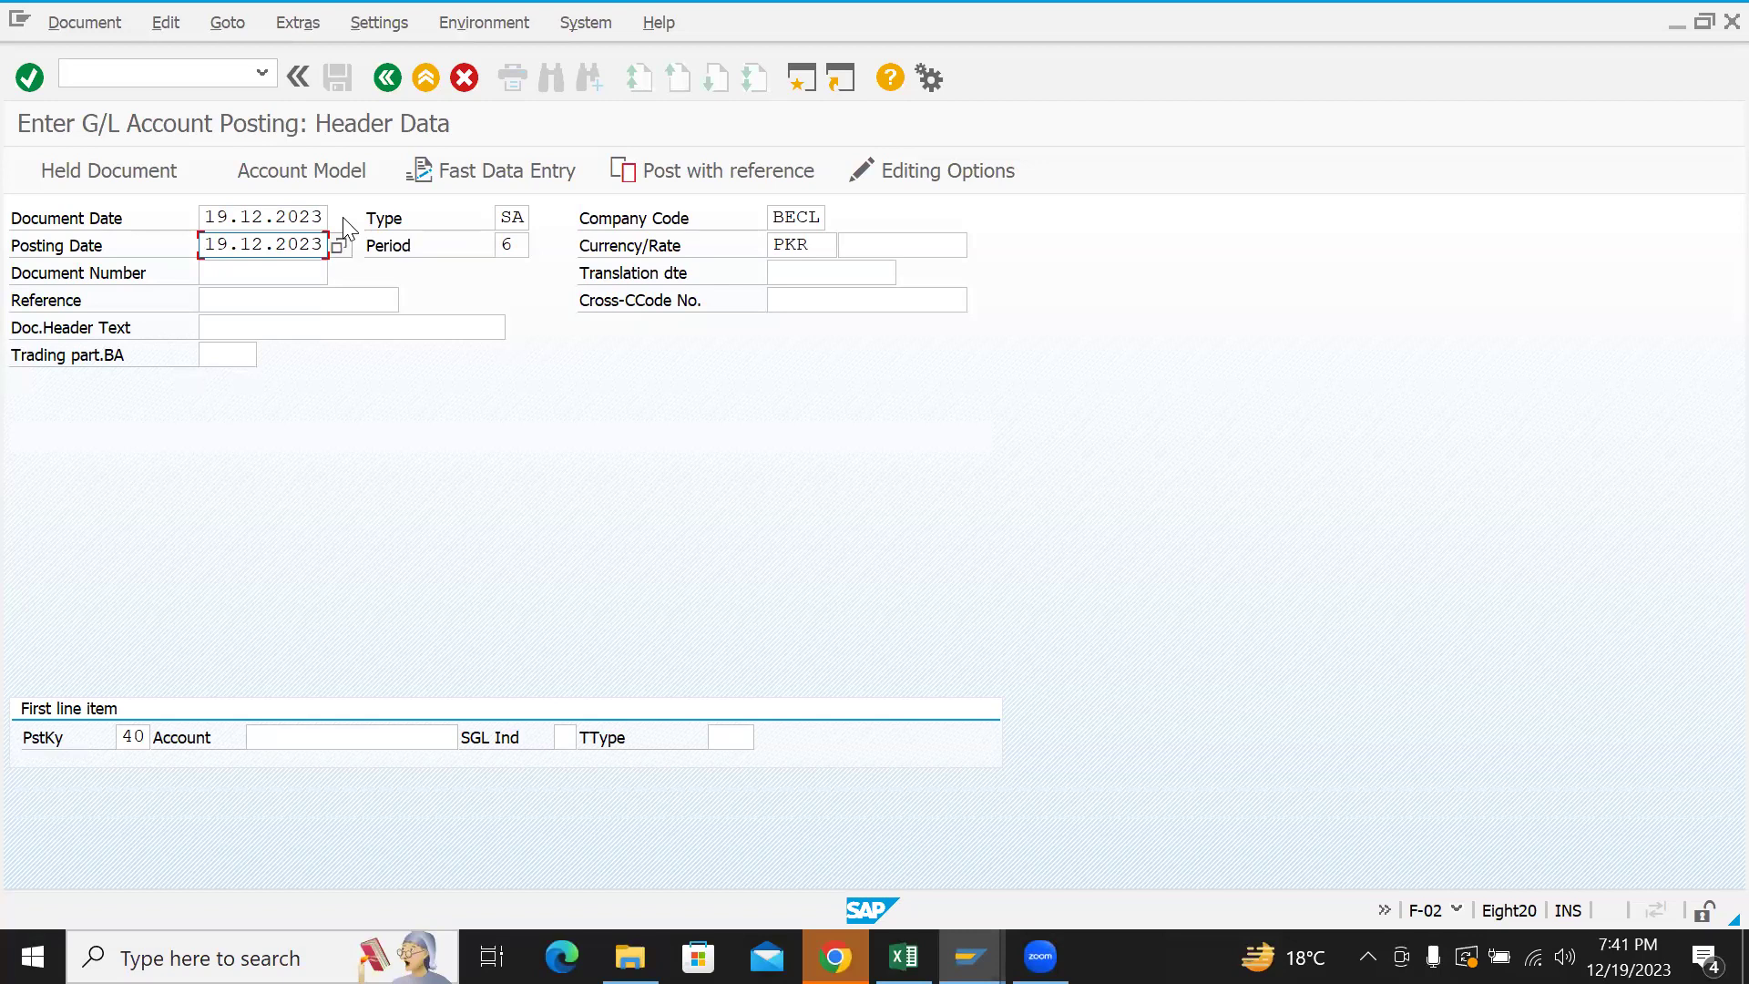
key(Up)
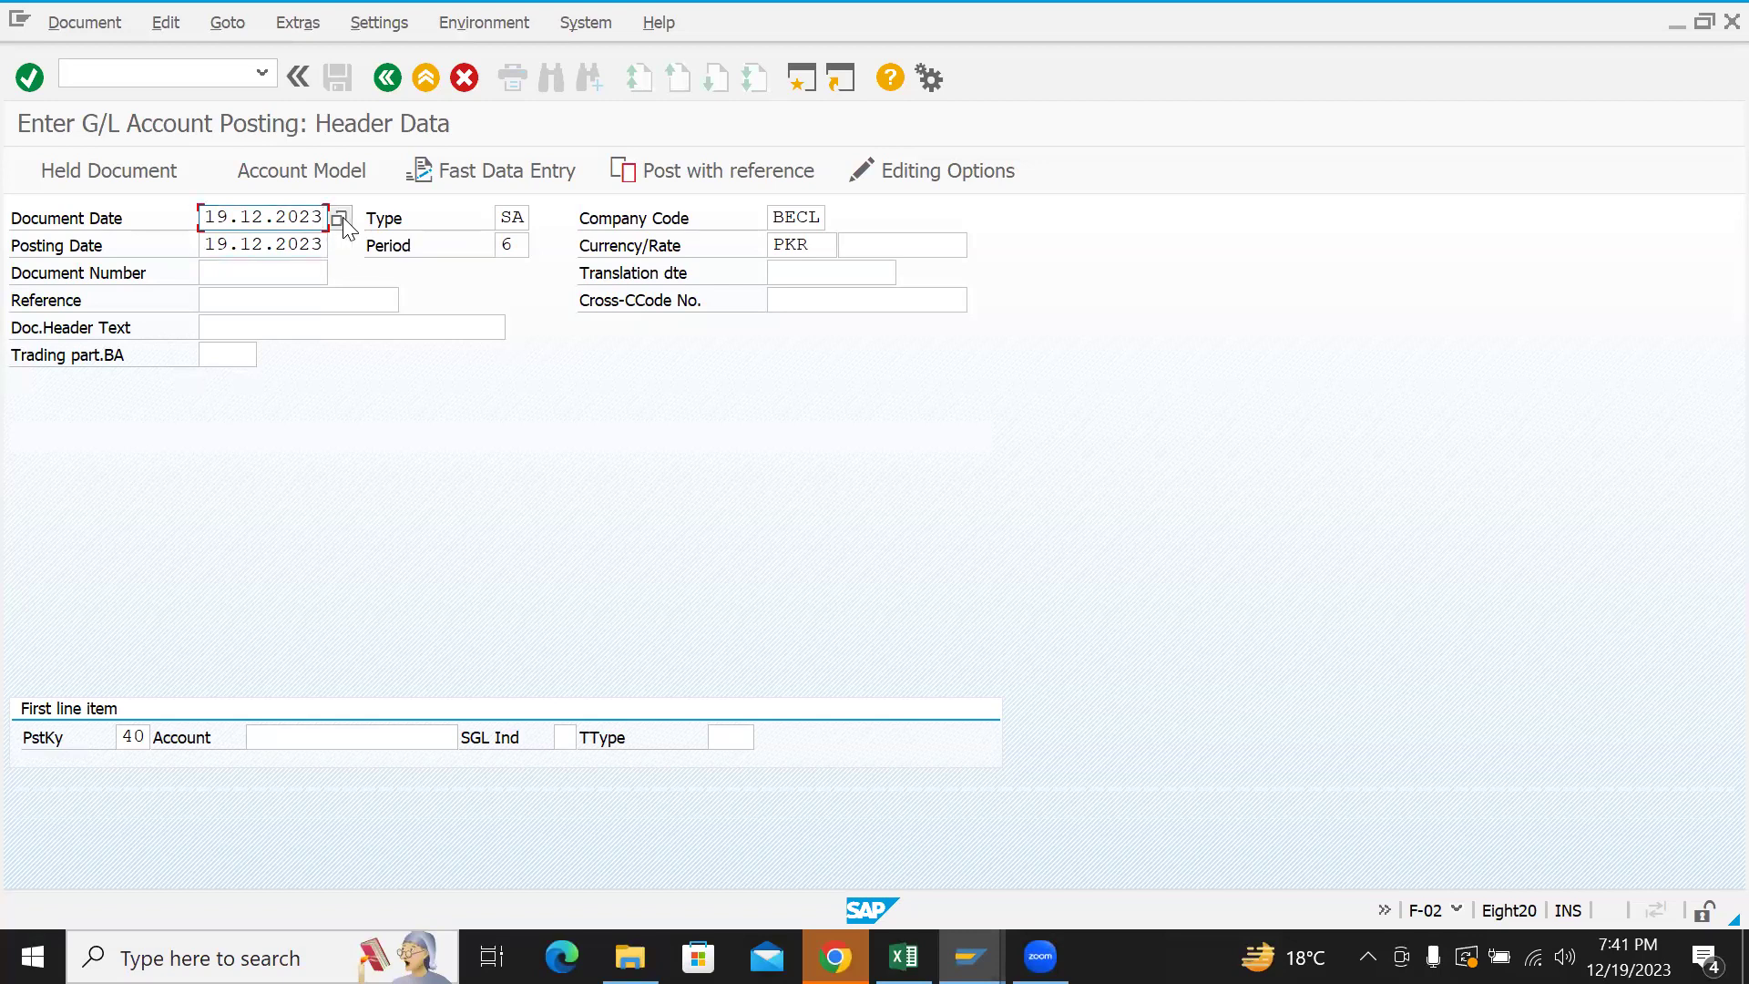
key(Tab)
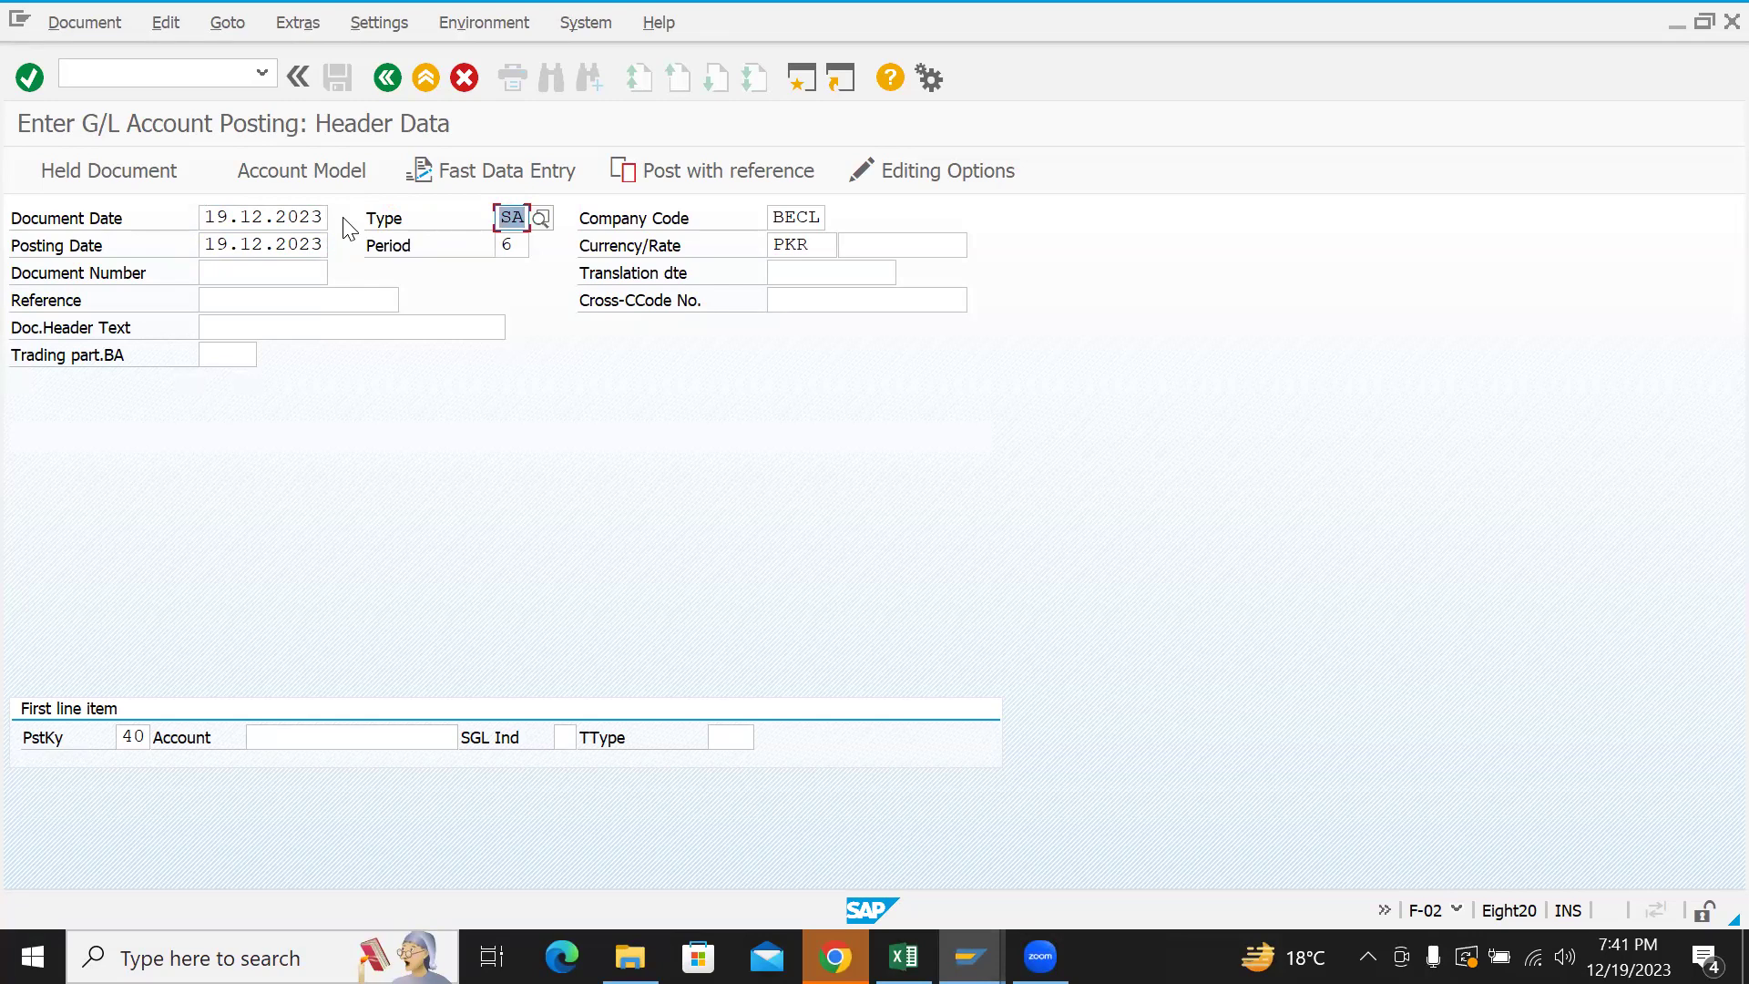
click(542, 220)
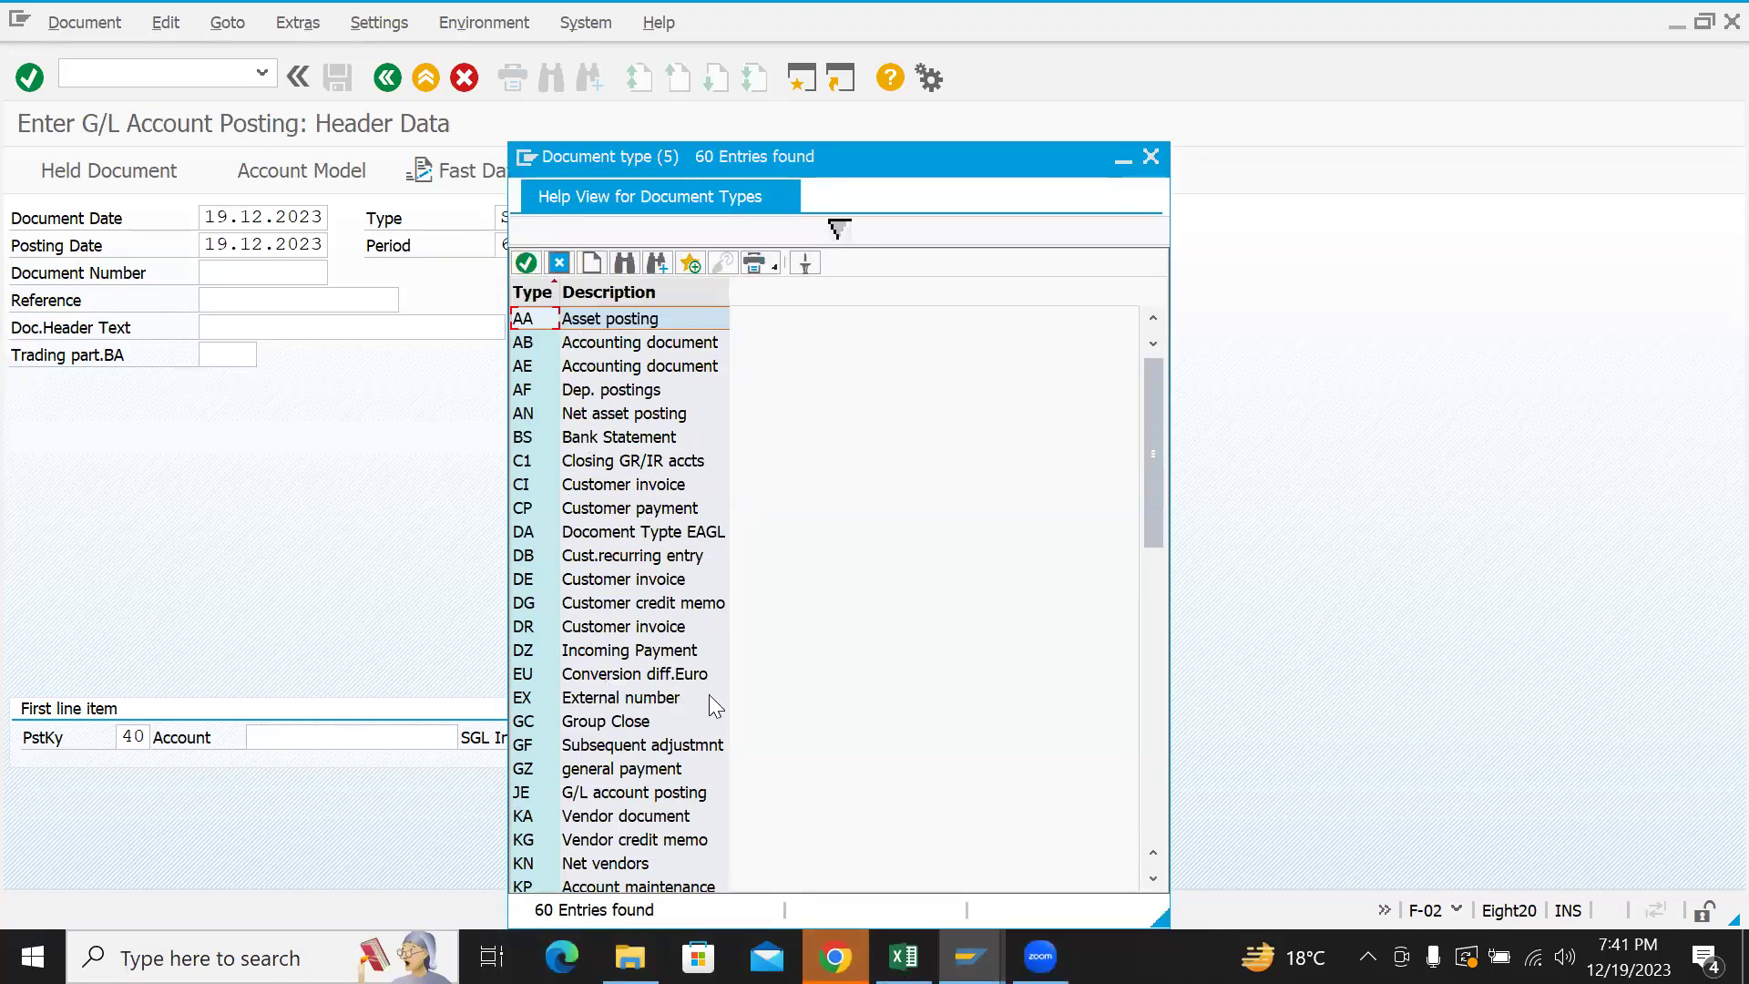
click(1152, 157)
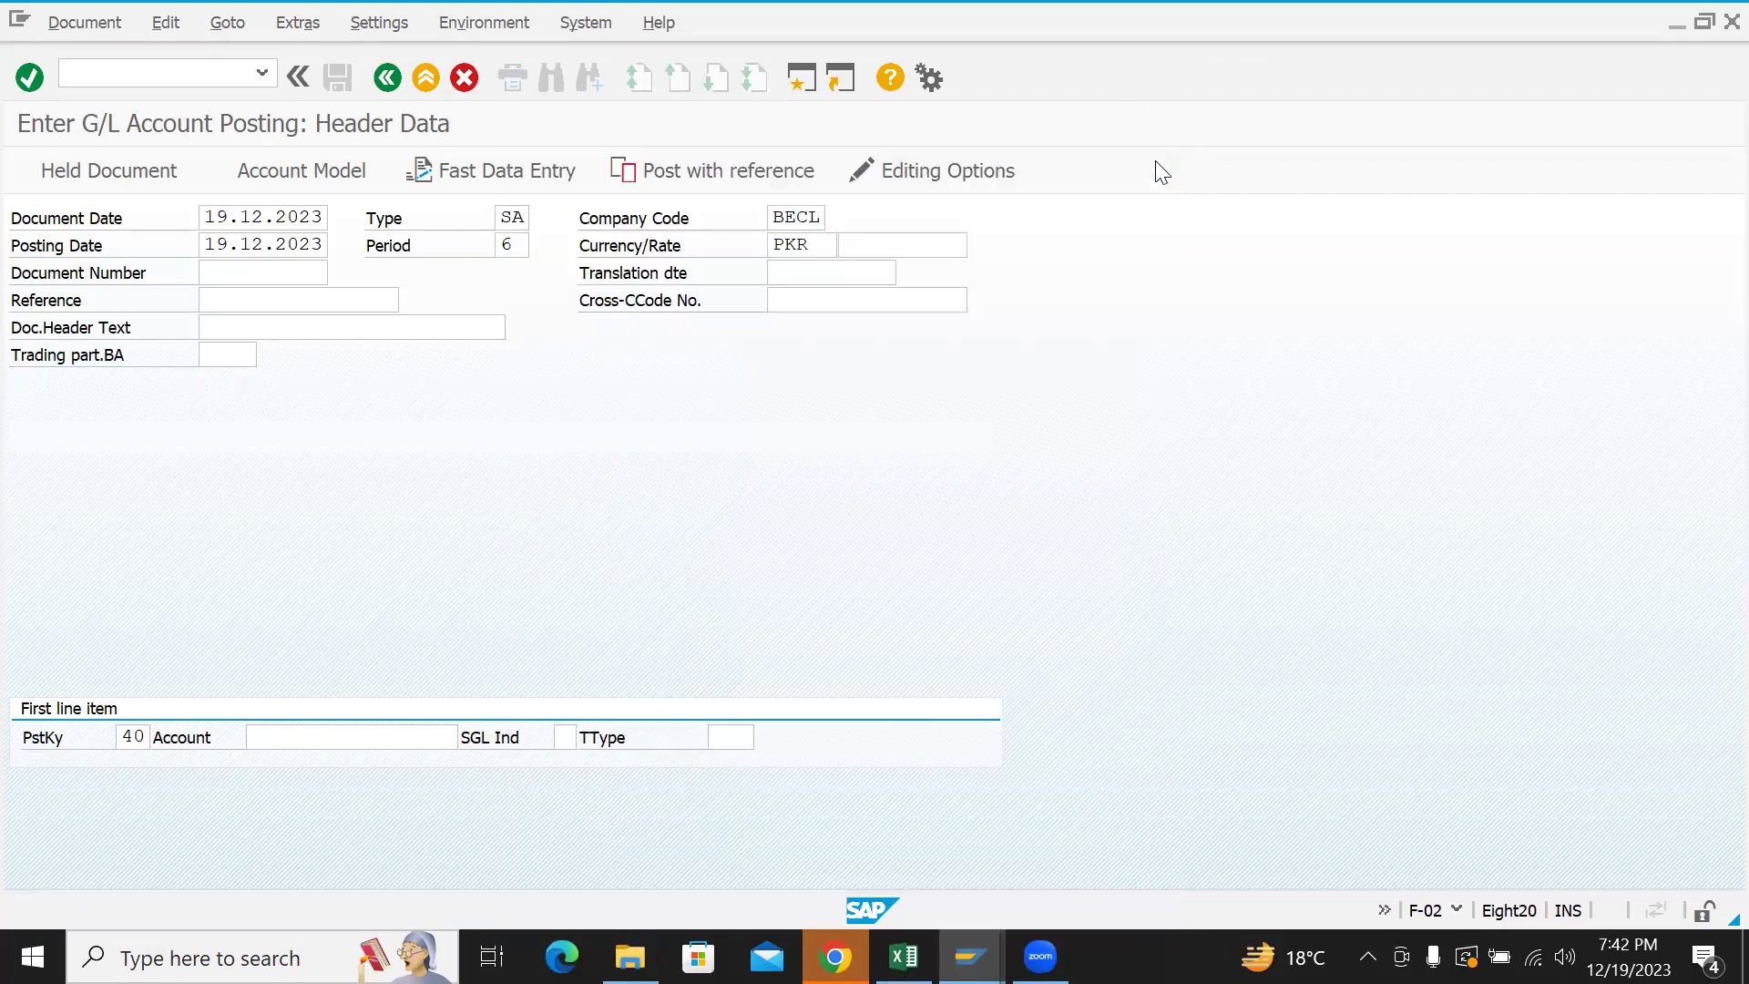
- Open the document type configuration with transaction OBA7 and display the details of document type SA
key(F3)
text(OBA)
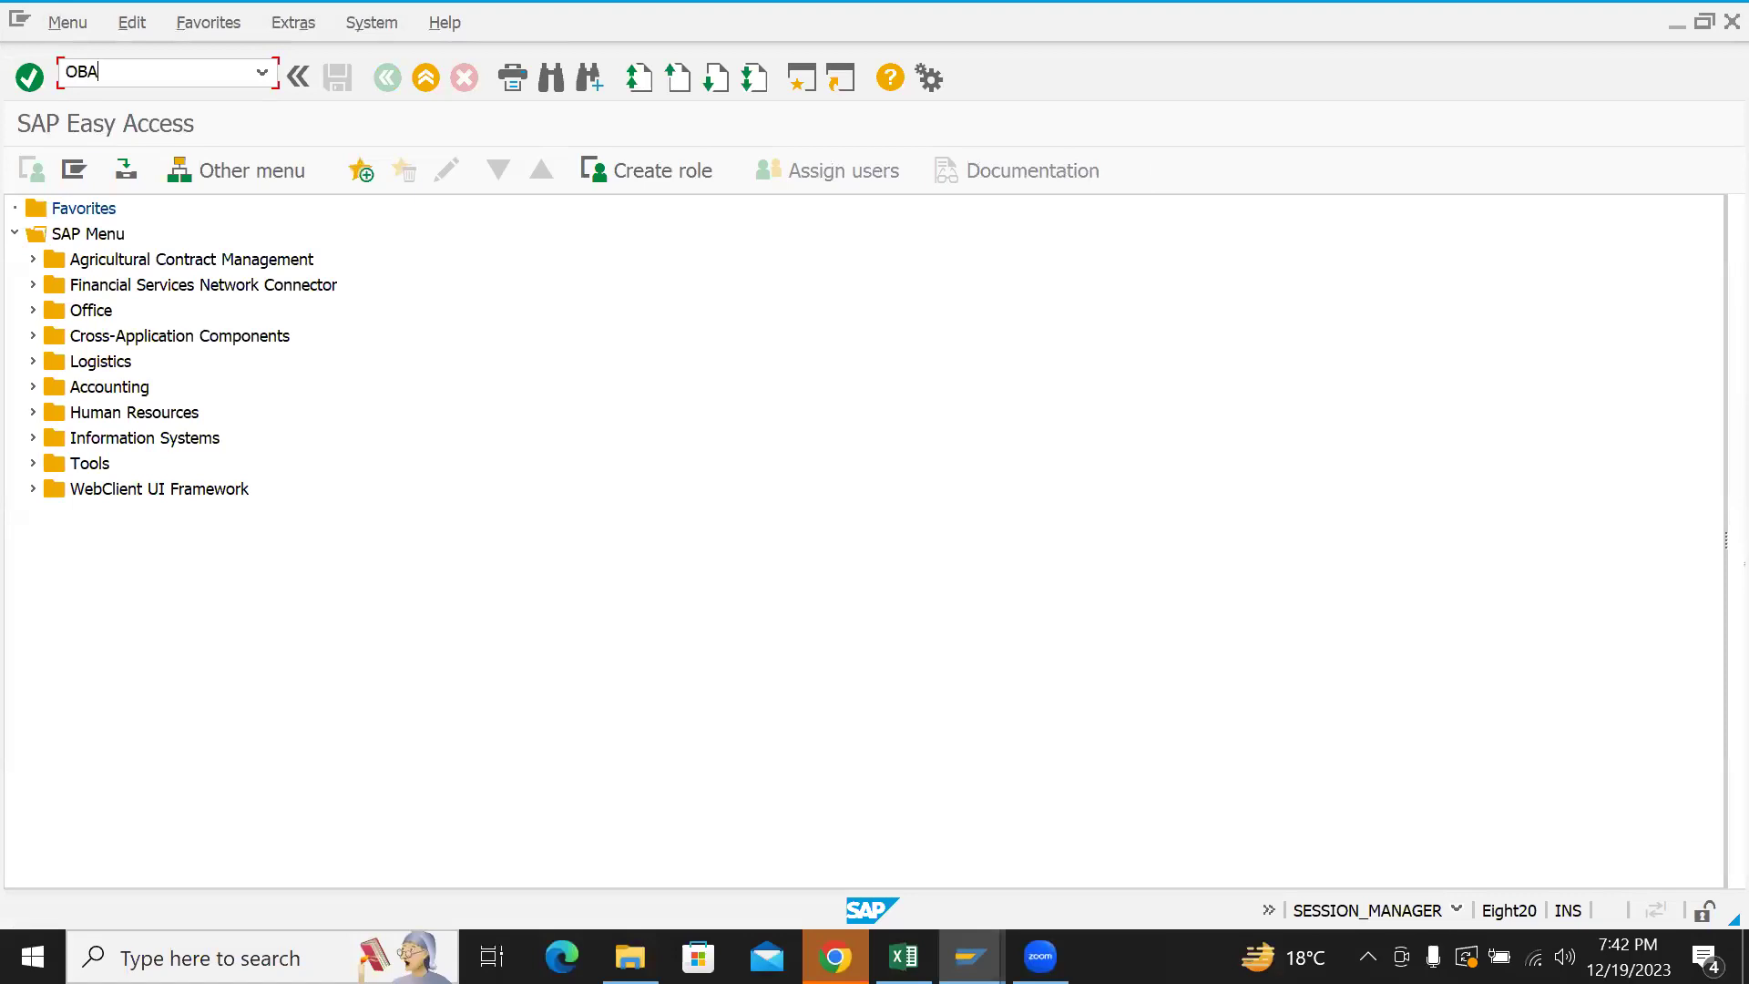
text(7)
key(Return)
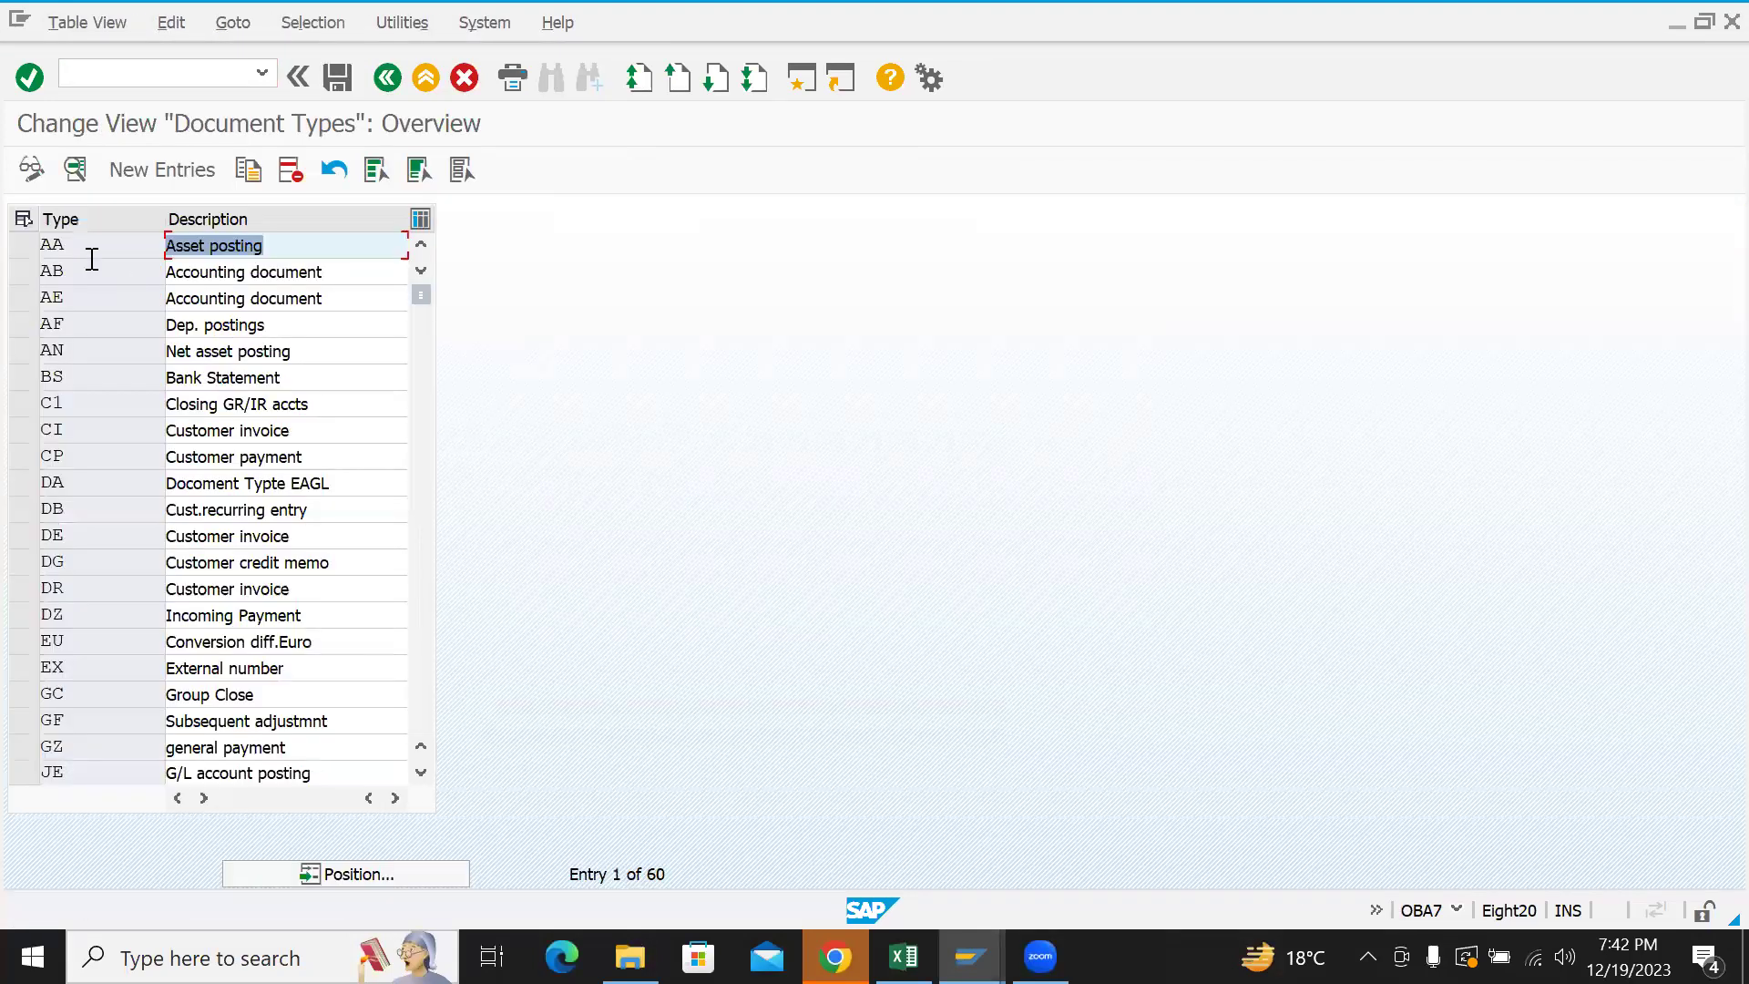
click(284, 874)
text(SA)
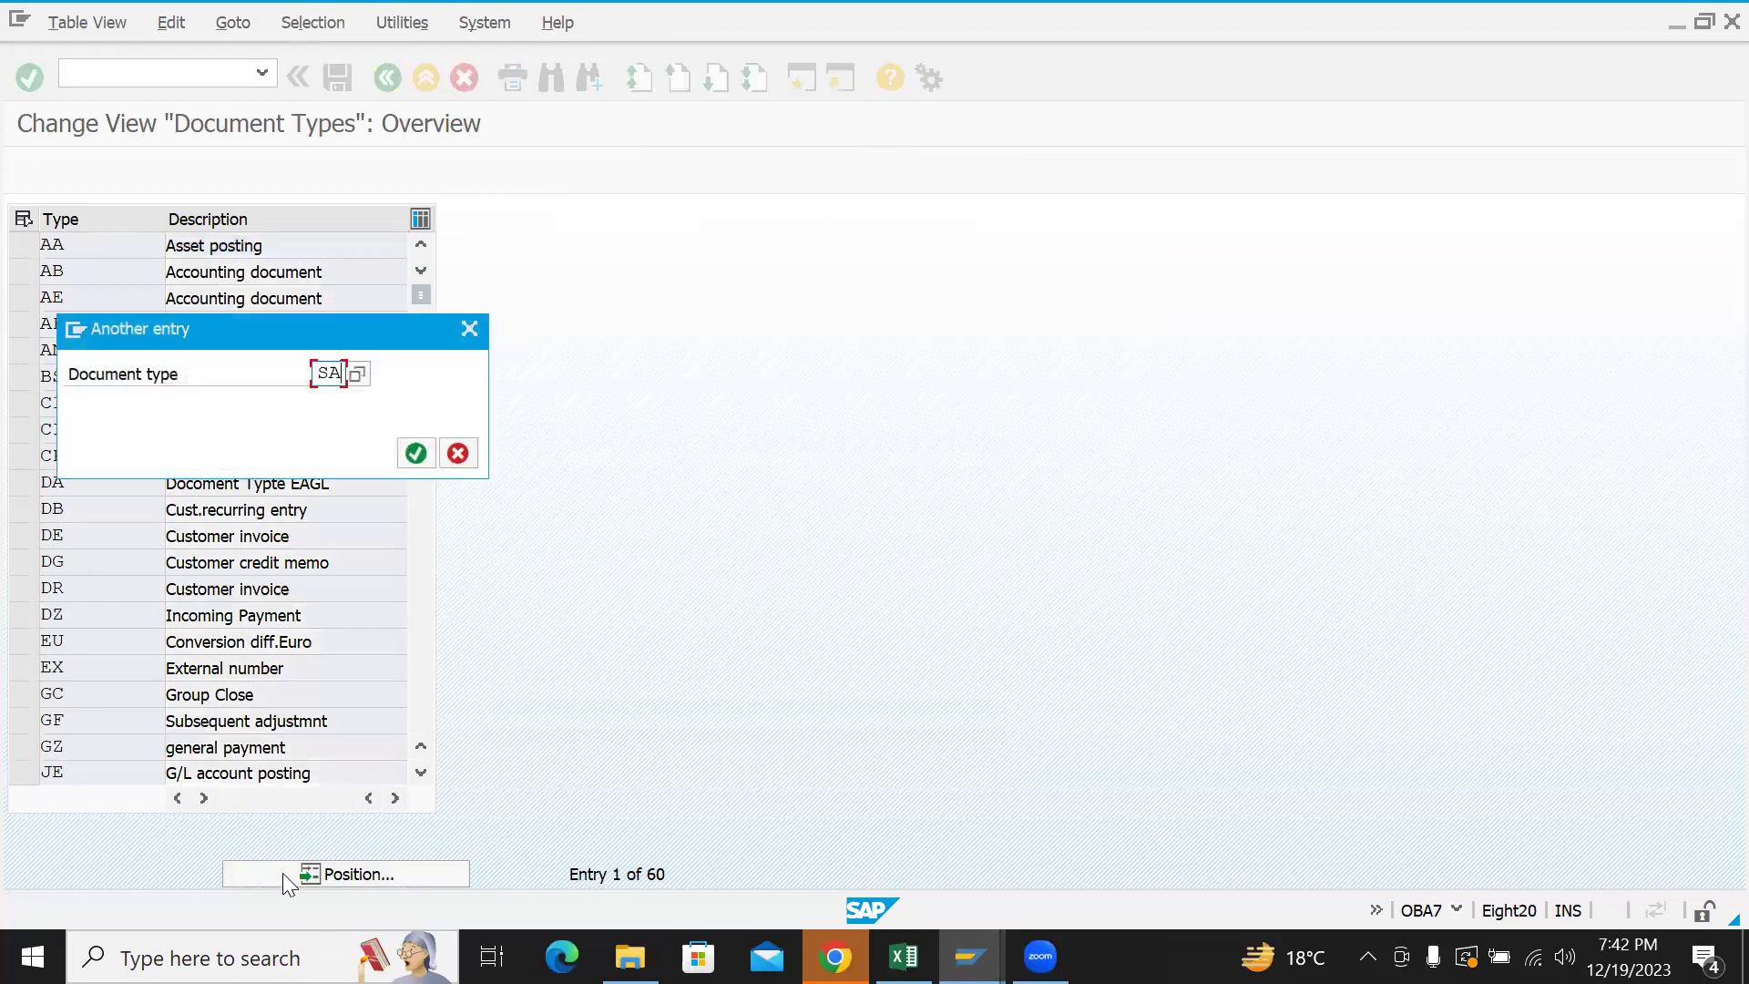
key(Return)
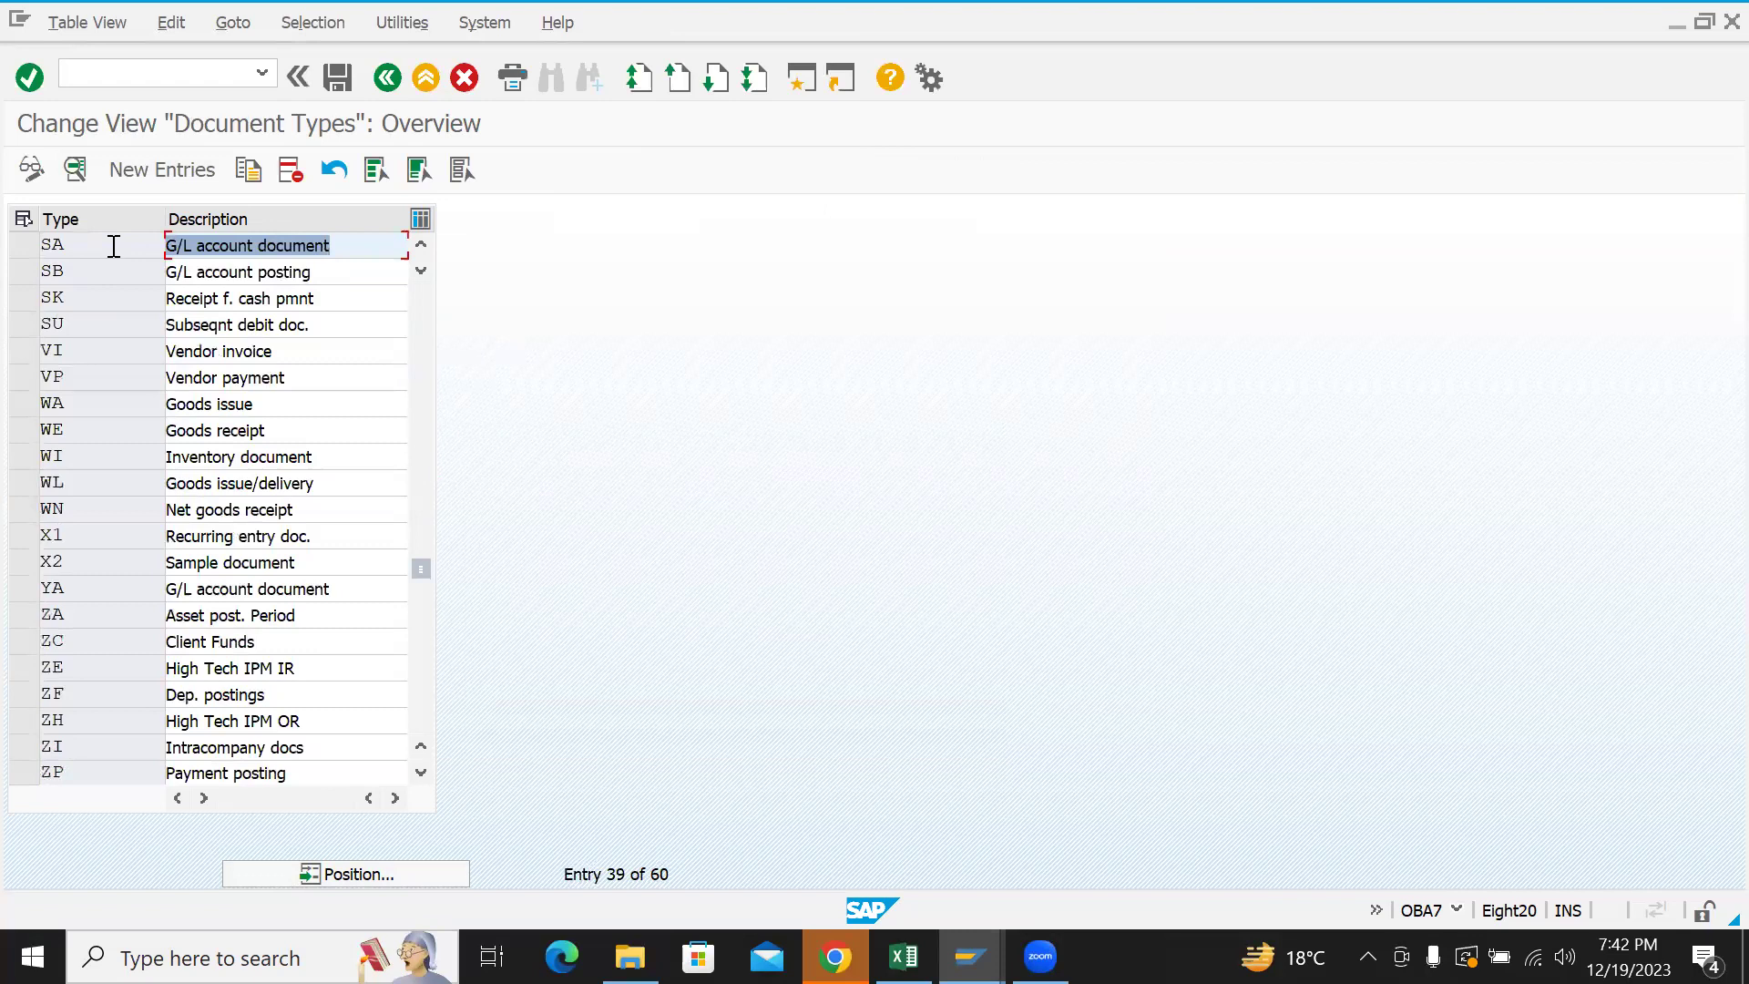
click(113, 247)
double_click(111, 244)
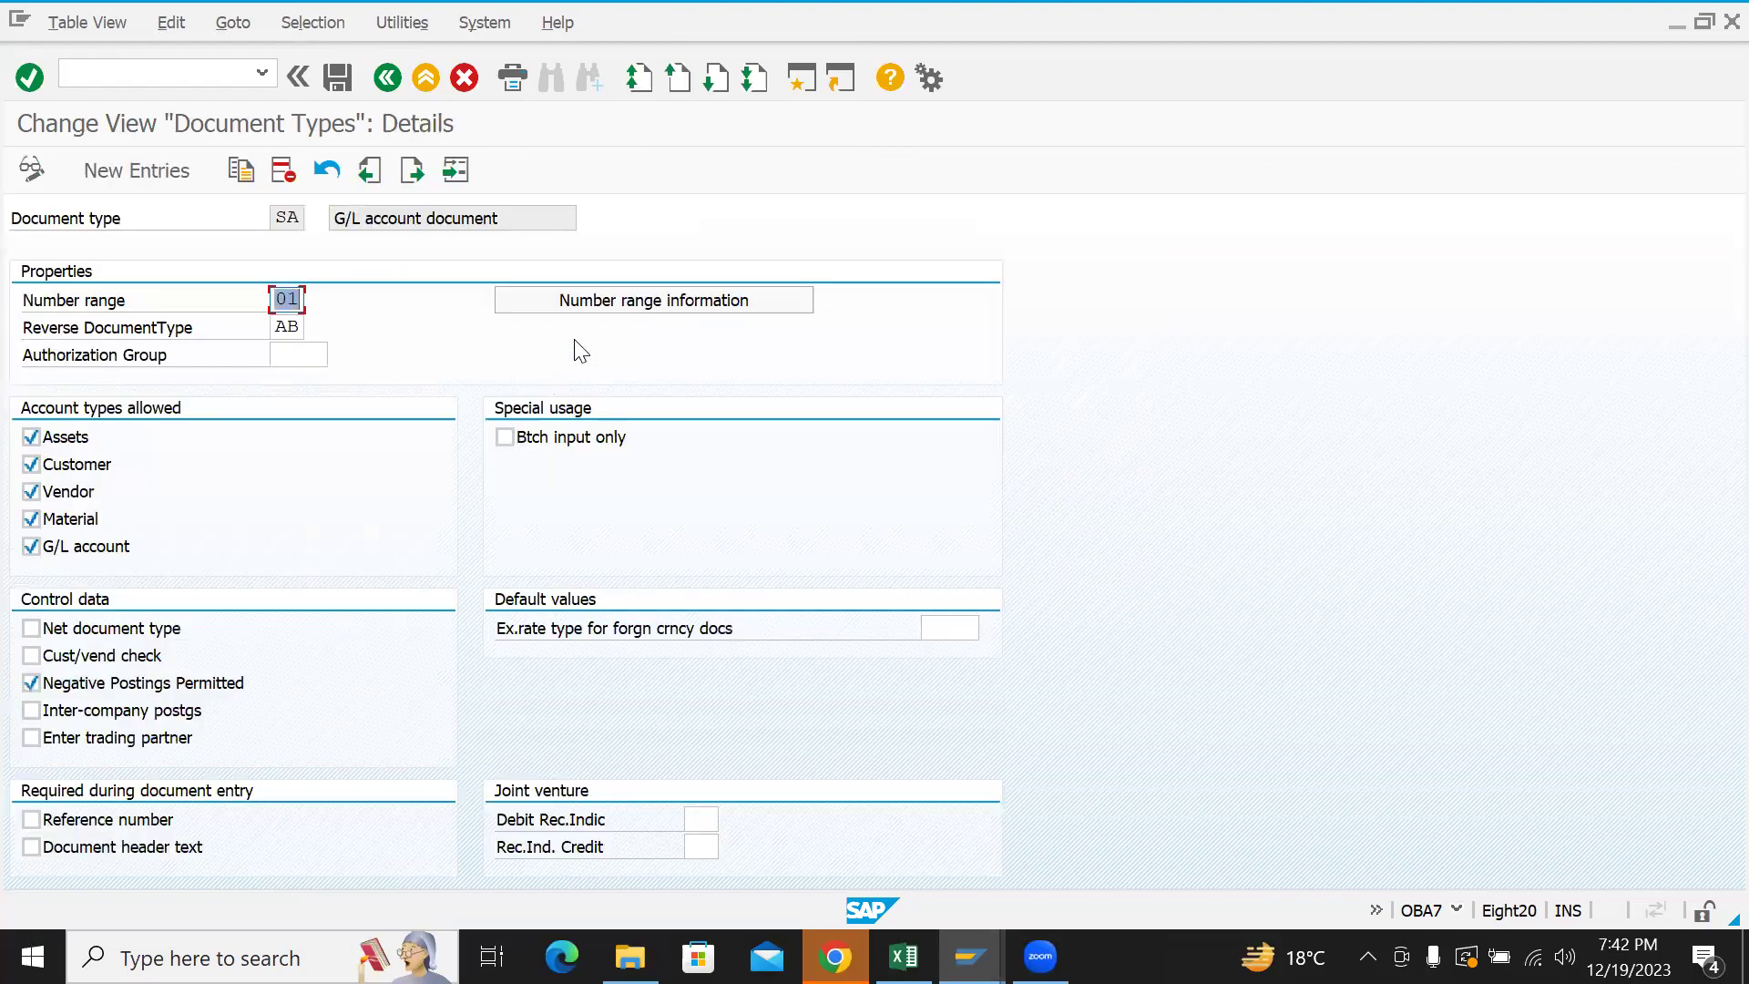
- Open the accounting document number range intervals of company code BECL and check the number status of interval 01
click(612, 302)
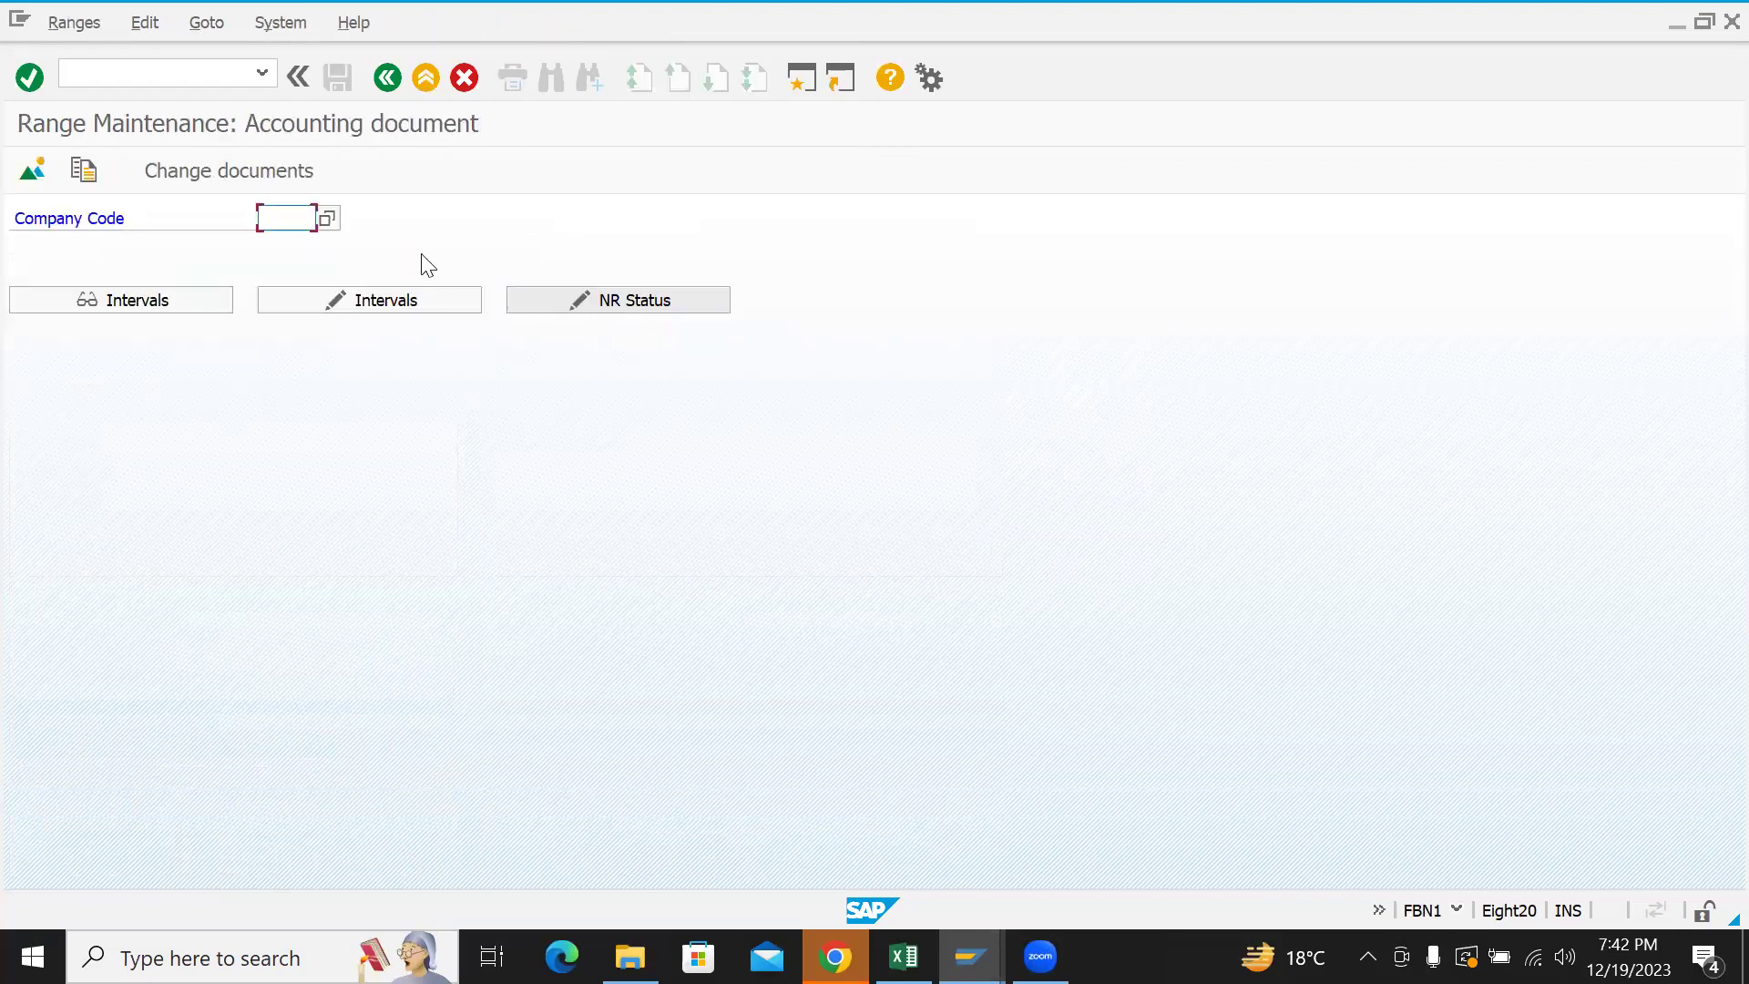
key(BackSpace)
key(Down)
key(Down)
key(Return)
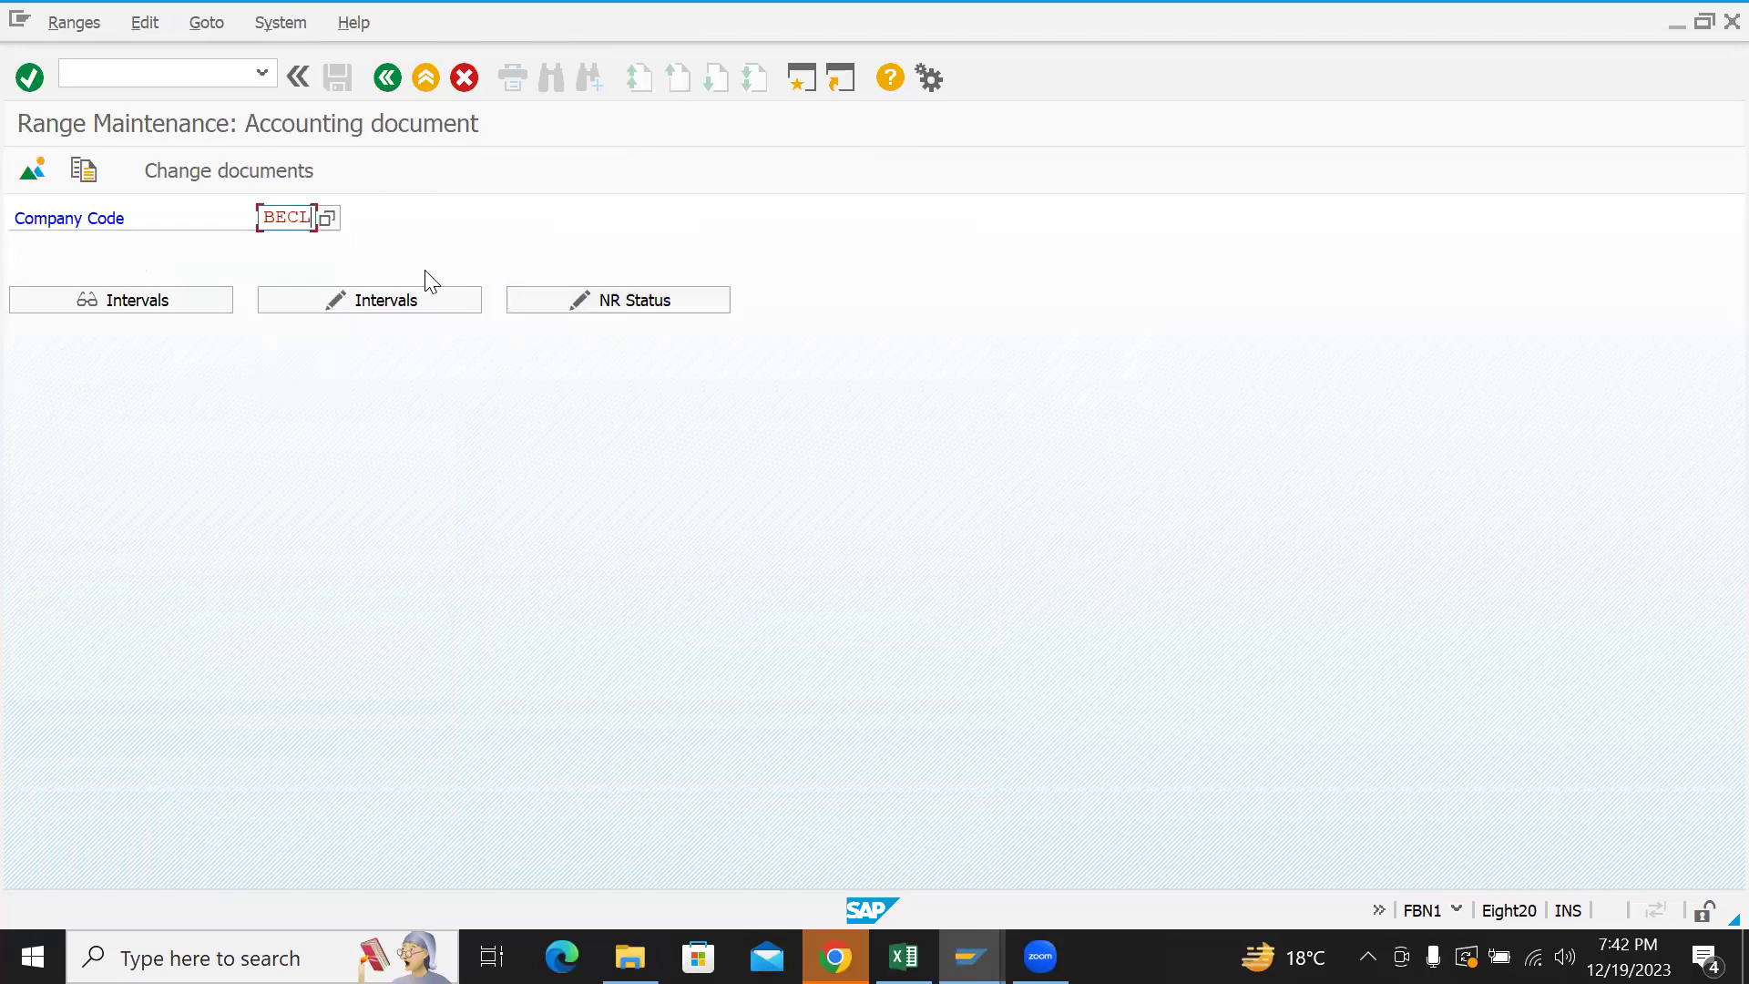
click(415, 305)
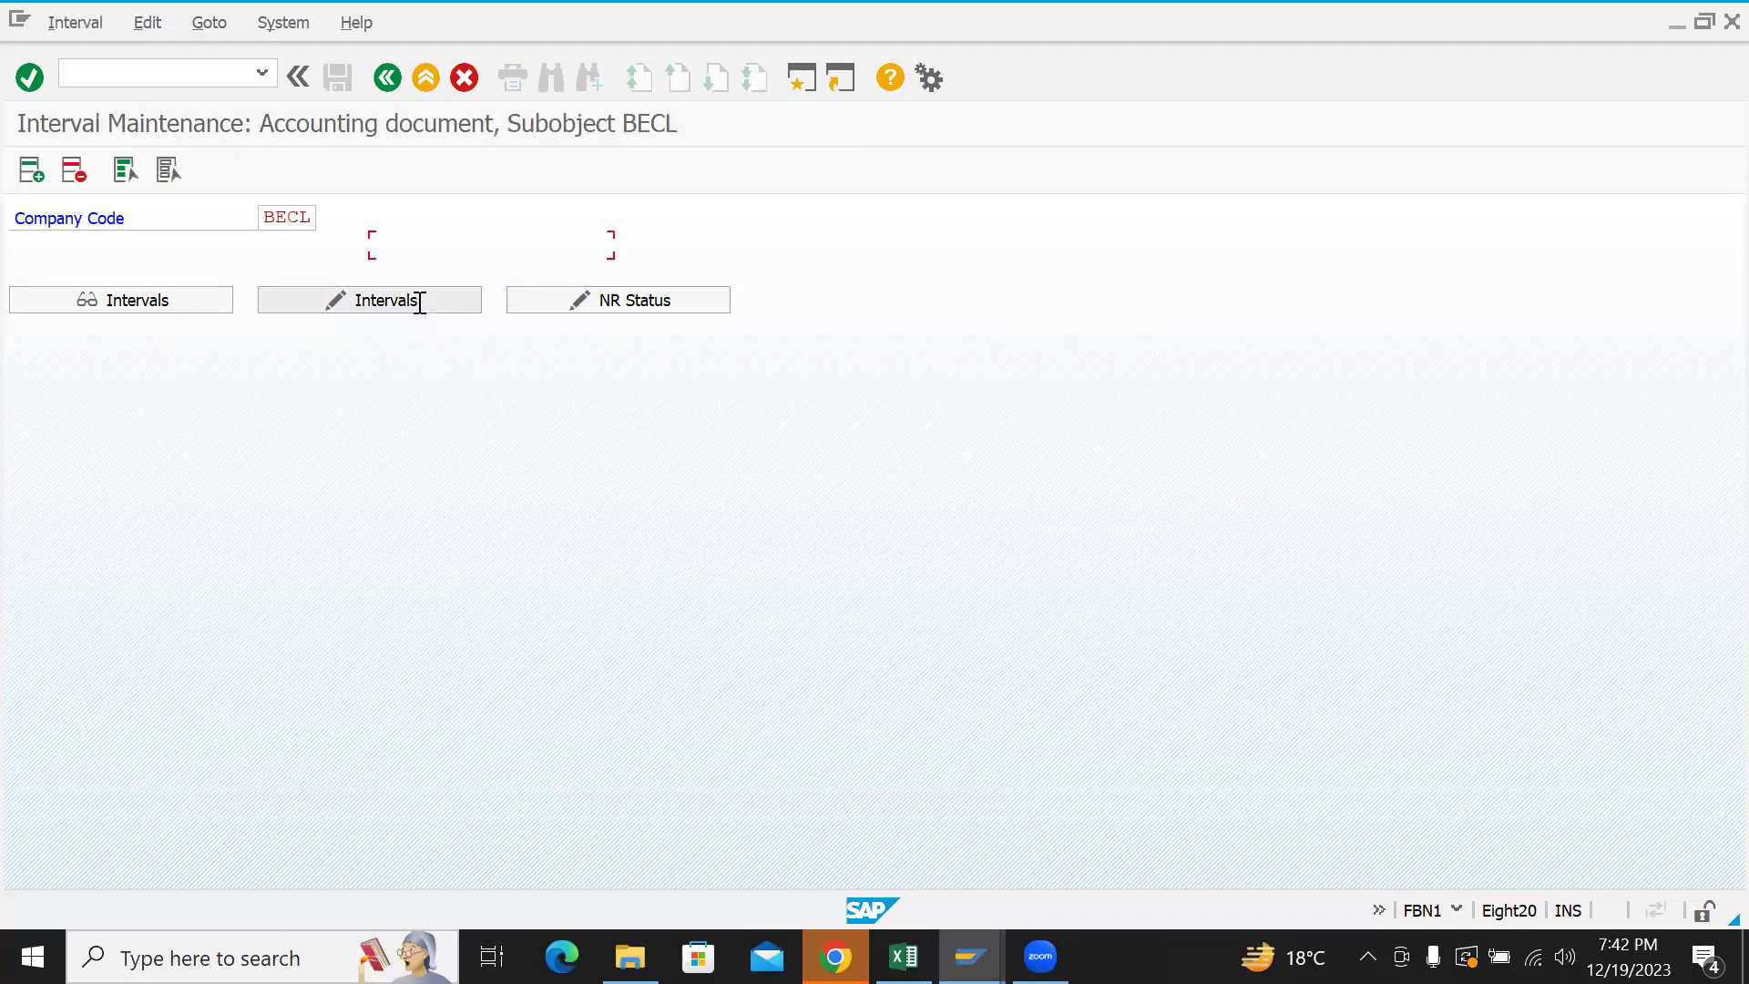
click(28, 244)
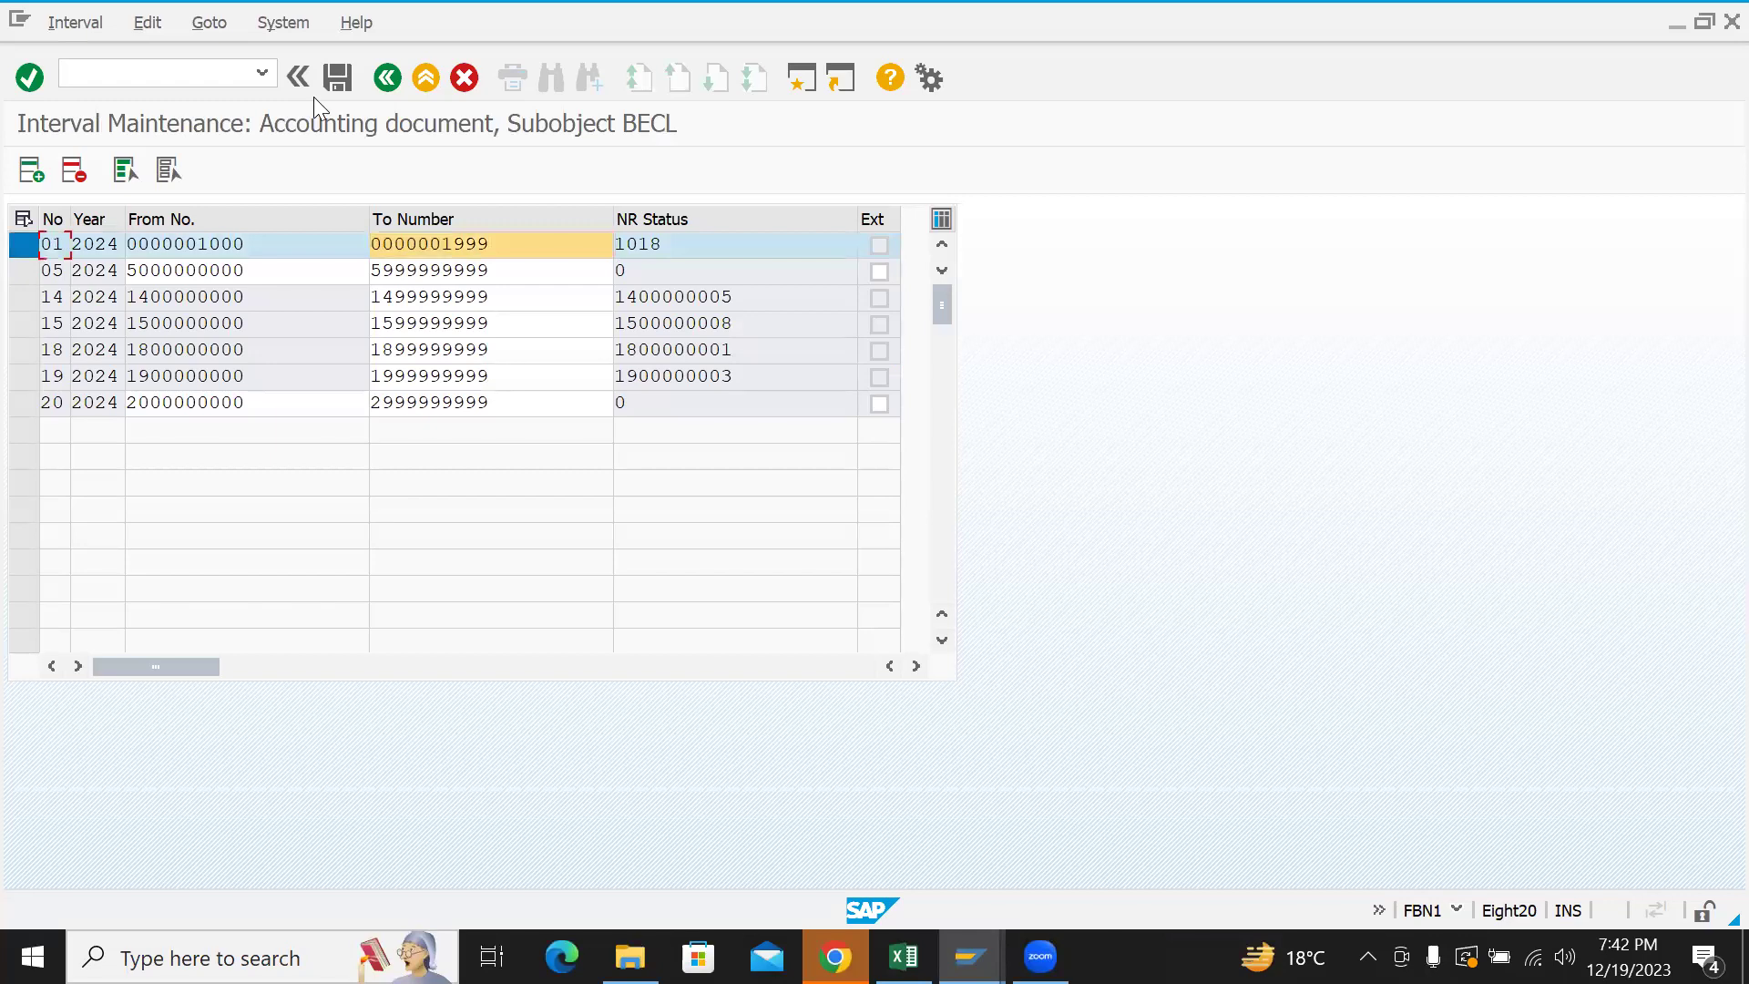
drag(686, 243, 613, 243)
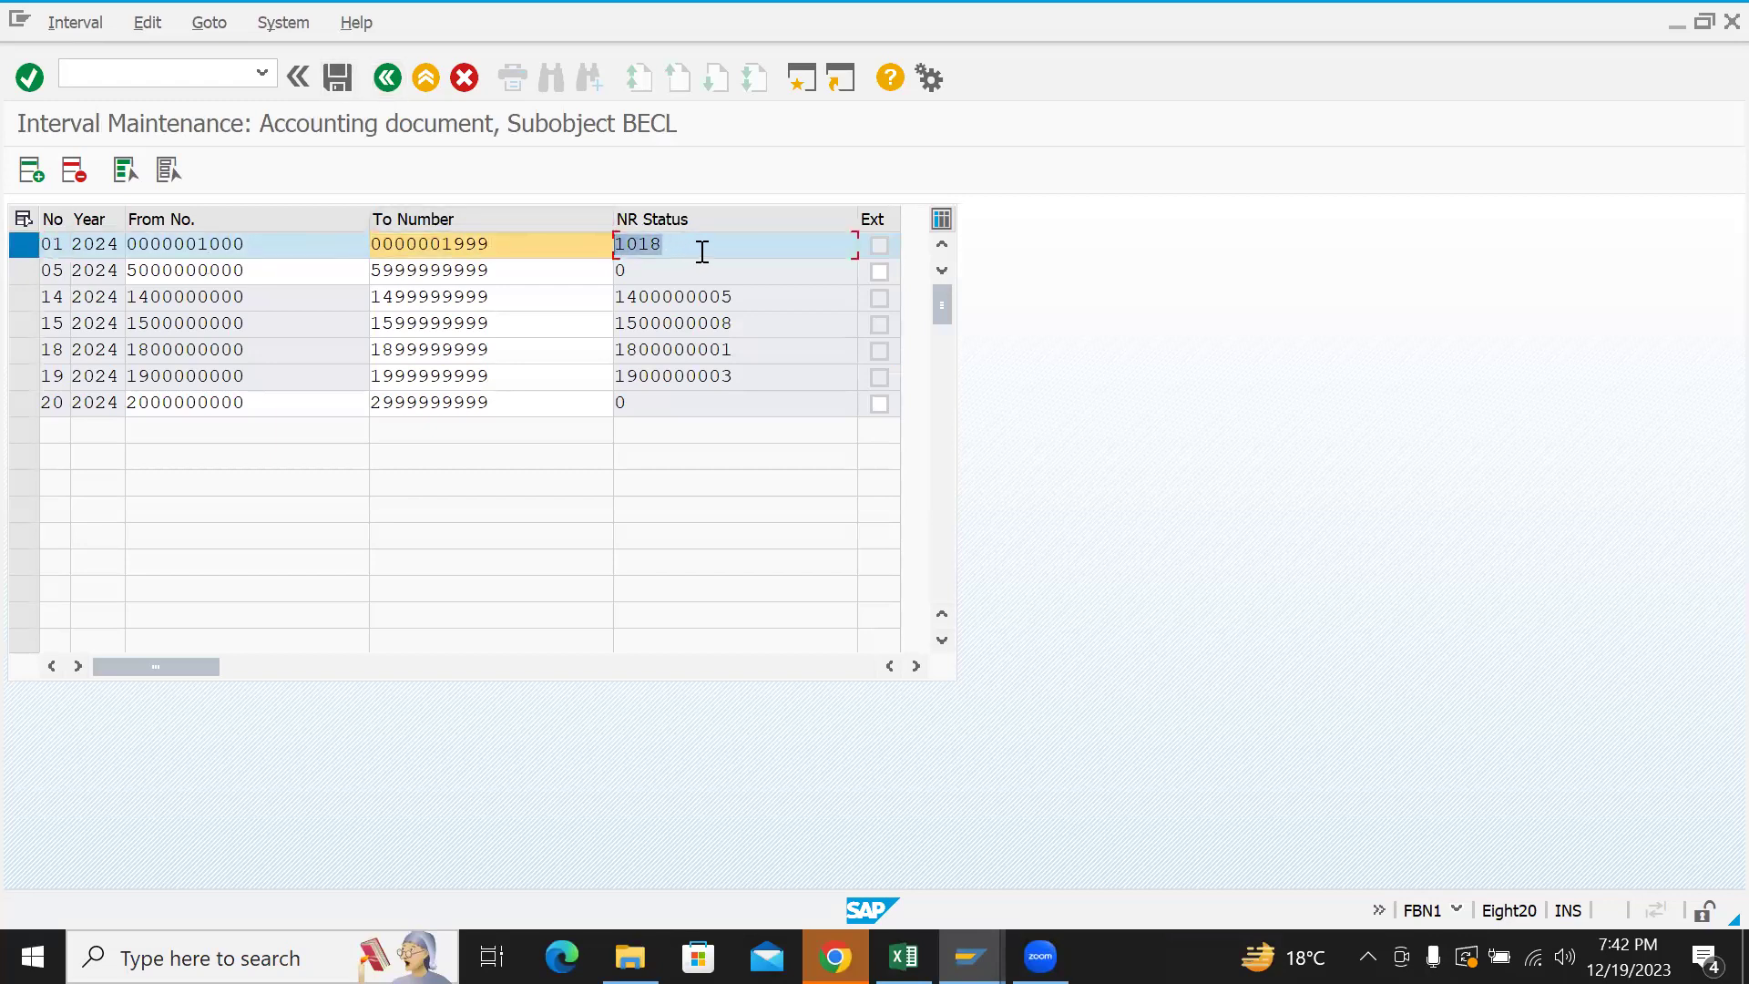
- Return to document type SA's details and reopen its number range intervals for company code BECL in change mode
click(388, 79)
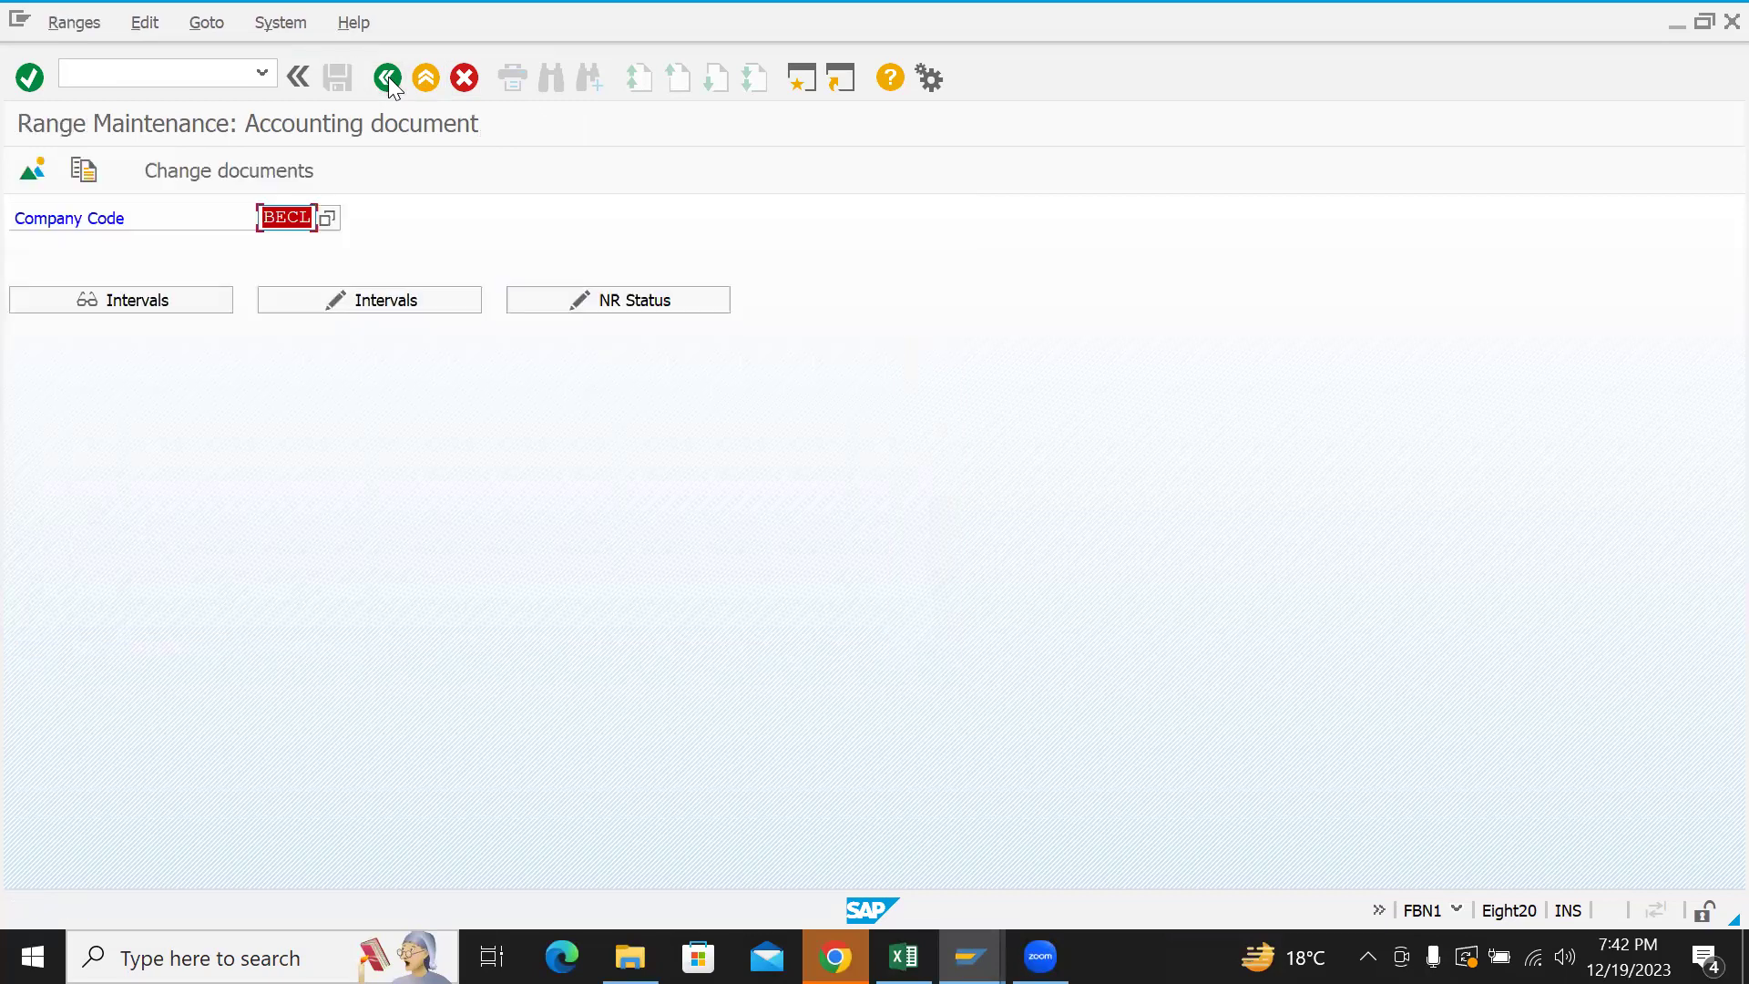
click(388, 78)
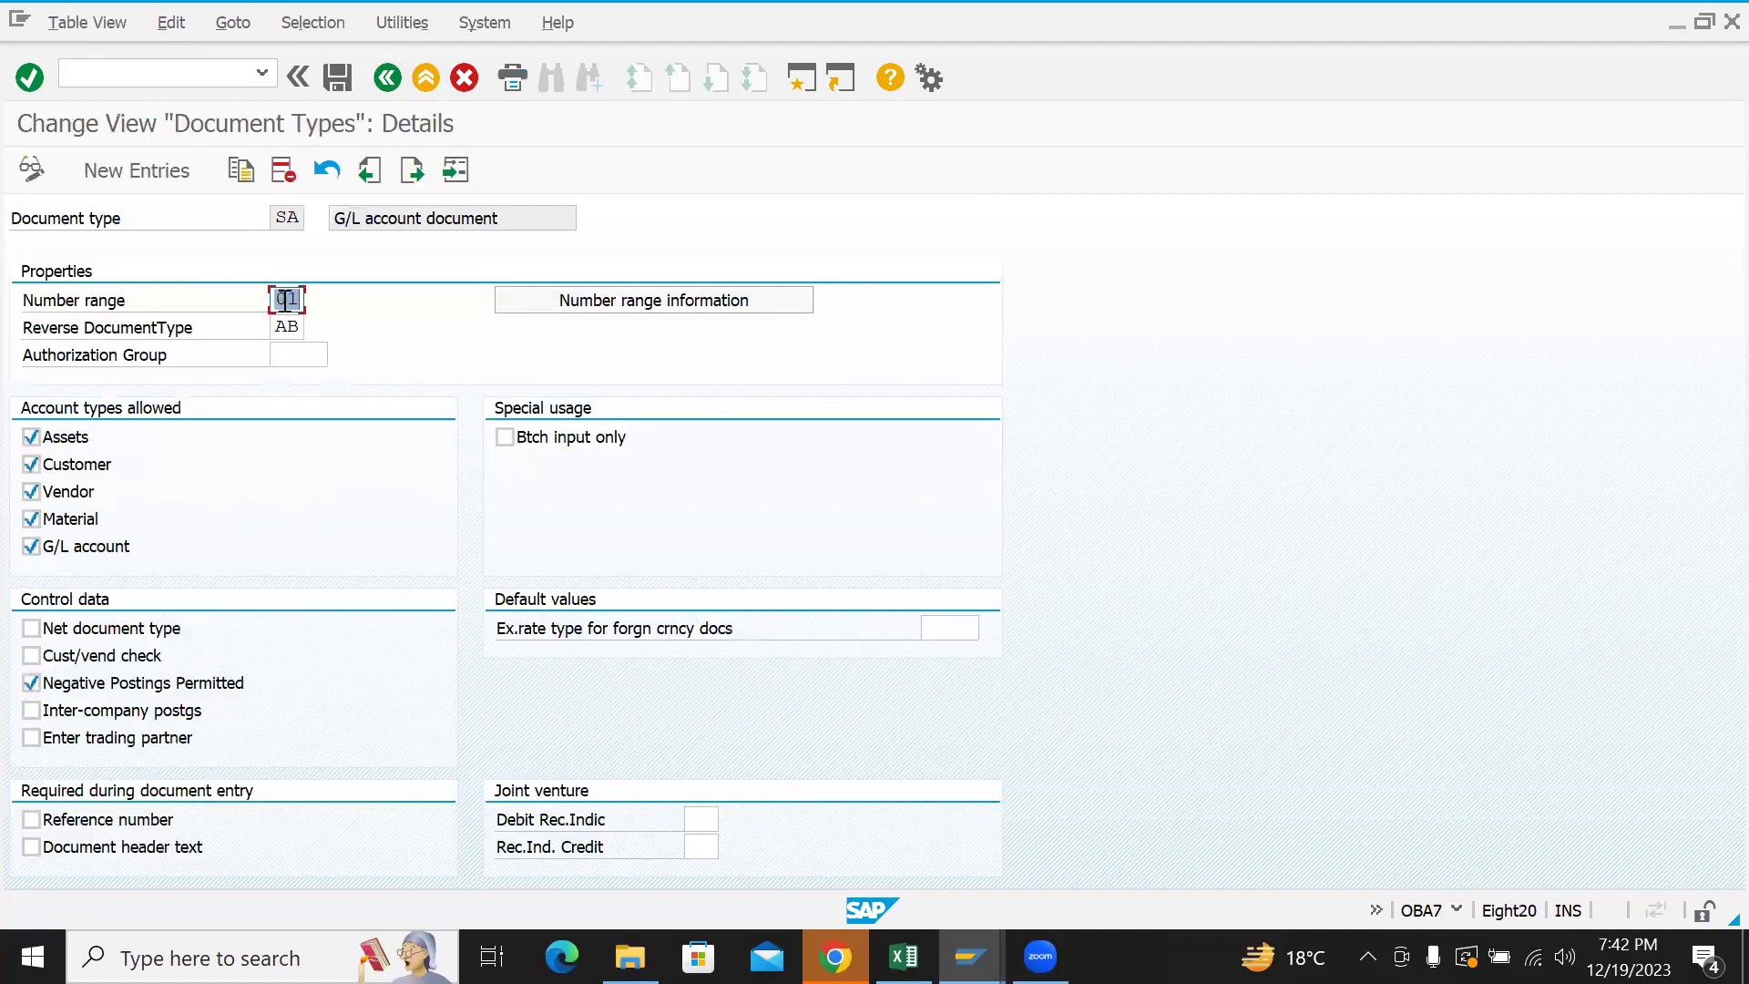
click(543, 303)
key(BackSpace)
key(Down)
key(Return)
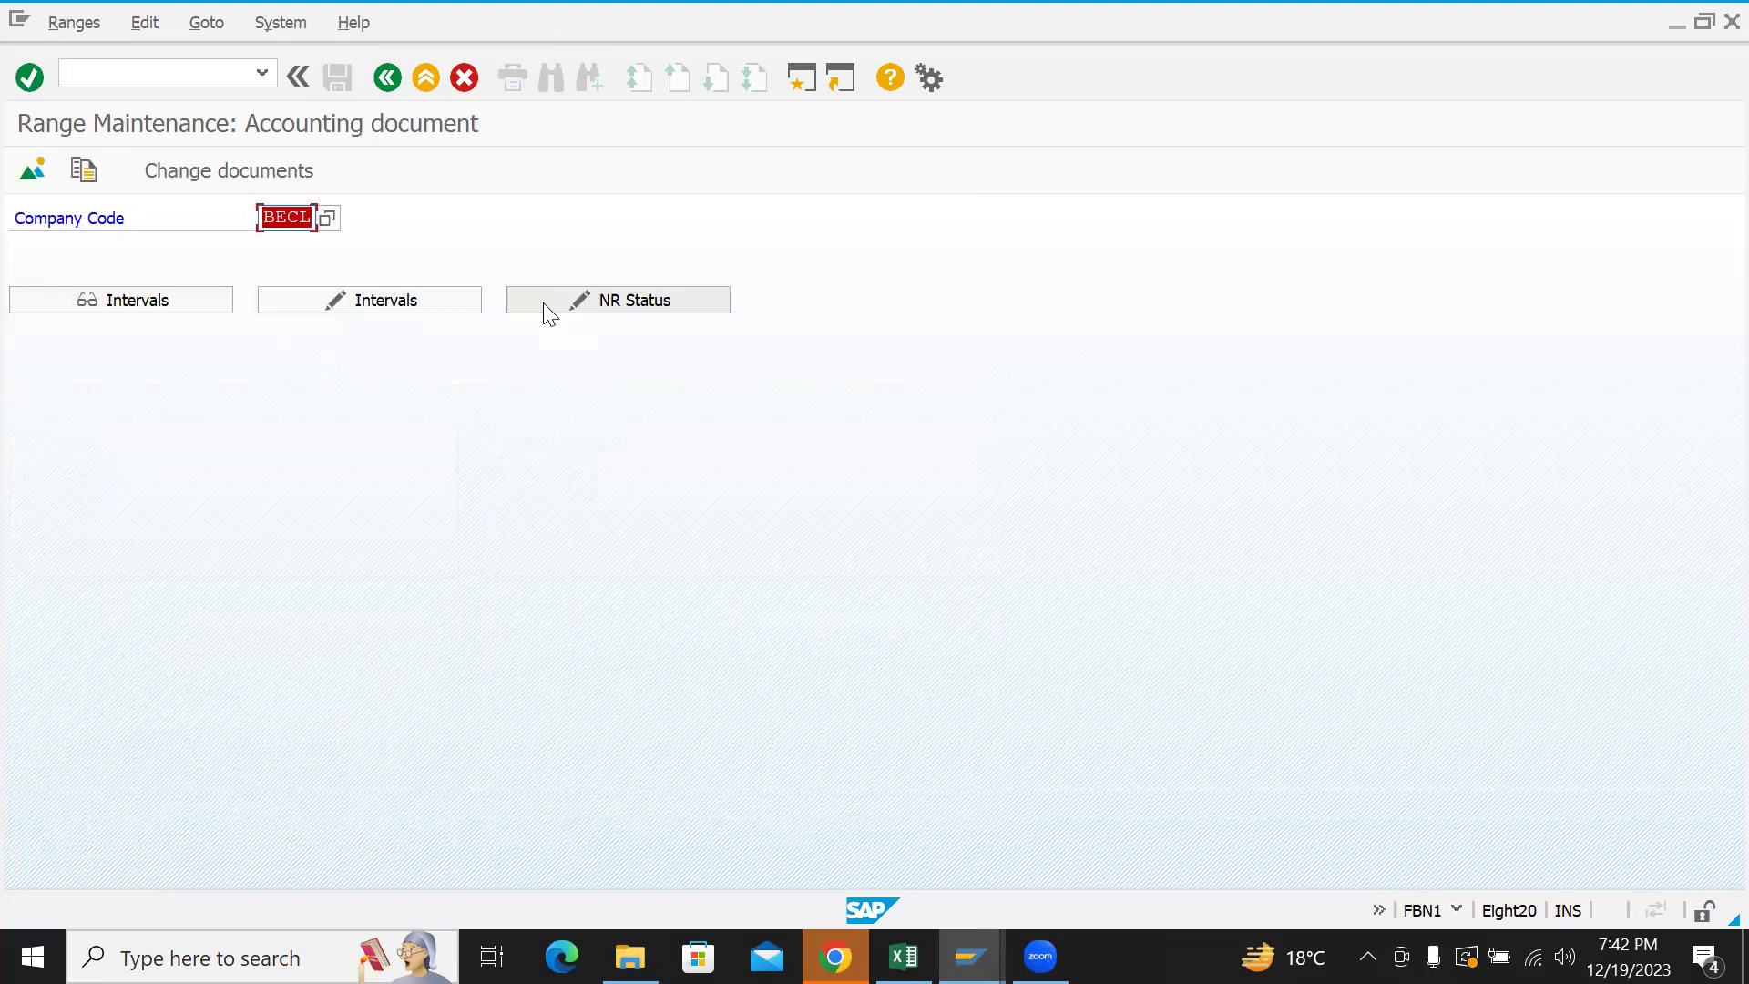
click(328, 299)
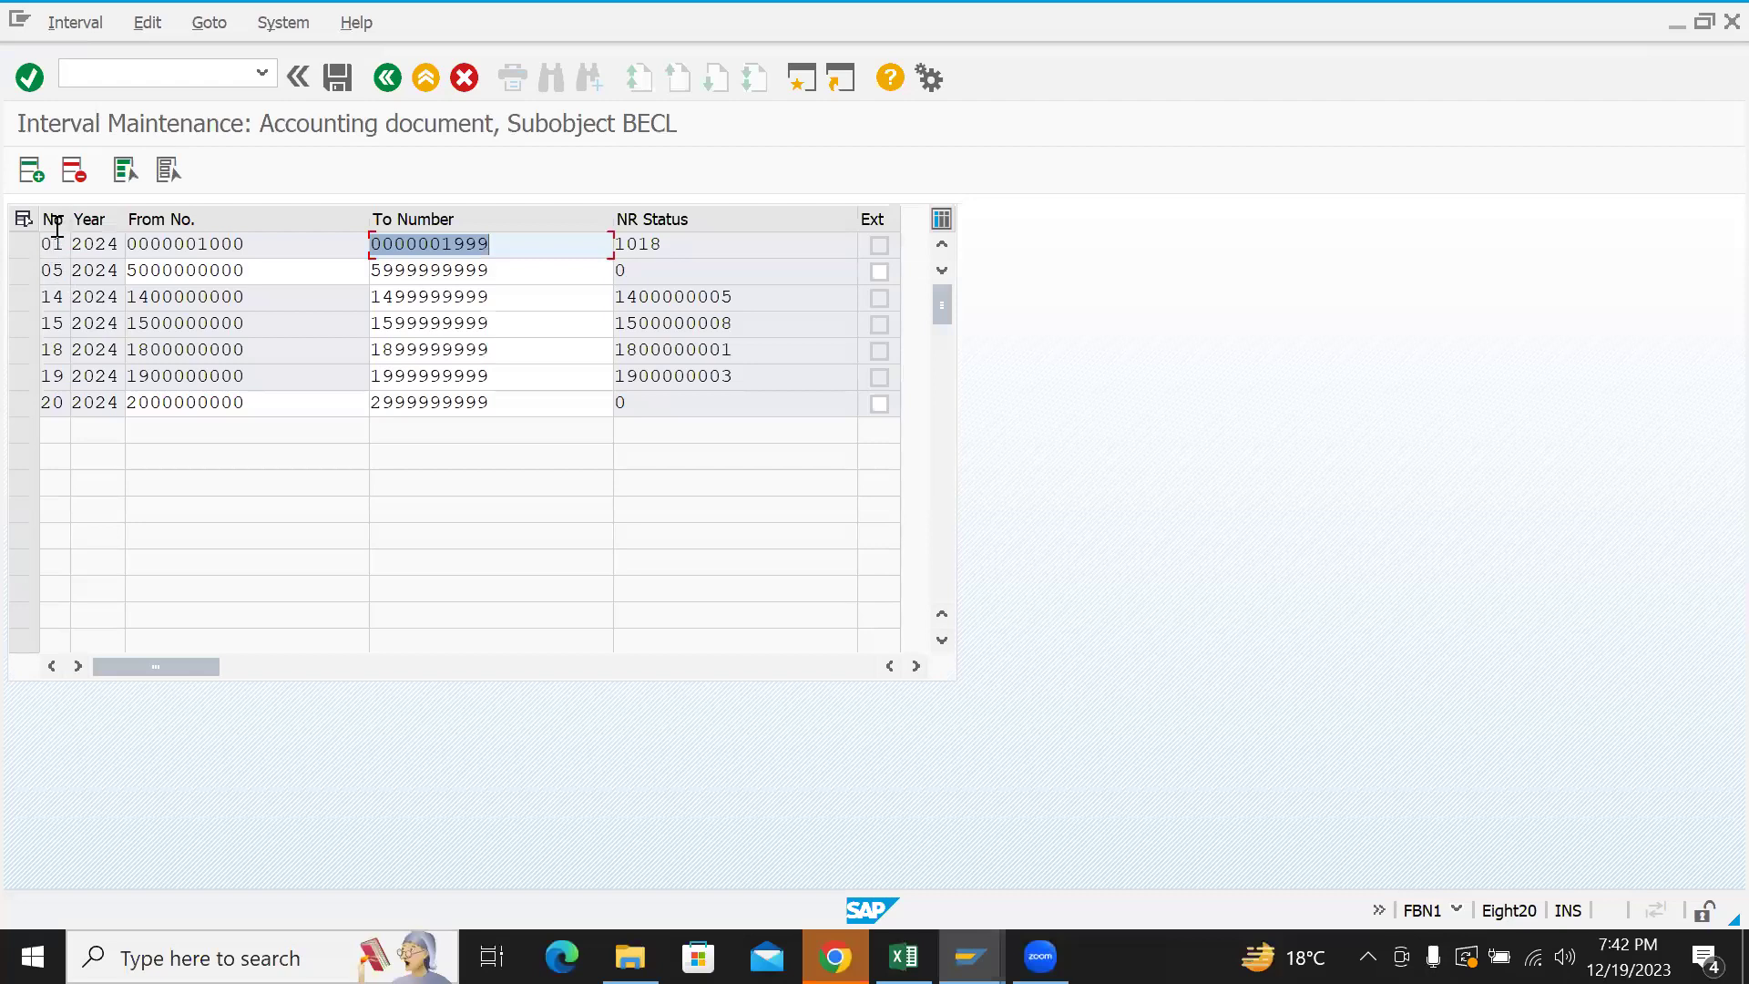
- Widen the interval number column and examine the intervals' years, from and to numbers, and the number status of interval 01
drag(123, 227, 171, 226)
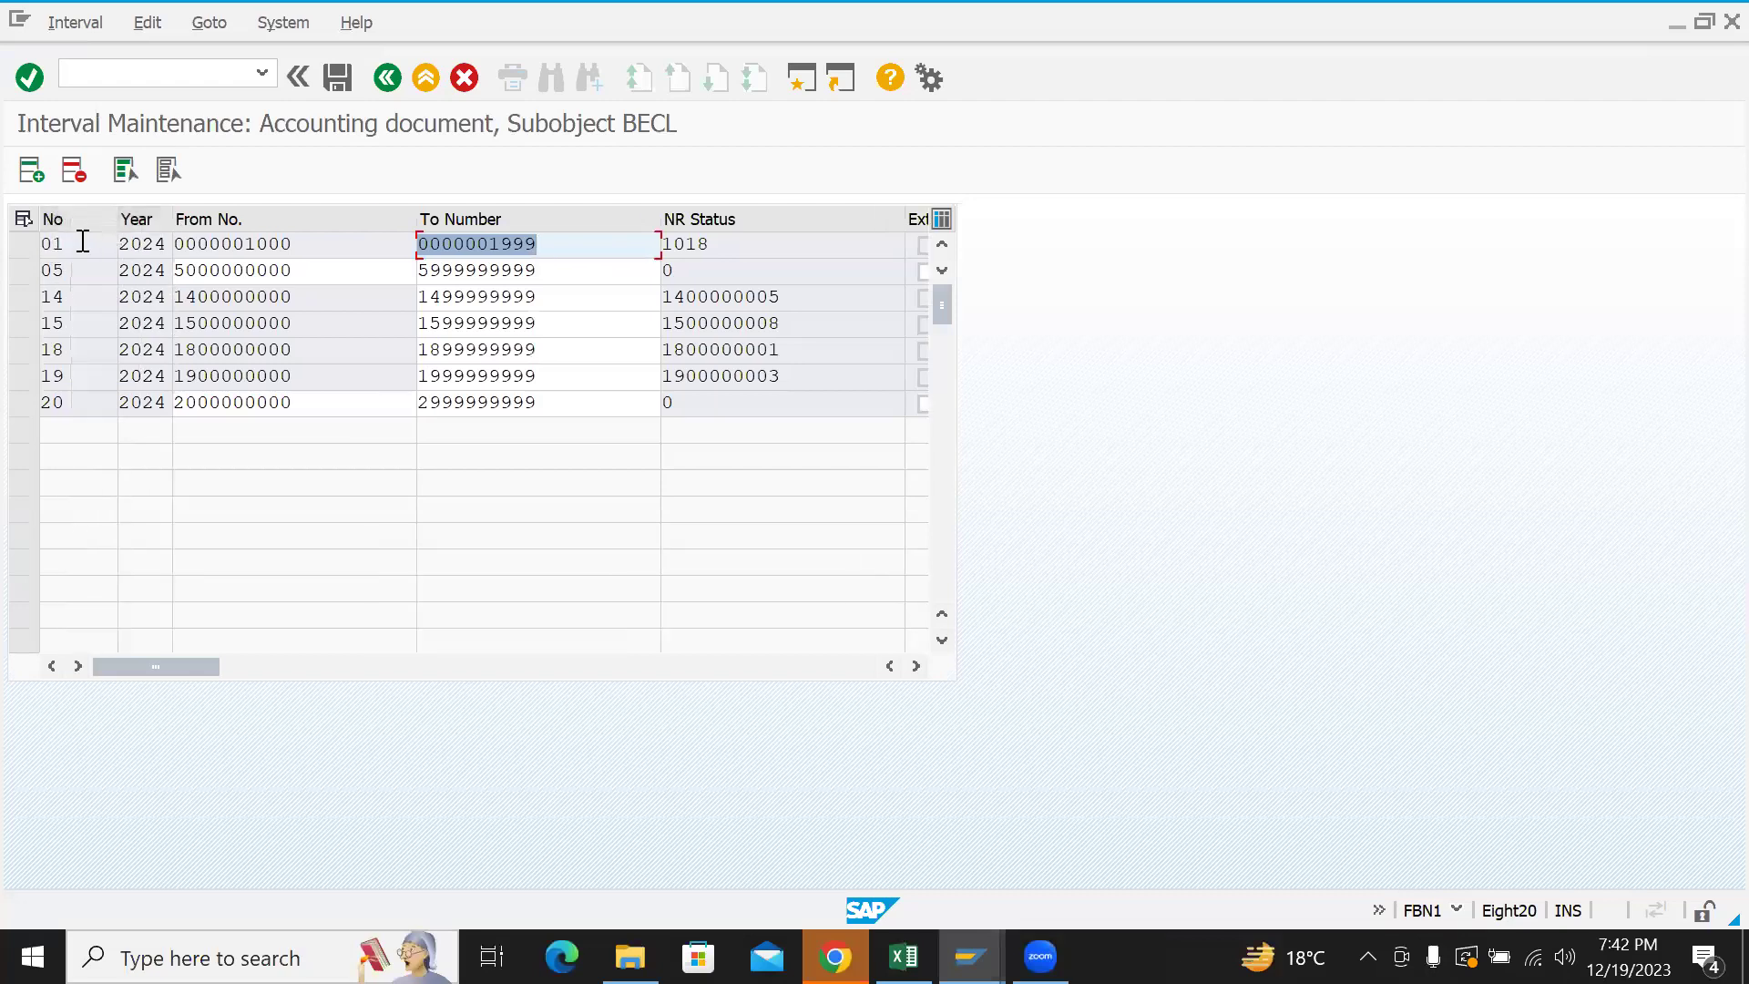
click(52, 243)
click(143, 246)
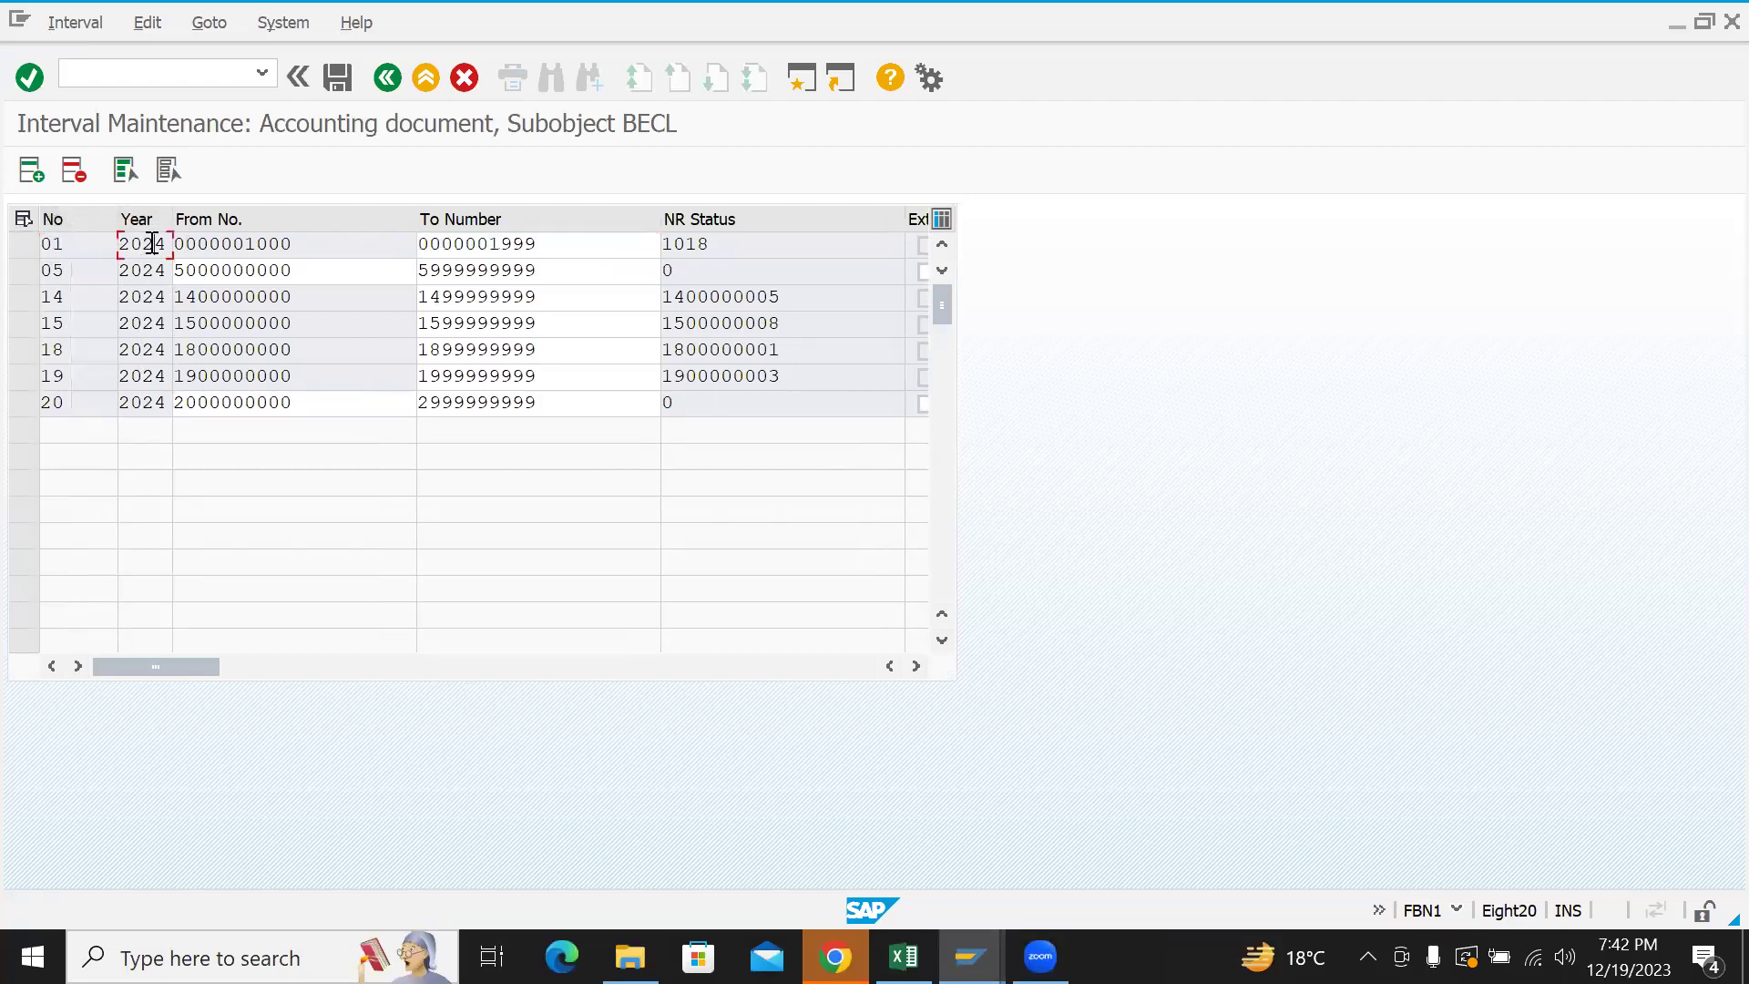
click(171, 244)
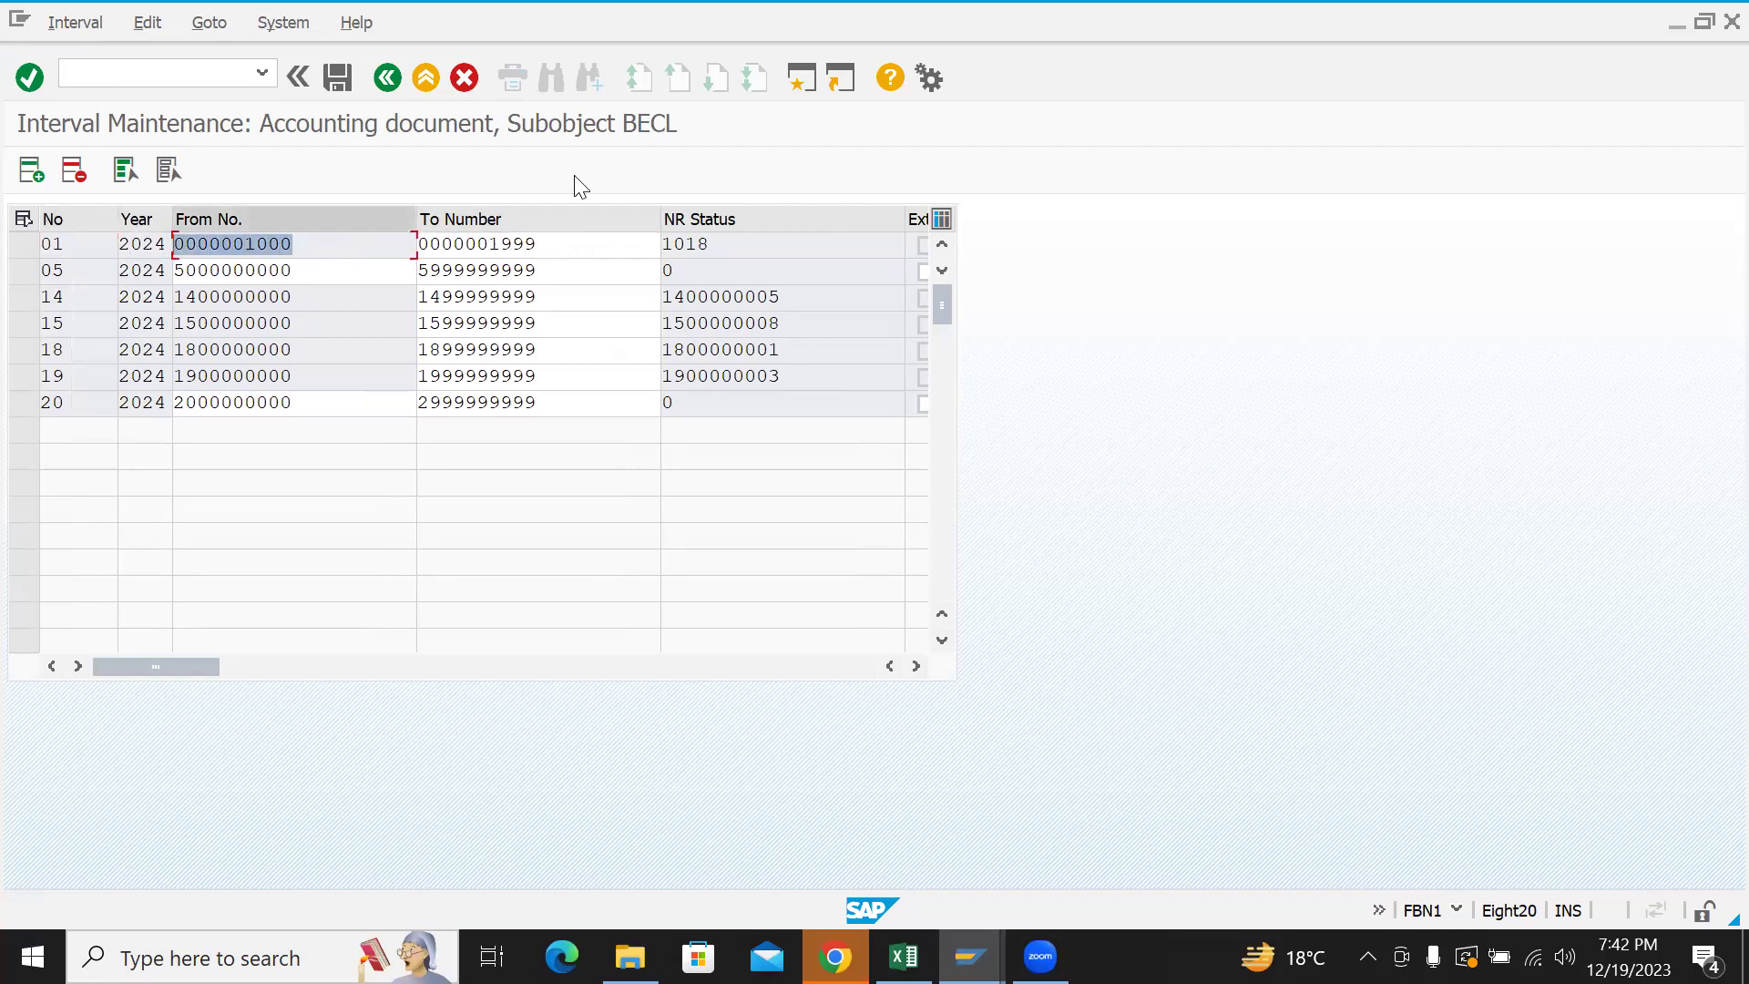
click(519, 246)
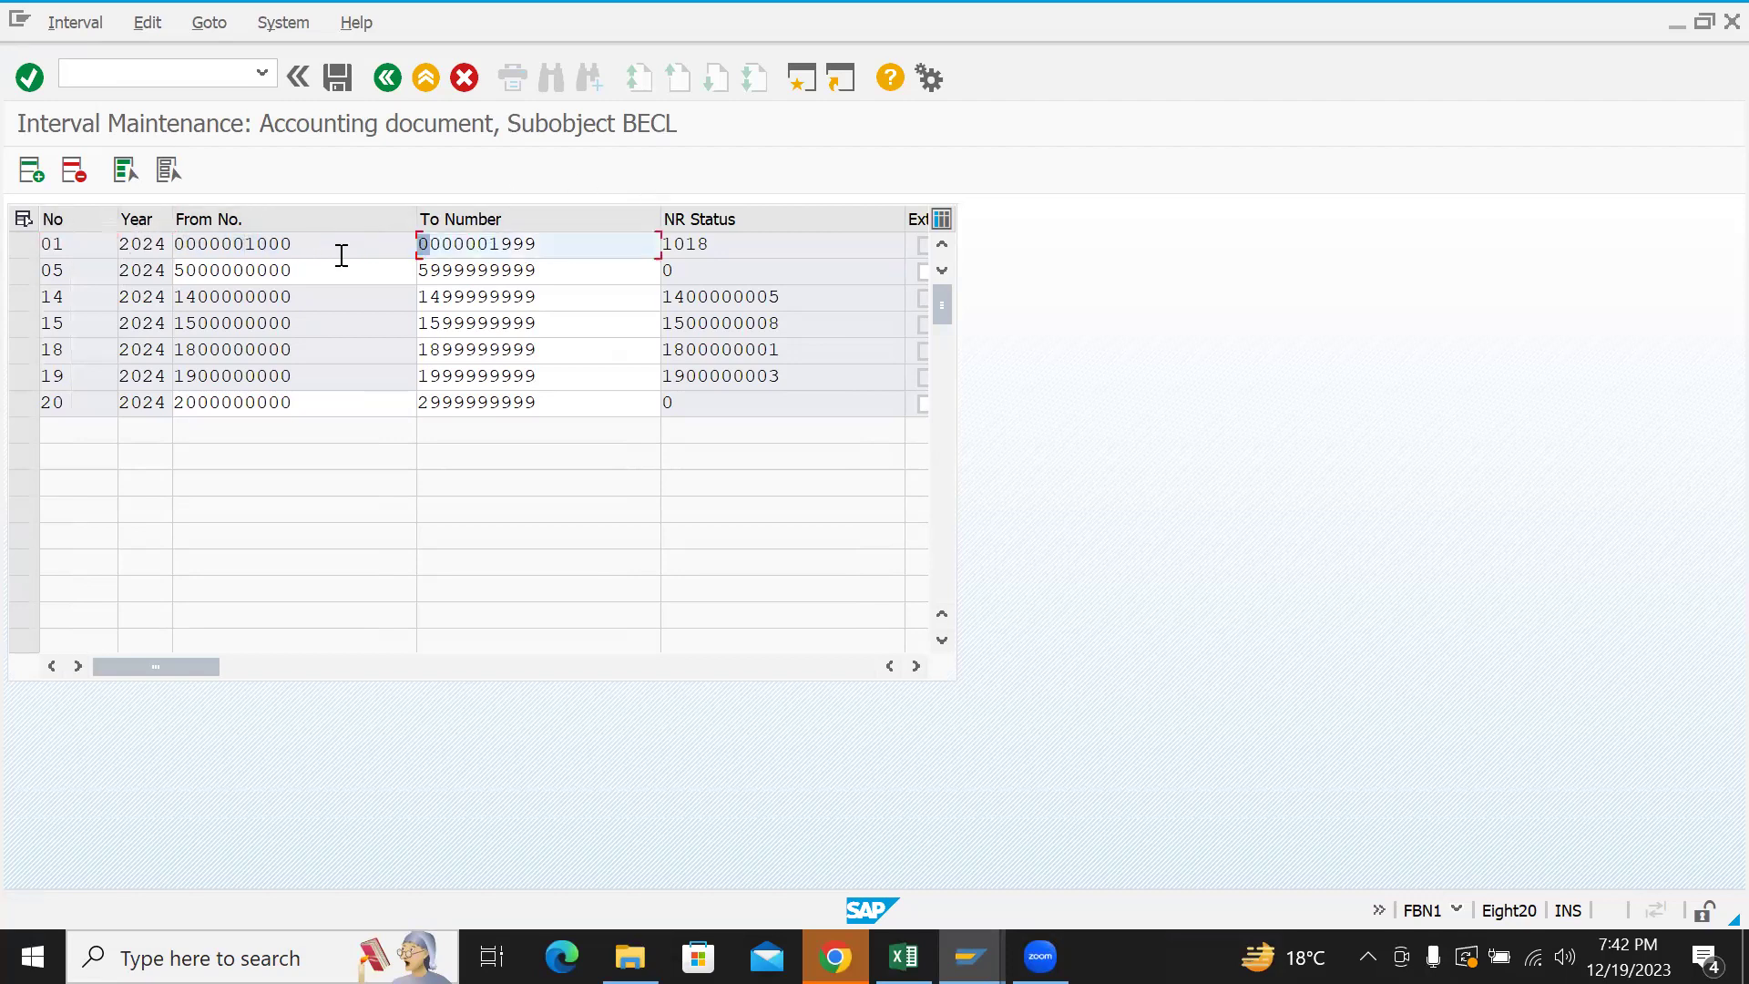
click(107, 269)
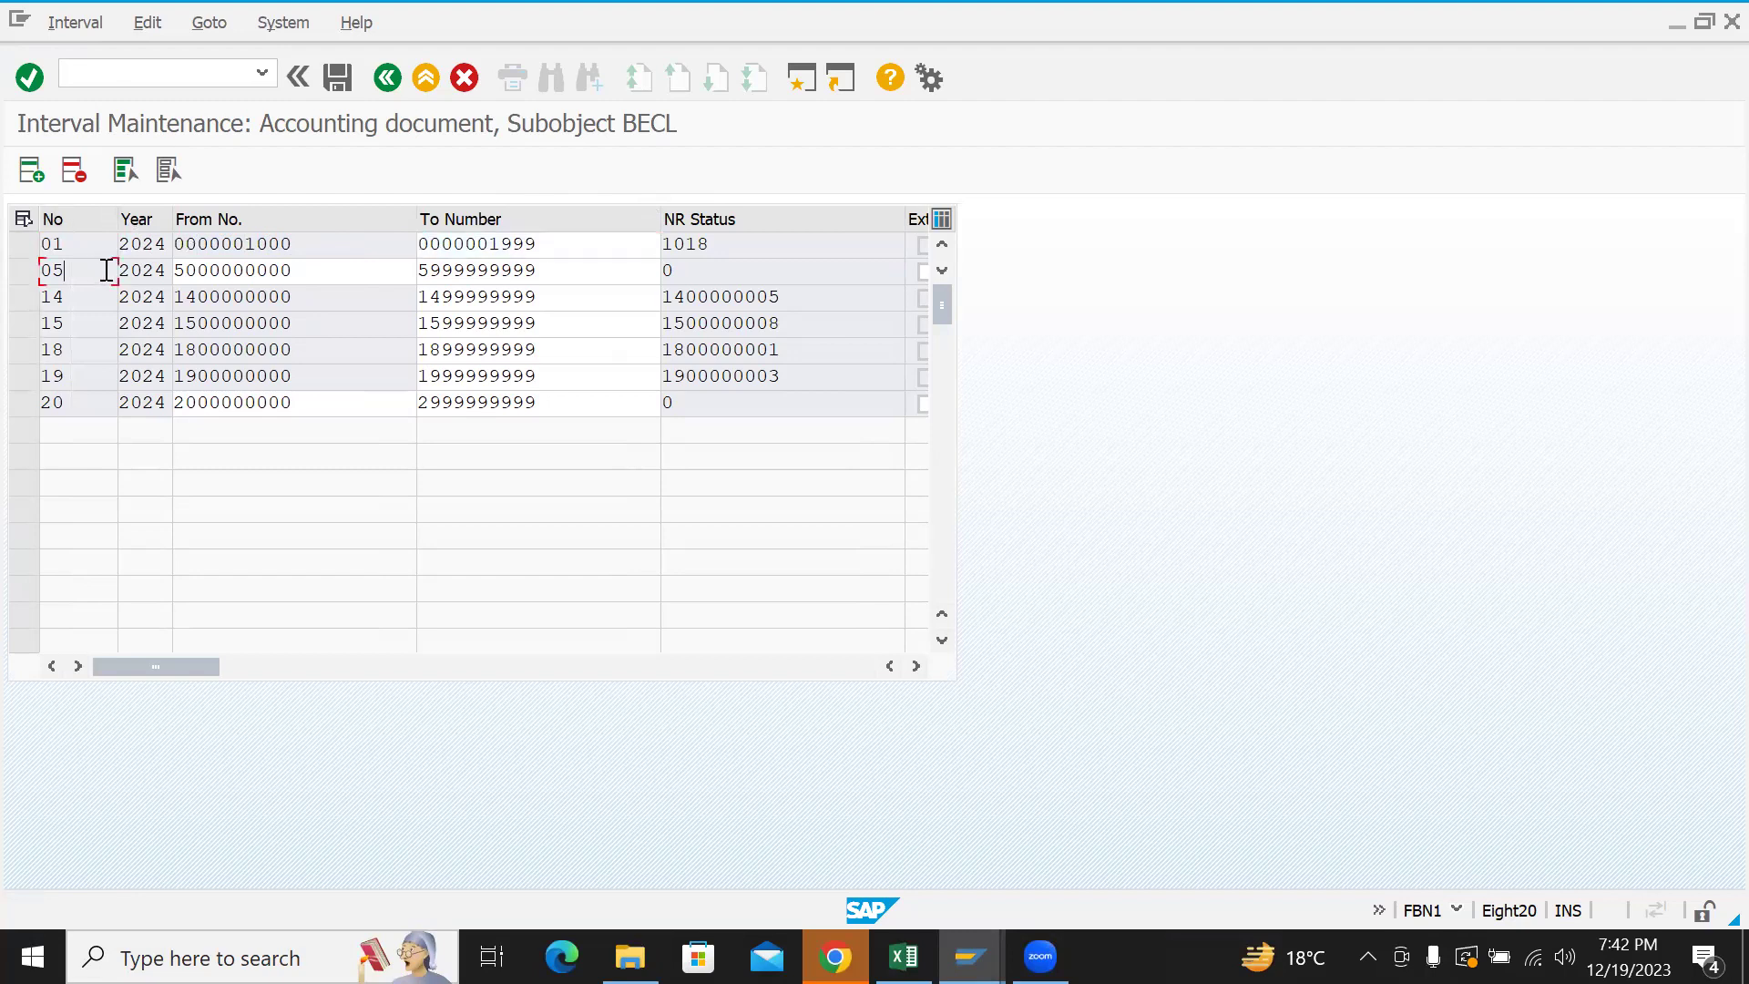
double_click(331, 264)
click(234, 297)
key(shift+Home)
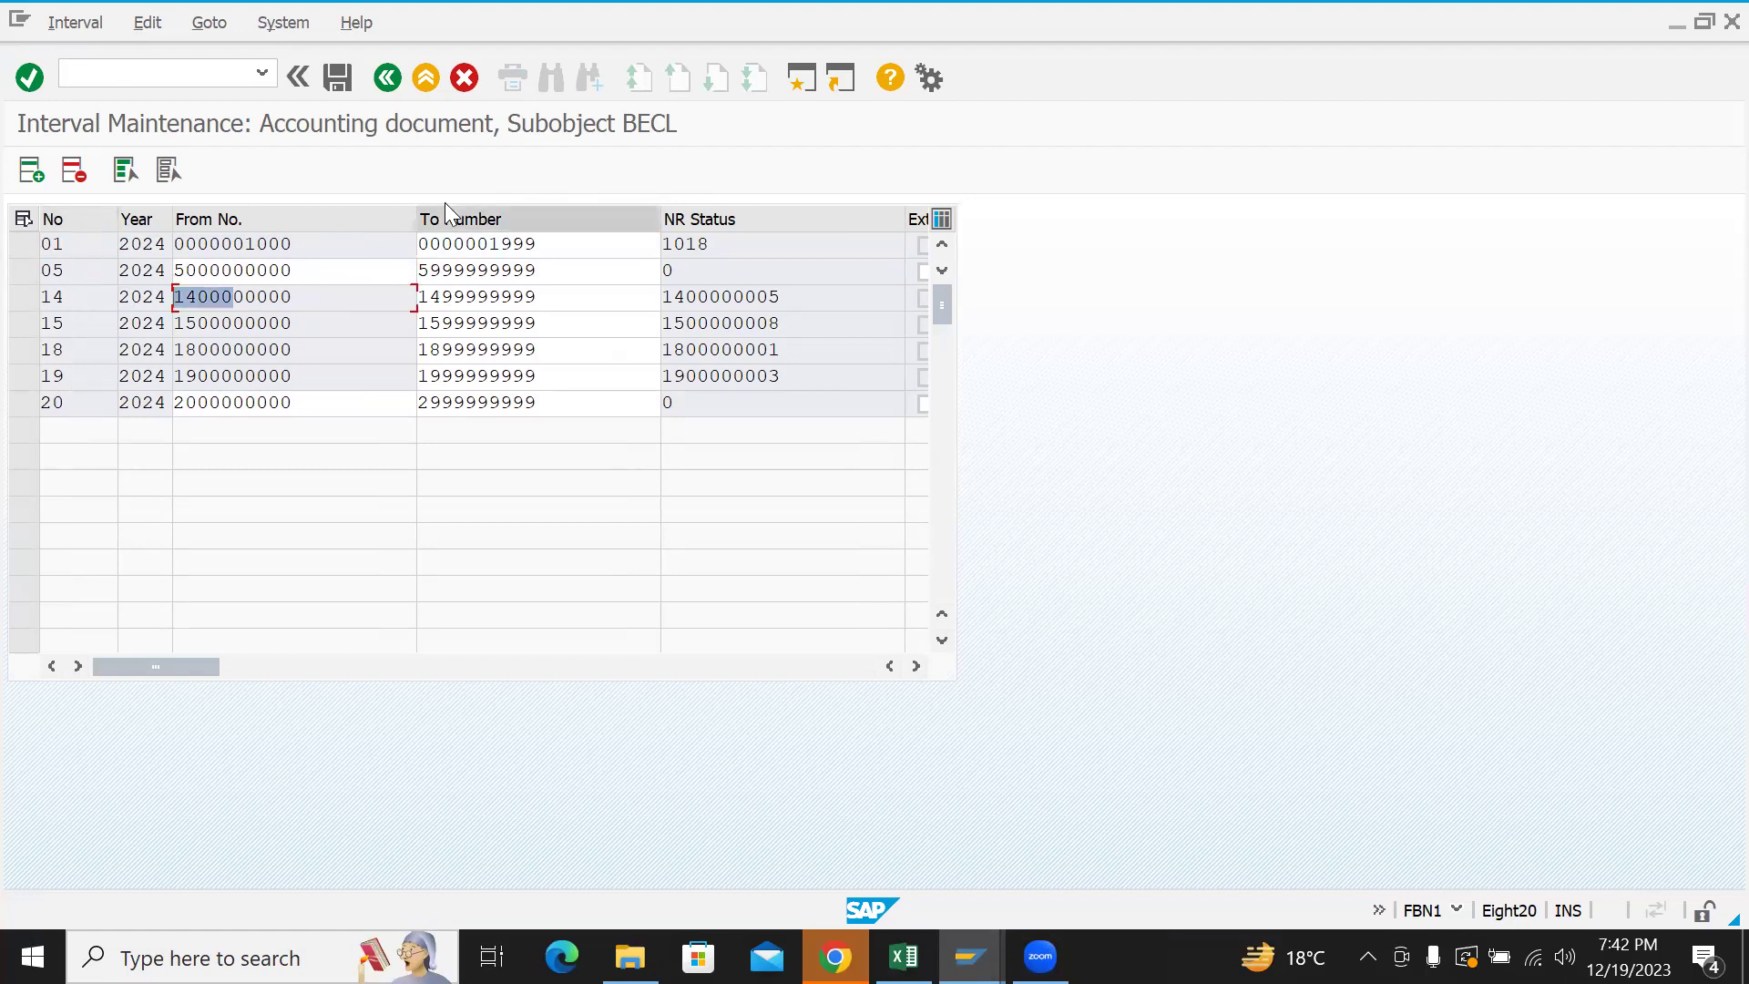
drag(755, 246, 637, 239)
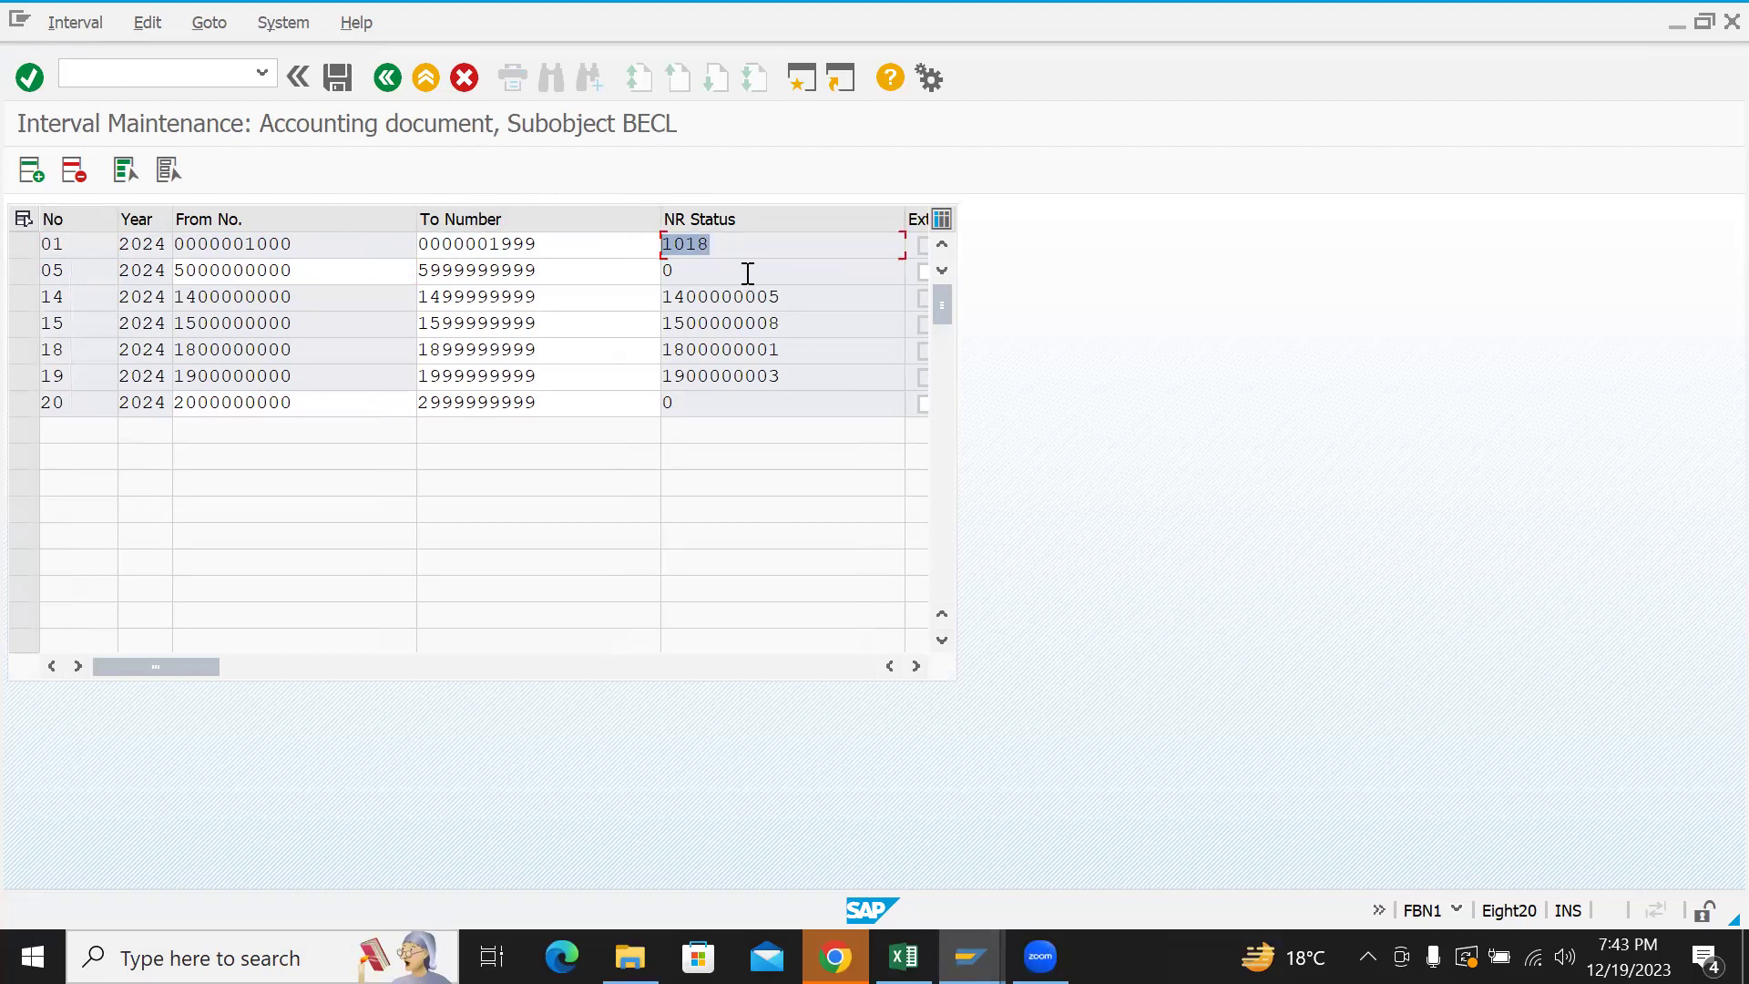
drag(741, 246, 617, 234)
- Return to the G/L account posting header and review the available posting keys for the first line item, including 70, 75 and 21
click(428, 79)
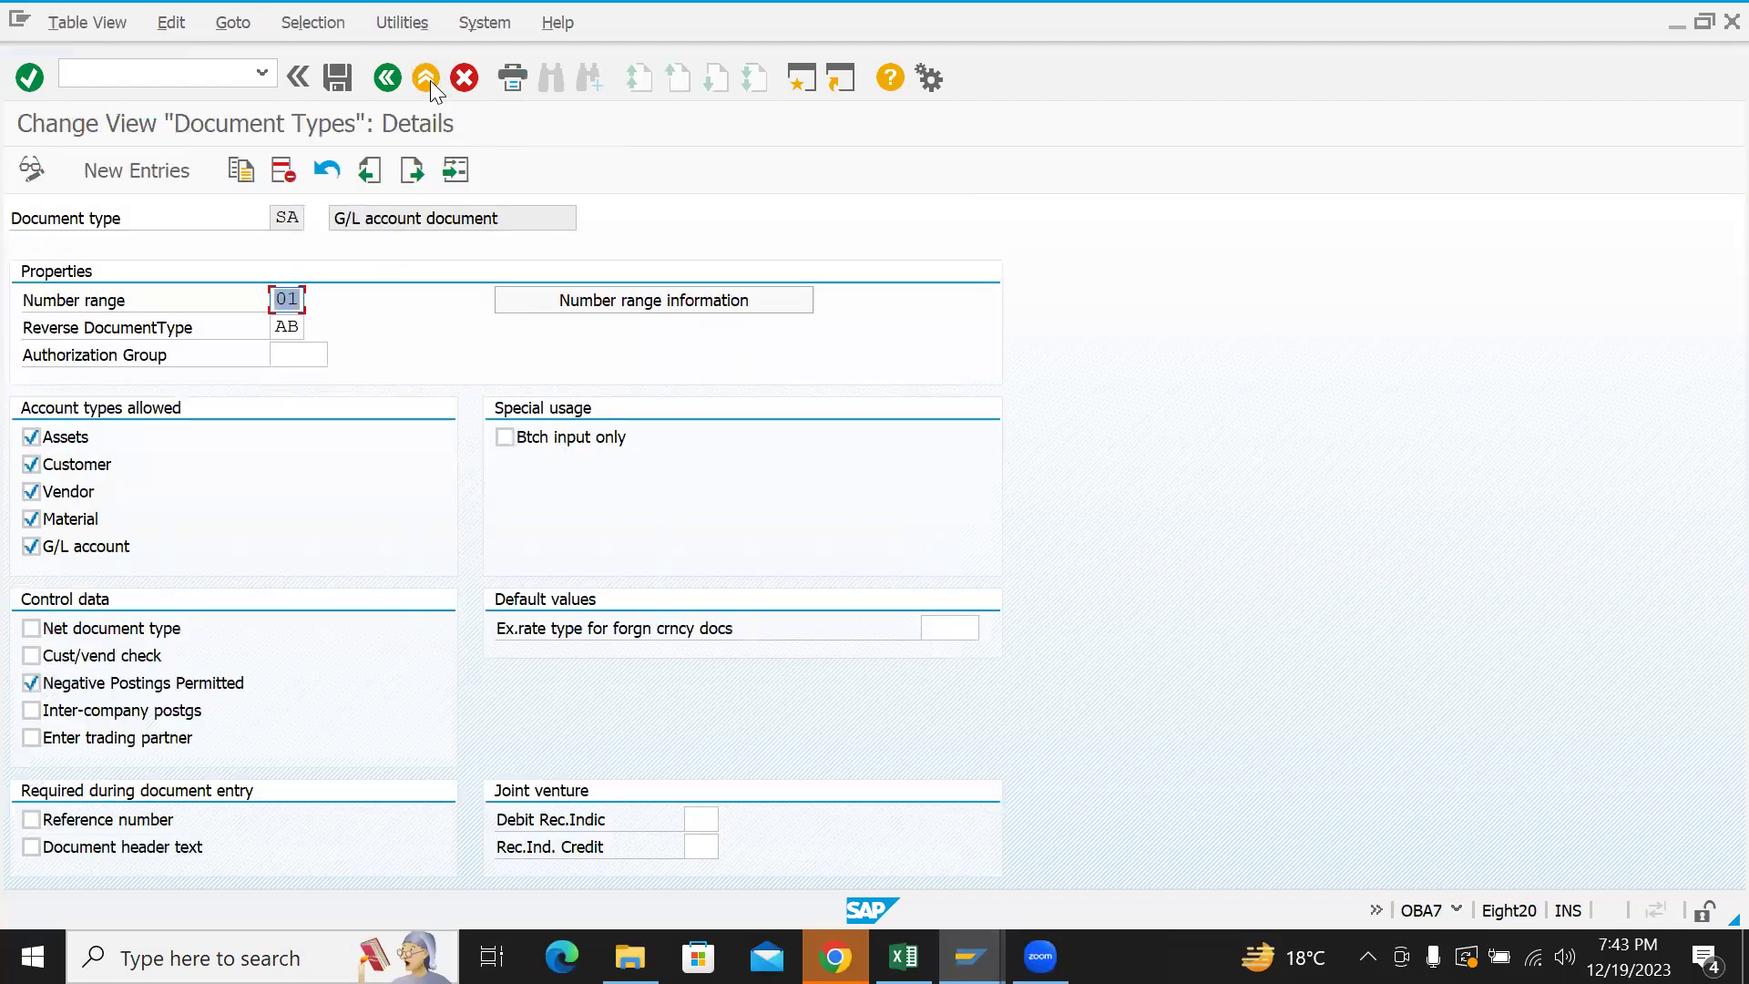
click(426, 78)
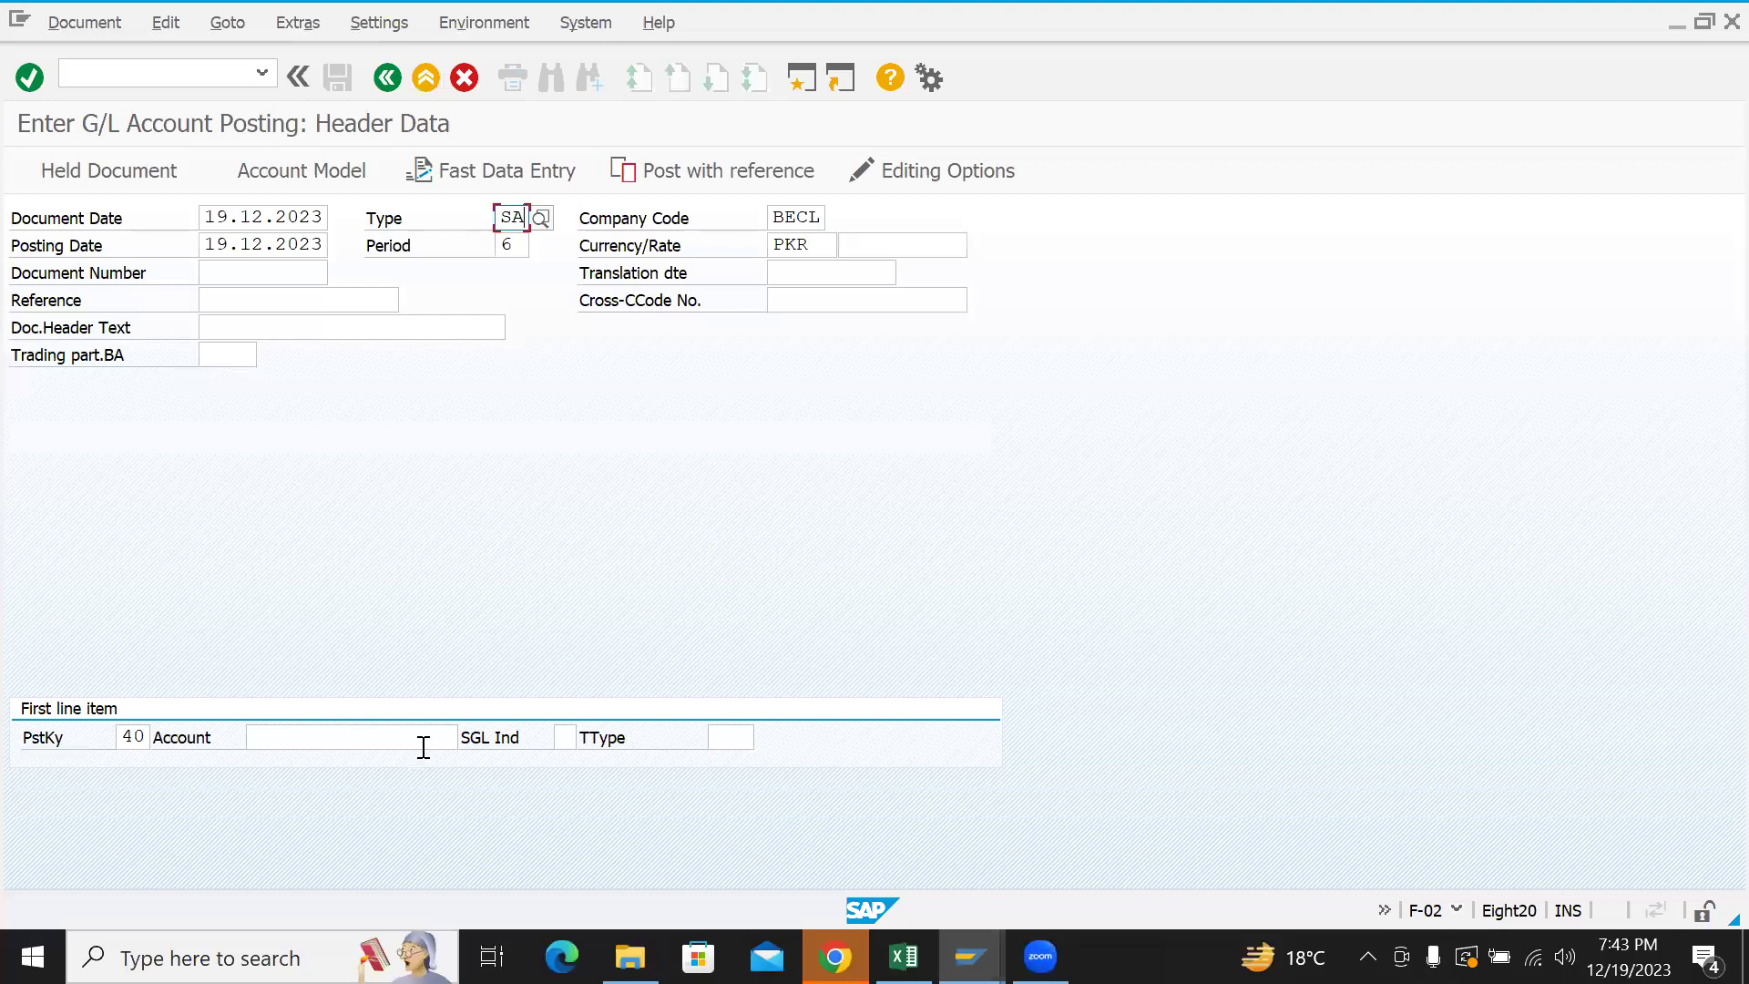
click(397, 744)
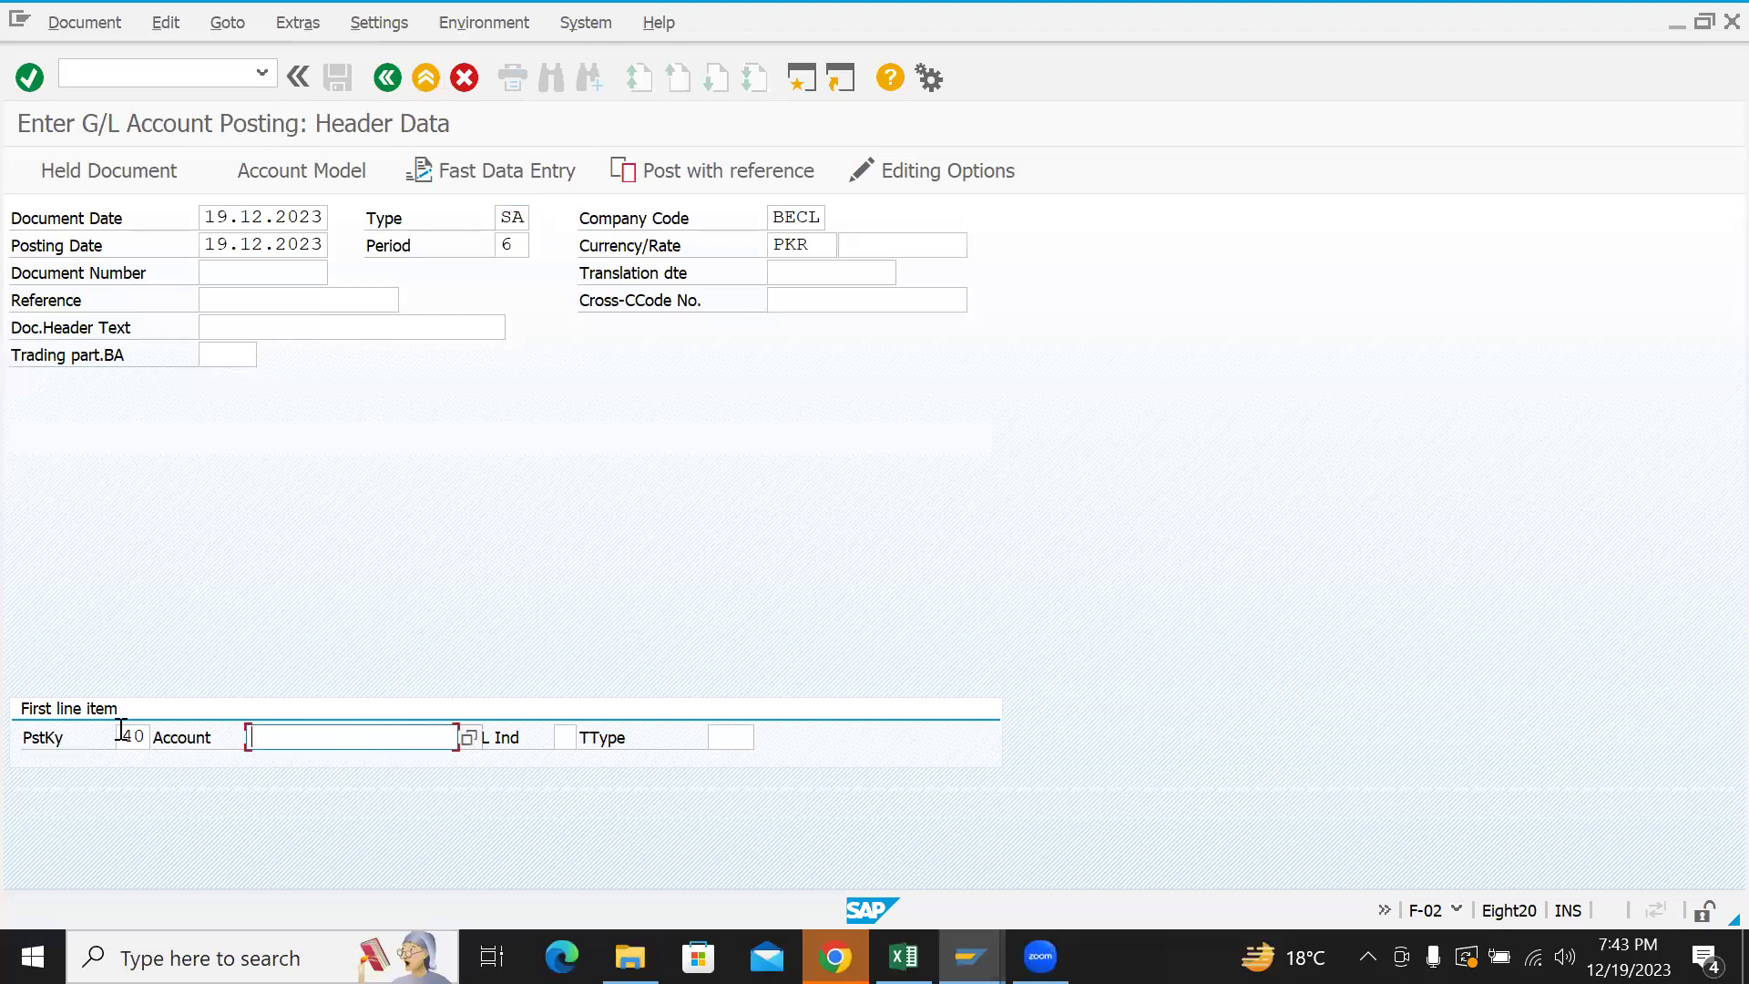
drag(125, 735, 168, 738)
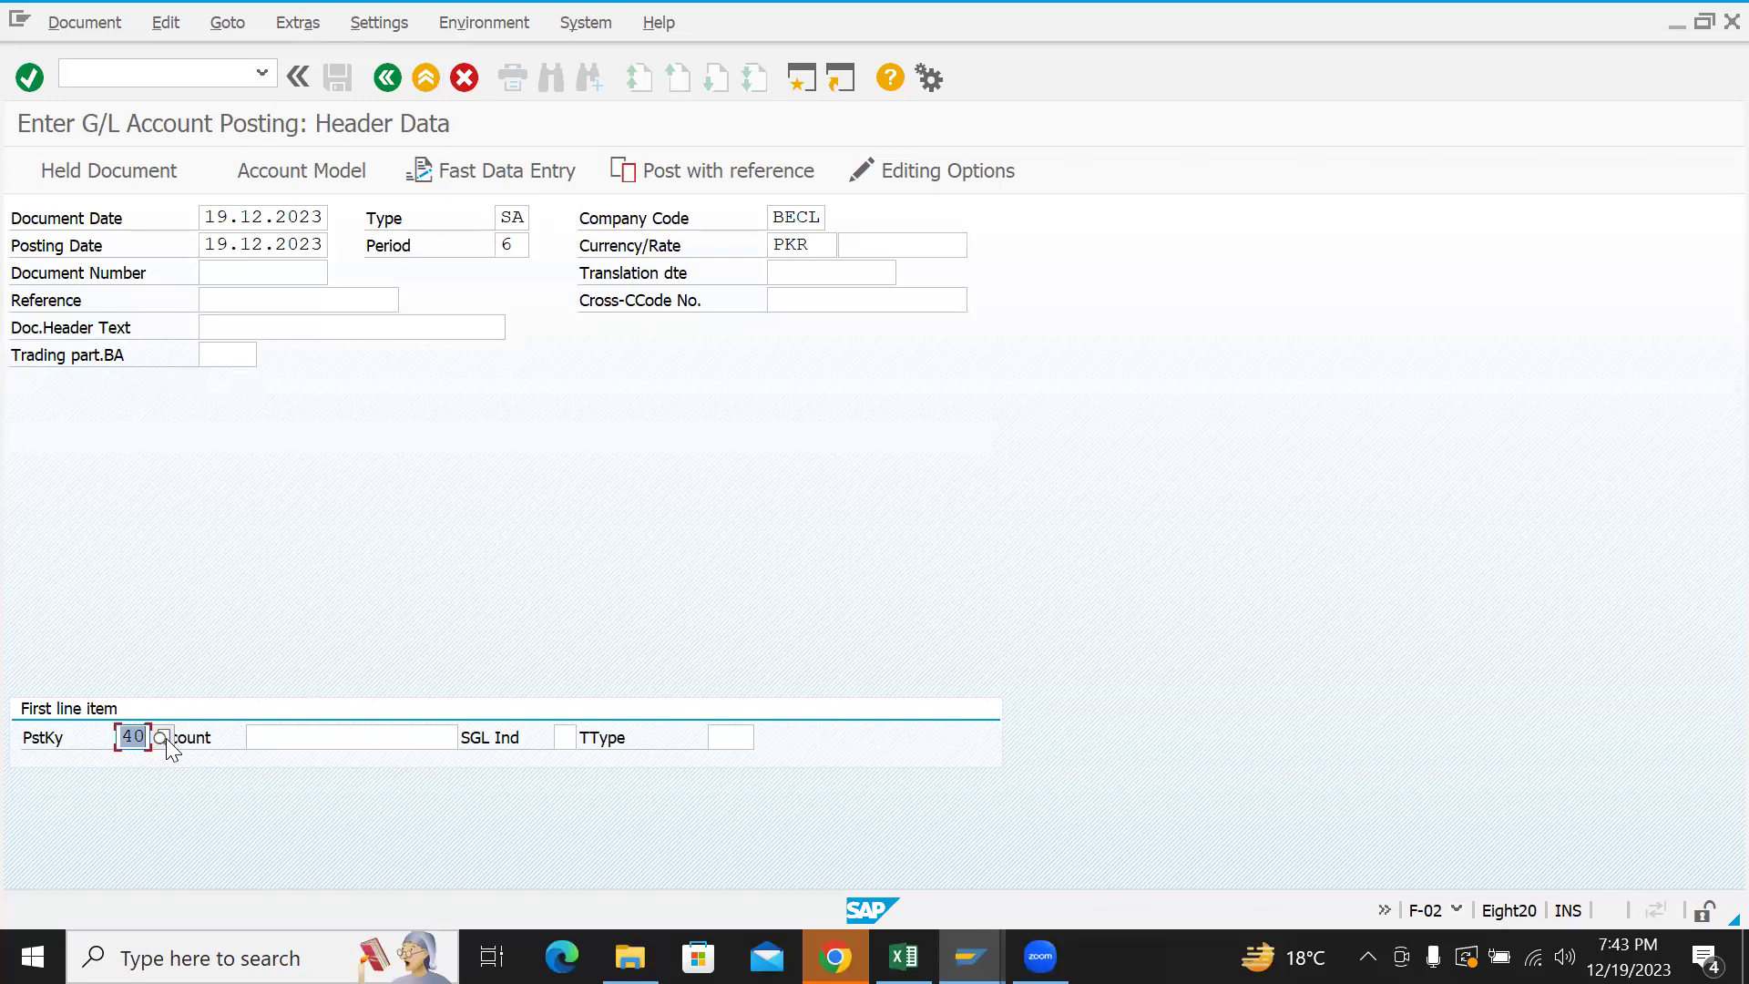
key(Return)
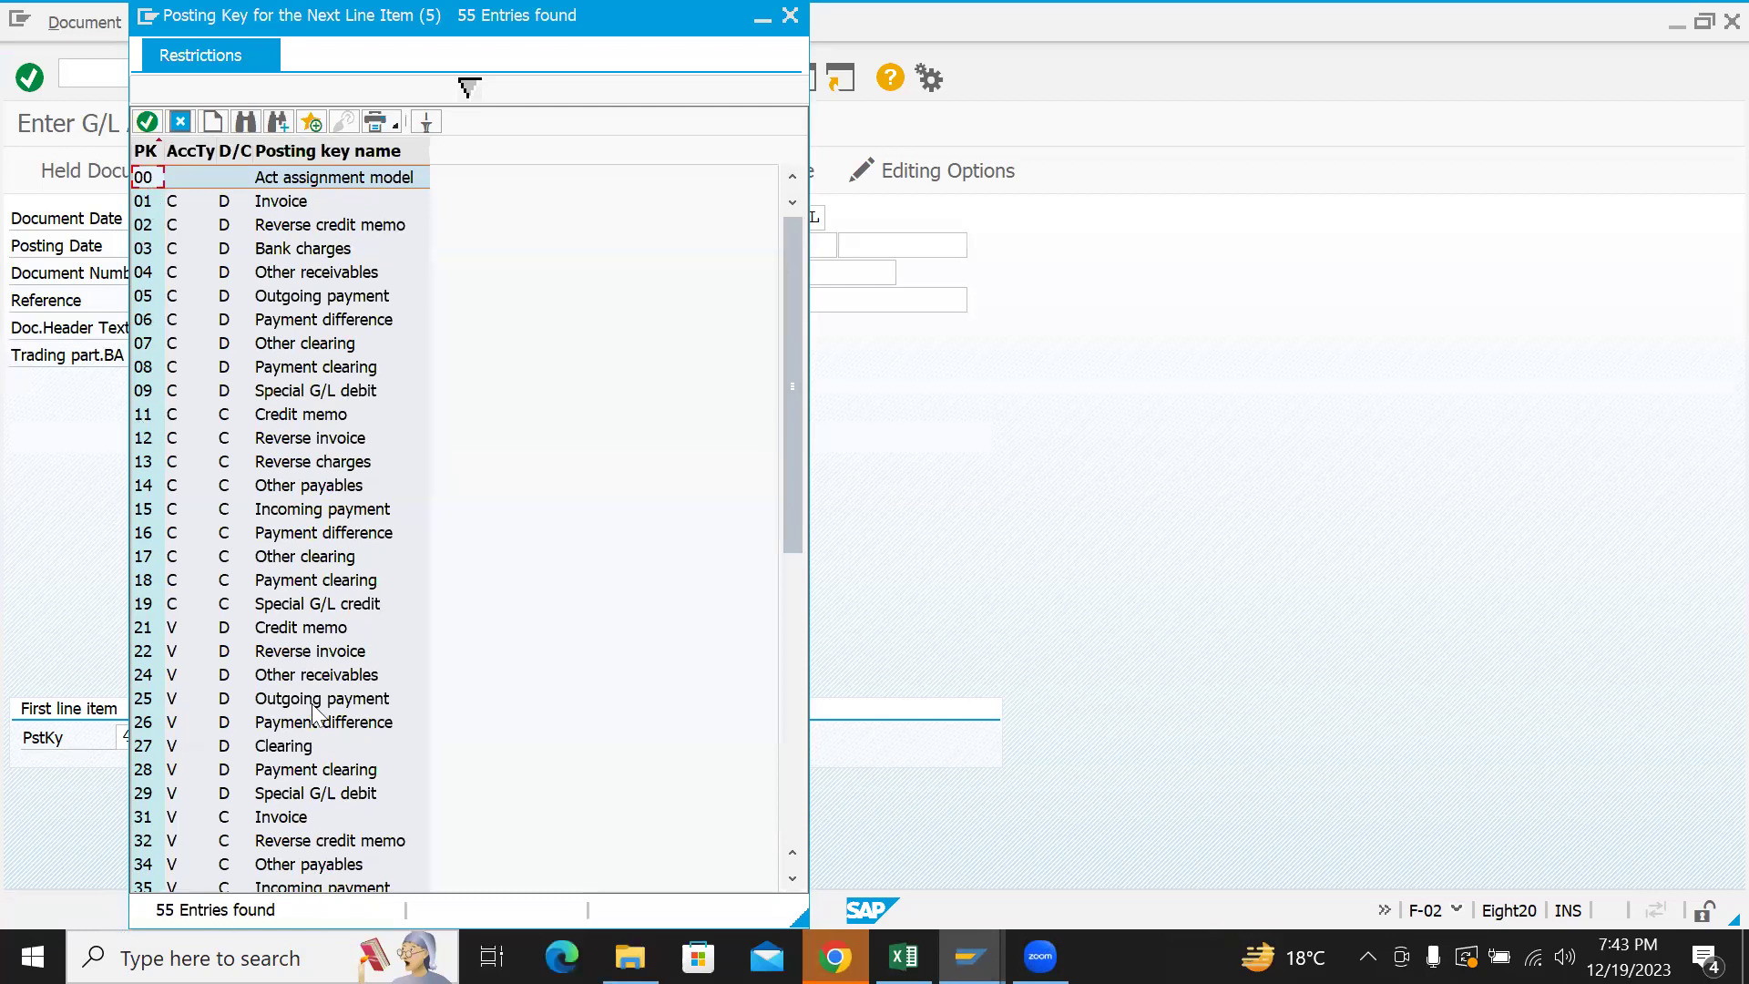
click(802, 834)
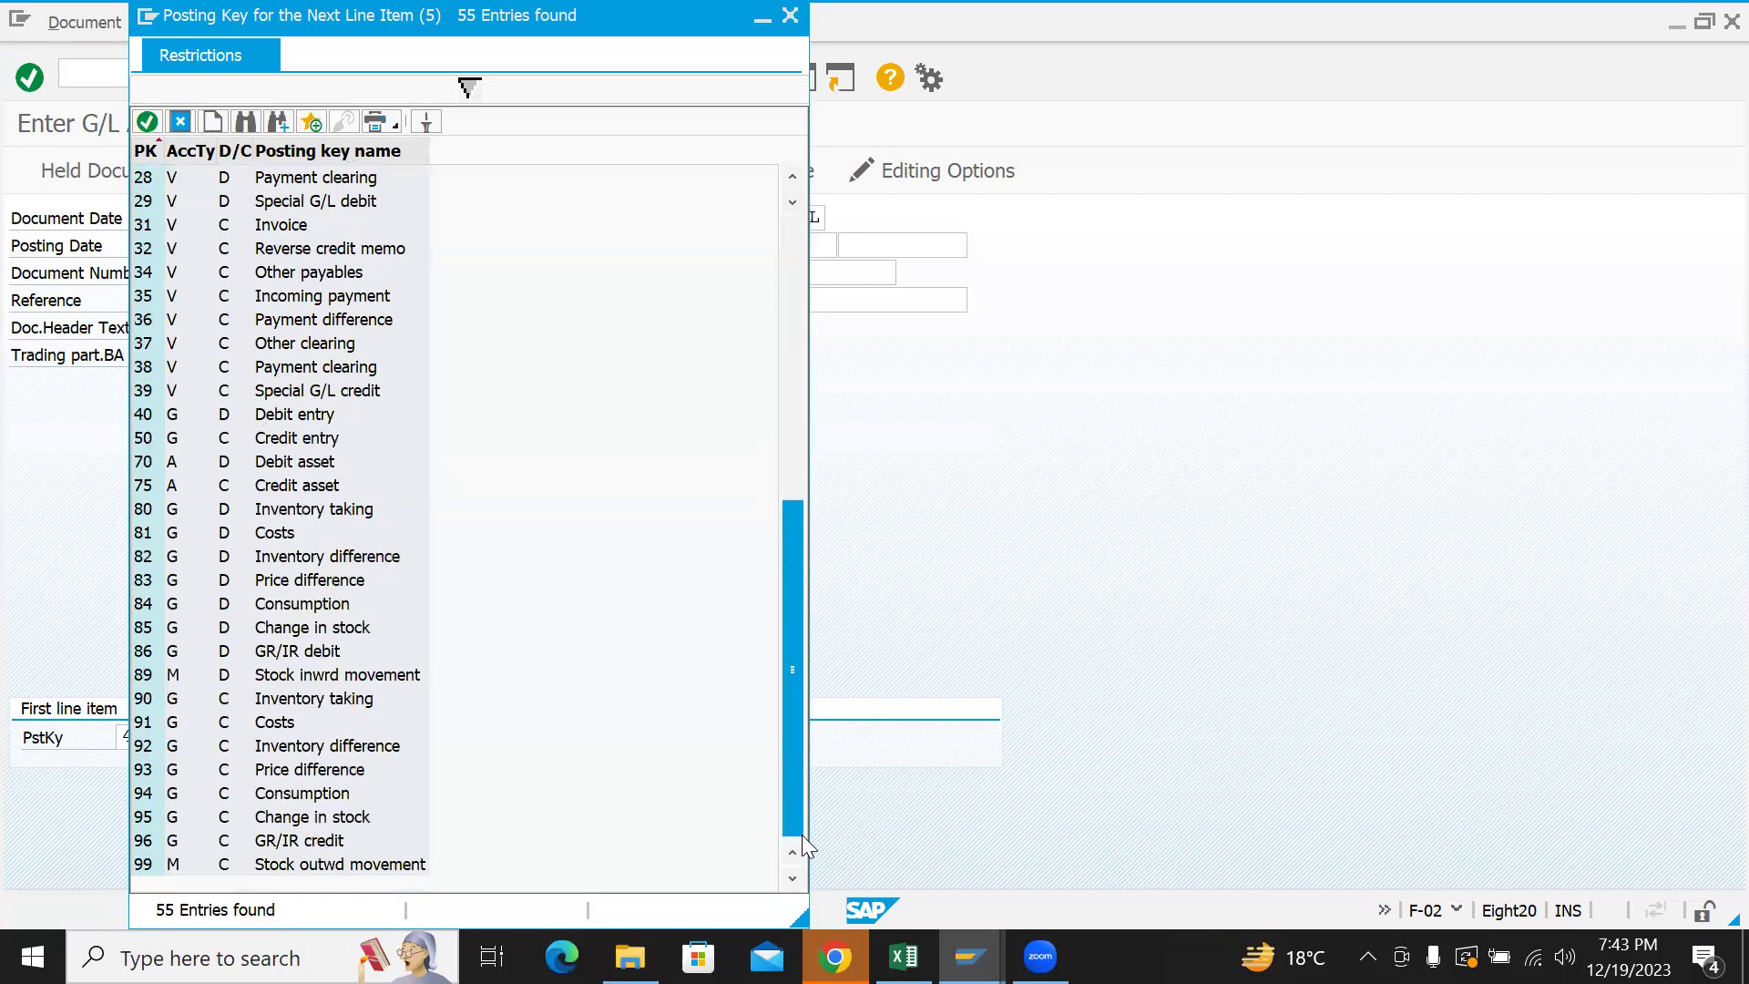
click(143, 463)
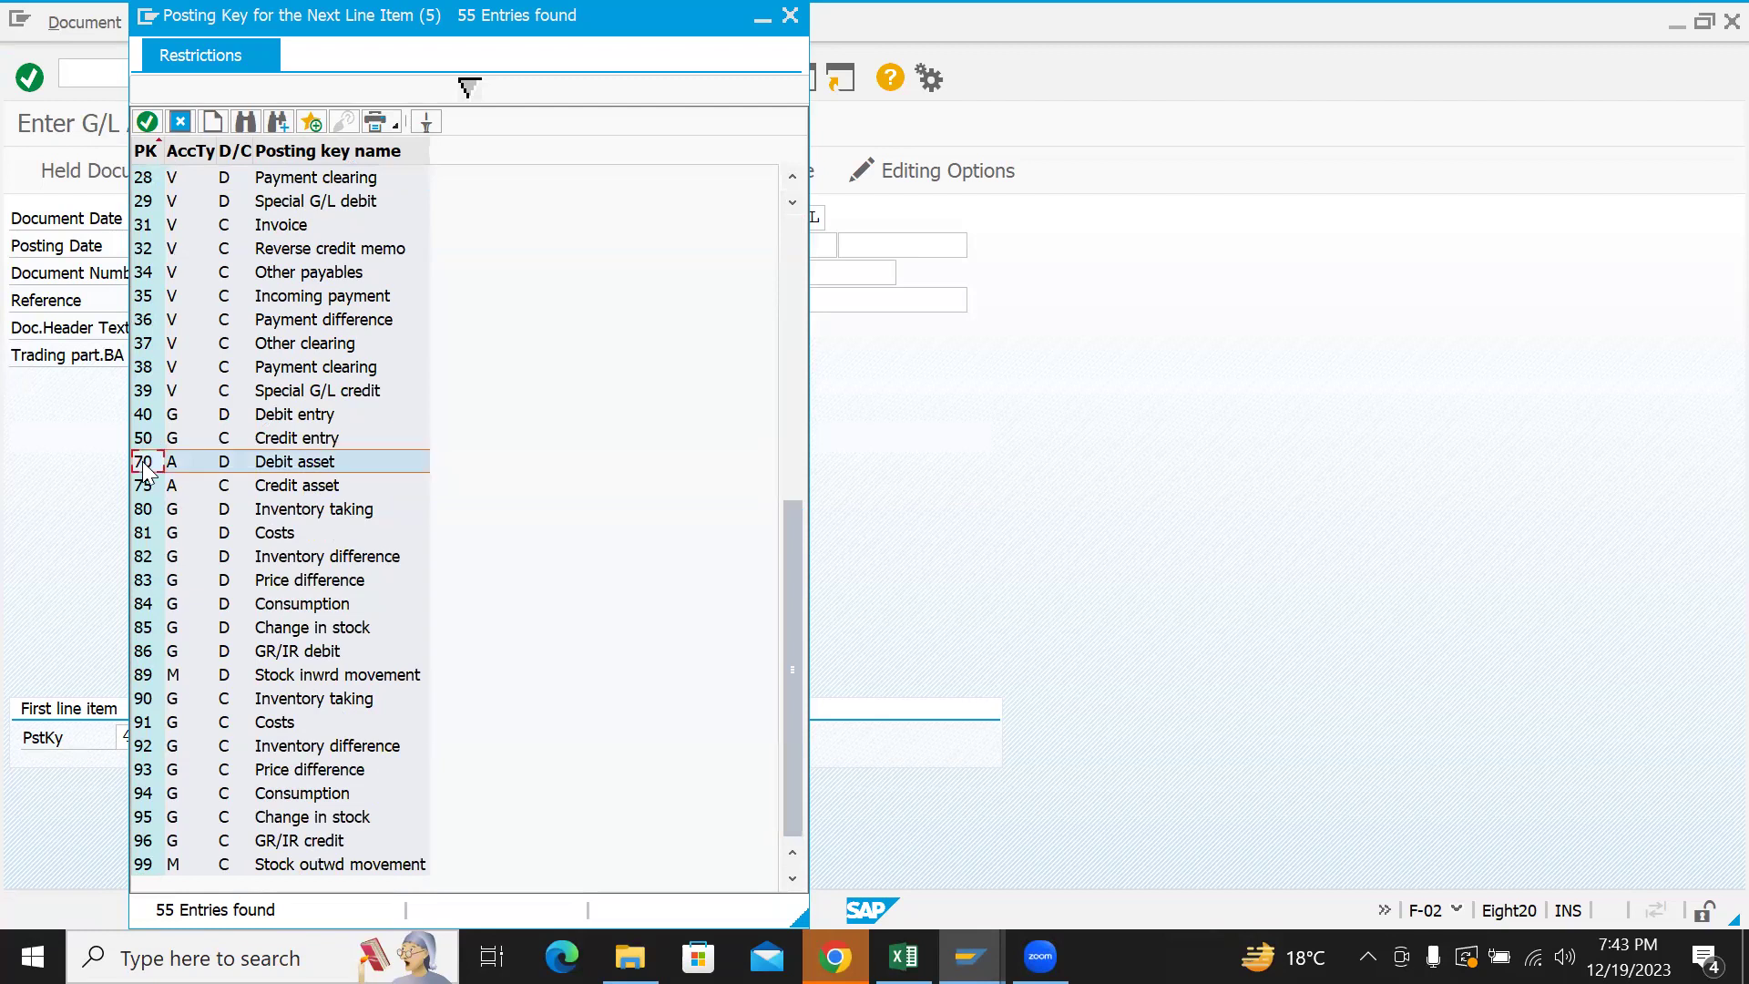
click(146, 486)
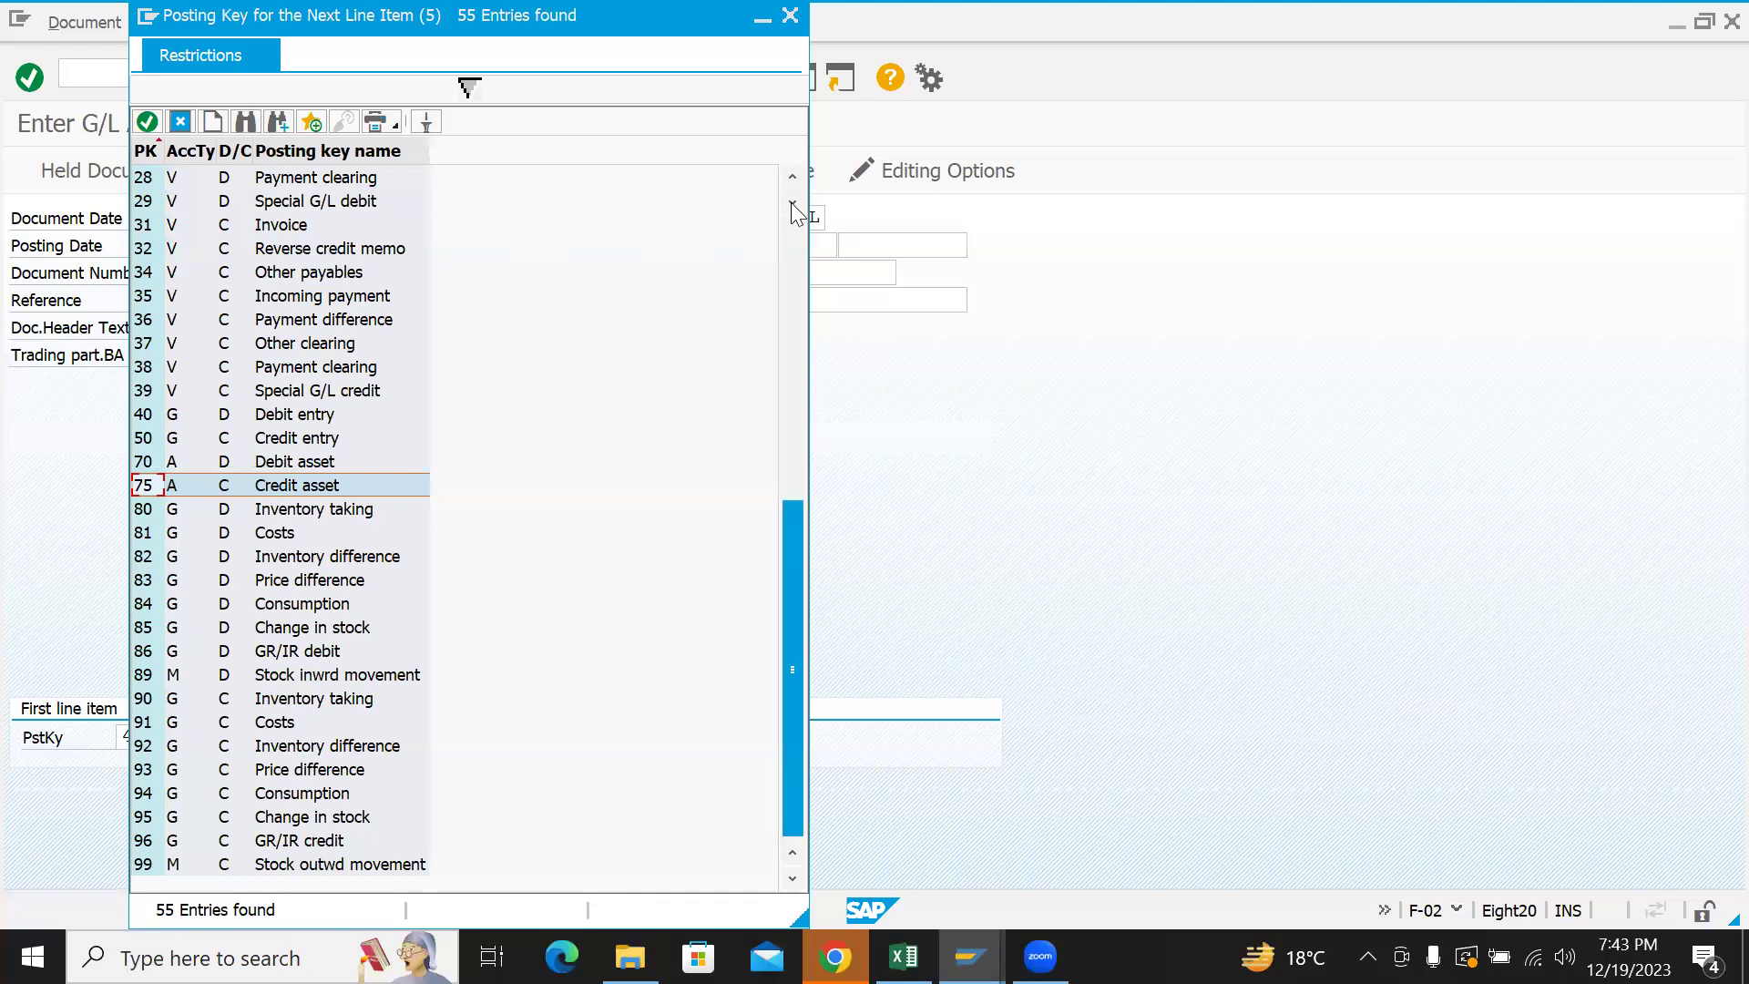
click(795, 237)
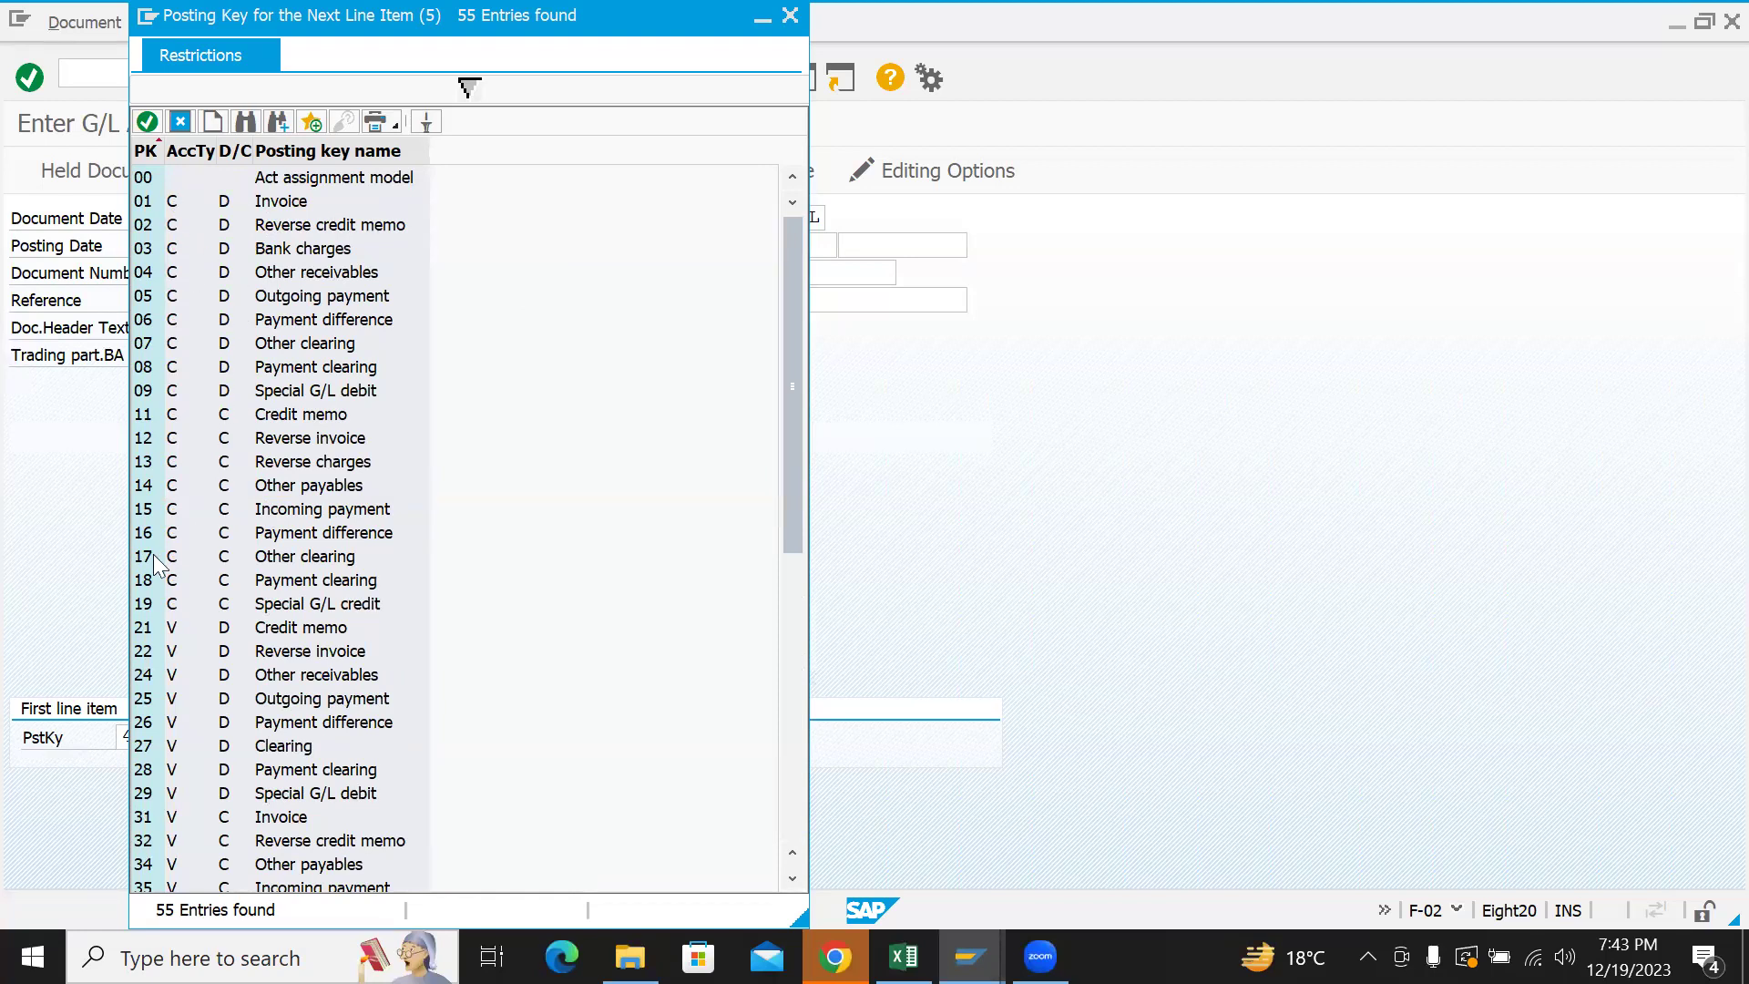
click(144, 627)
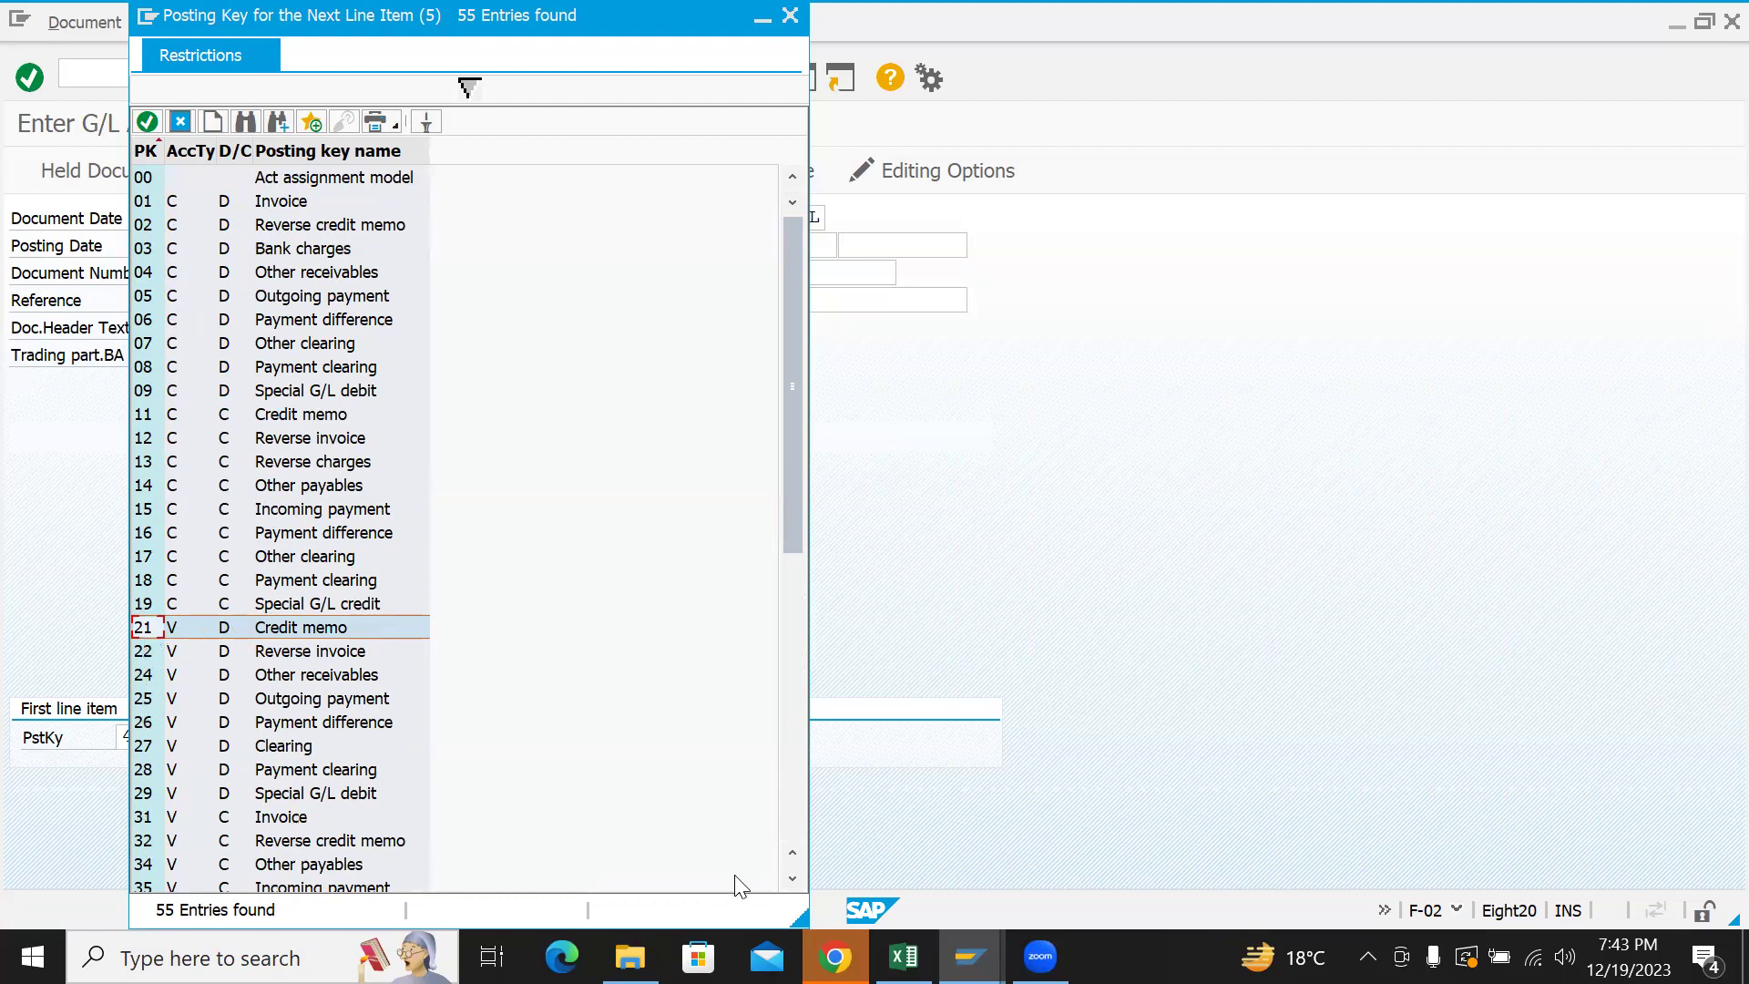
click(793, 878)
scroll(792, 879, down, 8)
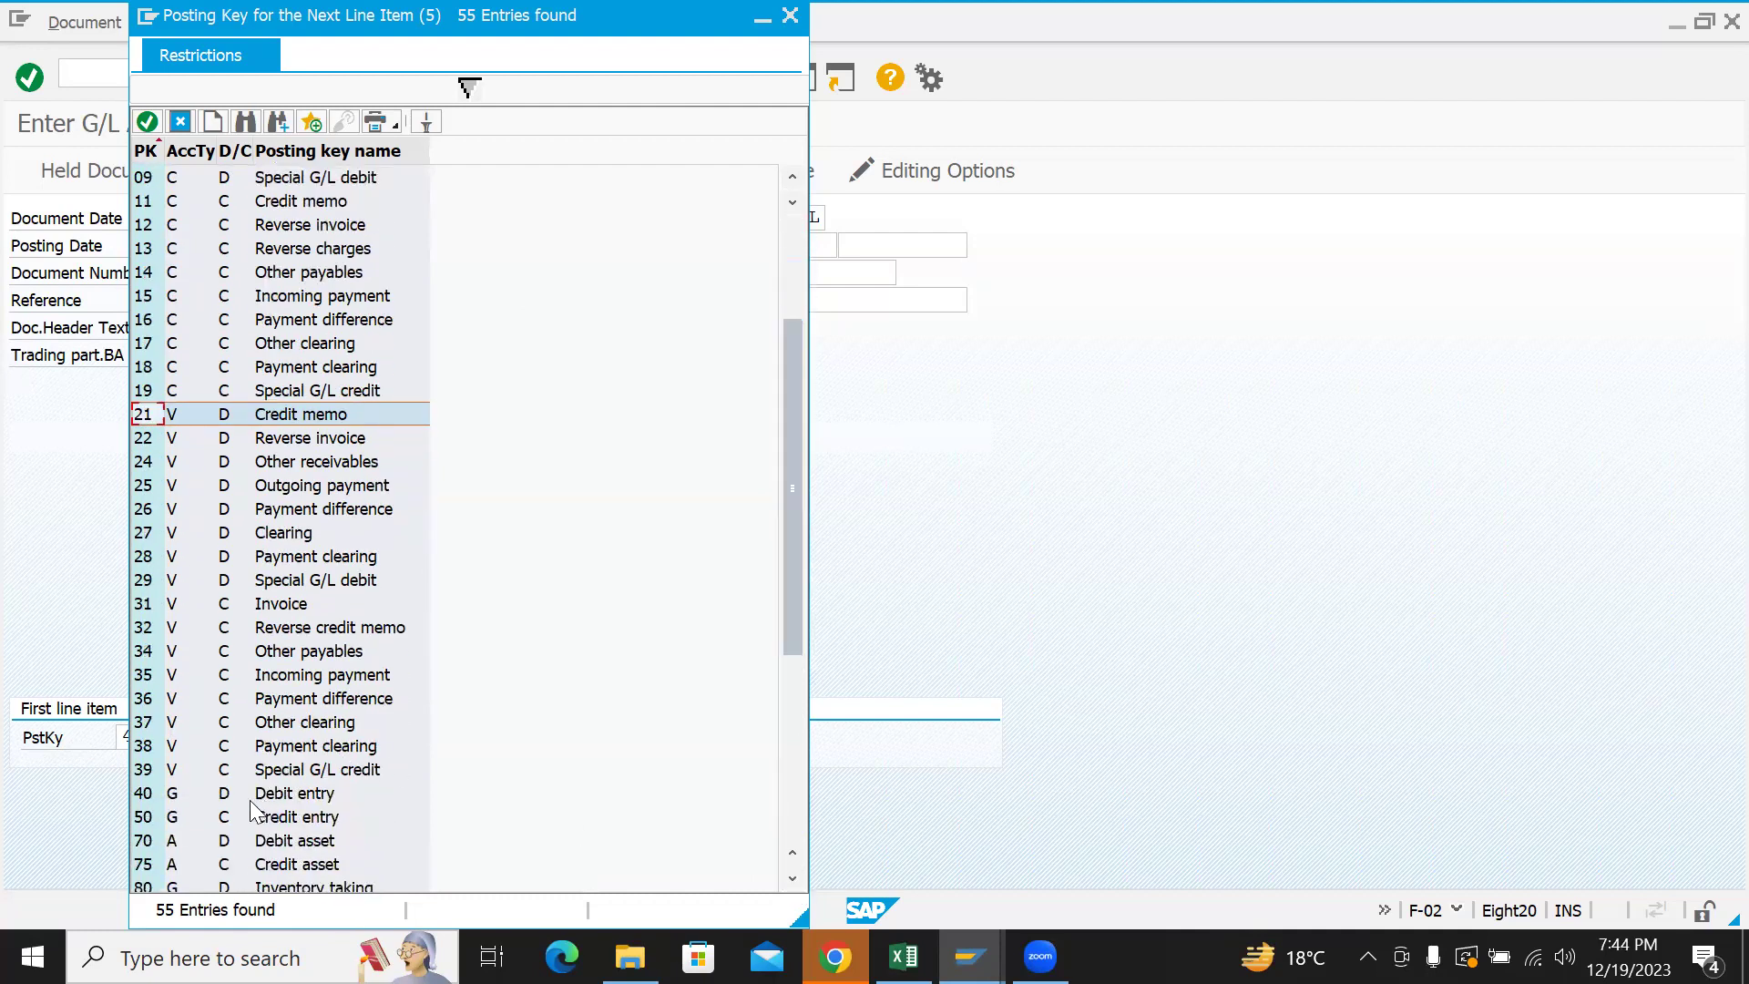
- Compare the account types of posting keys 40, 50, 39, 19 and 75, and pick posting key 40
click(266, 794)
click(182, 816)
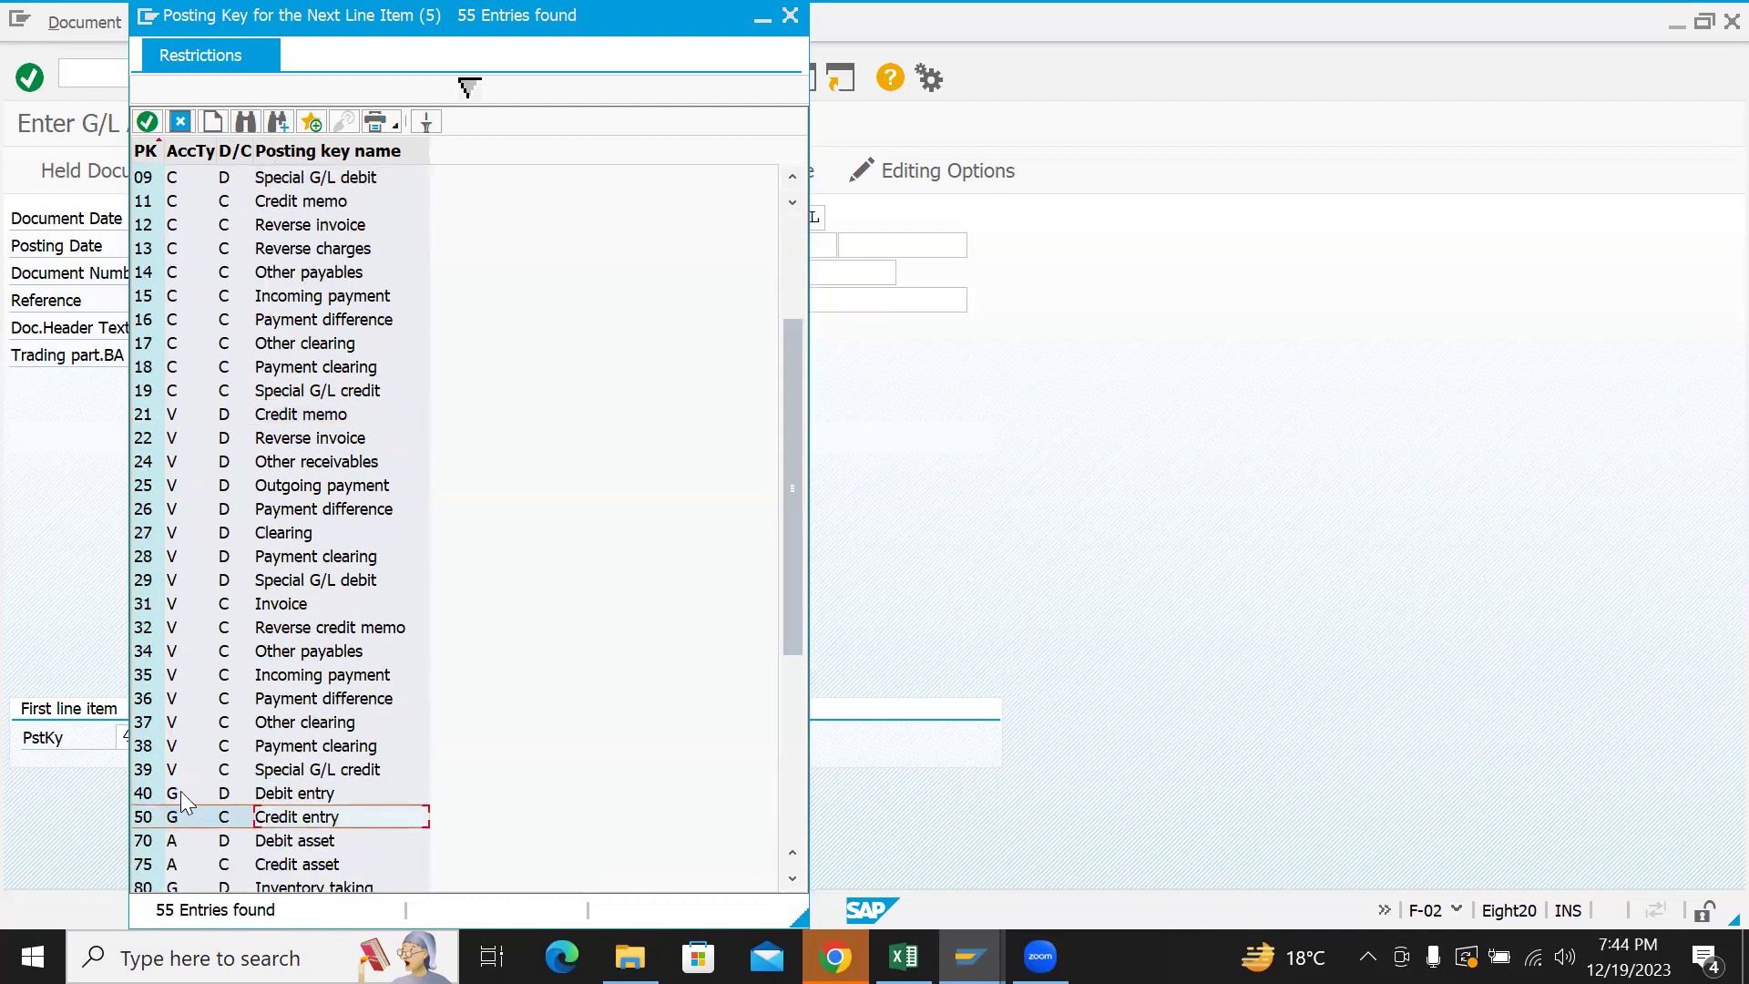
click(177, 794)
click(183, 817)
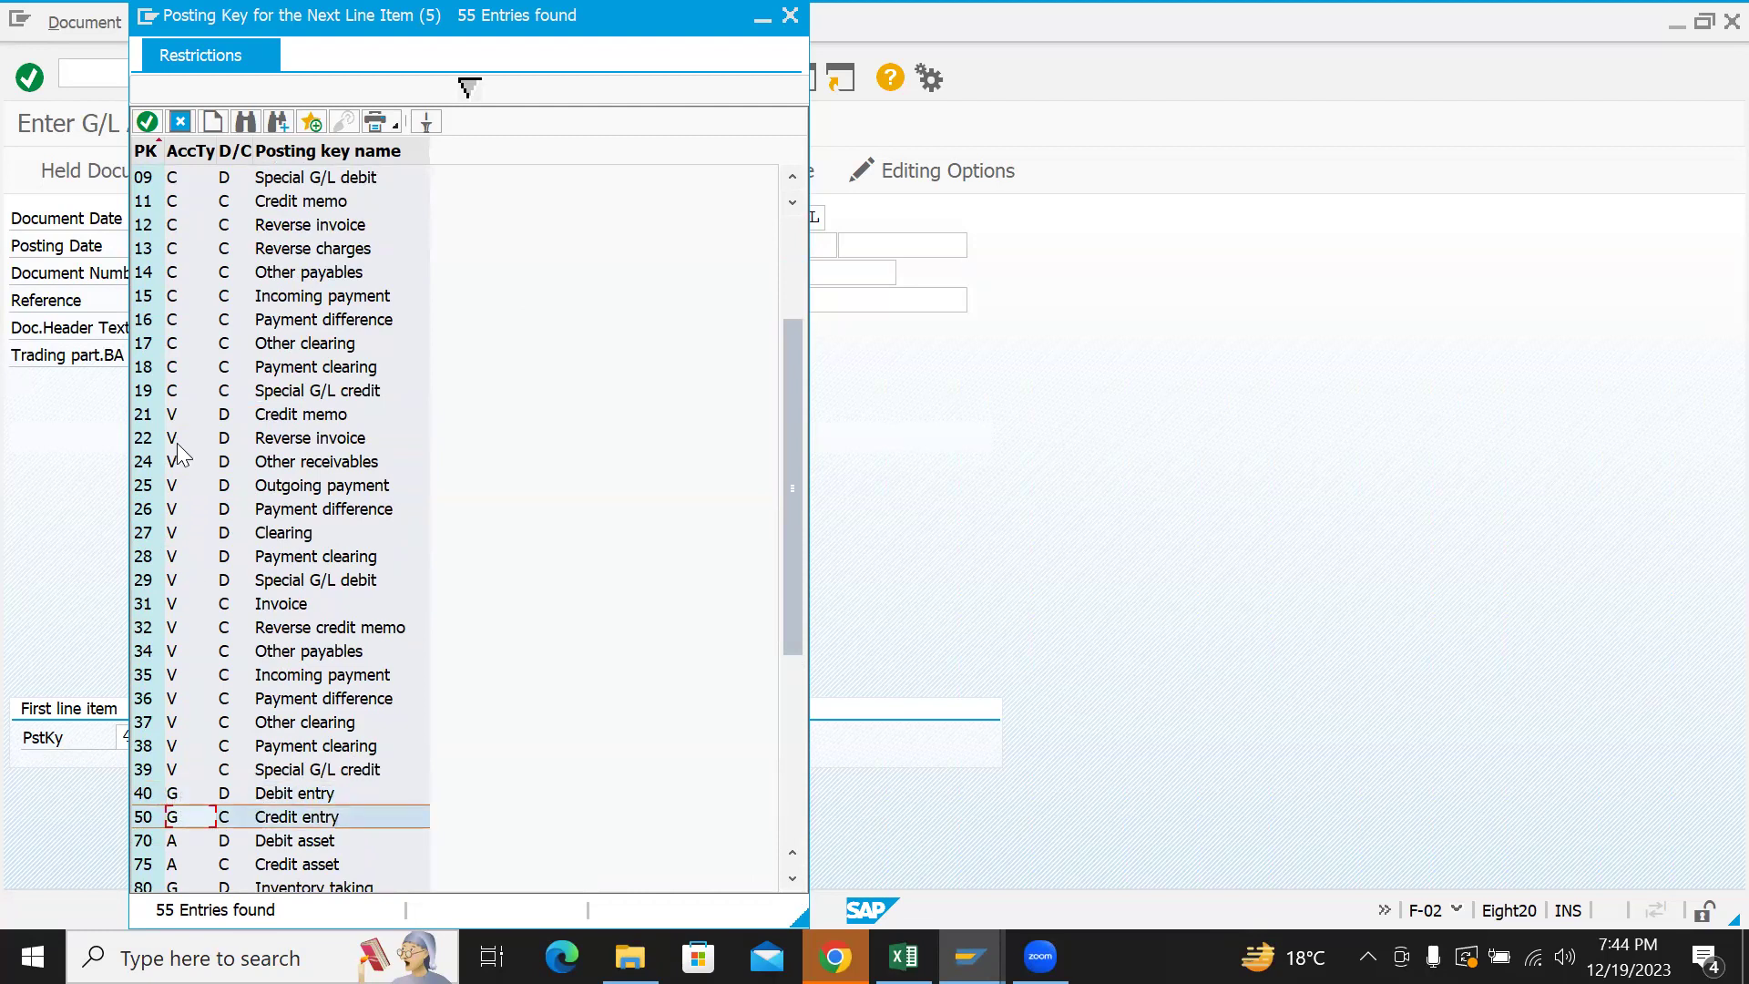
click(175, 770)
click(183, 390)
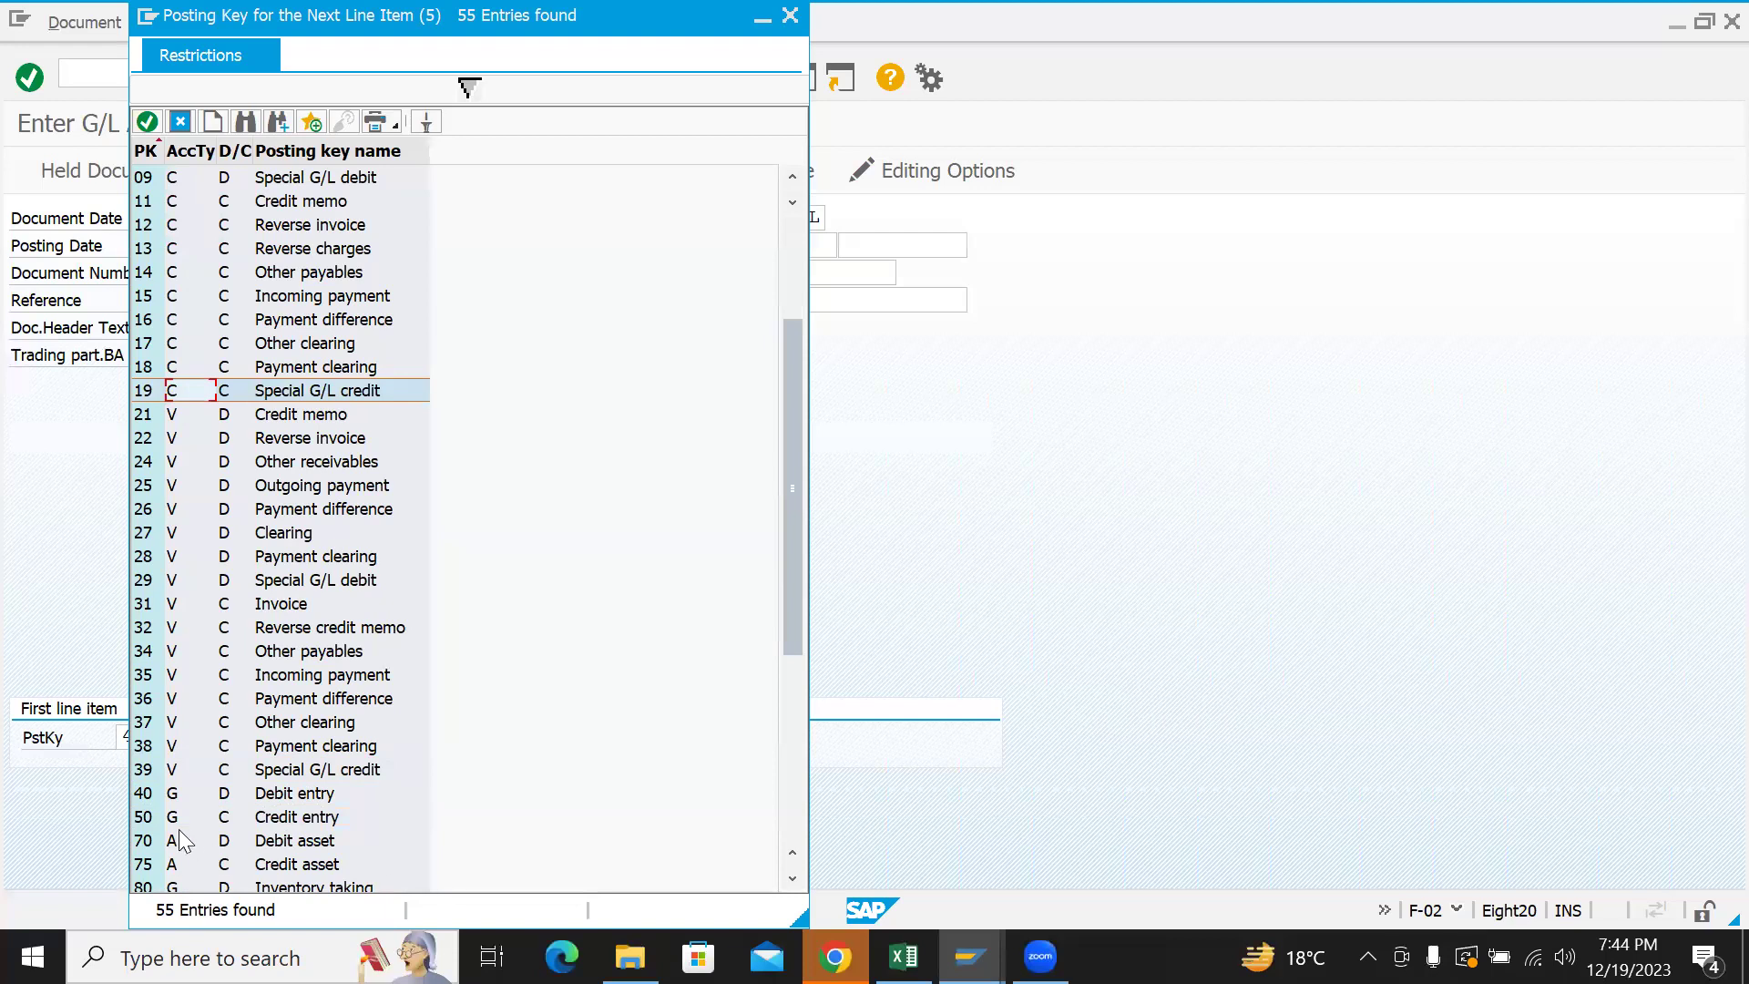
click(184, 862)
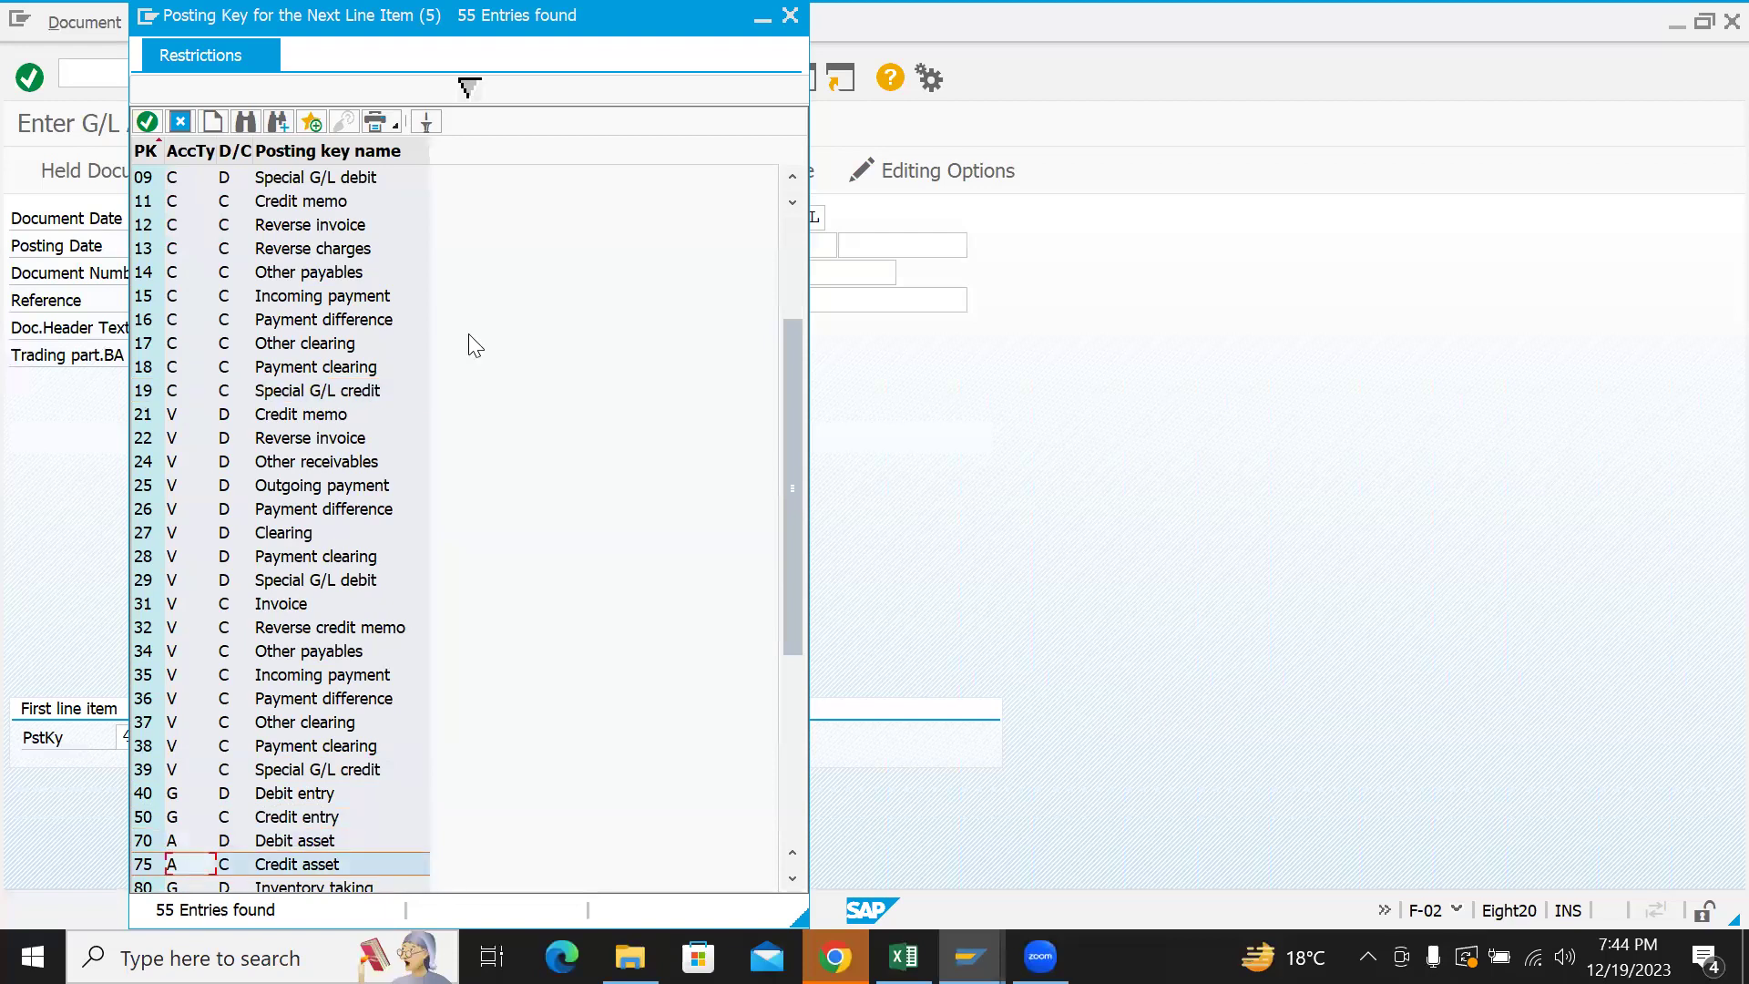
double_click(143, 794)
- Reopen the posting key list and choose key 40, Debit entry, for the first line item
click(163, 737)
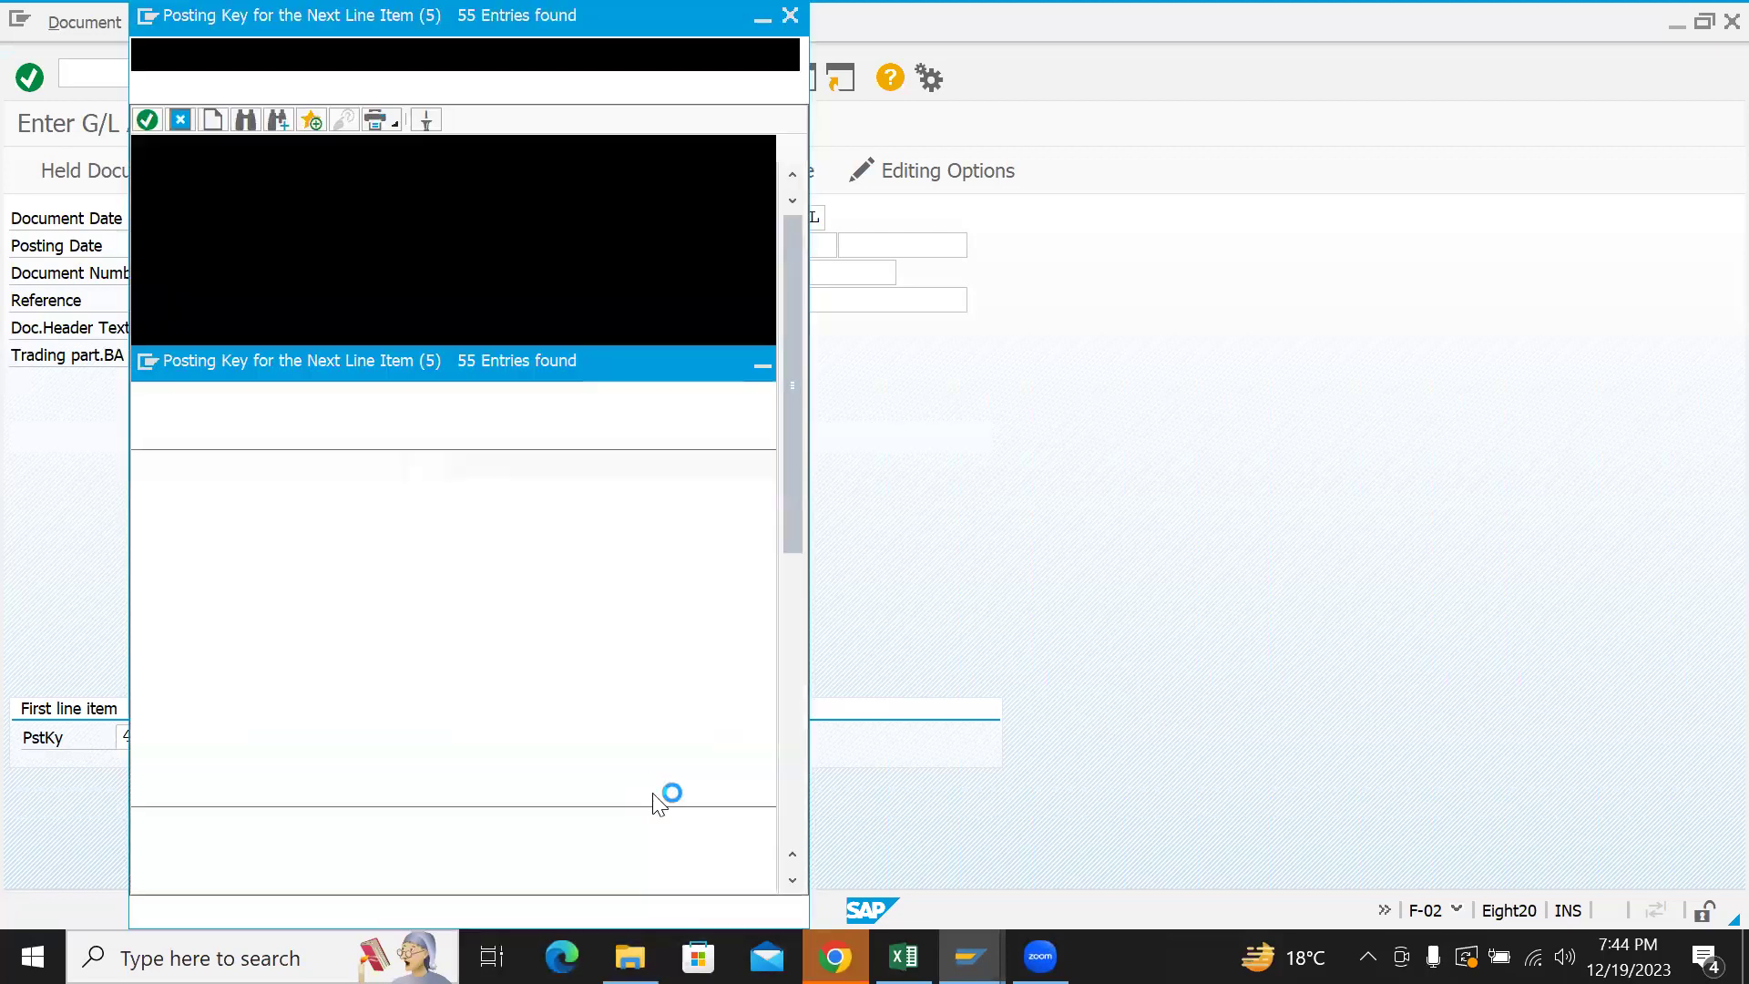
click(799, 827)
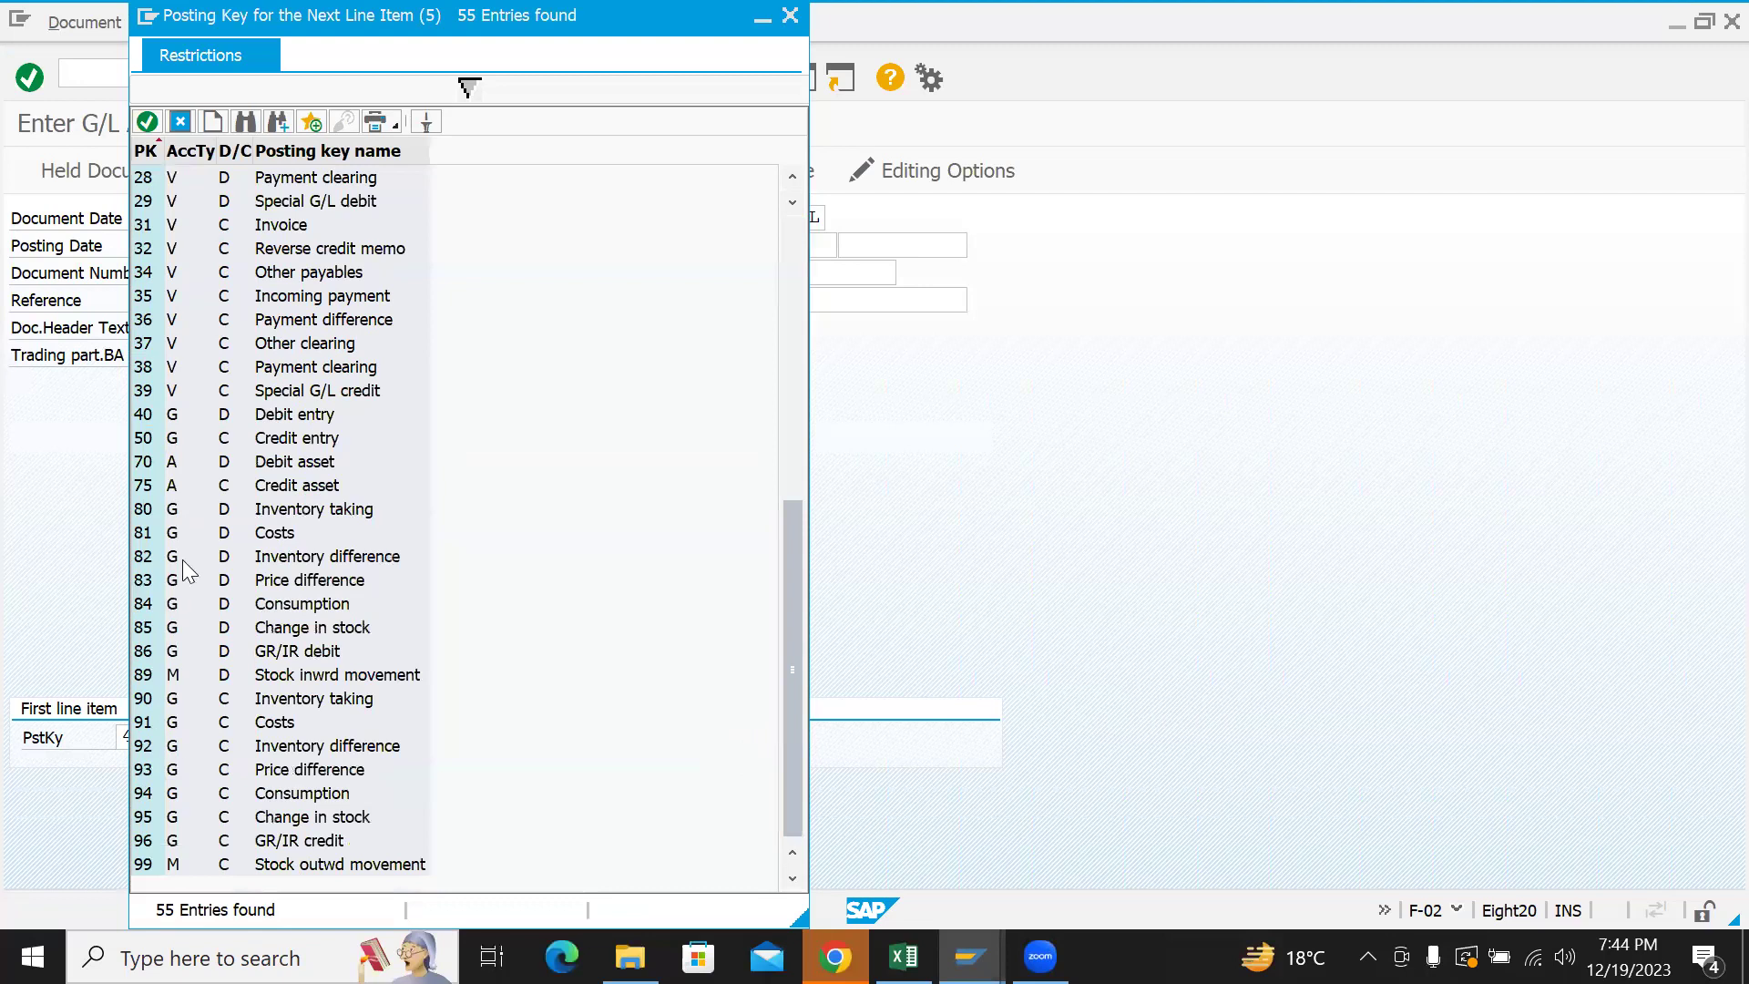
click(182, 417)
click(335, 416)
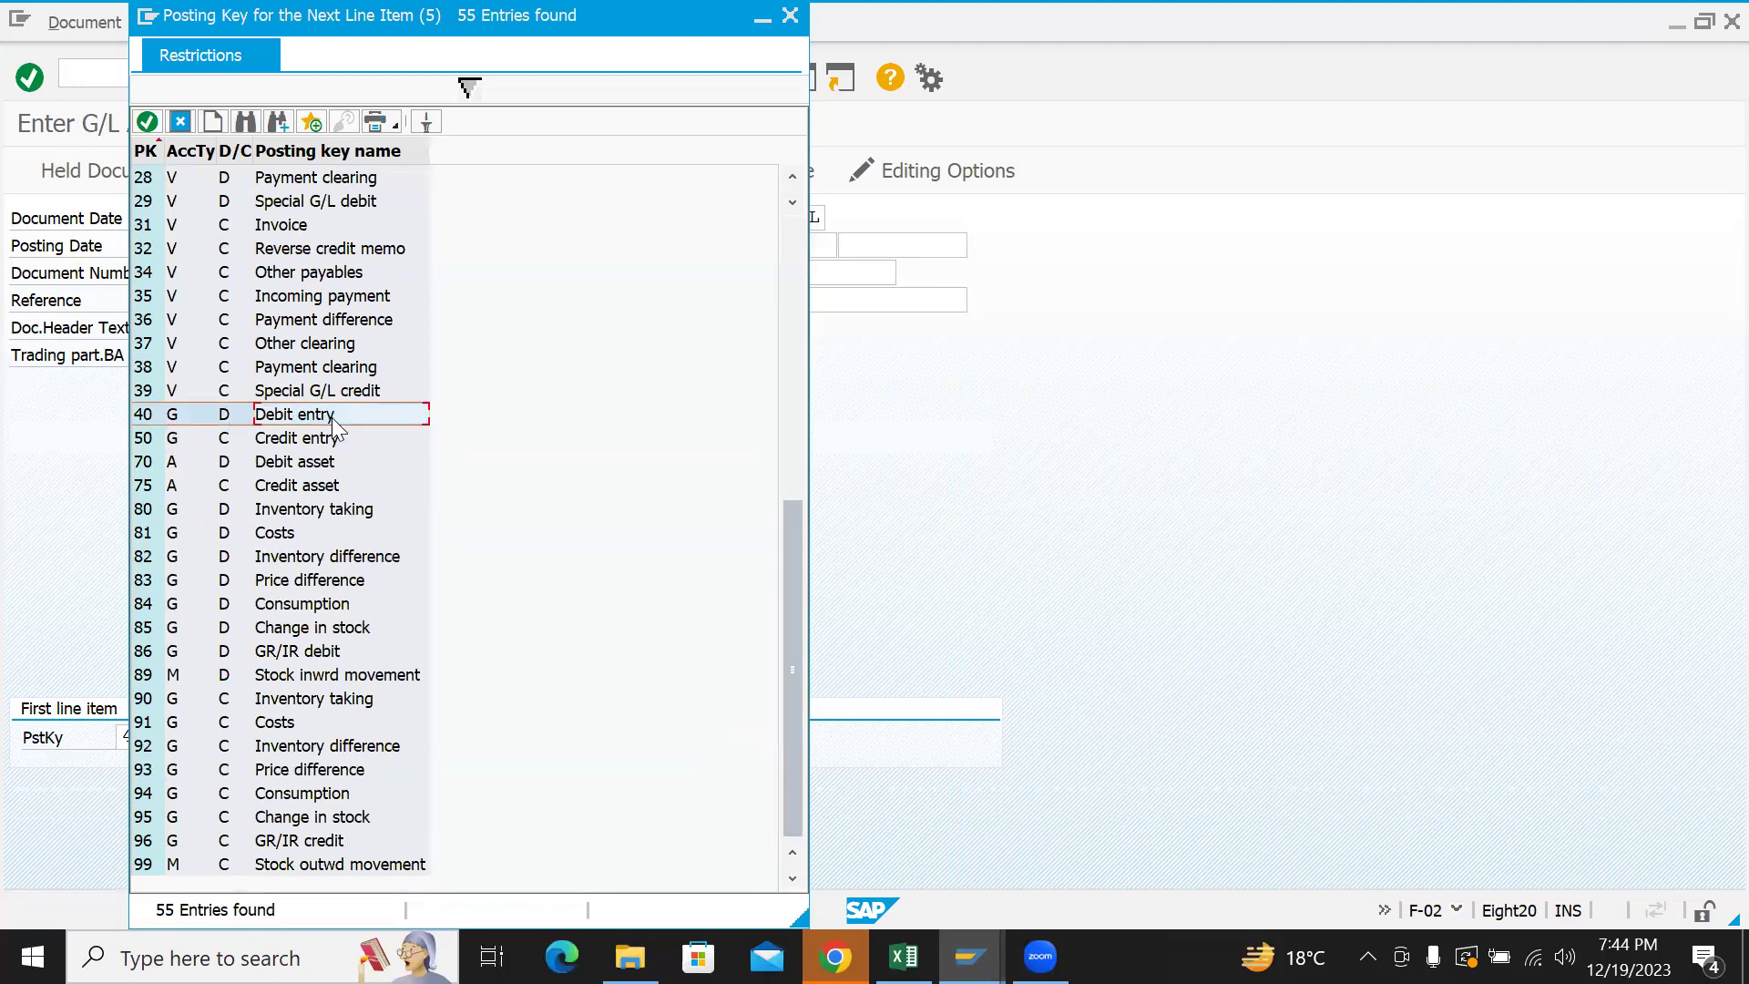
click(193, 416)
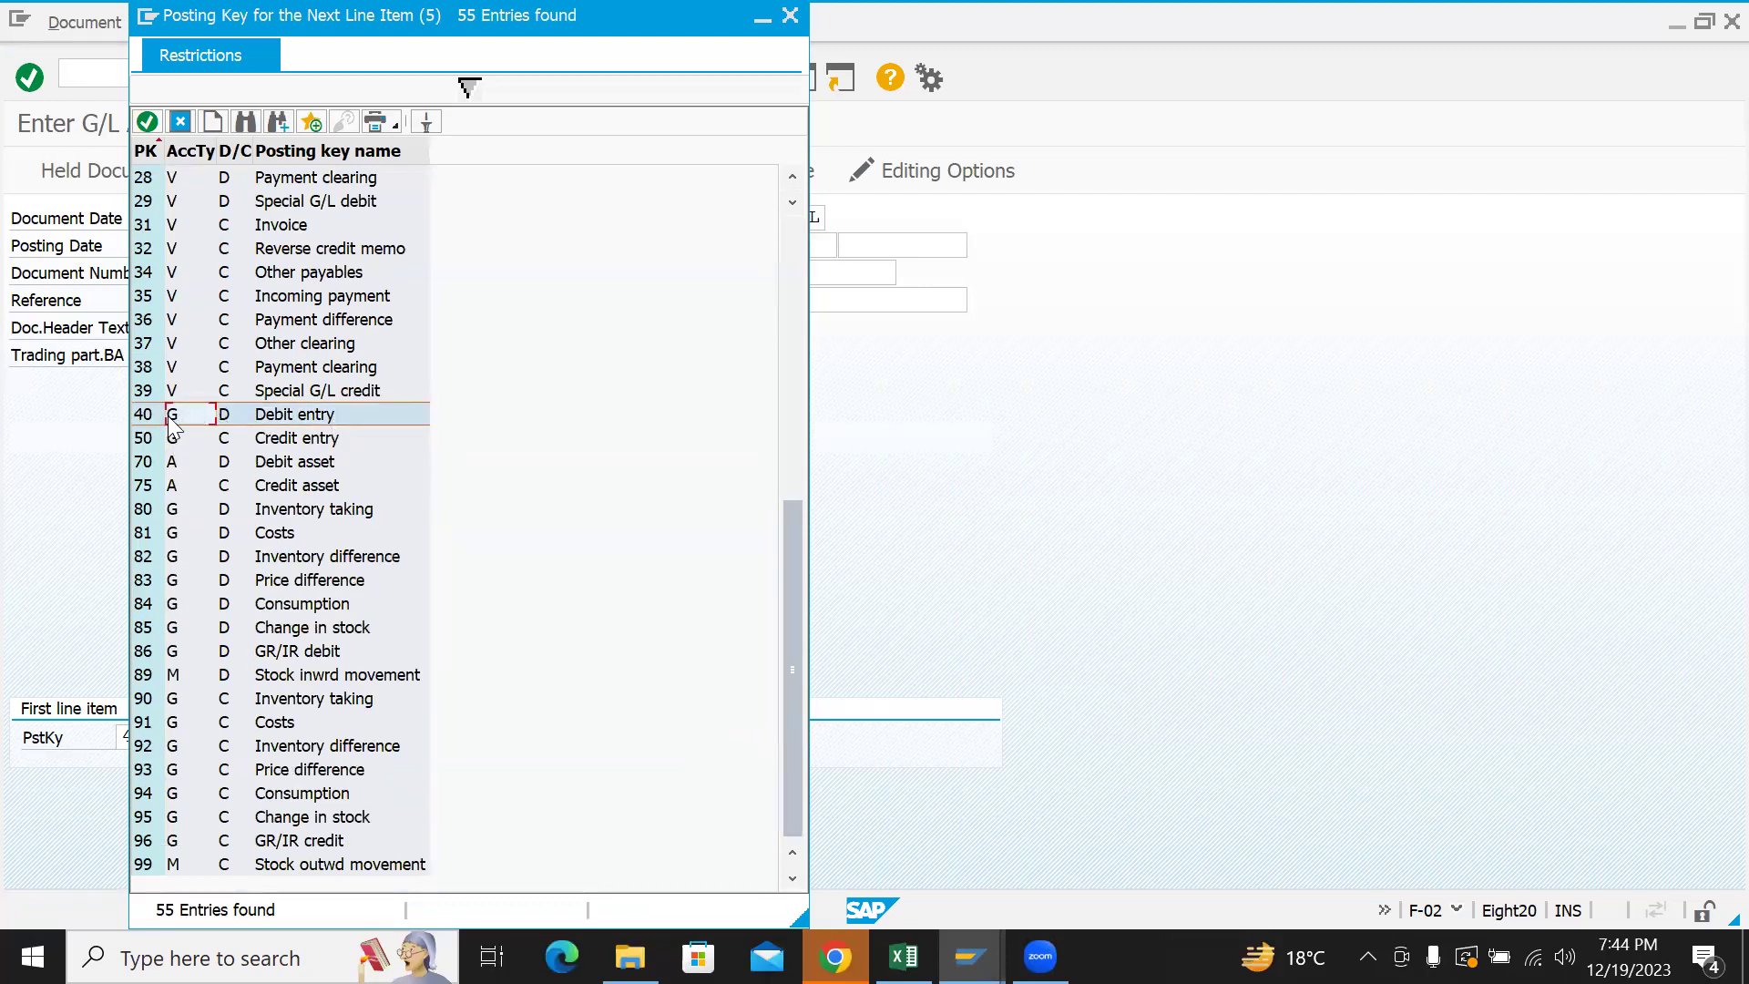
double_click(171, 417)
- Search for the first line item's G/L account in company code BECL with the long text *OFFICE*
click(453, 734)
click(472, 738)
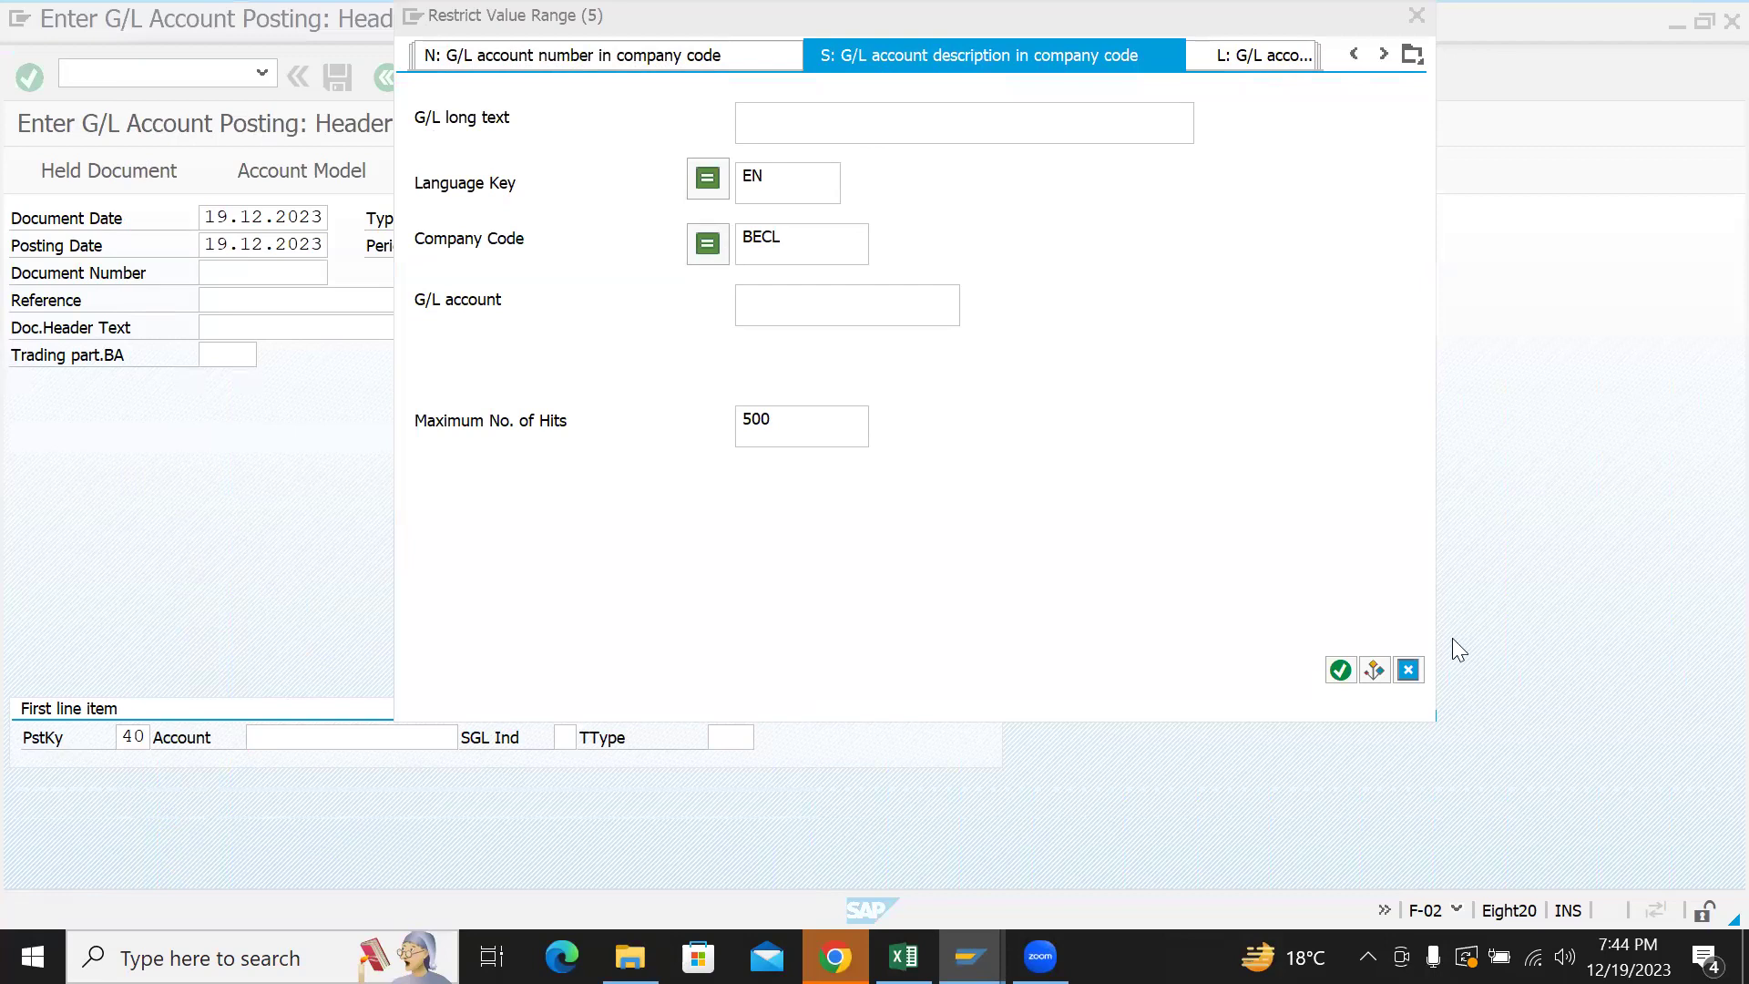
click(962, 102)
text(*F)
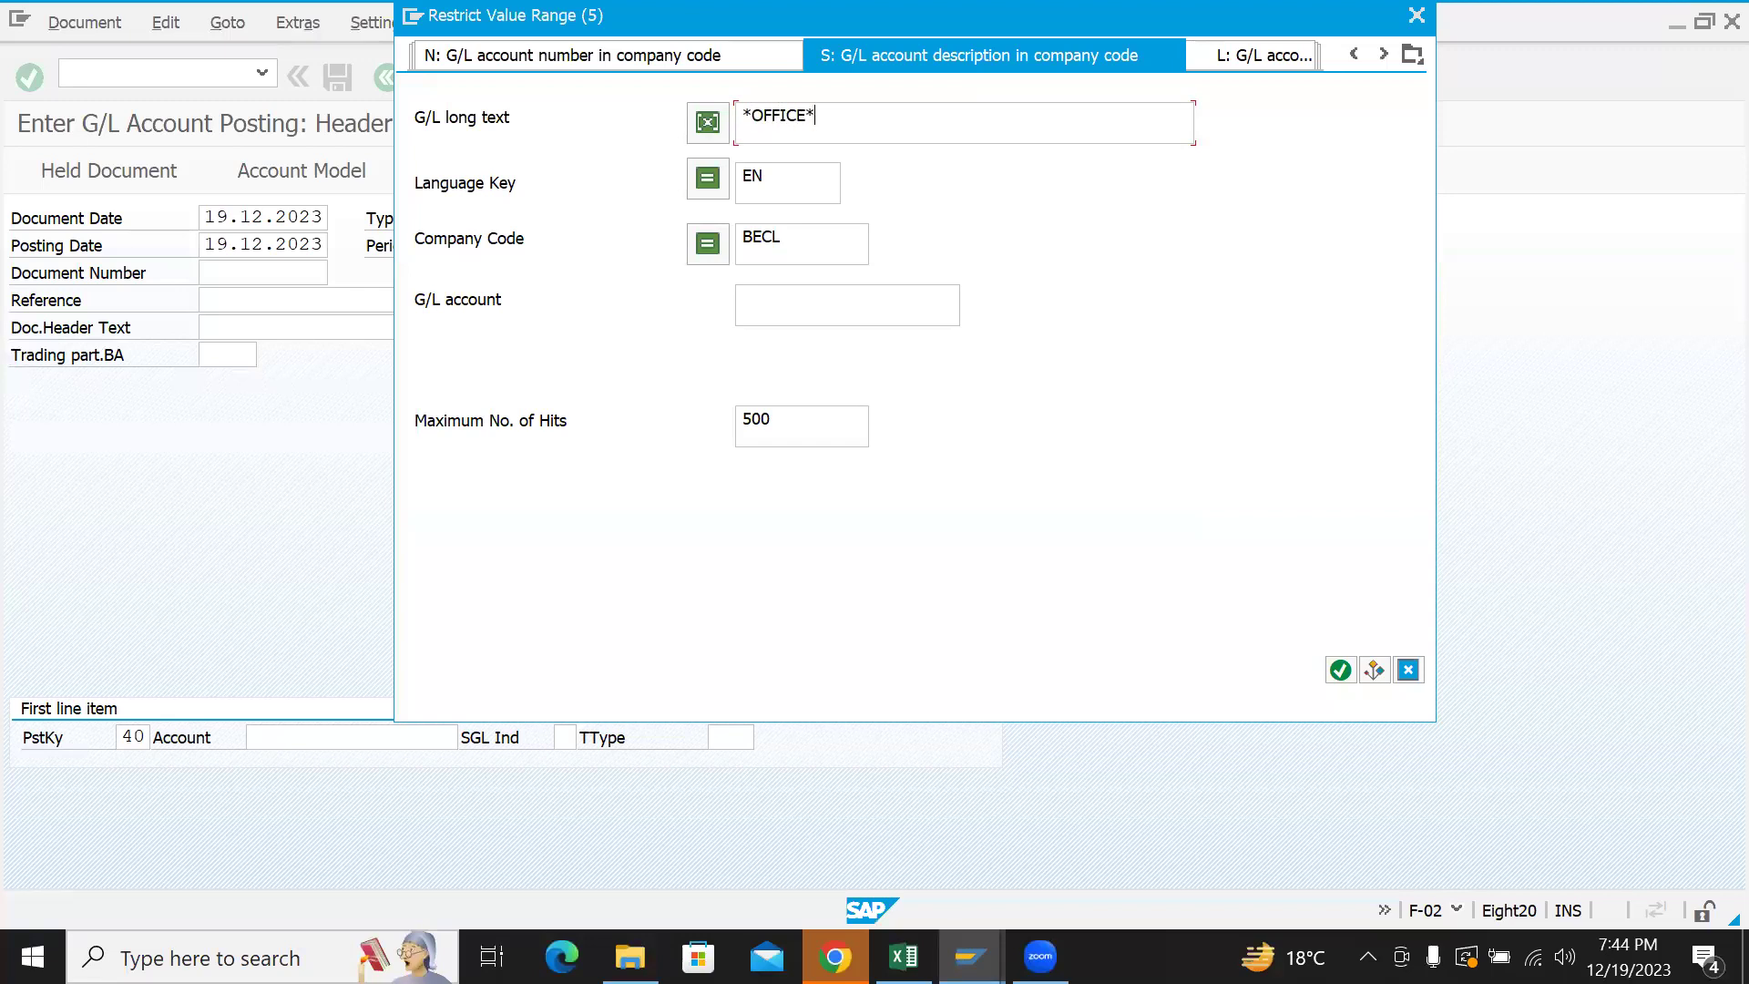
key(Return)
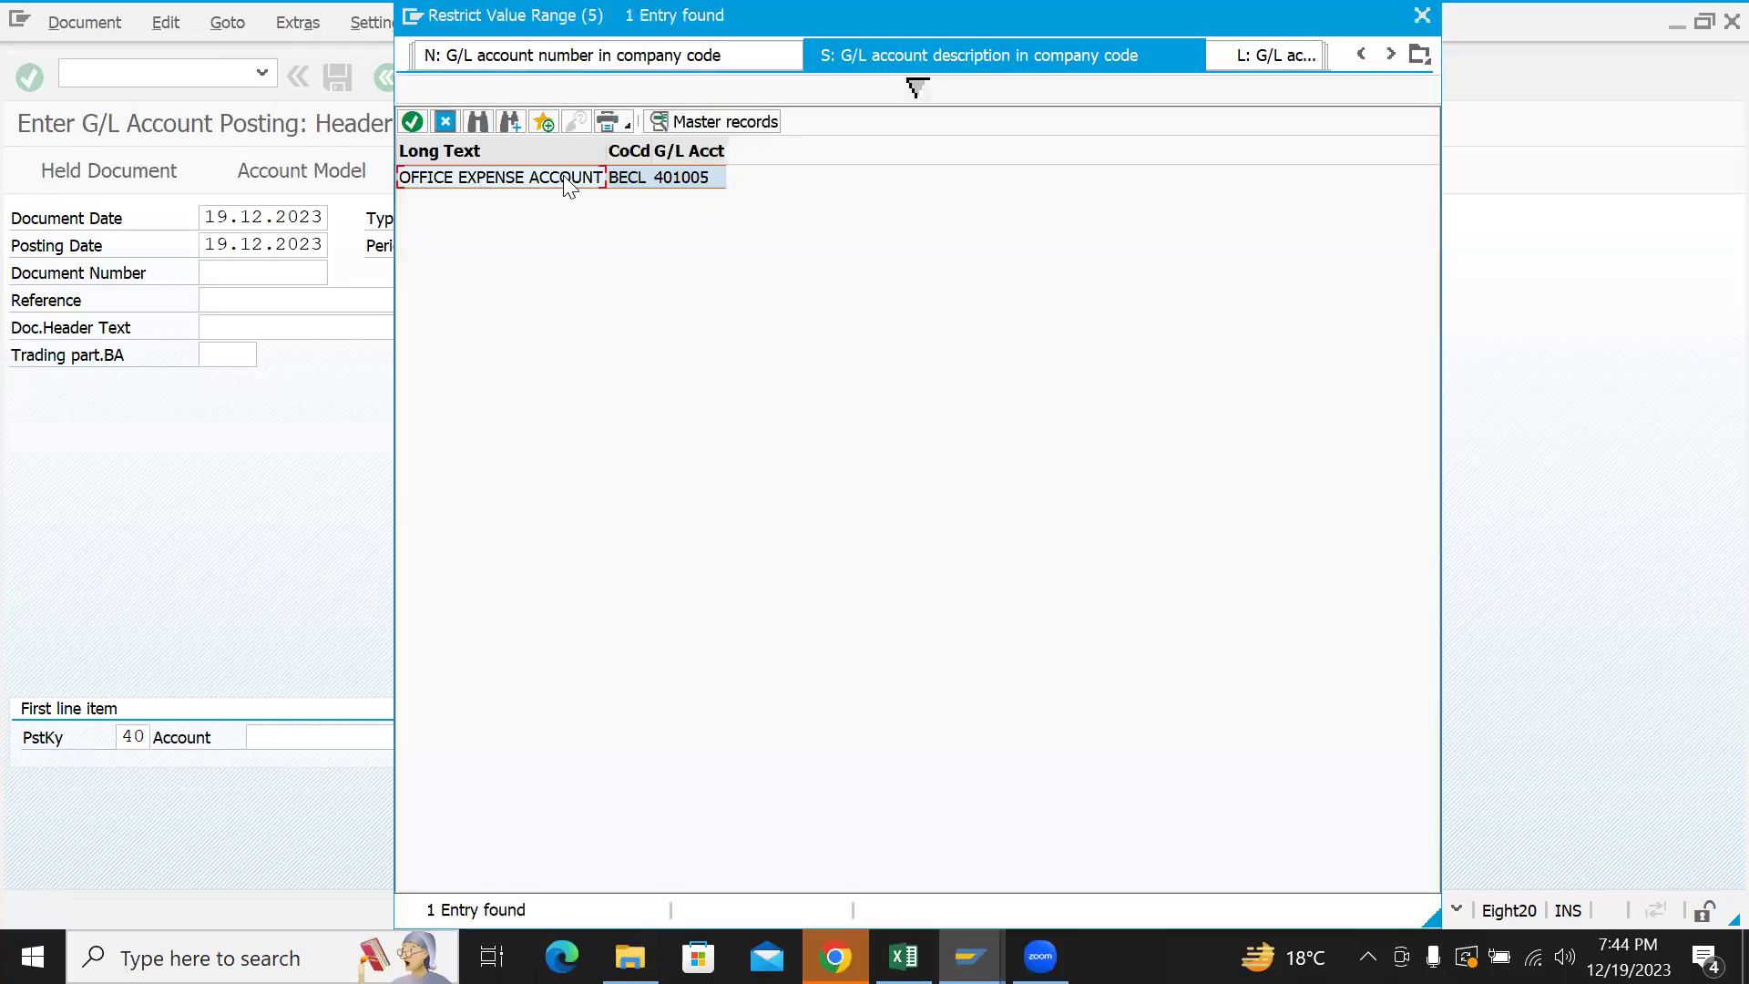
- Clear the G/L long text filter and list all G/L accounts of company code BECL
click(918, 91)
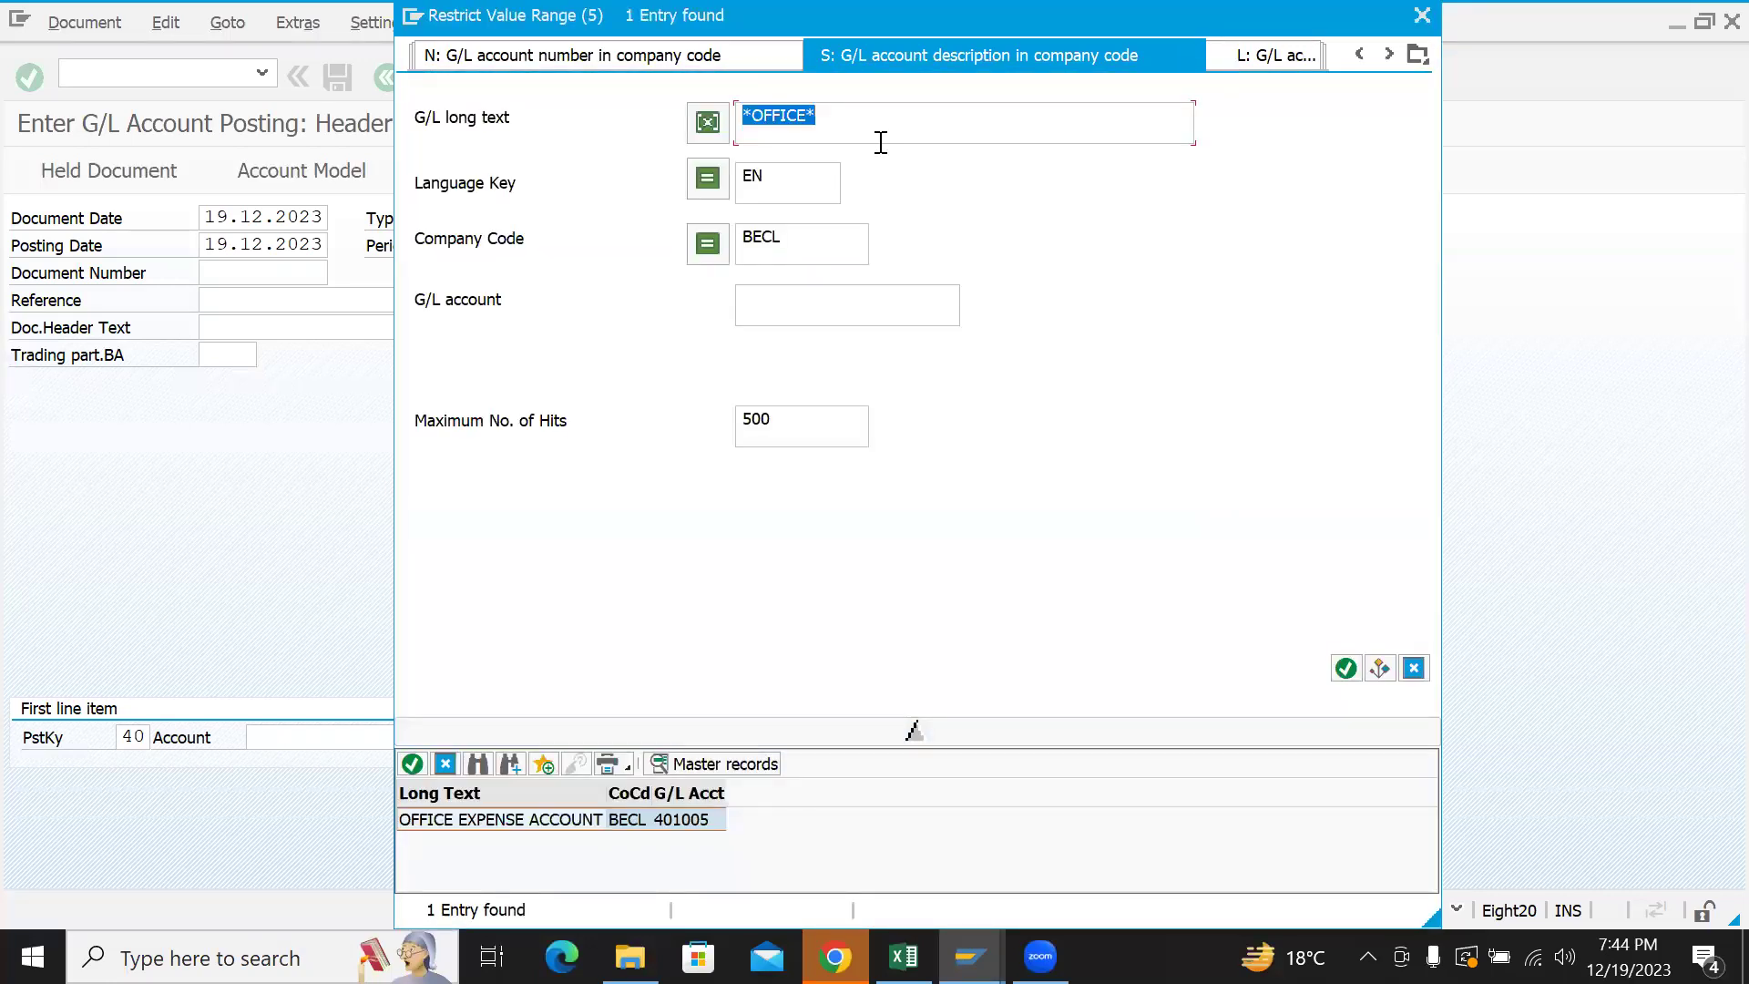
key(Delete)
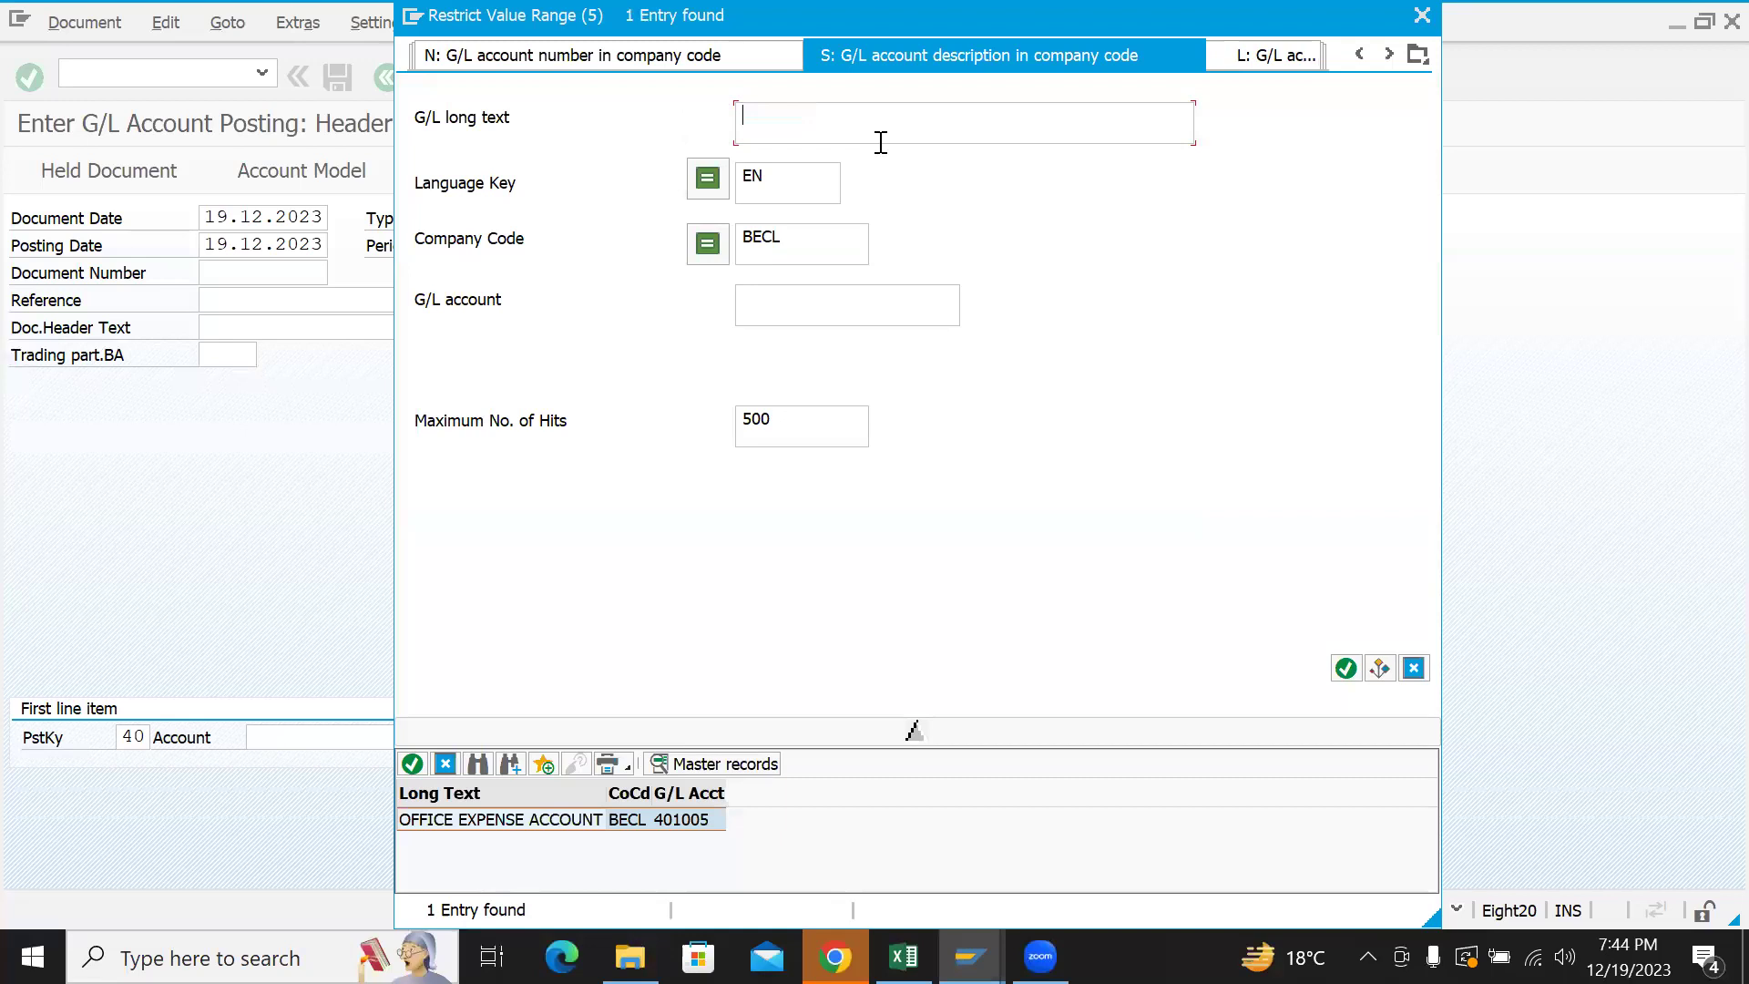
click(1345, 670)
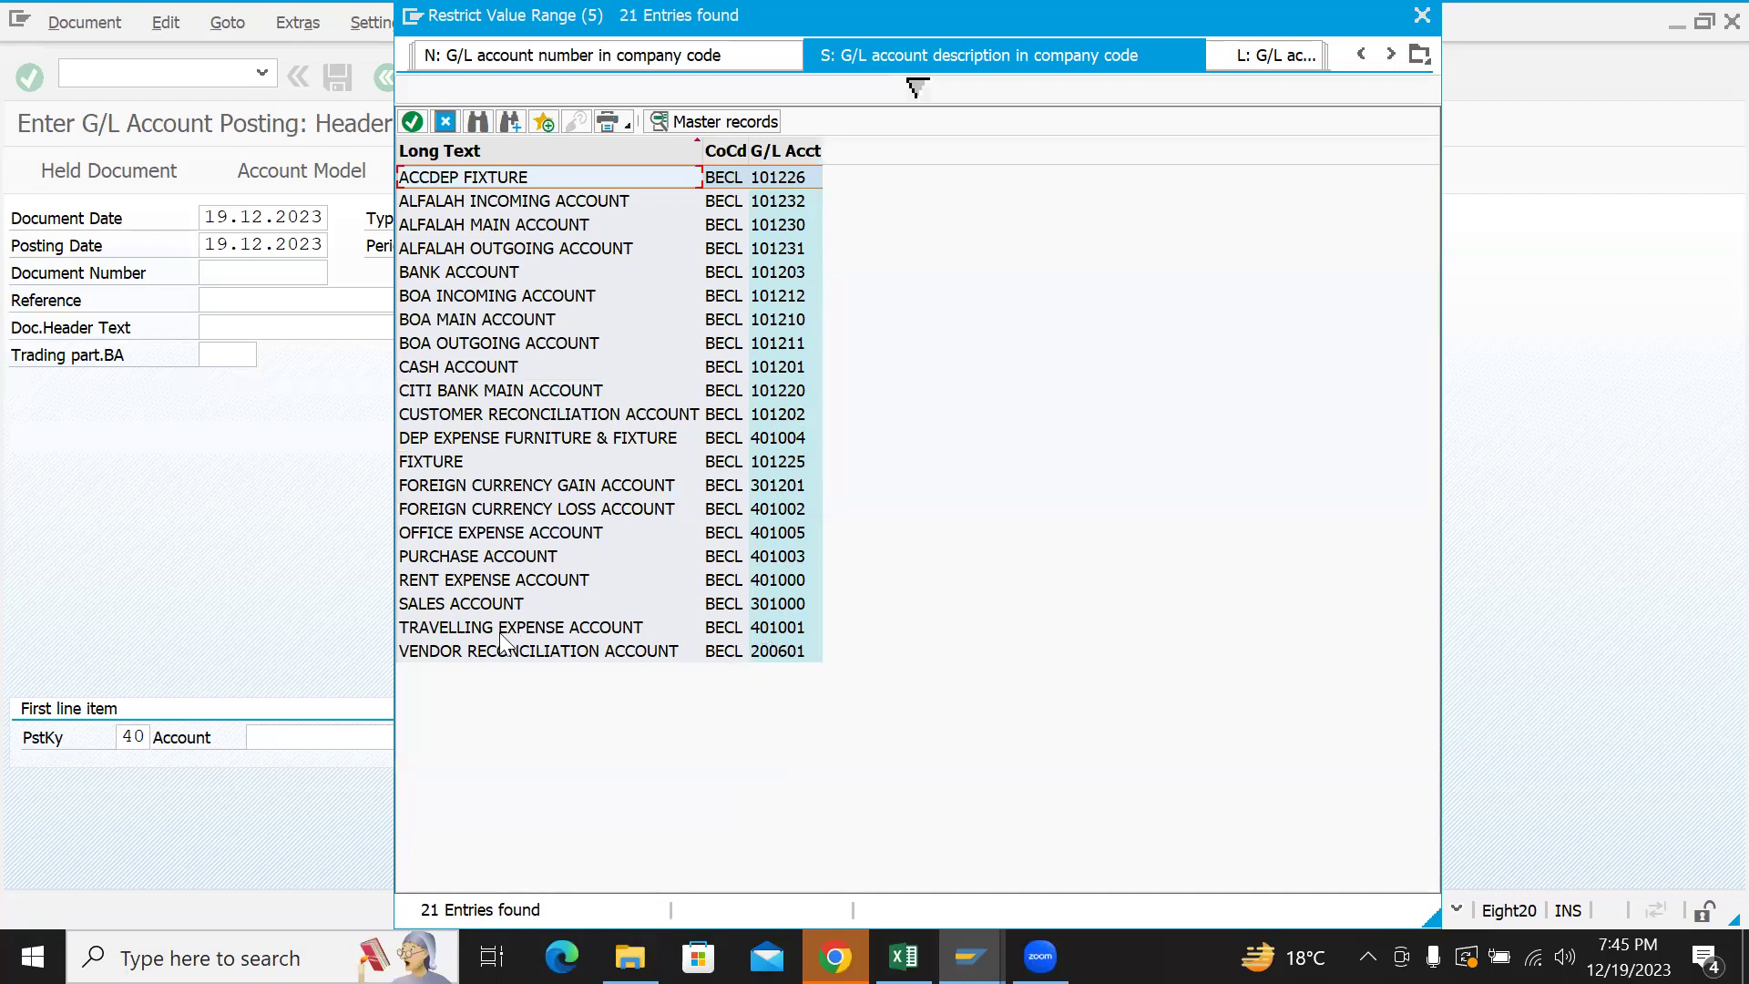
- Choose OFFICE EXPENSE ACCOUNT for the first line item with posting key 40 and open its item details
click(481, 533)
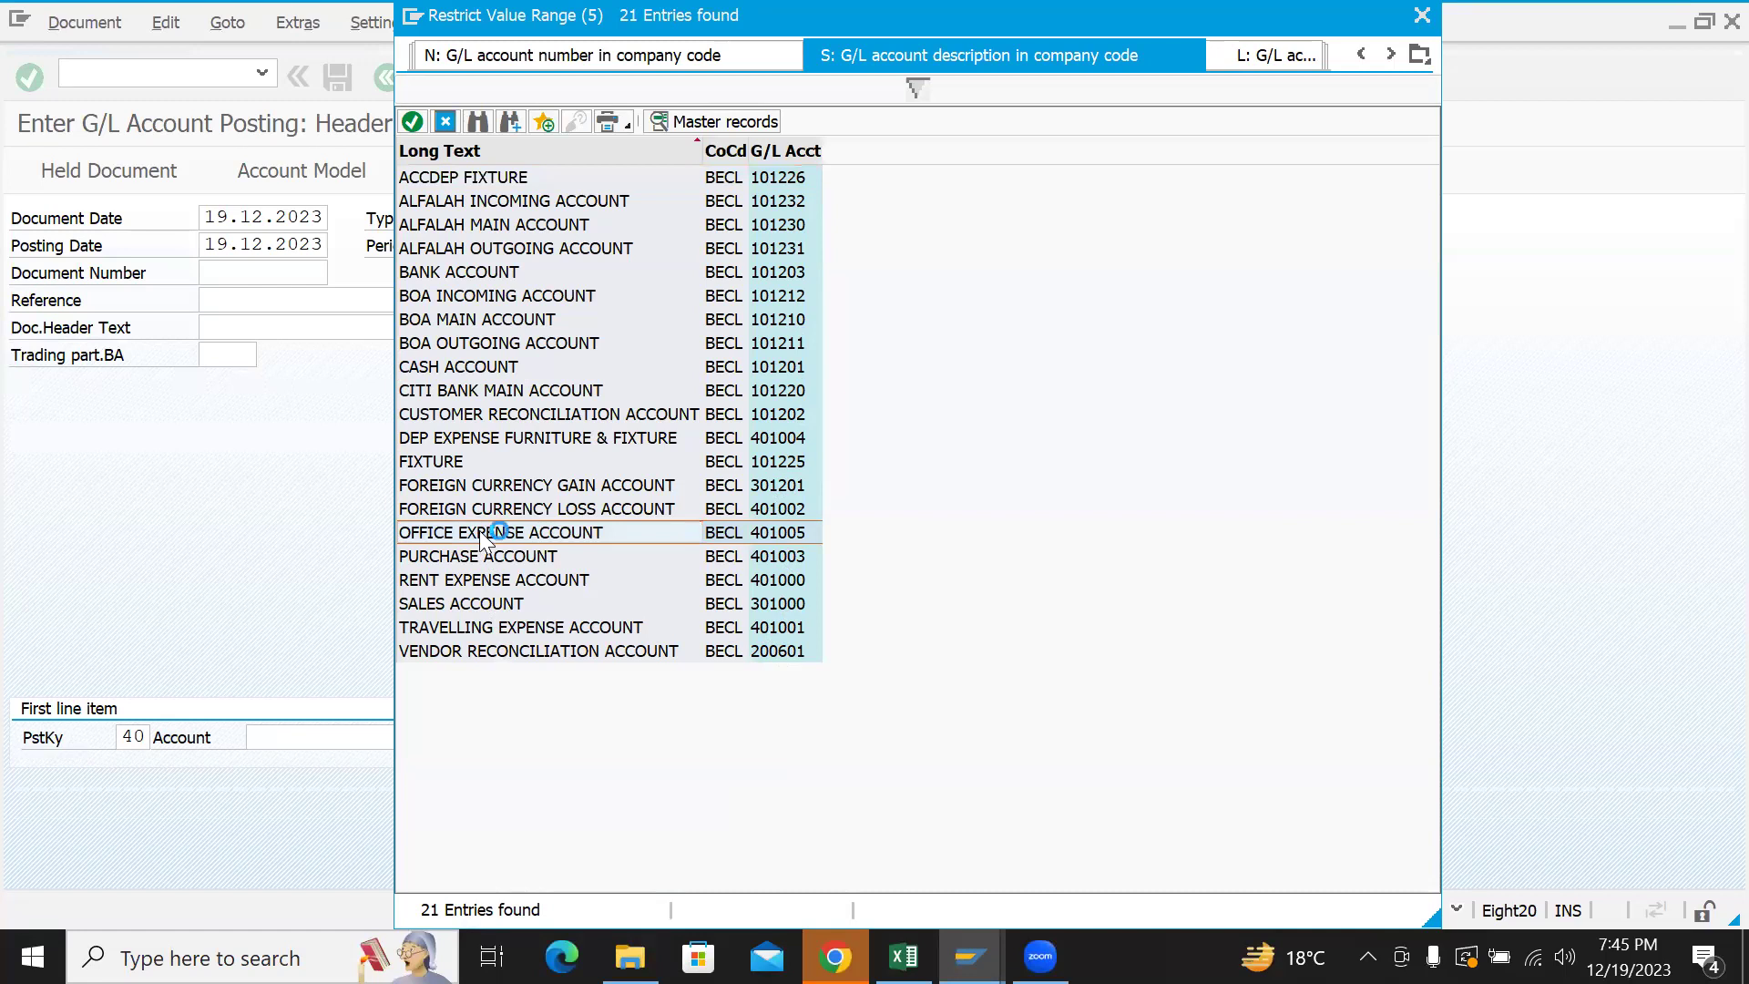
double_click(481, 536)
key(Return)
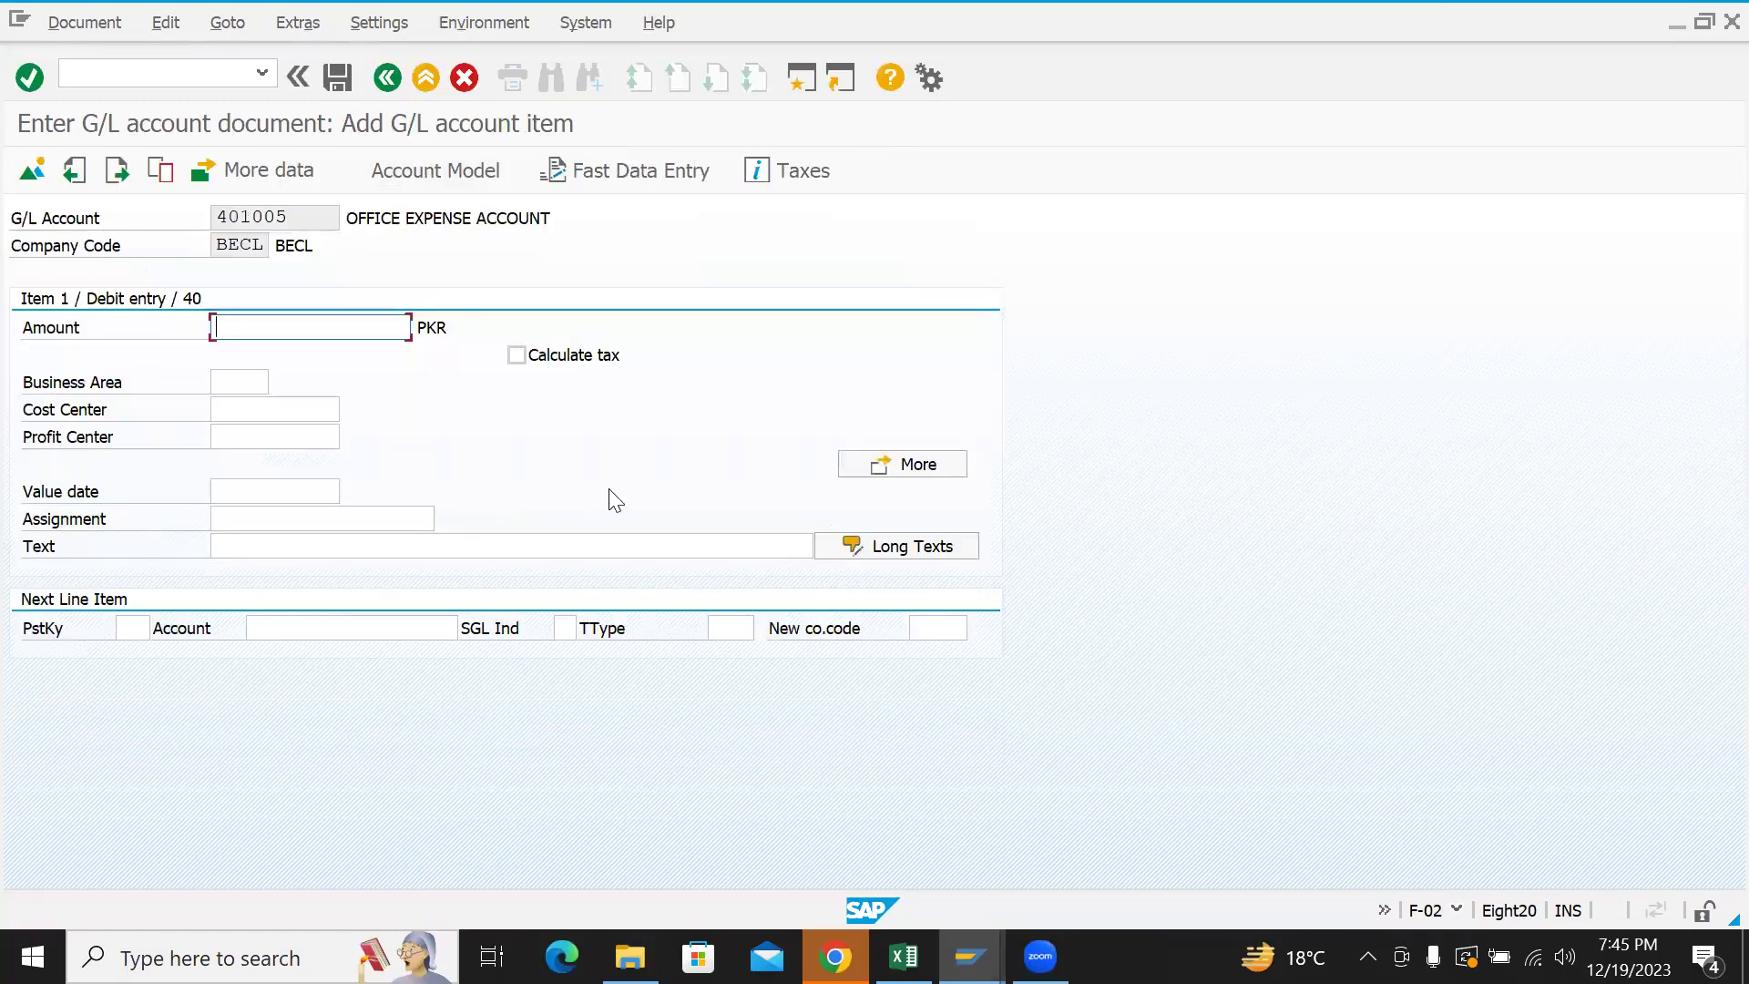
- Set the amount of the office expense debit item to 20000 PKR
text(20000)
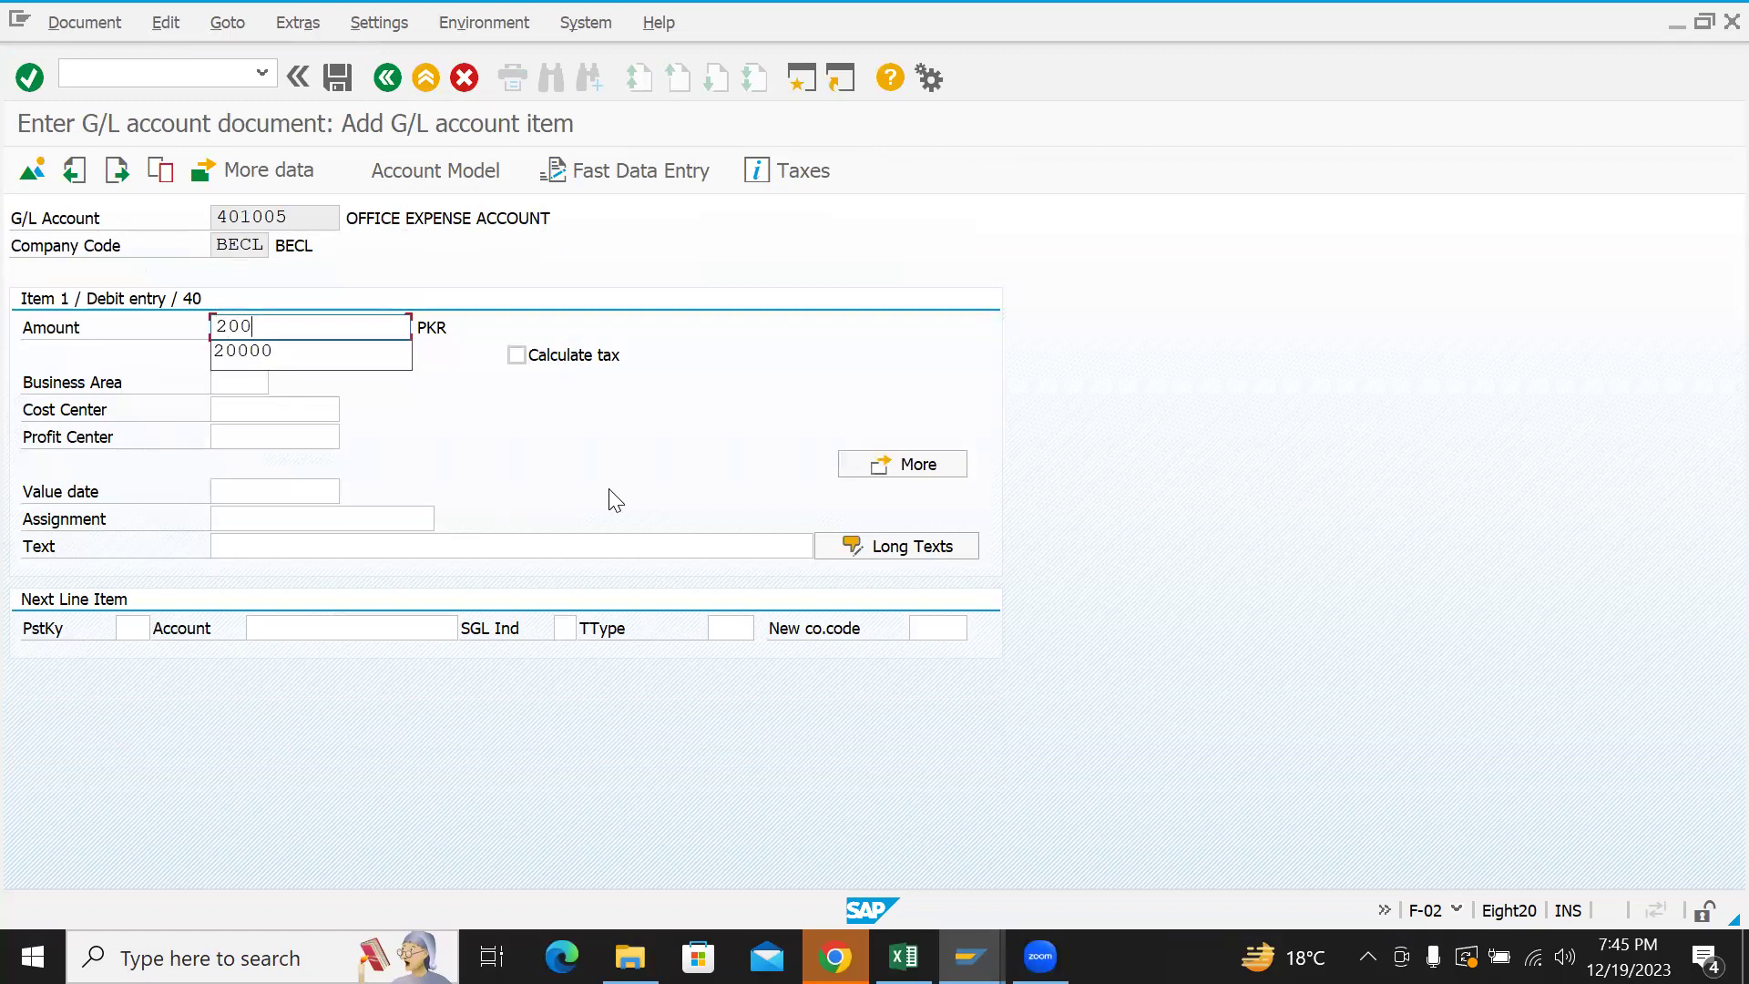
key(Tab)
key(Tab)
key(Tab)
key(Tab)
key(Tab)
key(Tab)
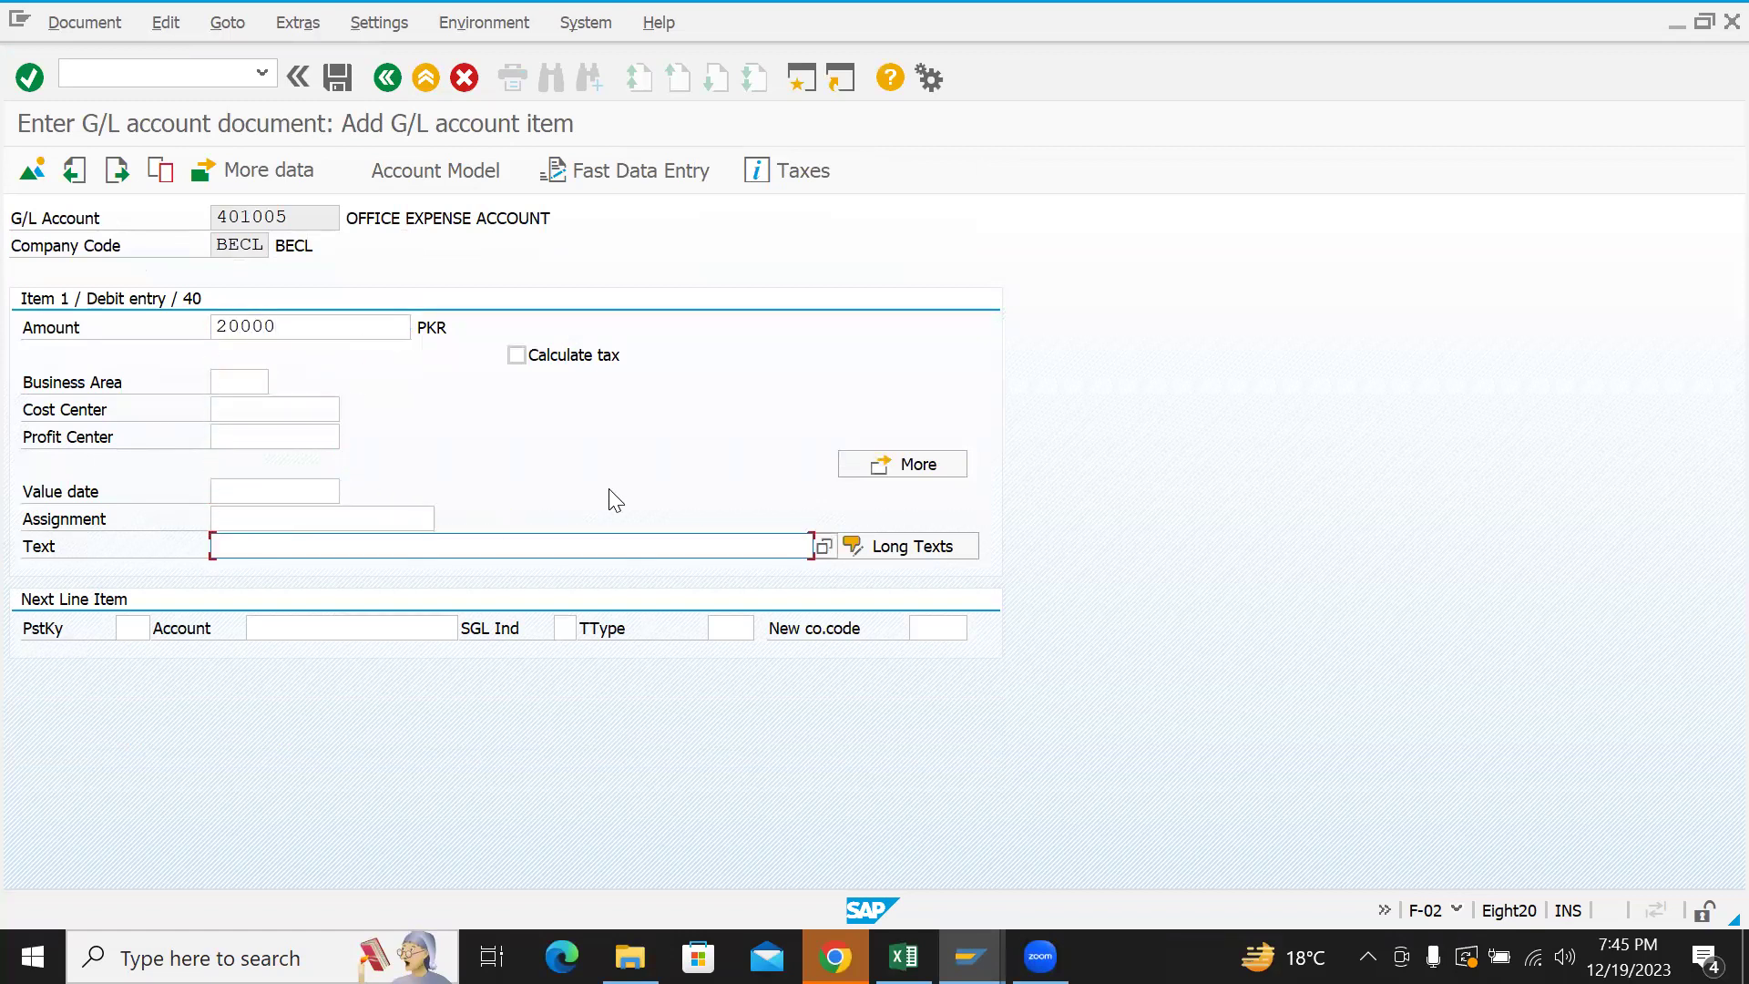
click(248, 375)
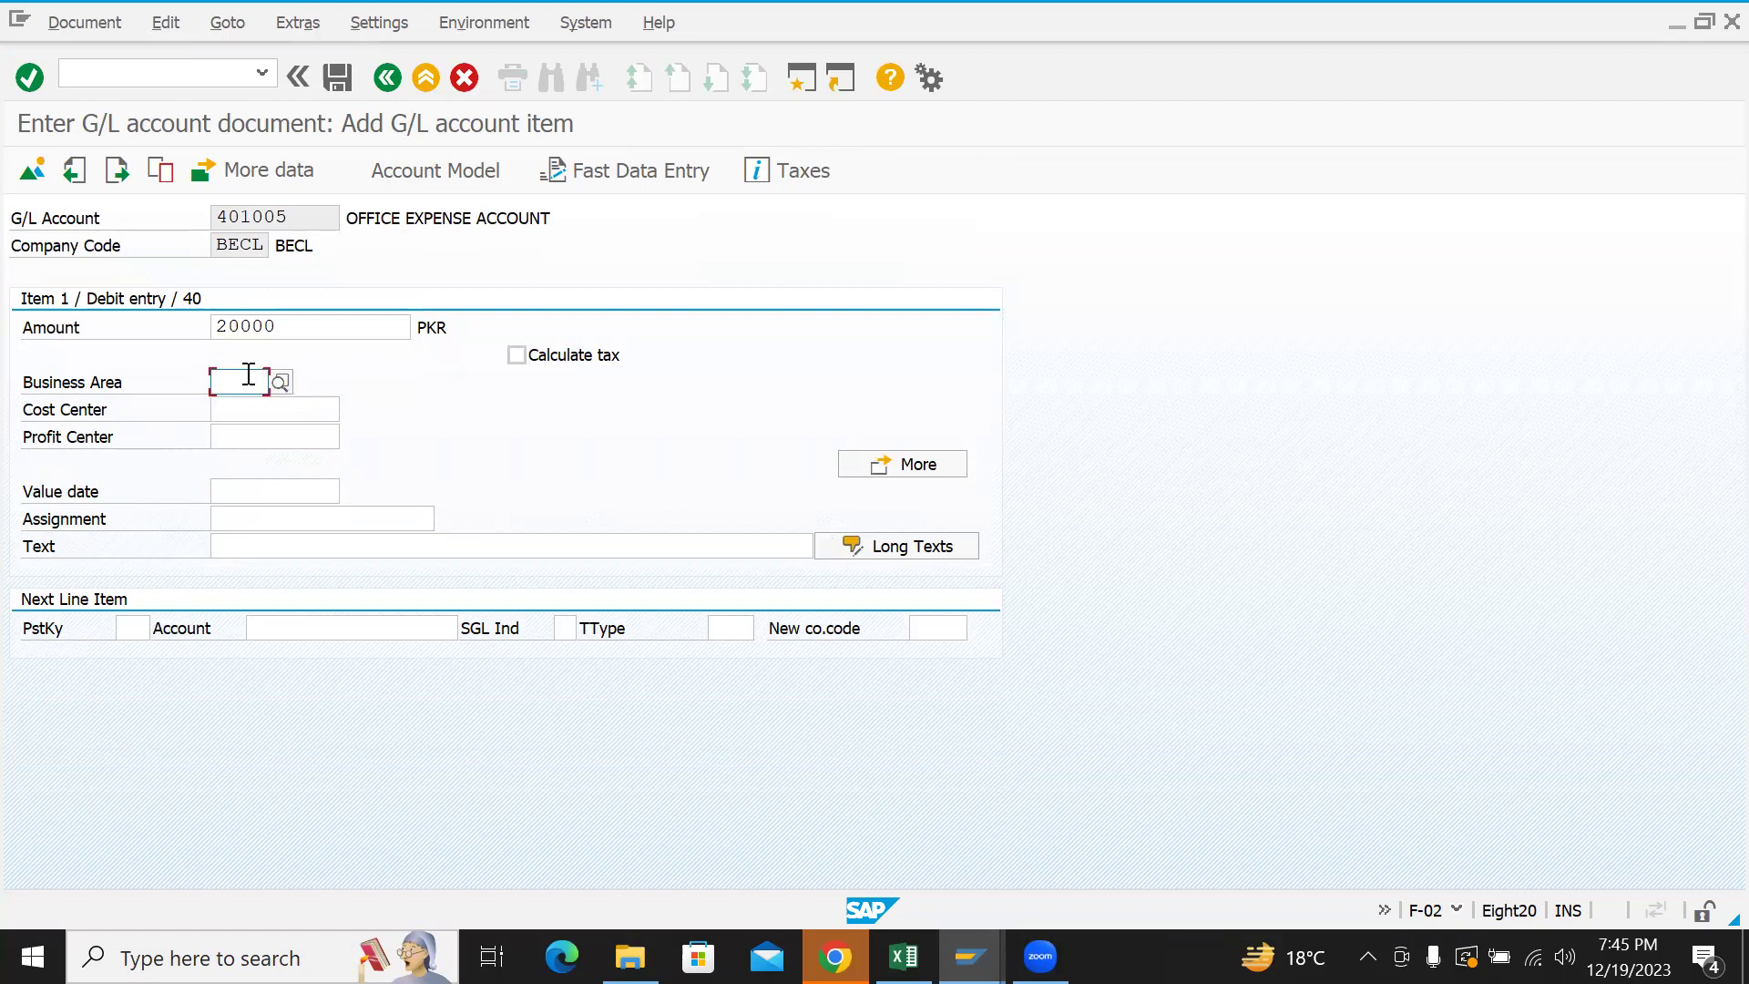
key(Tab)
key(Tab)
key(Tab)
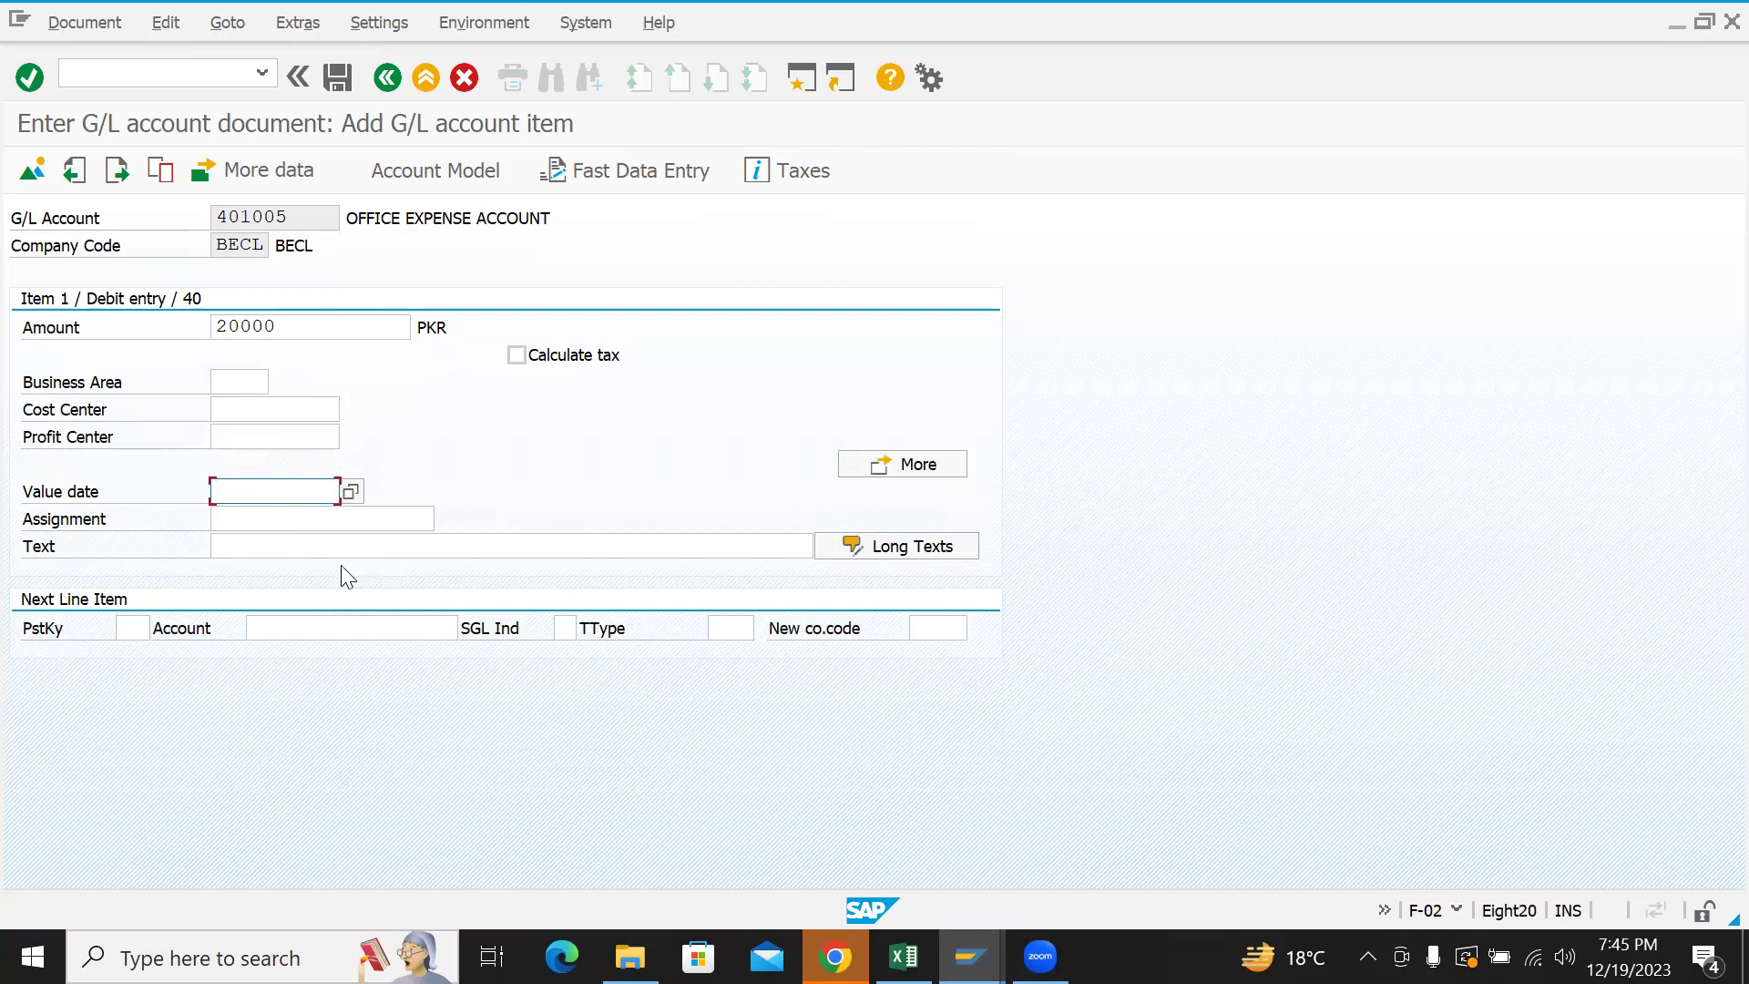
click(301, 544)
click(296, 515)
click(280, 546)
click(51, 519)
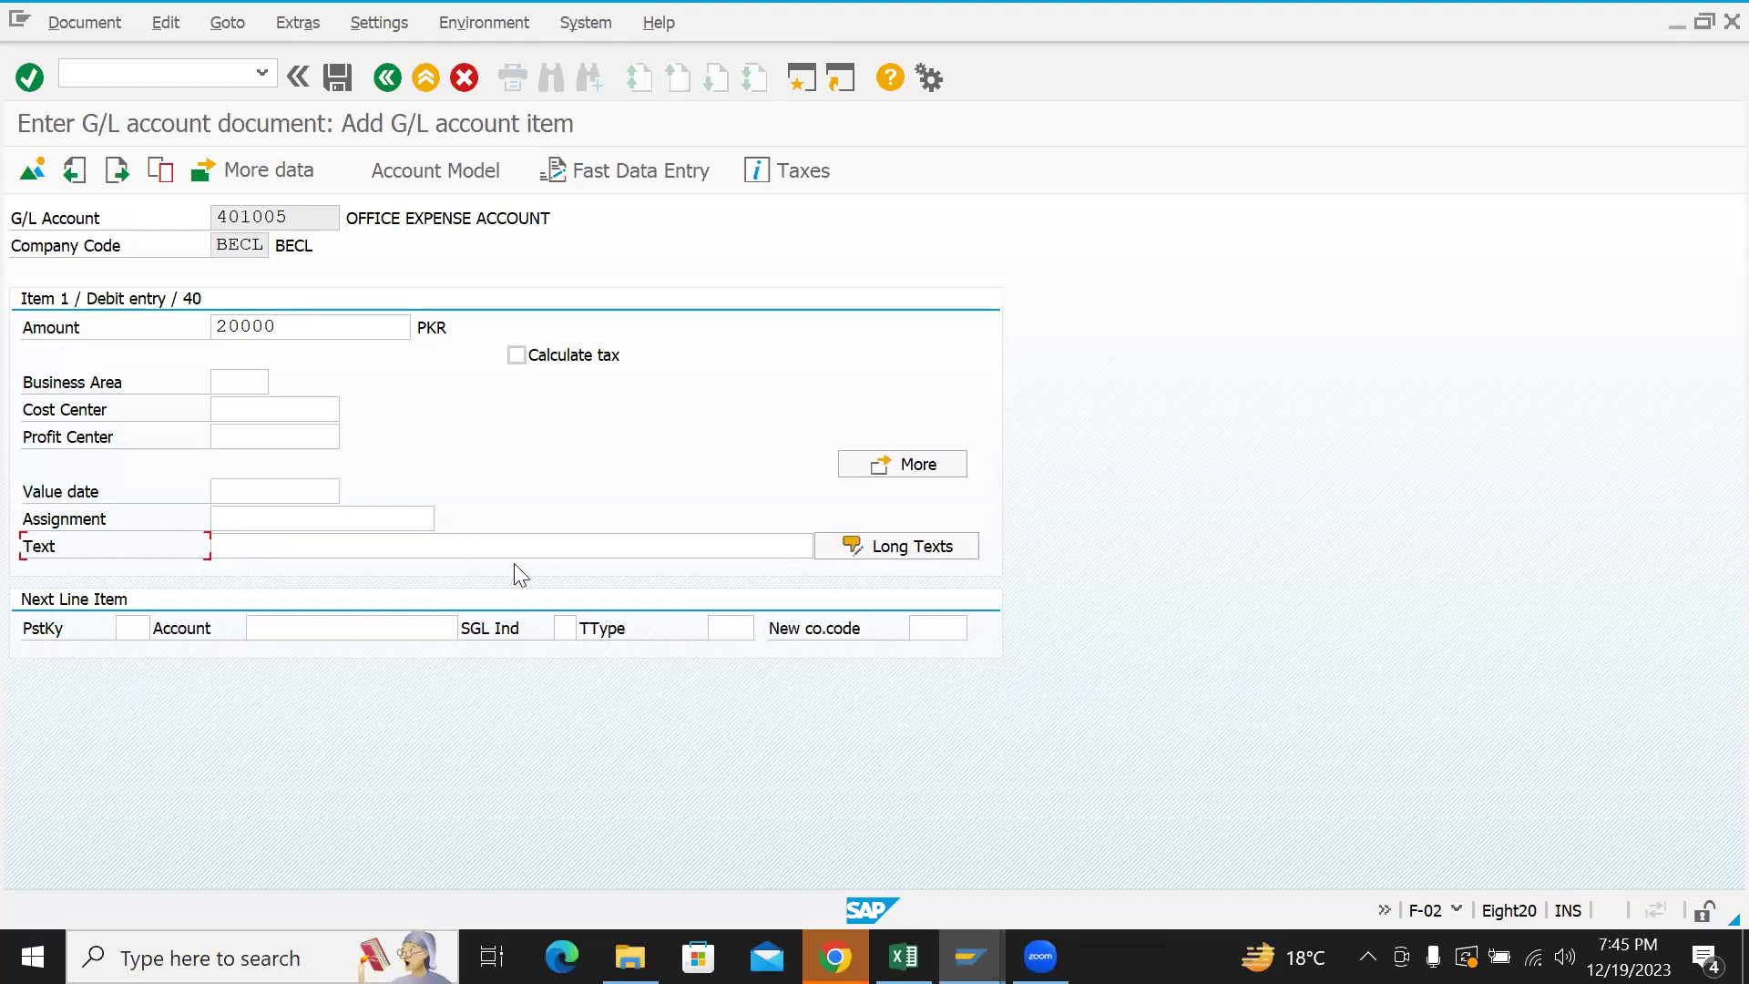
- Fill in the debit item's text with the earlier entry OFFICE EXPENSE
click(588, 549)
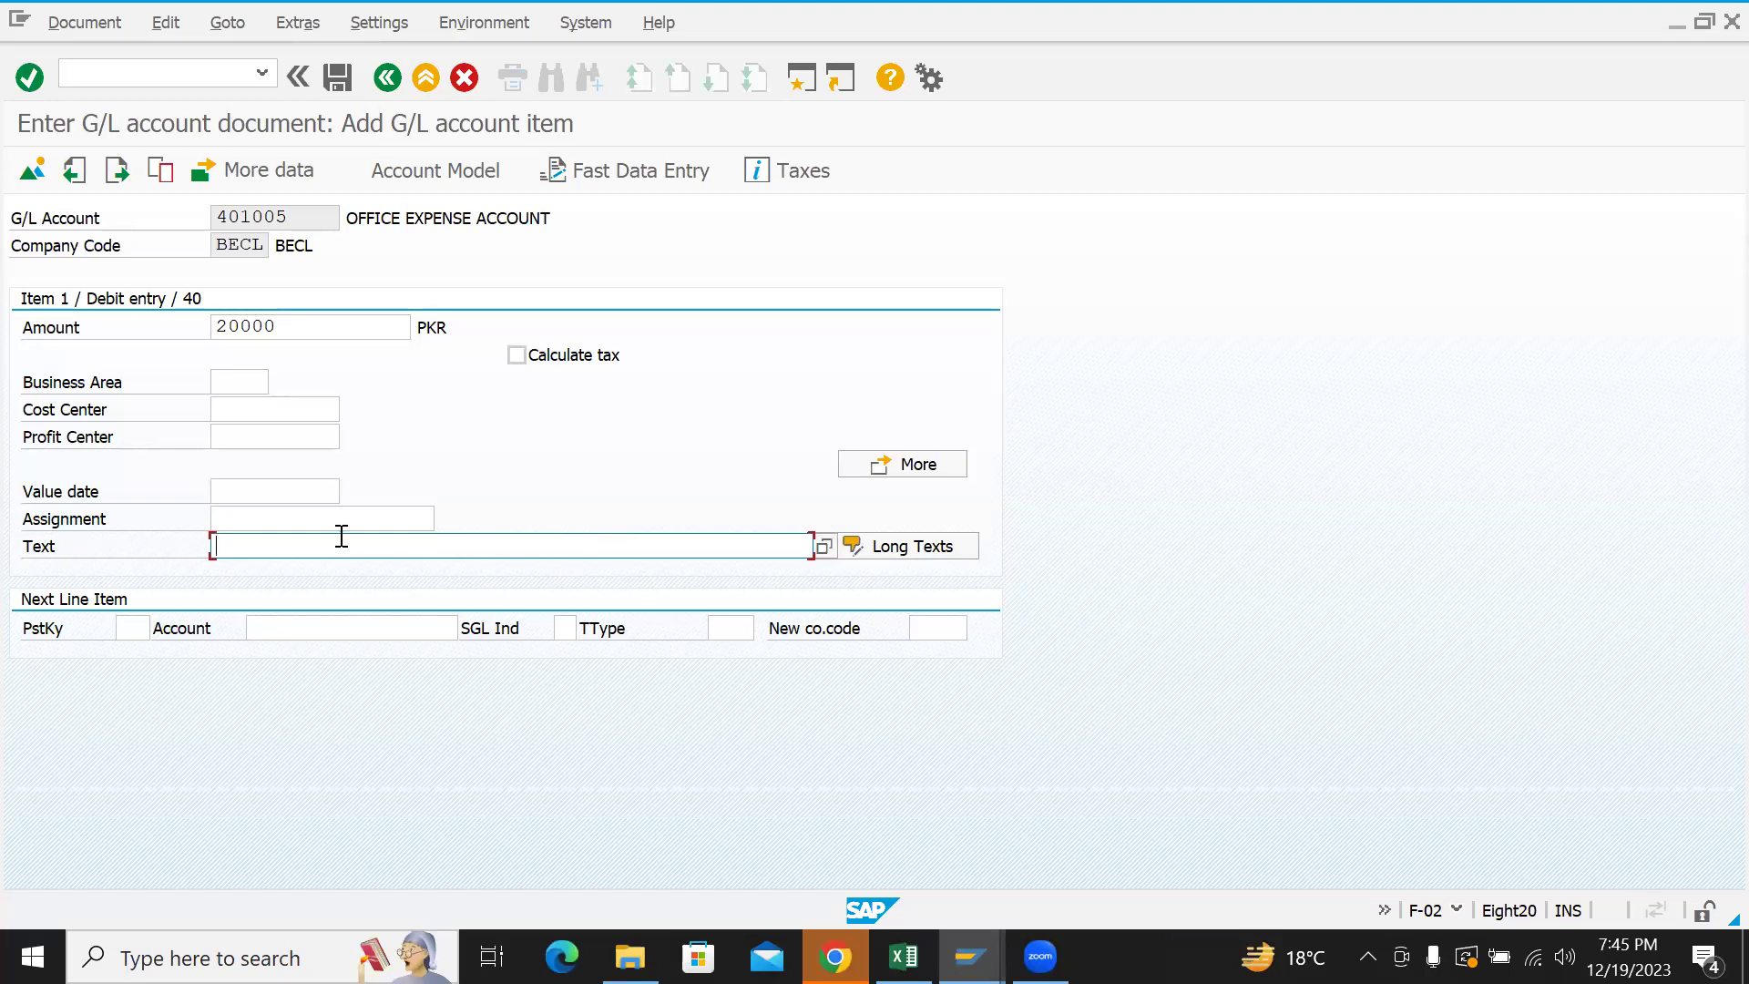
key(BackSpace)
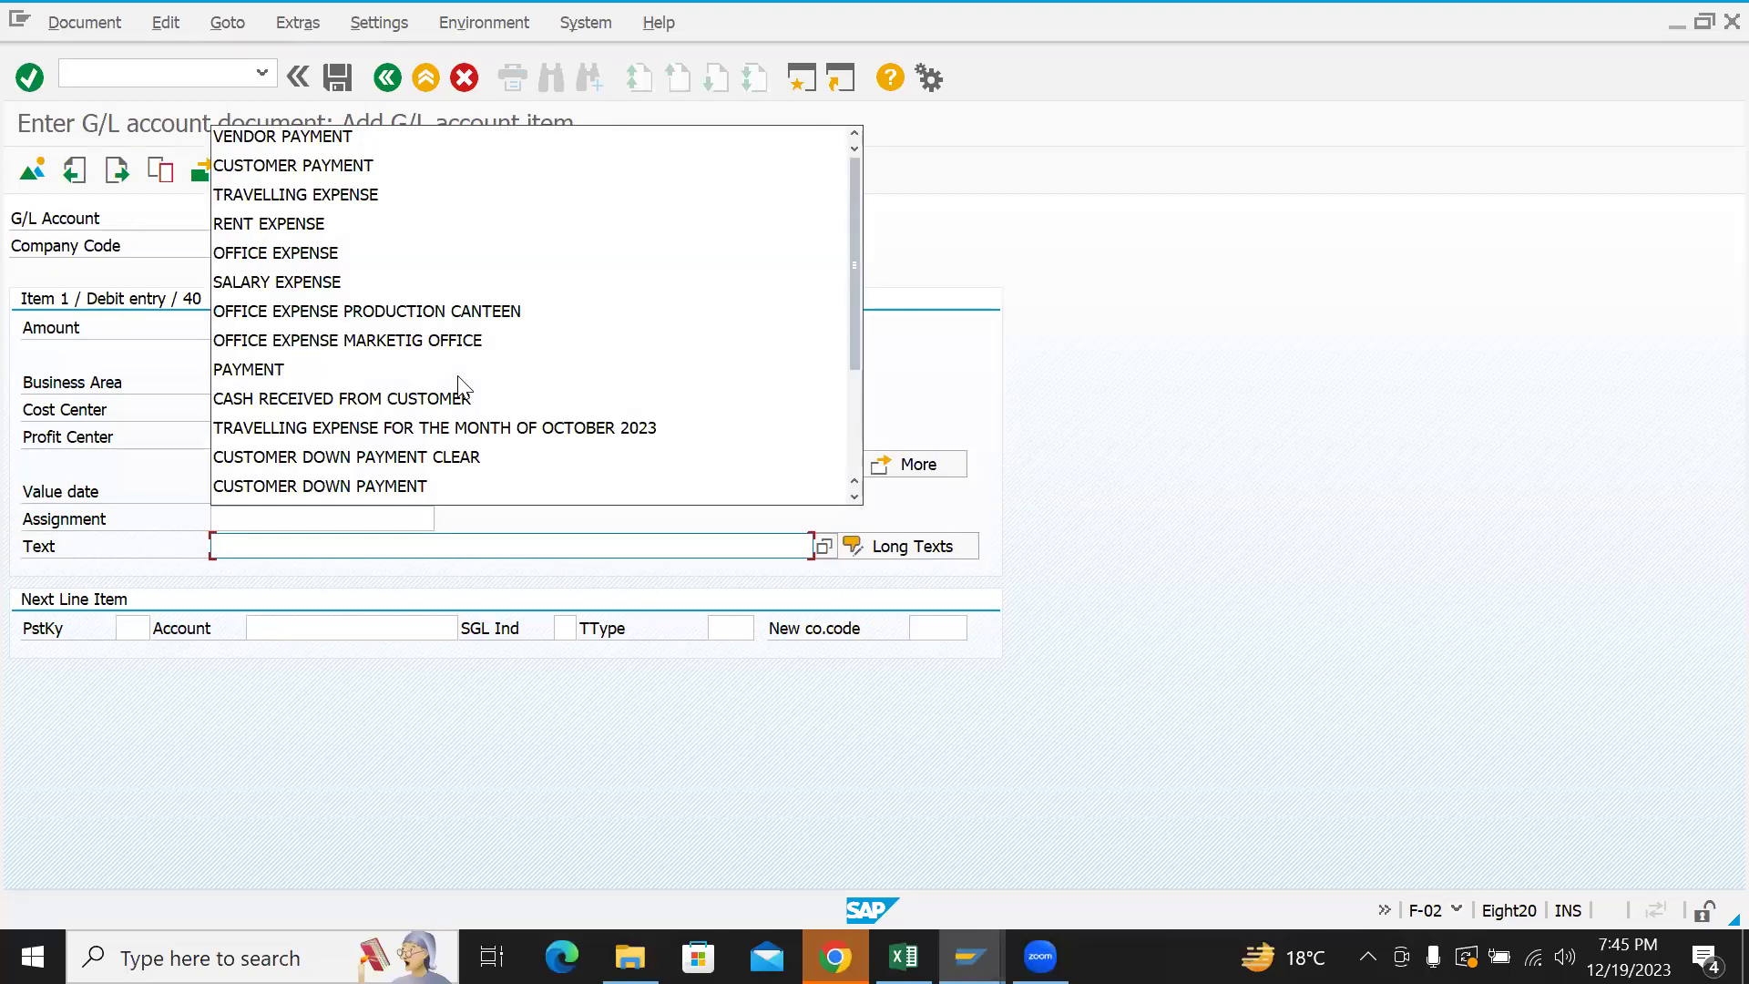
text(OFFI)
key(Down)
key(Return)
key(Tab)
key(Tab)
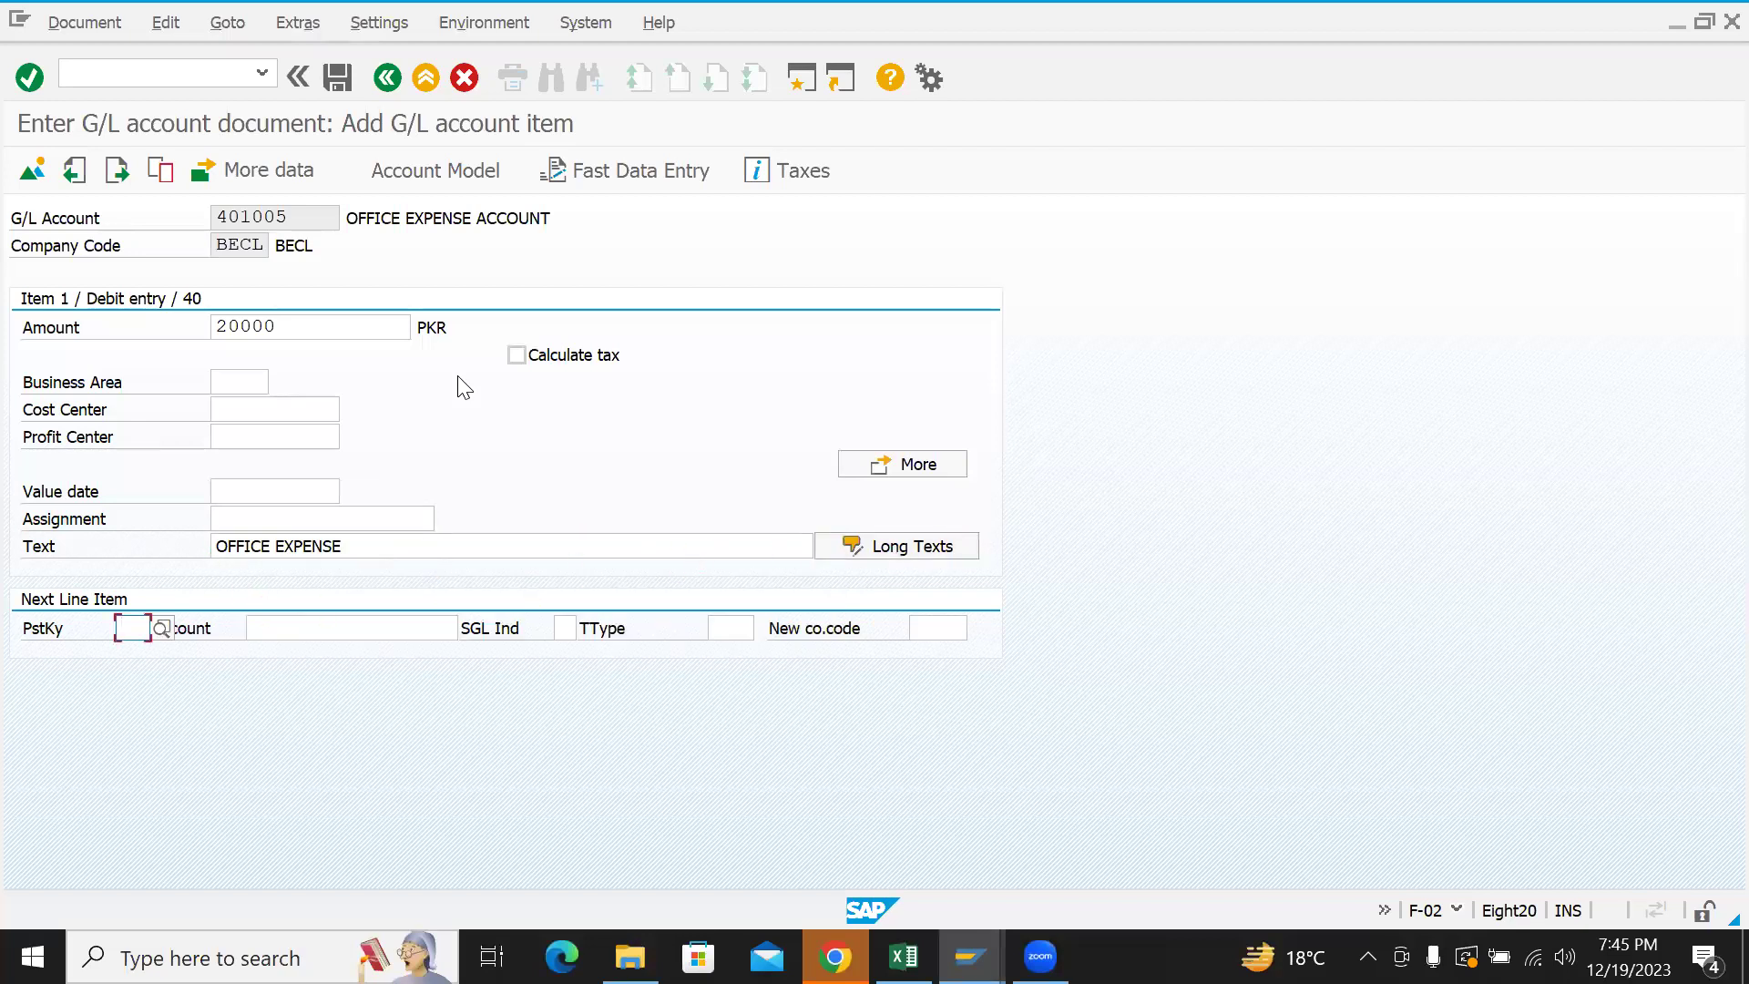
- Set the next line item to posting key 50 and CASH ACCOUNT, searching the account descriptions for *CASH*, and open its item details
text(50)
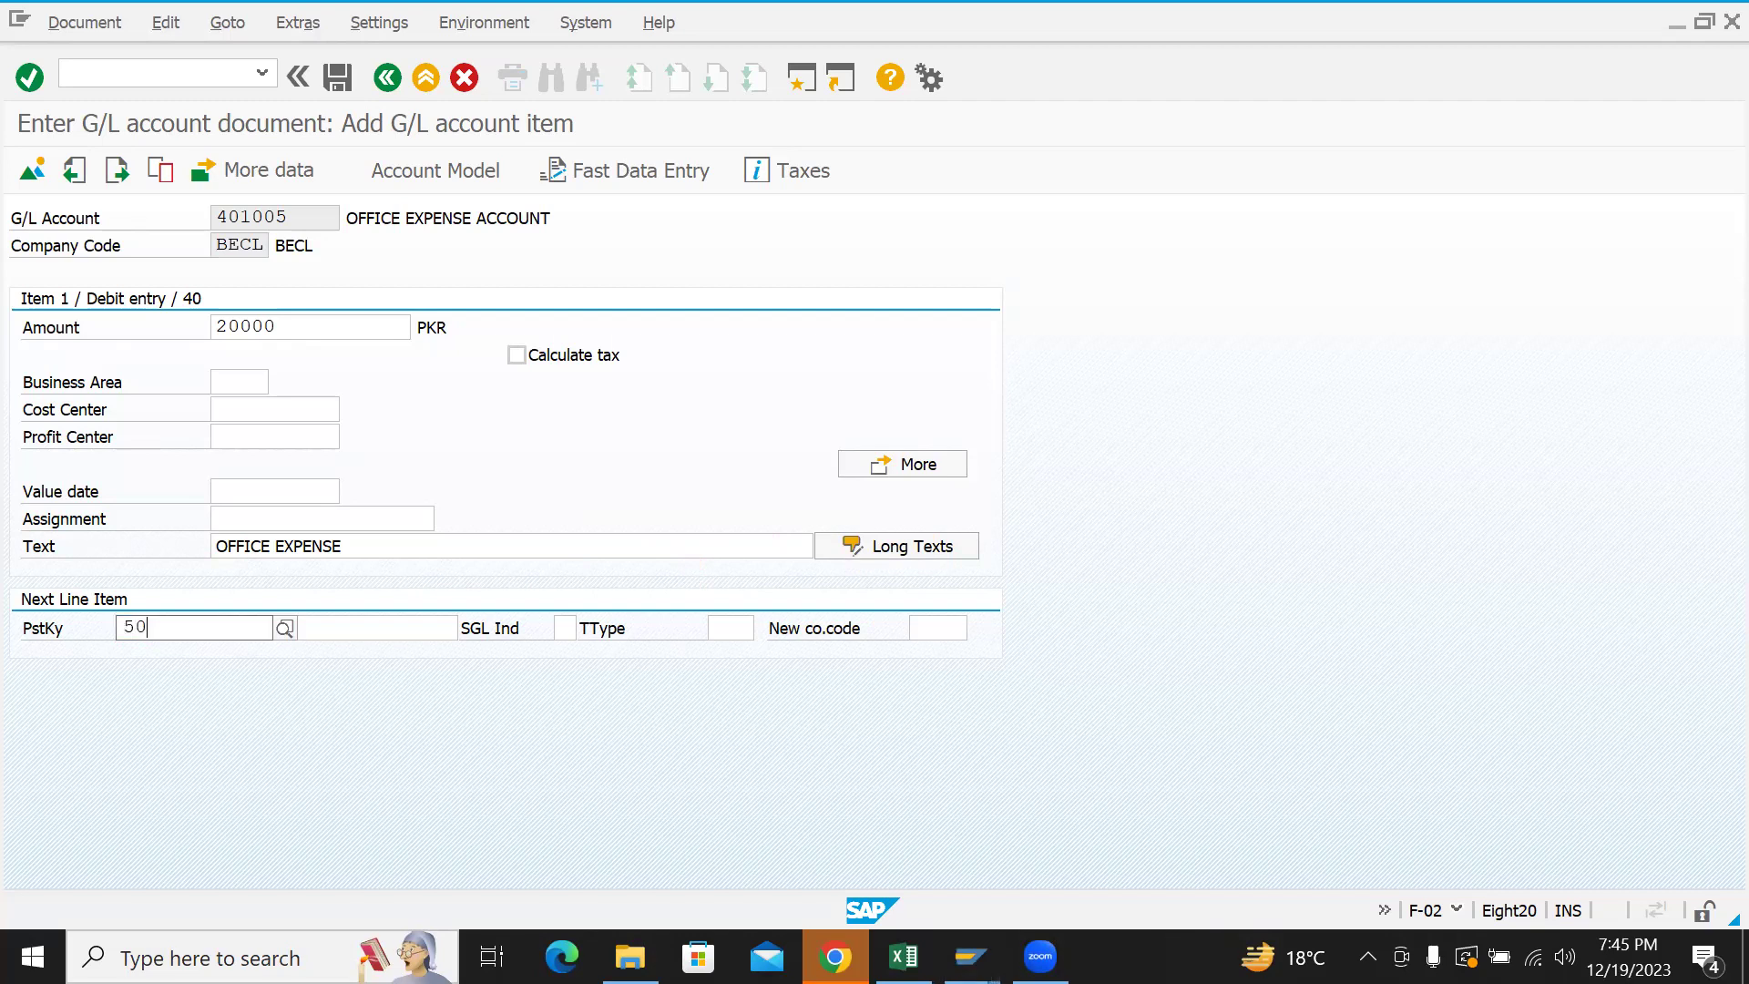
key(Tab)
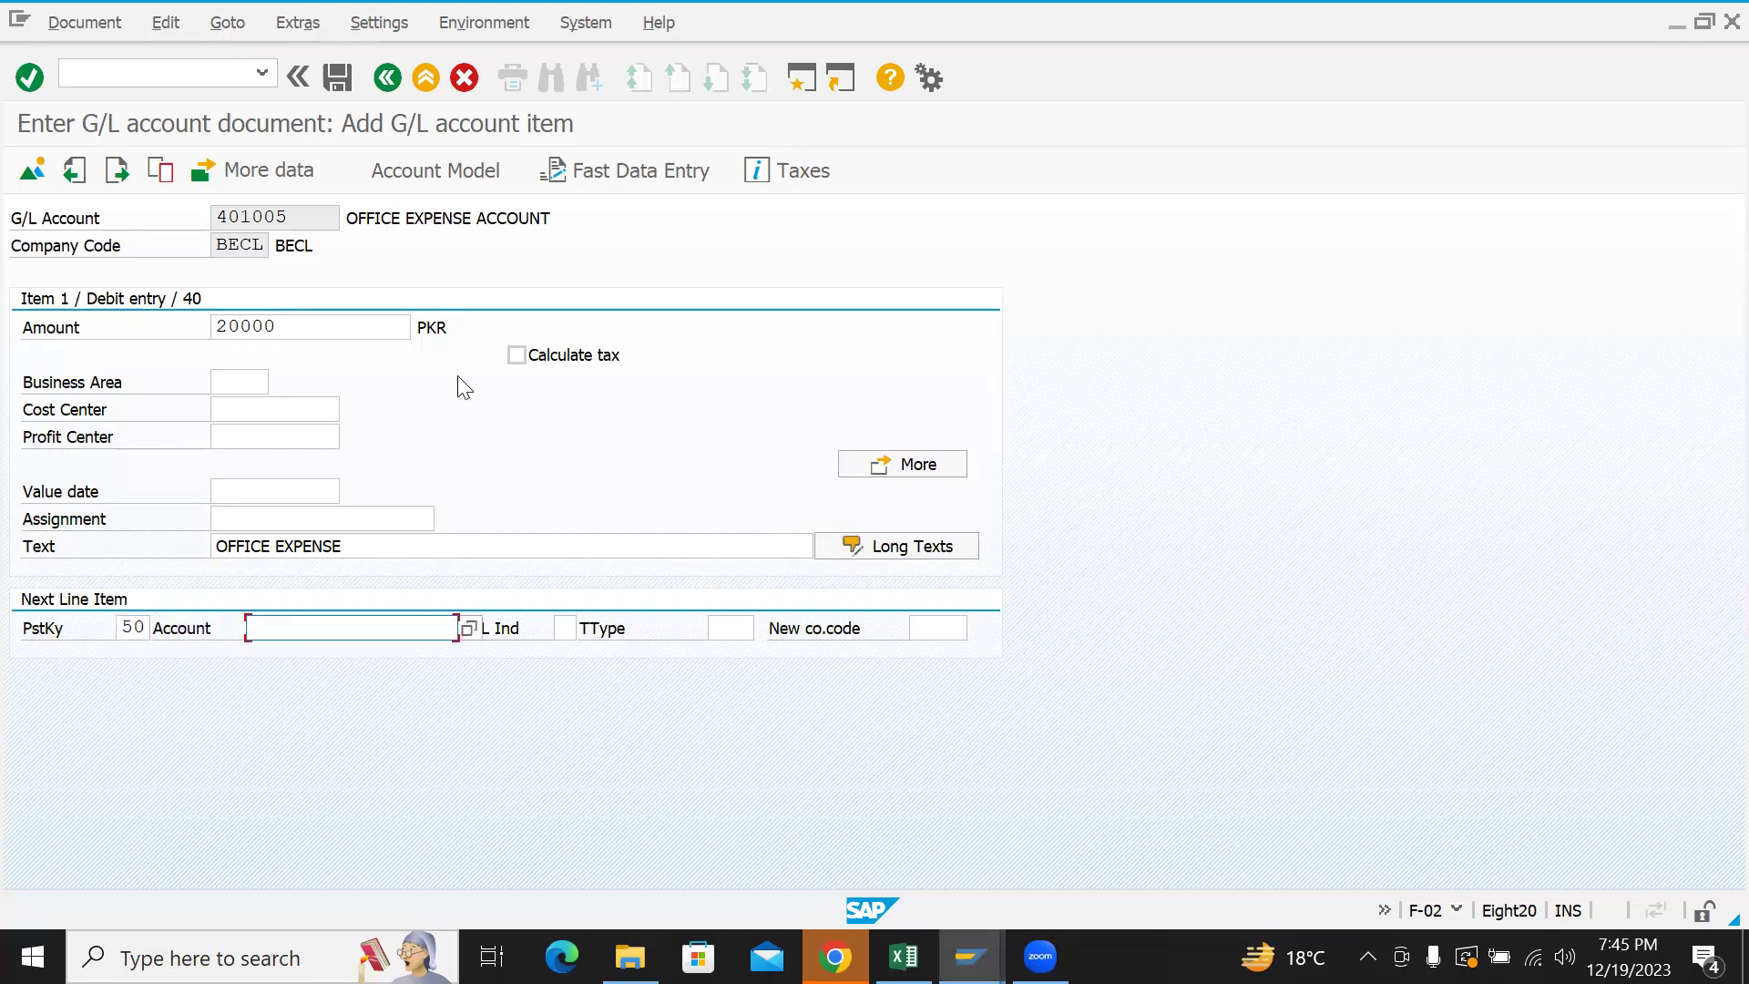
drag(302, 328, 197, 331)
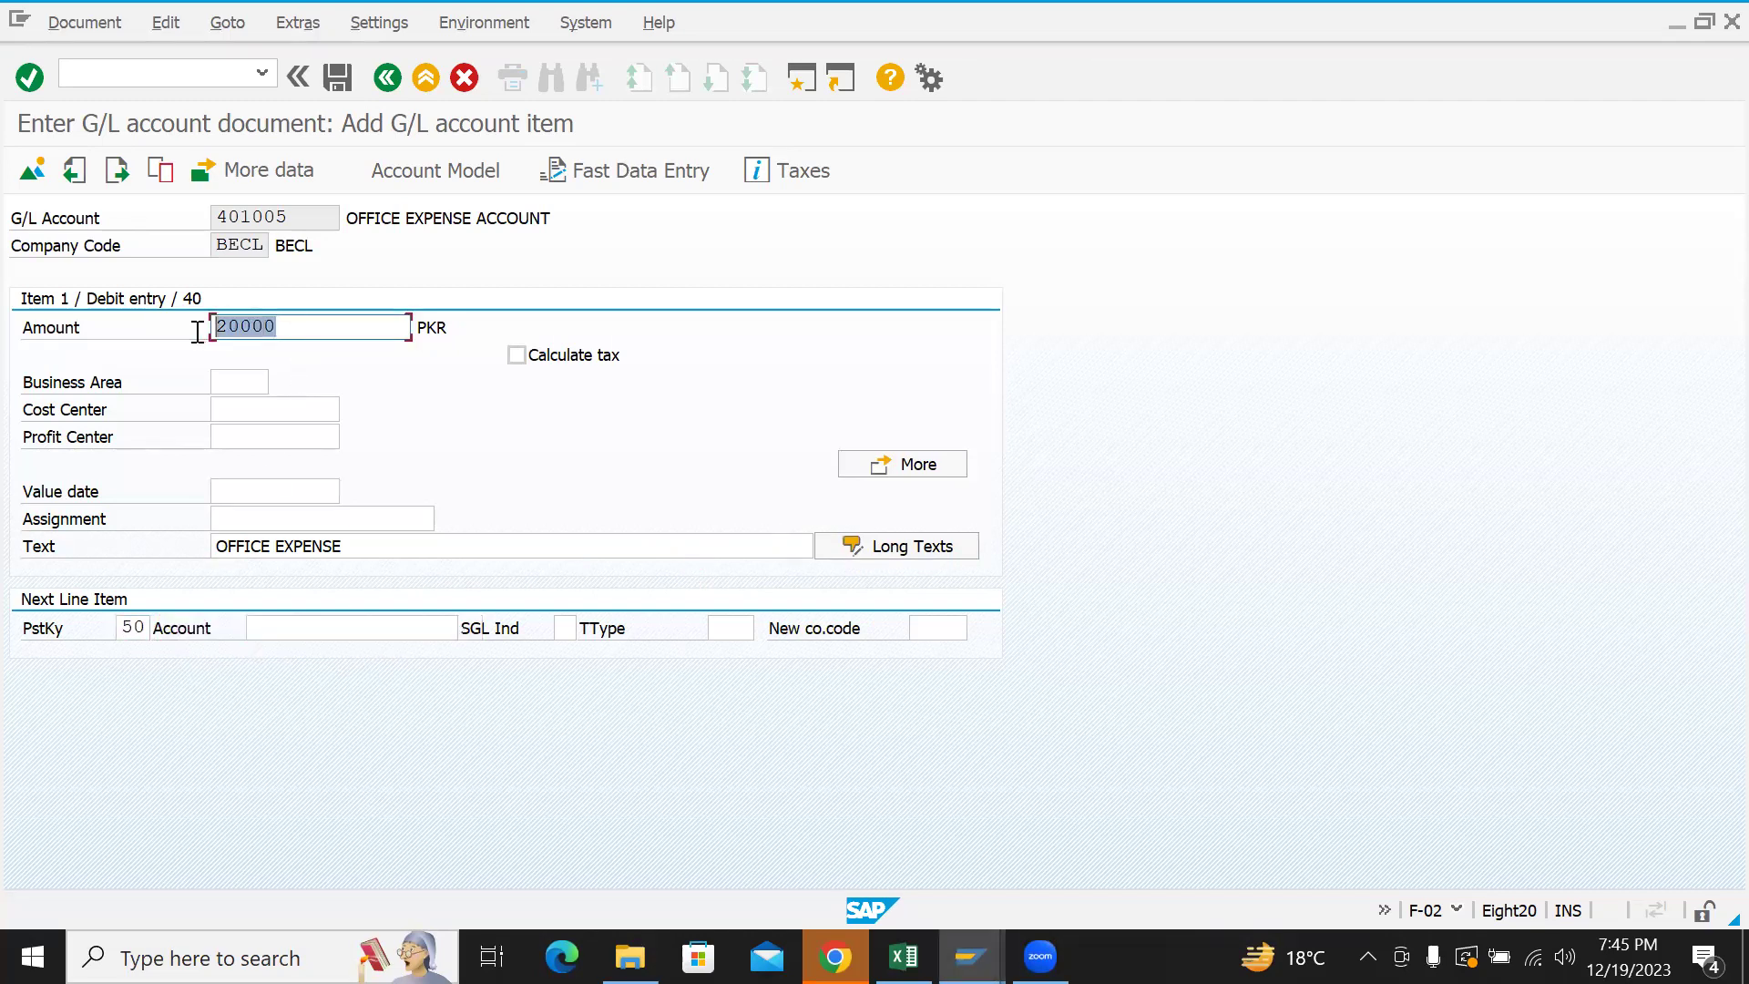
drag(296, 219, 193, 217)
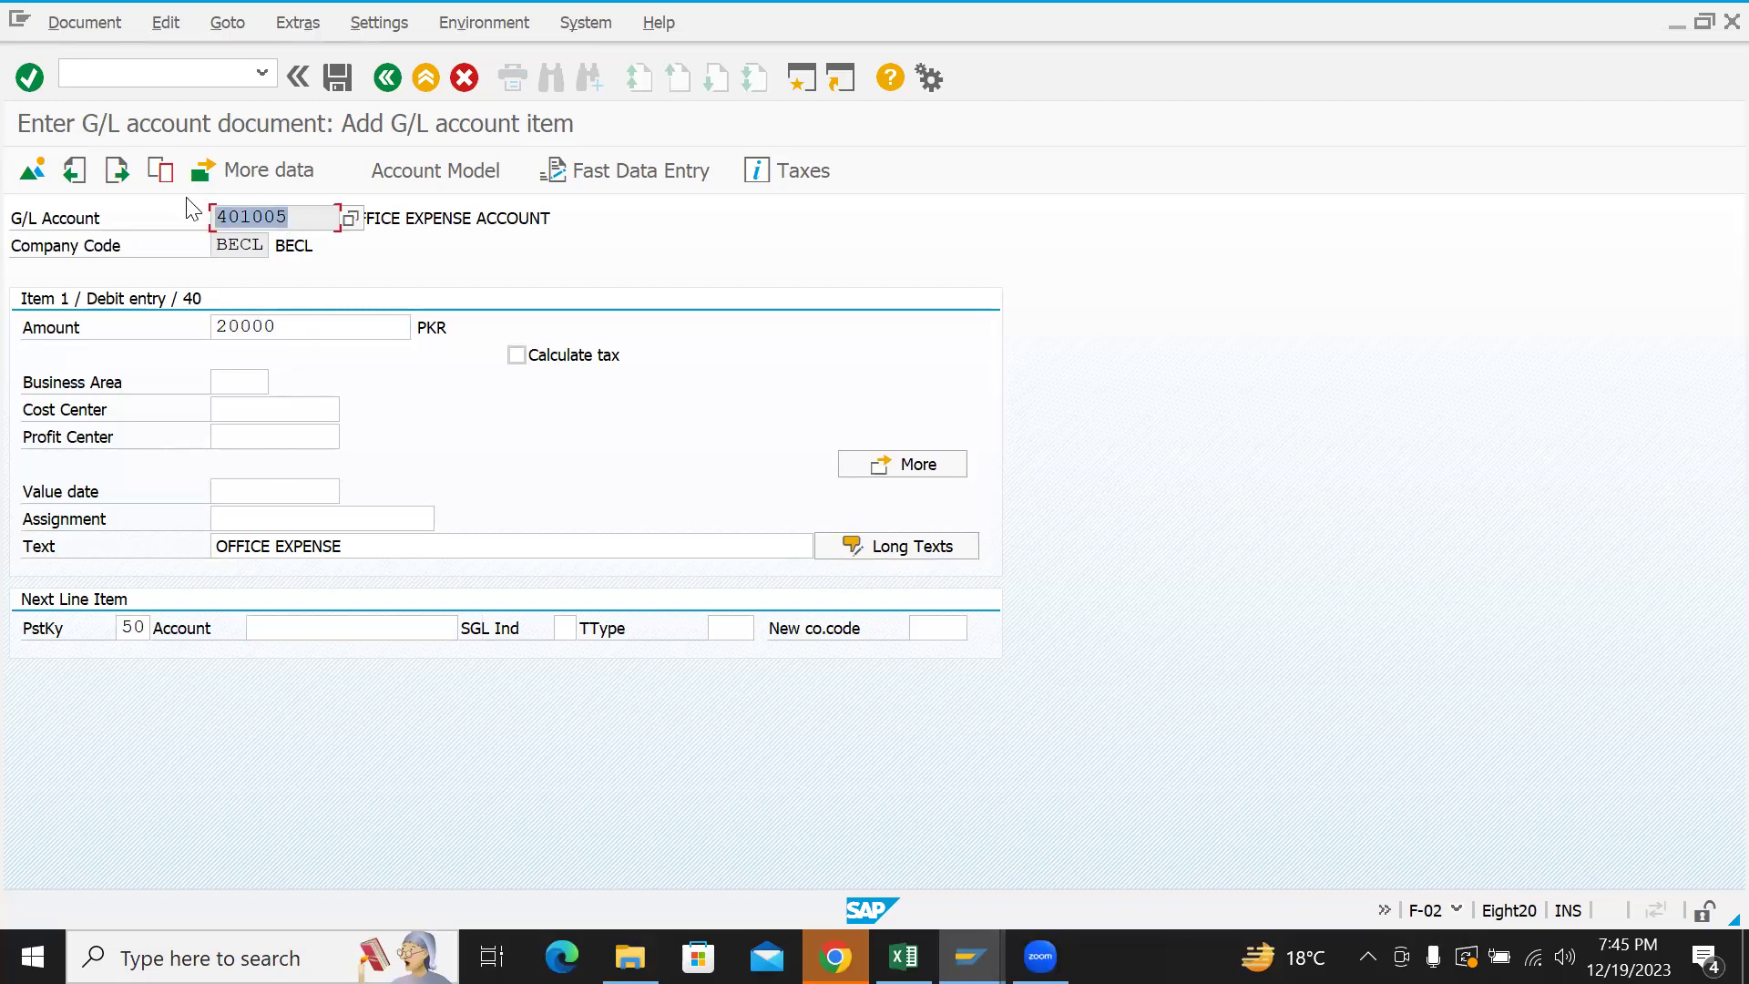
click(369, 619)
key(Return)
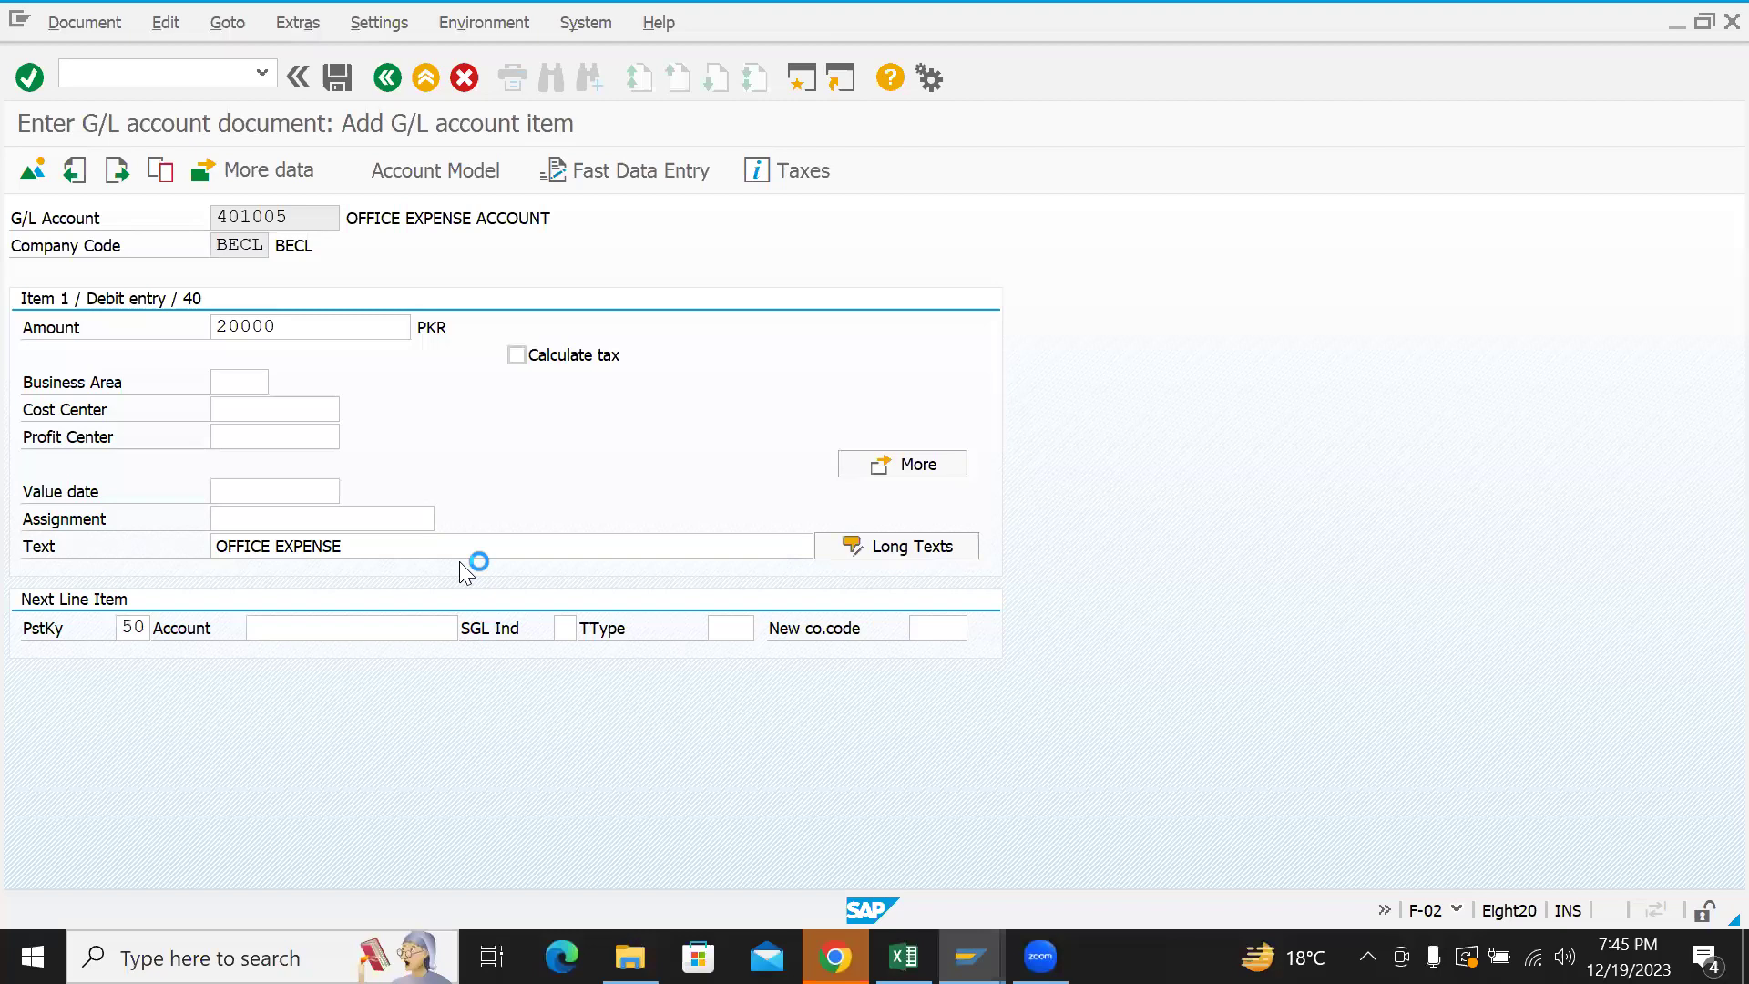
text(*CASH*)
key(Return)
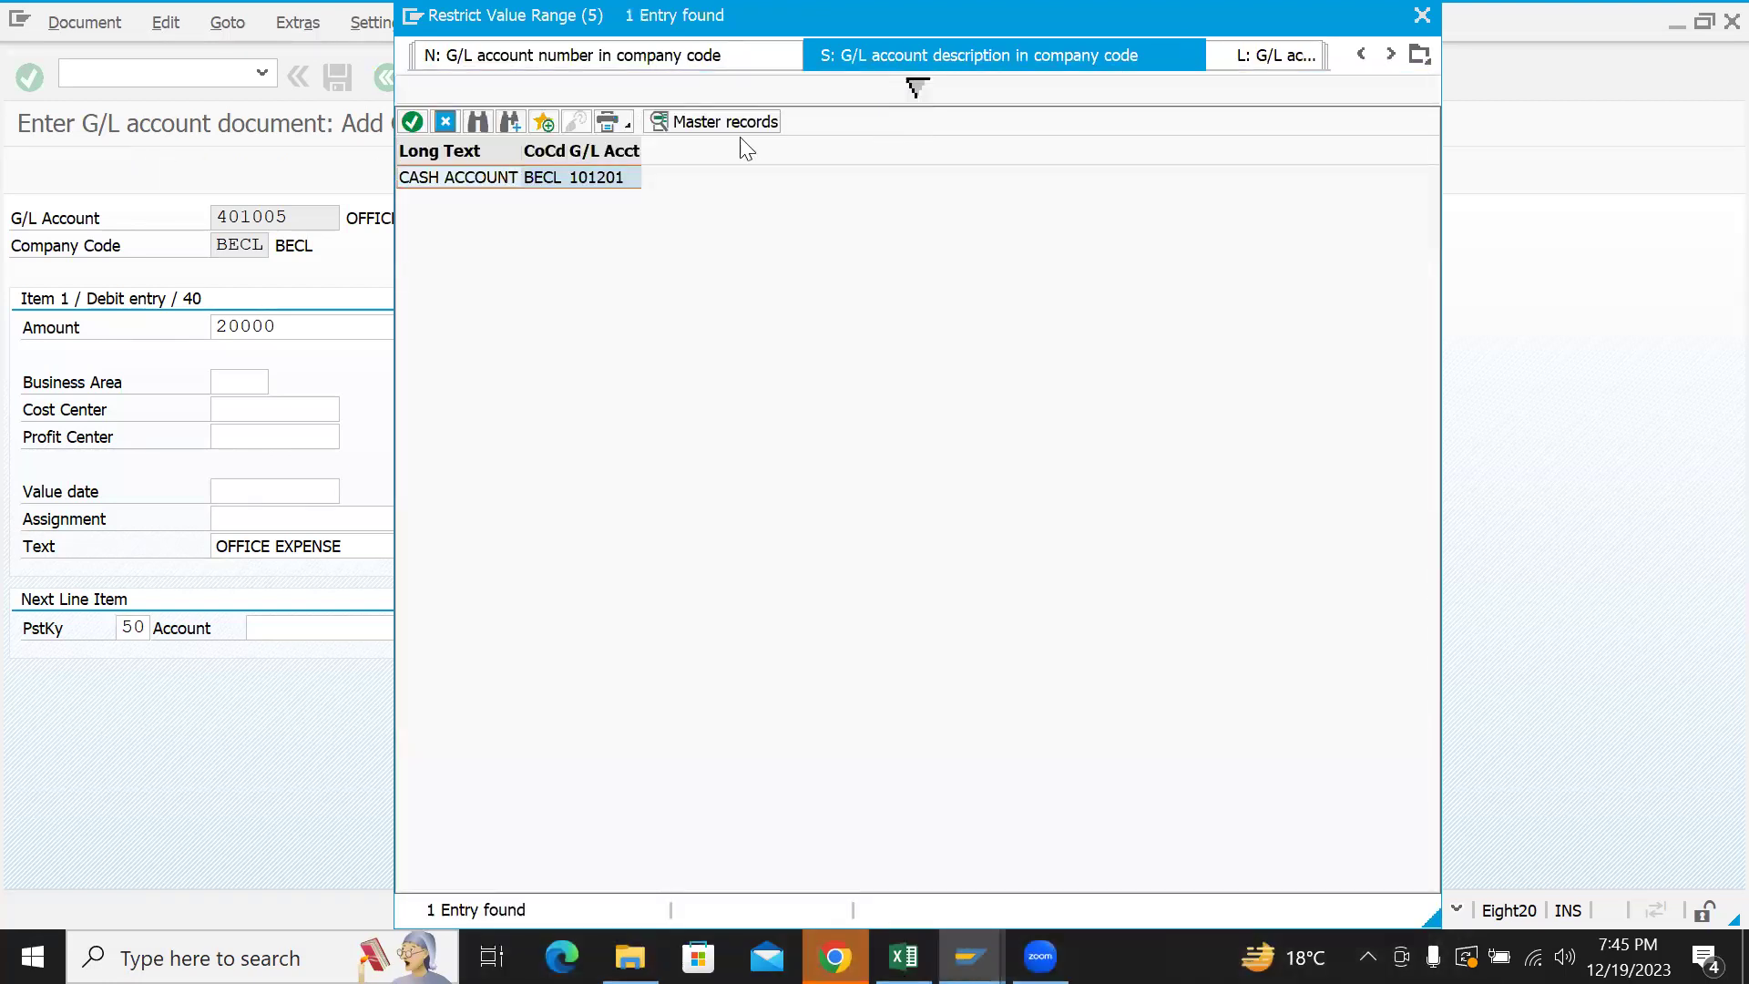
double_click(484, 179)
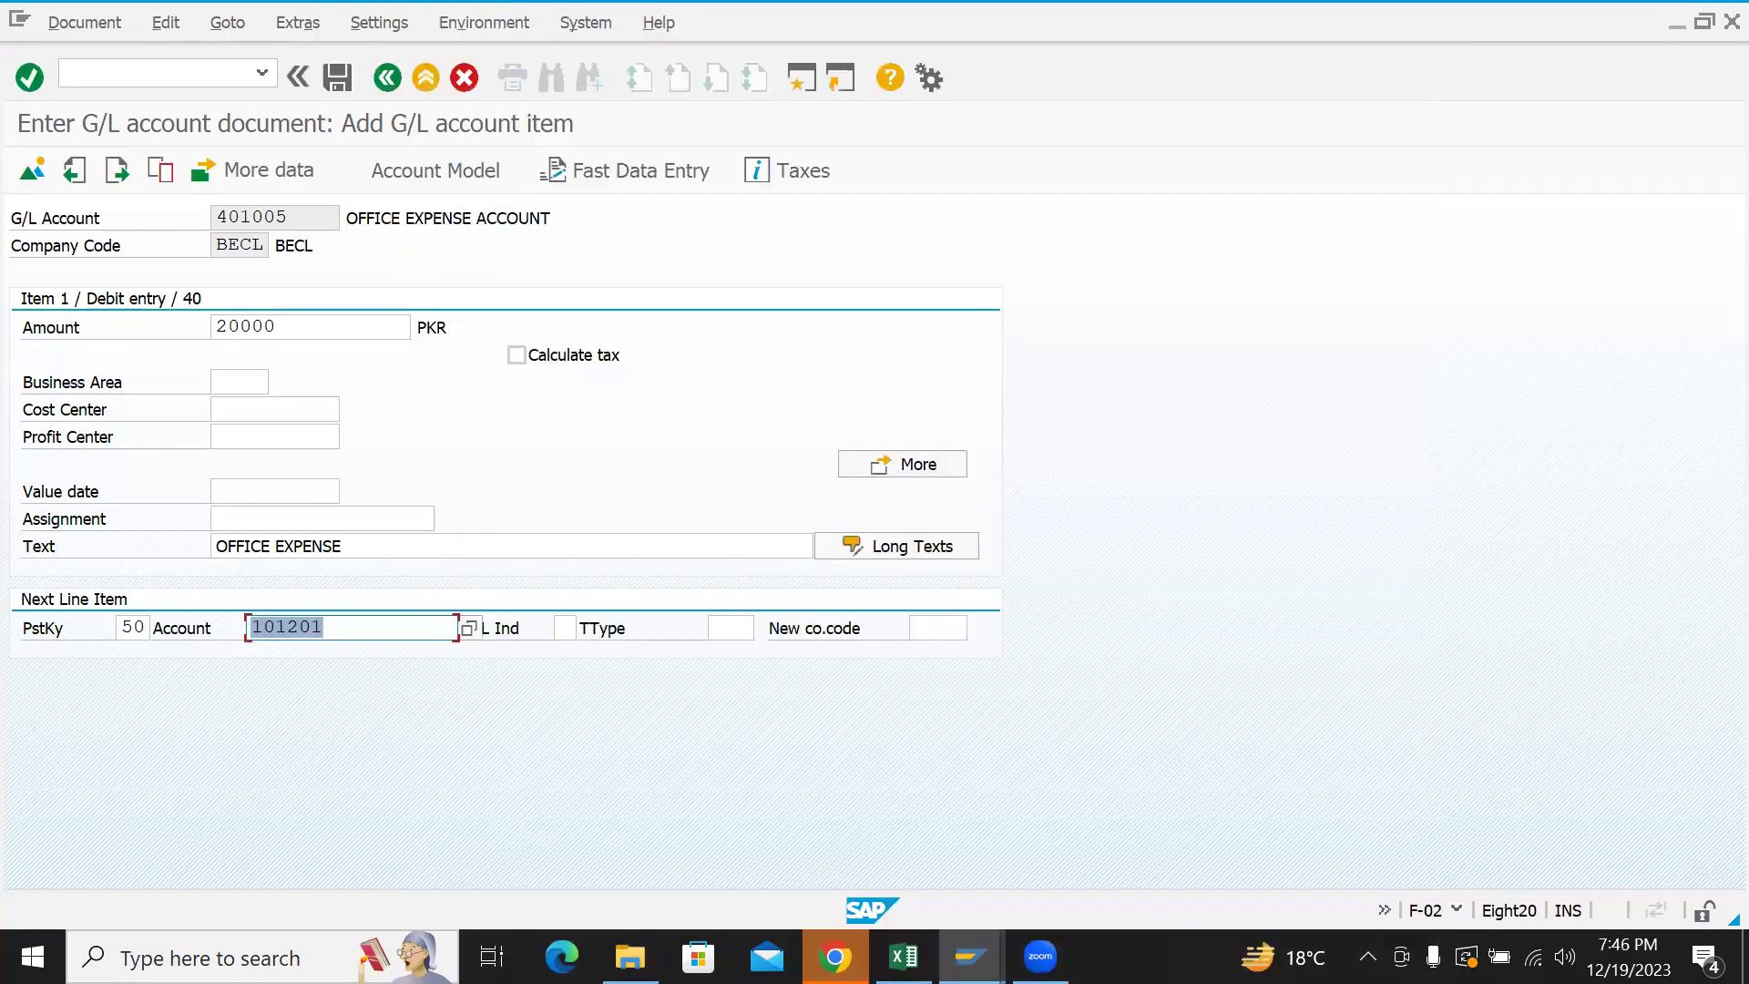
key(Return)
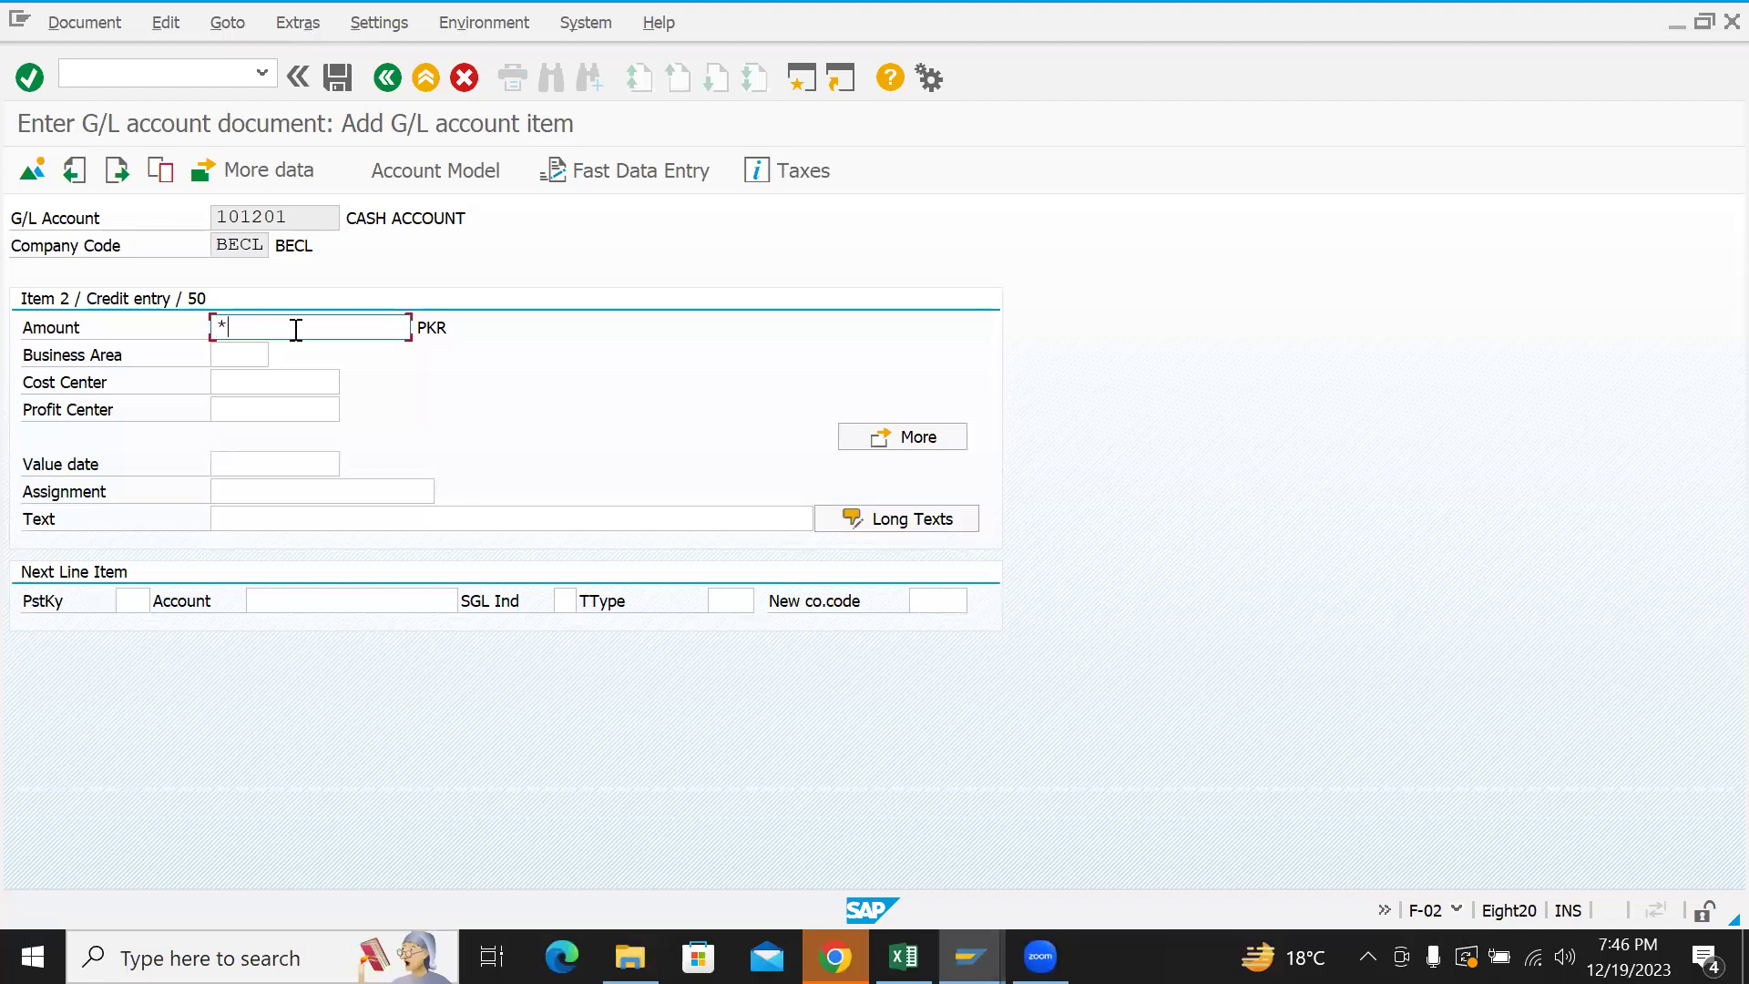
- Try entering *, 20000 and 2000 in turn as the amount of the cash credit item
key(Return)
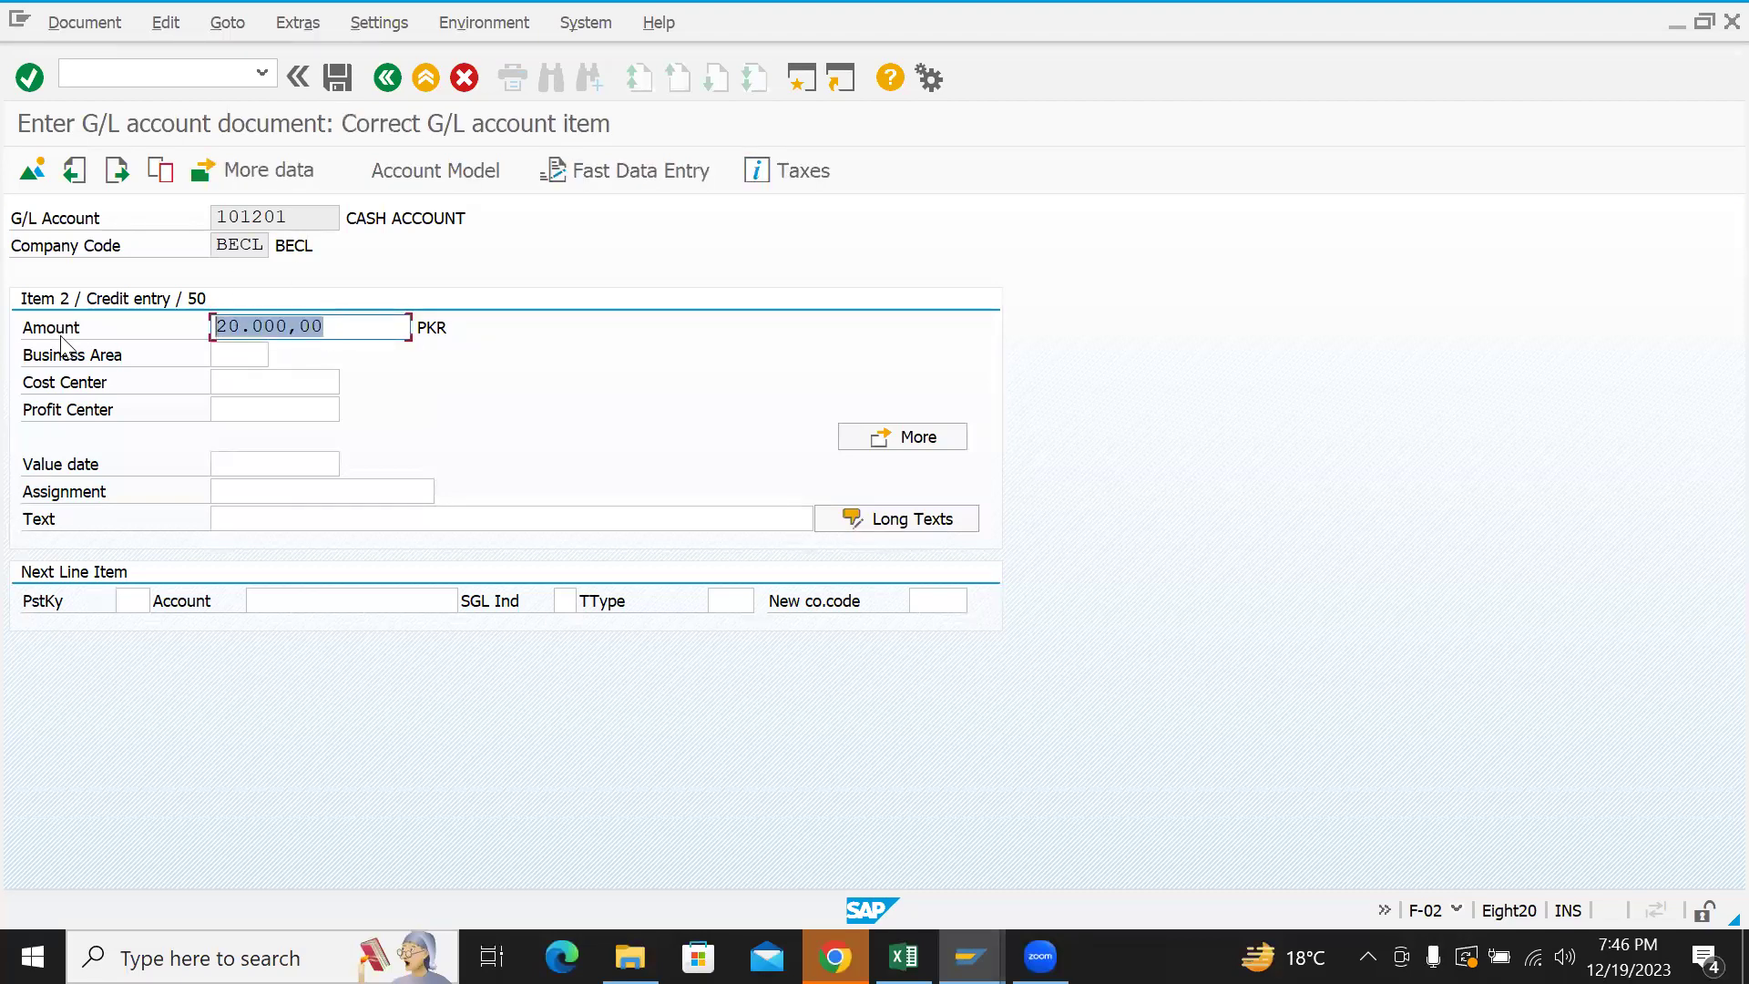
text(20000)
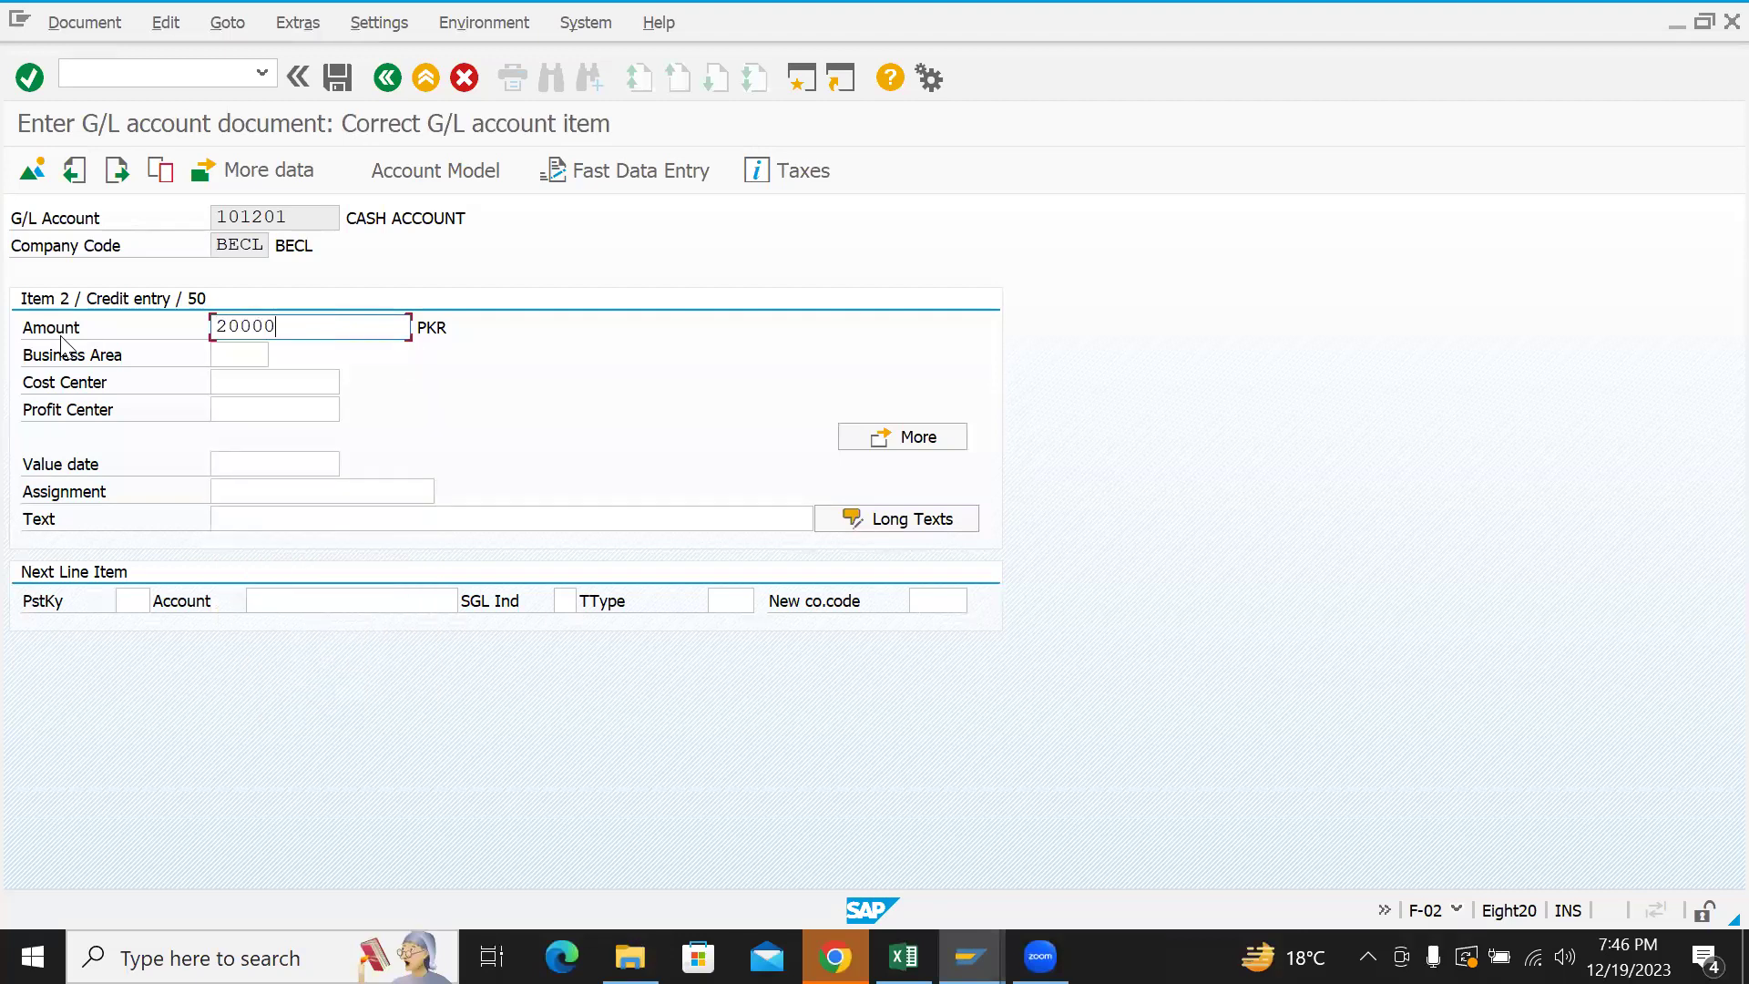
key(Return)
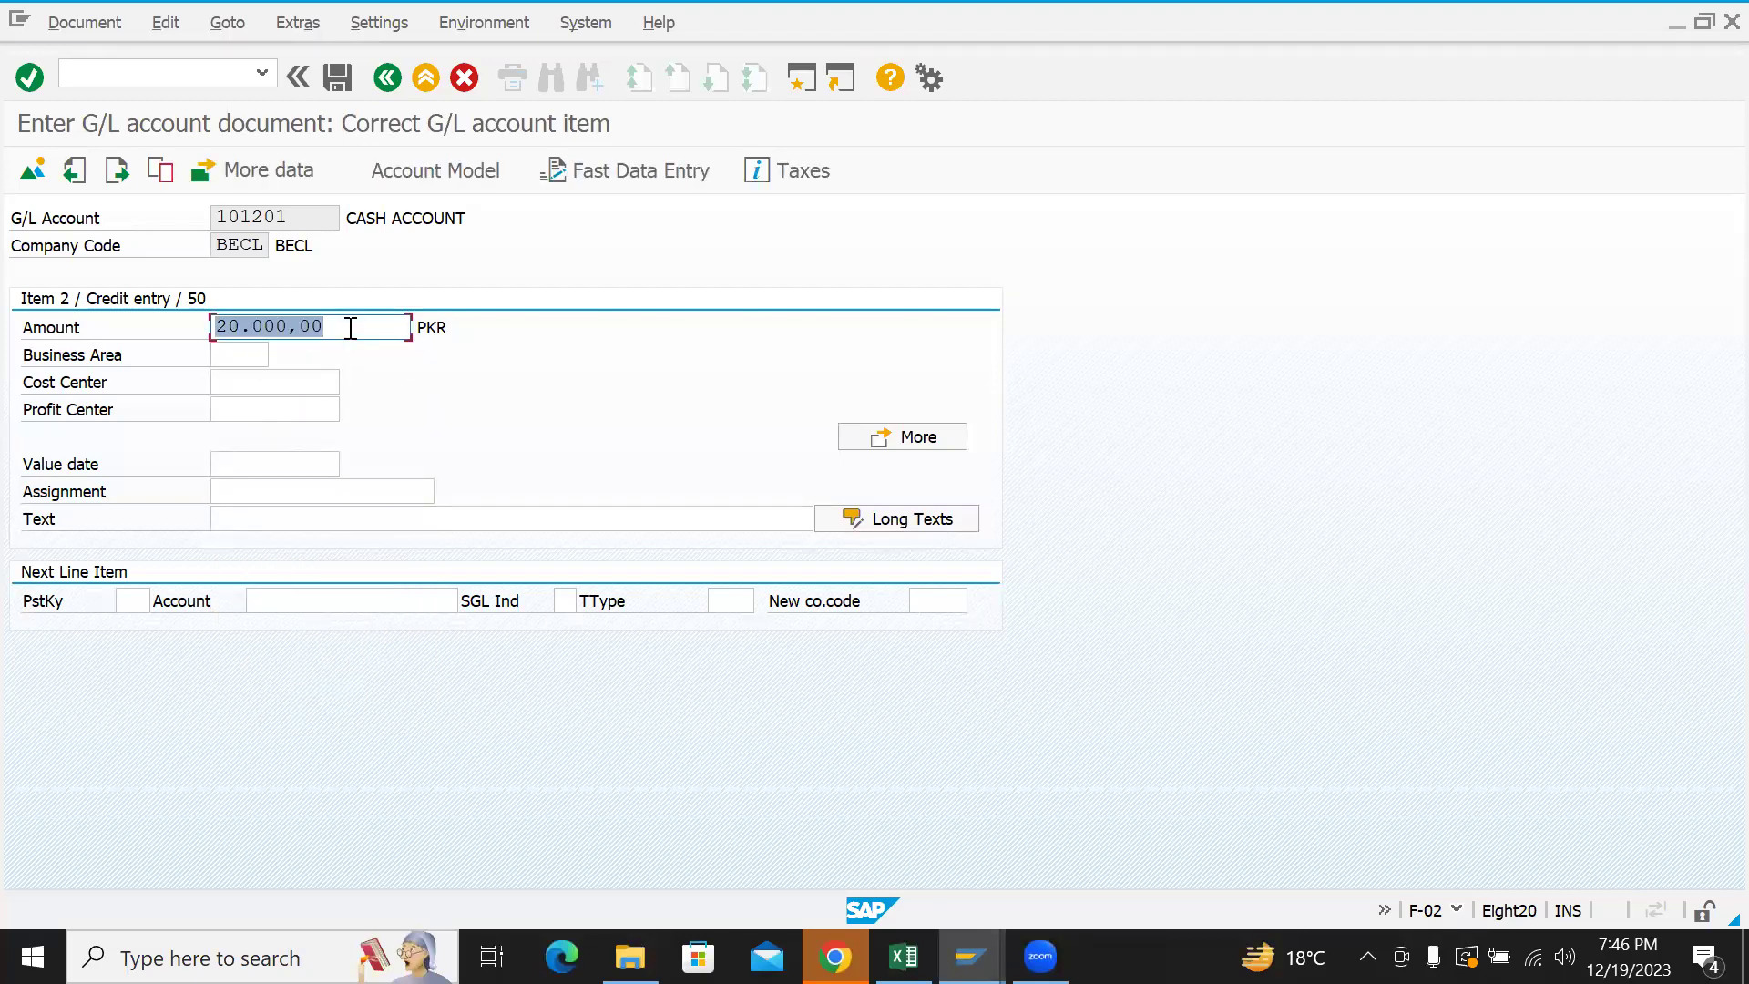
text(2.00)
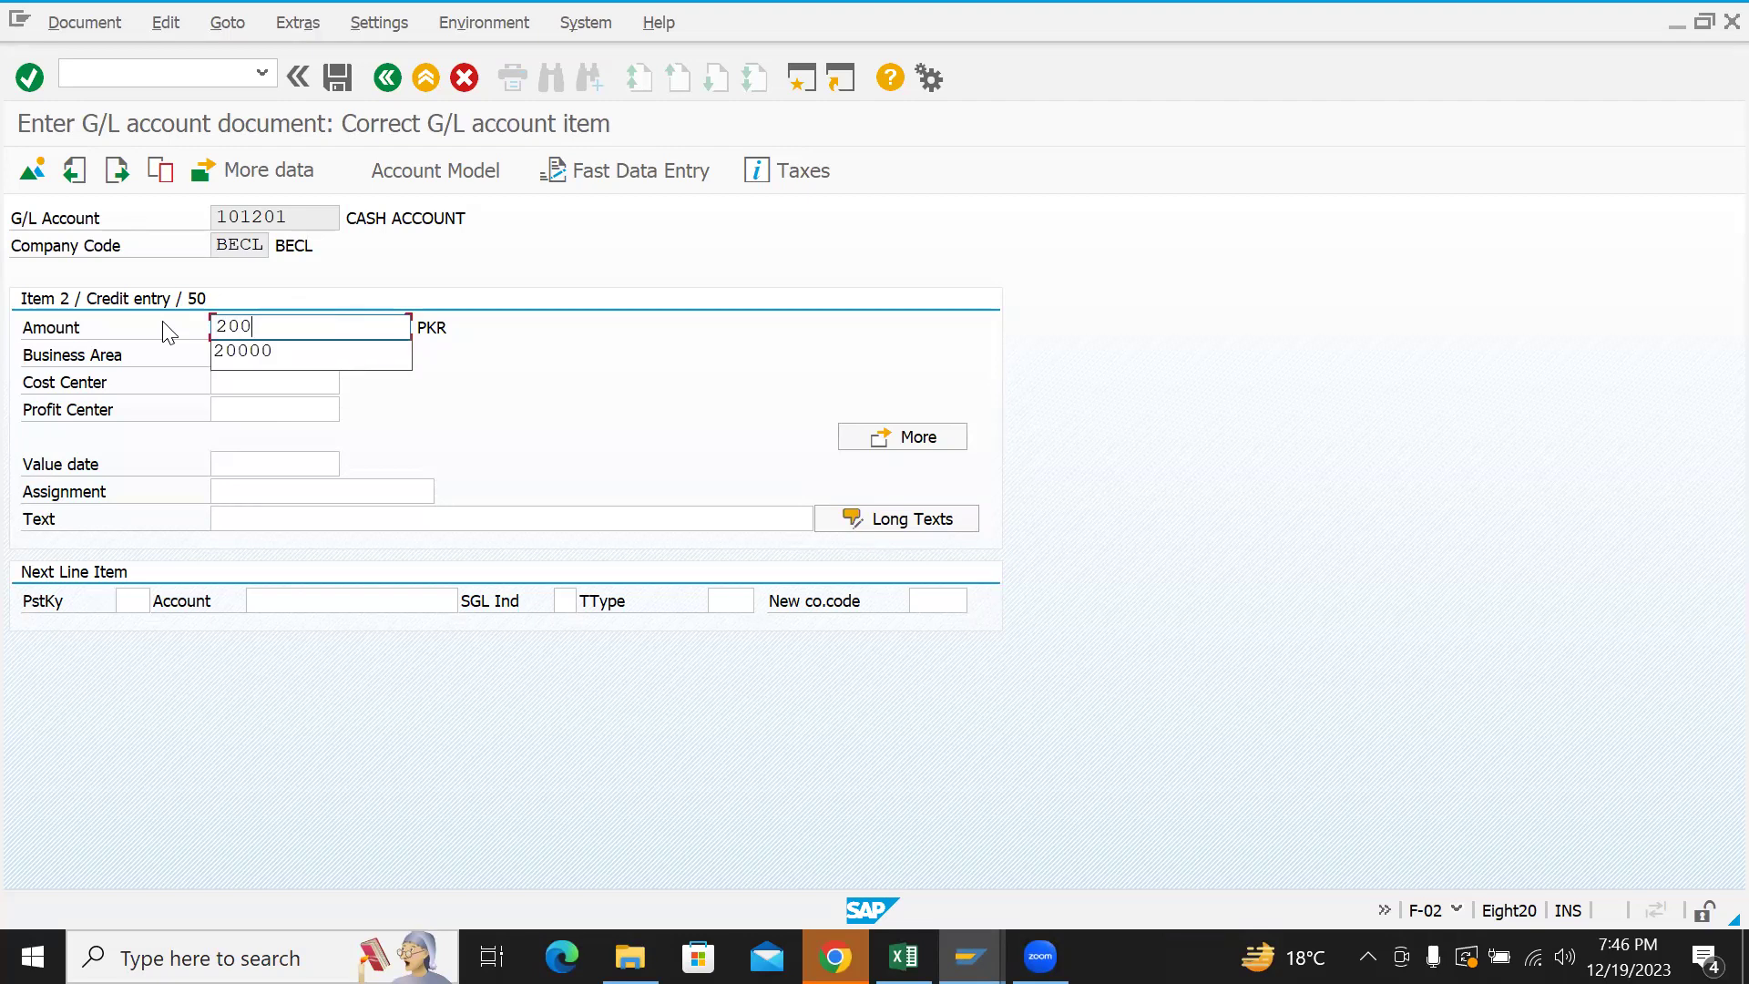
text(0)
key(Return)
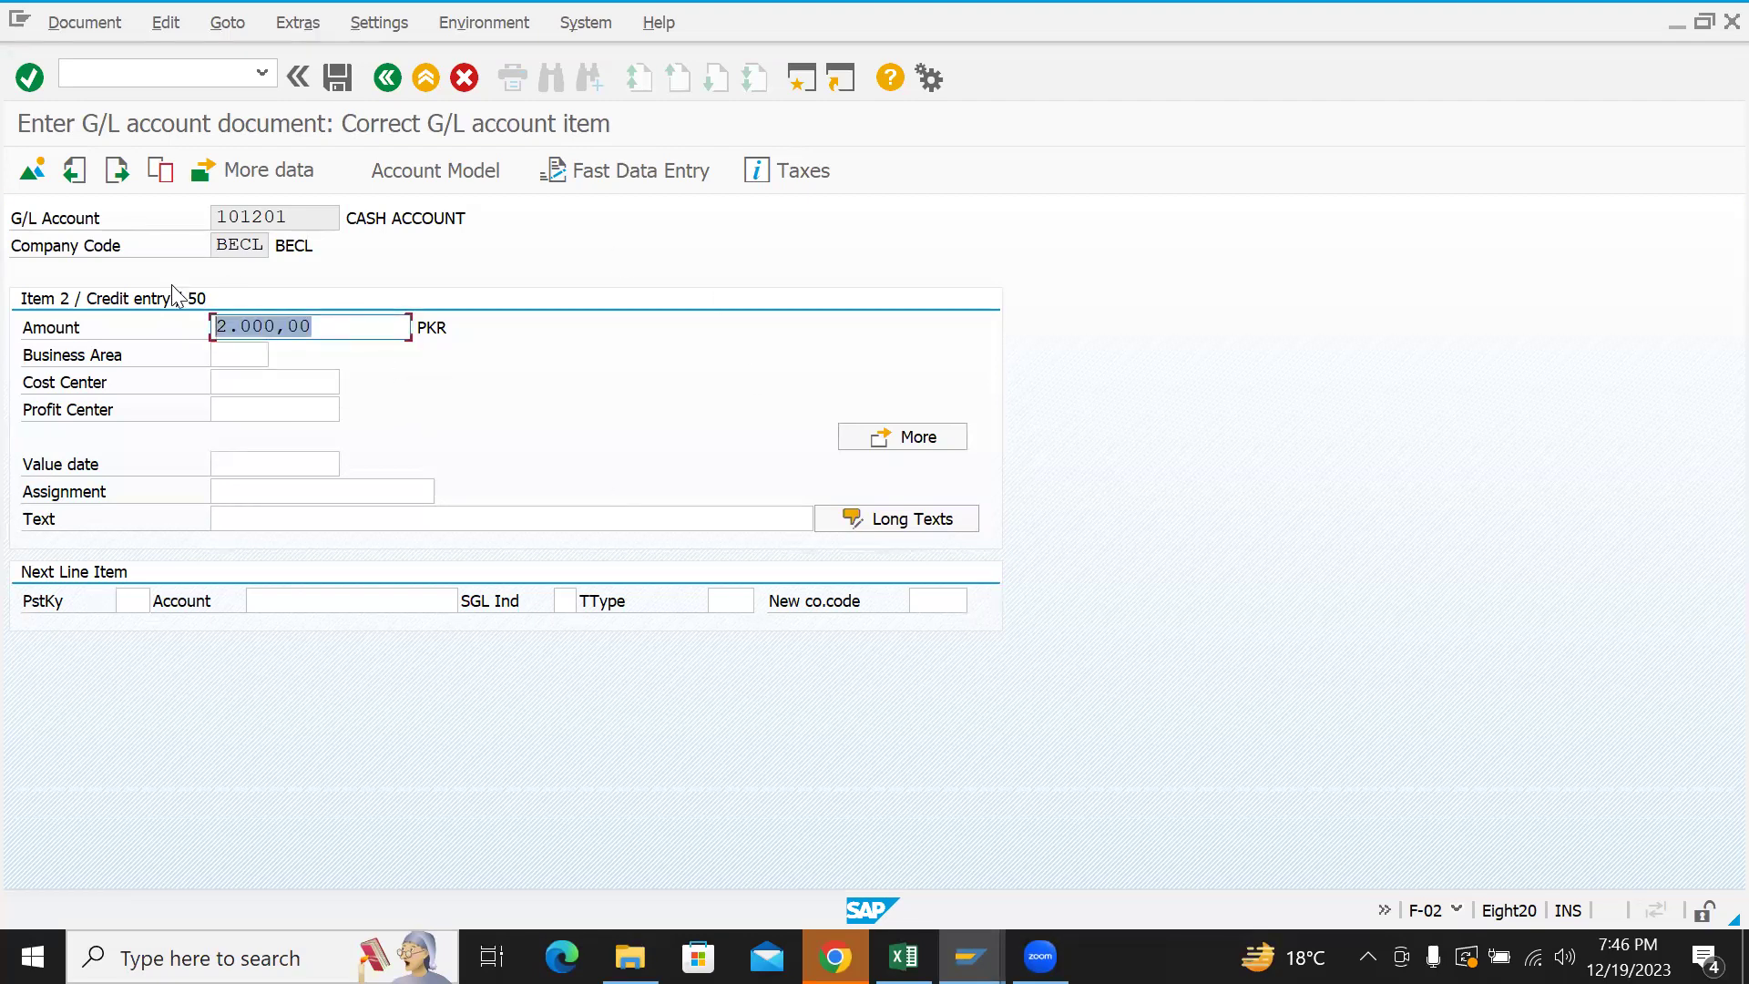
- Set the cash credit item's amount to 20000 and its text to OFFICE EXPENSE
text(20000)
key(Return)
click(285, 519)
key(BackSpace)
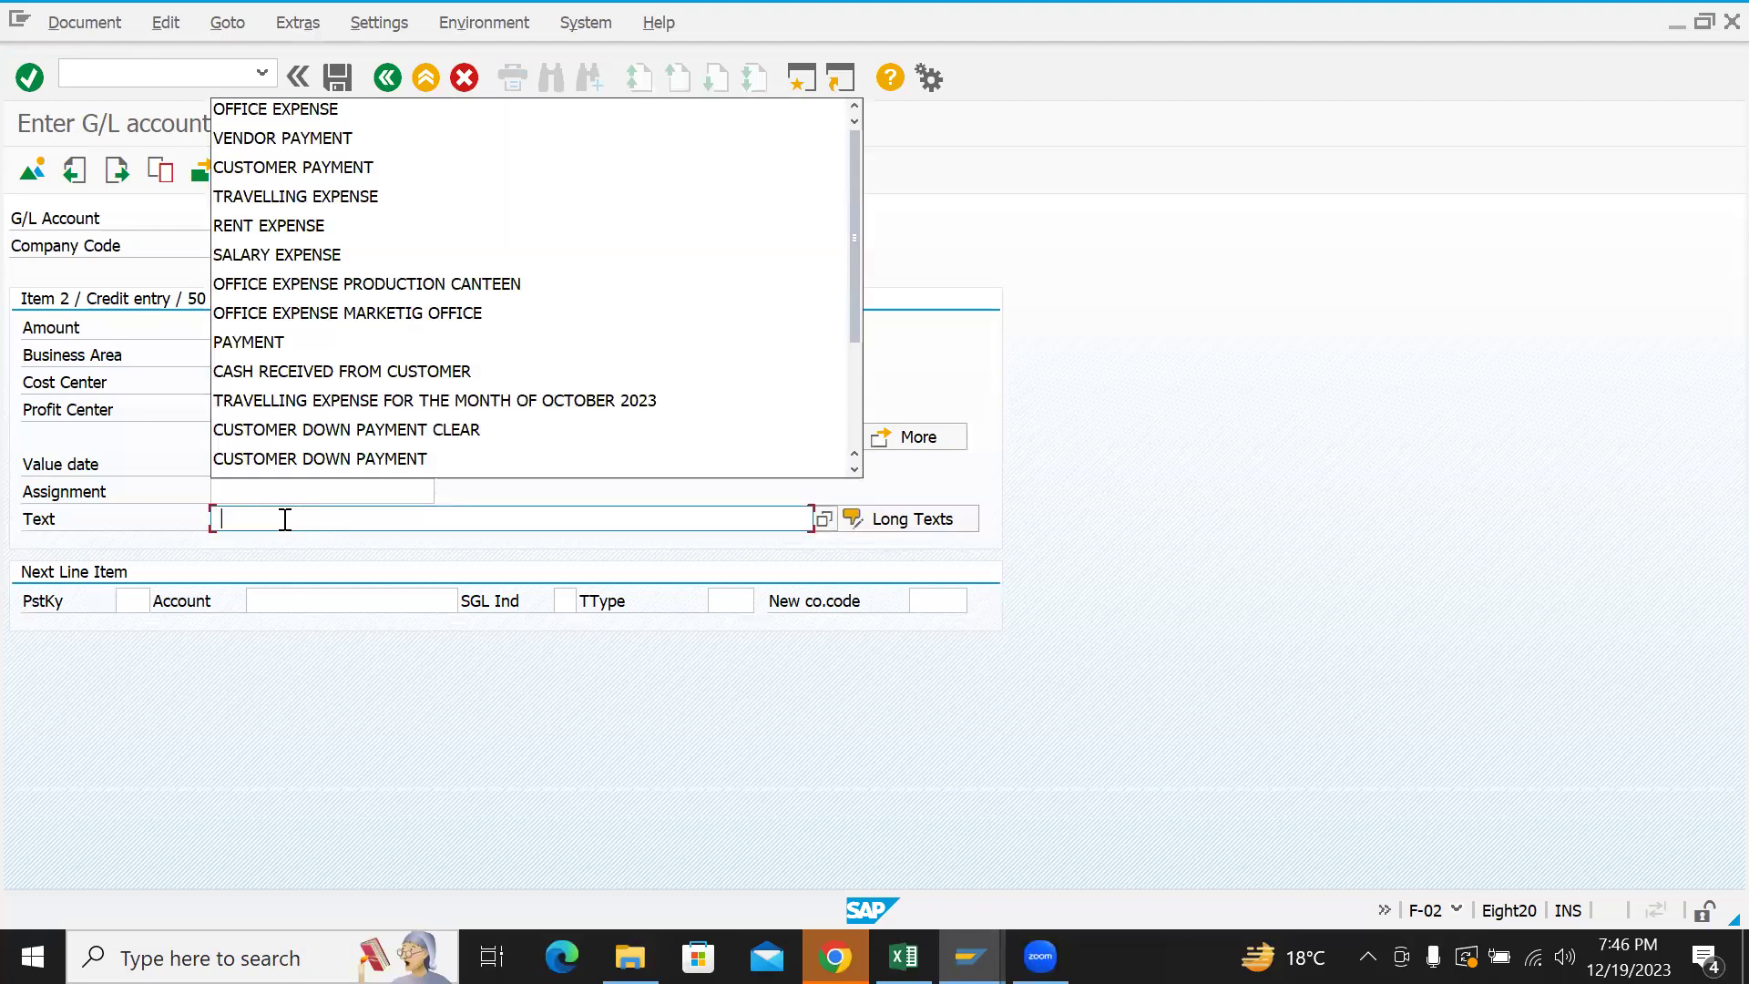
key(Down)
key(Return)
key(Return)
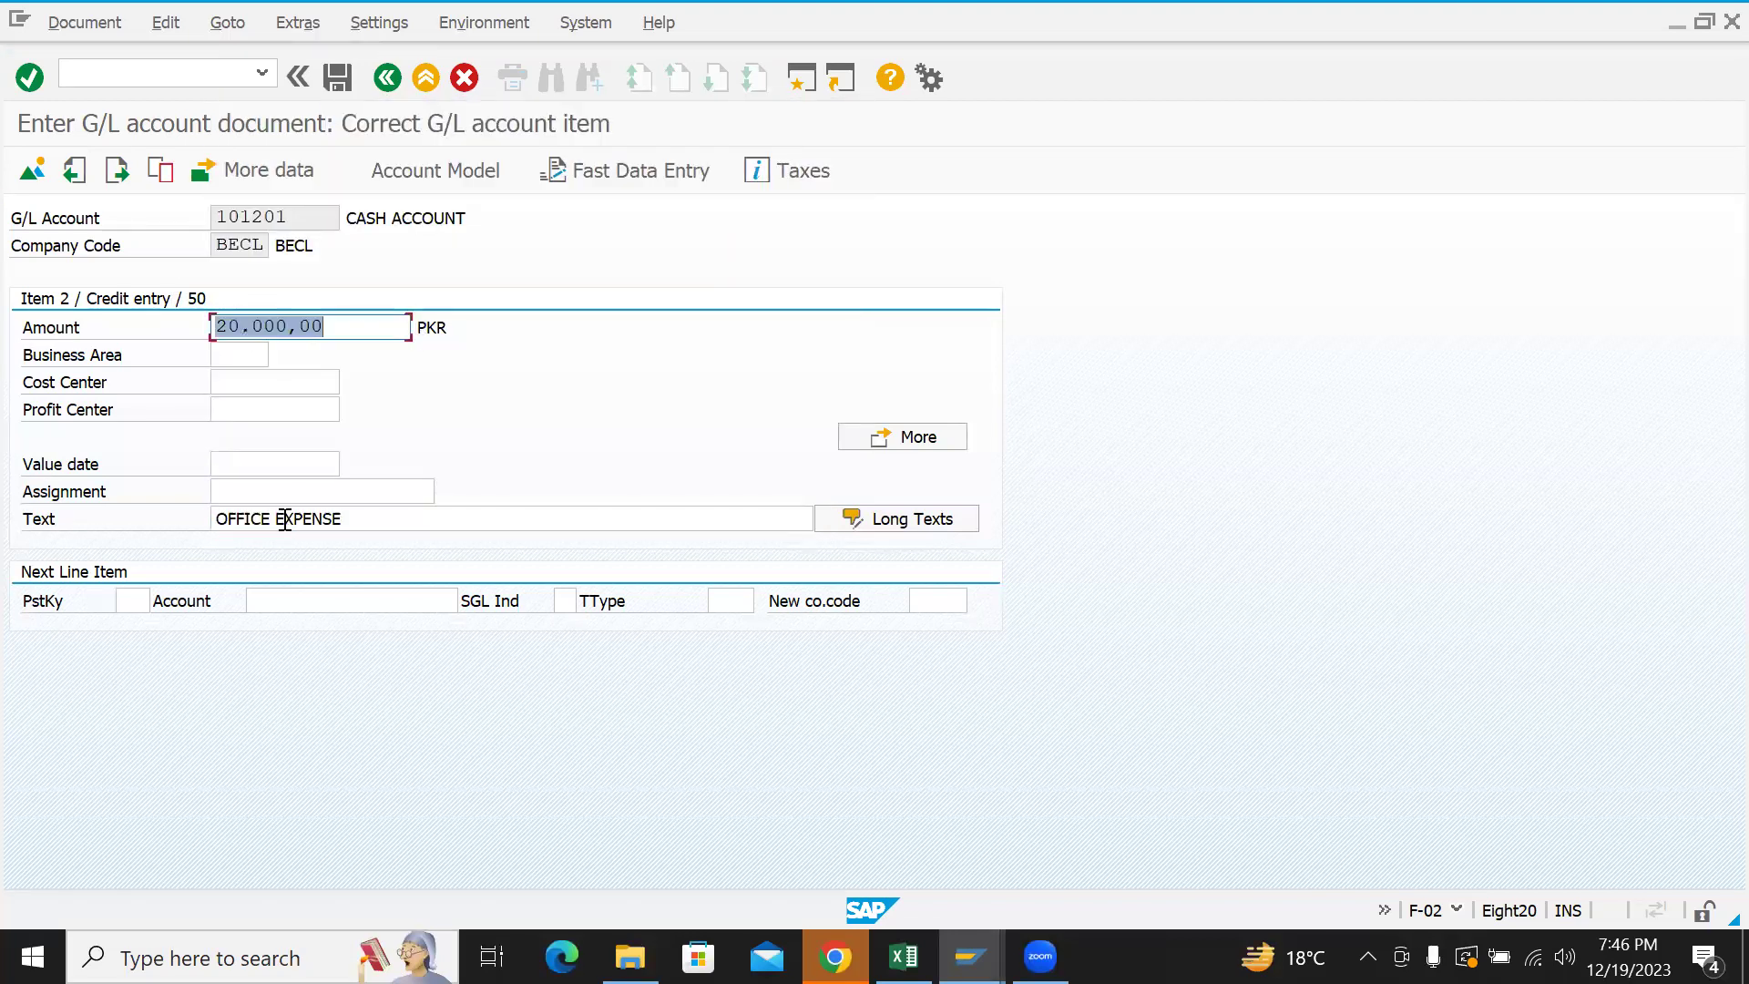
- Open the document overview and check the posting keys, accounts and amounts of both line items
click(30, 169)
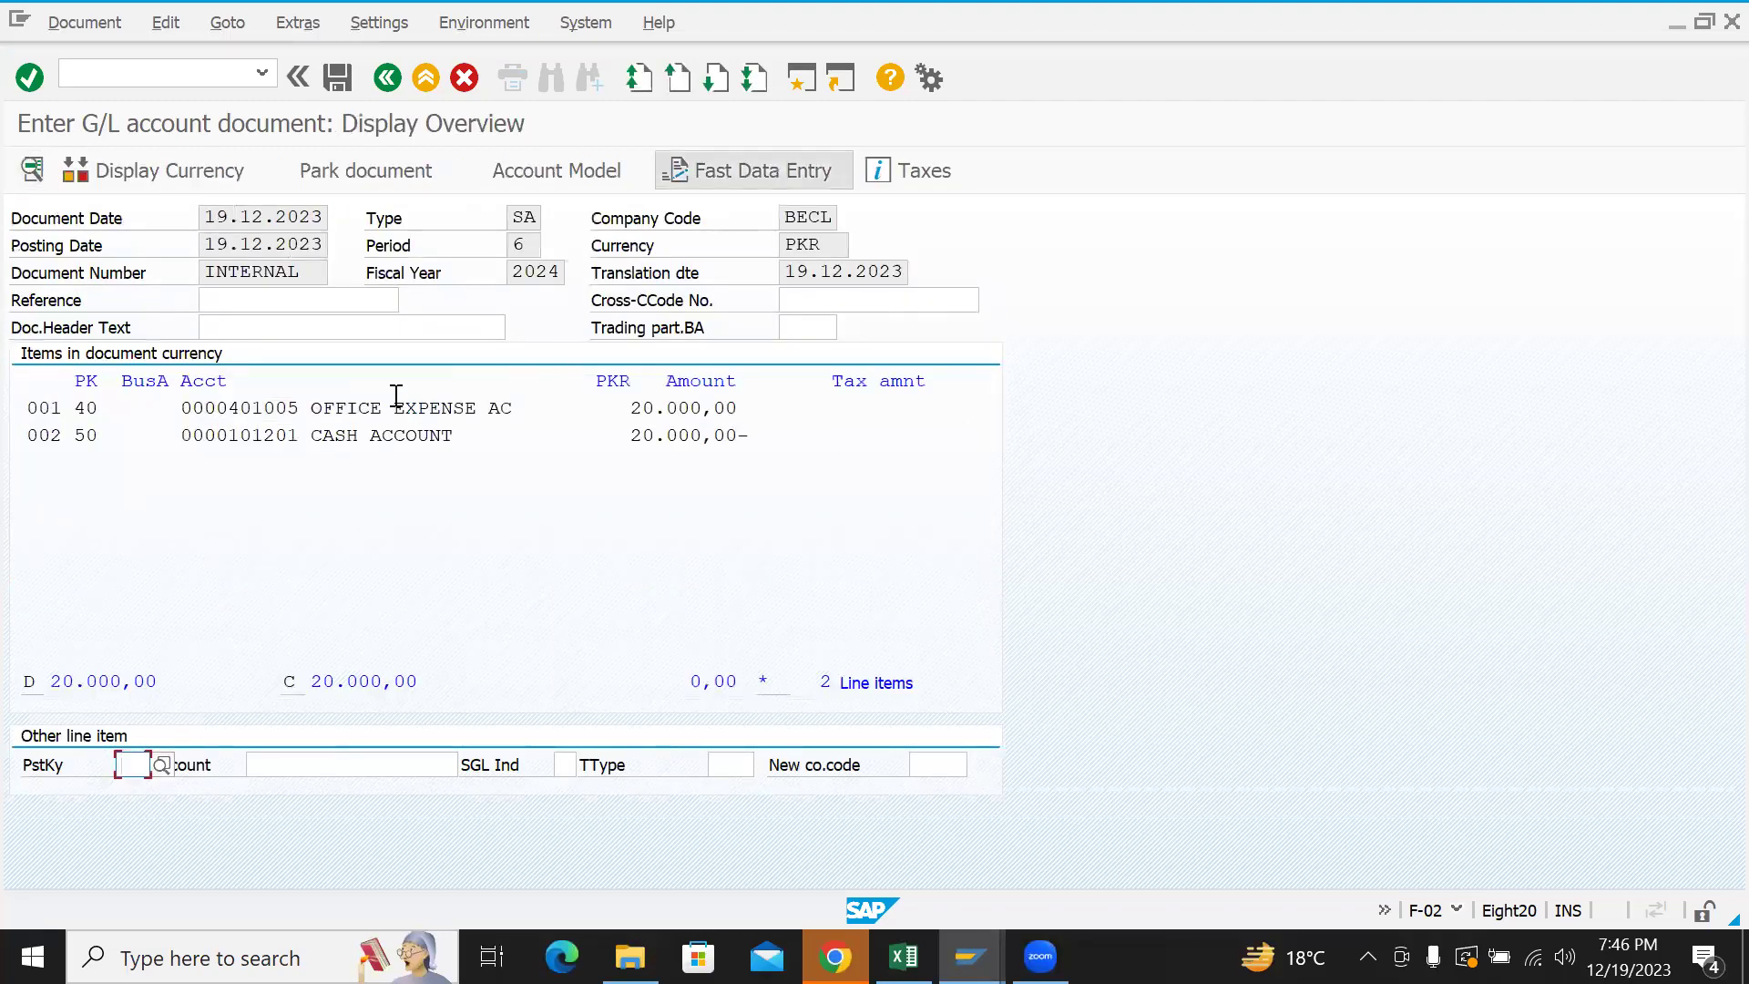
drag(309, 409, 846, 409)
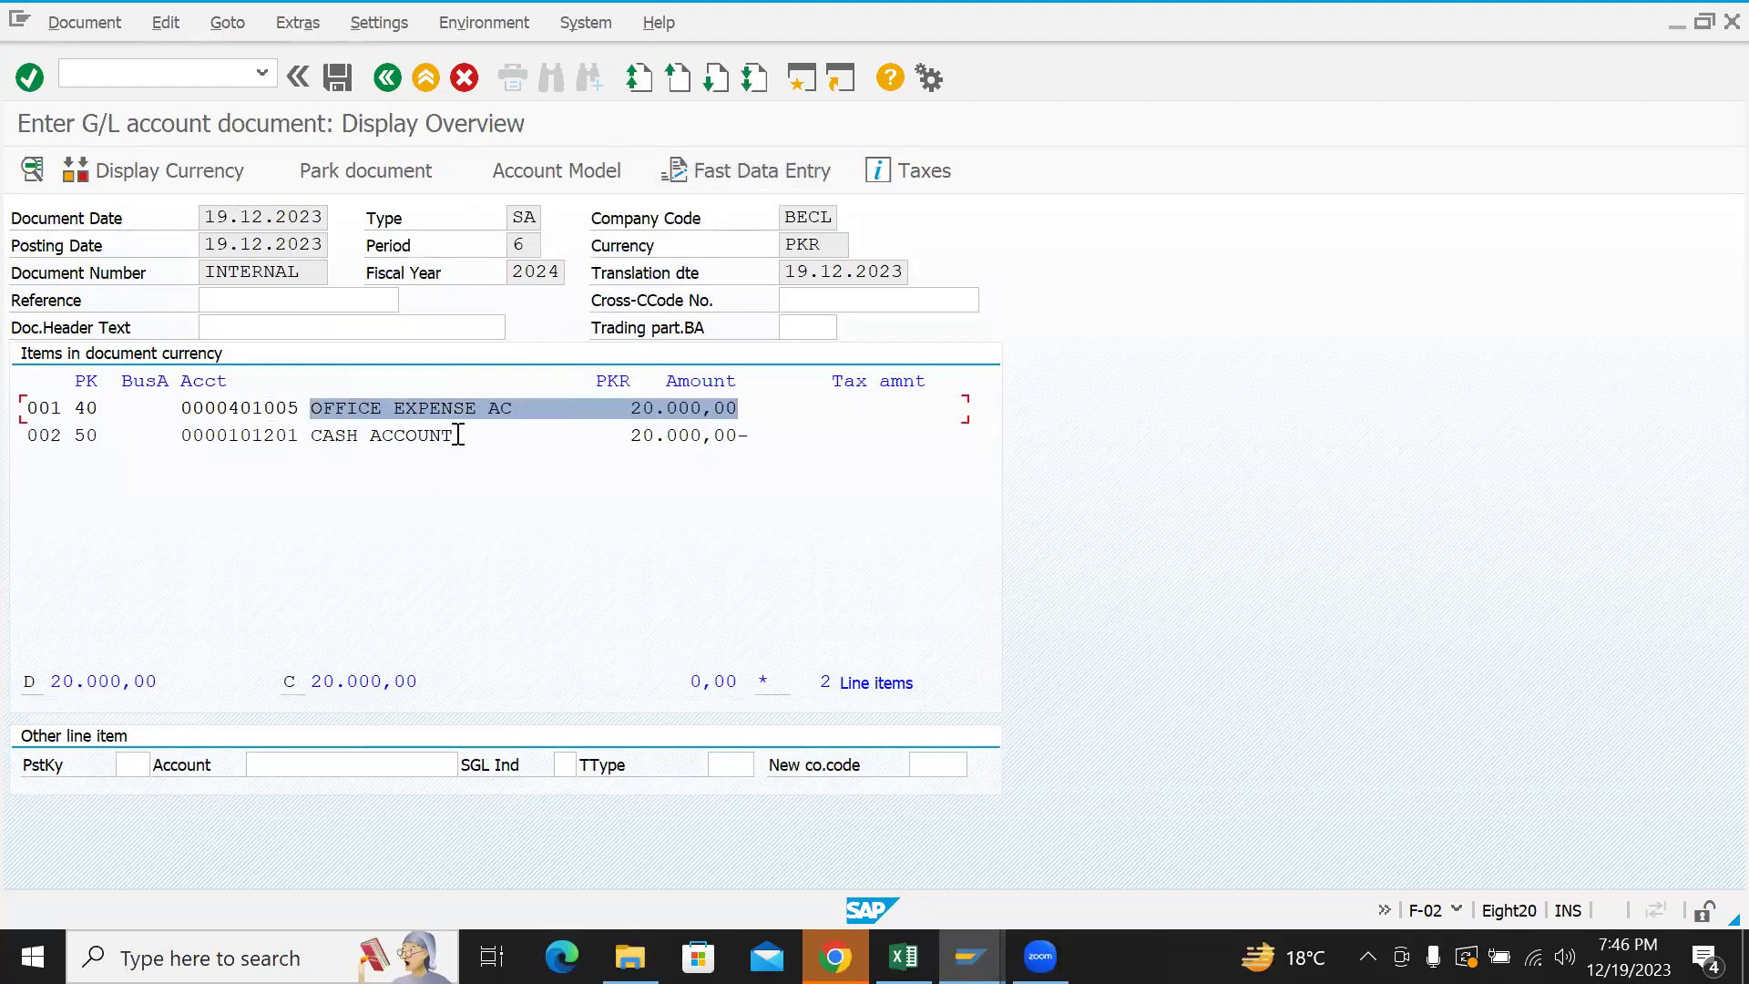
drag(228, 408, 298, 407)
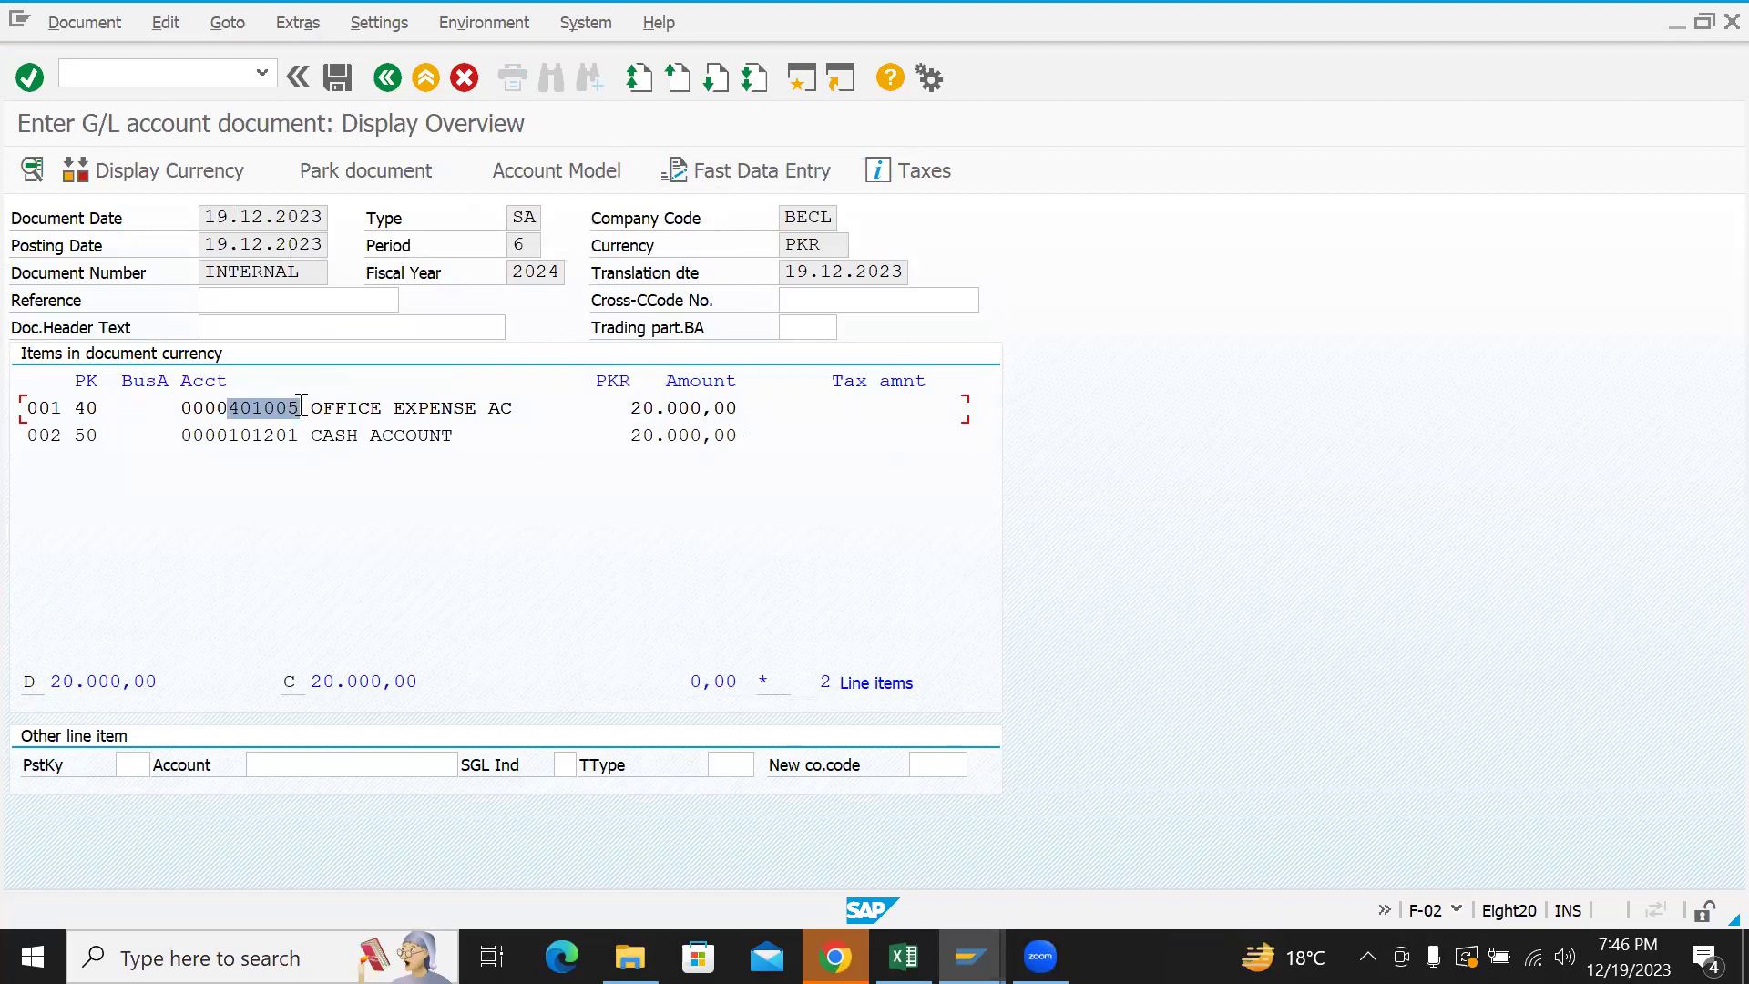
drag(73, 407, 121, 435)
drag(228, 407, 517, 409)
click(230, 436)
drag(311, 437, 466, 447)
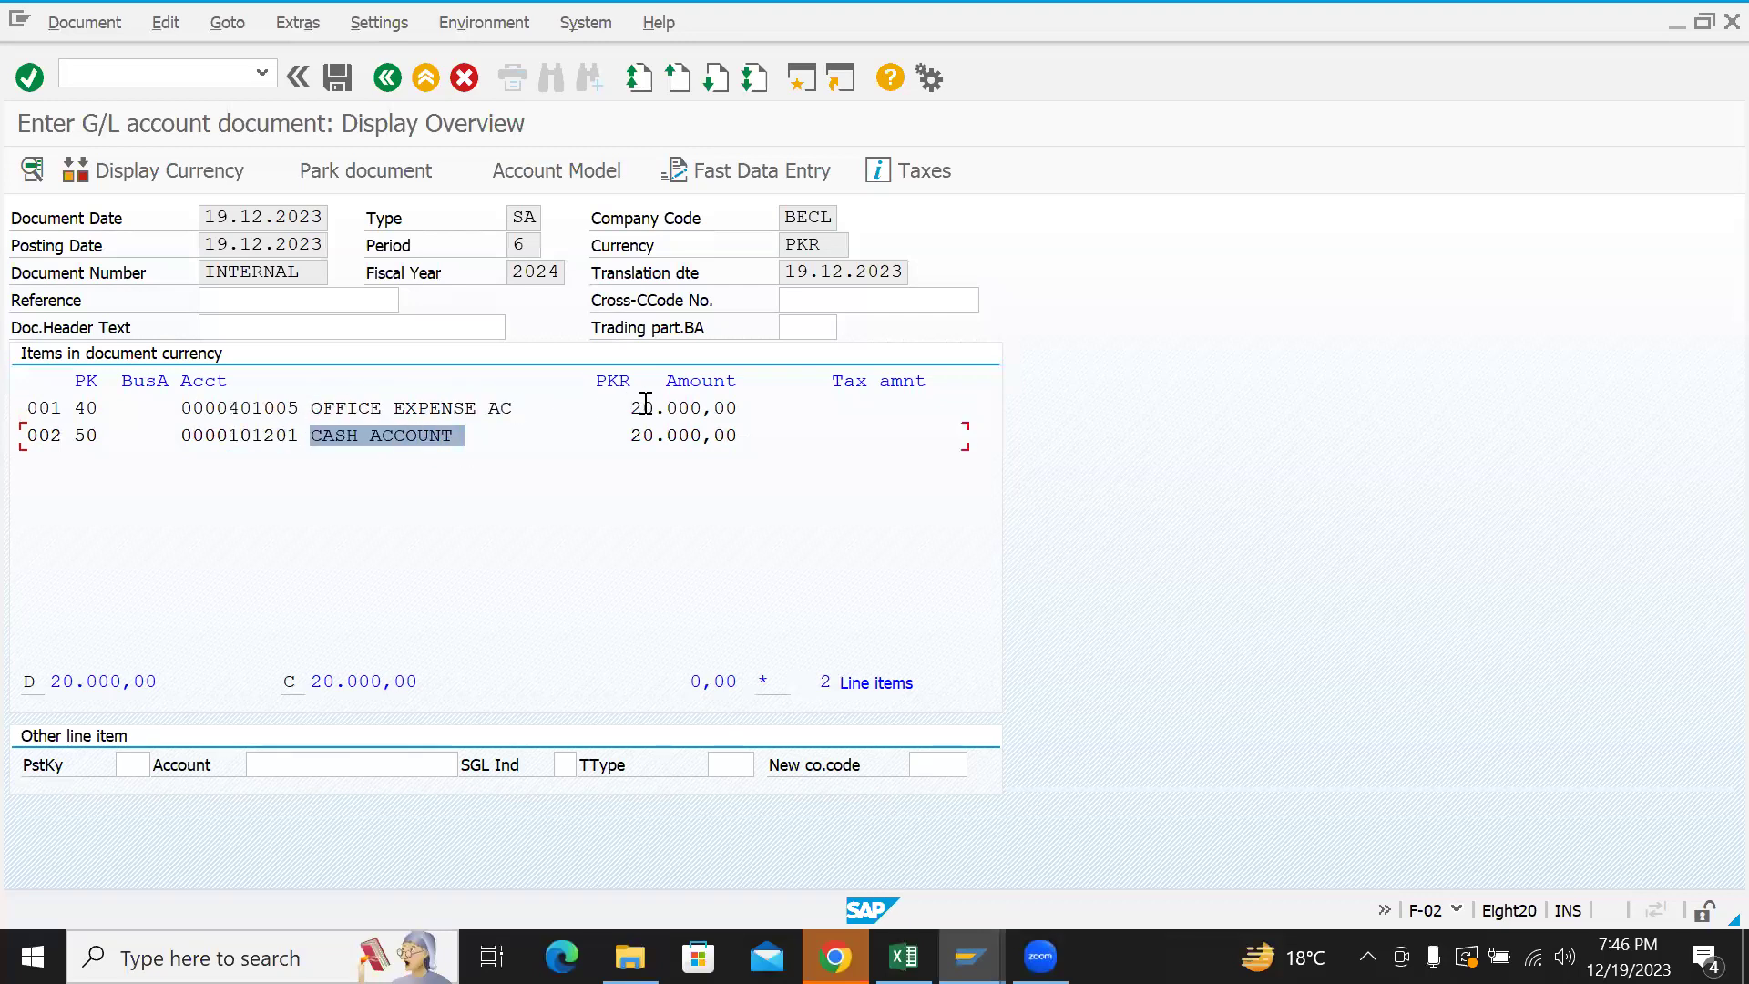
drag(632, 407, 765, 406)
drag(618, 436, 773, 452)
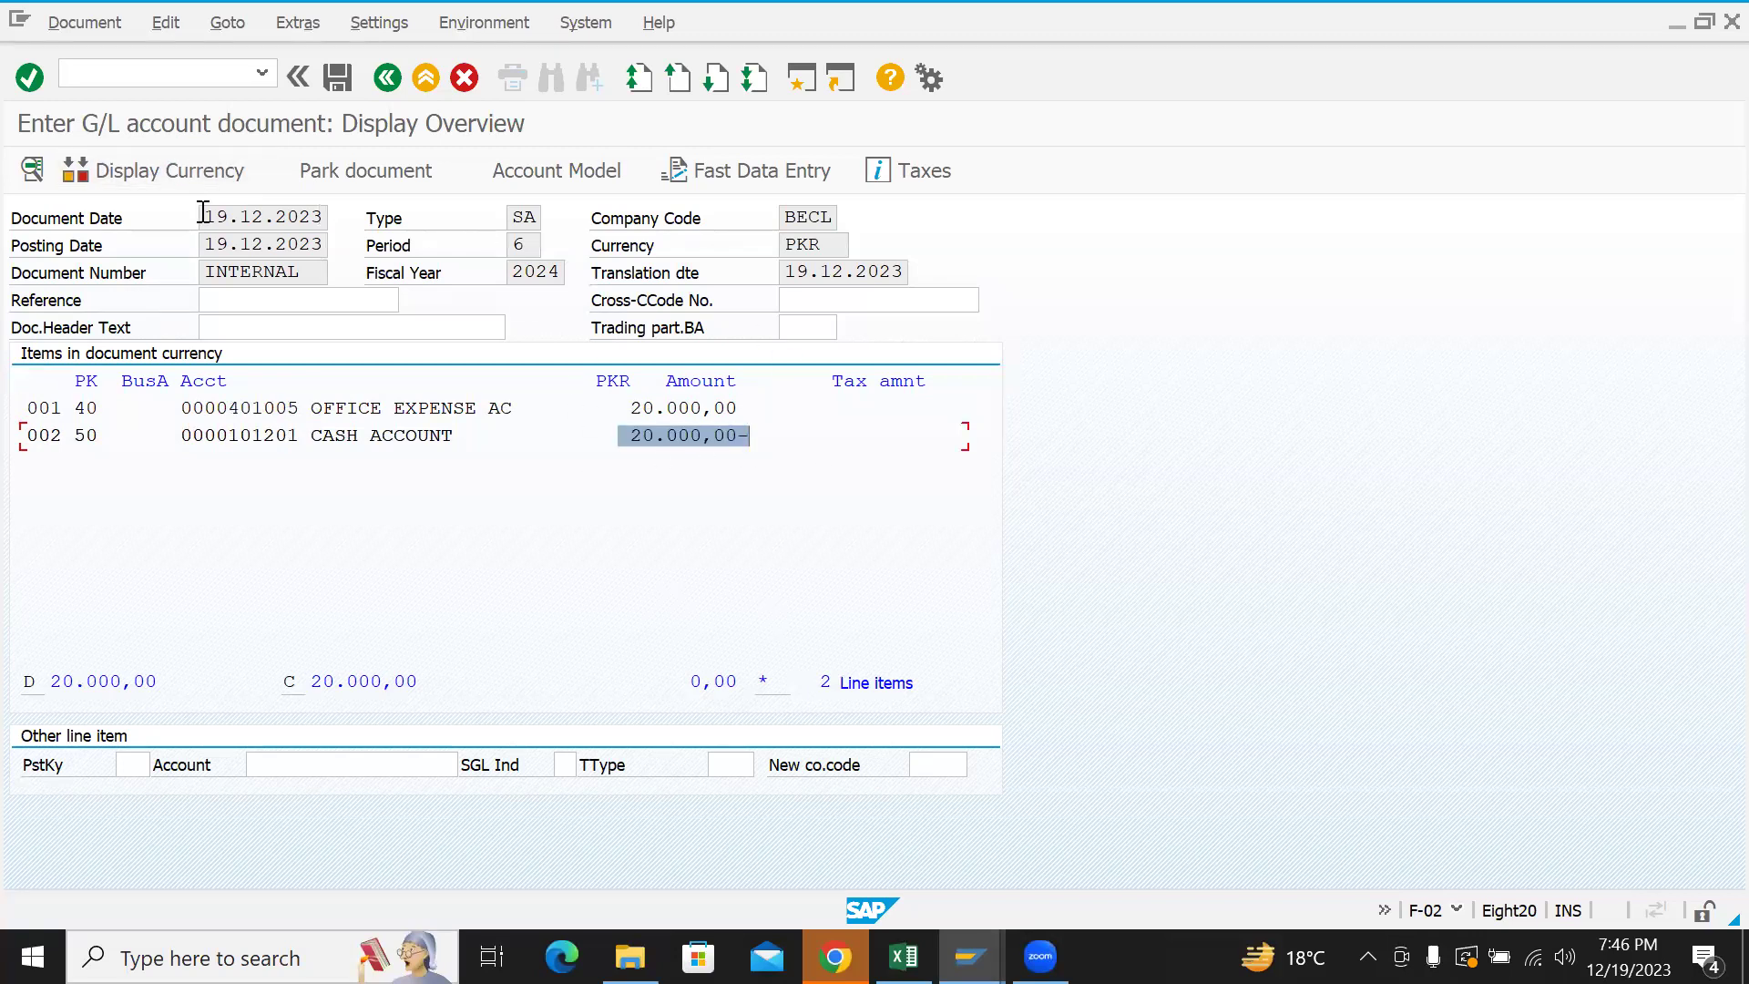
- Check the document date, posting date, document type, fiscal year and period in the document header
drag(205, 213, 328, 217)
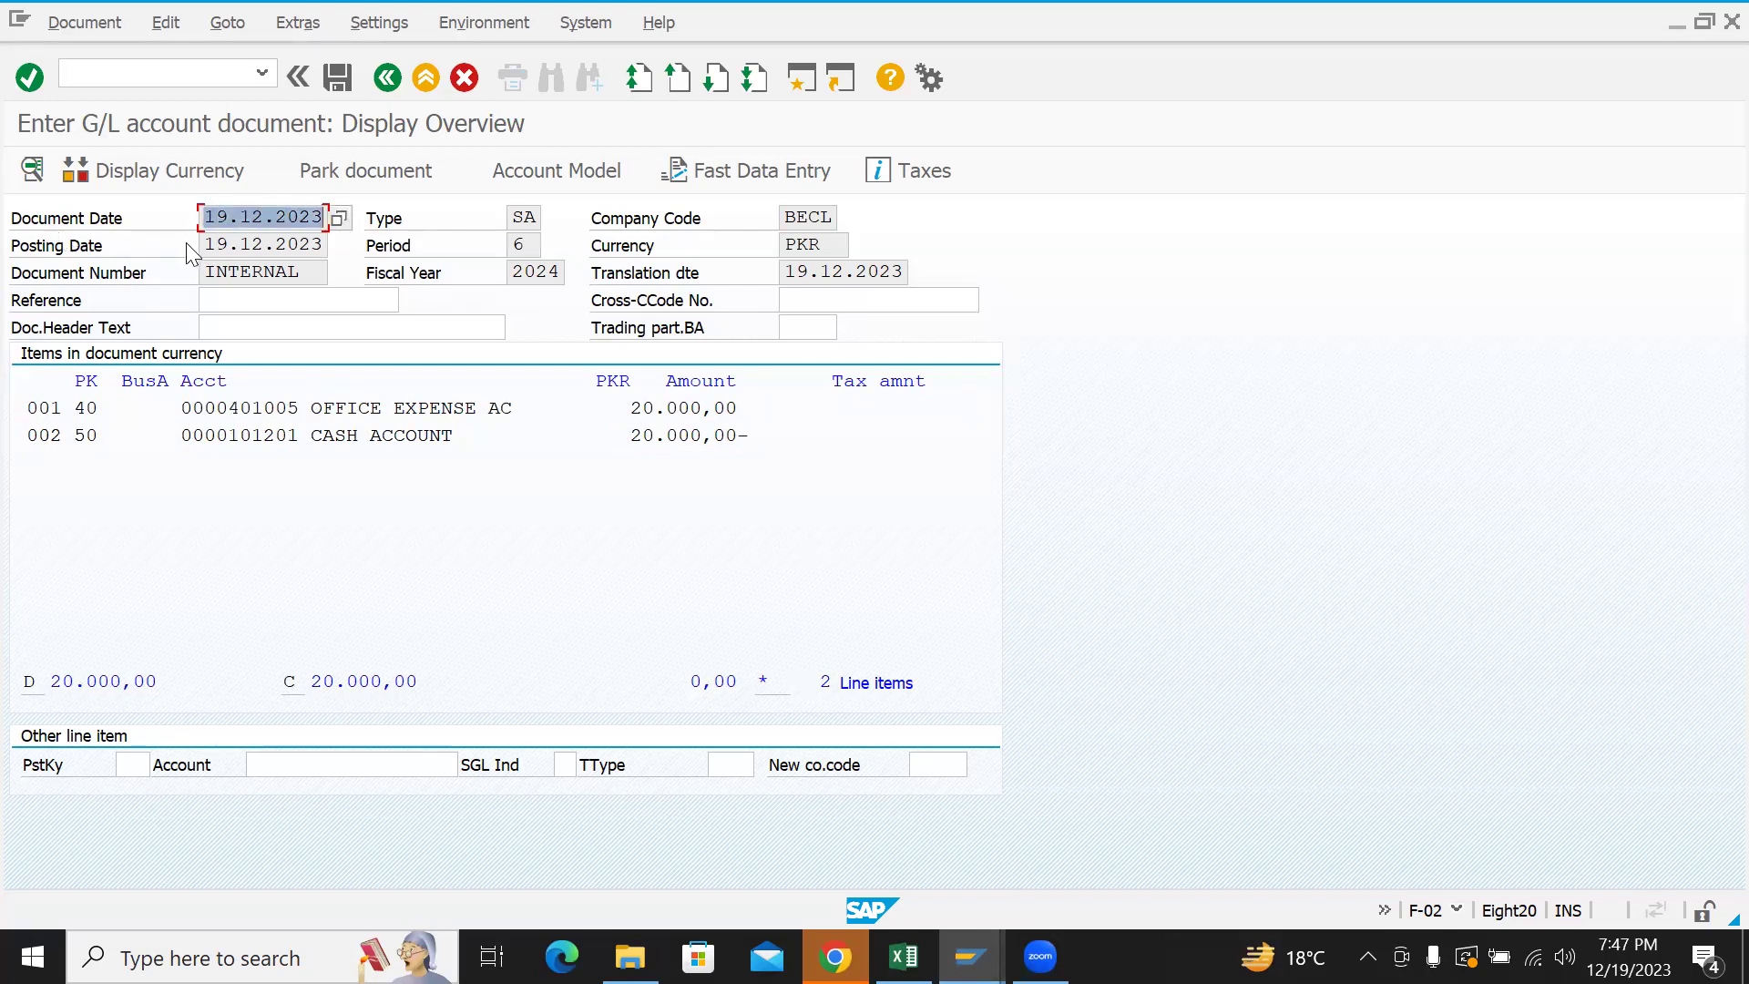
drag(211, 245, 326, 244)
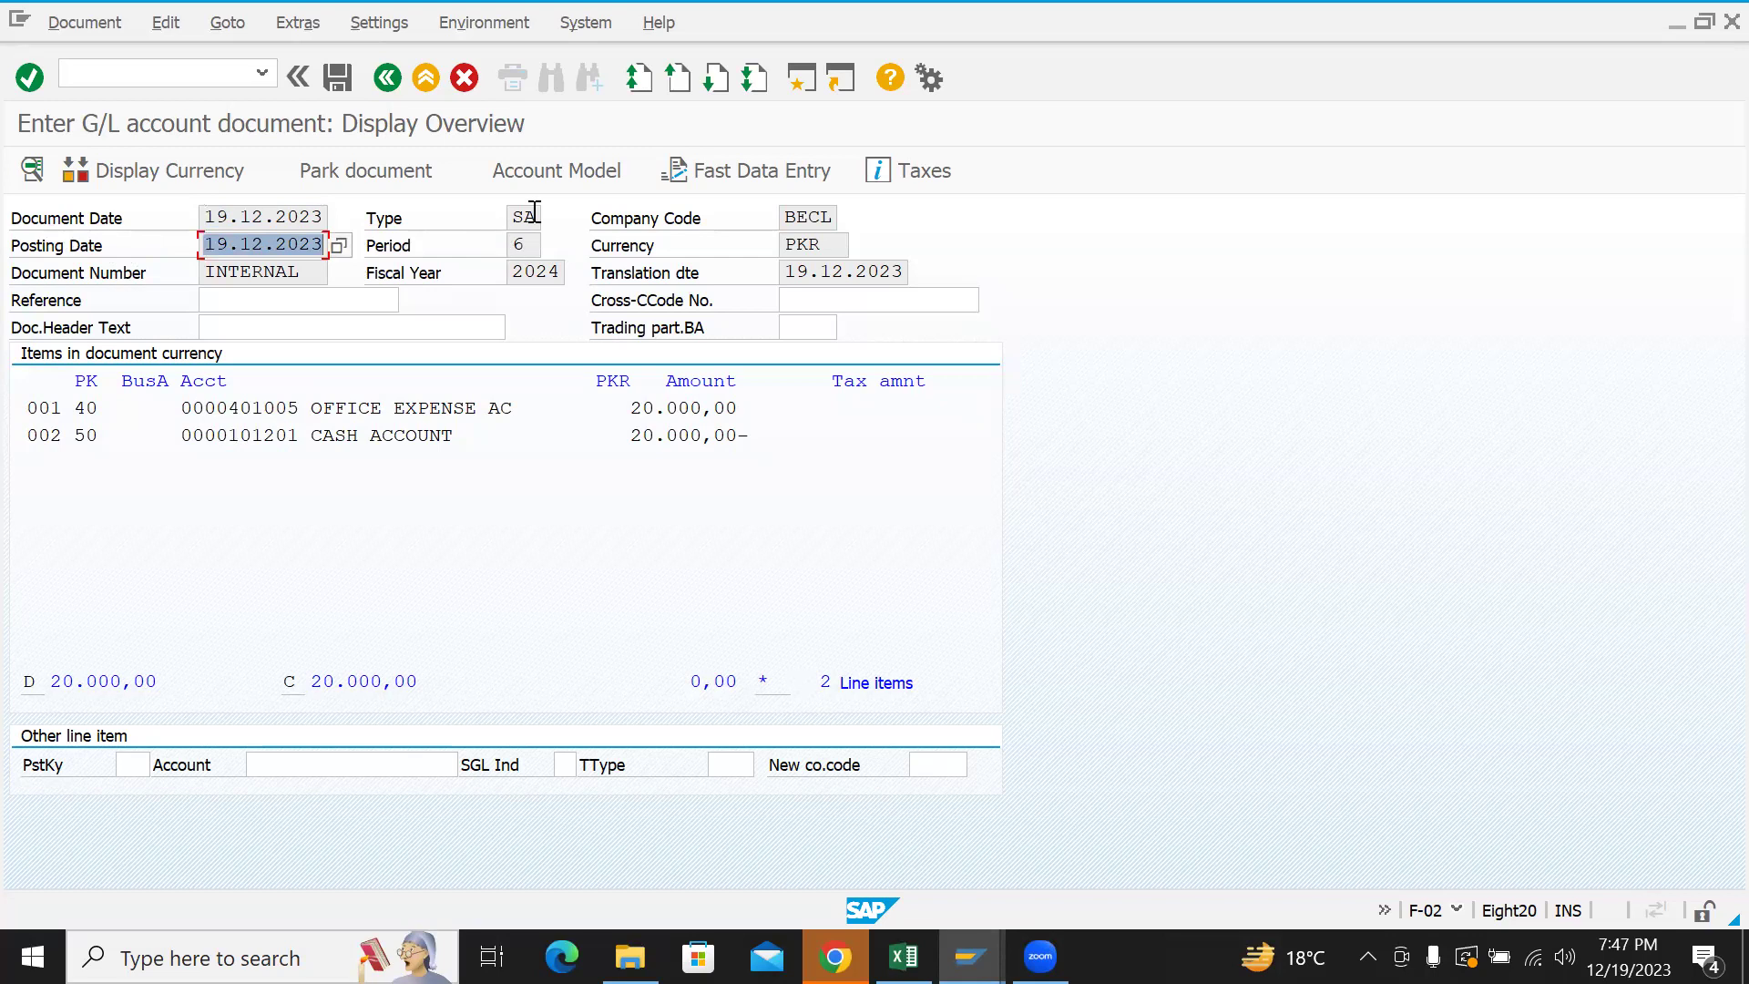
drag(516, 215, 545, 217)
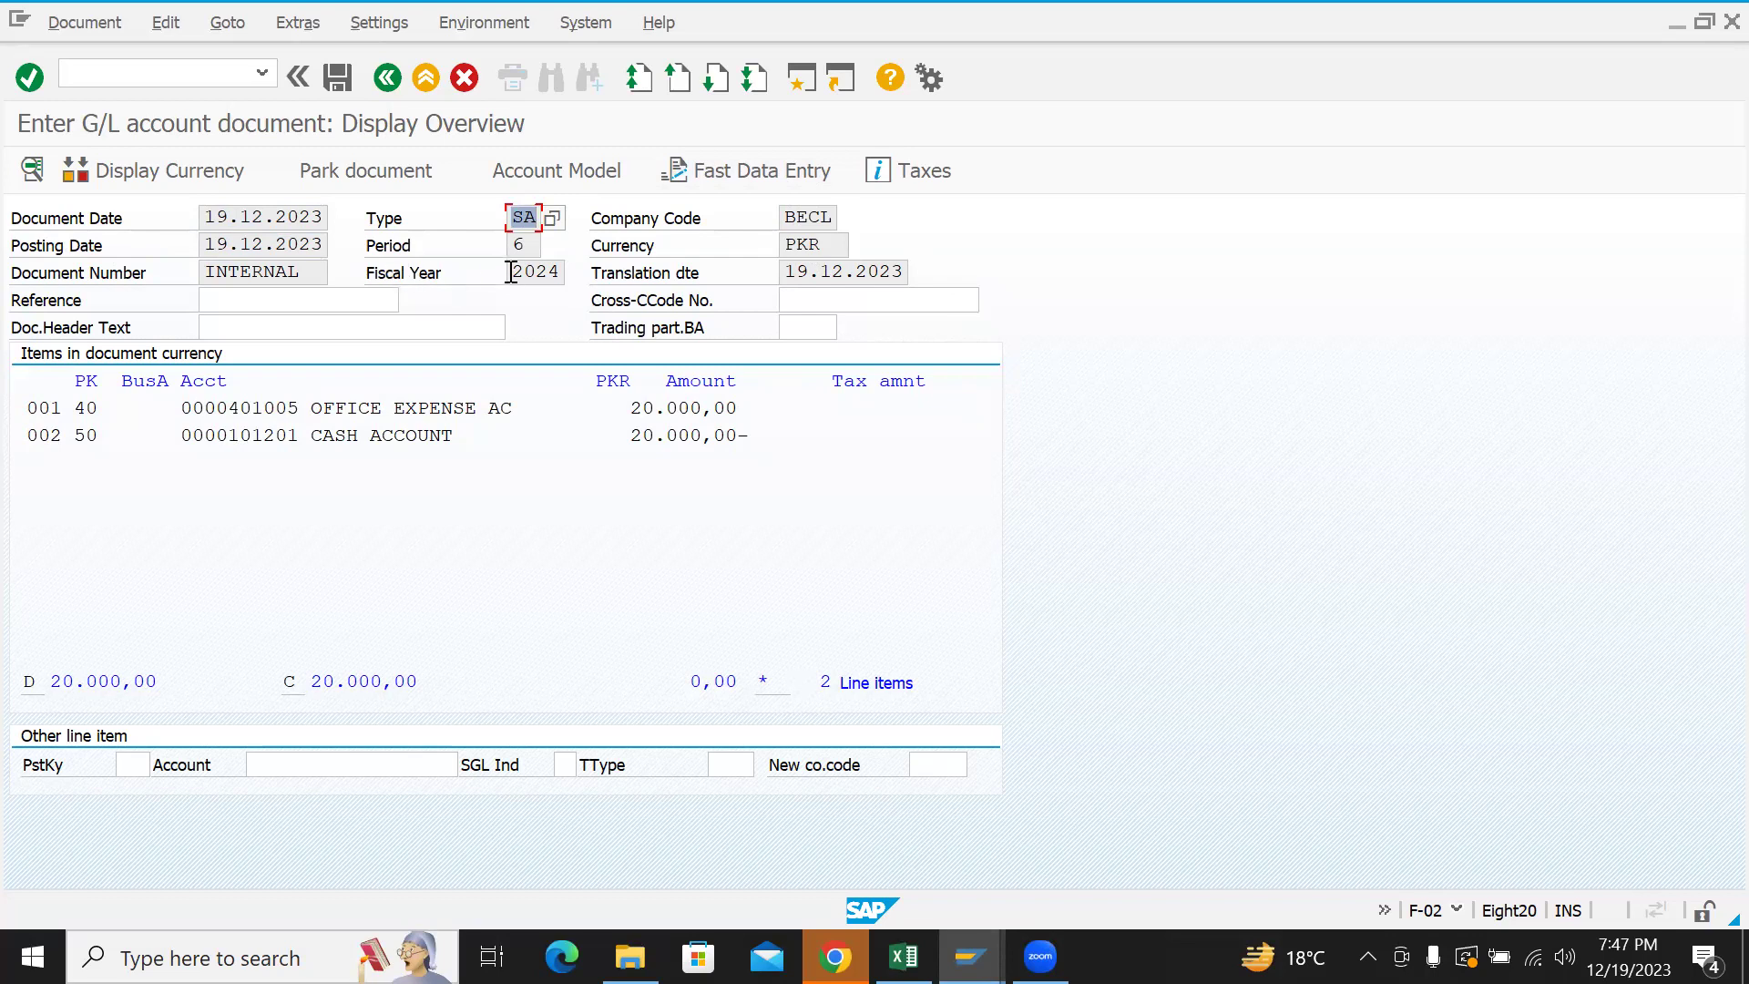
drag(510, 272, 580, 273)
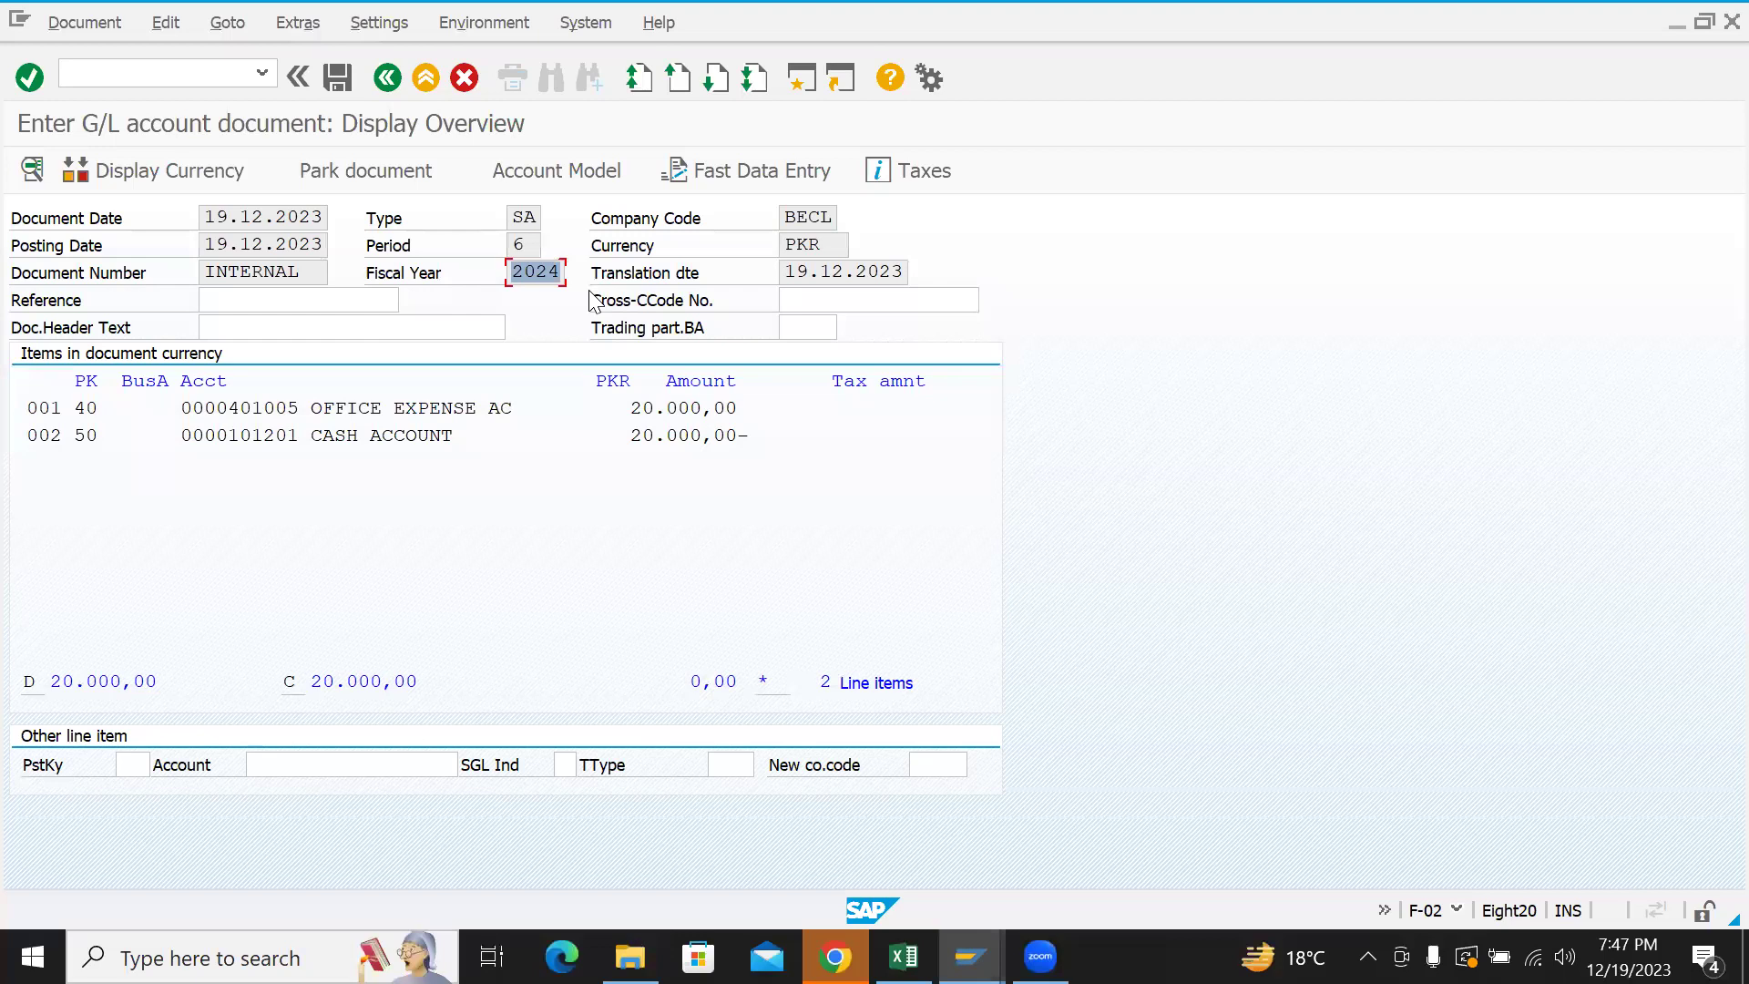
click(527, 245)
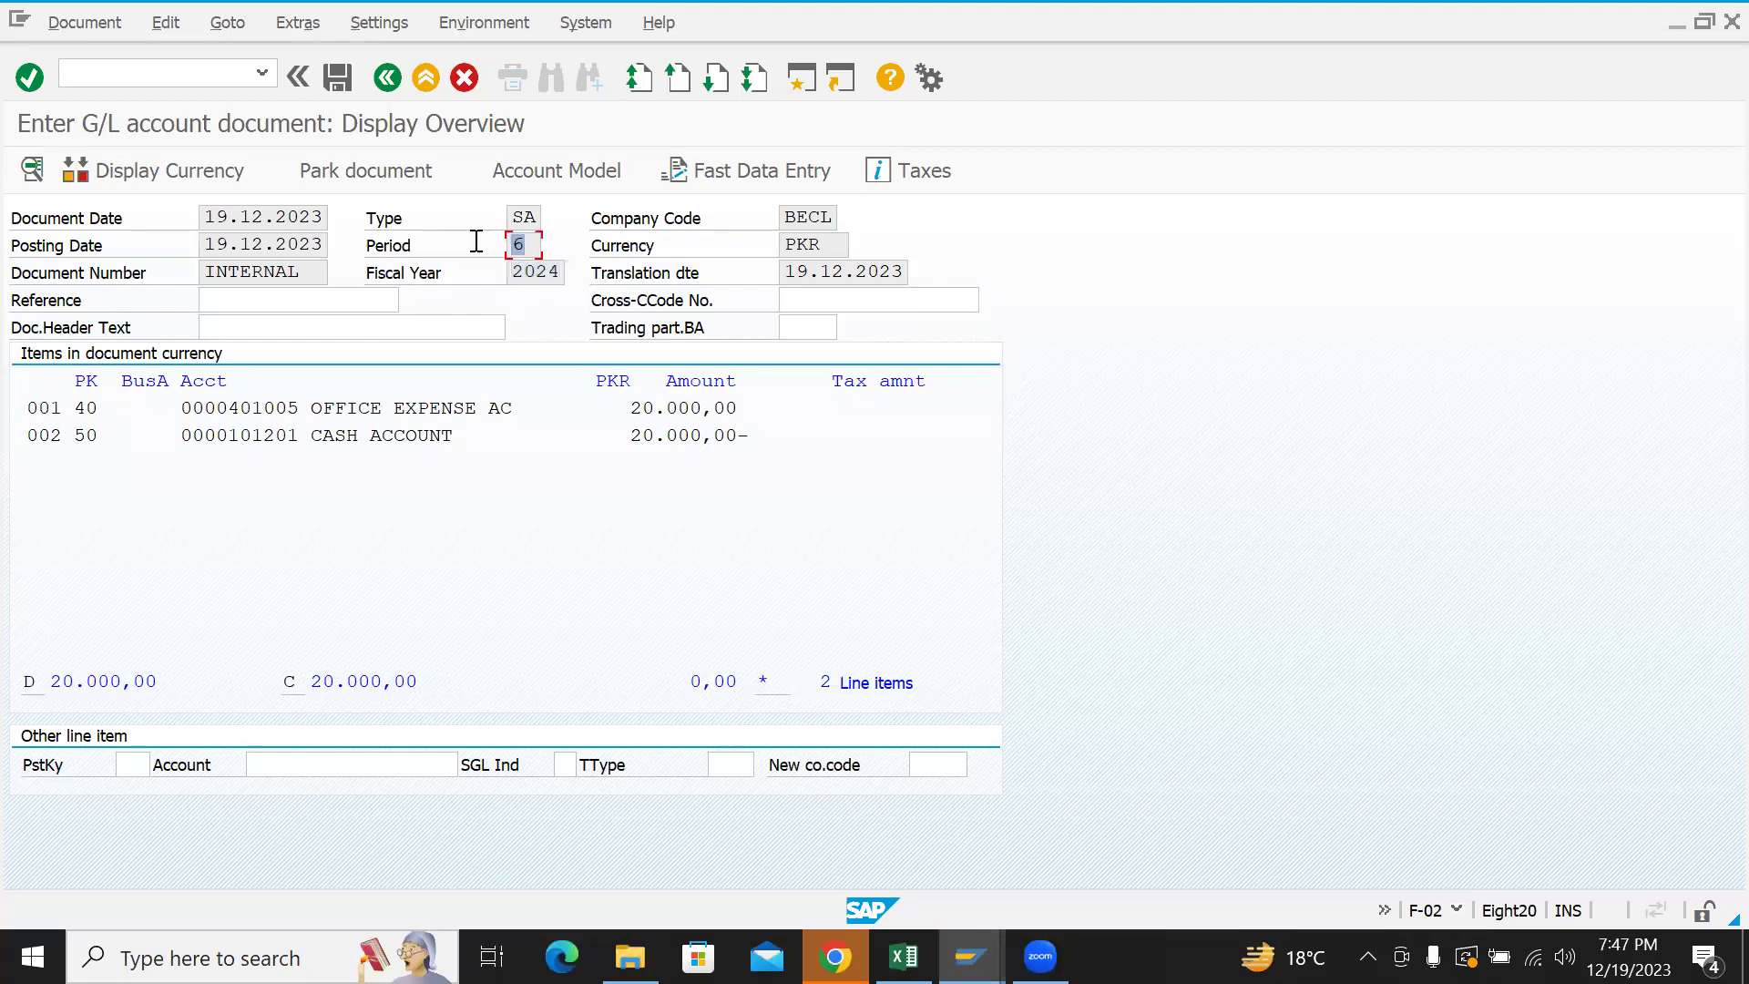
- Review the document date, period, fiscal year and company code in the document header
click(516, 272)
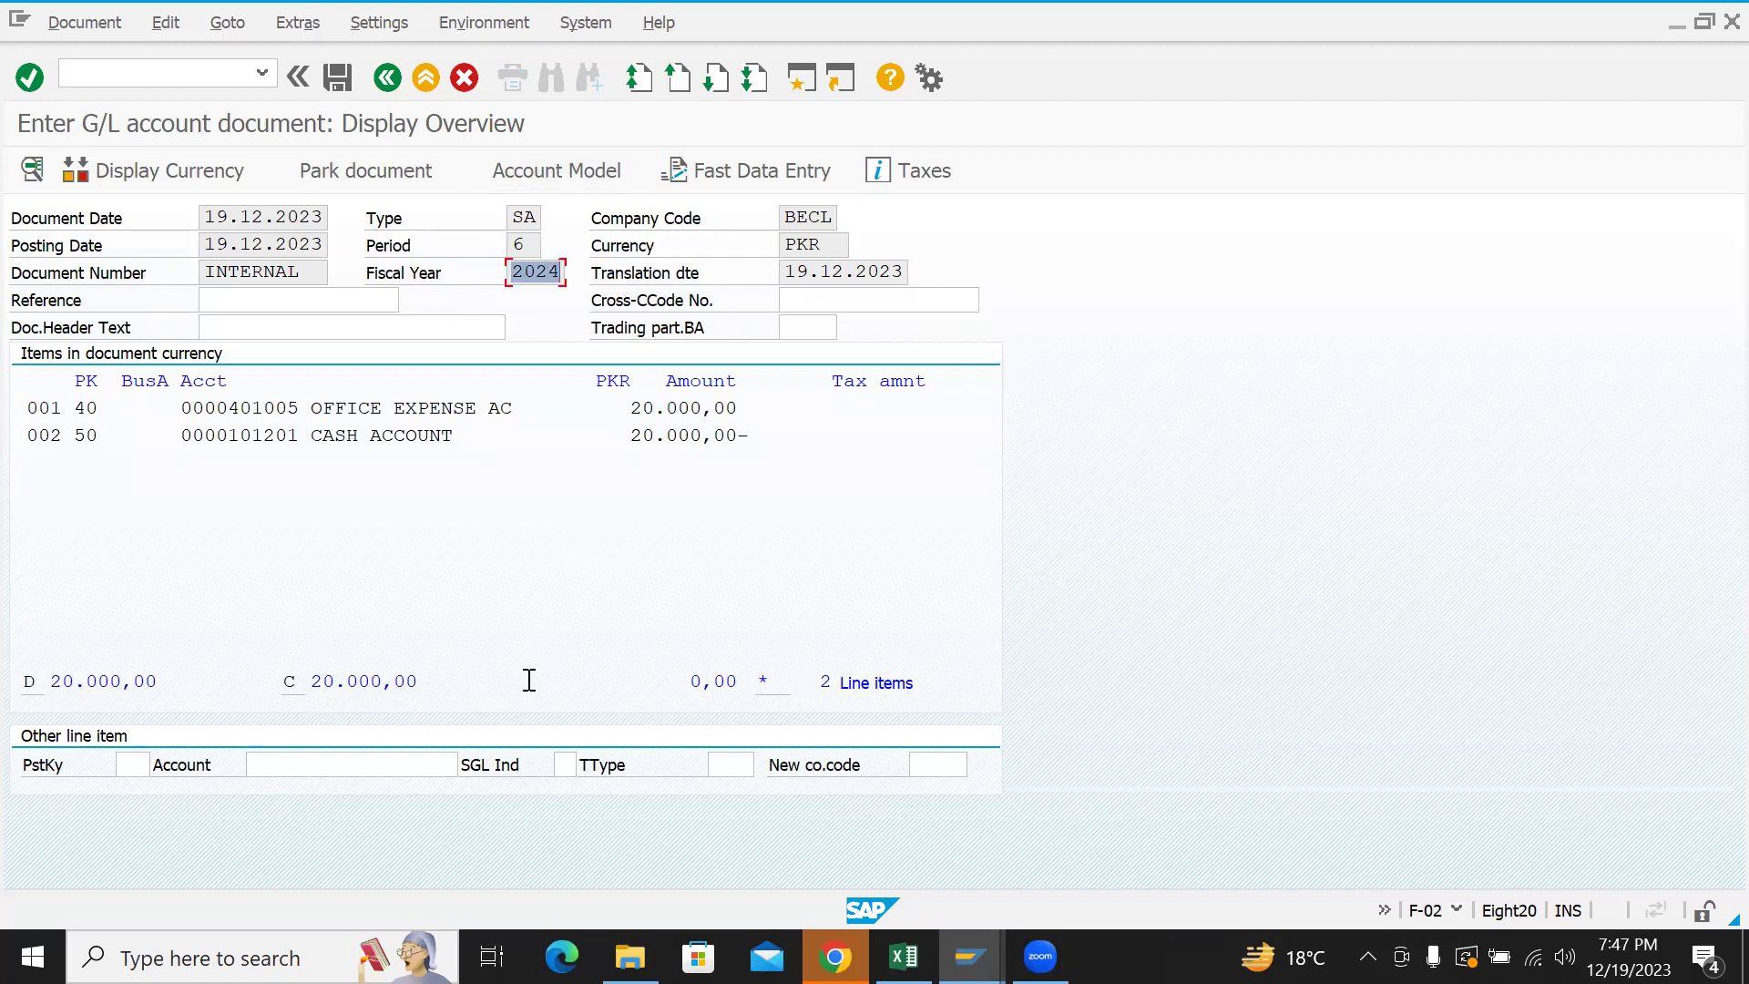
click(207, 217)
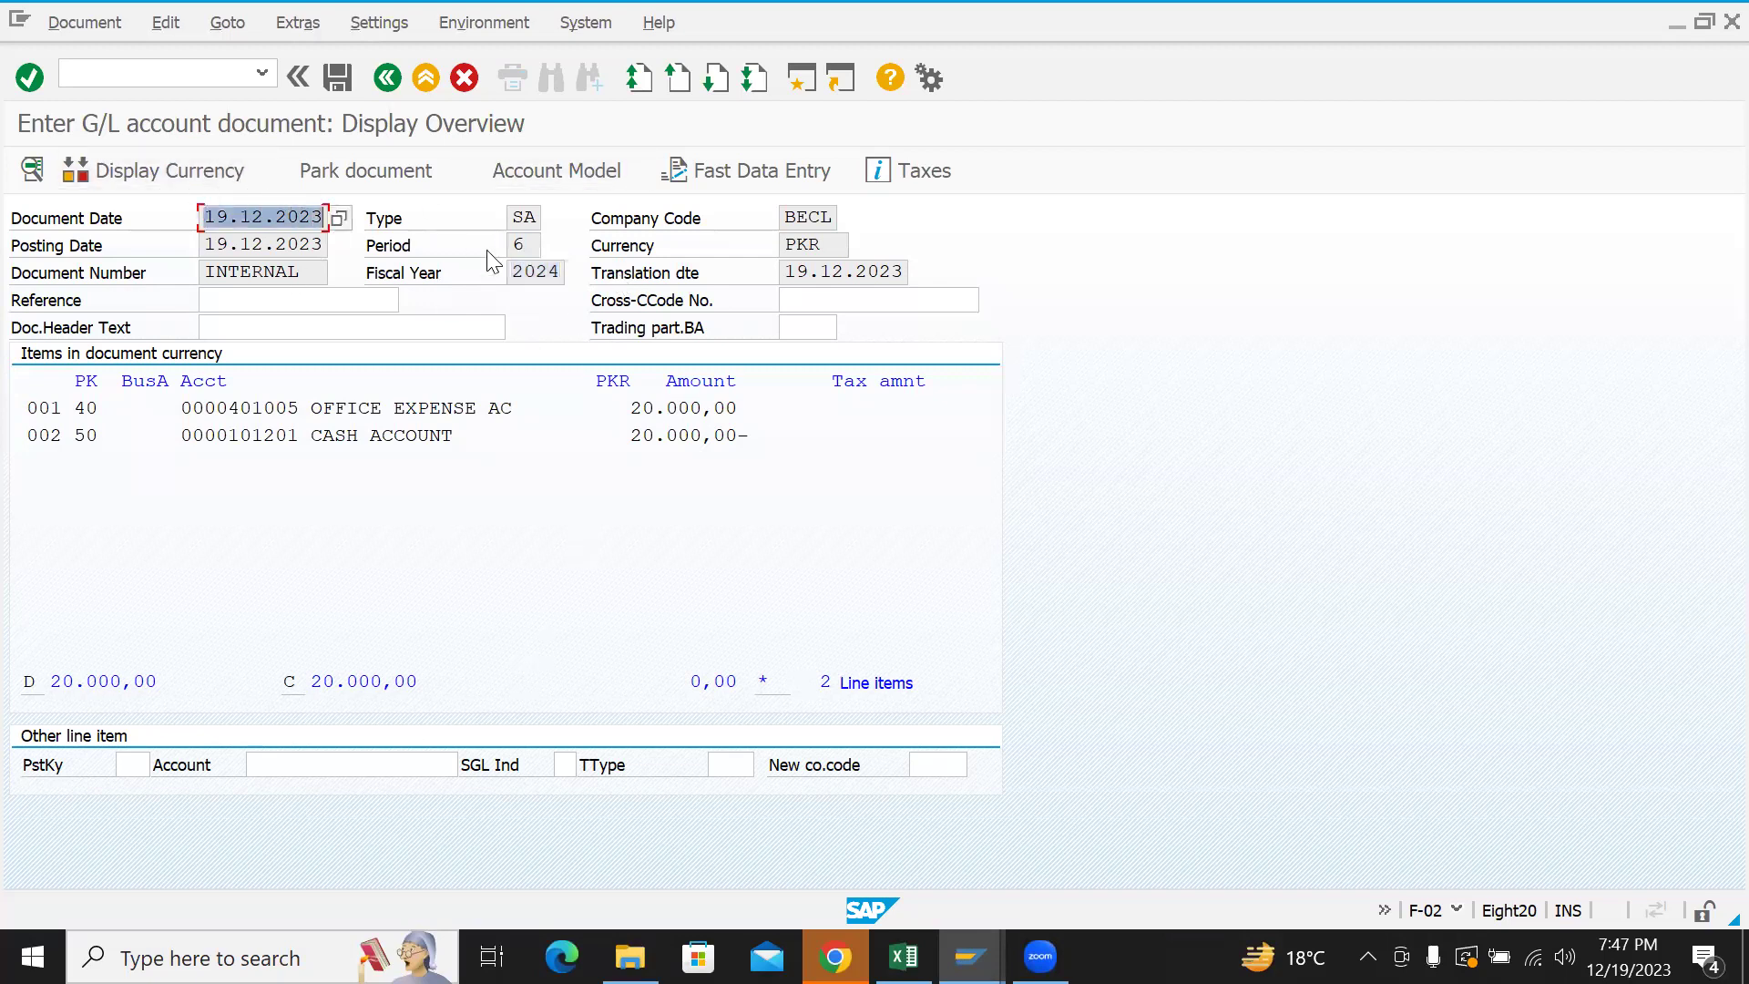
click(516, 244)
click(518, 268)
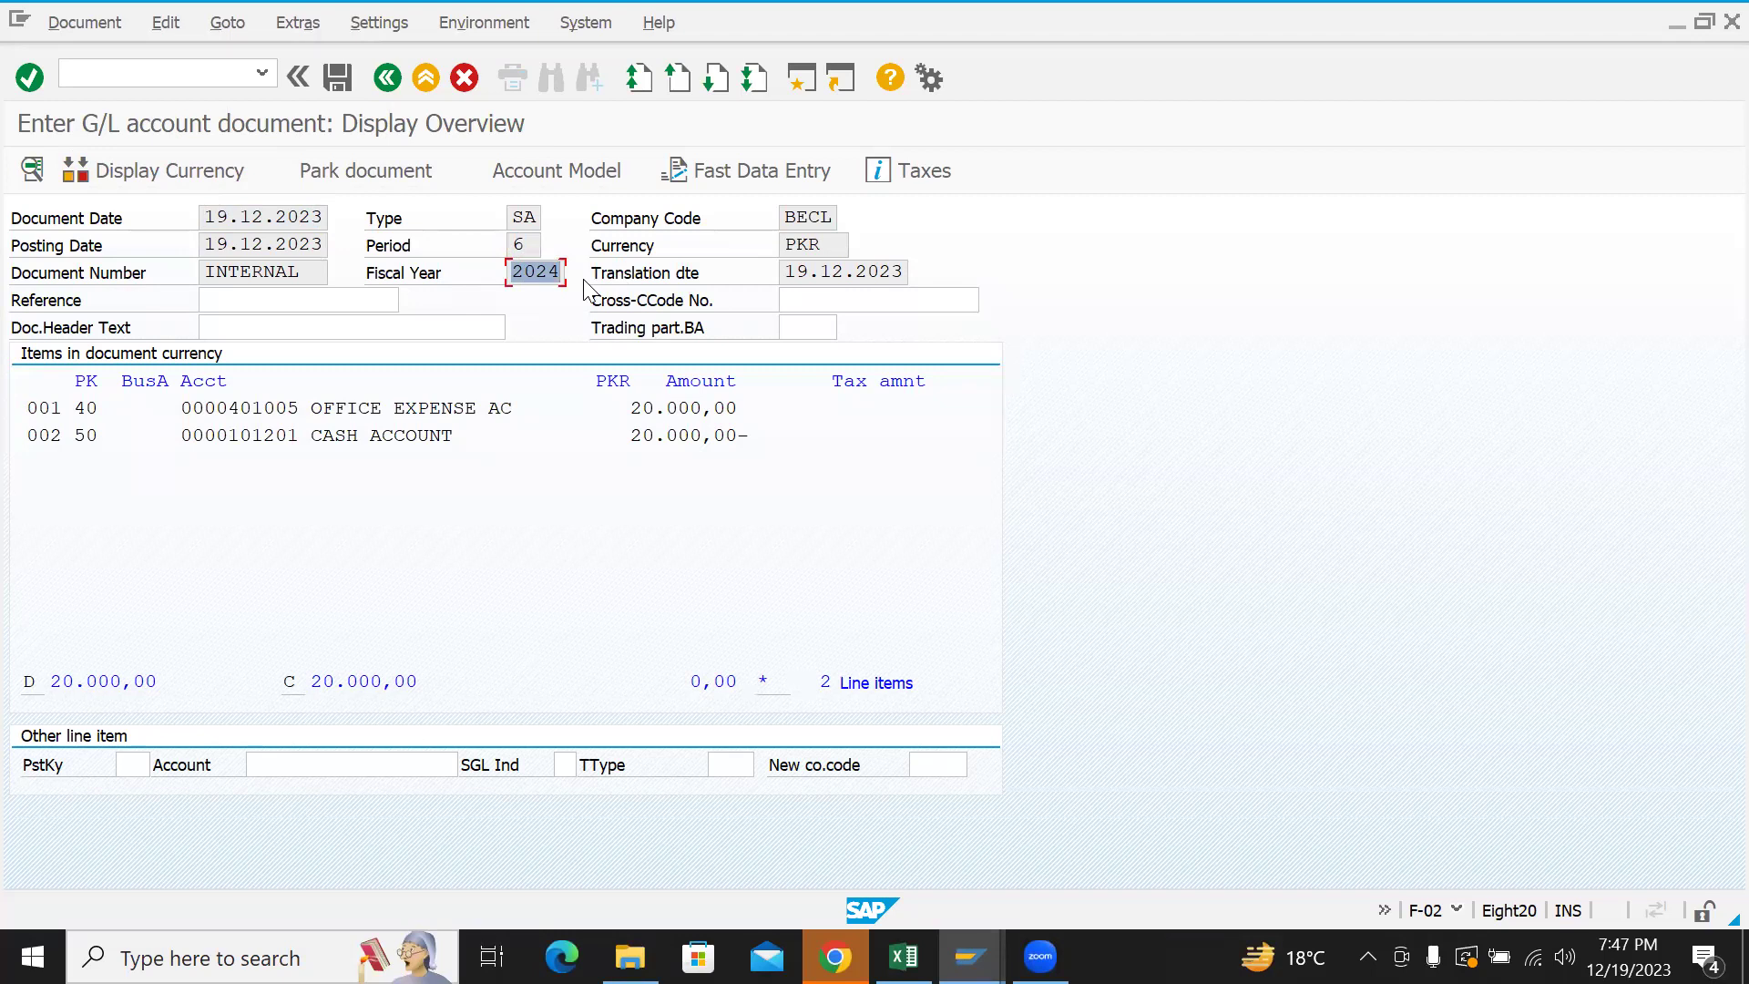
drag(781, 217, 852, 226)
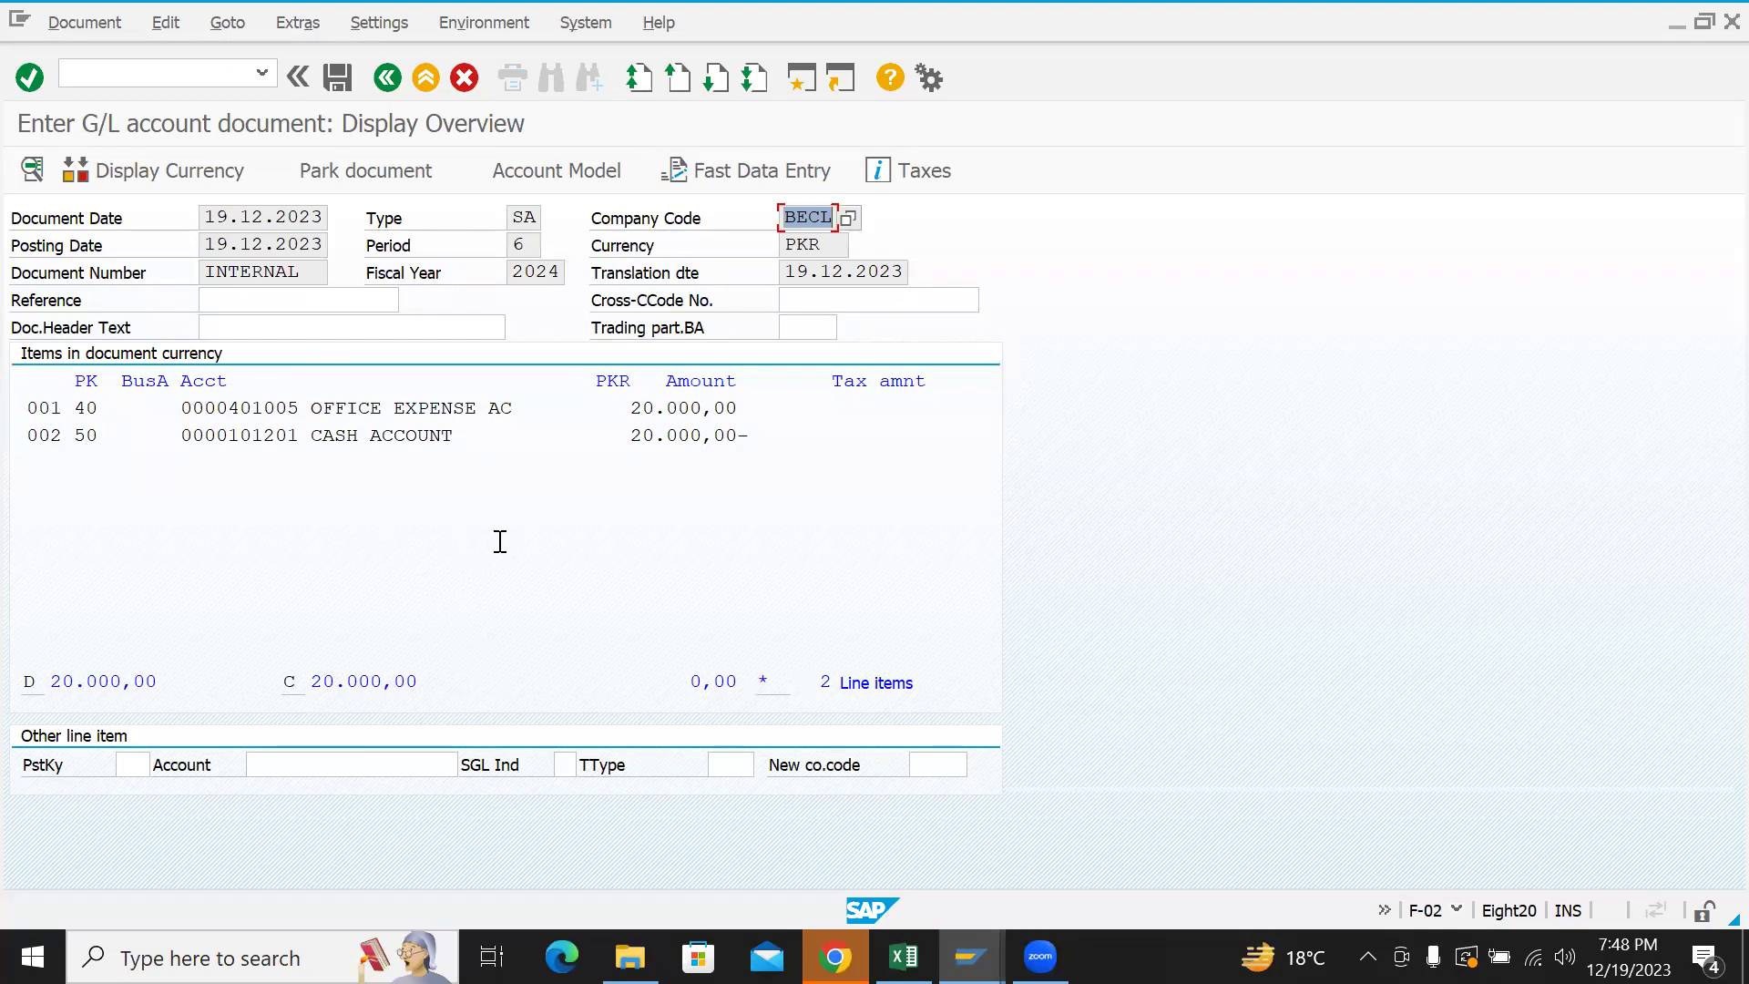
click(517, 243)
click(521, 271)
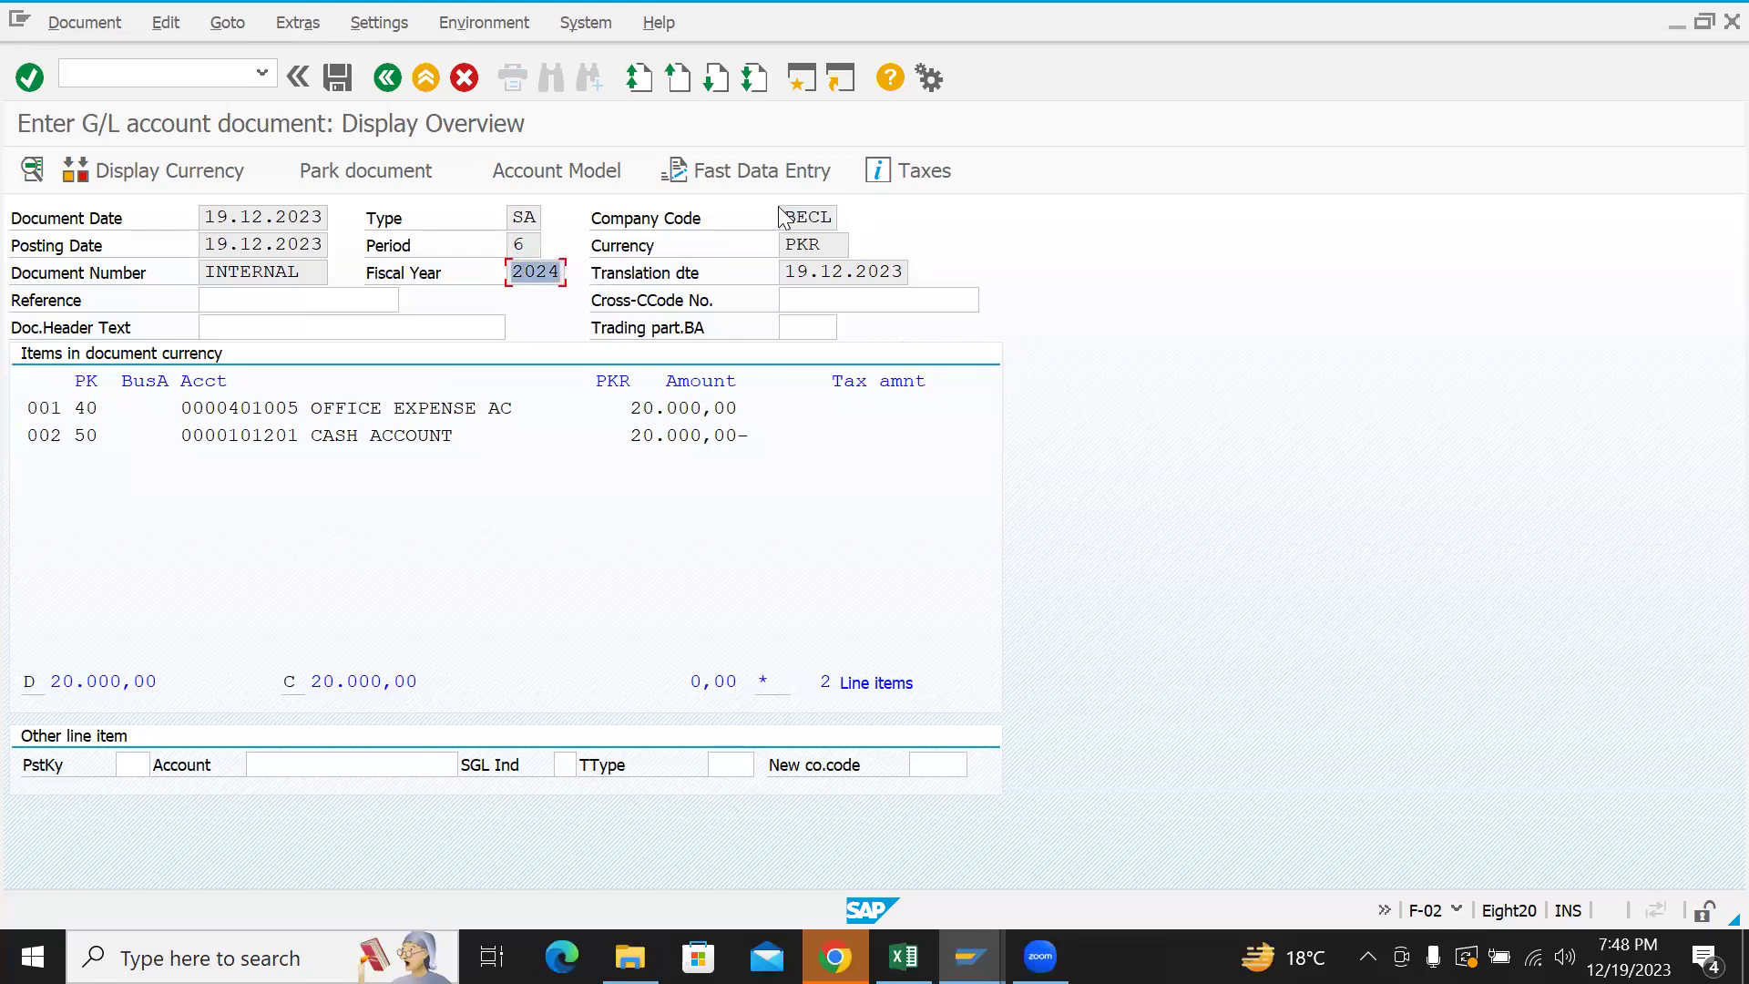
click(839, 216)
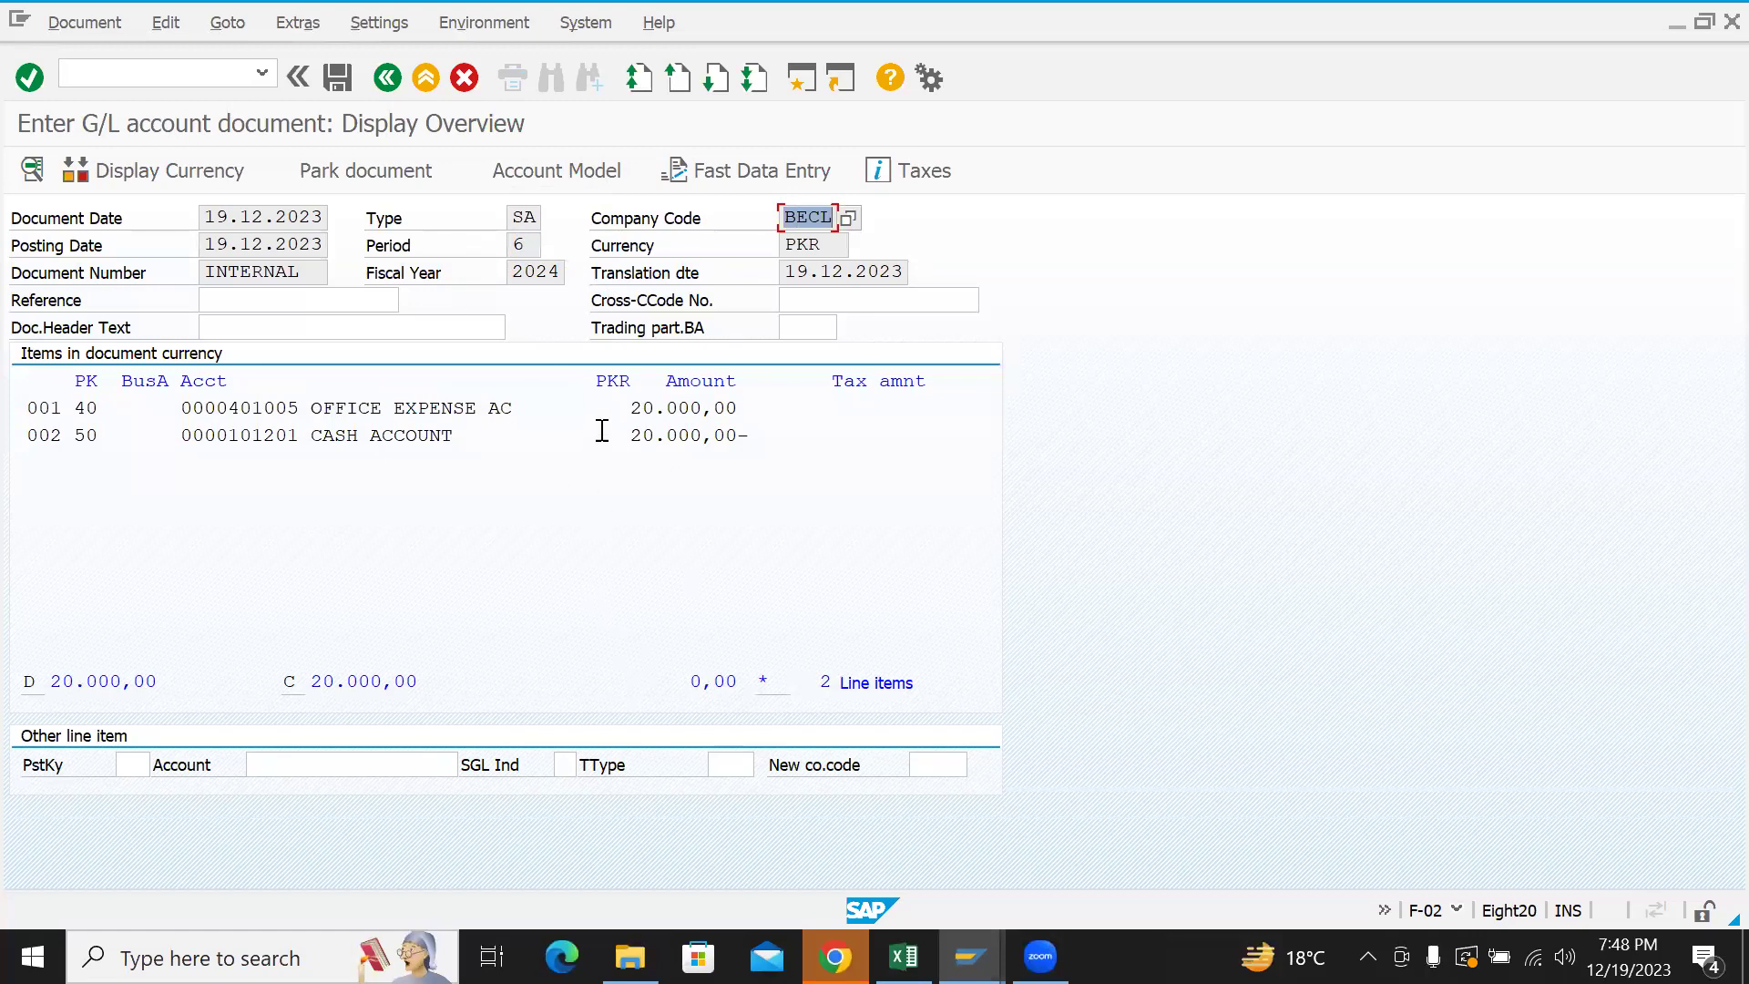
- Check the office expense and cash accounts in the line items and post the document
drag(316, 409, 515, 417)
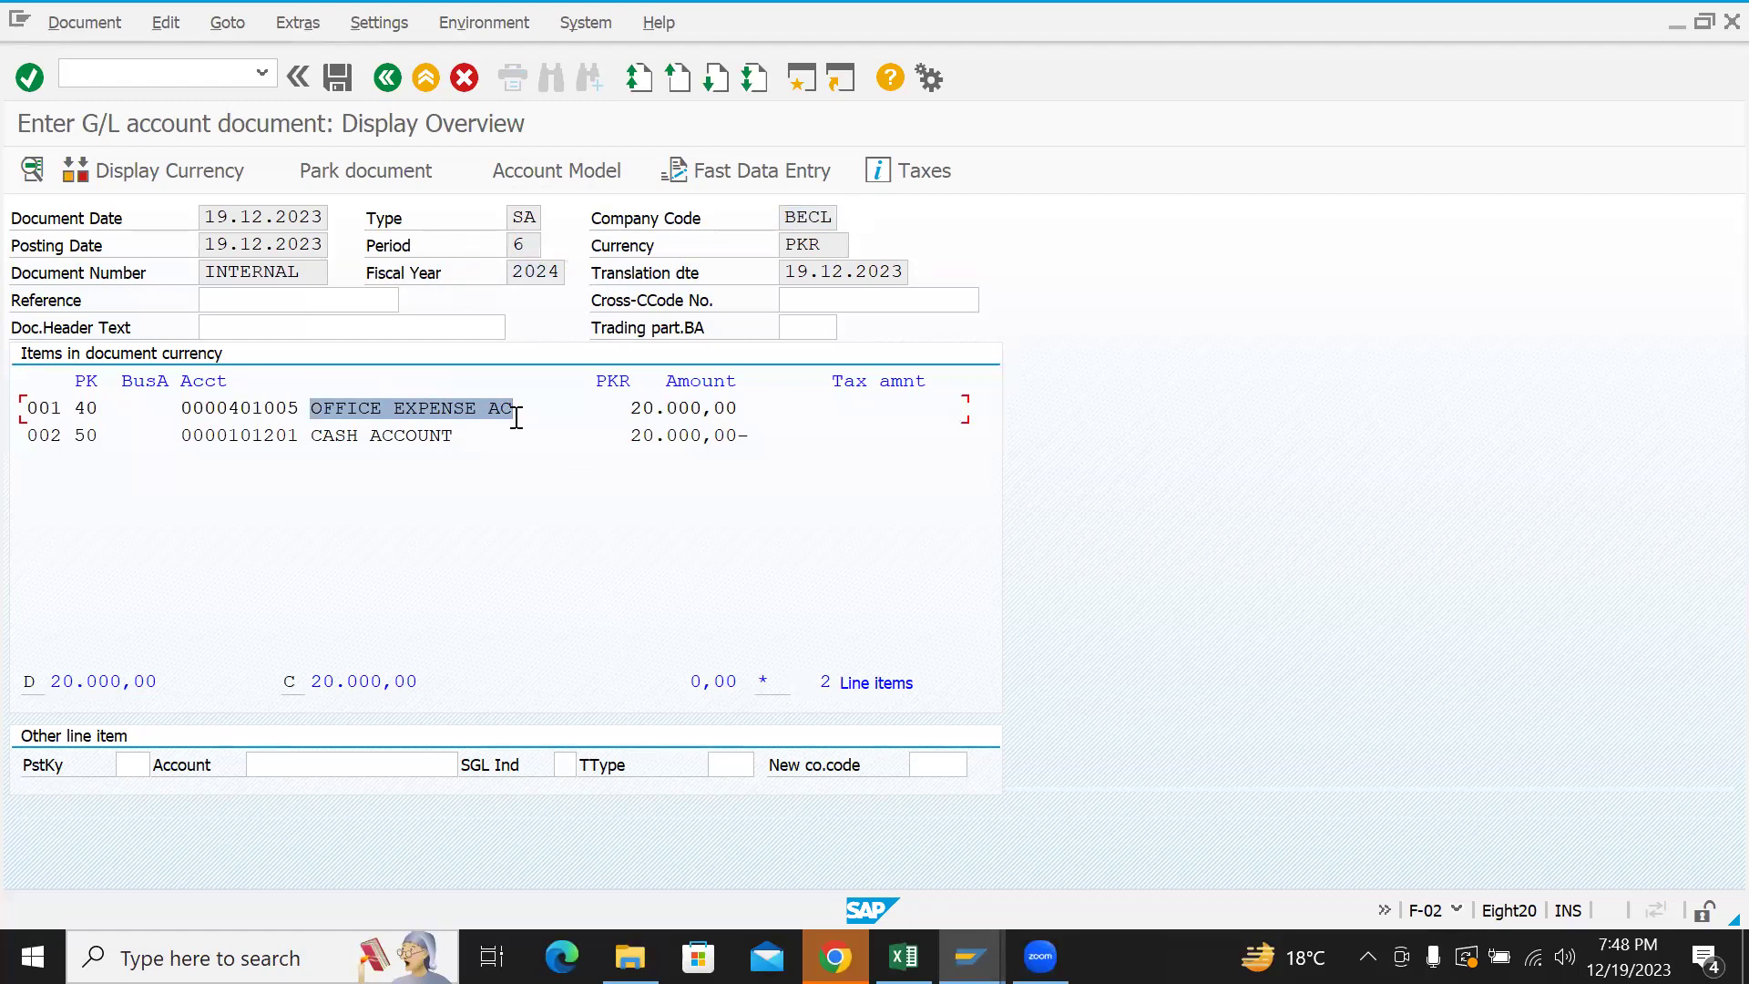
drag(315, 428, 462, 434)
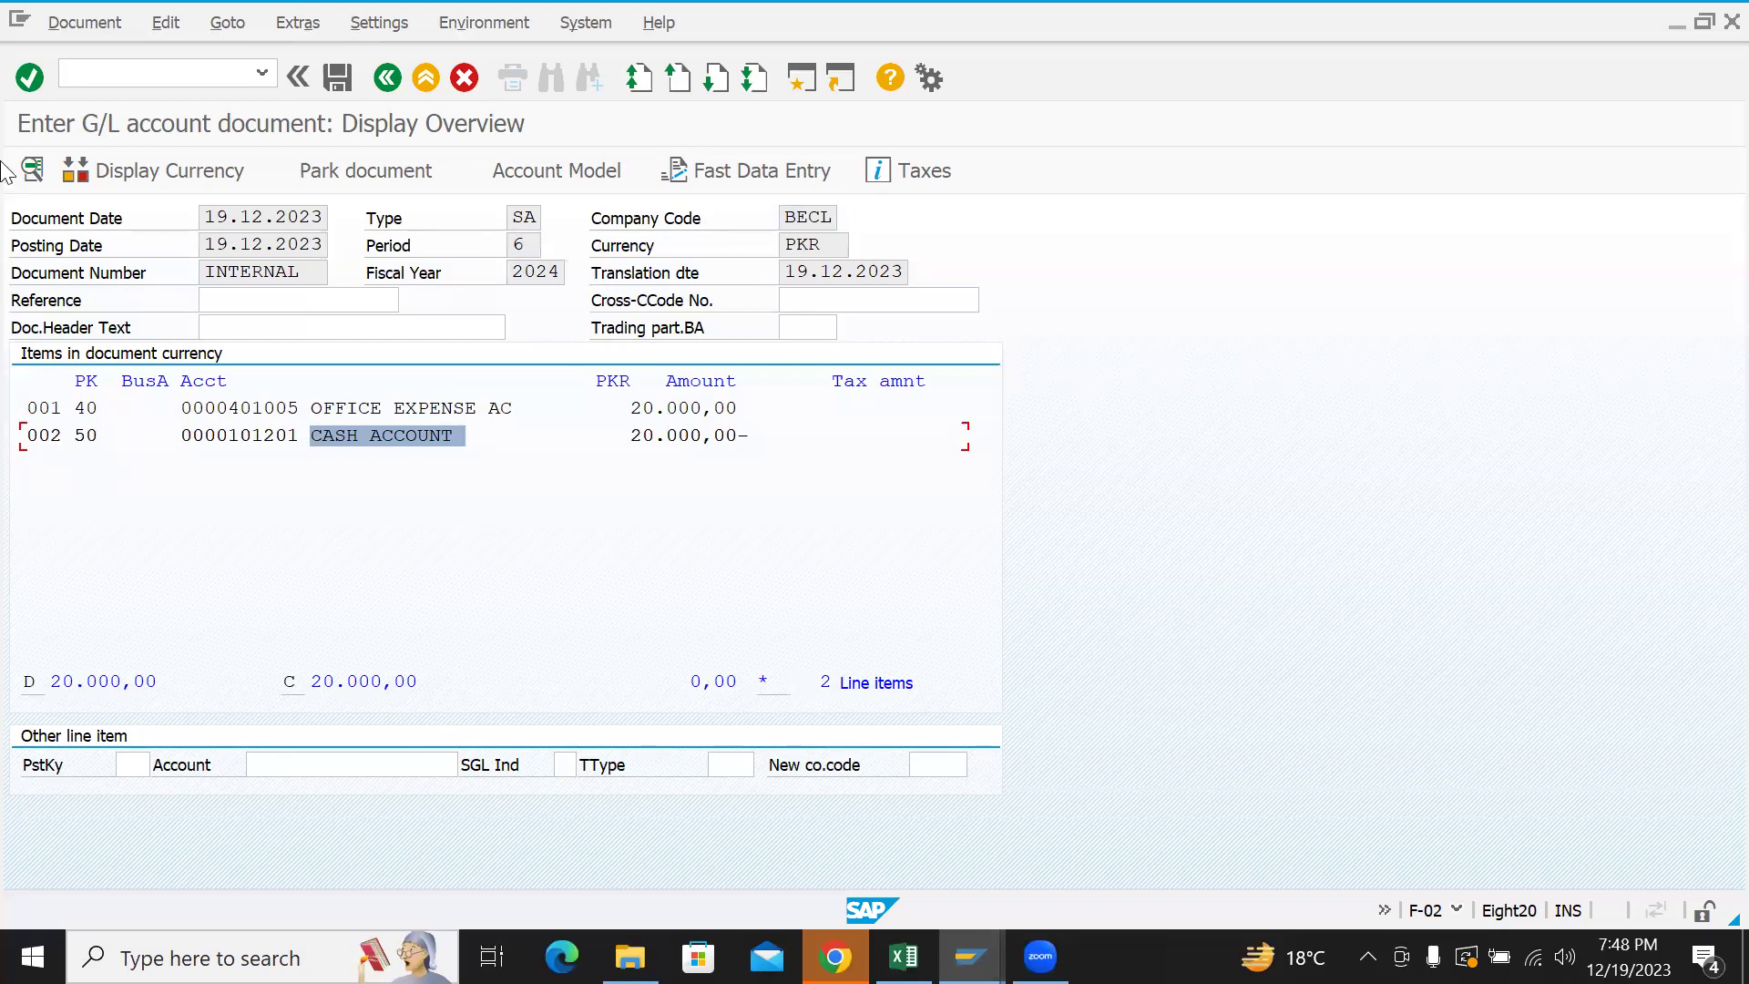
key(ctrl+s)
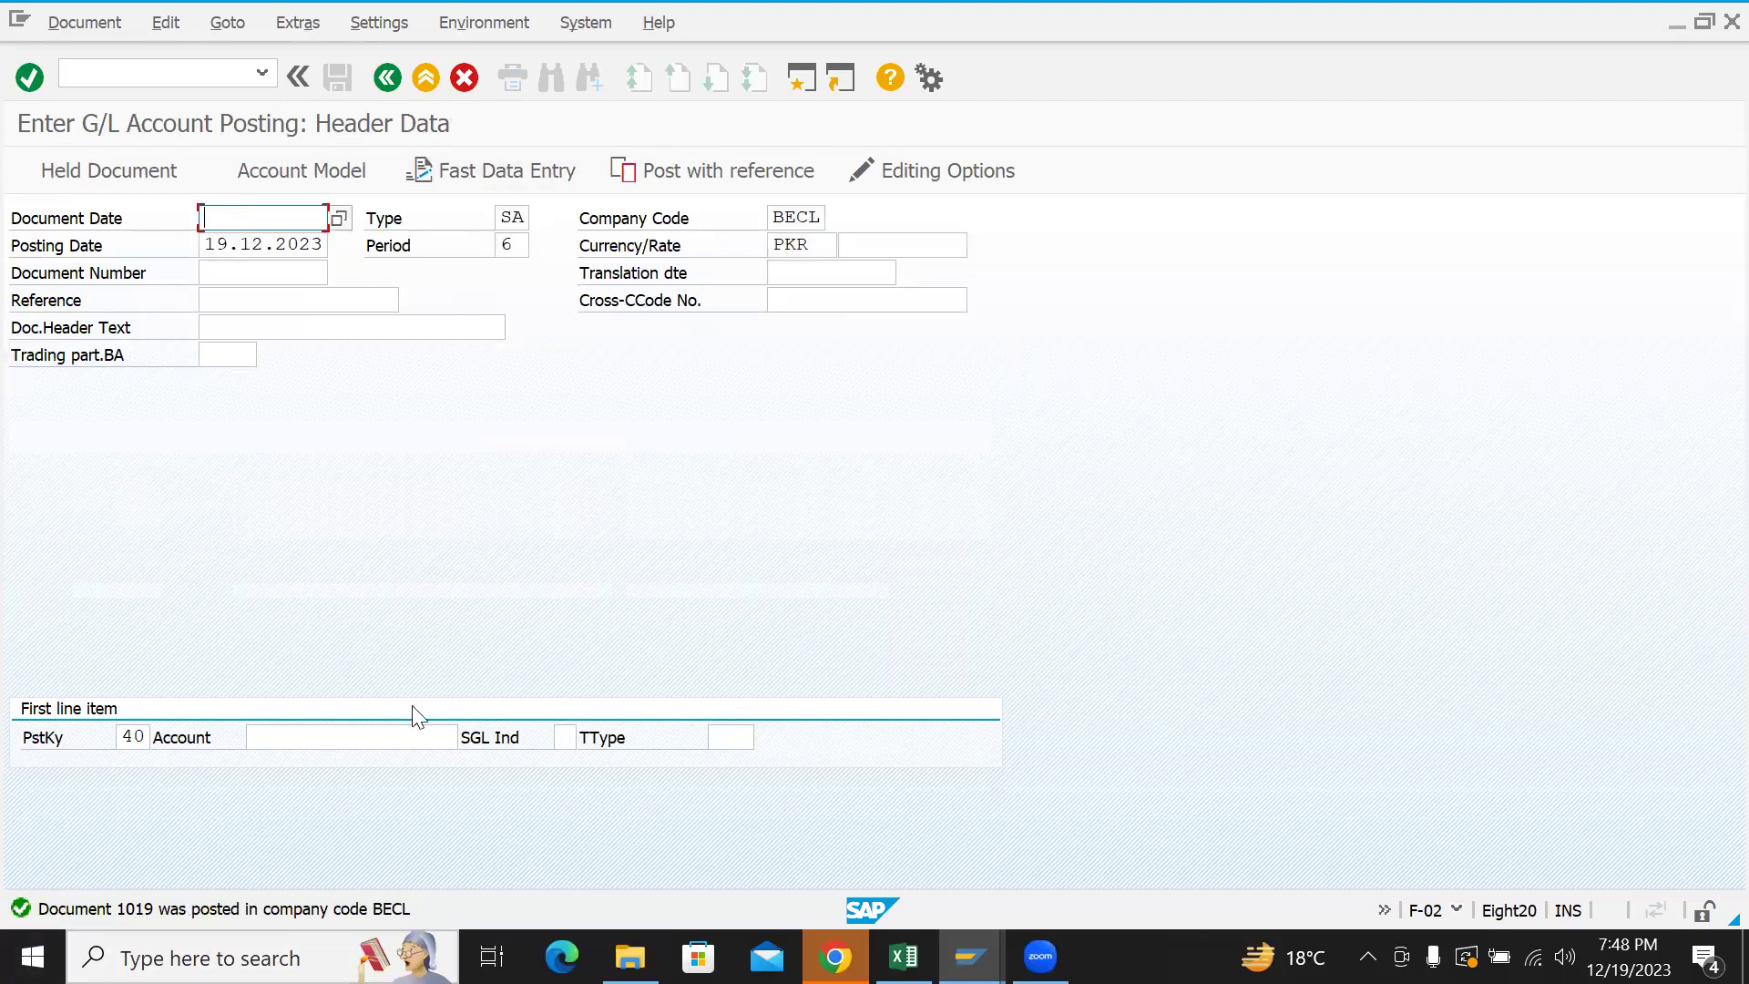
- Switch to the SA document type details and open its number range intervals for company code BECL in change mode
click(968, 956)
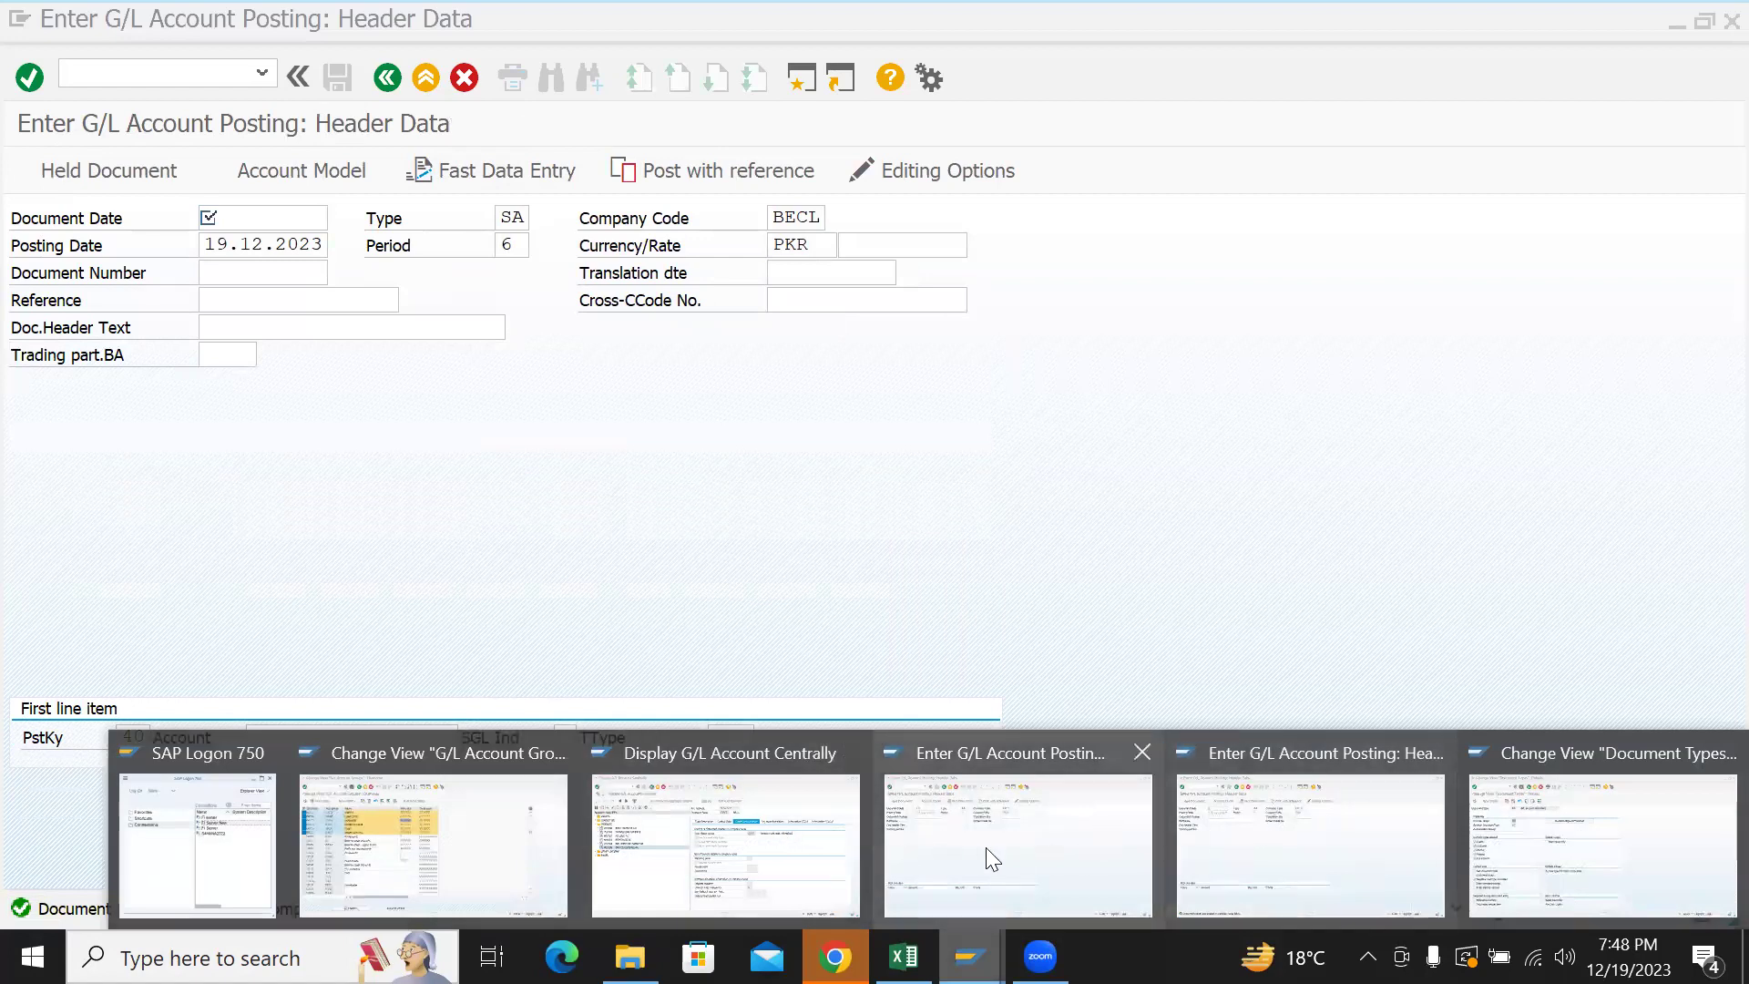
click(1501, 816)
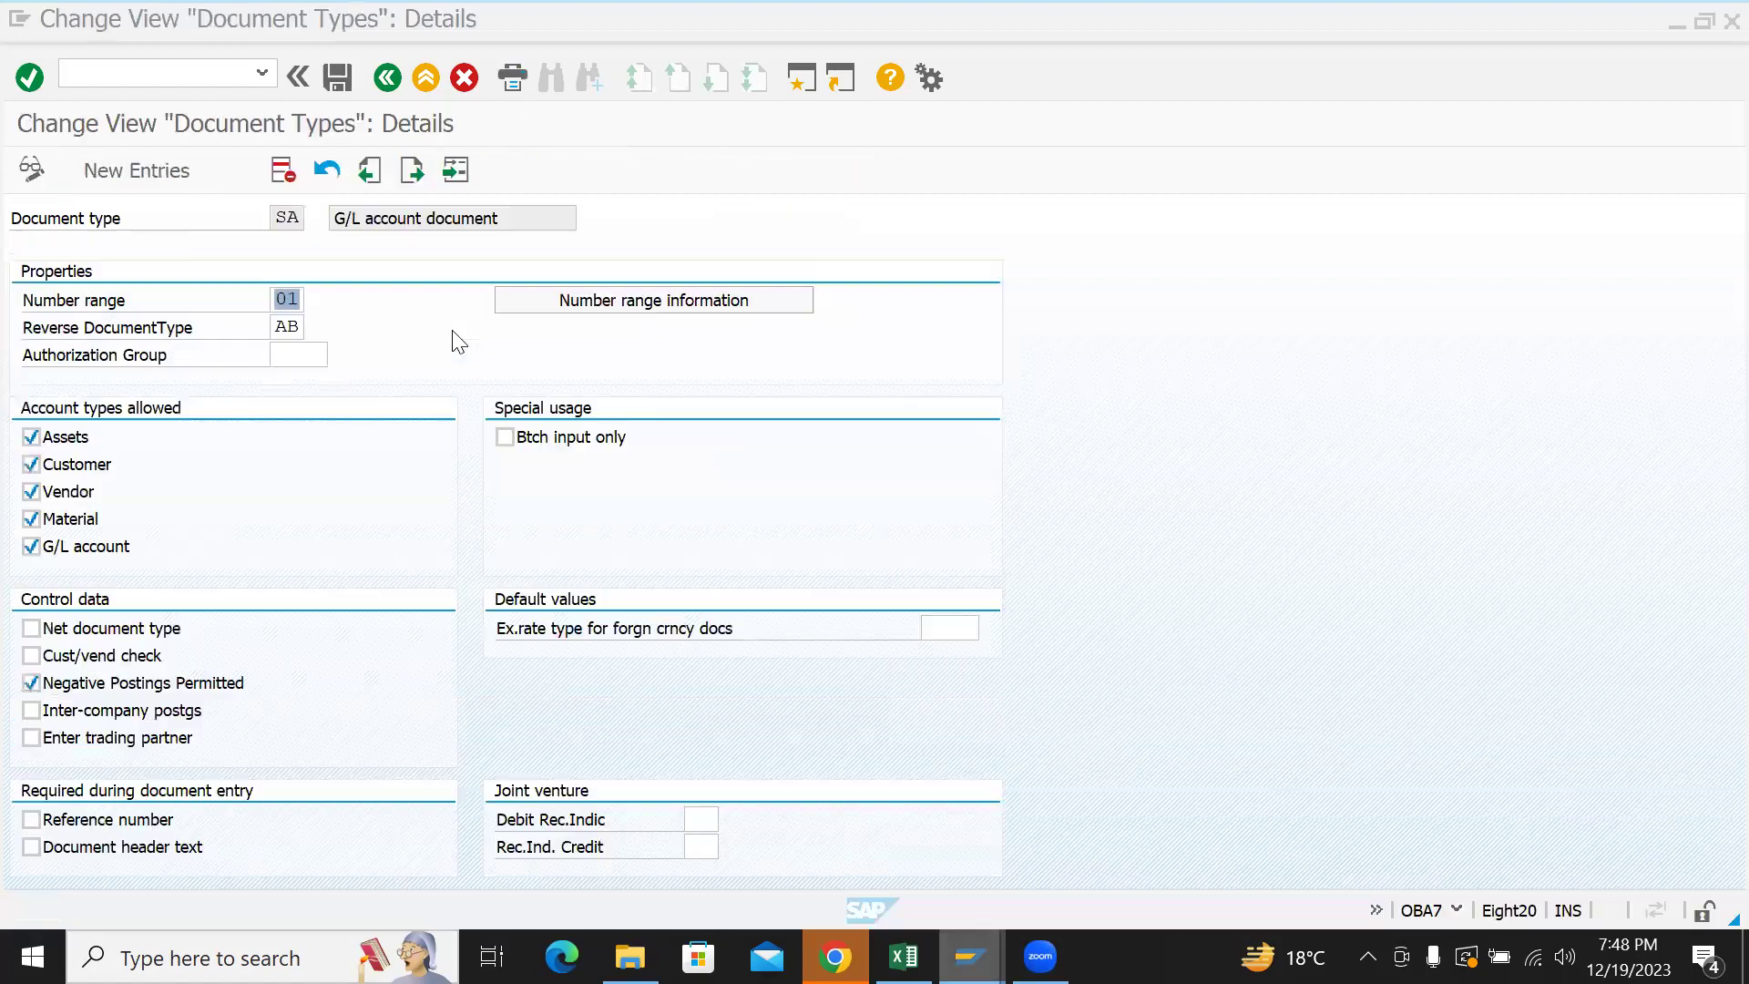
click(587, 308)
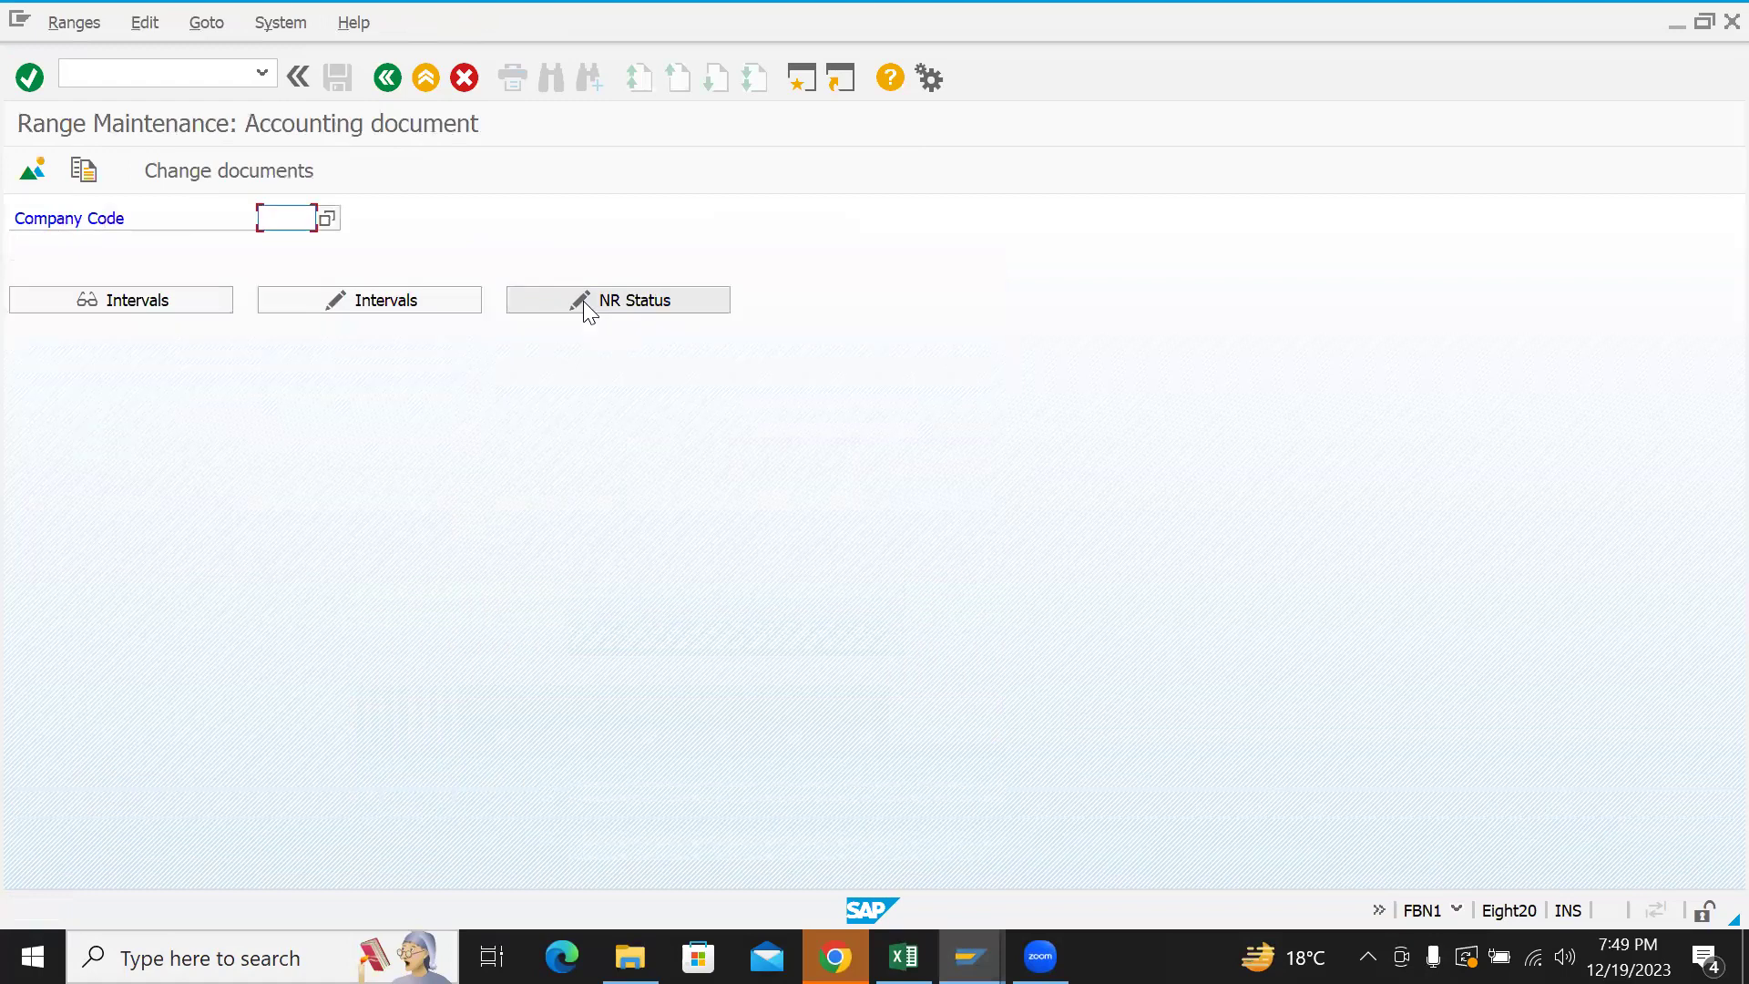
click(308, 223)
click(311, 248)
click(352, 299)
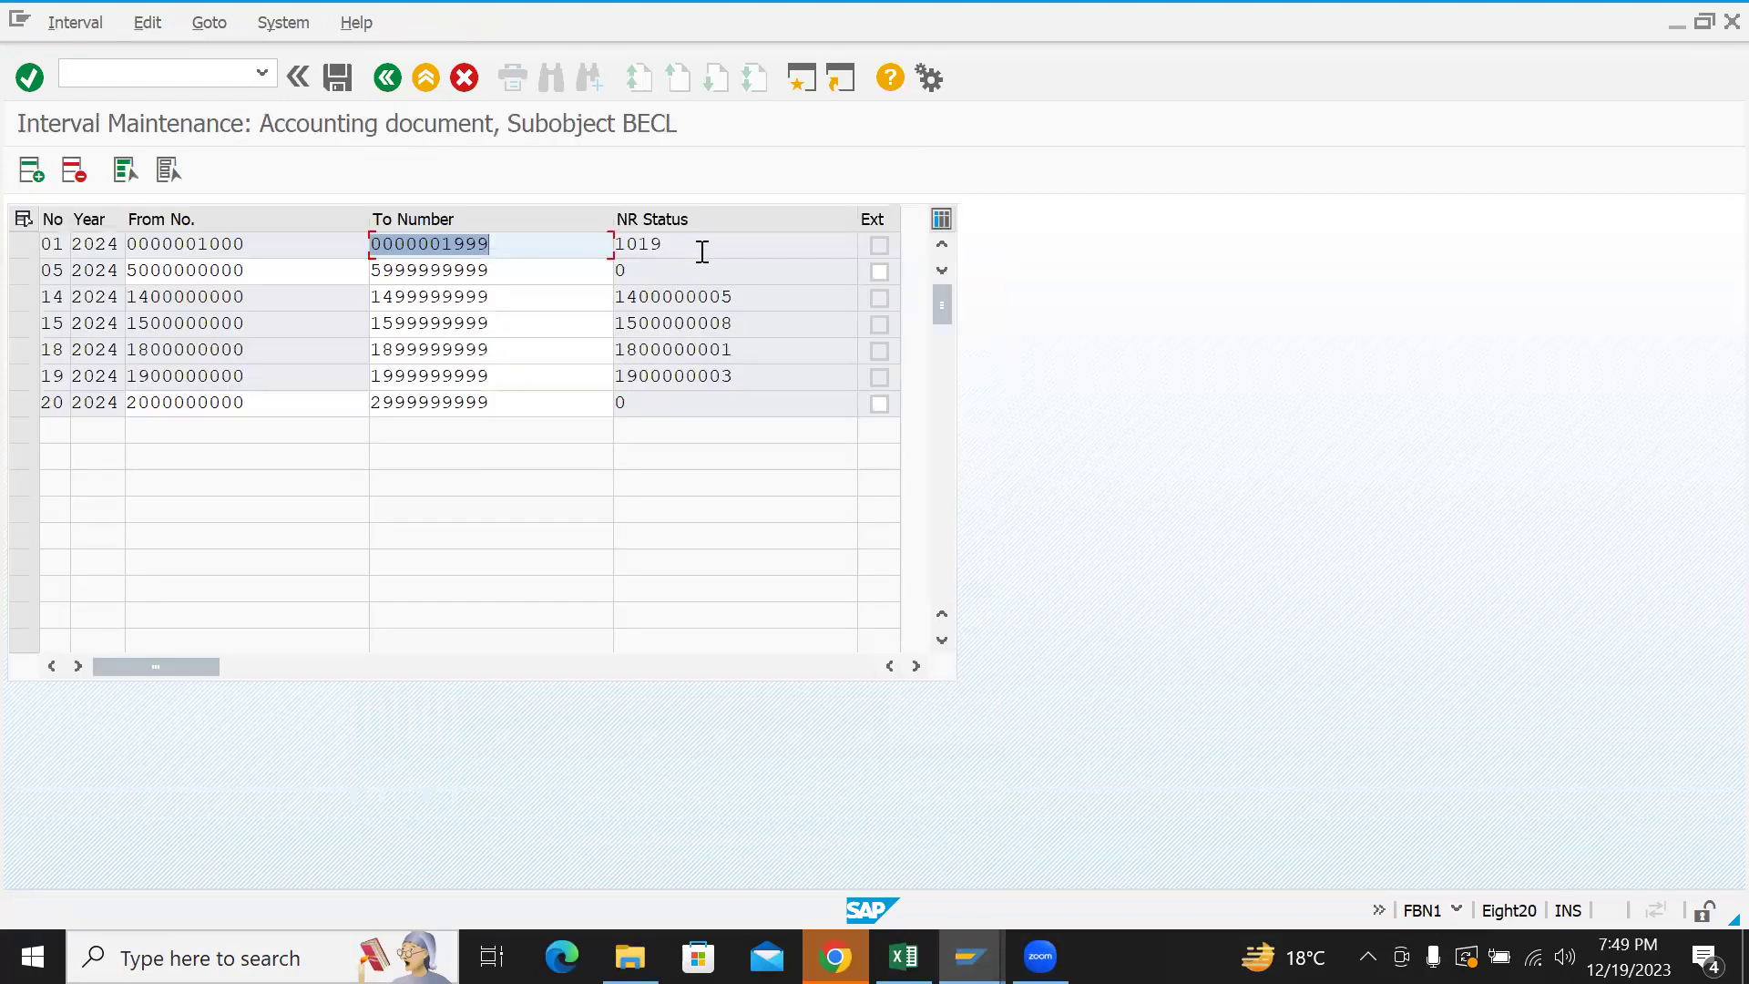
- Examine the current number status of the 2024 accounting document intervals, from range 01 through range 20
double_click(625, 244)
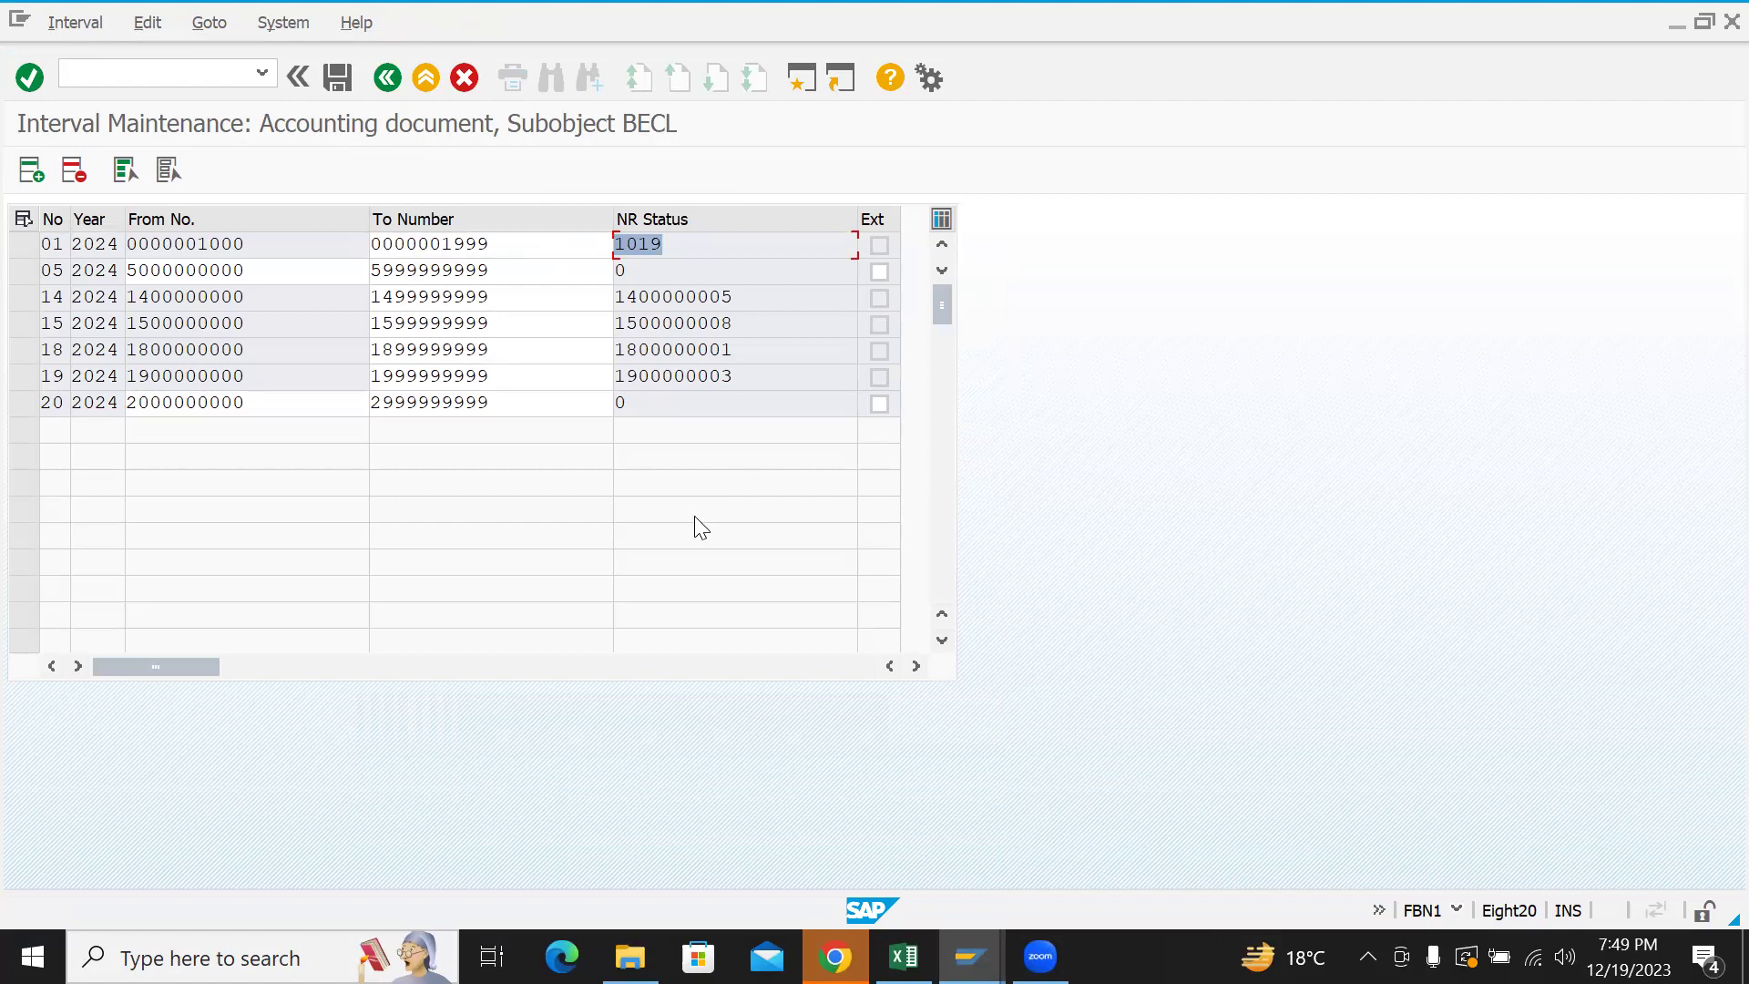
drag(745, 297, 571, 302)
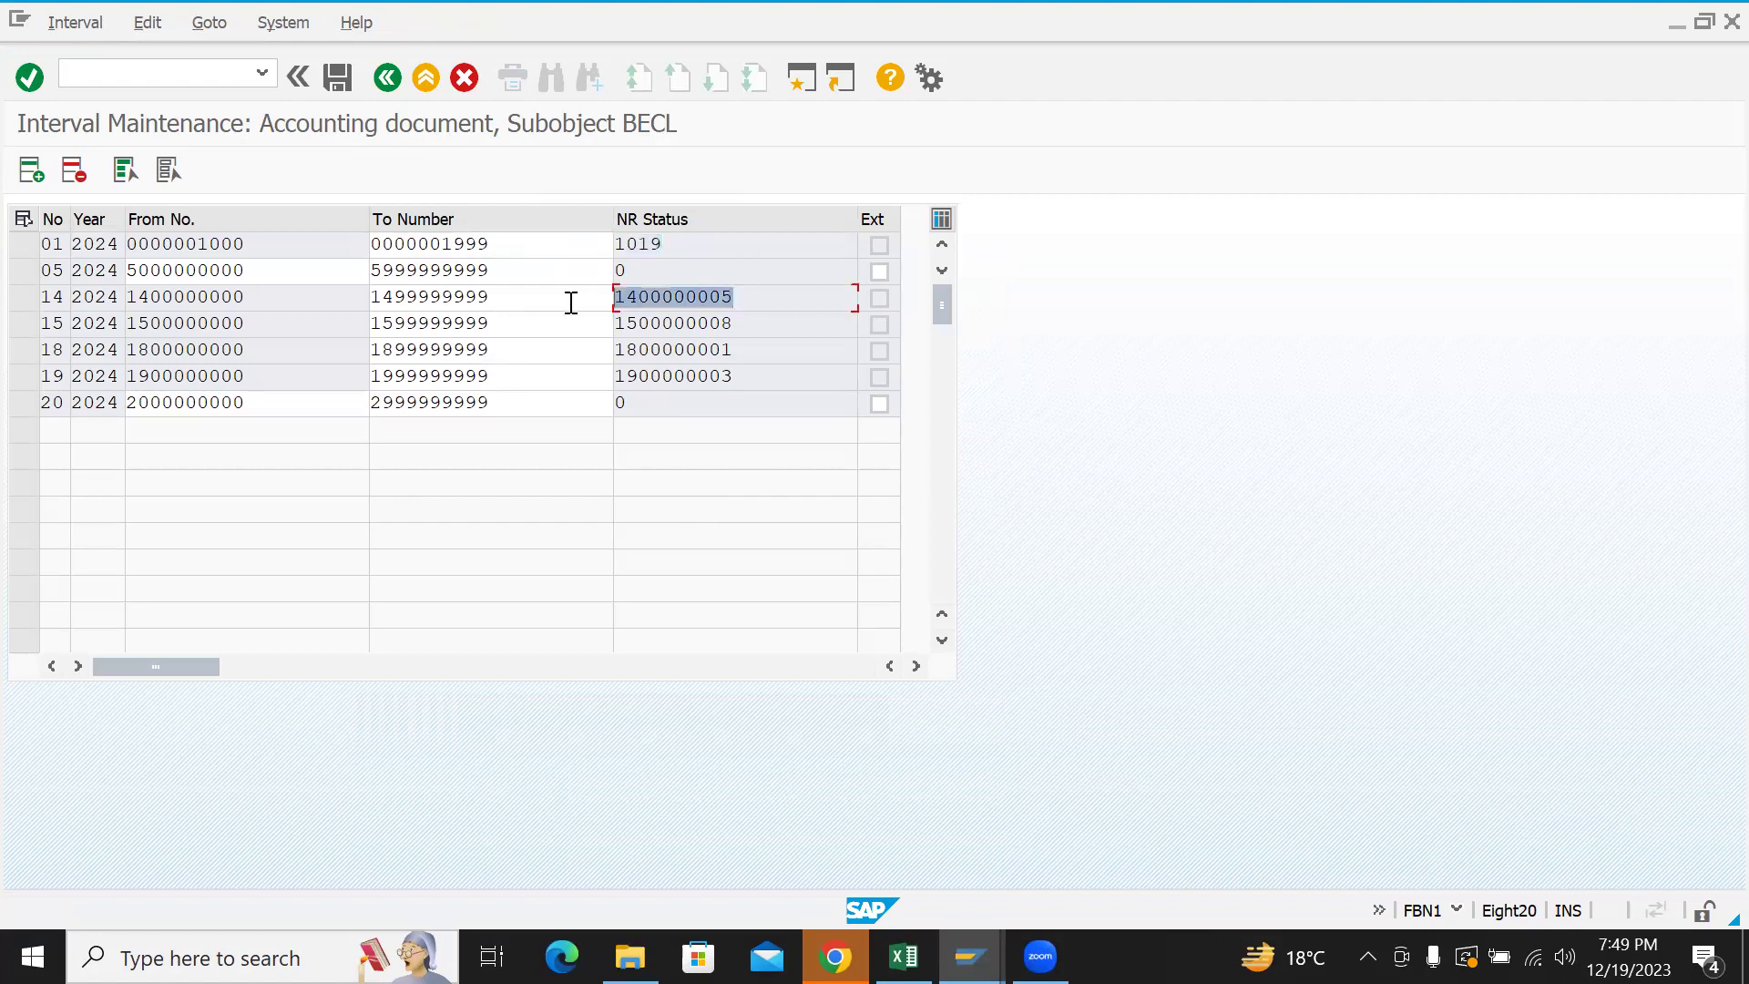
click(747, 289)
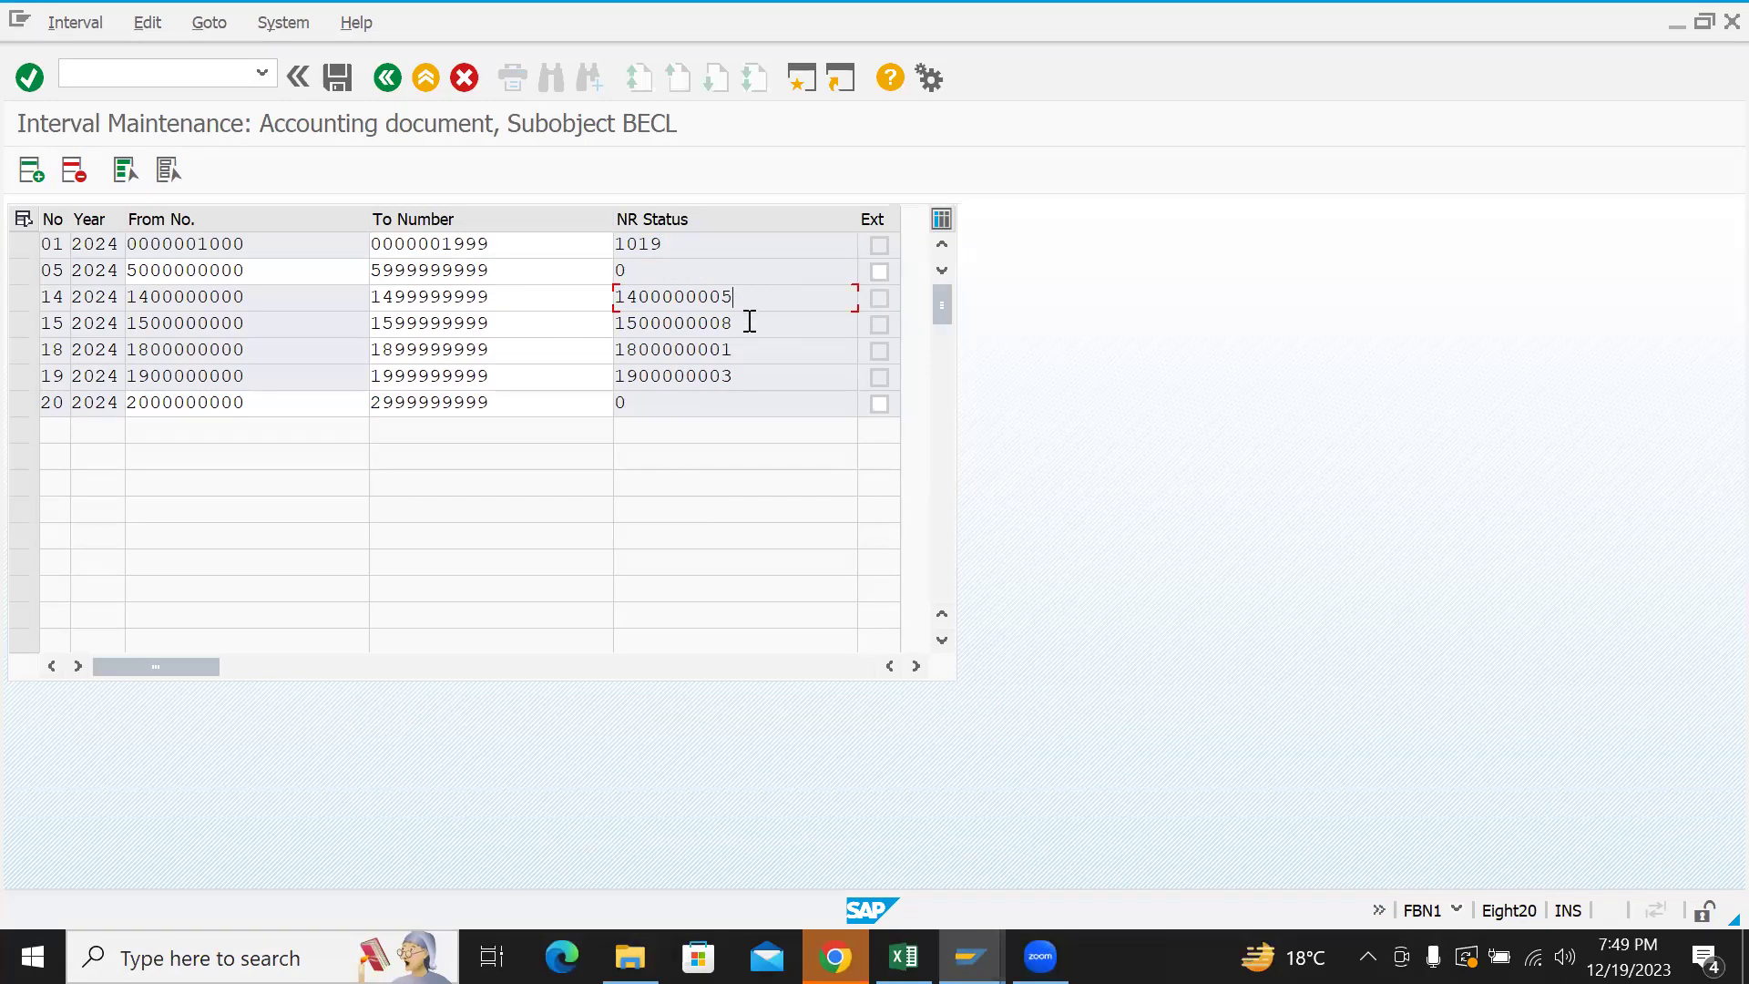
drag(749, 324, 540, 320)
click(744, 326)
drag(742, 351, 594, 351)
drag(751, 377, 578, 366)
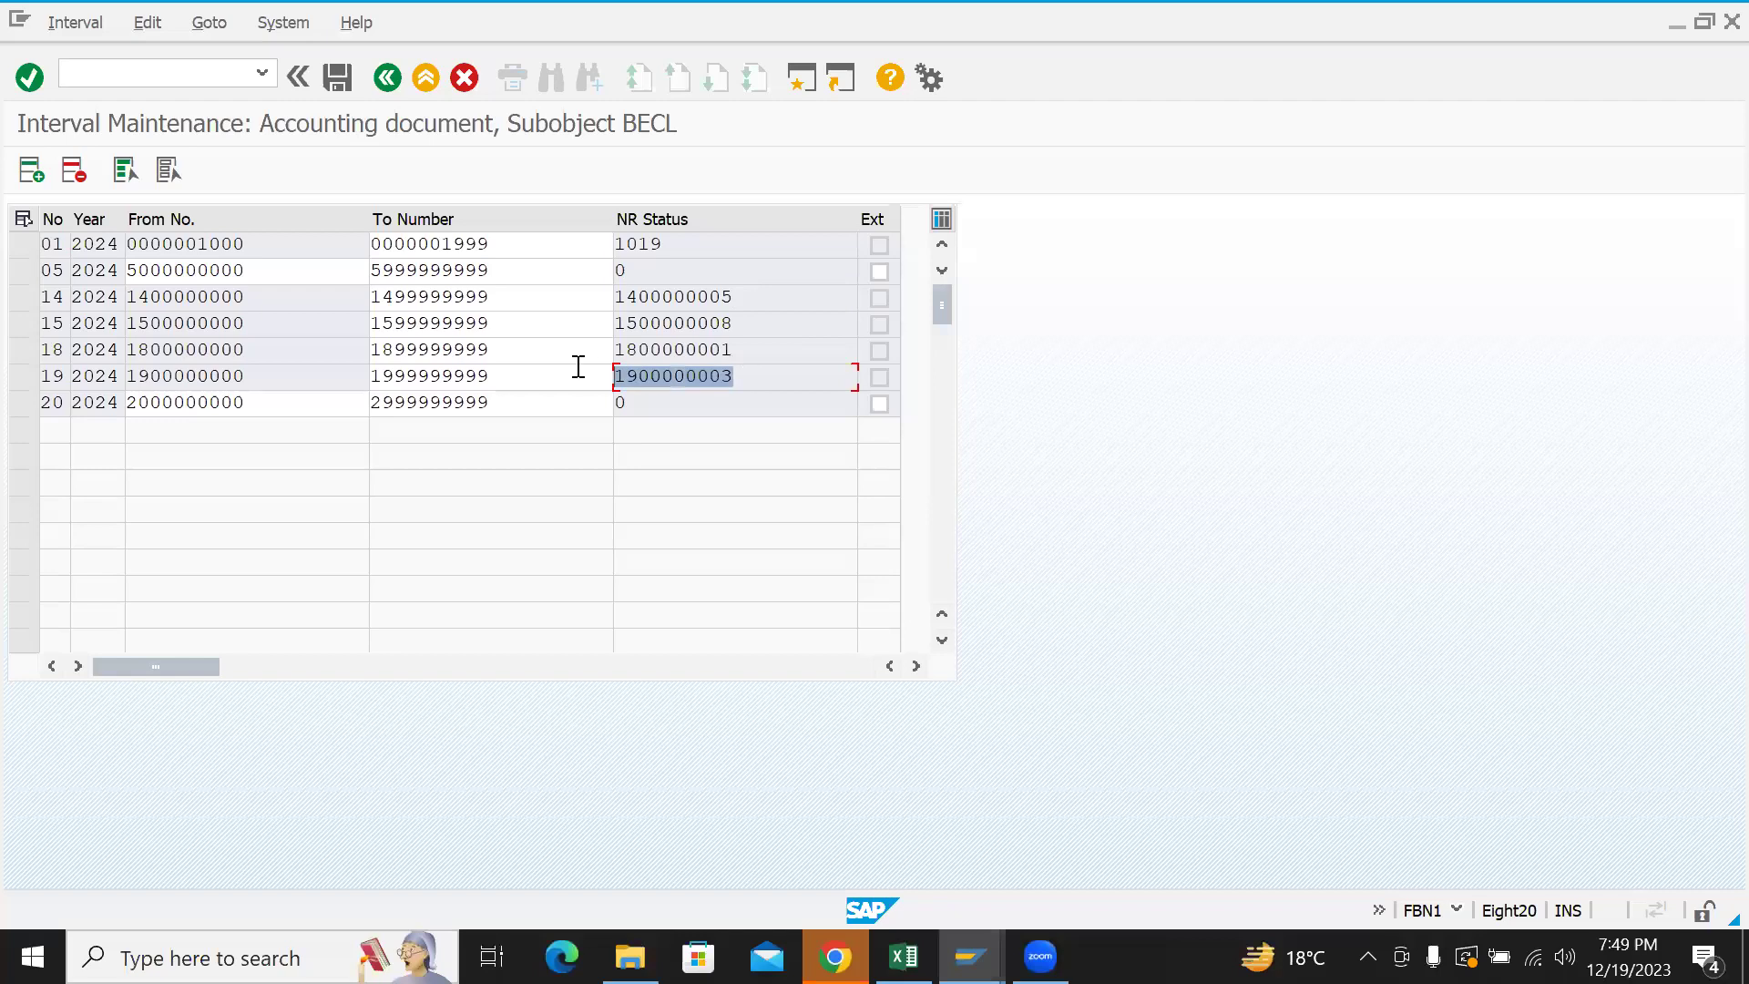
drag(642, 271, 597, 270)
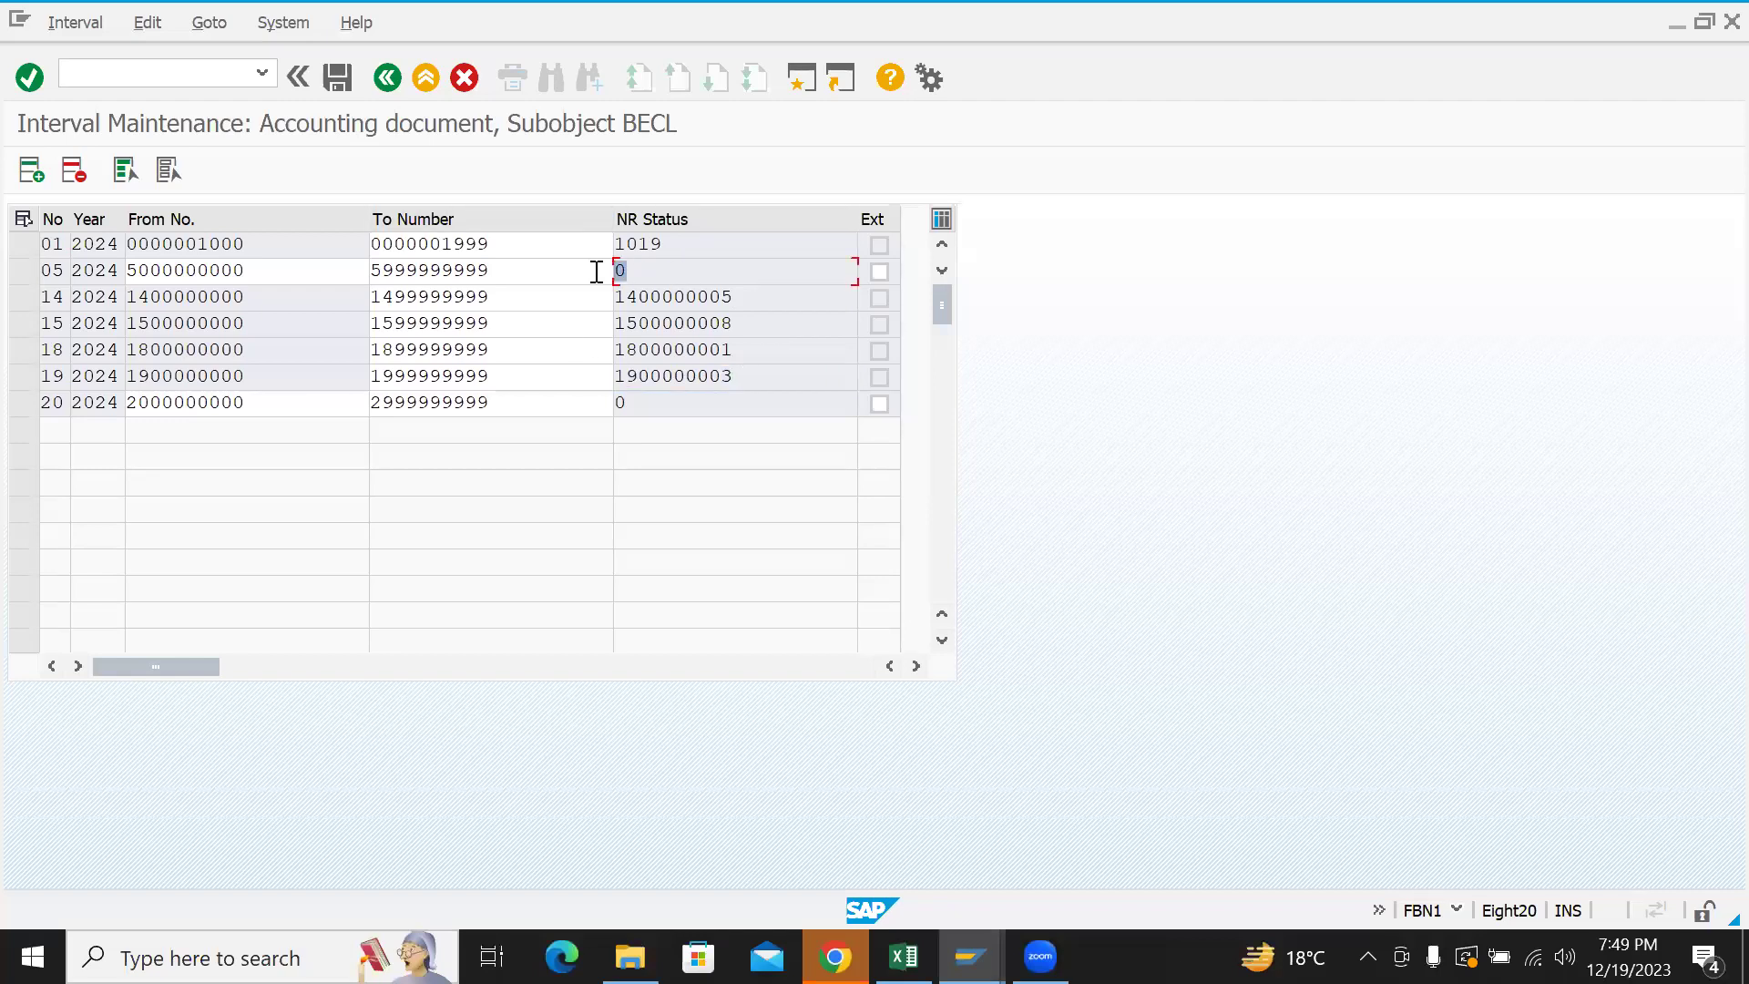
drag(640, 404, 591, 393)
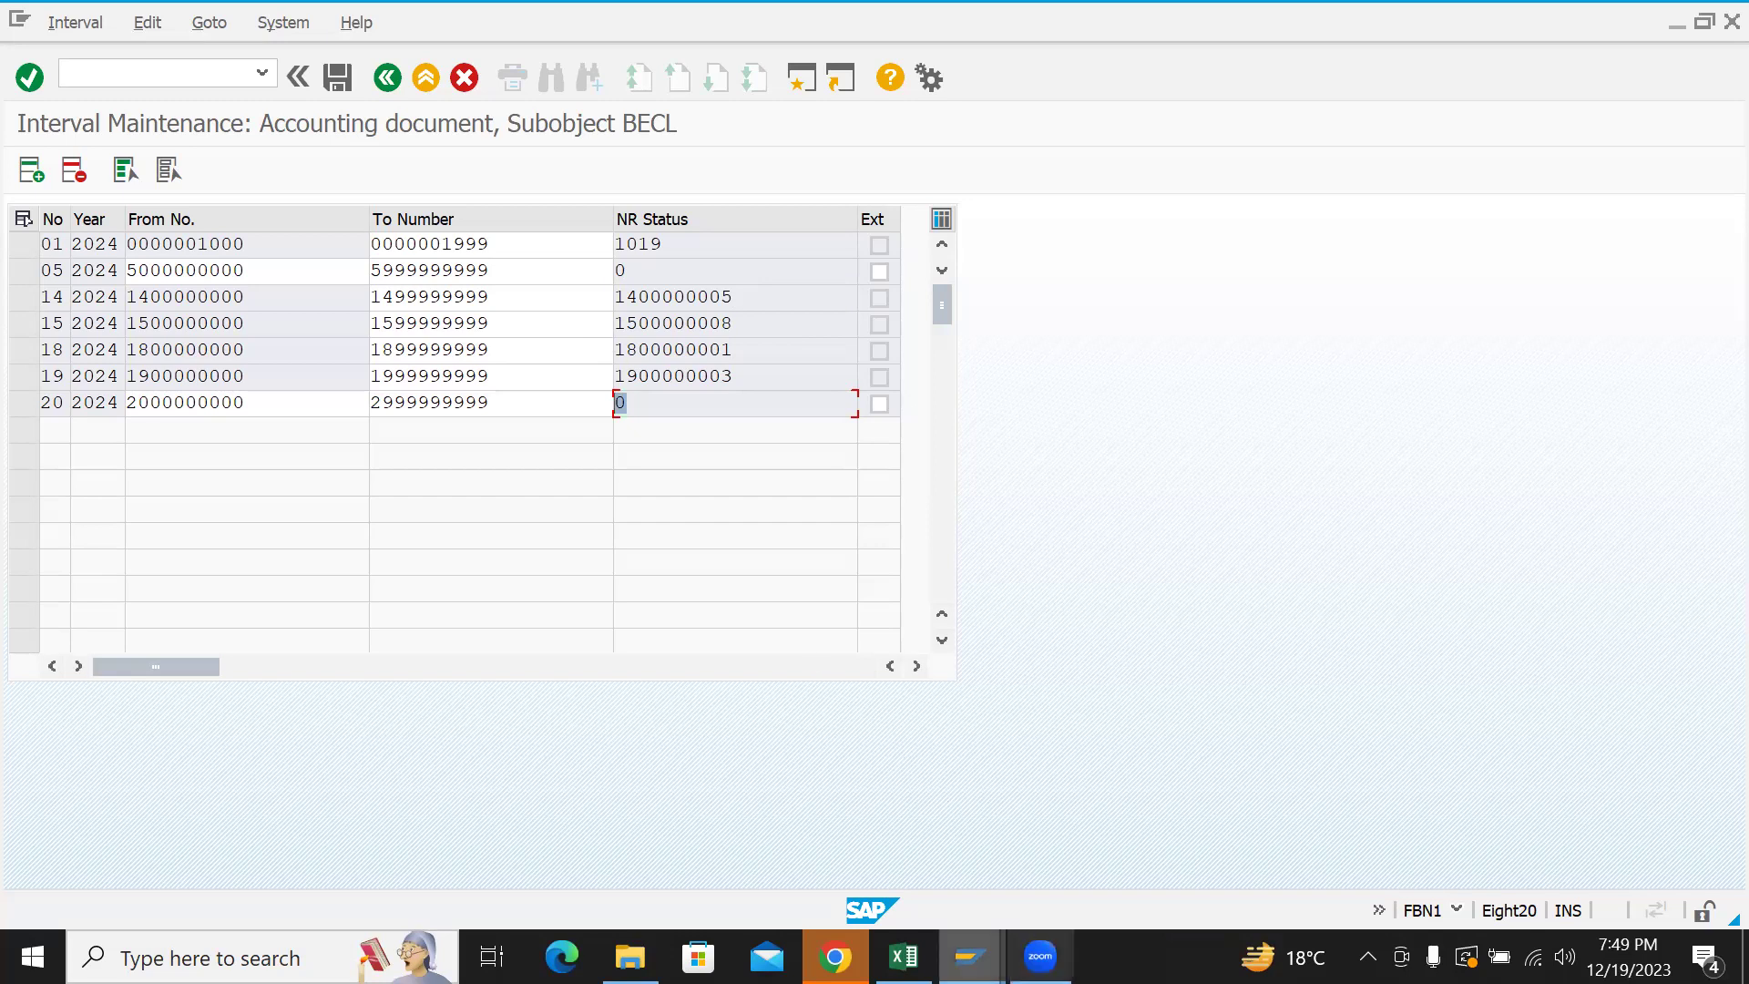
- Return to the G/L account posting session, display the posted document and check its office expense and cash line items
click(970, 957)
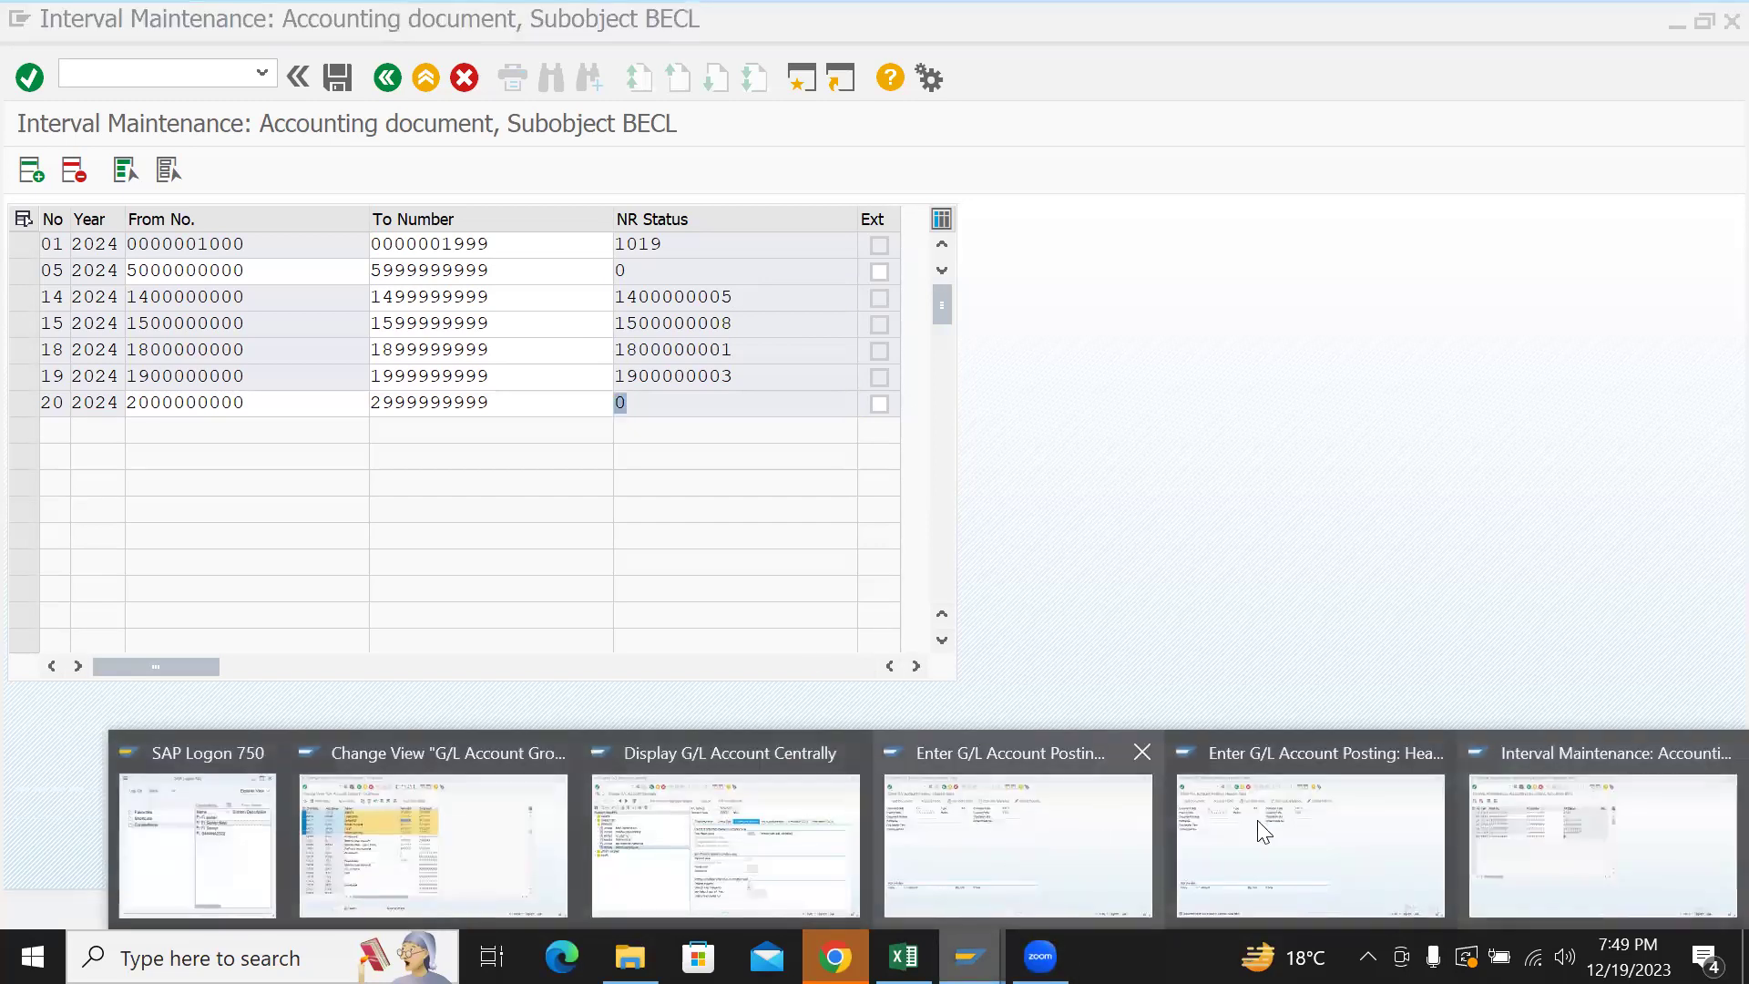
click(1339, 824)
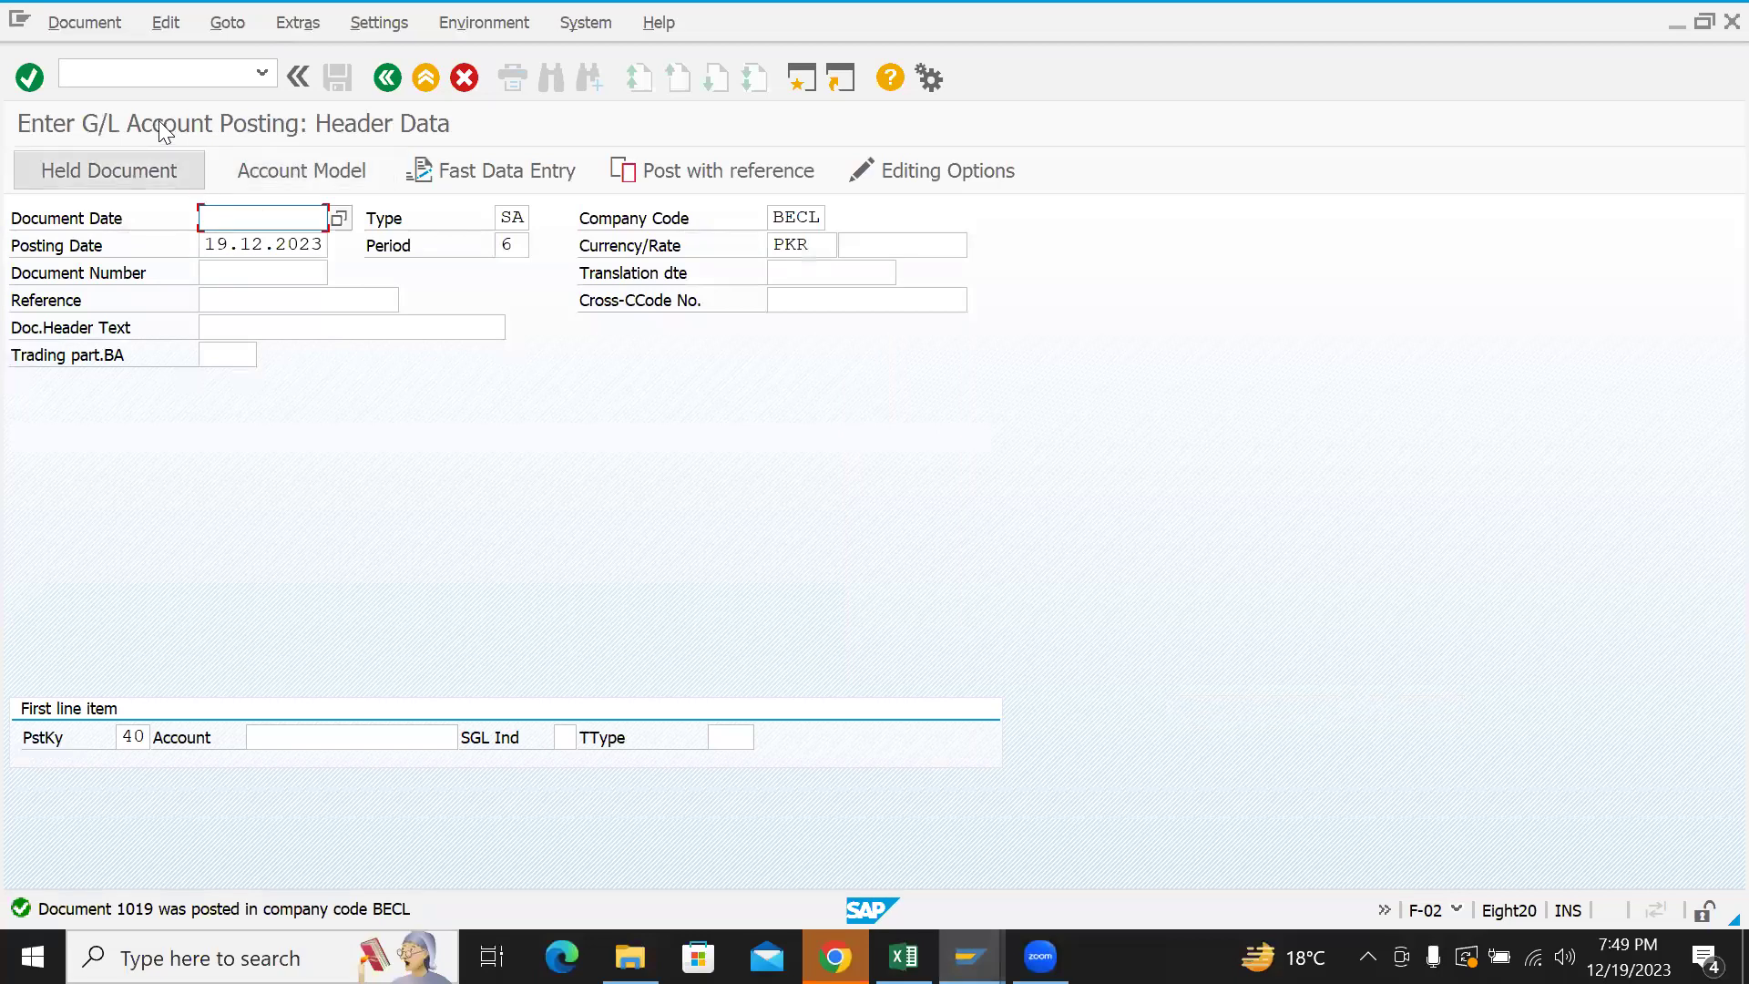
click(60, 22)
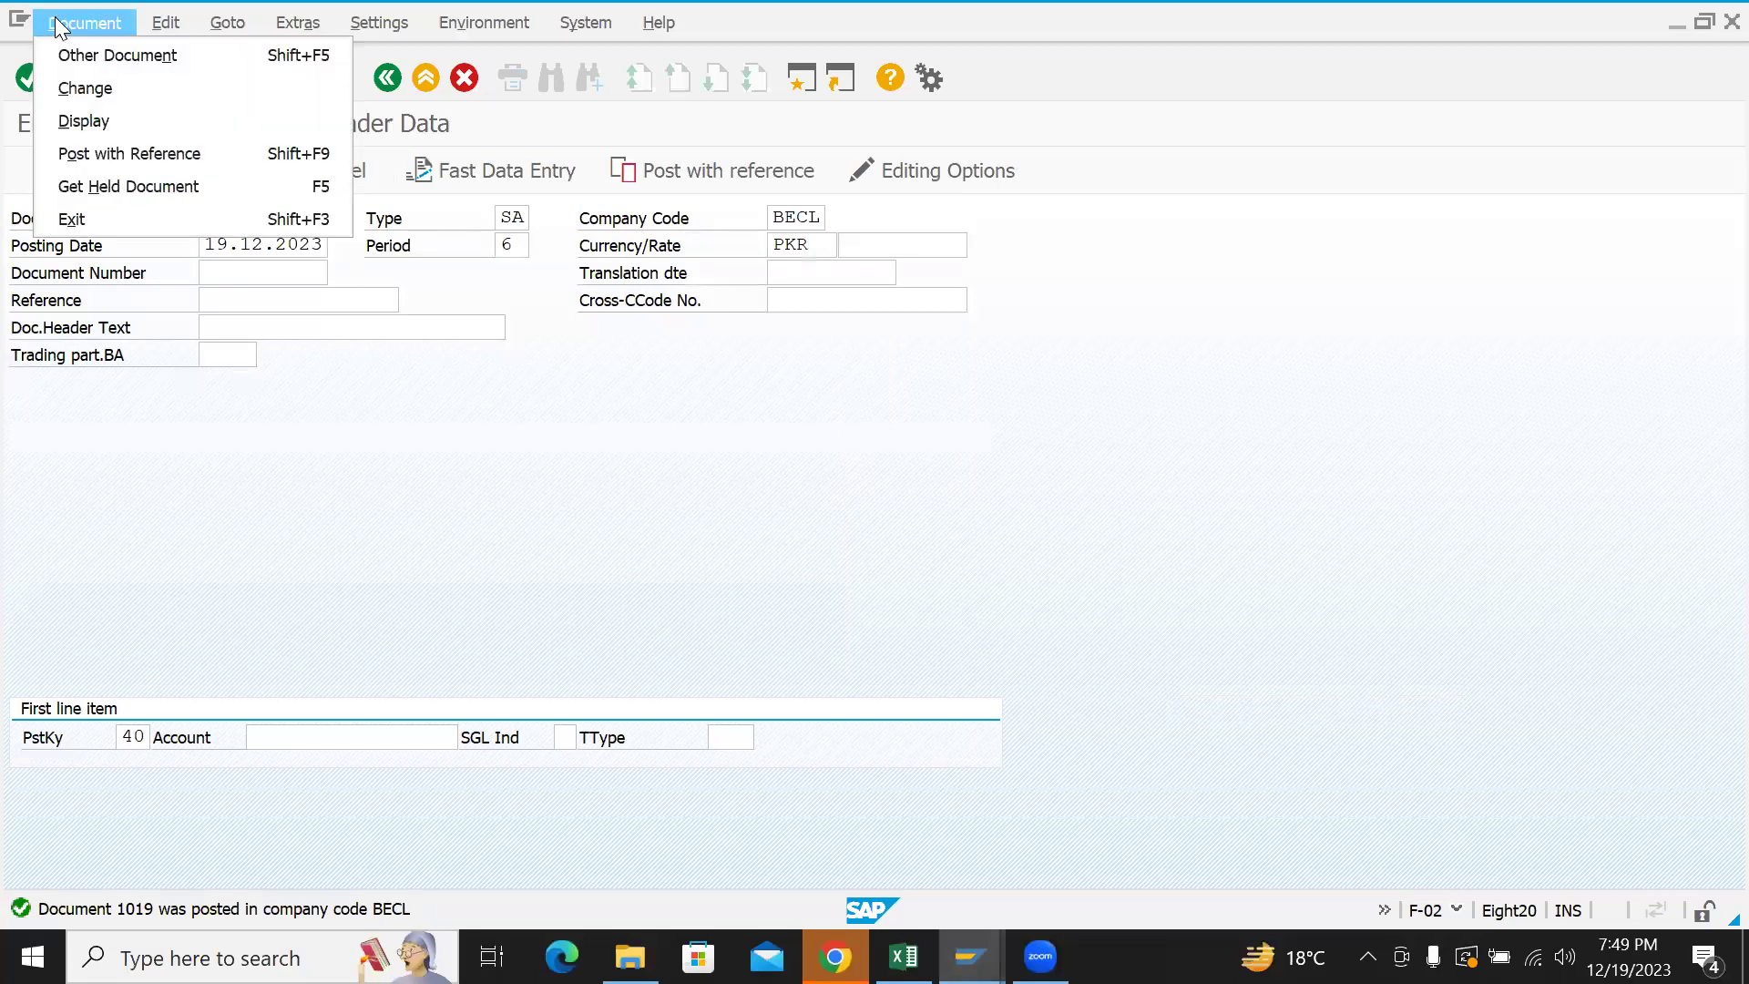
click(106, 132)
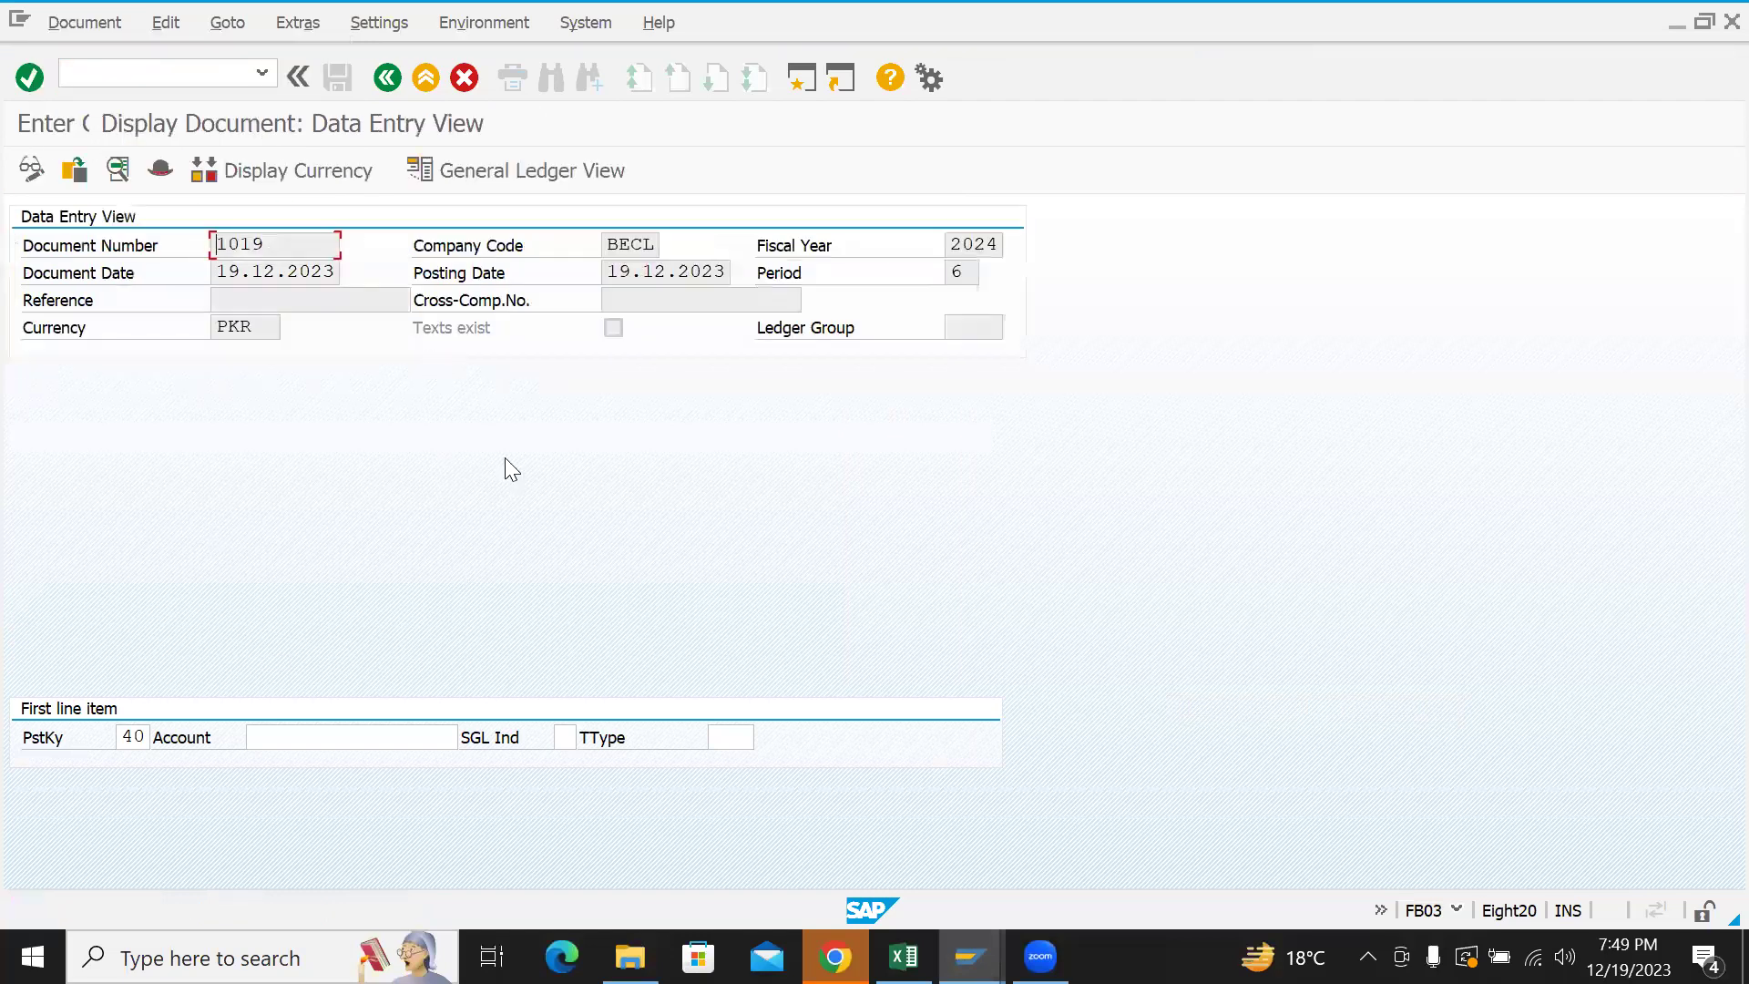
click(370, 443)
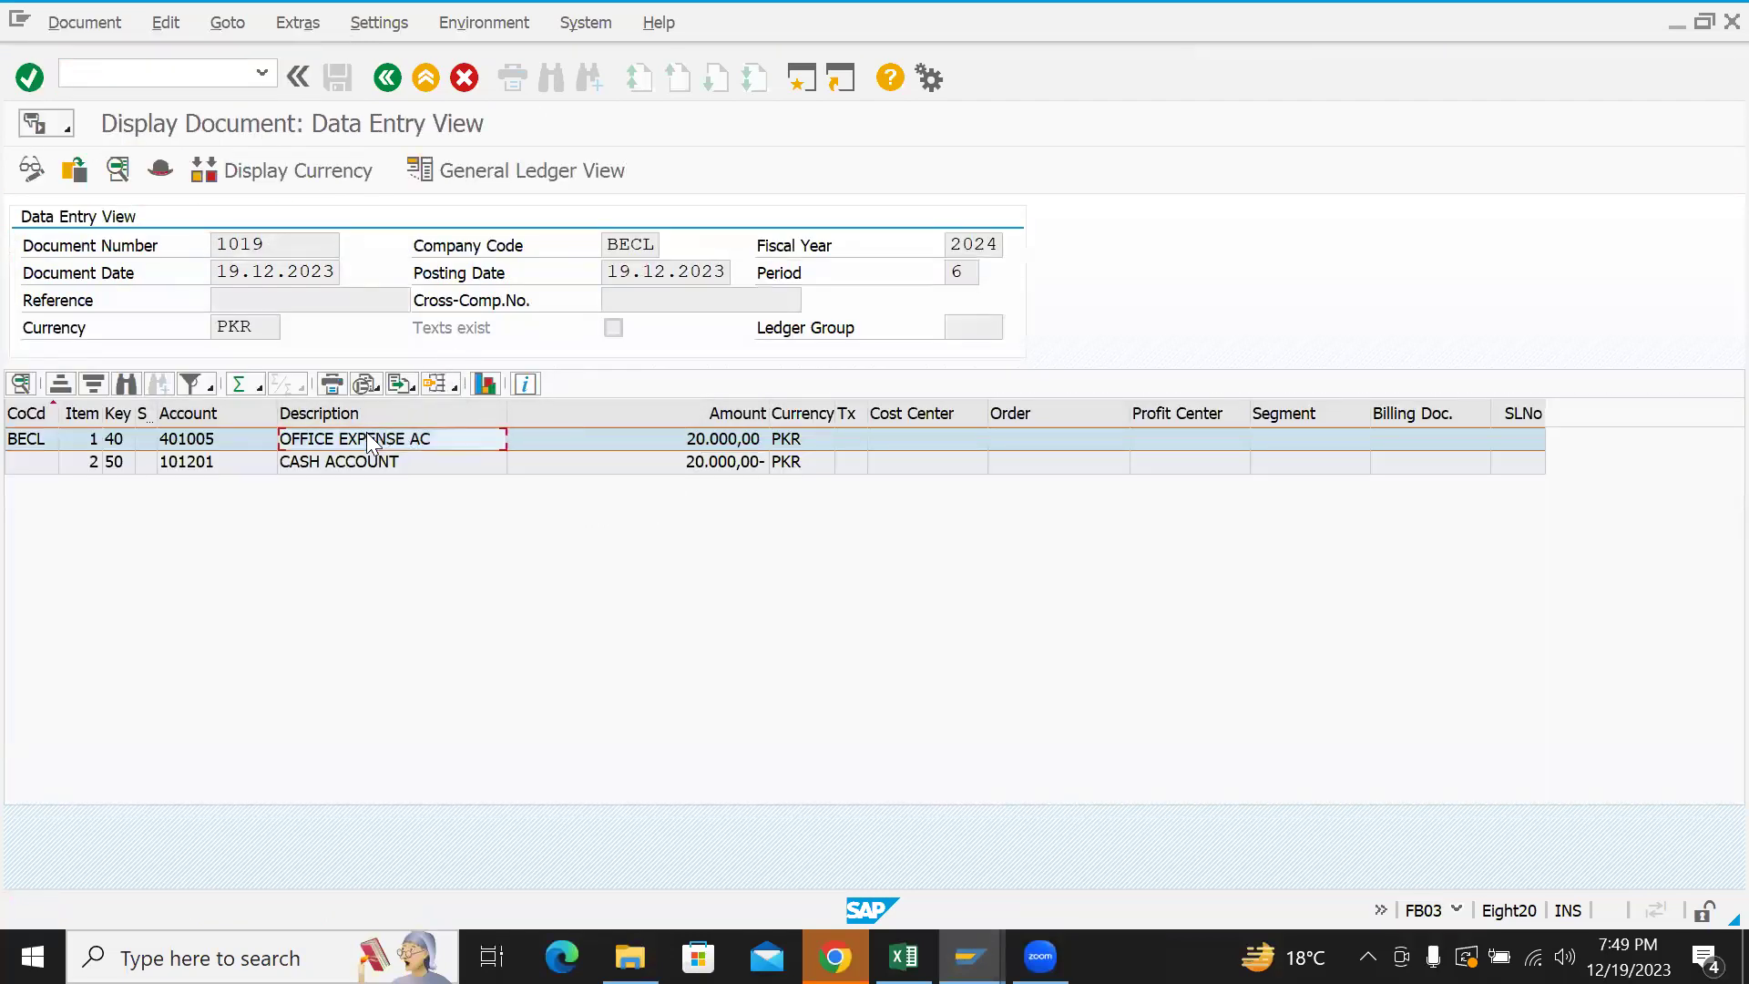
click(426, 463)
key(F3)
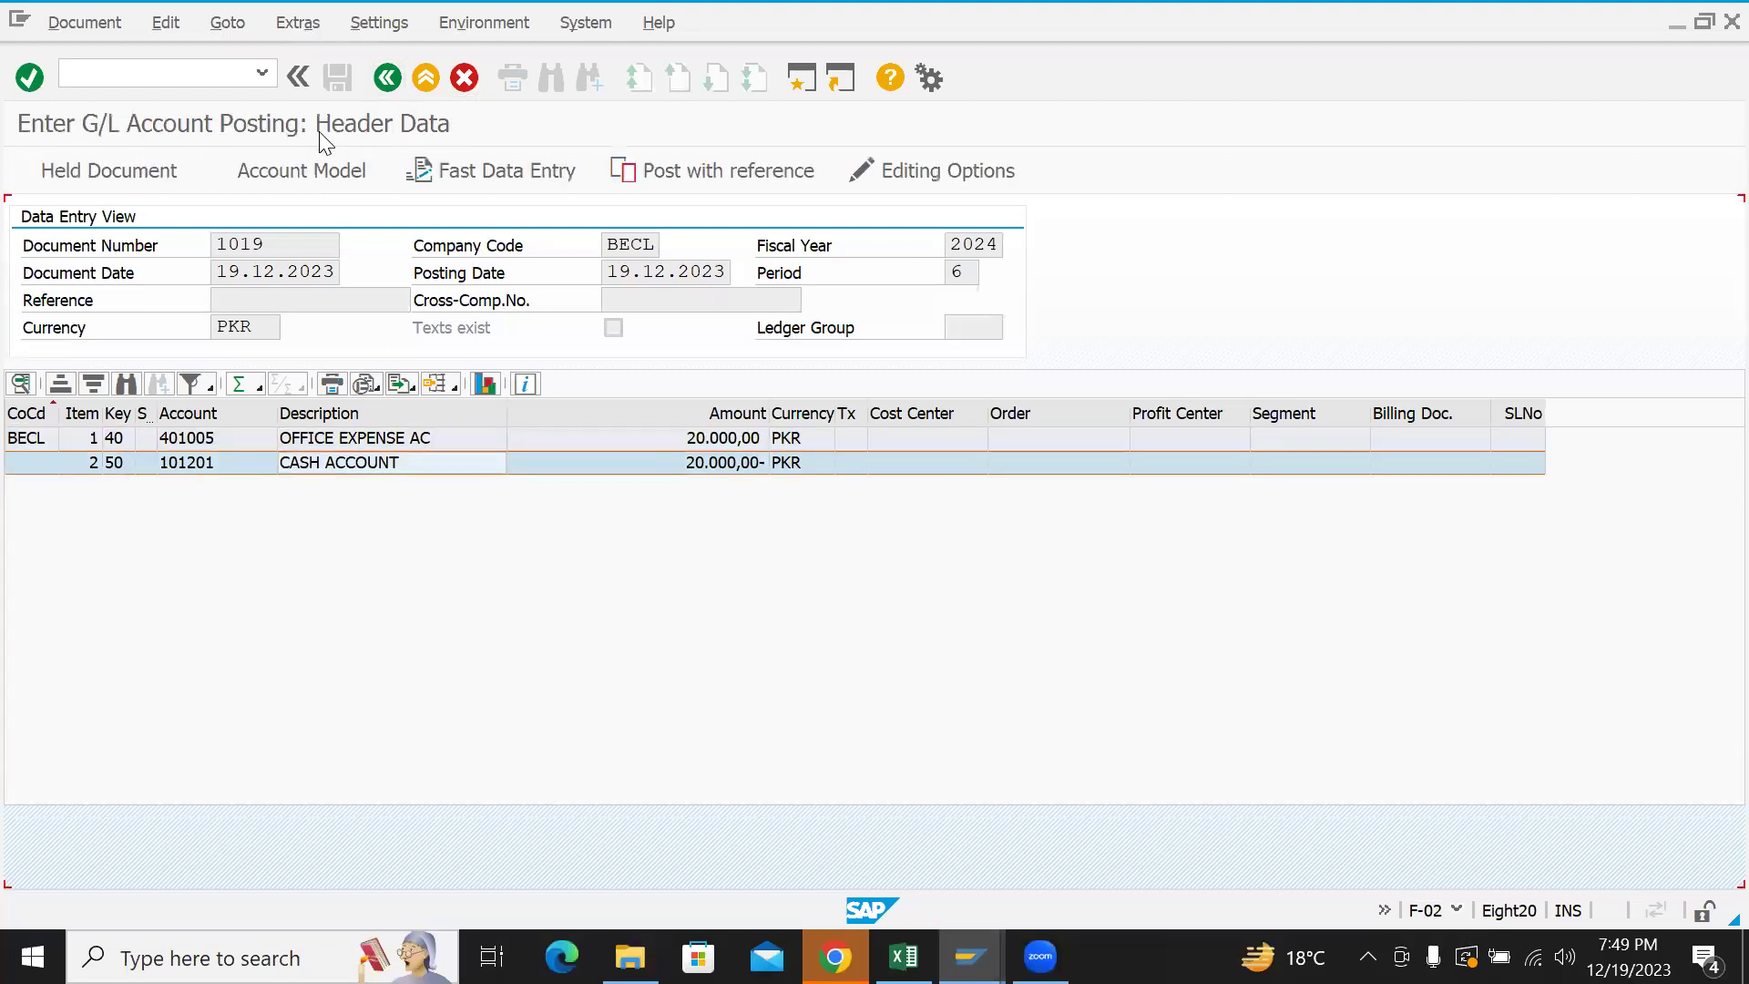
- Leave the G/L account posting and start transaction FBL3N for the G/L account line item display
key(F3)
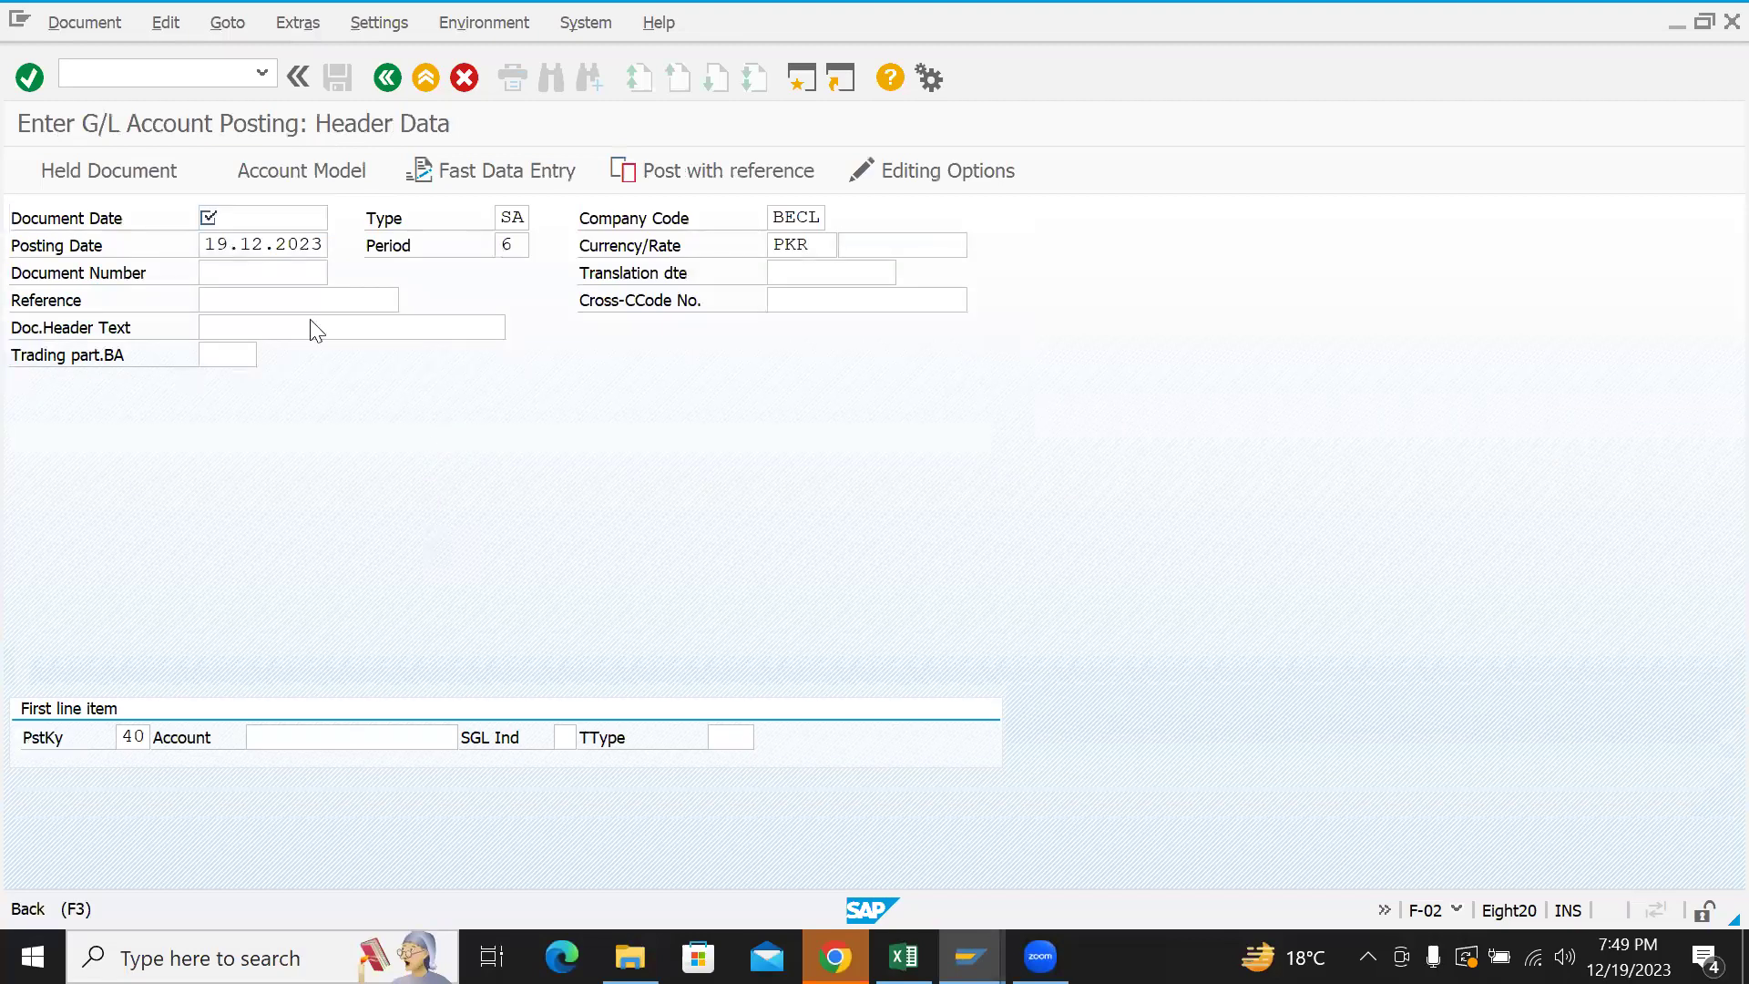
key(F3)
key(Return)
text(FBL3N)
key(Return)
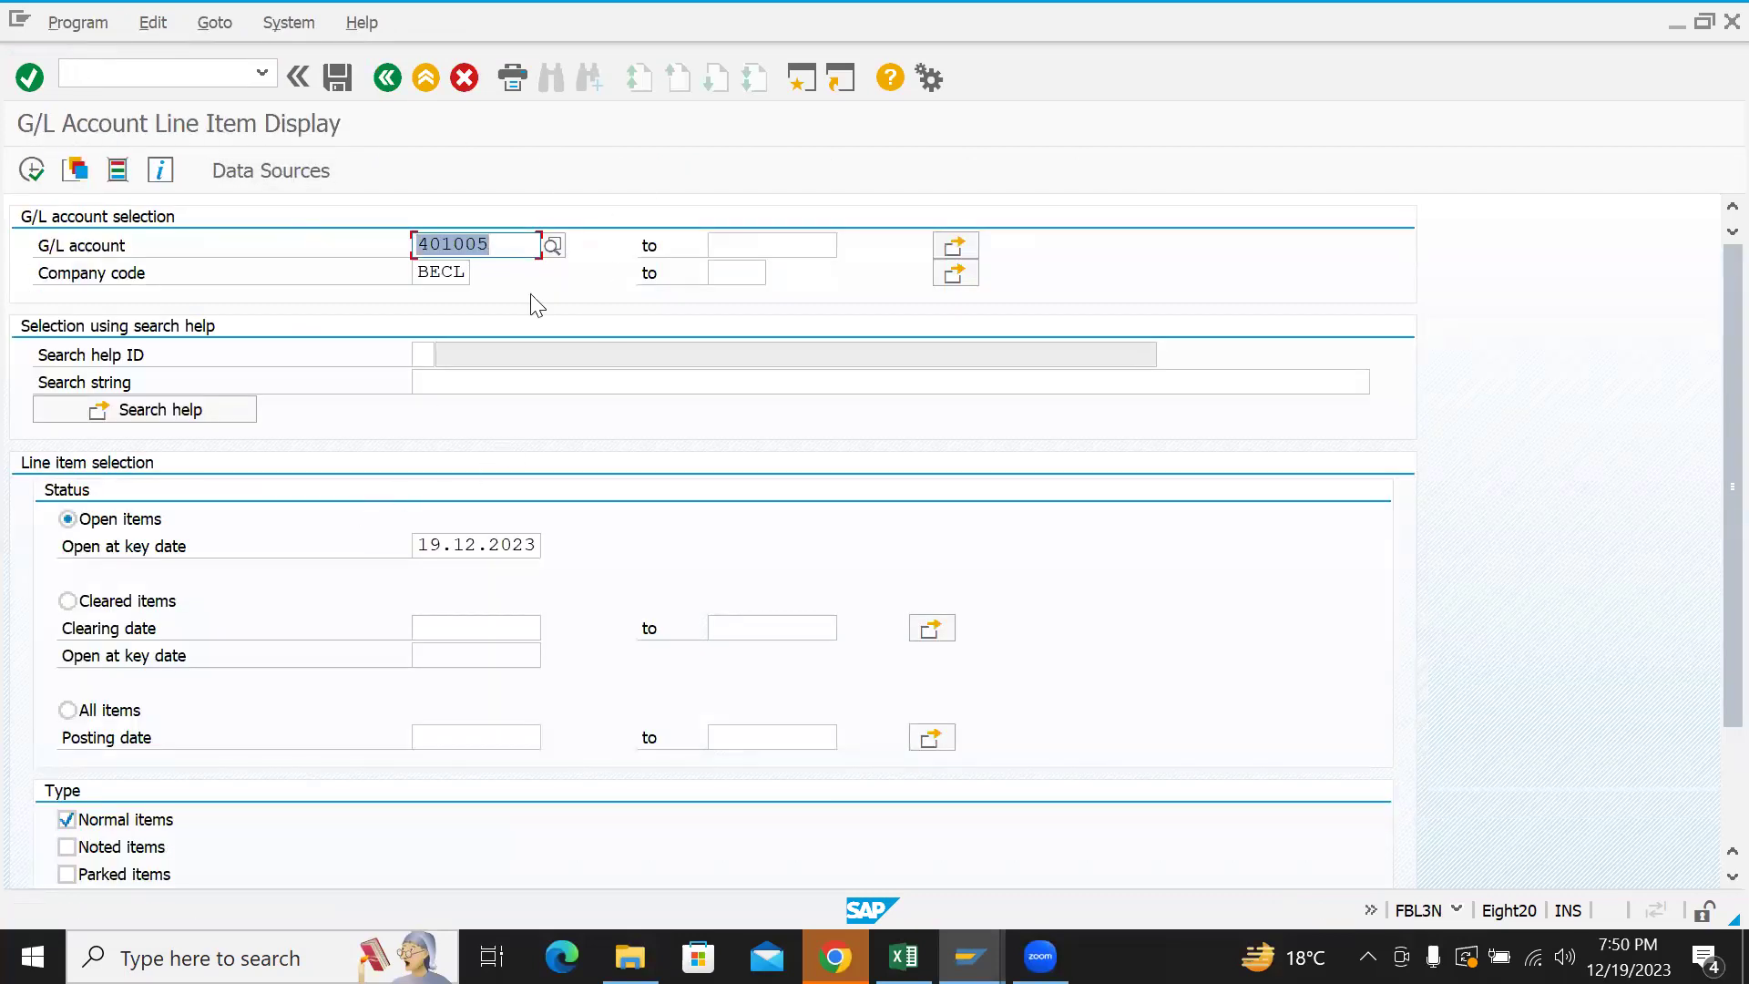
- Search BECL's G/L accounts by the long text *OFFICE* and choose the office expense account for the report
key(F8)
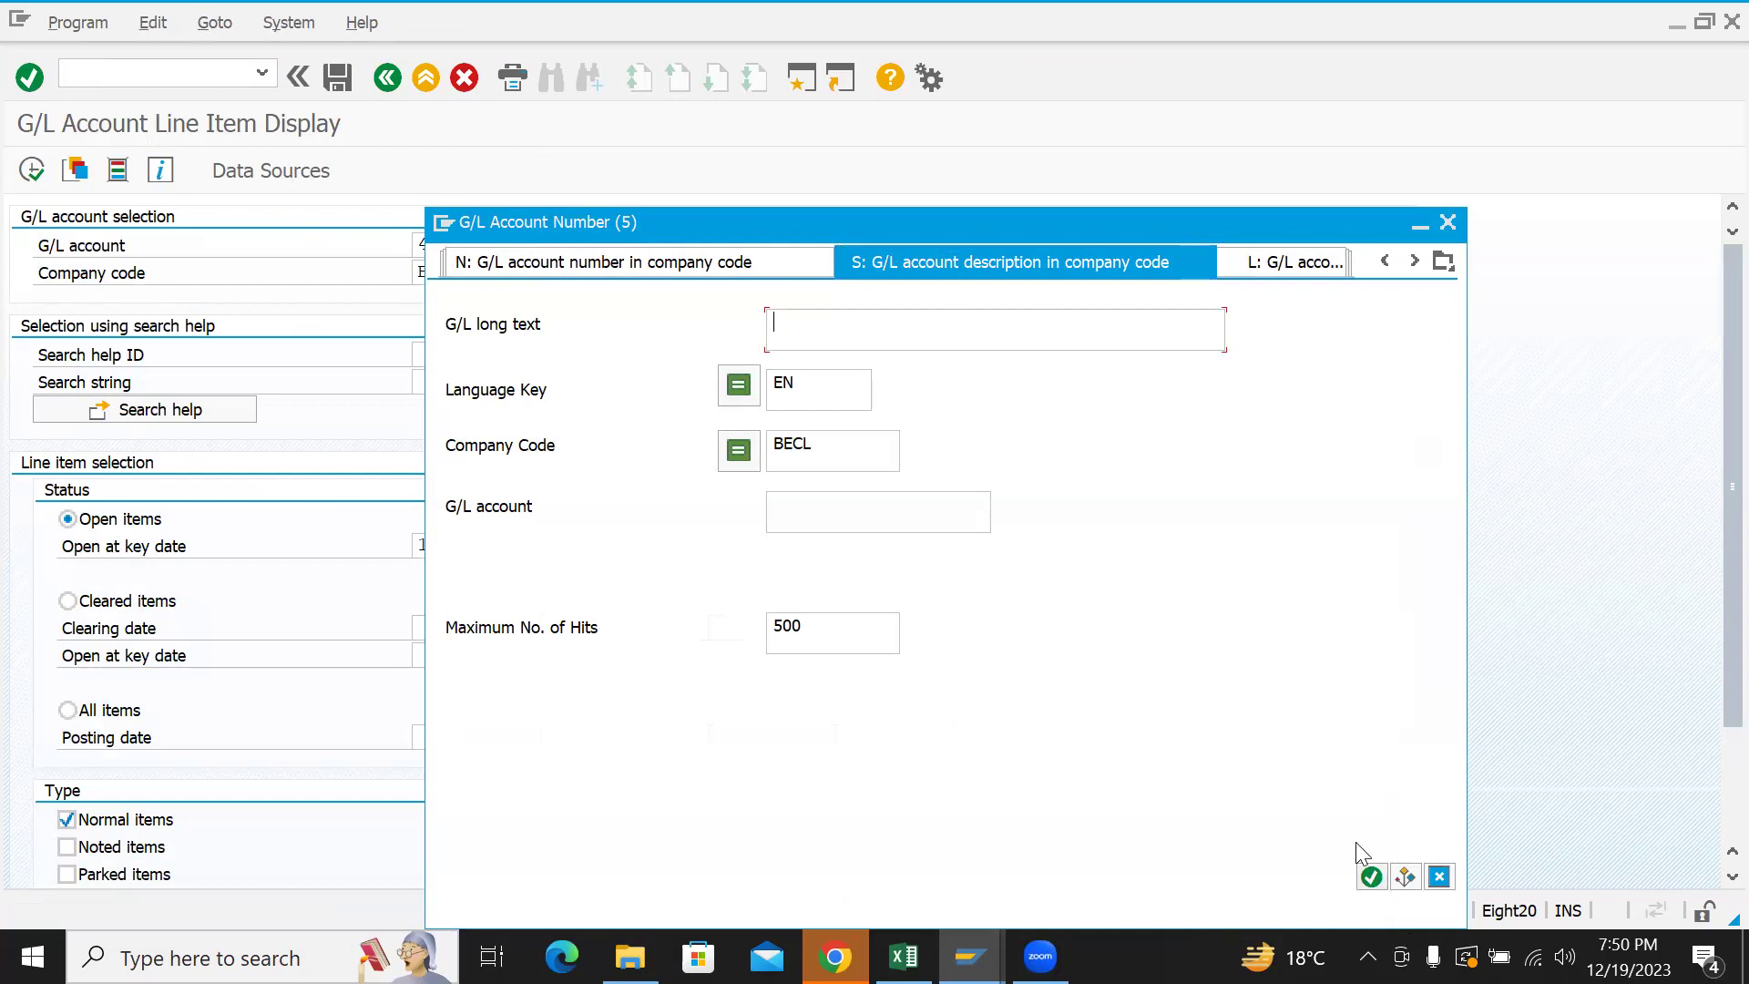
text(*OFFICE*)
key(Return)
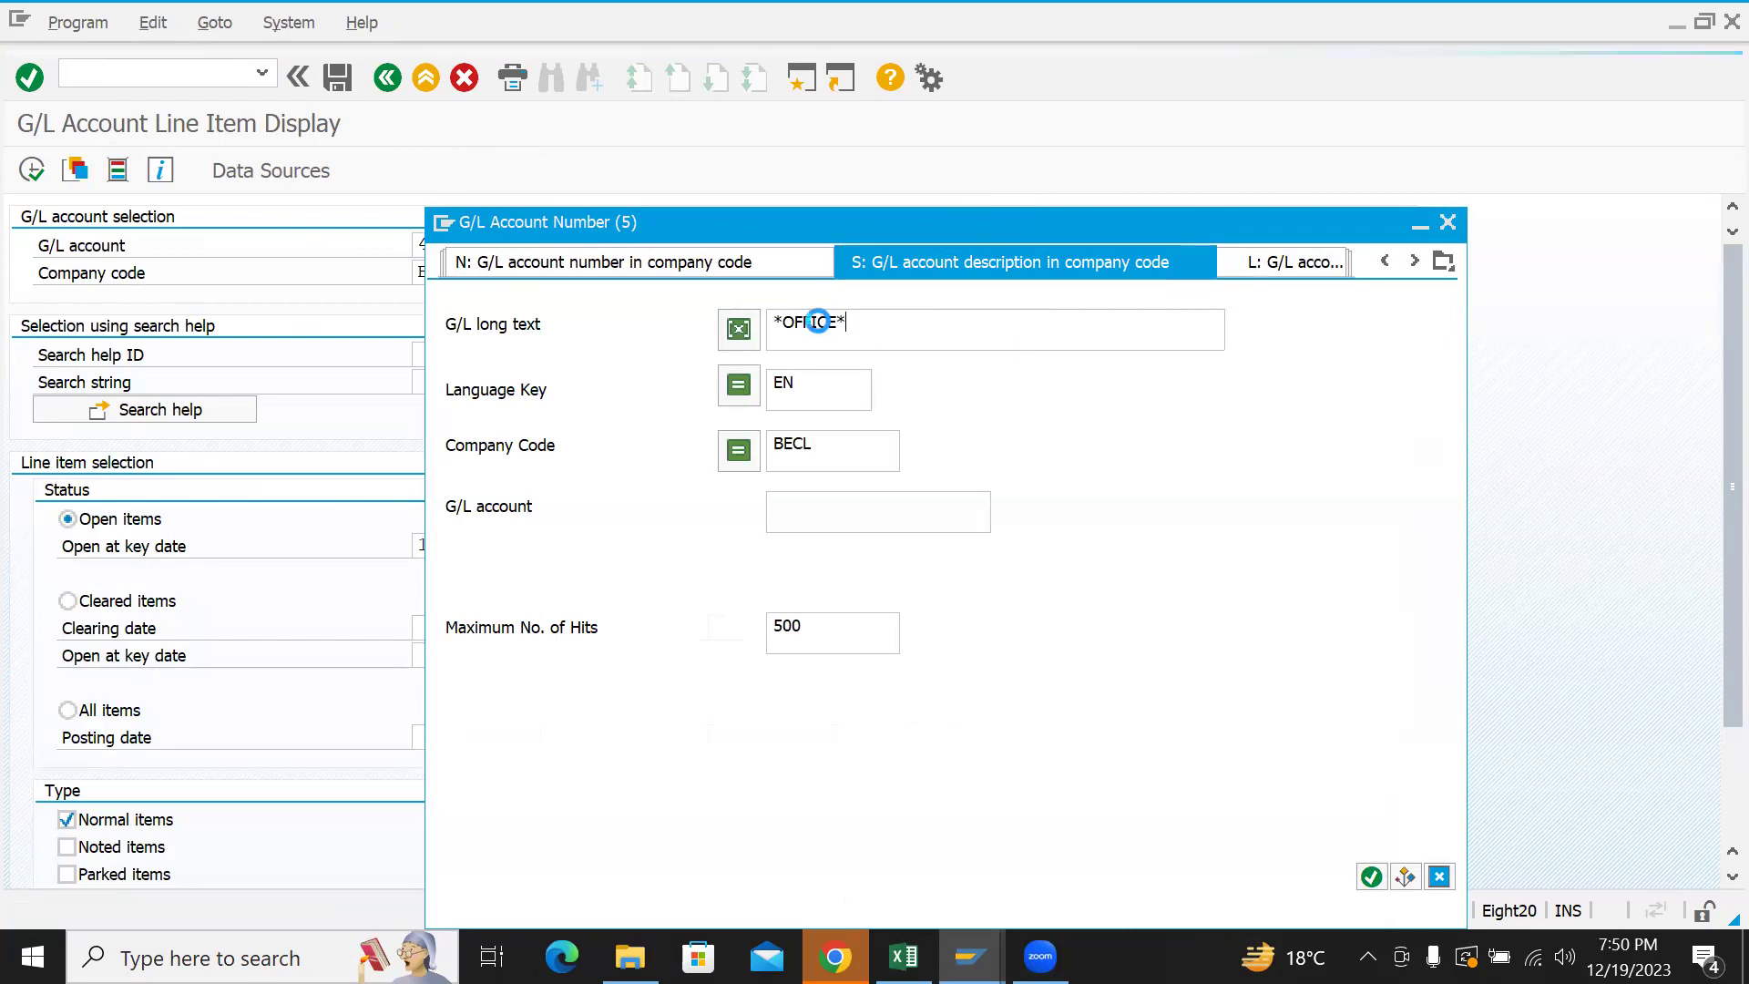
double_click(551, 178)
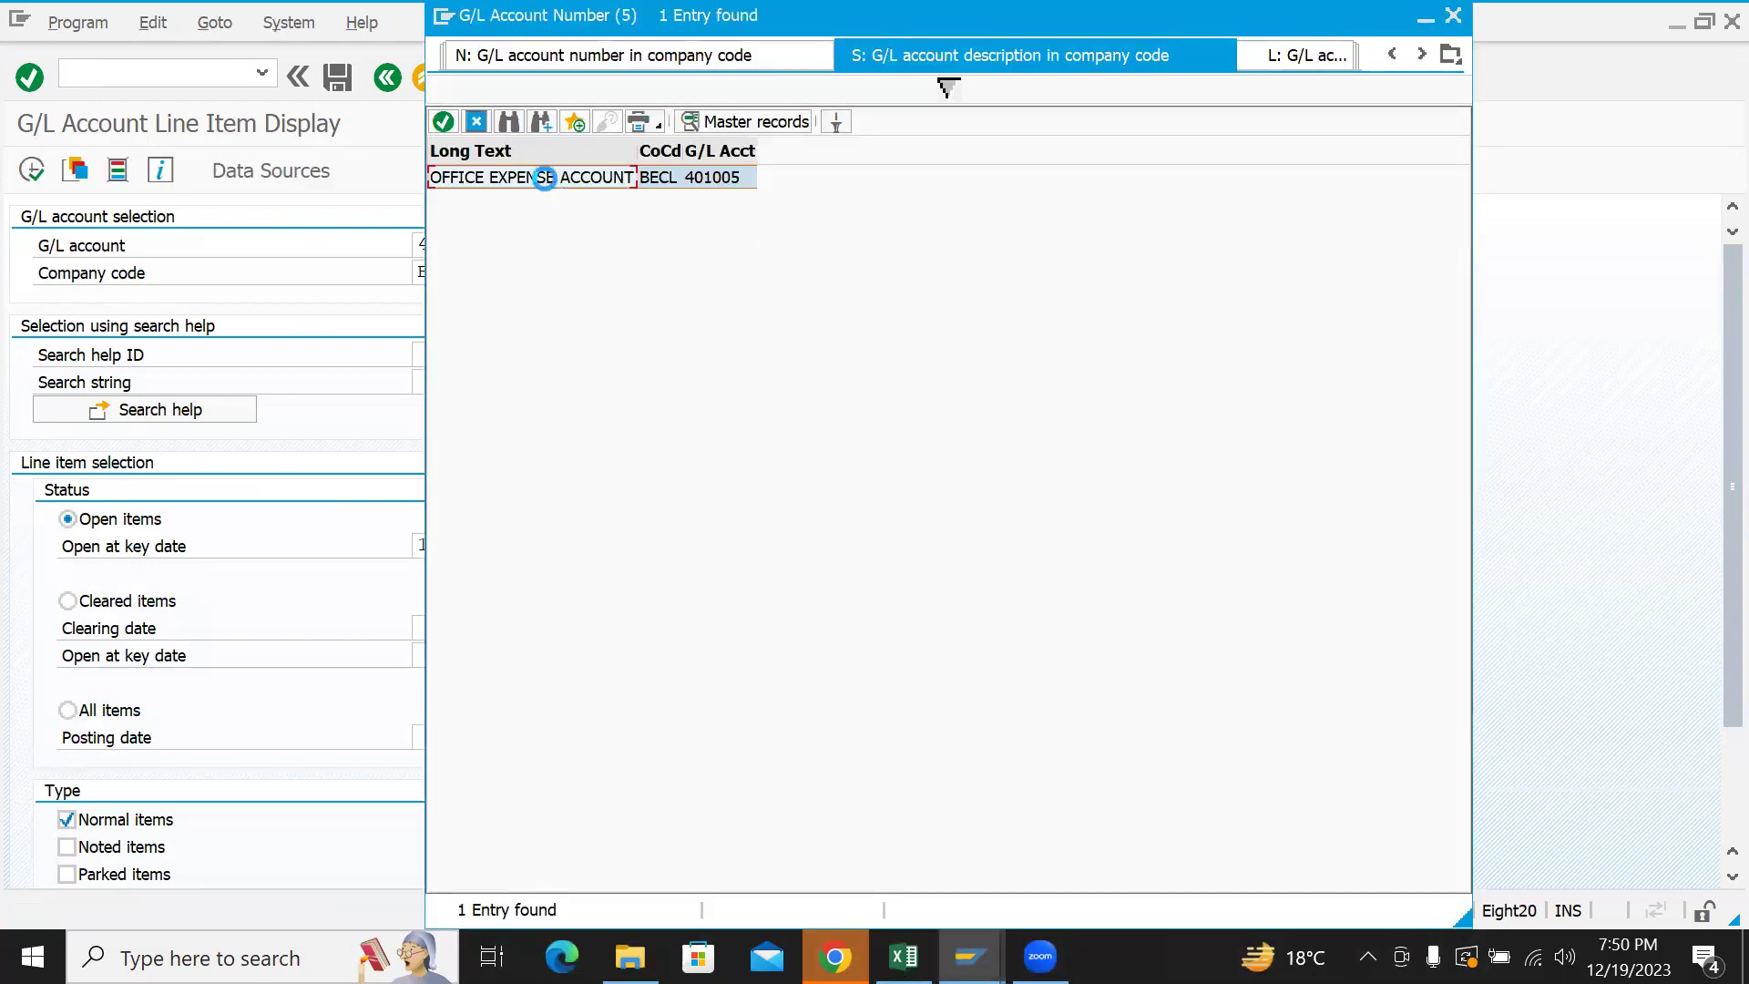
- Set the line item selection to all items and run the line item report
click(116, 720)
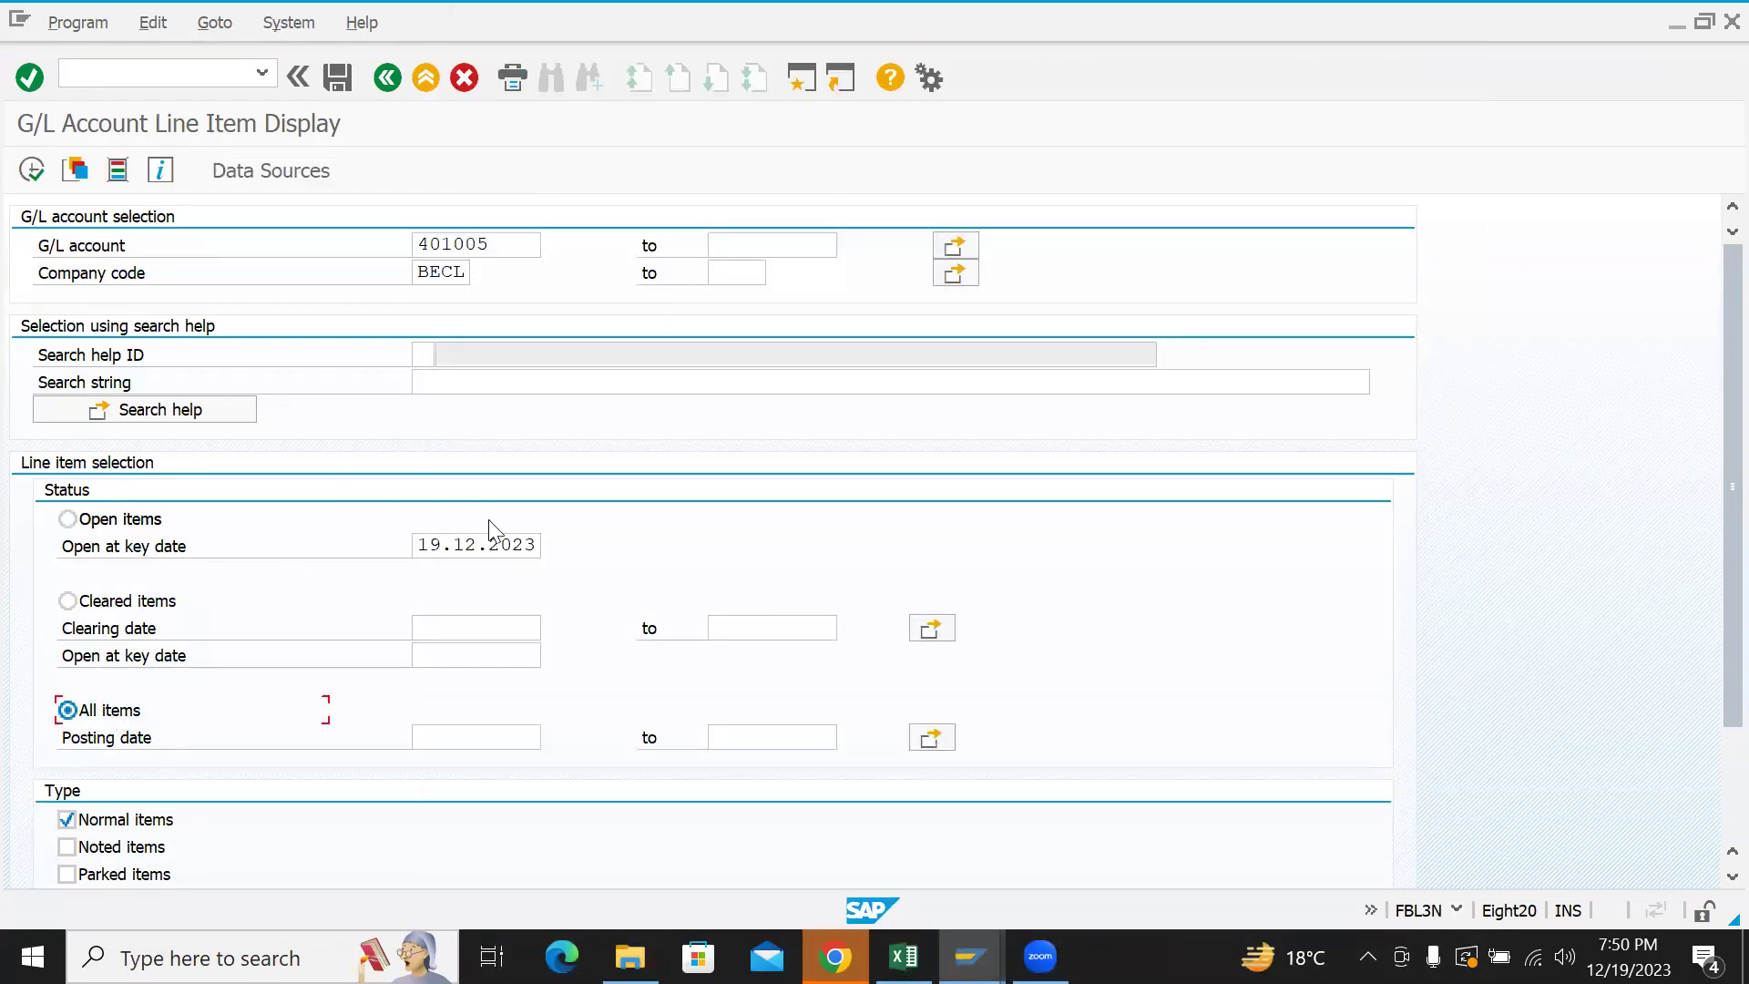
double_click(461, 546)
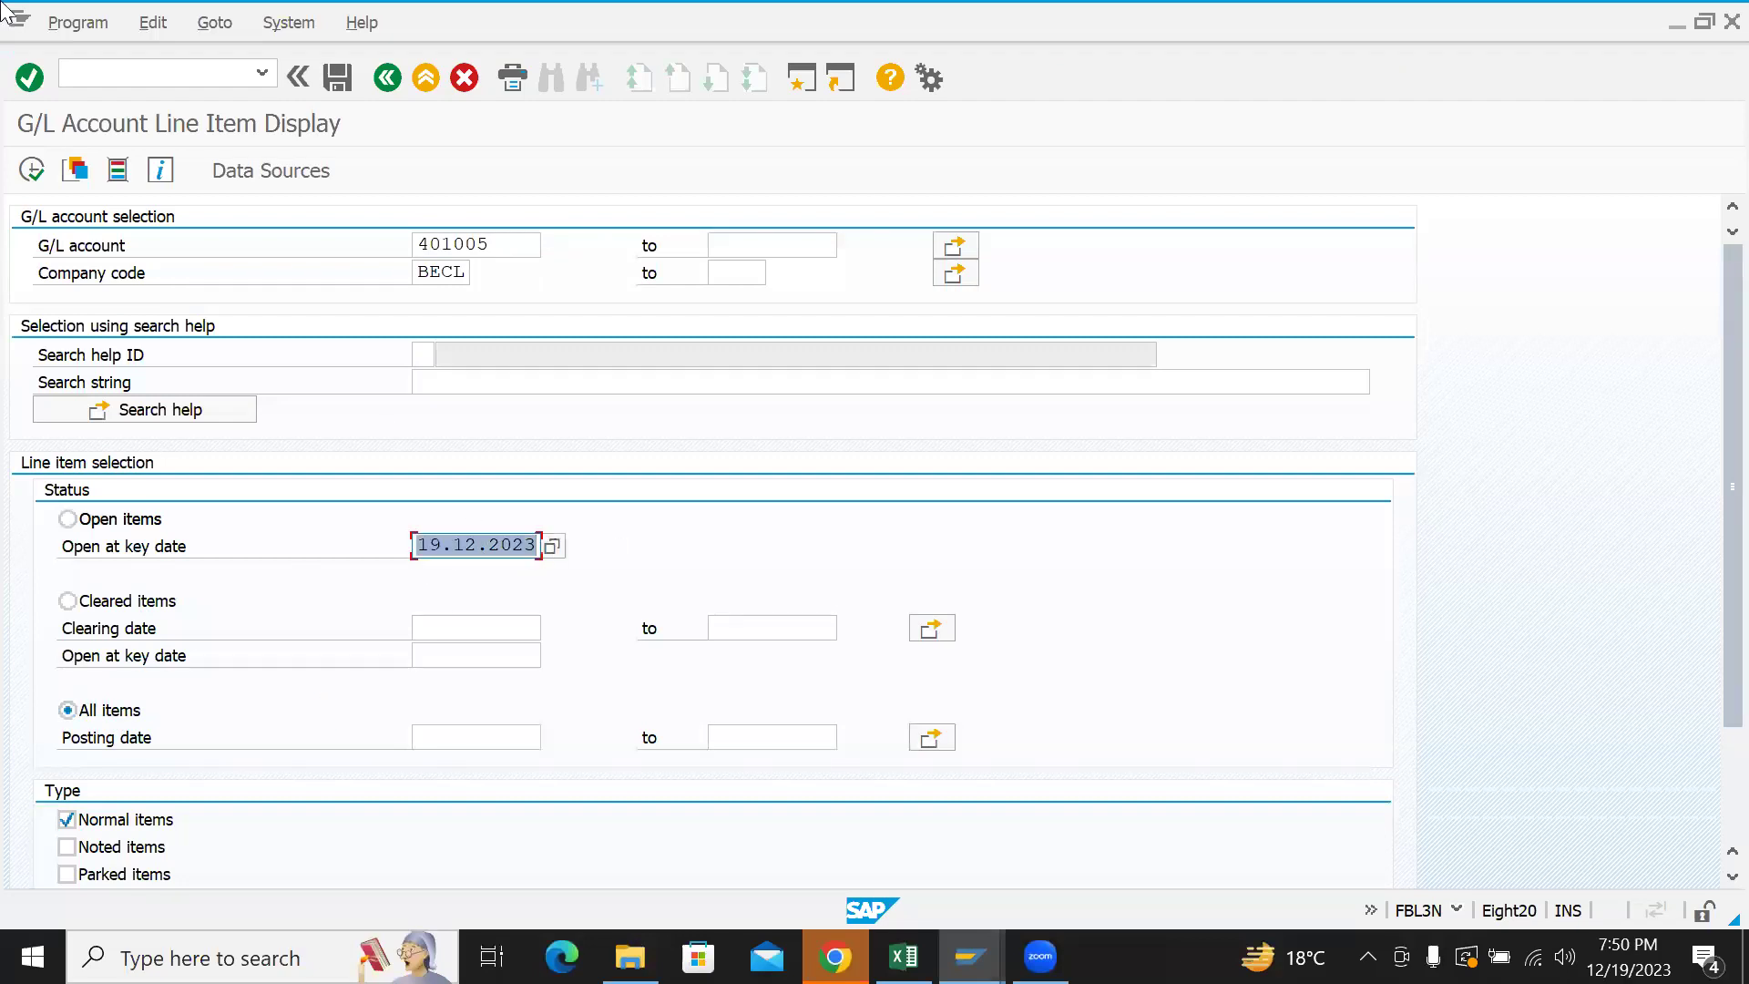
click(35, 173)
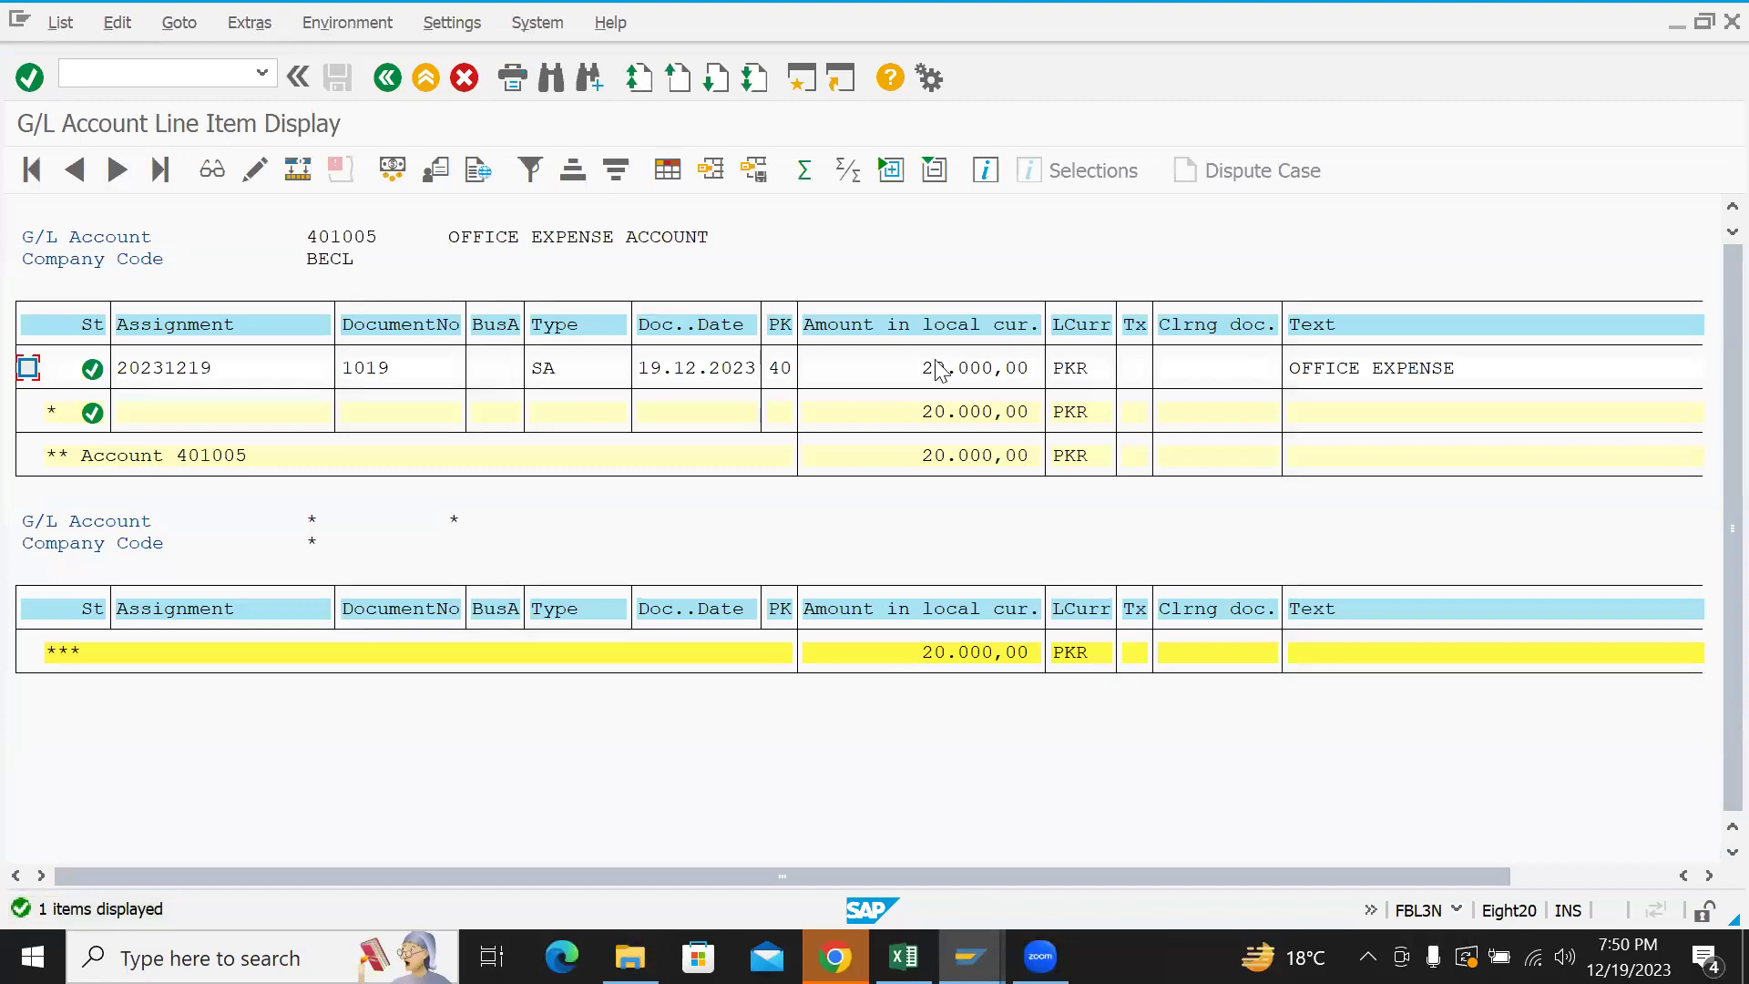
- Check the listed item's document type, date and posting key, and open its line item details
click(547, 369)
click(676, 369)
click(780, 367)
click(774, 369)
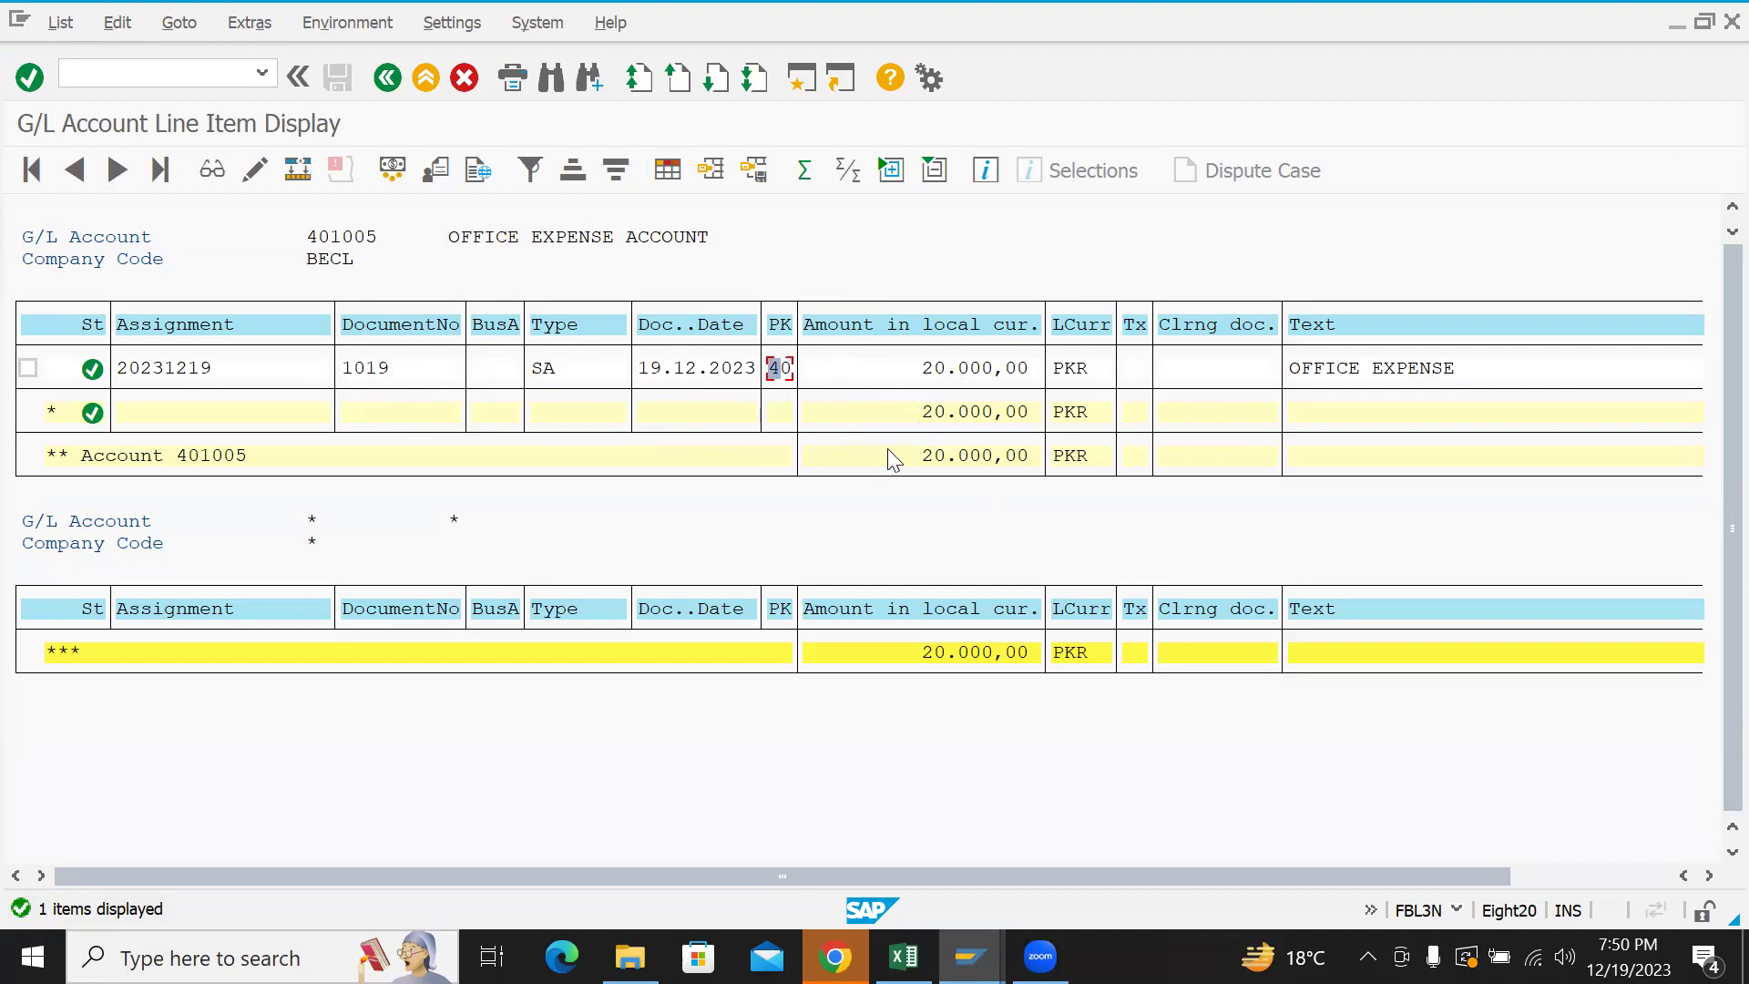
double_click(956, 368)
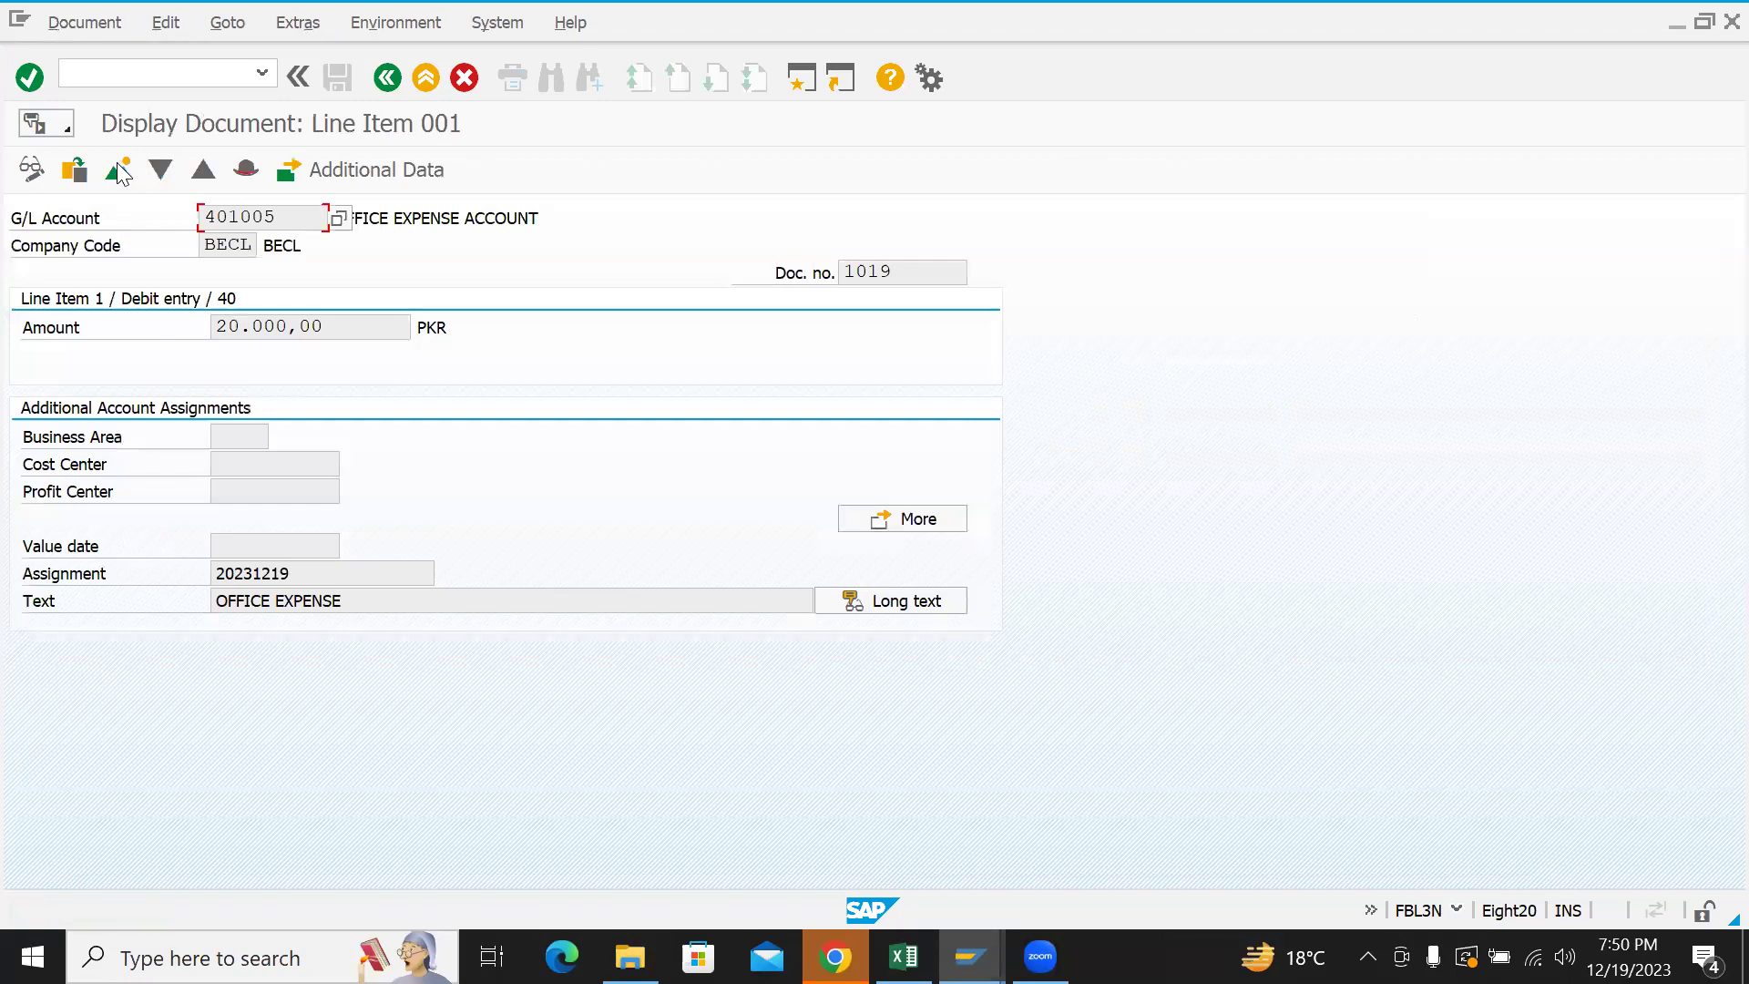
- Leave the line item details and display BECL document 1019 through transaction FB03, checking its office expense and cash lines
key(F3)
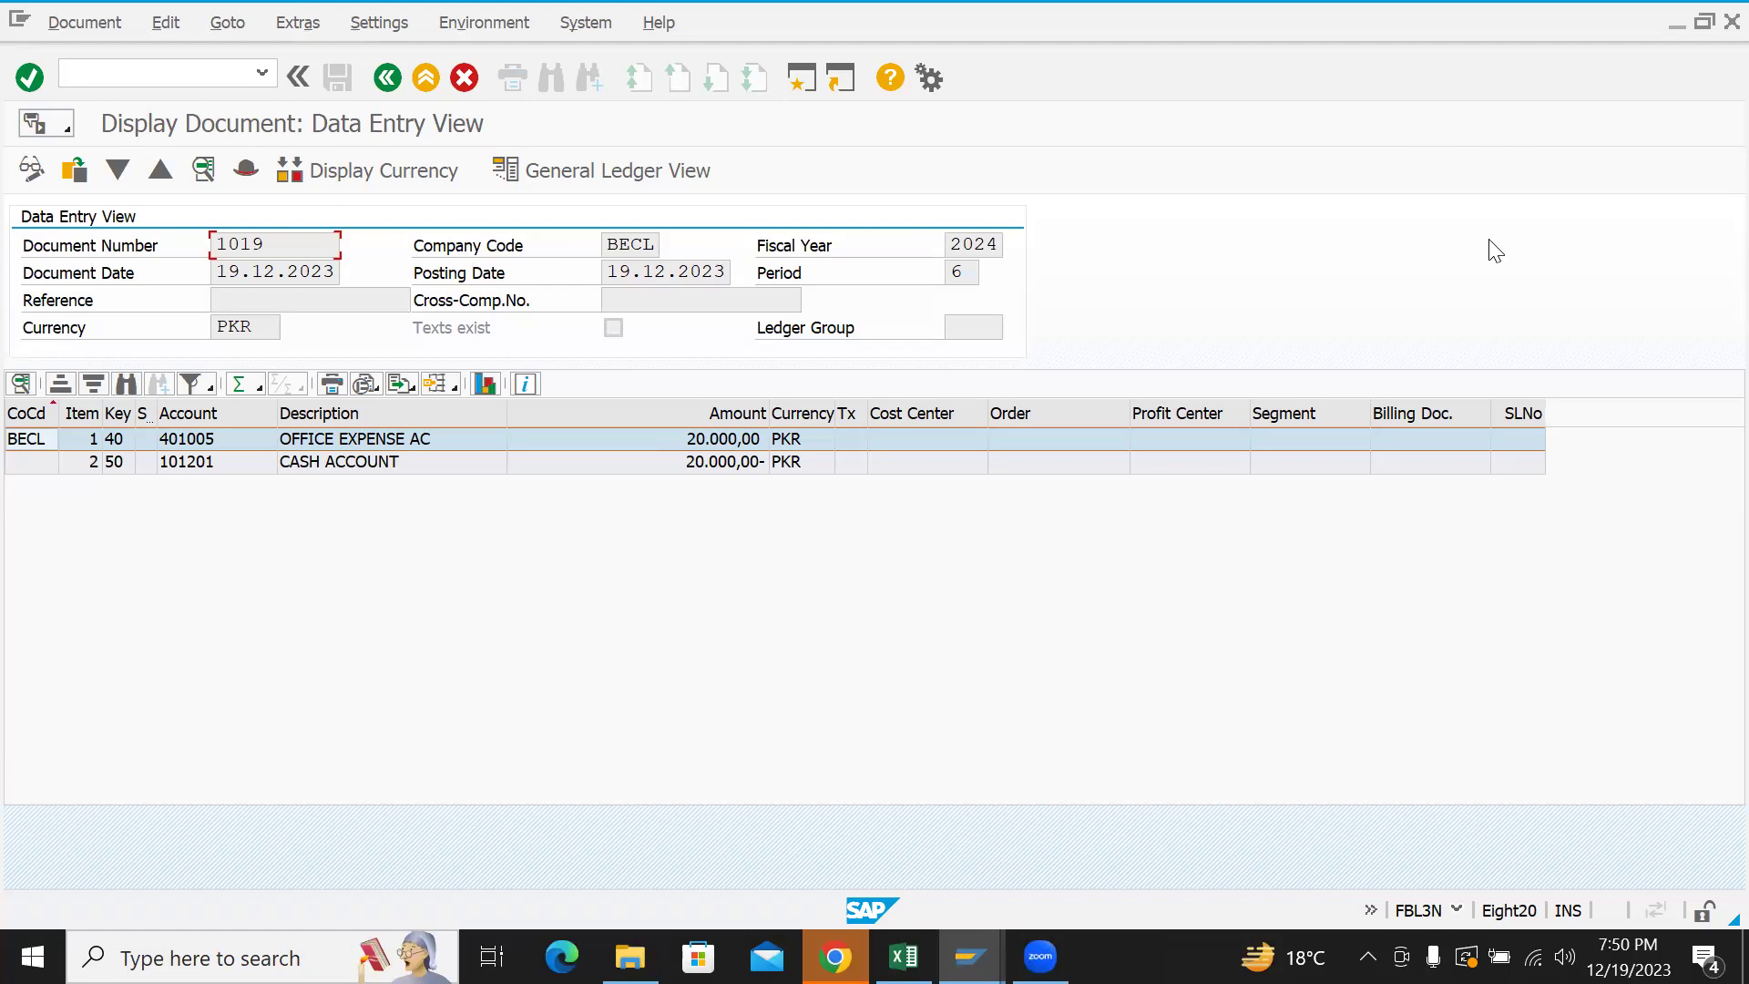
mouse_move(970, 956)
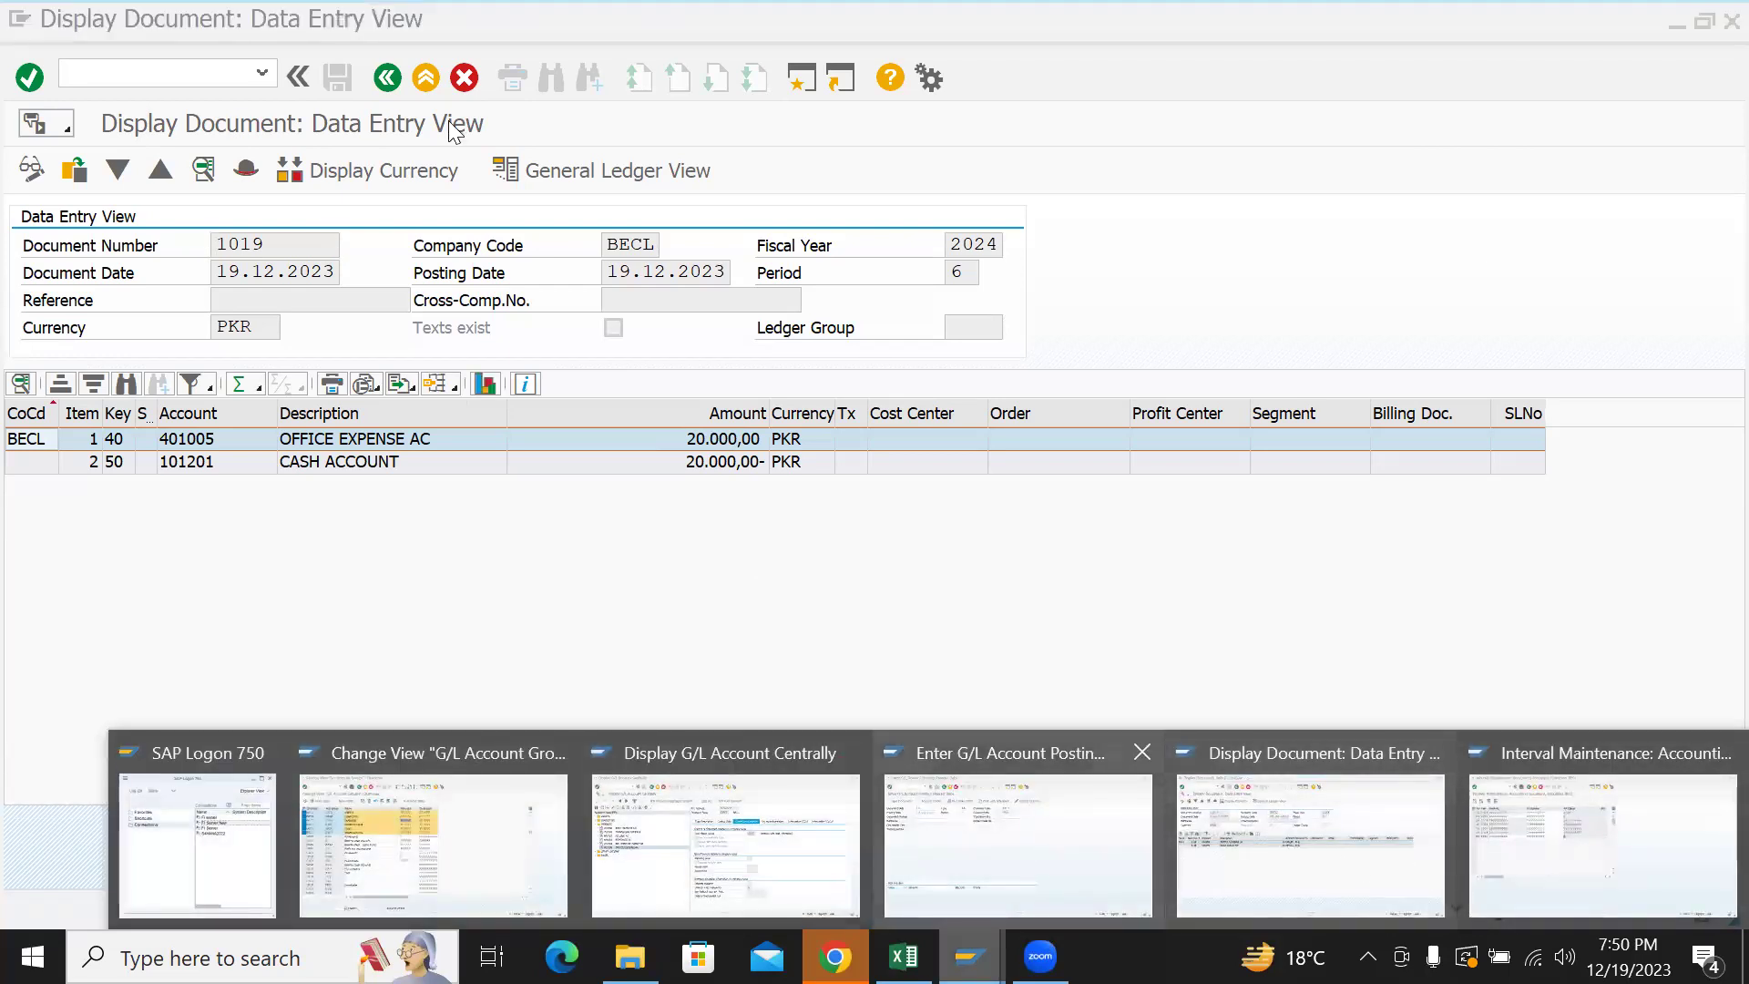
click(958, 798)
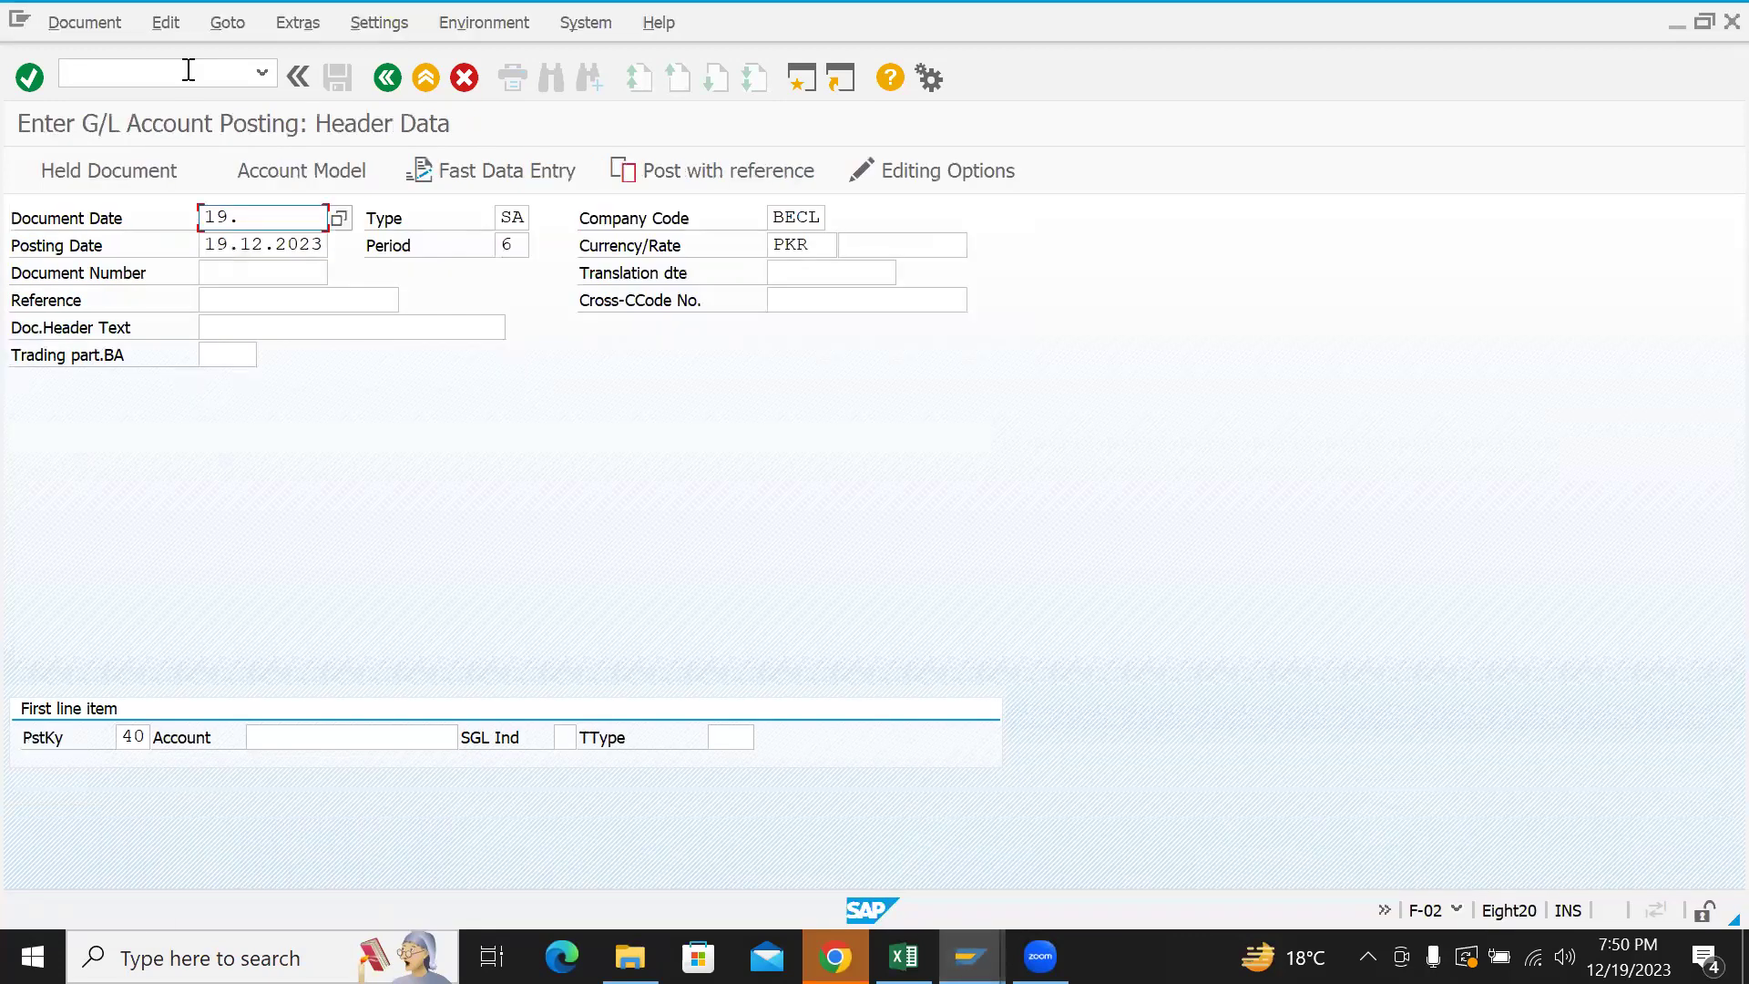
key(alt+Tab)
click(392, 270)
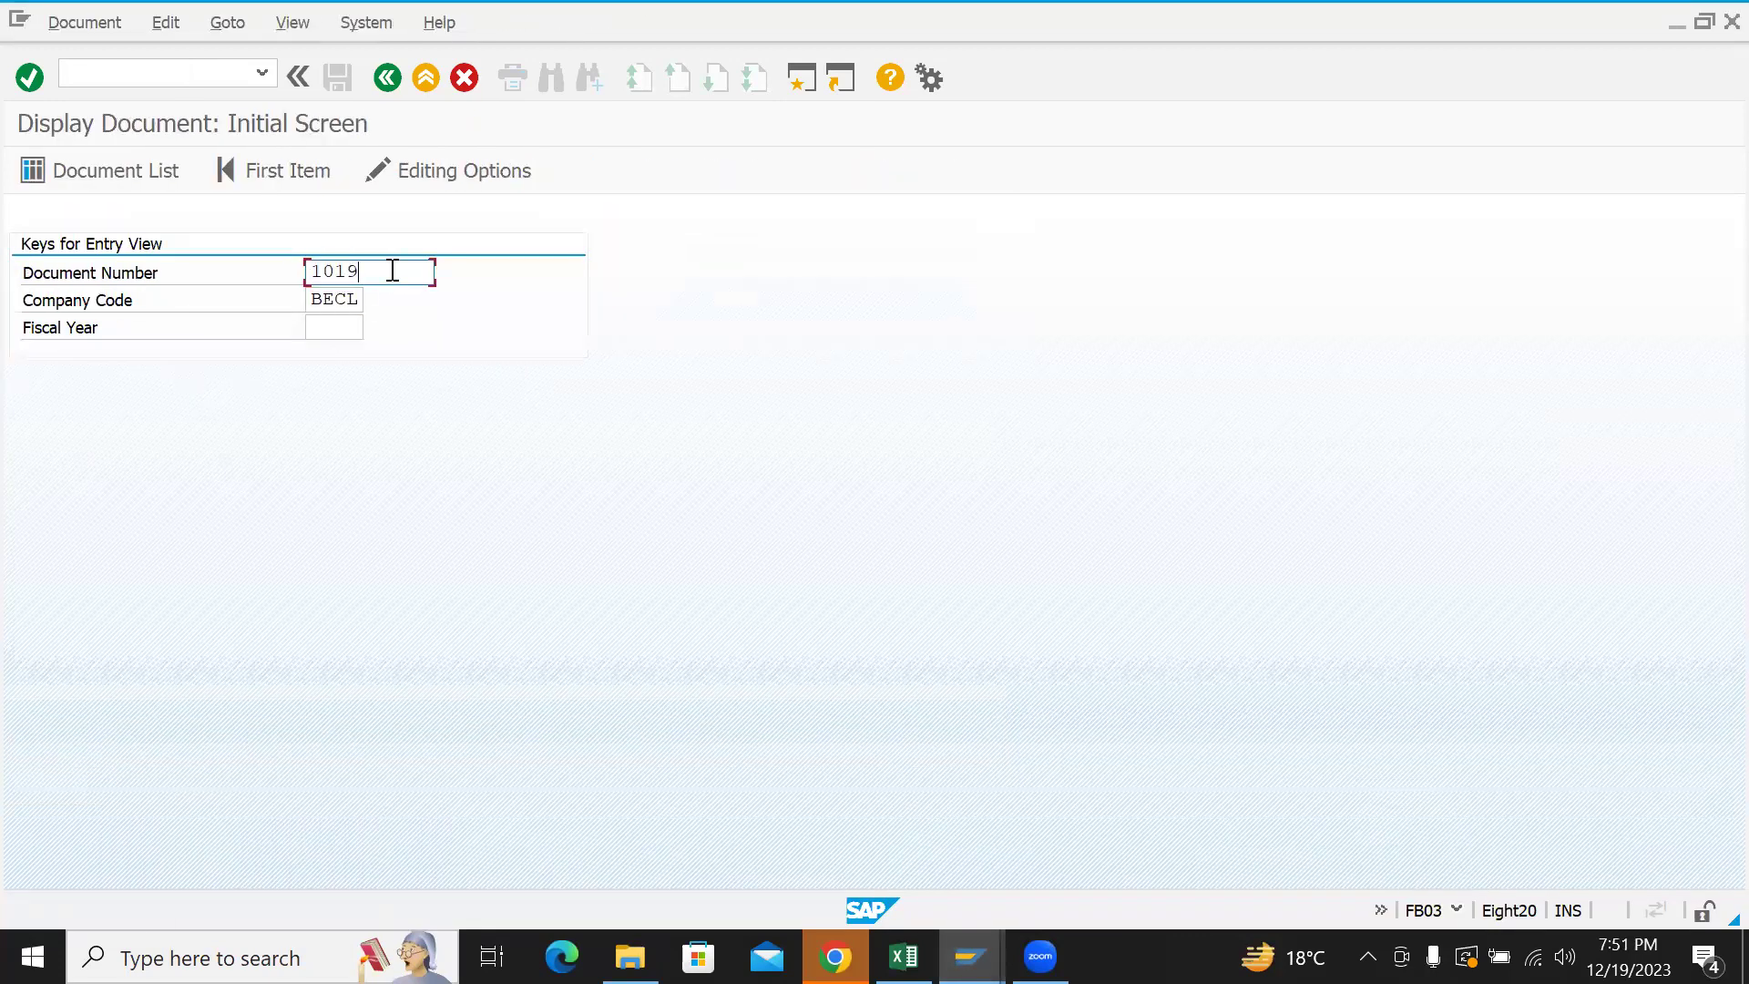
key(Return)
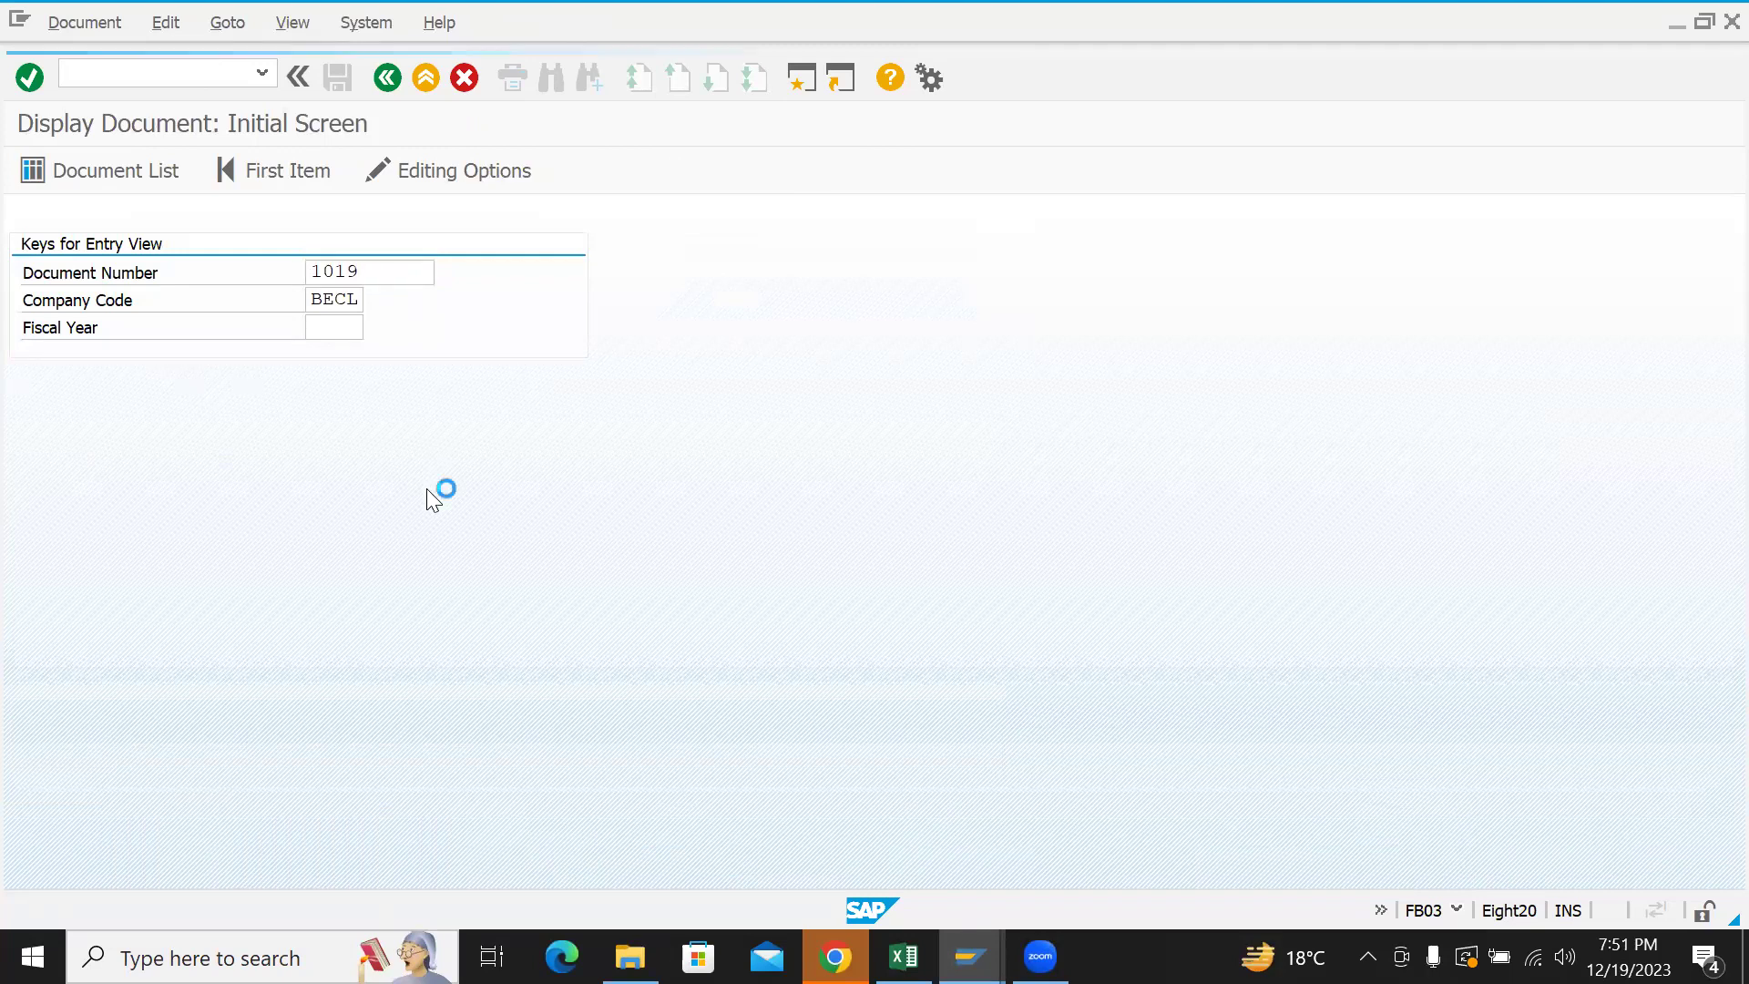
click(427, 439)
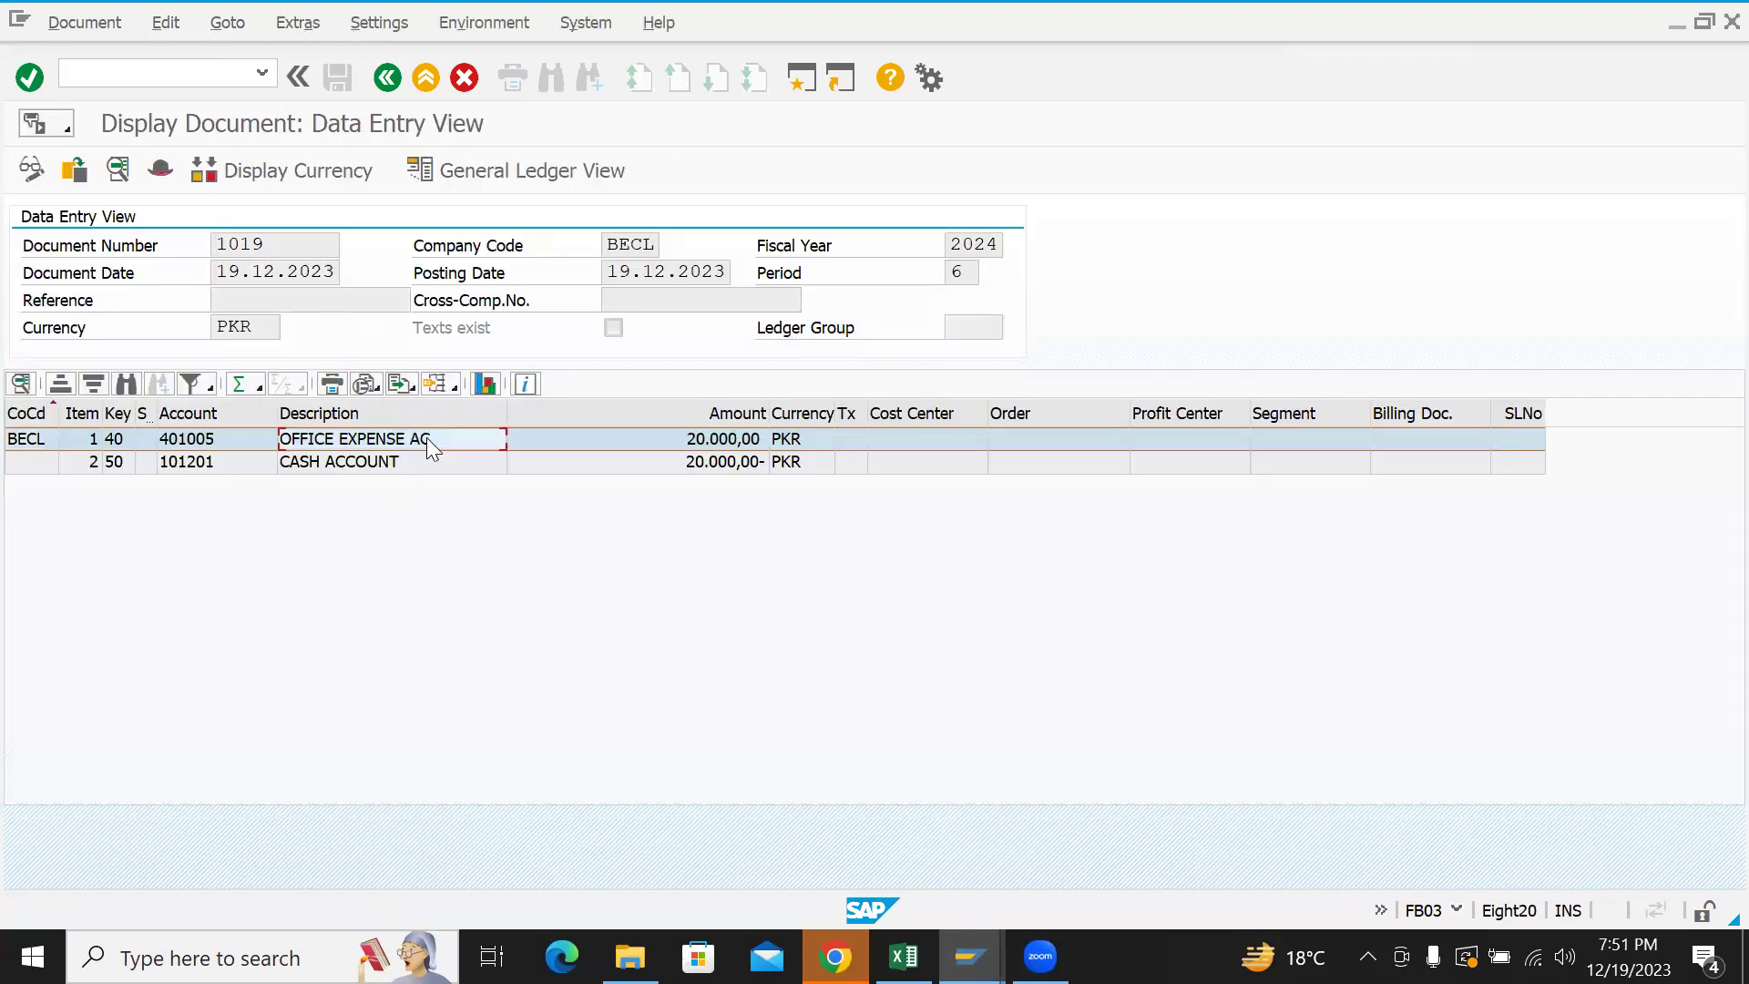
click(436, 461)
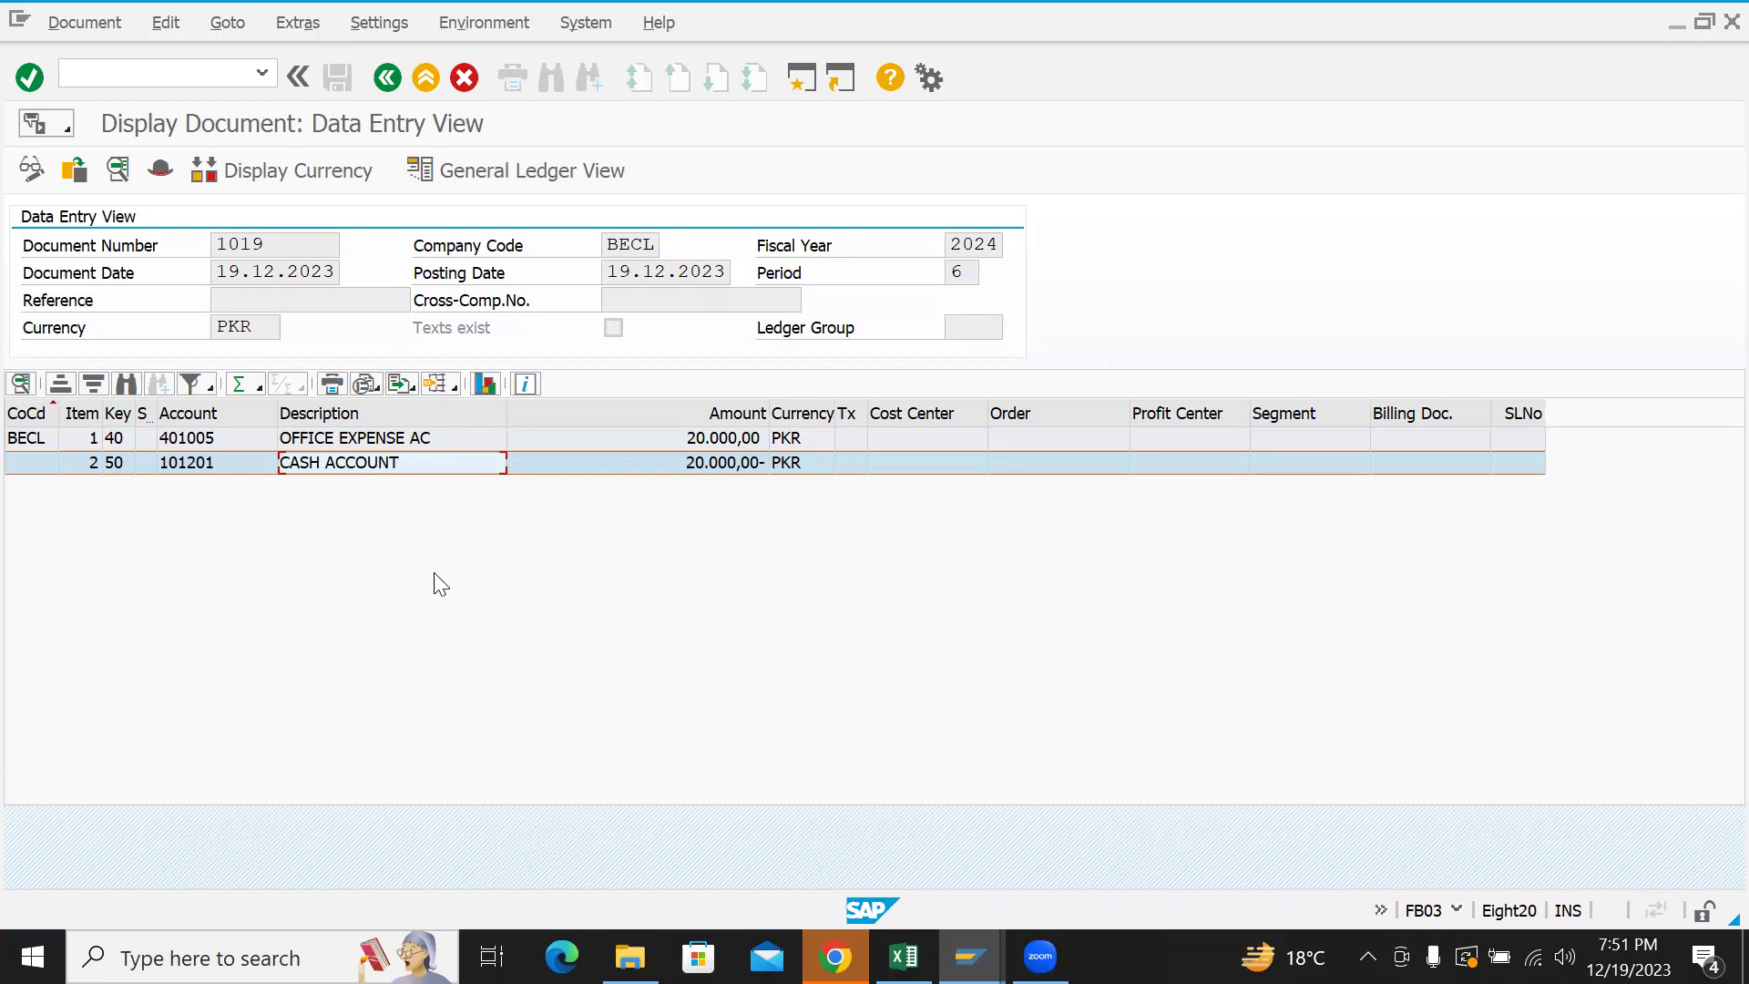
- Exit the document display to SAP Easy Access and check BECL's number range intervals for accounting documents
click(388, 80)
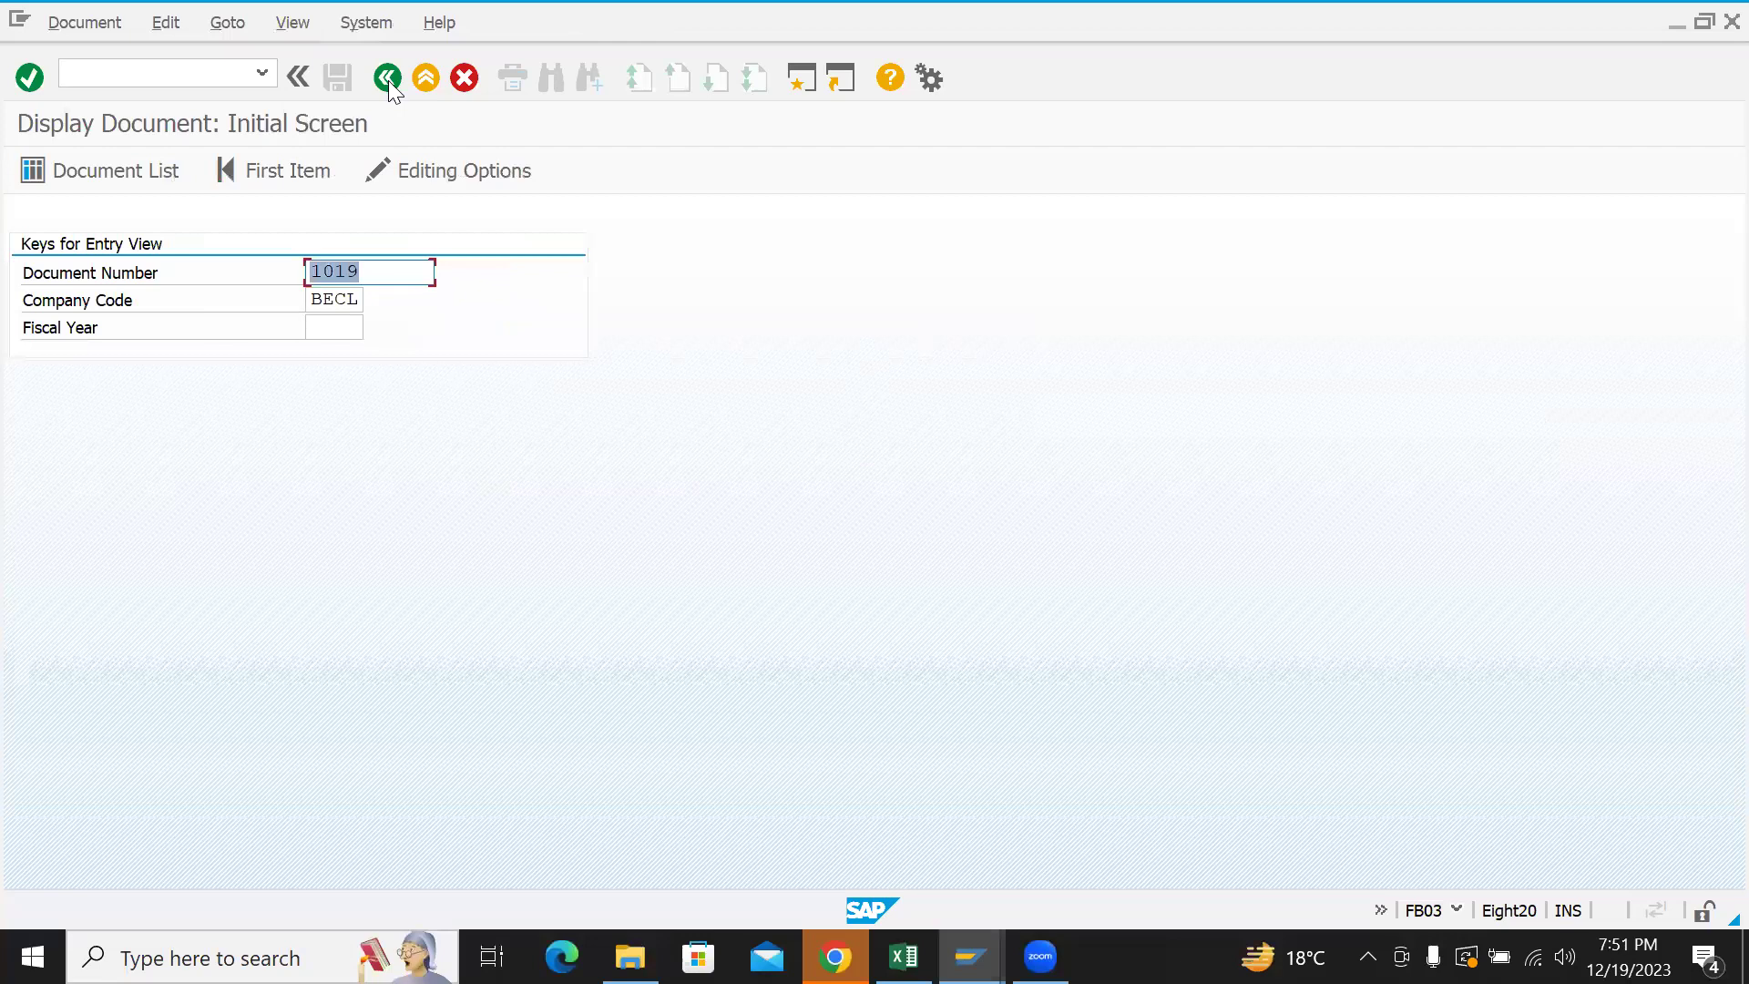
click(423, 78)
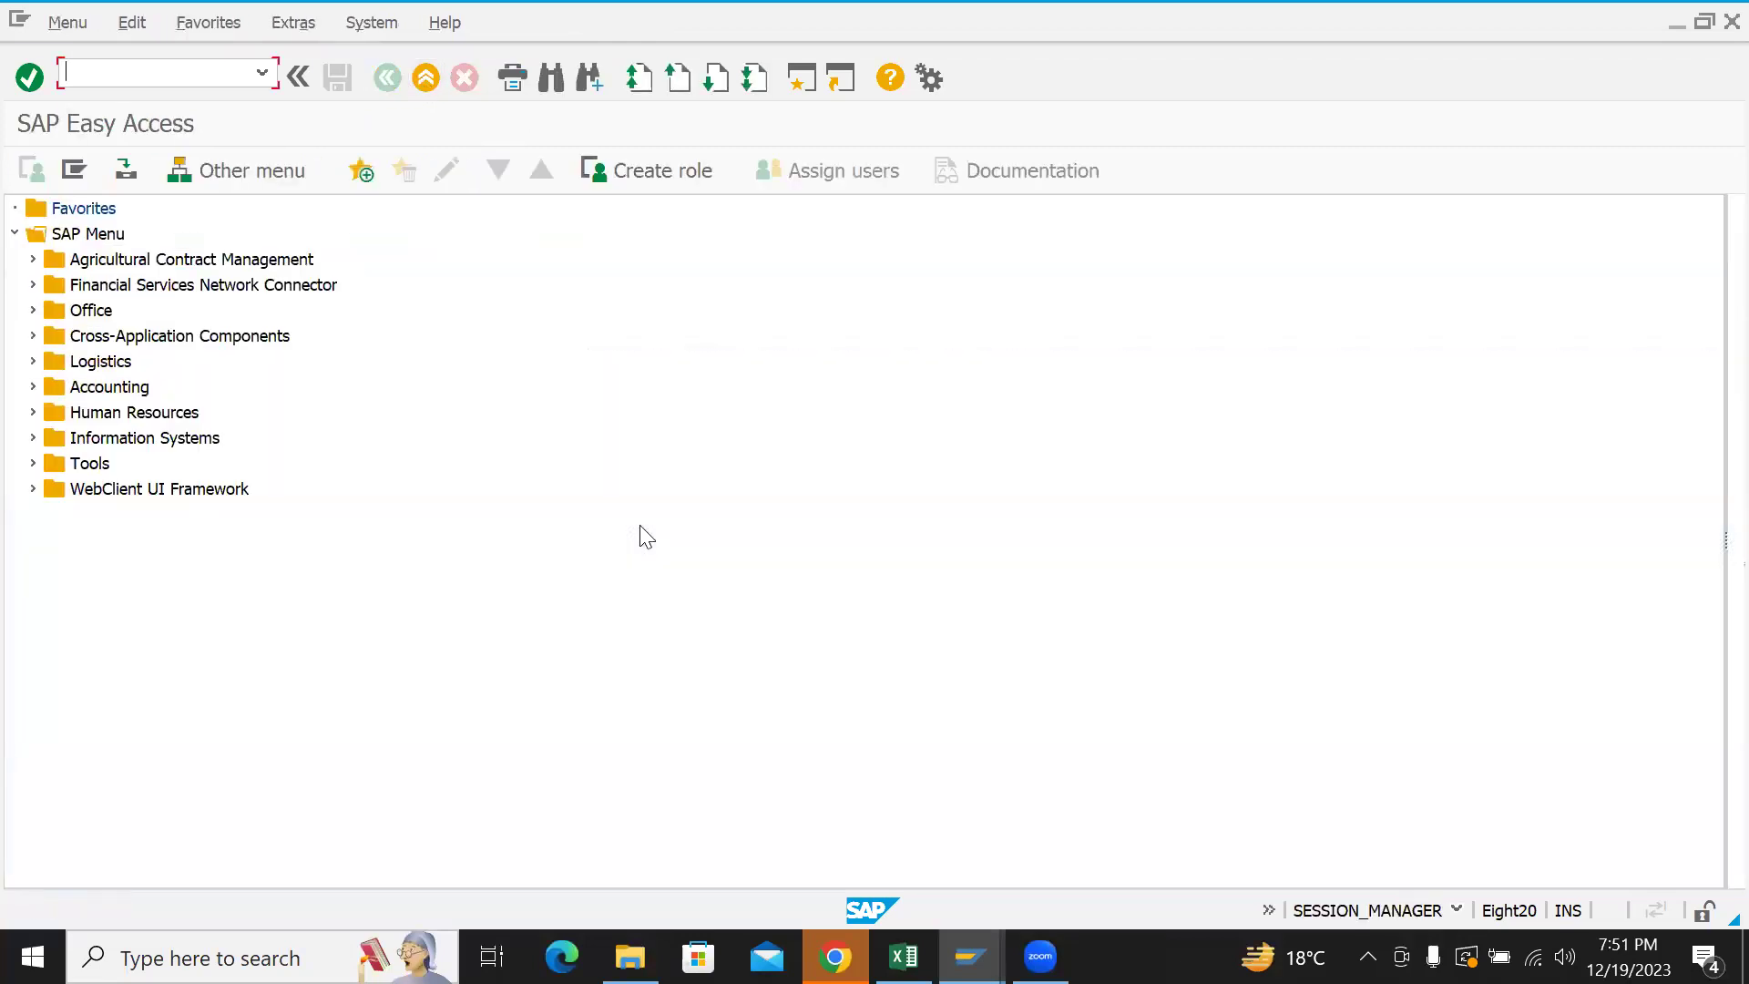
click(970, 956)
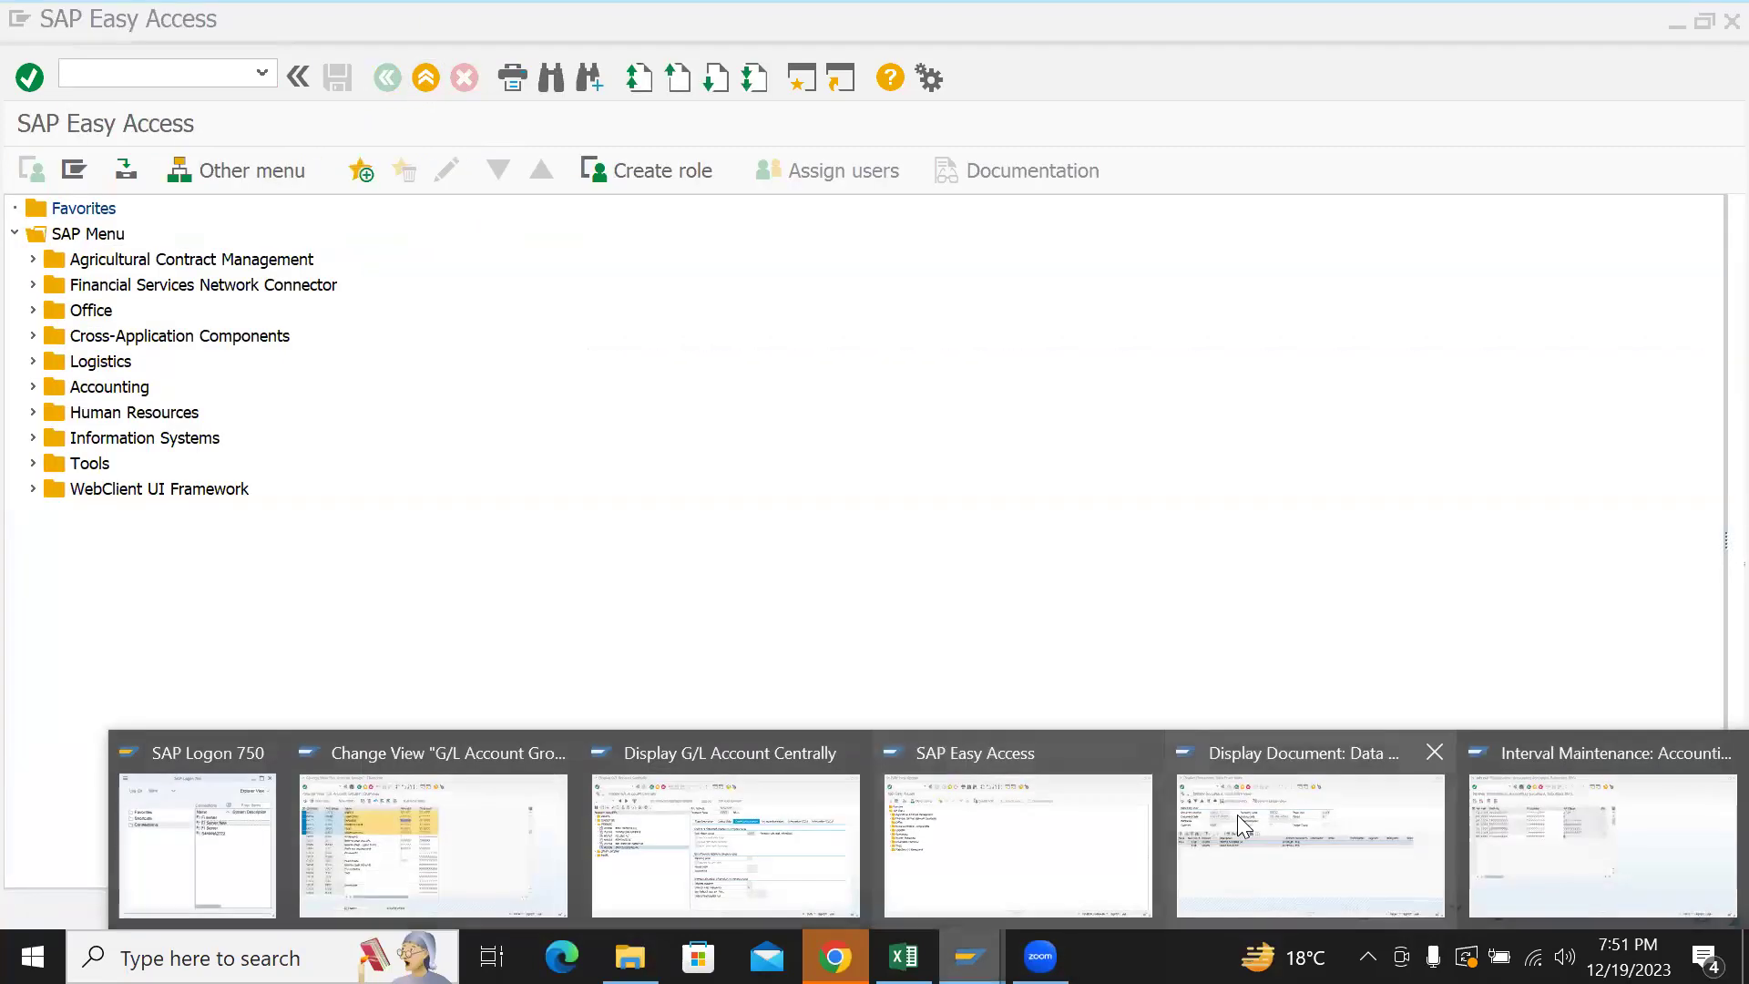
click(1494, 820)
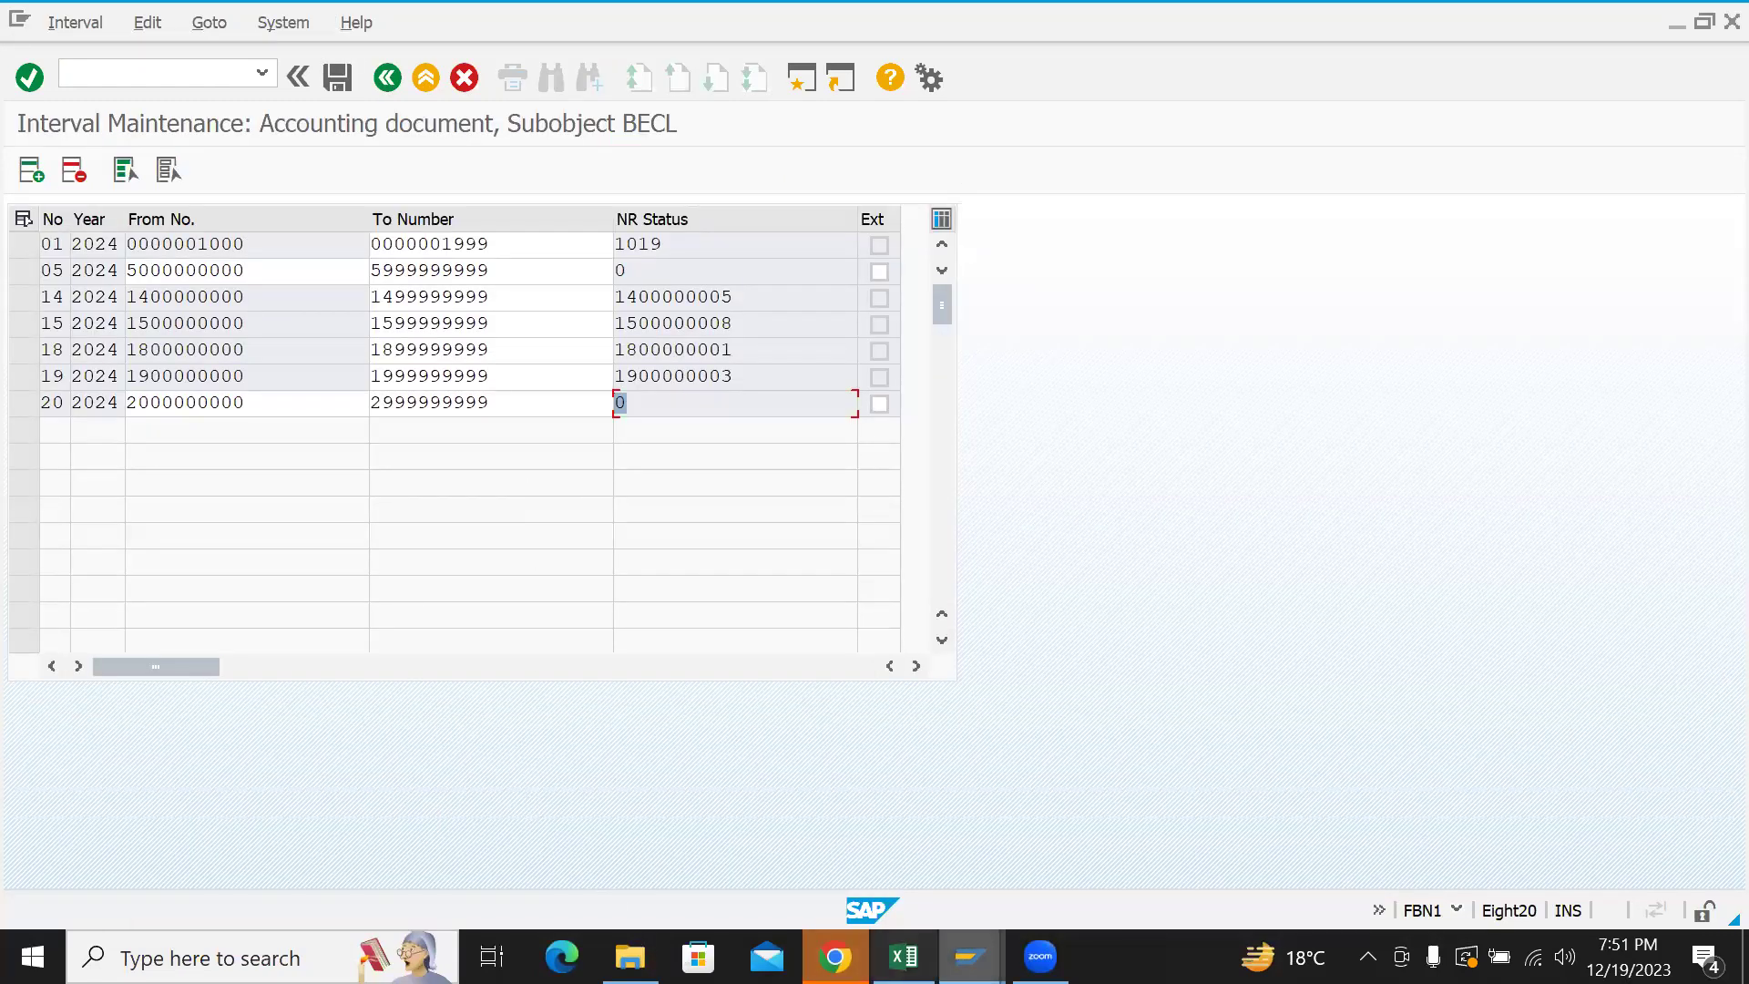
- Review BECL's G/L account groups, and return to the IMG structure at the Edit Chart of Accounts List activity
click(970, 957)
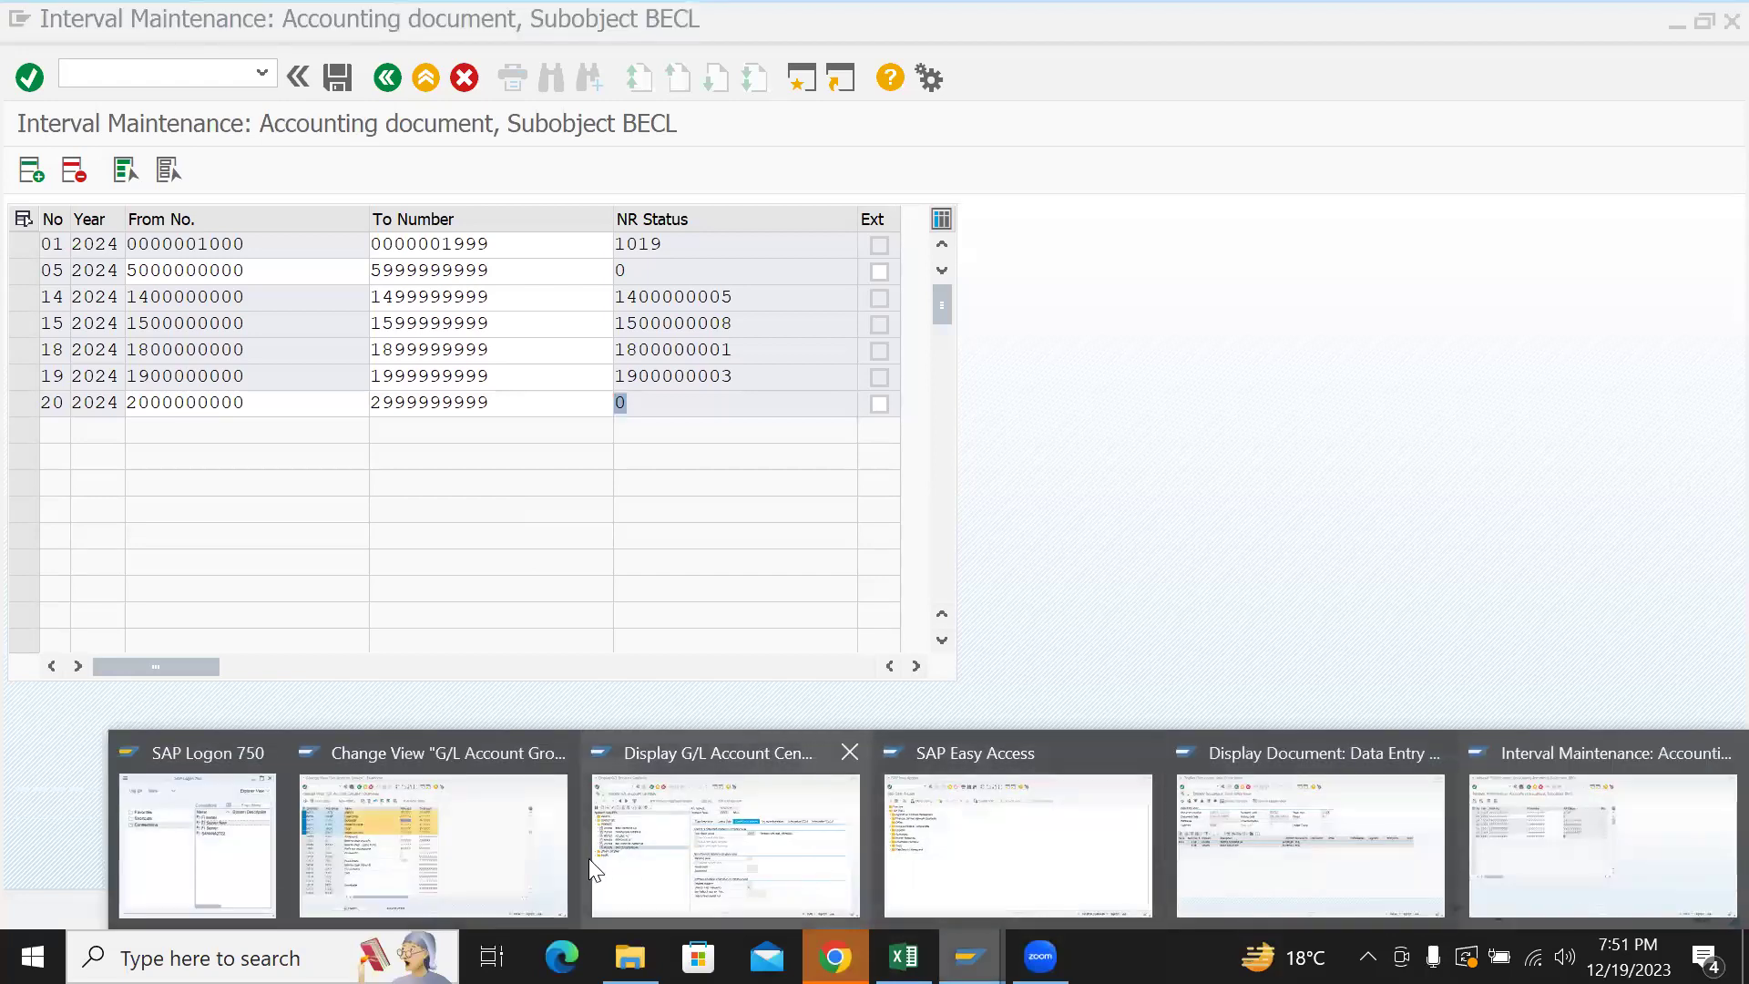
click(520, 856)
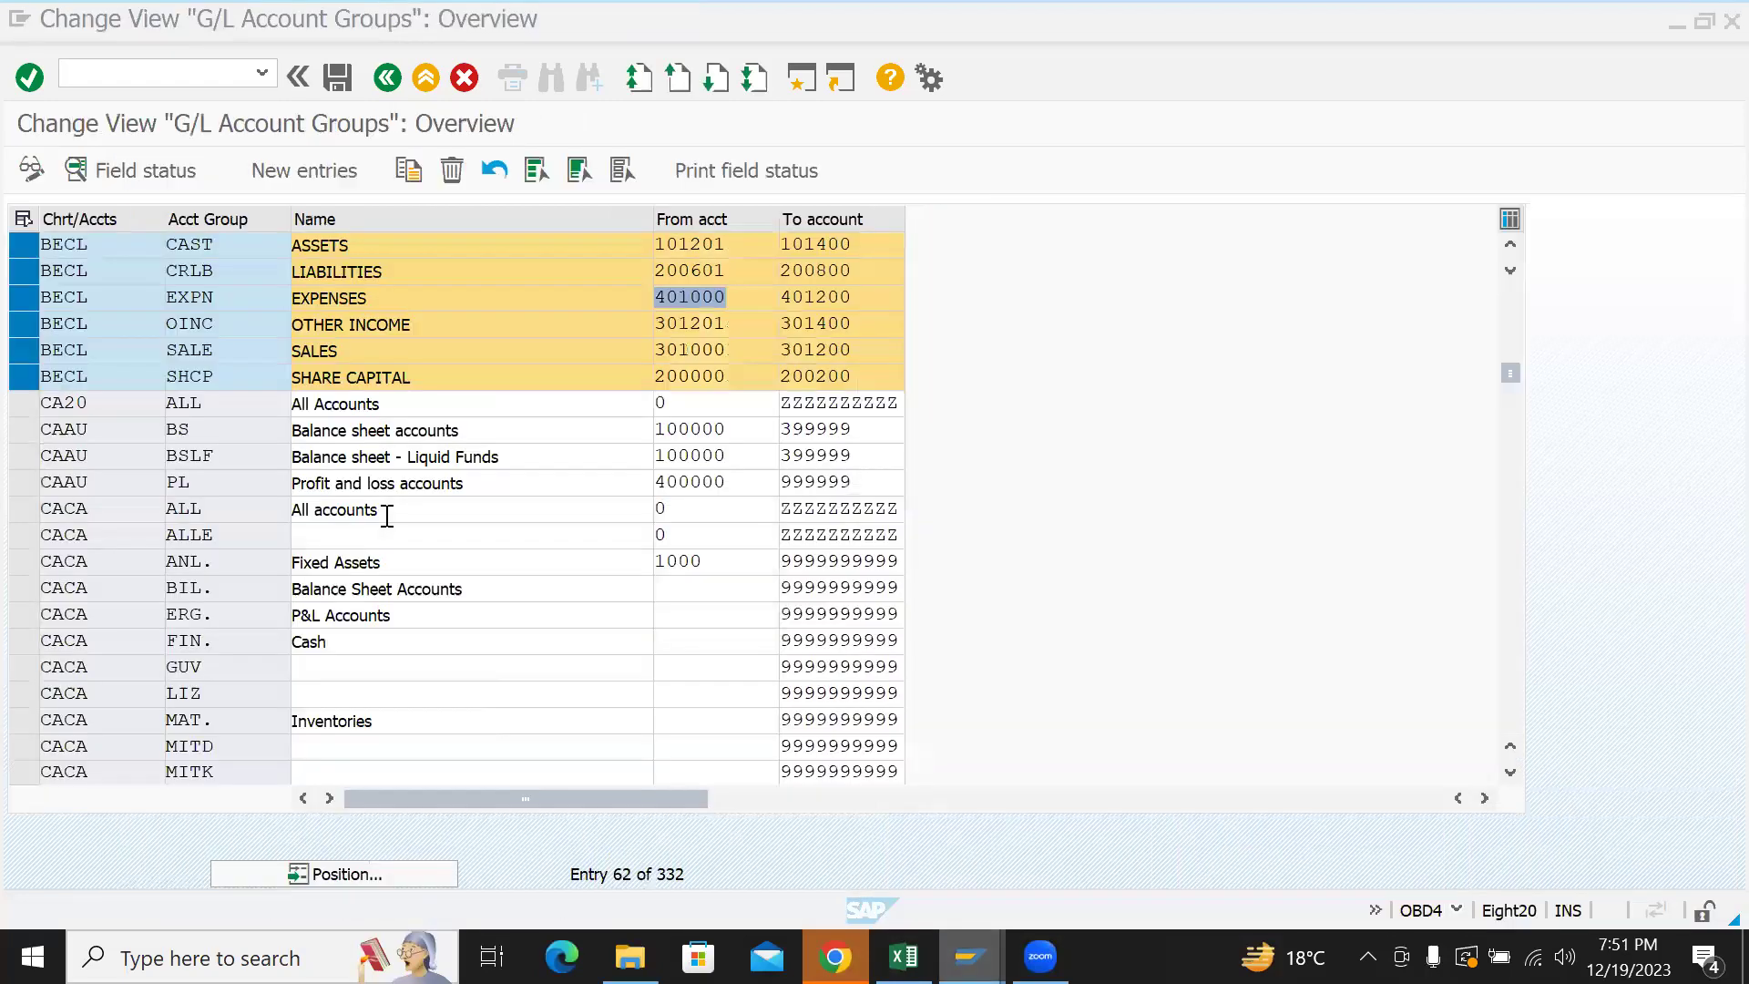
click(386, 80)
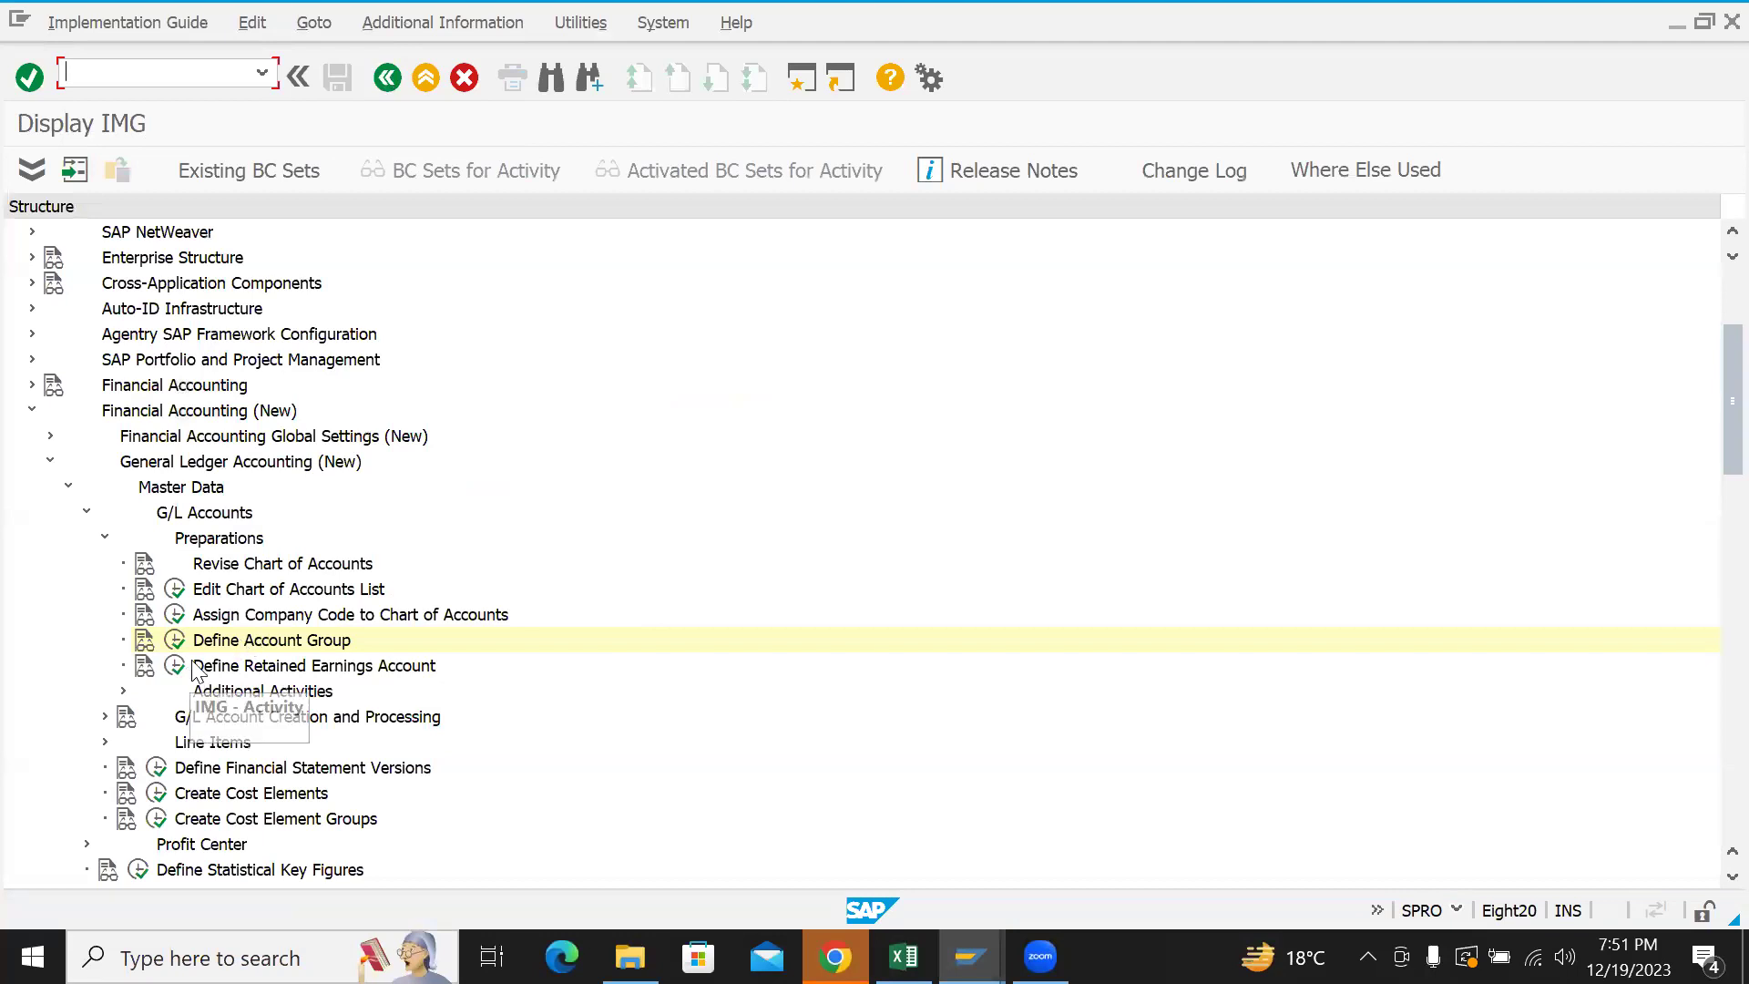
click(303, 590)
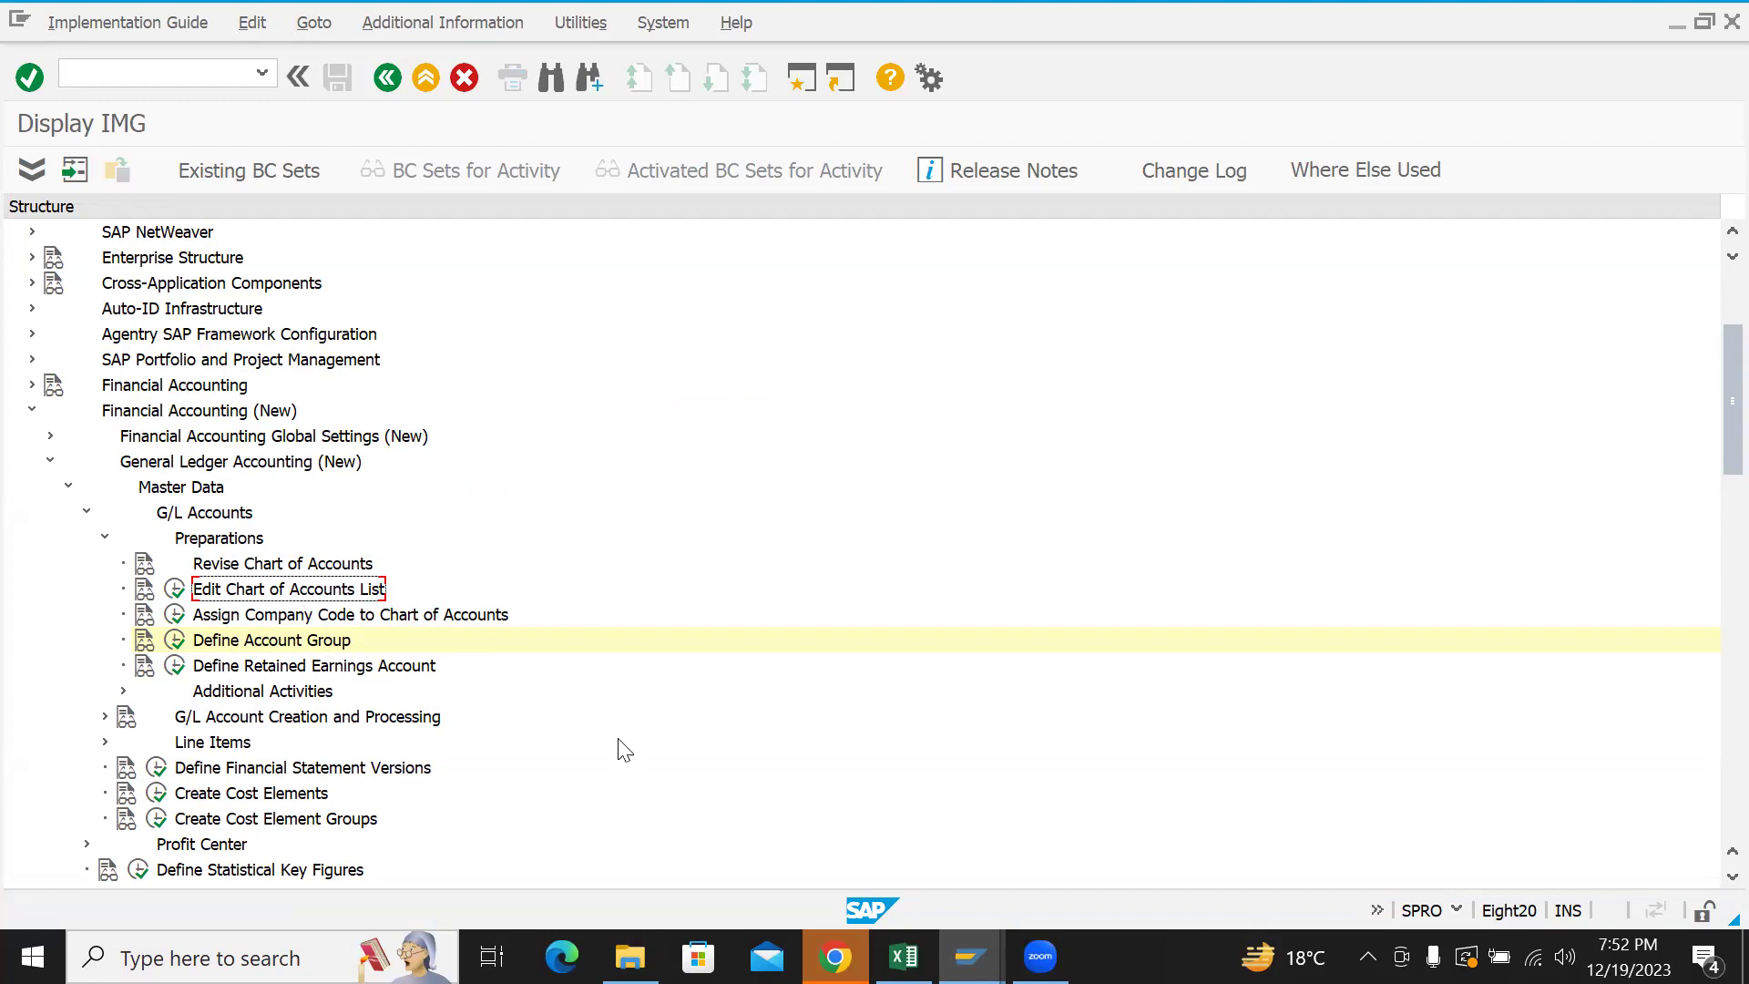
- In the central G/L account maintenance, copy BECL's office expense account as new G/L account 4010006
mouse_move(971, 956)
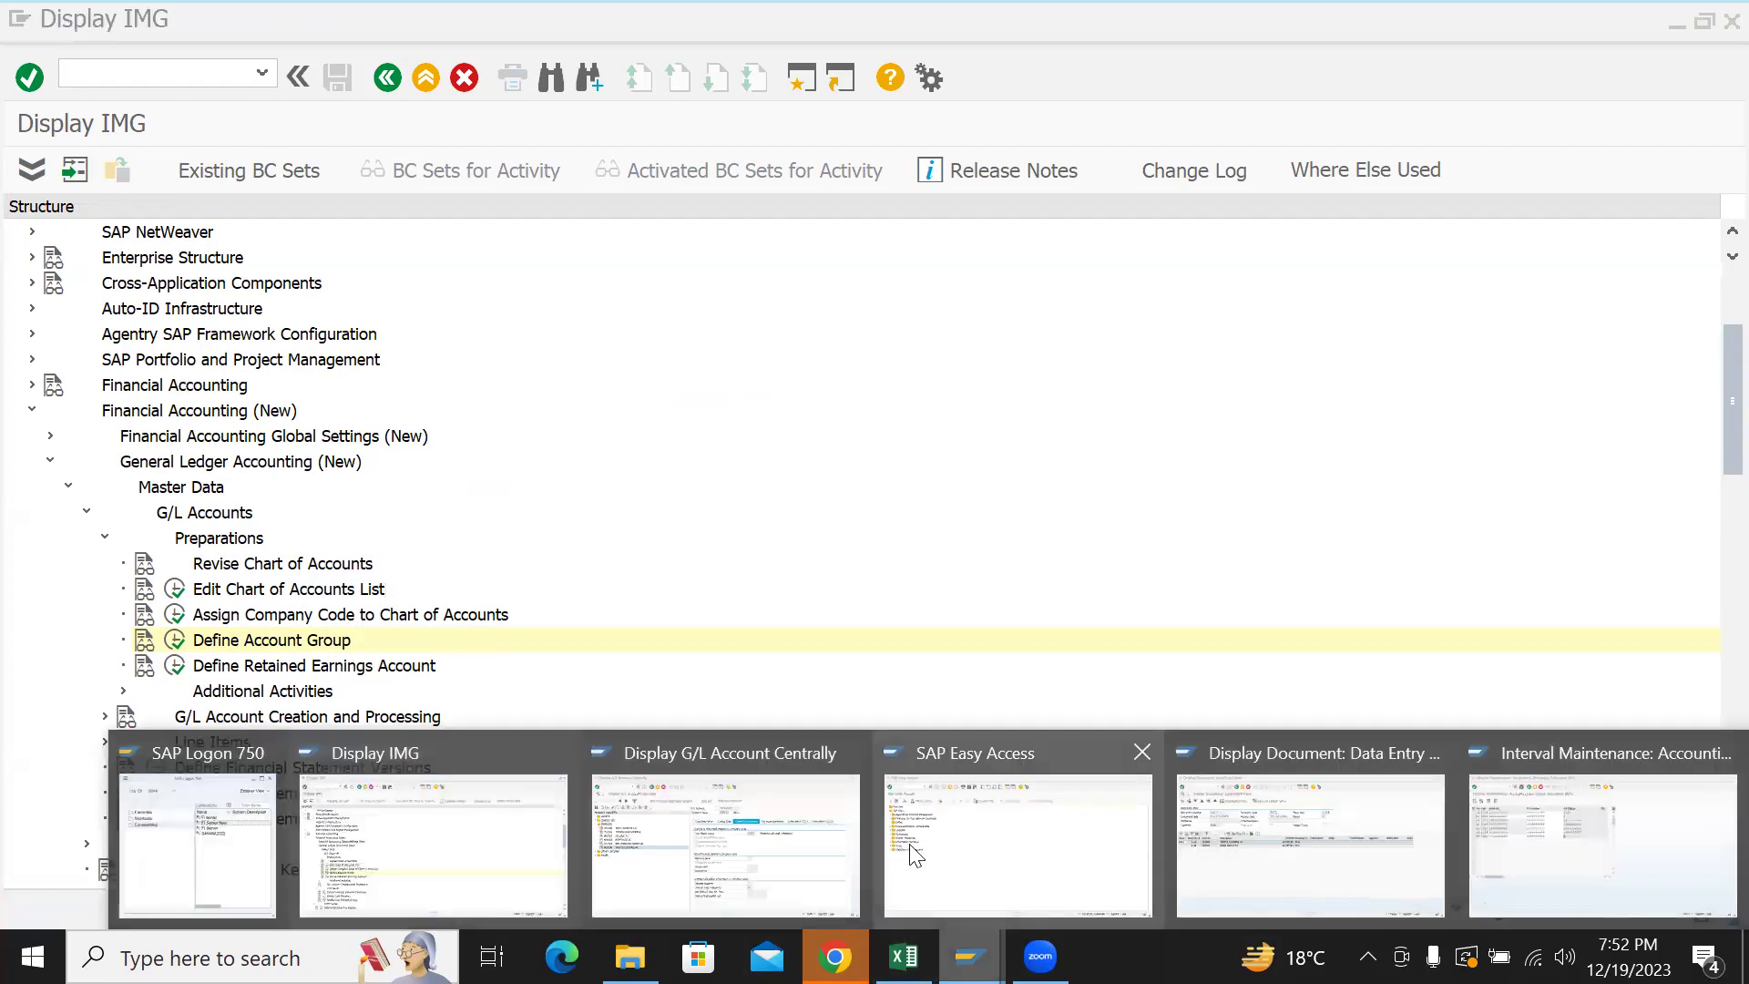
click(783, 838)
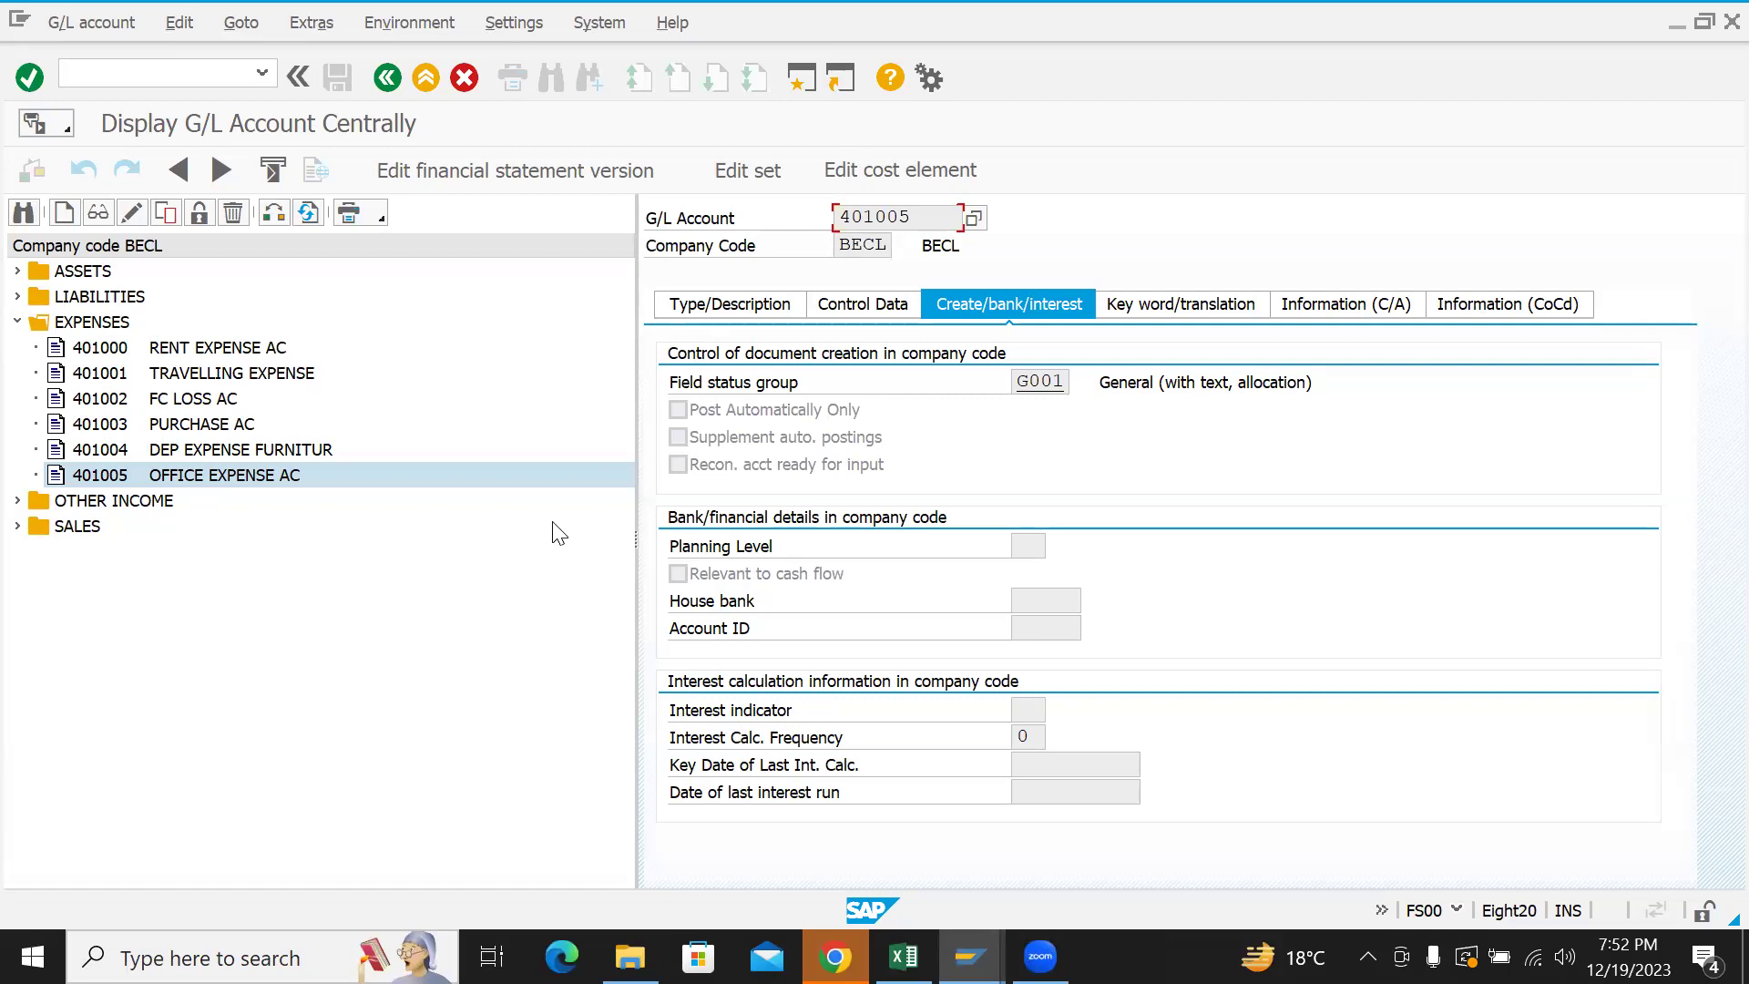
click(164, 213)
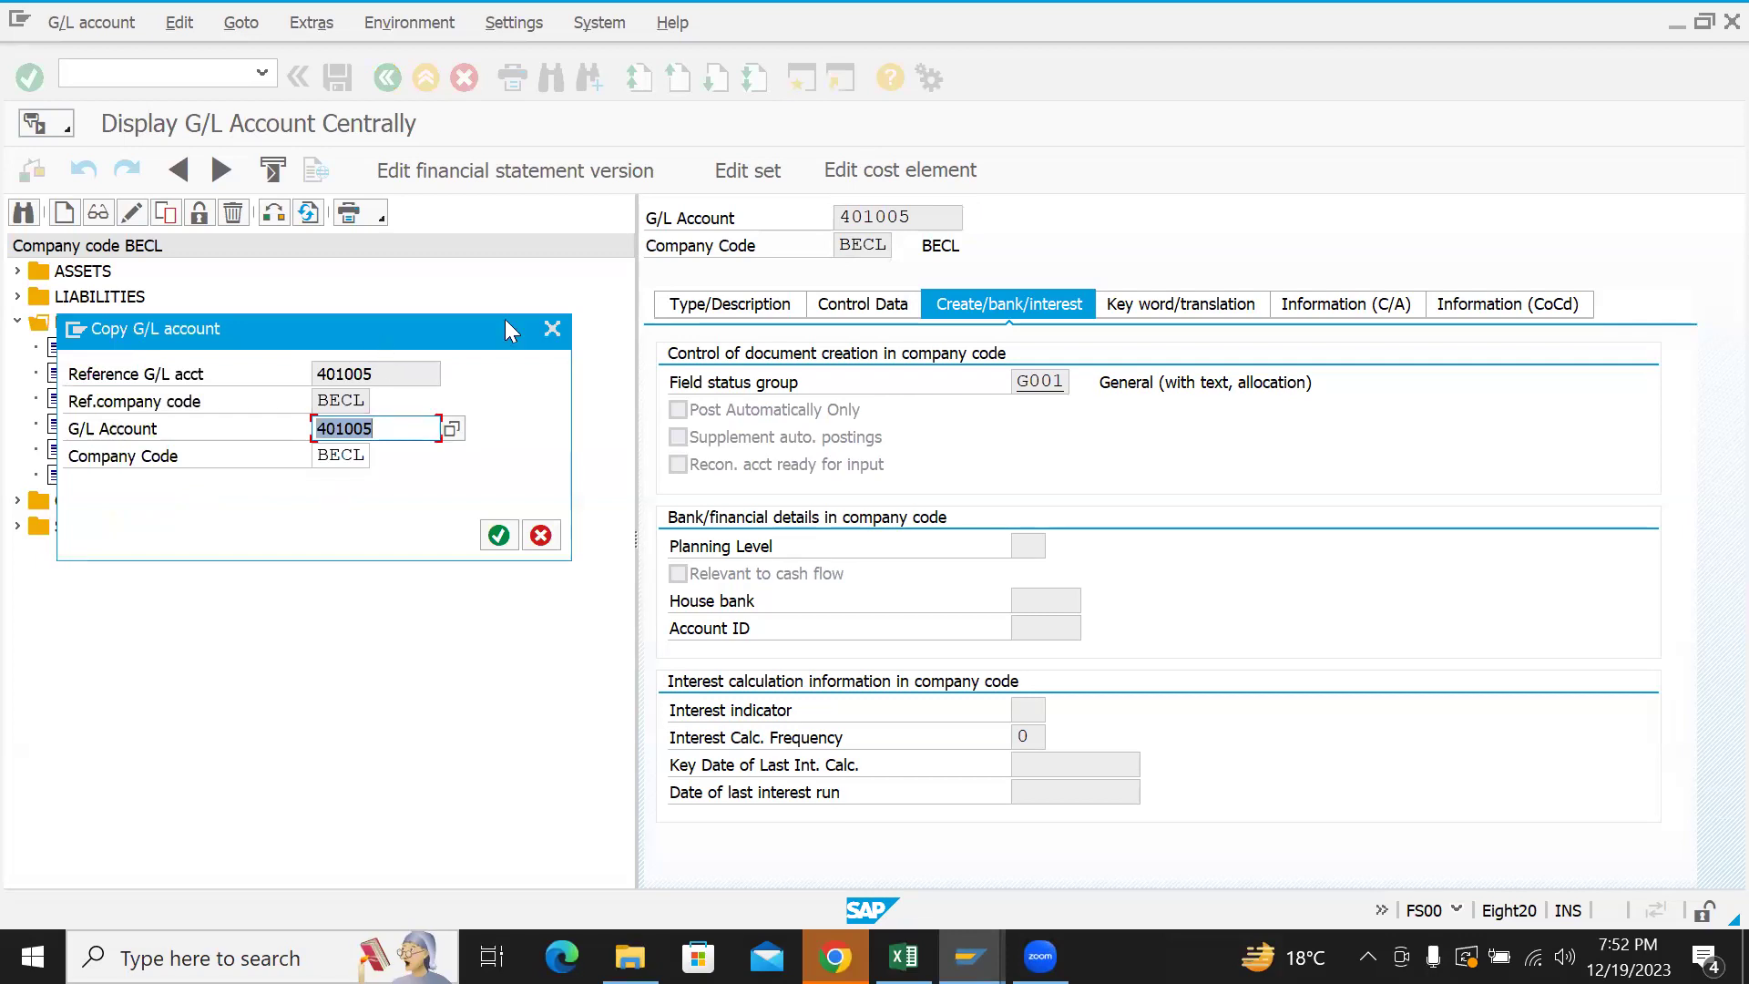
drag(505, 328, 924, 340)
click(804, 441)
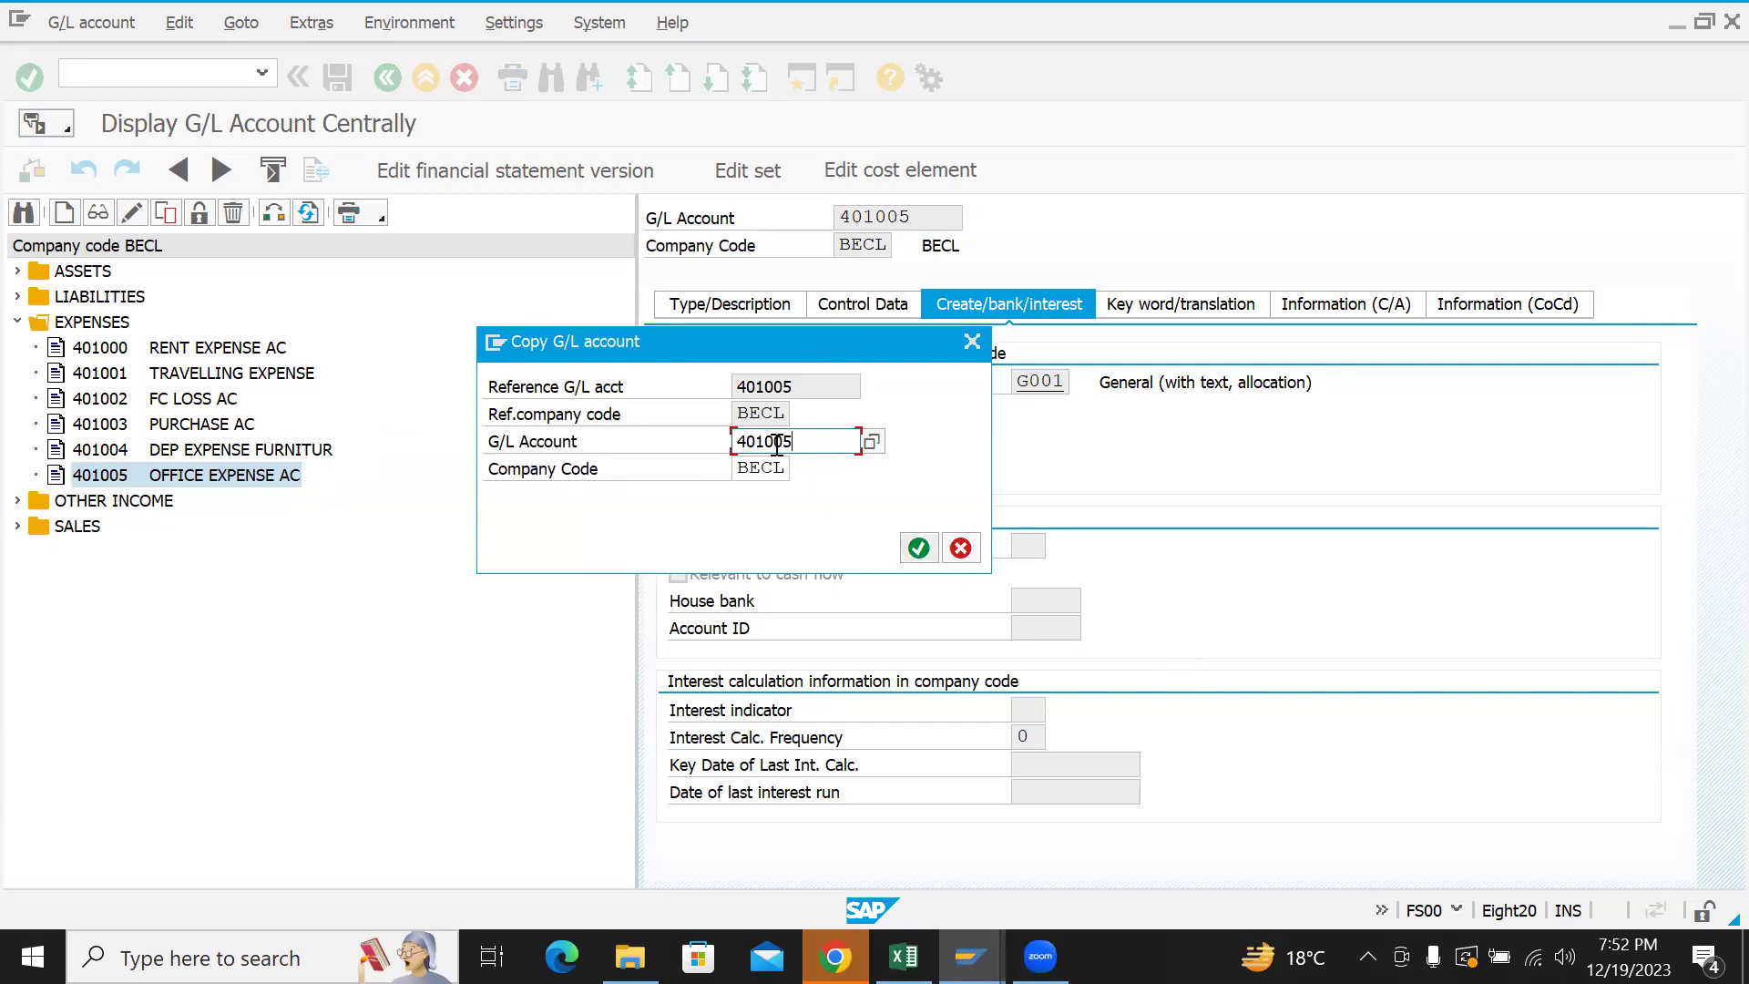
key(BackSpace)
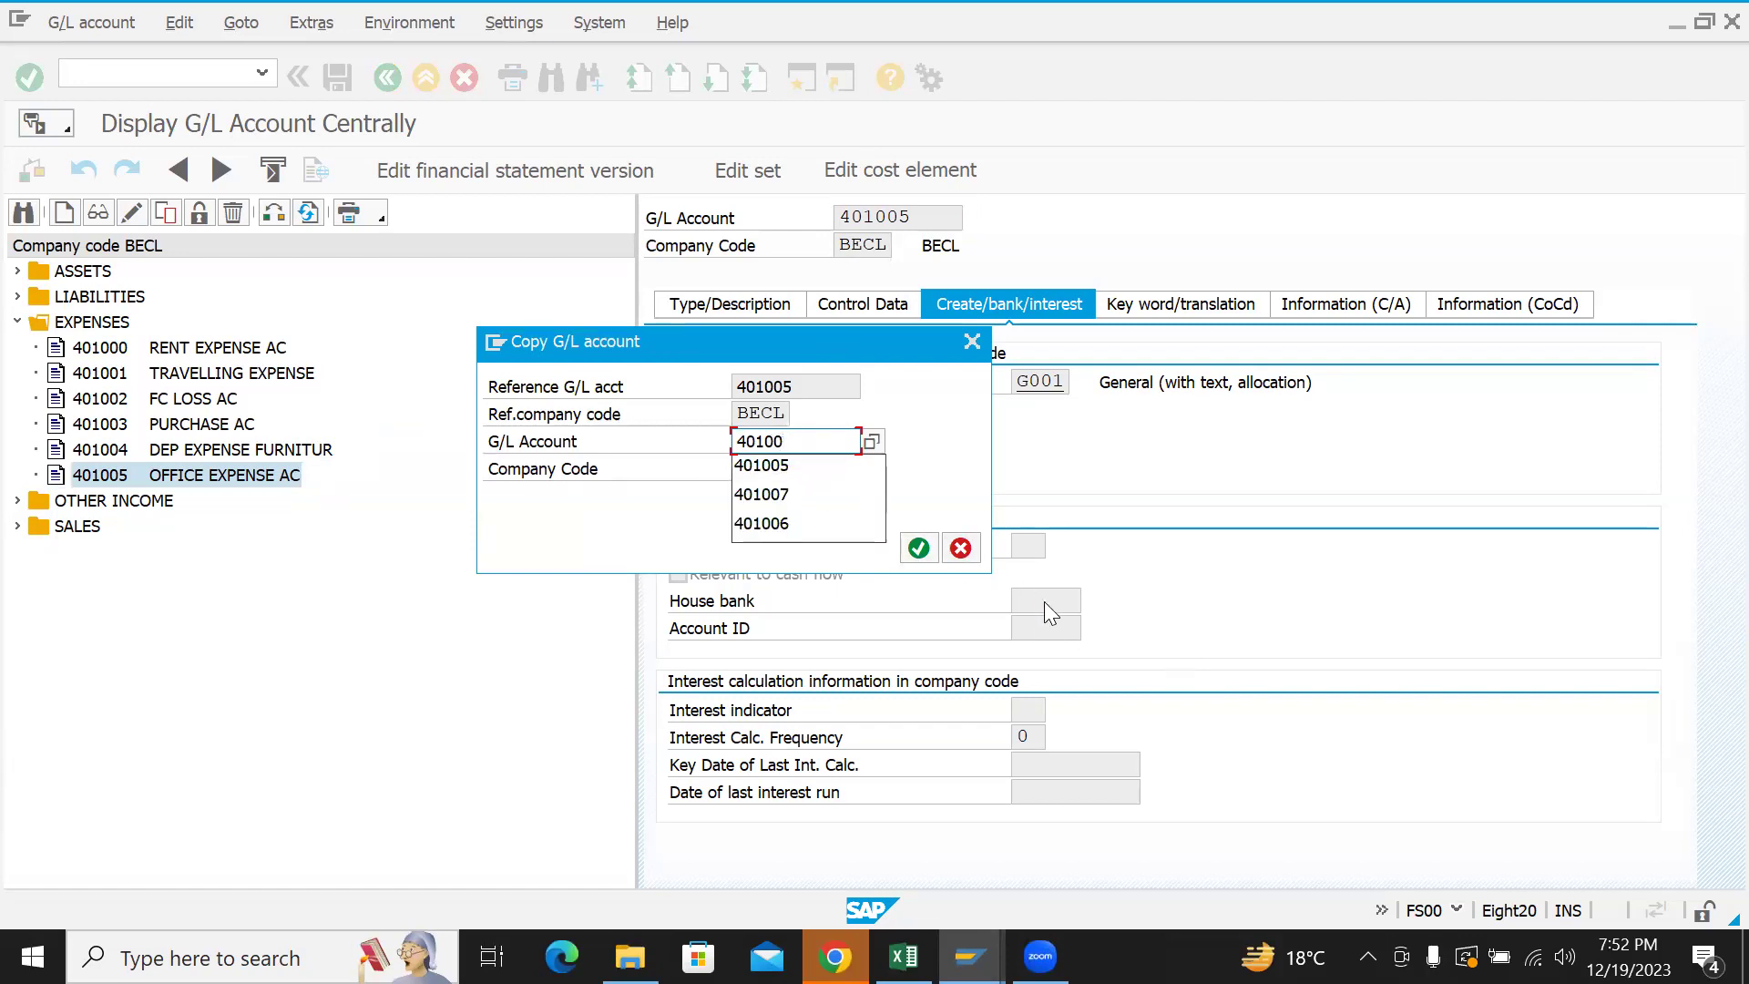
text(06)
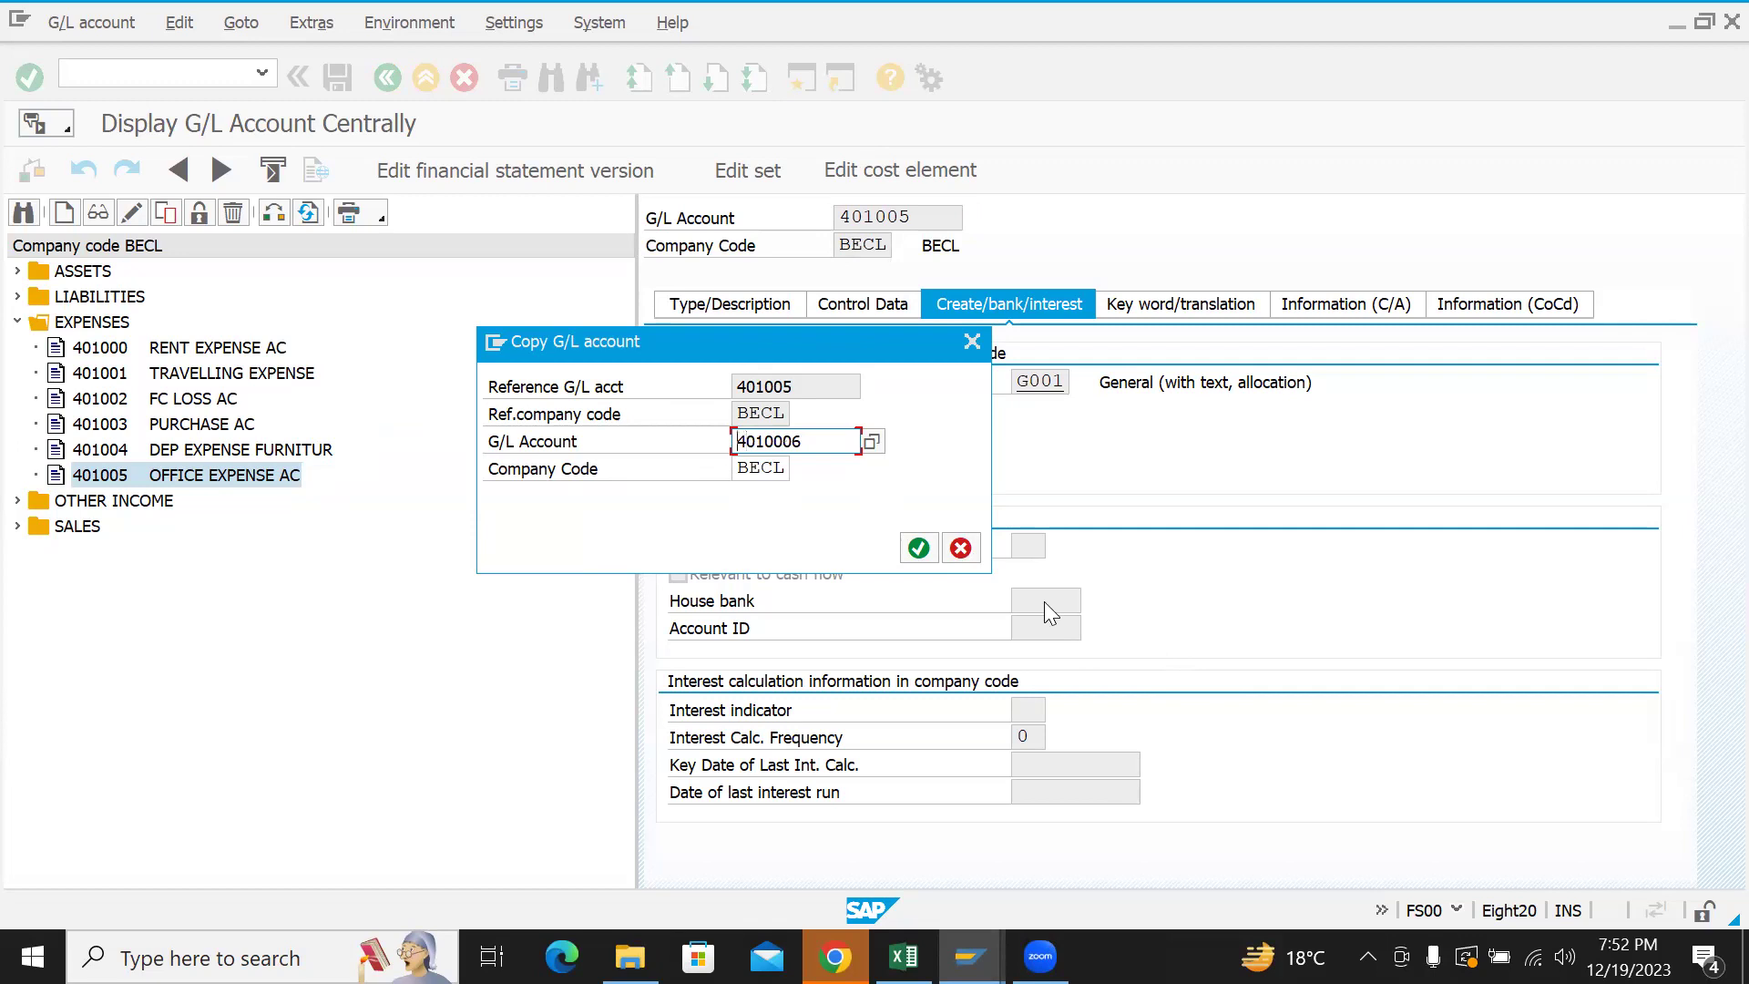
key(Return)
- Set both the short text and the G/L account long text of account 4010006 to FOOD EXPENSE
click(779, 303)
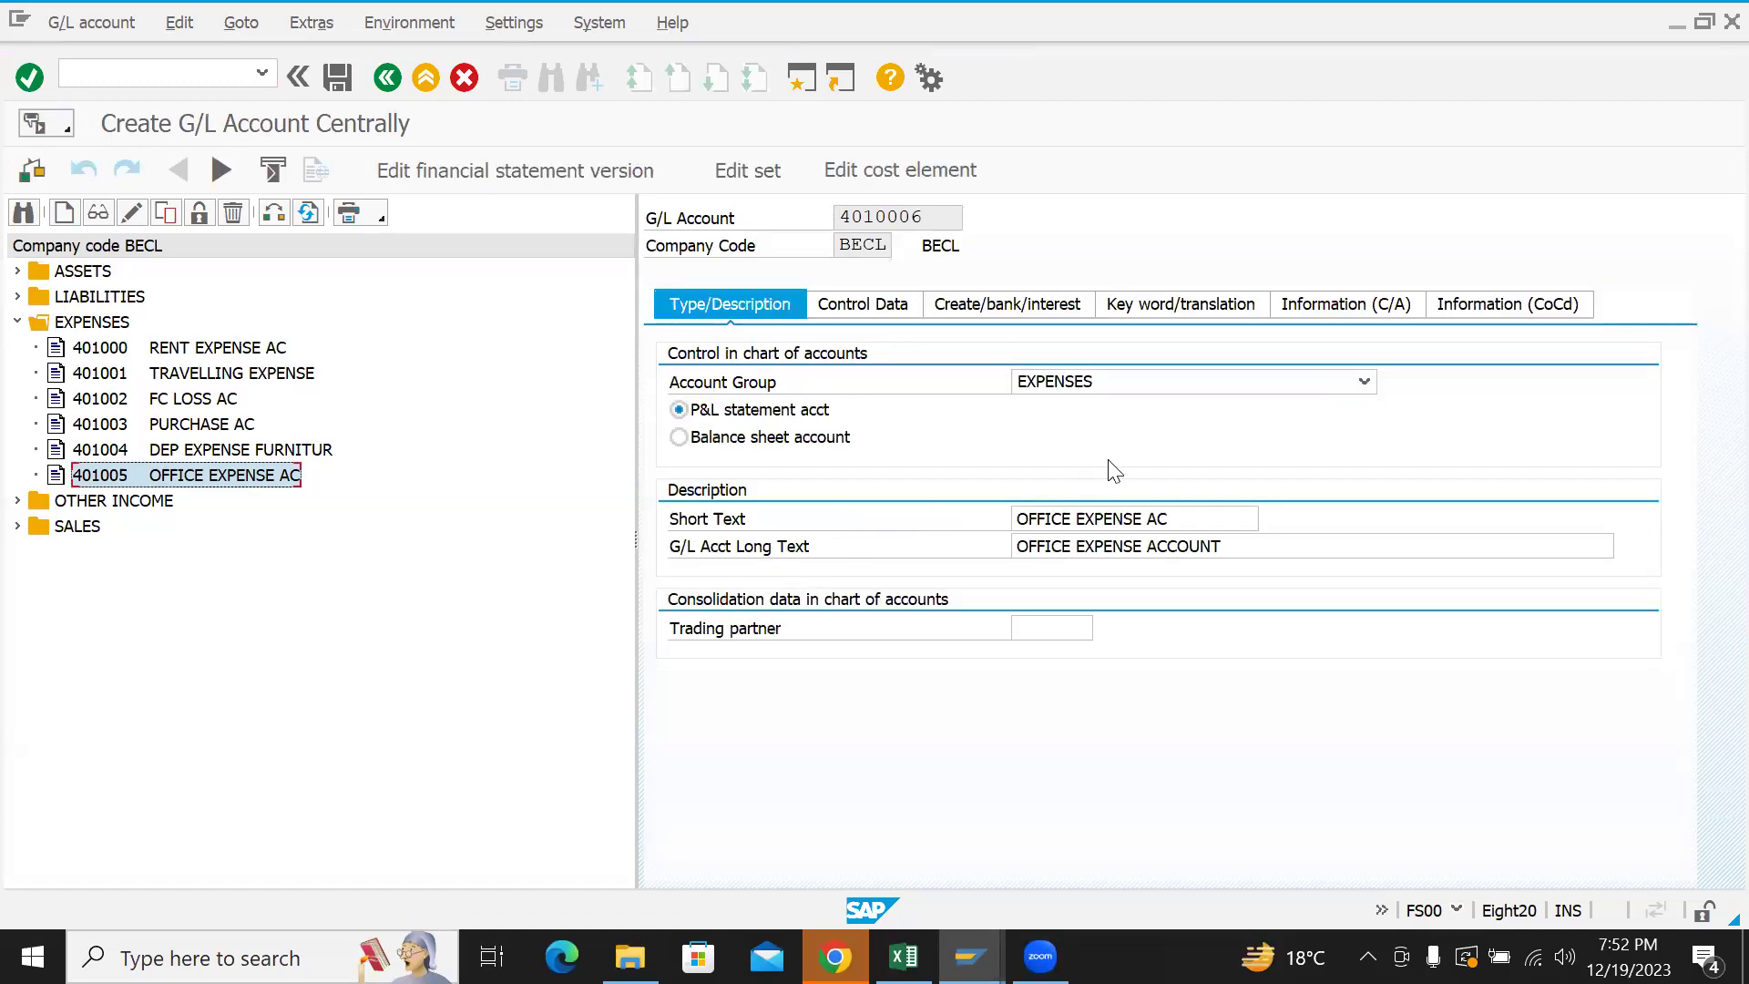
drag(1190, 521, 899, 523)
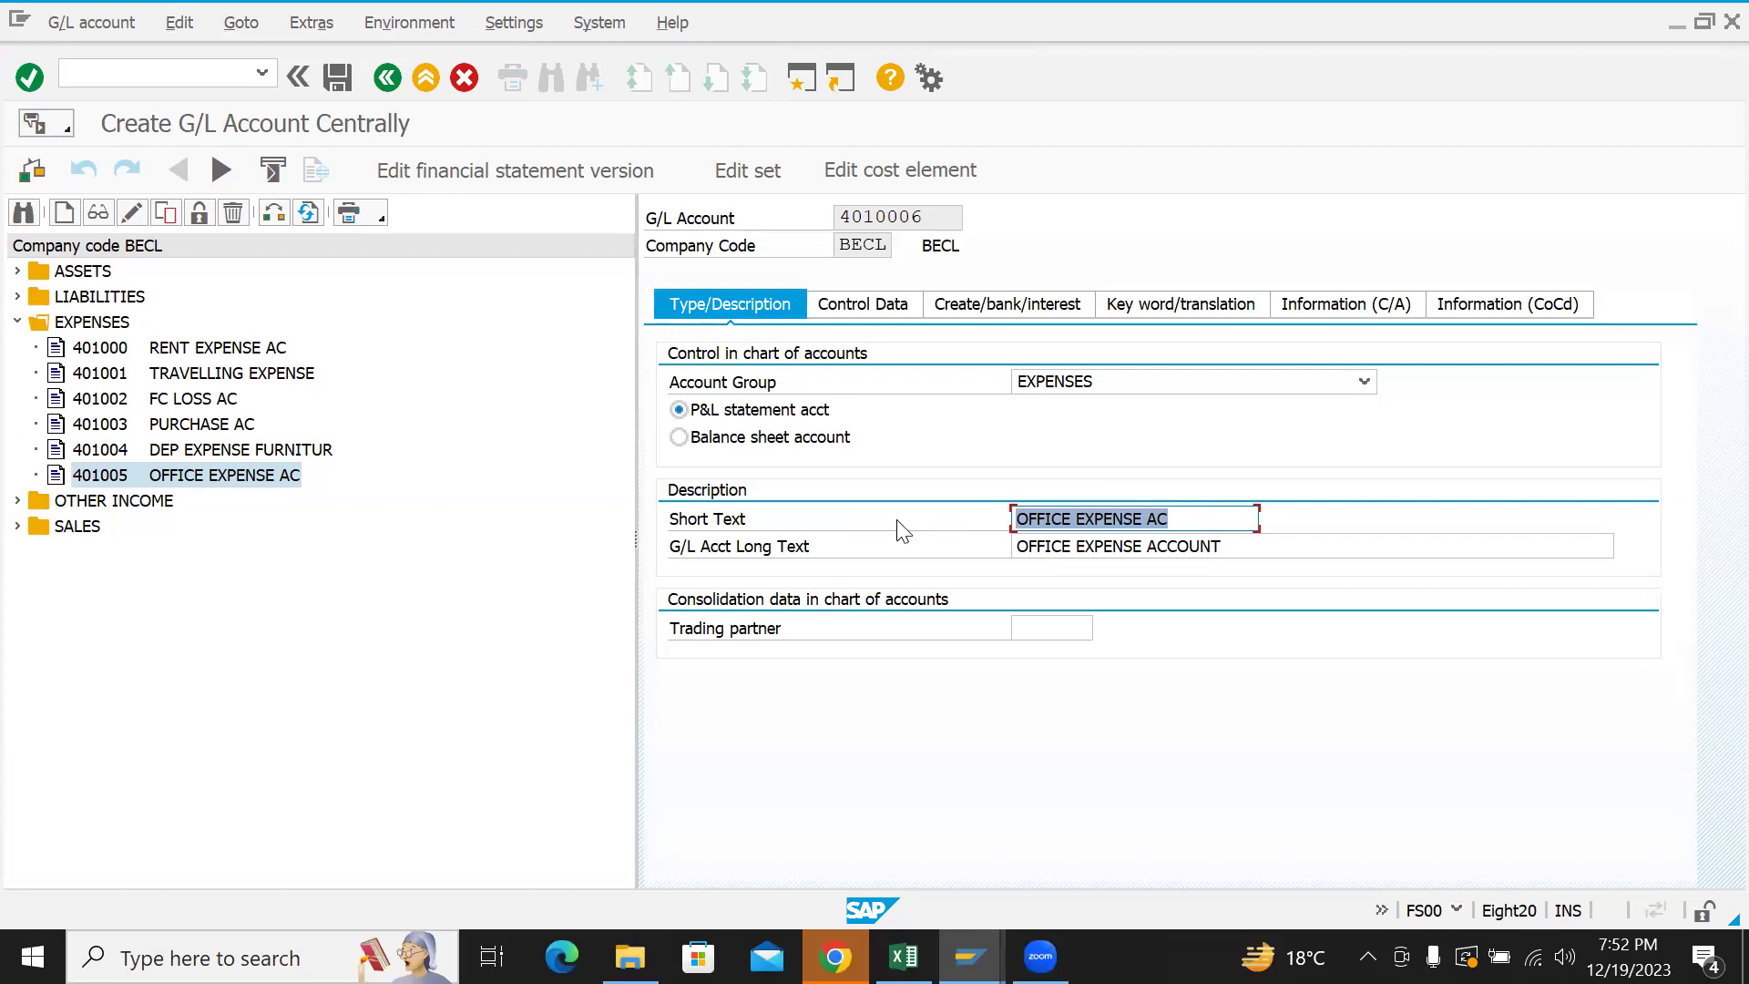
text(TRA)
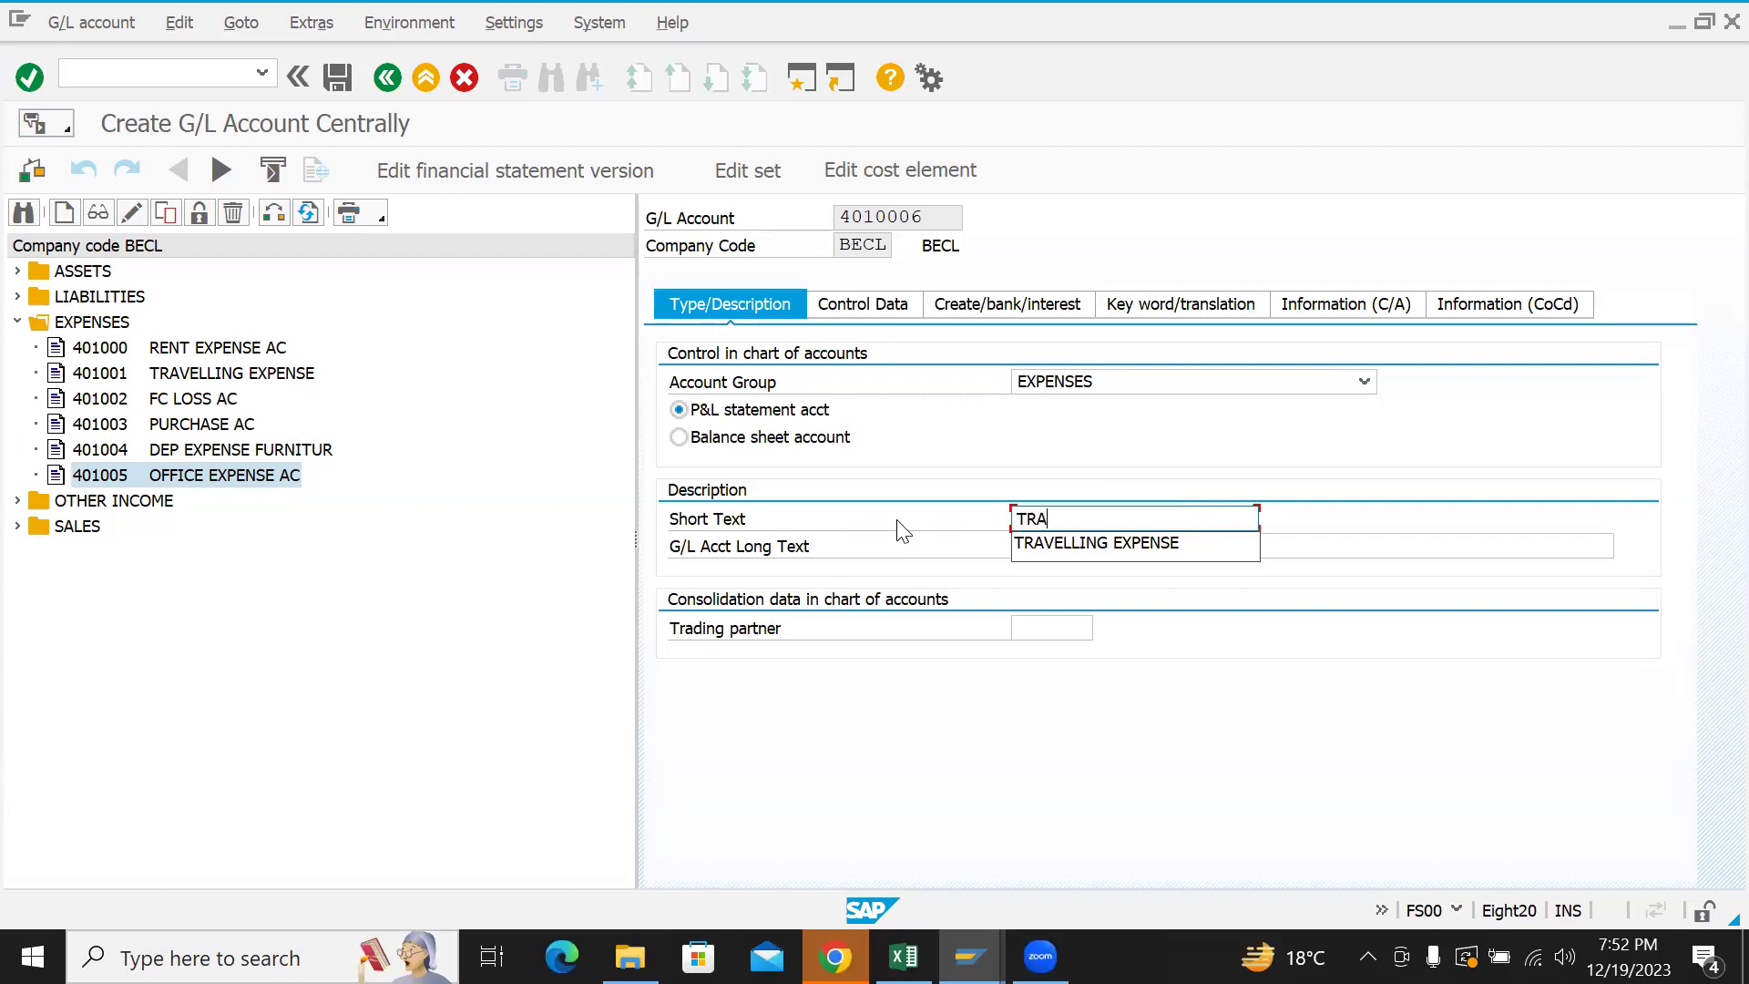
key(BackSpace)
key(BackSpace)
key(BackSpace)
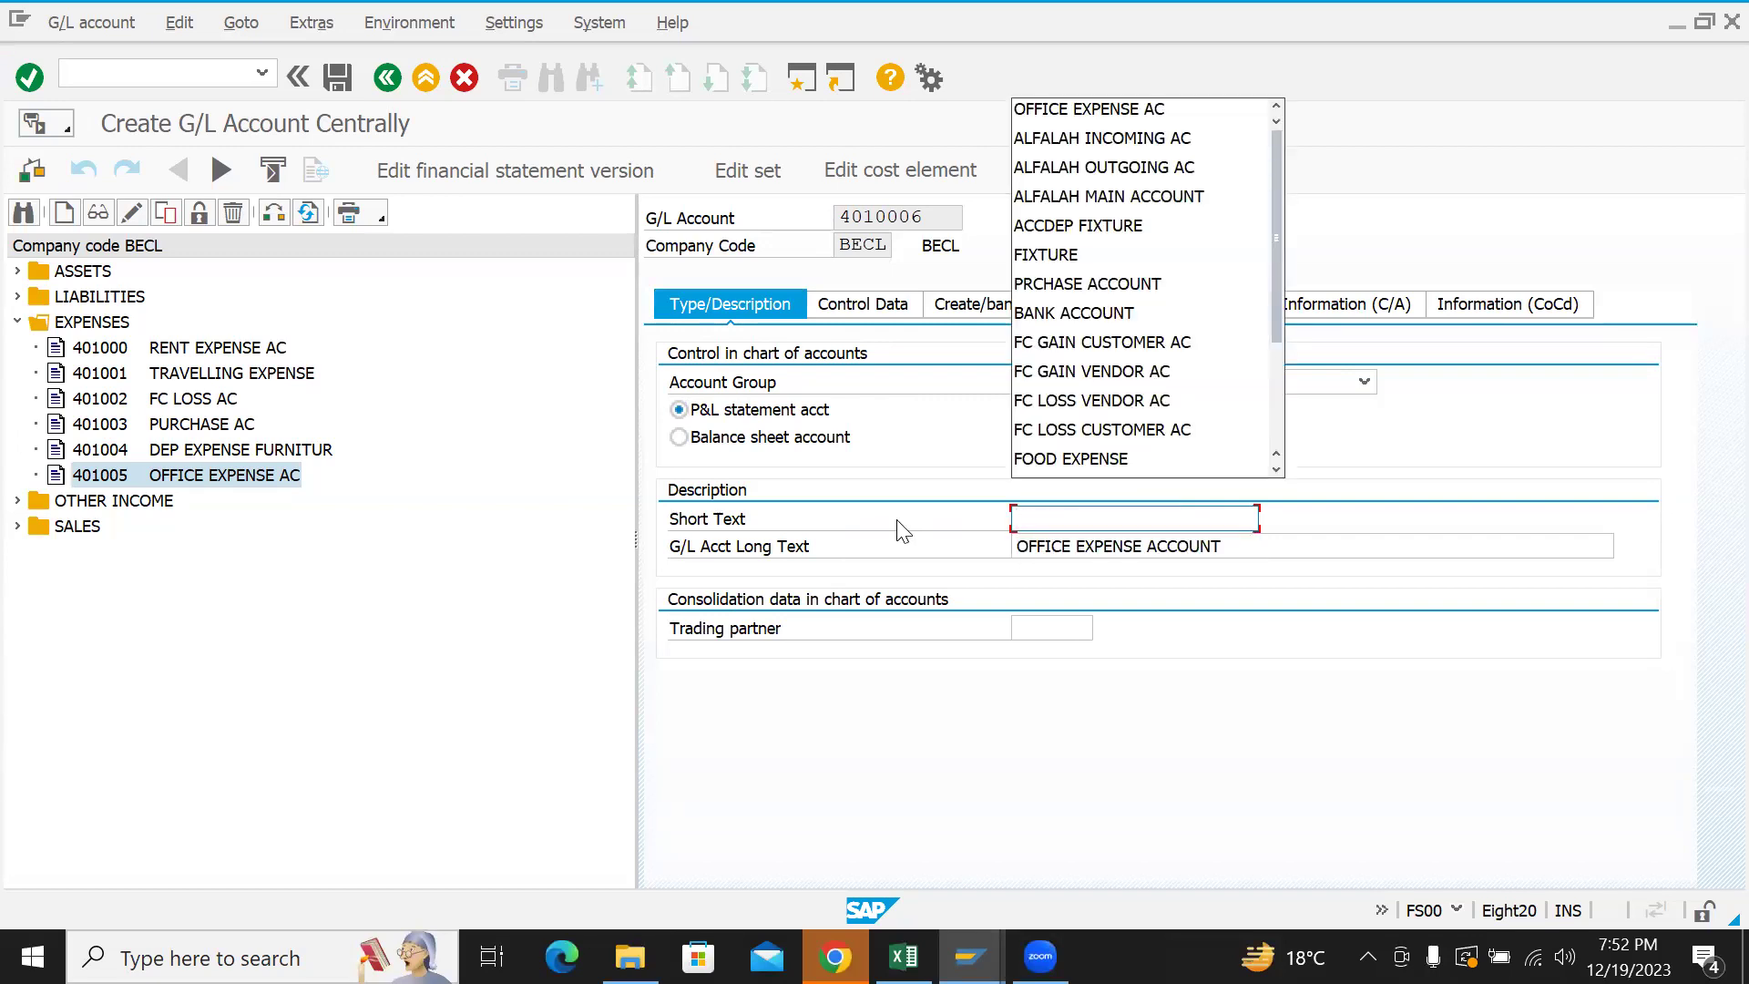
text(FOOD)
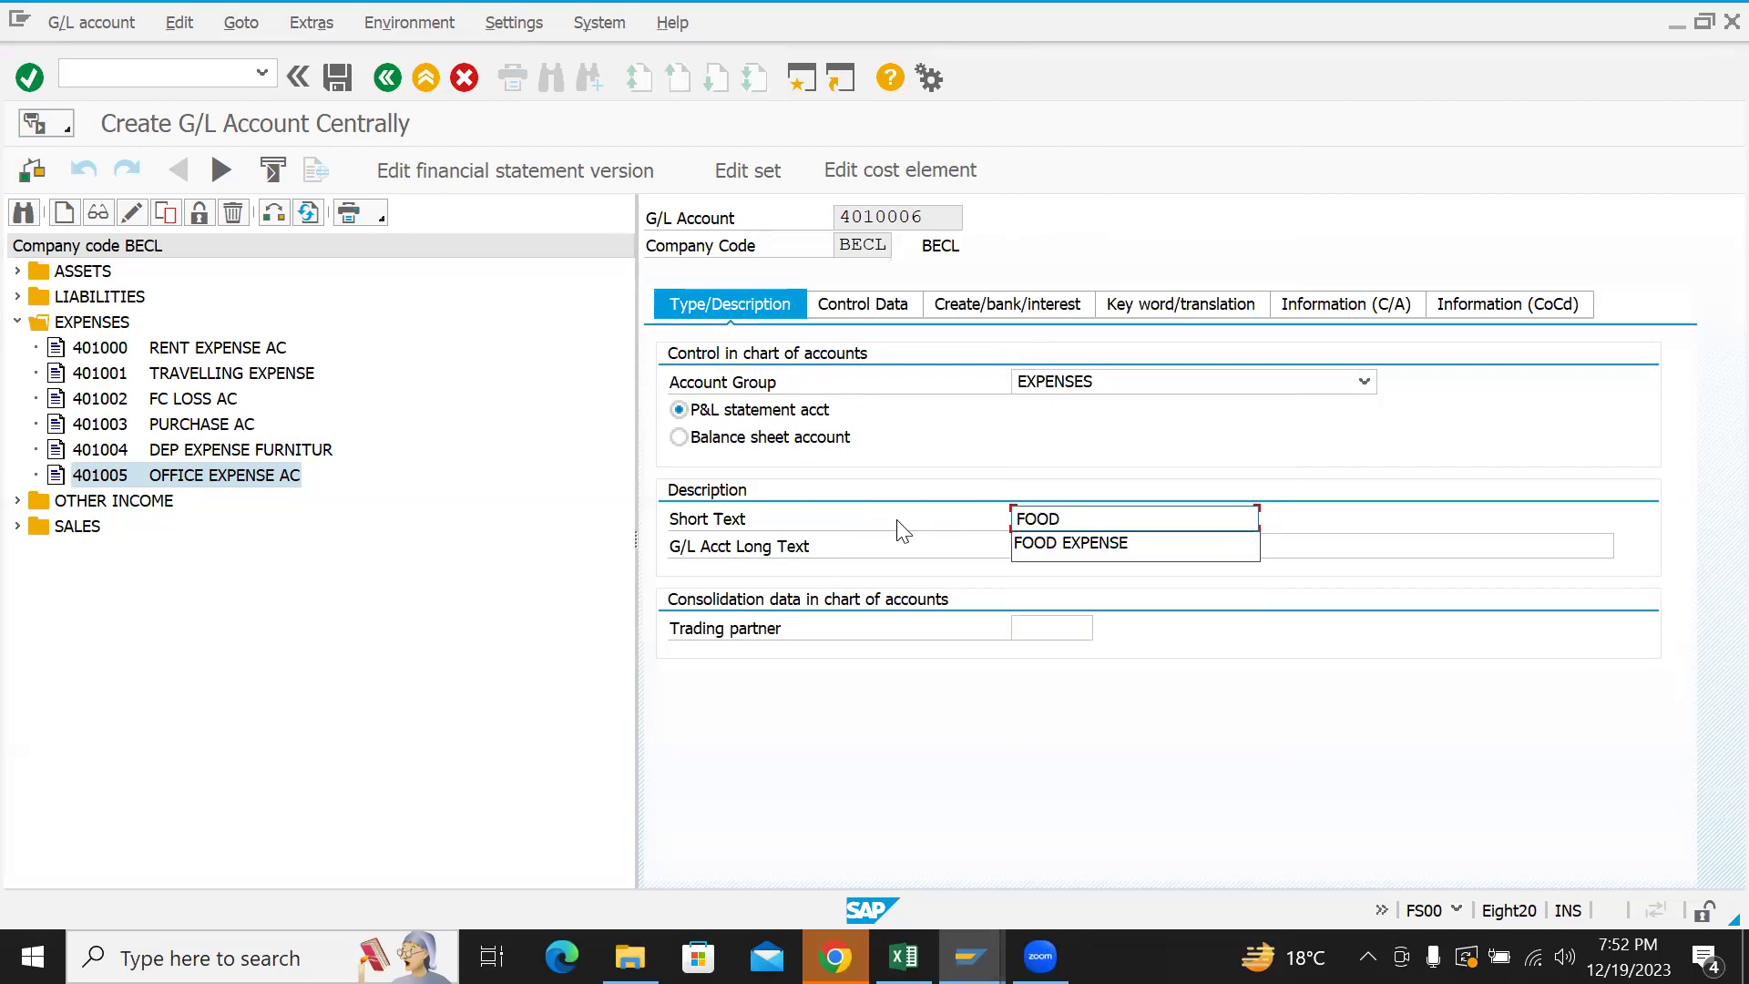
key(Down)
key(Return)
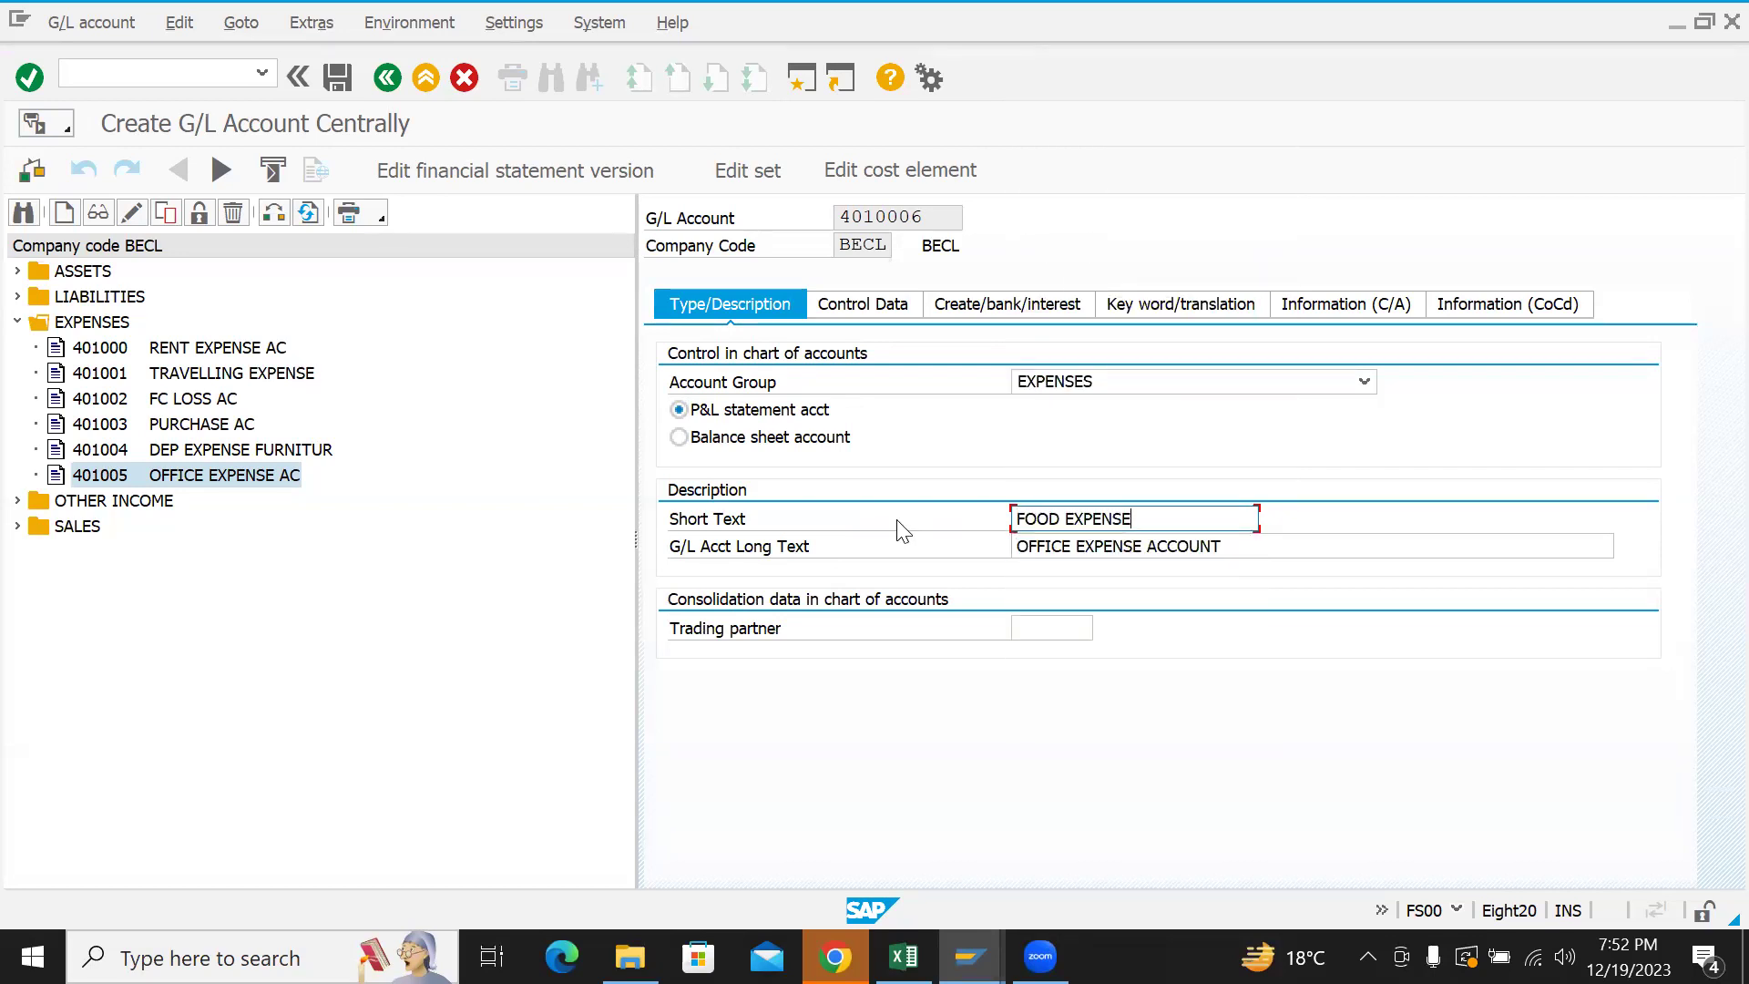
key(Tab)
text(FOOD EXPENSE)
key(Return)
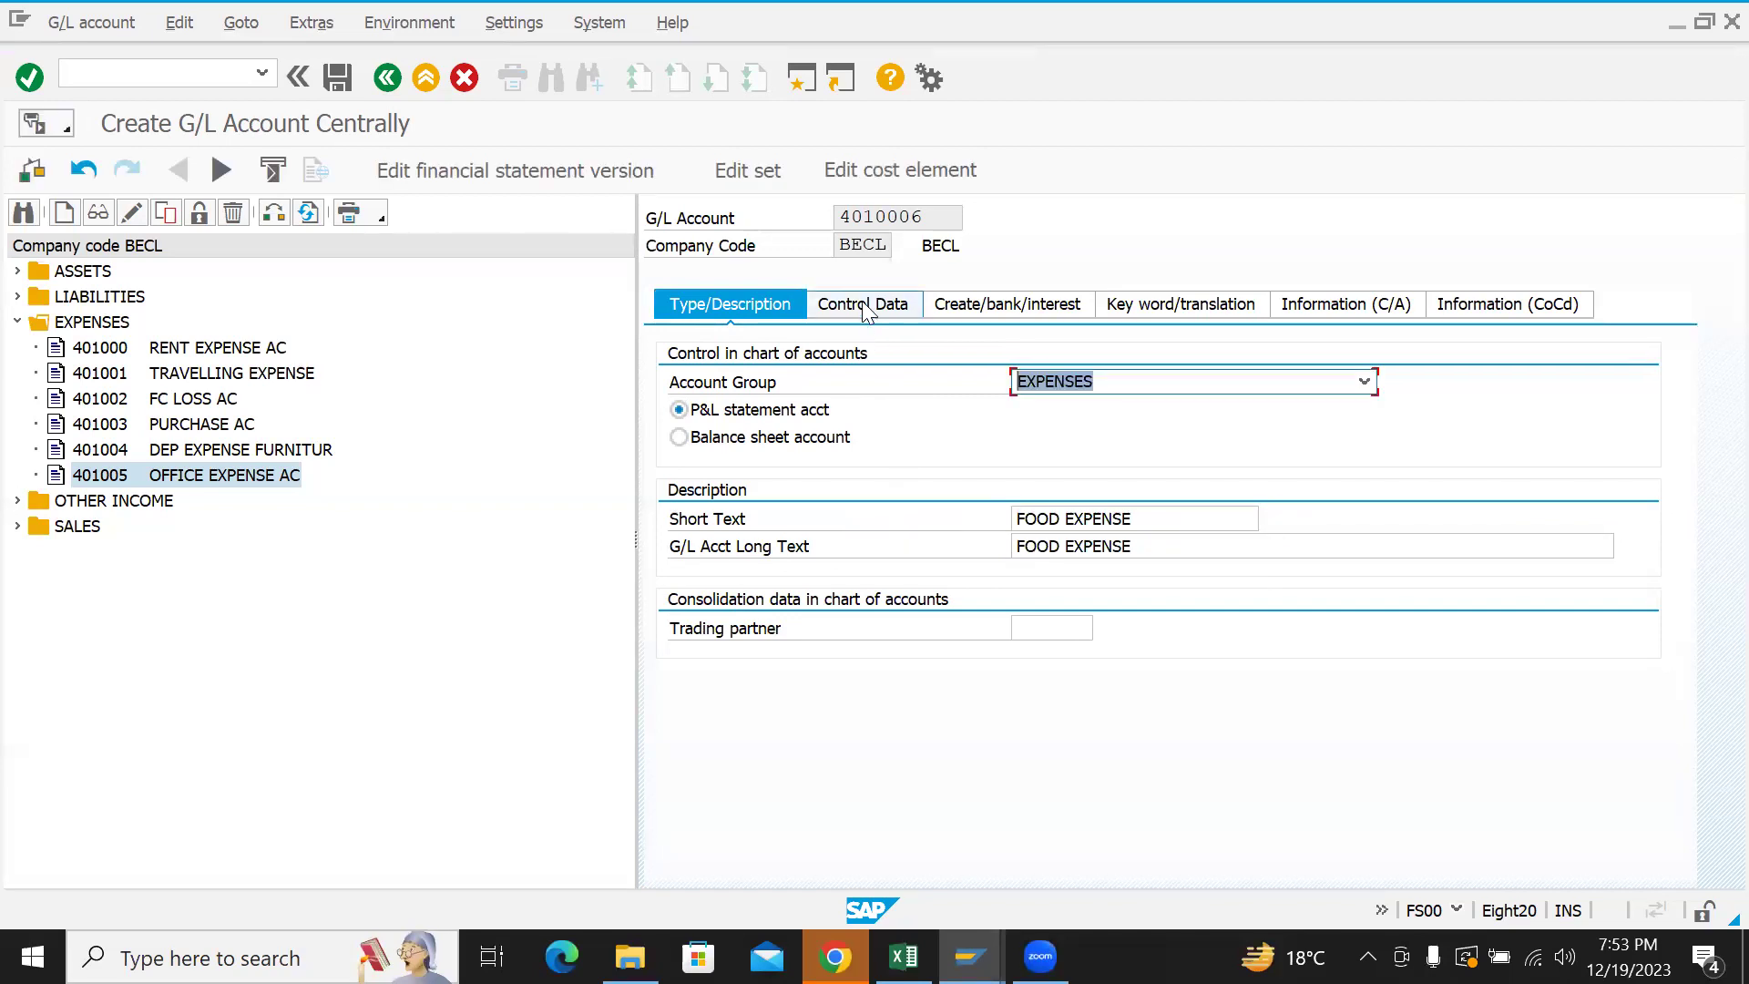
- Check the new account's control data and document creation settings, and try to save the account
click(862, 303)
click(987, 308)
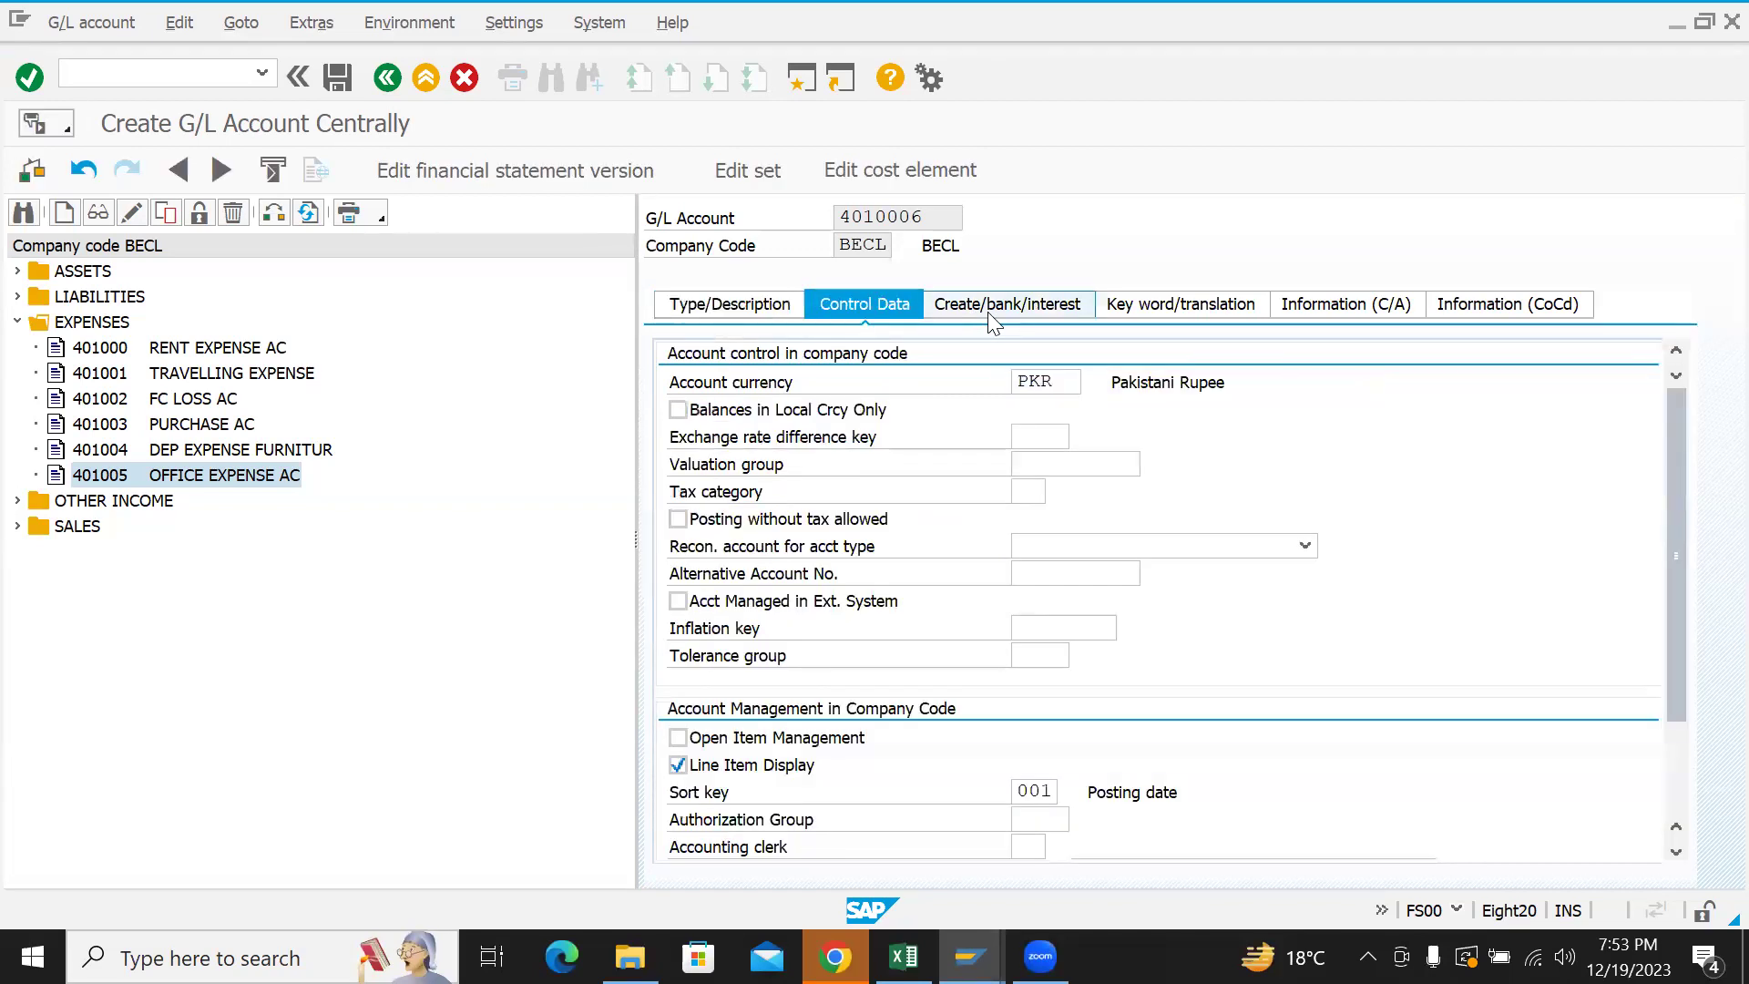
click(729, 303)
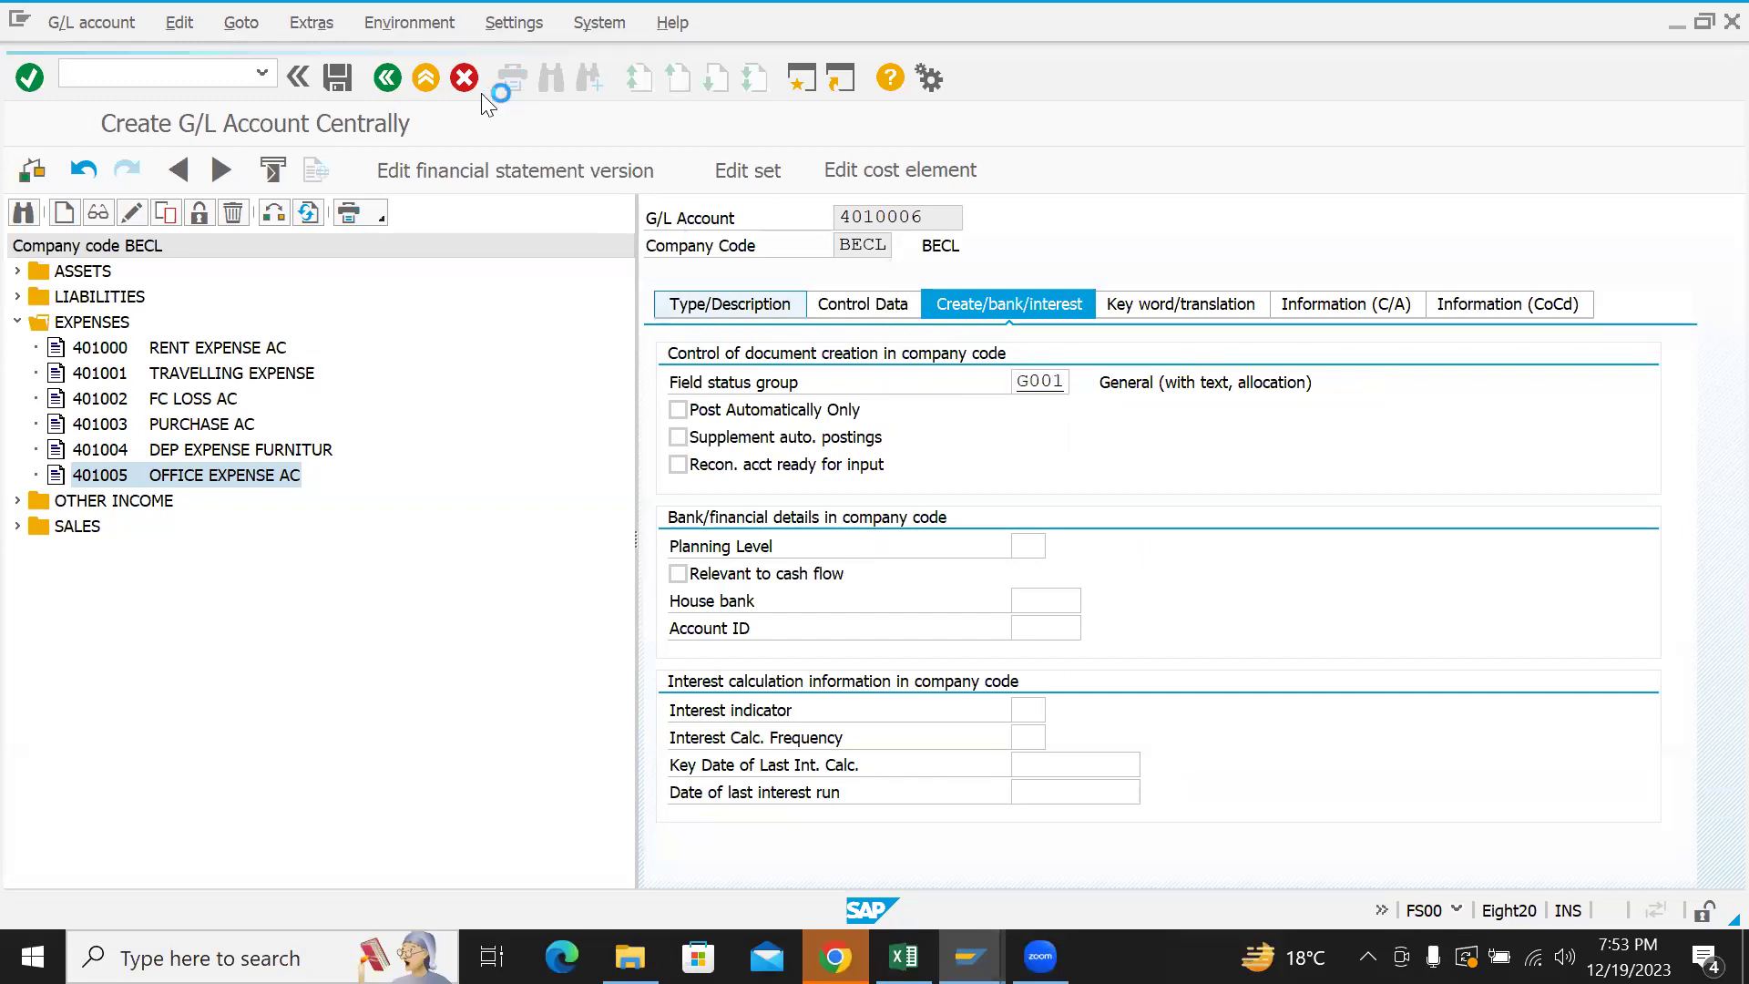
click(336, 79)
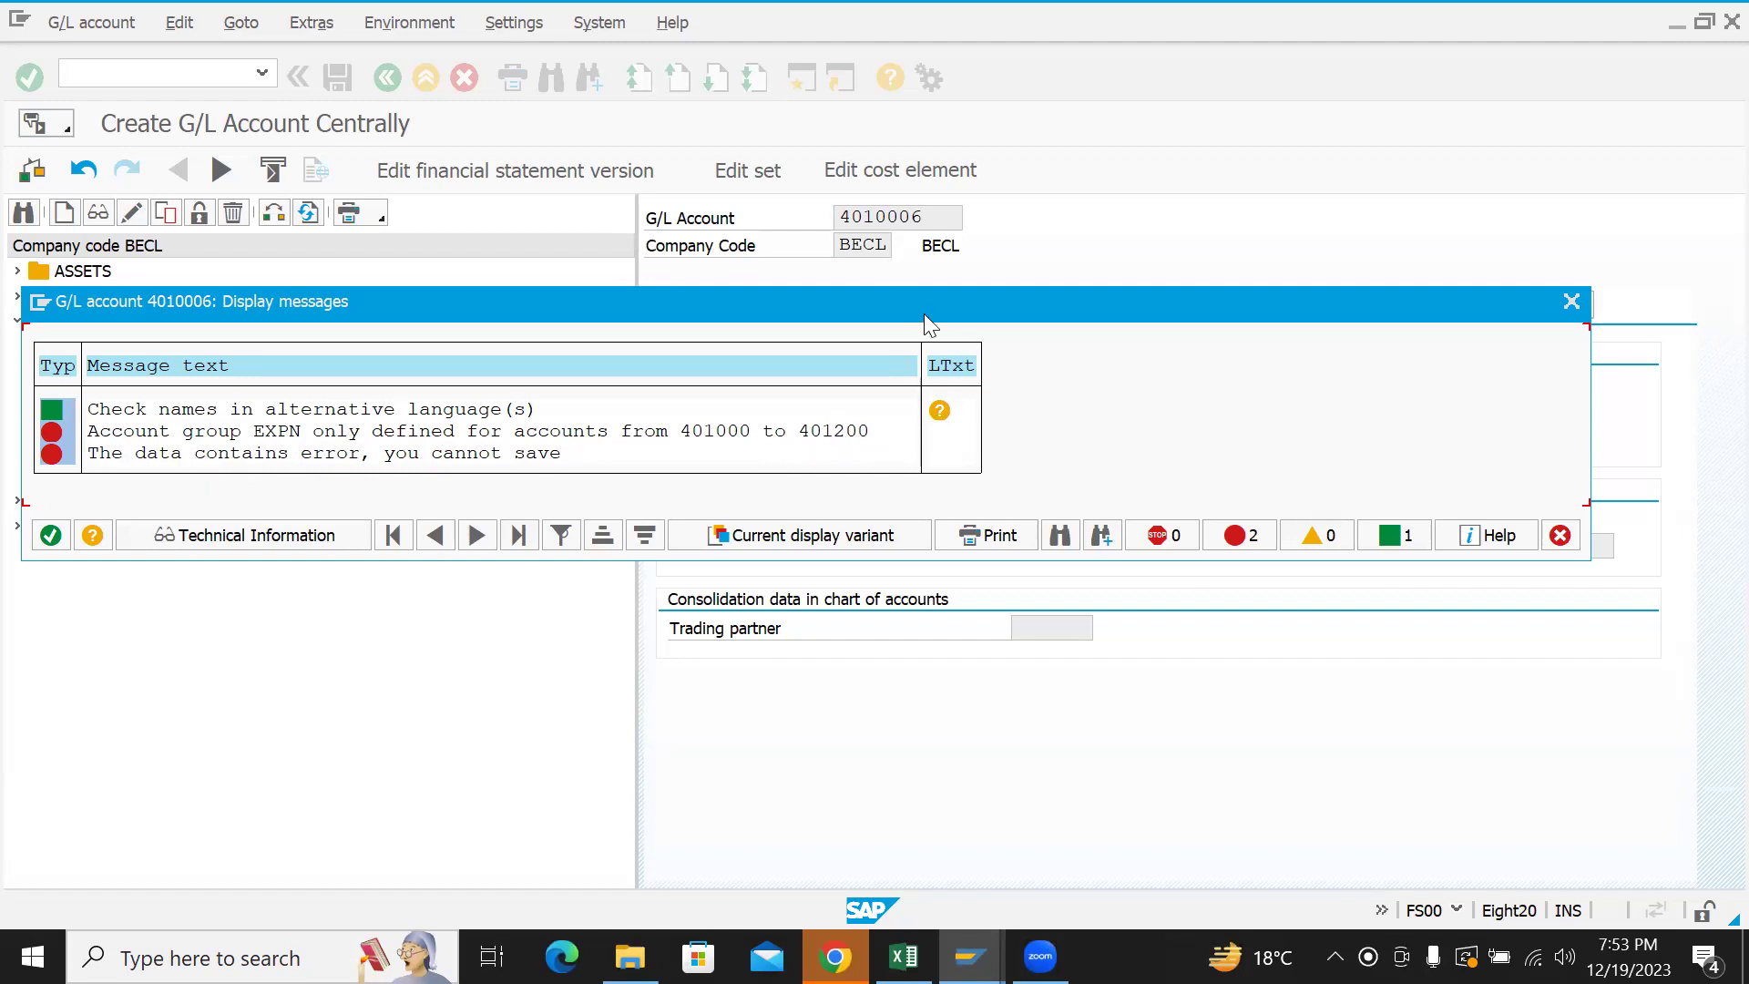
- Review and close the message log, and leave the creation of account 4010006 without saving
drag(938, 337, 980, 429)
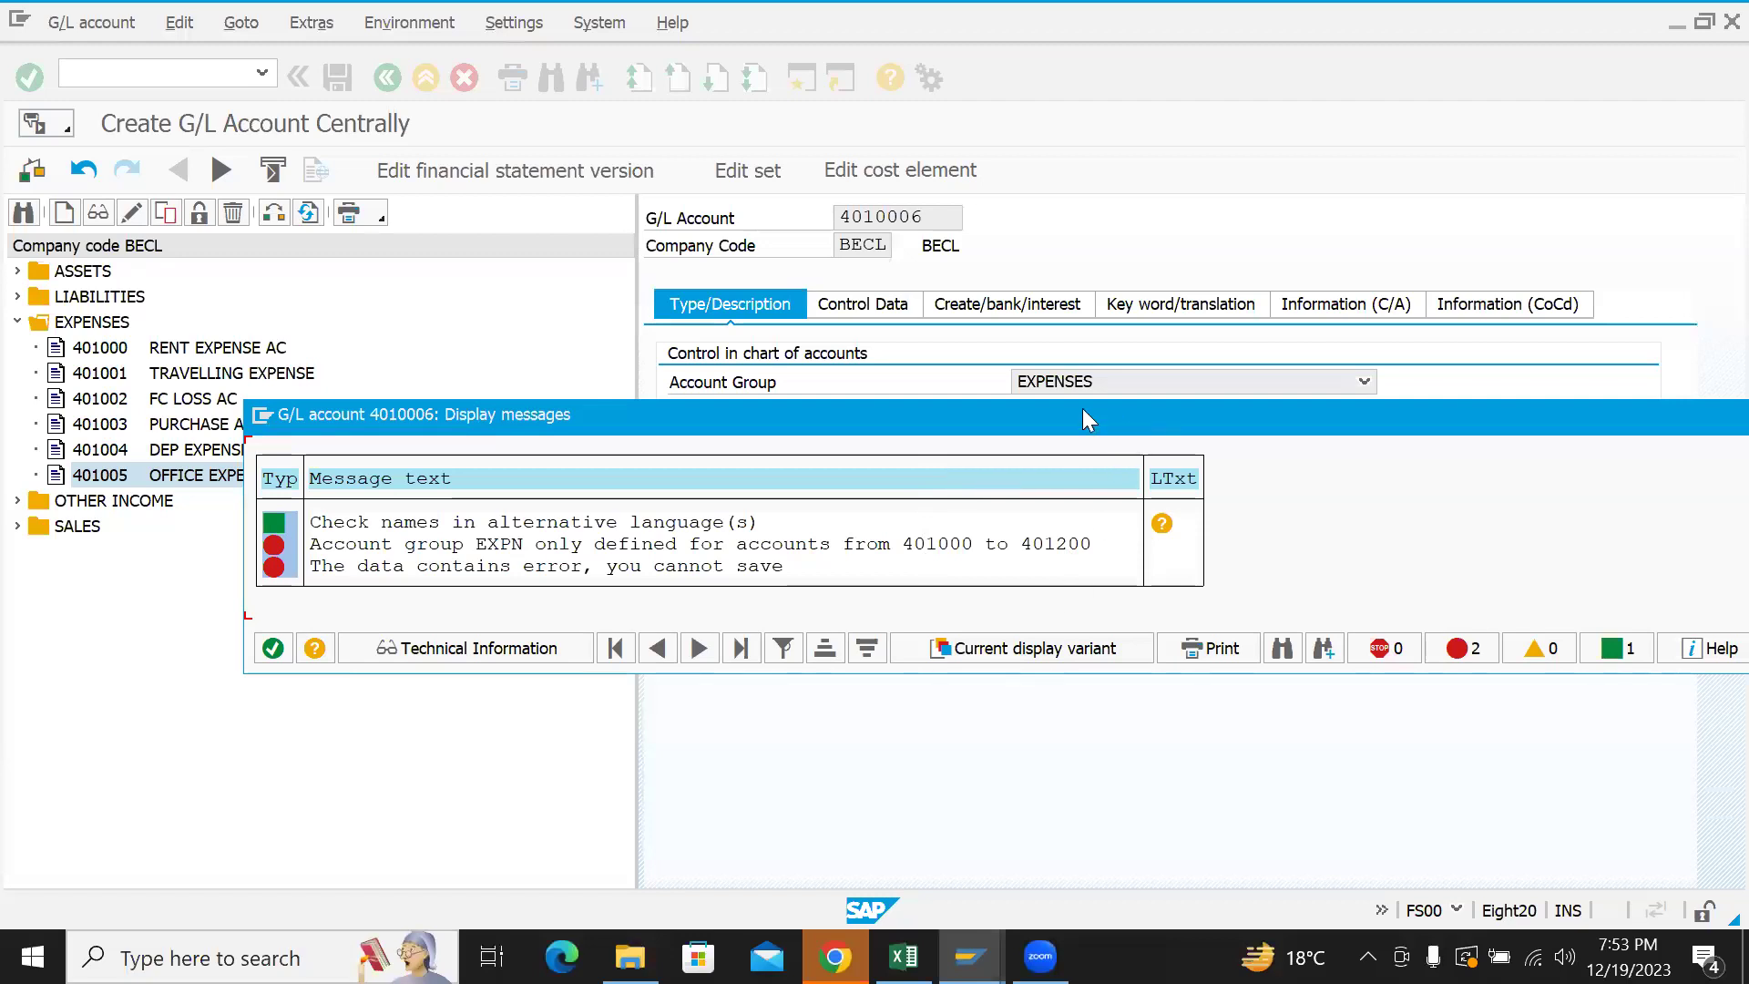
drag(1082, 419, 1024, 328)
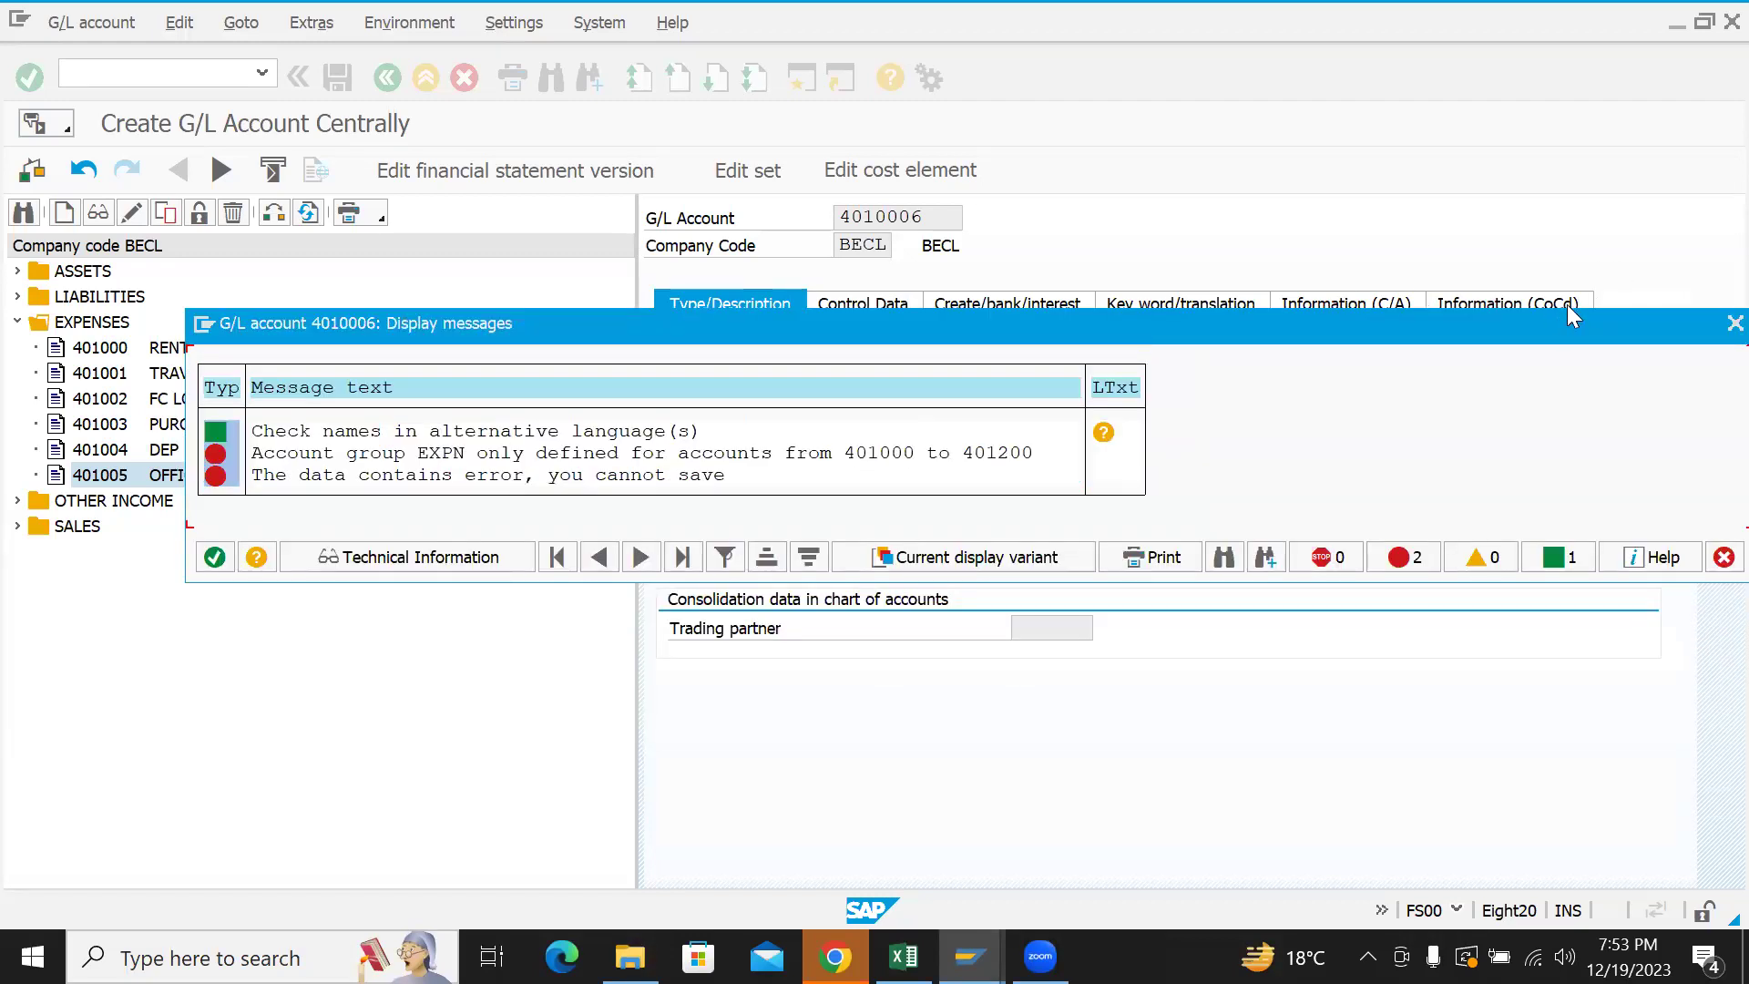
key(Return)
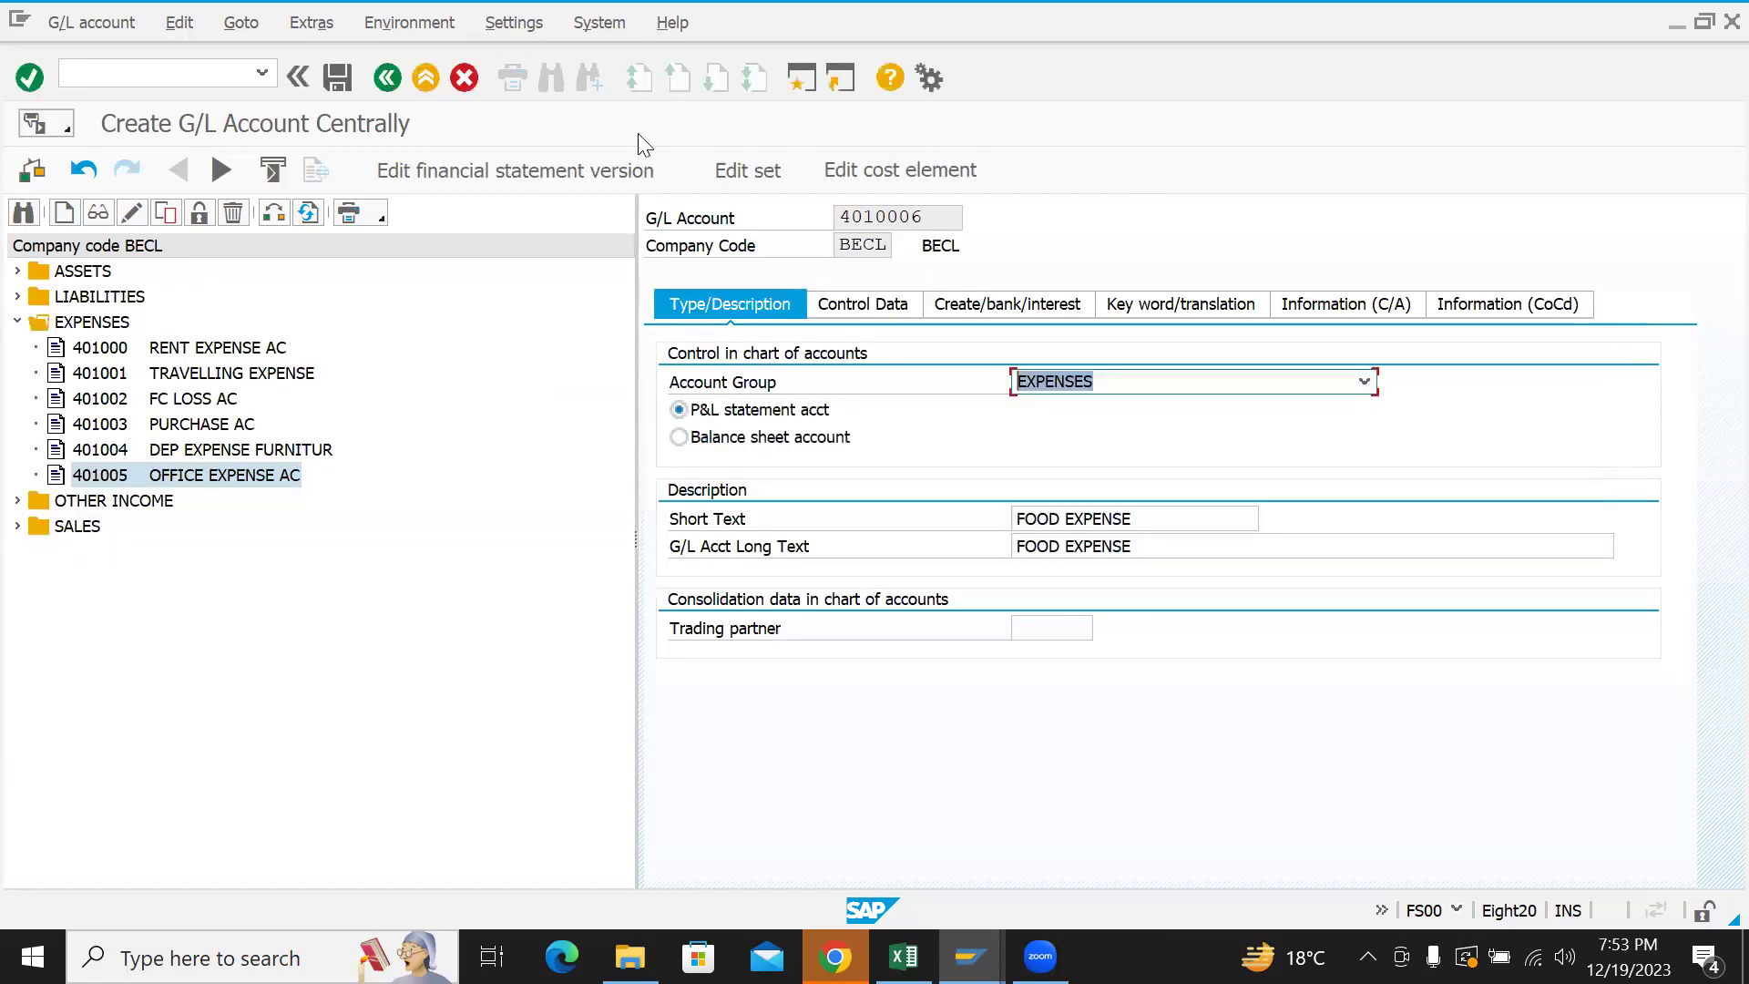
click(390, 78)
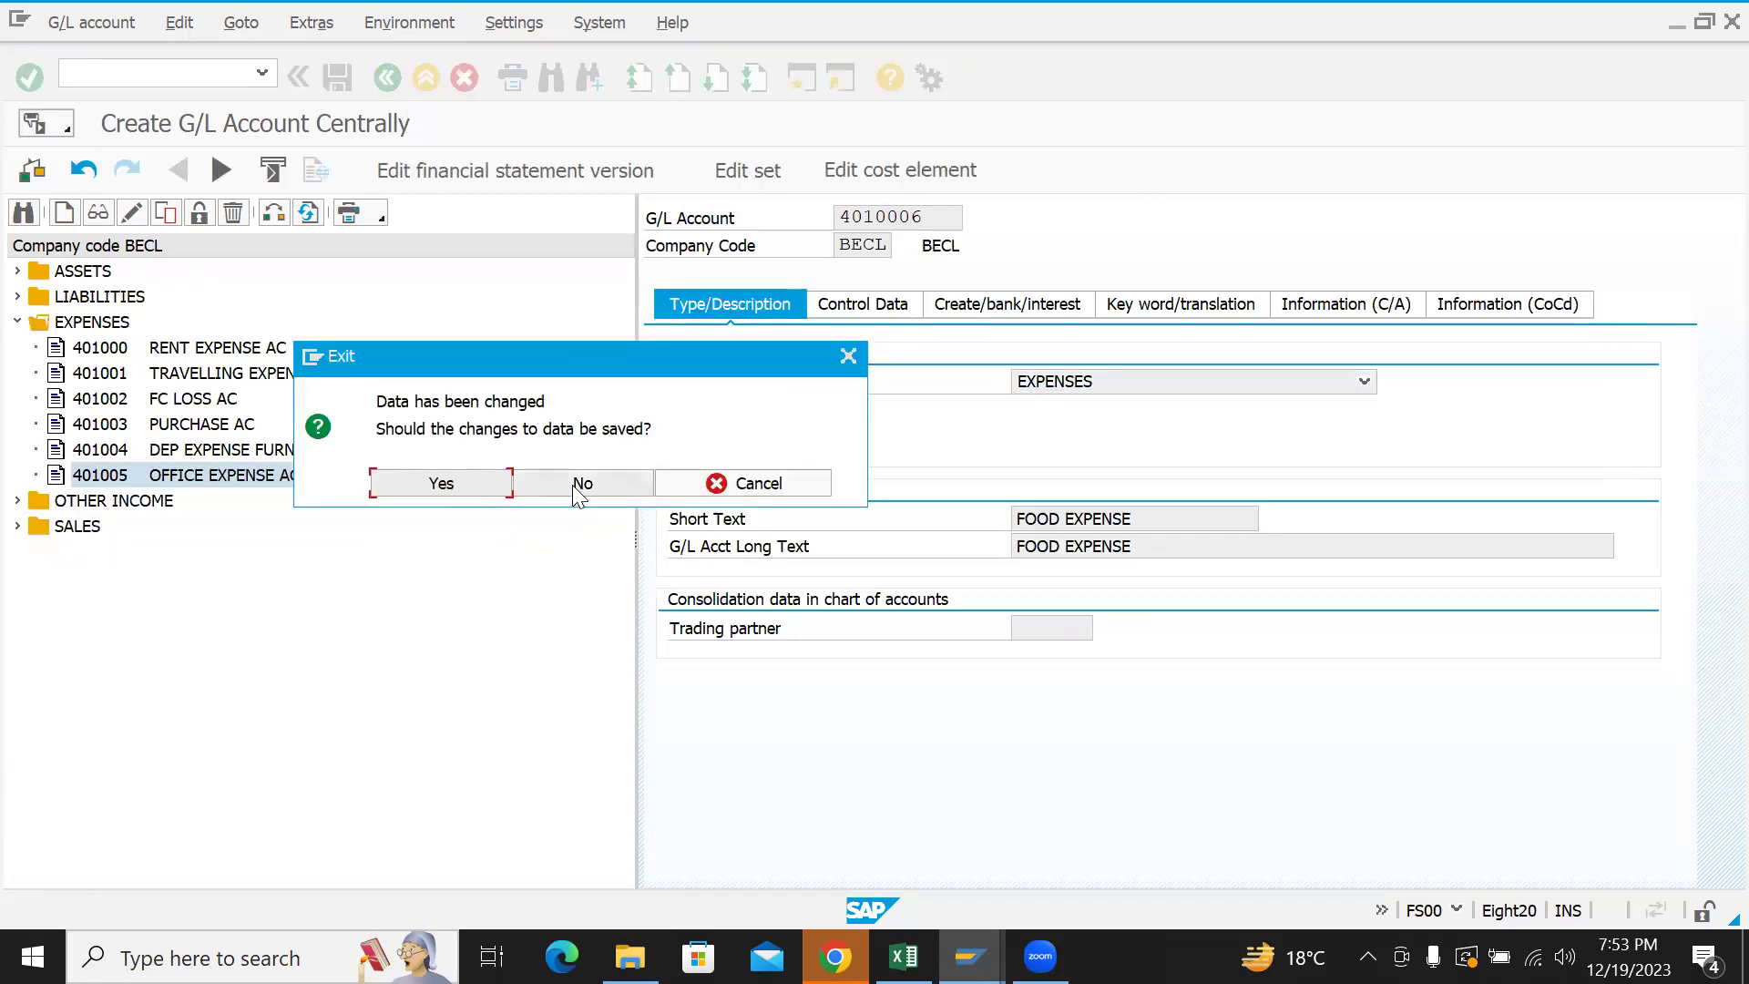
click(572, 484)
- Start transaction FS00 and display the office expense account 401005 among BECL's expense accounts
text(fs00)
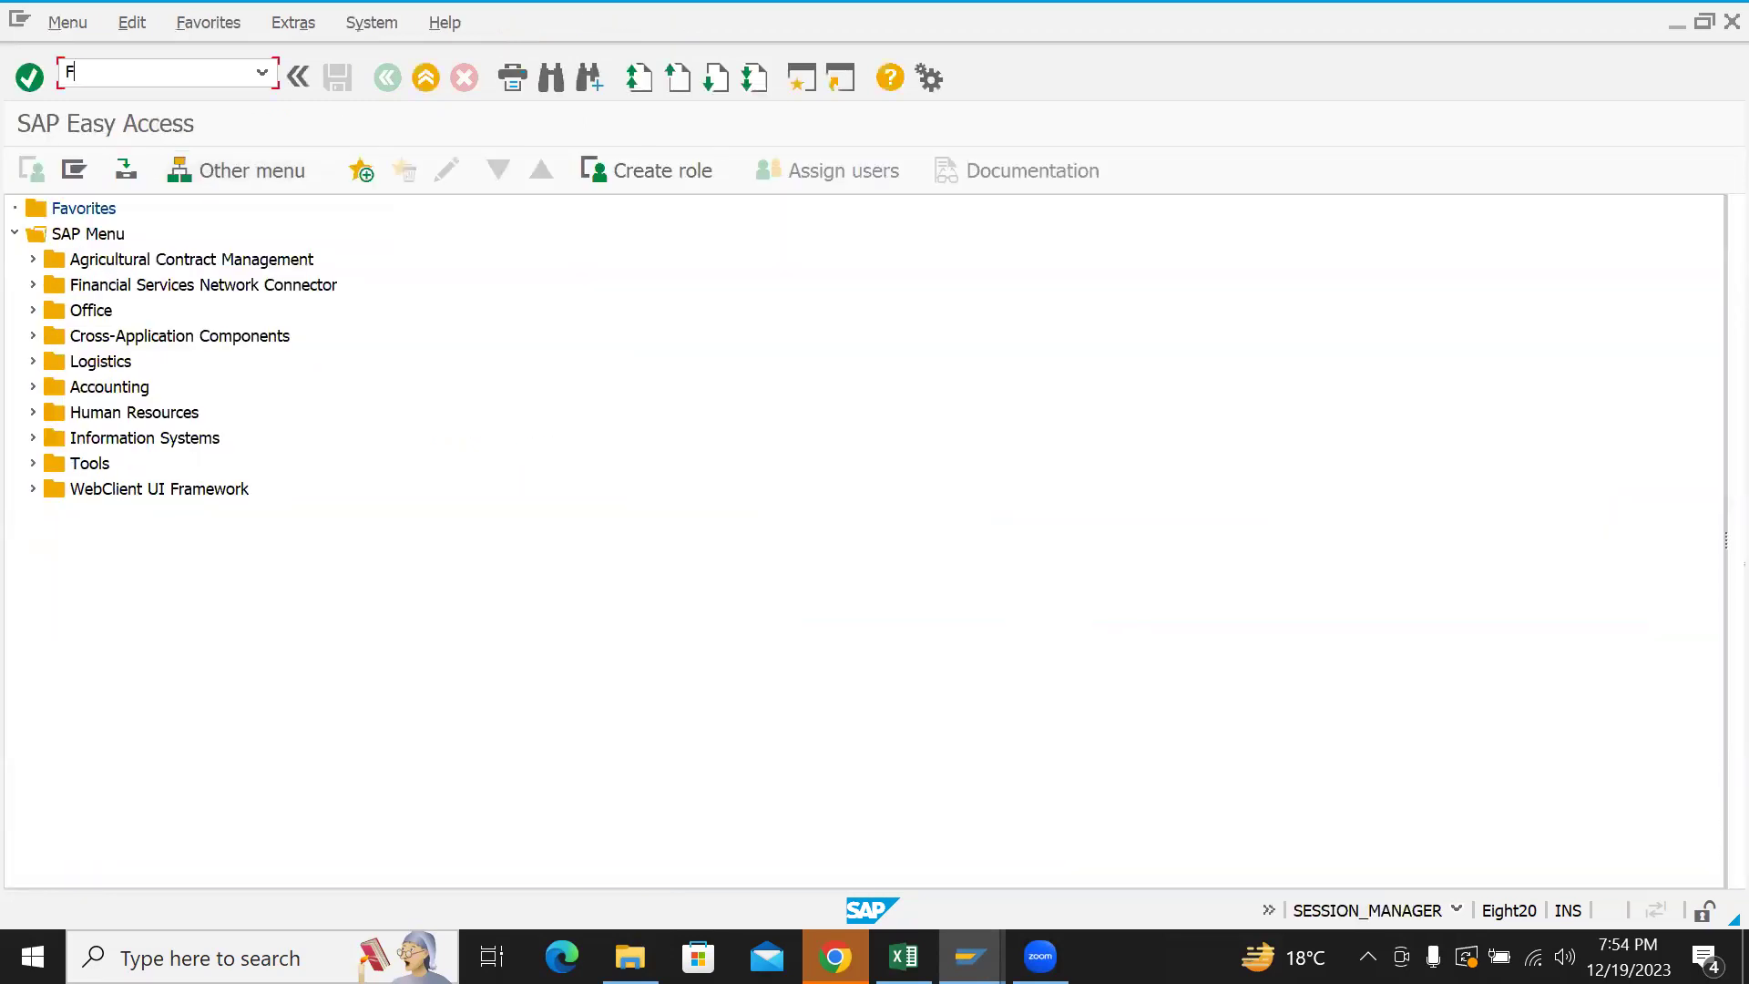
key(Return)
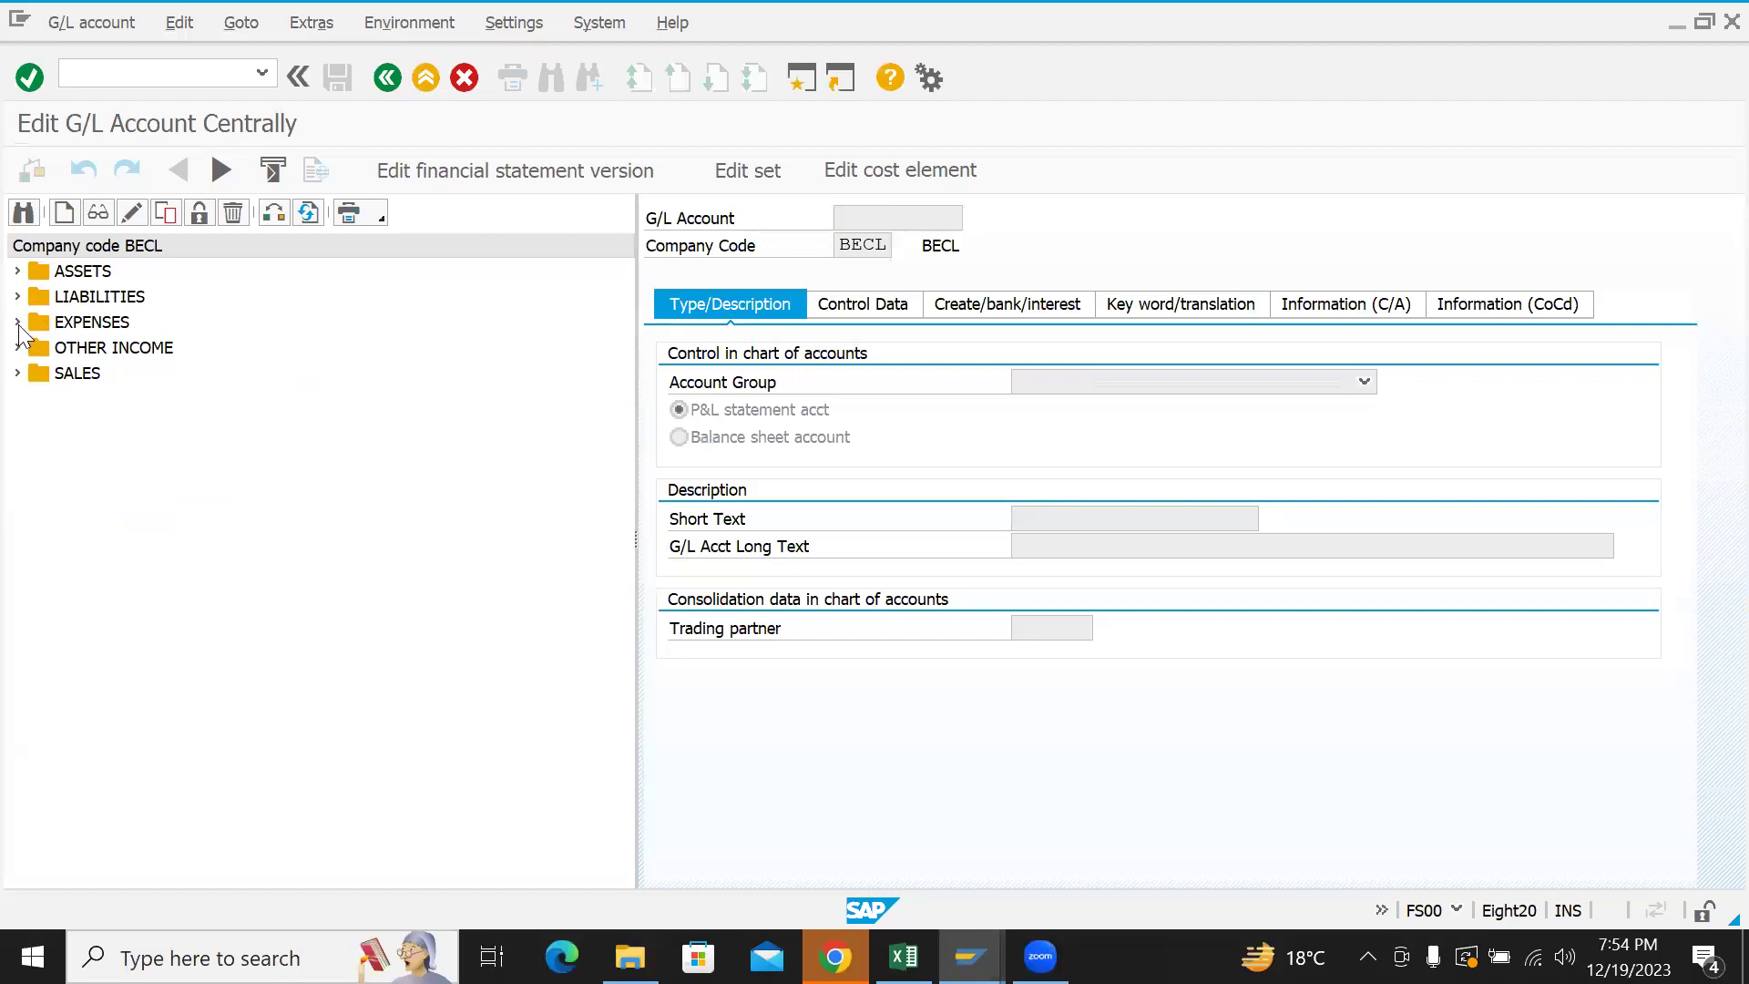
click(17, 322)
double_click(235, 475)
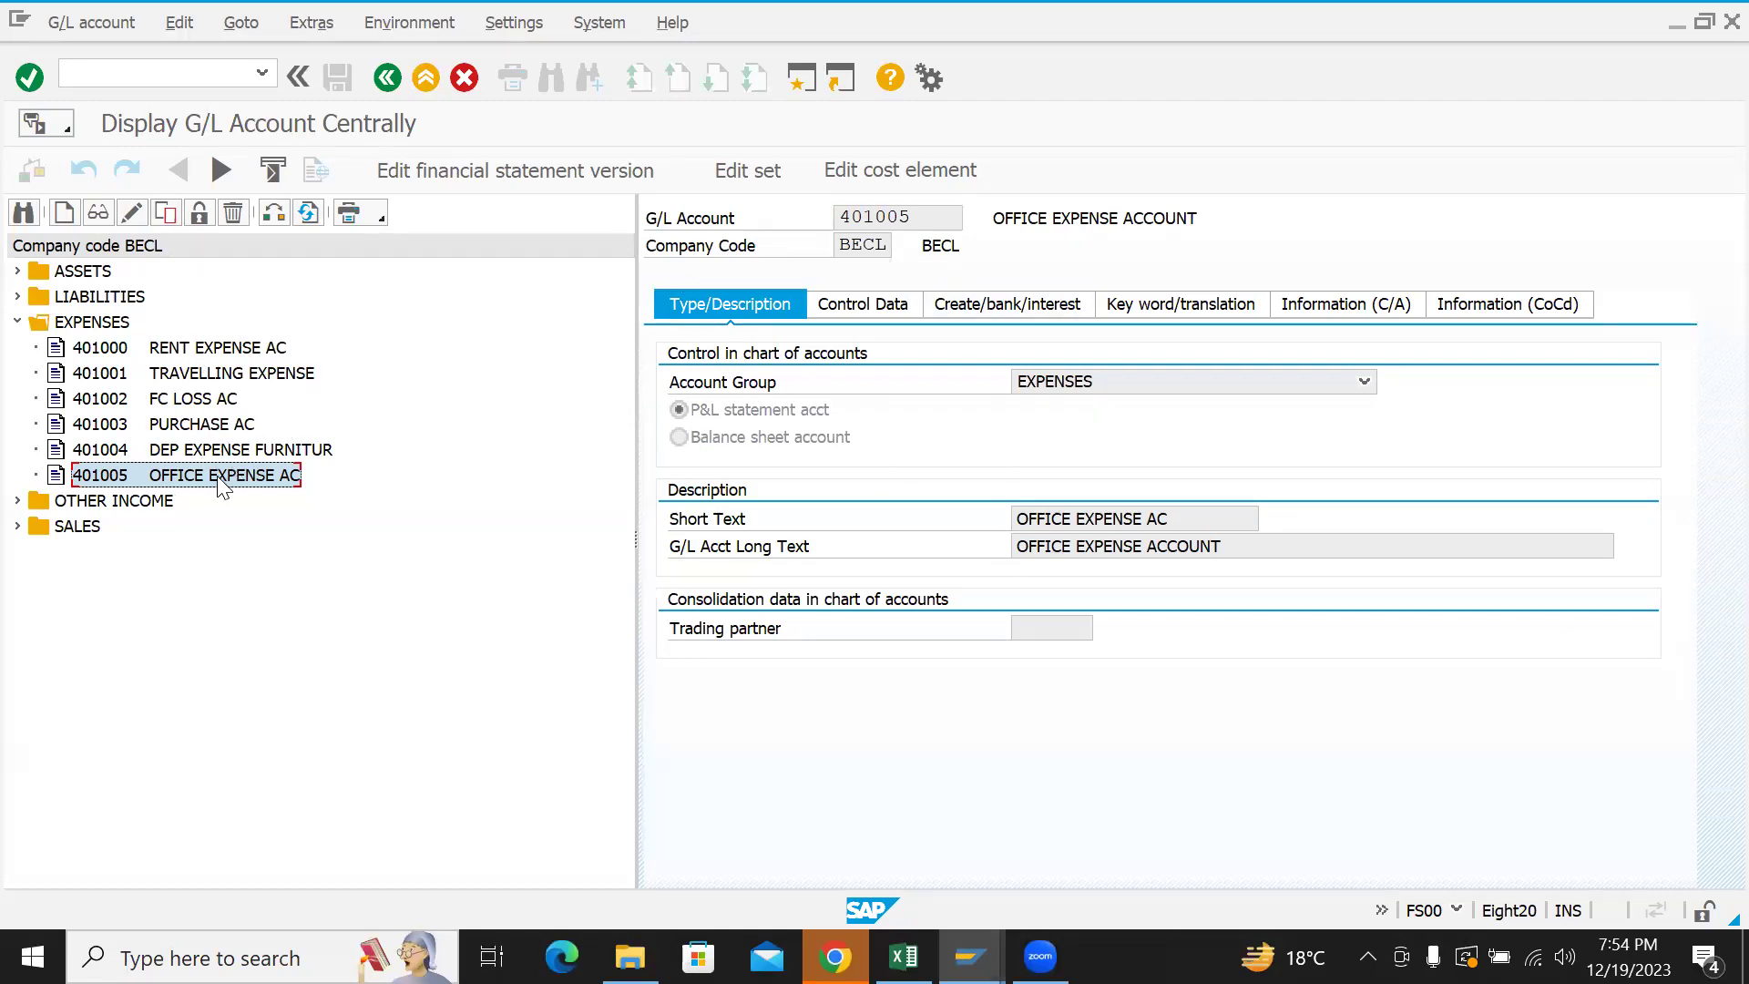
click(62, 213)
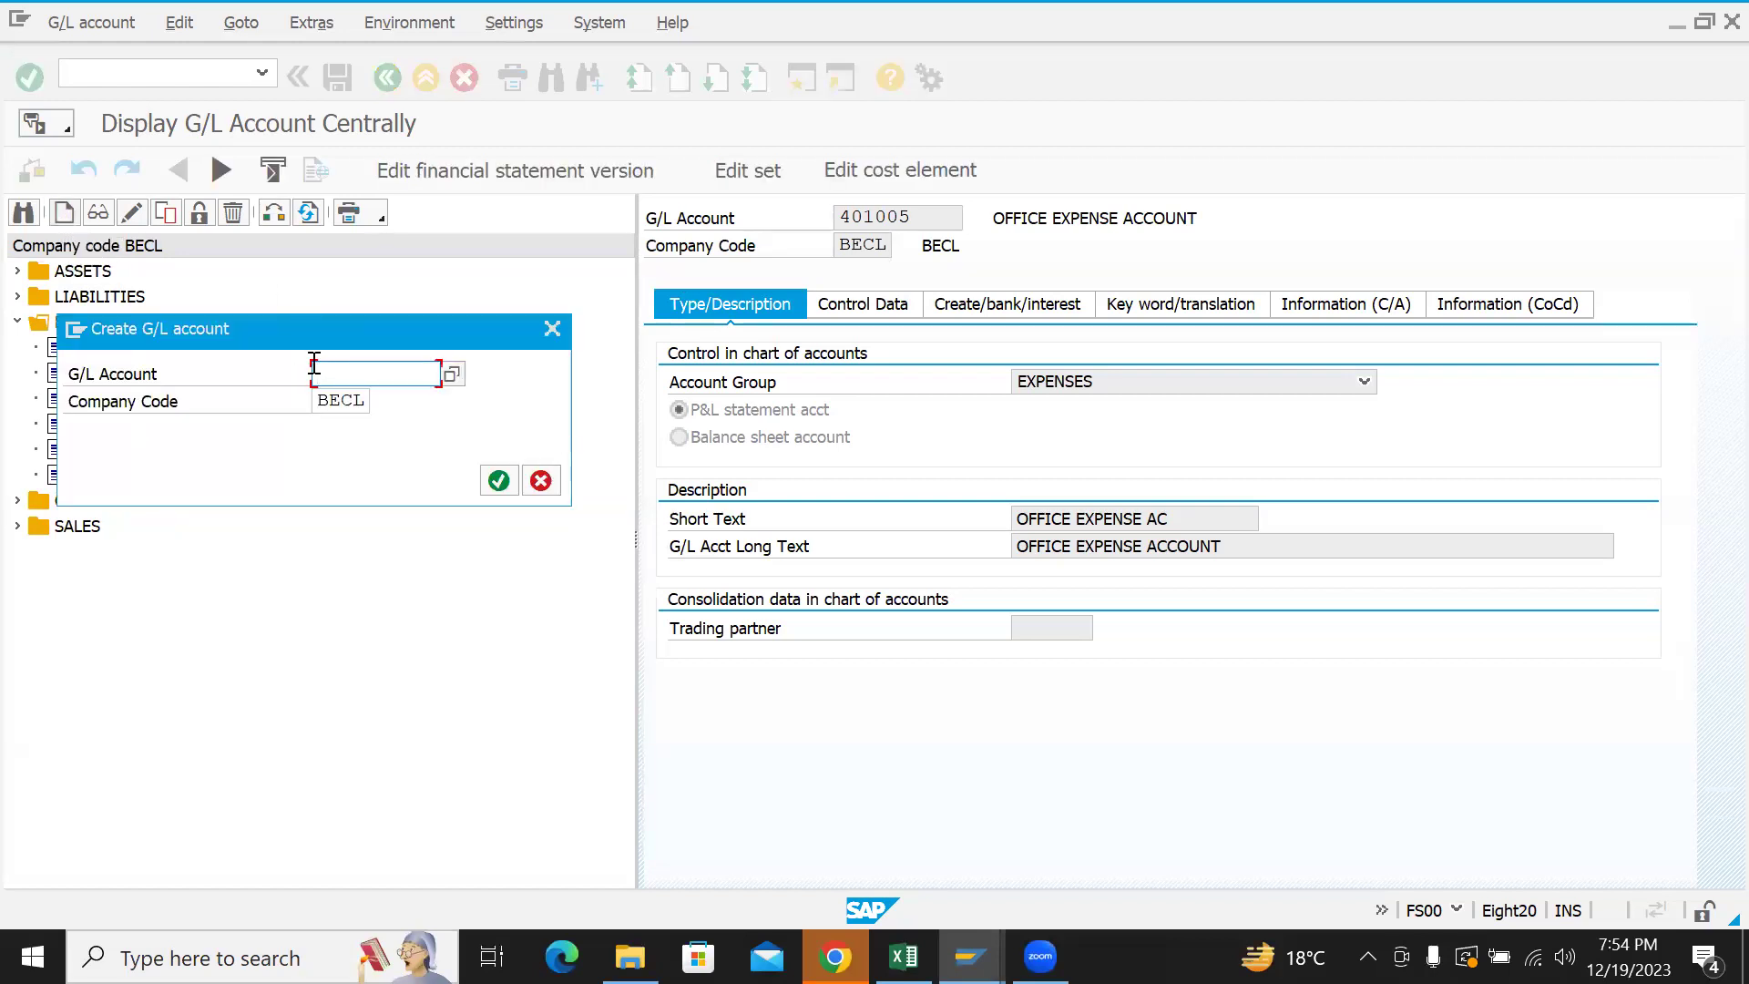
drag(382, 322, 650, 278)
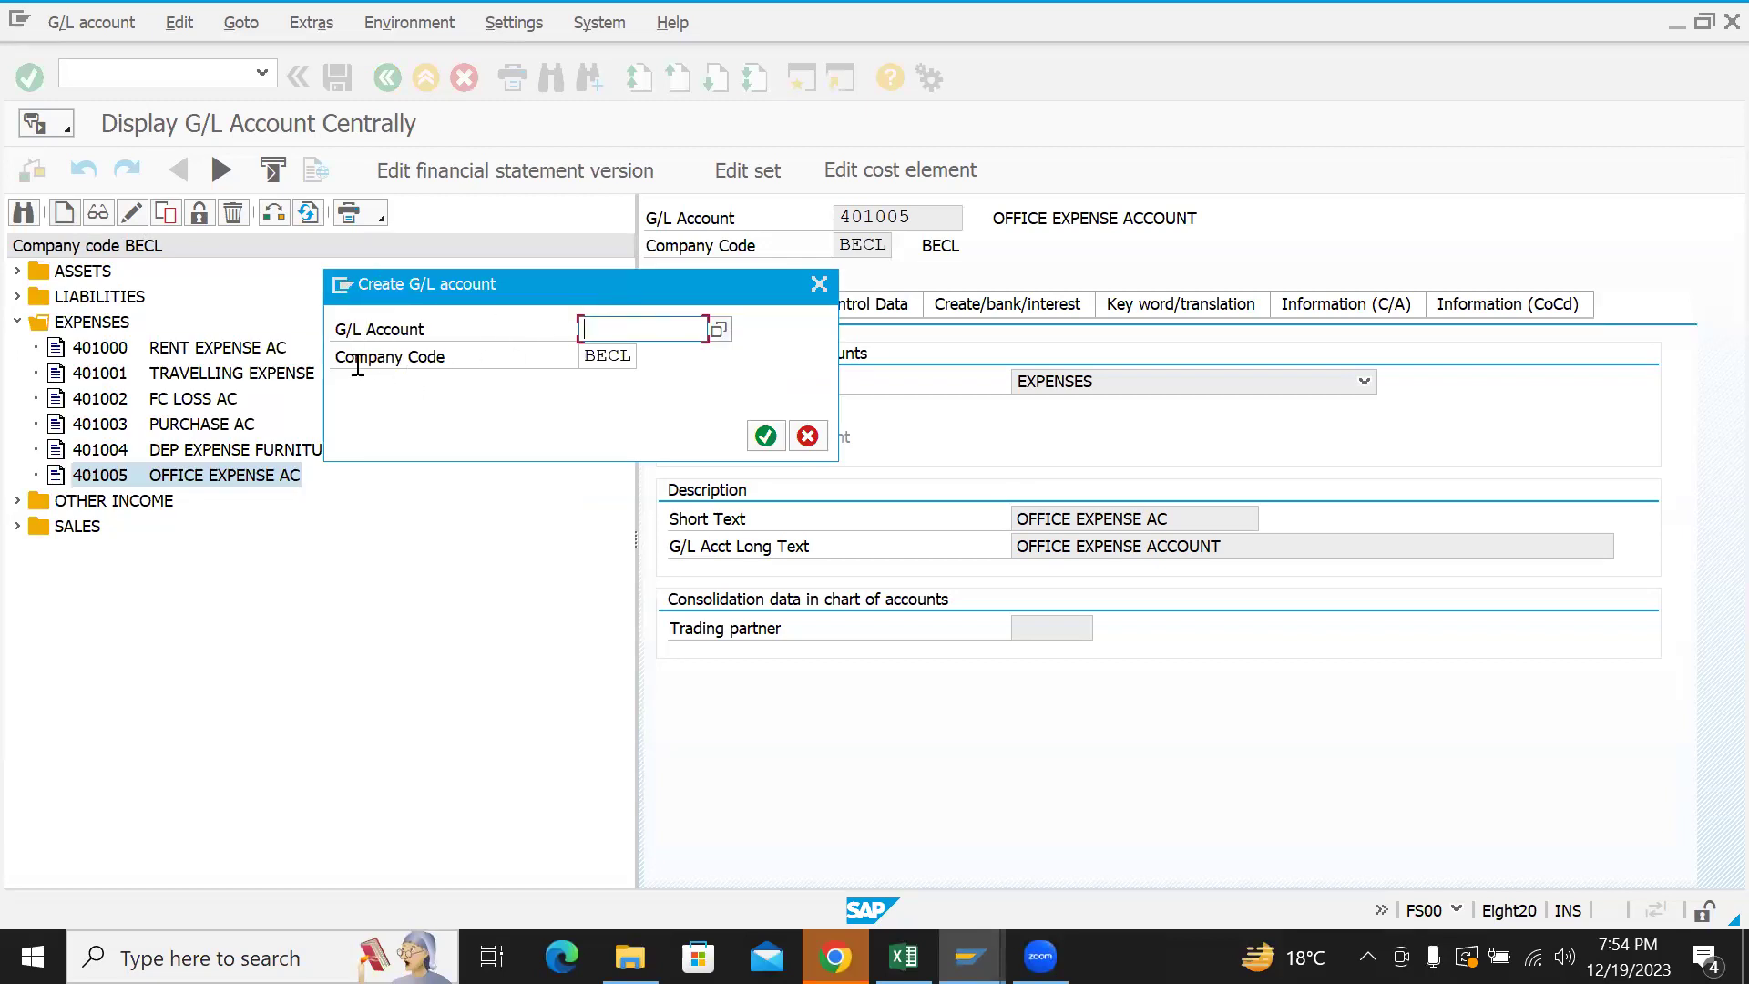
click(819, 283)
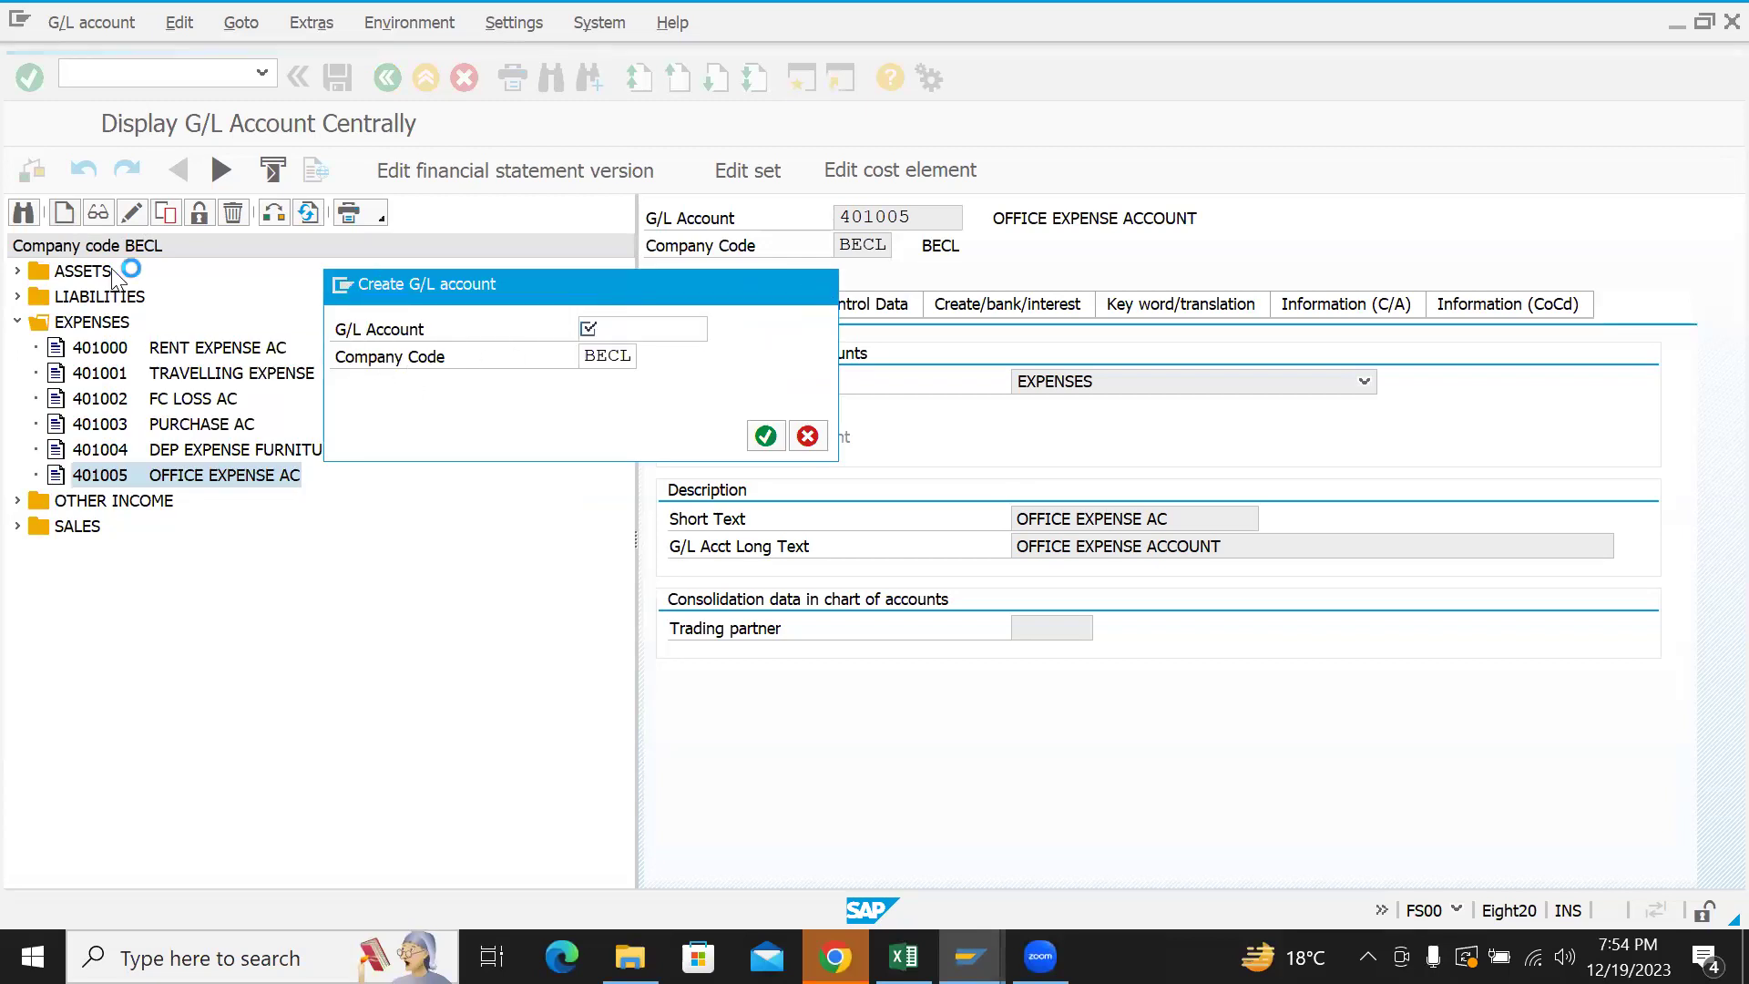
click(167, 215)
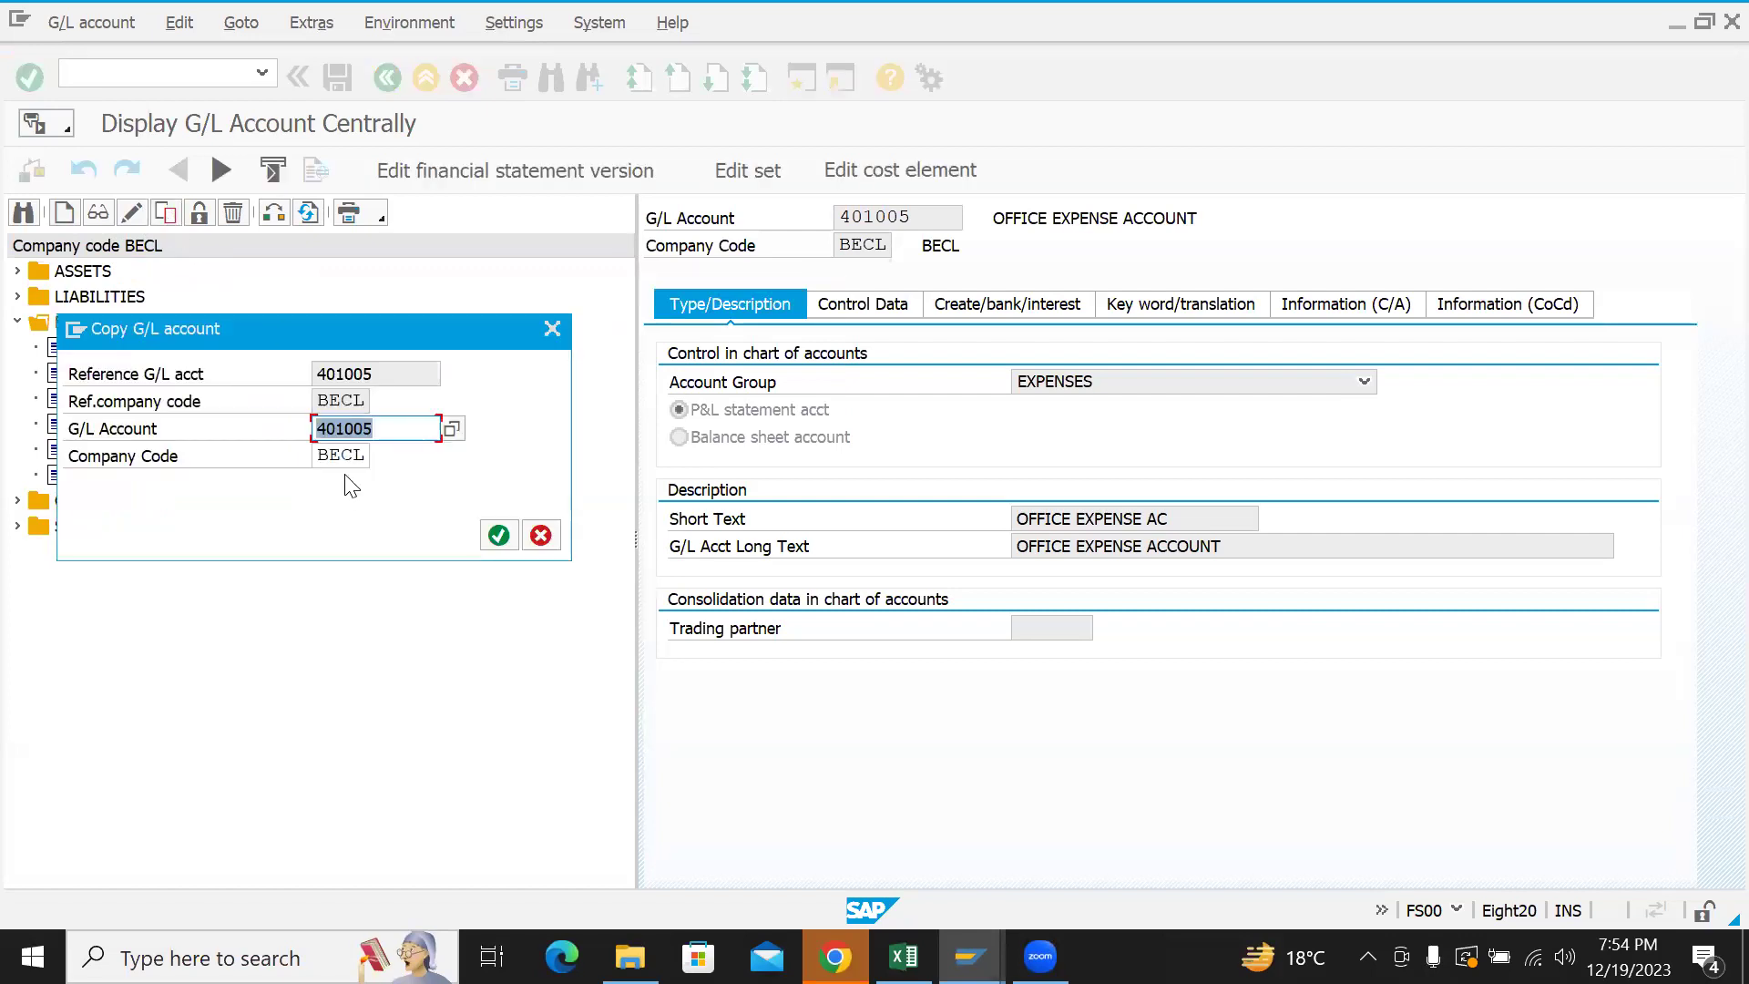
drag(443, 330, 651, 315)
click(597, 415)
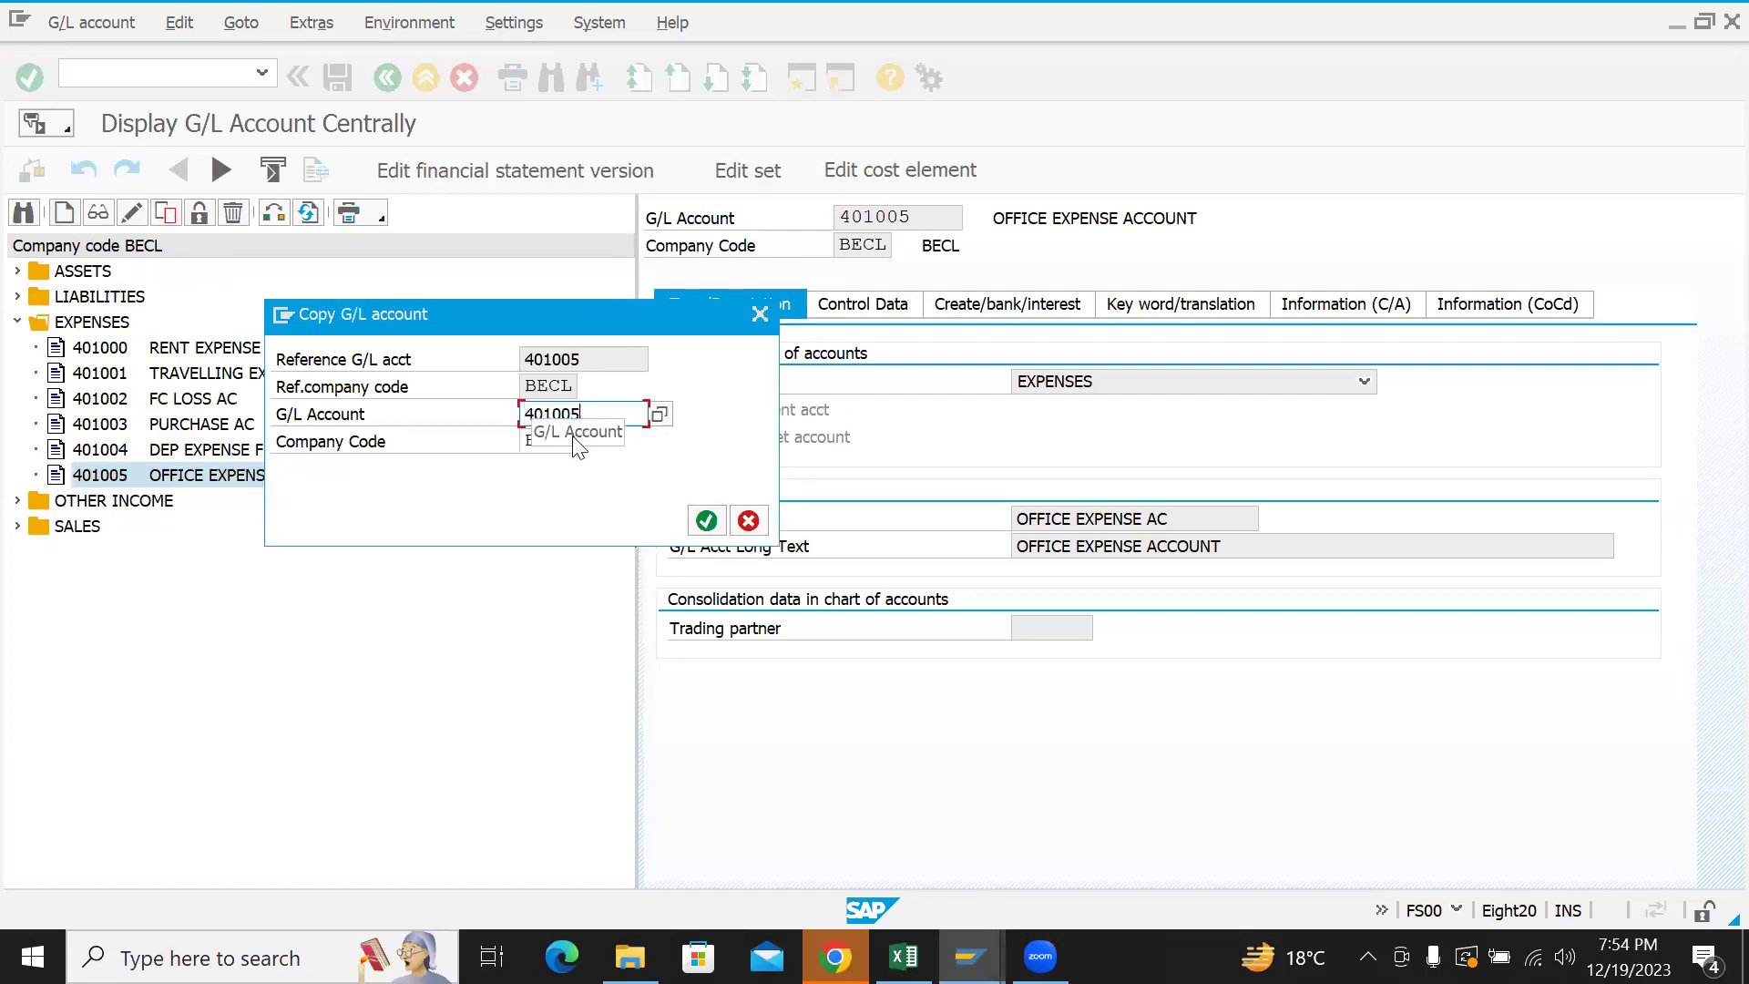
click(574, 359)
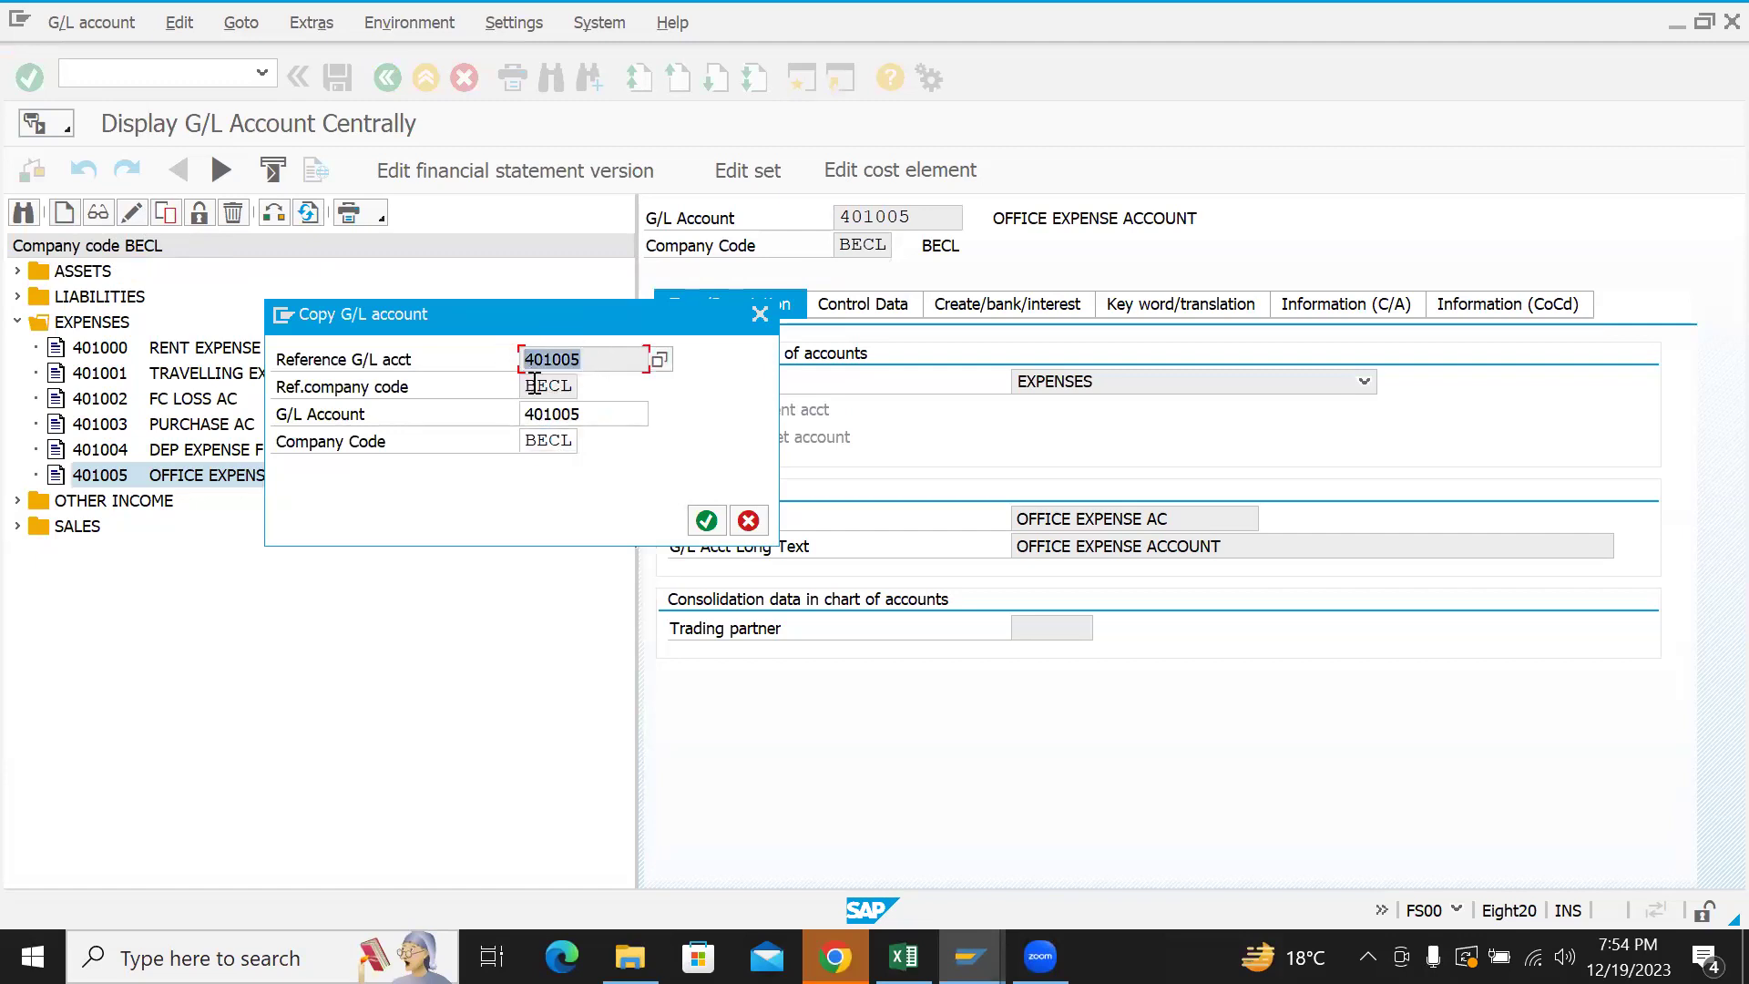
key(Tab)
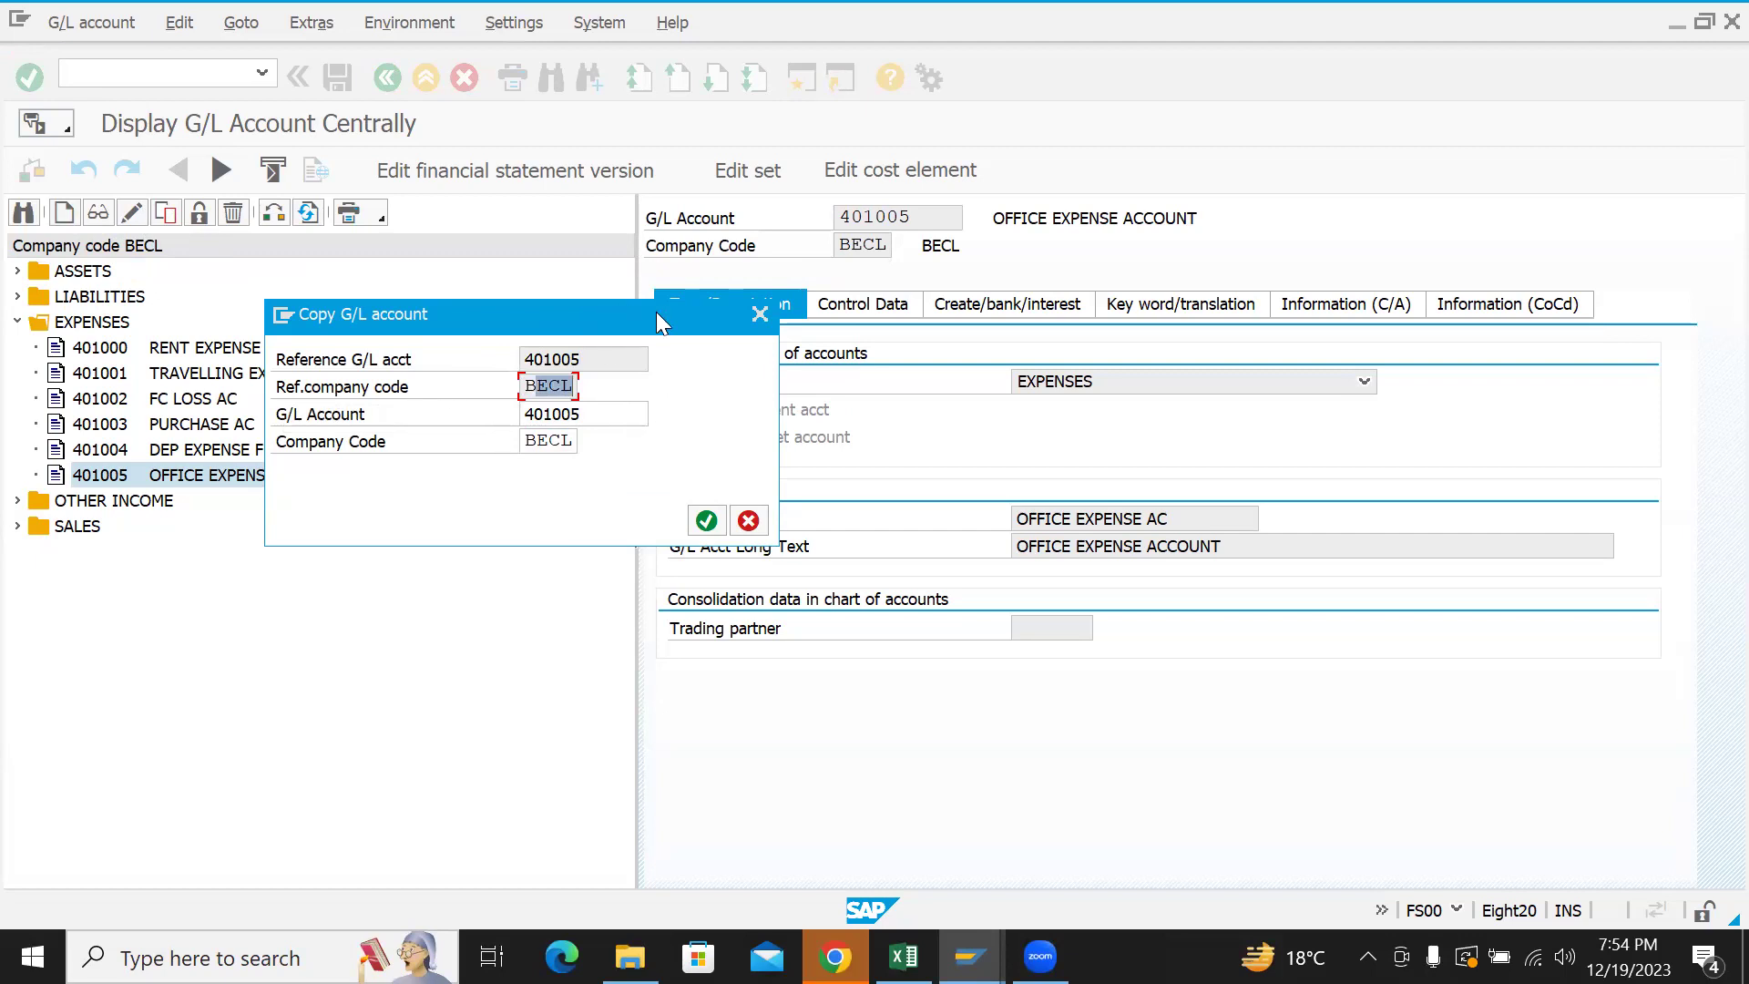
key(Escape)
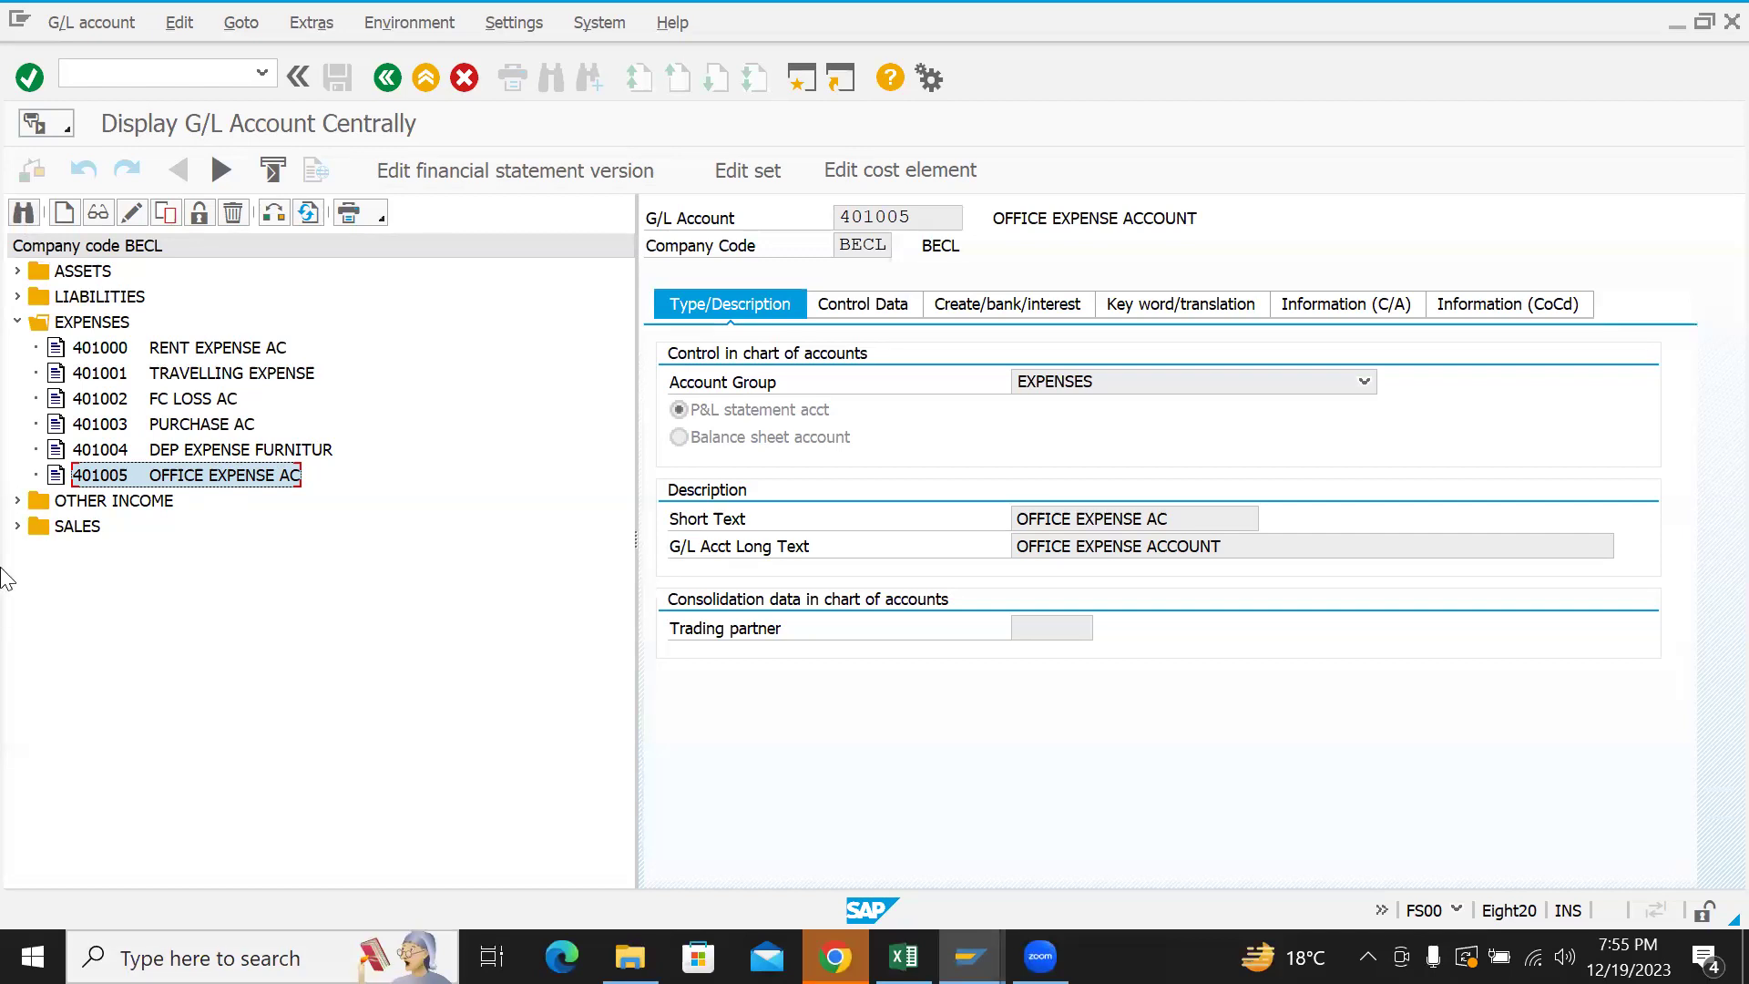
- Copy office expense account 401005 as new G/L account 40100 in company code BECL
key(shift+F5)
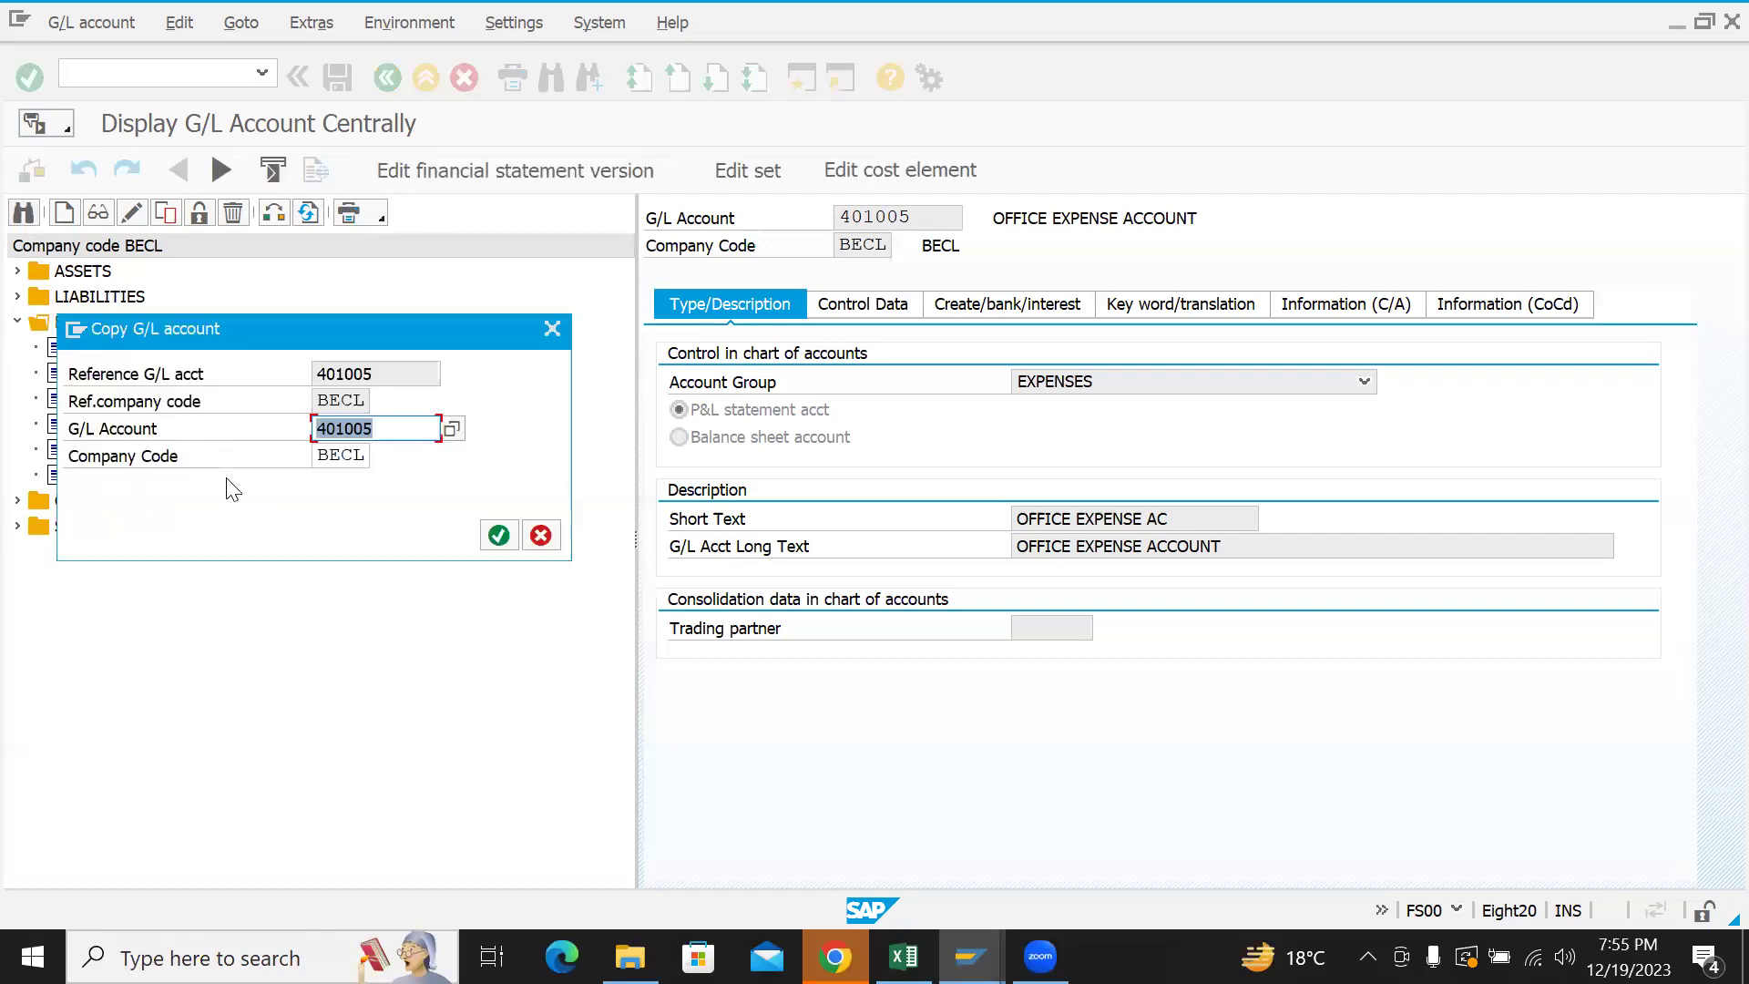
text(40100)
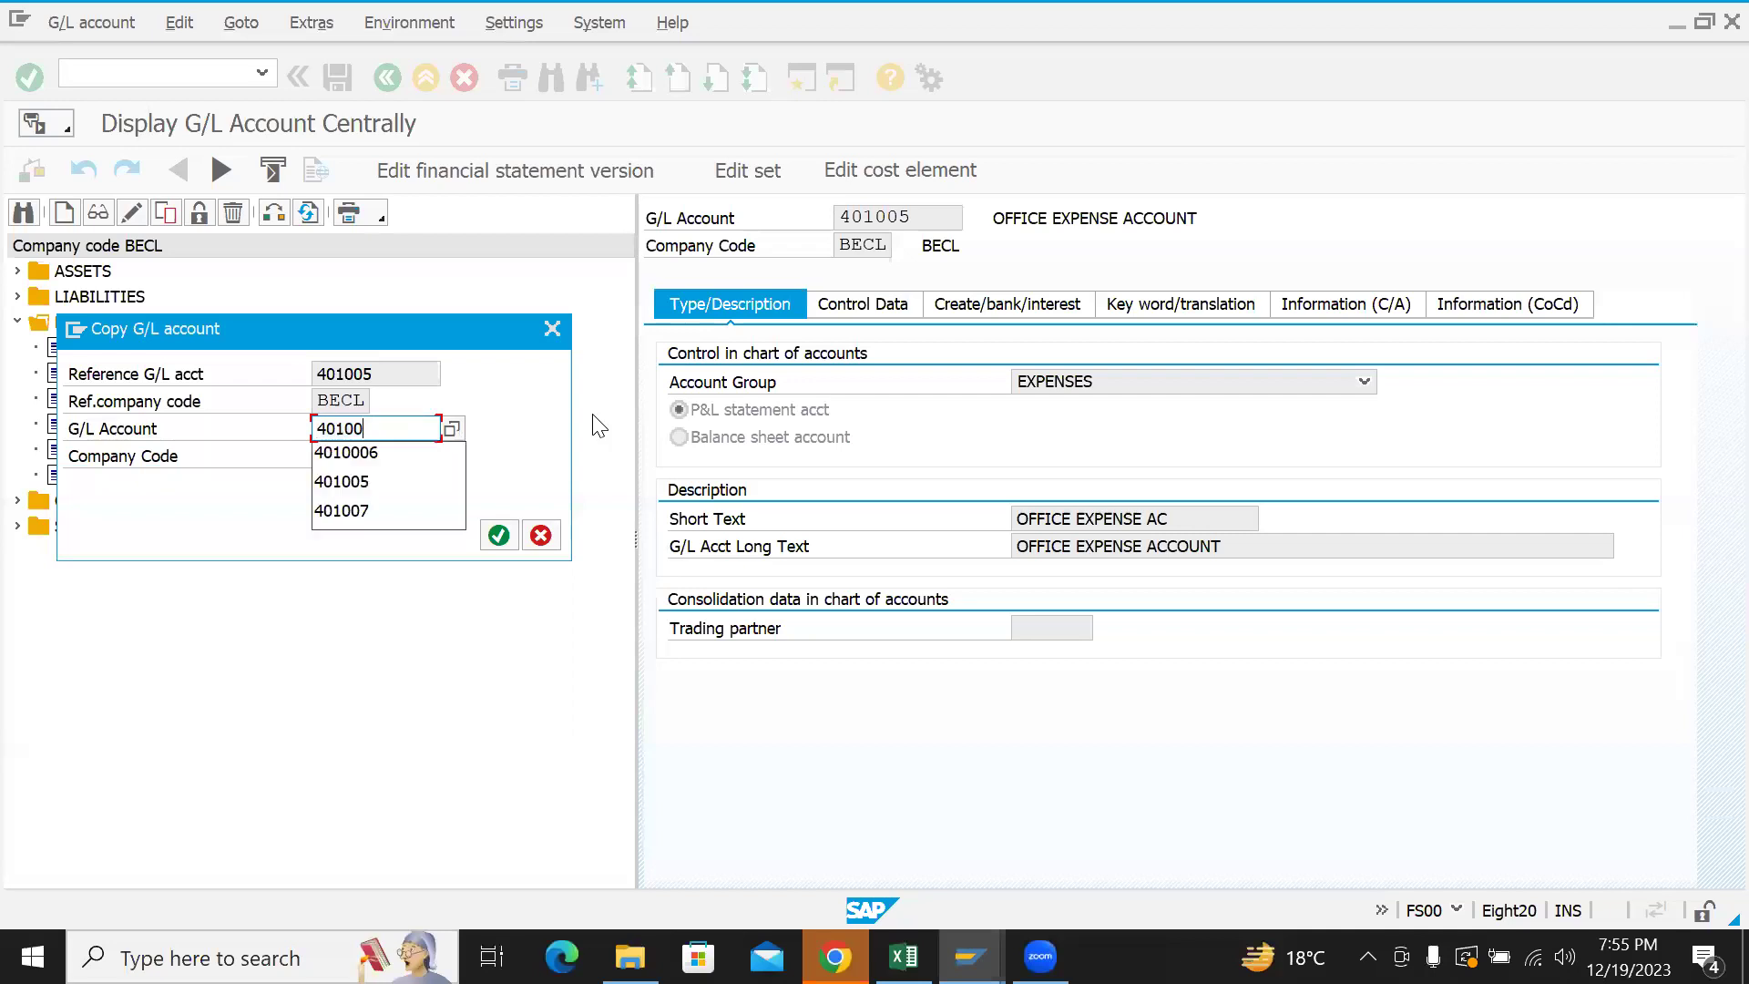
click(527, 430)
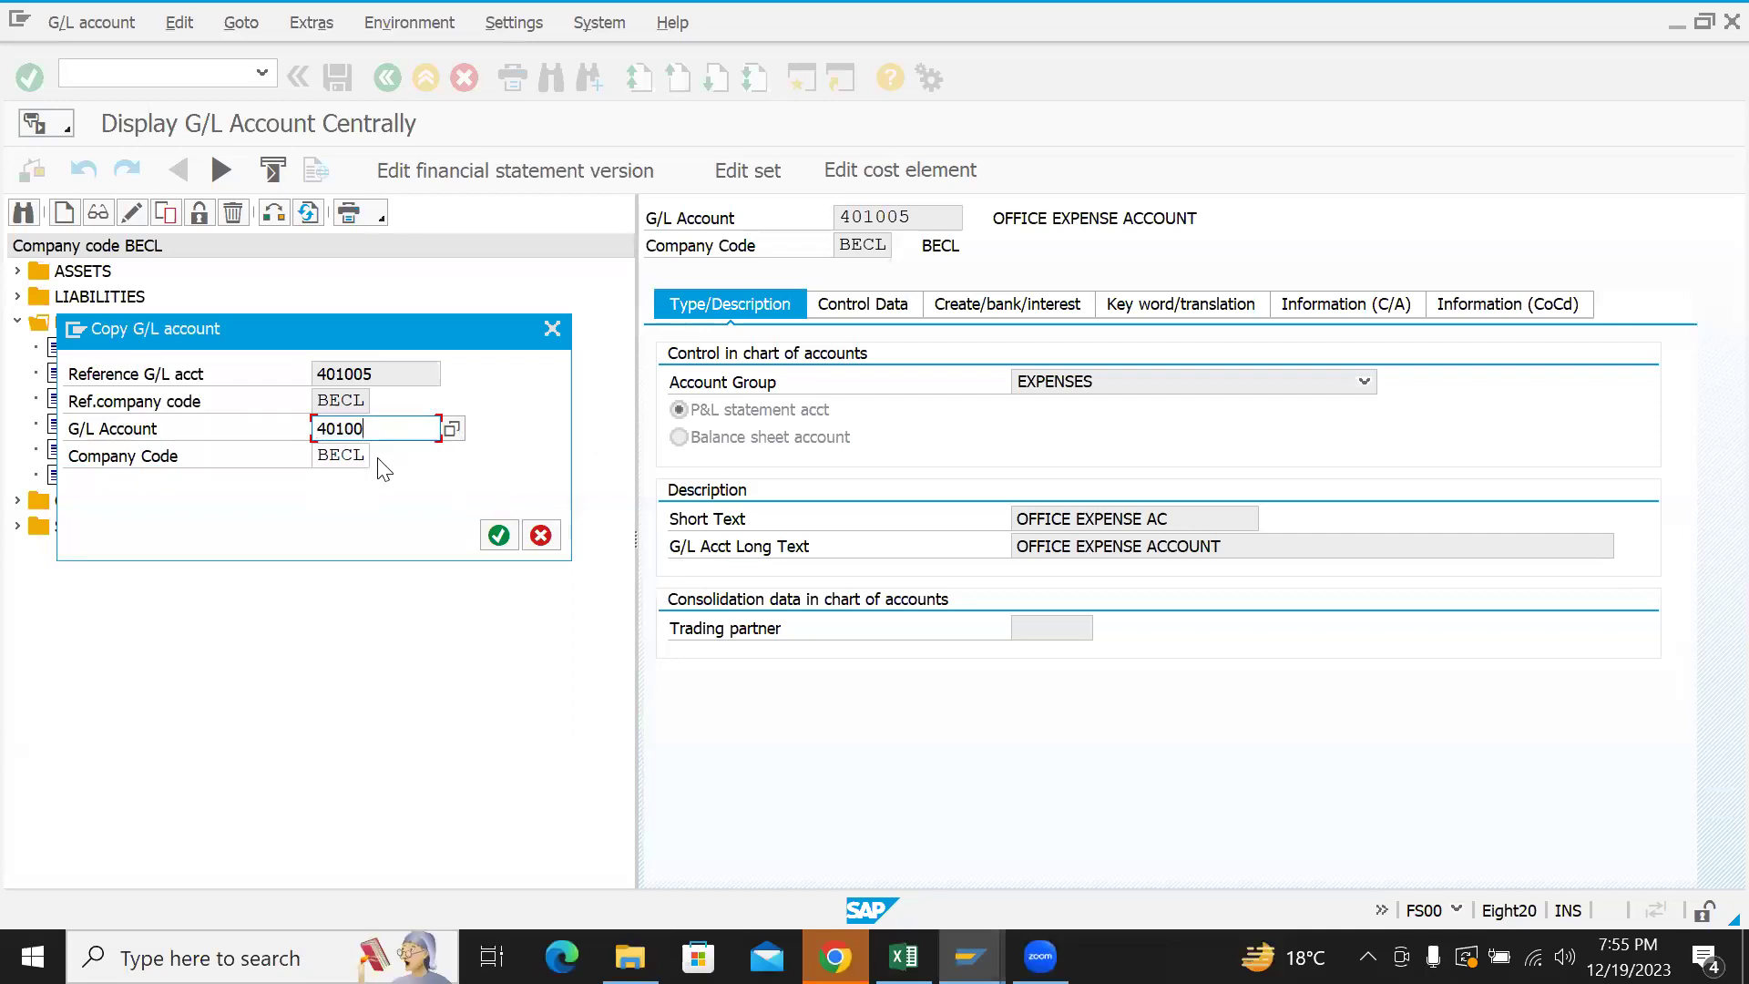
click(500, 536)
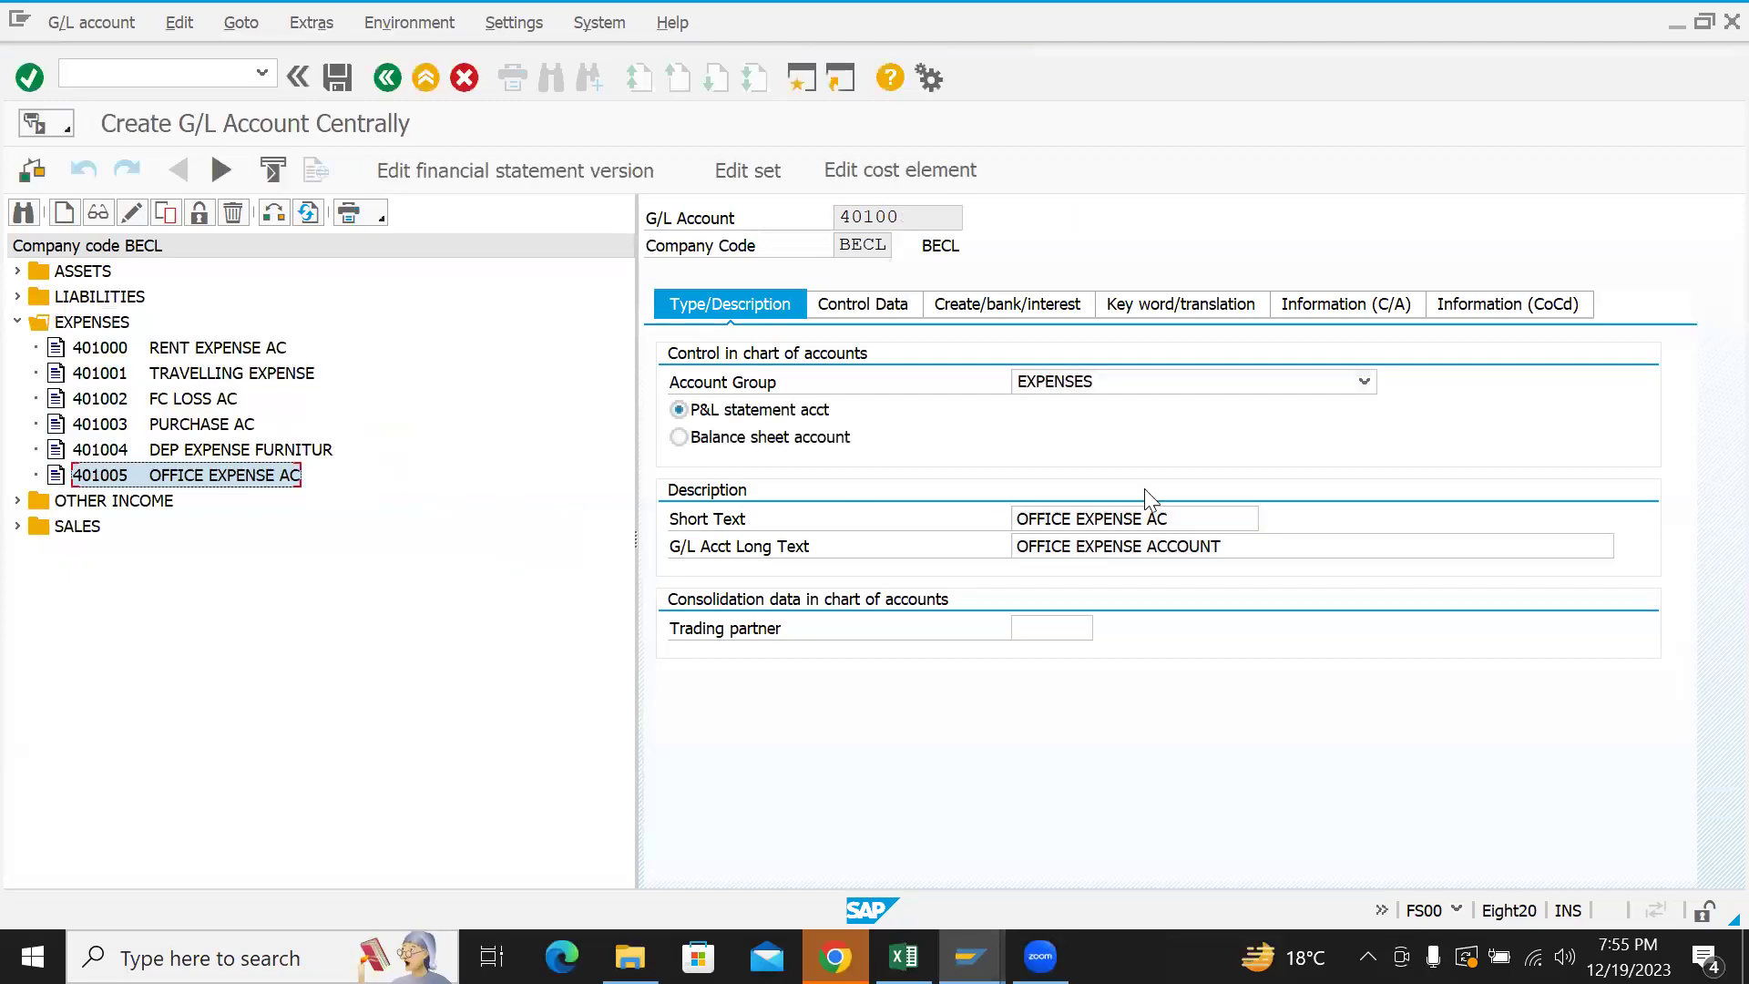
- Set the short and long text of account 40100 to FOOD EXPENSE, and try to save the account
drag(1128, 520, 894, 531)
key(Delete)
key(Delete)
key(Delete)
key(Delete)
key(Delete)
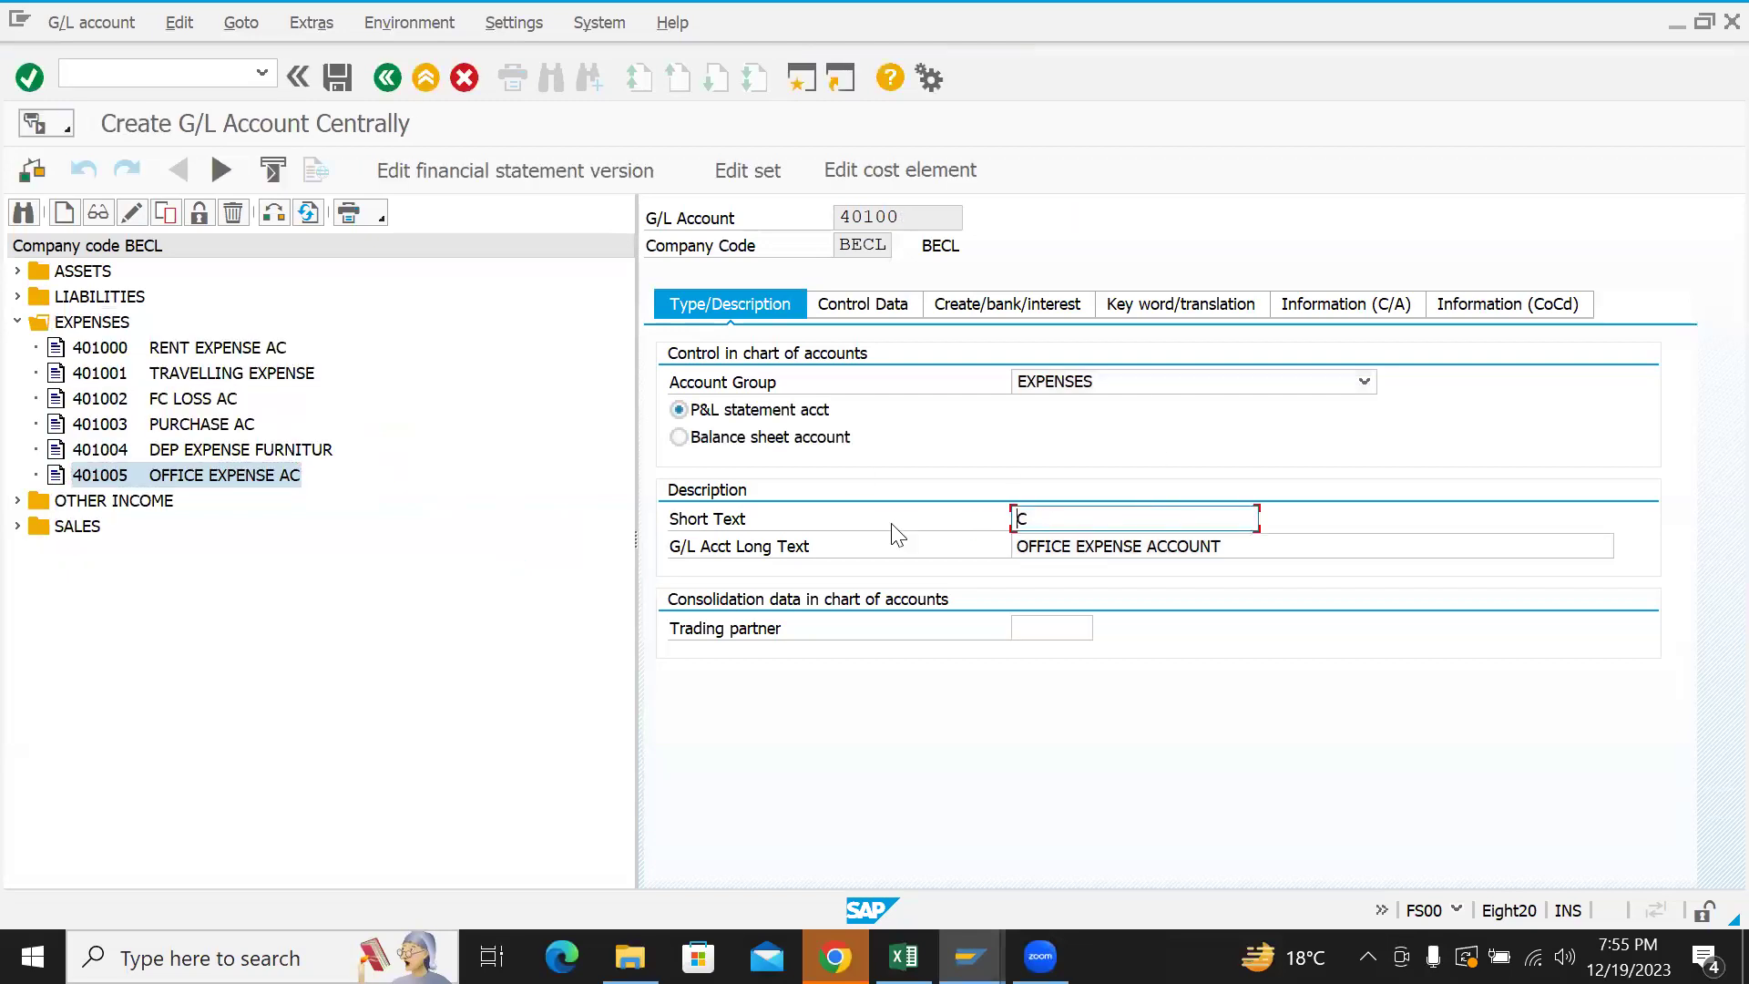
key(Down)
key(Return)
key(ctrl+shift+Left)
key(ctrl+shift+Left)
key(ctrl+c)
key(Tab)
key(ctrl+v)
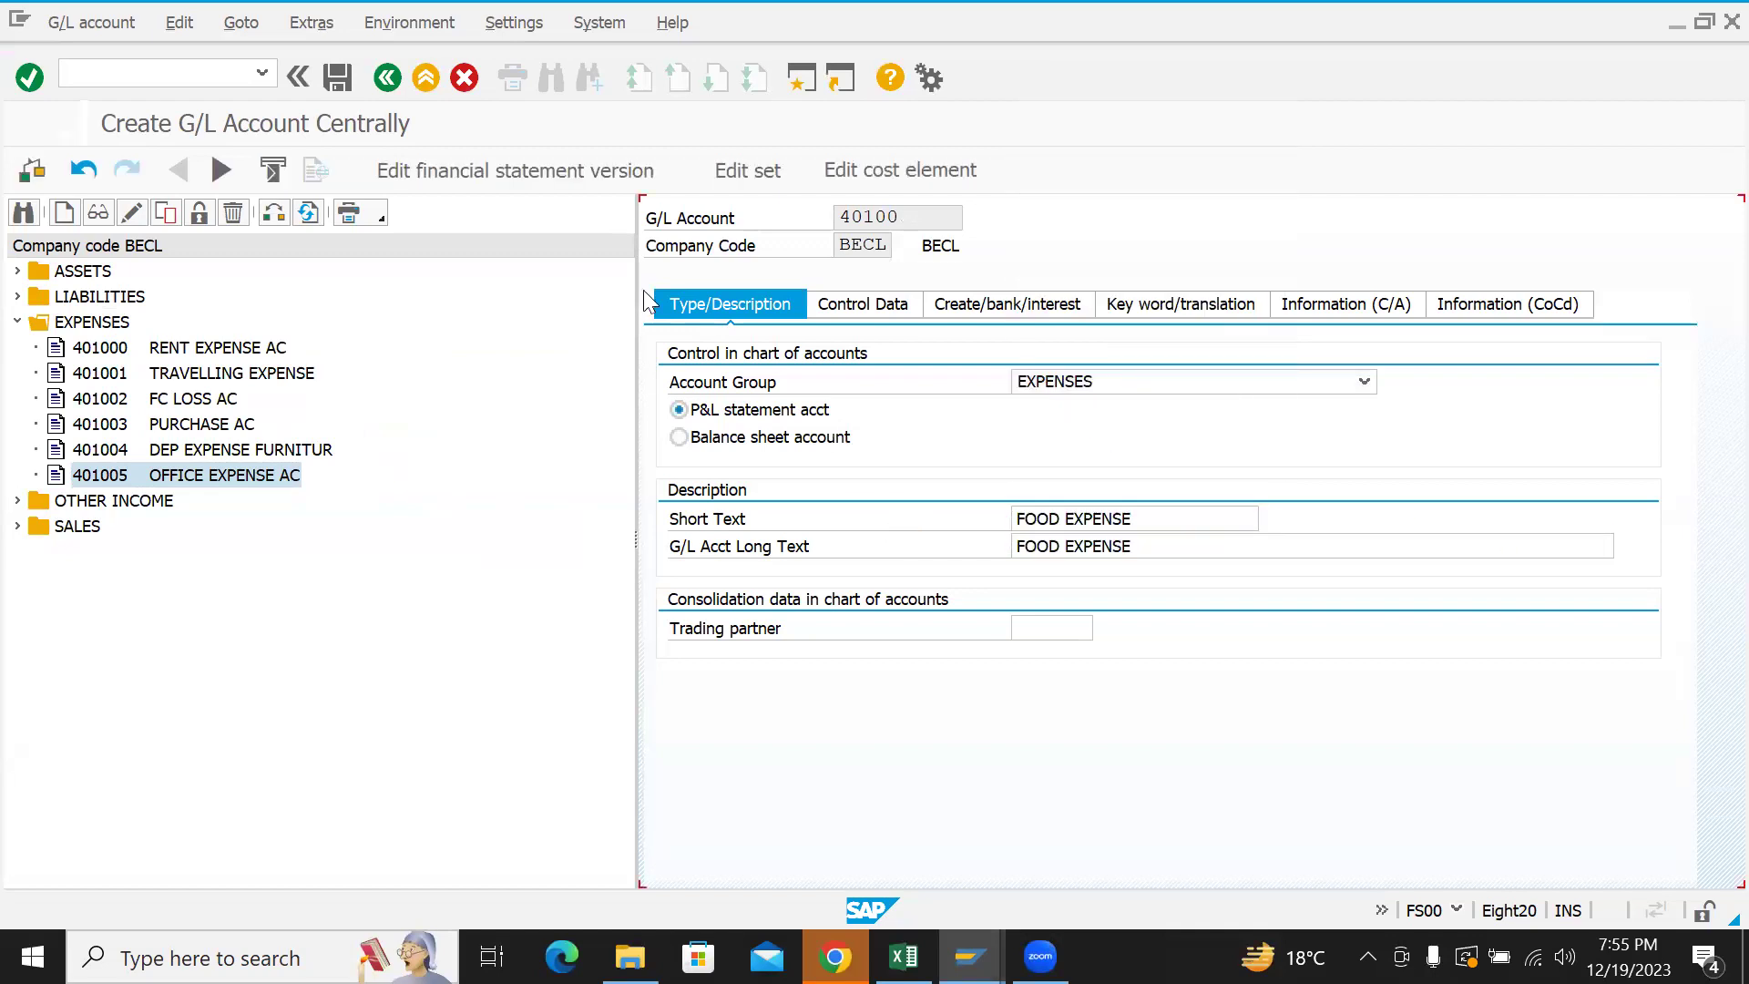
click(337, 80)
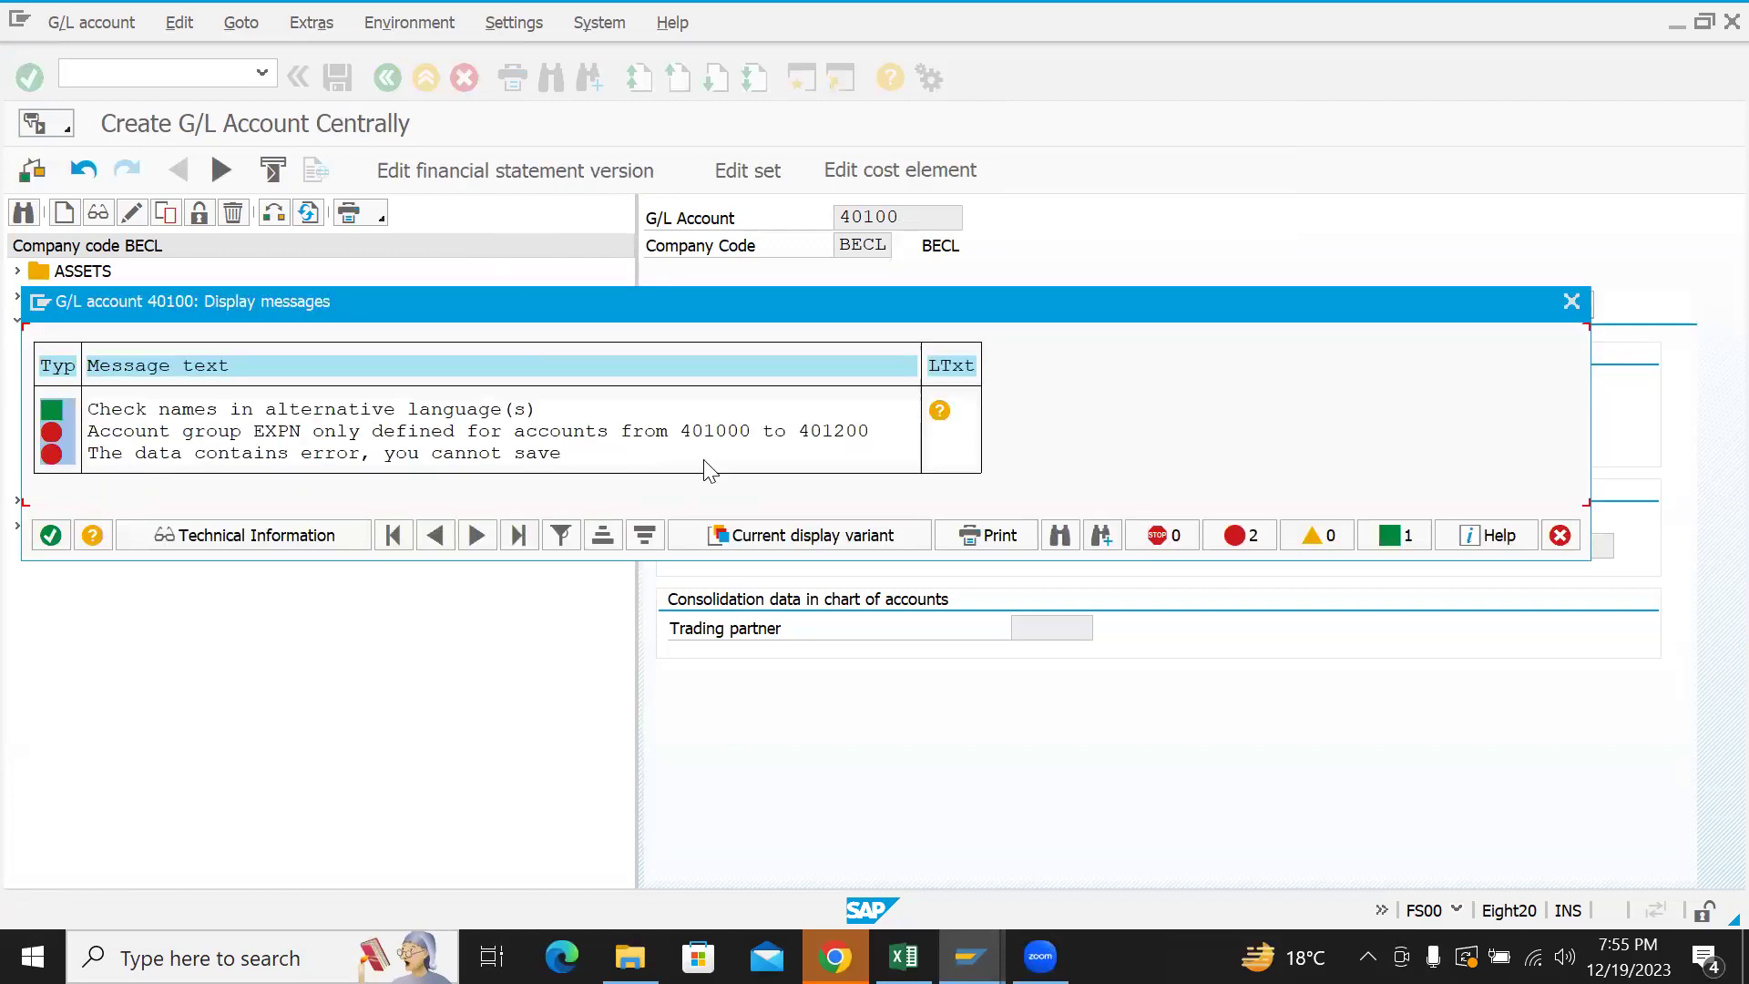
click(55, 536)
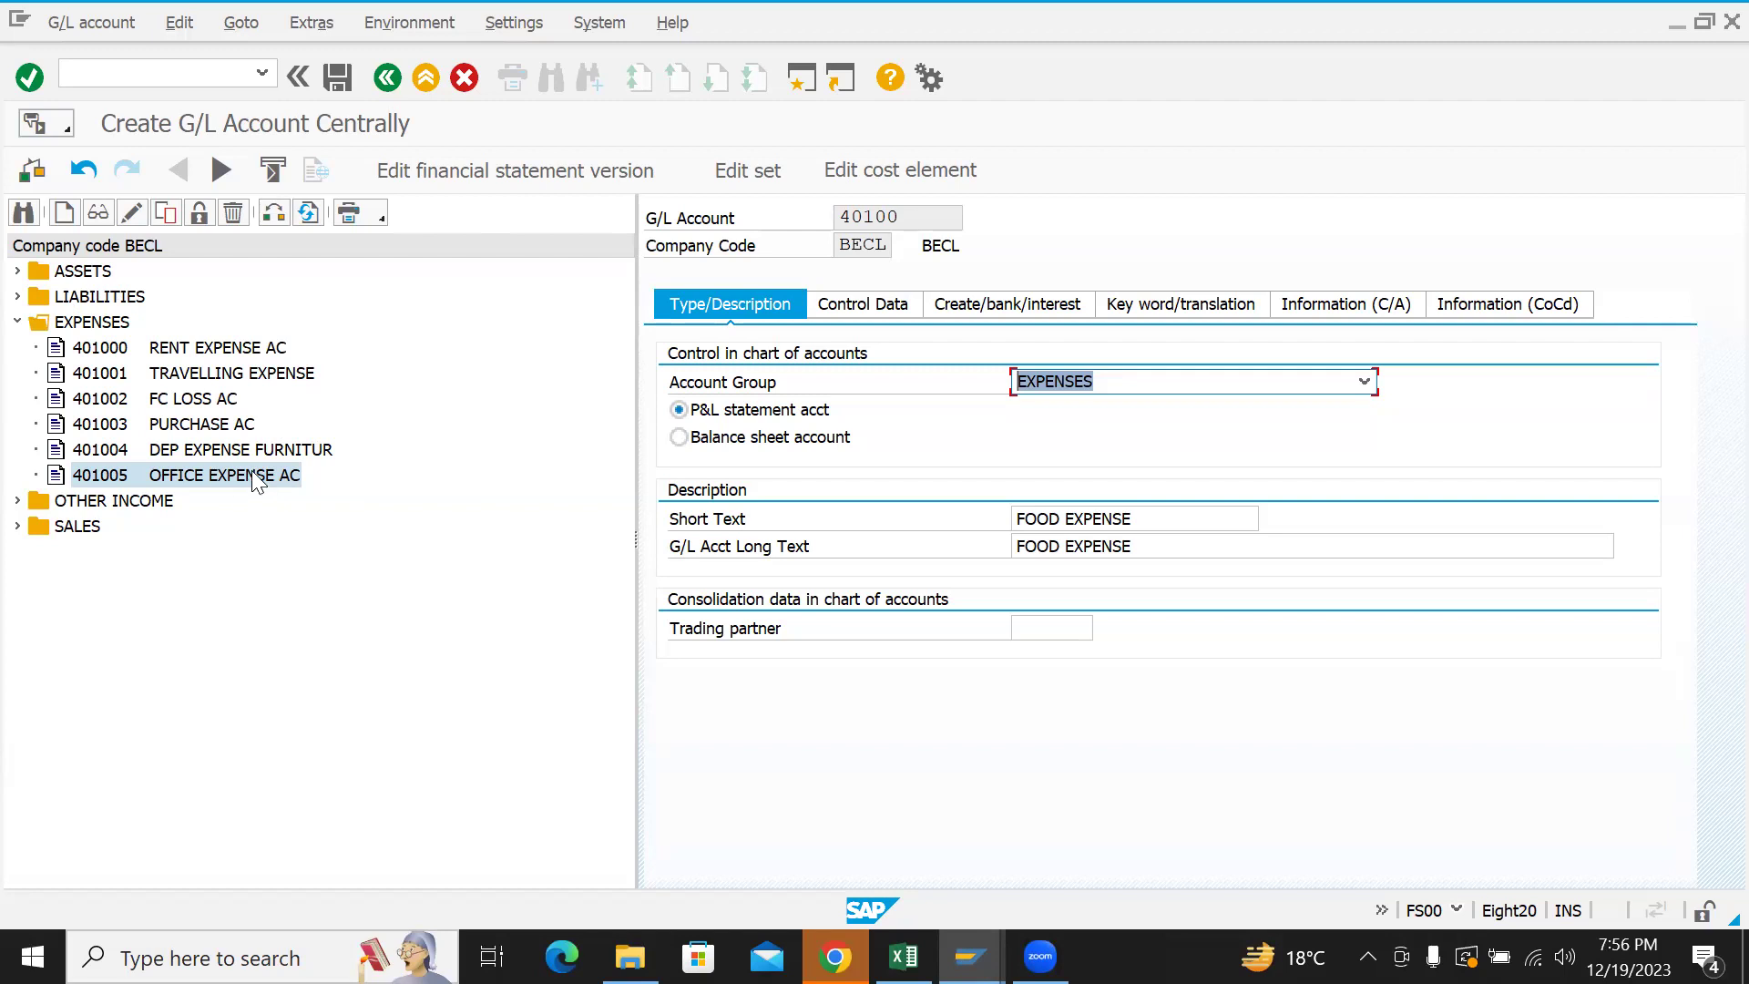
- Try to open the block settings of account 401005 and save account 40100, and leave its creation without saving
click(221, 476)
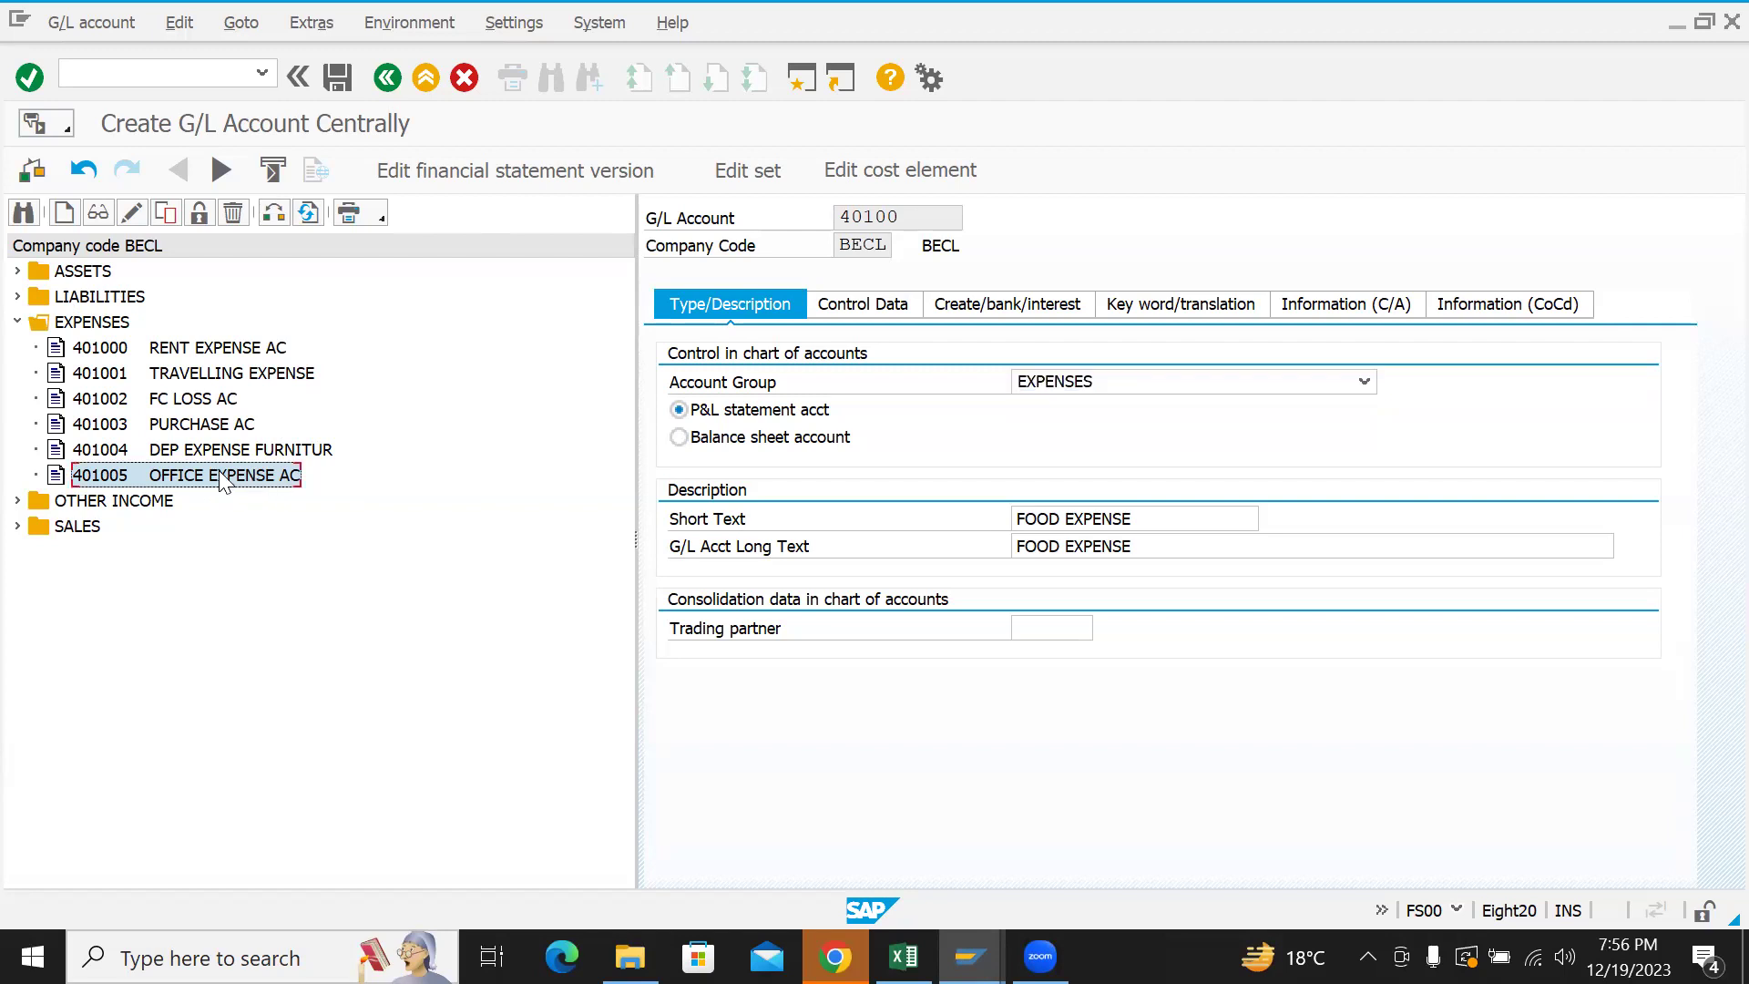
click(198, 212)
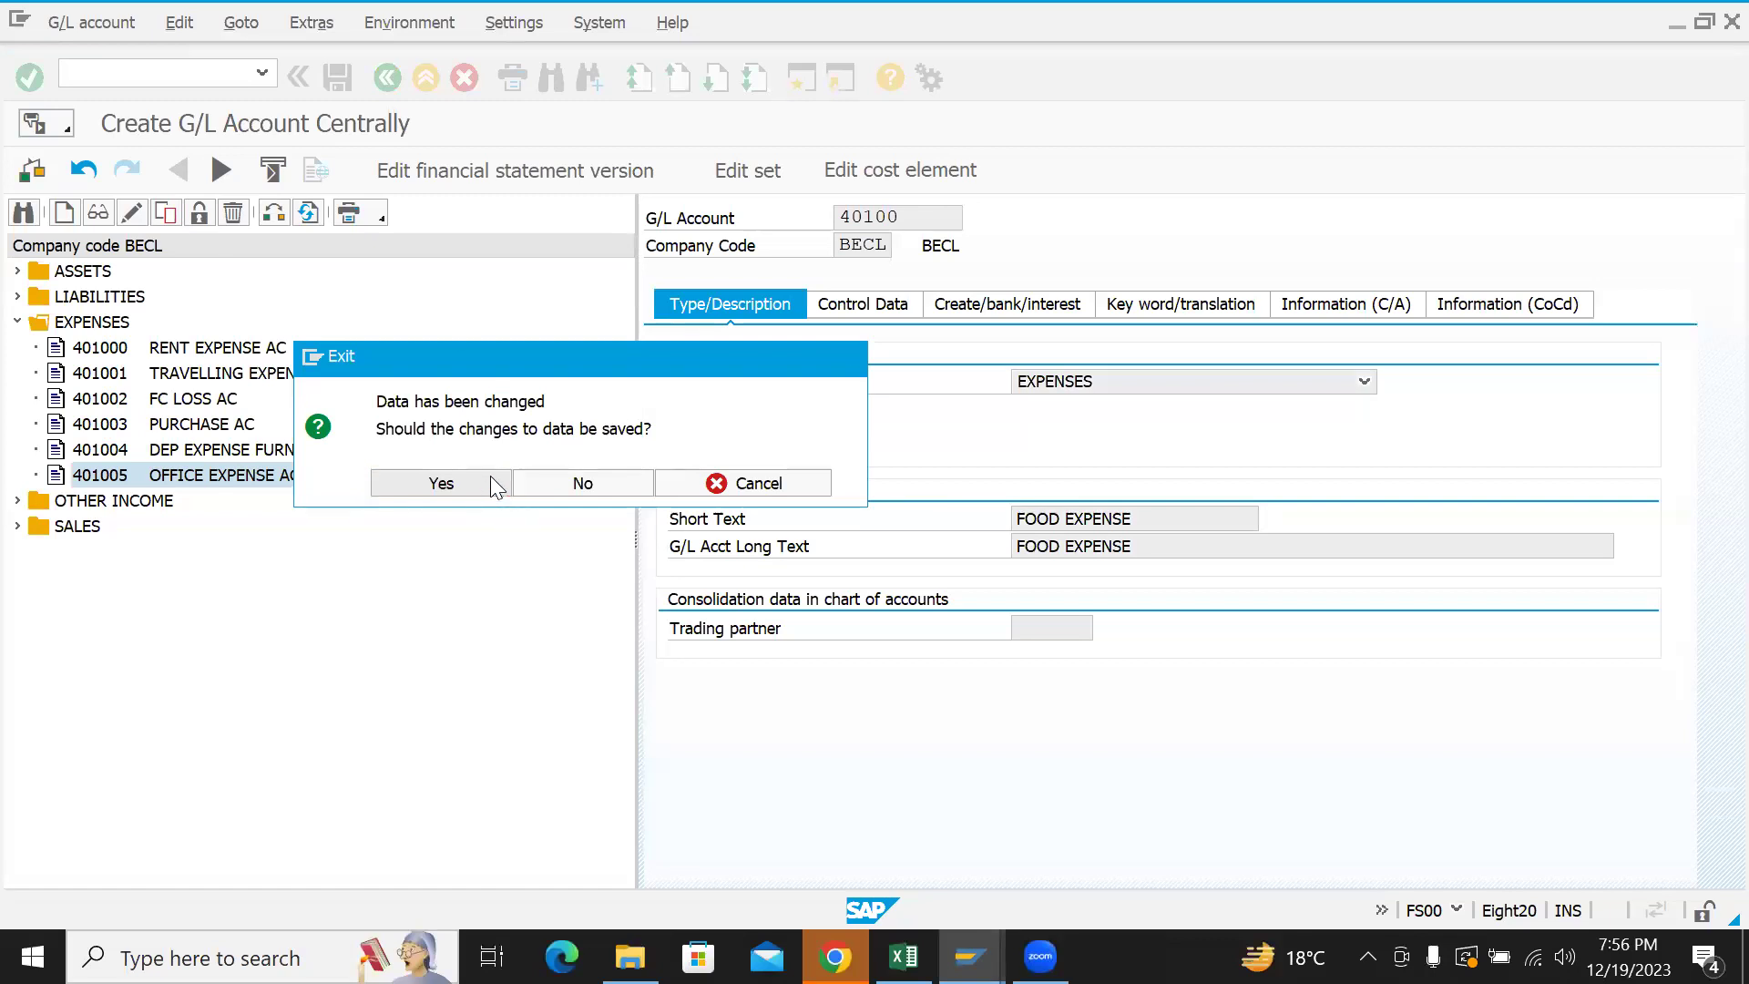
click(441, 483)
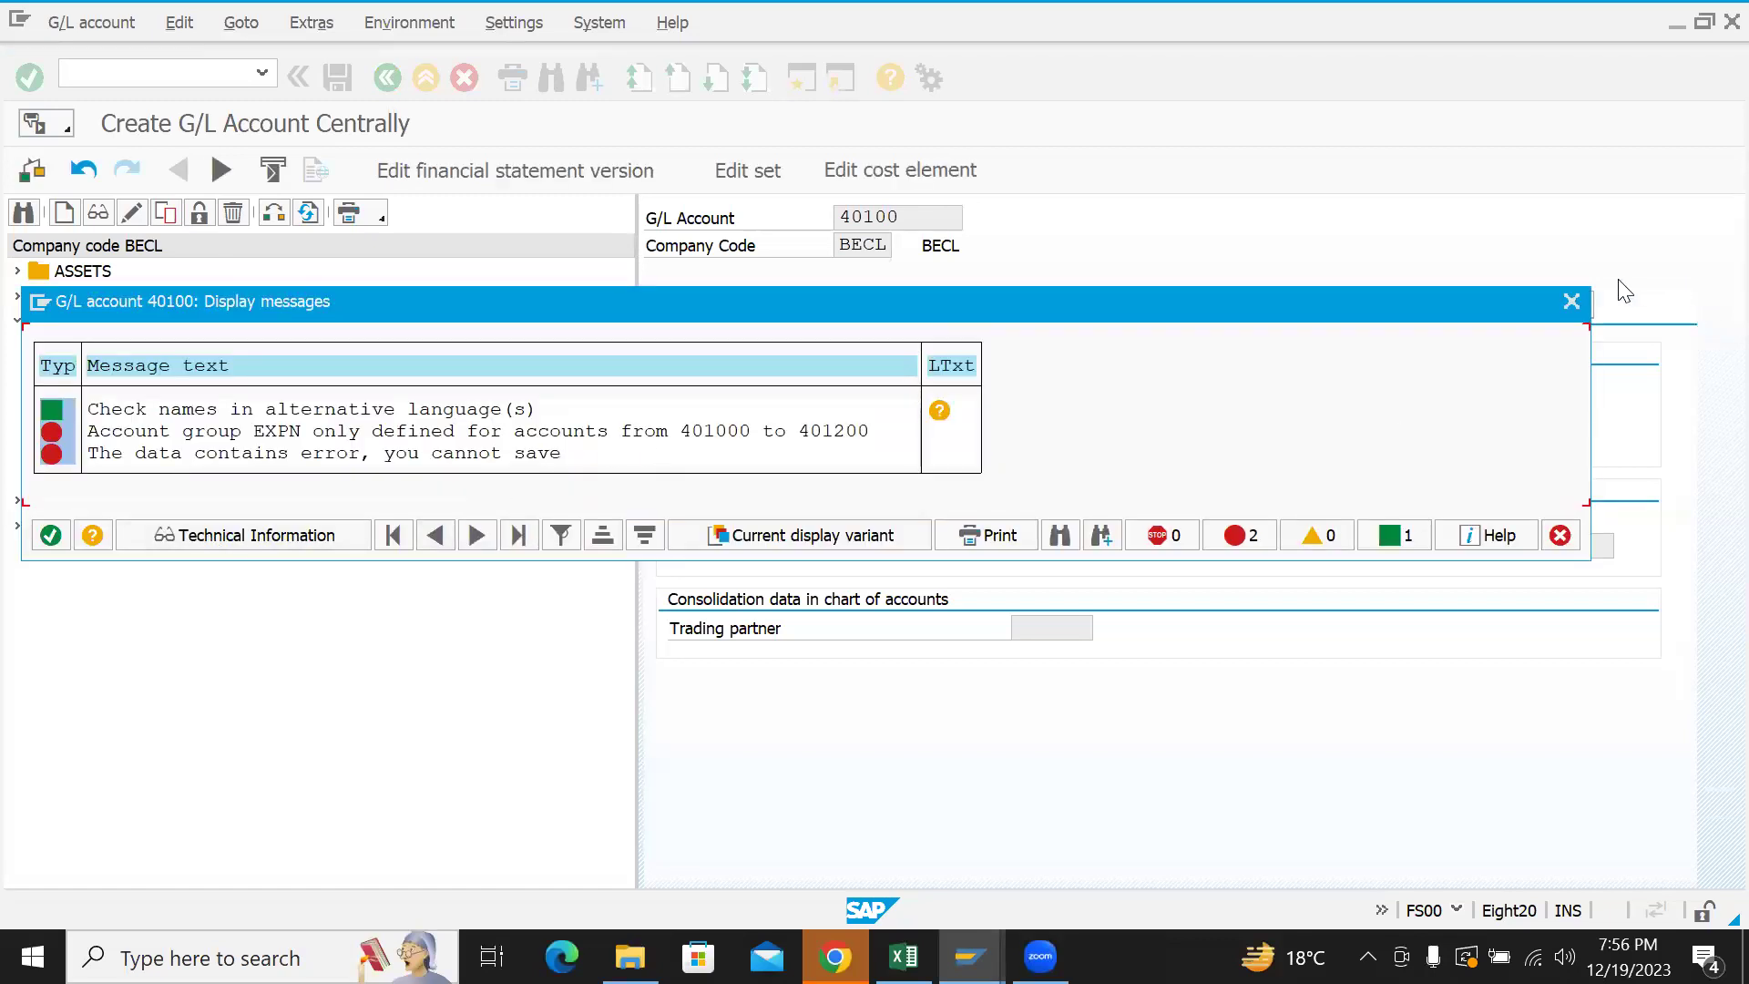
click(1571, 301)
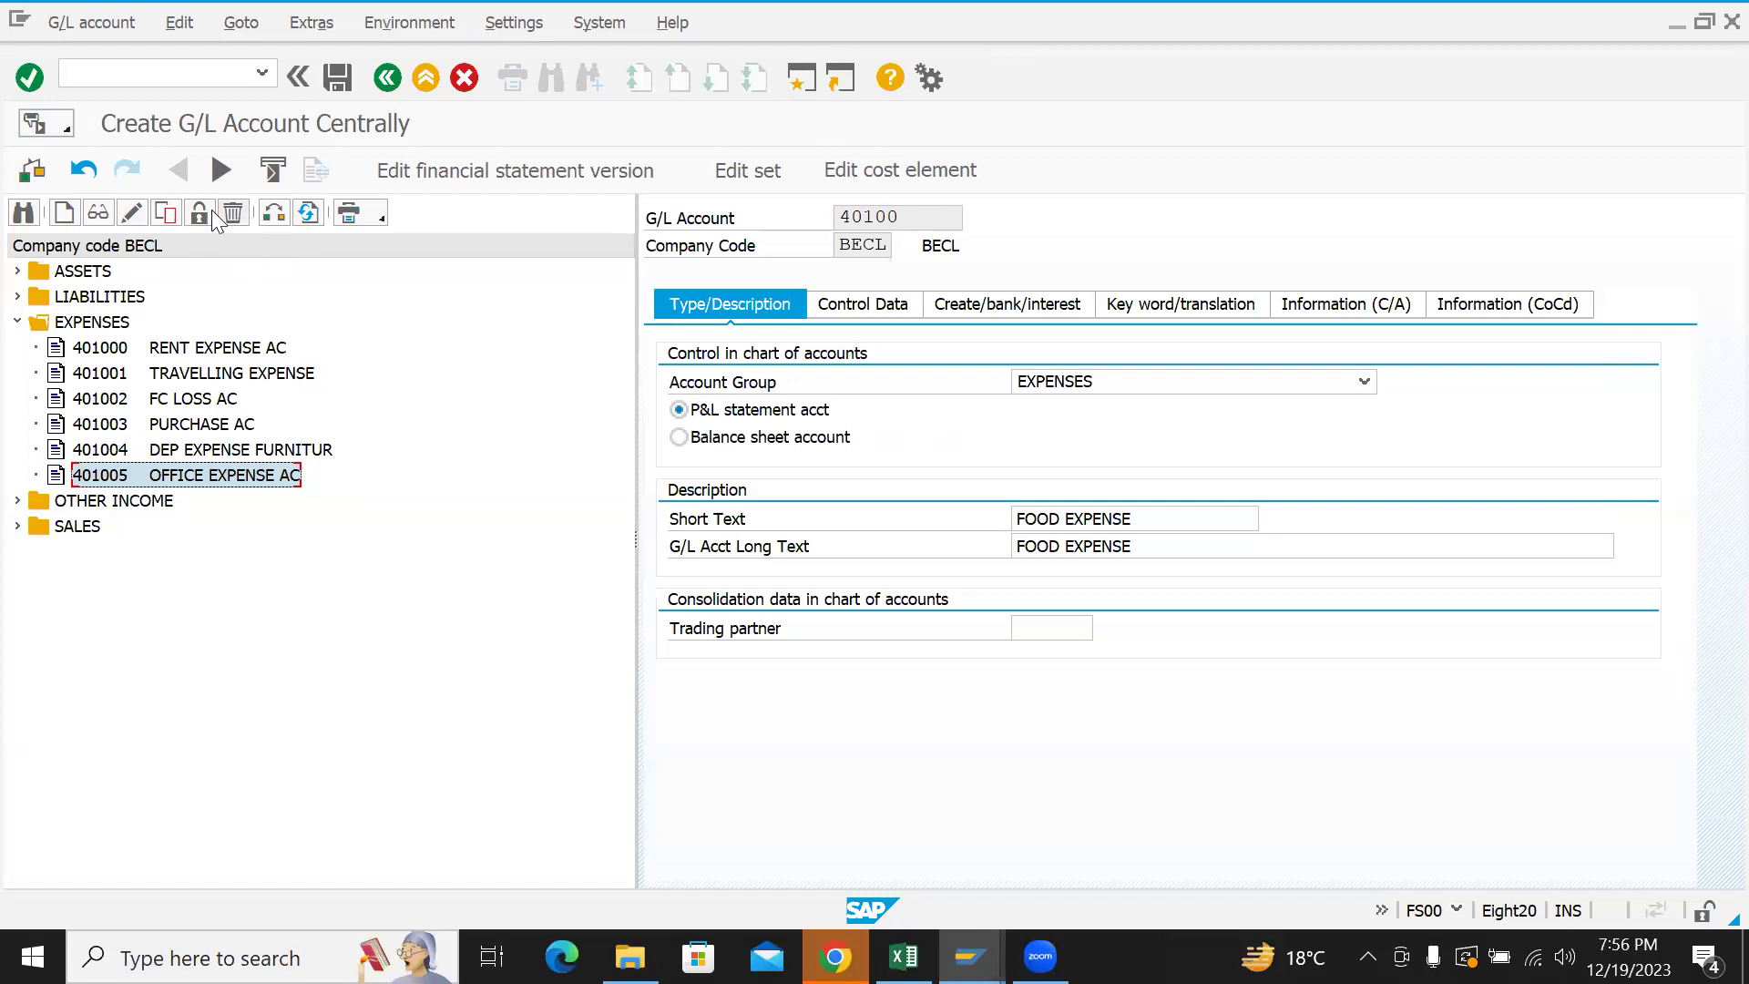
click(387, 77)
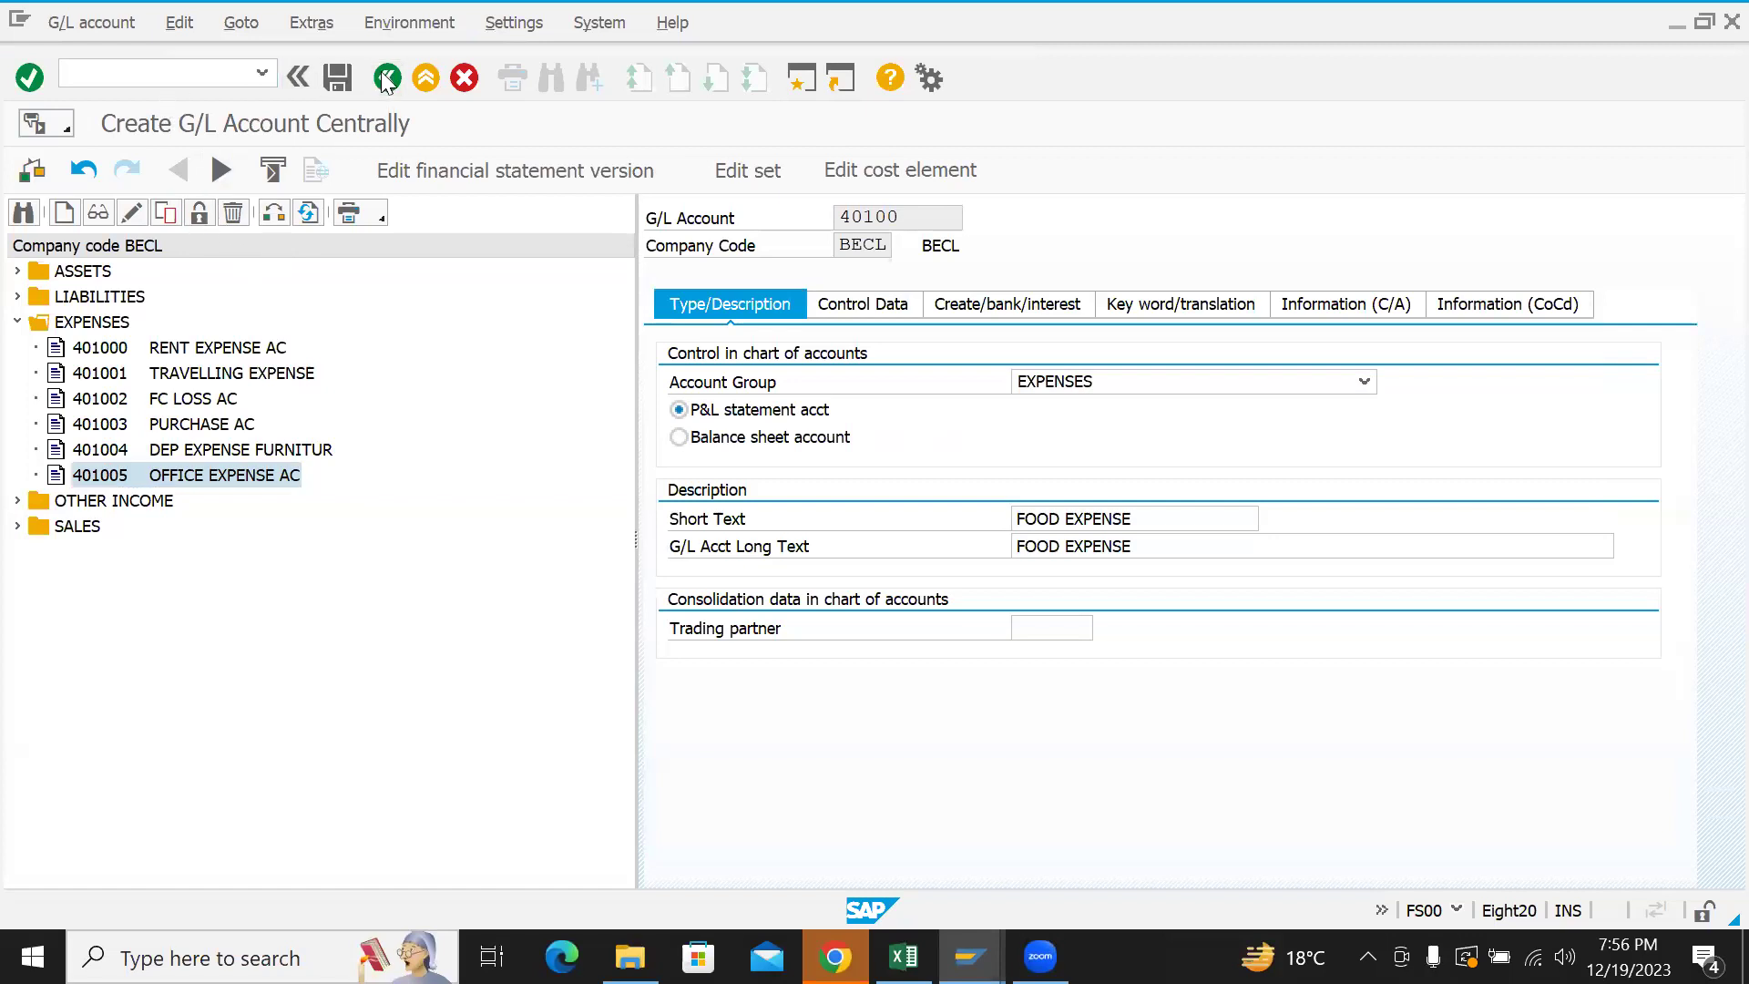
click(575, 484)
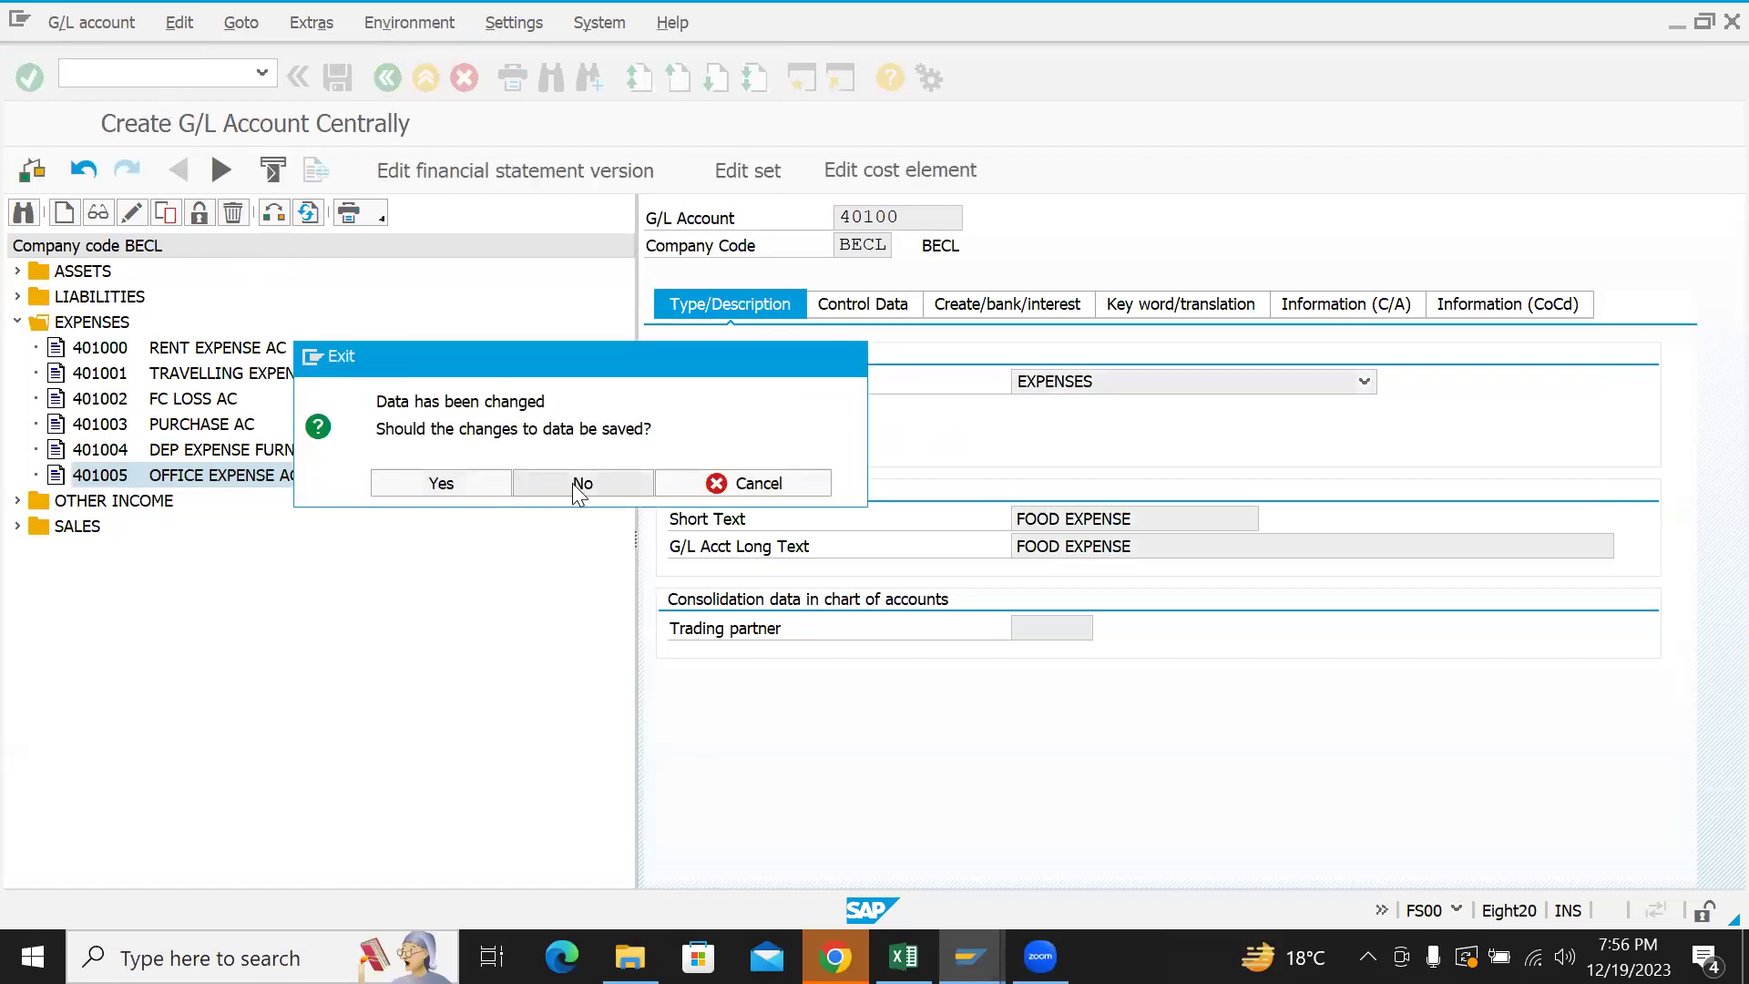
- In FS00, block office expense account 401005 for posting in both the chart of accounts and the company code, and save
text(fs00)
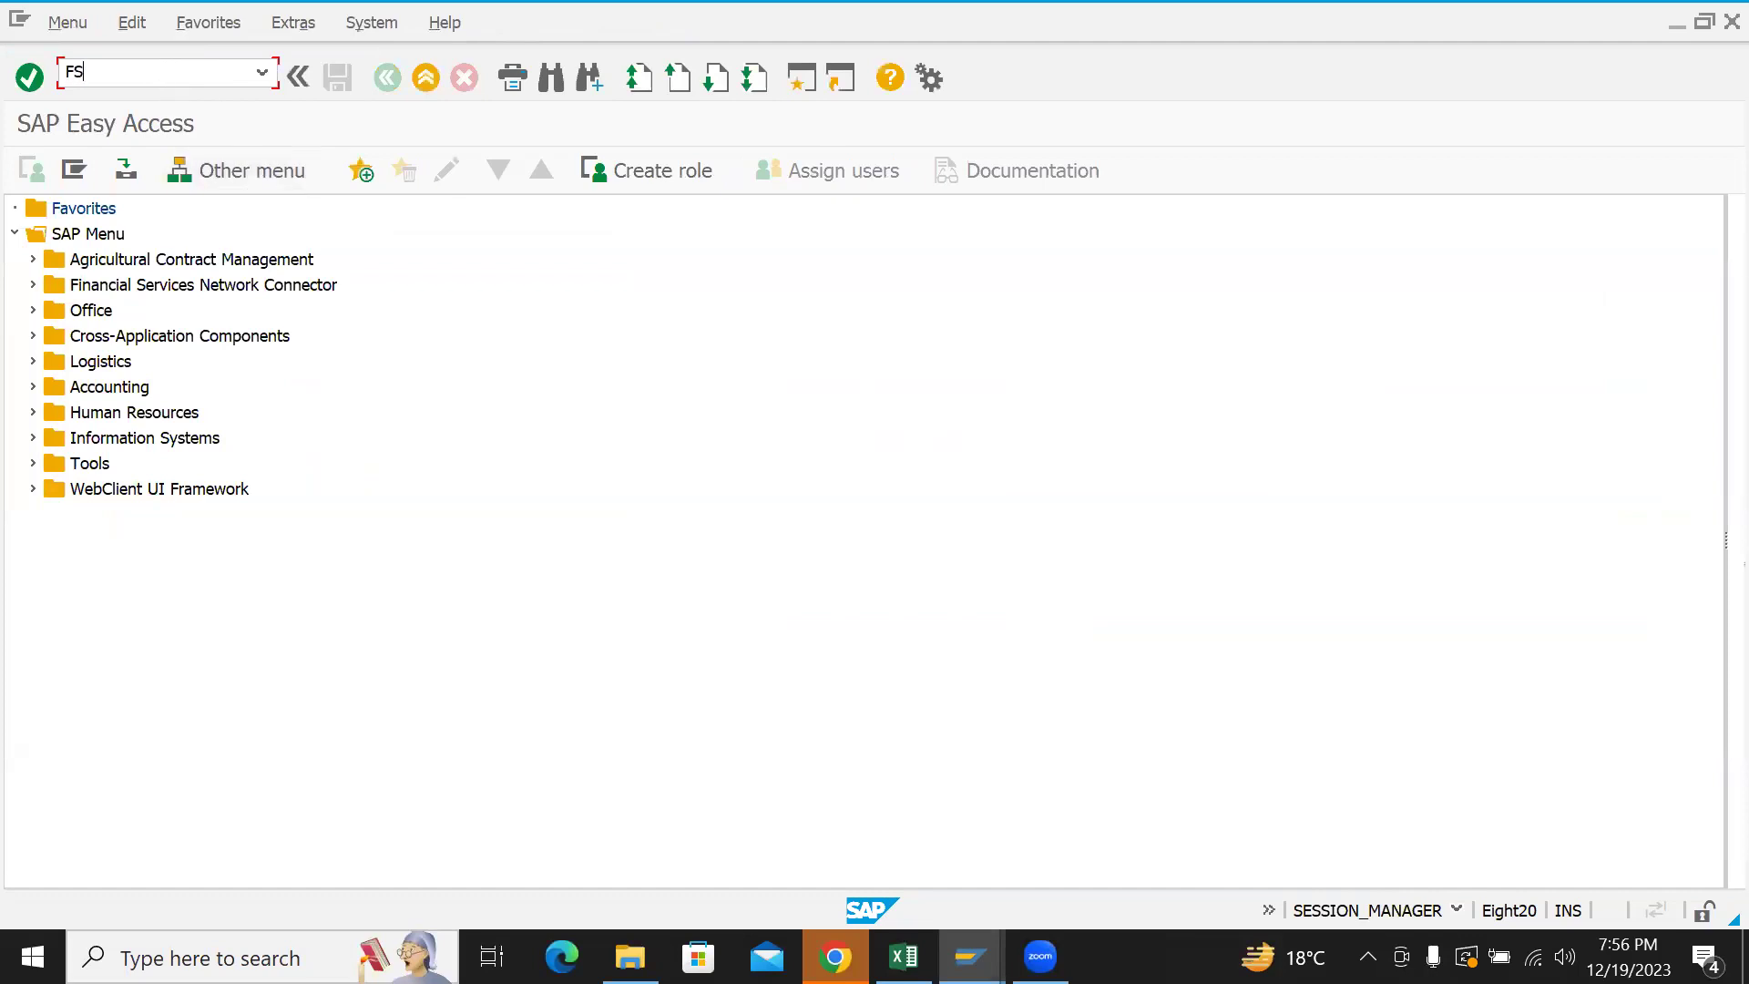
key(Return)
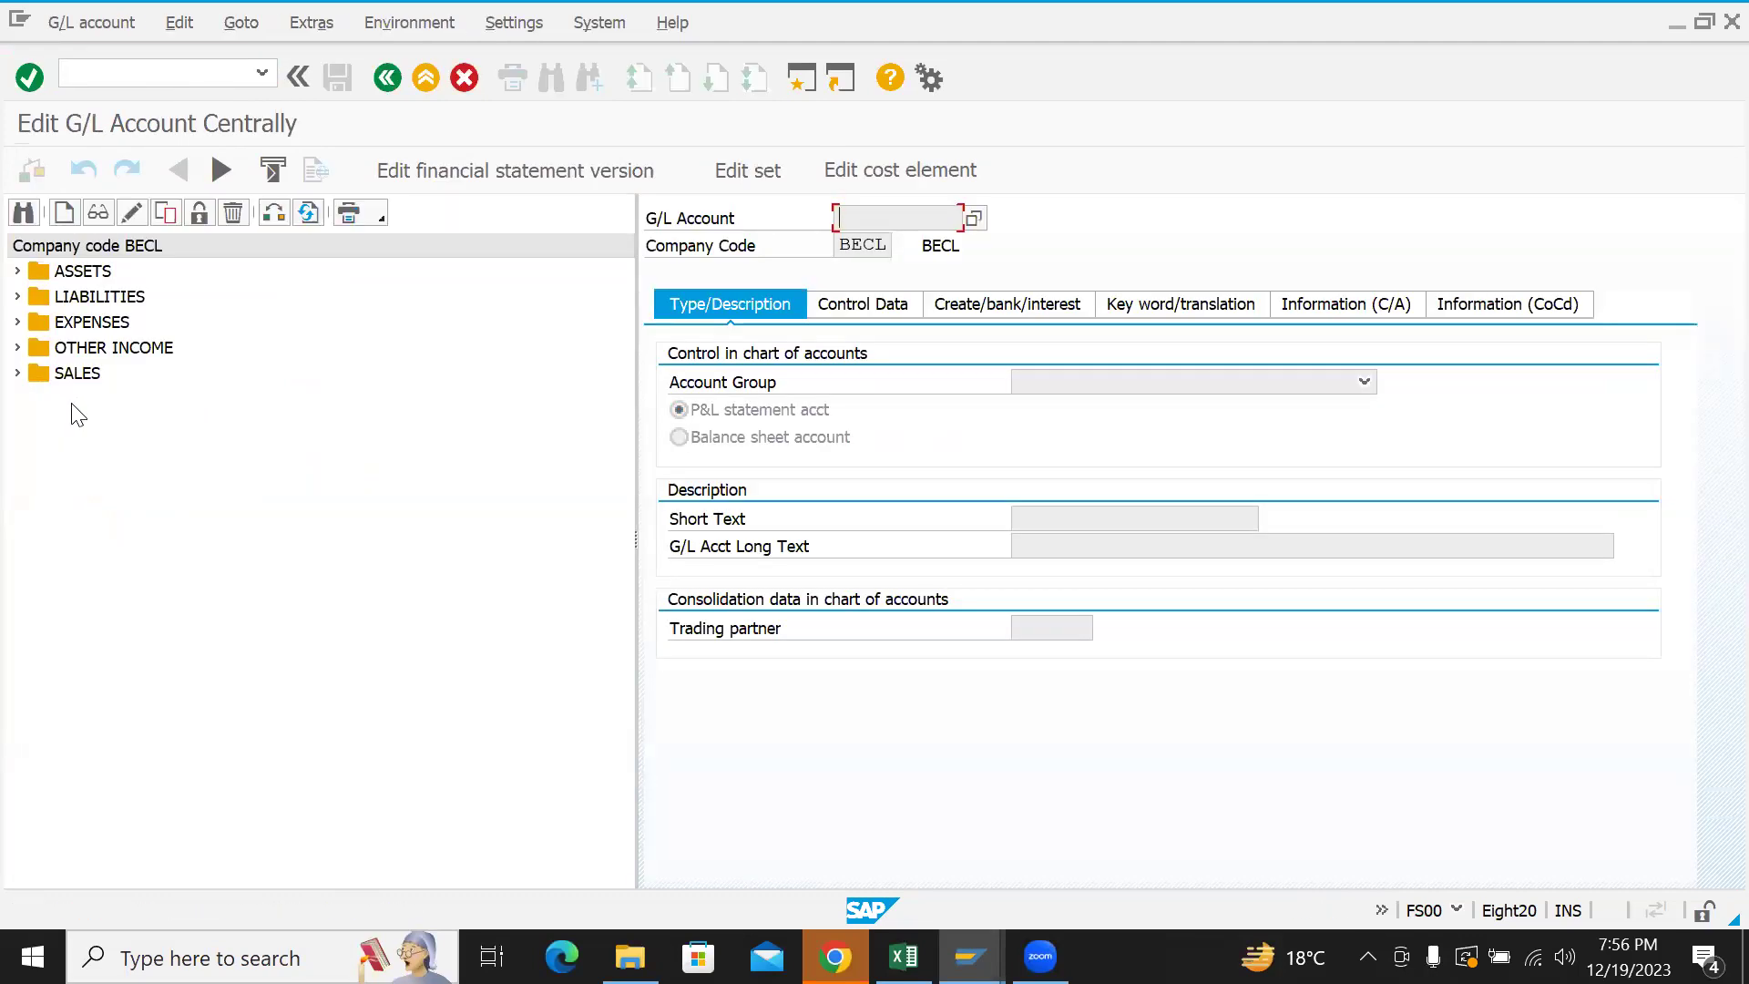
click(17, 322)
double_click(244, 481)
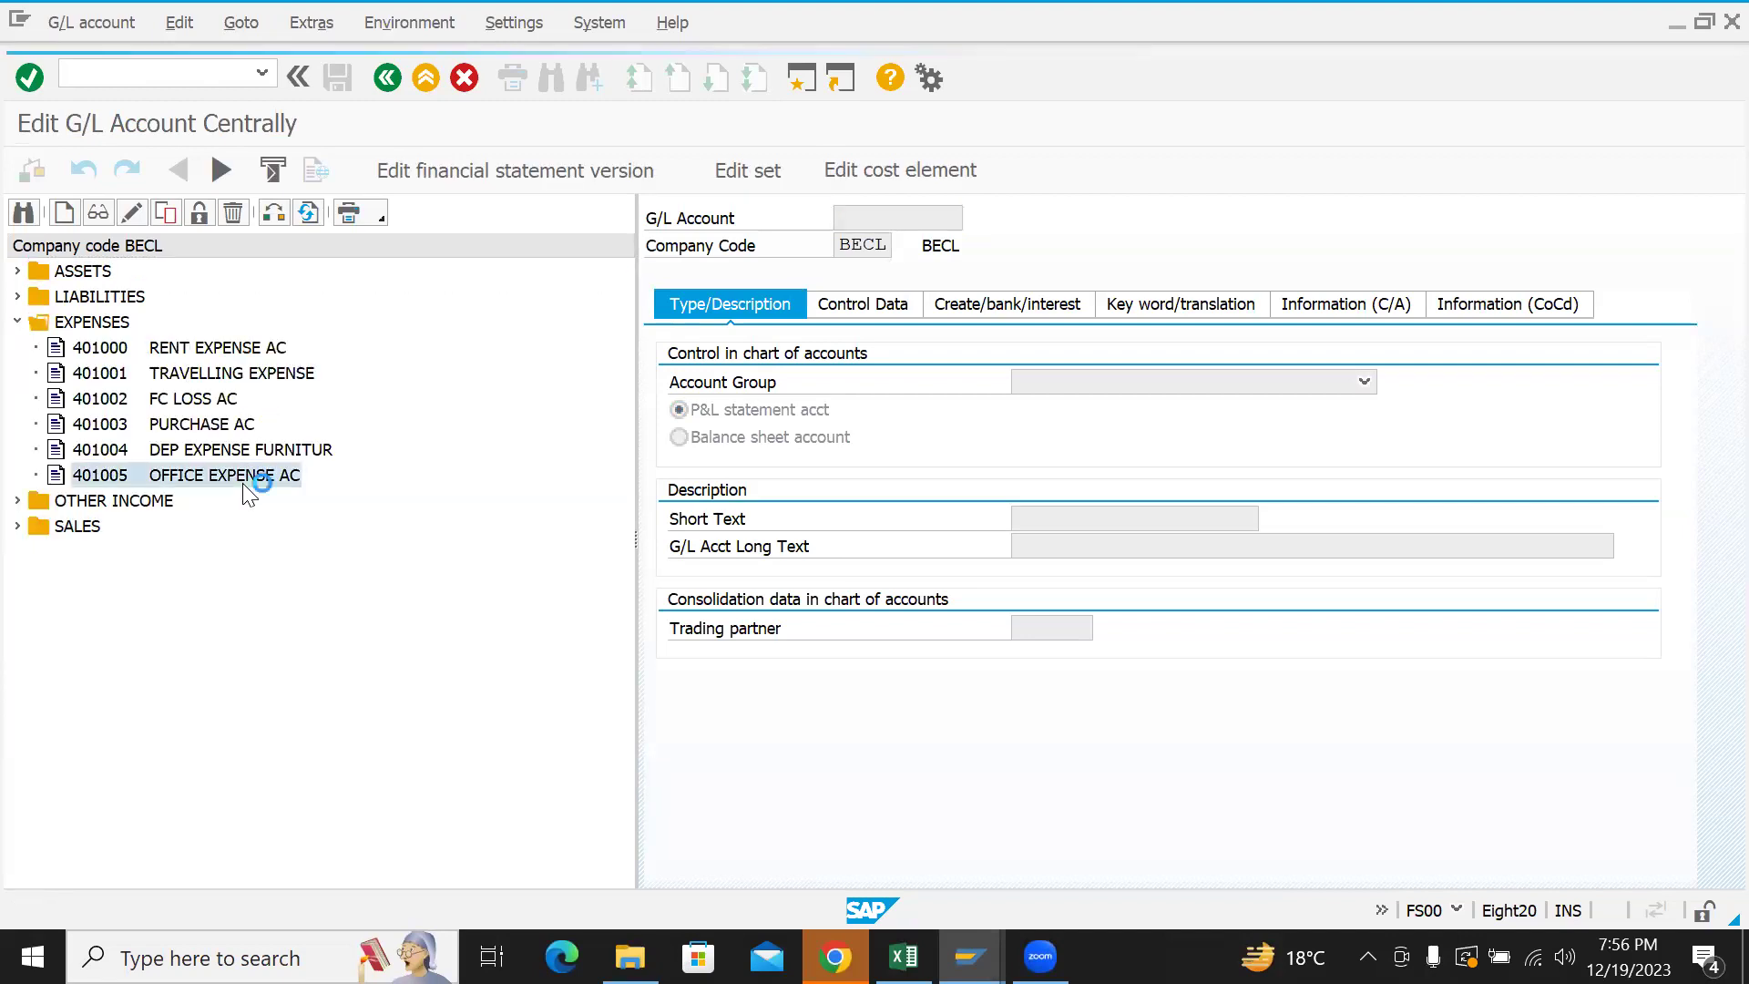
click(198, 213)
click(729, 521)
click(738, 418)
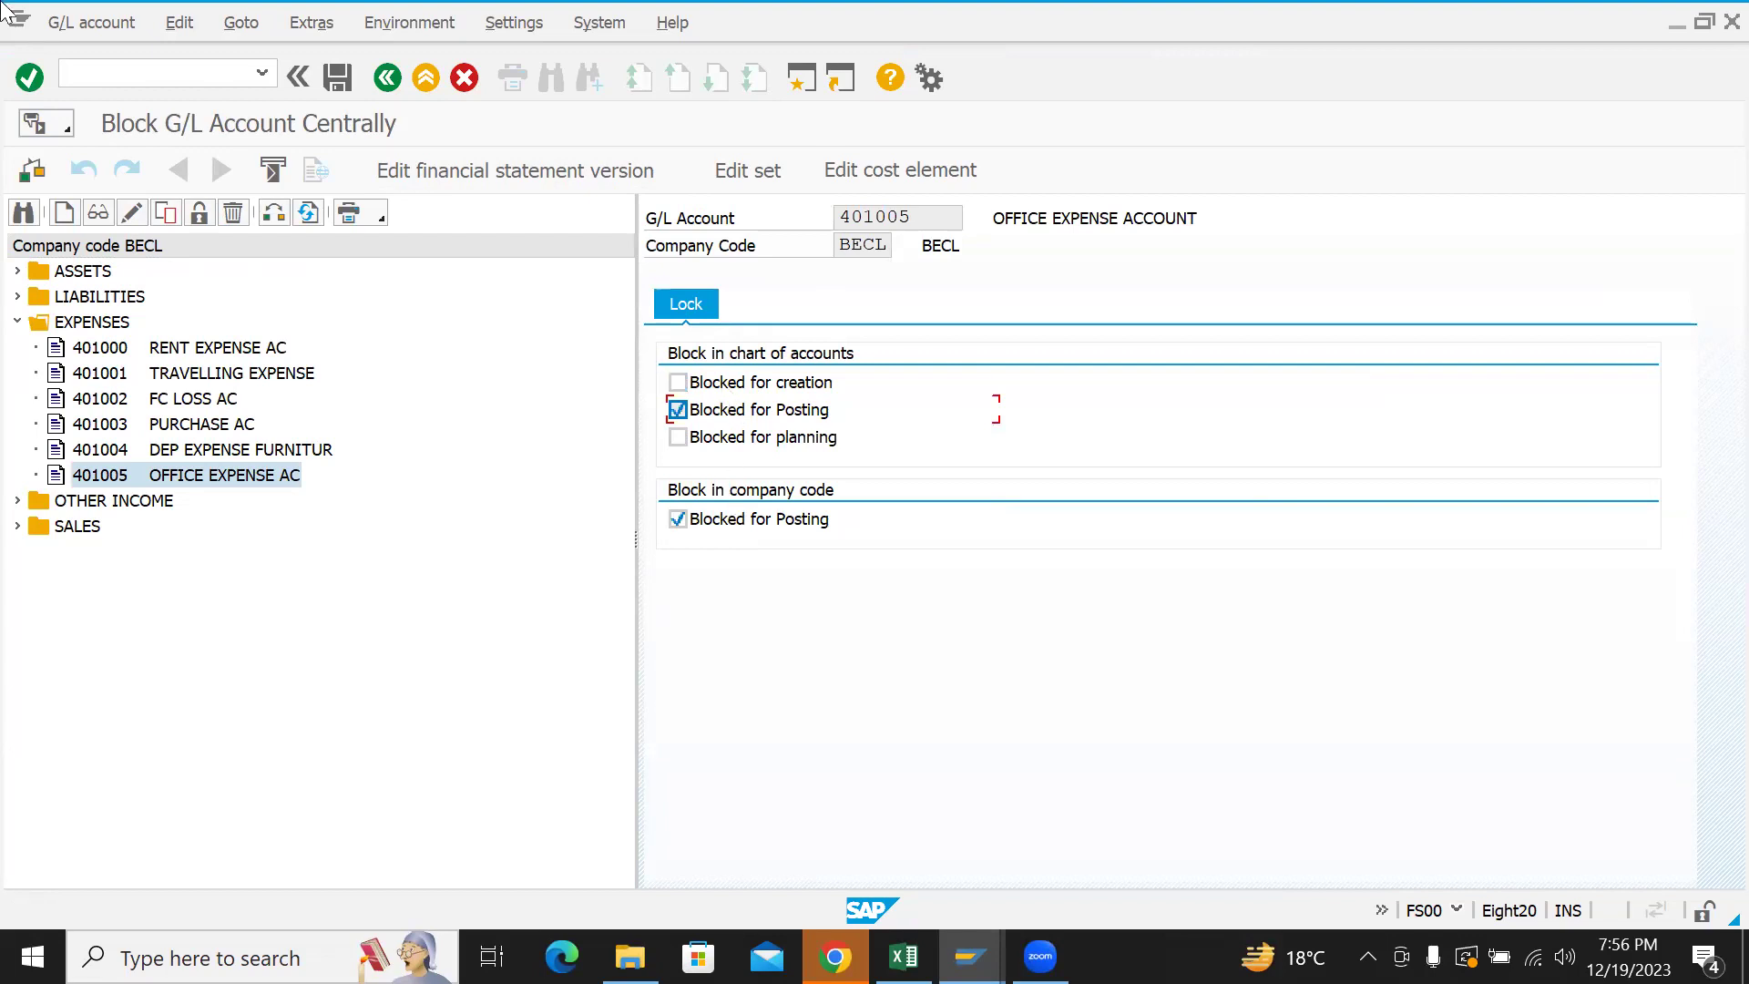
click(338, 78)
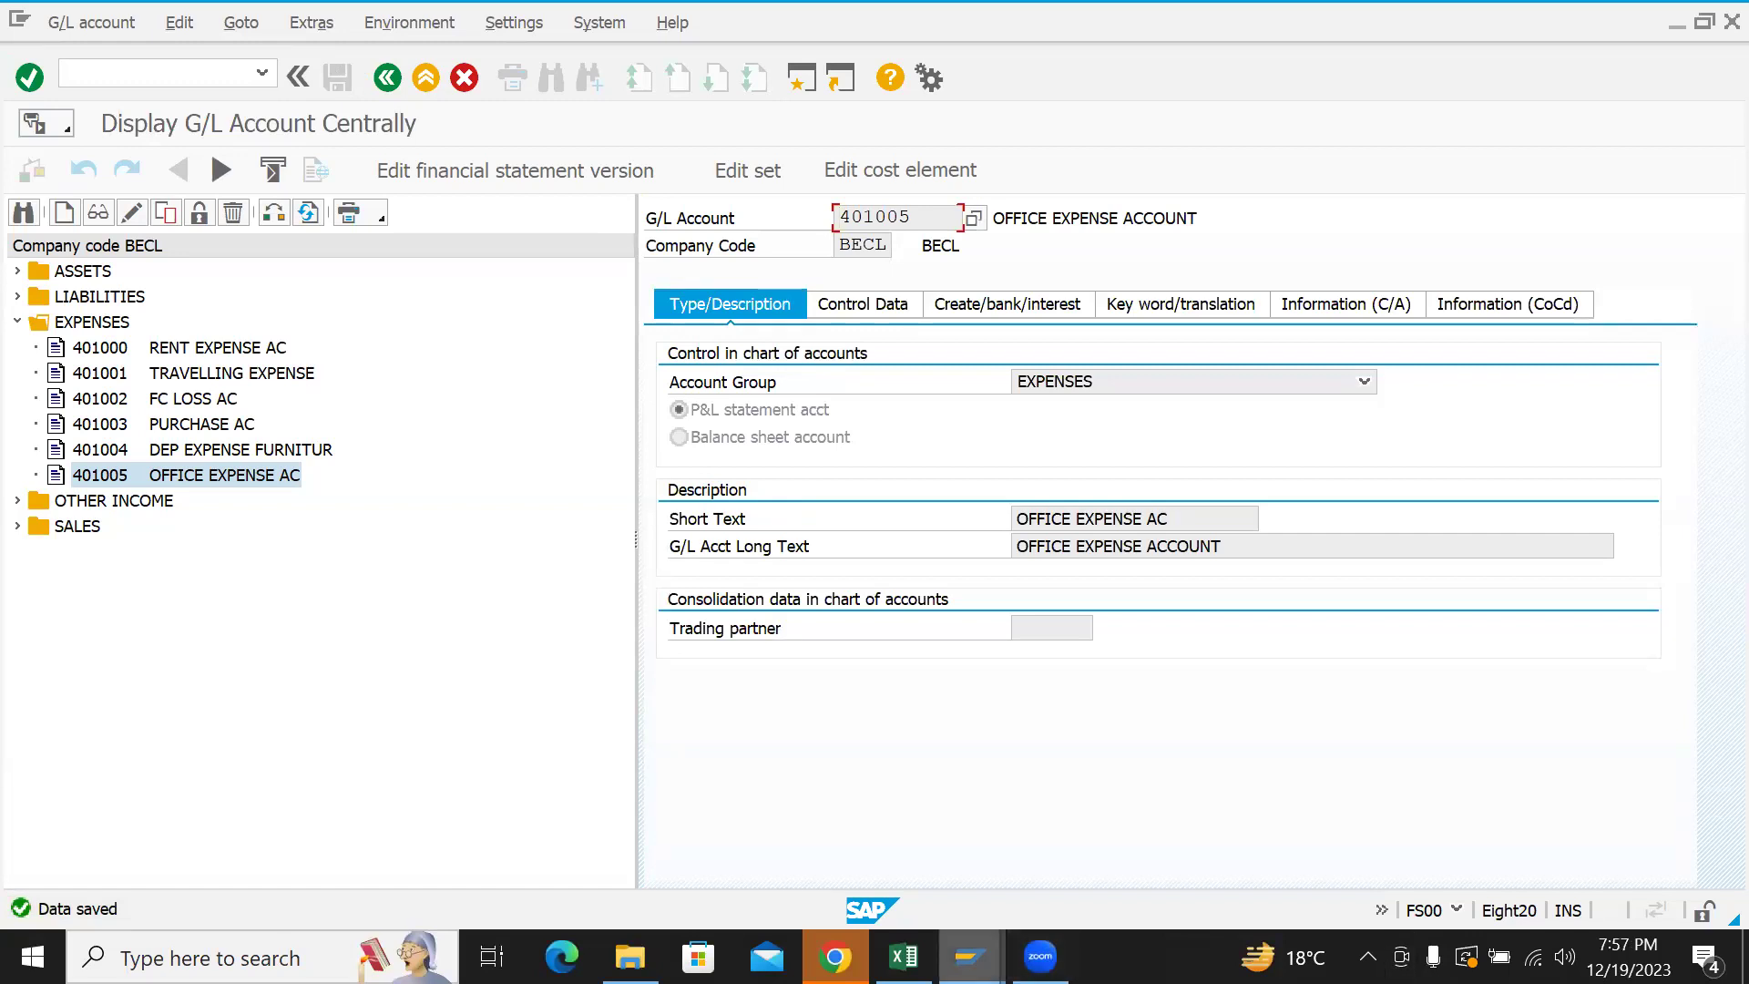
- In the other SAP session, start transaction F-02 and set the document date to 19.12.2023
mouse_move(970, 956)
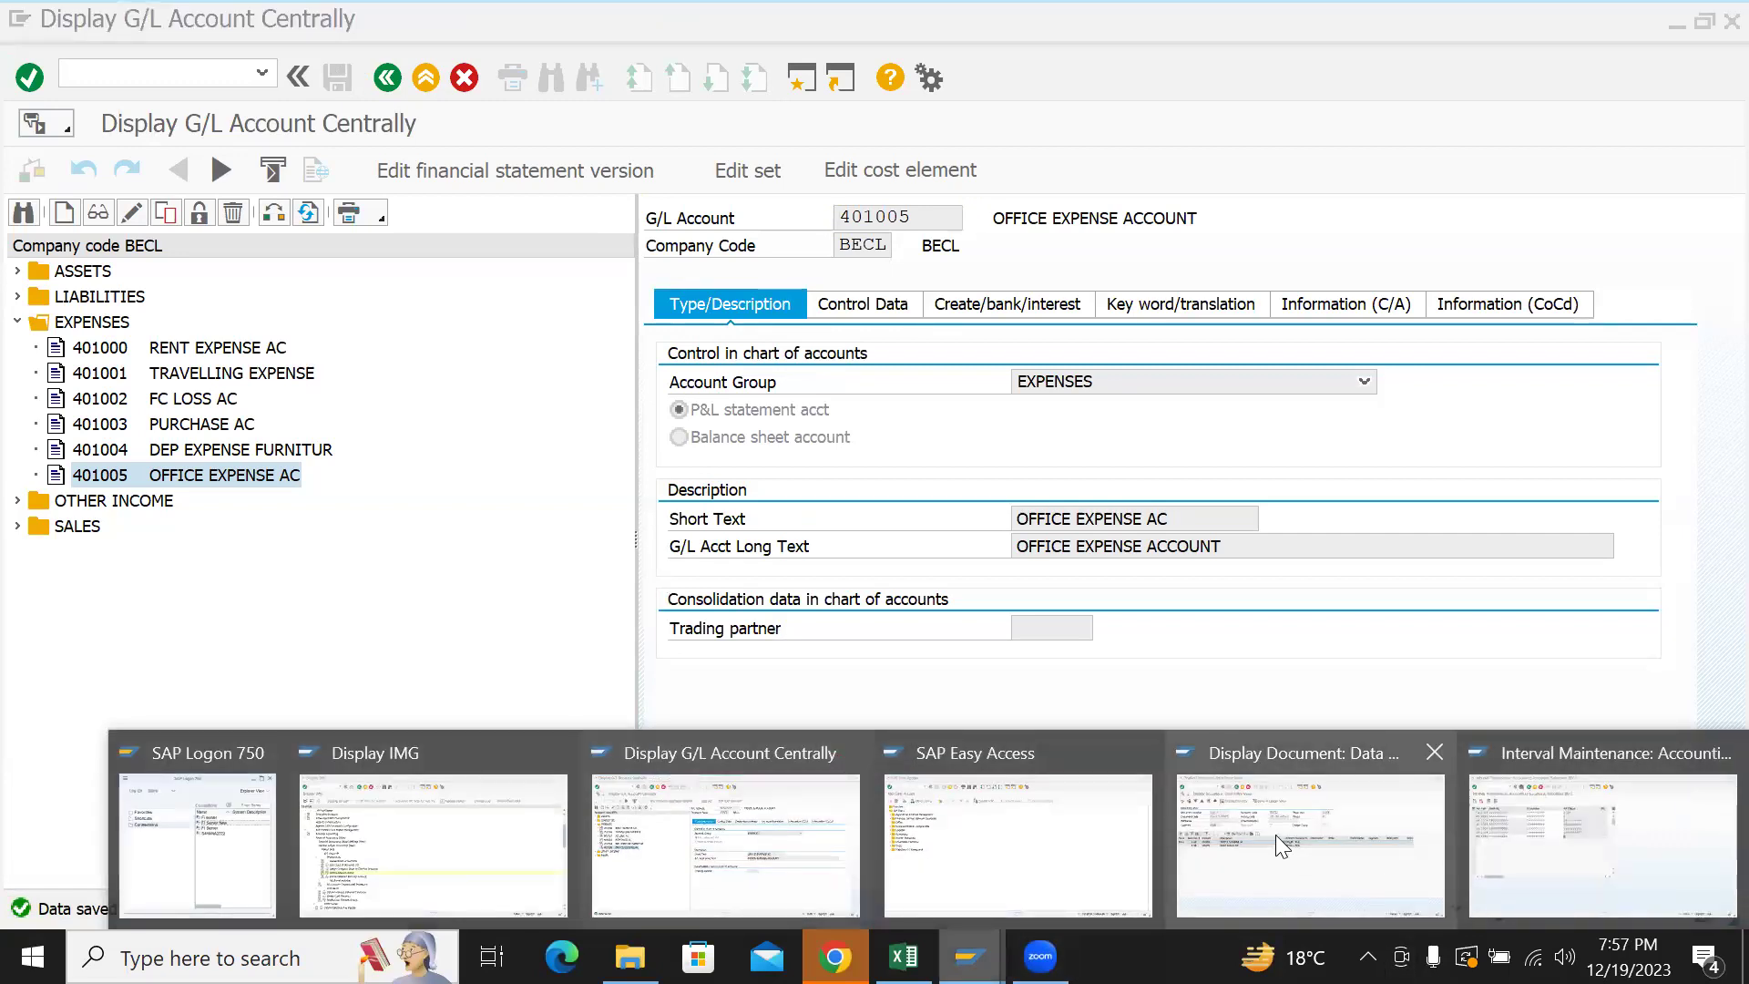
click(1001, 806)
text(f-02)
key(Return)
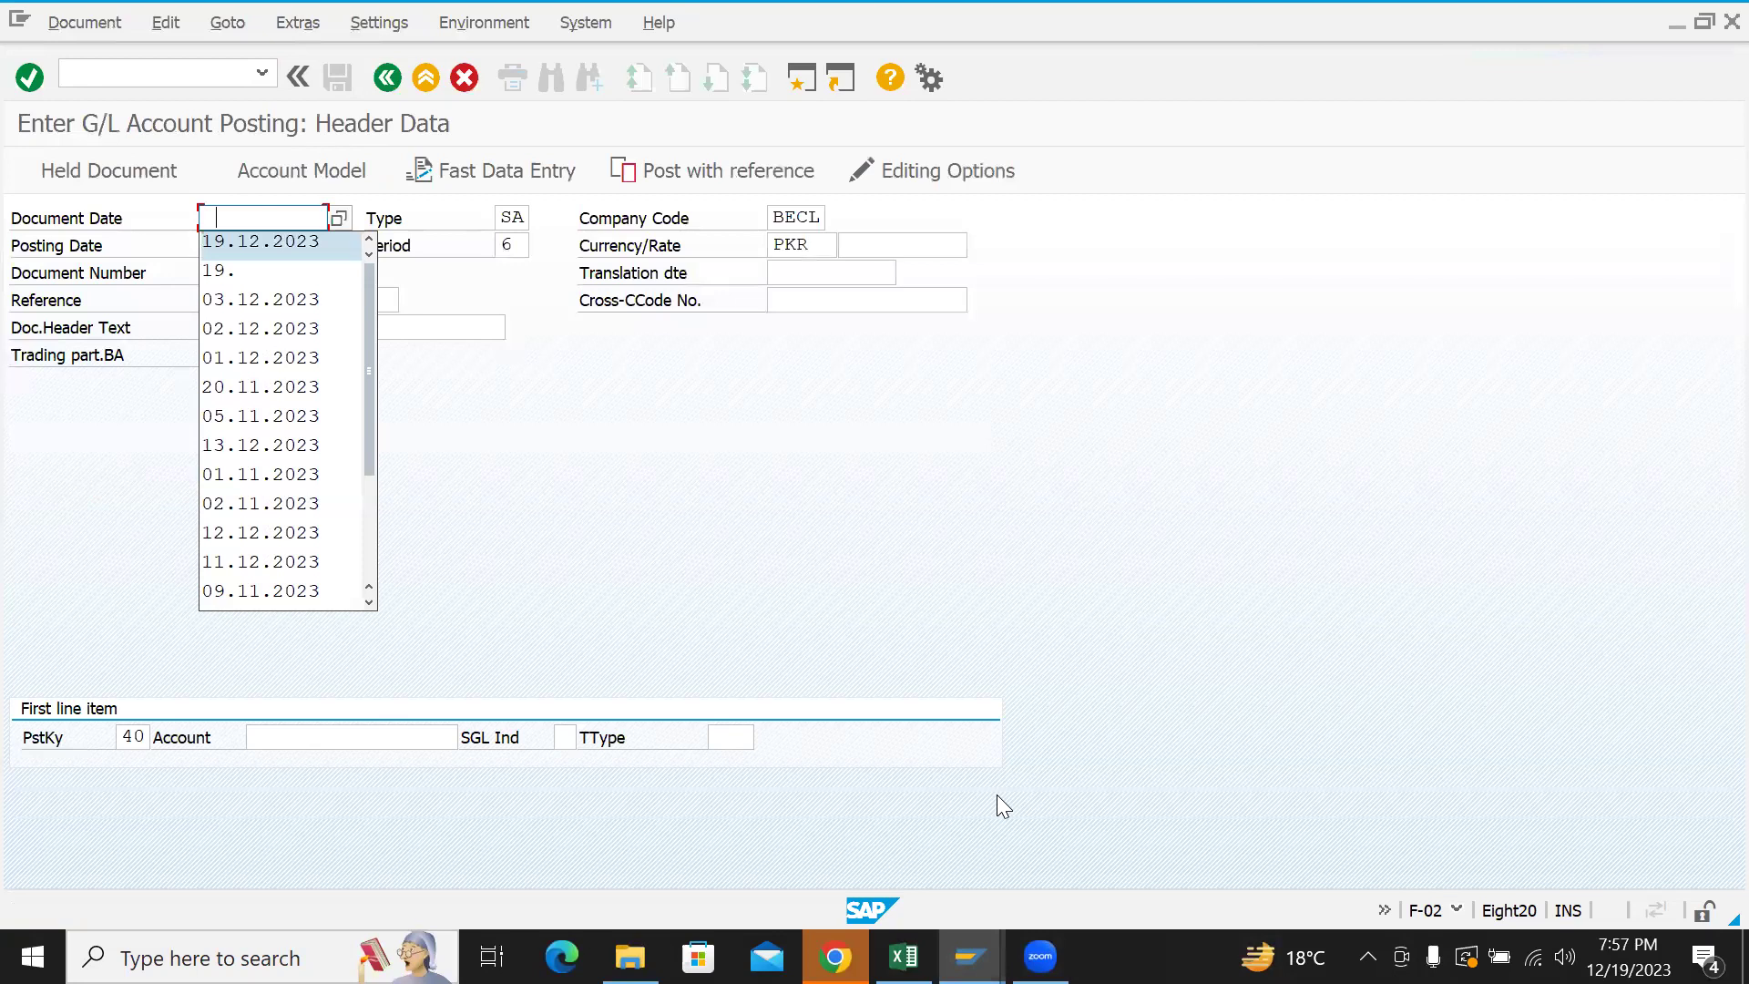
key(Return)
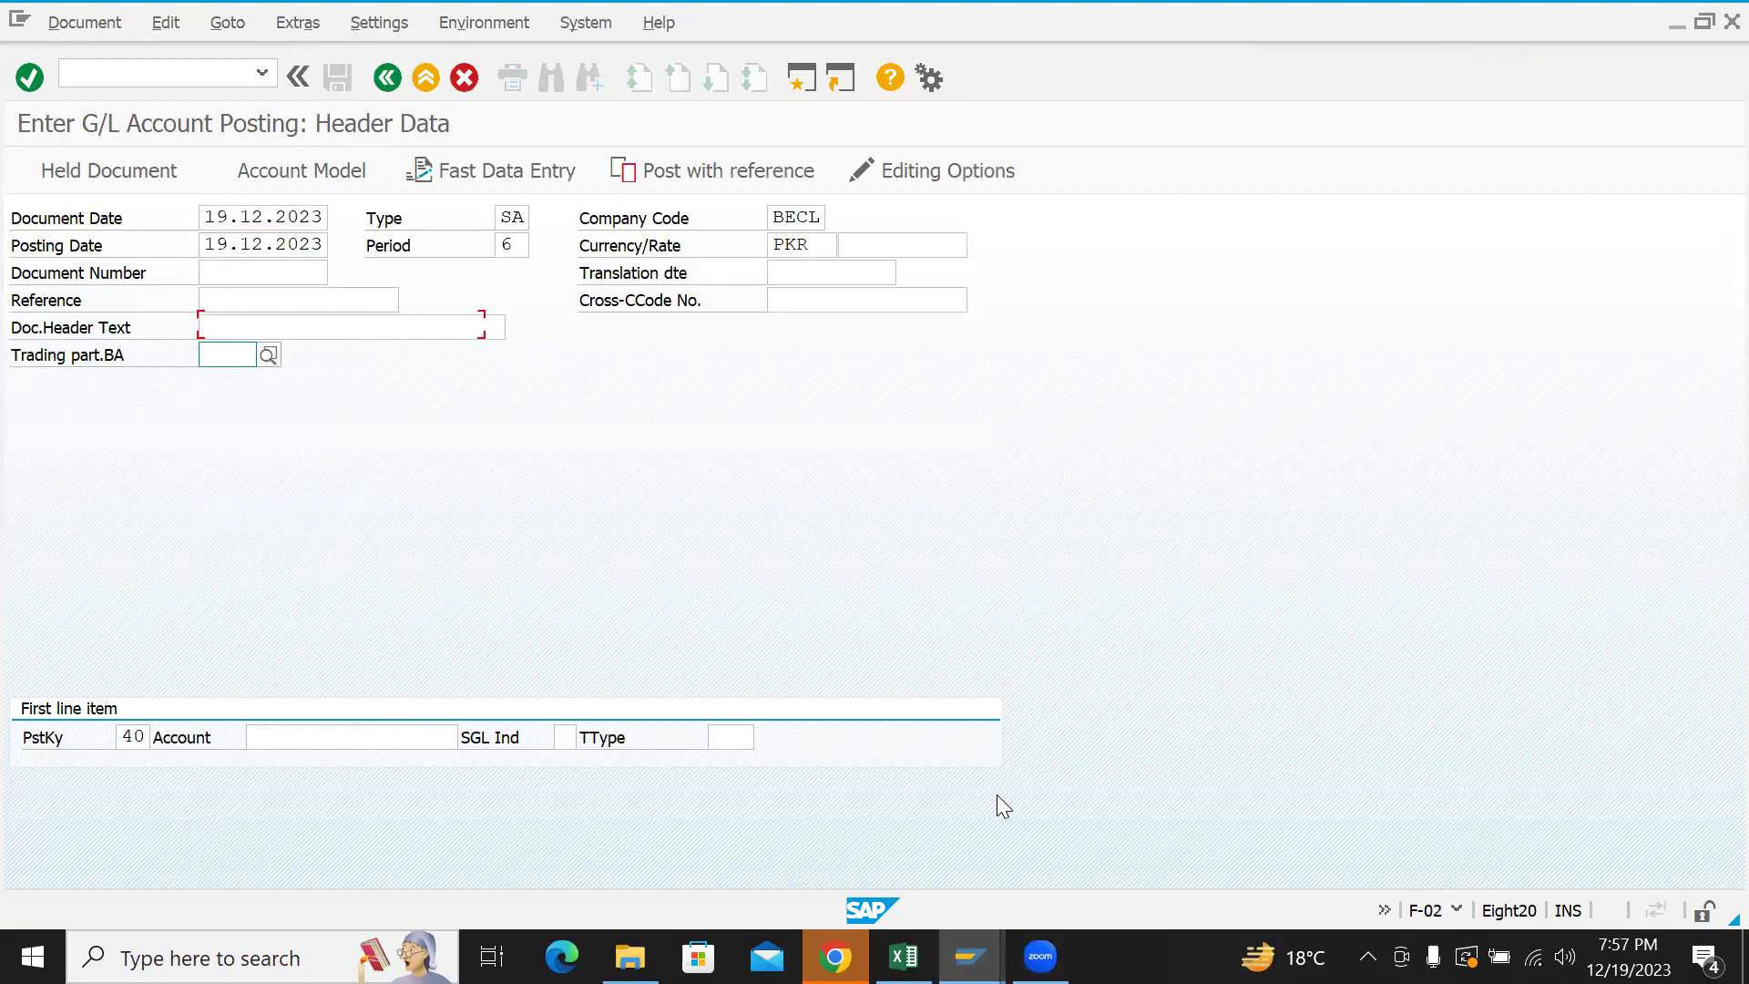
key(Return)
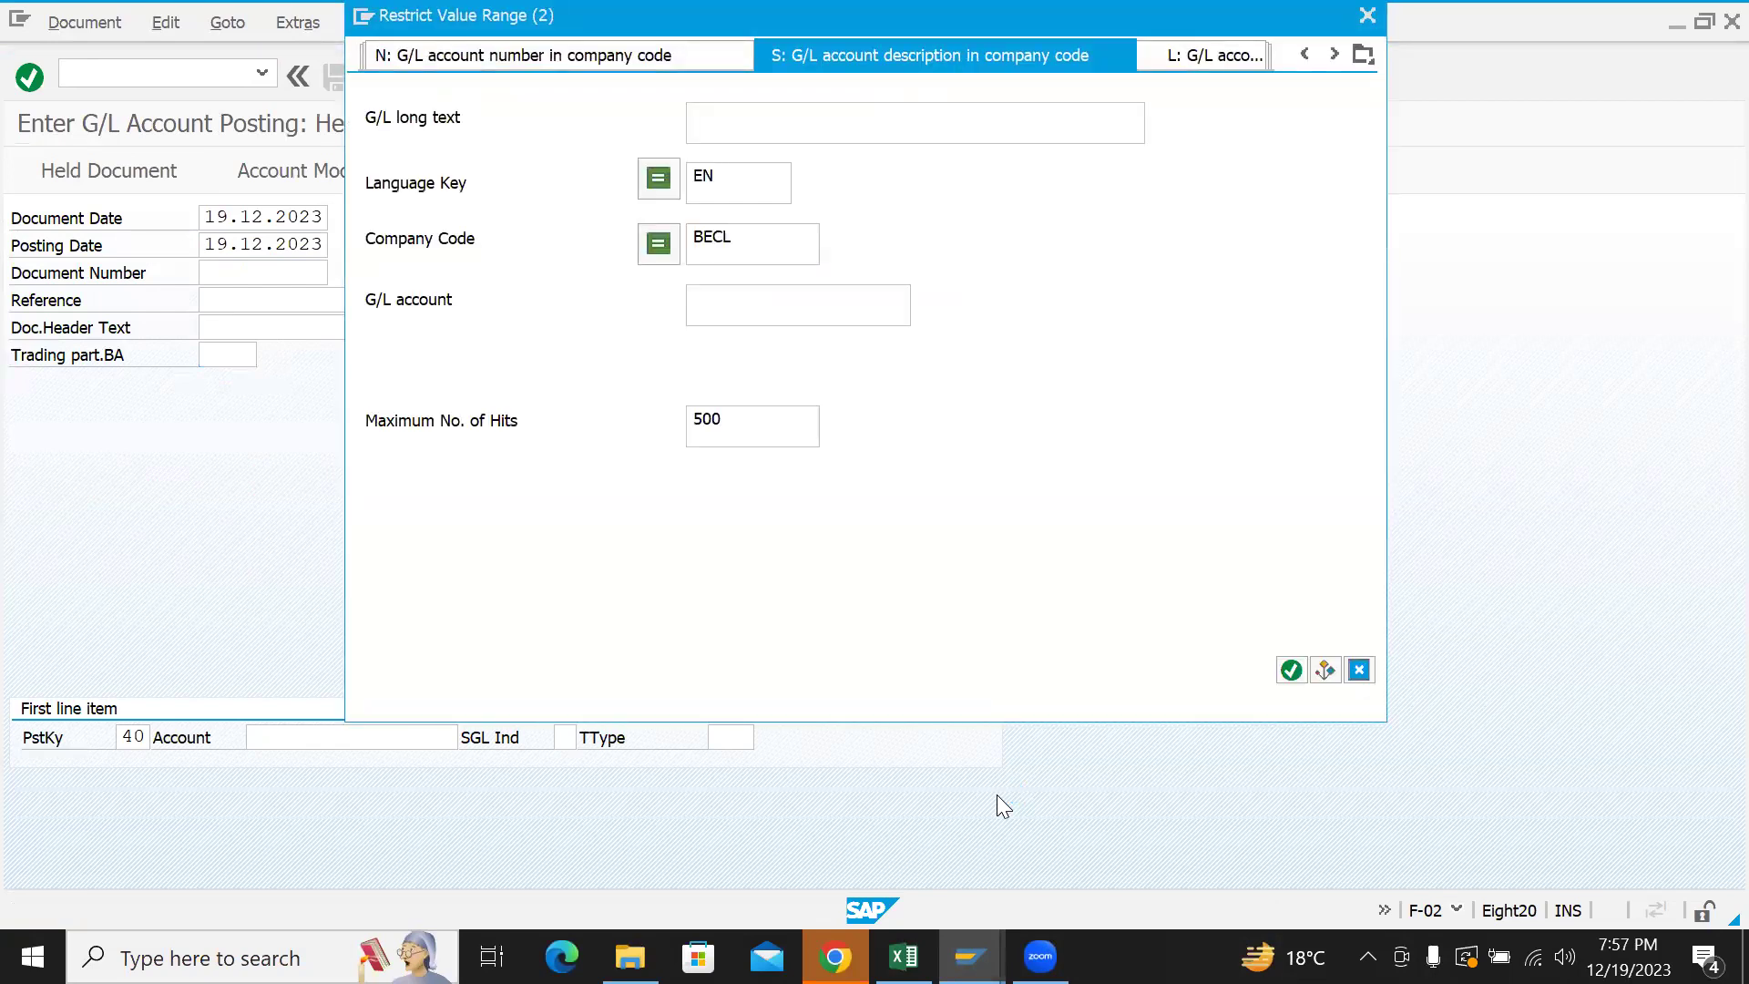
- Search G/L accounts for *OFFICE* and try to enter account 401005 as the first line item with posting key 40
text(OFFICE*)
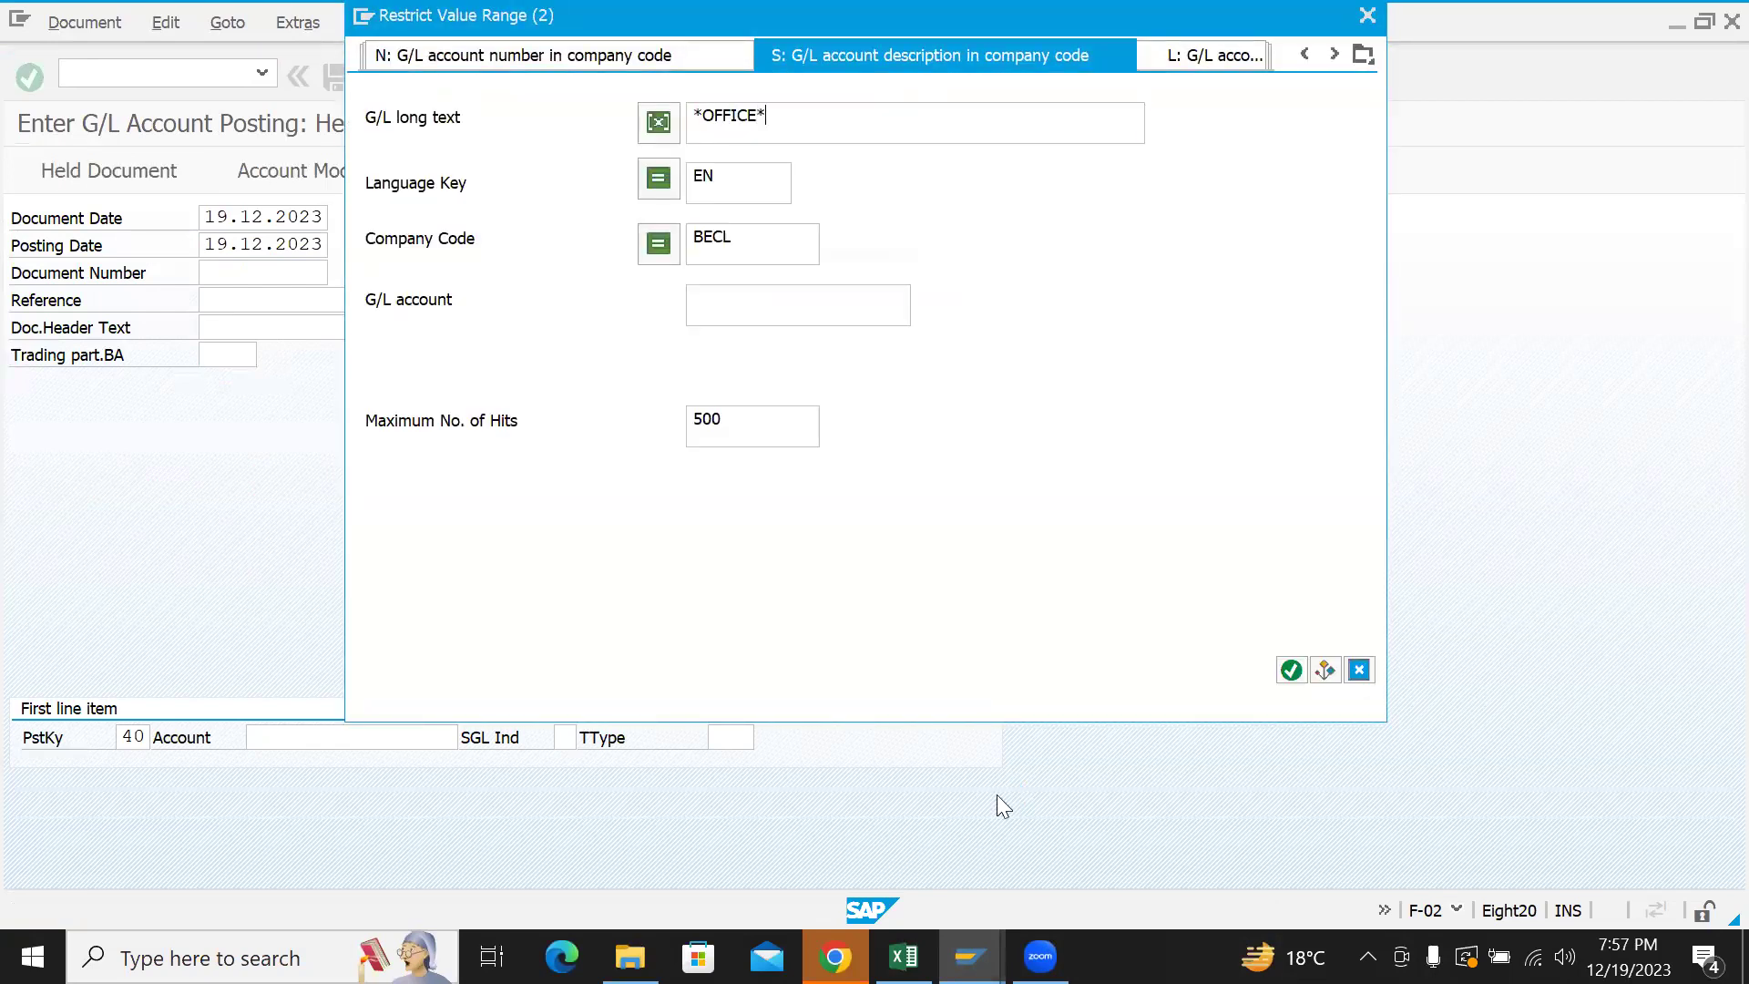
key(Return)
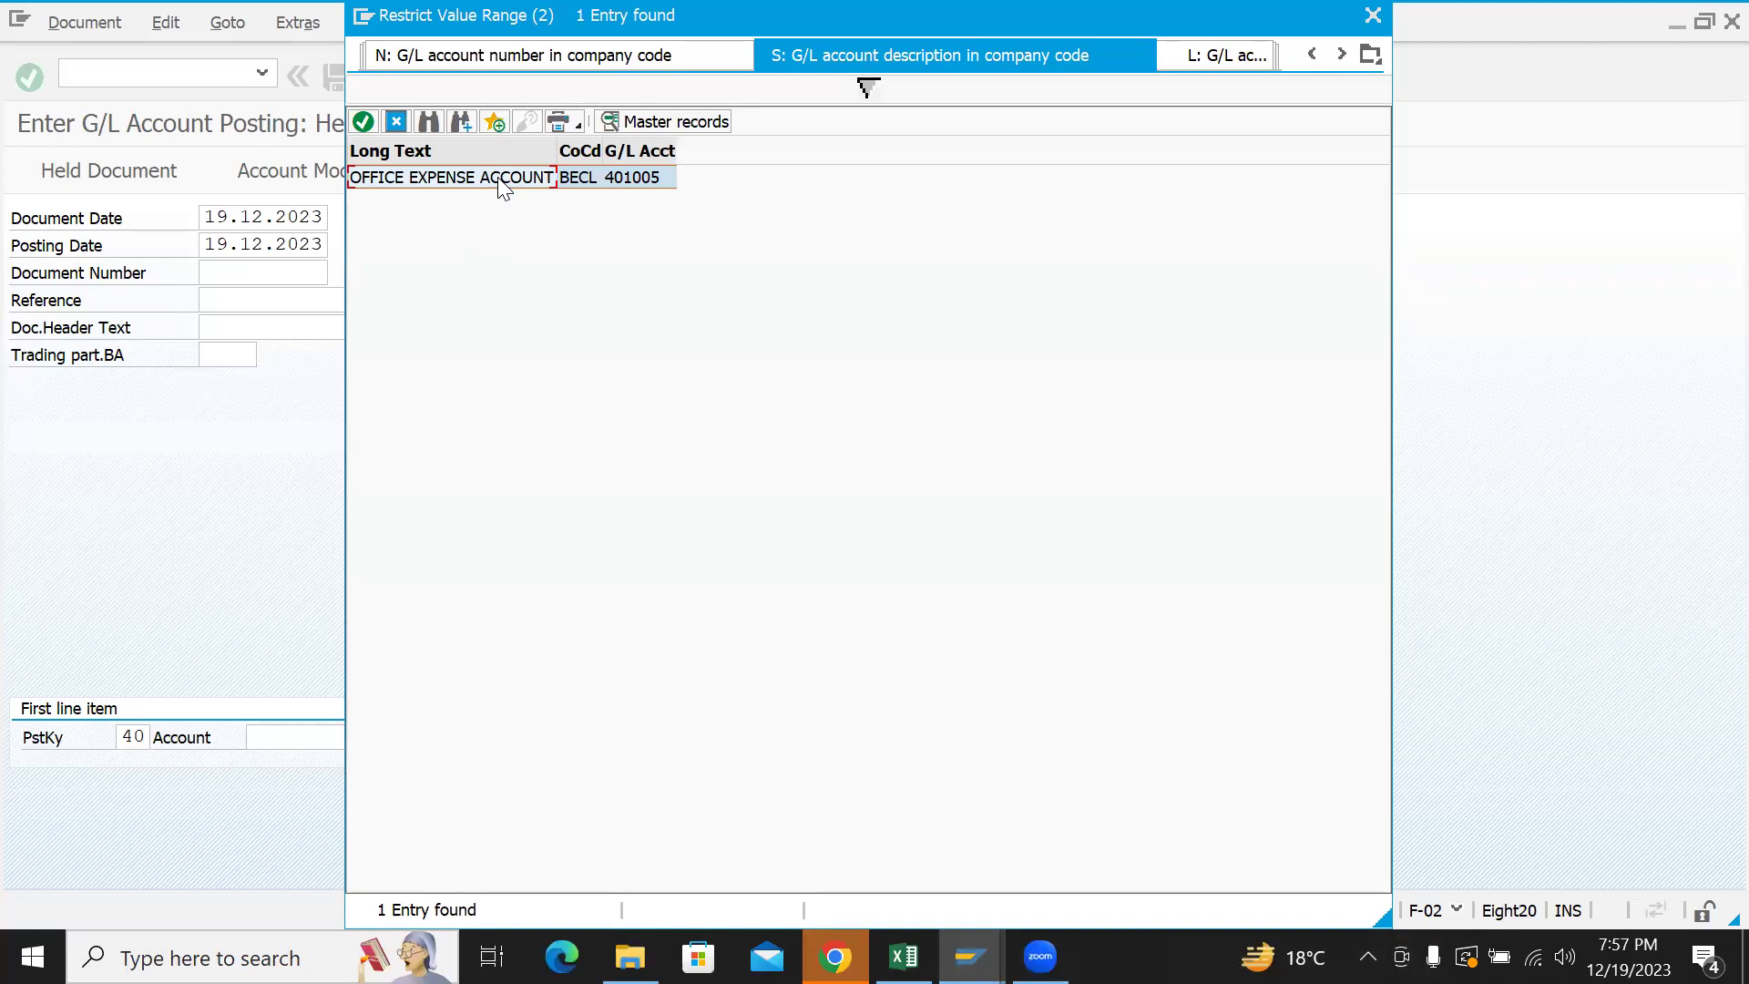
double_click(499, 178)
key(Return)
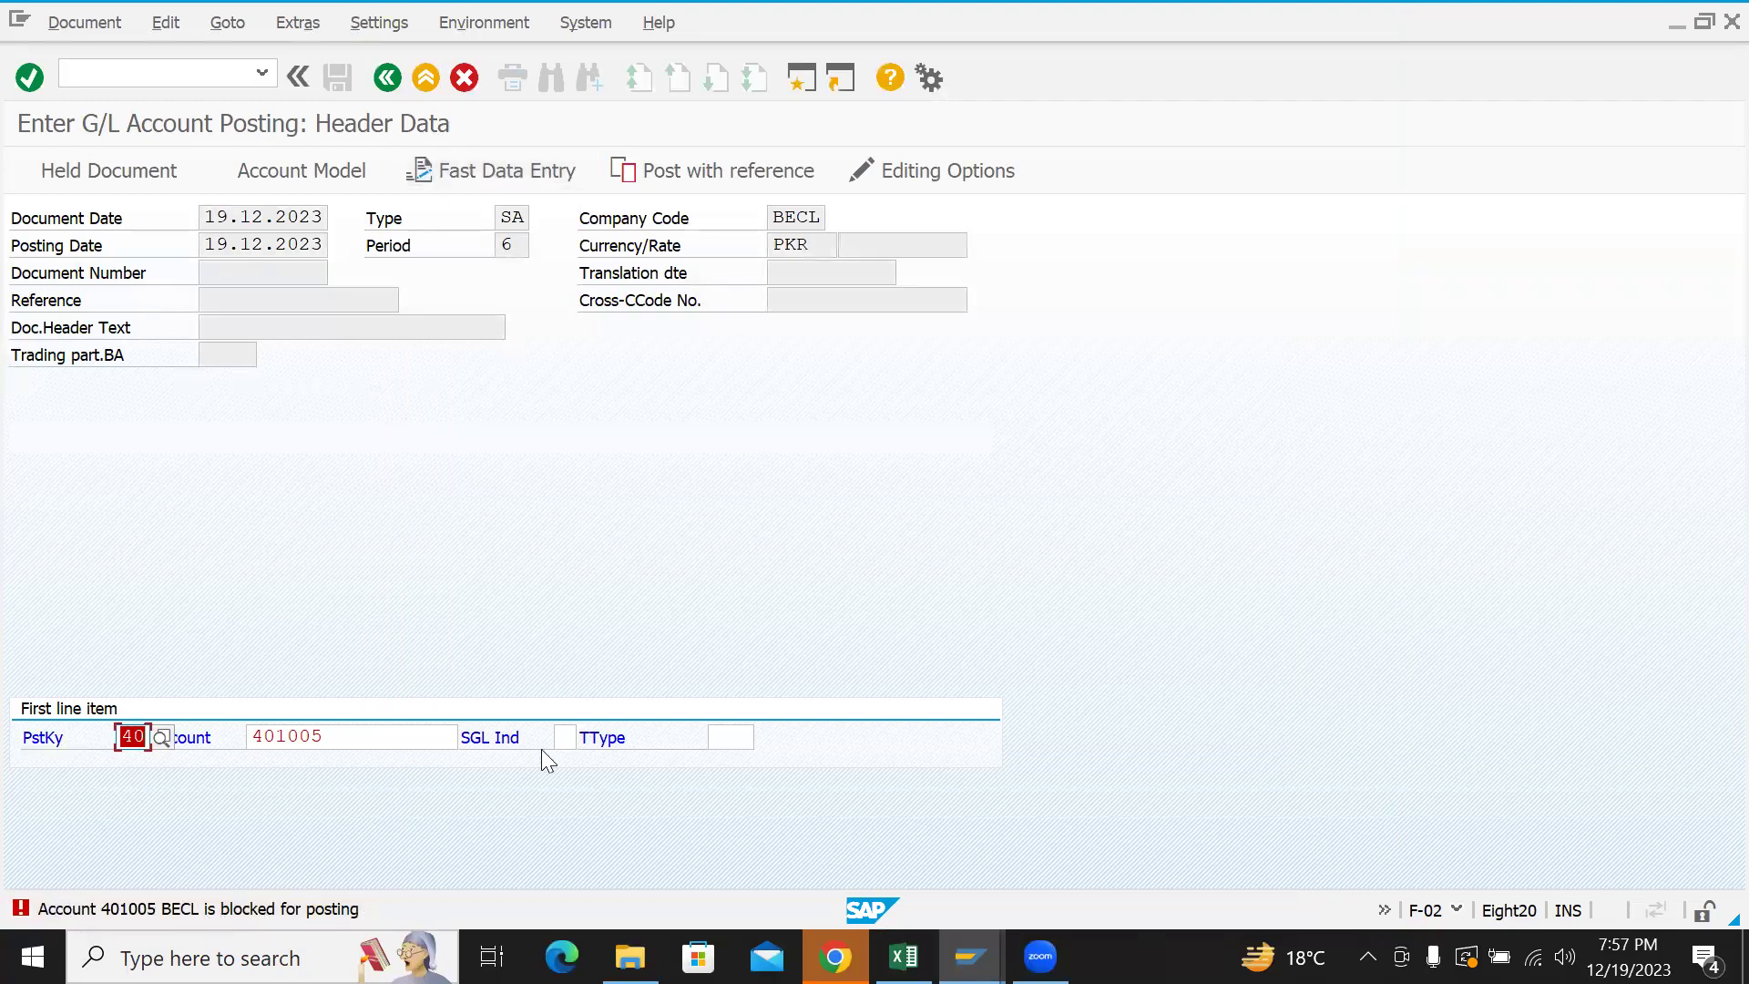
- In the FS00 session, remove the posting block of account 401005 in both the chart of accounts and the company code, and save
key(alt+Tab)
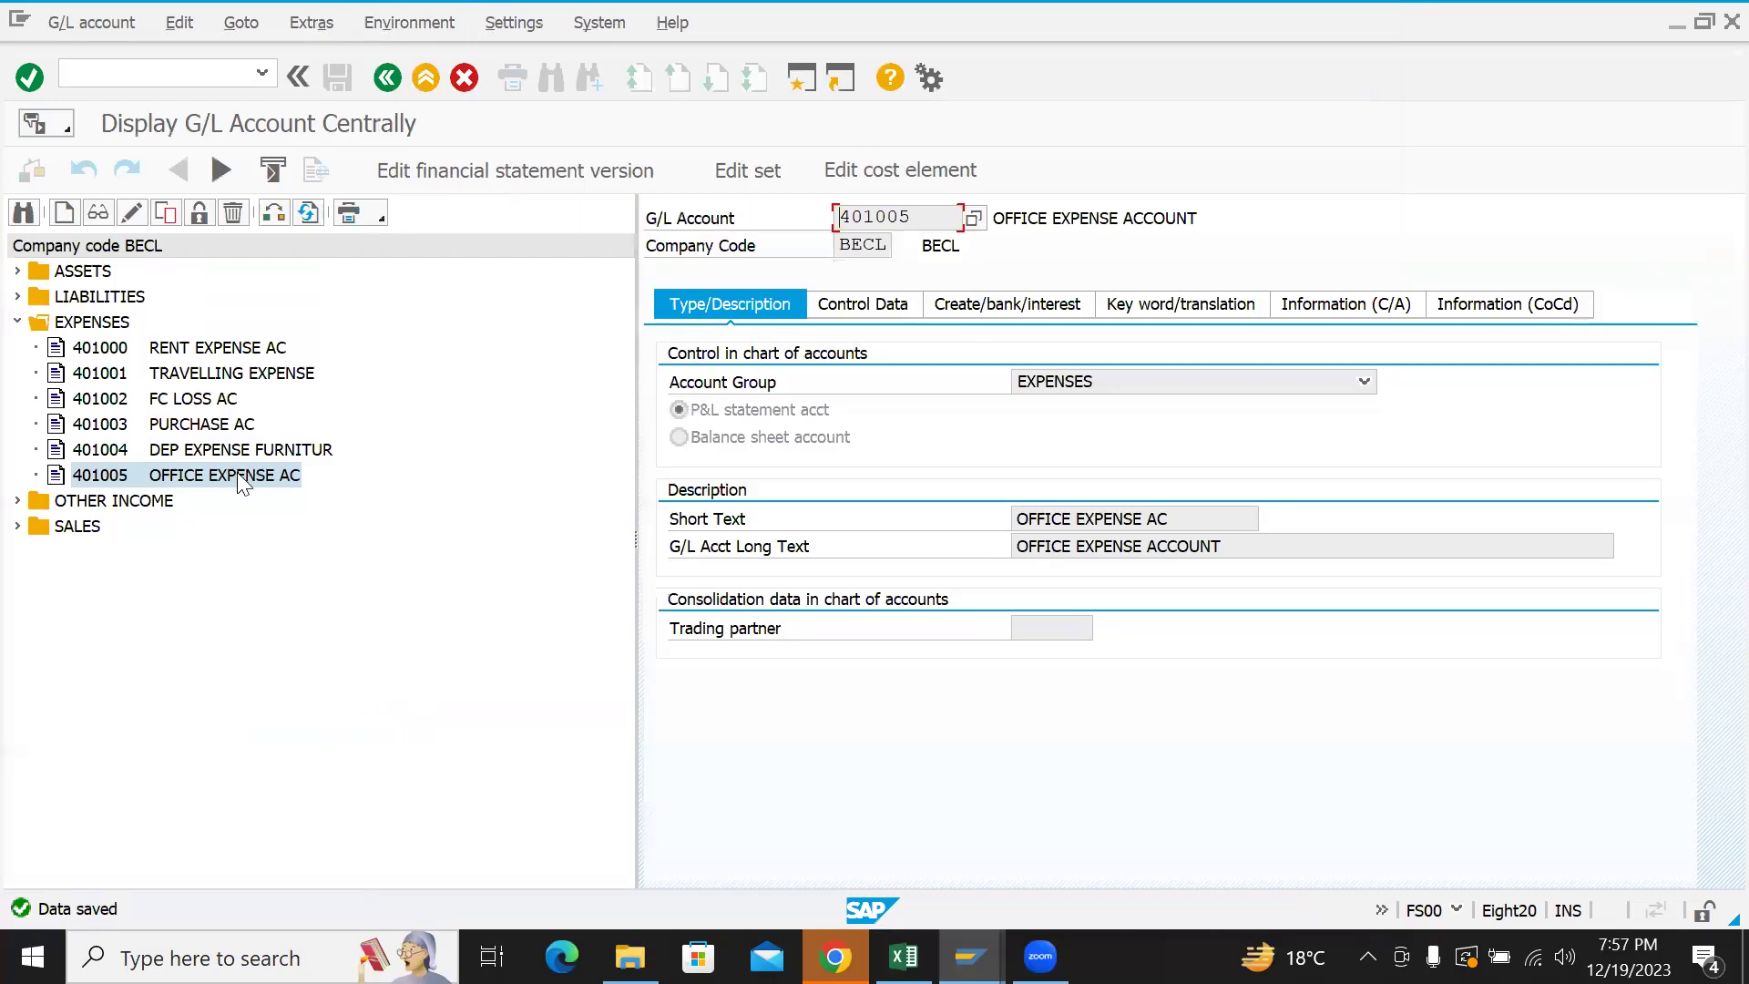
click(242, 477)
key(ctrl+F5)
click(765, 525)
click(763, 526)
click(678, 410)
click(341, 77)
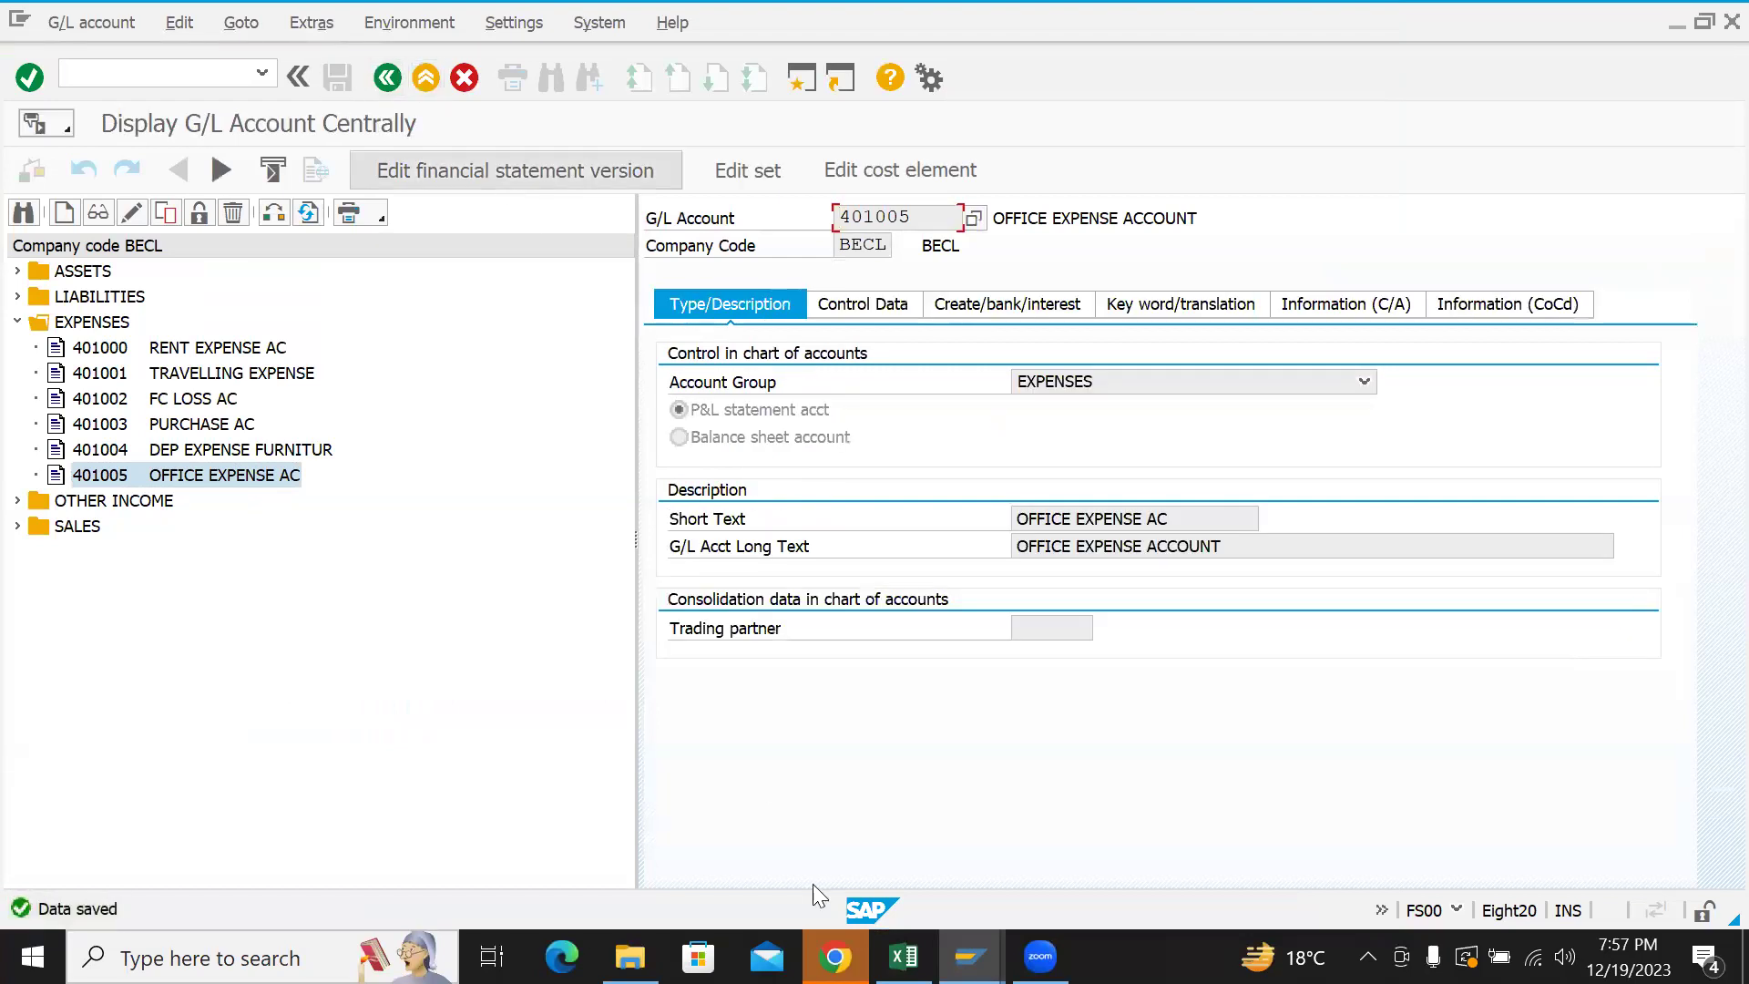
- Retry the line item for account 401005 in the open F-02 entry, and exit the transaction with /N
key(alt+Tab)
key(Return)
click(190, 74)
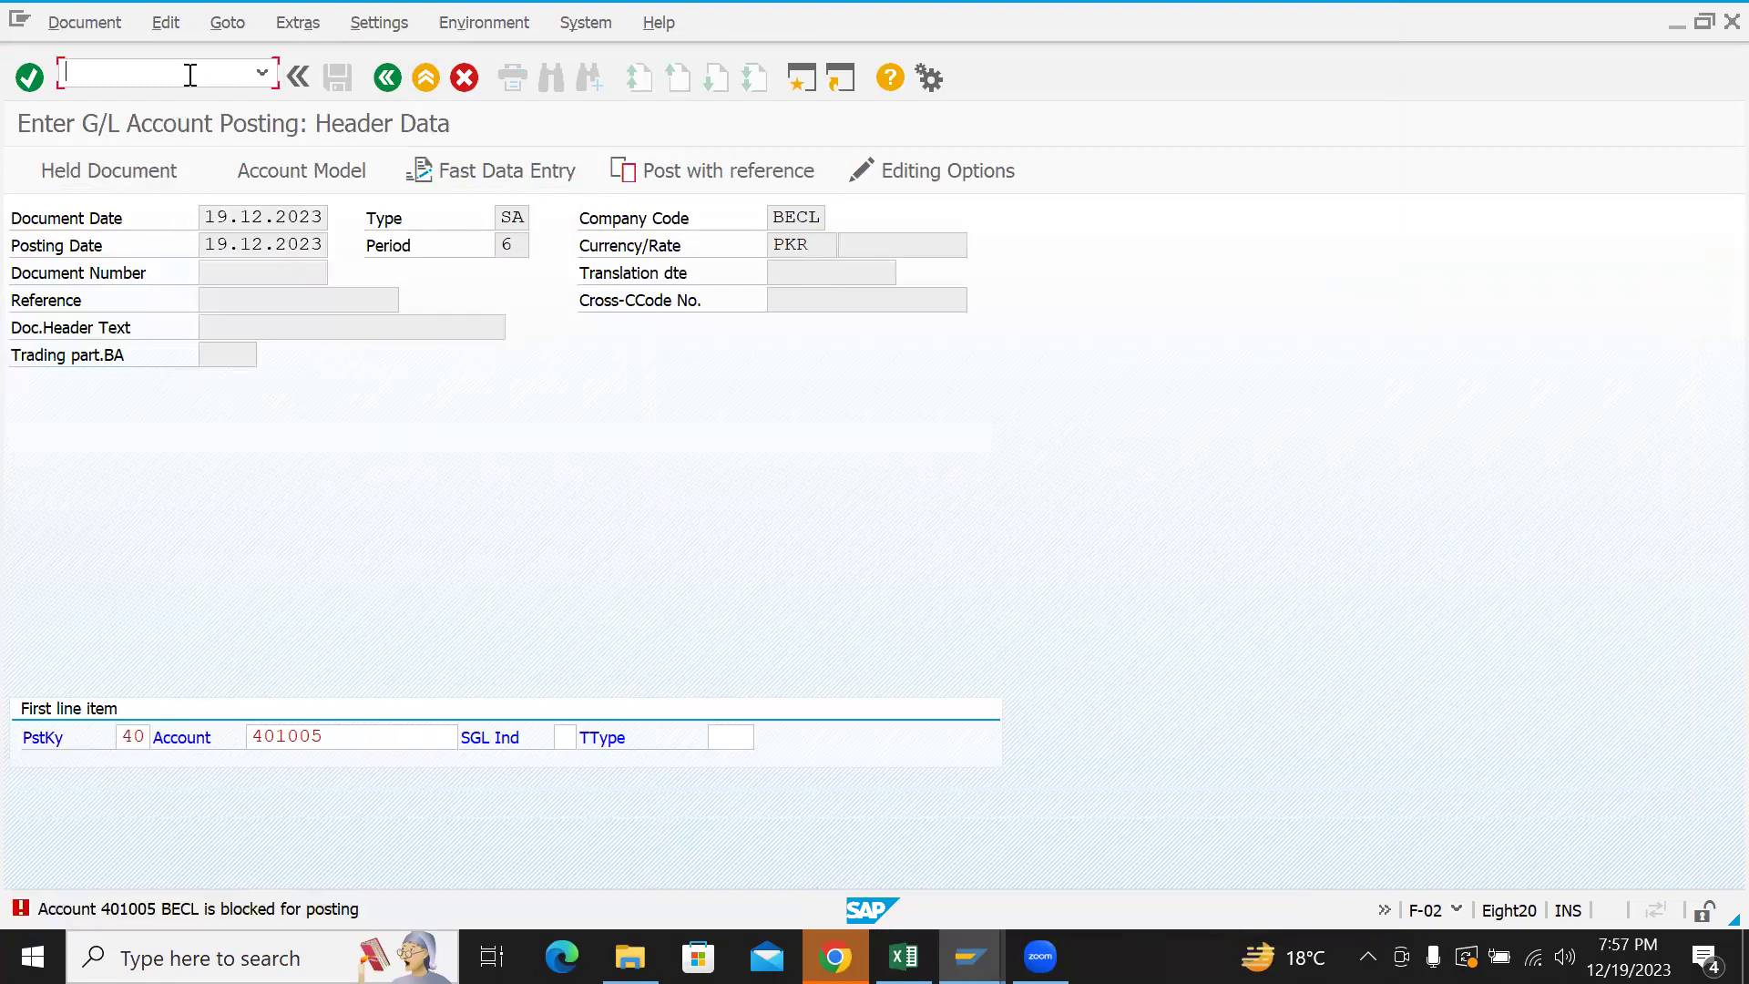
text(/)
key(BackSpace)
text(NF)
key(BackSpace)
key(BackSpace)
text(/N)
key(Return)
- Start F-02 again and enter account 401005 as the first line item with posting key 40, dated 19.12.2023
text(FB)
key(BackSpace)
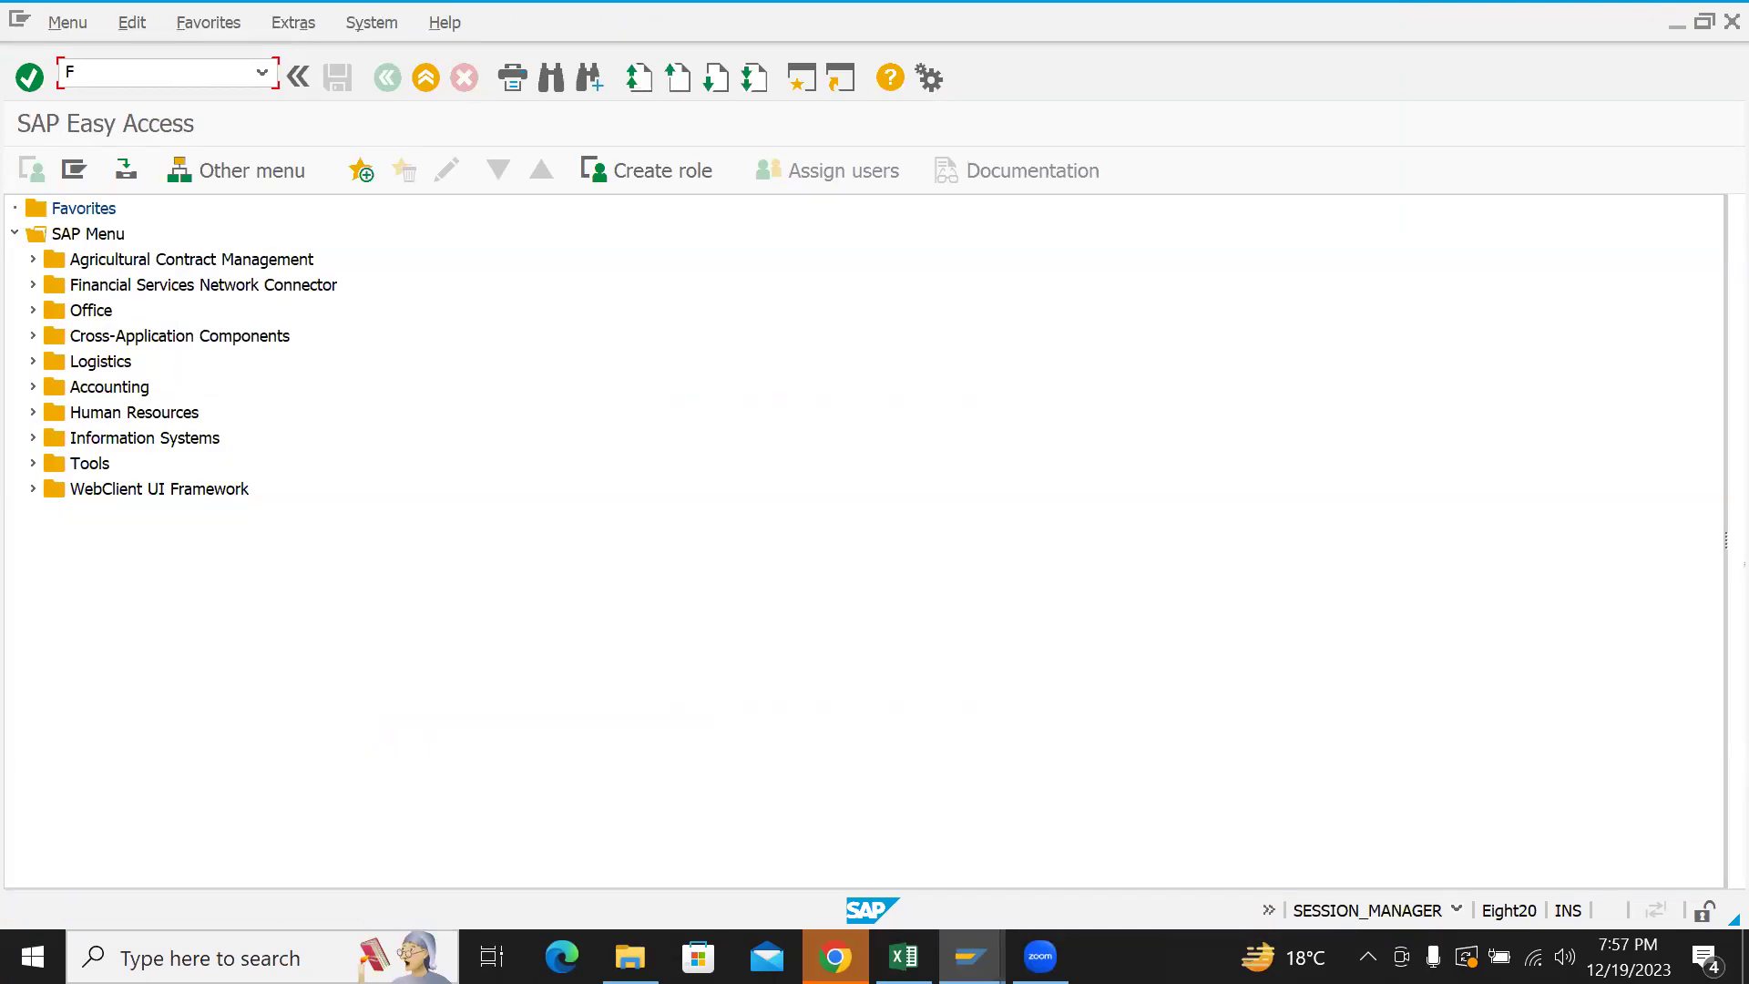
text(-02)
key(Return)
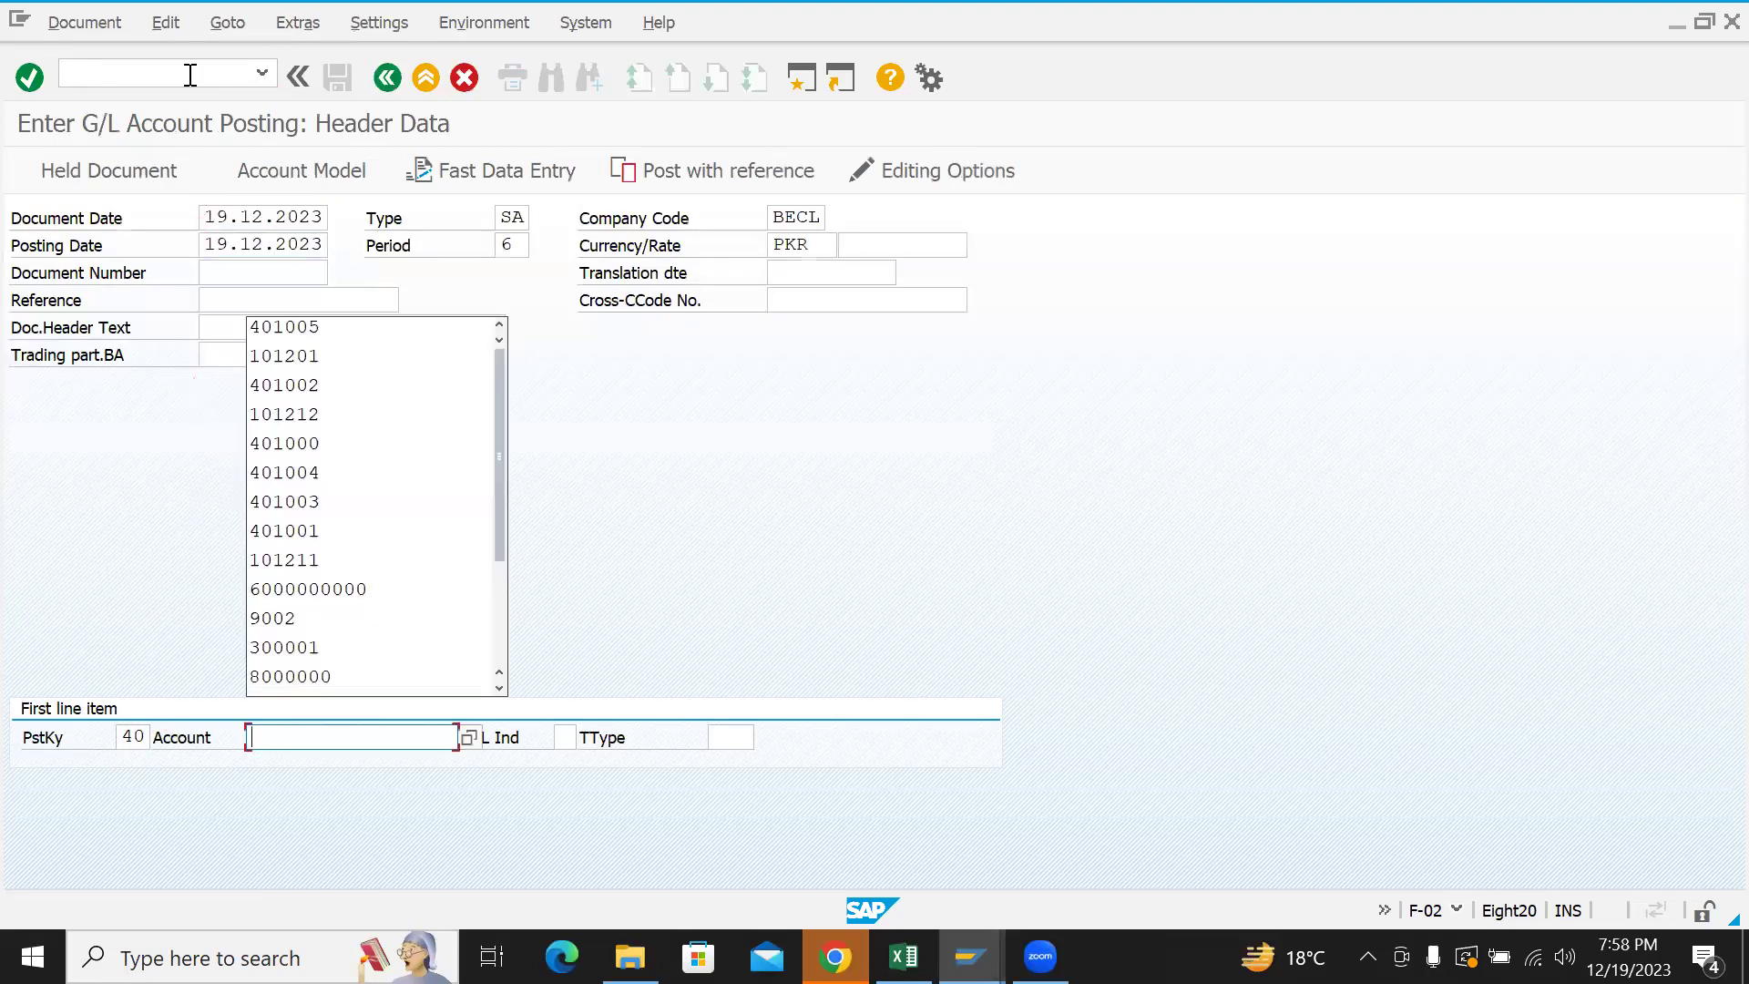
key(Down)
key(Return)
key(Return)
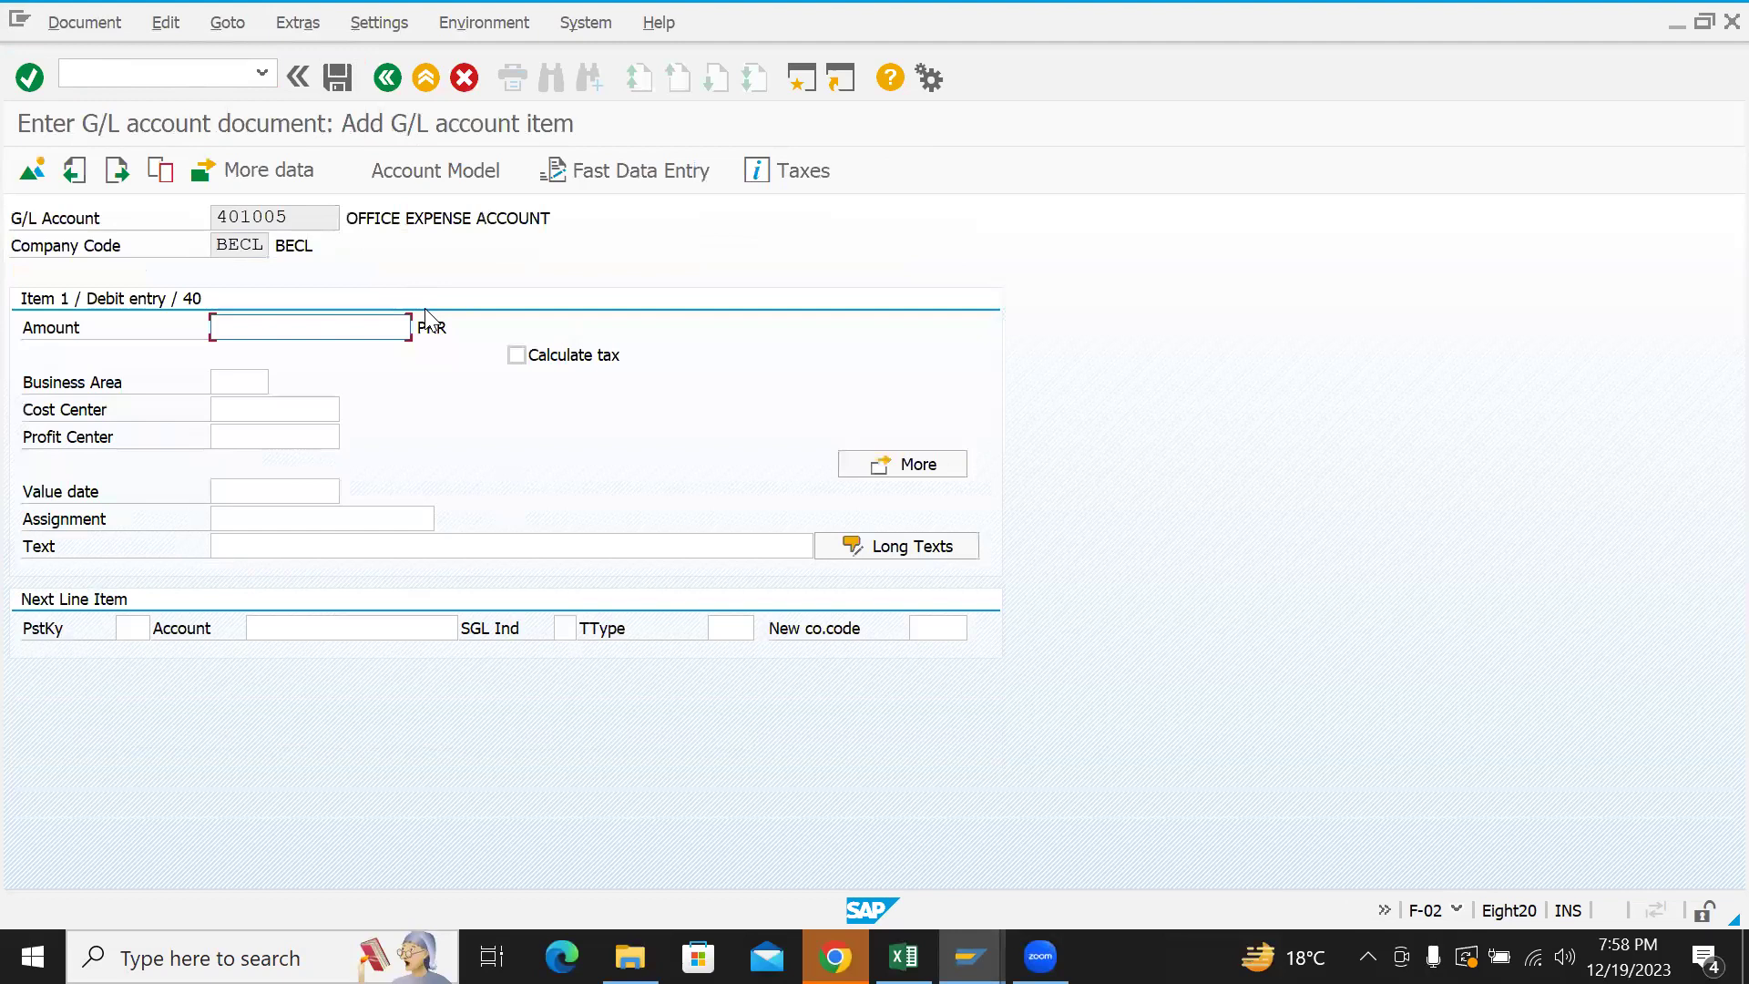
- Point out the account name on the debit item and leave the document entry without posting
drag(349, 220, 561, 216)
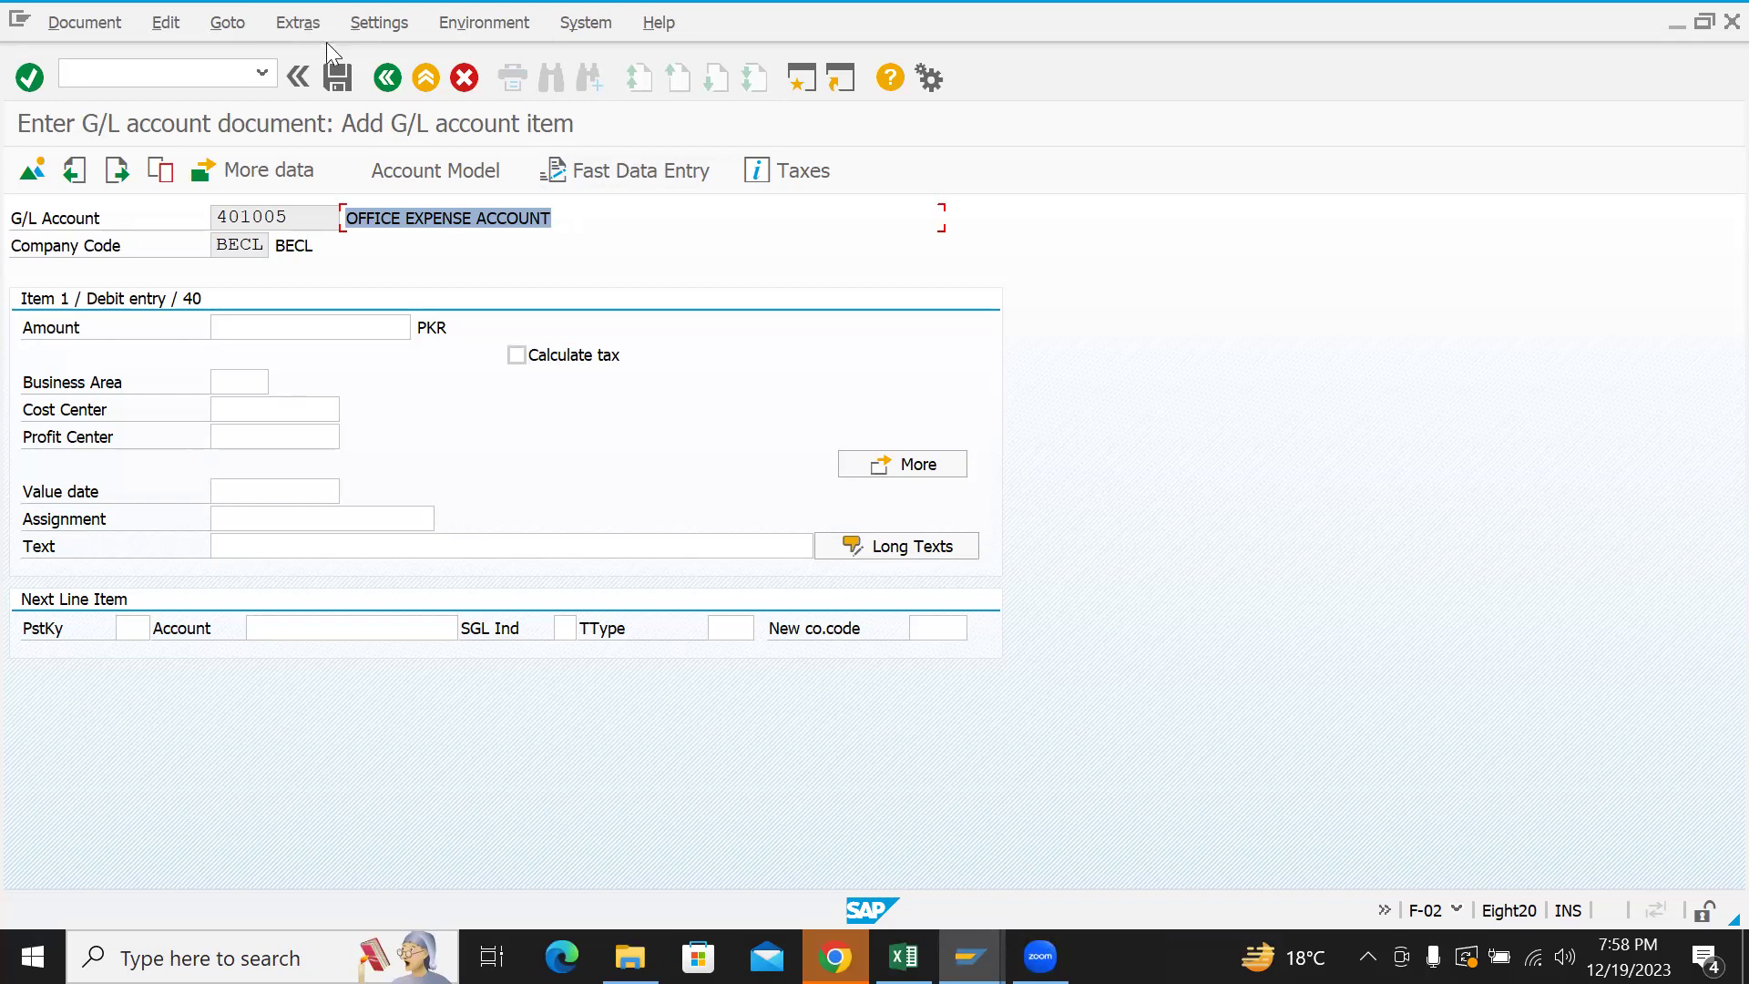
click(387, 78)
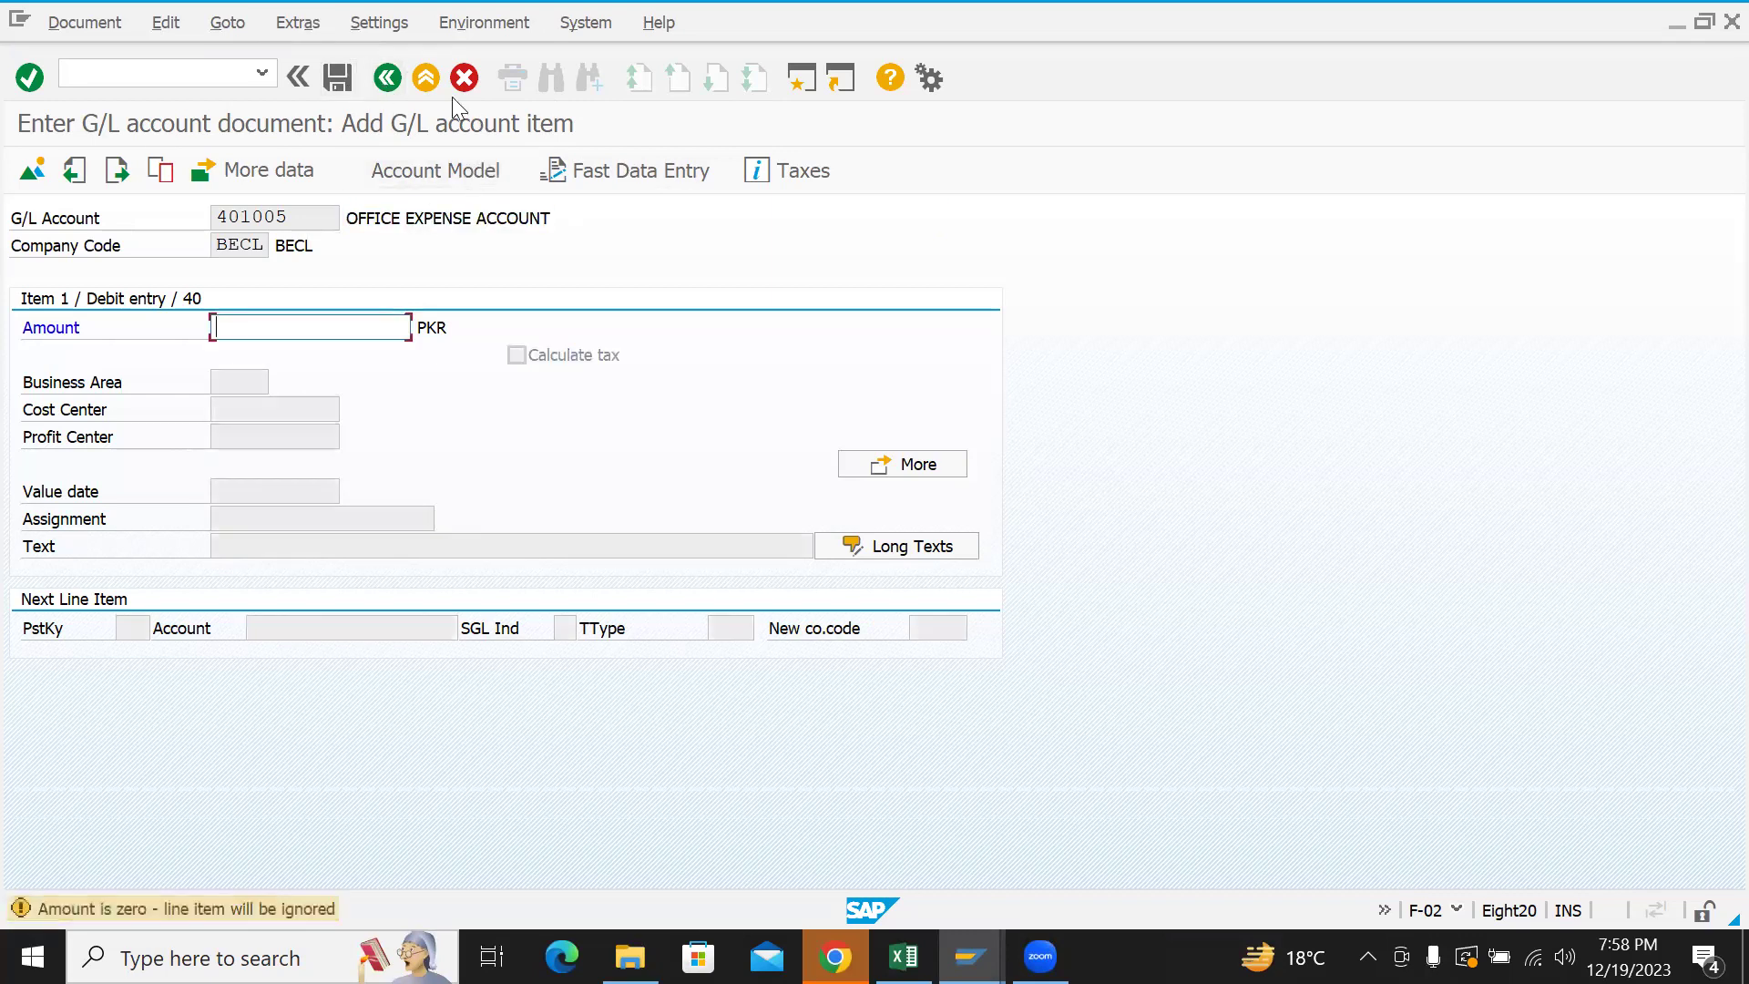
click(427, 78)
click(509, 538)
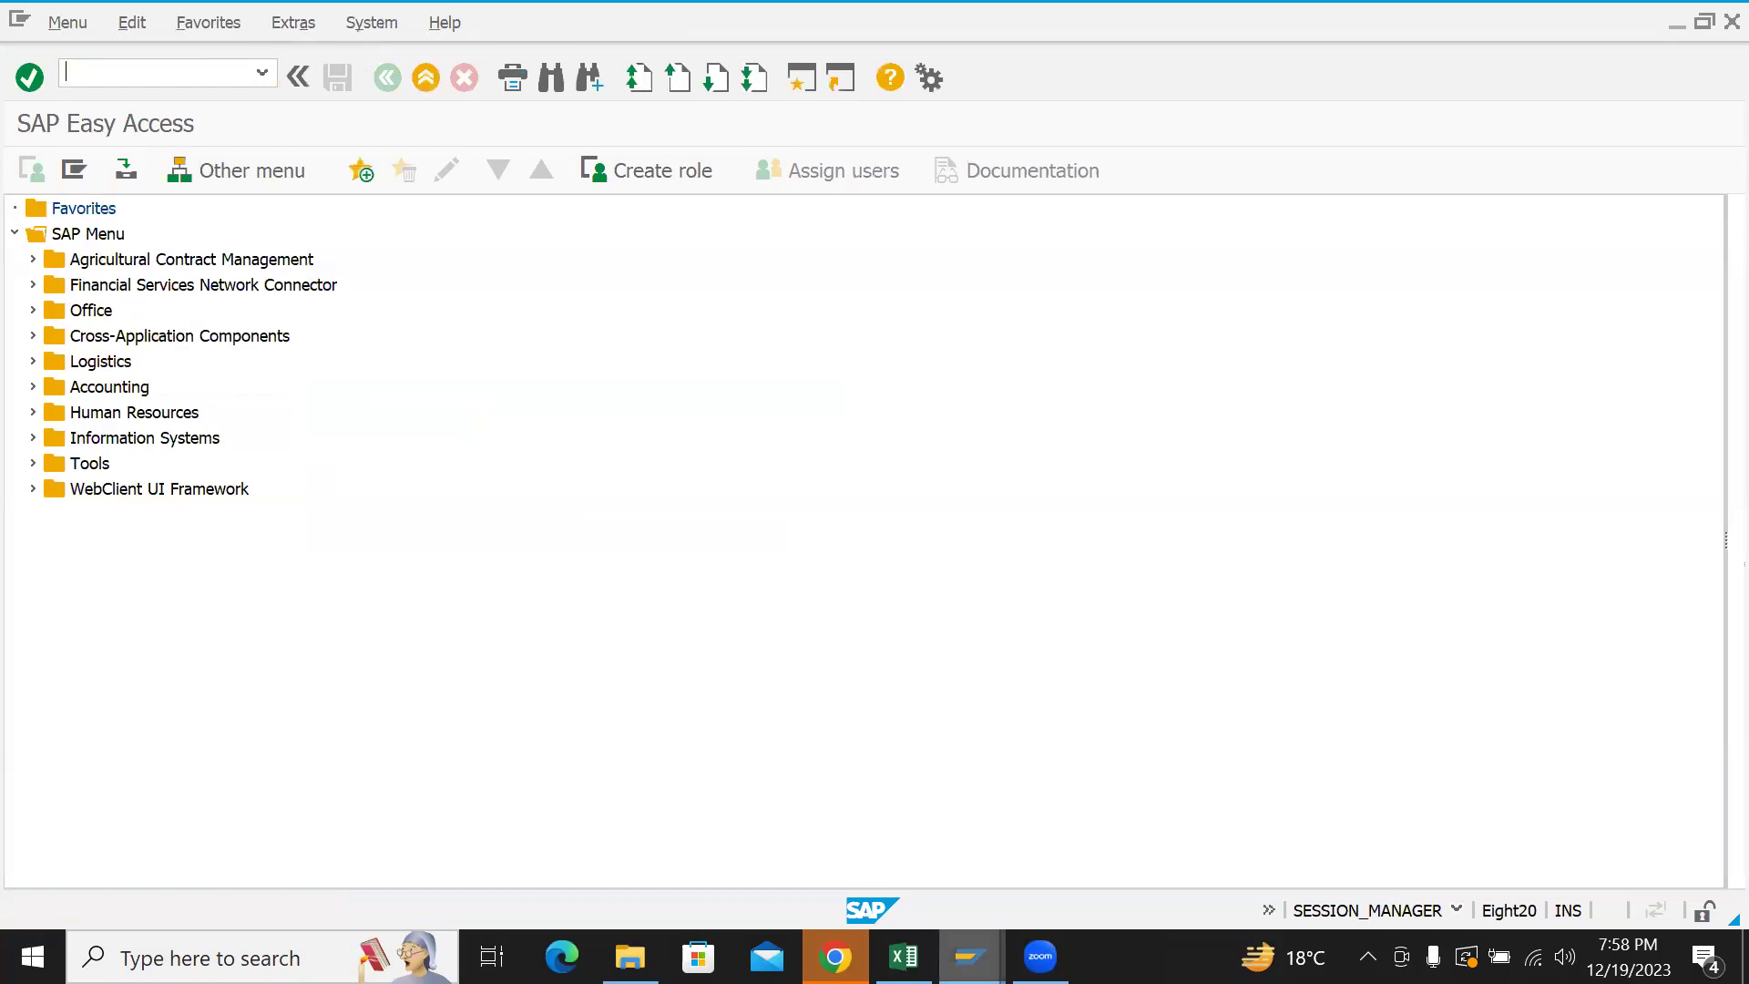
- In the FS00 session, check the block settings of account 401005 and leave the maintenance screen
mouse_move(970, 956)
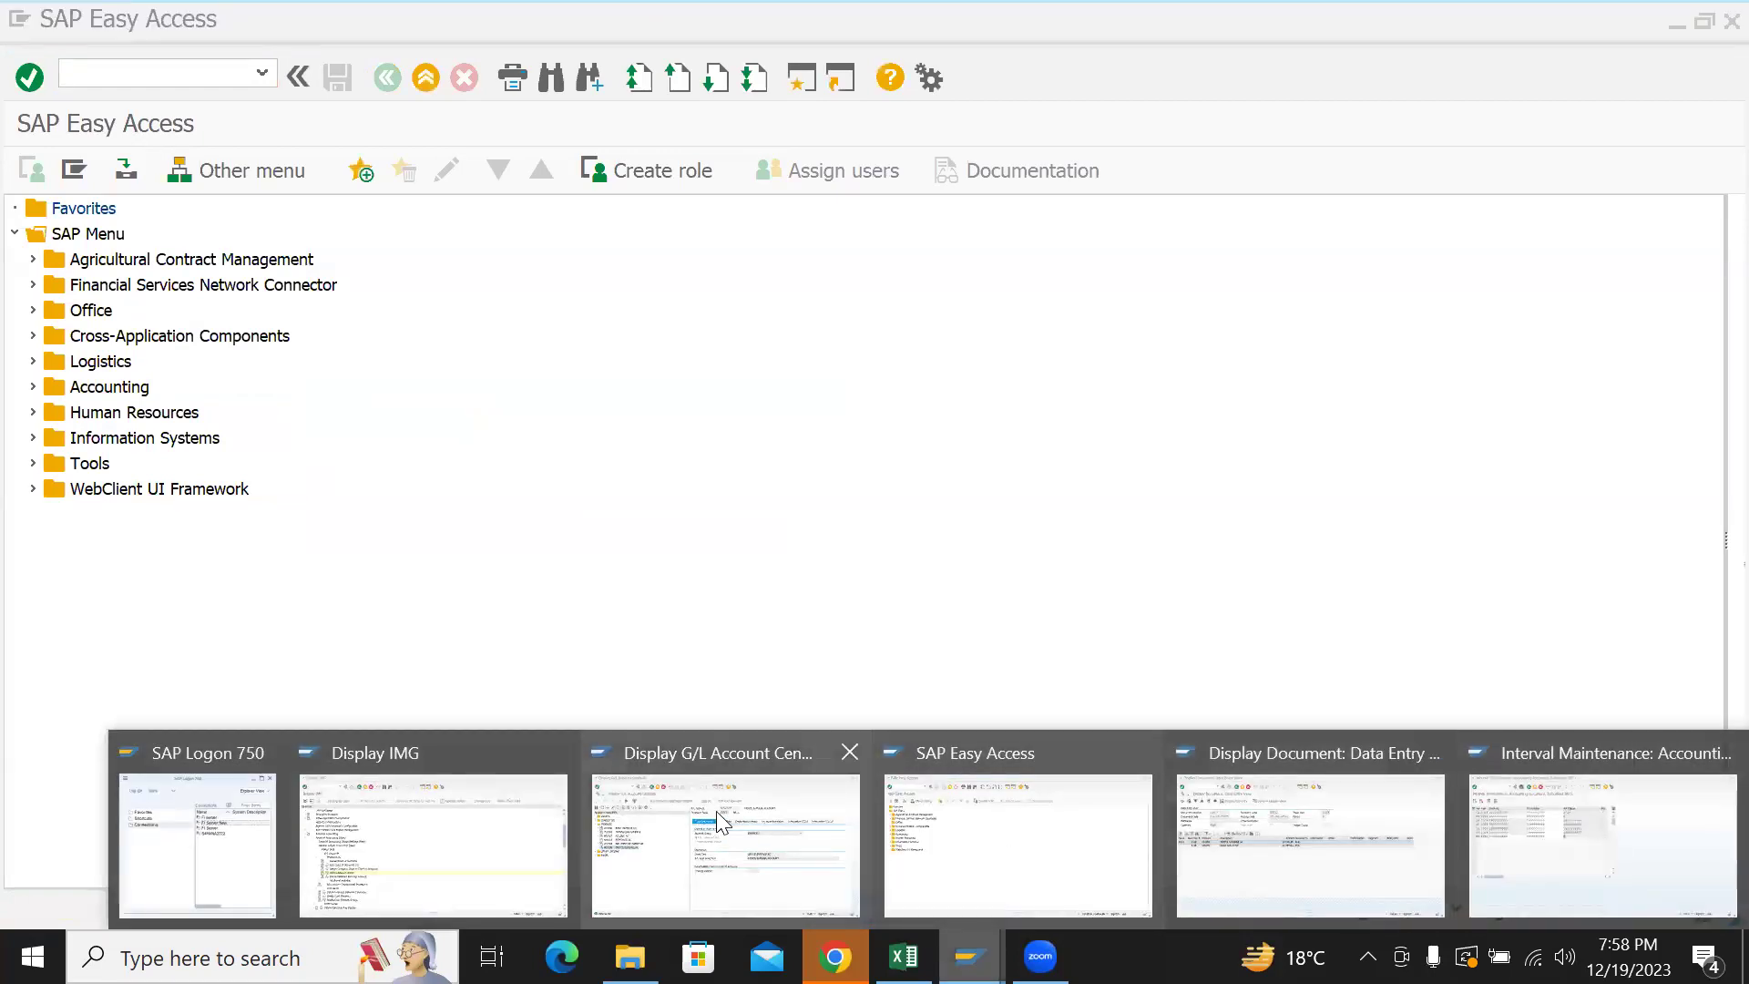
click(651, 767)
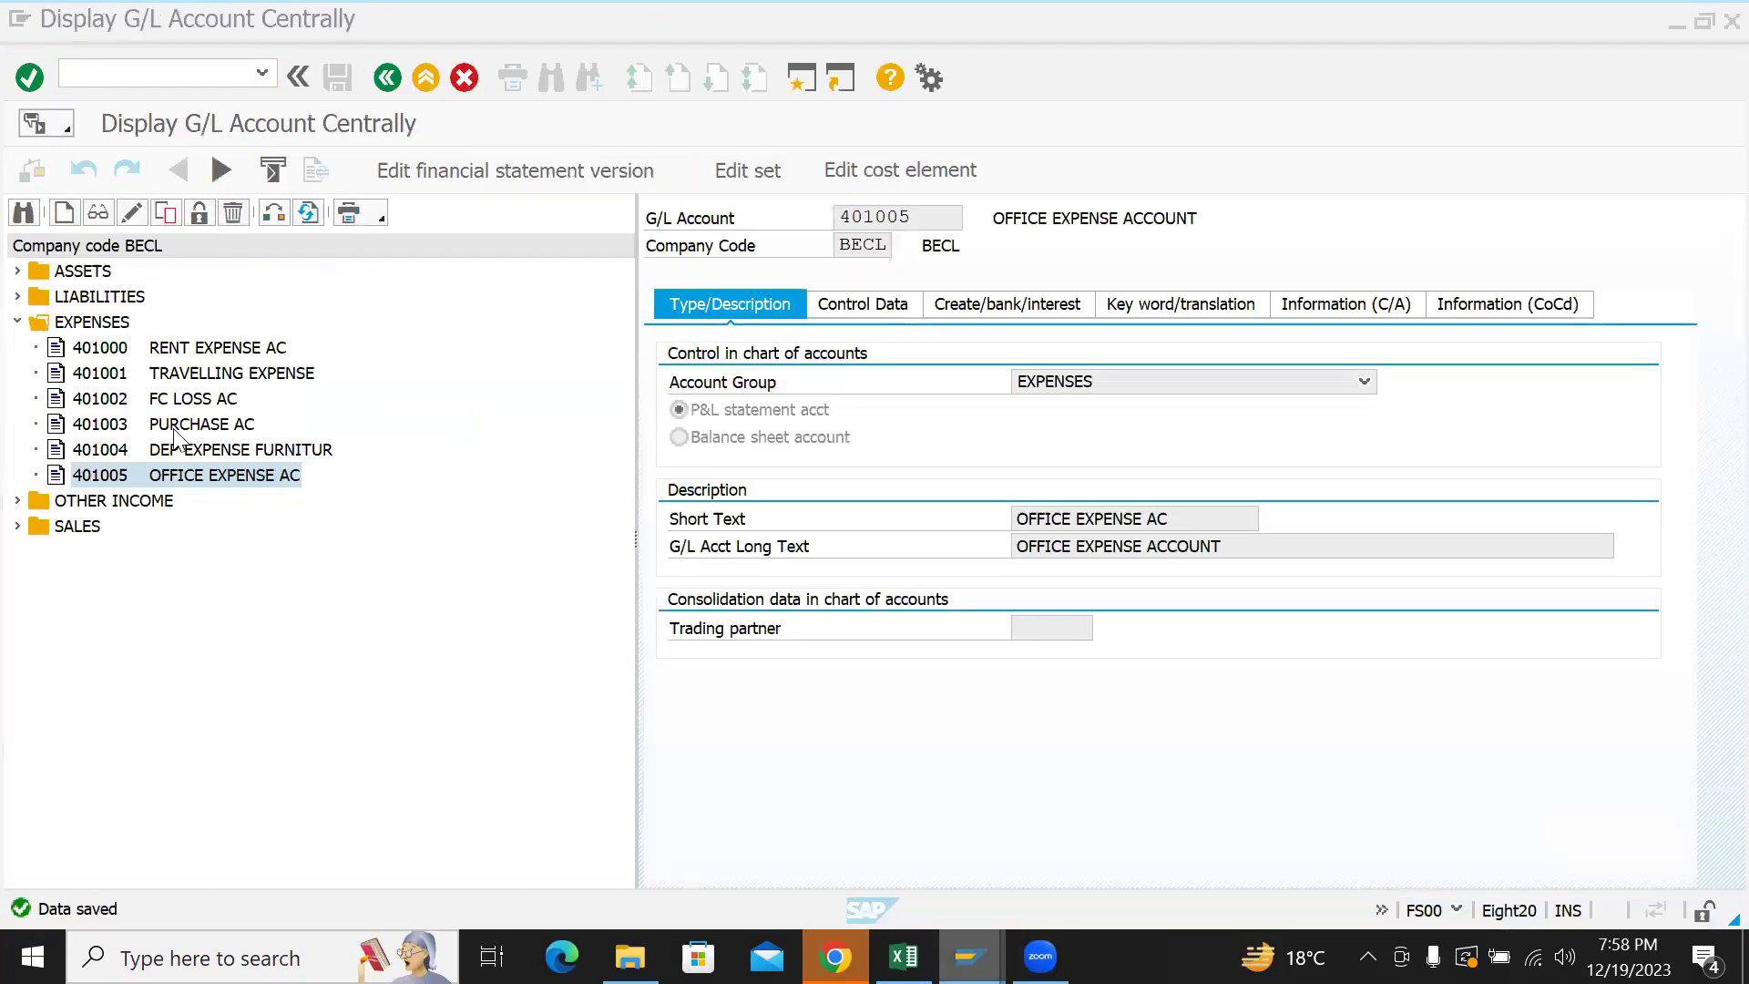
double_click(216, 478)
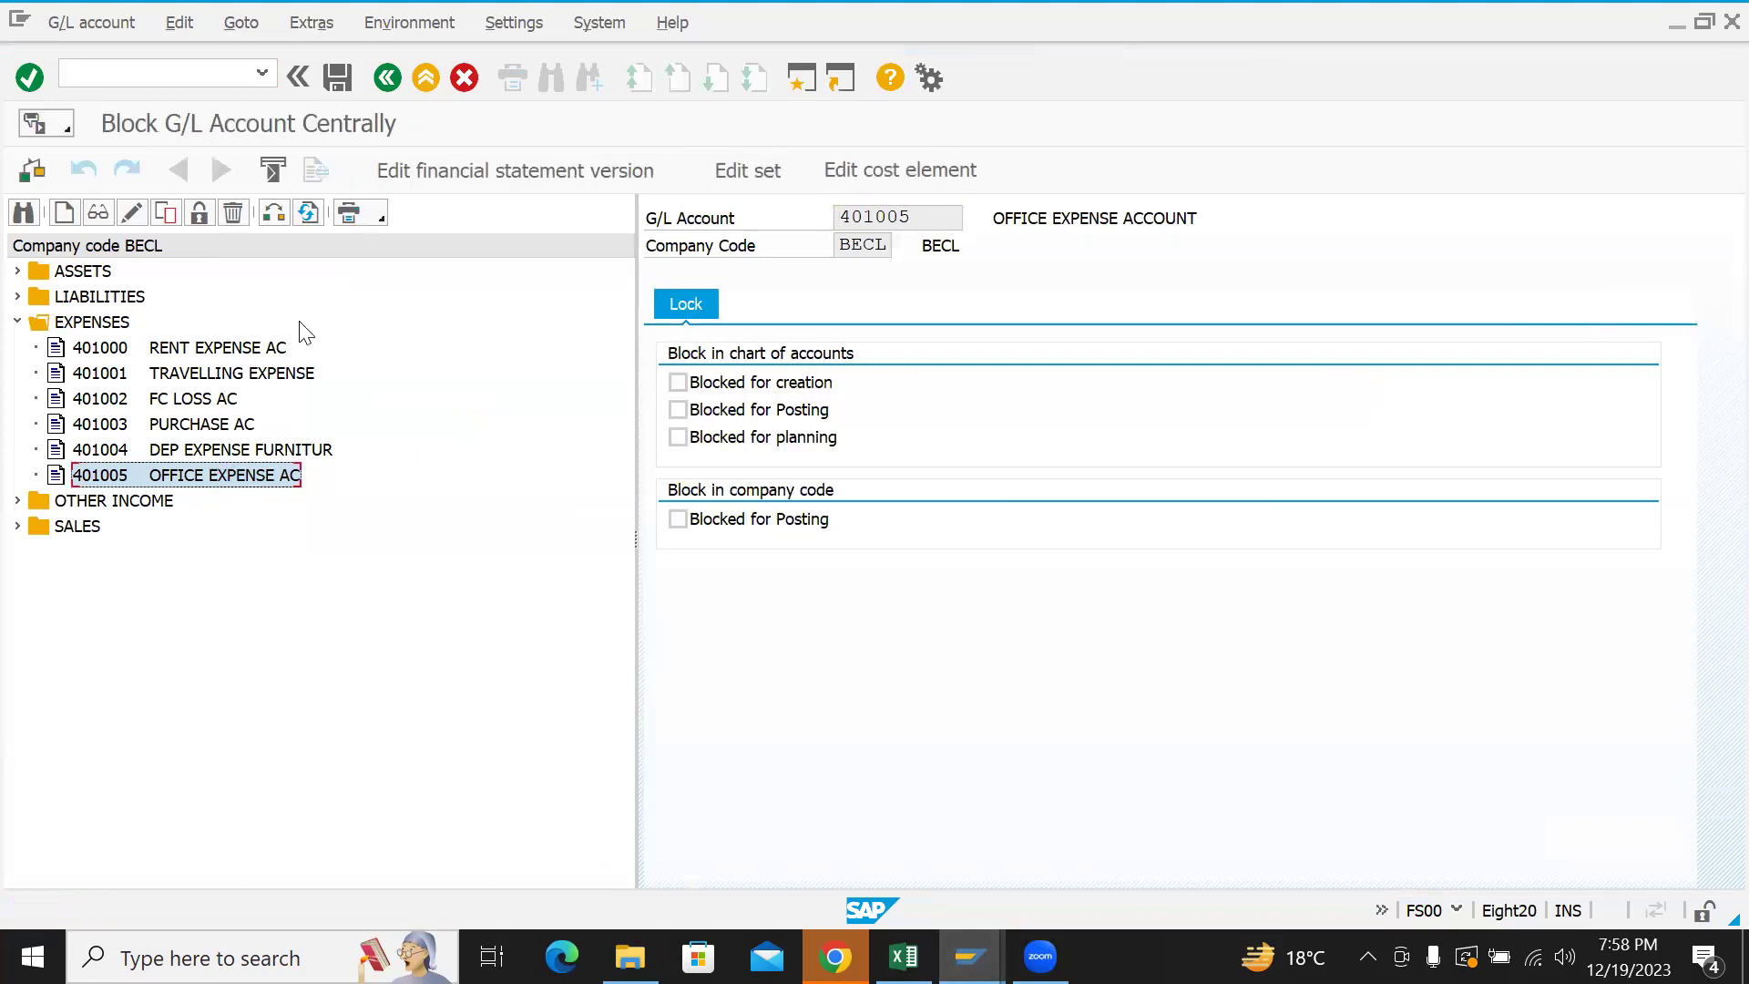
click(387, 79)
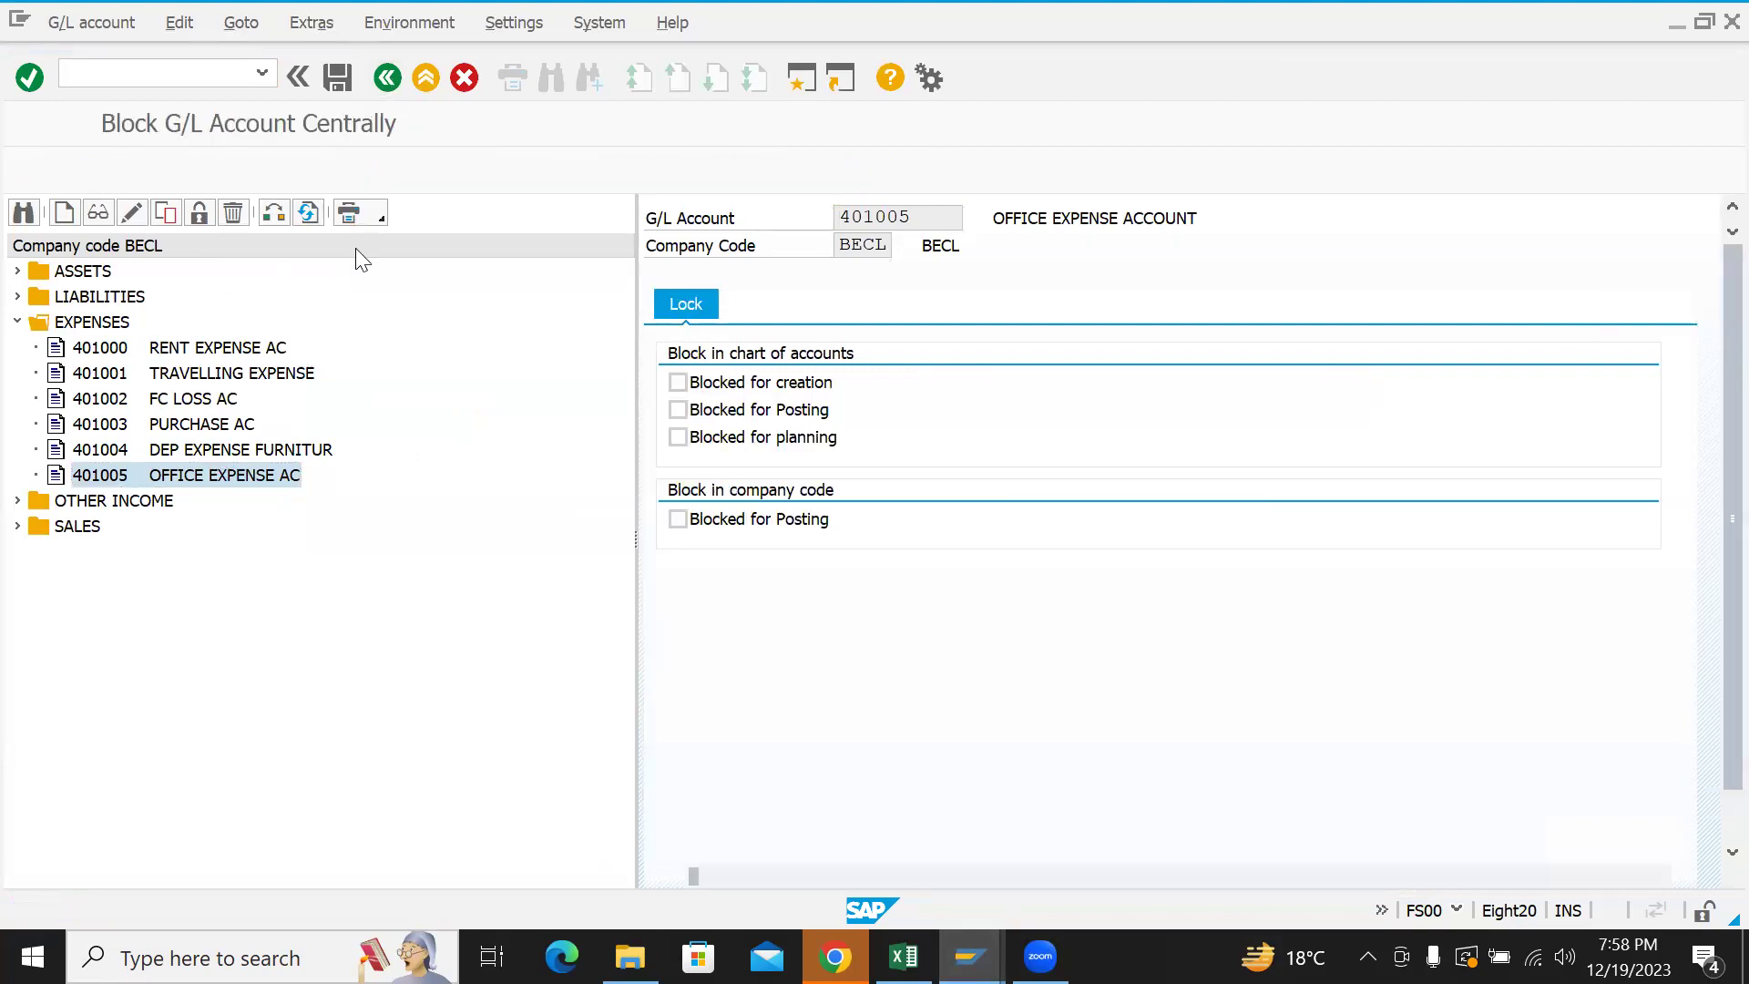
- Start transaction FS00 and display account 401005, OFFICE EXPENSE AC, from the EXPENSES group
text(fs00)
key(Return)
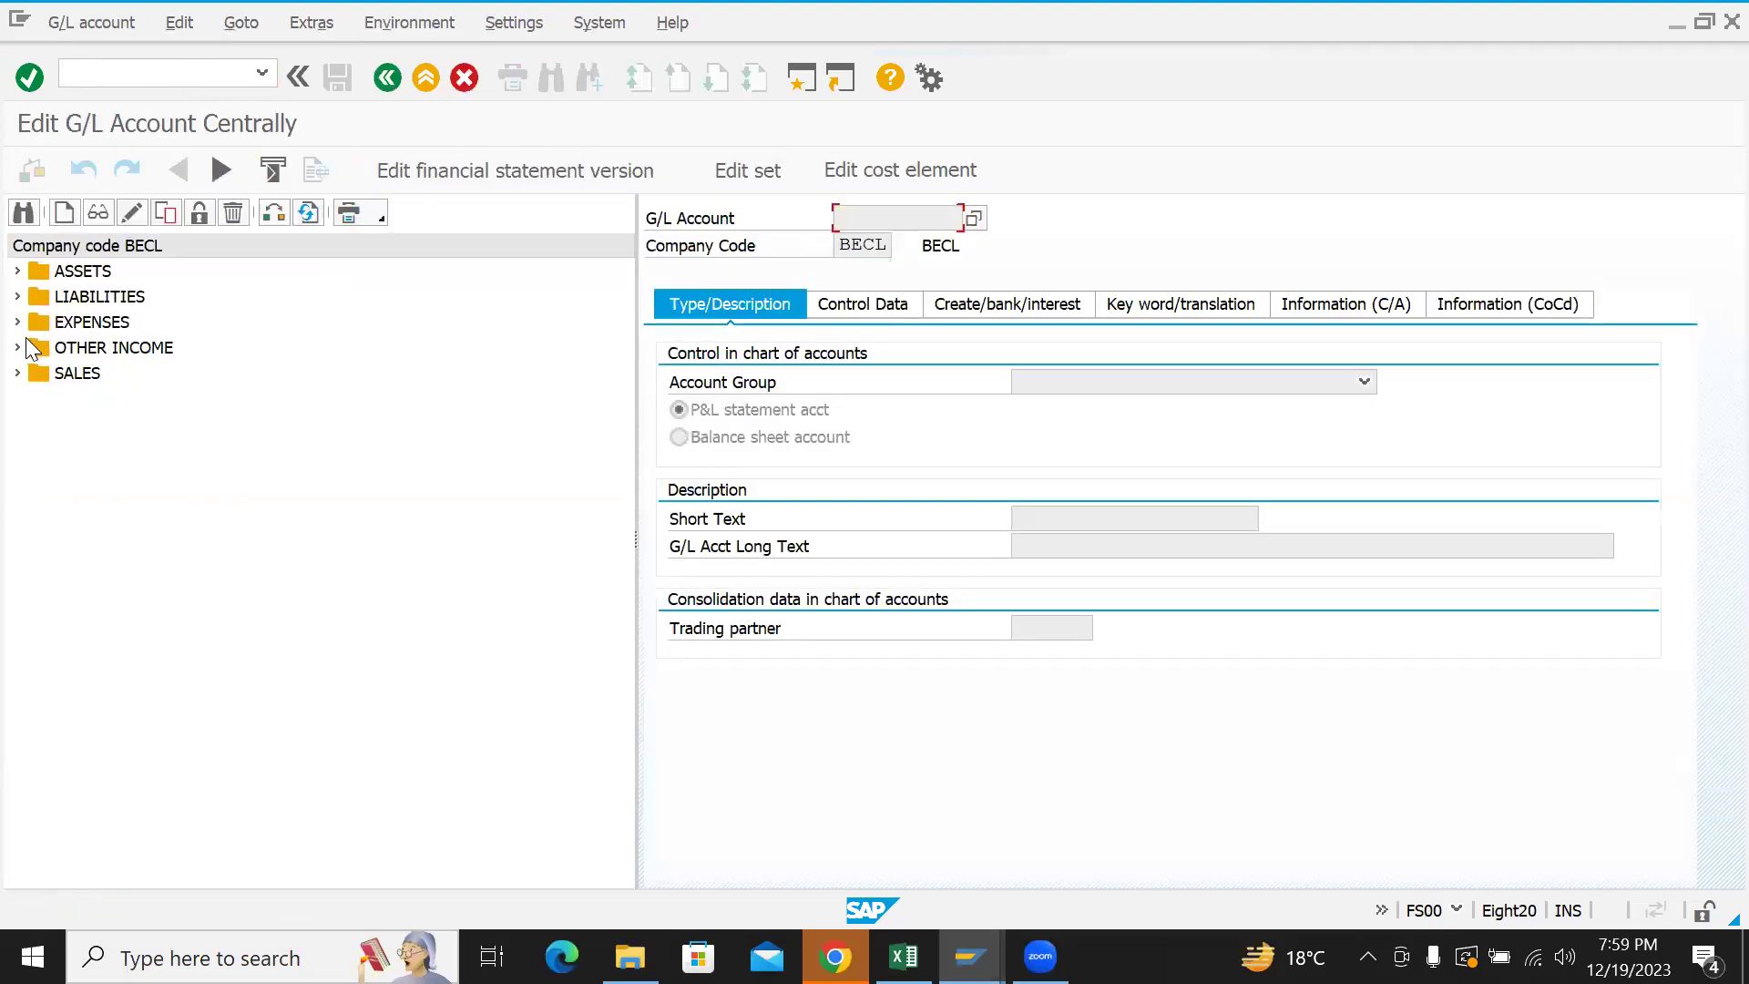
click(17, 321)
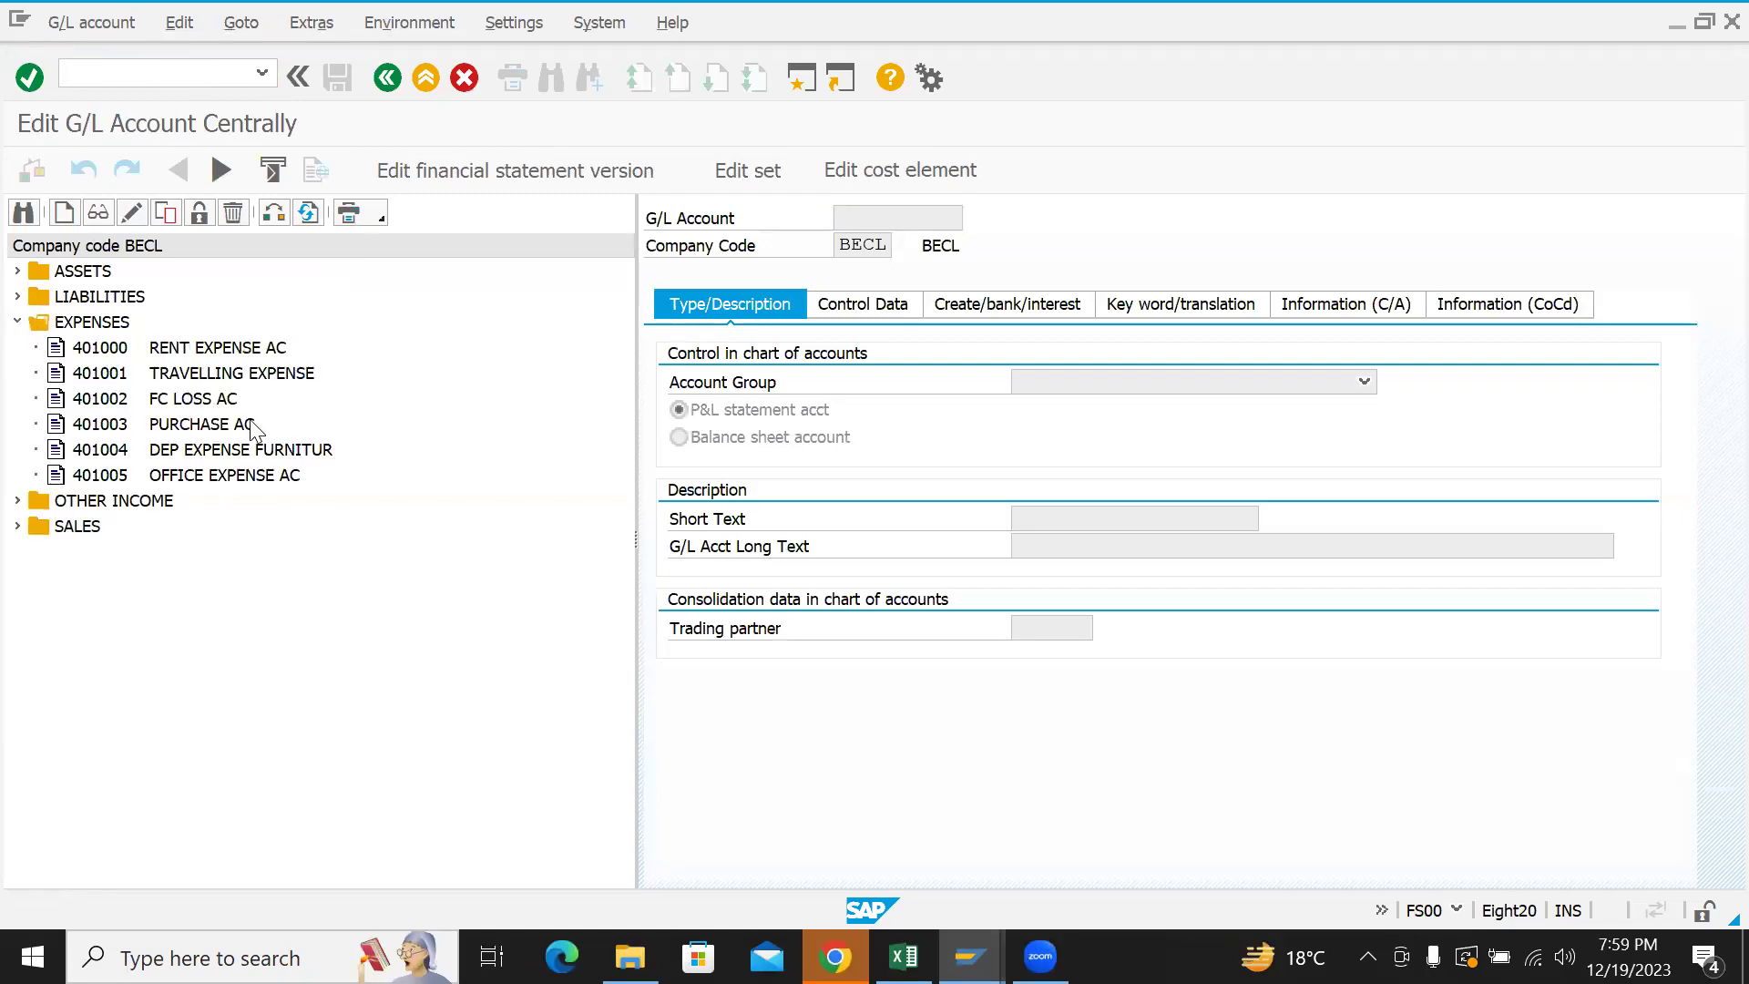
click(258, 478)
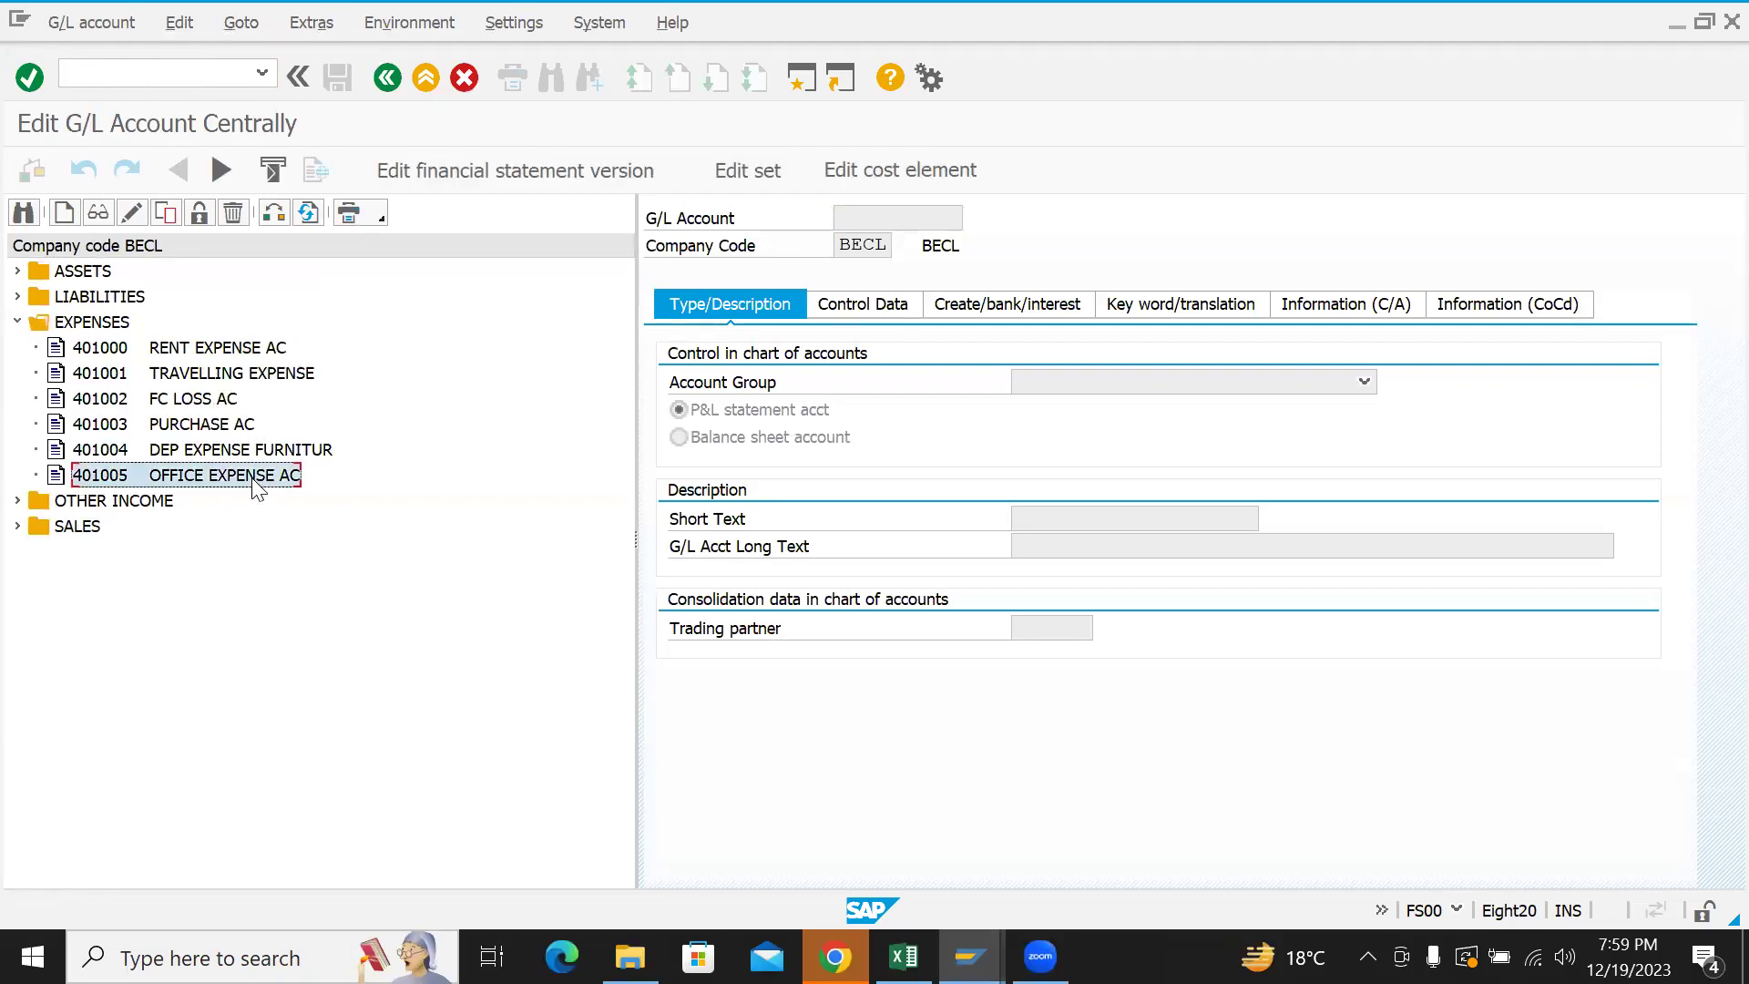
double_click(254, 480)
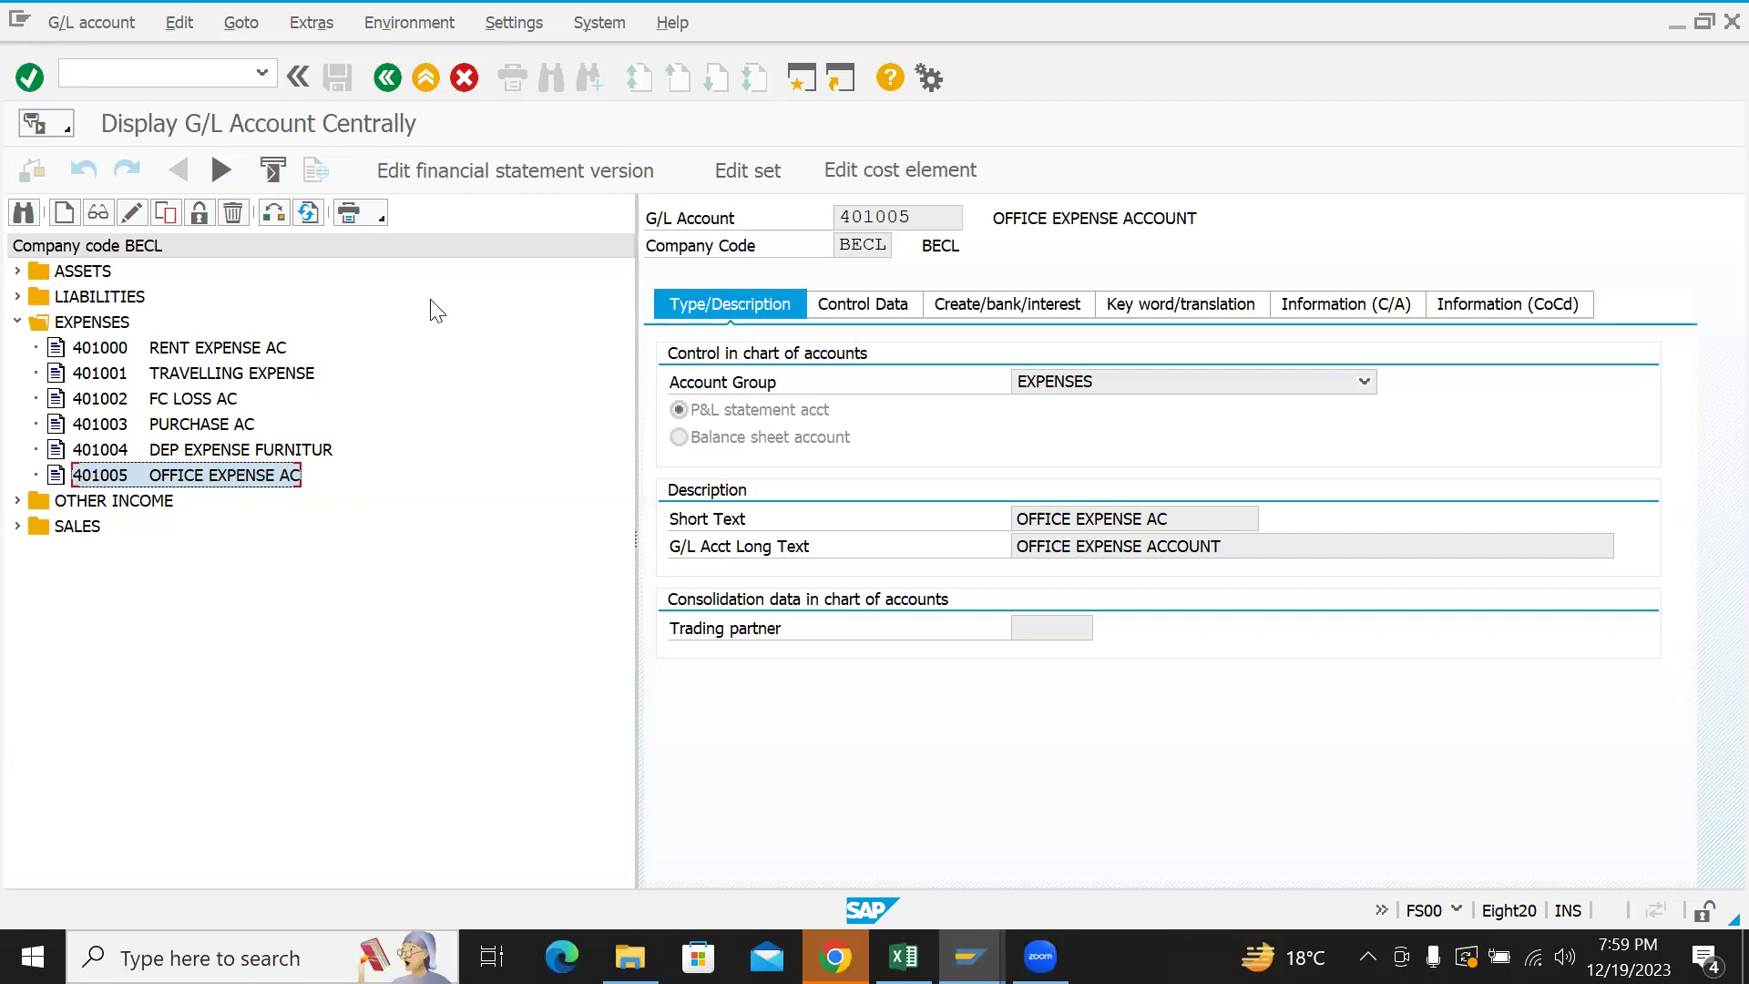
- Change the short text and long text of account 401005 to FOOD EXPENSE, and save the account
click(131, 215)
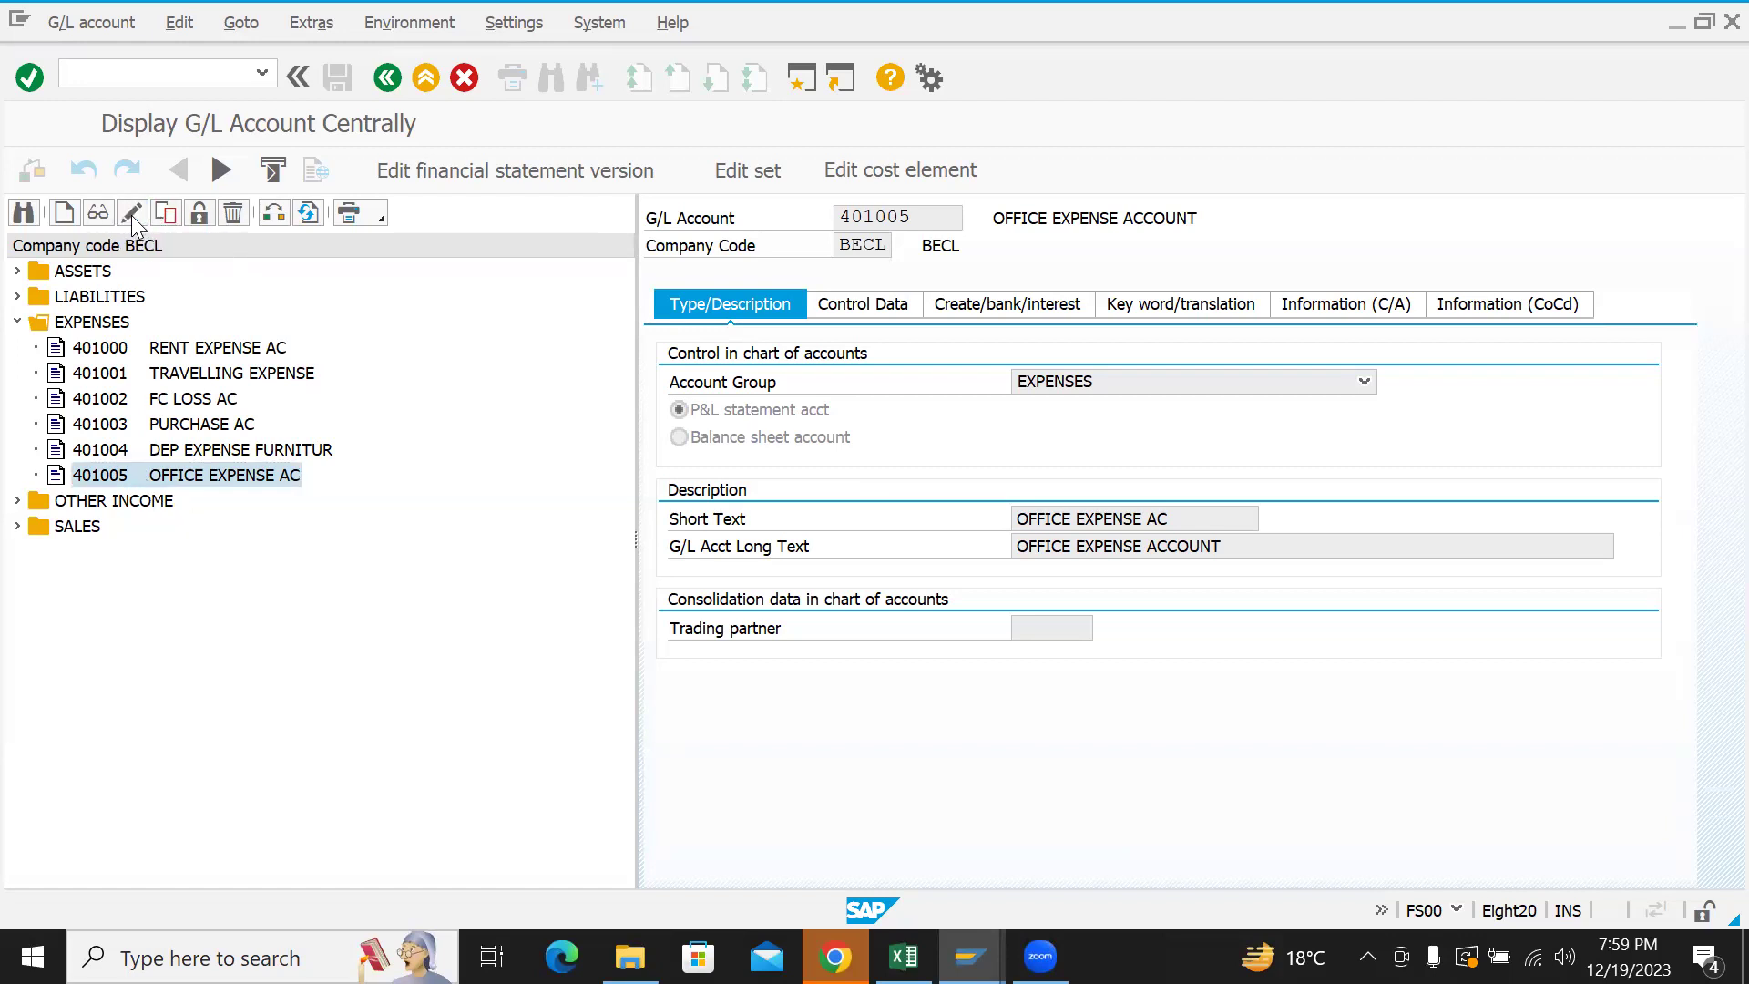
drag(1202, 519, 964, 500)
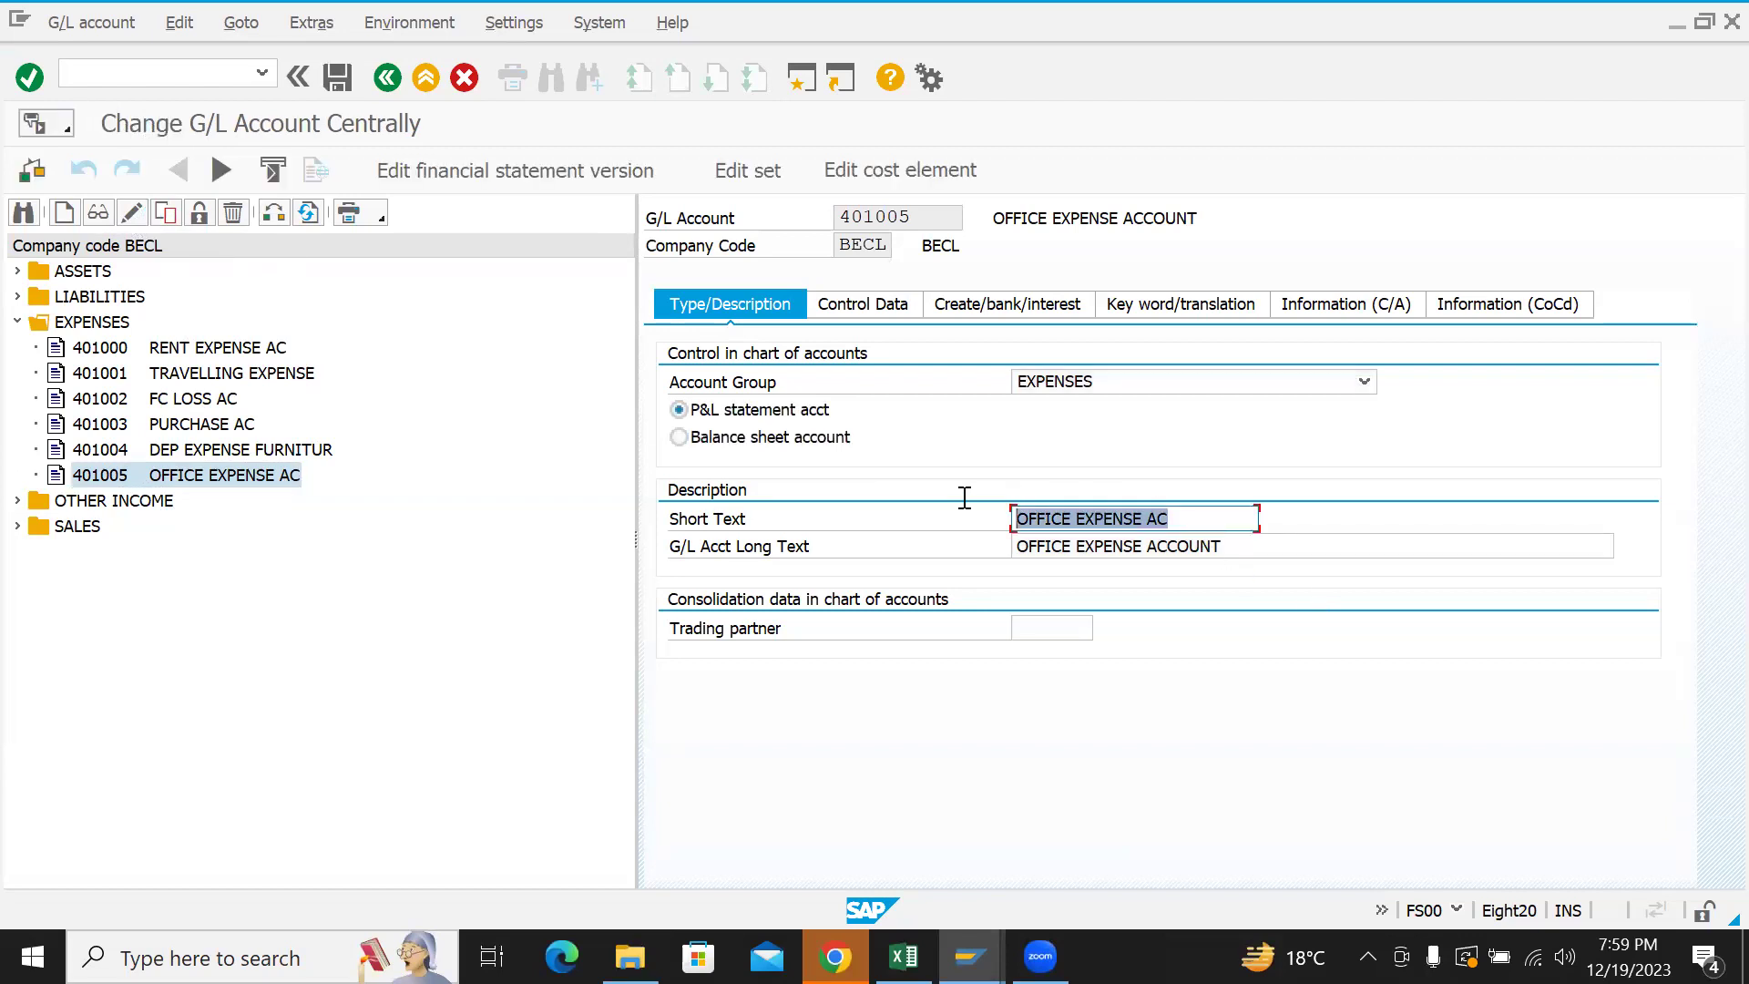
key(BackSpace)
key(Down)
key(Return)
key(ctrl+shift+Left)
key(ctrl+shift+Left)
key(ctrl+c)
key(Tab)
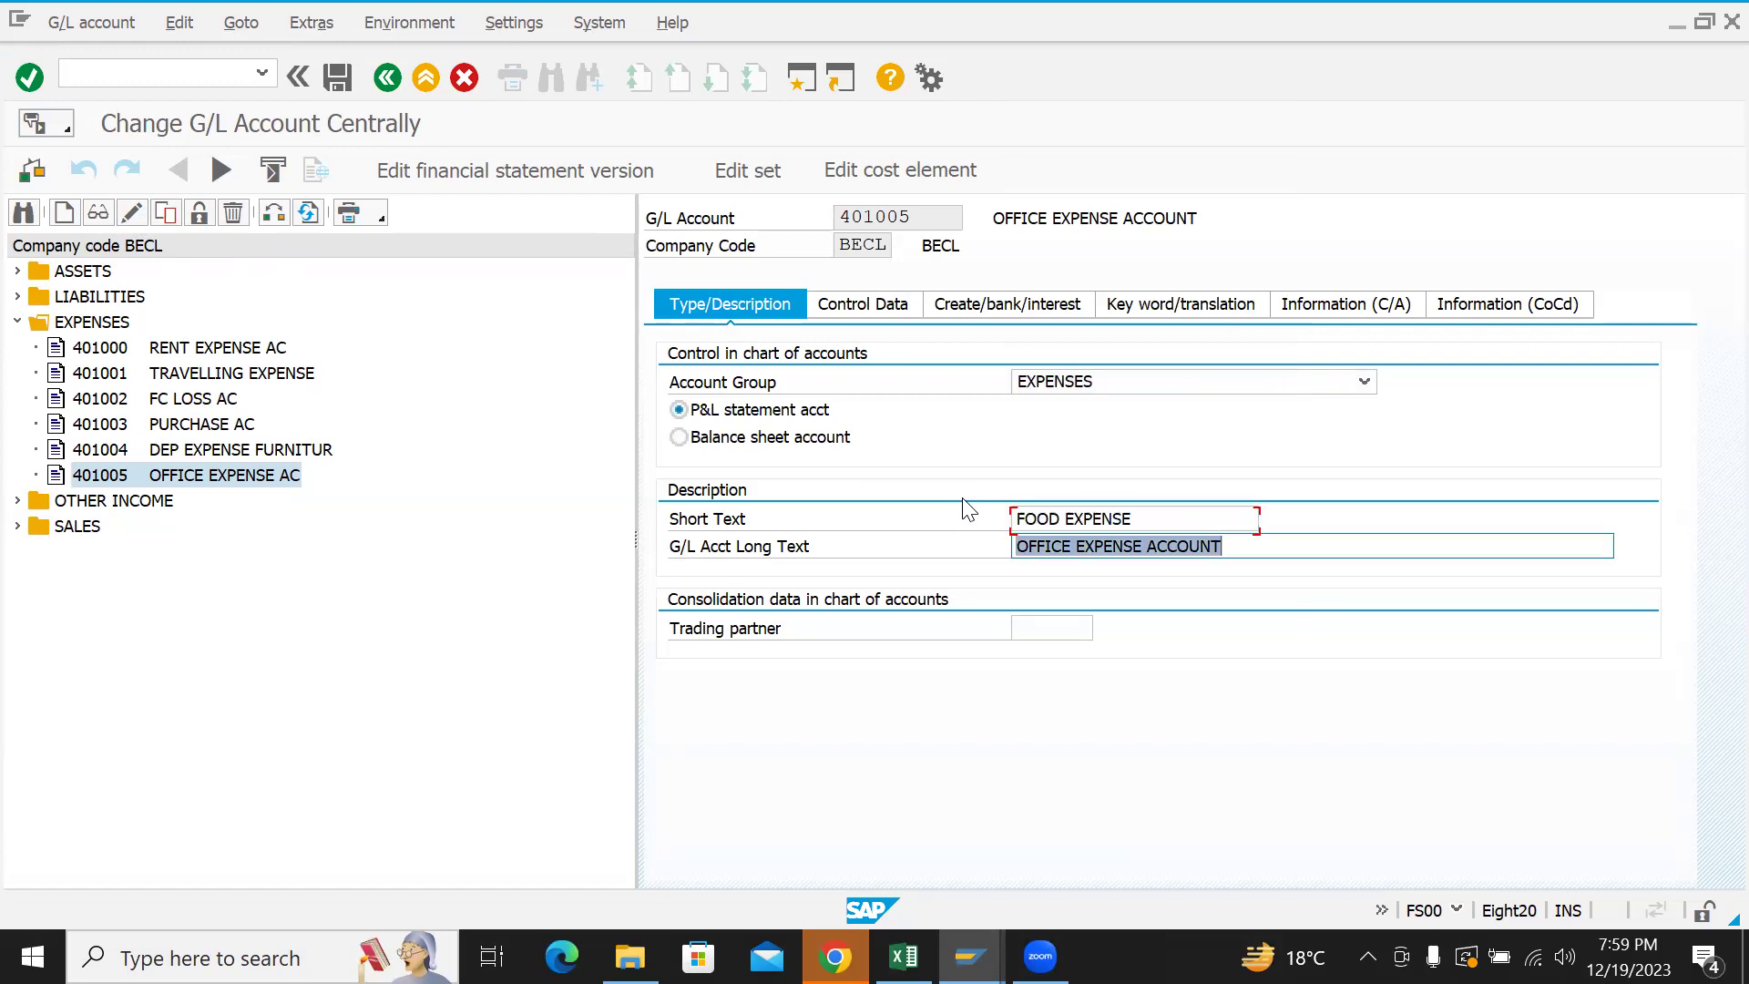
key(ctrl+v)
key(Return)
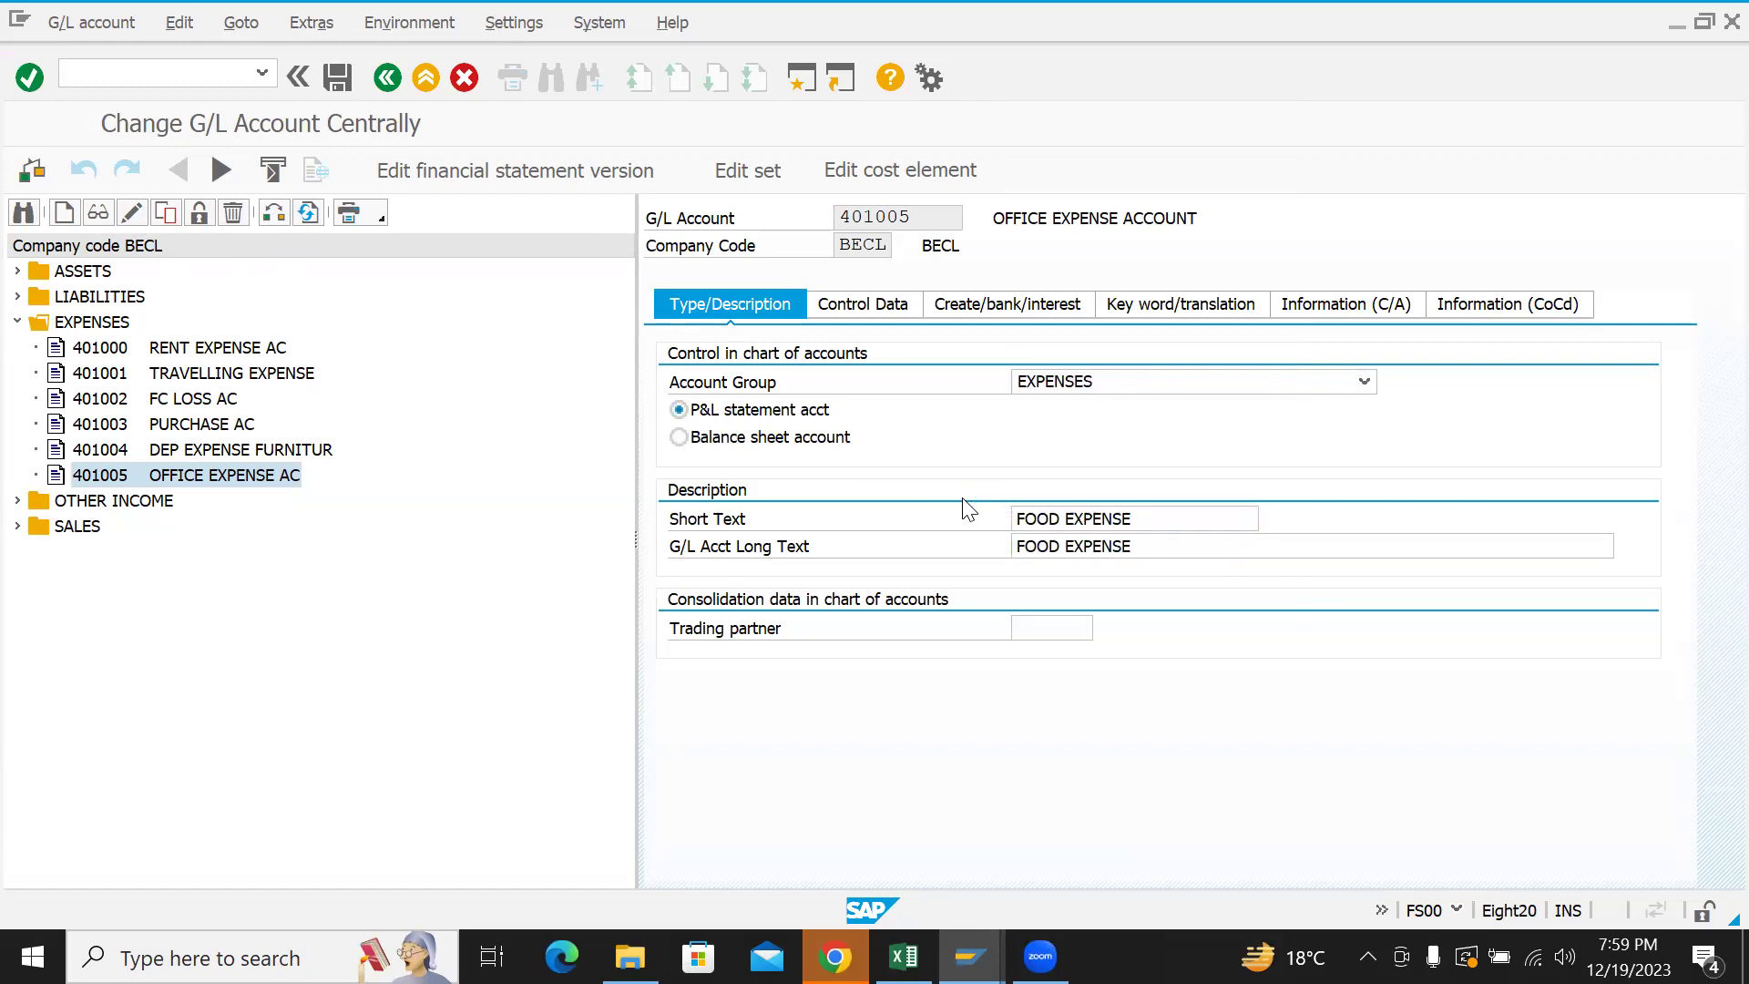
click(338, 79)
click(50, 507)
- Restart the central G/L account maintenance with /NFS00
click(143, 73)
text(N)
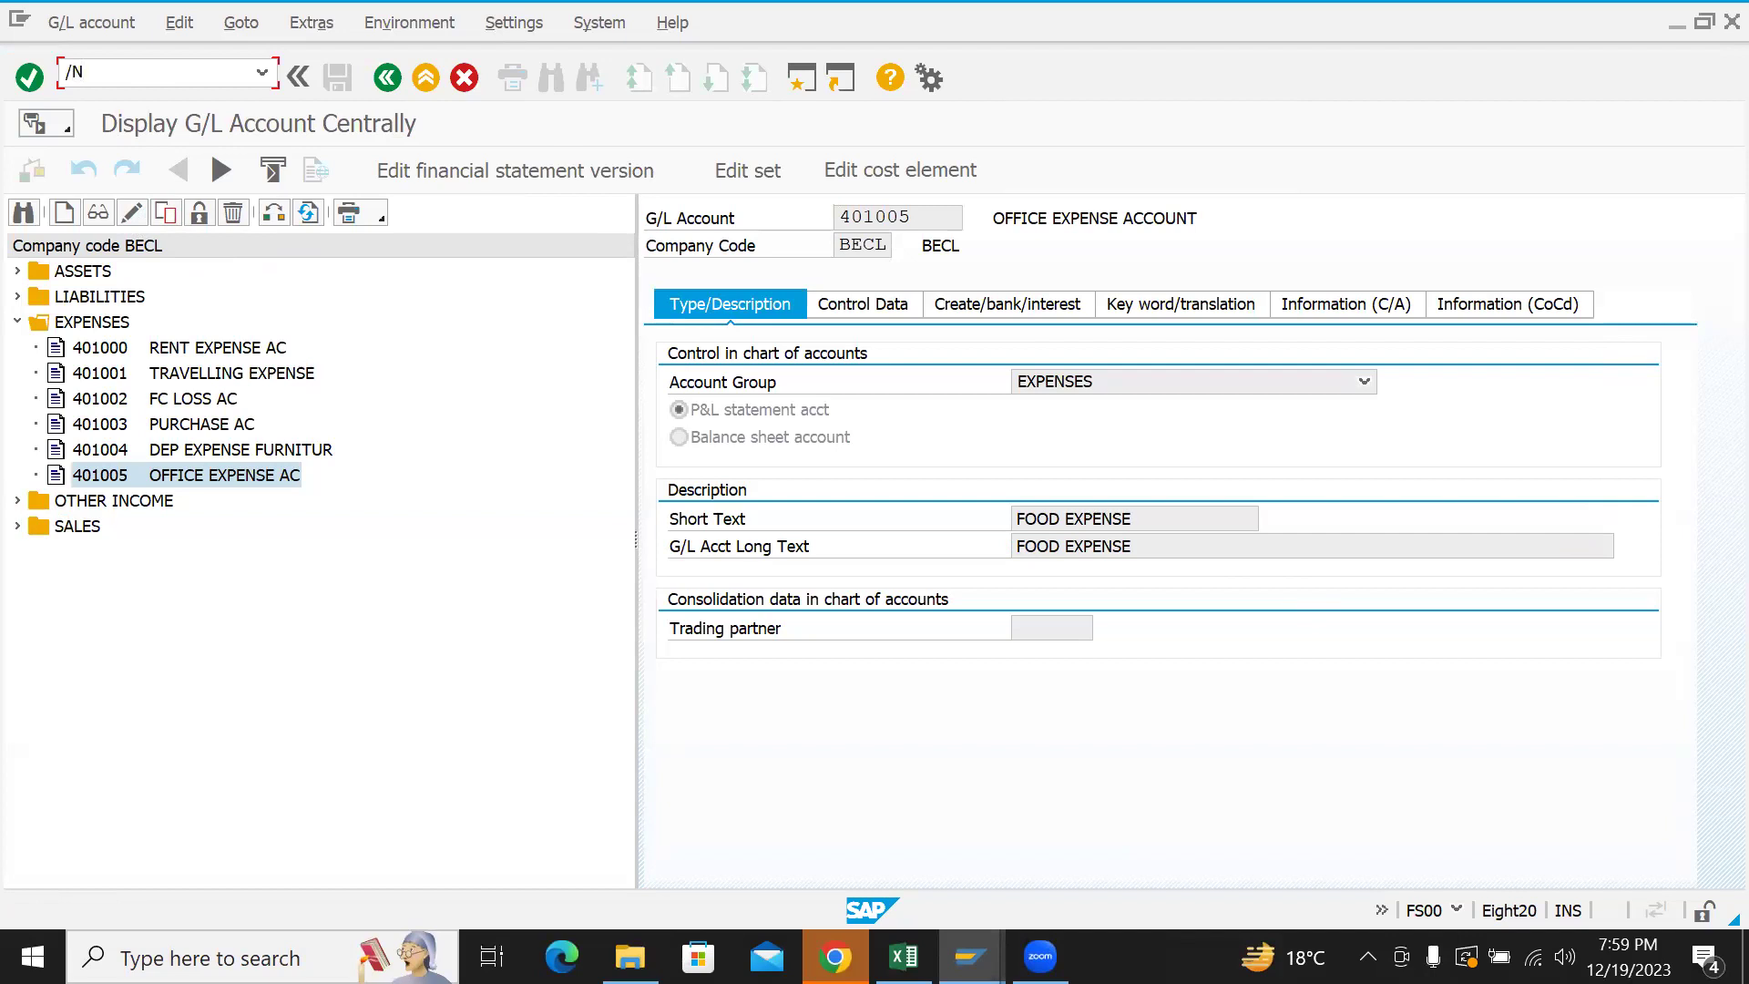
text(FS00)
drag(67, 71, 84, 72)
click(83, 71)
drag(84, 71, 119, 72)
key(Return)
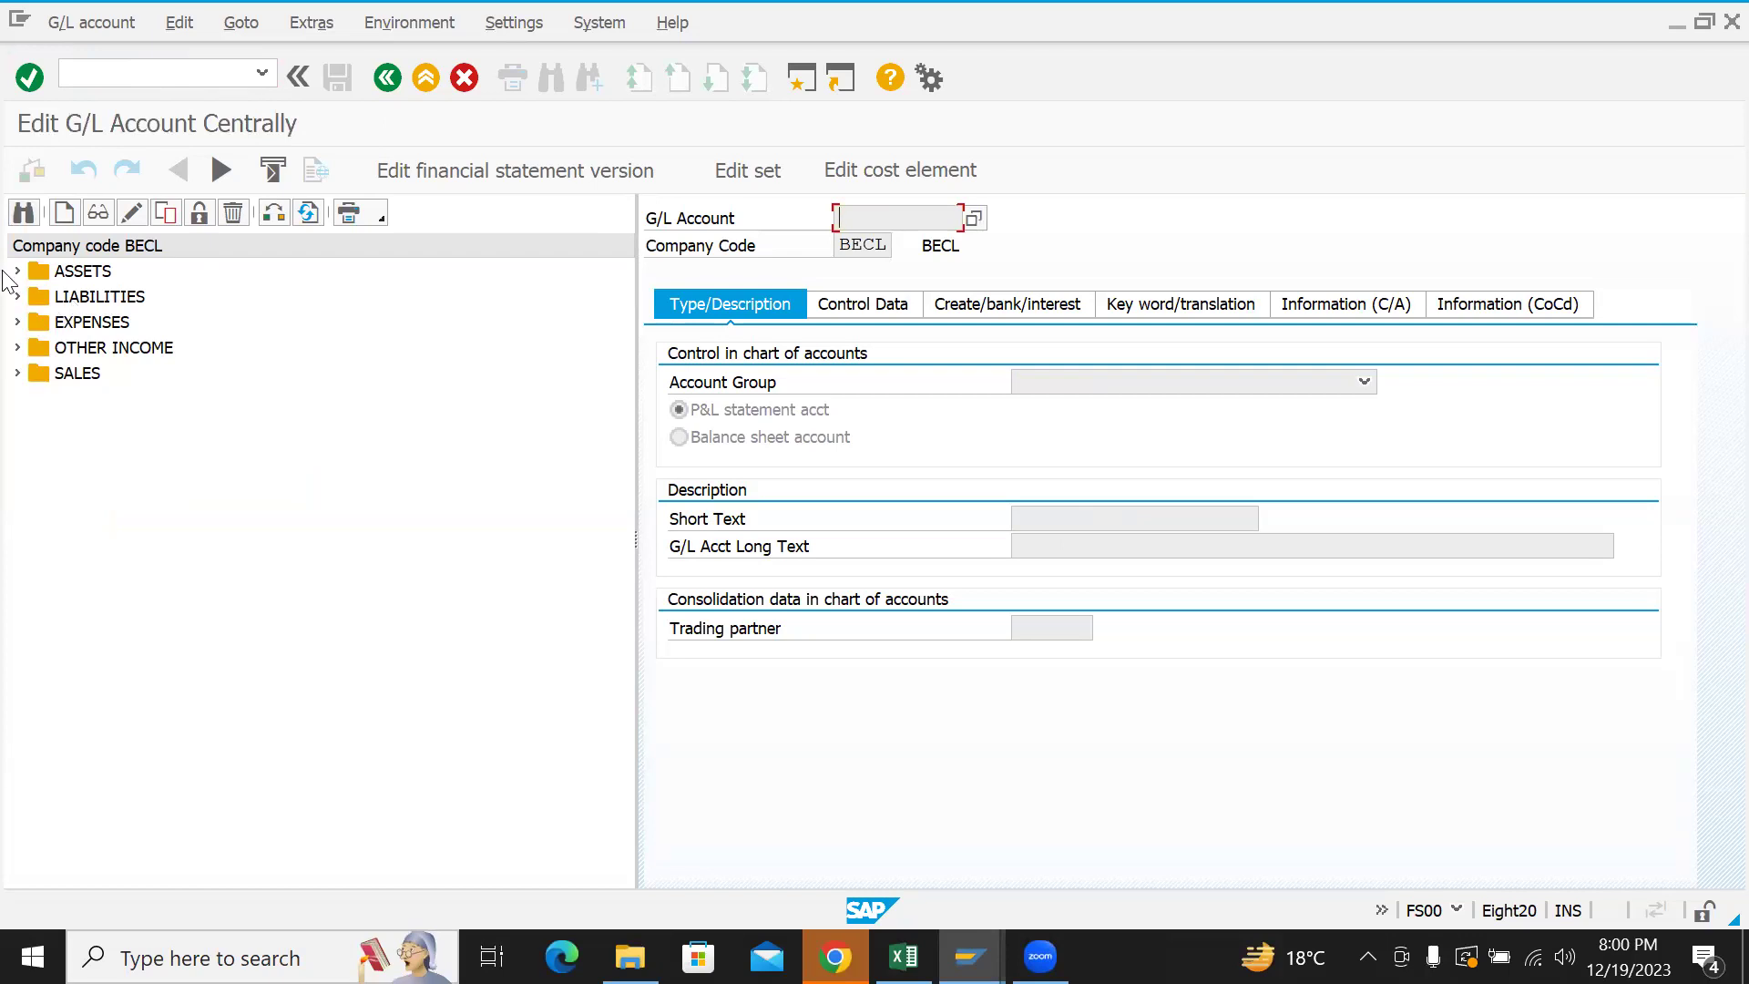
- Display account 401005 from the EXPENSES group, review its short and long text, and exit to the start screen
click(19, 322)
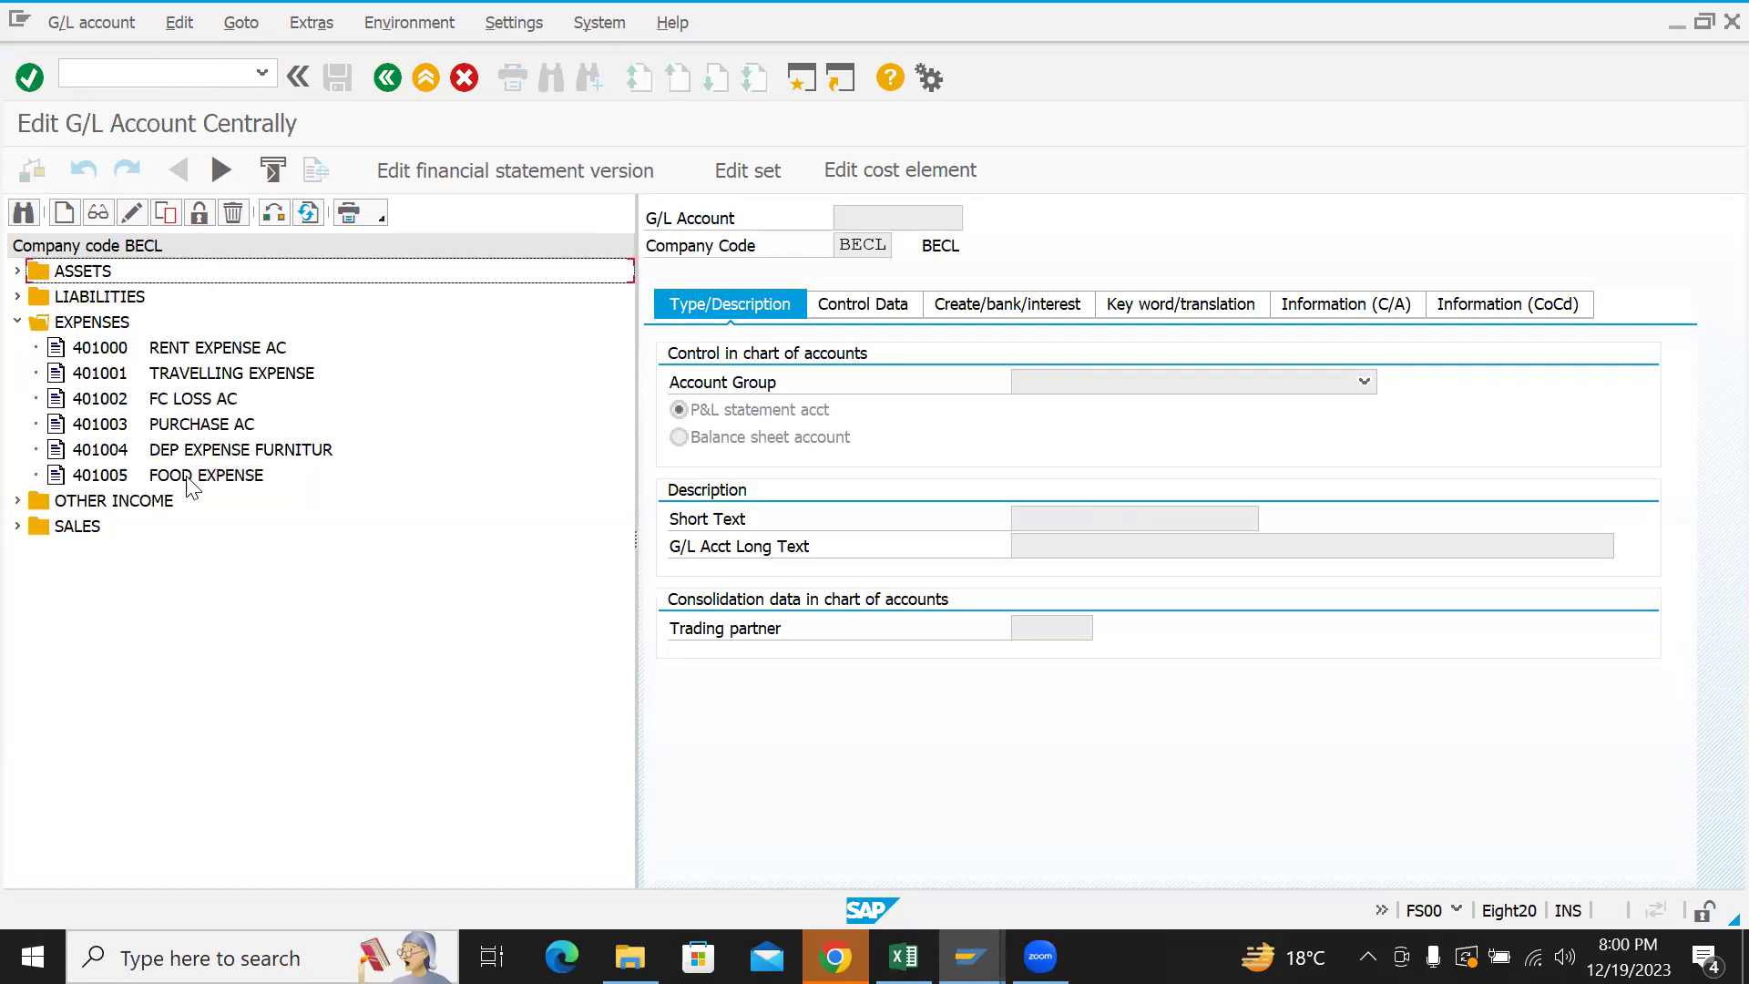
click(191, 481)
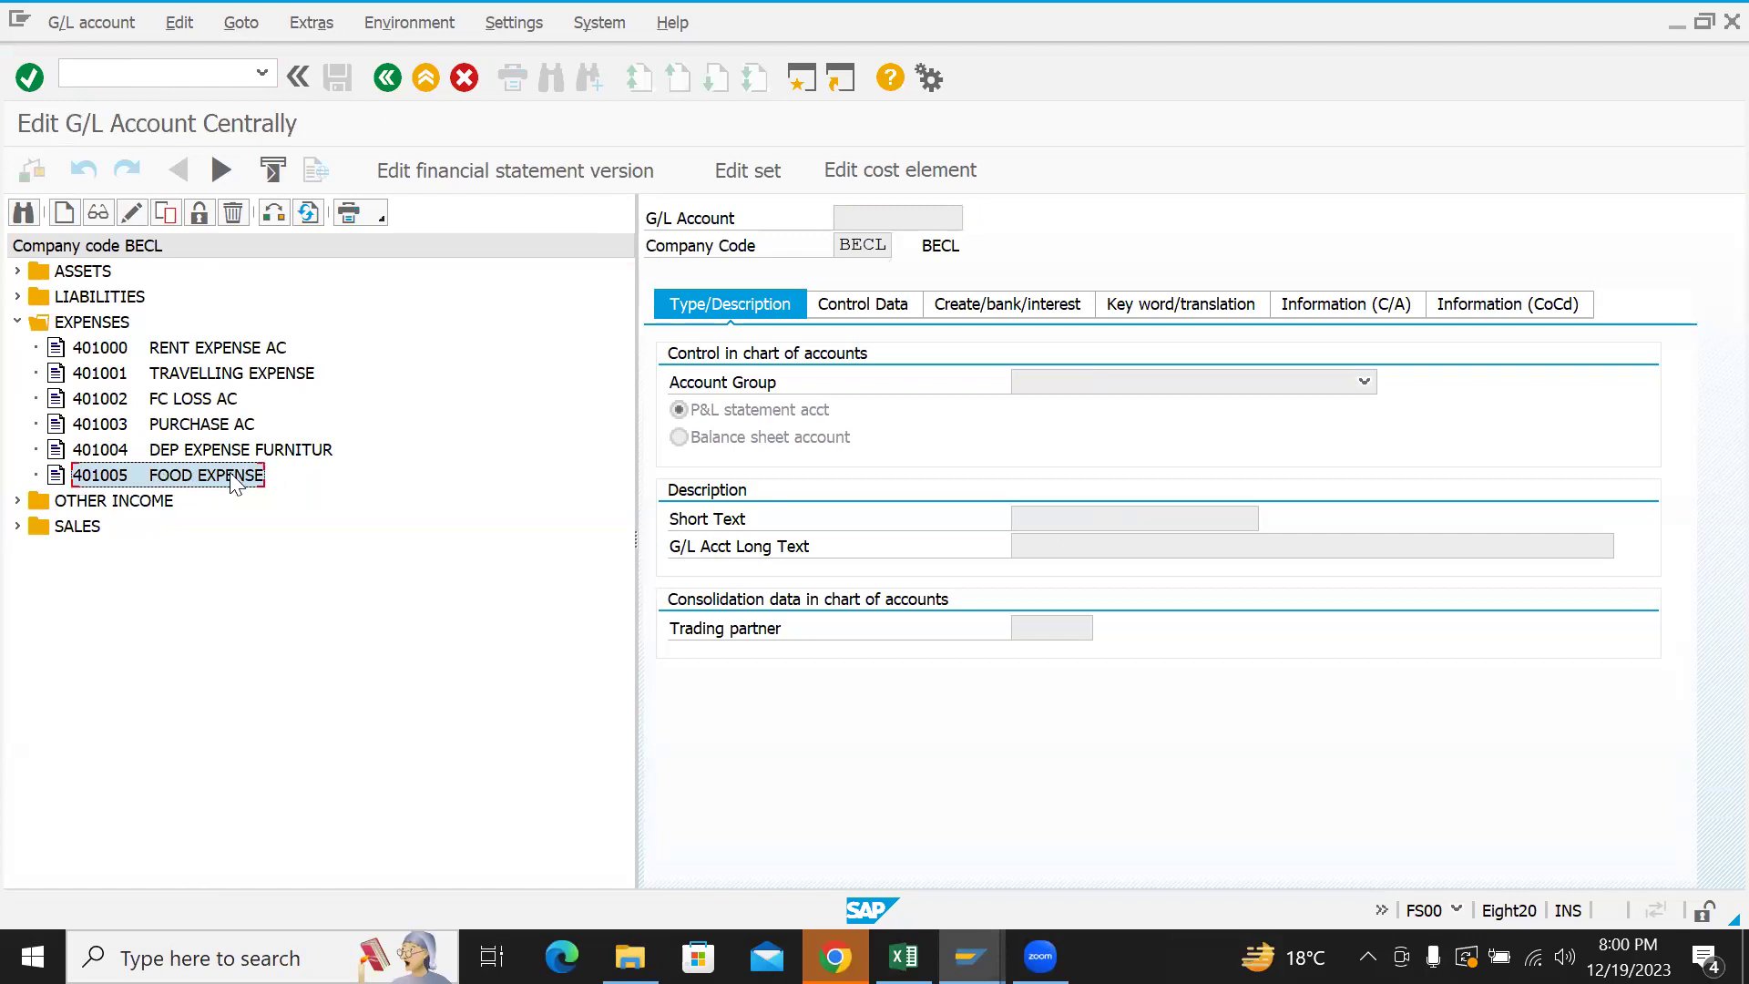
double_click(234, 481)
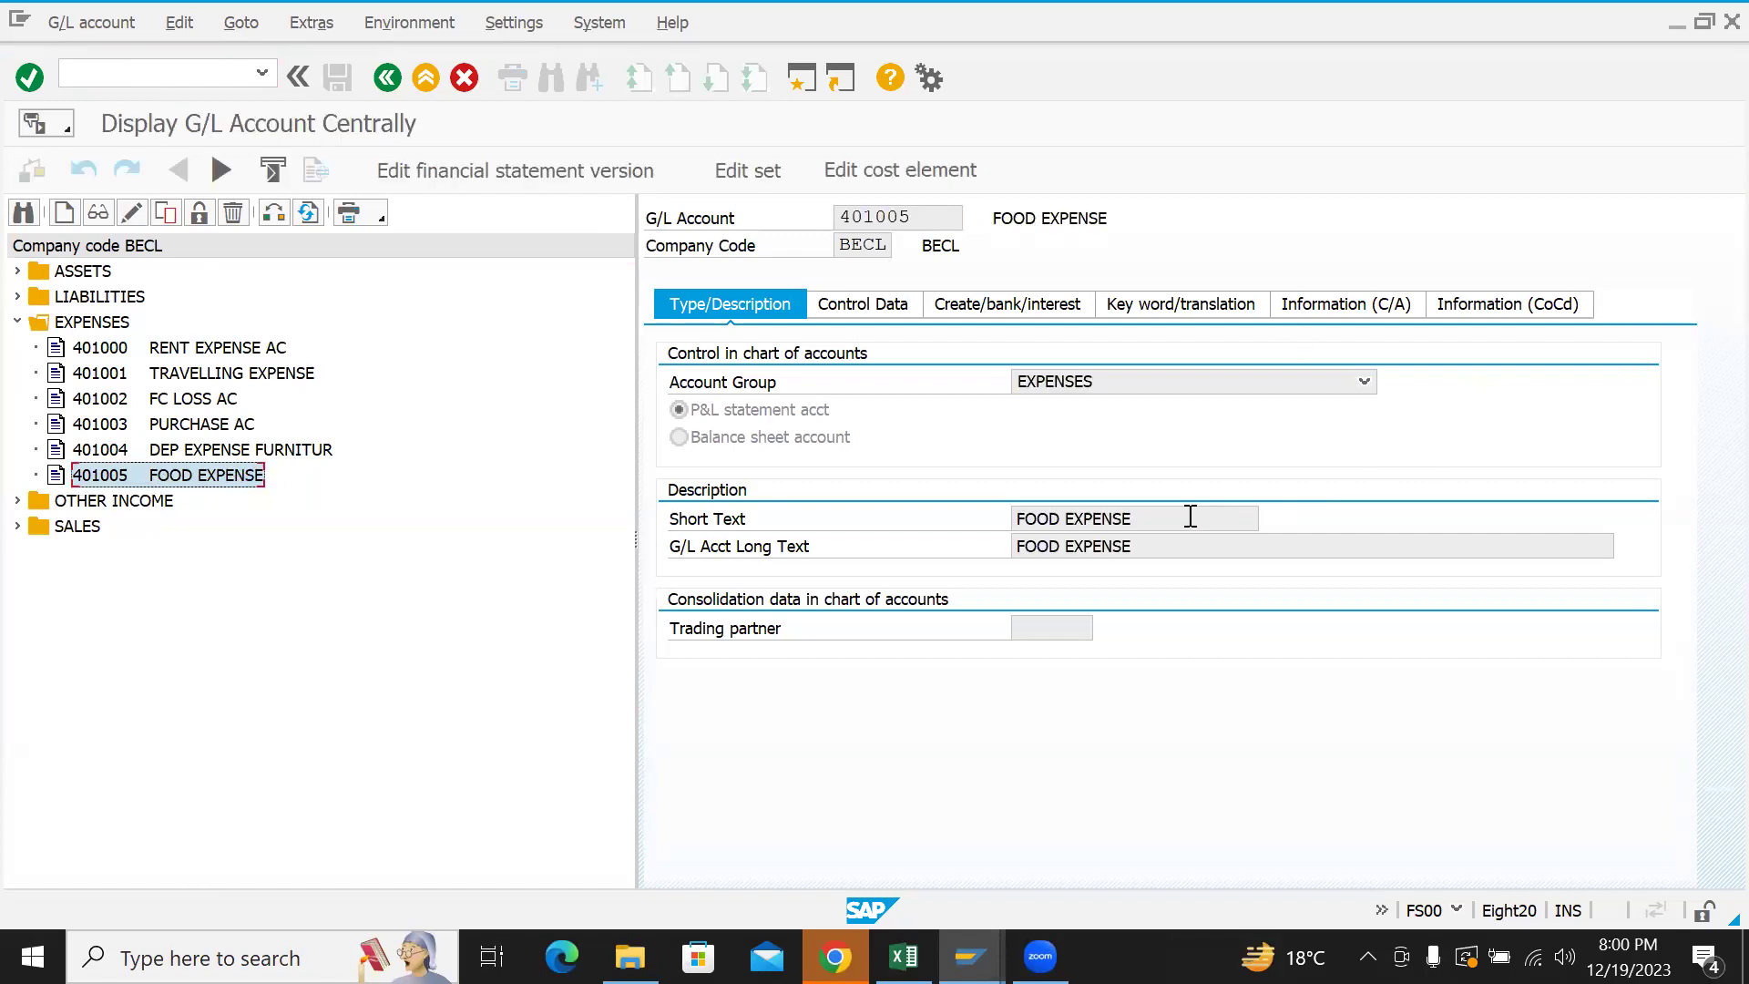
drag(1189, 516, 943, 525)
drag(1163, 554, 940, 542)
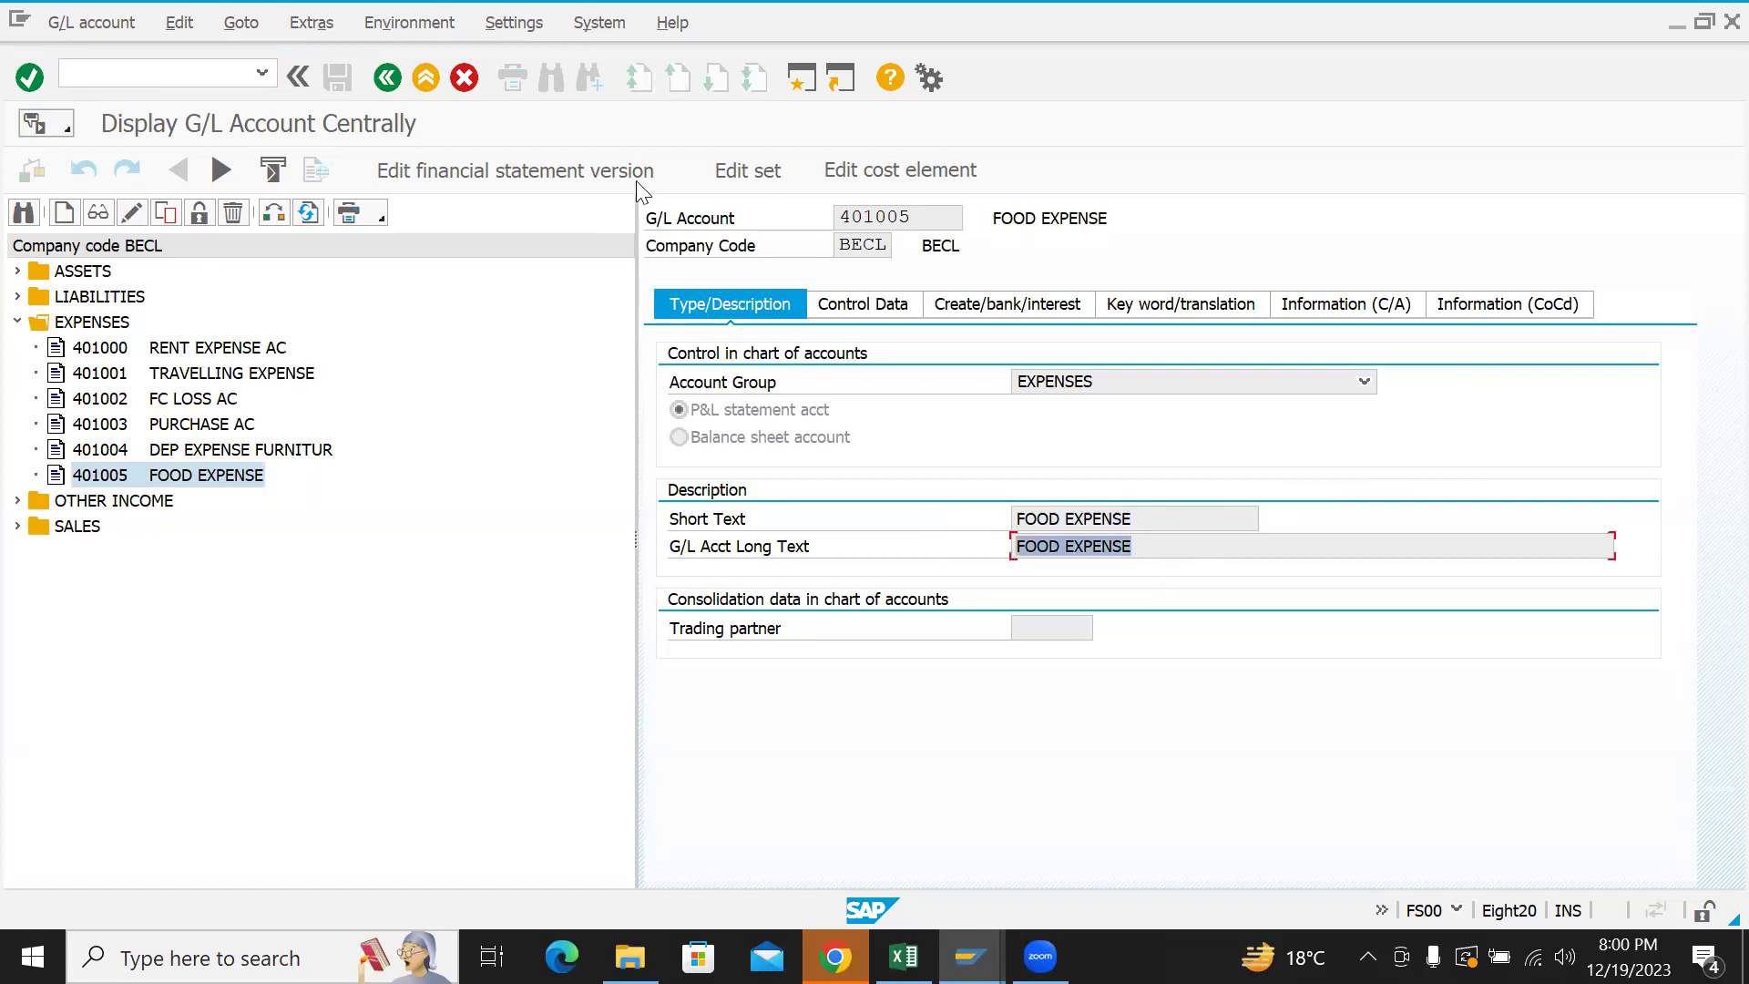
click(424, 77)
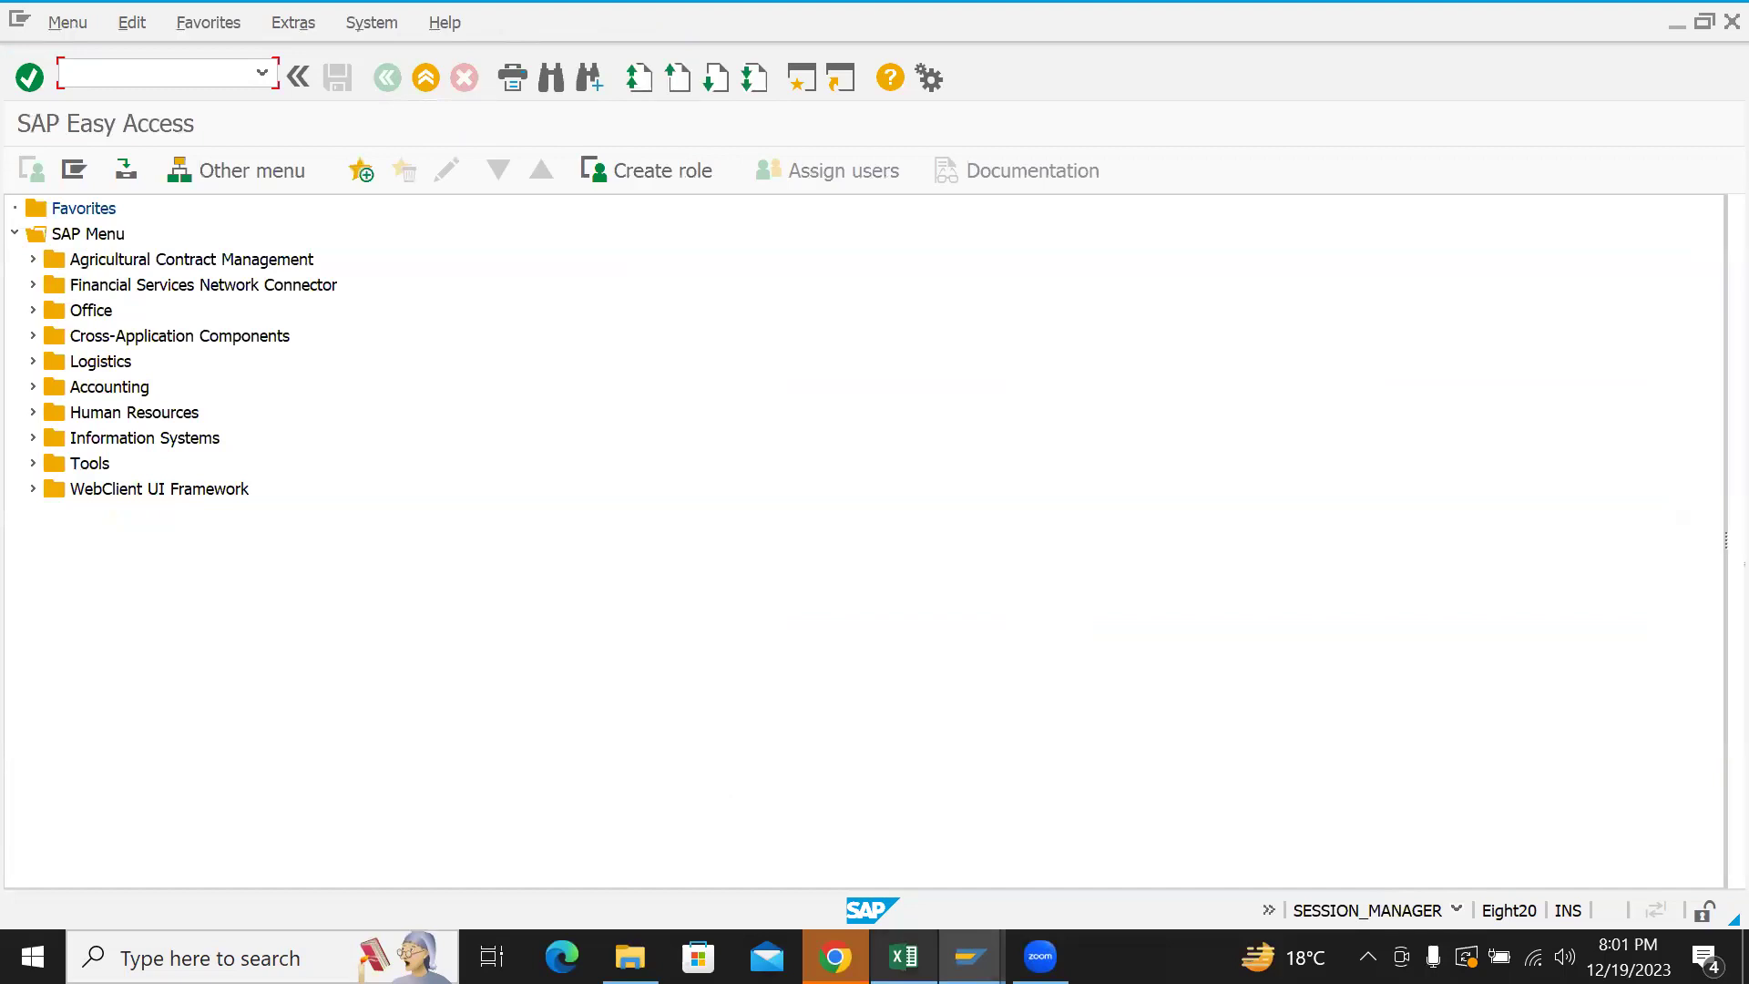
- Switch to the Display IMG session and open the retained earnings account definition for chart of accounts BECL
mouse_move(970, 956)
click(434, 842)
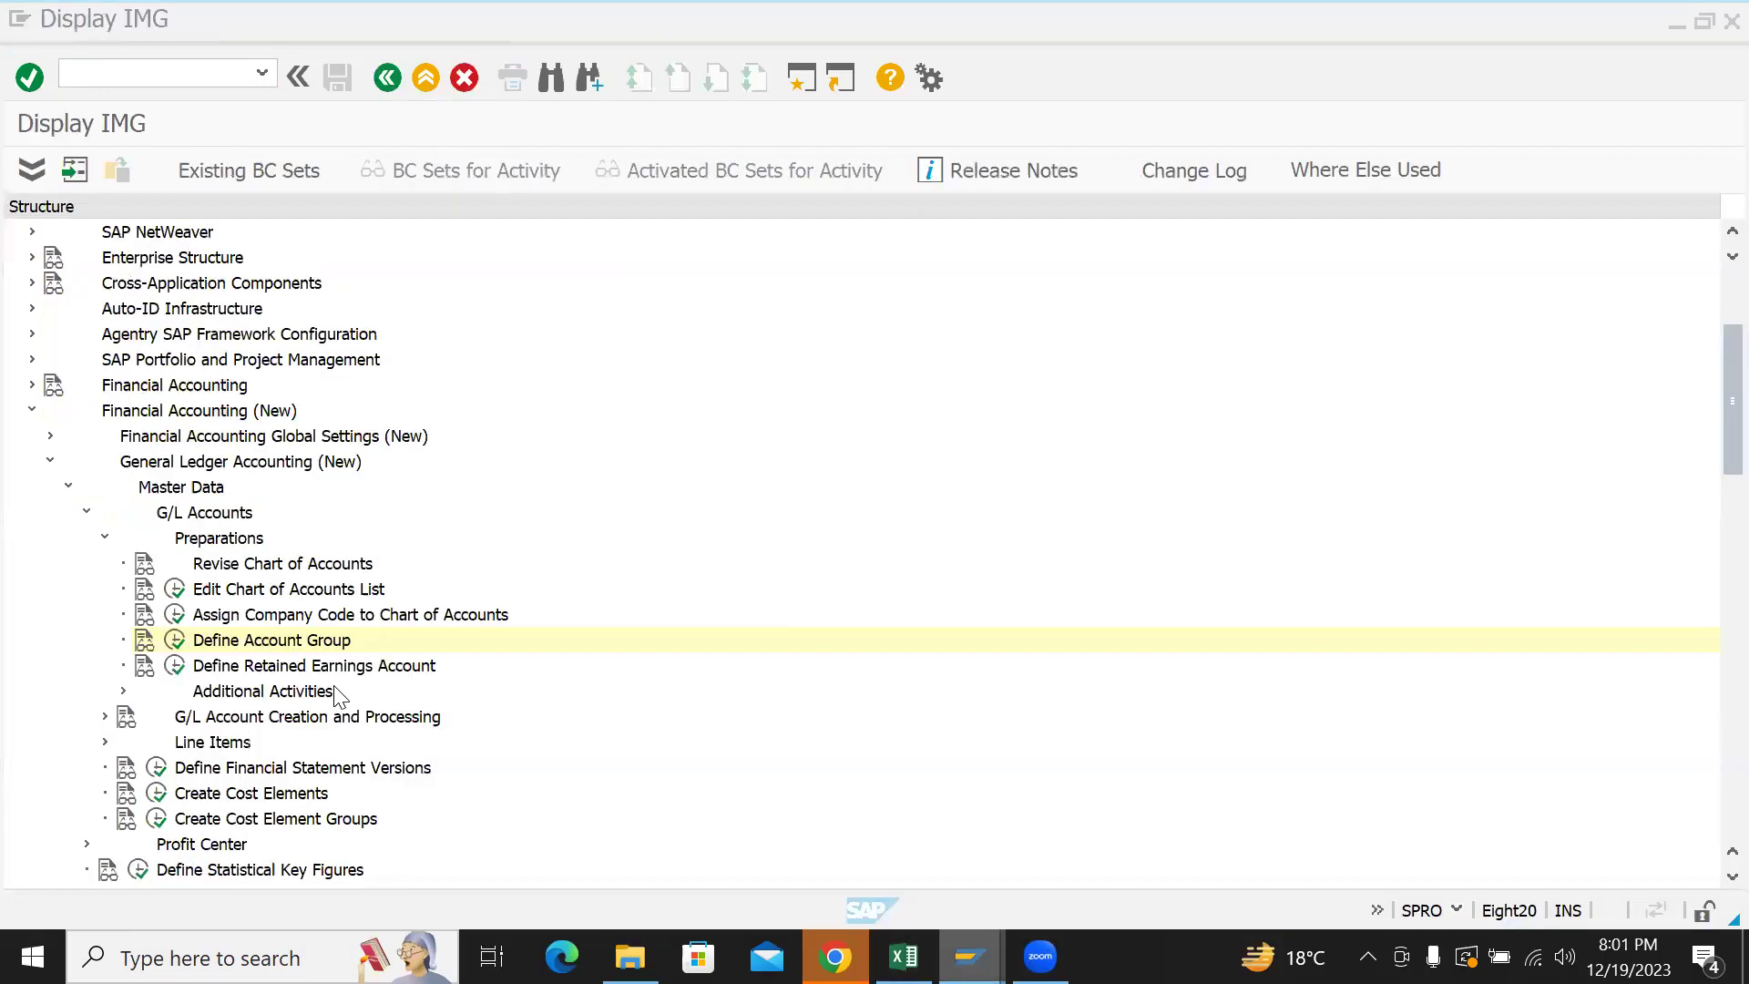
click(234, 666)
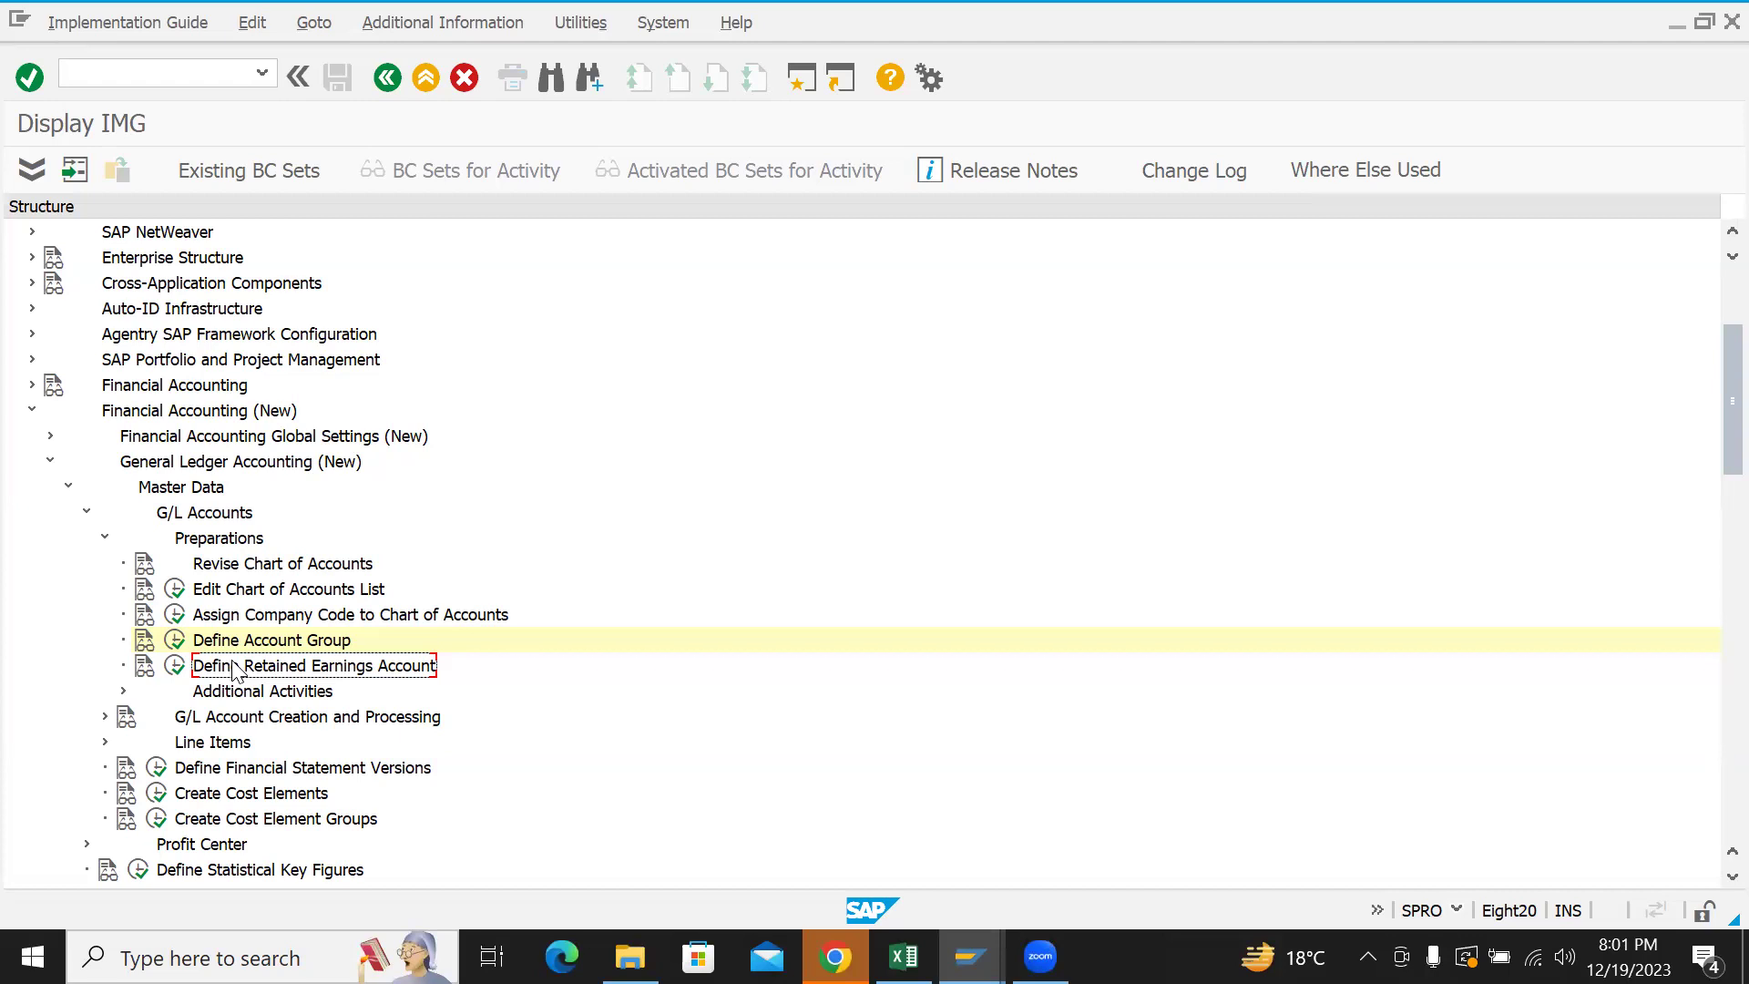
click(175, 667)
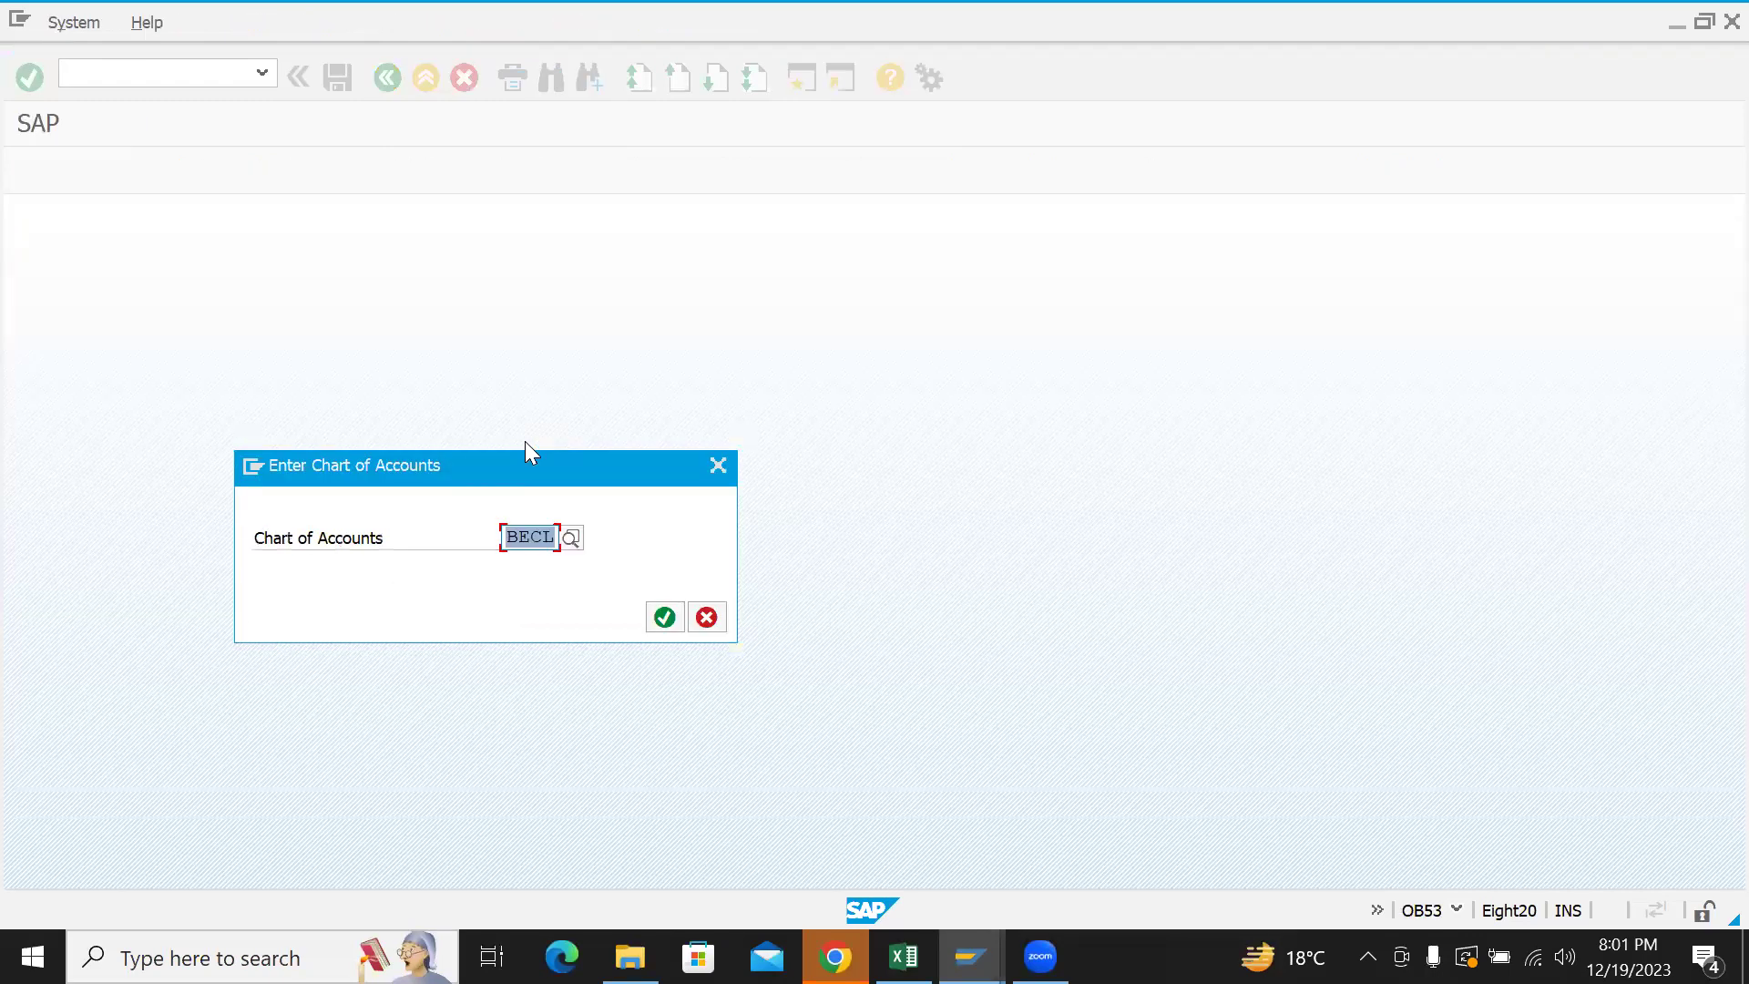
key(Return)
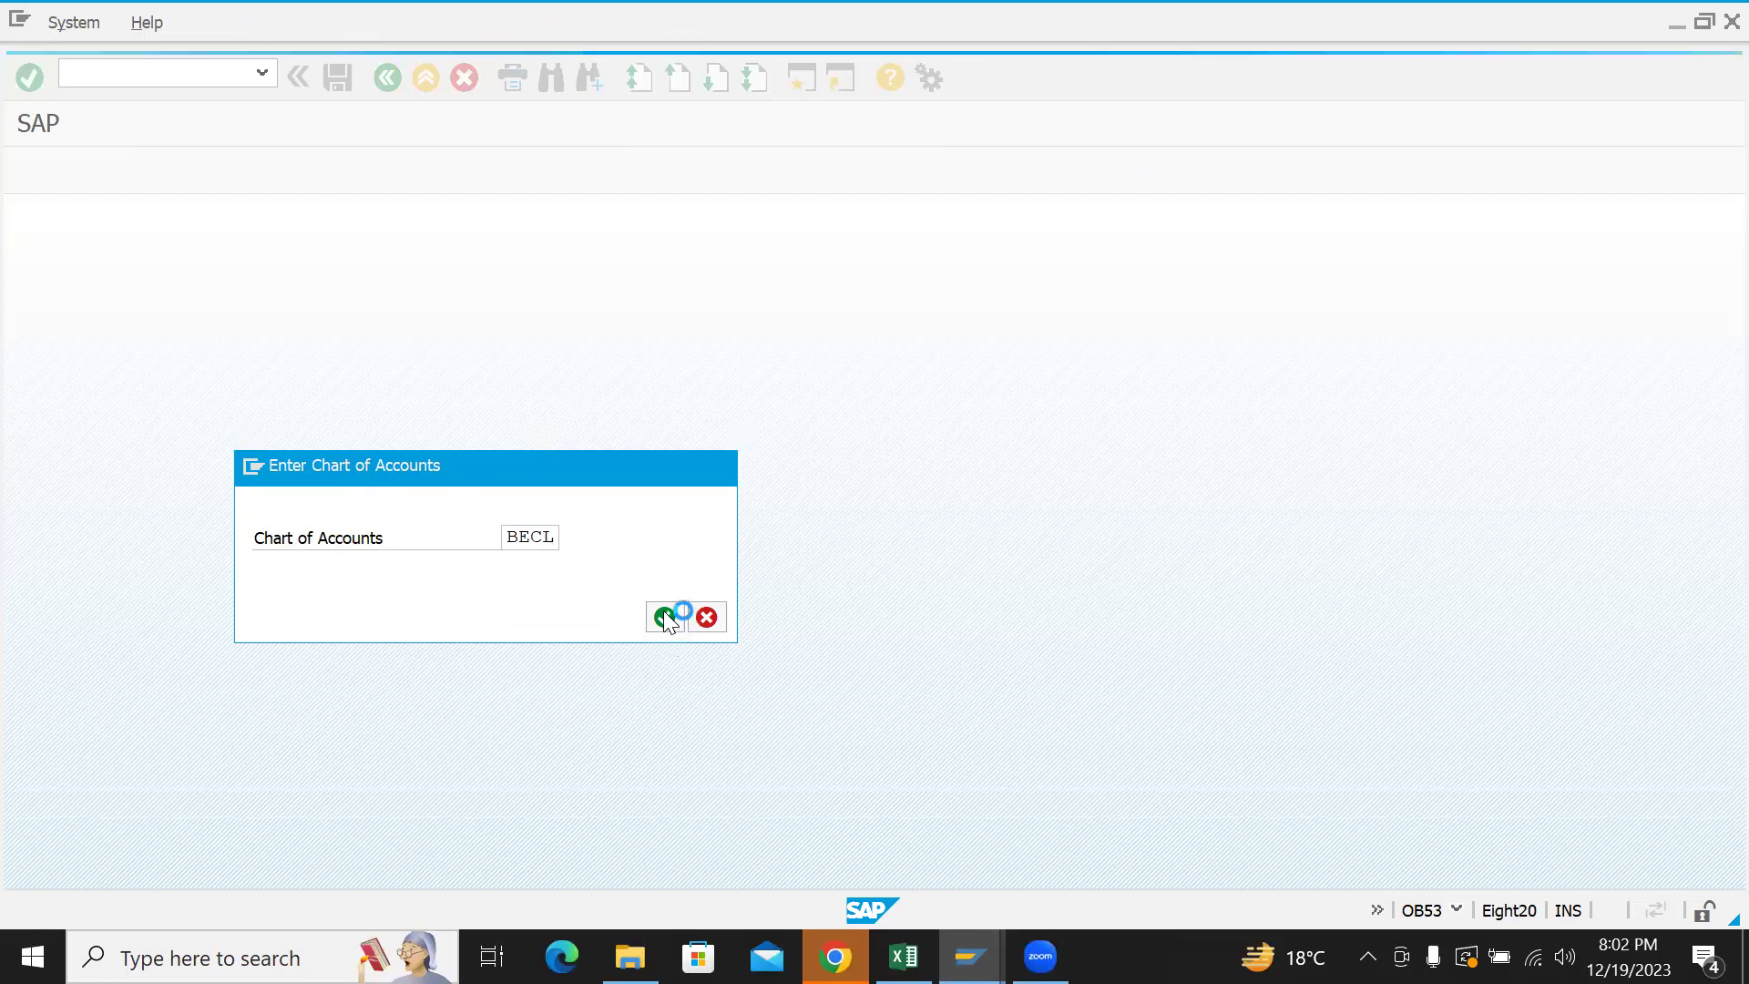
- Review the account assigned to P&L statement account type X for balance carried forward, and return to the implementation guide
click(219, 355)
drag(219, 358, 135, 356)
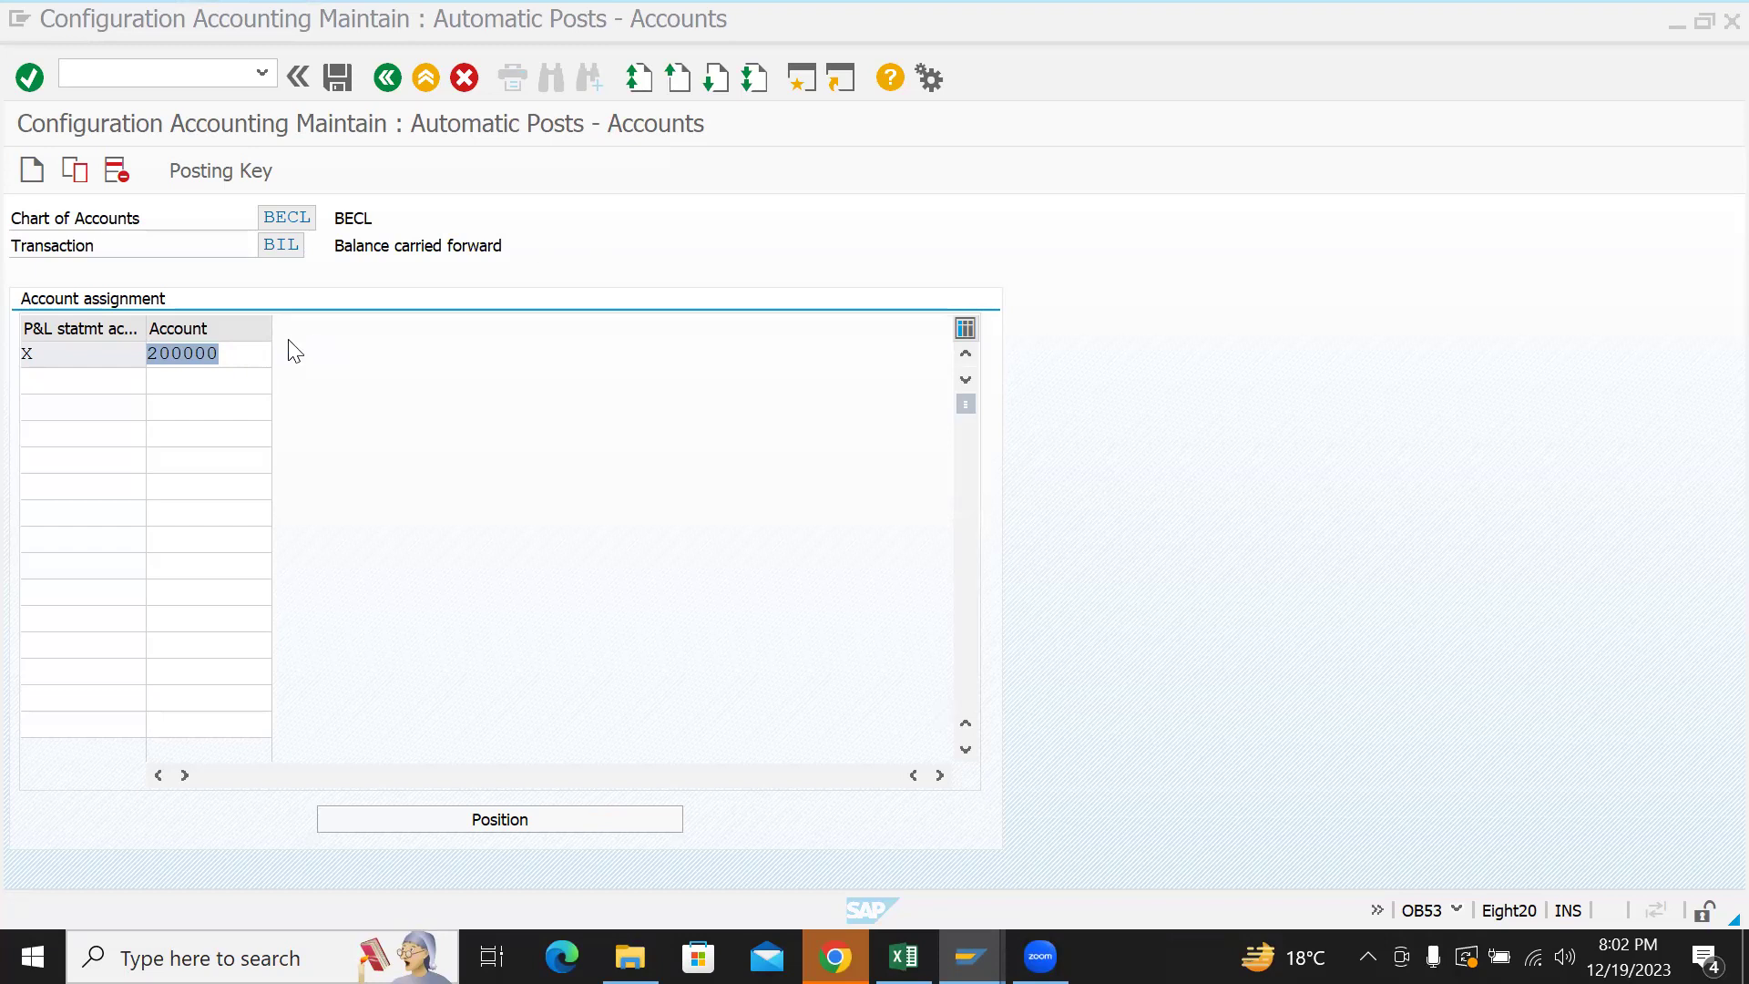
click(258, 359)
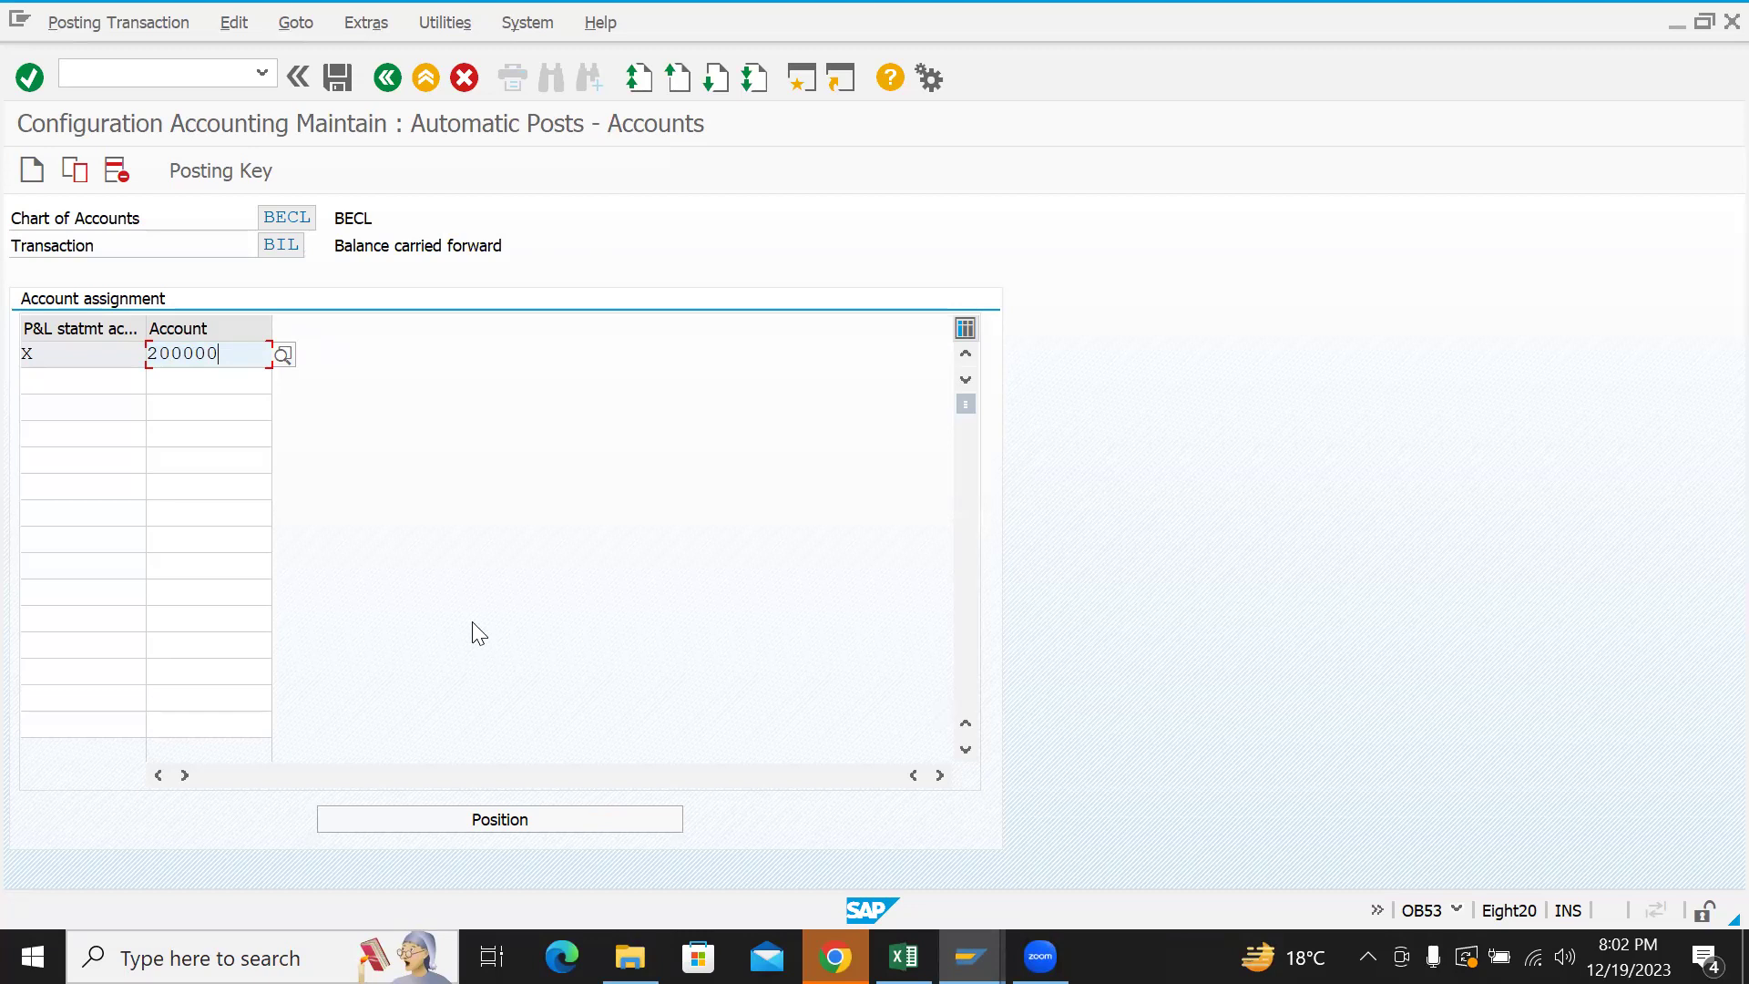
drag(238, 349, 126, 353)
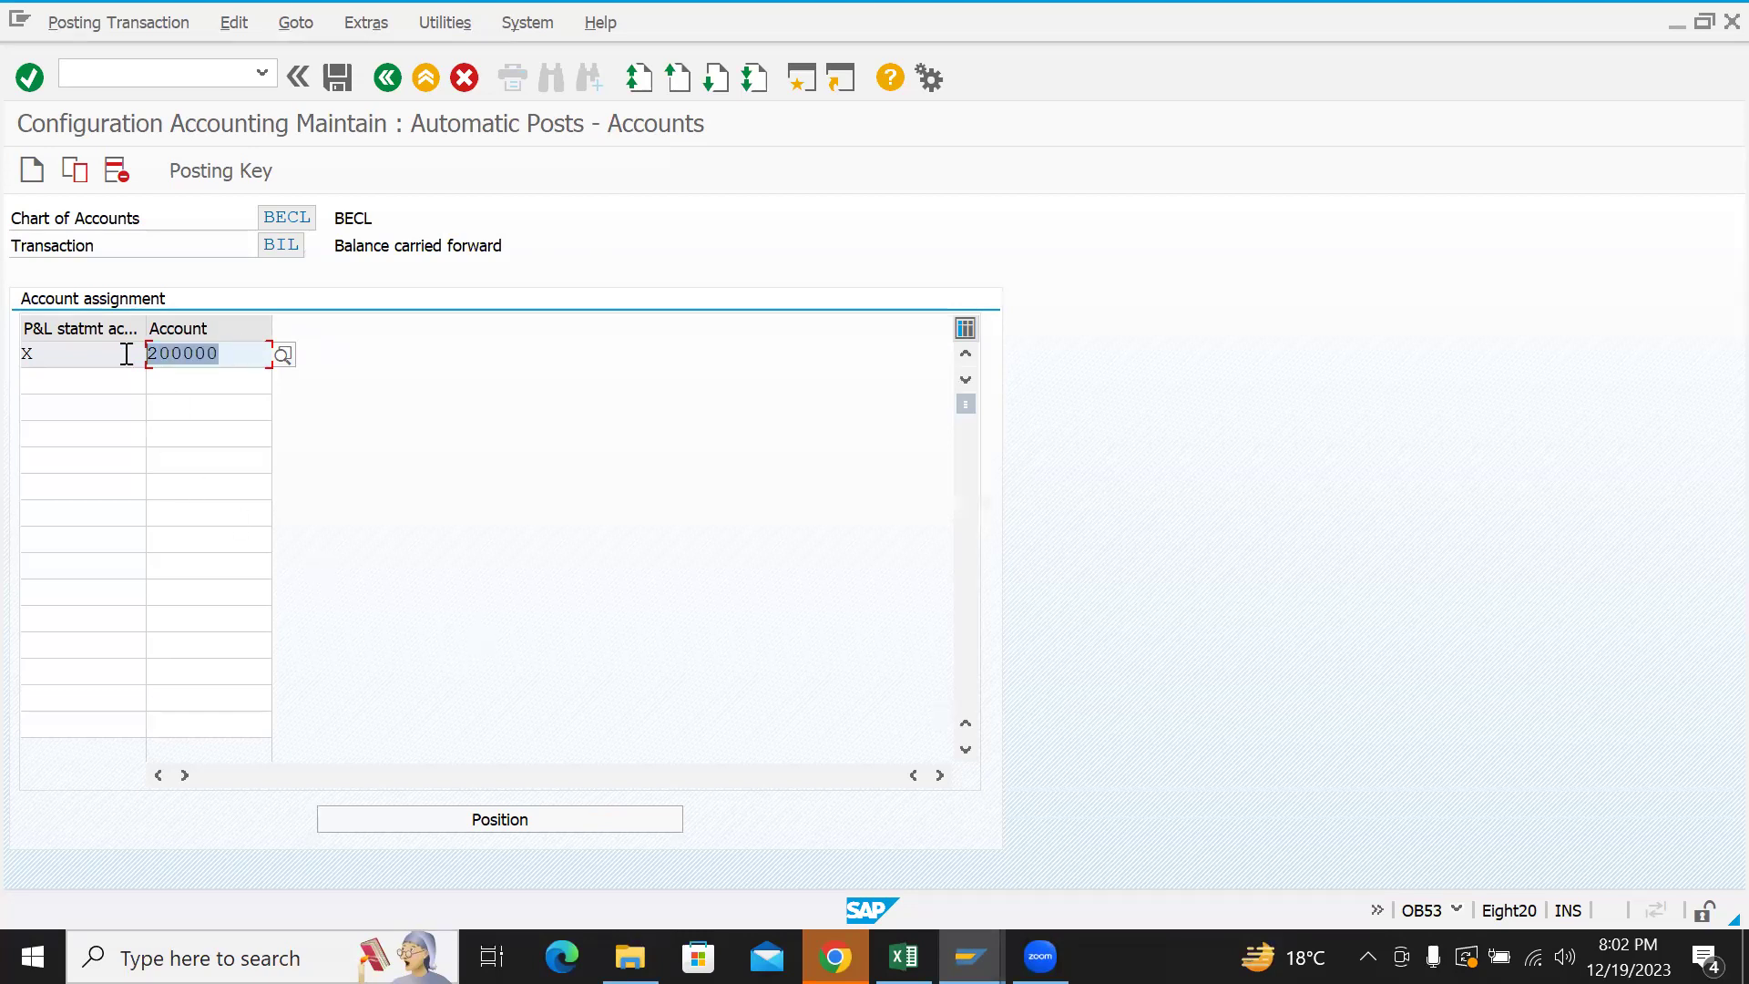
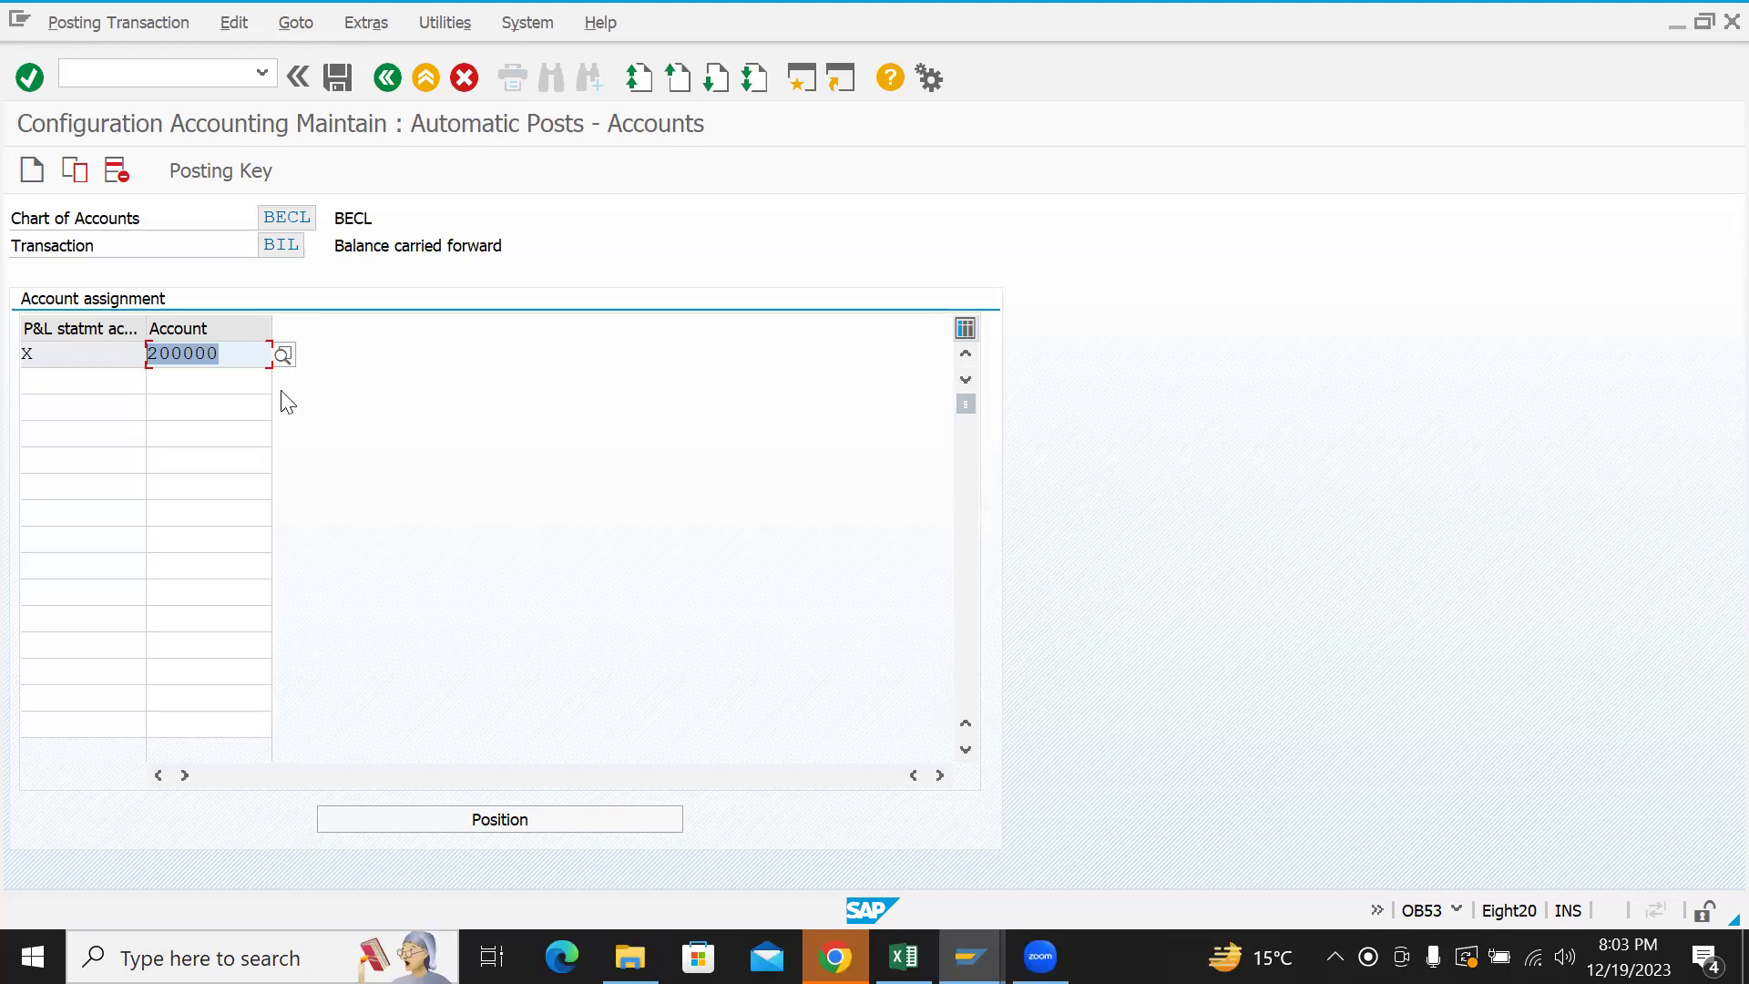
drag(242, 354, 137, 342)
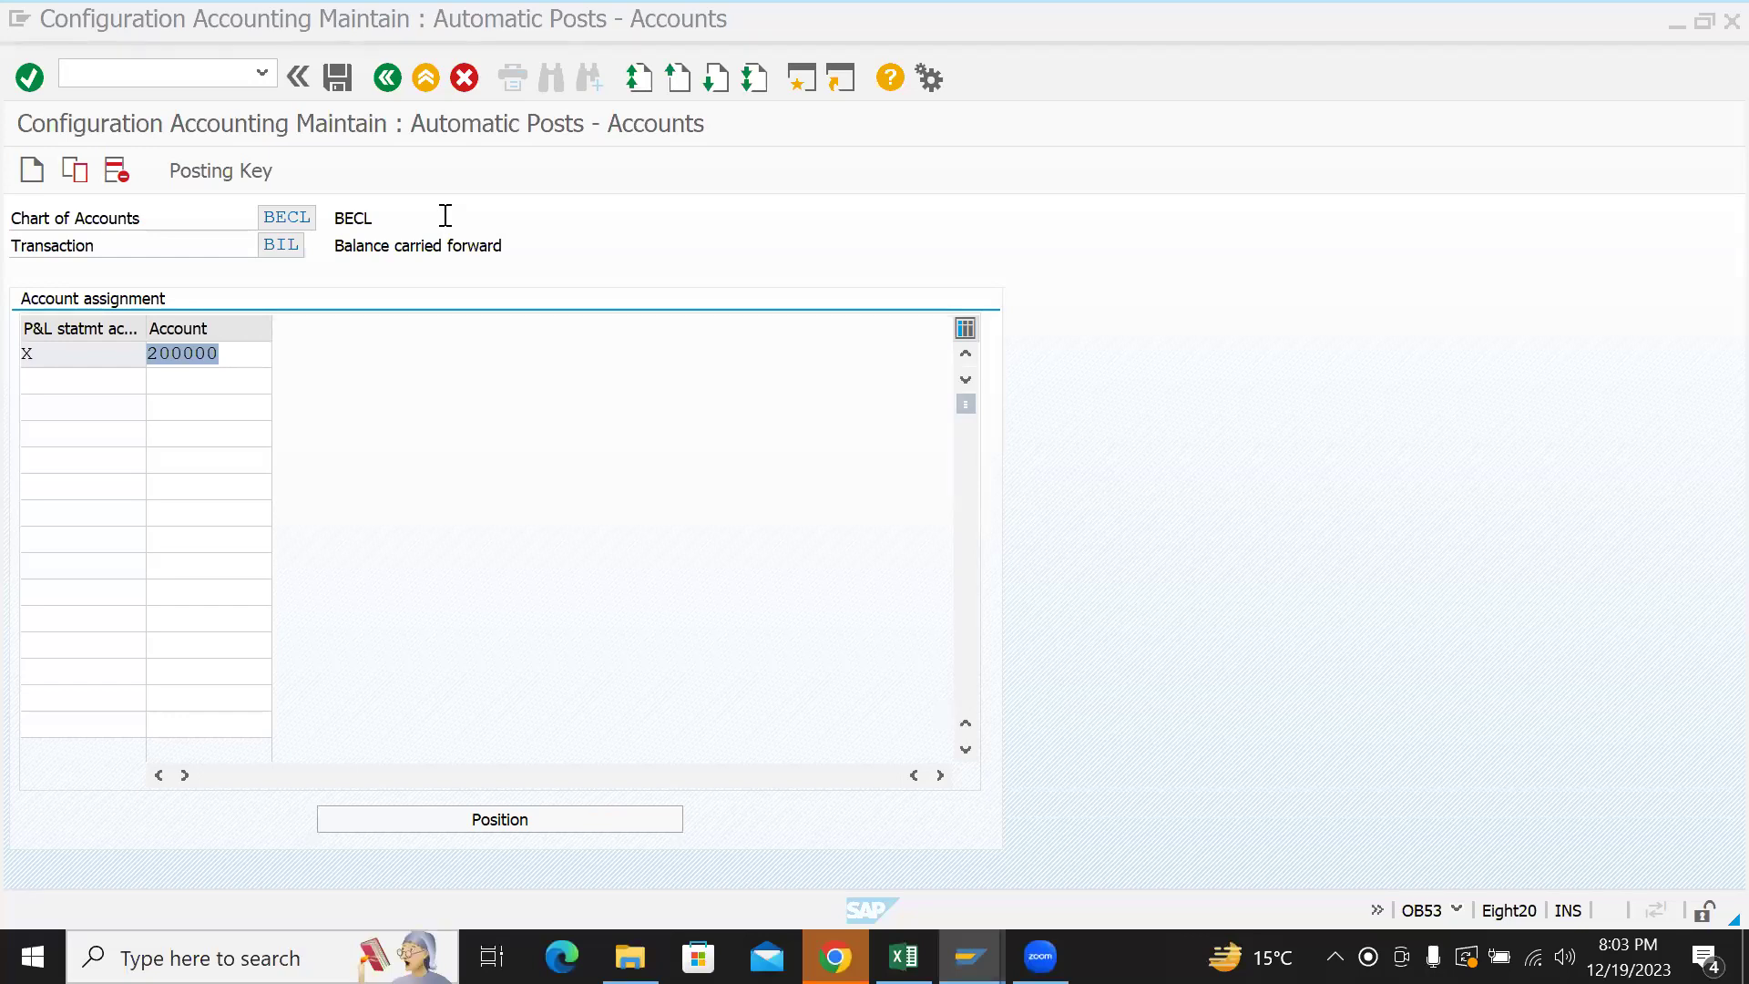
click(567, 121)
click(385, 78)
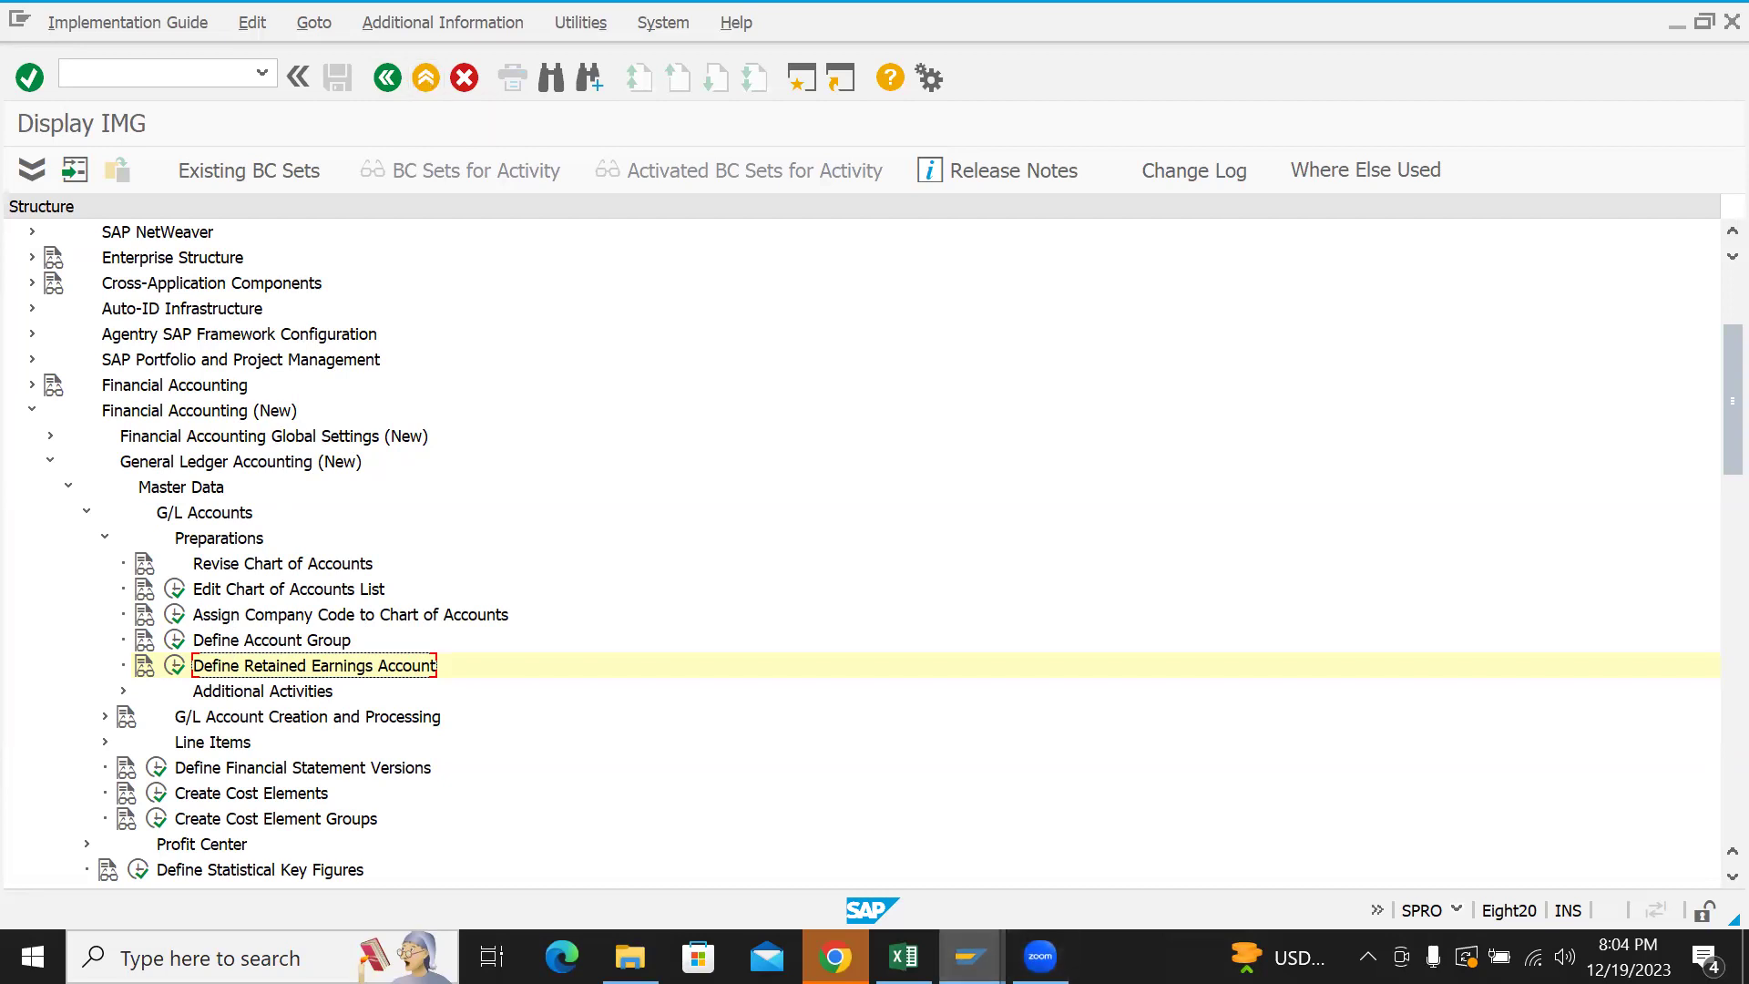
- Start transaction FS00 in another session and display the control data of account 101202, CUSTOMER RECON AC, from the ASSETS group
mouse_move(970, 957)
click(973, 851)
text(FS00)
key(Return)
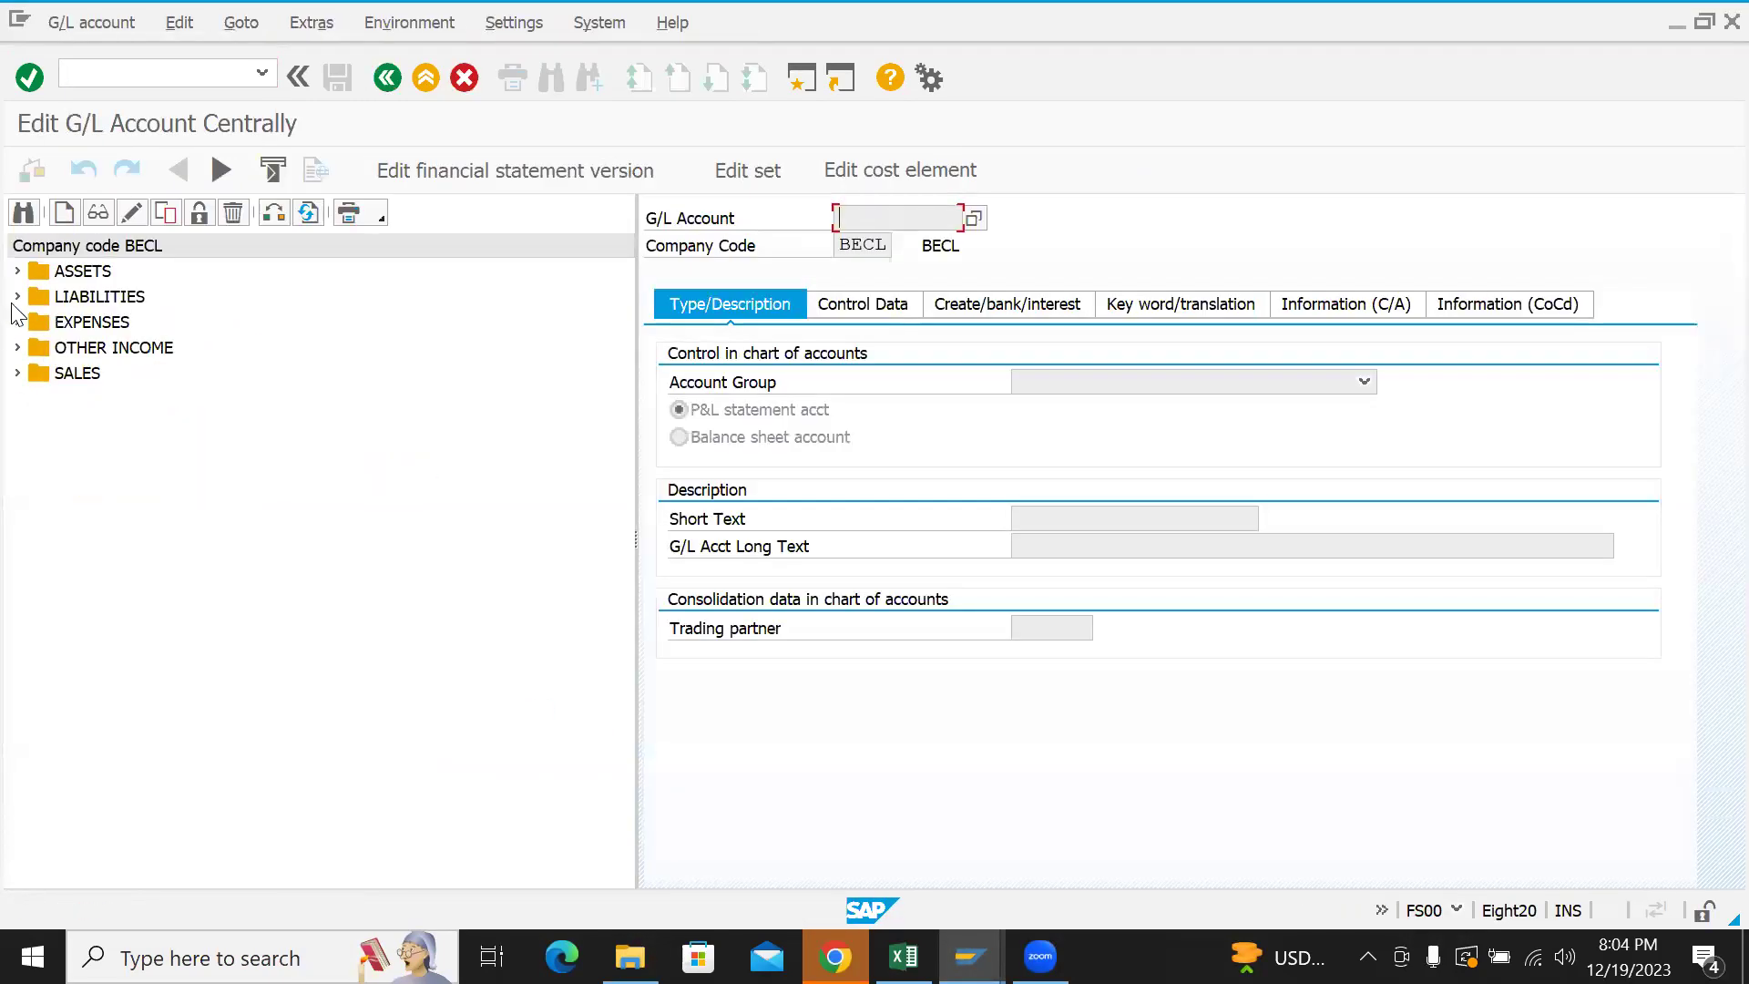
click(17, 322)
click(17, 270)
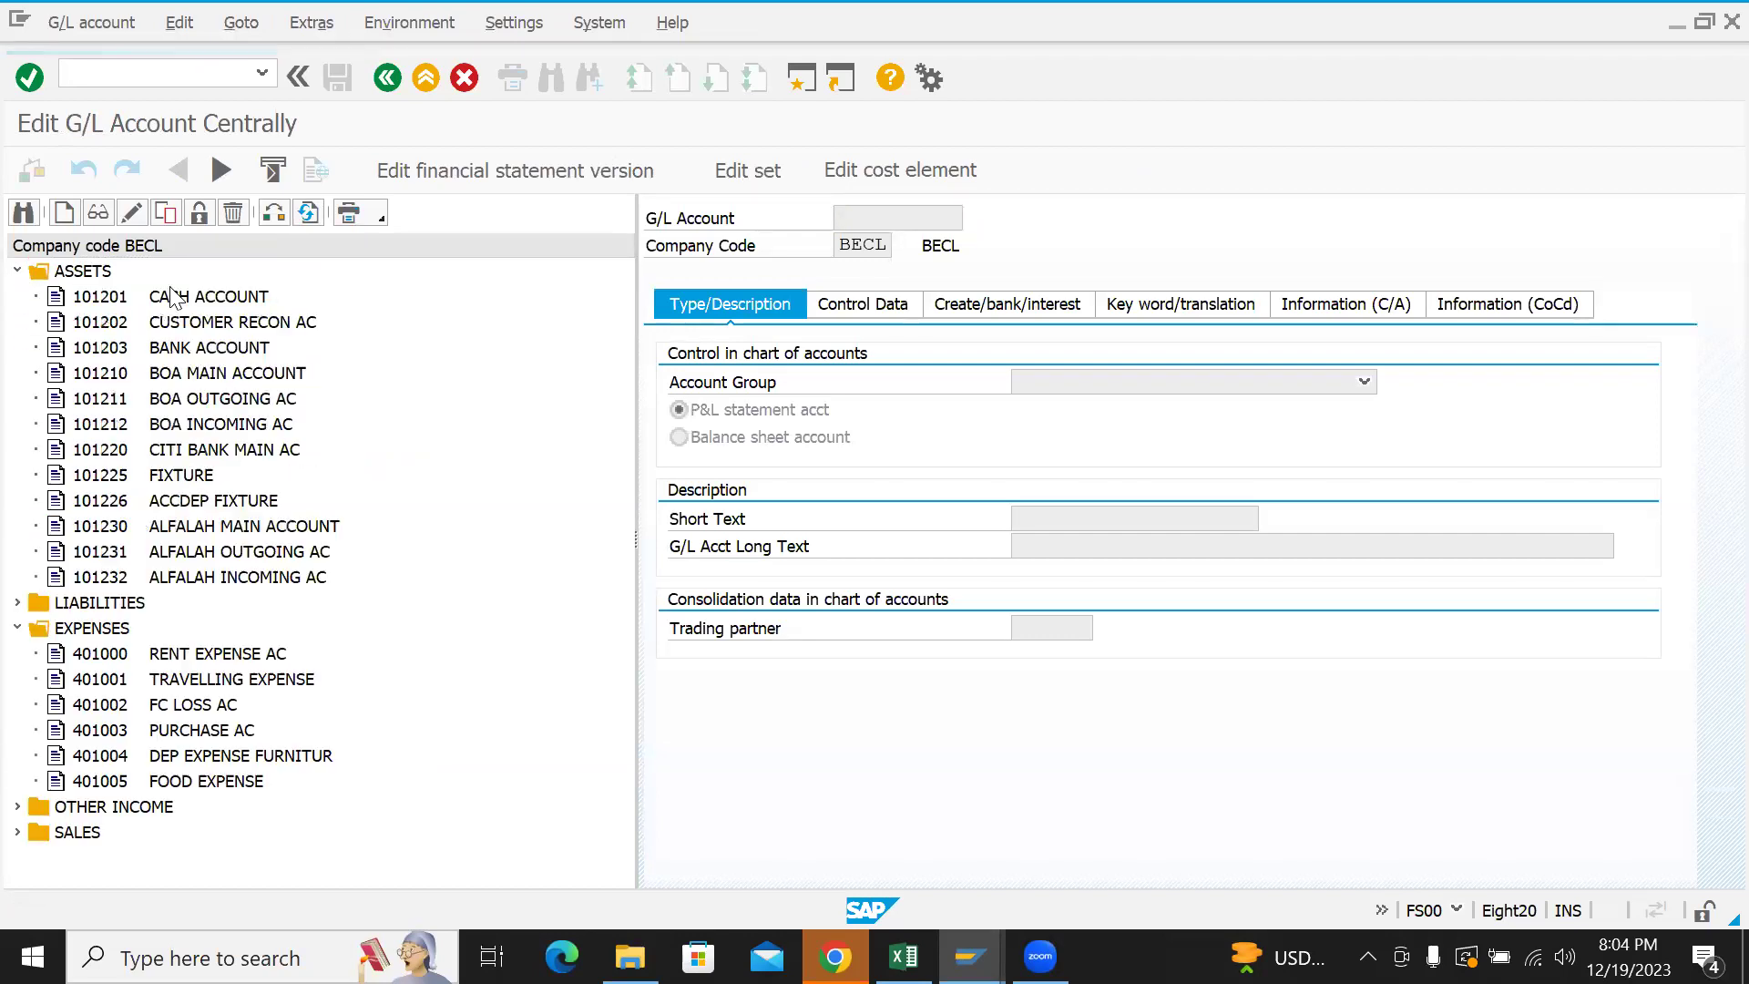
double_click(226, 328)
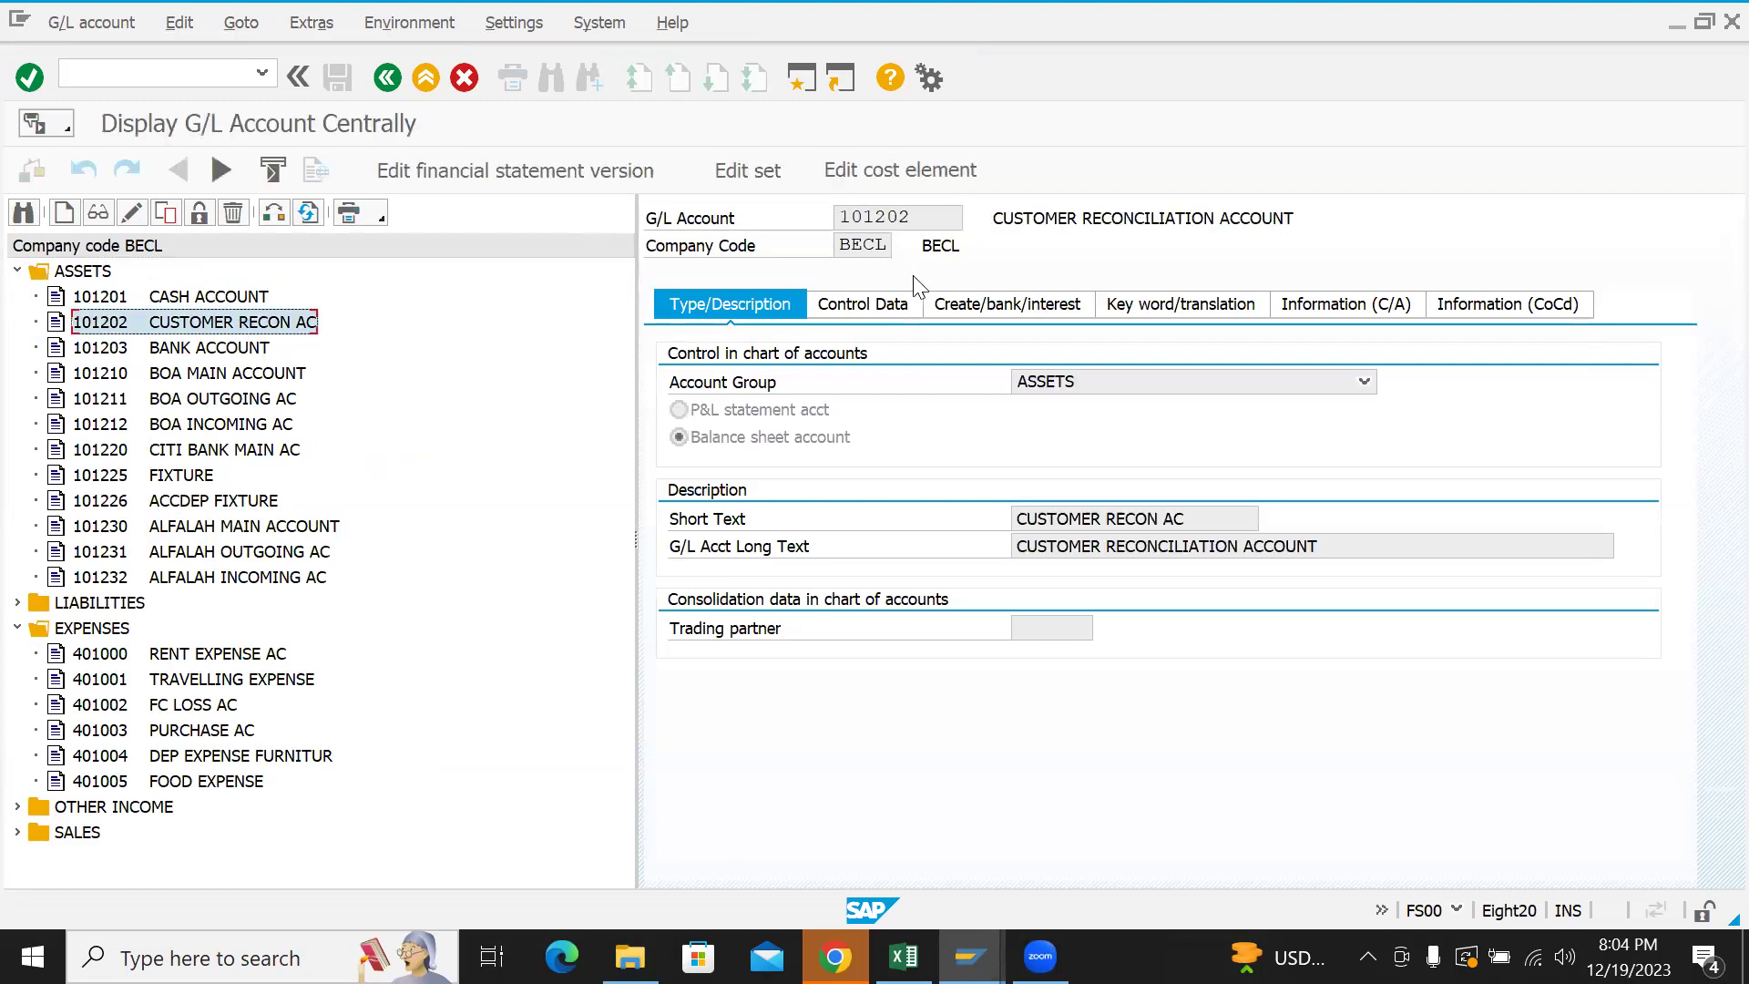
click(876, 300)
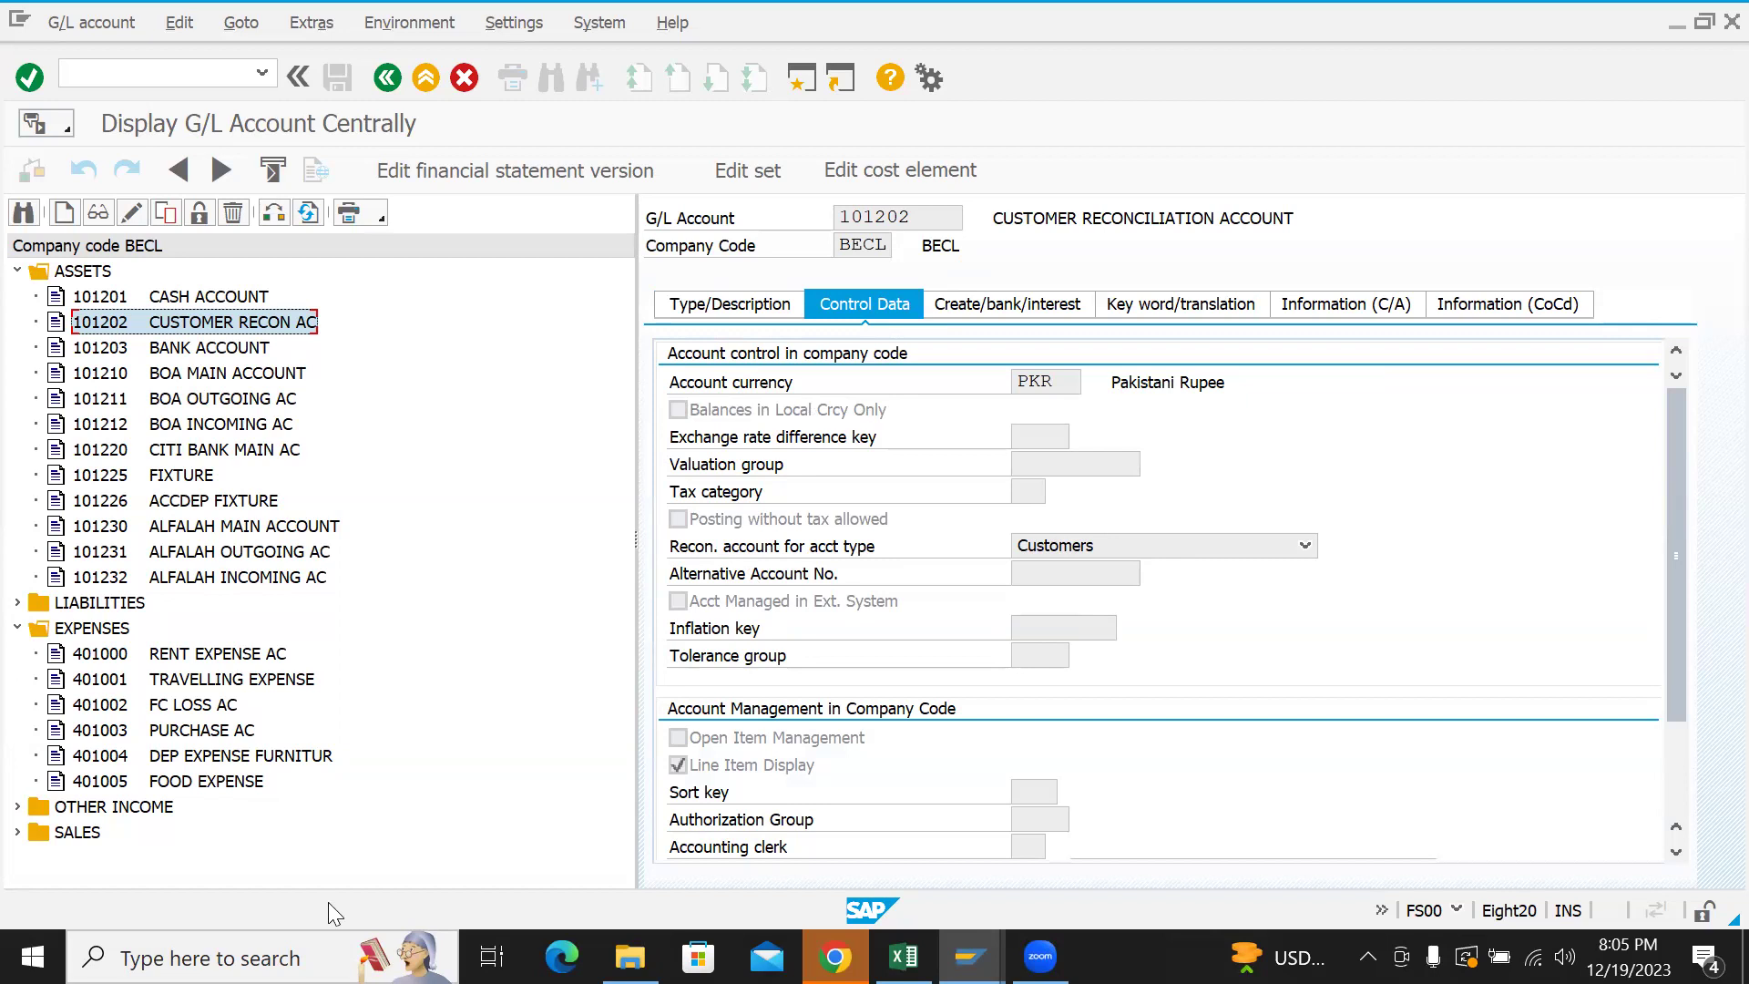
- Collapse the ASSETS and EXPENSES groups and examine the reconciliation account type options for the customer reconciliation account
click(18, 272)
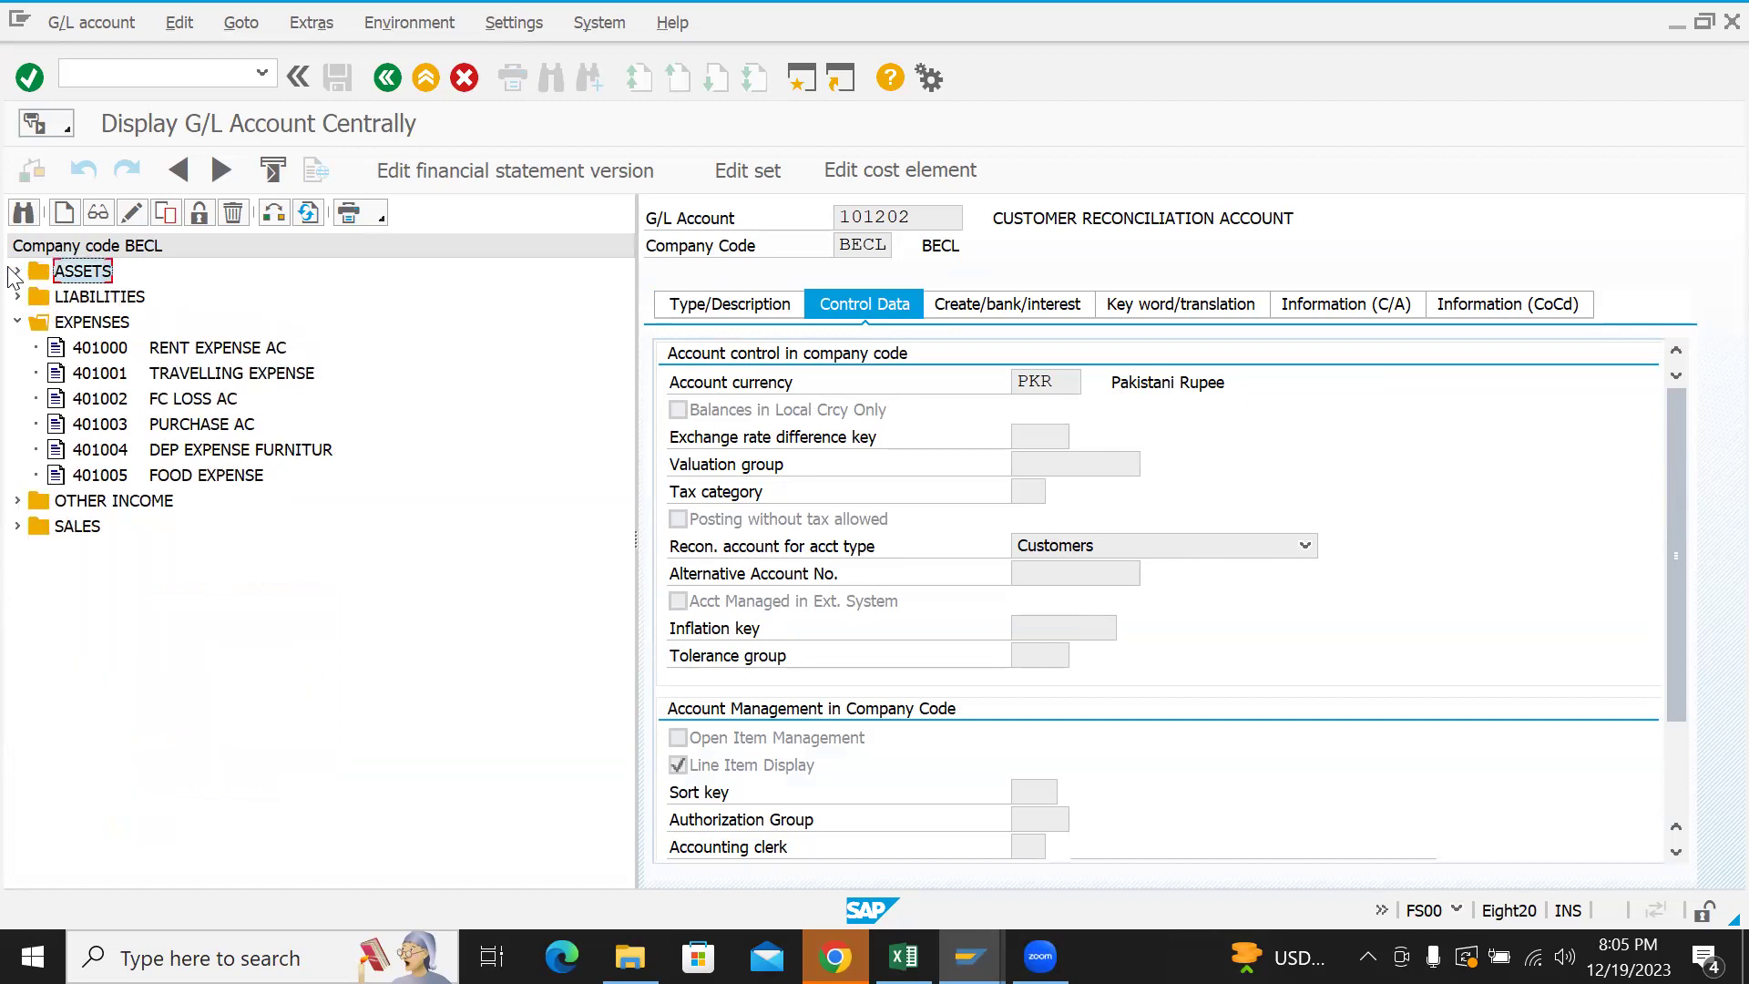
click(18, 322)
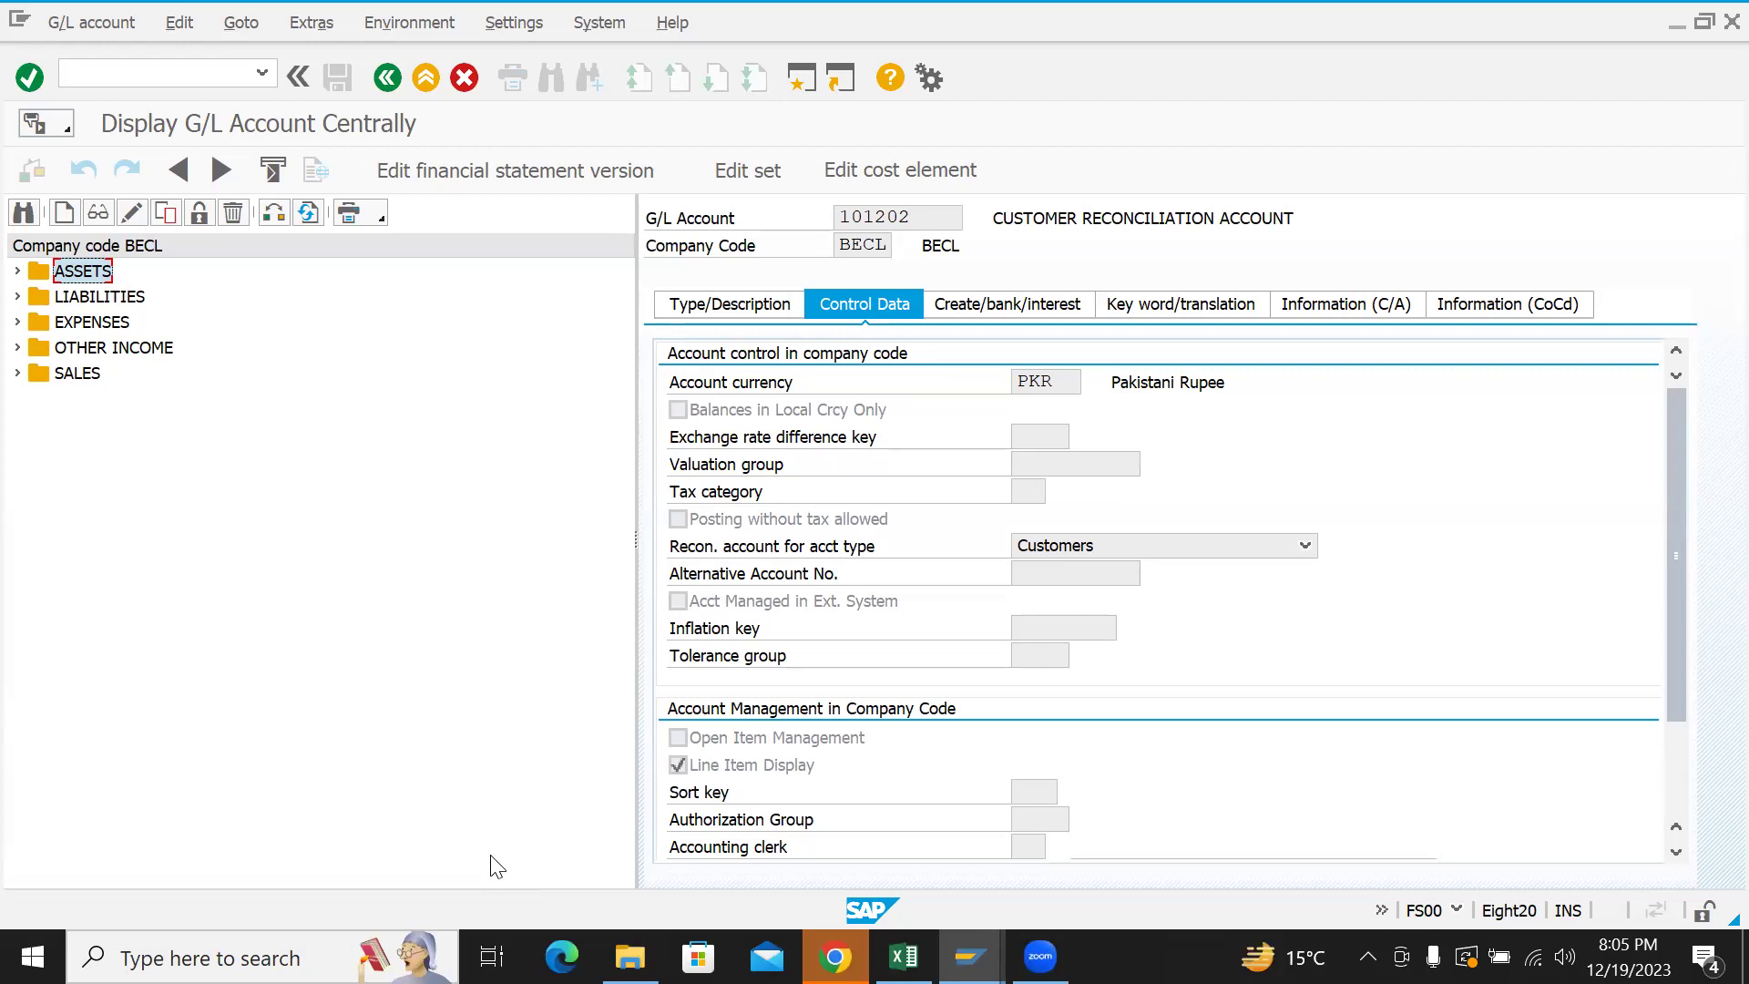
double_click(949, 218)
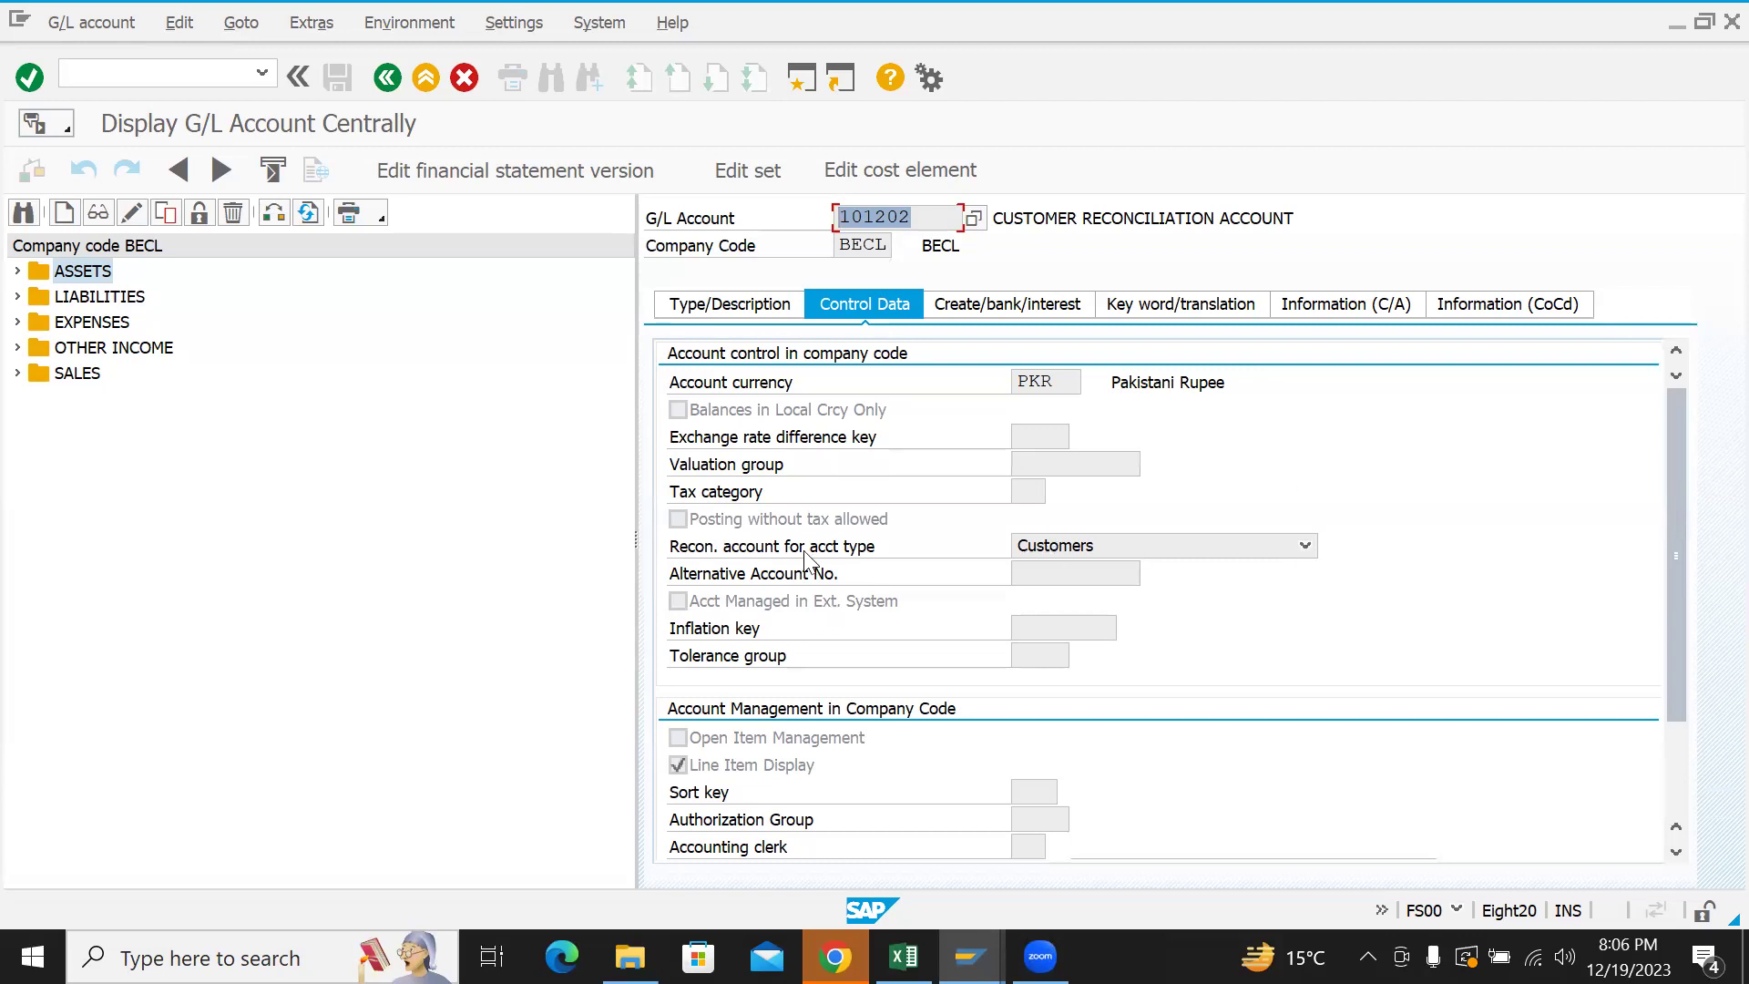
click(1083, 547)
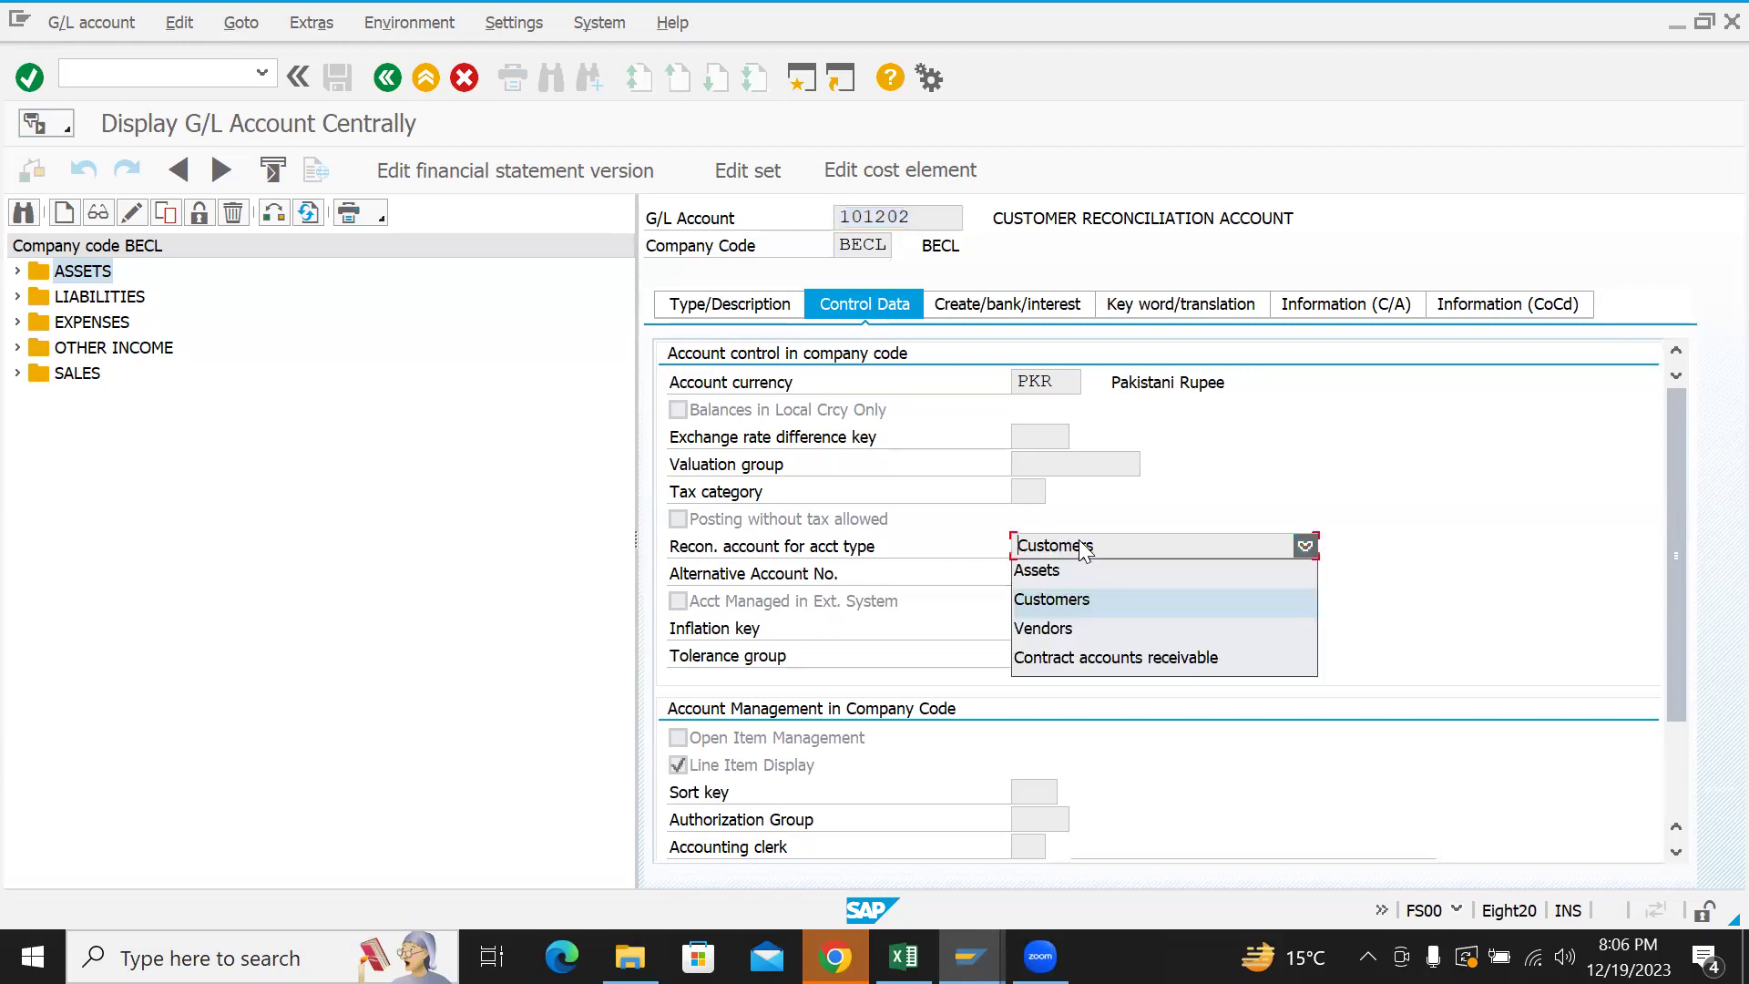
click(1067, 627)
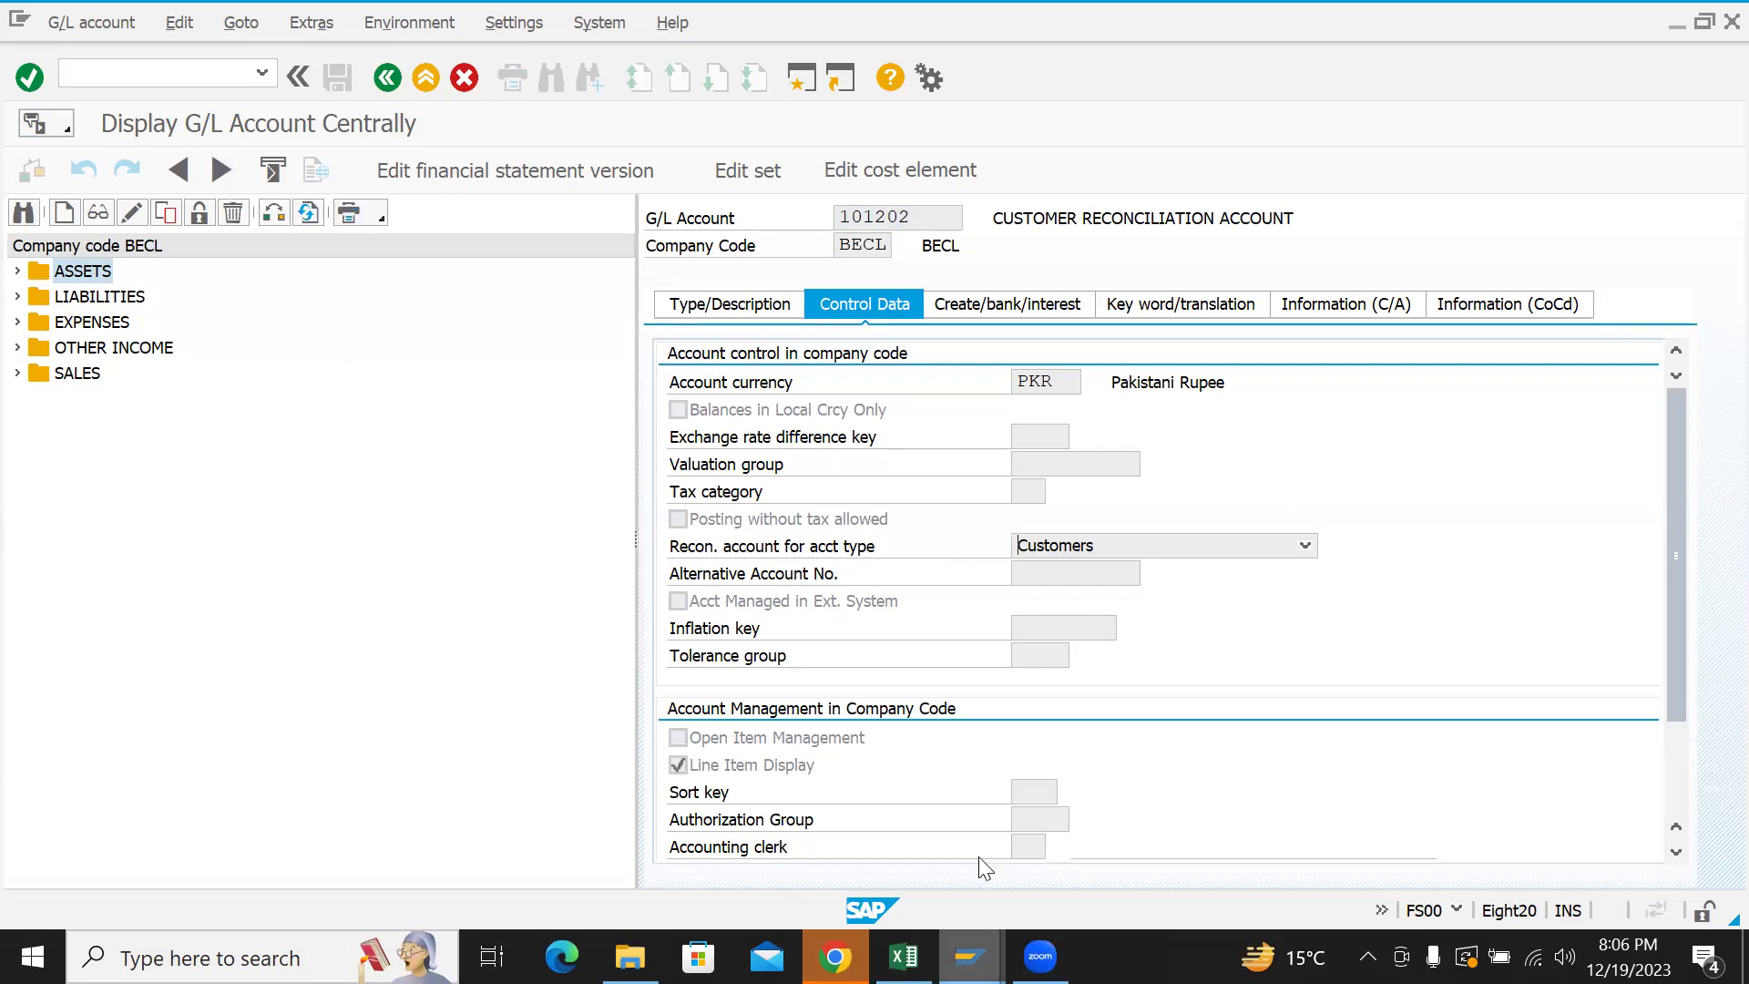
- Start transaction FD03 in another session, search the customers of company code BECL, and display TECTOOL PVT LIMITED
mouse_move(972, 958)
click(773, 839)
text(FD03)
key(Return)
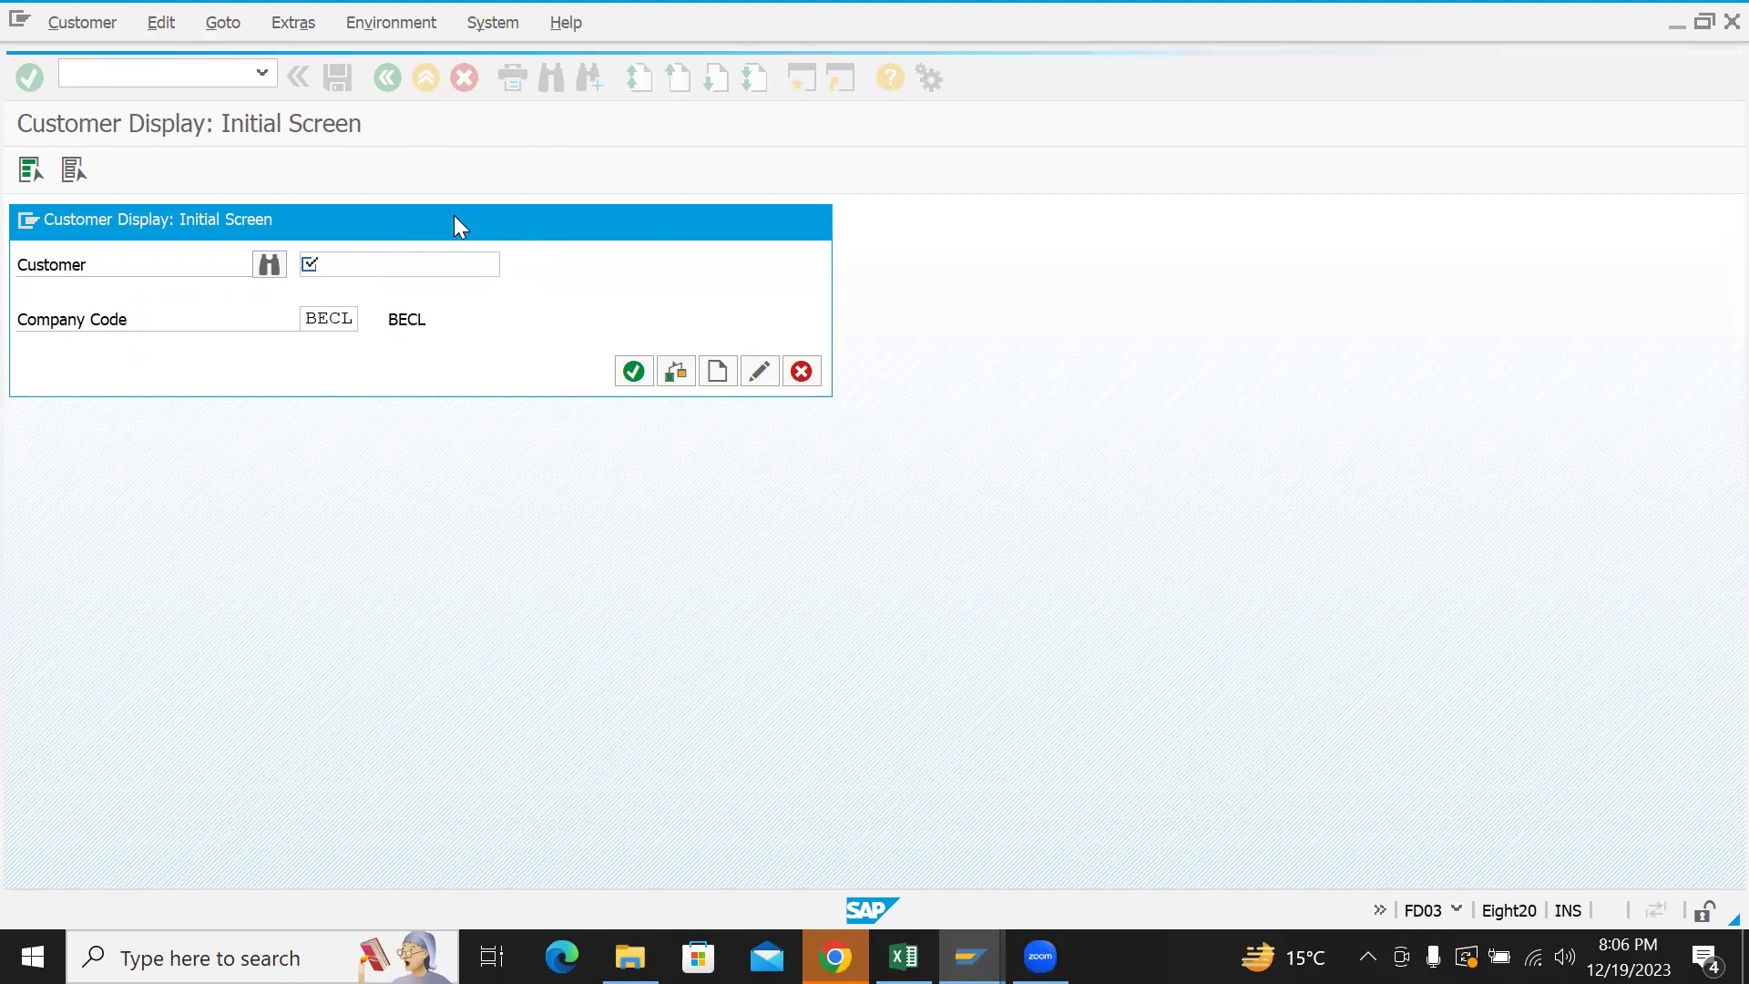
drag(453, 215, 838, 120)
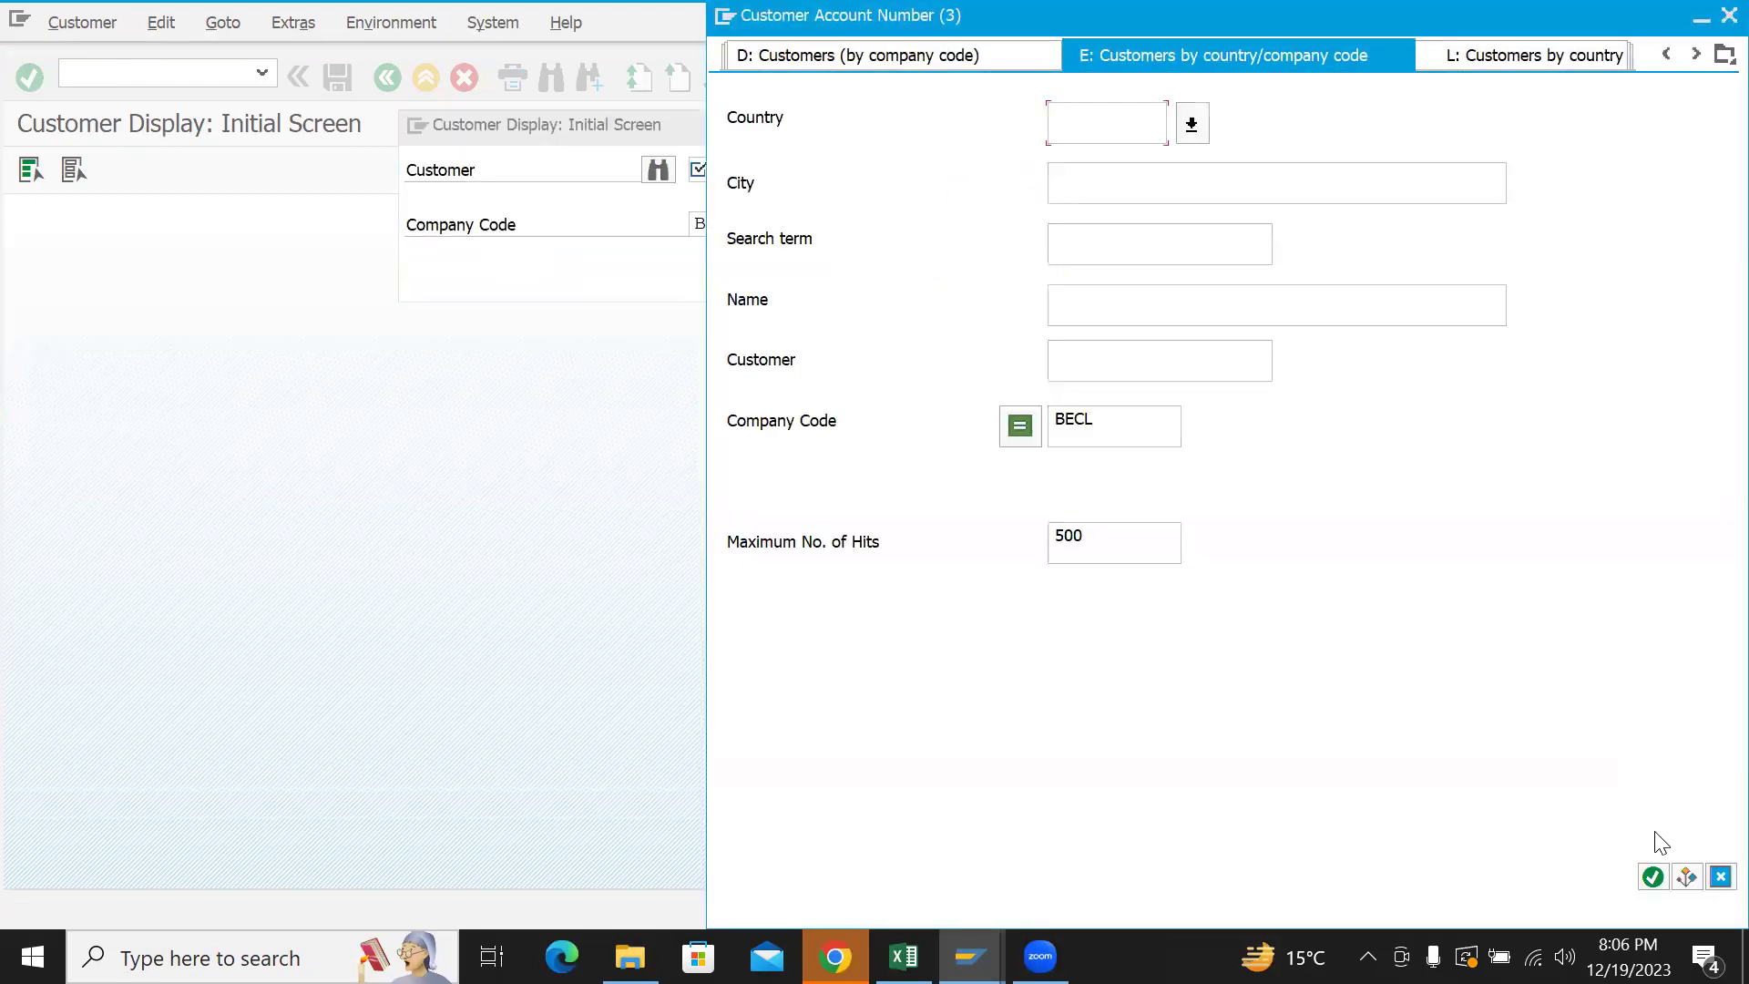
click(1654, 878)
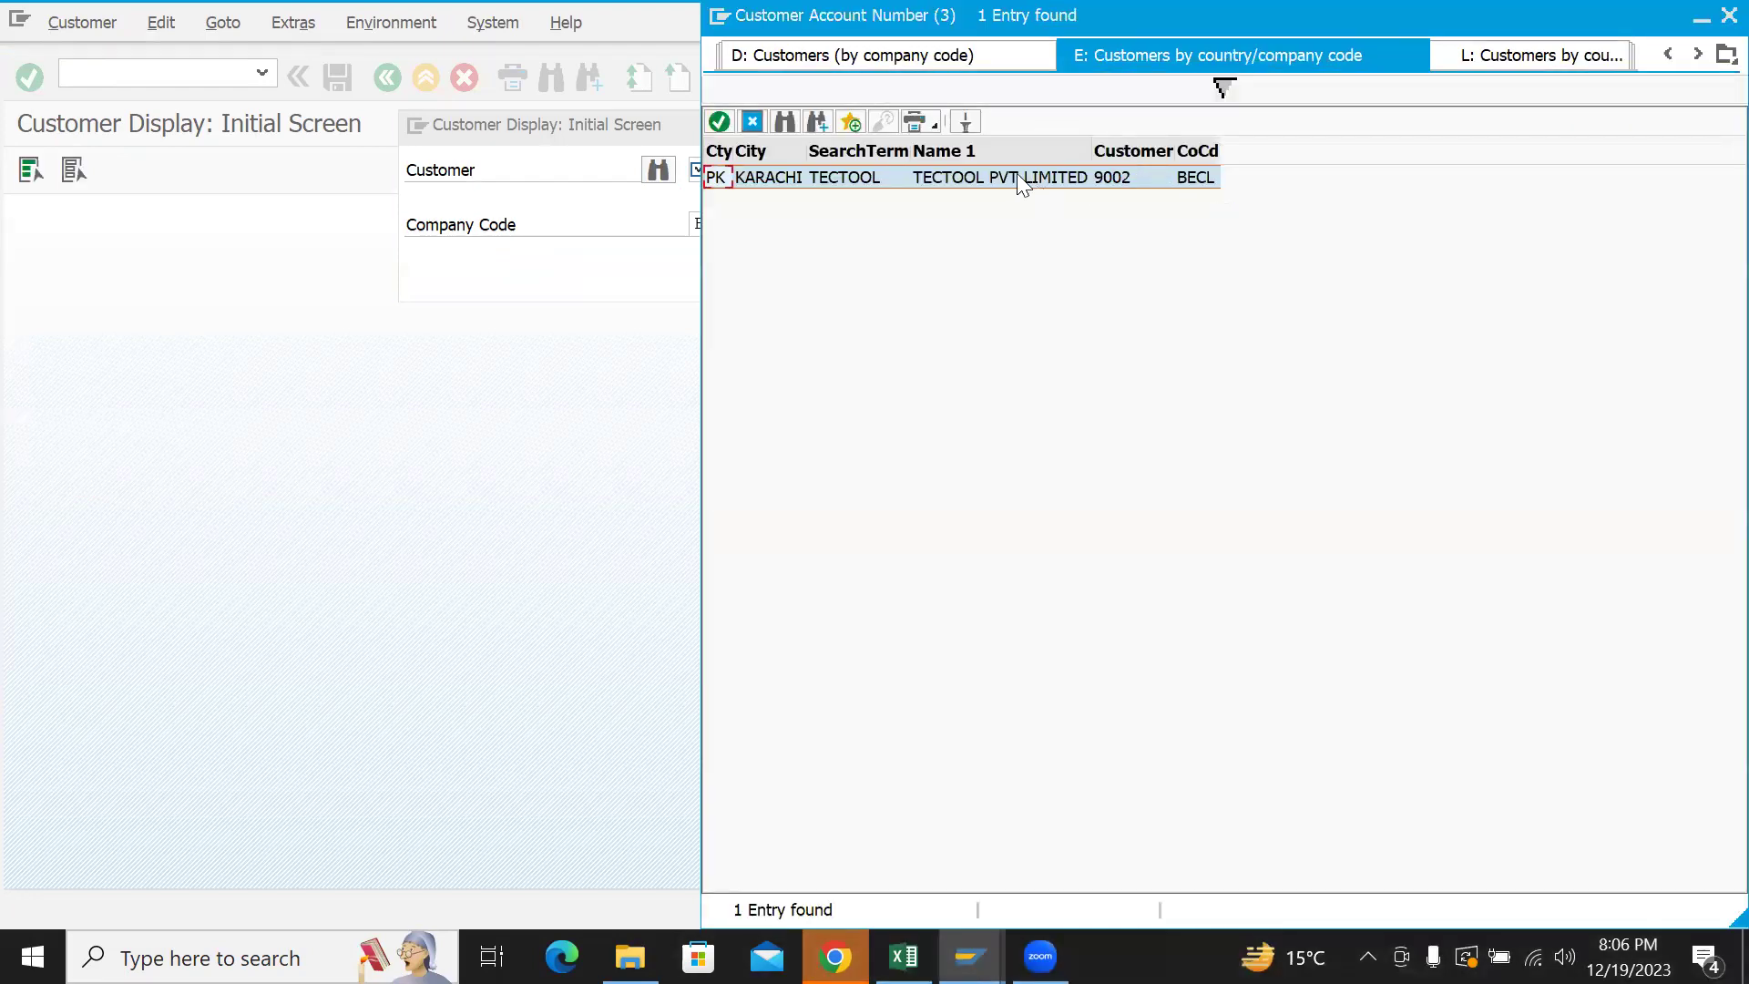
double_click(1024, 180)
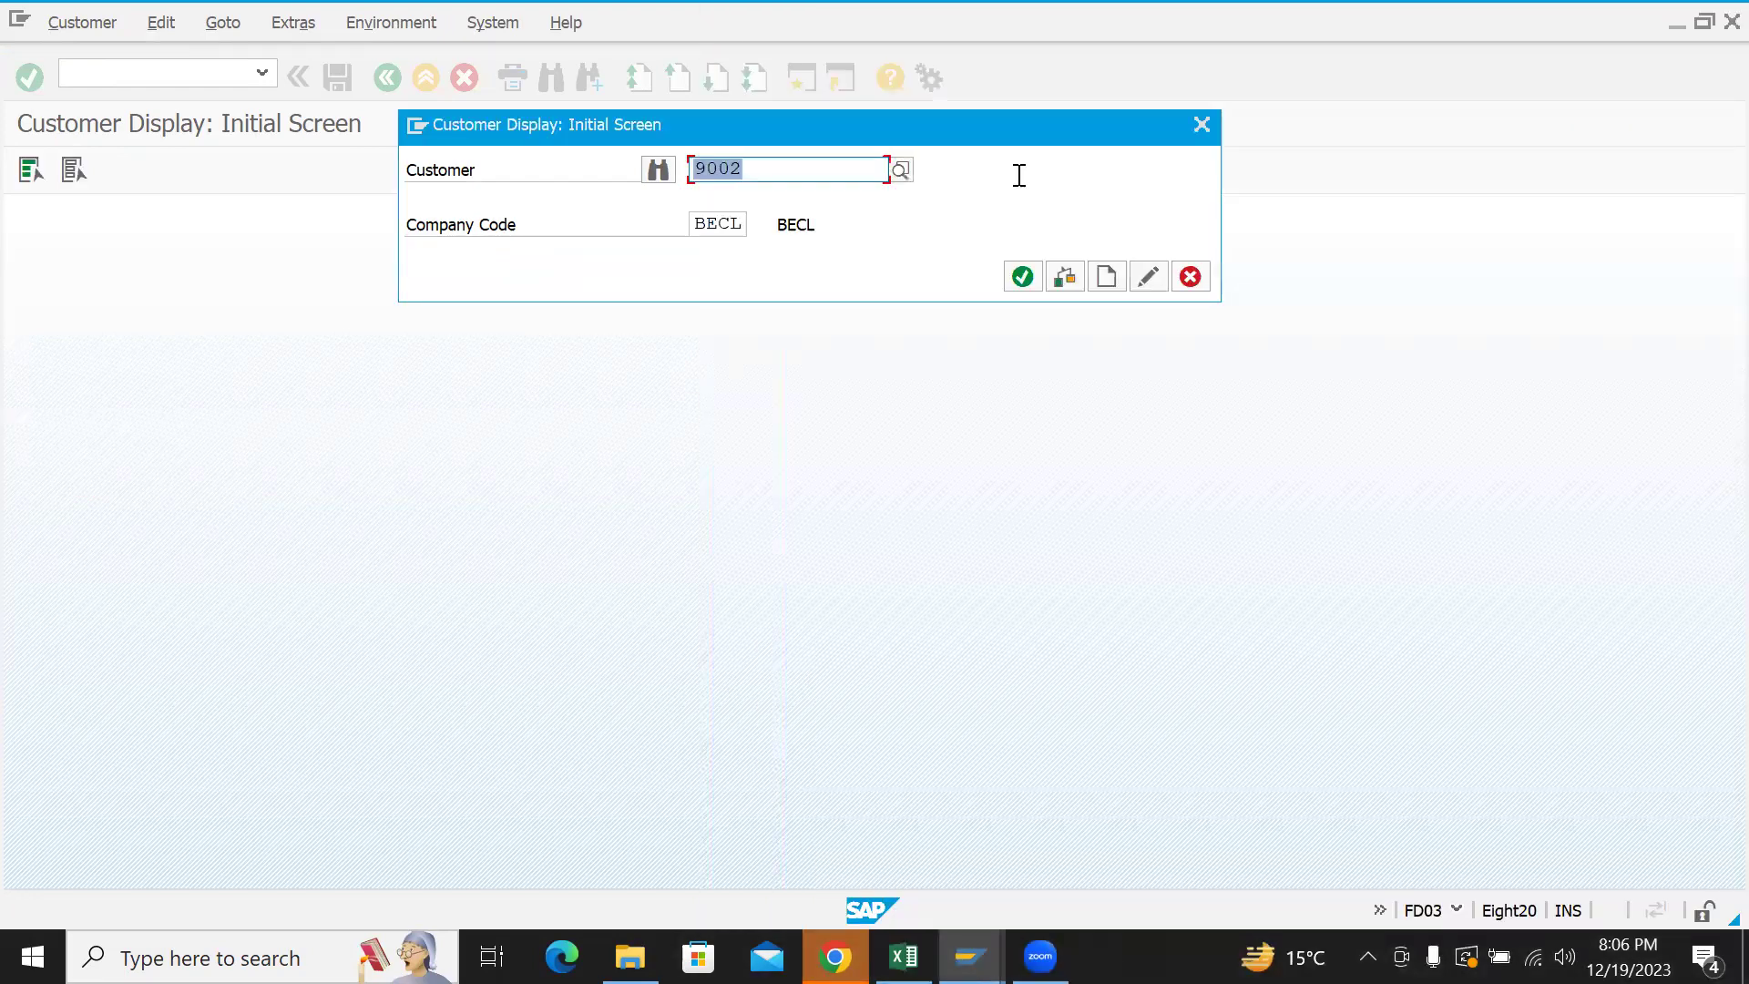
click(1022, 277)
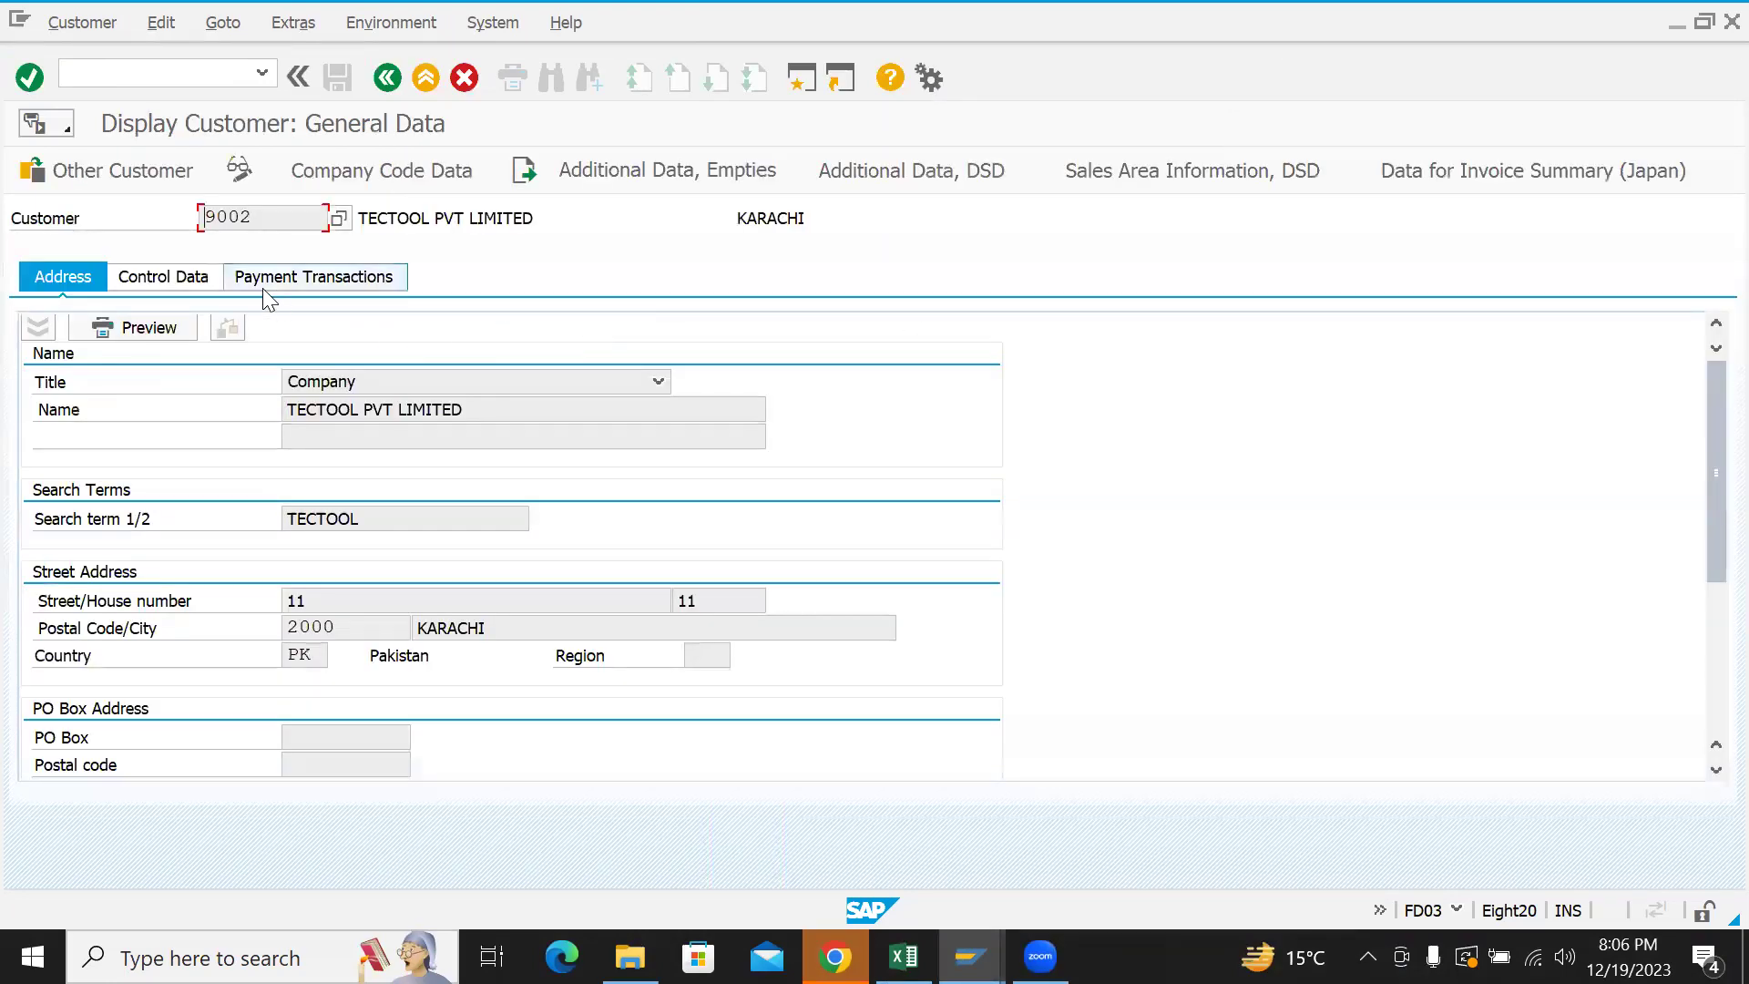
- Review the customer's name, control data and payment transactions in the general data
drag(464, 410, 245, 386)
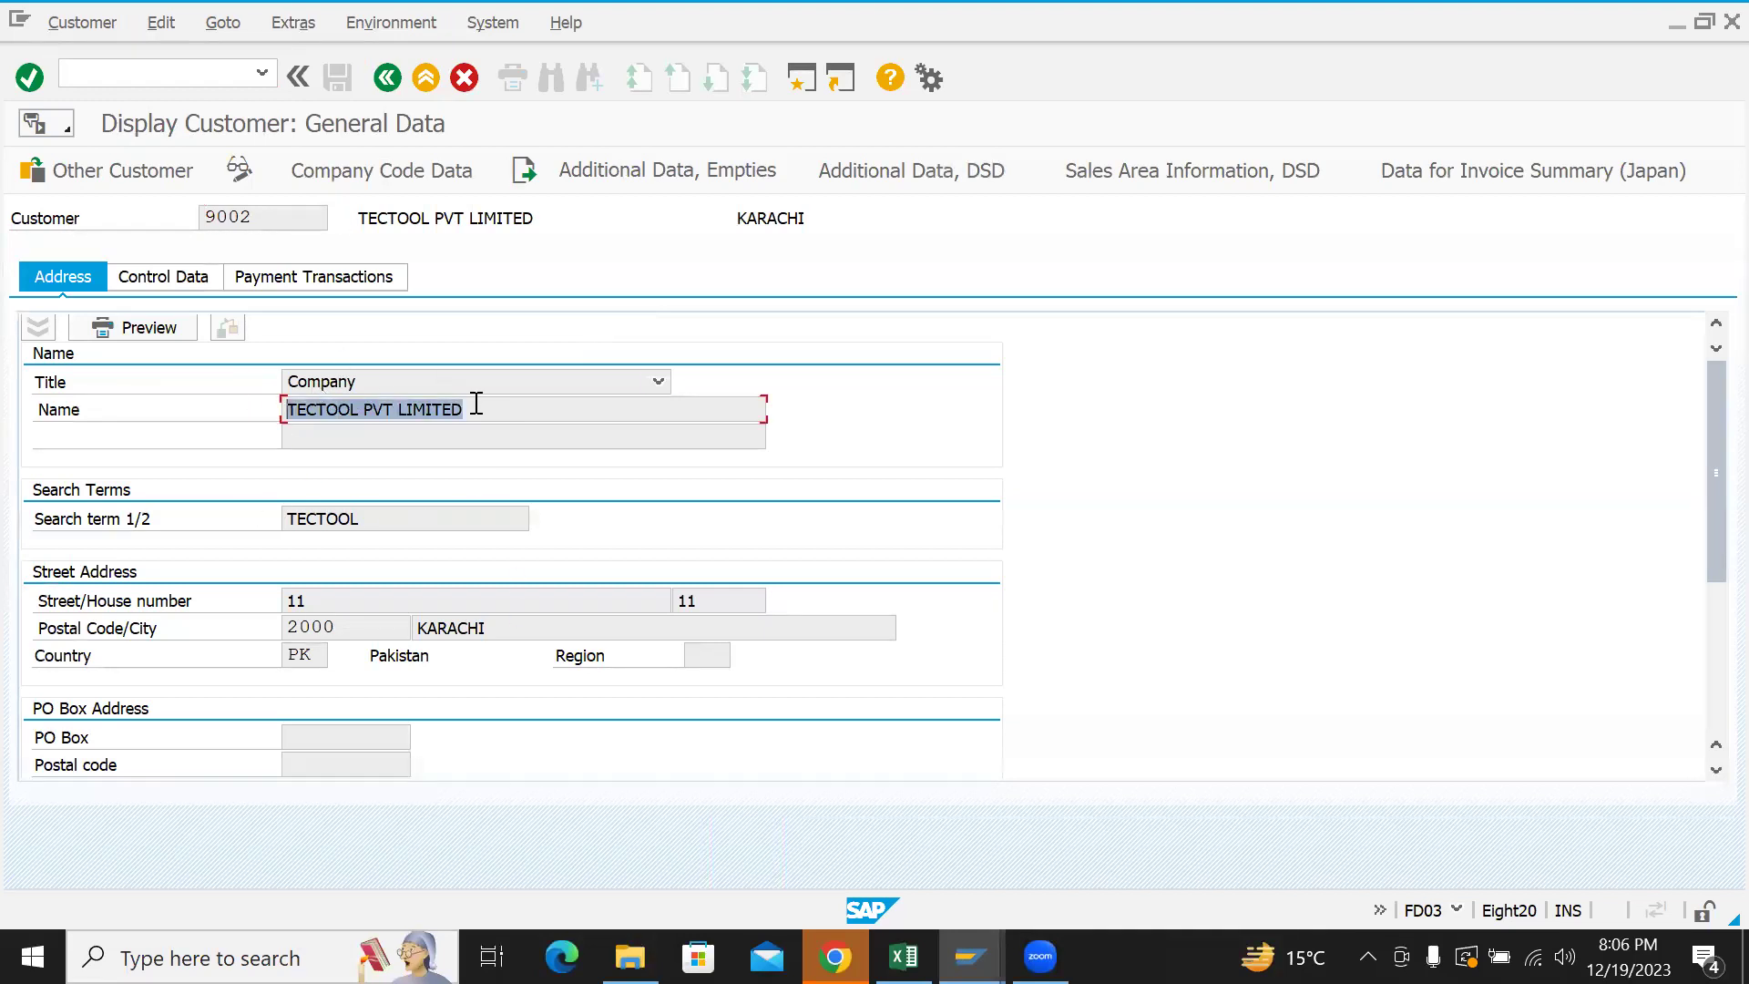
click(195, 276)
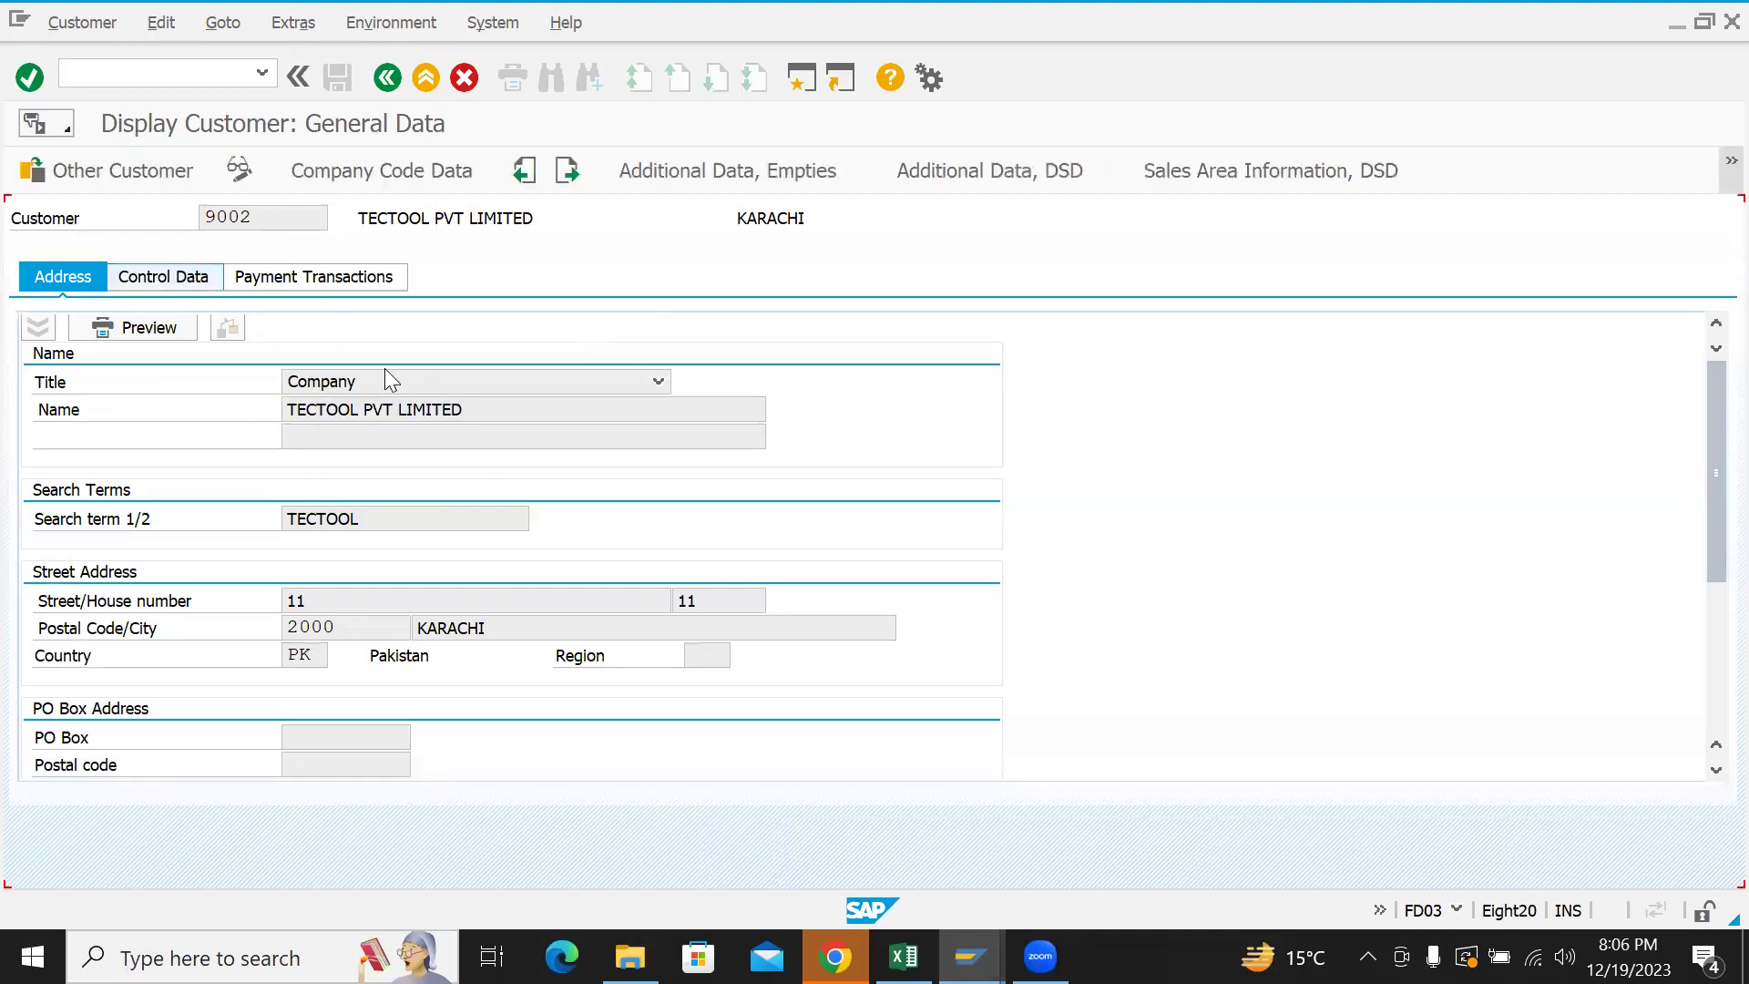
click(340, 283)
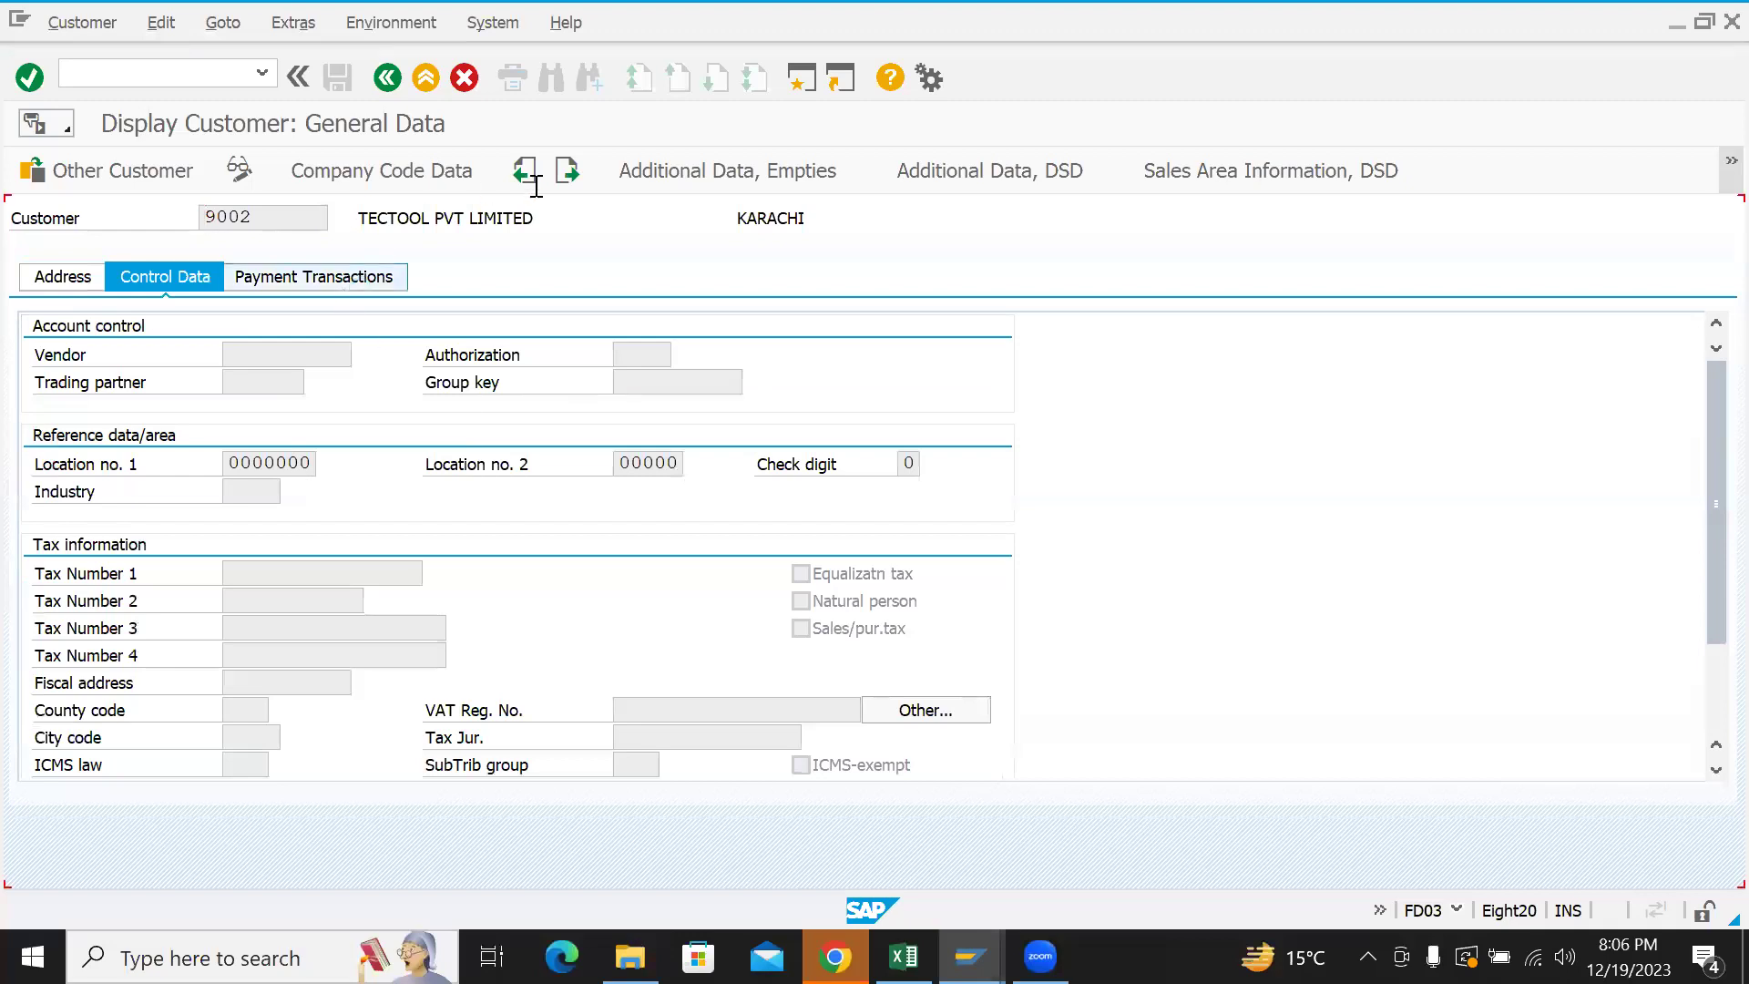
- Open the customer's company code data and list the possible entries for its reconciliation account
click(384, 173)
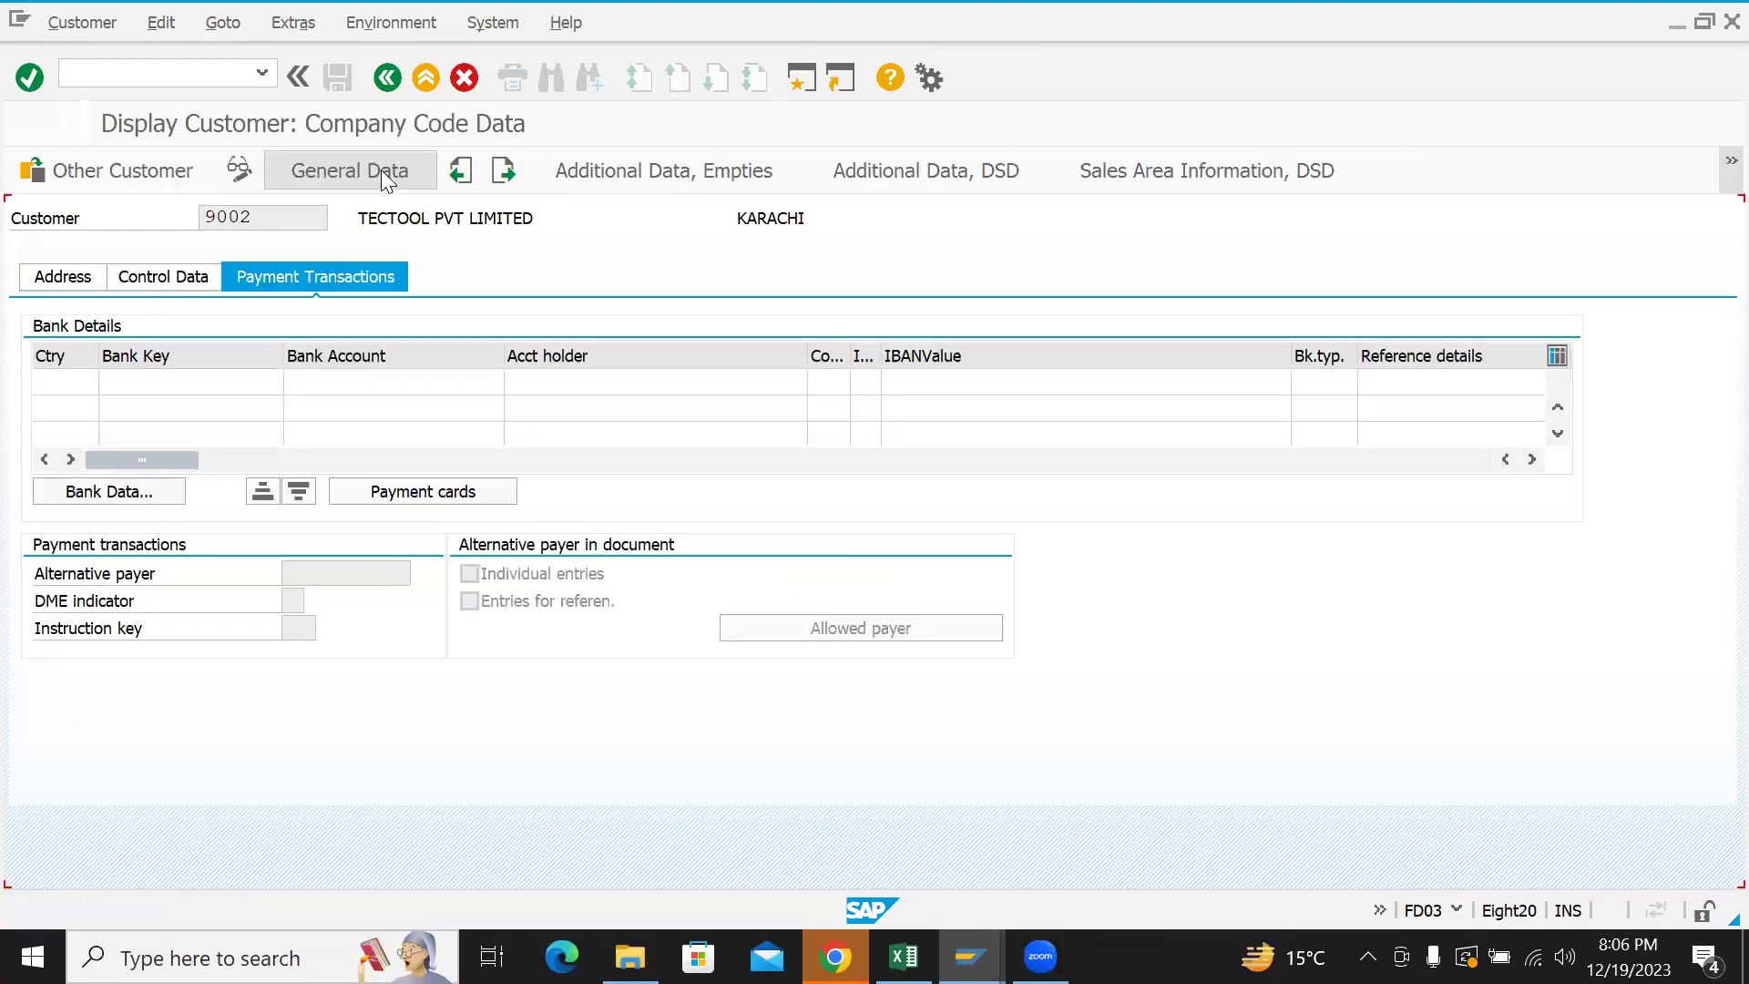
drag(312, 381, 223, 380)
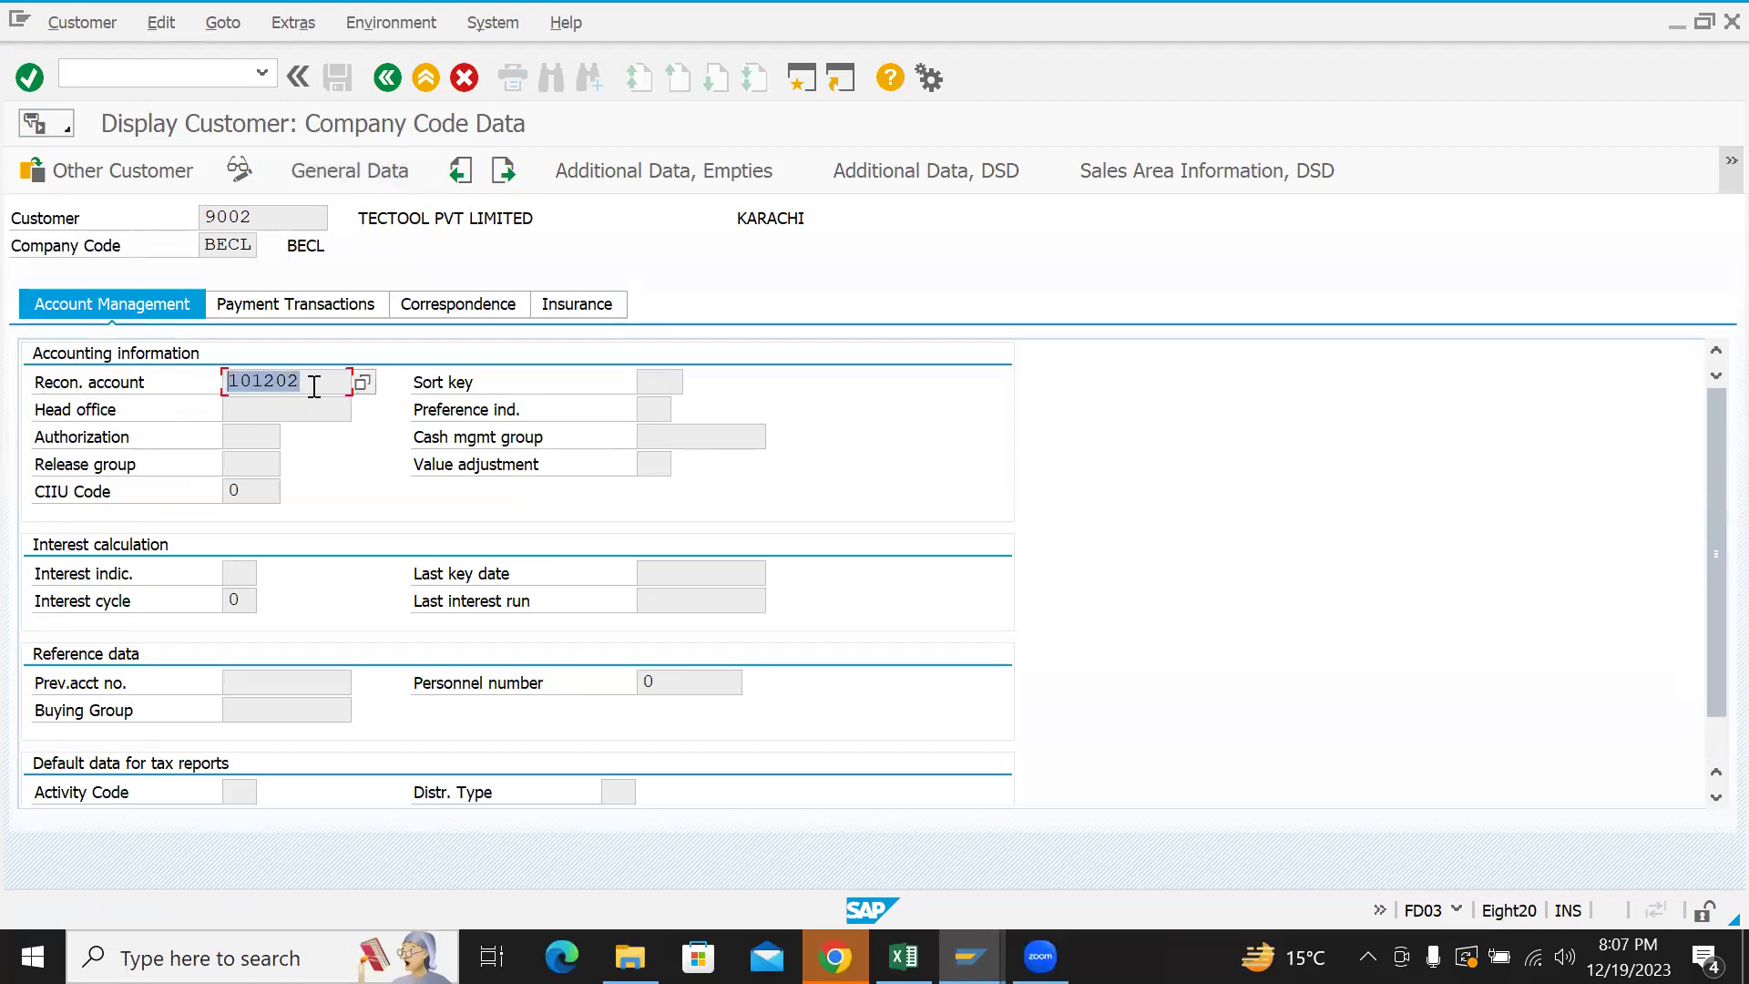
click(363, 383)
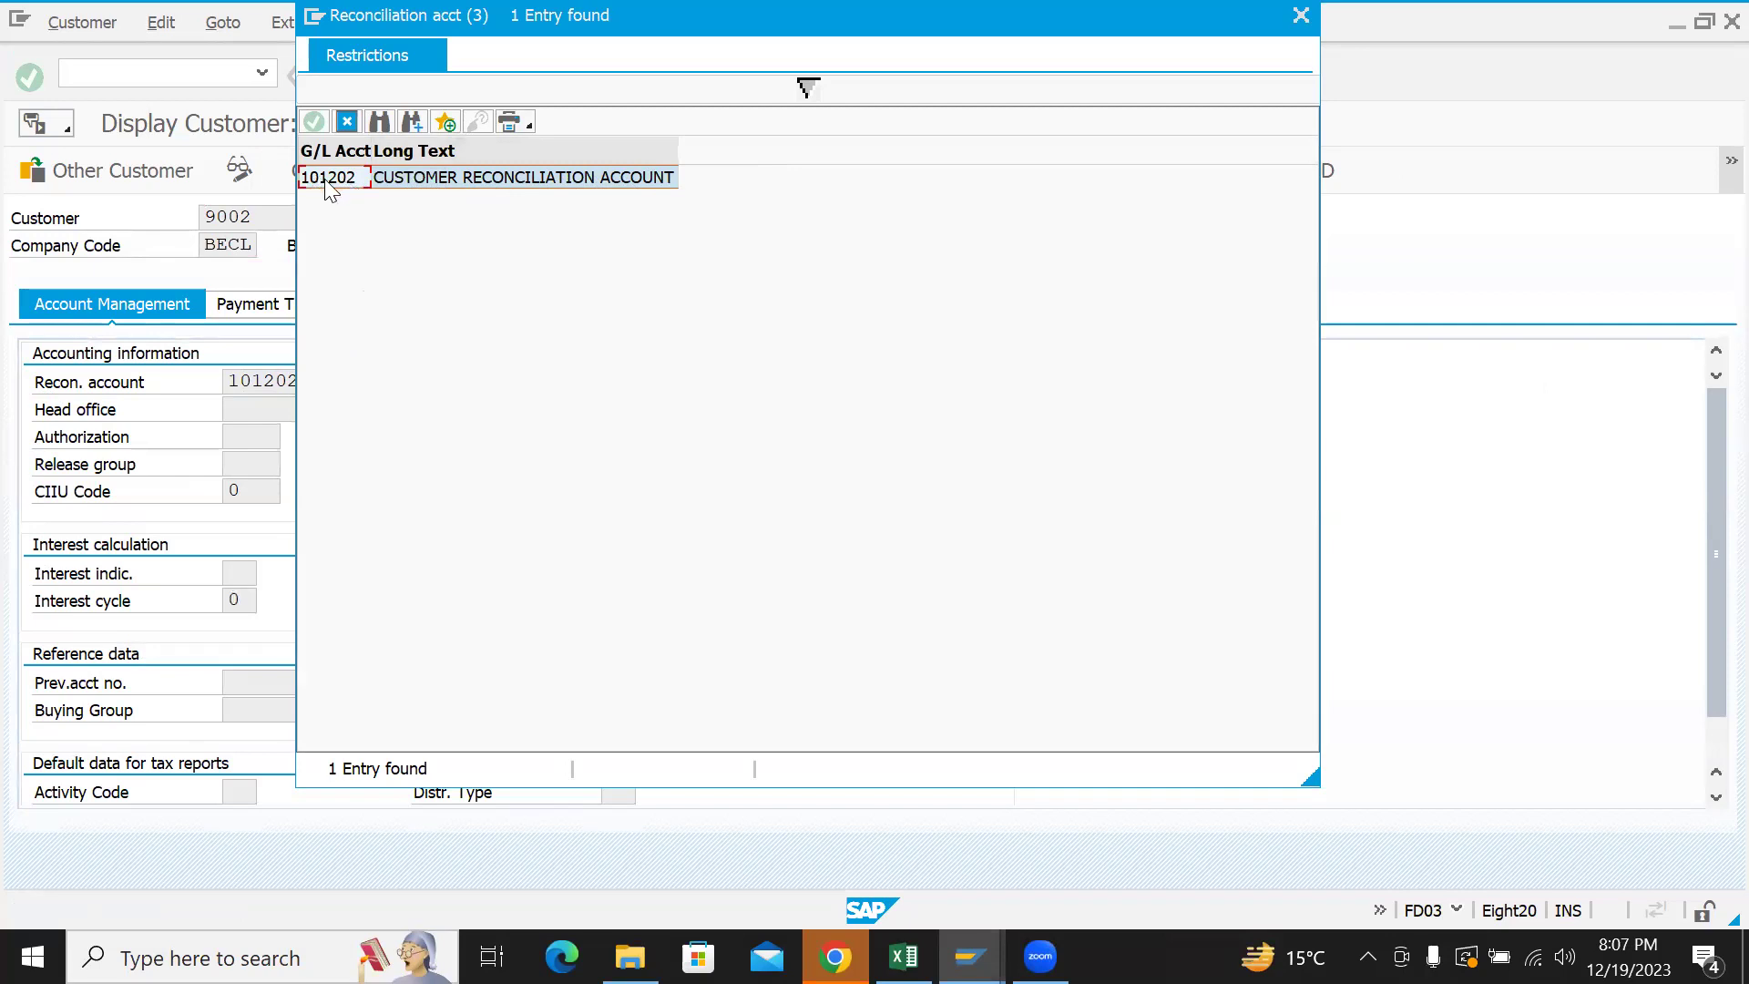
- Return to the G/L account session and select account 101202, CUSTOMER RECON AC, in the ASSETS group
click(970, 956)
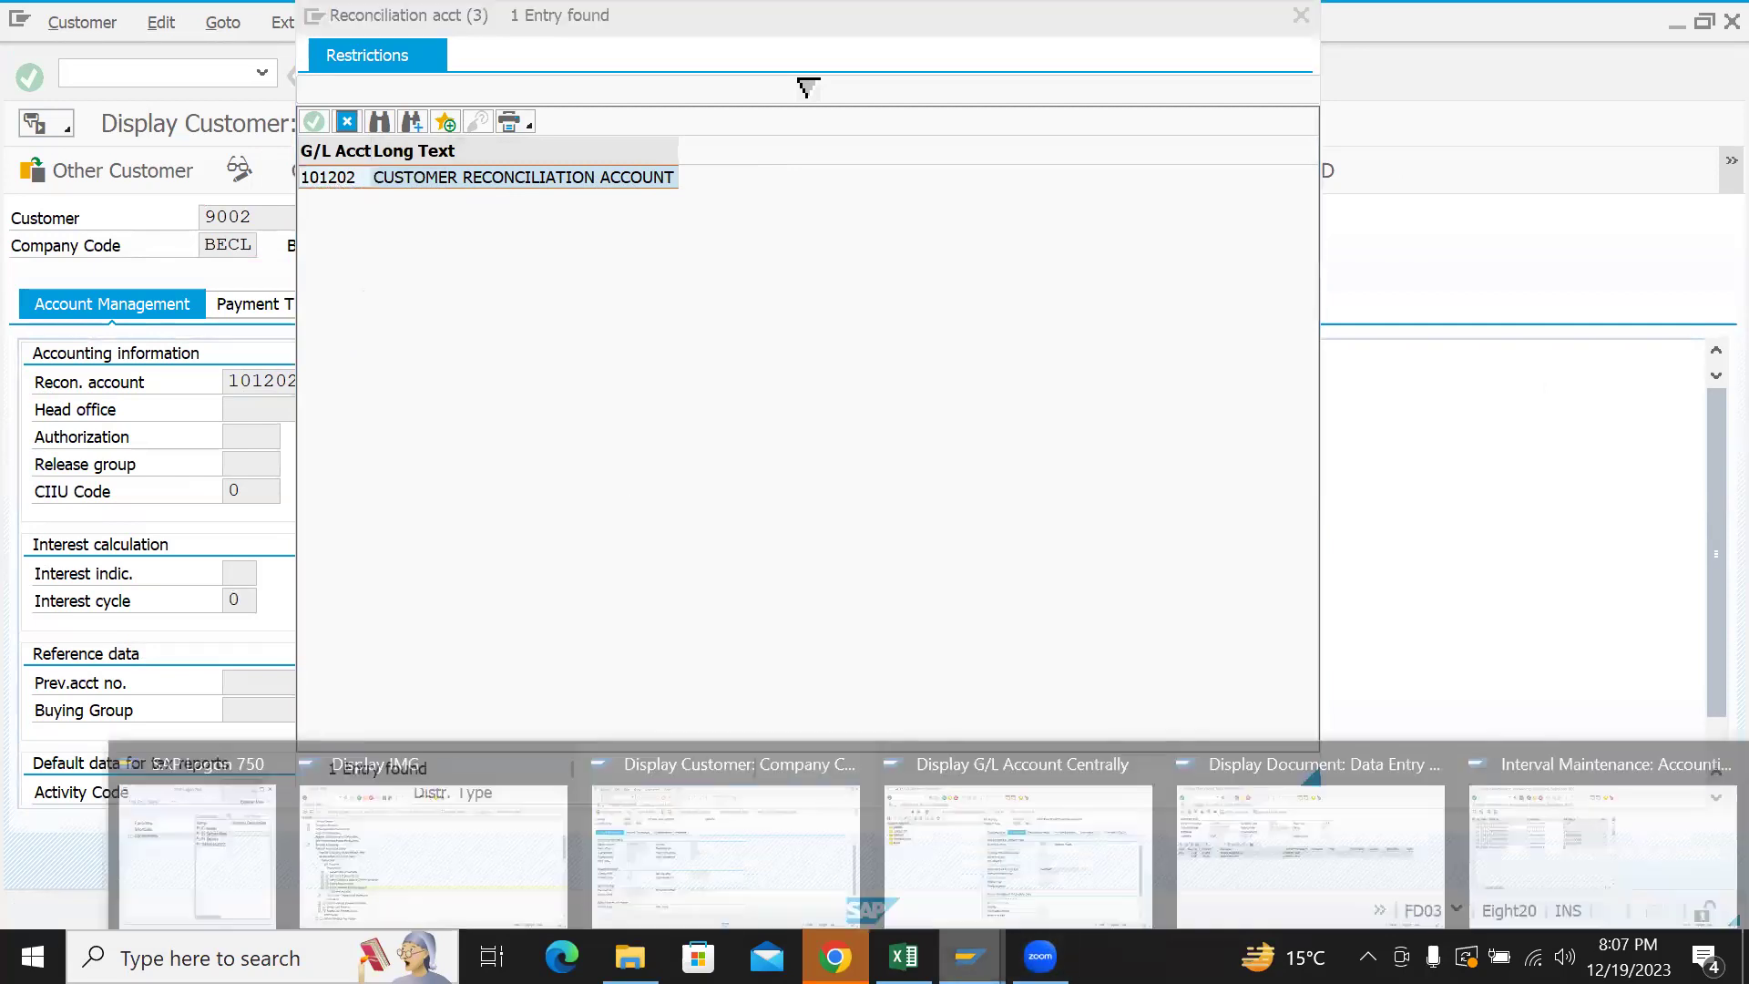
click(955, 838)
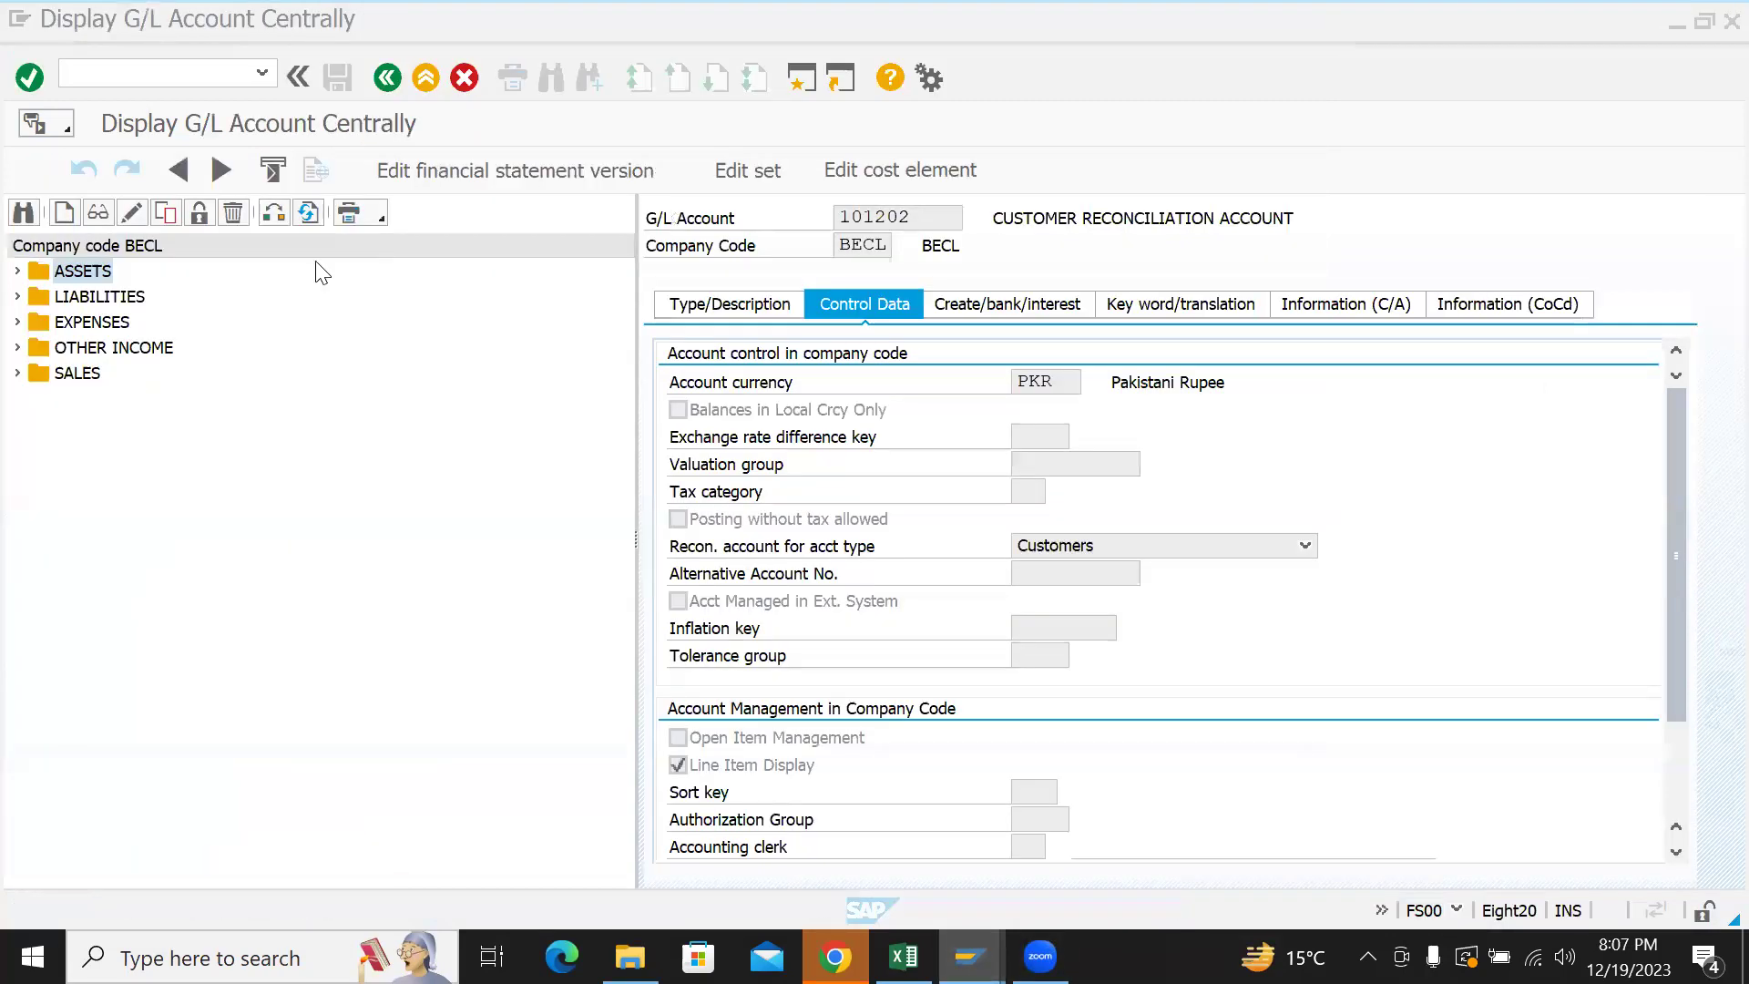
click(17, 271)
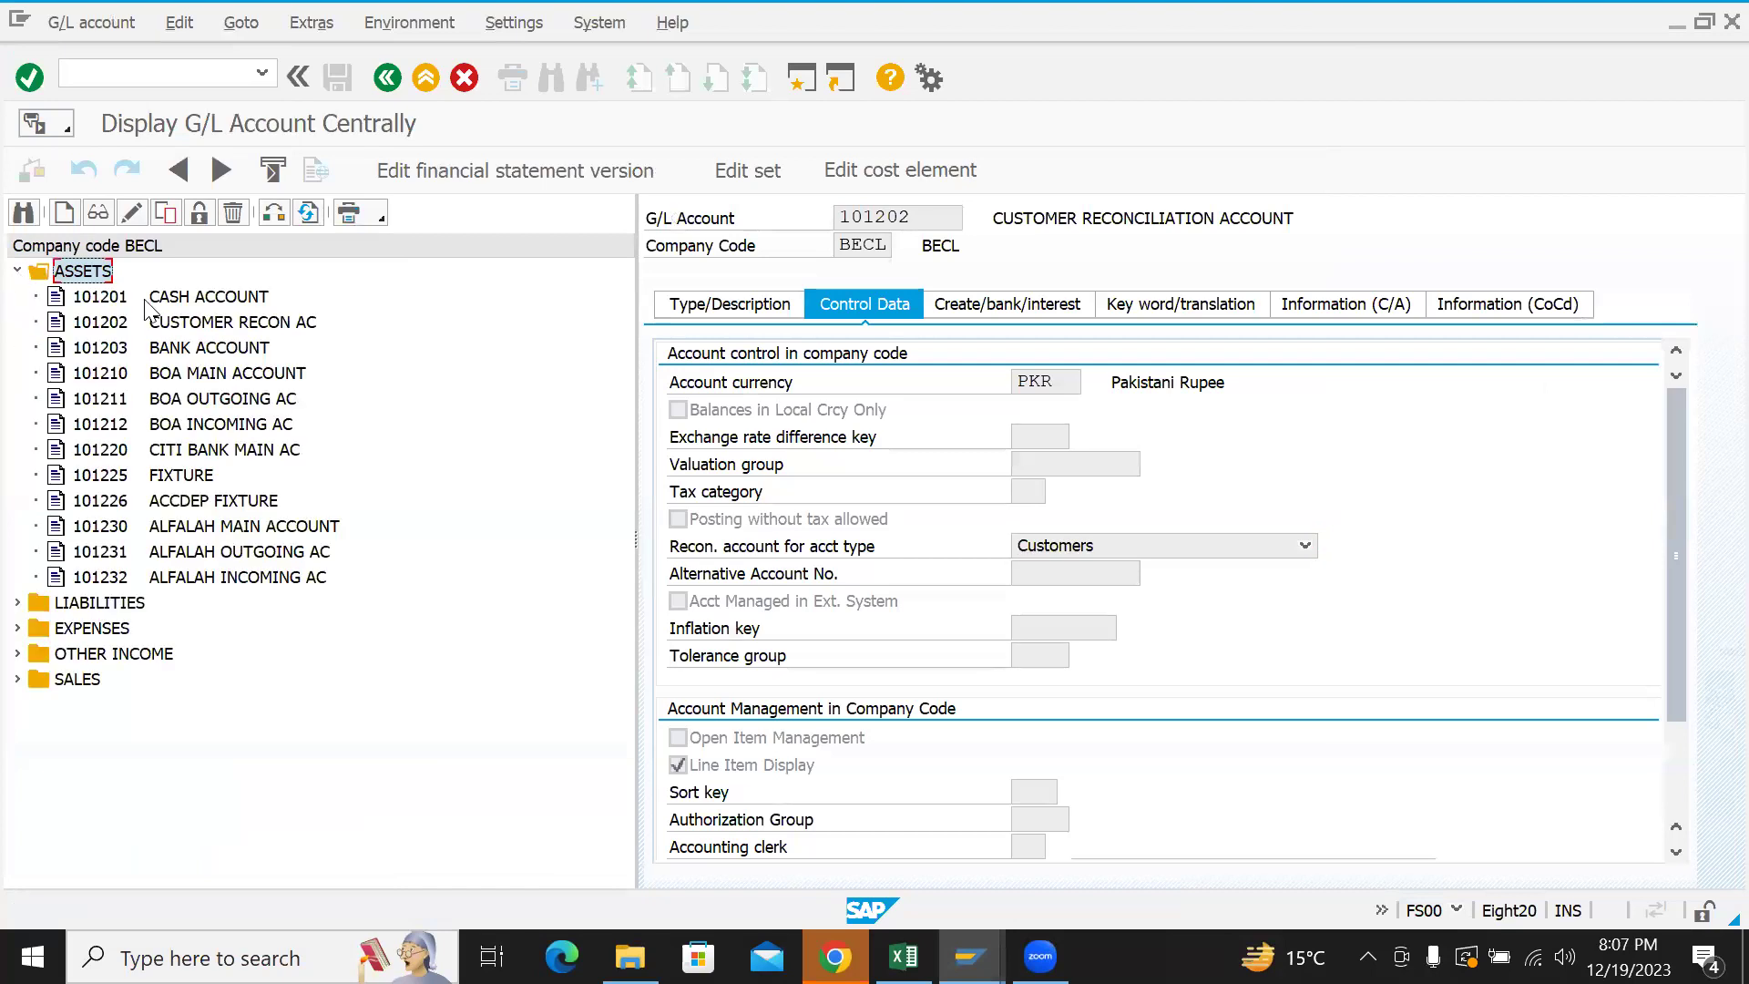
click(234, 326)
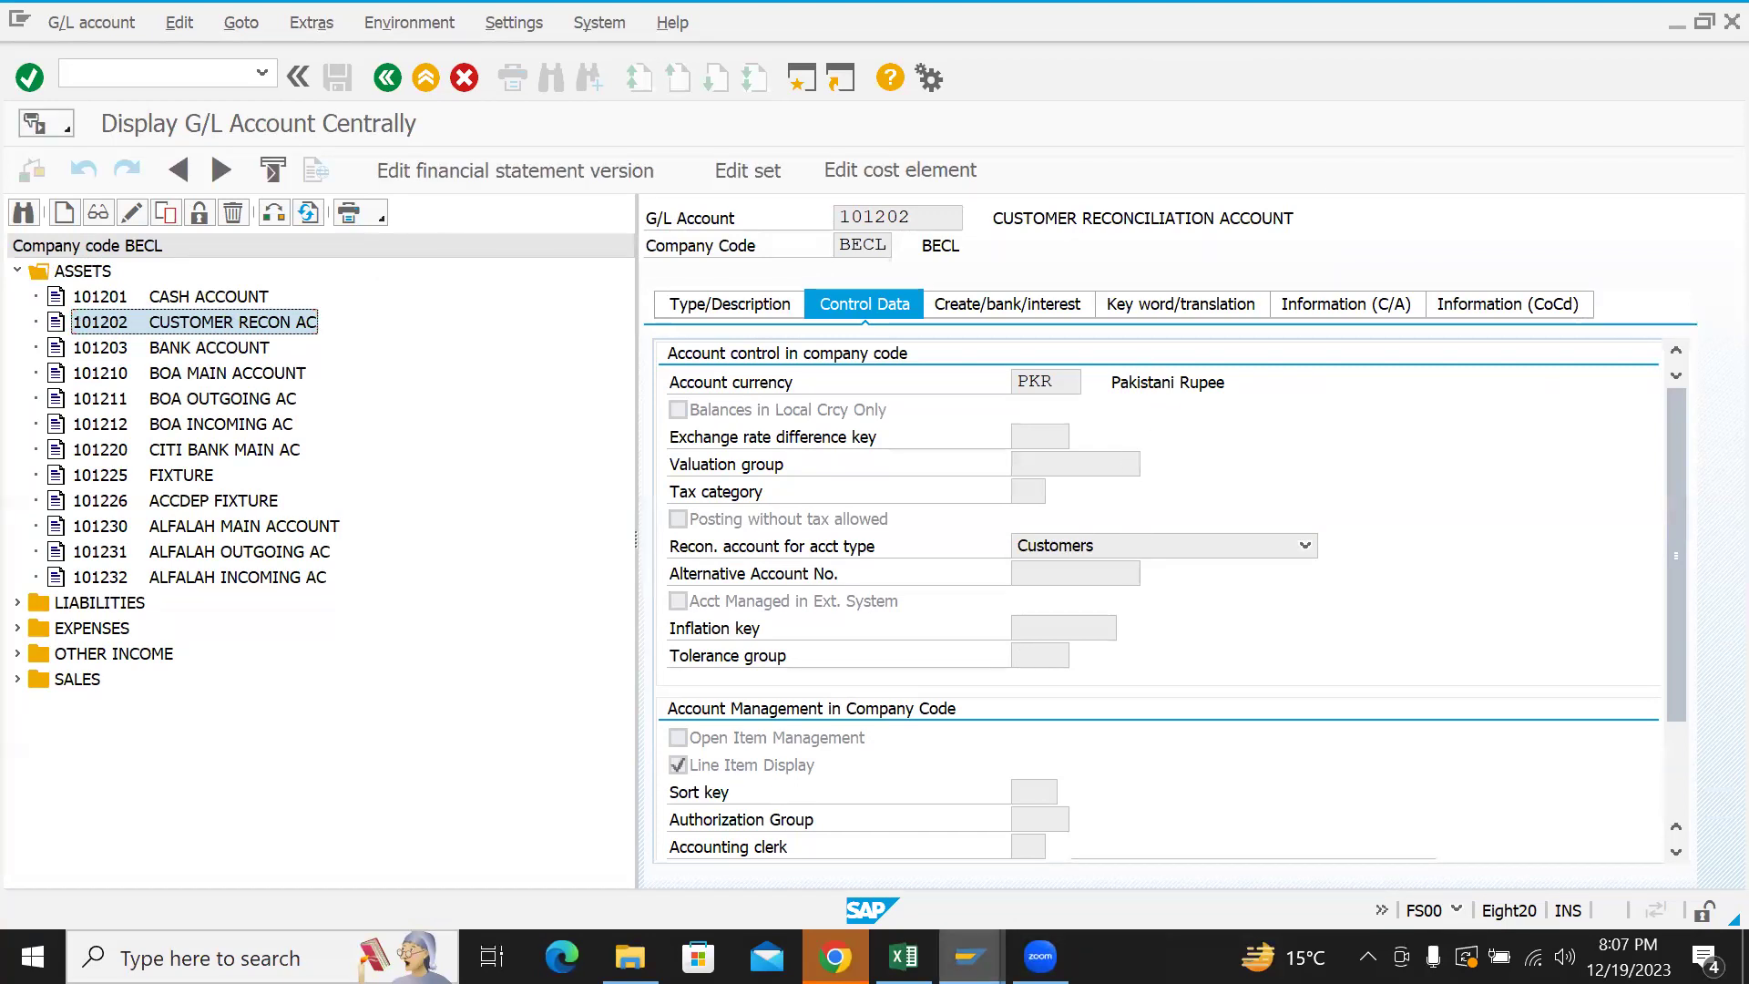
click(971, 957)
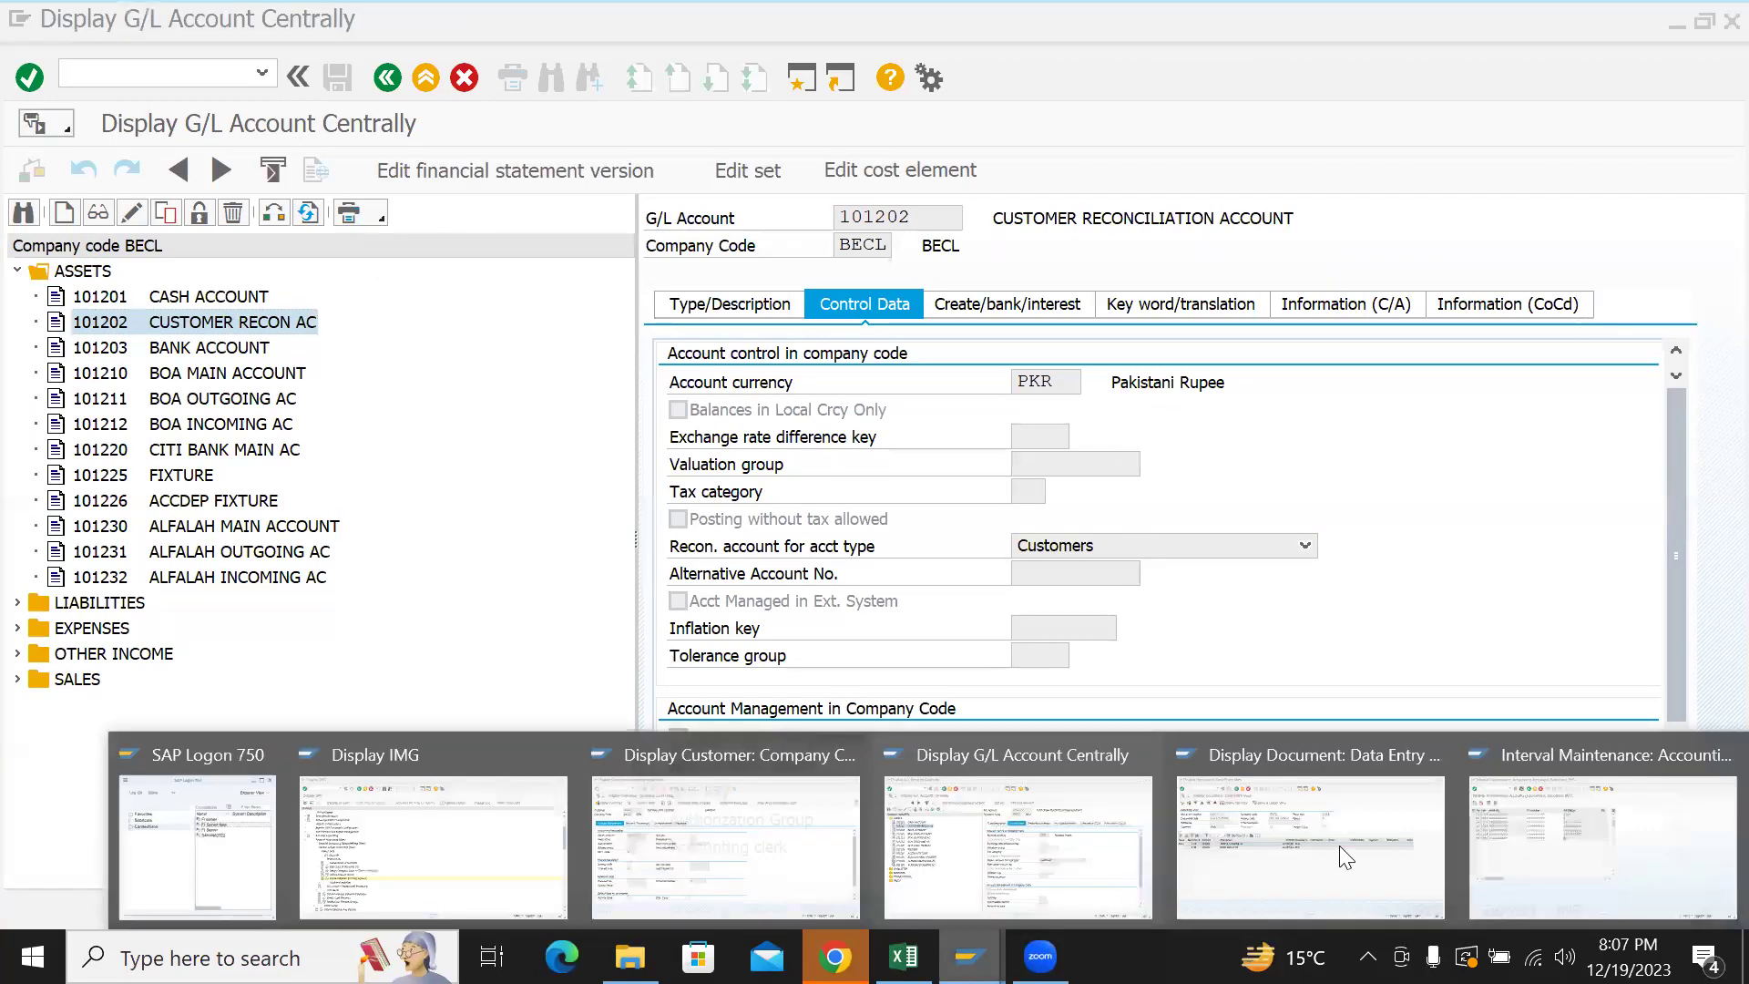
- Return to the customer session, switch the company code data to change mode, and clear the reconciliation account
click(762, 832)
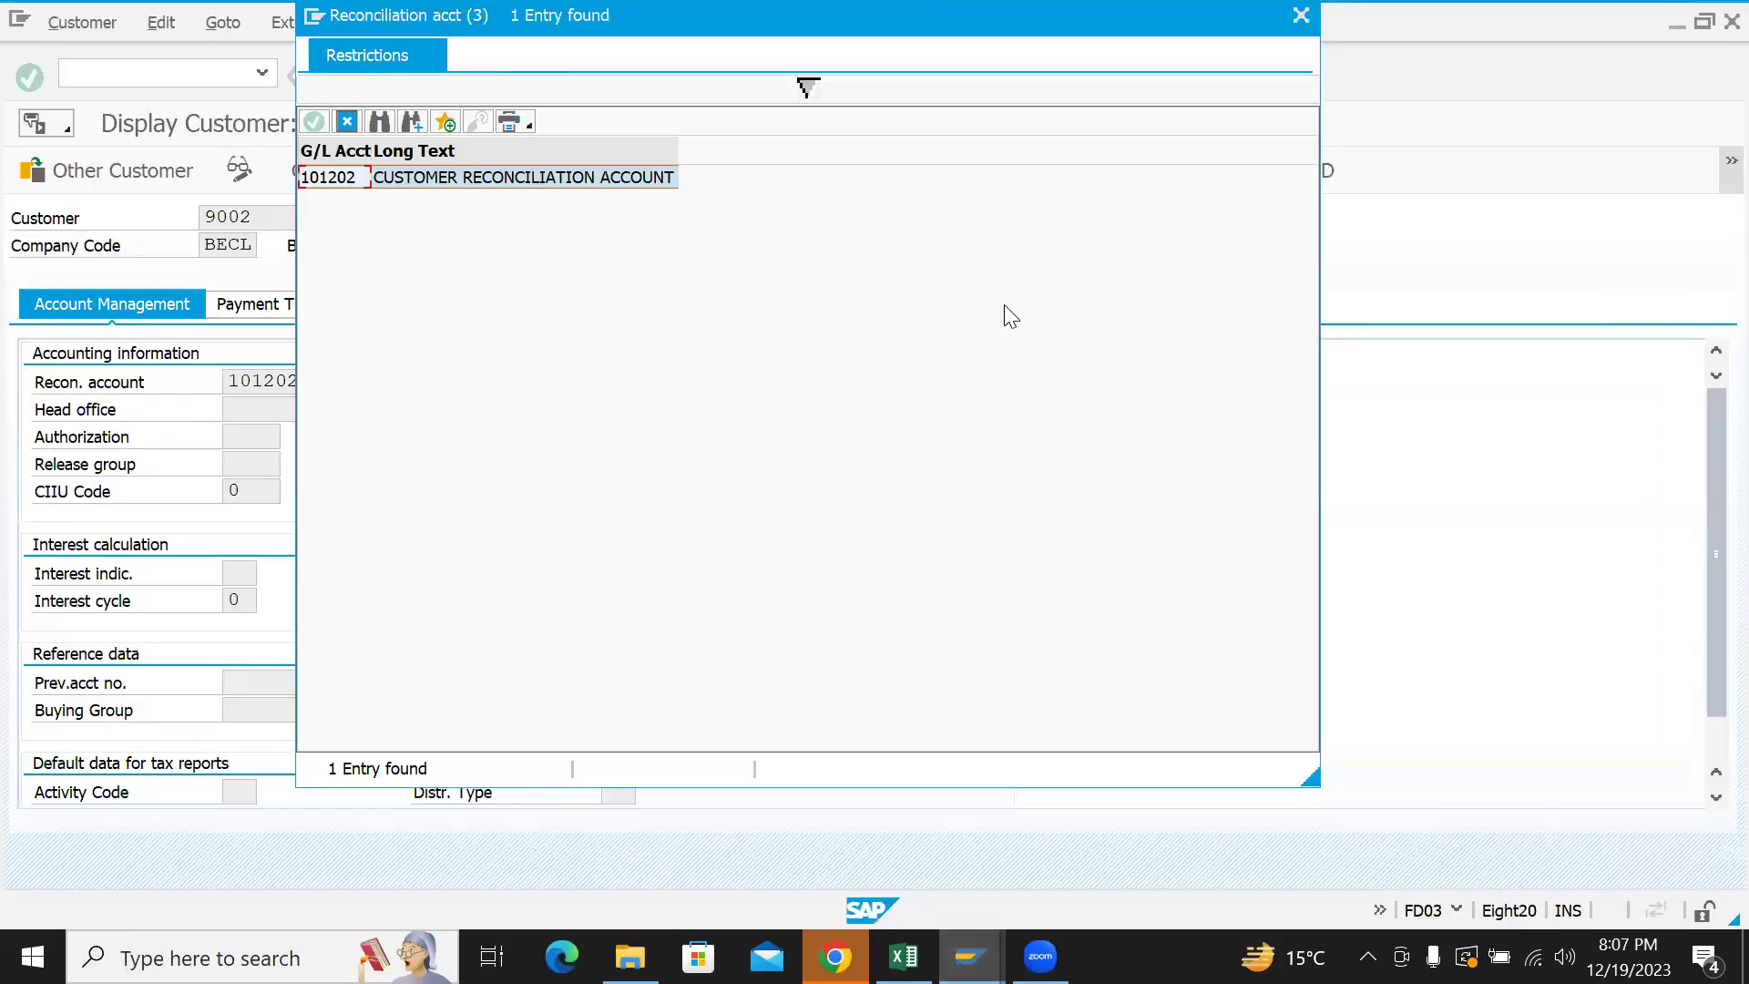
click(347, 122)
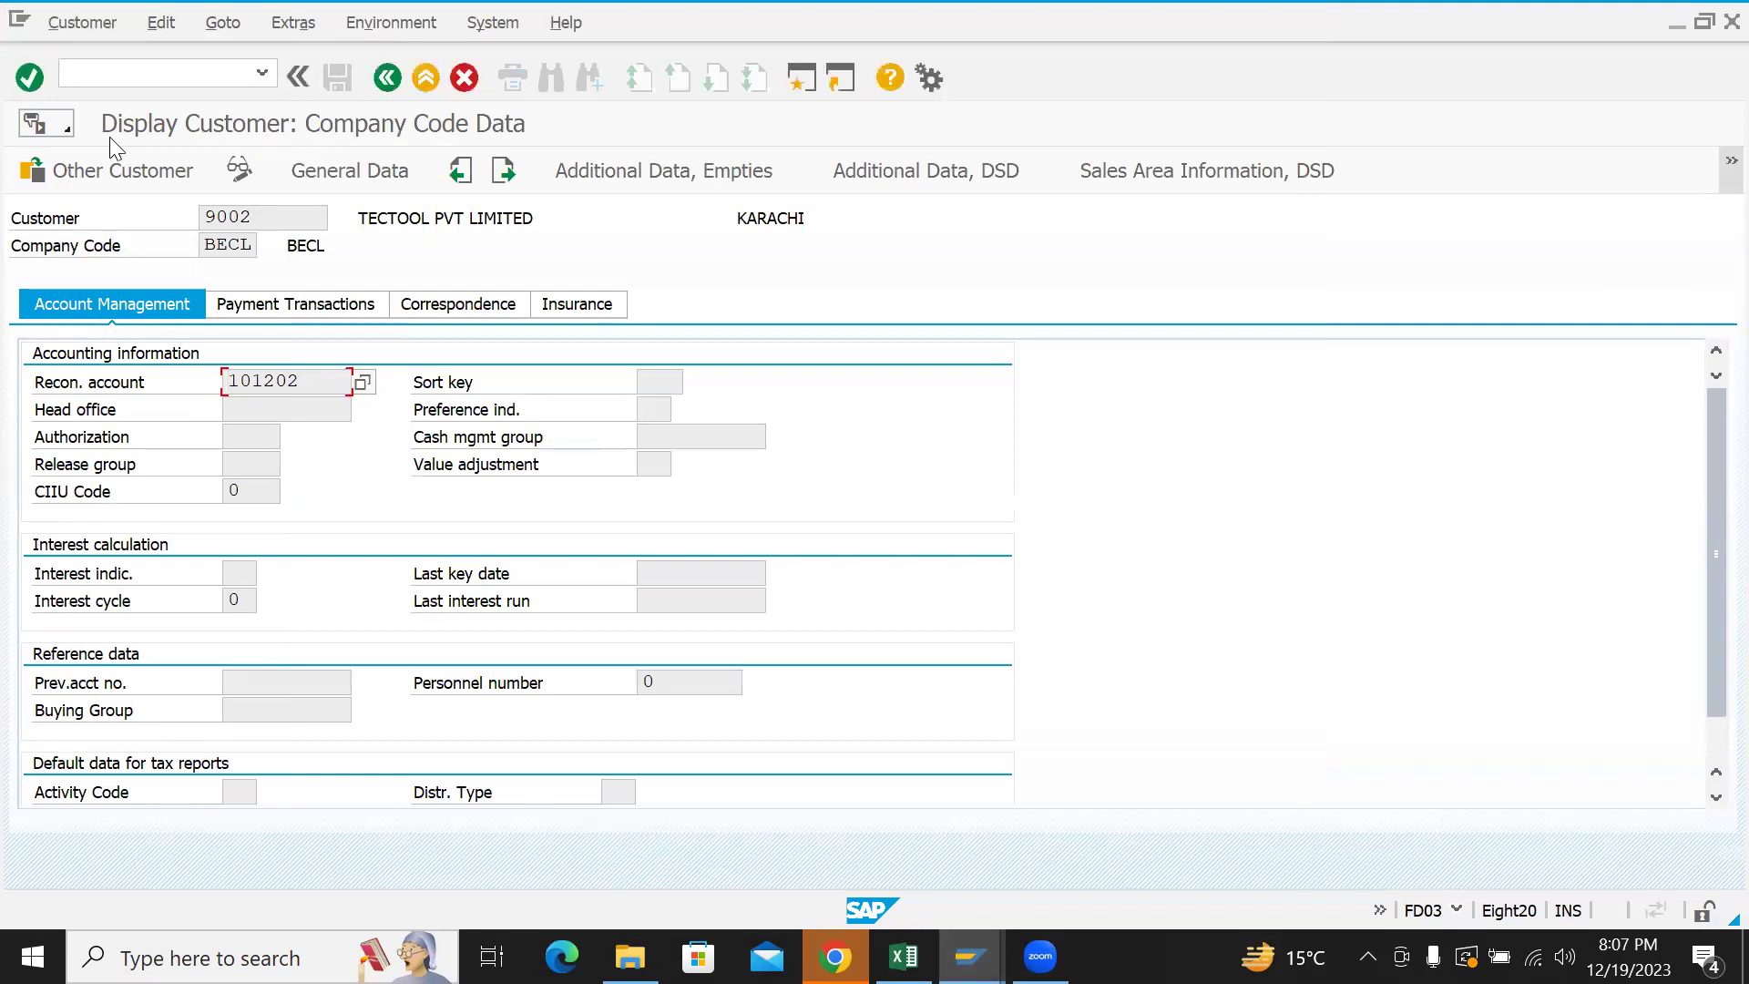
click(239, 170)
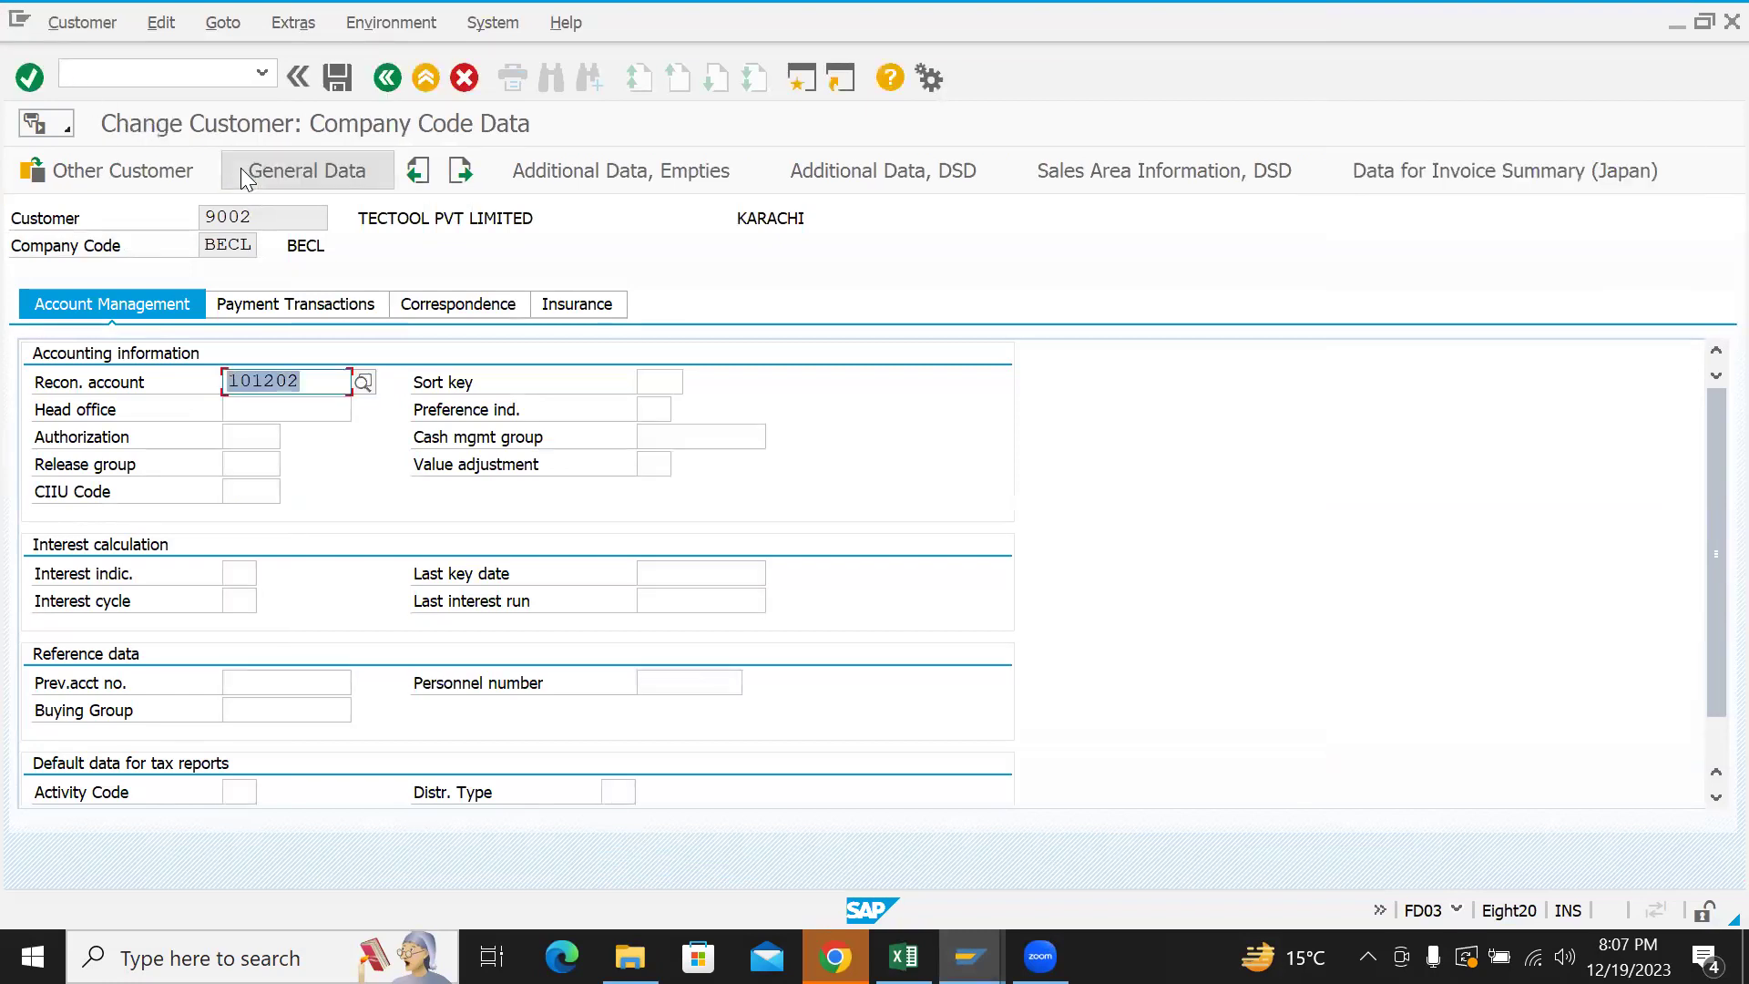
key(Delete)
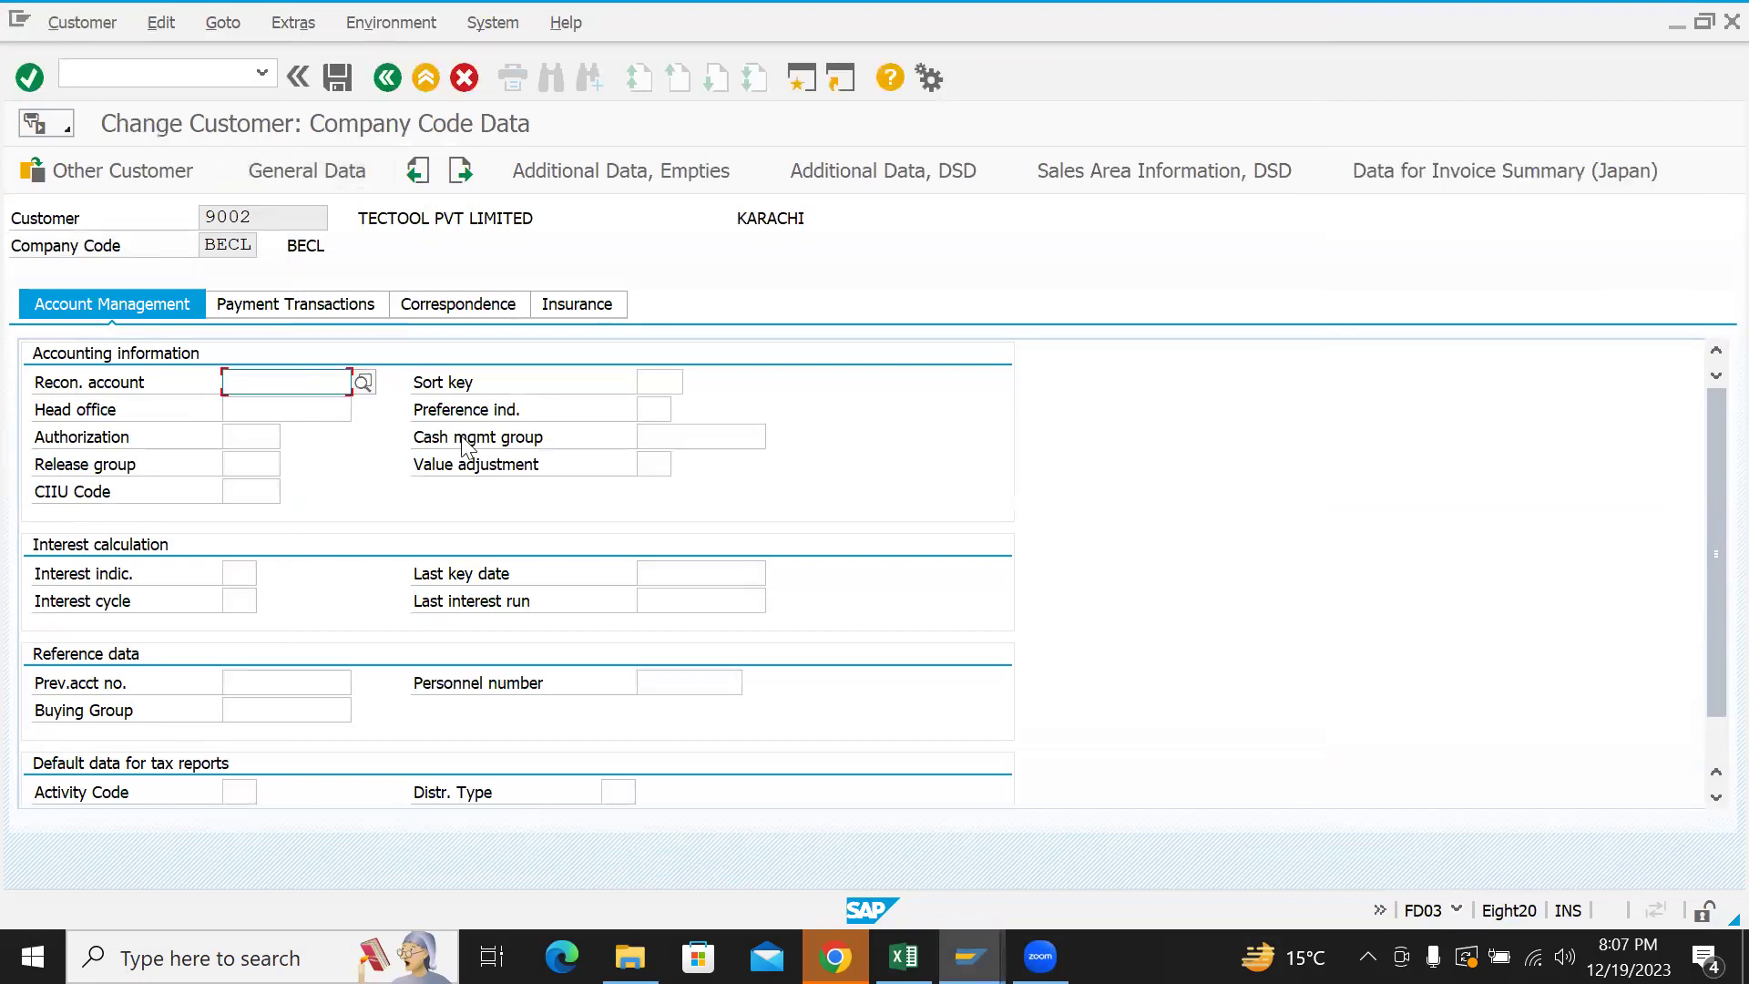
- Look up the possible entries for the customer's emptied reconciliation account field and close the list without choosing one
click(812, 442)
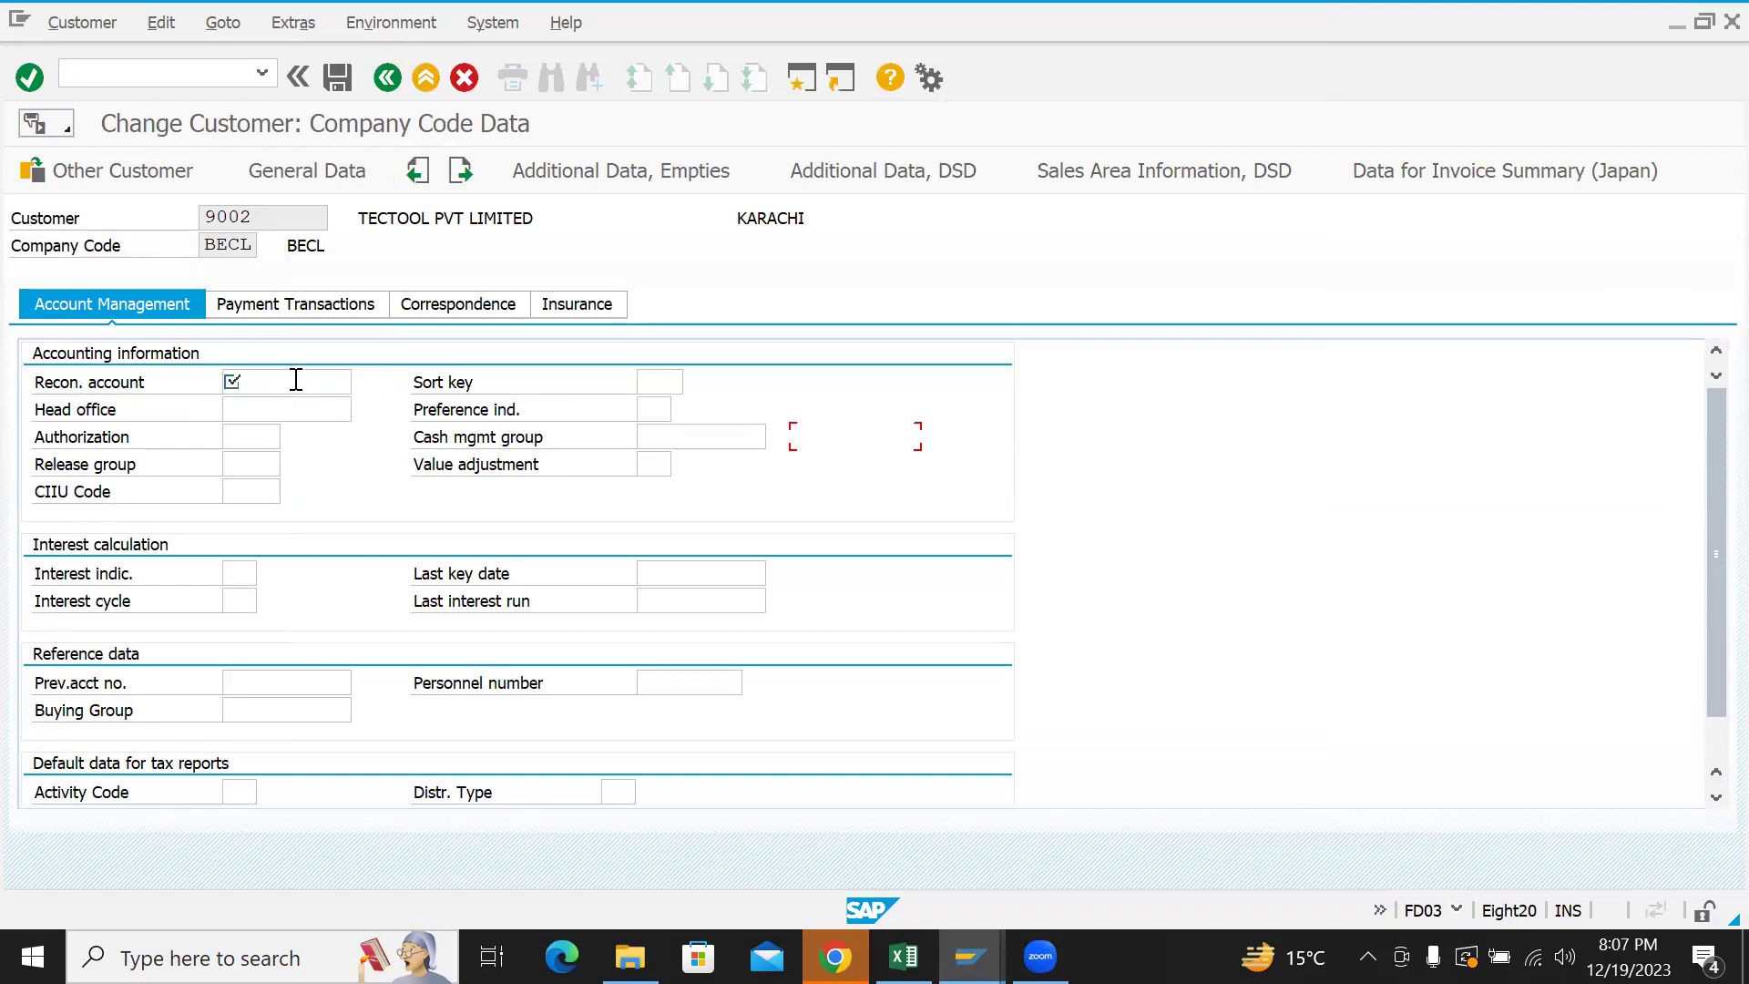
click(294, 380)
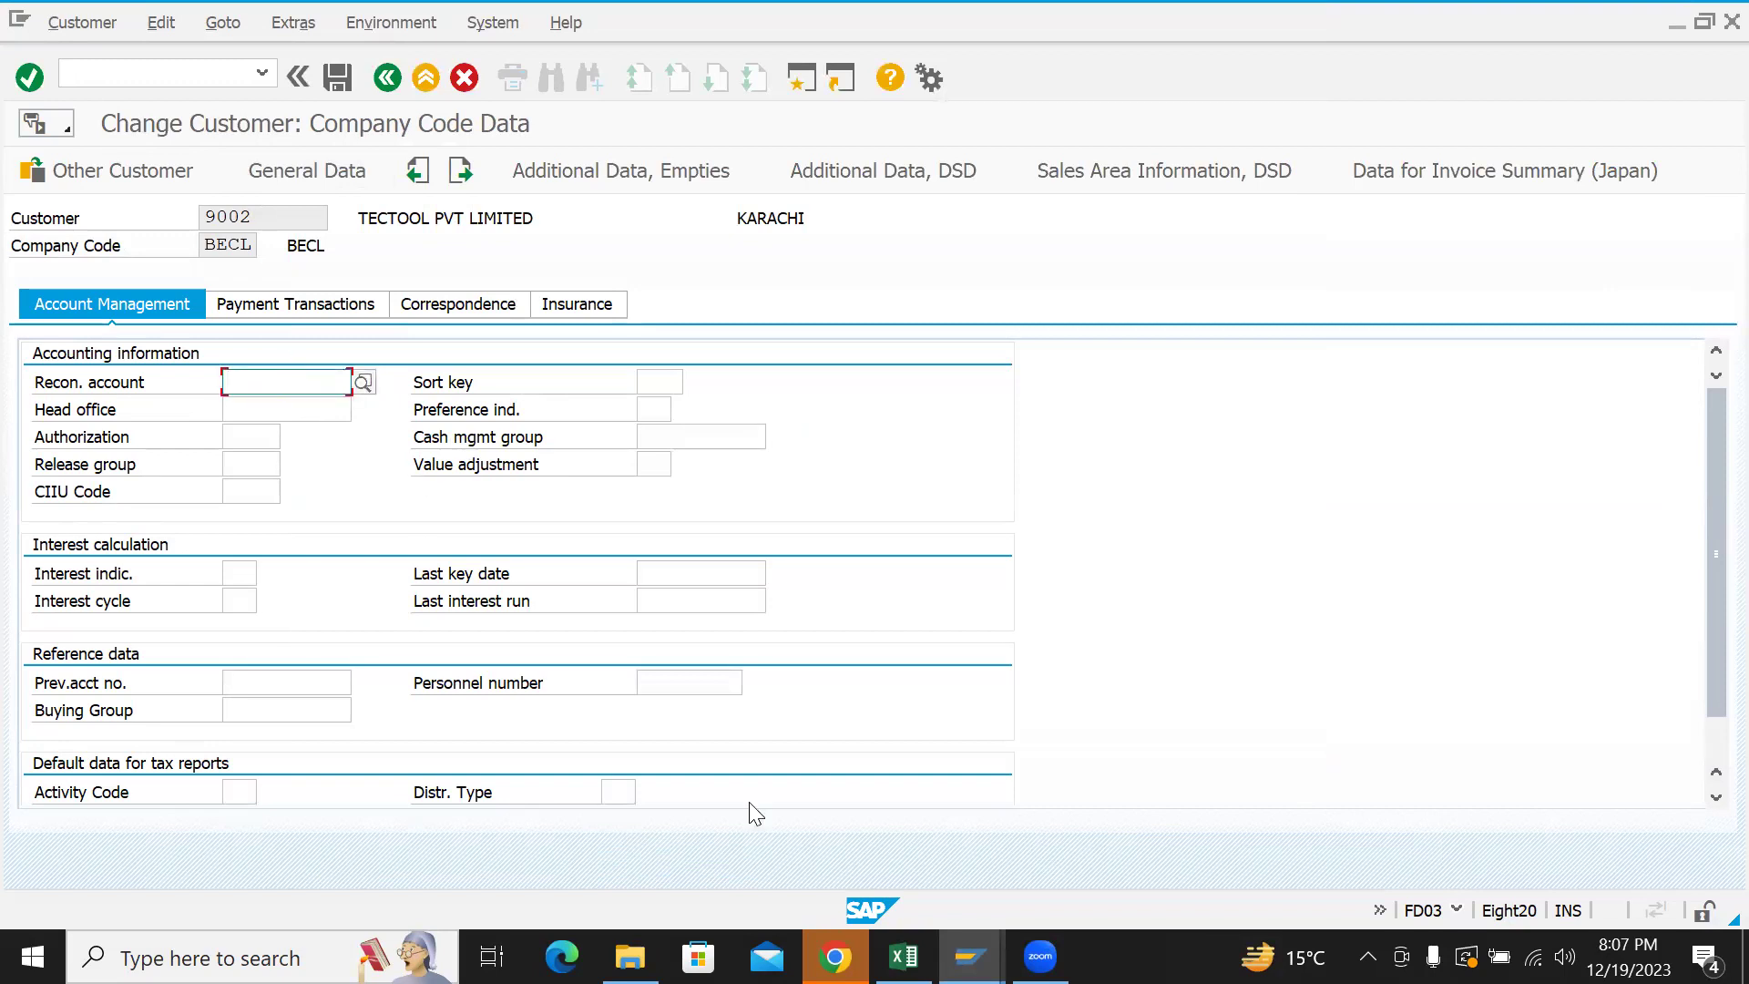
click(363, 382)
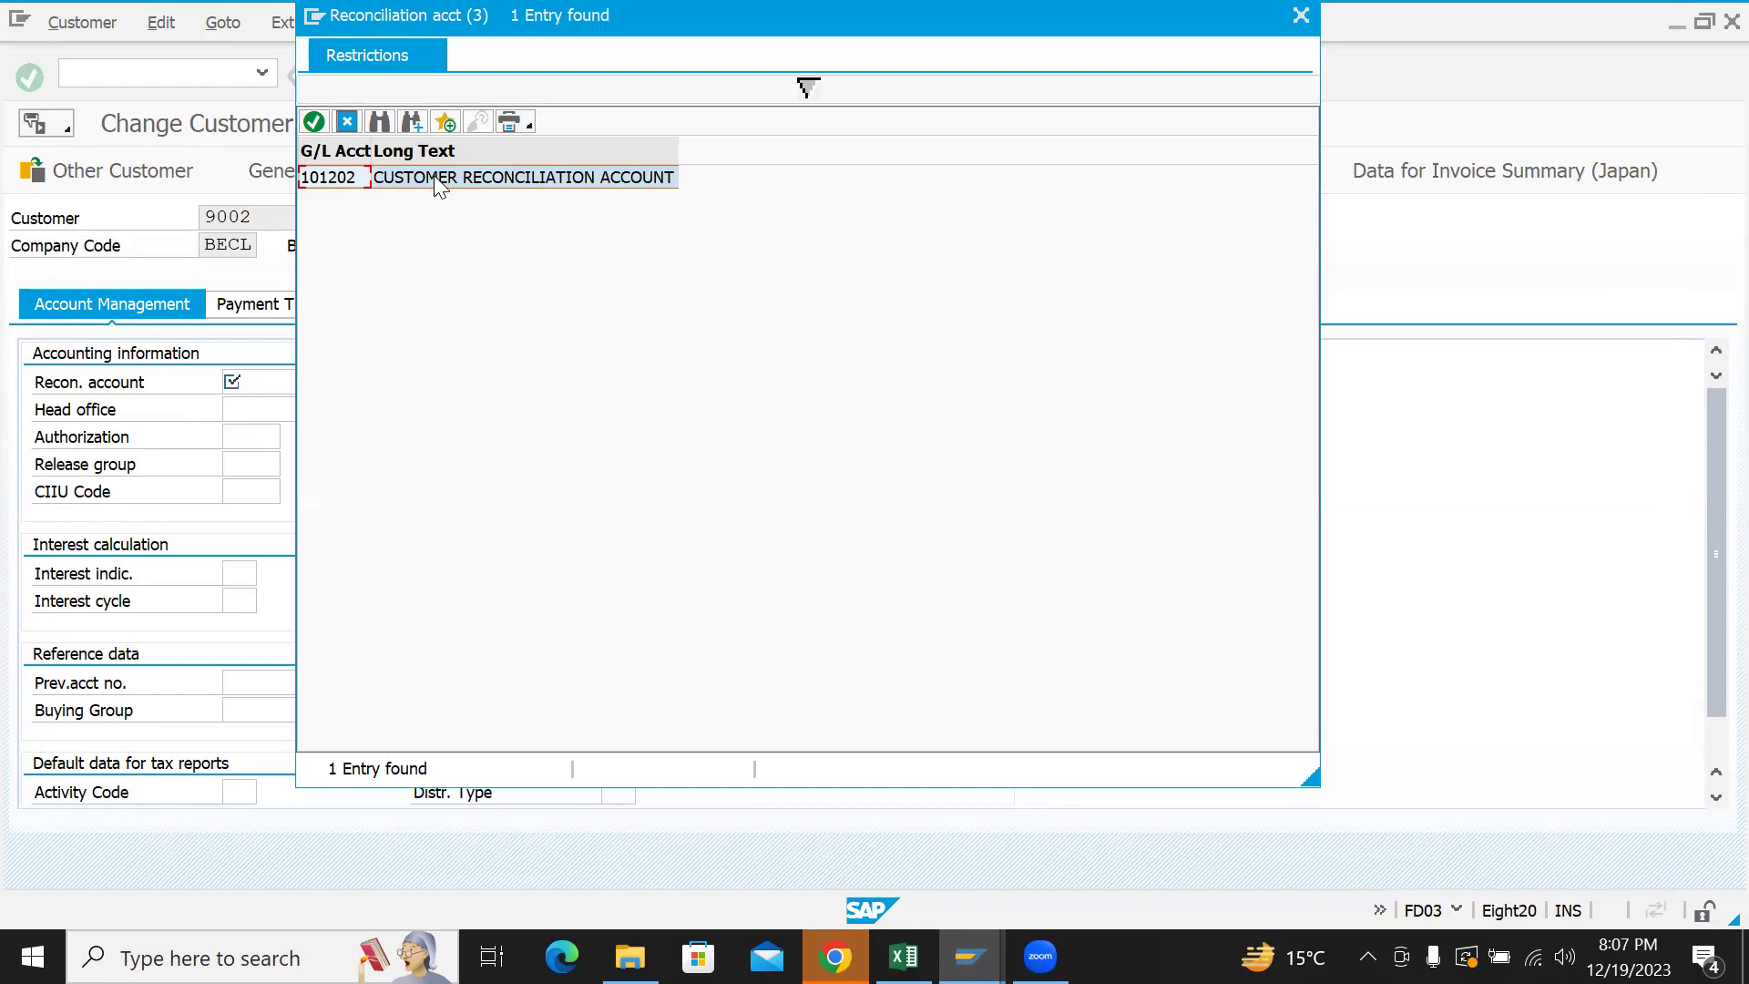
click(347, 122)
- Try to blank the reconciliation account type of G/L account 101202 and save it, and leave the G/L account maintenance
mouse_move(970, 956)
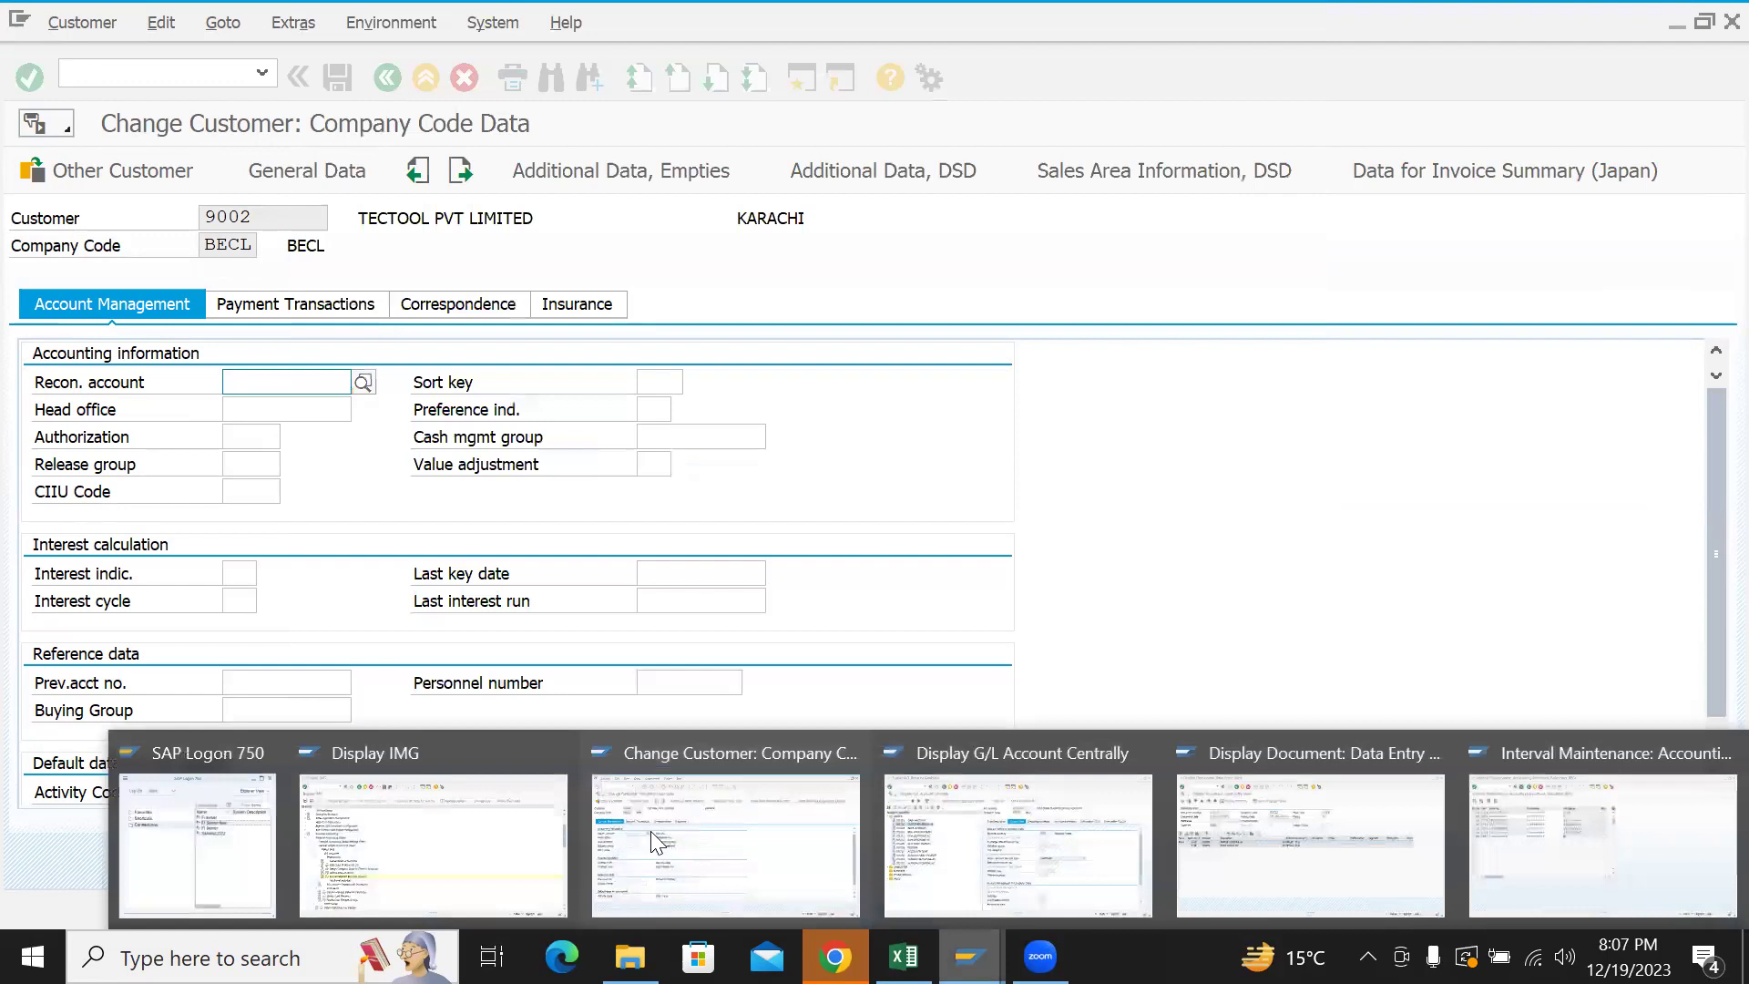
click(1030, 875)
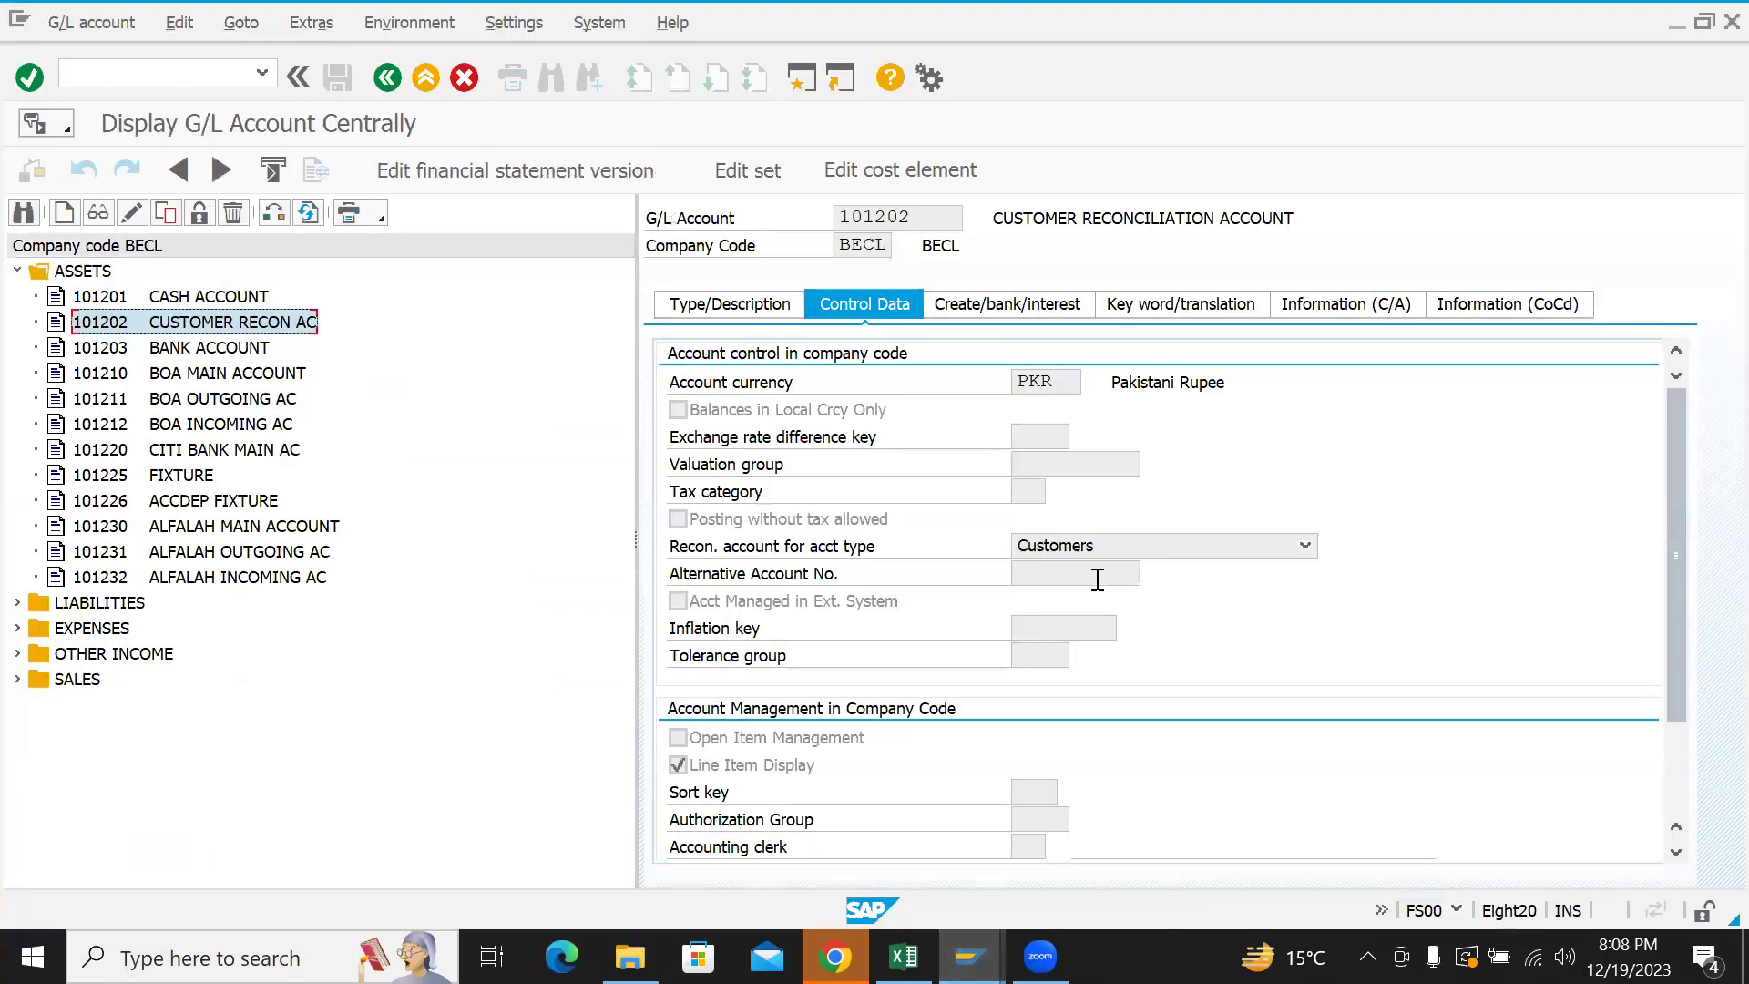
click(166, 322)
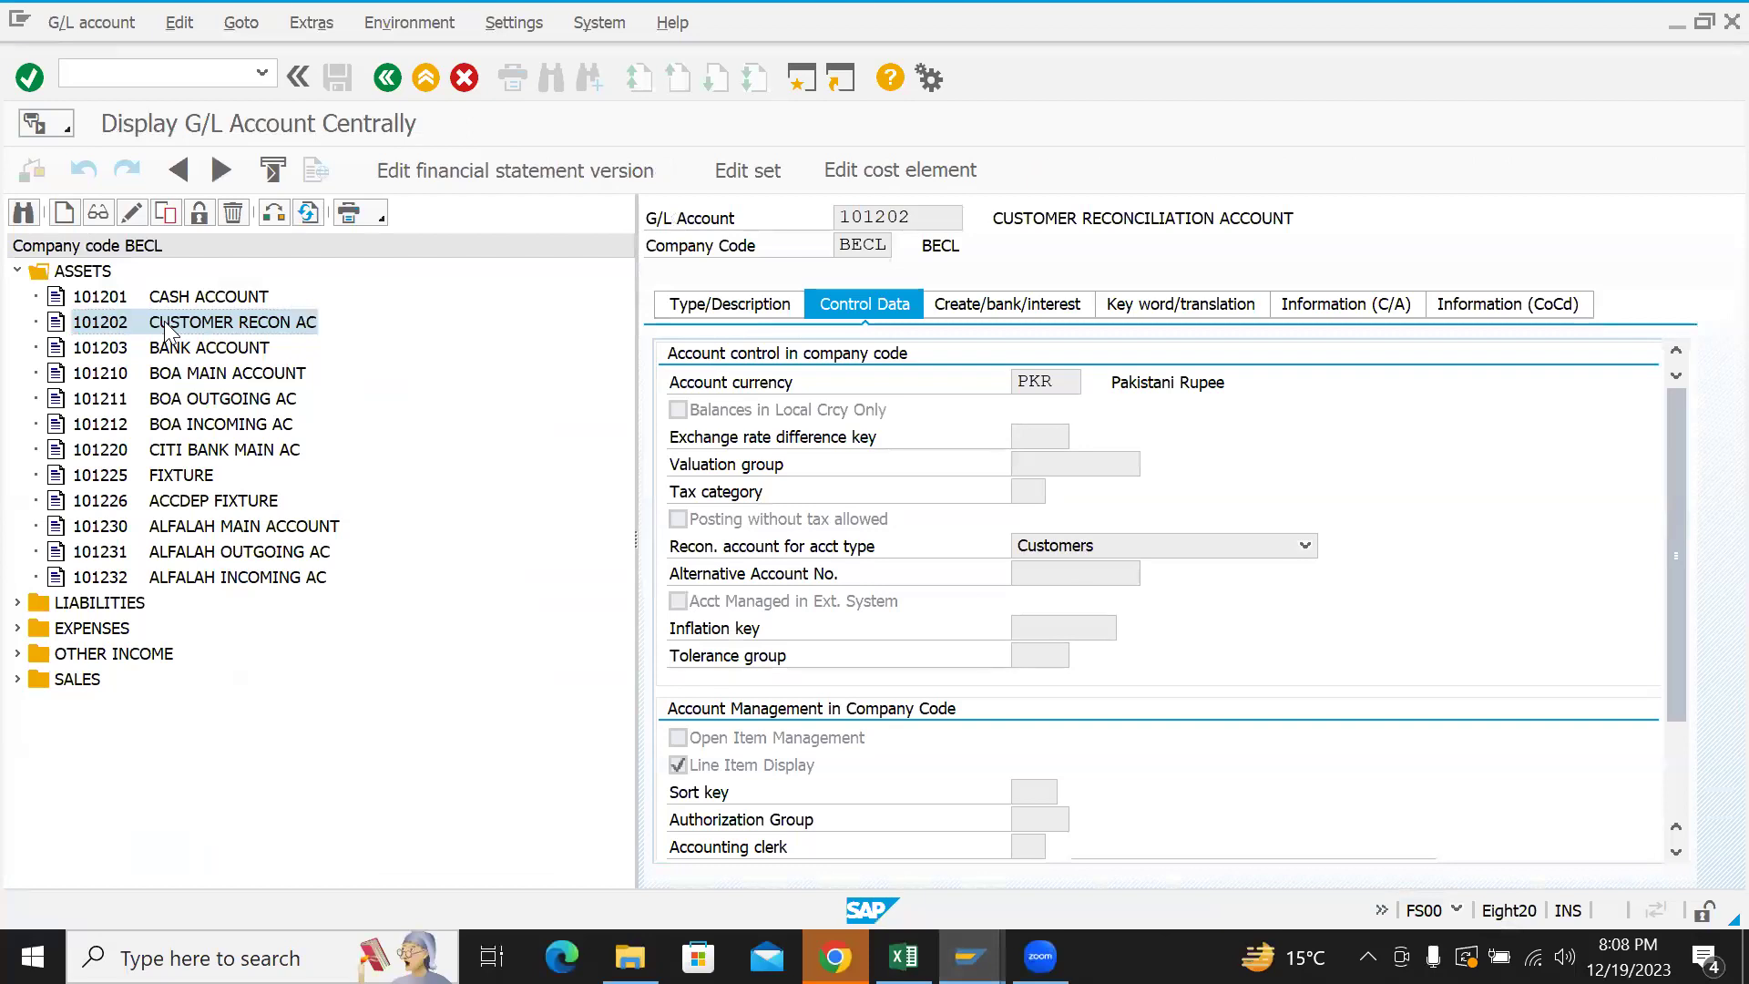
click(133, 212)
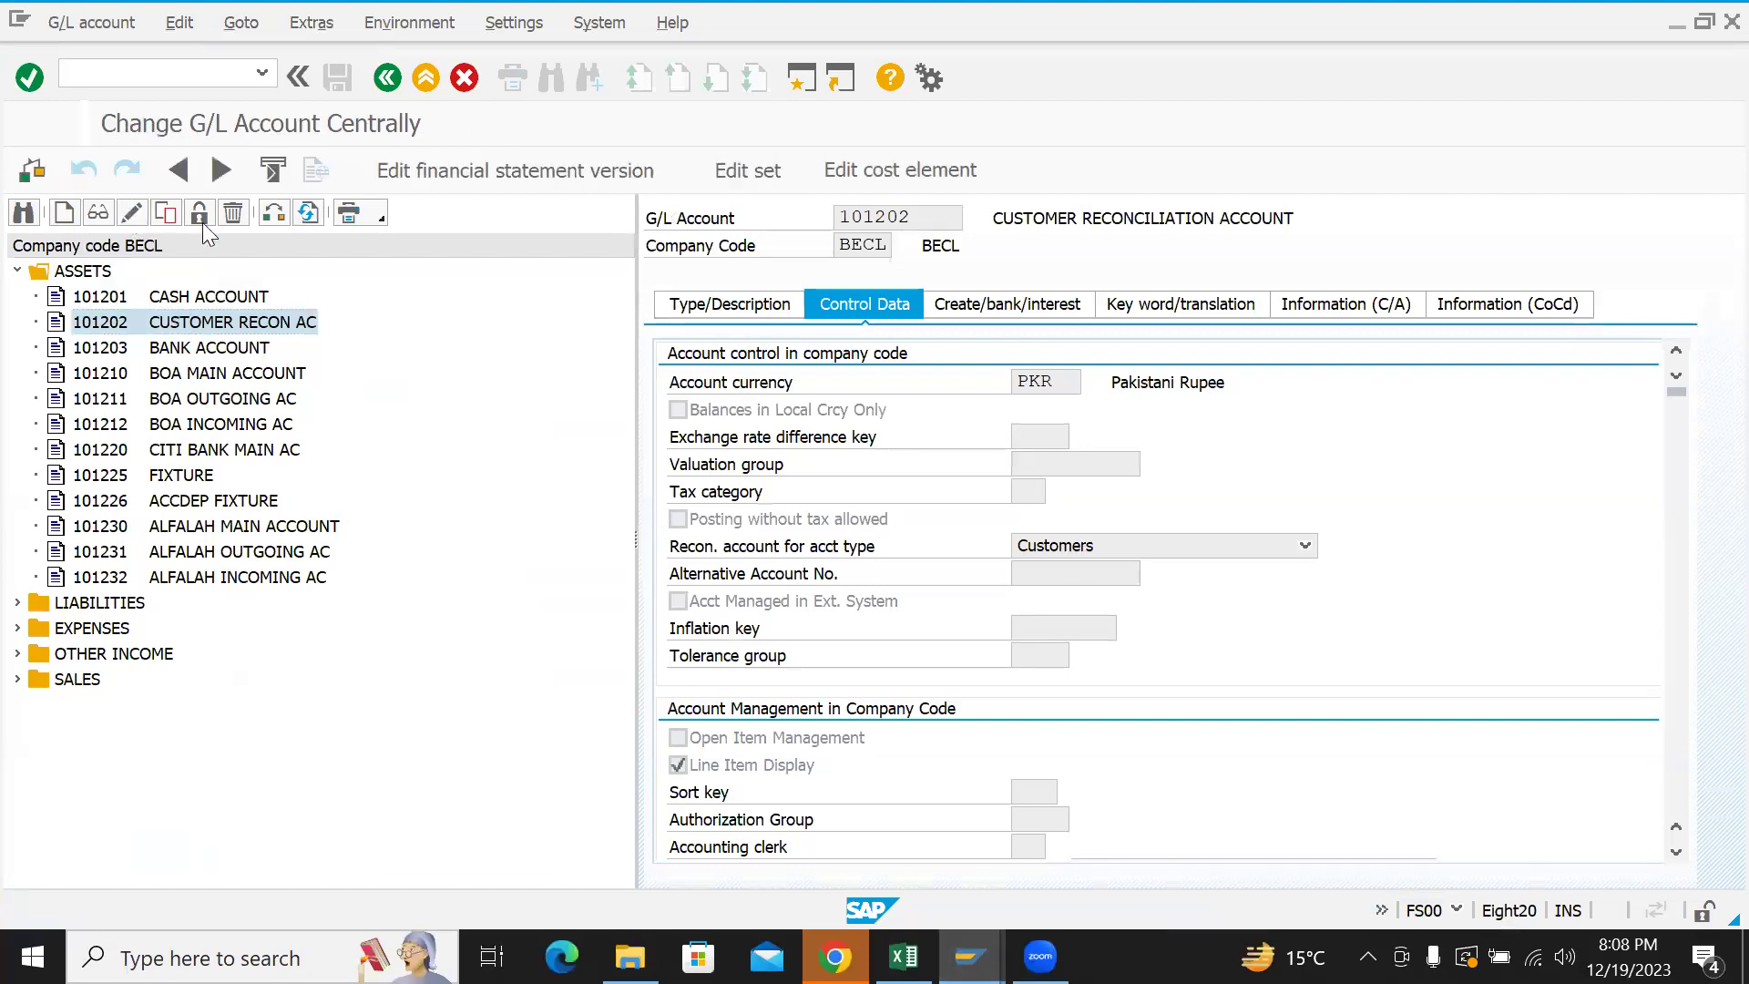
click(1202, 552)
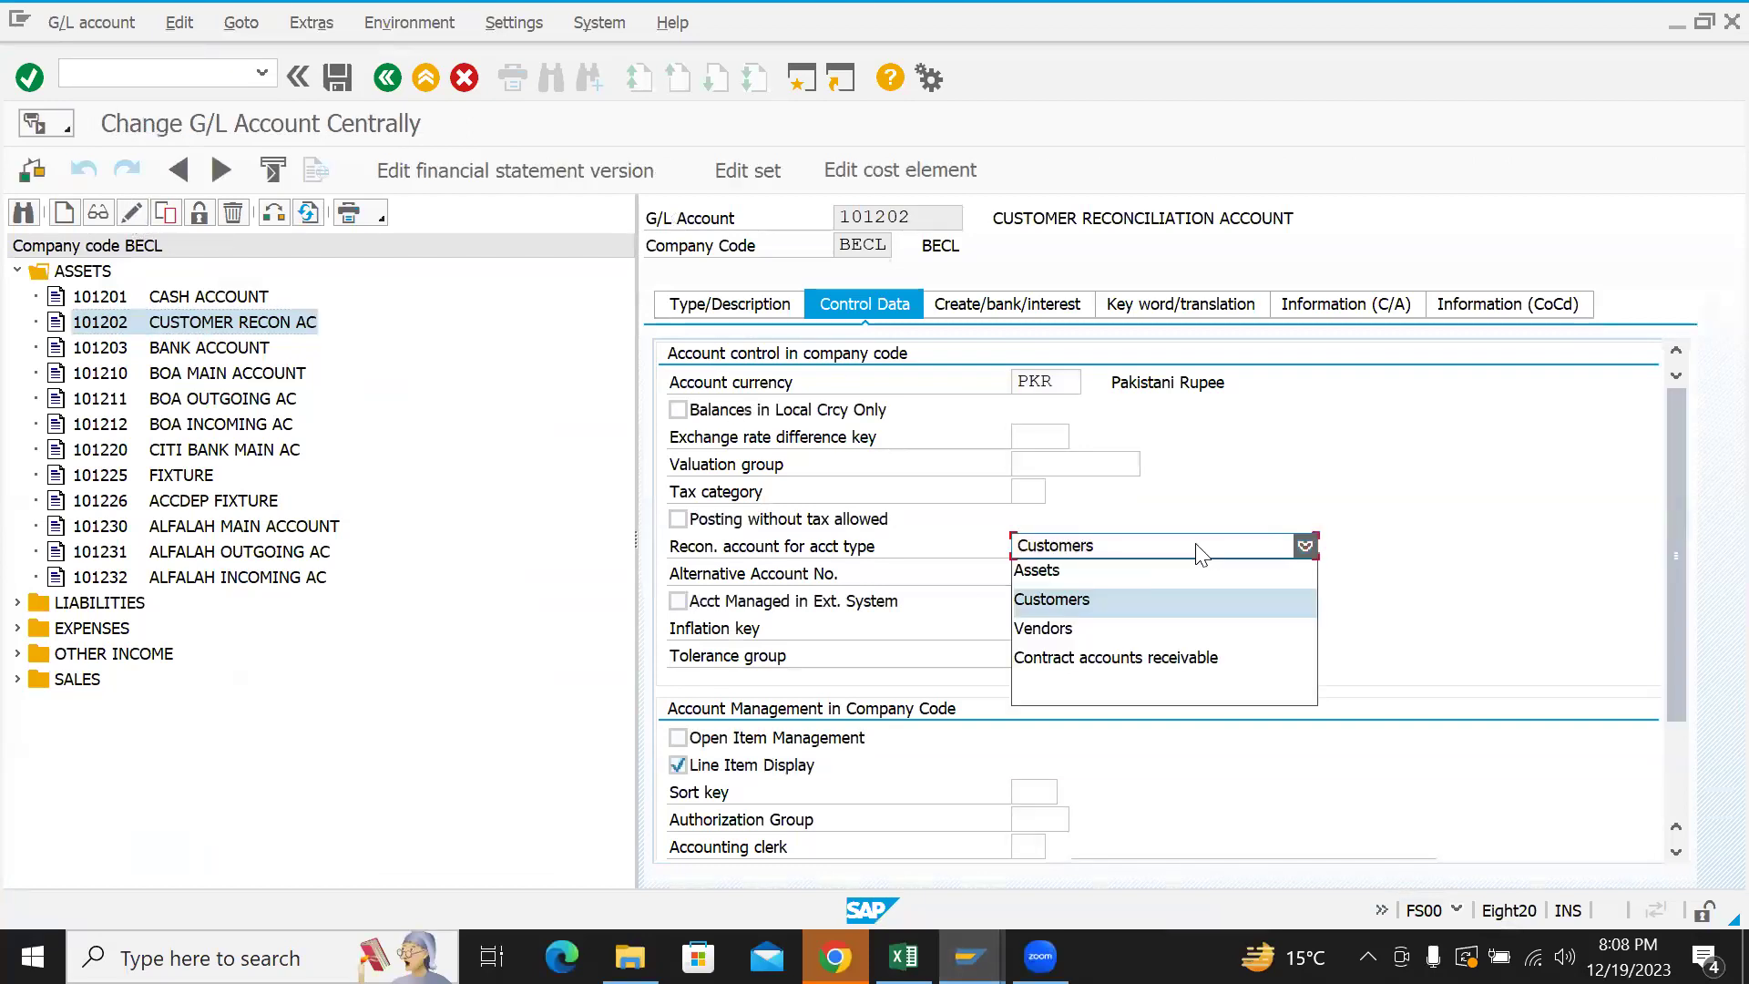
click(1147, 685)
click(337, 78)
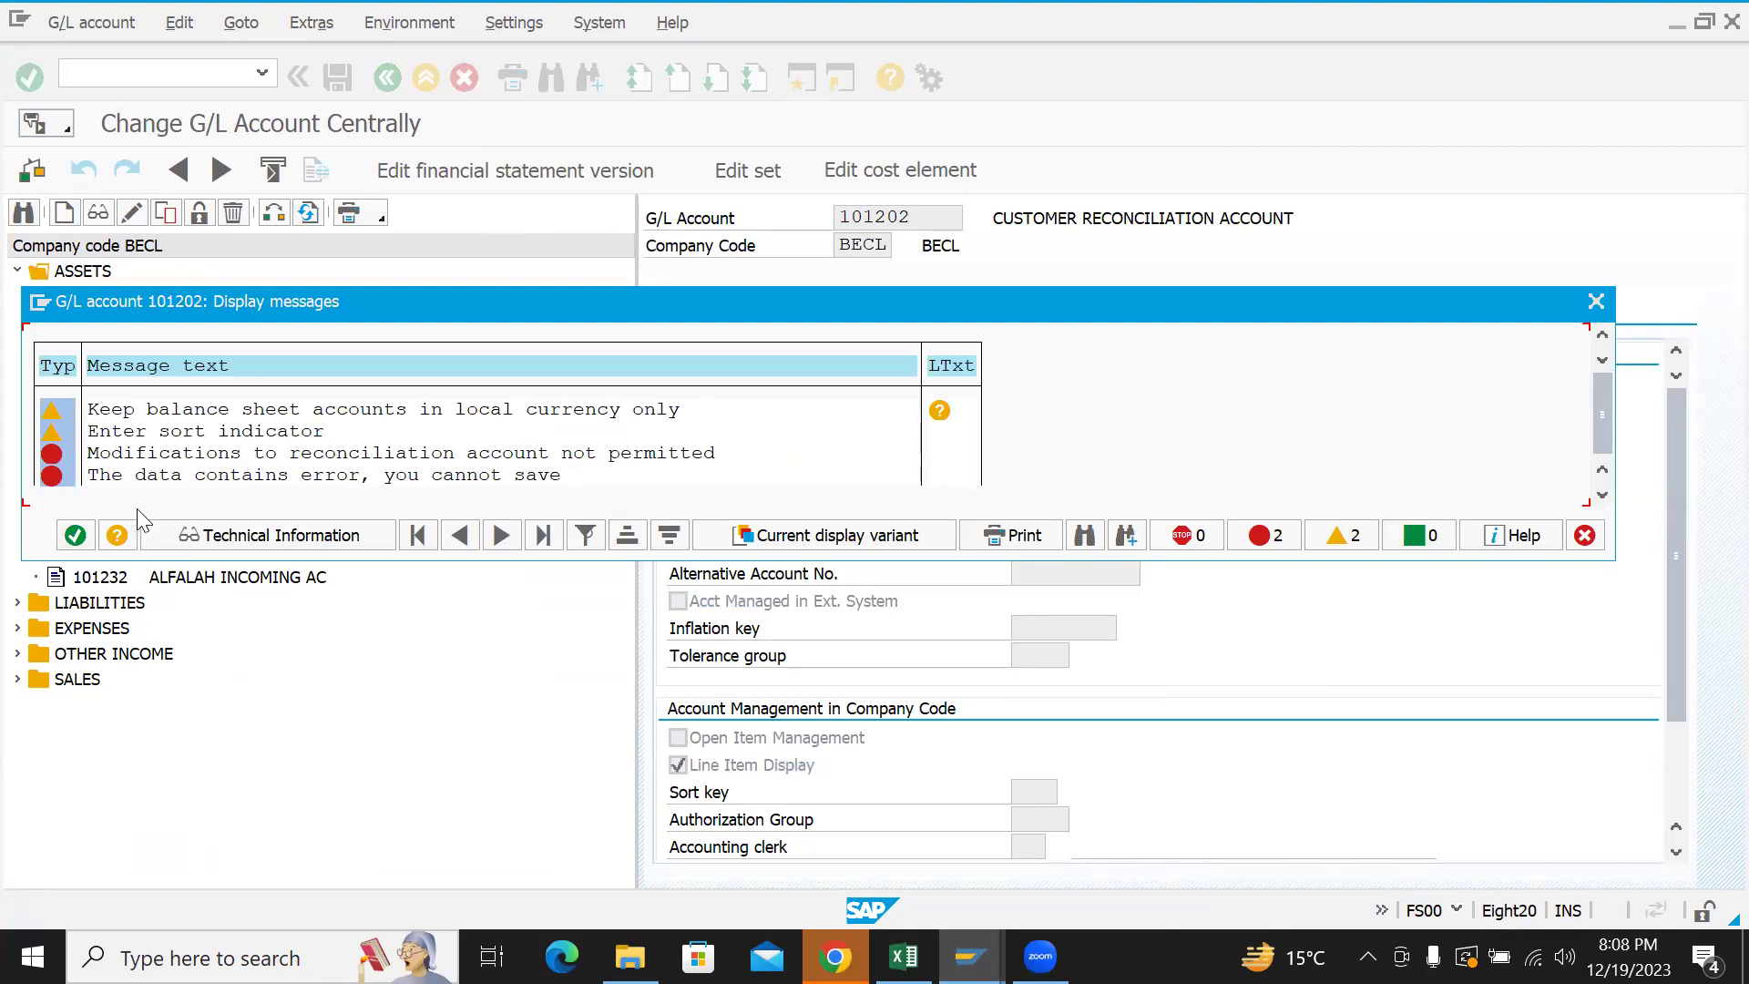
click(75, 539)
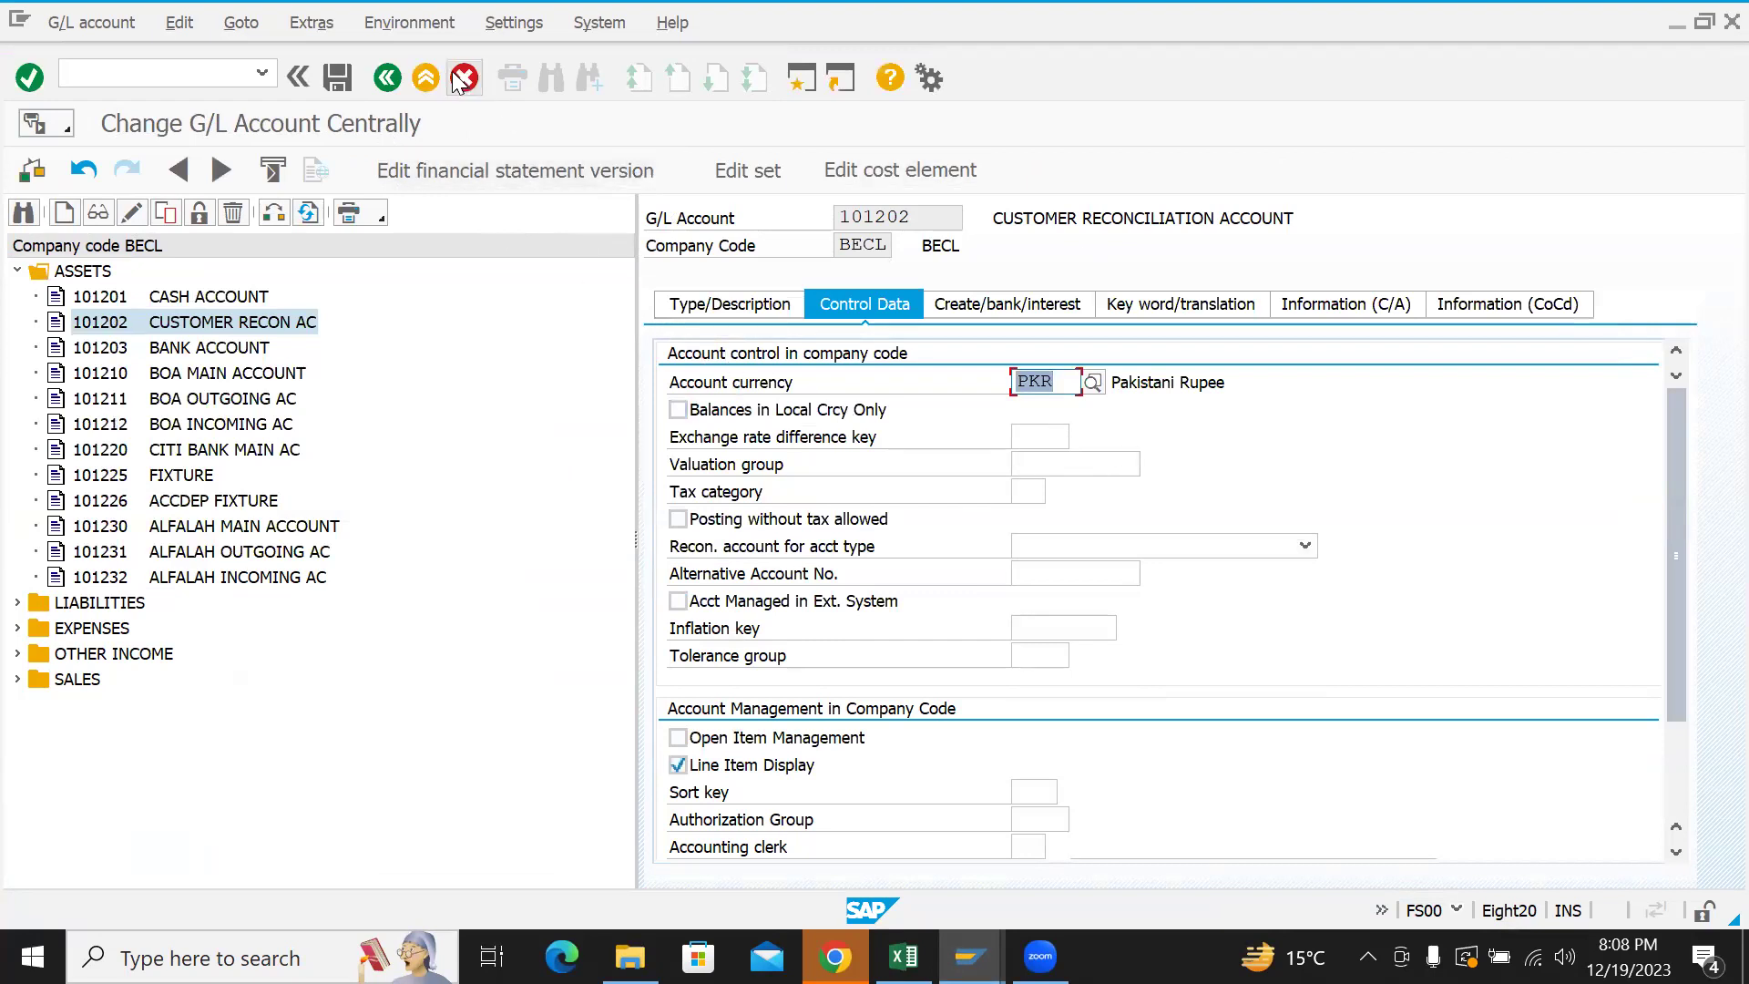
click(390, 78)
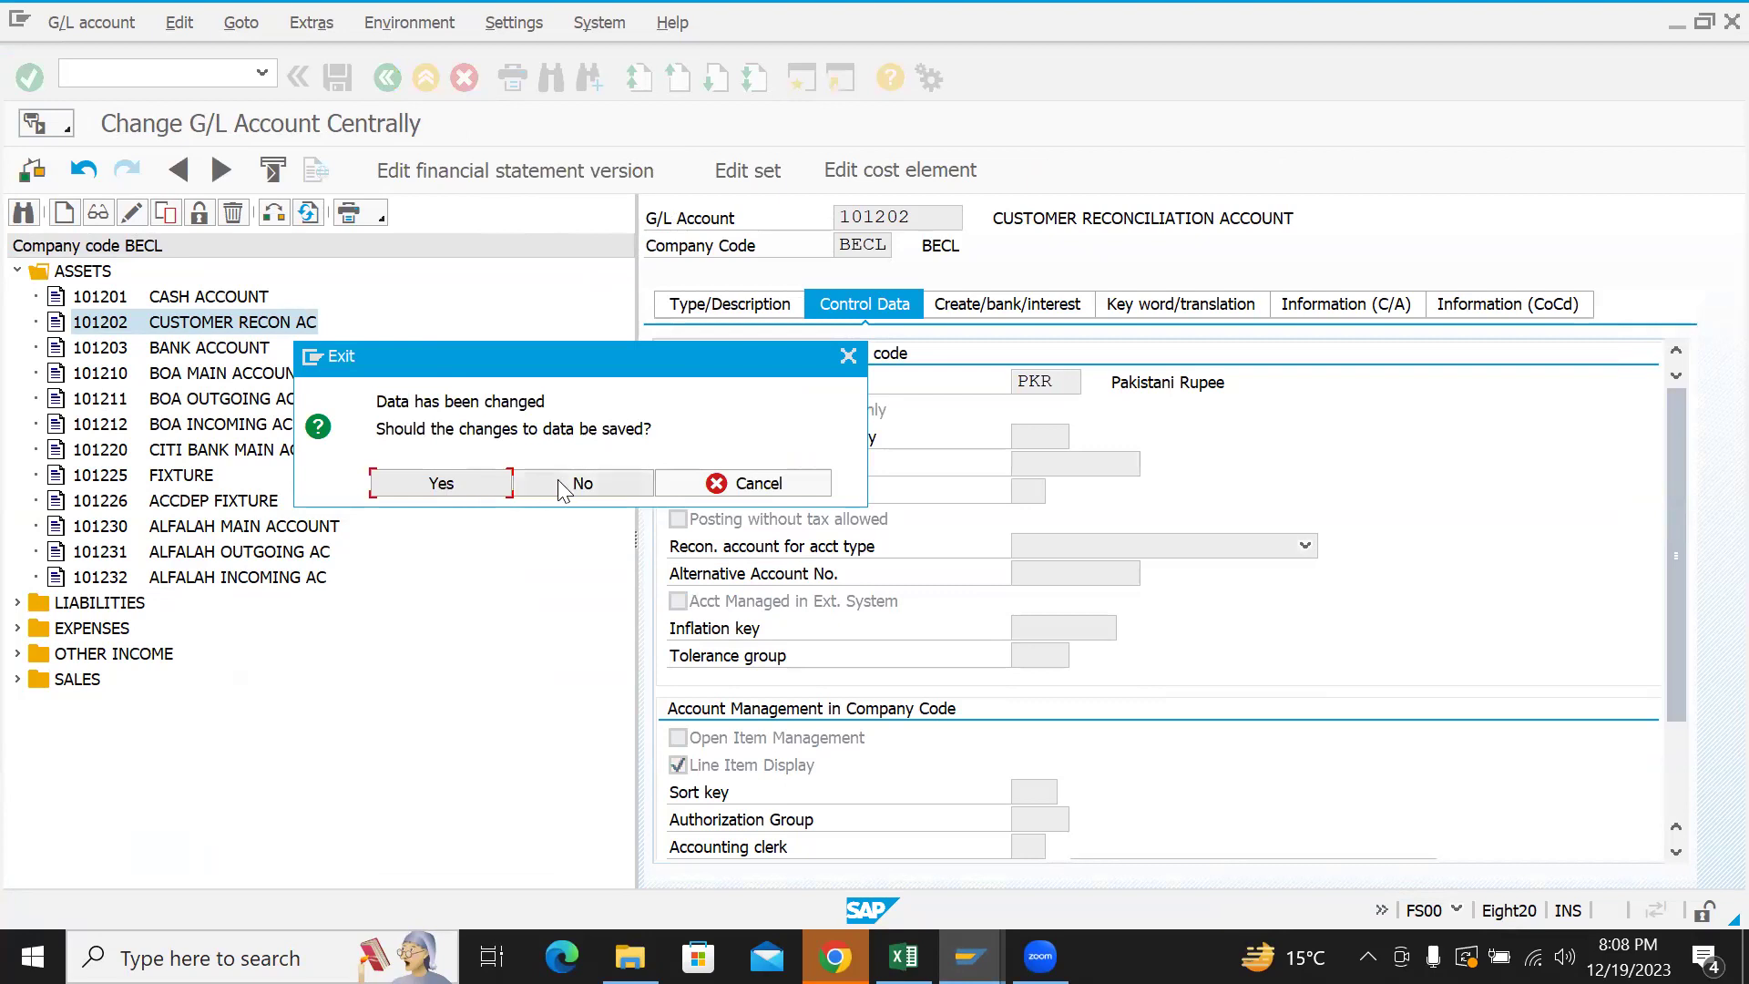
key(Return)
- Start transaction FS00 and display account 101202, CUSTOMER RECON AC, from the ASSETS group
text(FS00)
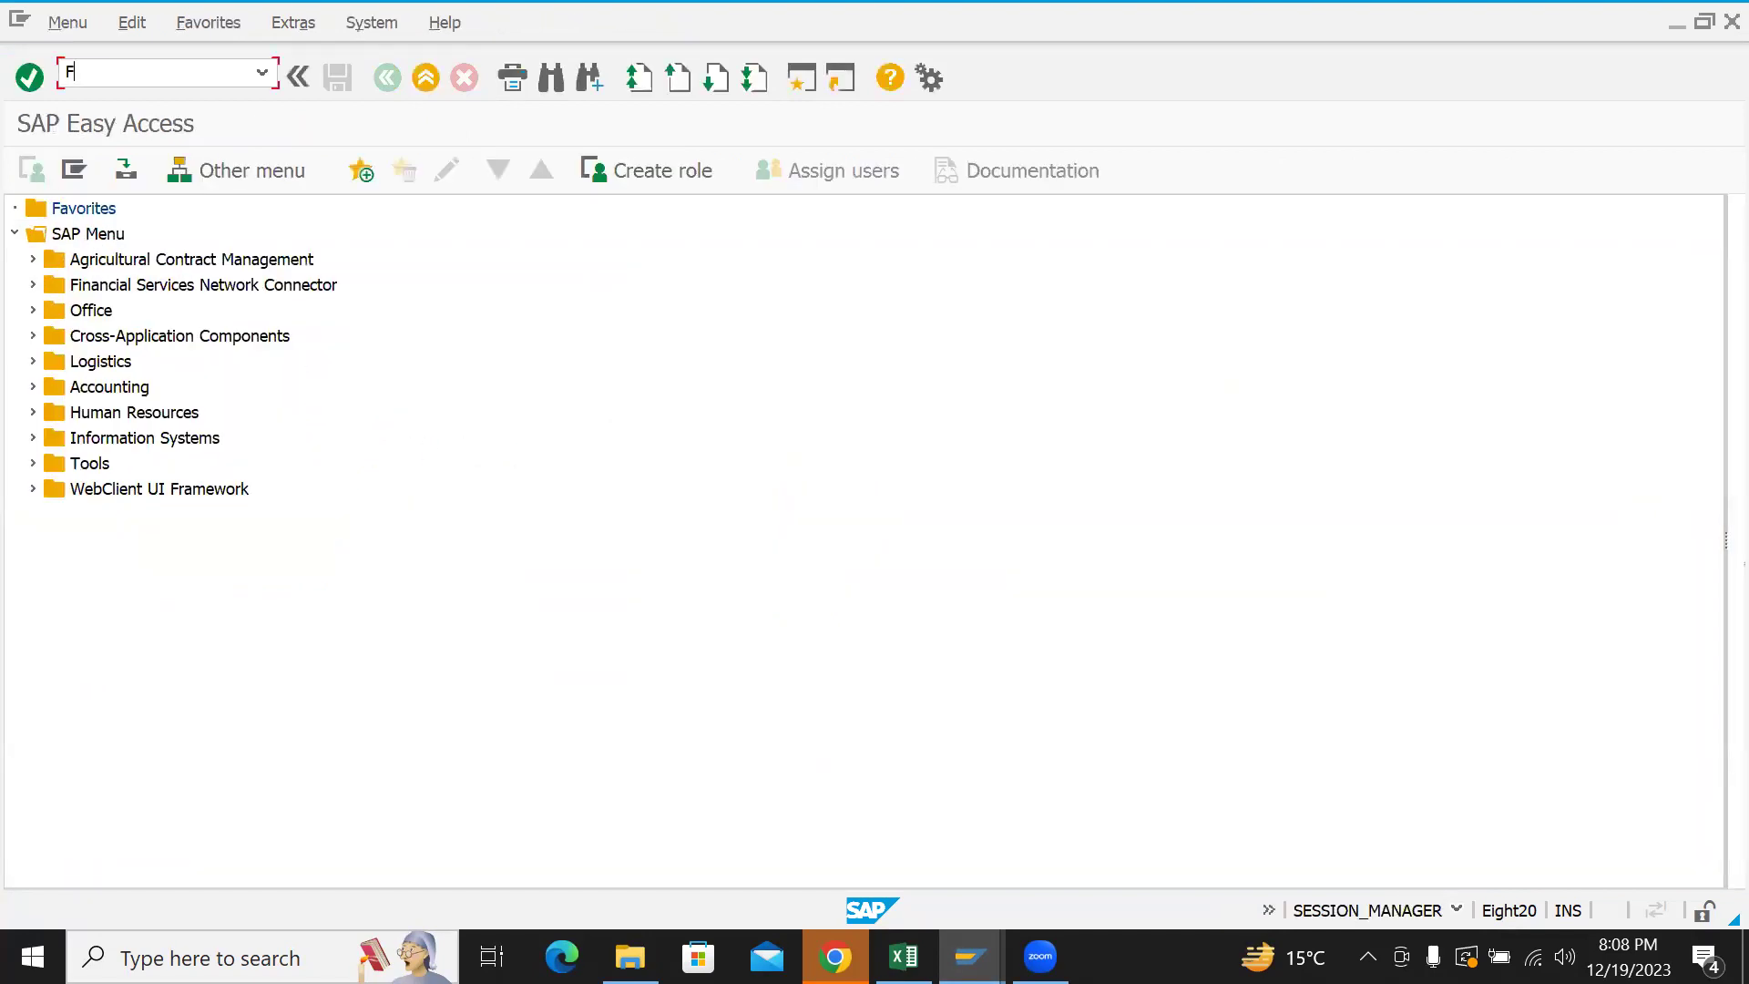
key(Return)
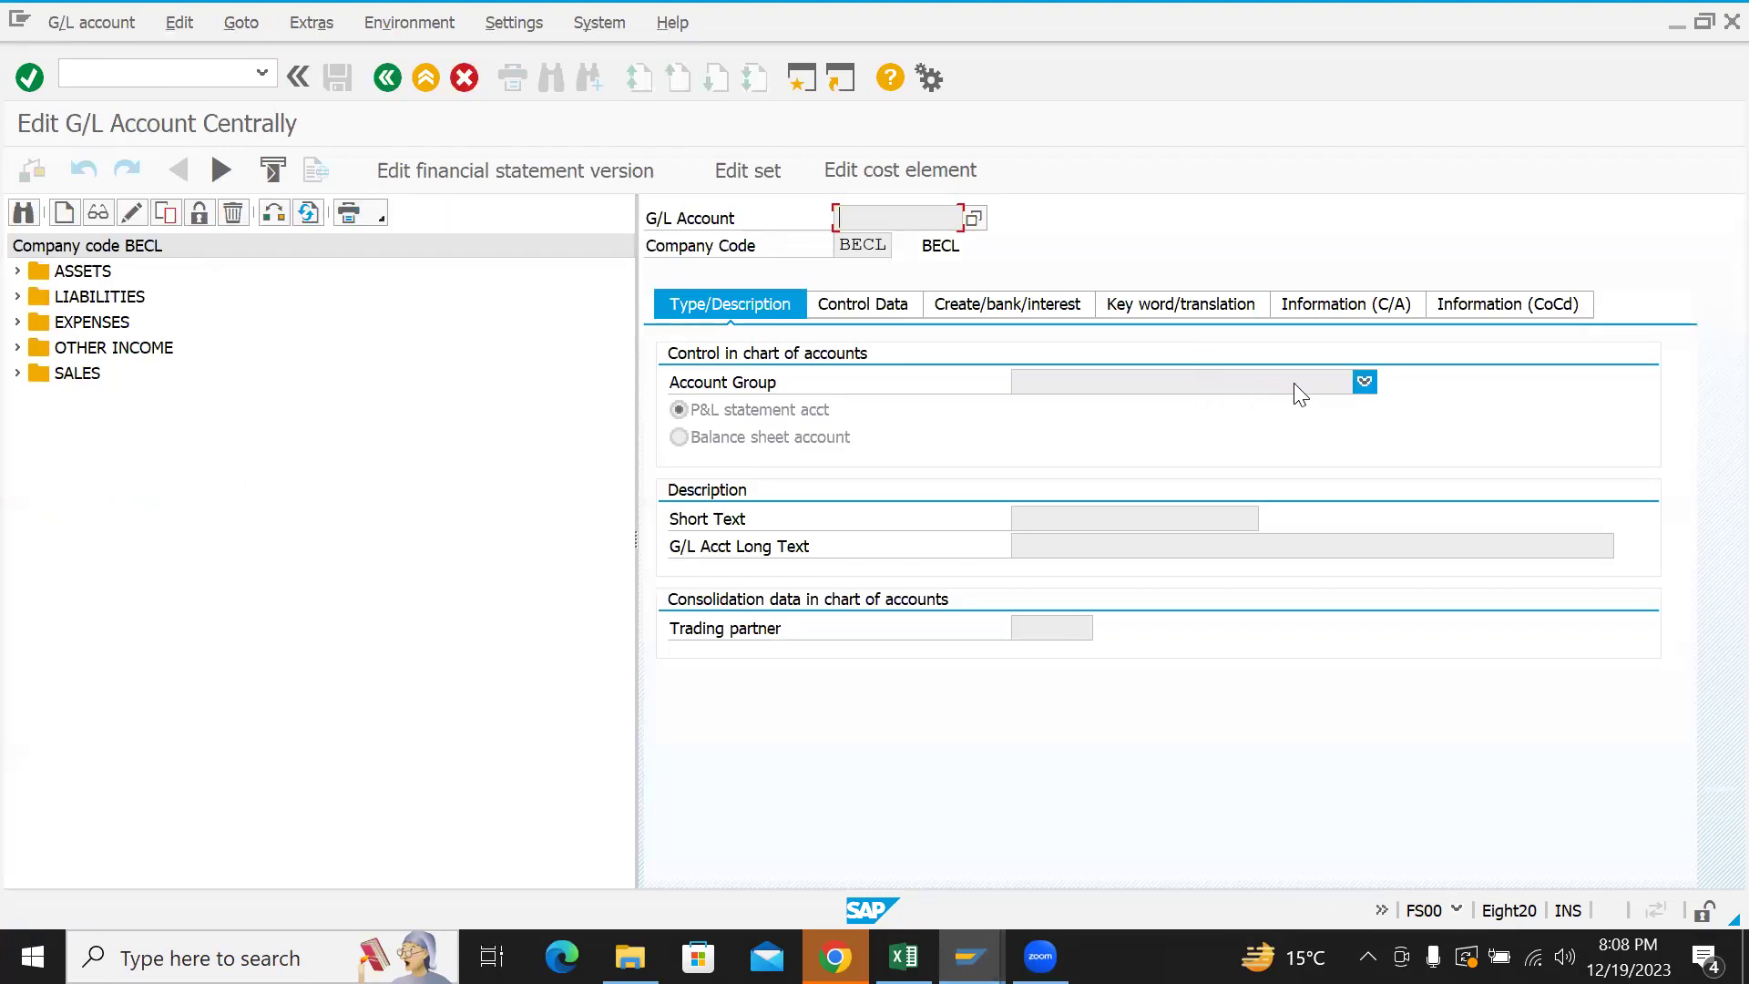
click(18, 271)
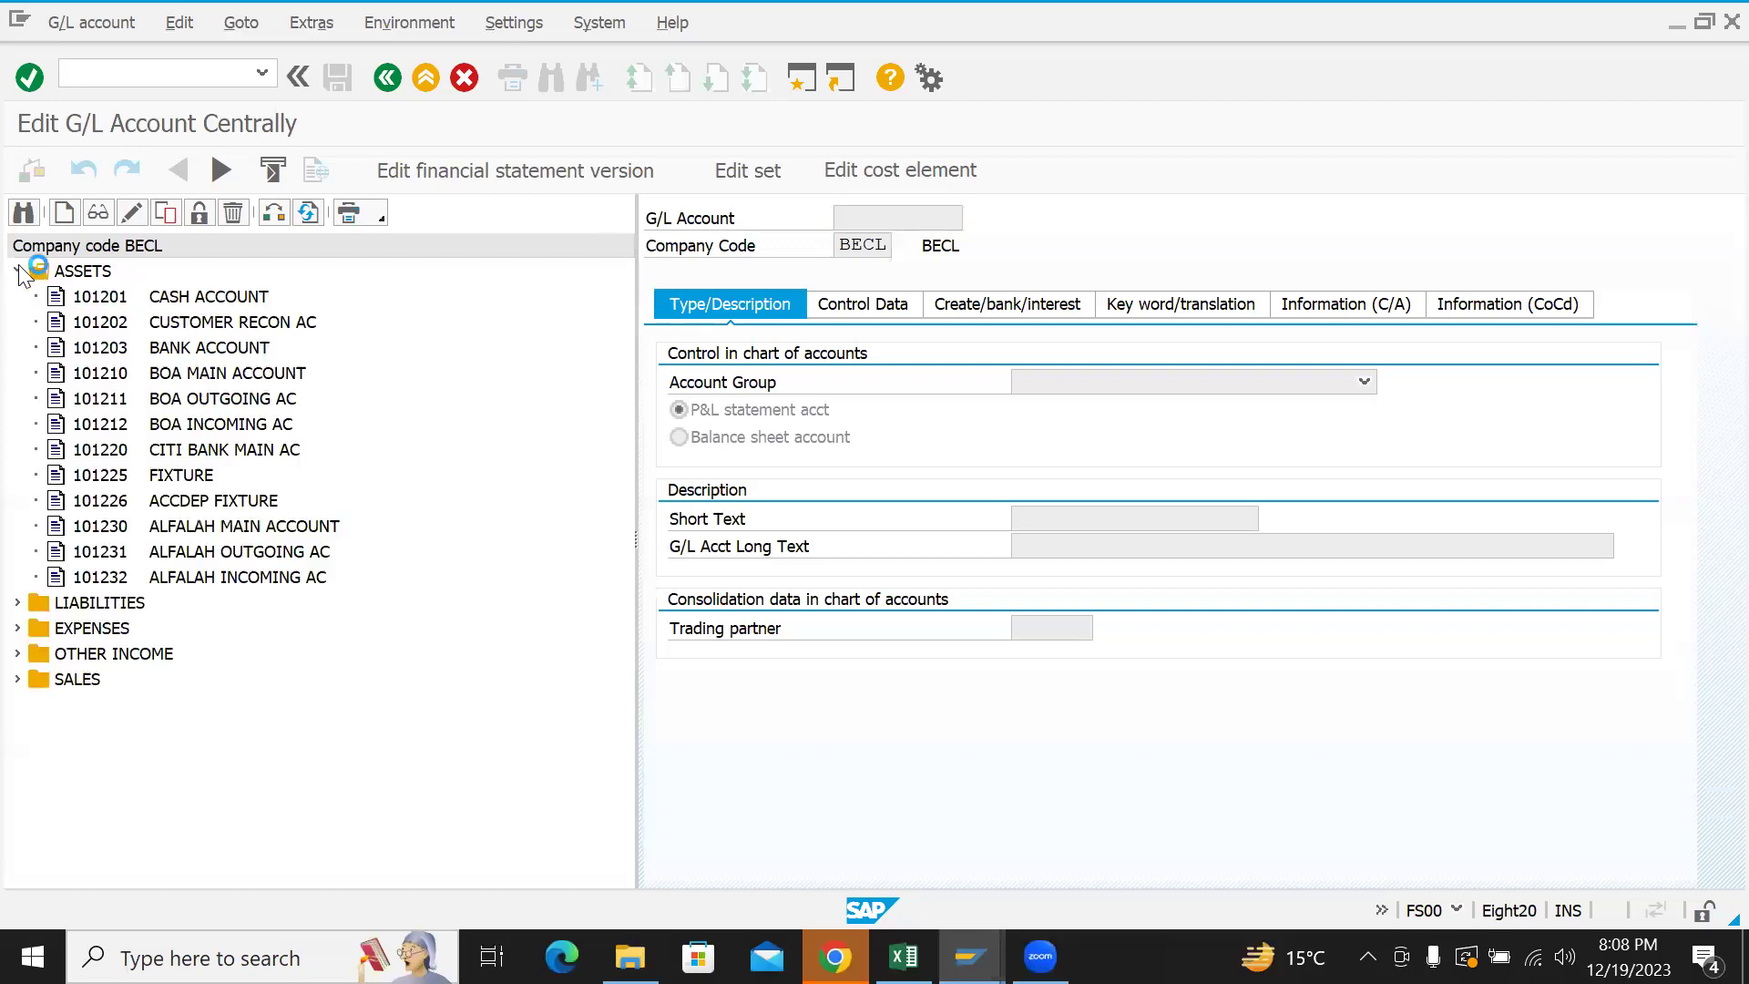
double_click(247, 324)
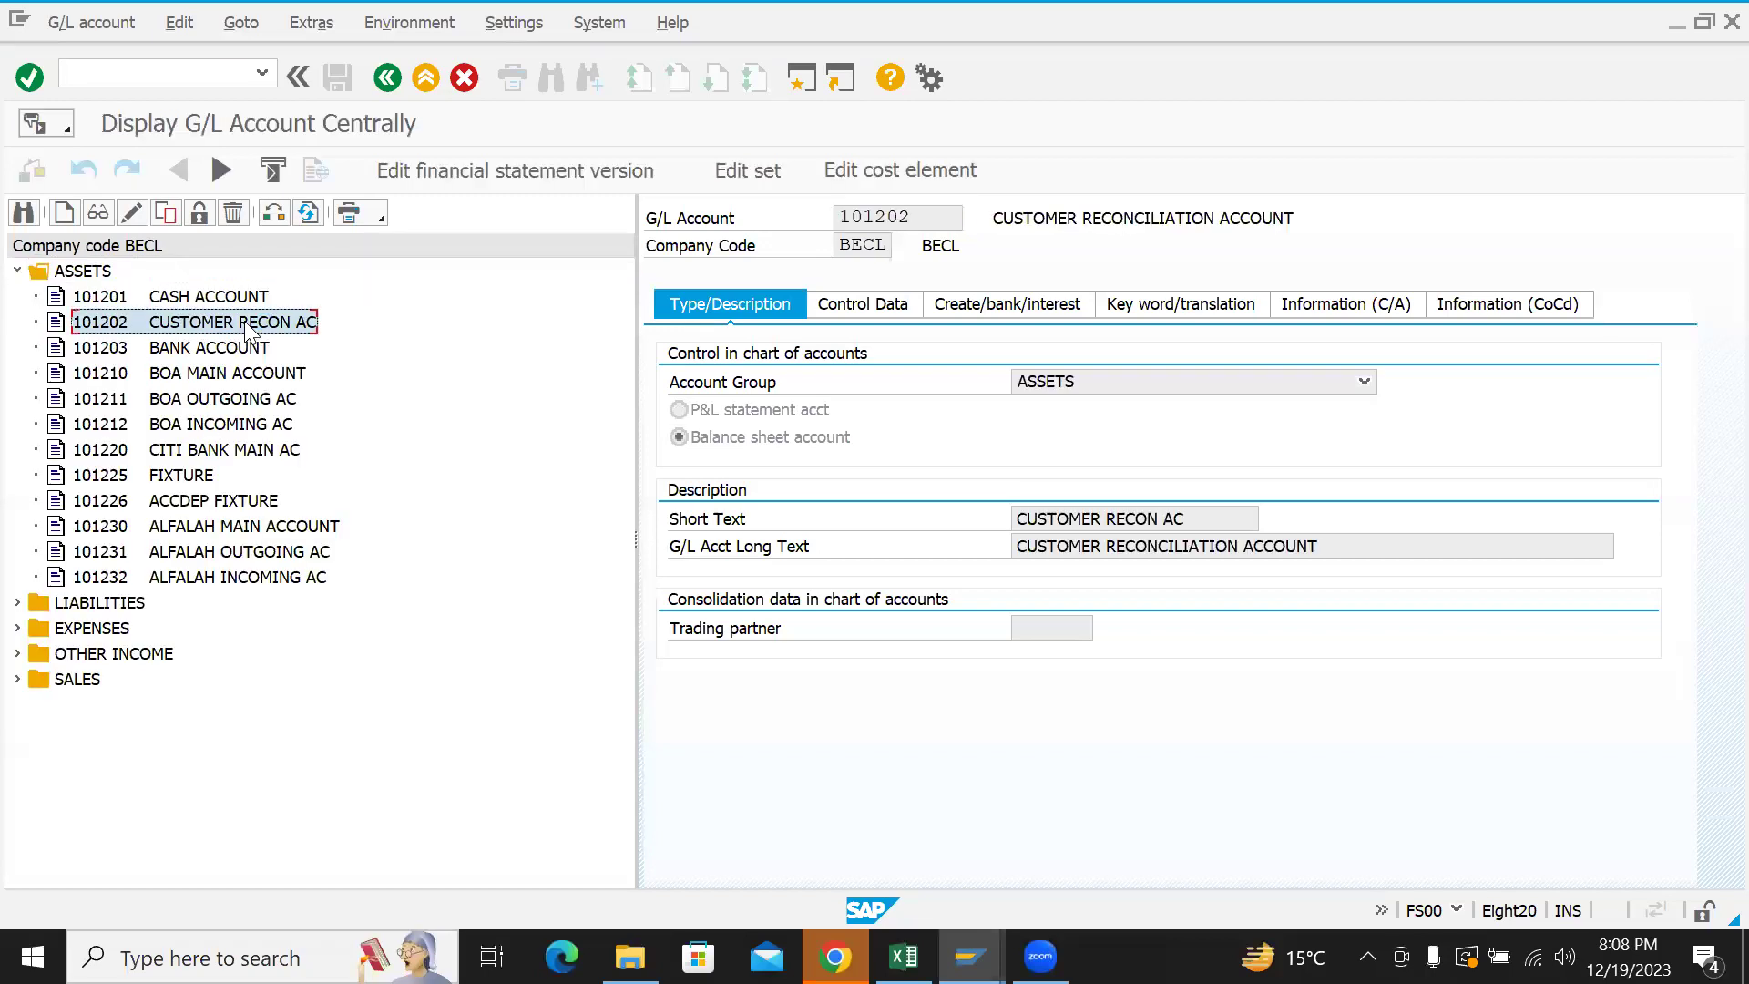
- Copy account 101202 within company code BECL as a new account, trying number 101226 first and using 101227 instead
click(165, 215)
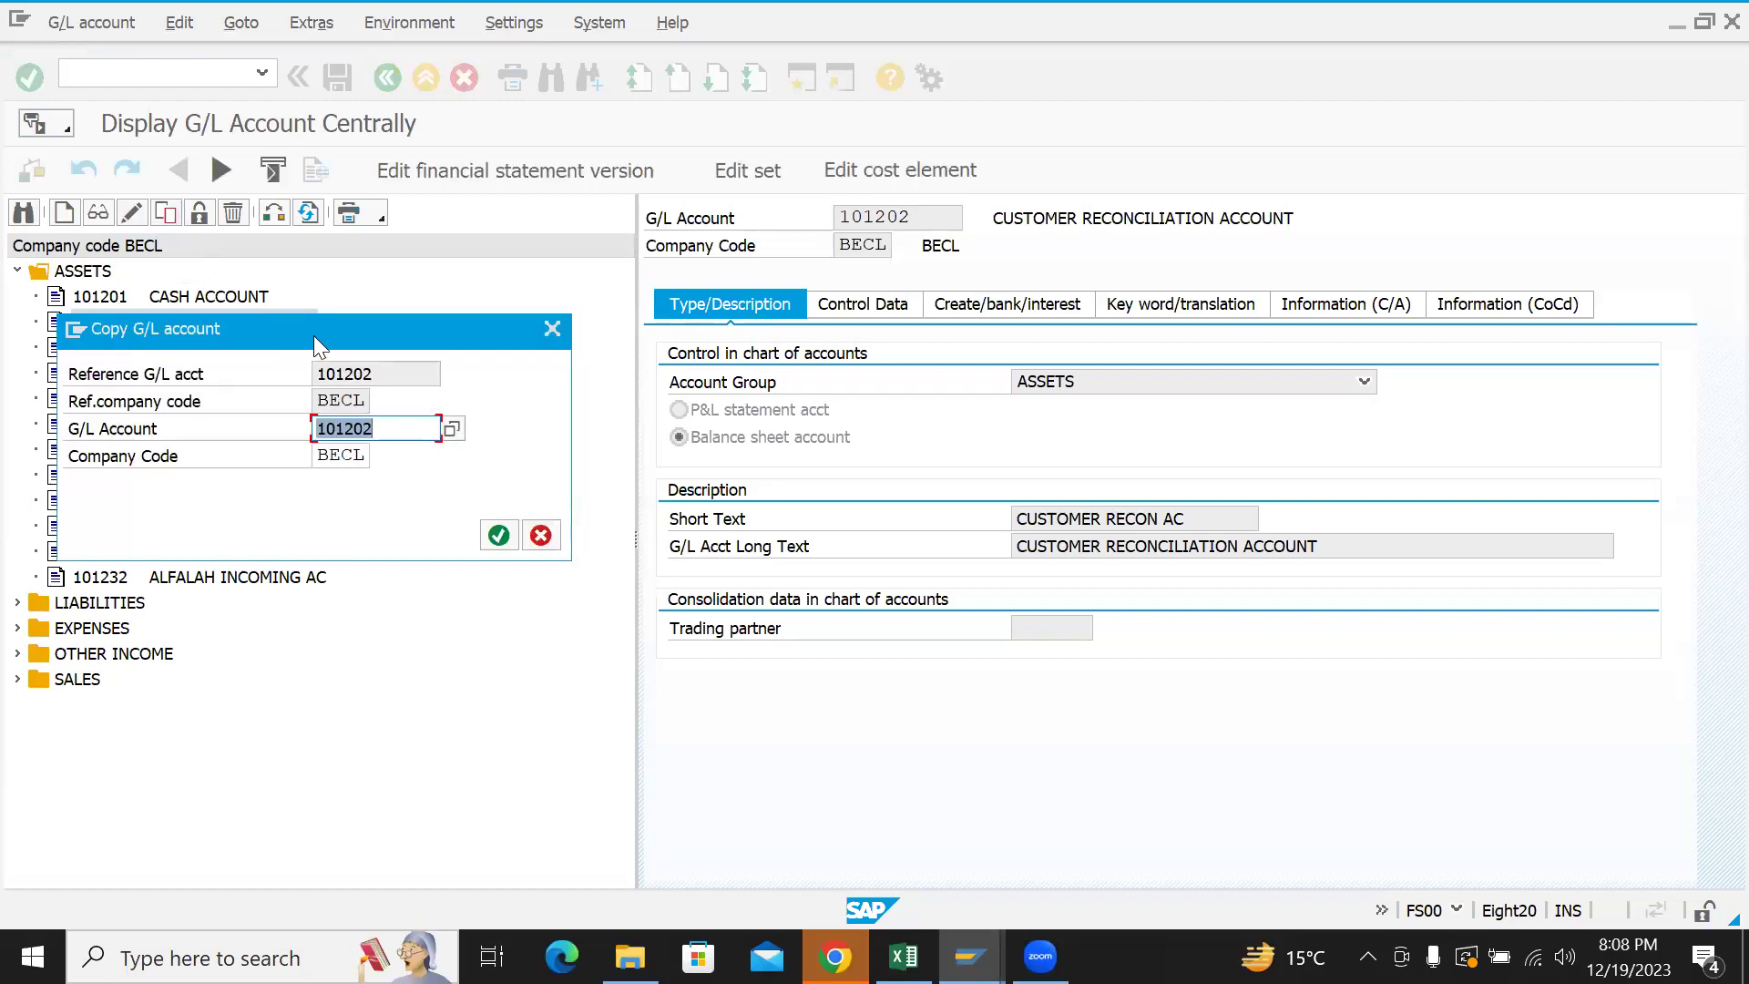
drag(484, 328, 802, 295)
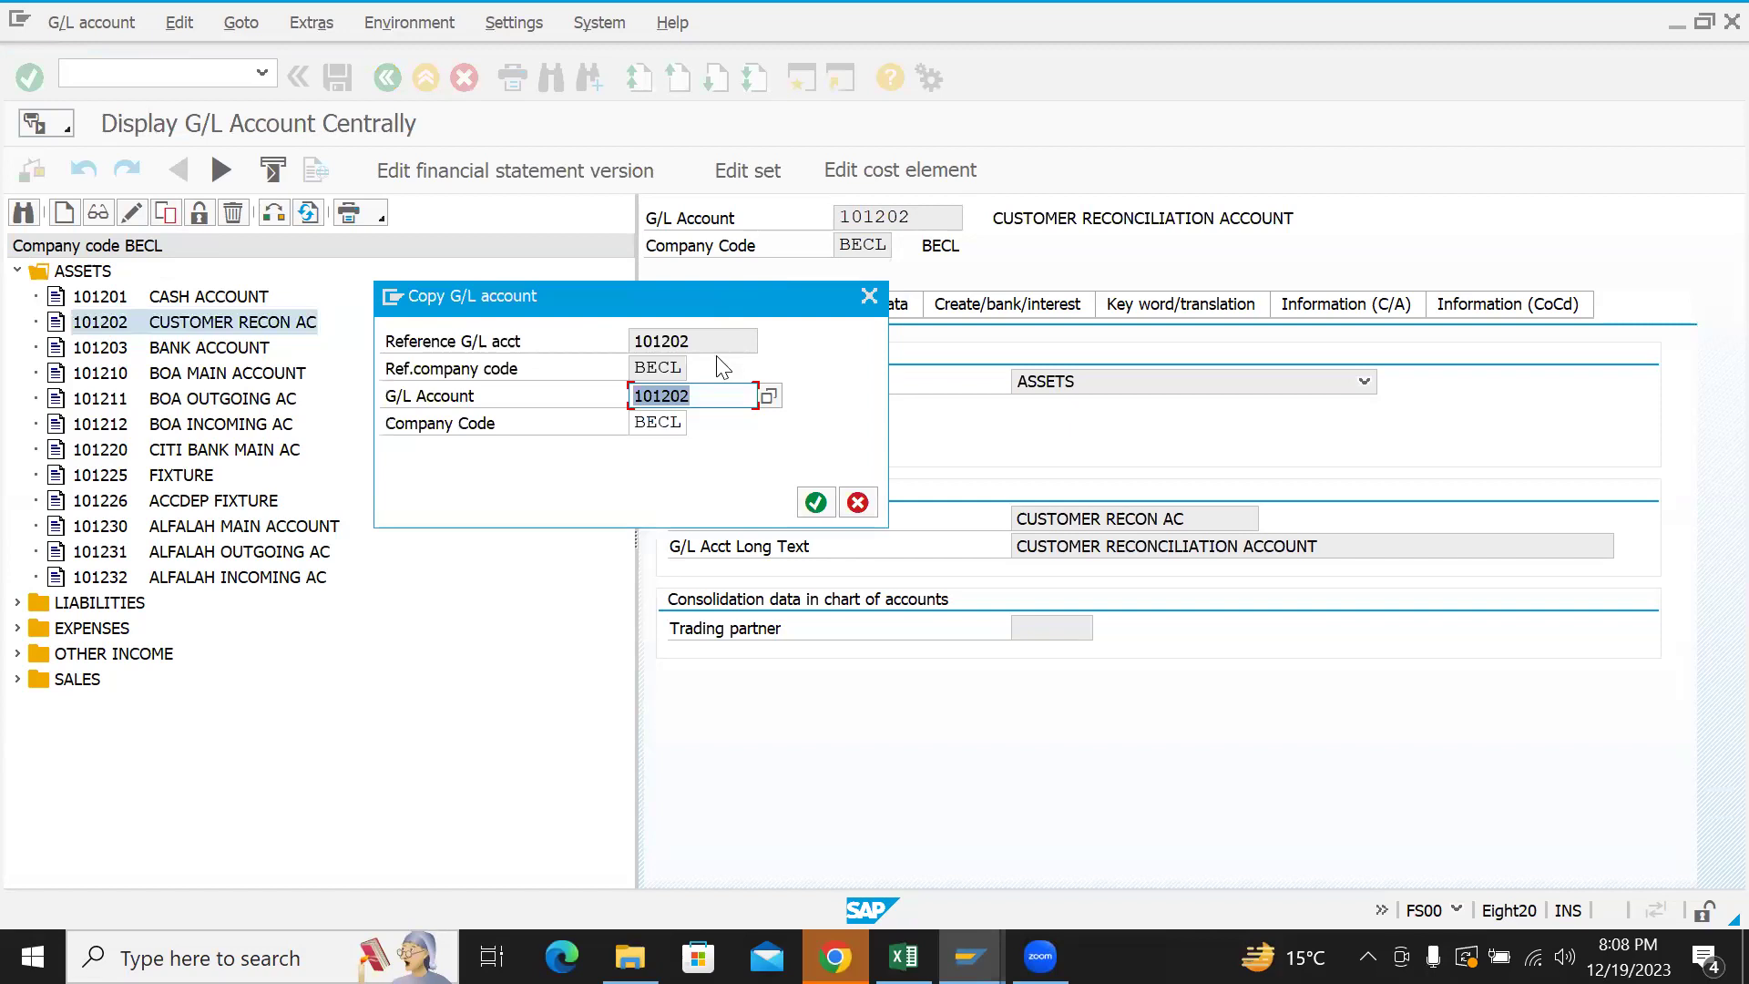
click(701, 398)
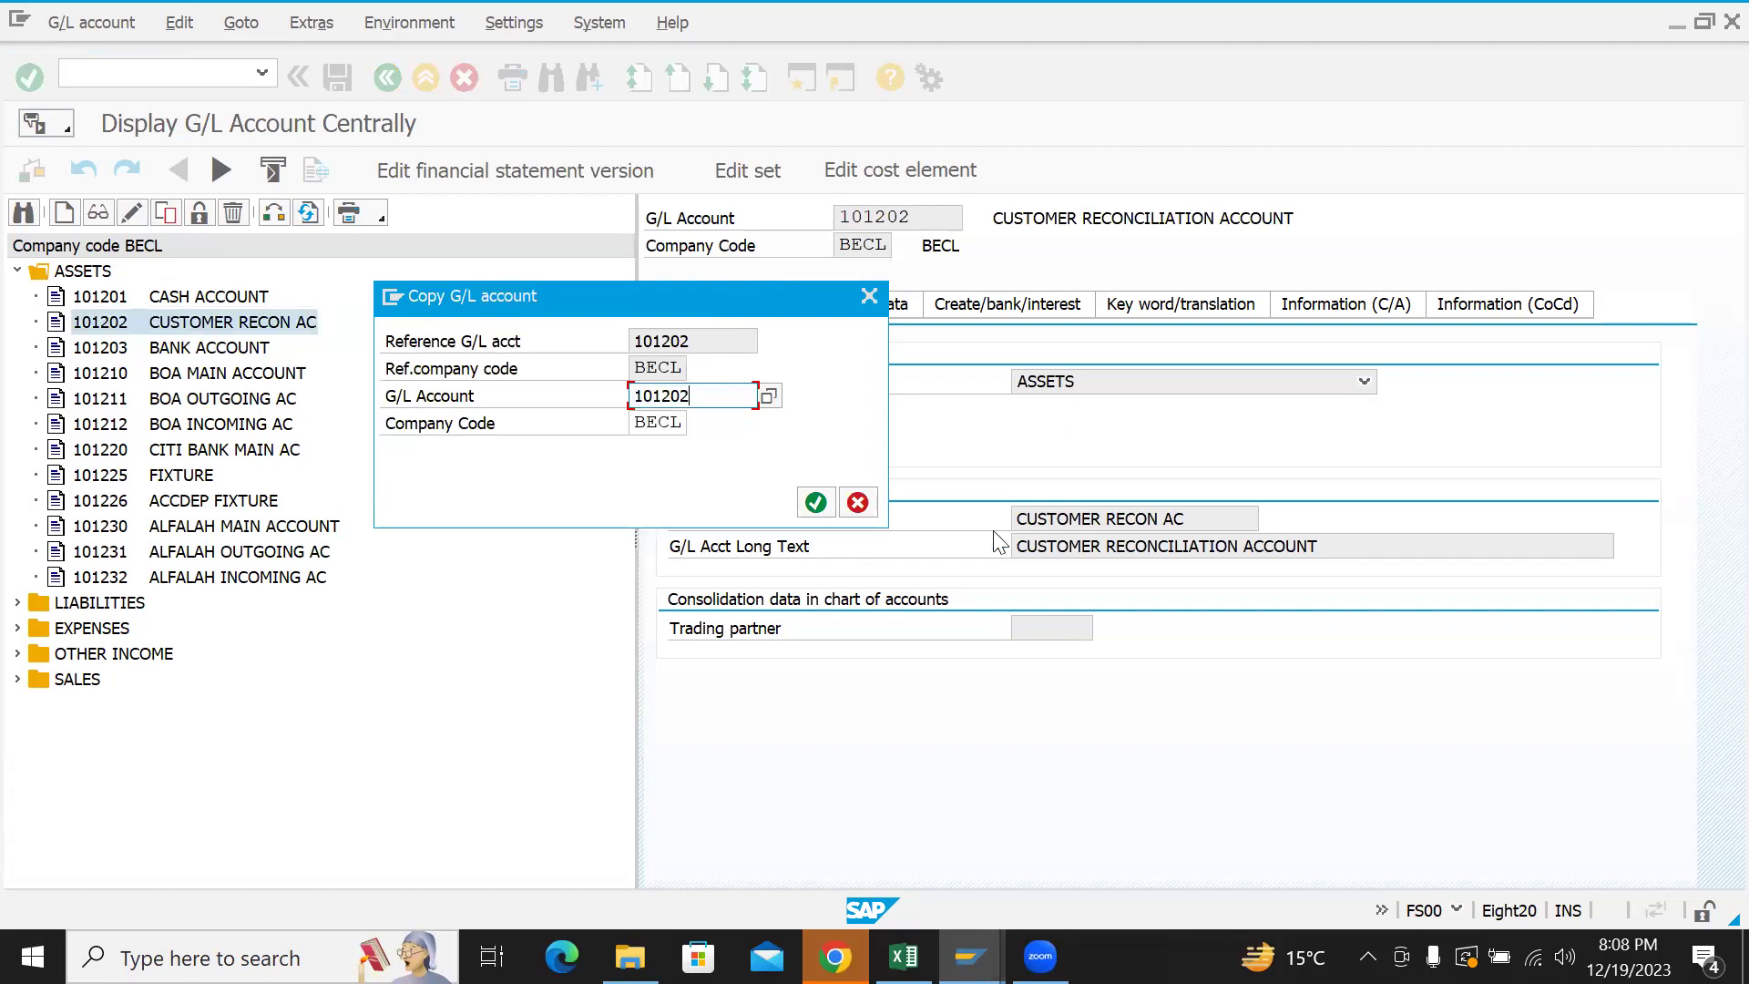
key(BackSpace)
key(BackSpace)
text(26)
key(Return)
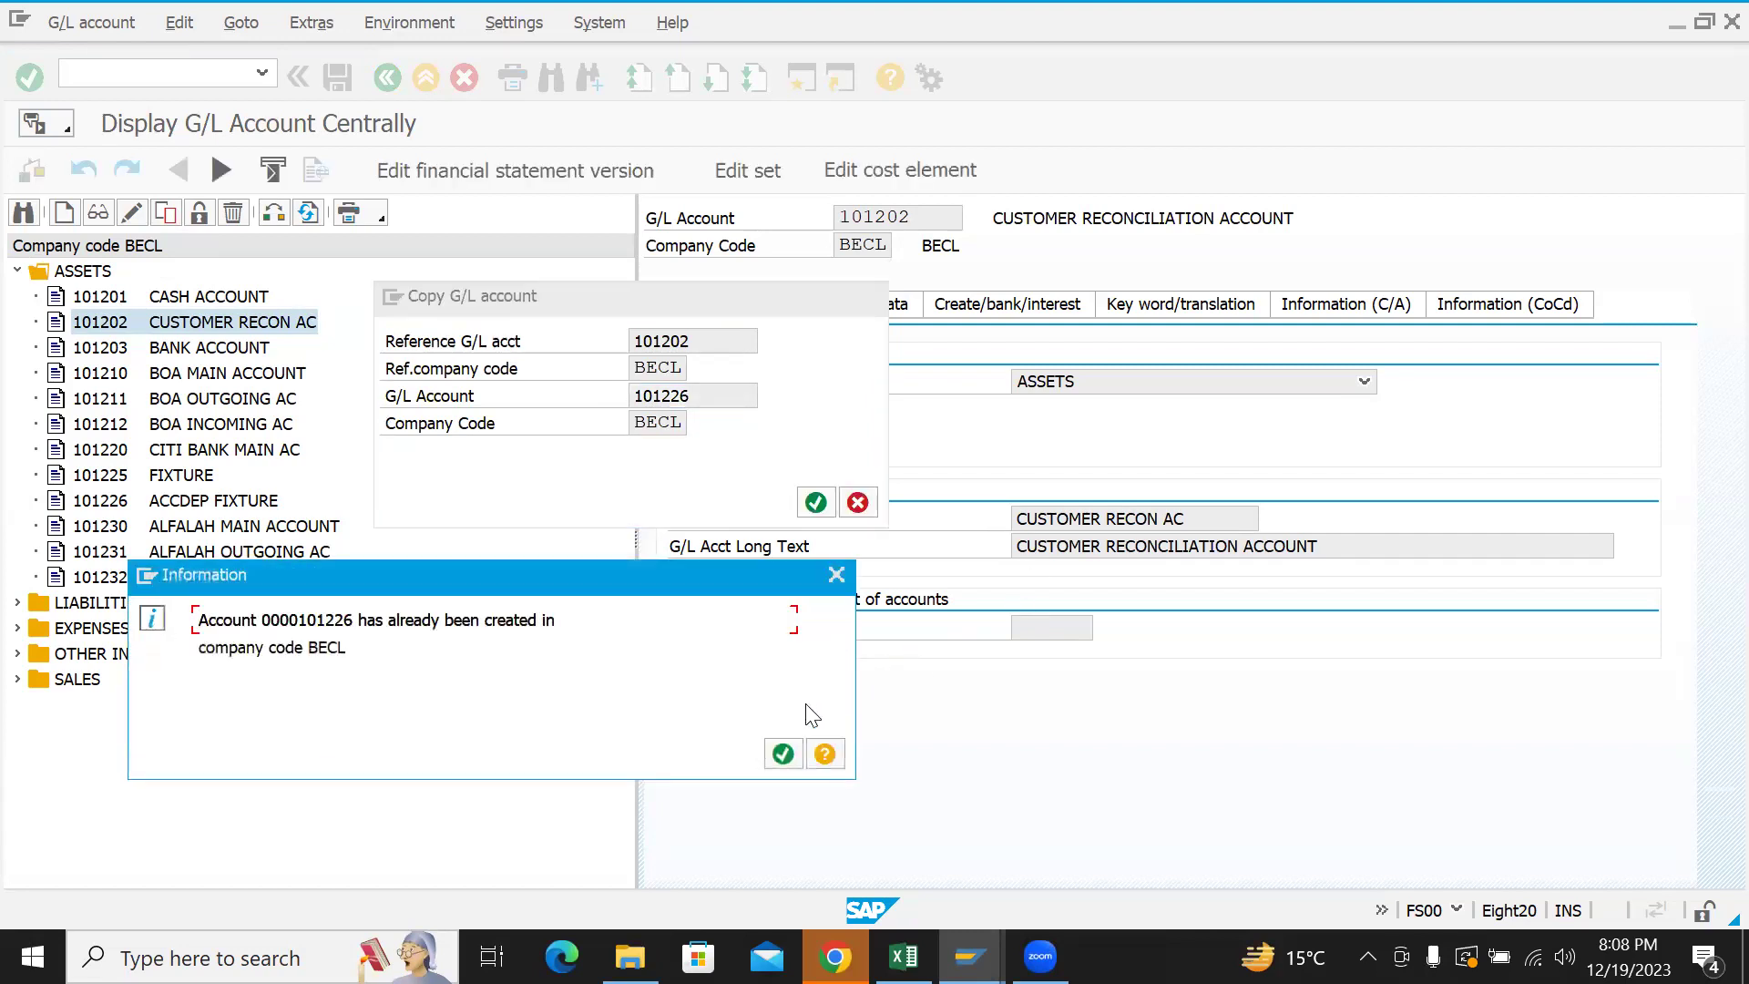
click(782, 754)
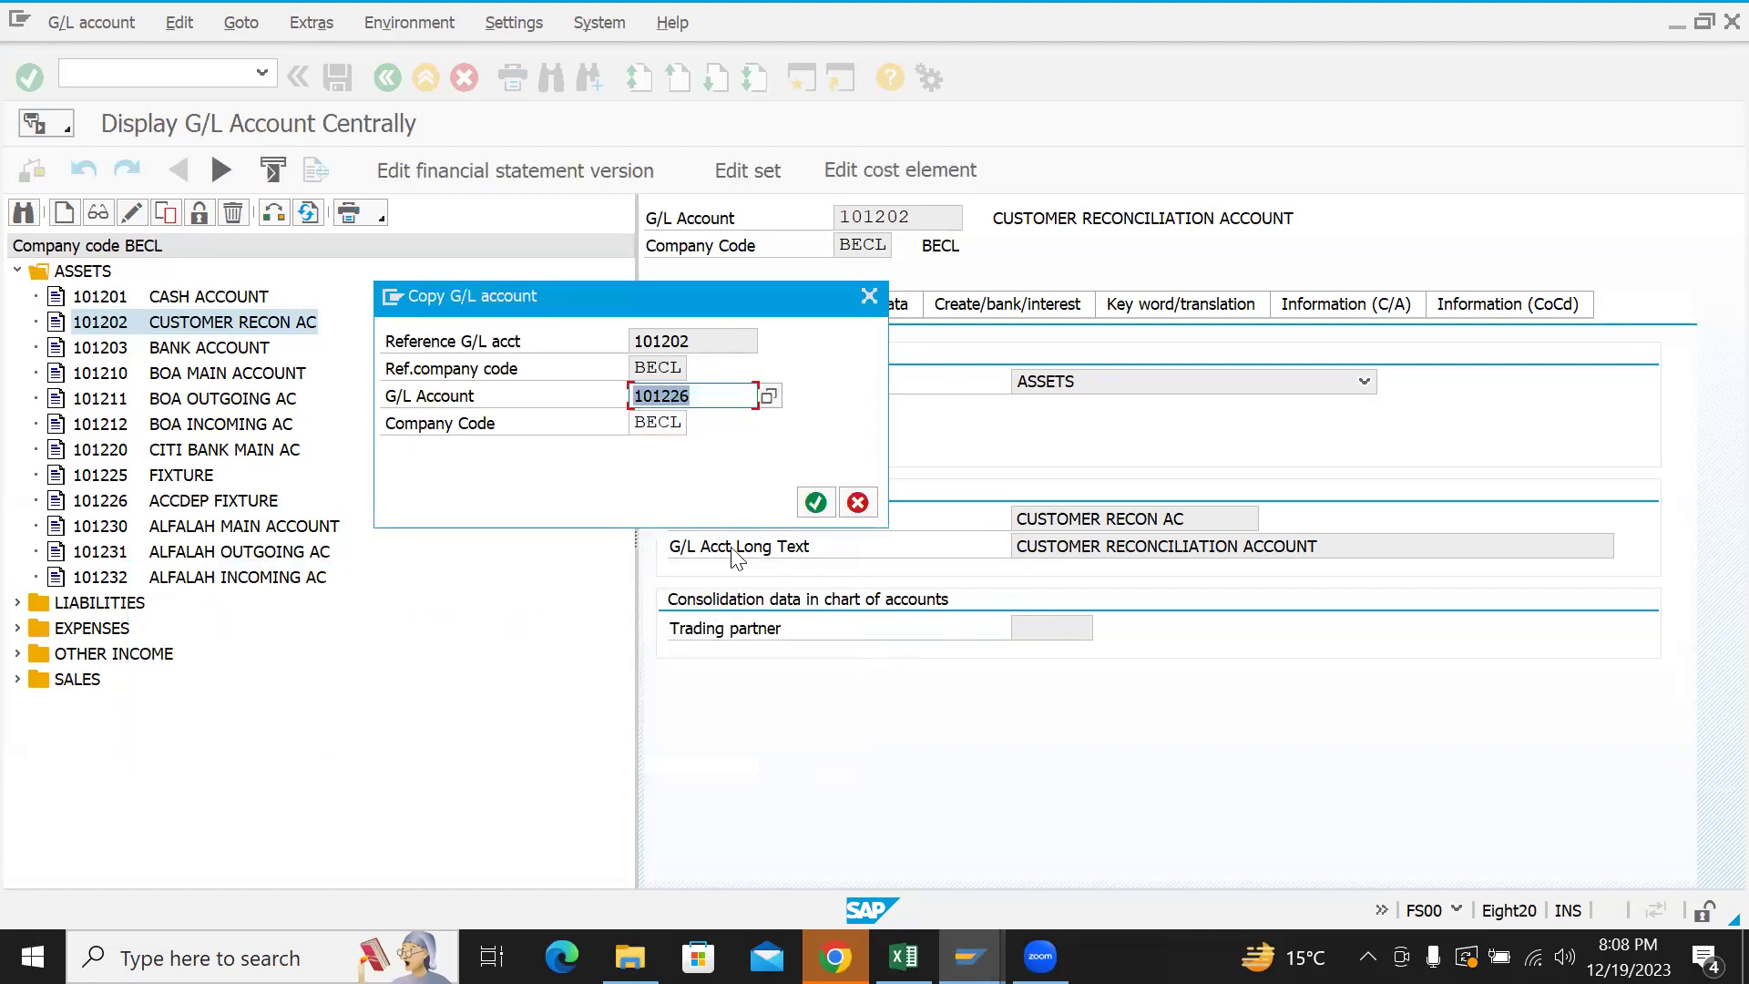
click(708, 397)
key(BackSpace)
text(7)
key(Return)
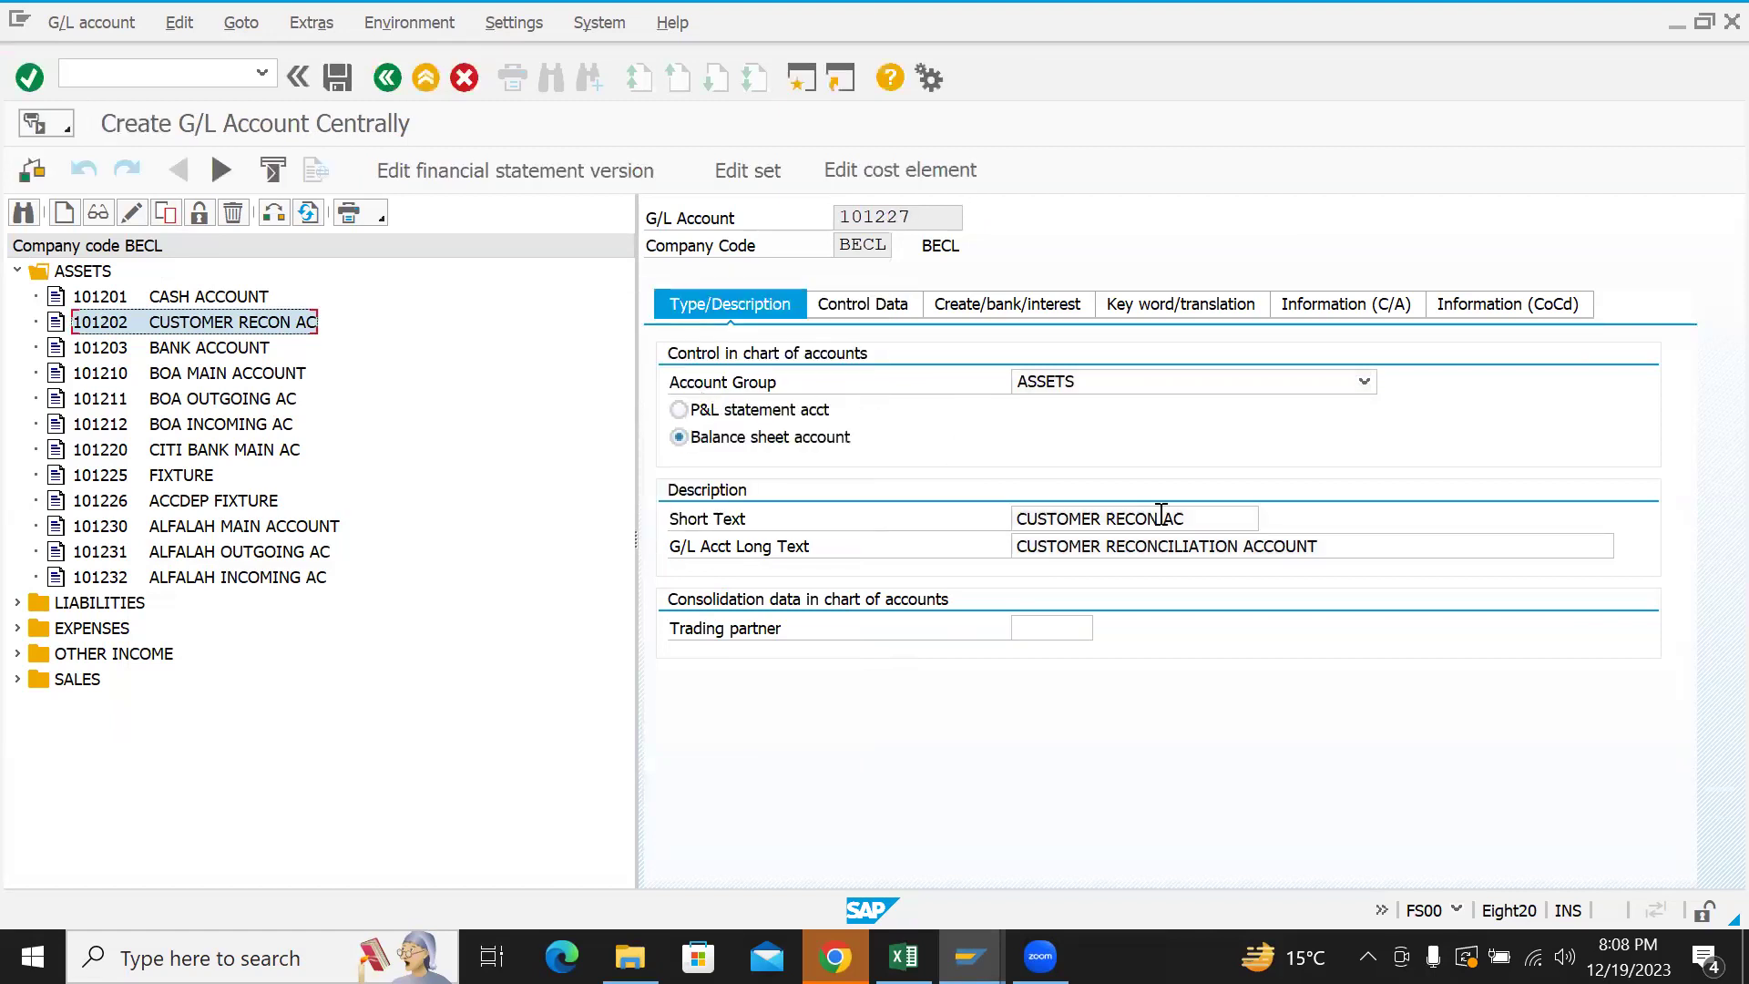
- Set the new account's short text to CUSTOMER RECON FN and its long text to CUSTOMER RECONCILIATION ACCOUNT FOREIGN
click(1209, 519)
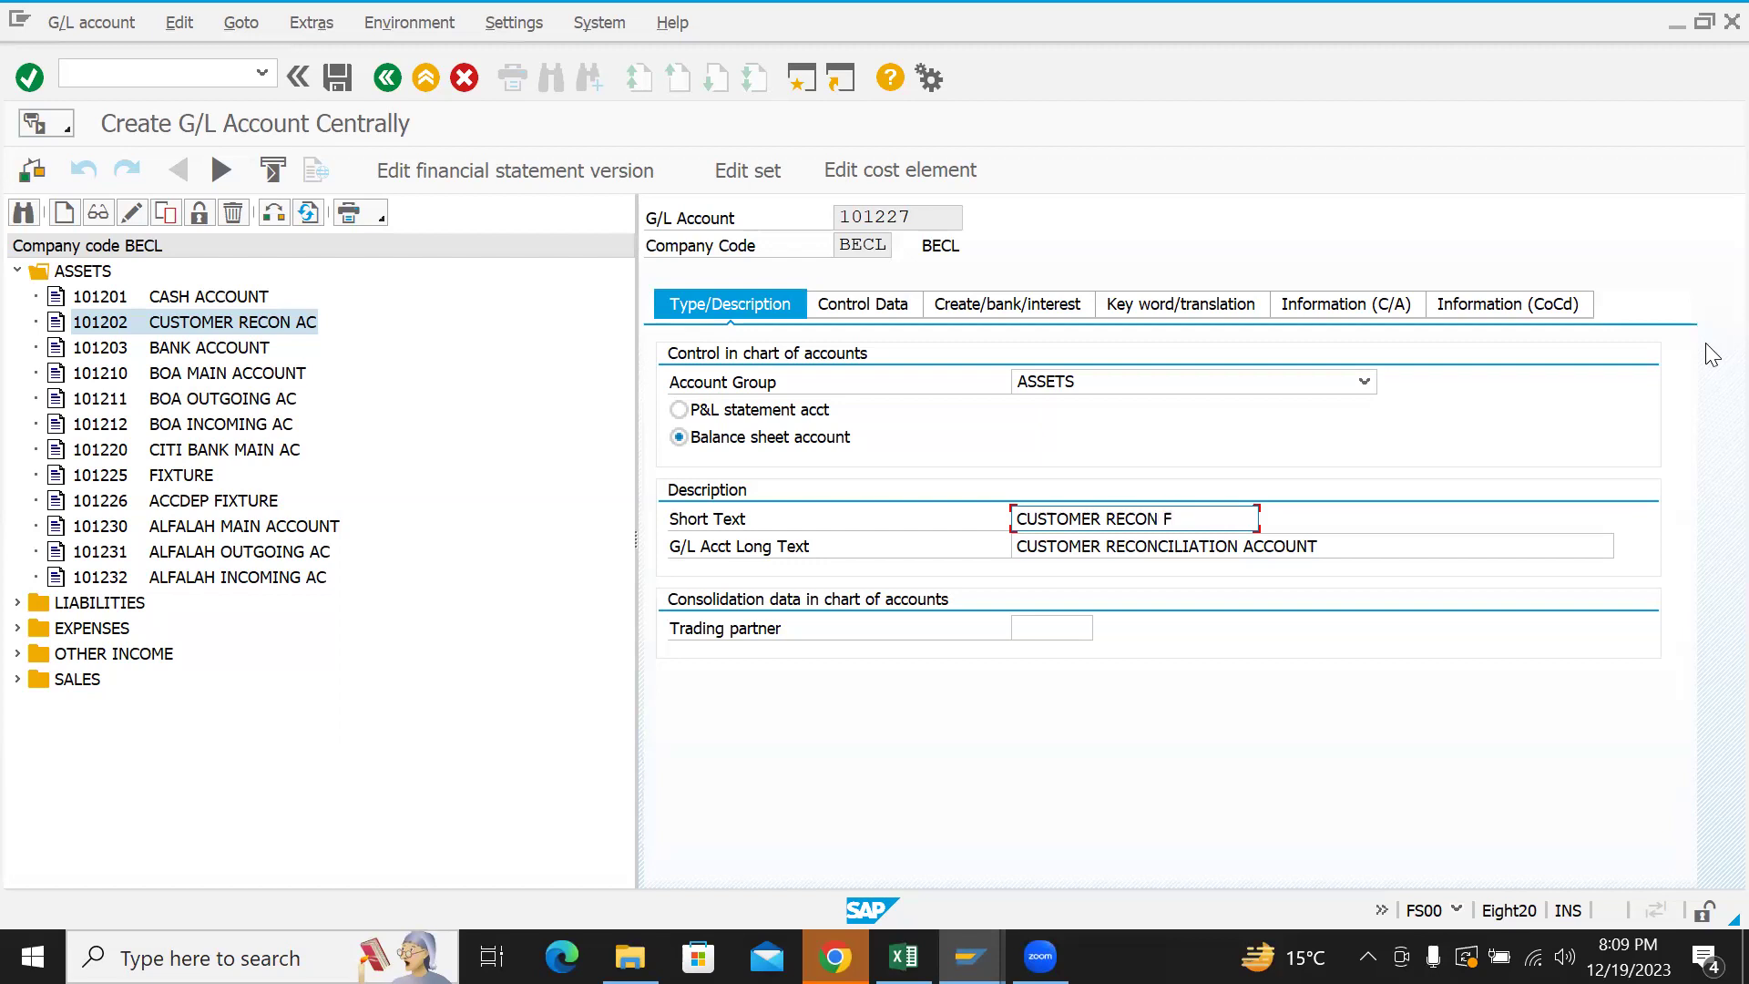
key(Down)
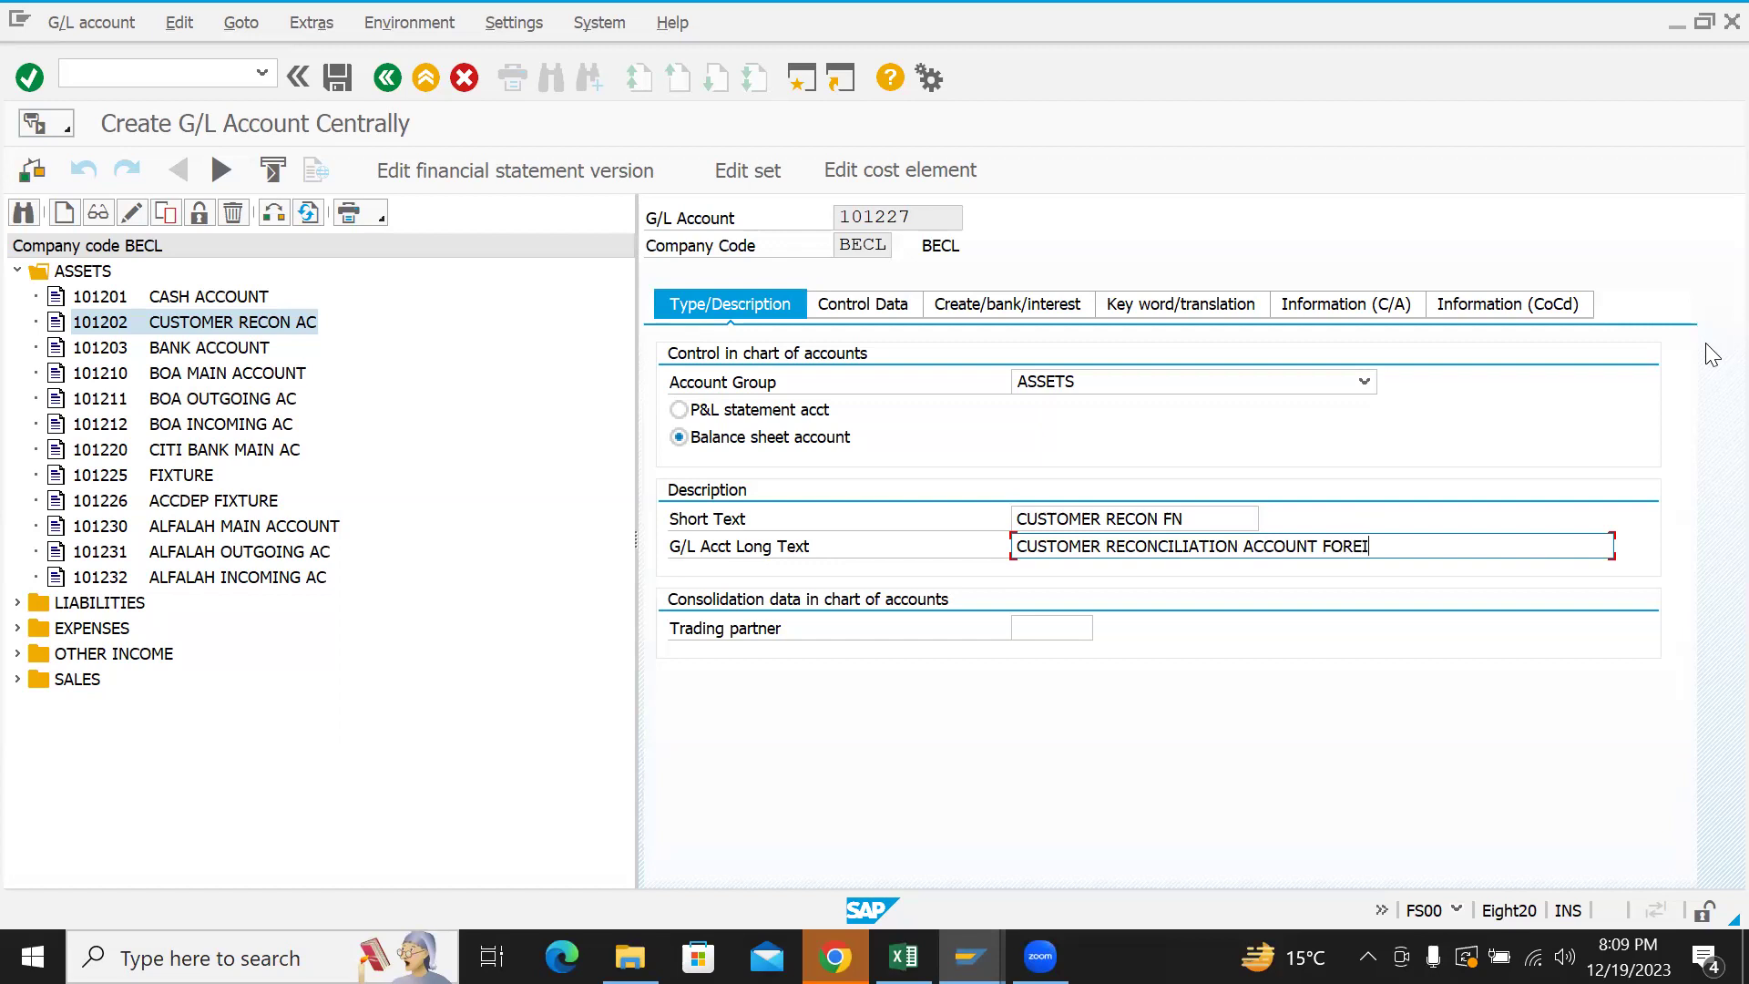
key(Return)
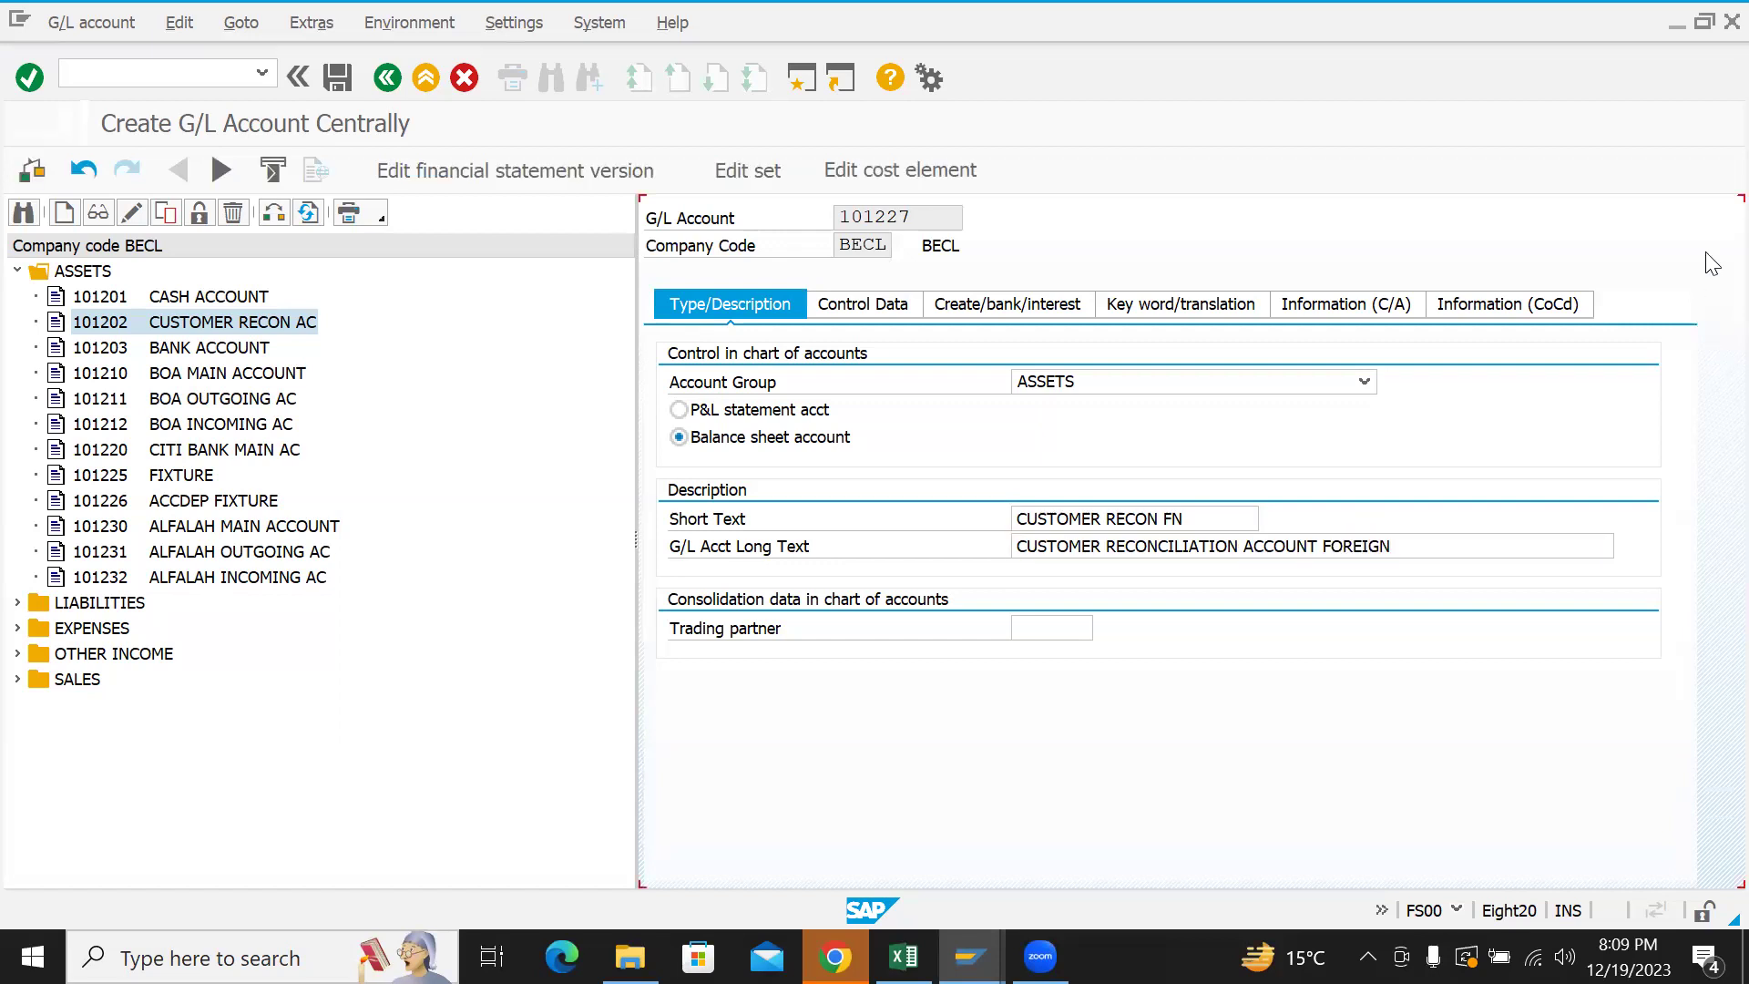
- Blank the new account's reconciliation account type in the control data and save account 101227
click(888, 304)
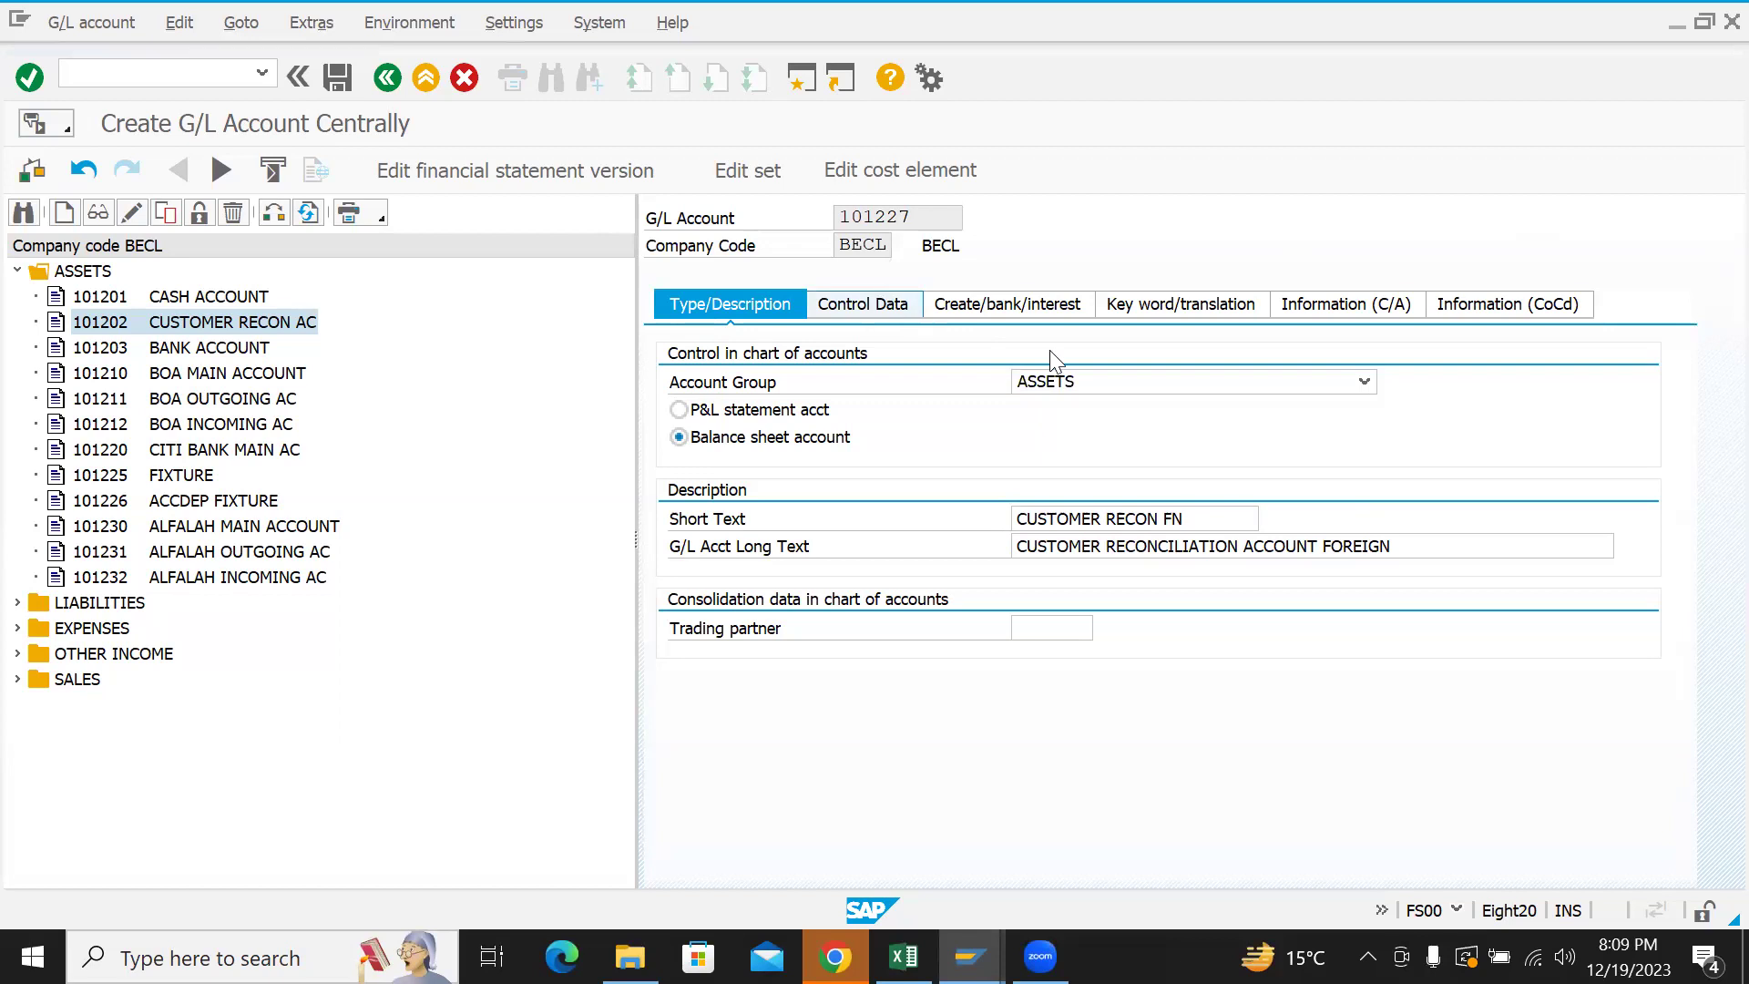
click(1152, 544)
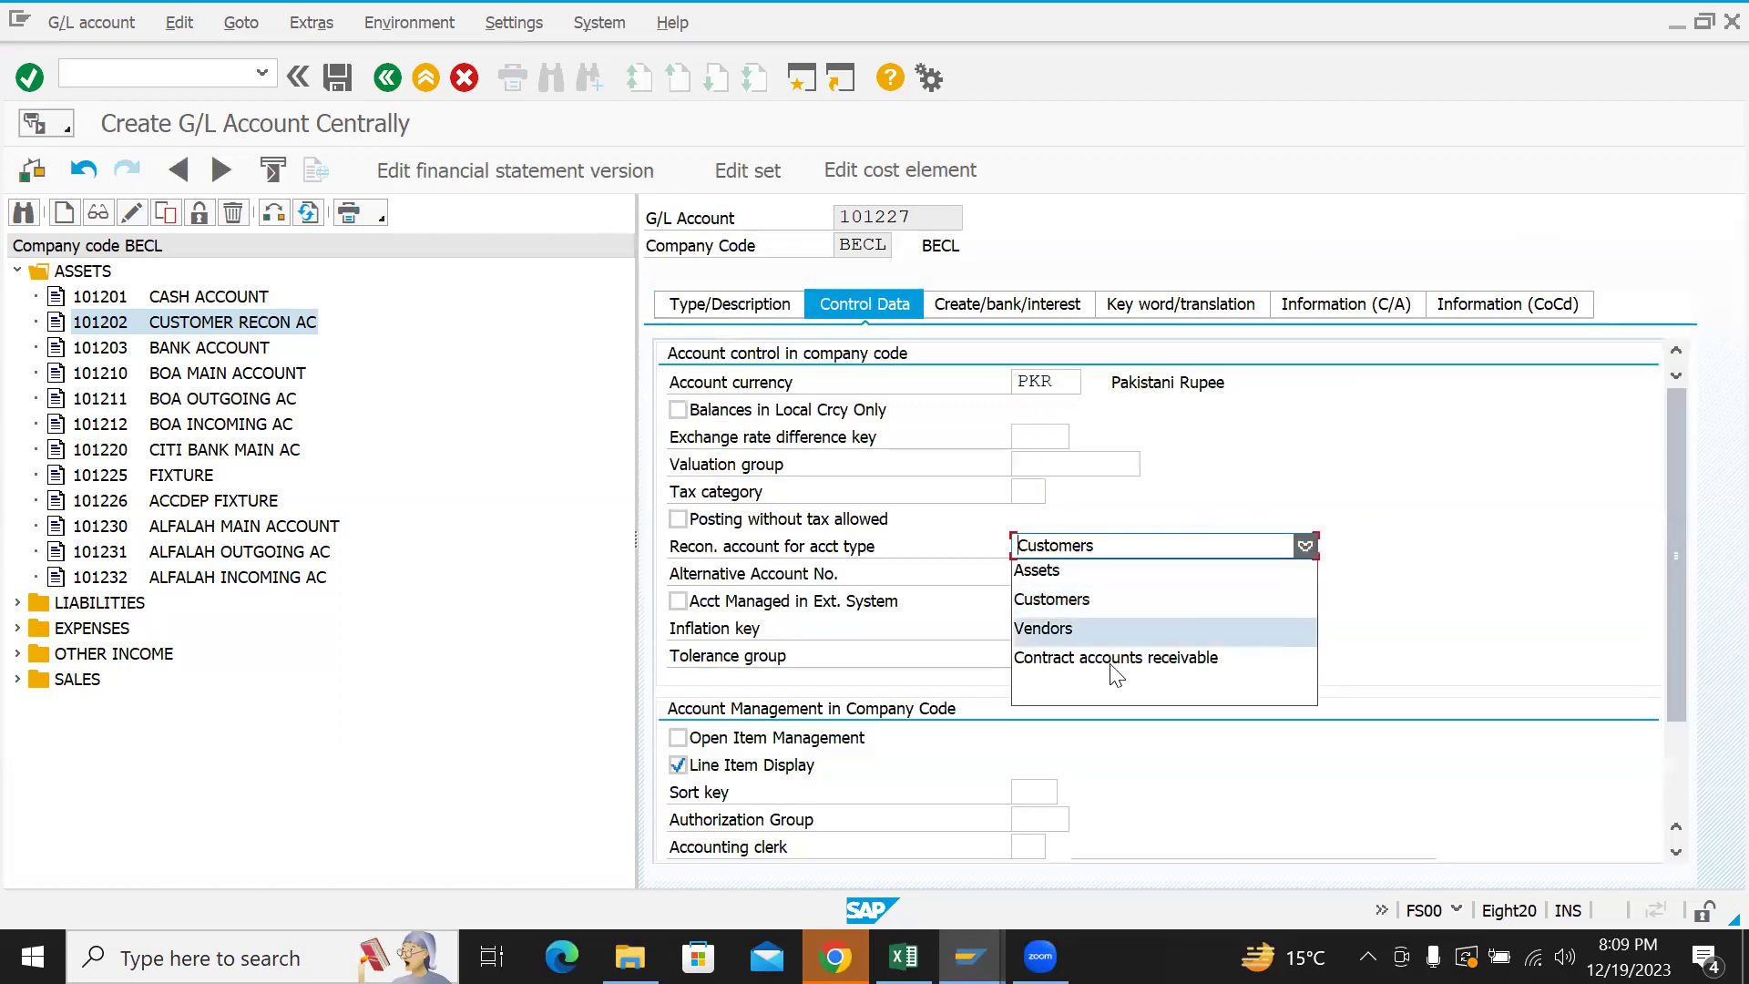
click(1107, 688)
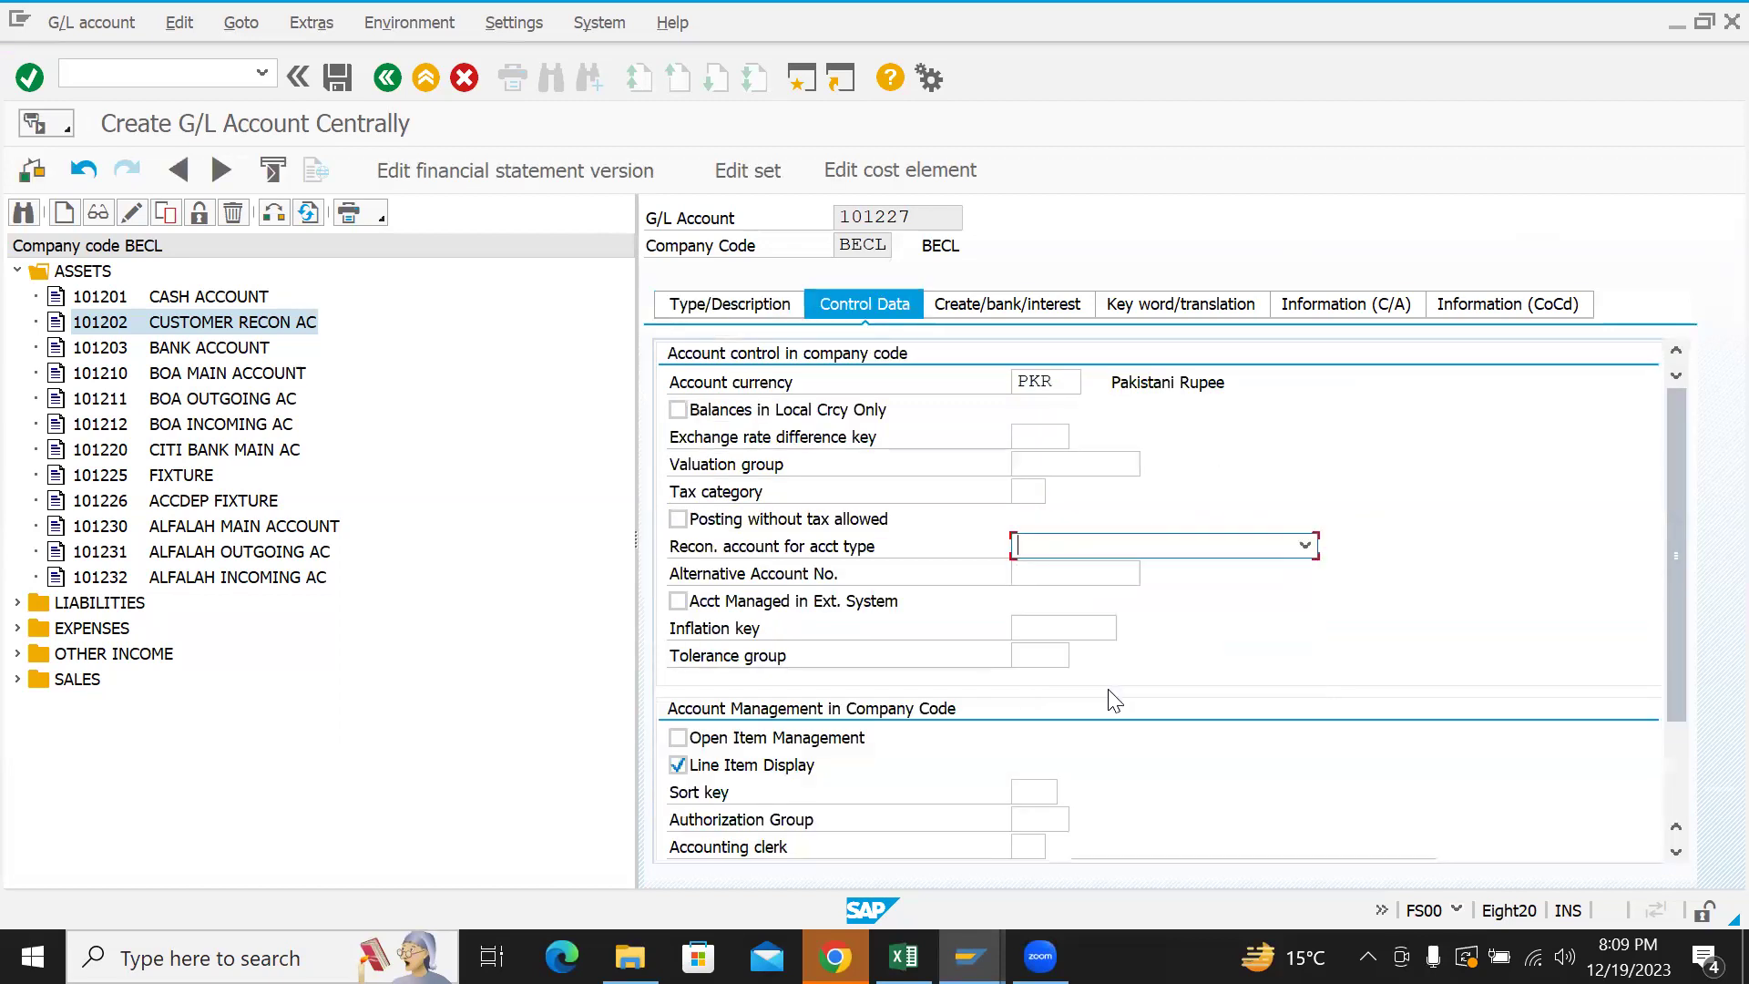
click(338, 79)
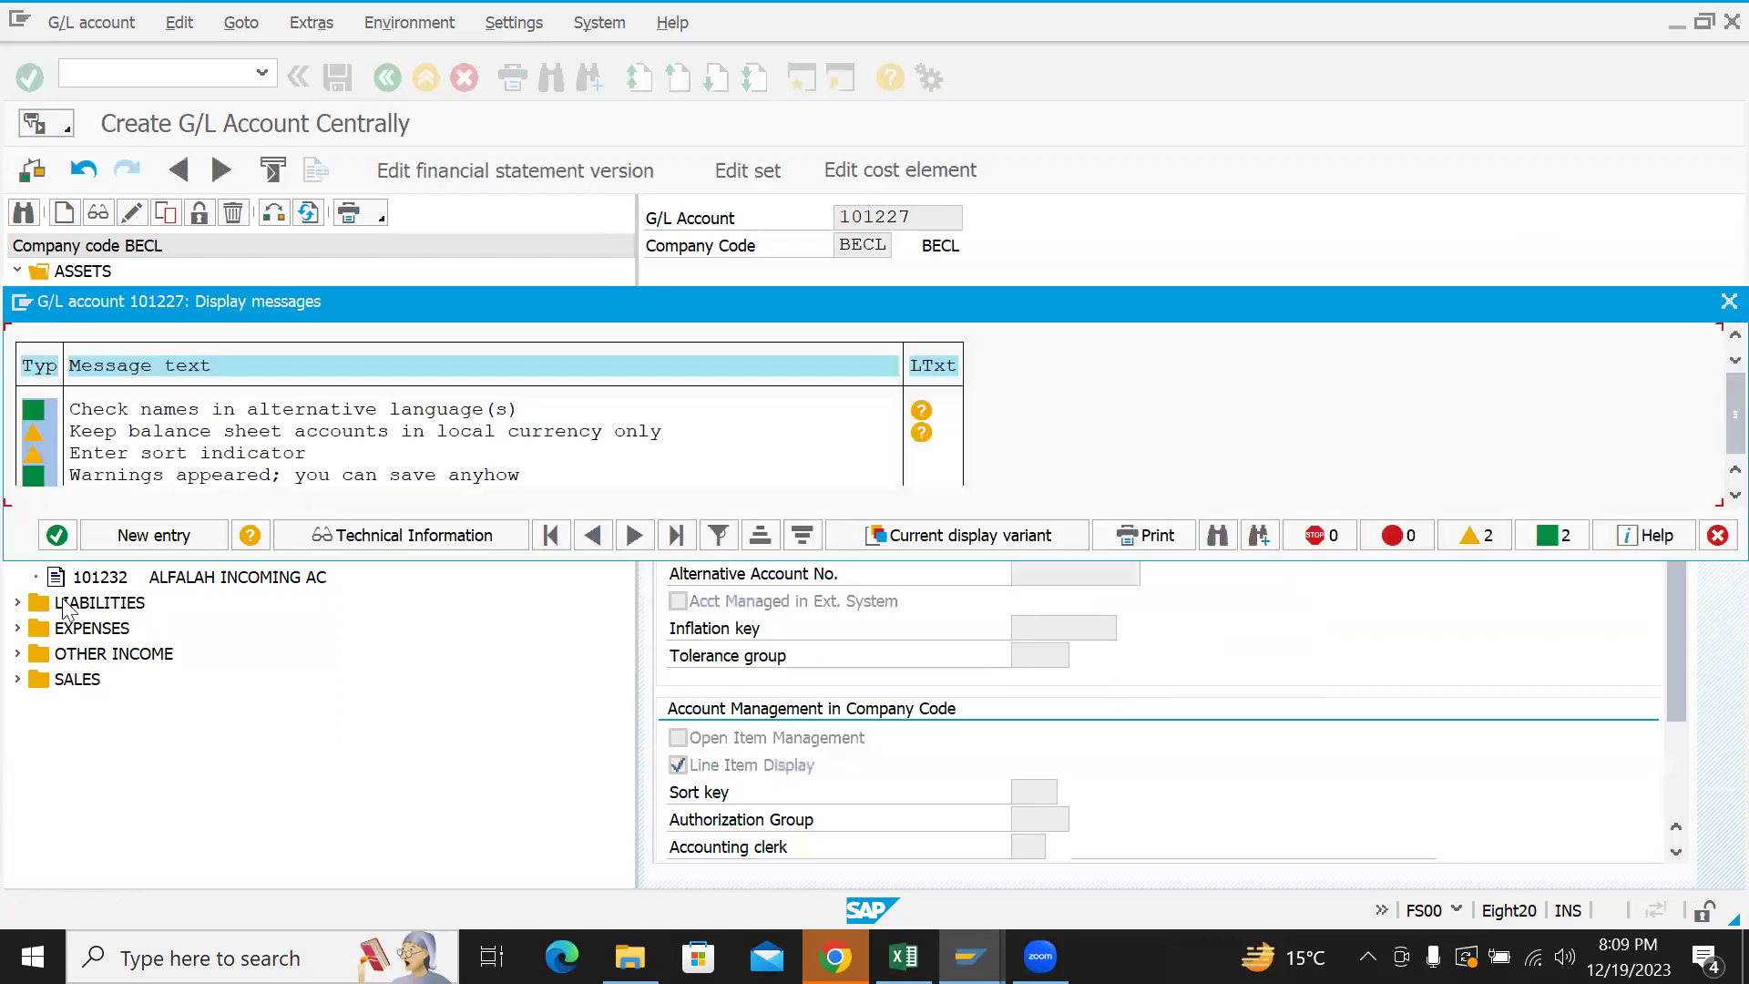
click(57, 535)
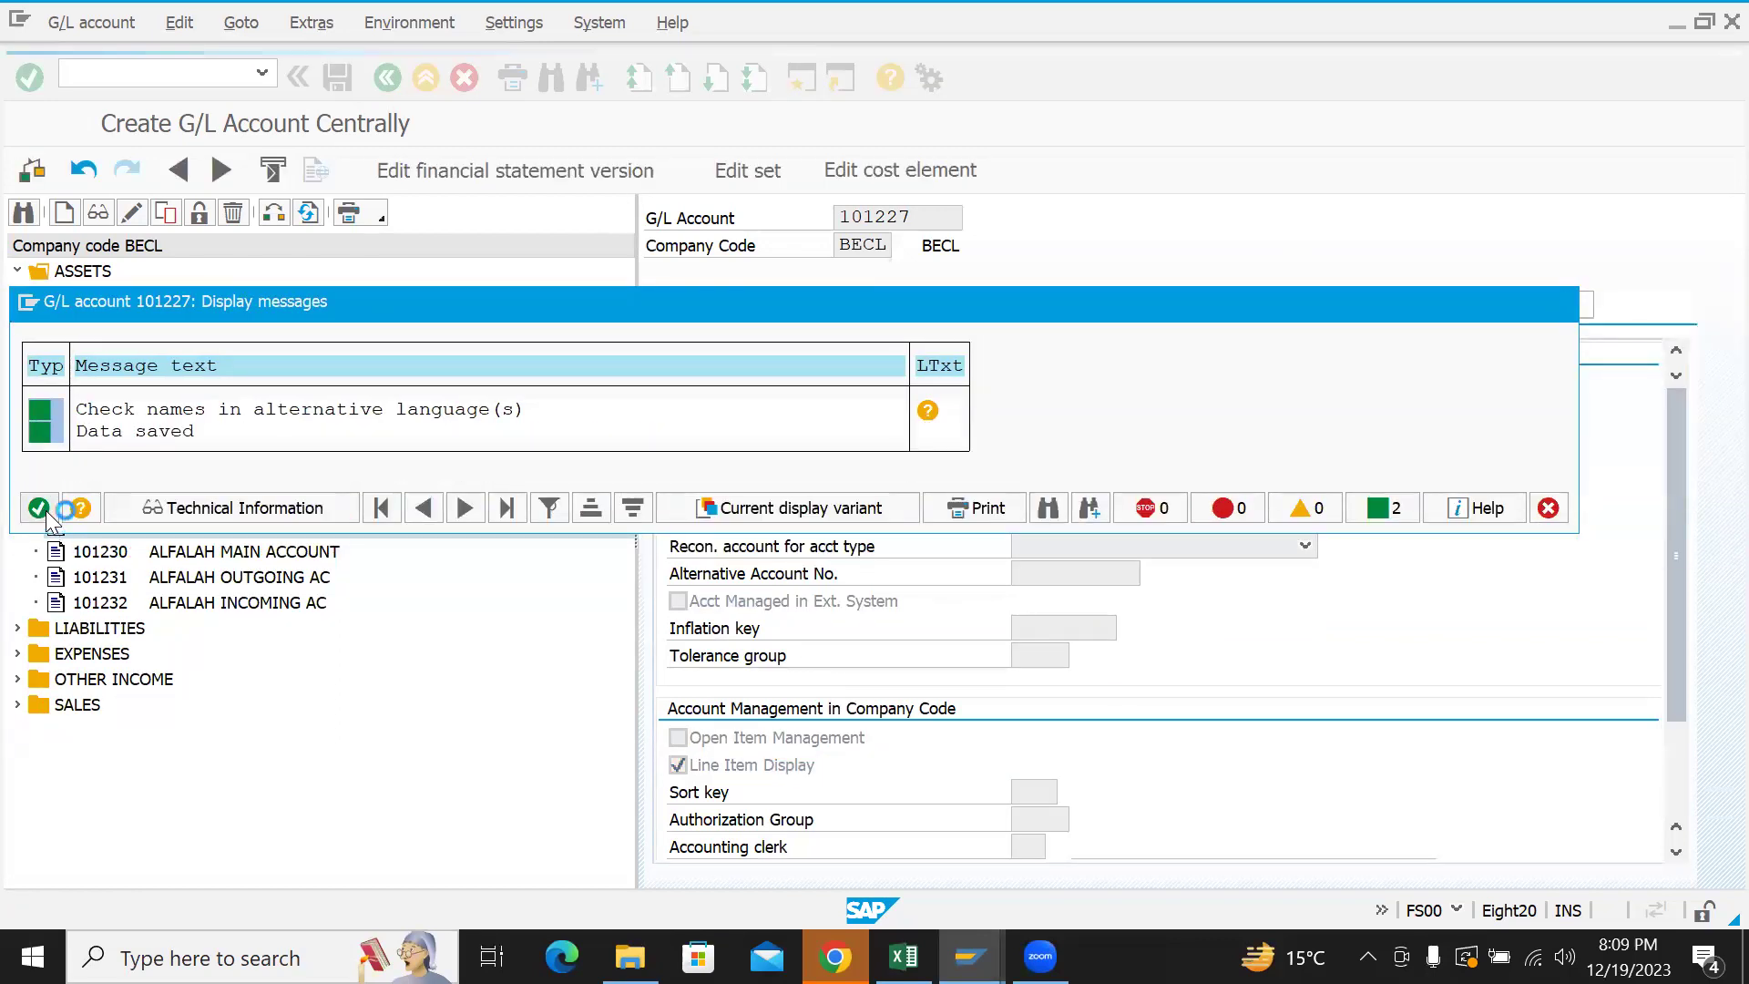
click(39, 508)
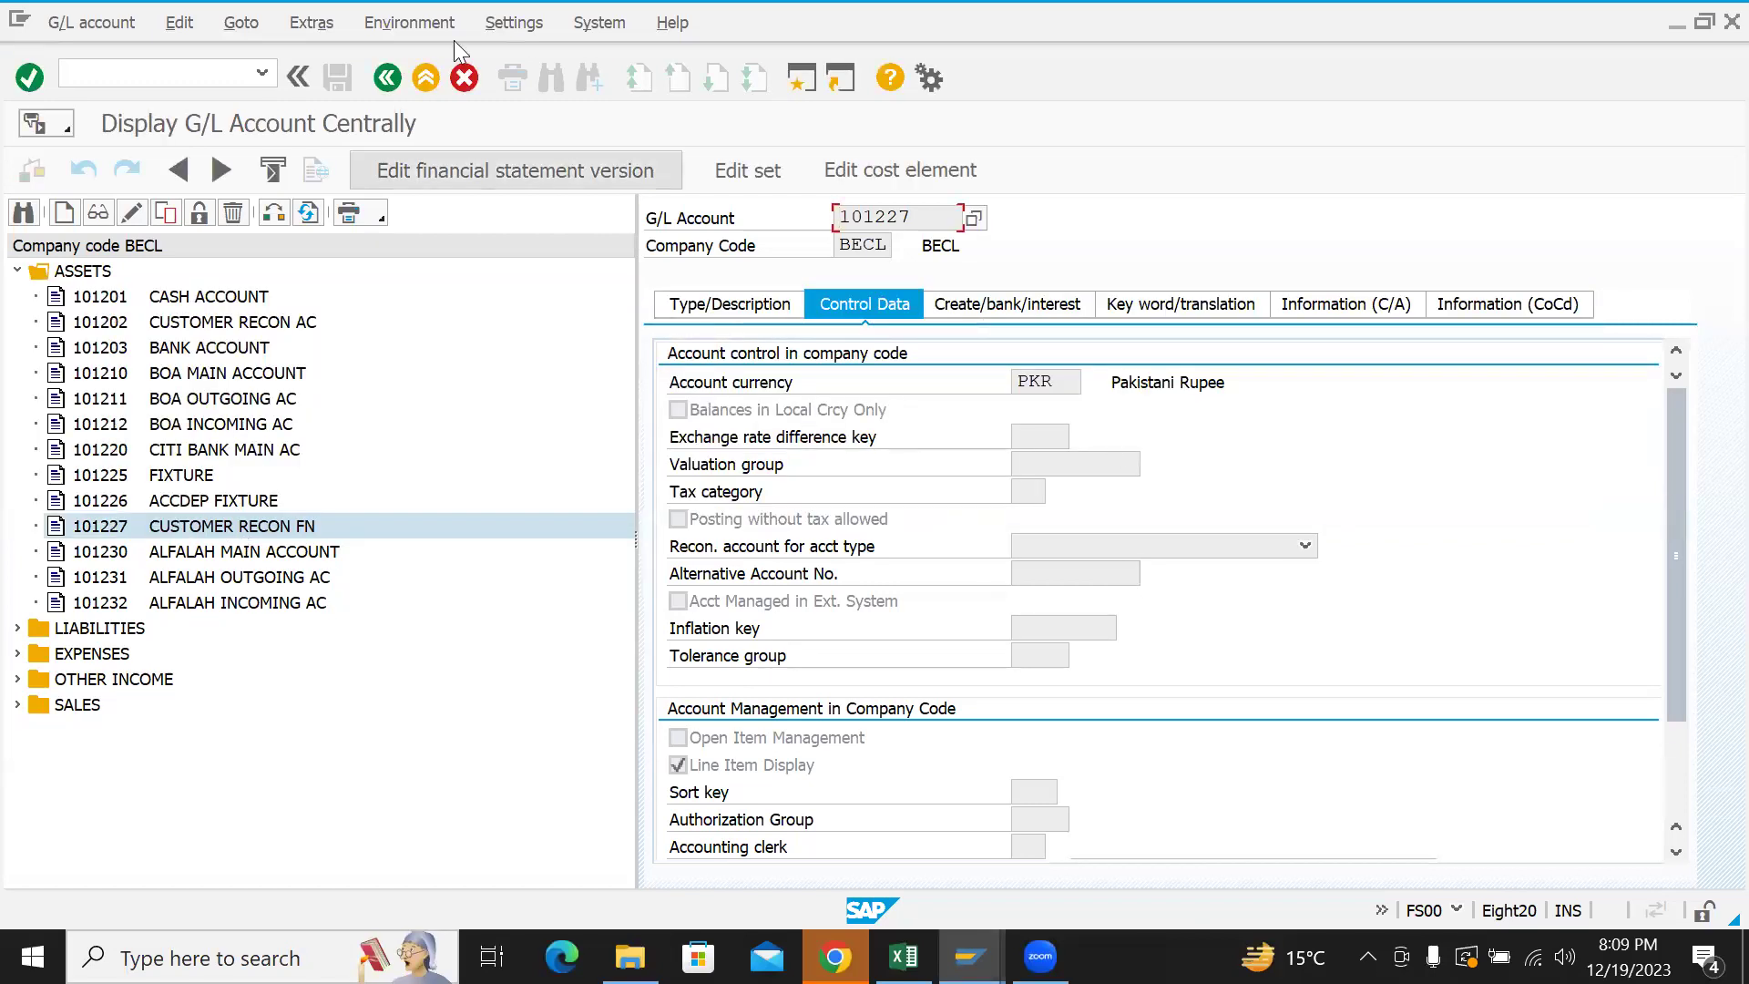
mouse_move(969, 957)
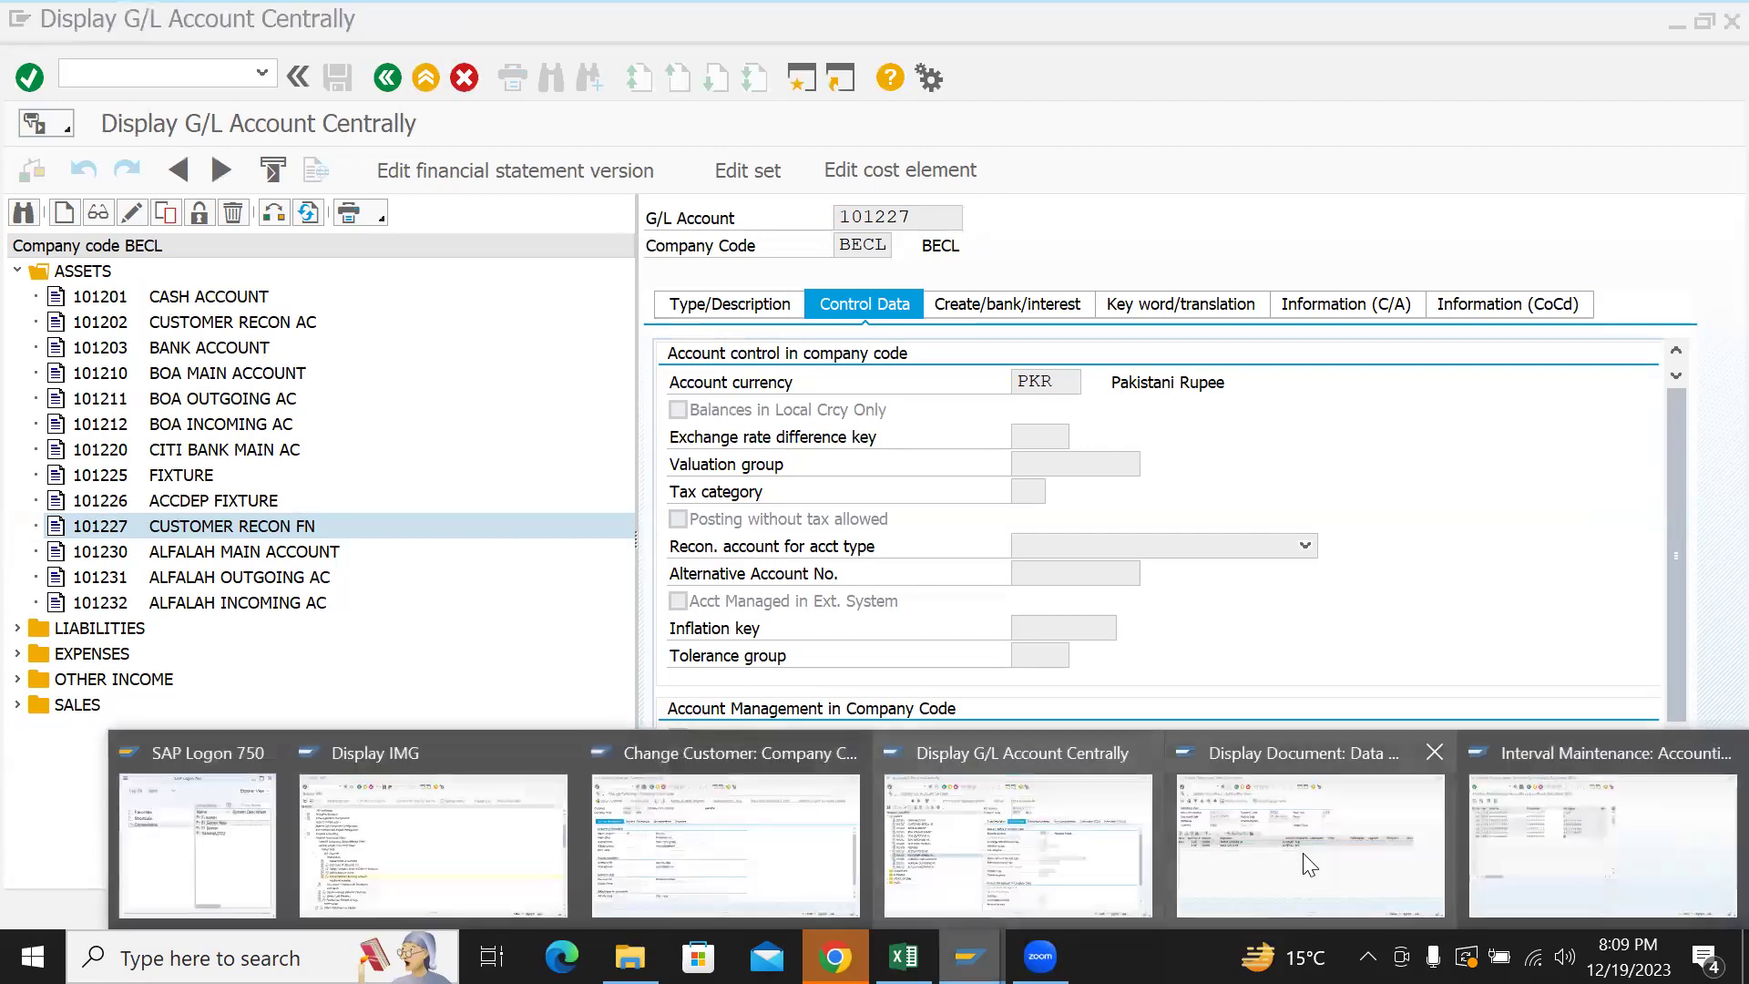
- Switch to the company code data of customer TECTOOL PVT LIMITED and list the G/L accounts offered as reconciliation account
click(809, 829)
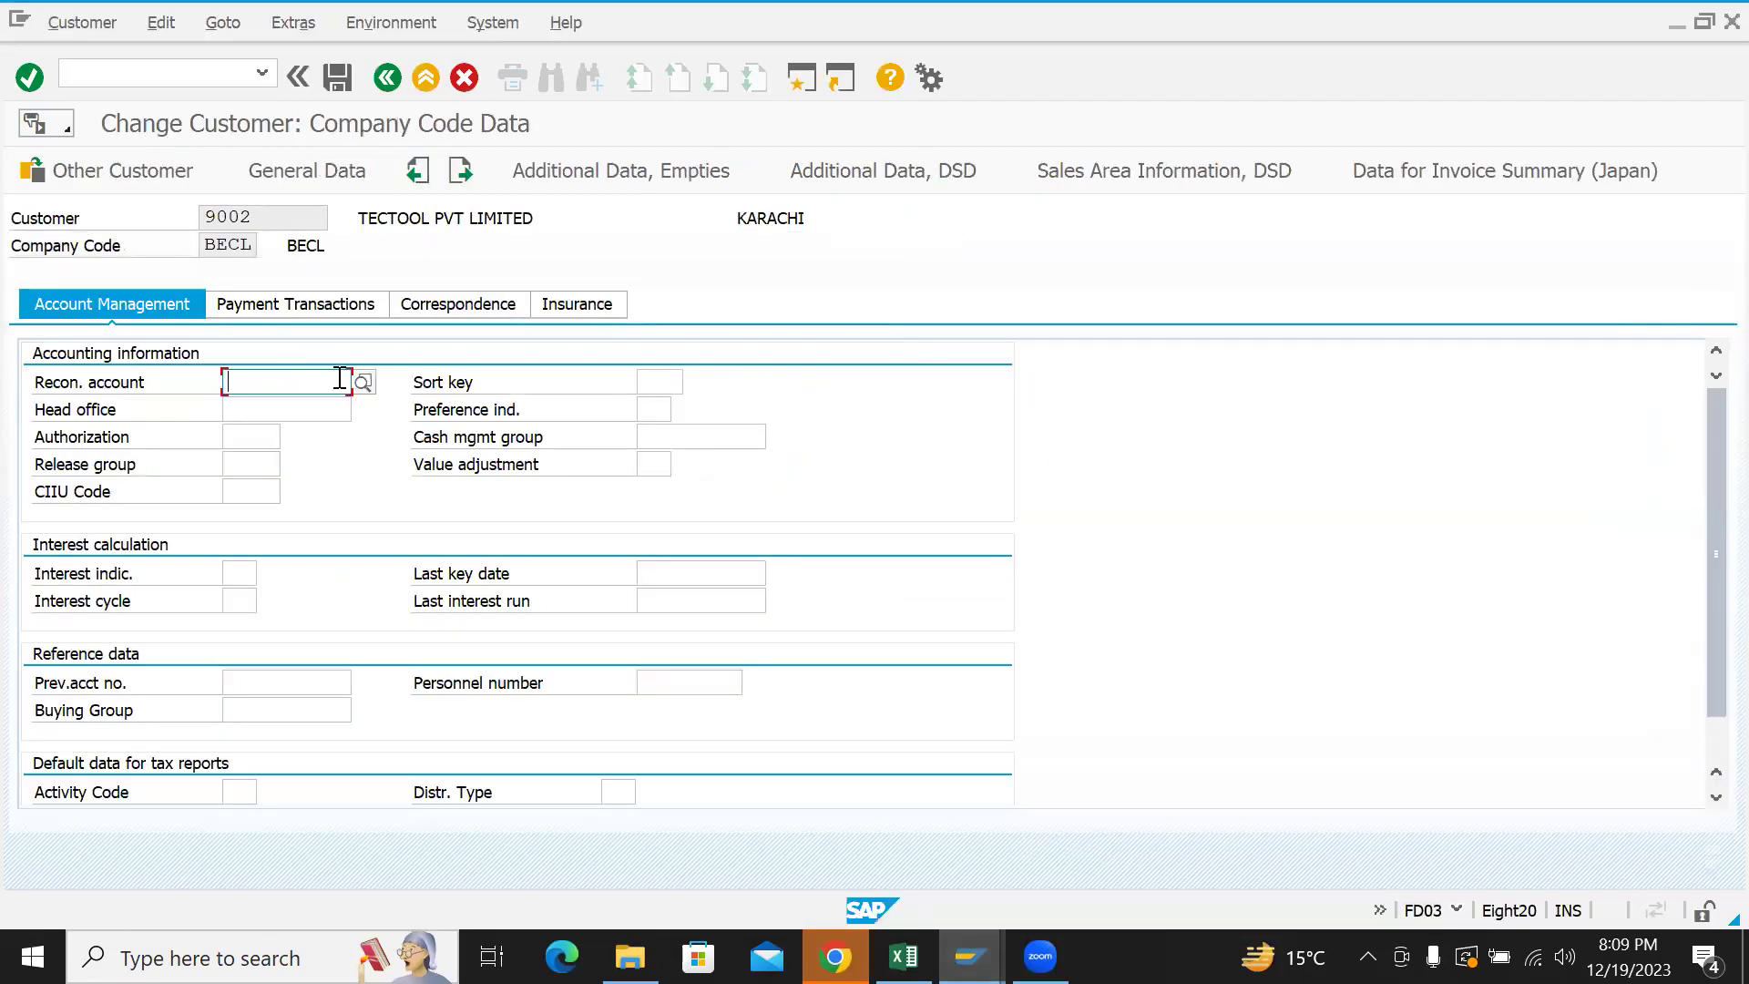
key(F4)
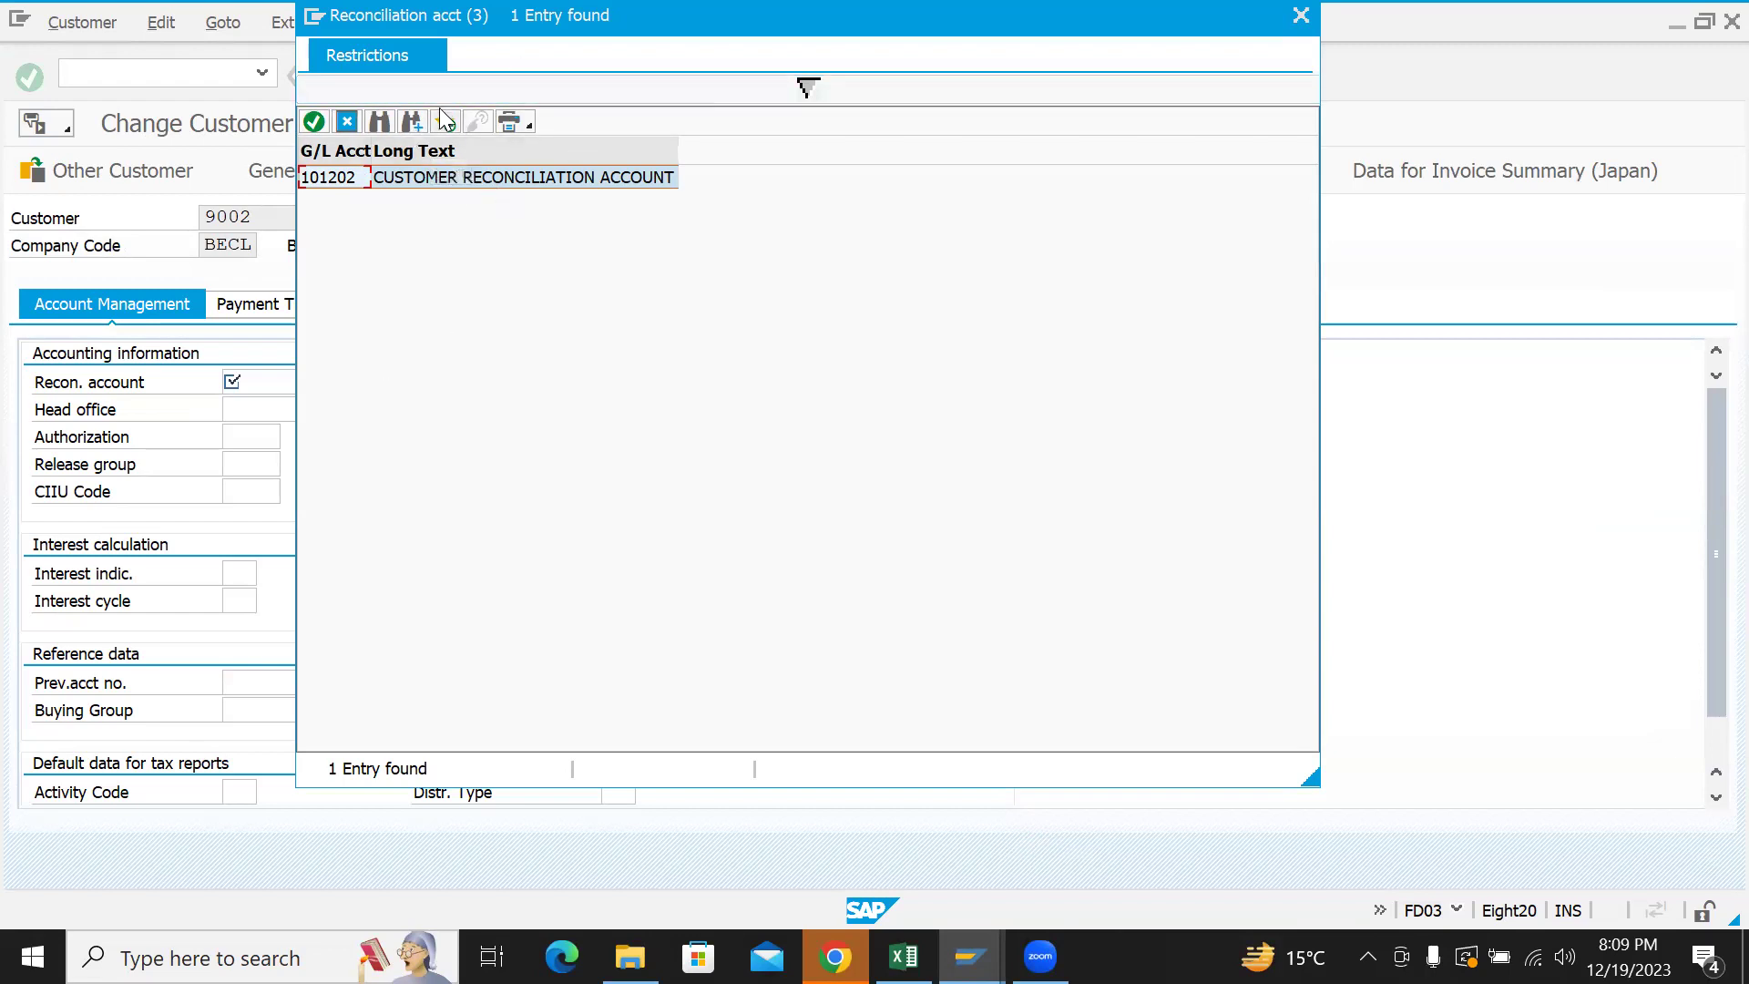
click(349, 123)
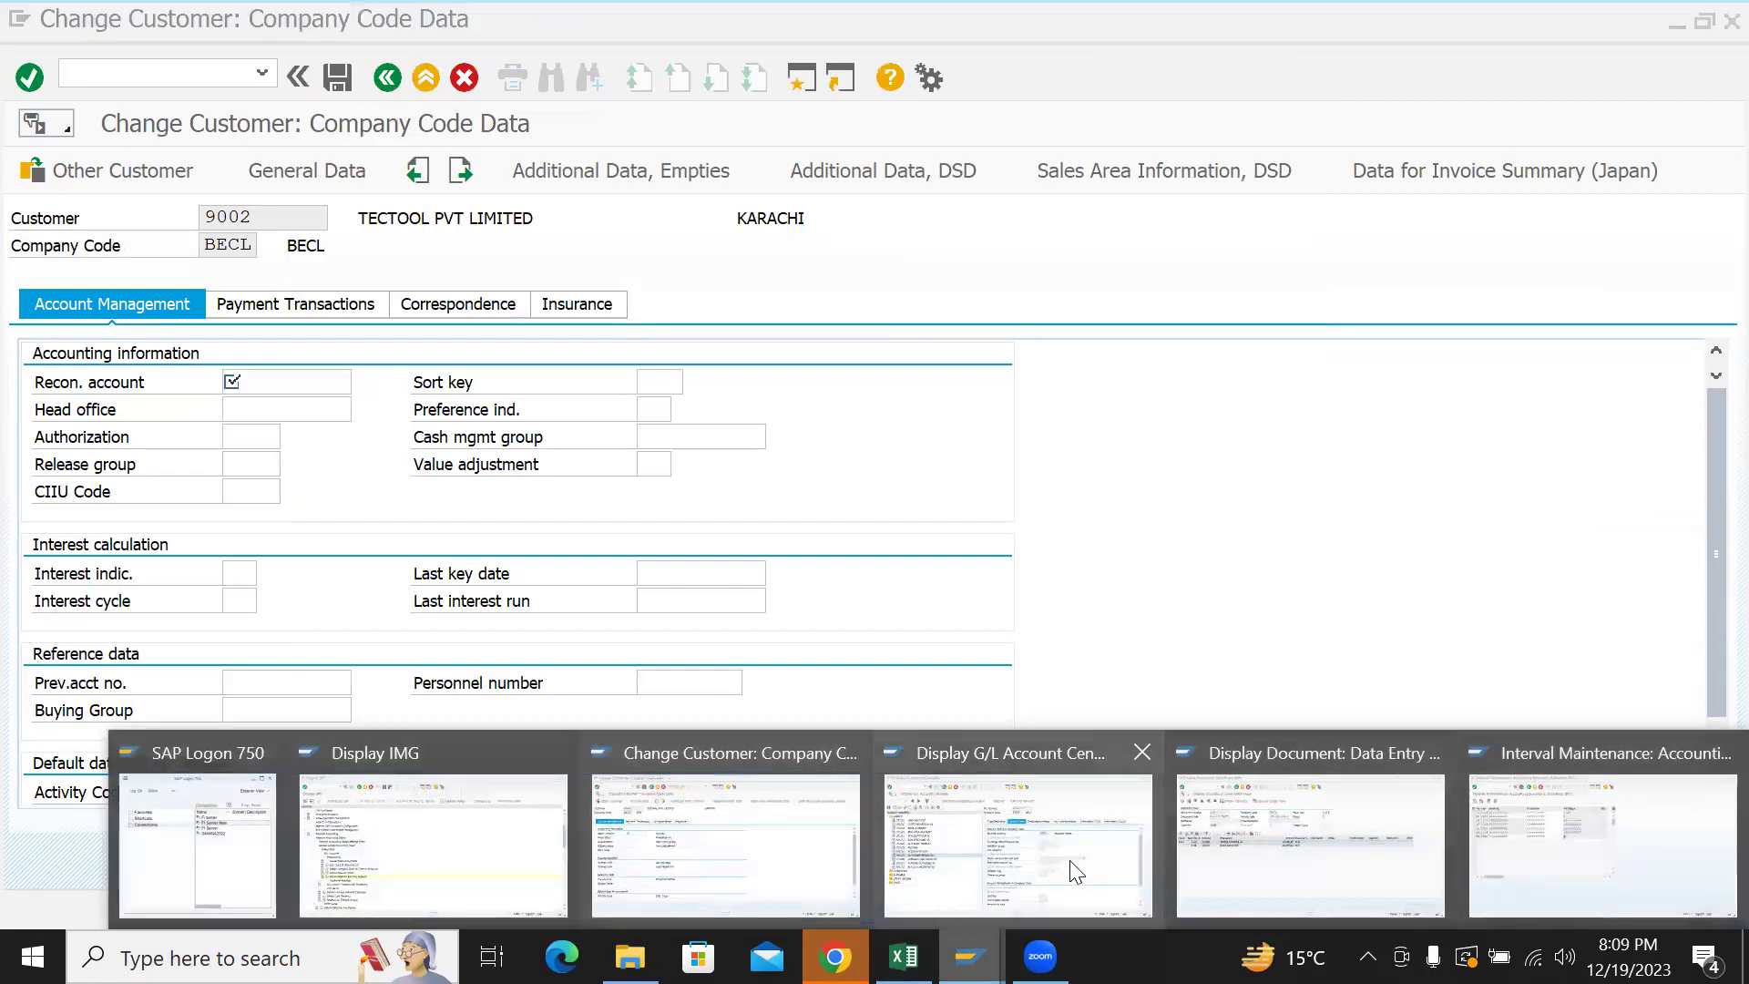
- Change G/L account 101227 to reconciliation account type Customers with posting without tax allowed, and save it
click(1149, 876)
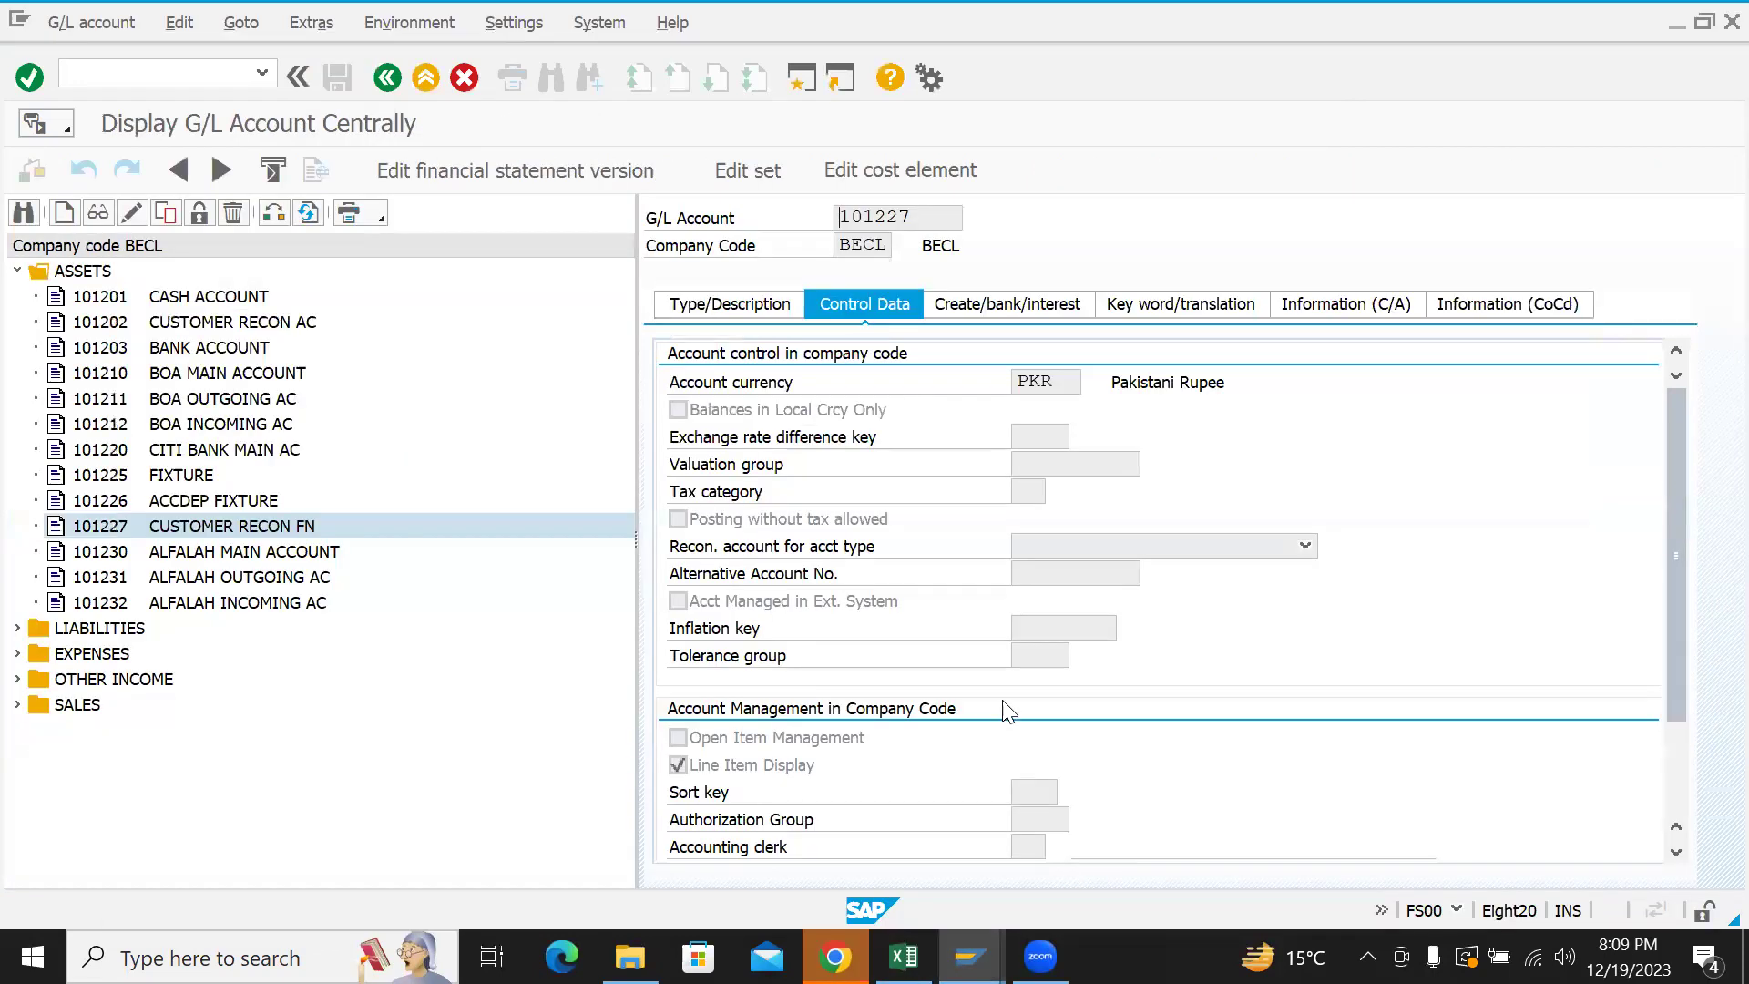
click(1117, 550)
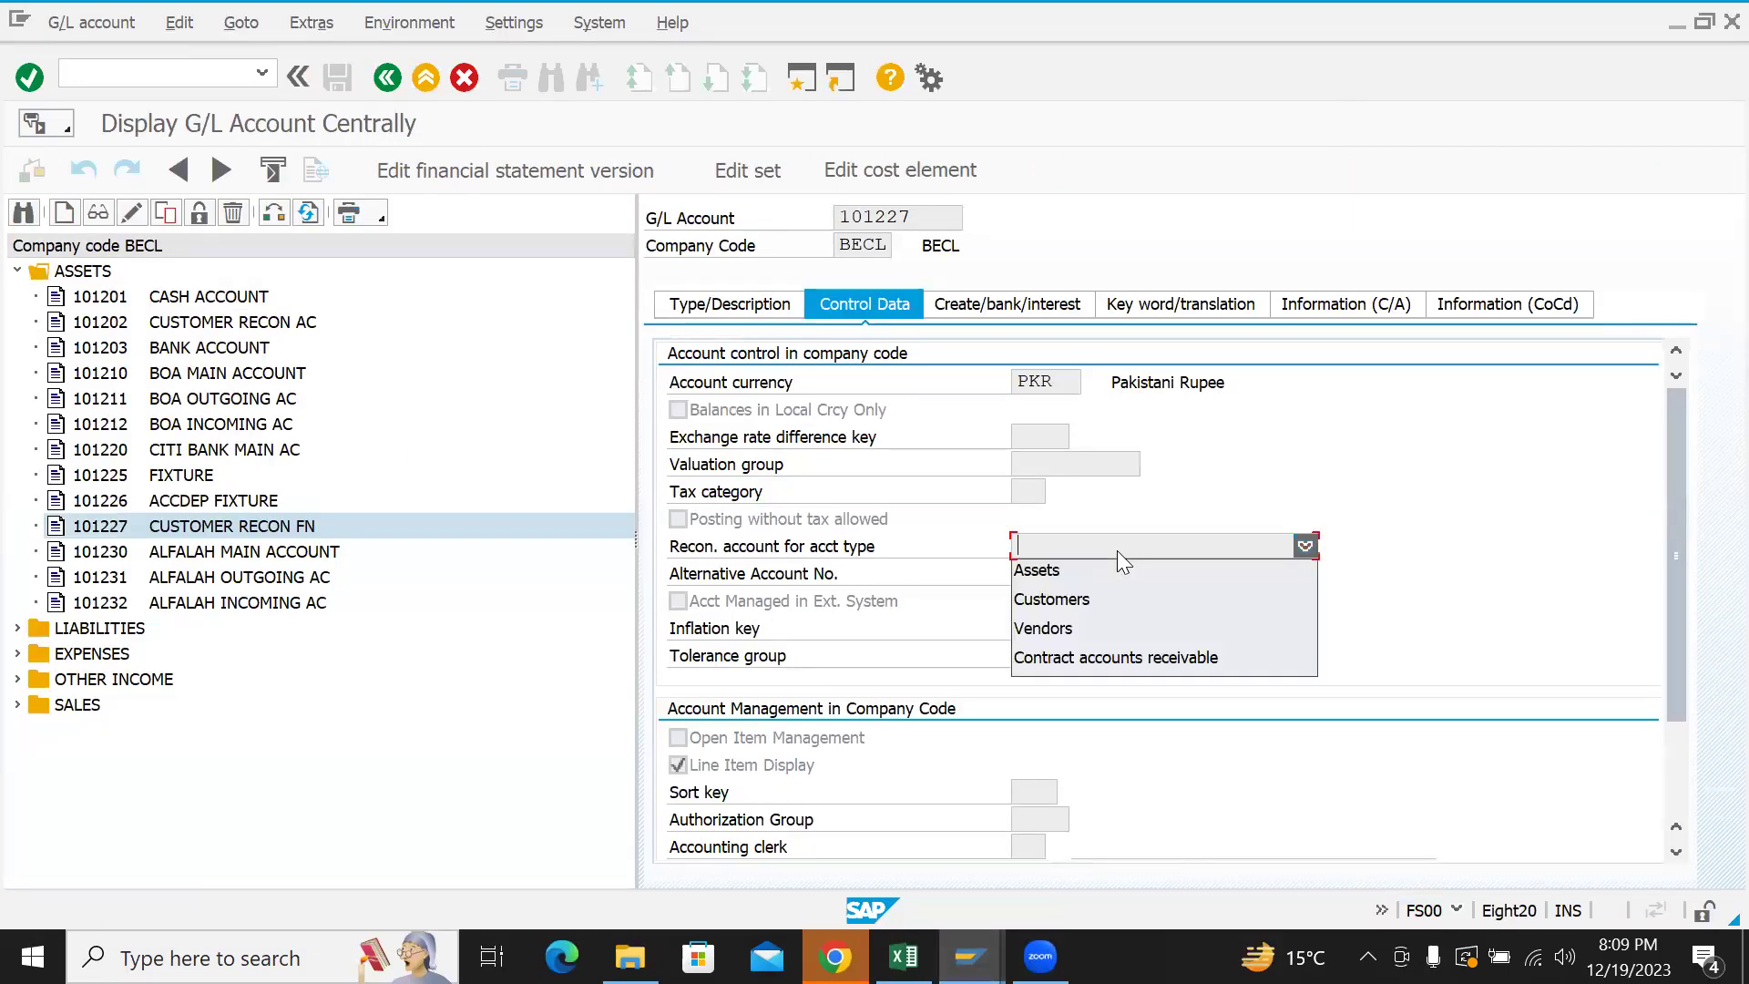
click(135, 211)
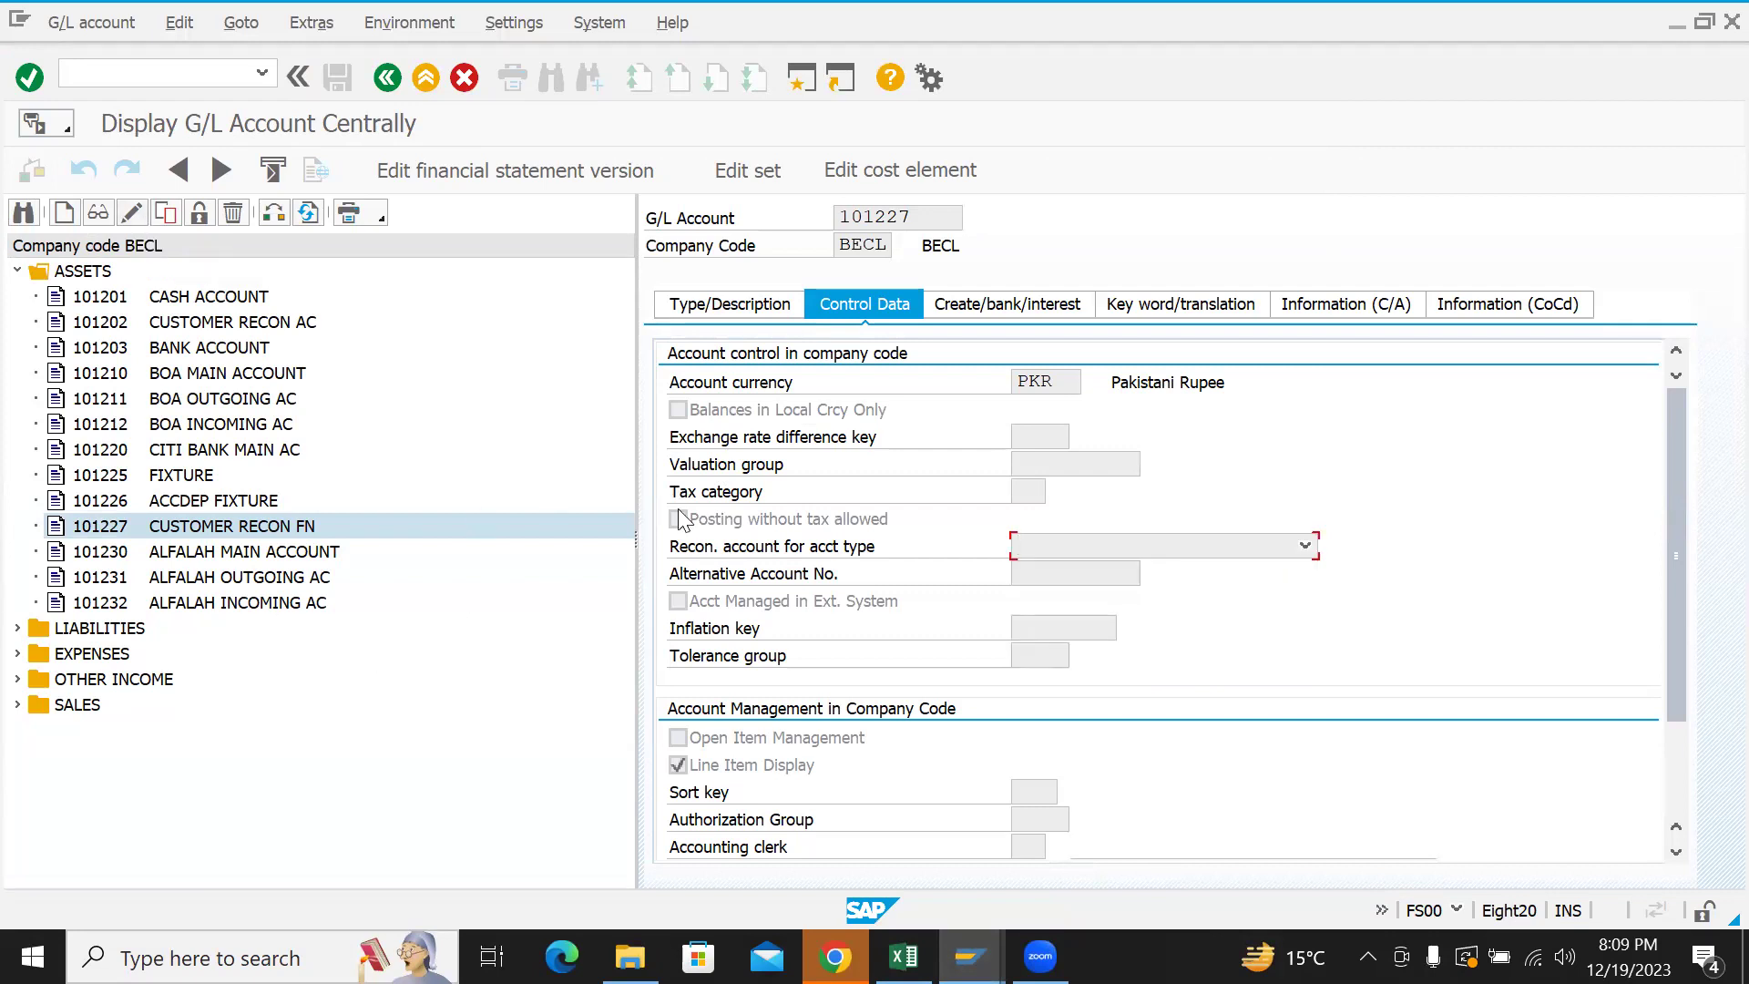
click(133, 212)
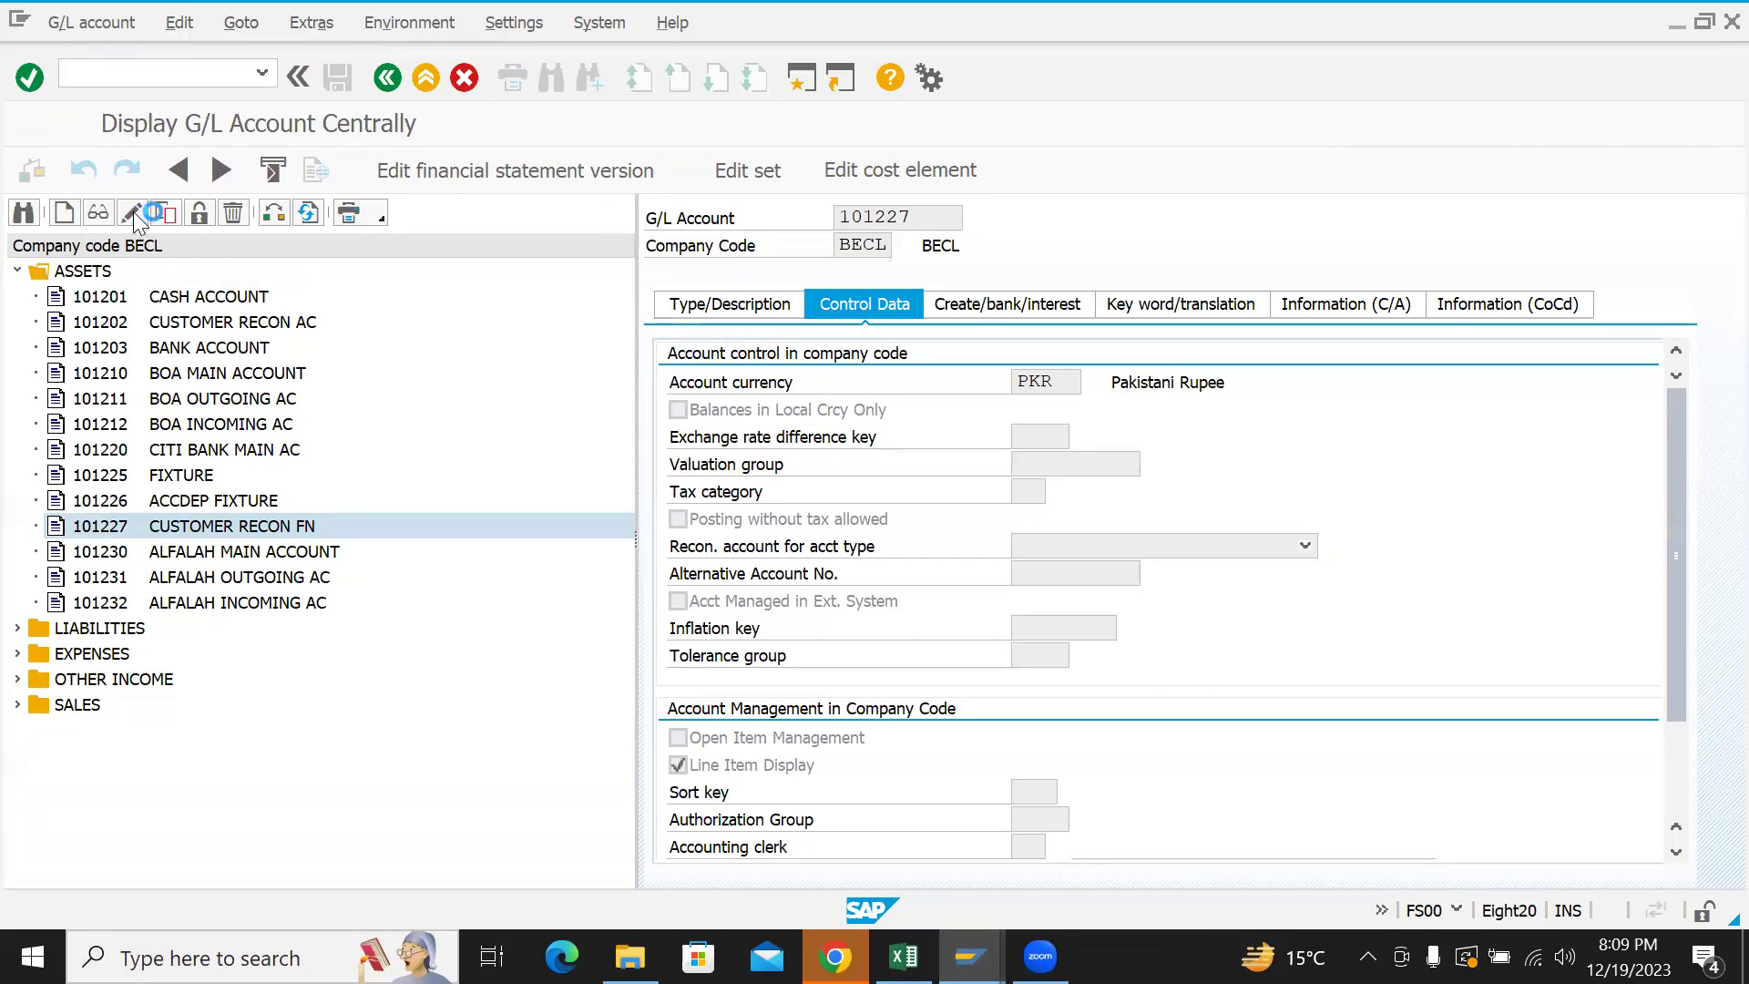
click(1236, 546)
click(1100, 609)
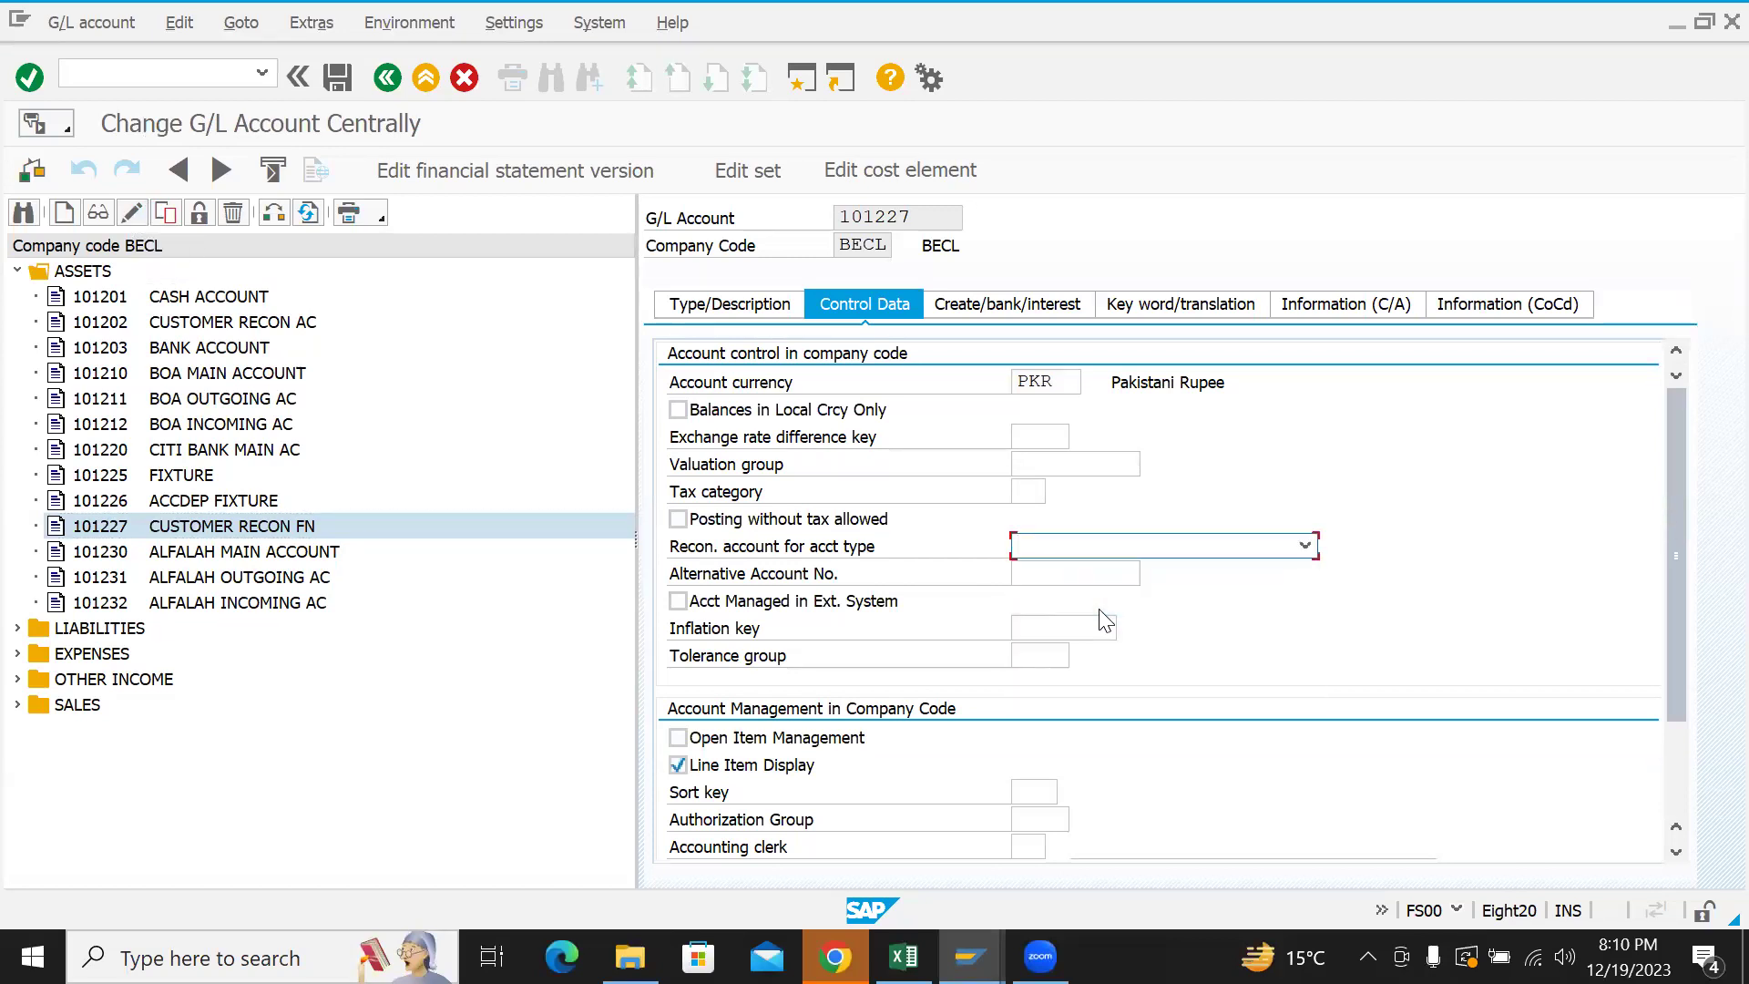
click(961, 521)
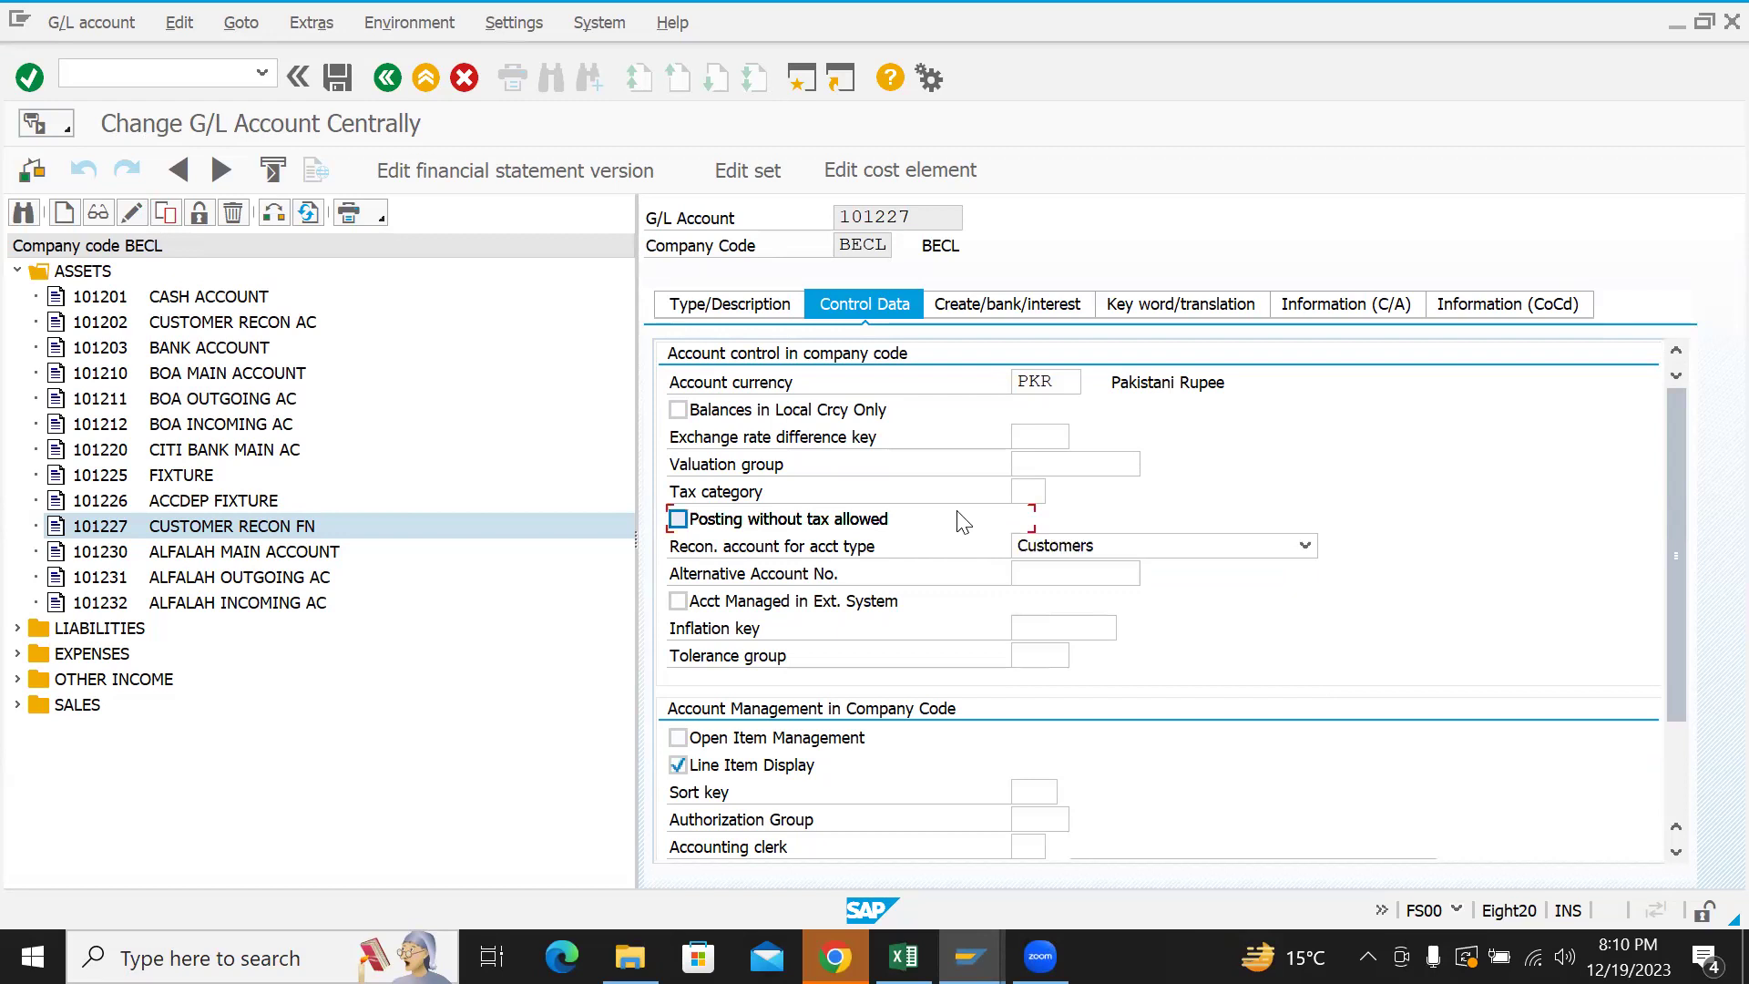
click(337, 80)
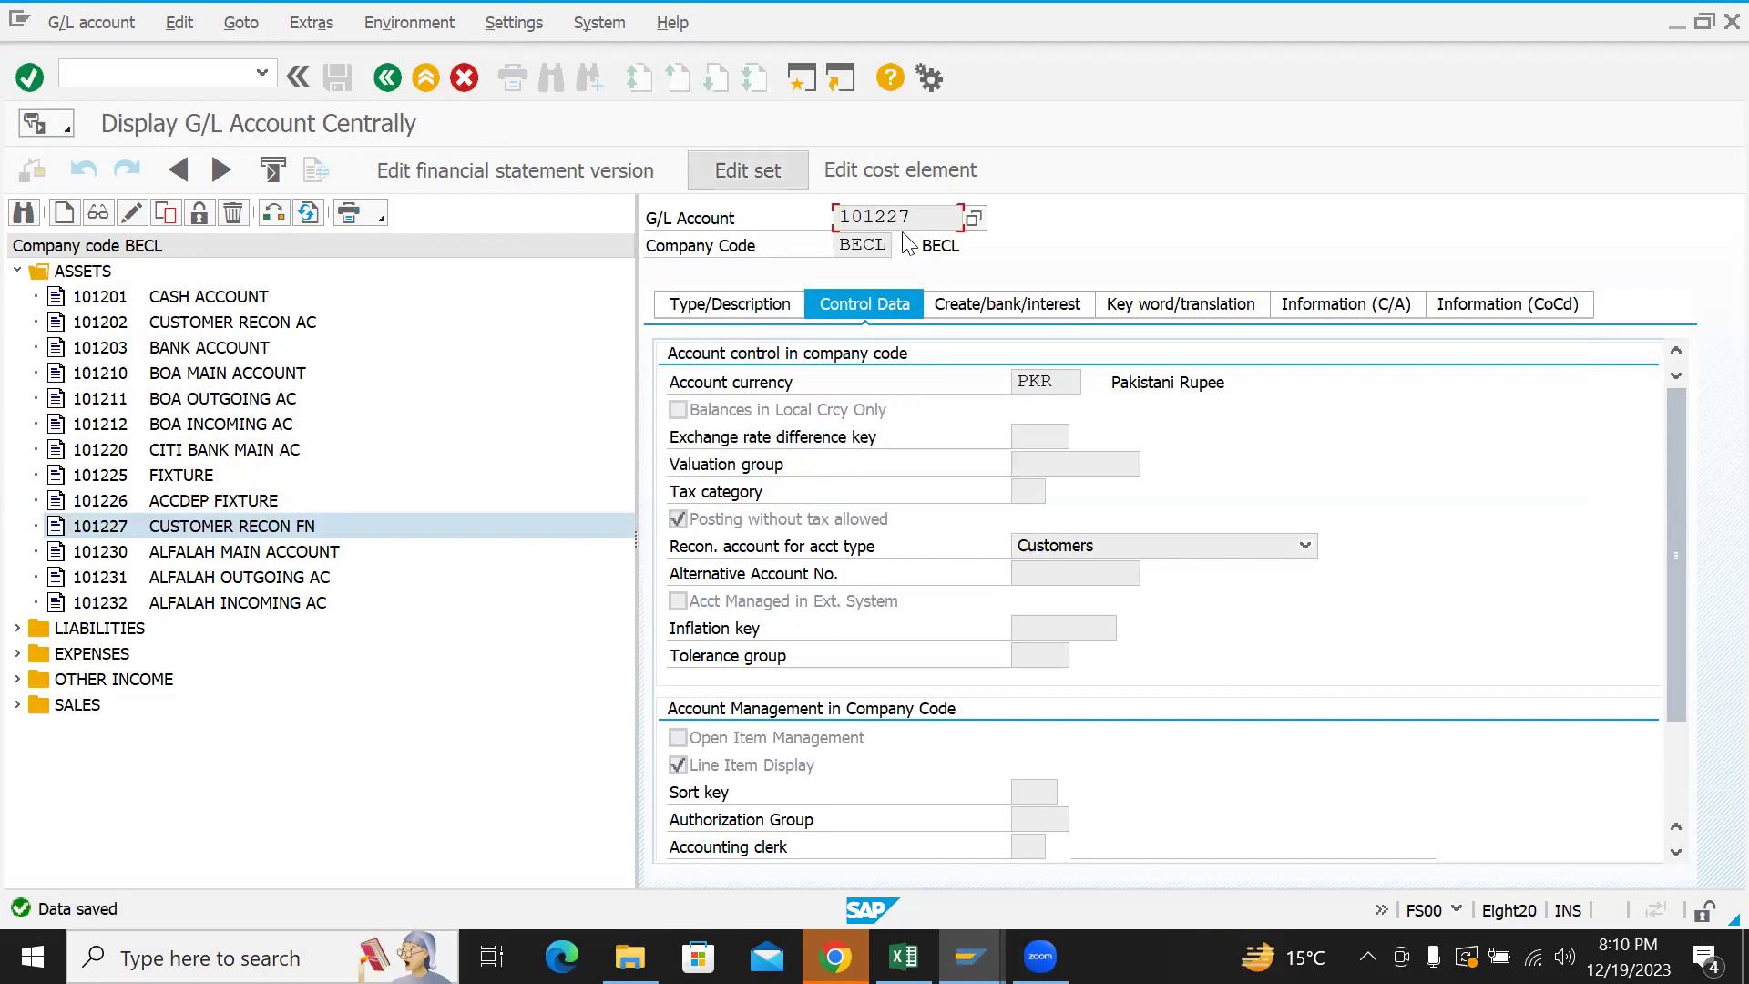
- Return to the customer's company code data and check whether 101227 is among the reconciliation accounts offered
double_click(829, 219)
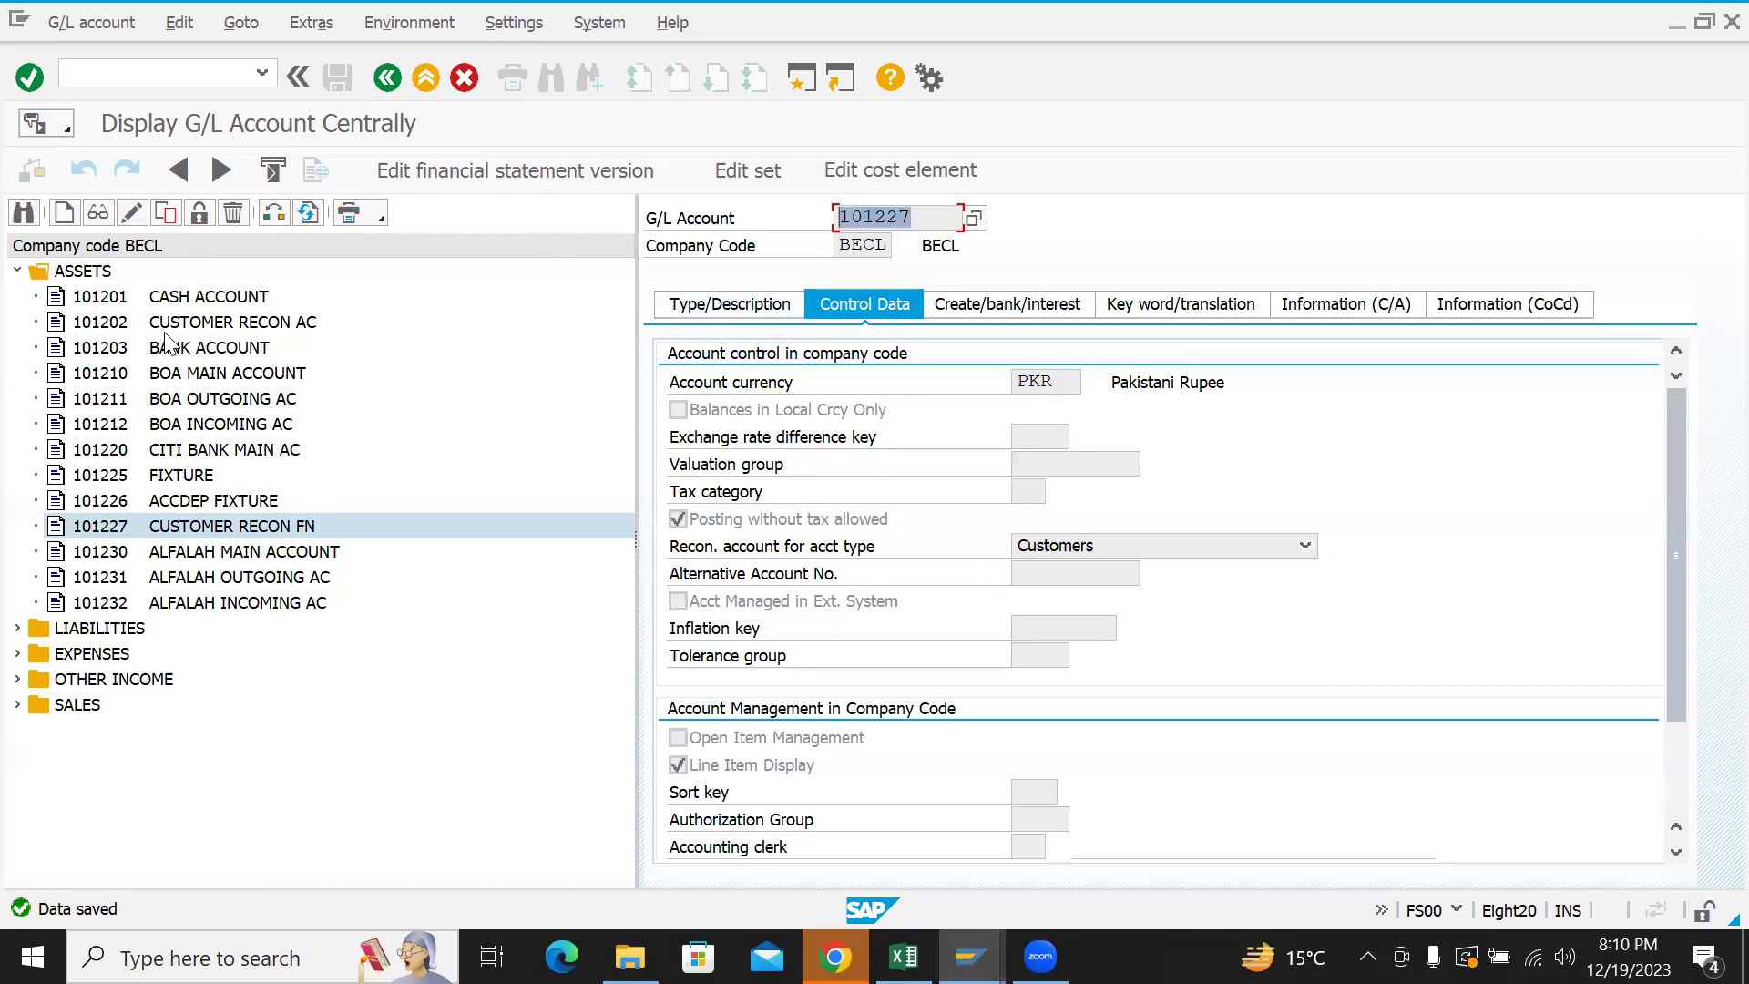
click(223, 324)
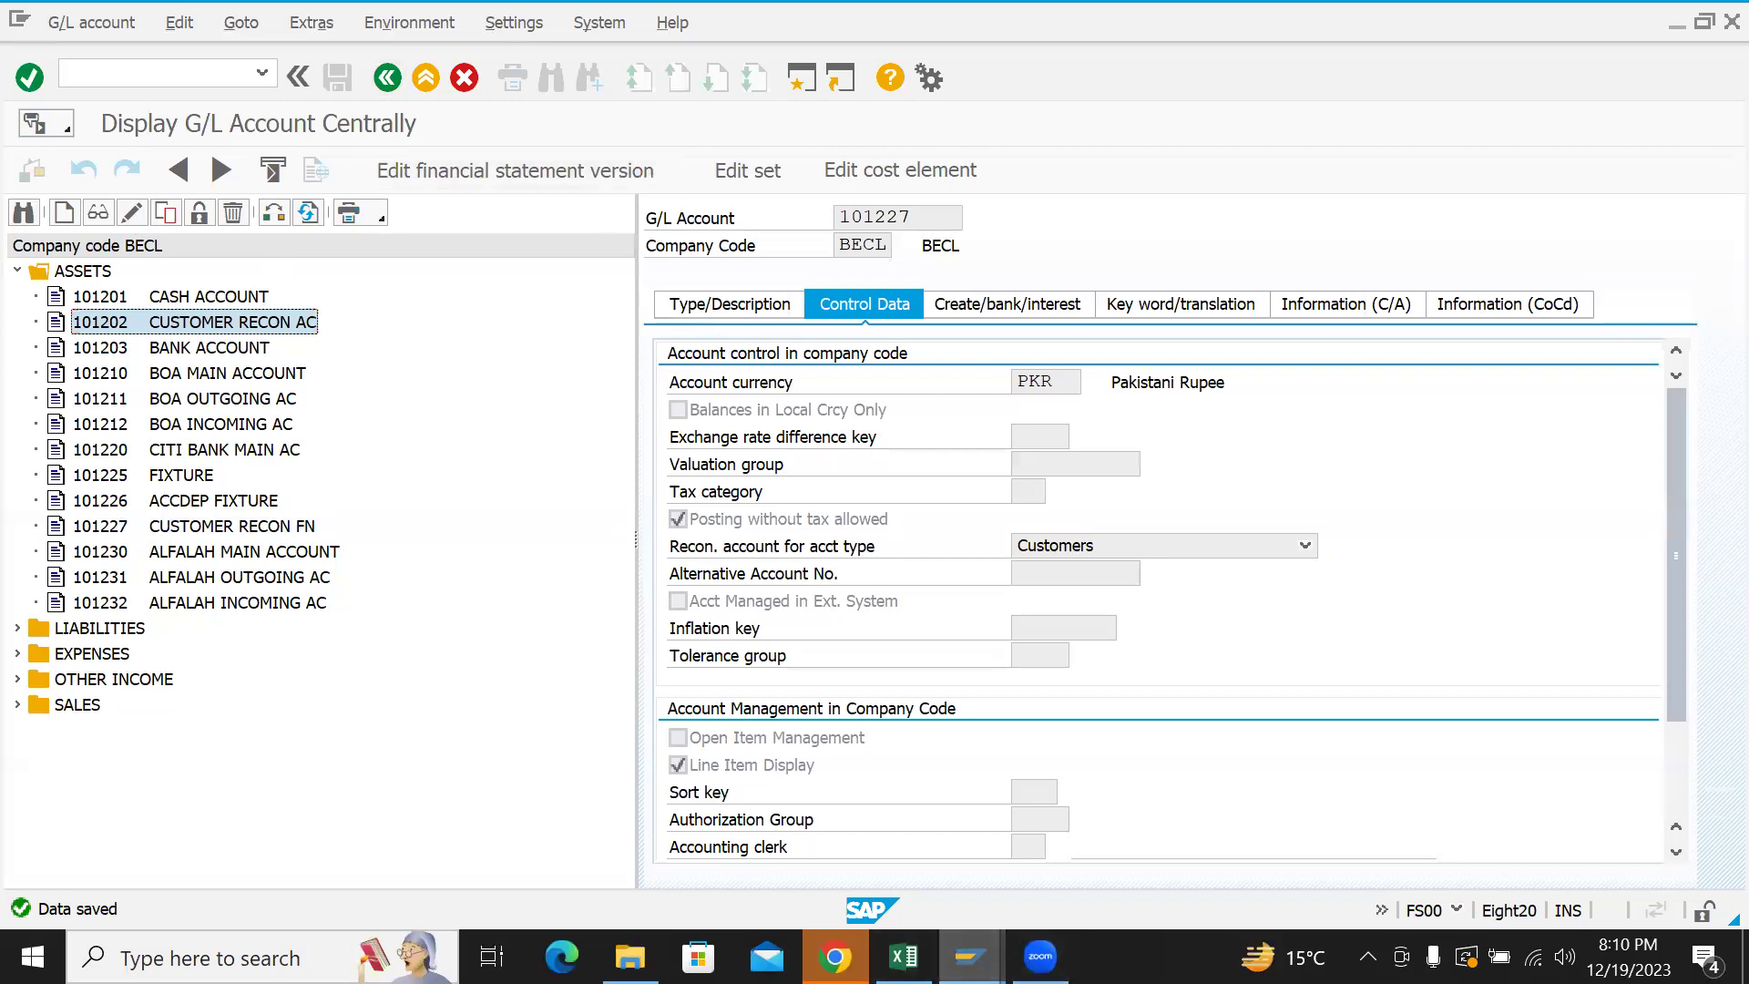
mouse_move(970, 957)
click(779, 852)
click(363, 382)
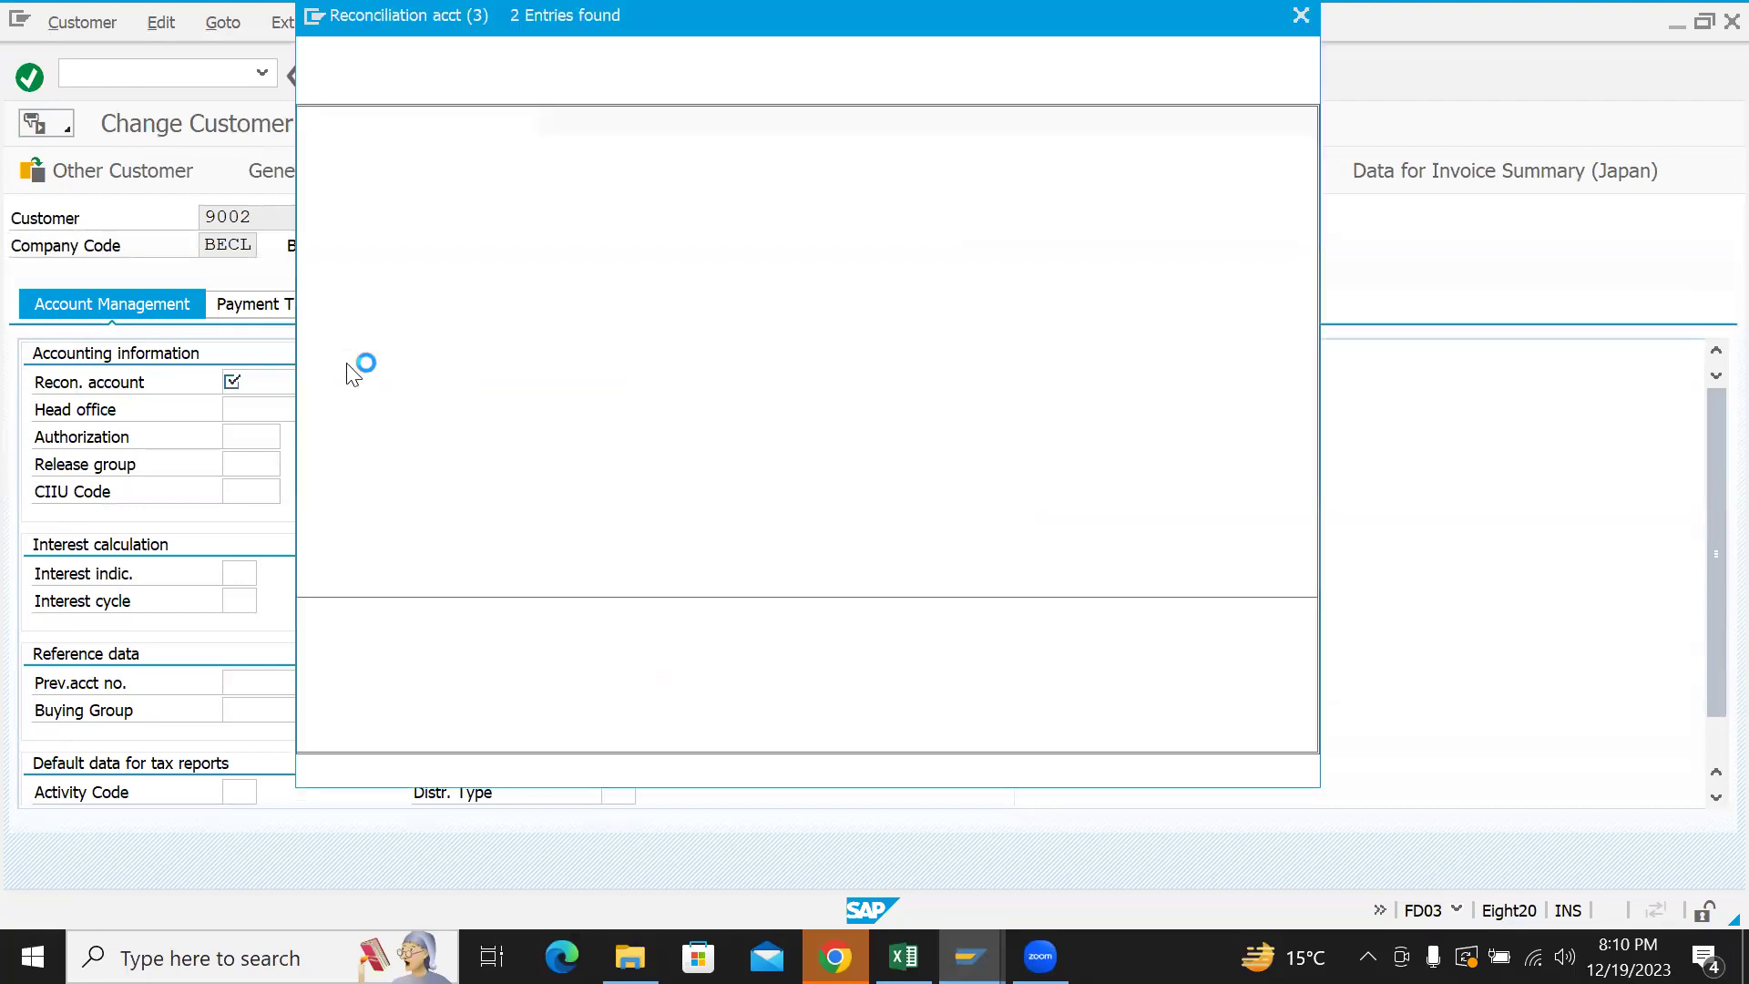
click(474, 181)
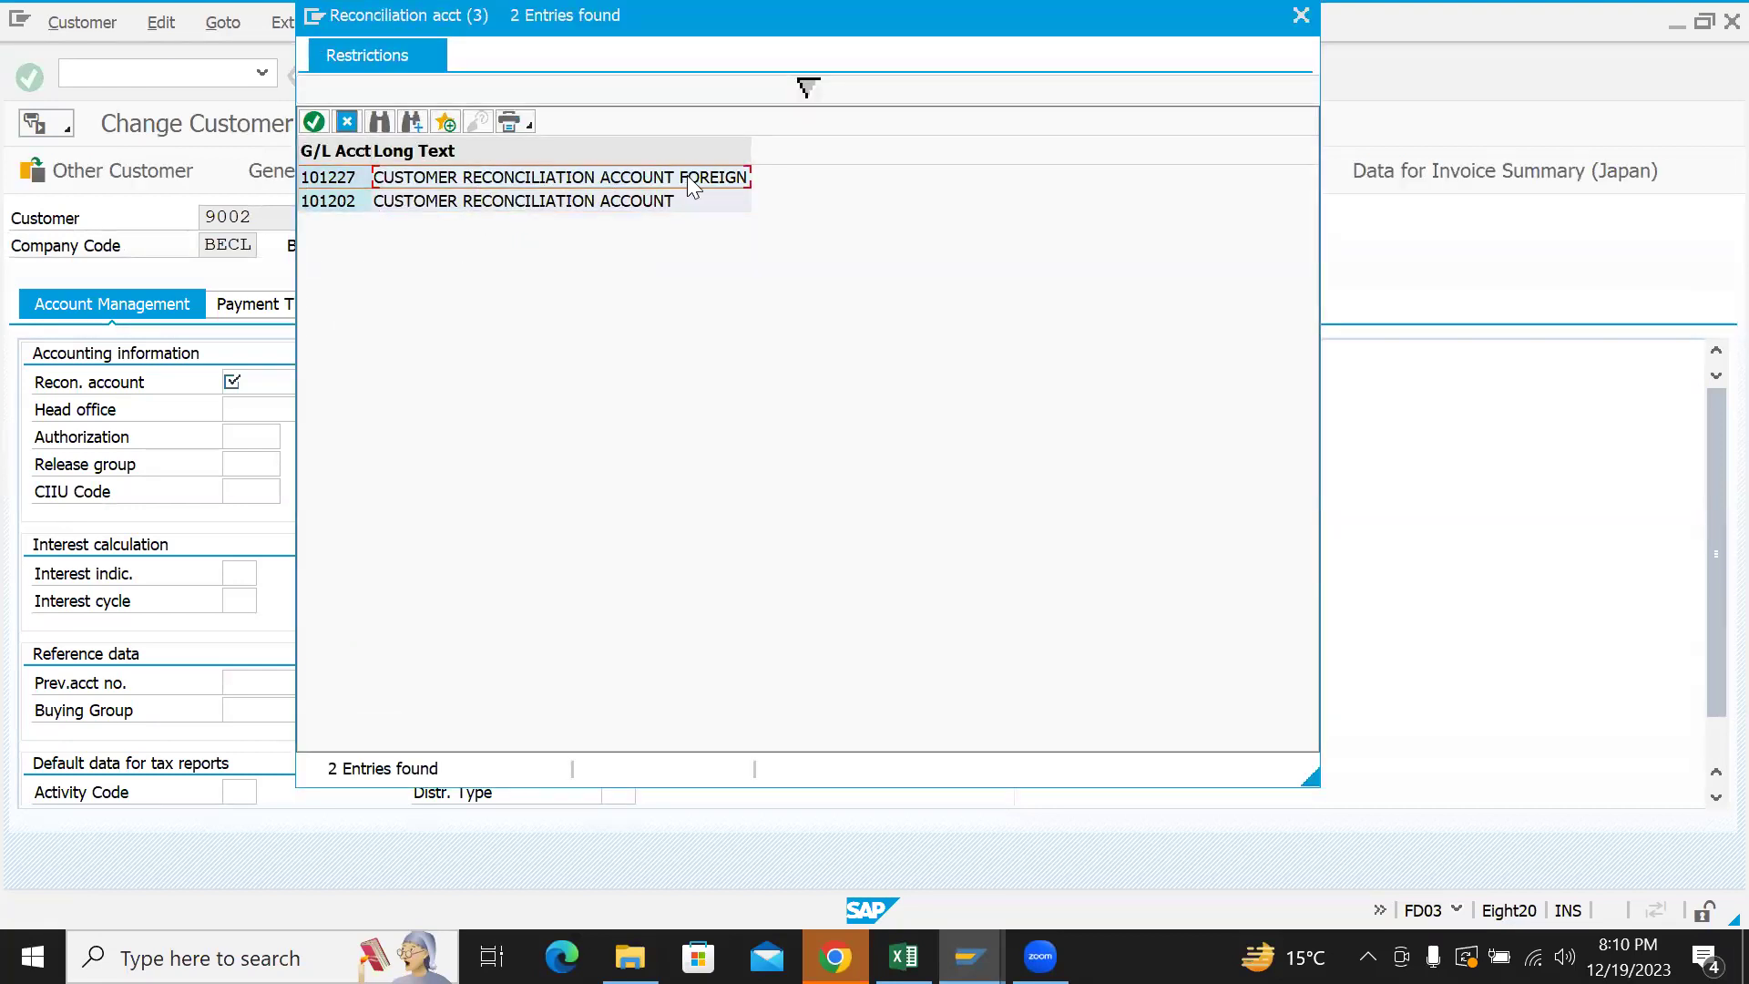
click(360, 178)
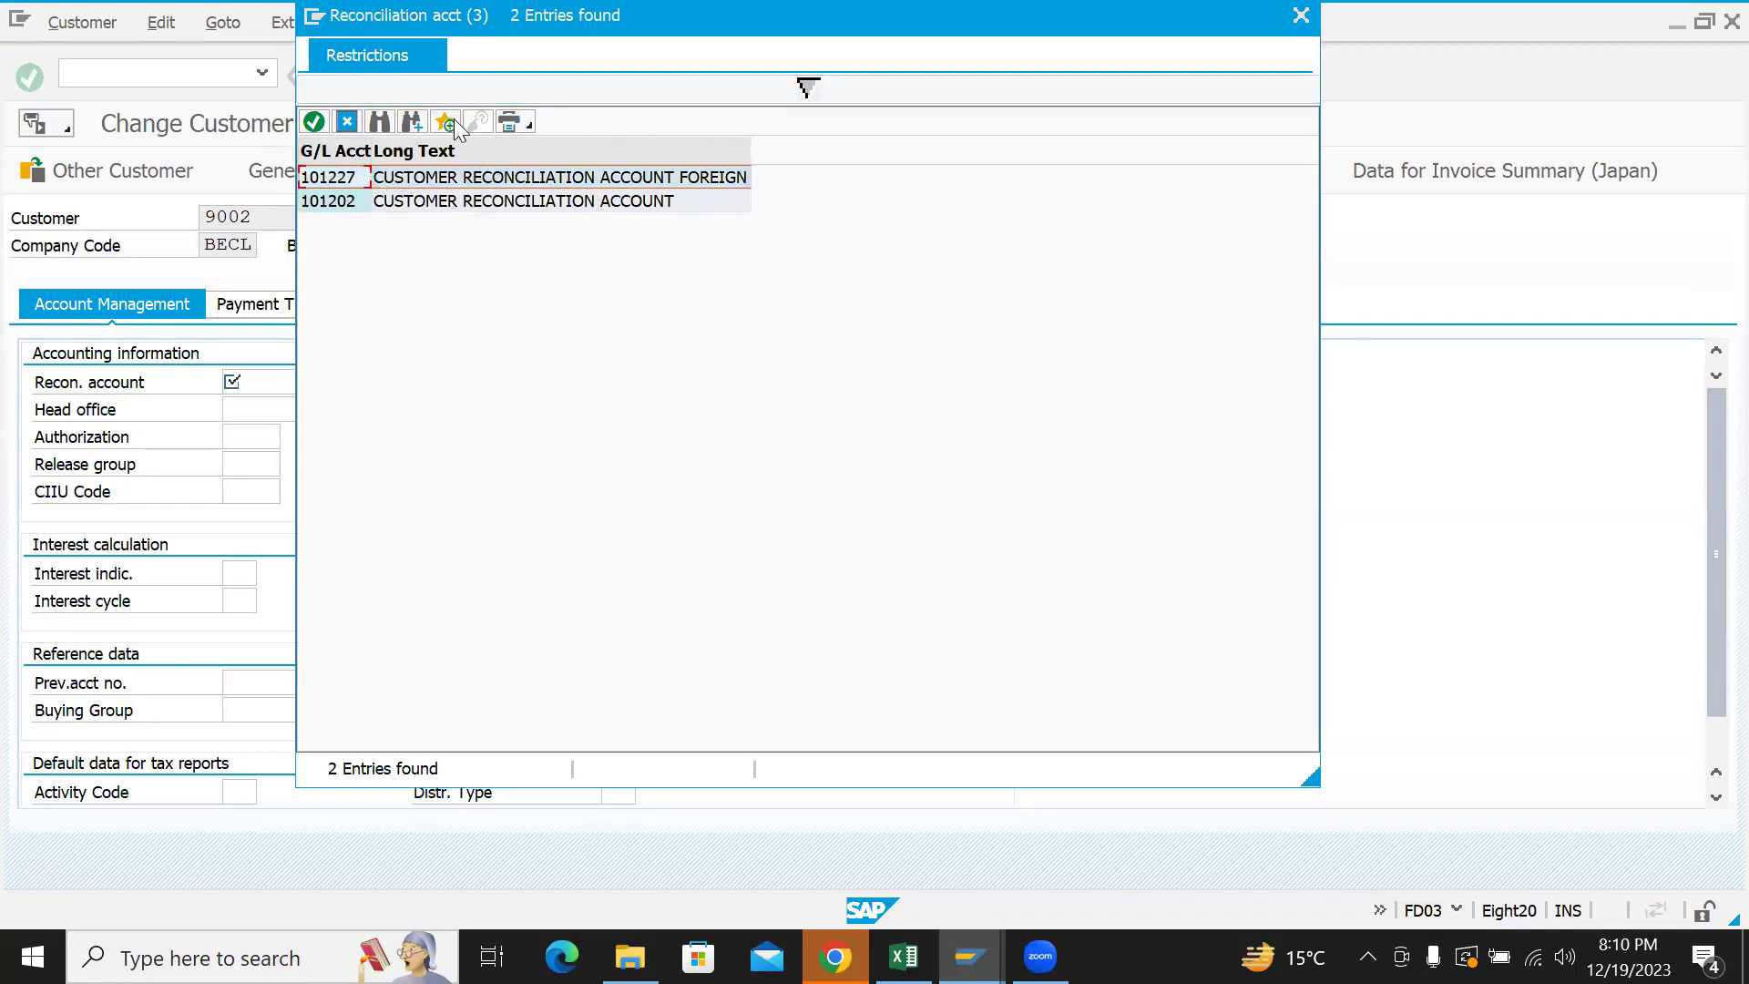
click(346, 123)
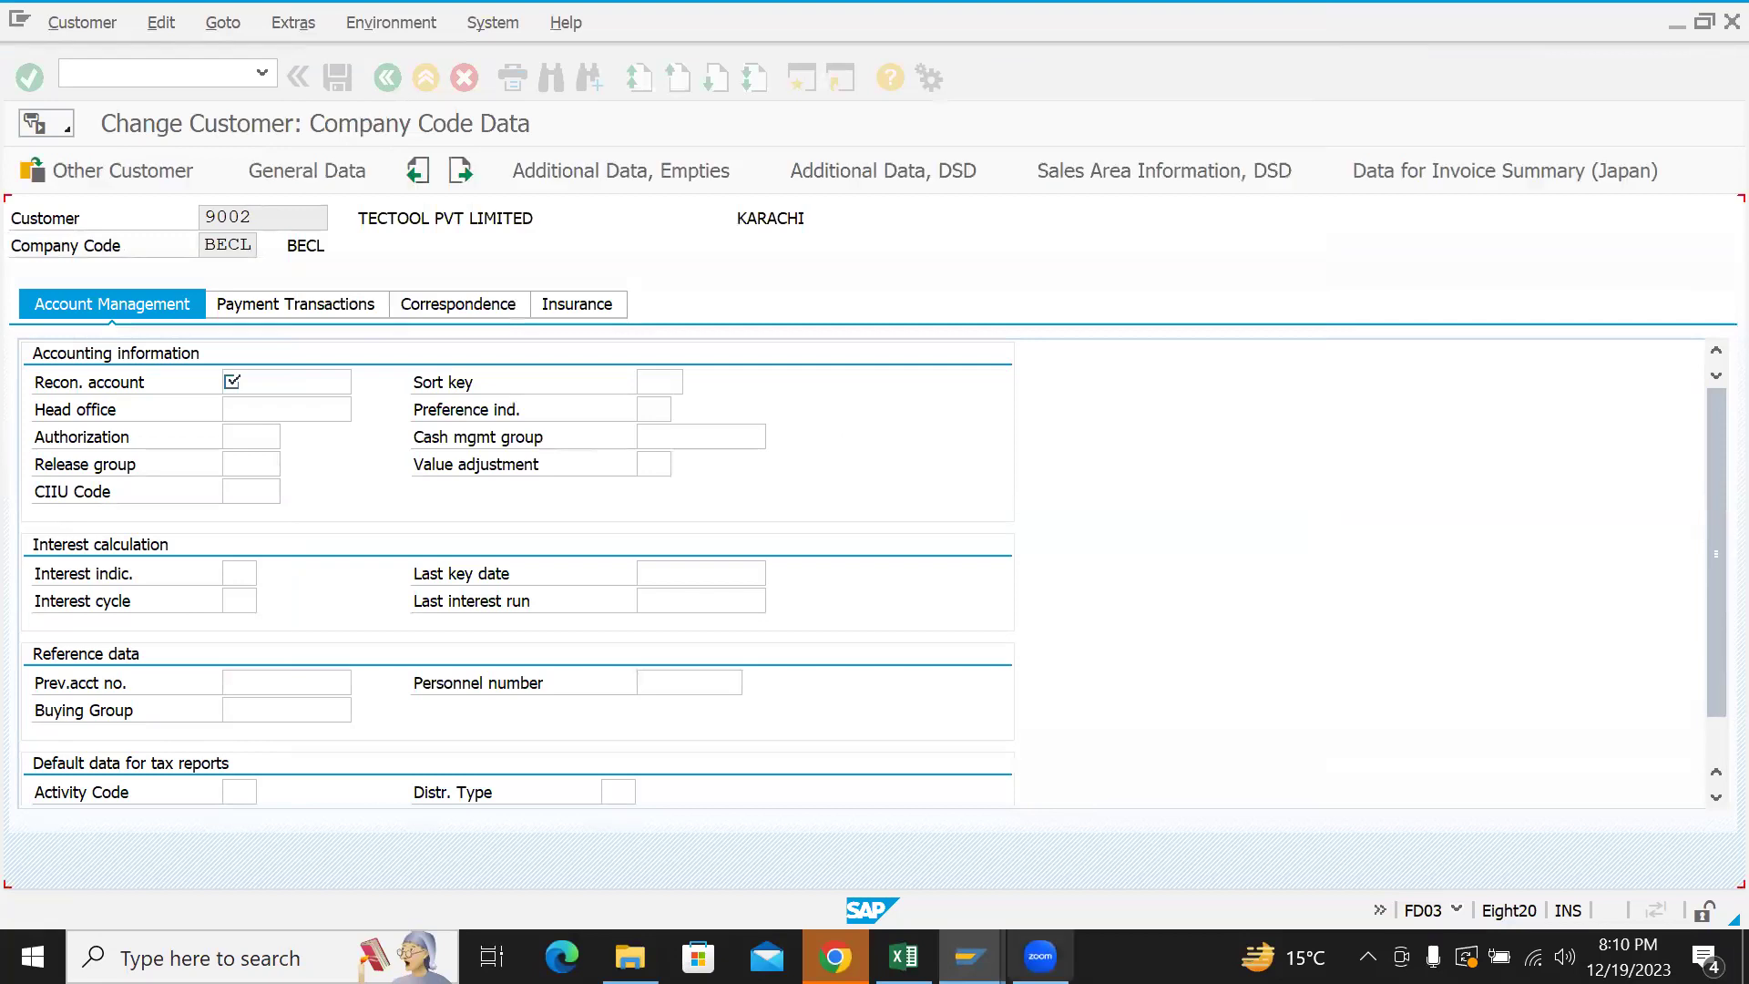
- Clear account 101227's posting without tax allowed option, blank its reconciliation account type, and save the account
mouse_move(970, 956)
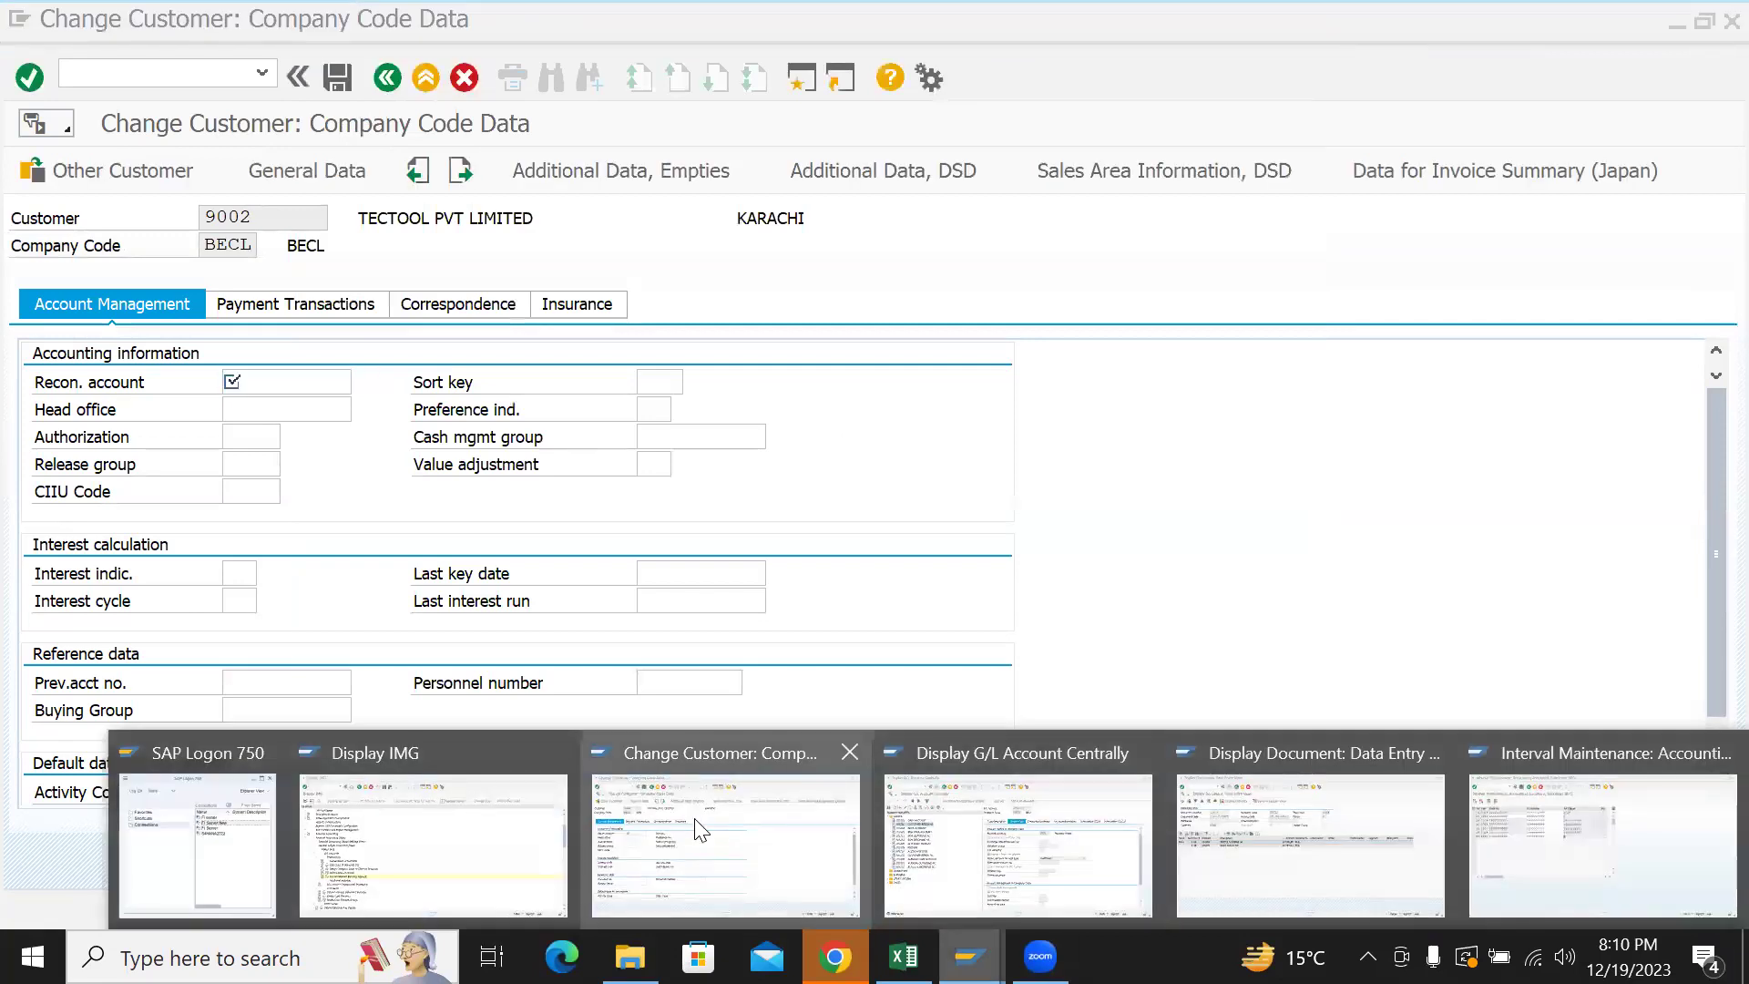
click(1083, 794)
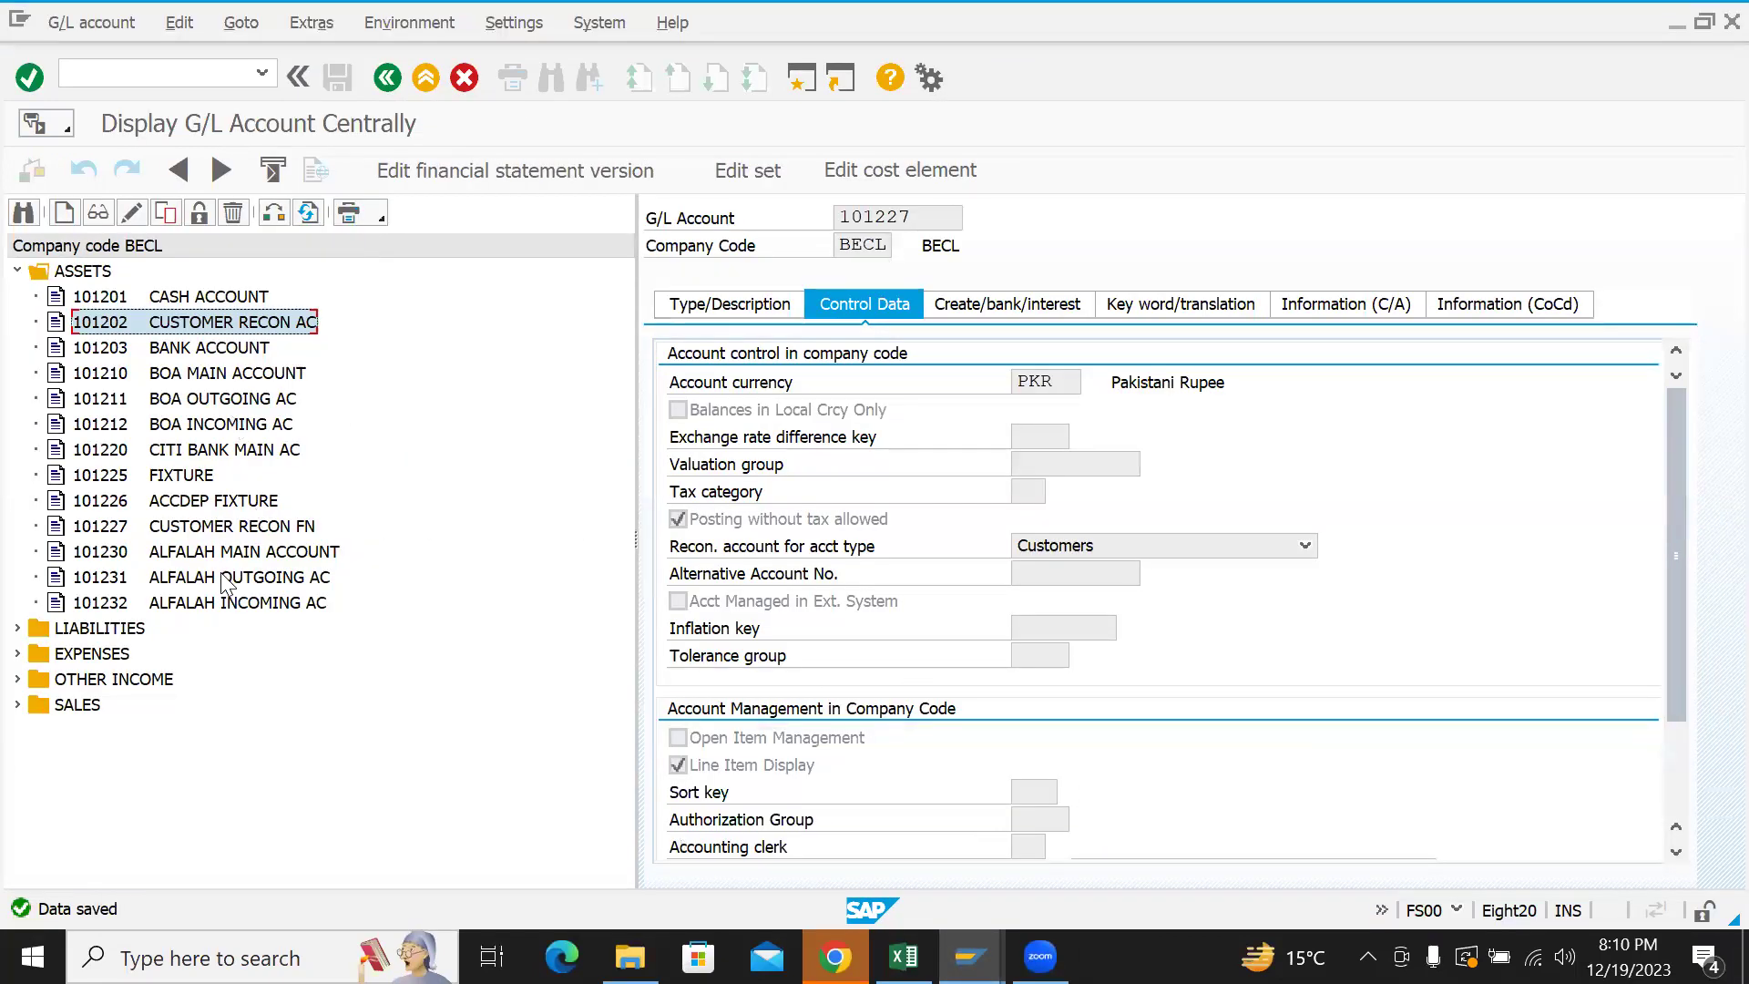
click(133, 213)
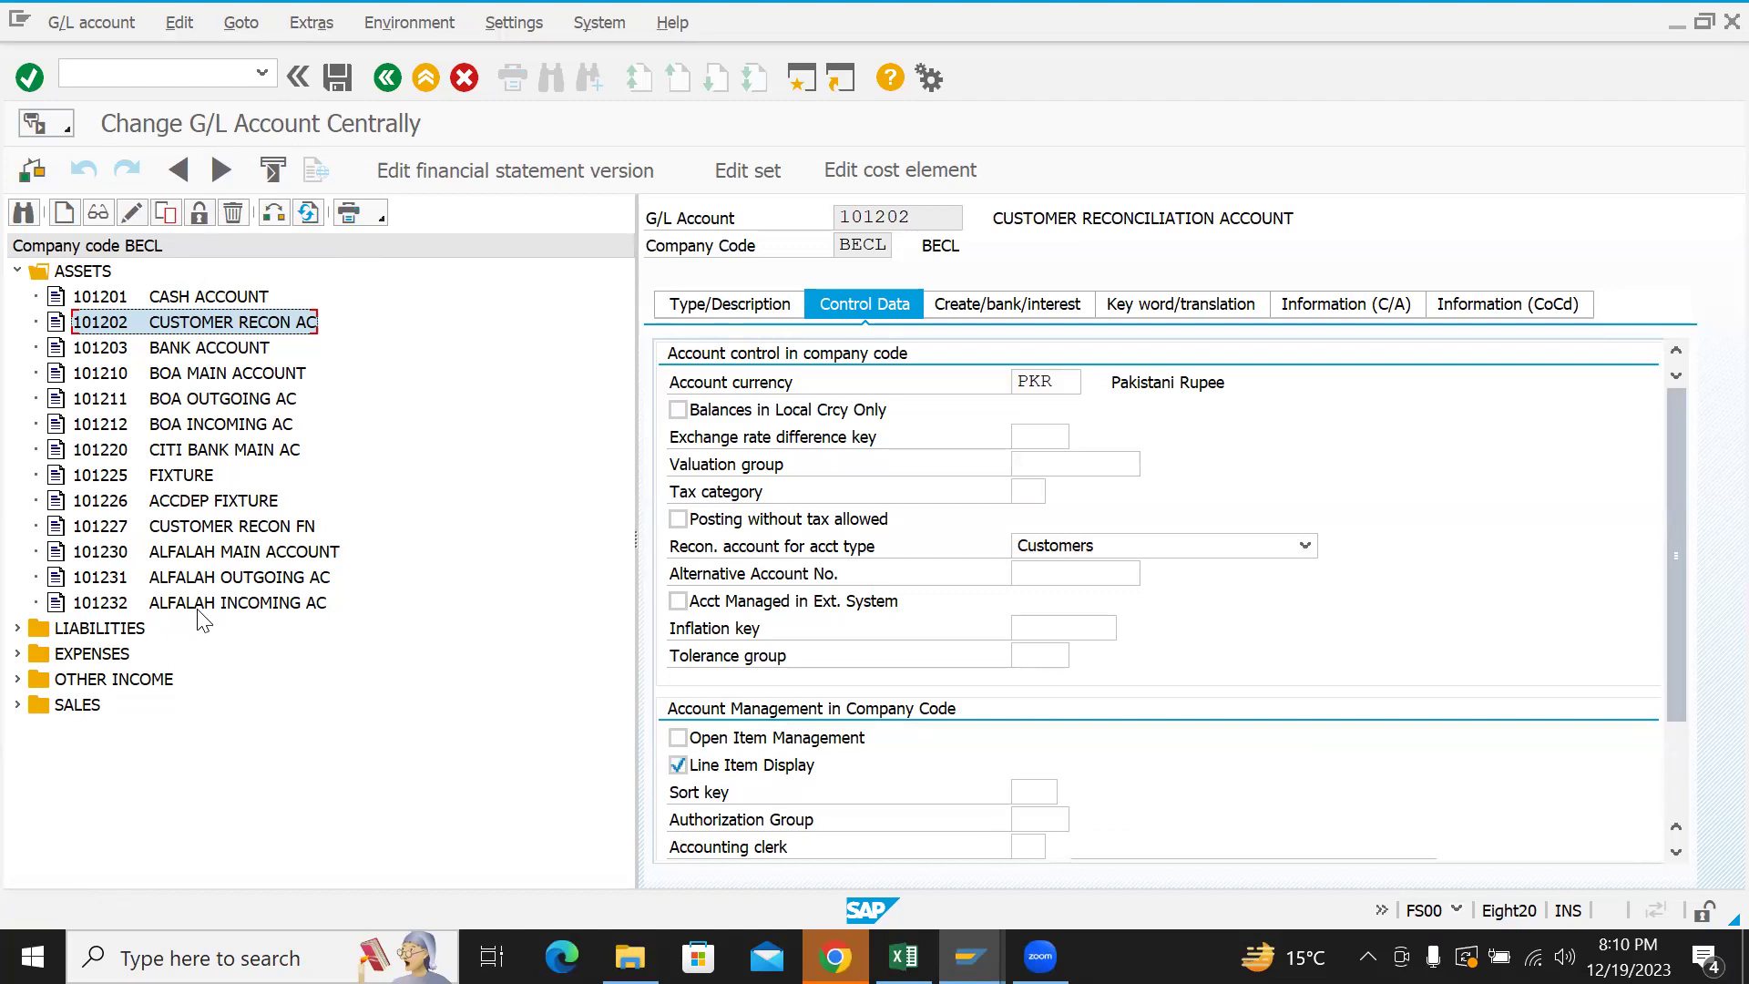
click(202, 528)
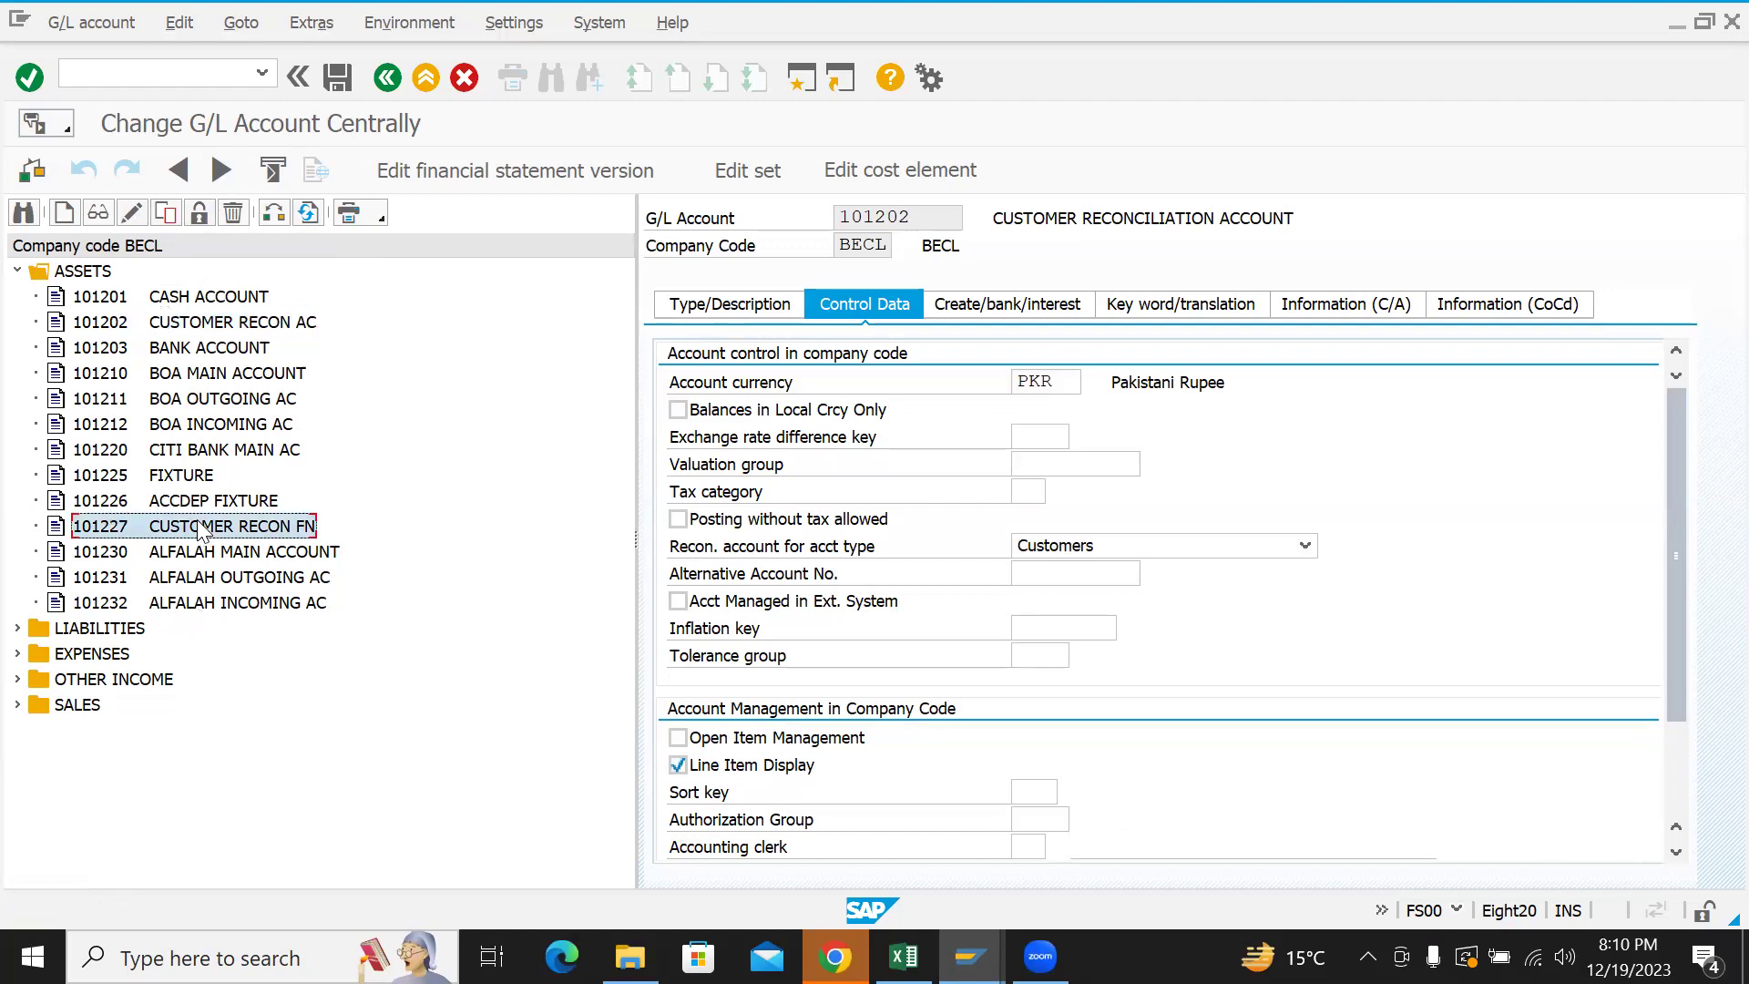
double_click(202, 528)
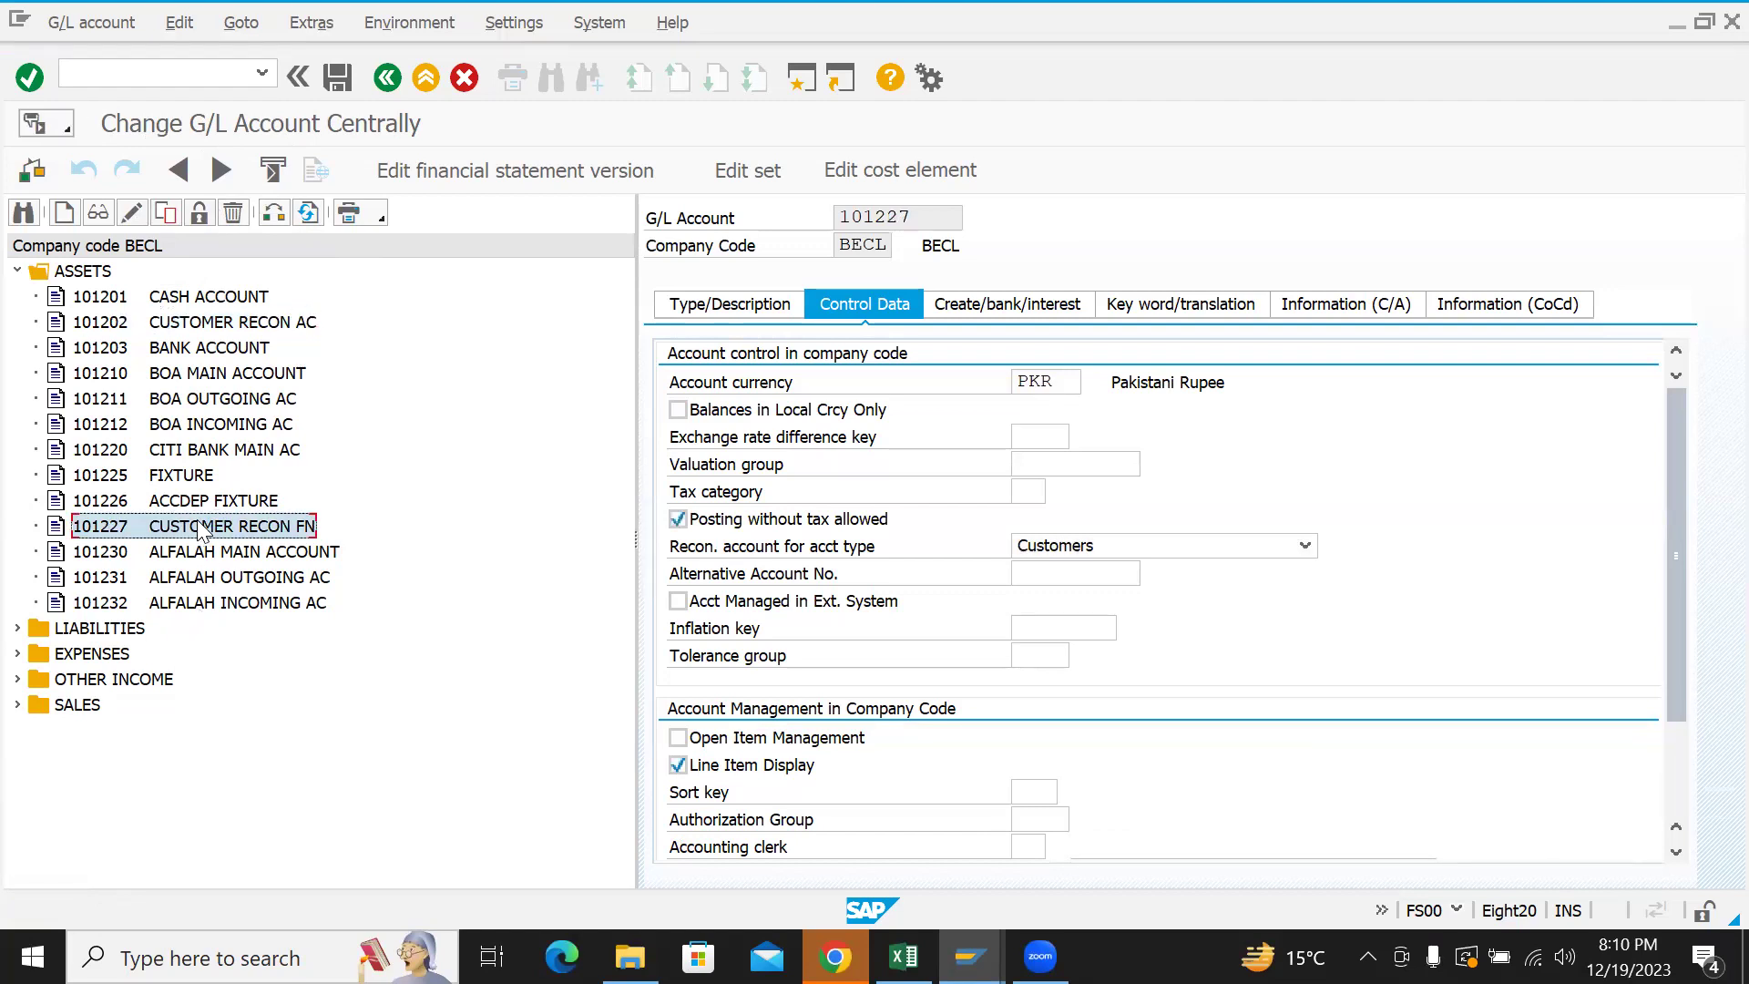
click(854, 521)
click(1105, 545)
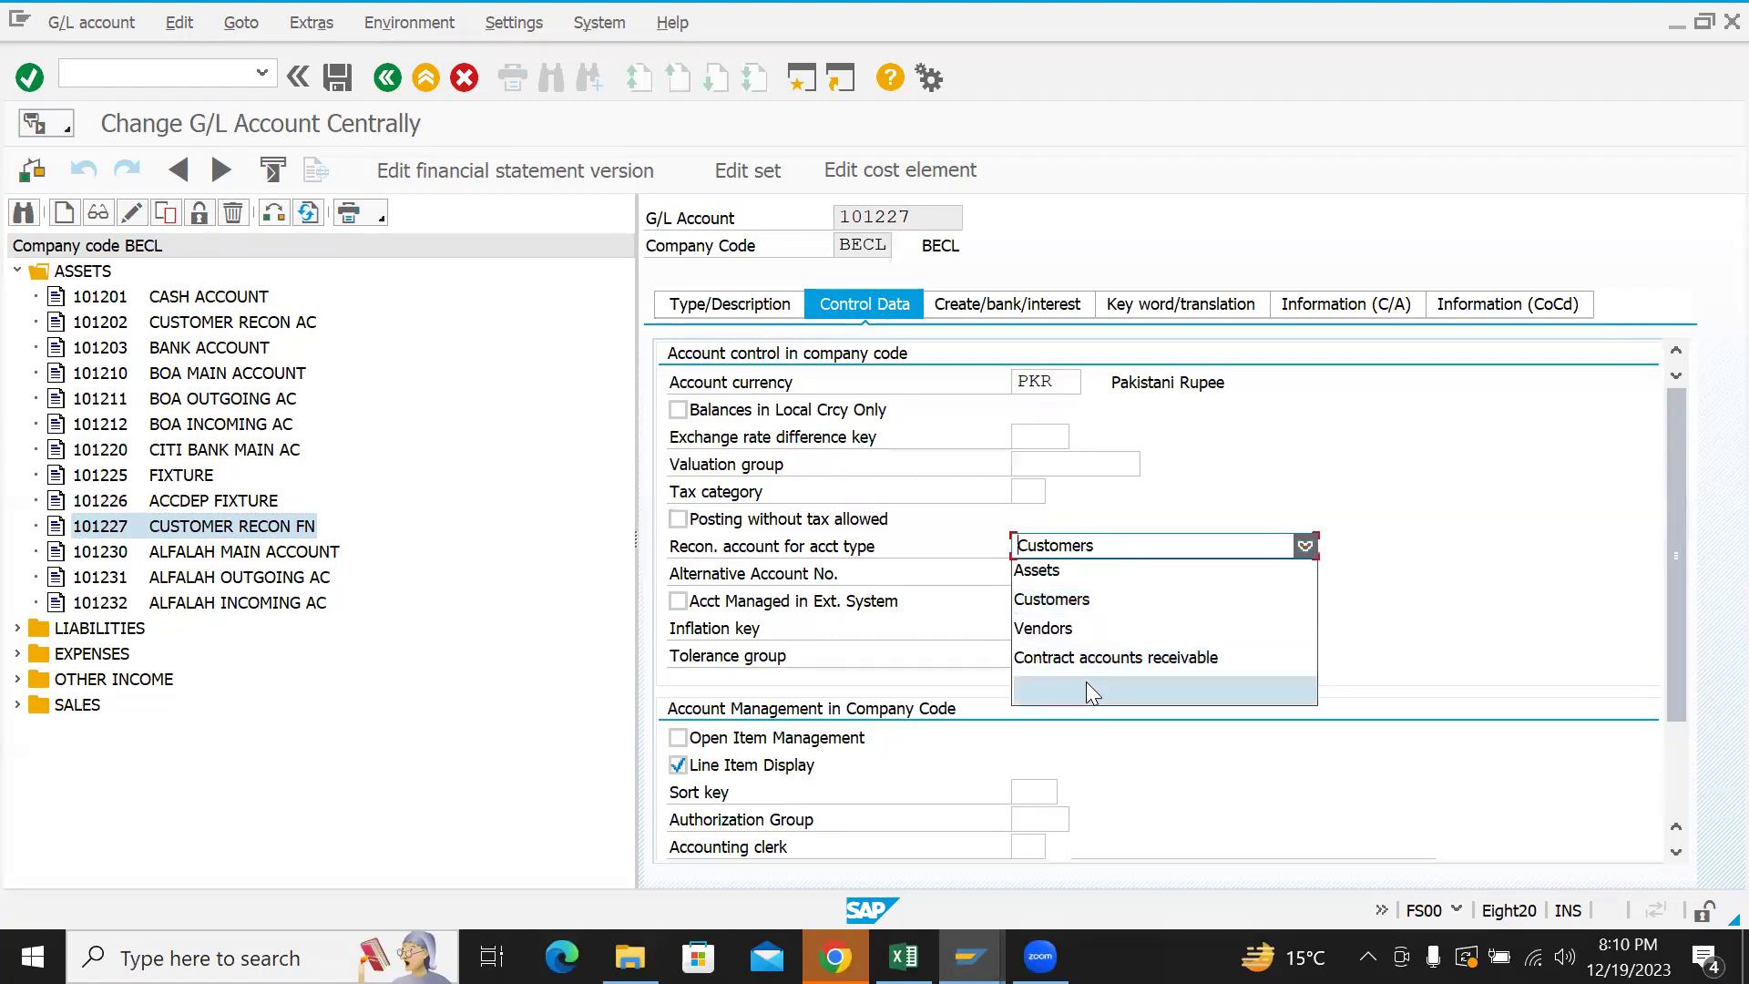
click(1086, 685)
click(337, 77)
click(50, 535)
- List the reconciliation accounts offered in the customer master again and examine the entries after the change to 101227
mouse_move(969, 956)
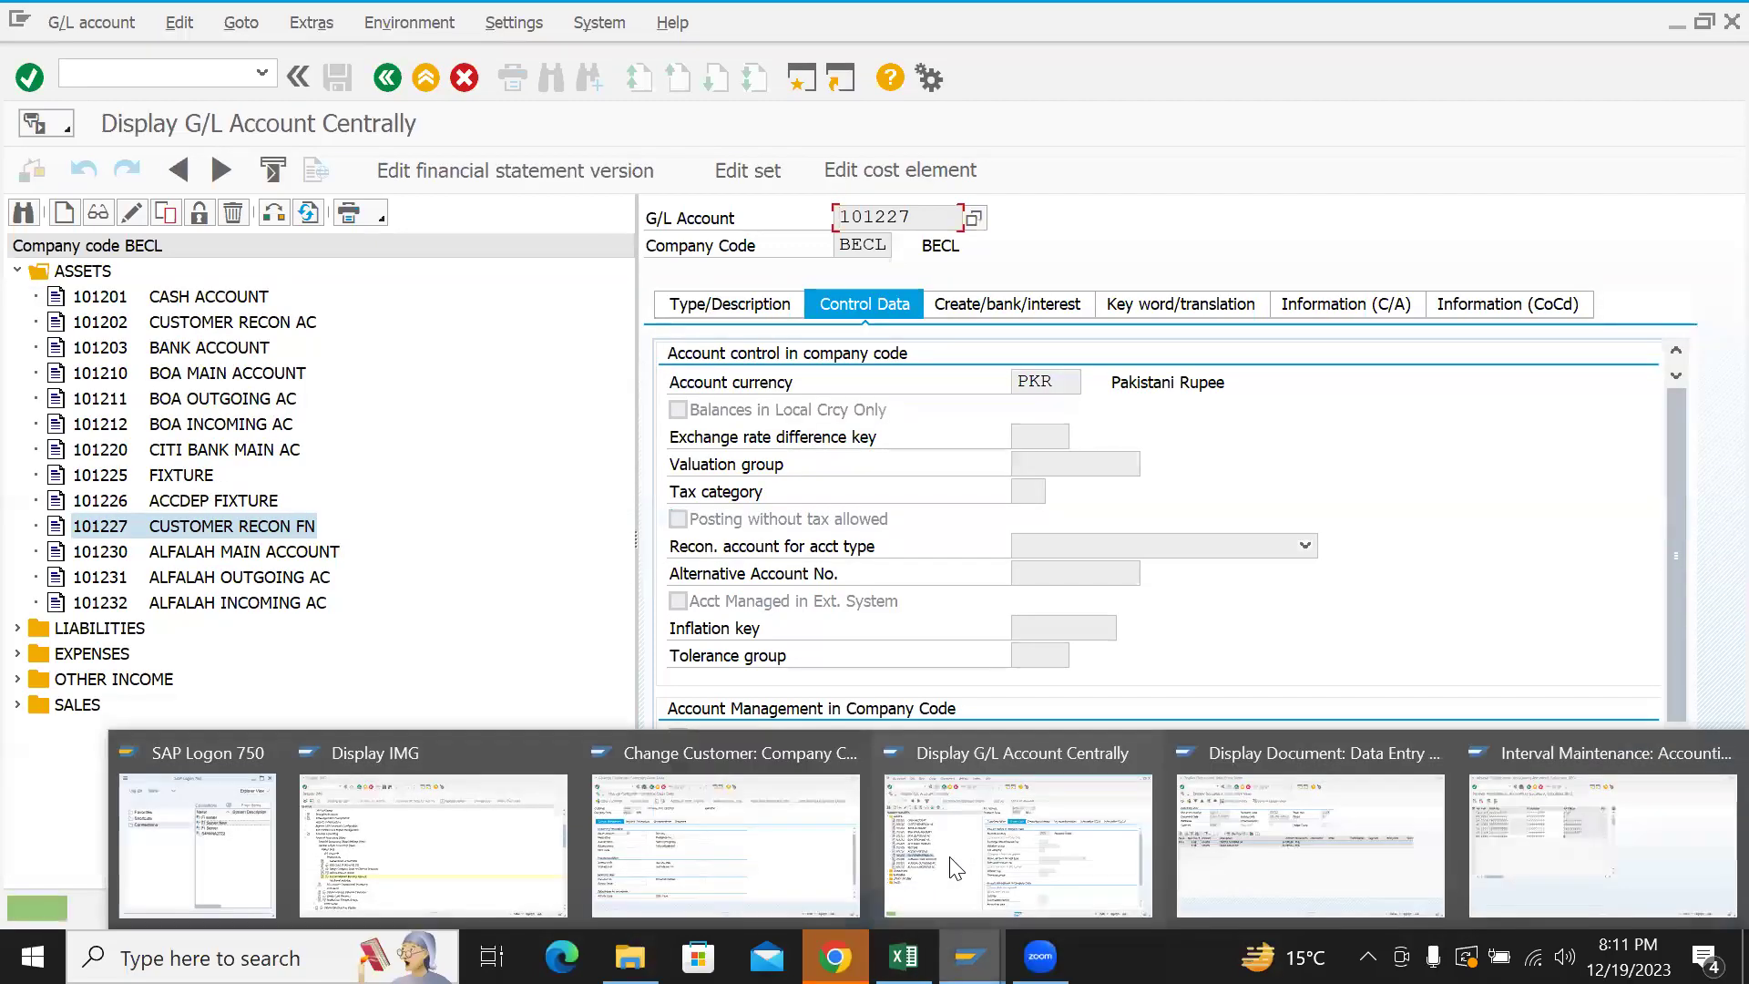
click(762, 870)
click(364, 384)
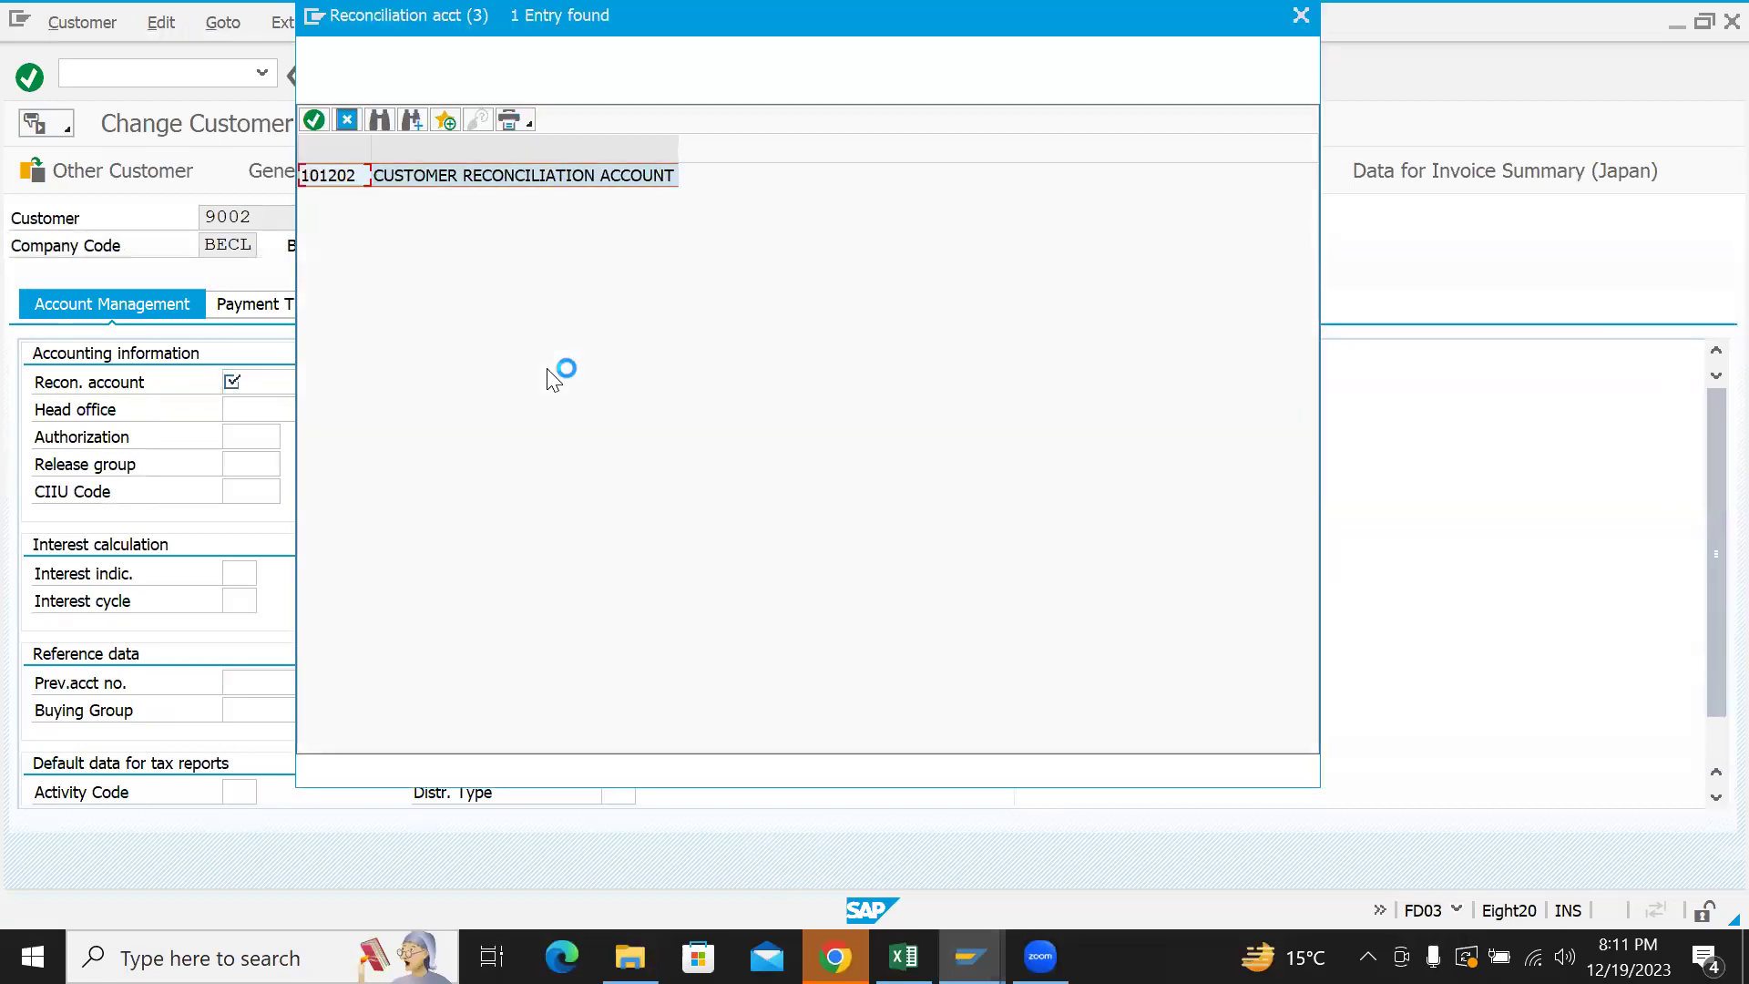
click(393, 179)
click(338, 177)
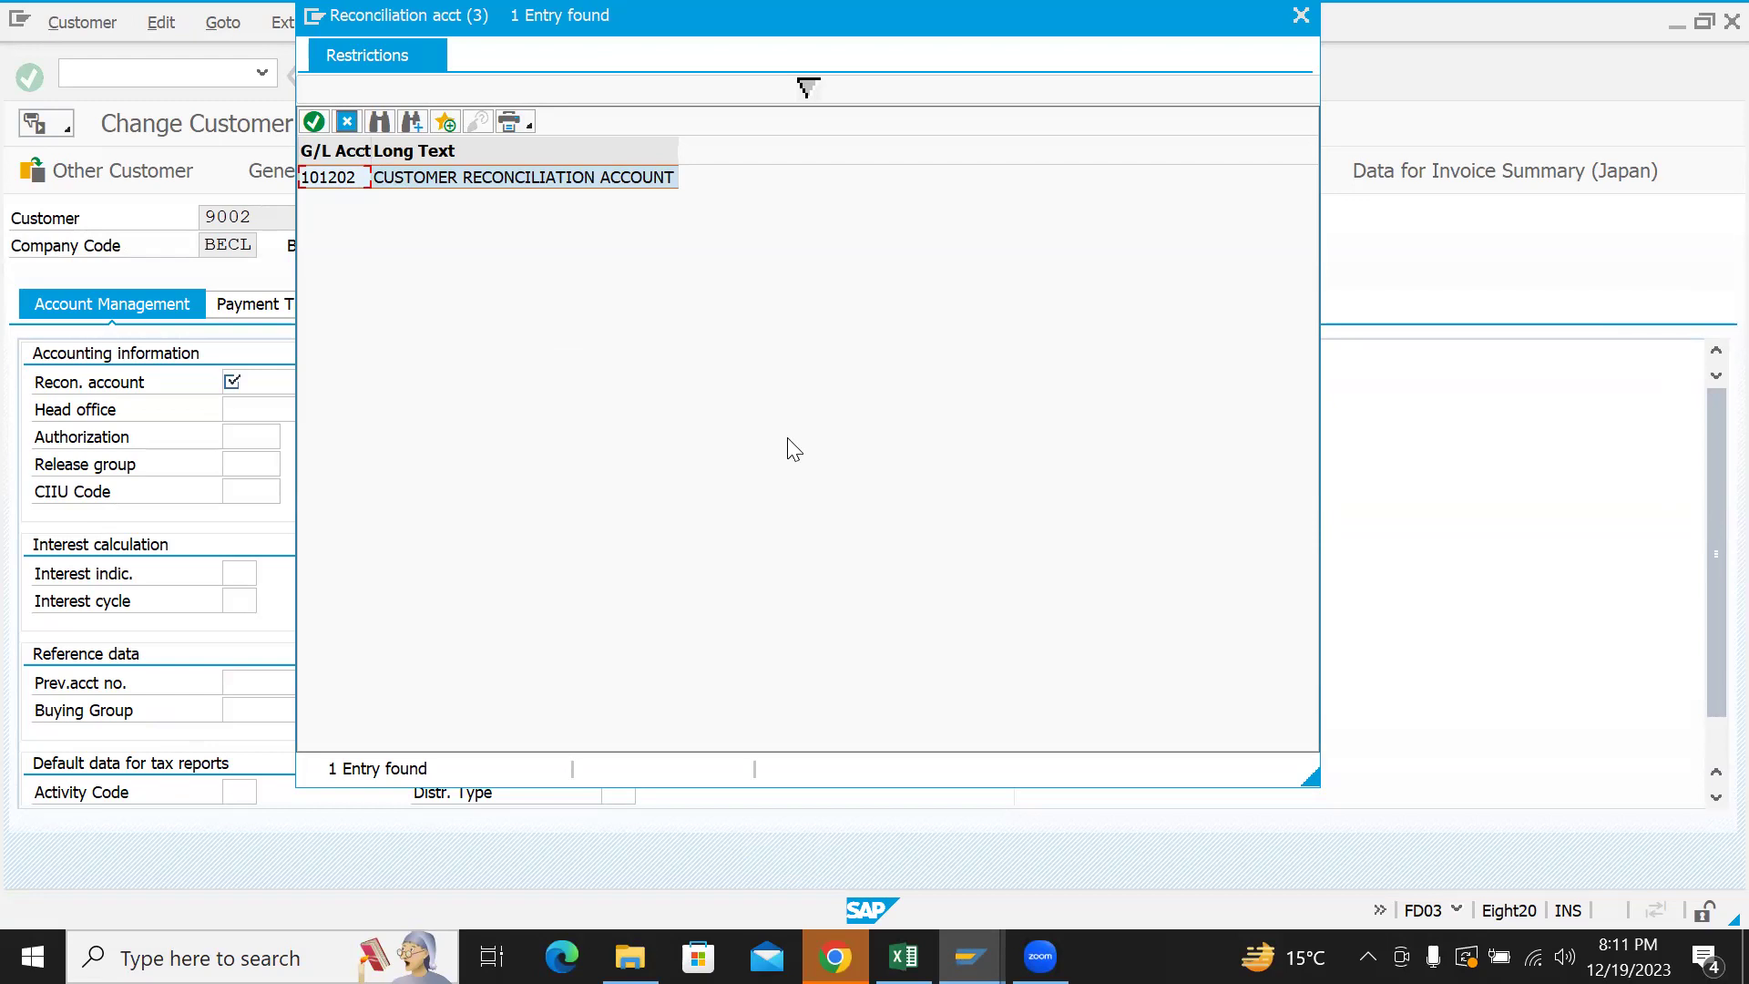
click(411, 123)
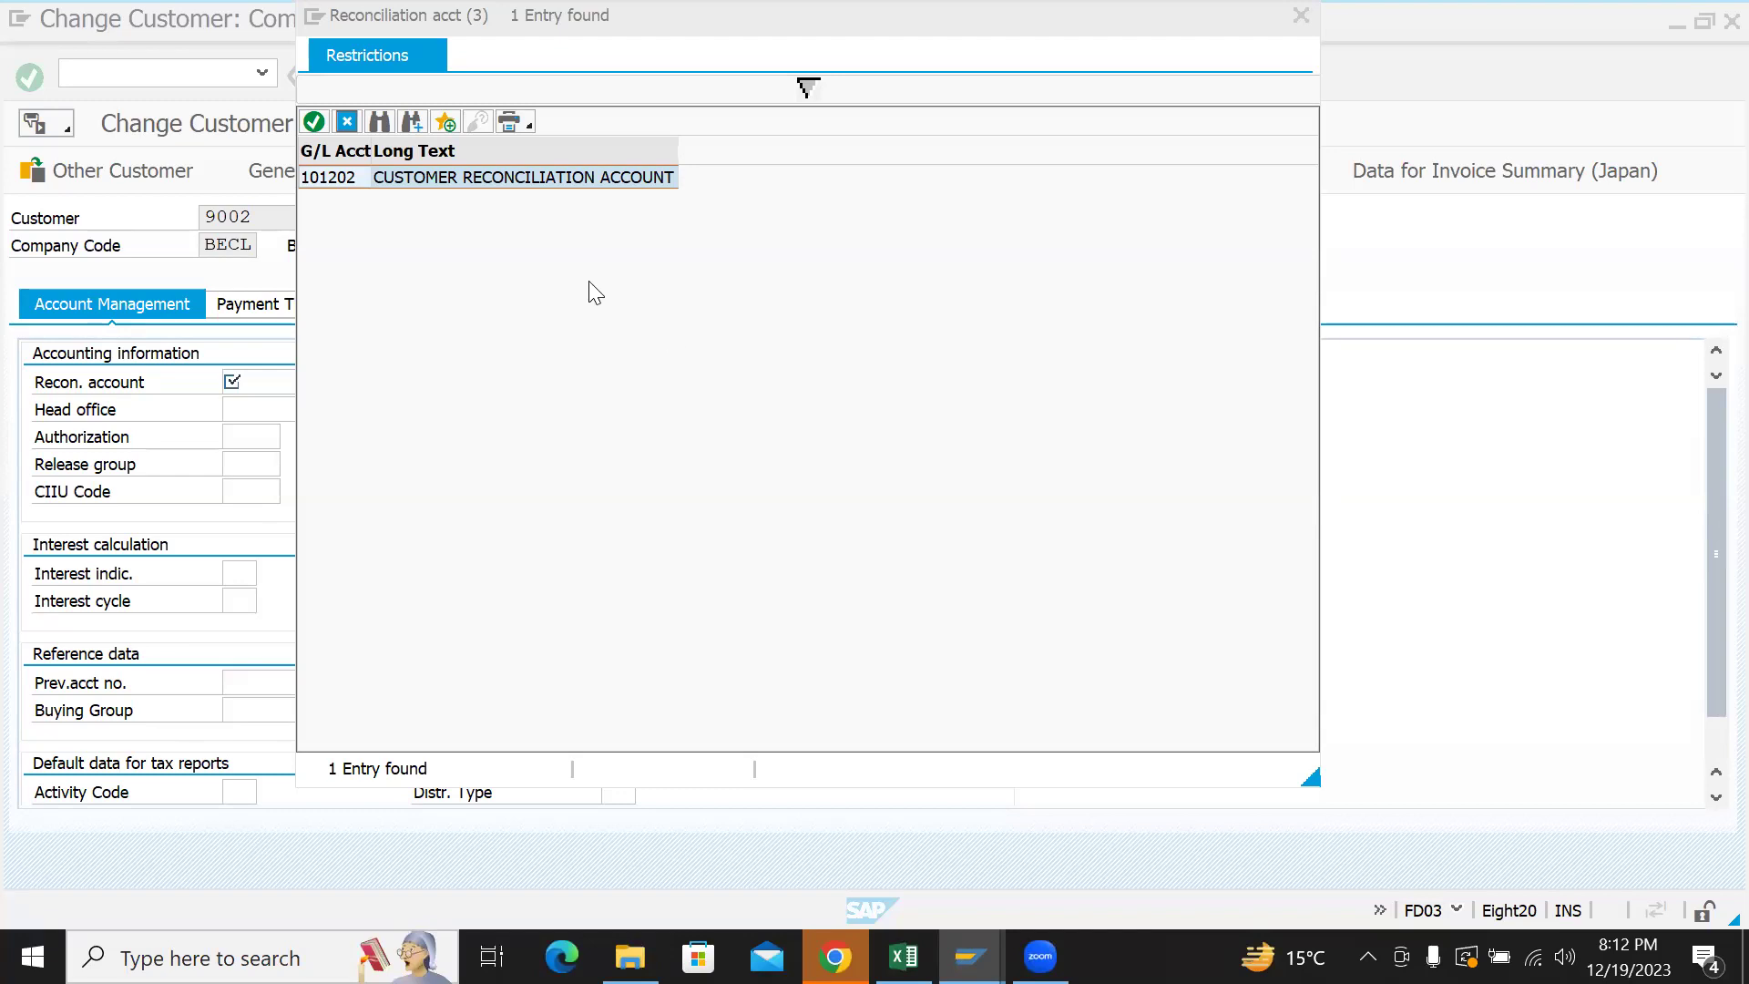
click(349, 122)
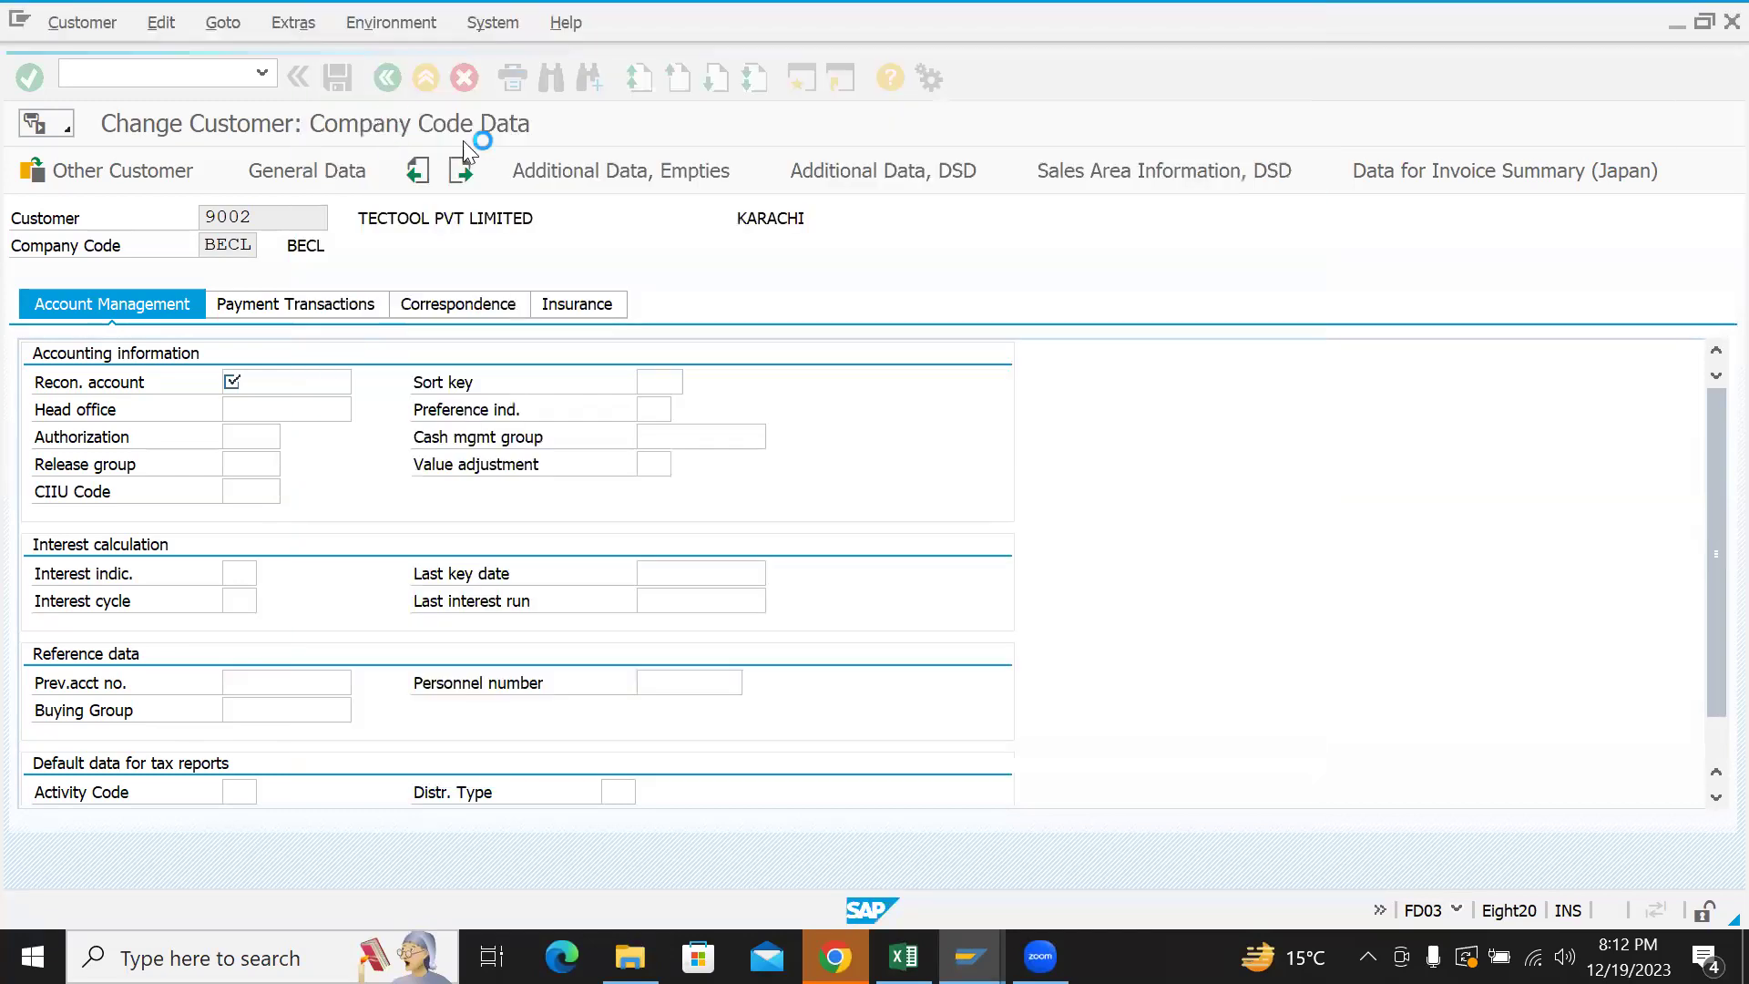
- Choose 101202 as the customer's reconciliation account, reload the customer in display mode and exit to SAP Easy Access
click(362, 381)
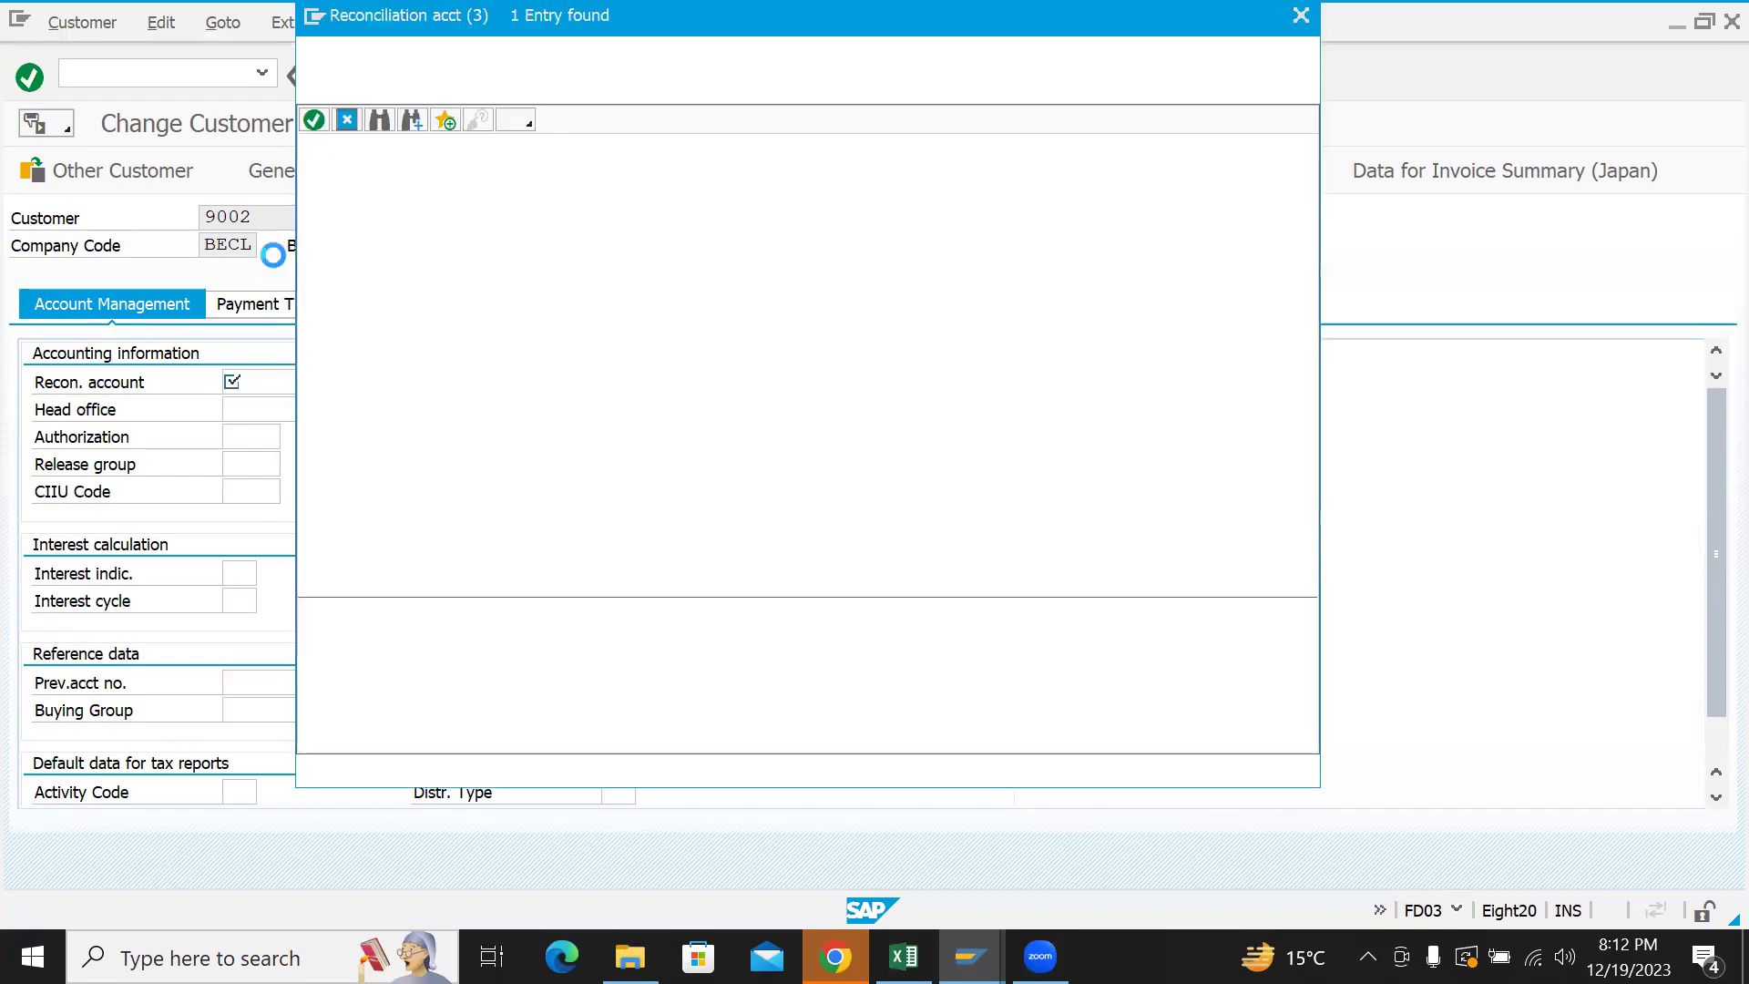
double_click(424, 177)
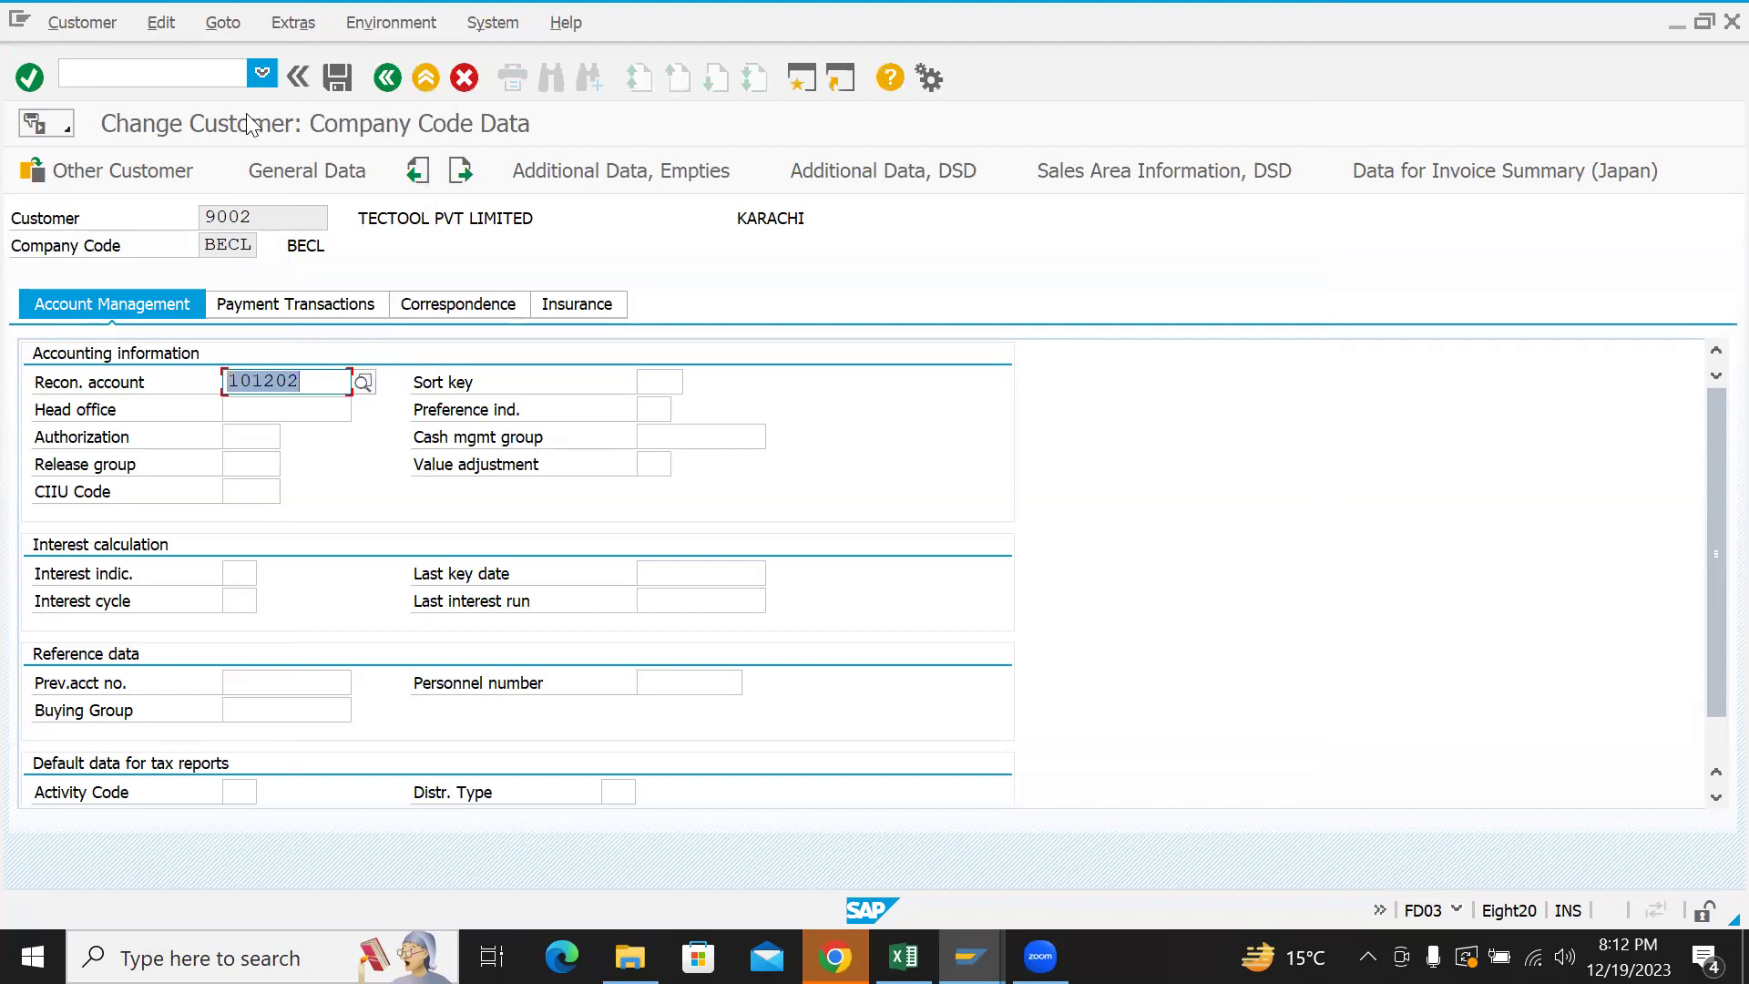
key(shift+F5)
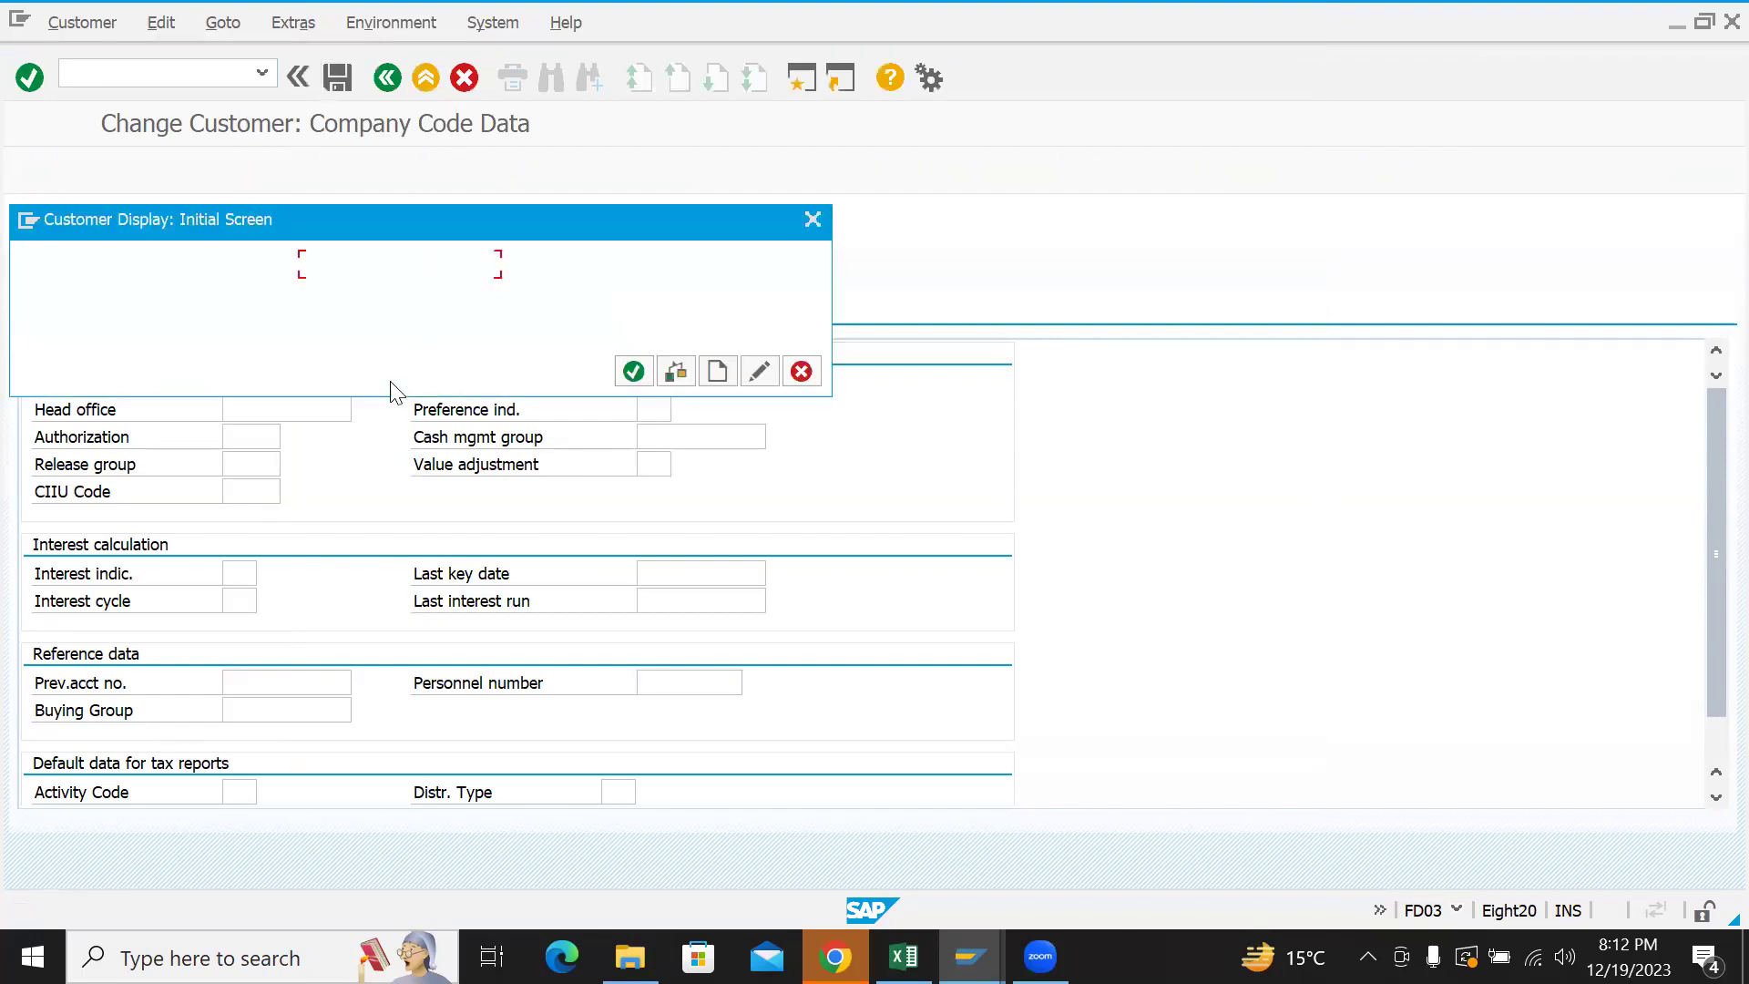
click(637, 374)
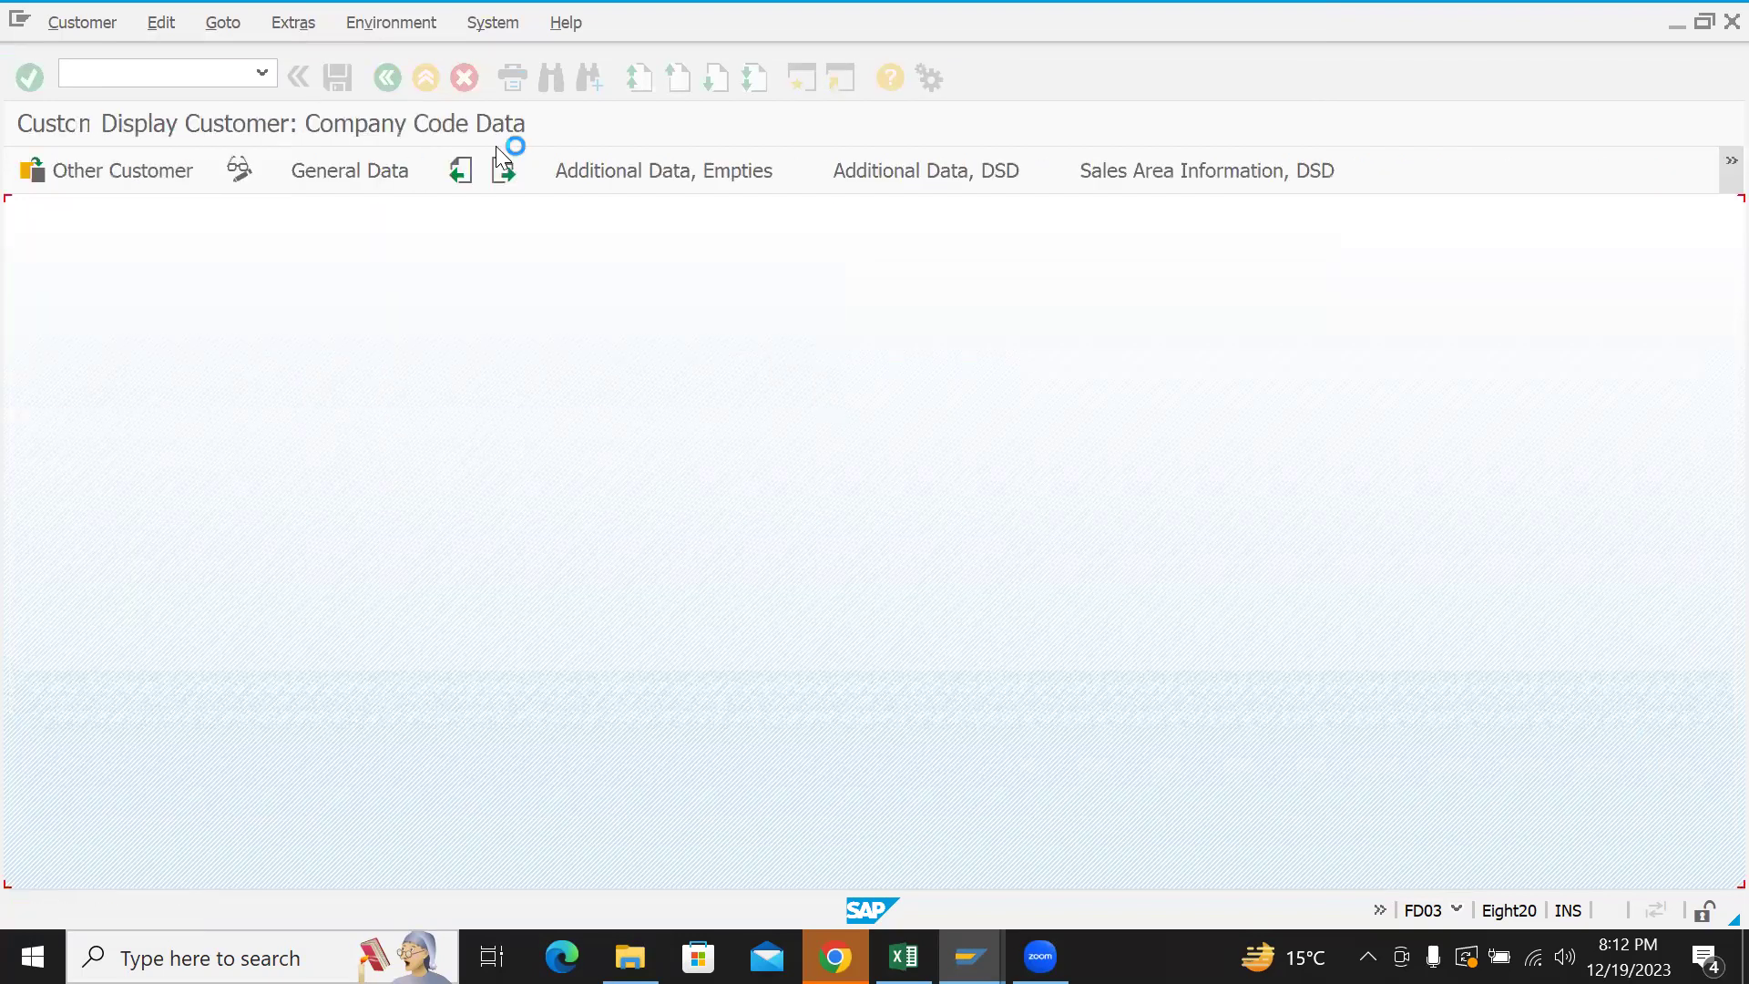
drag(336, 379, 199, 383)
click(426, 77)
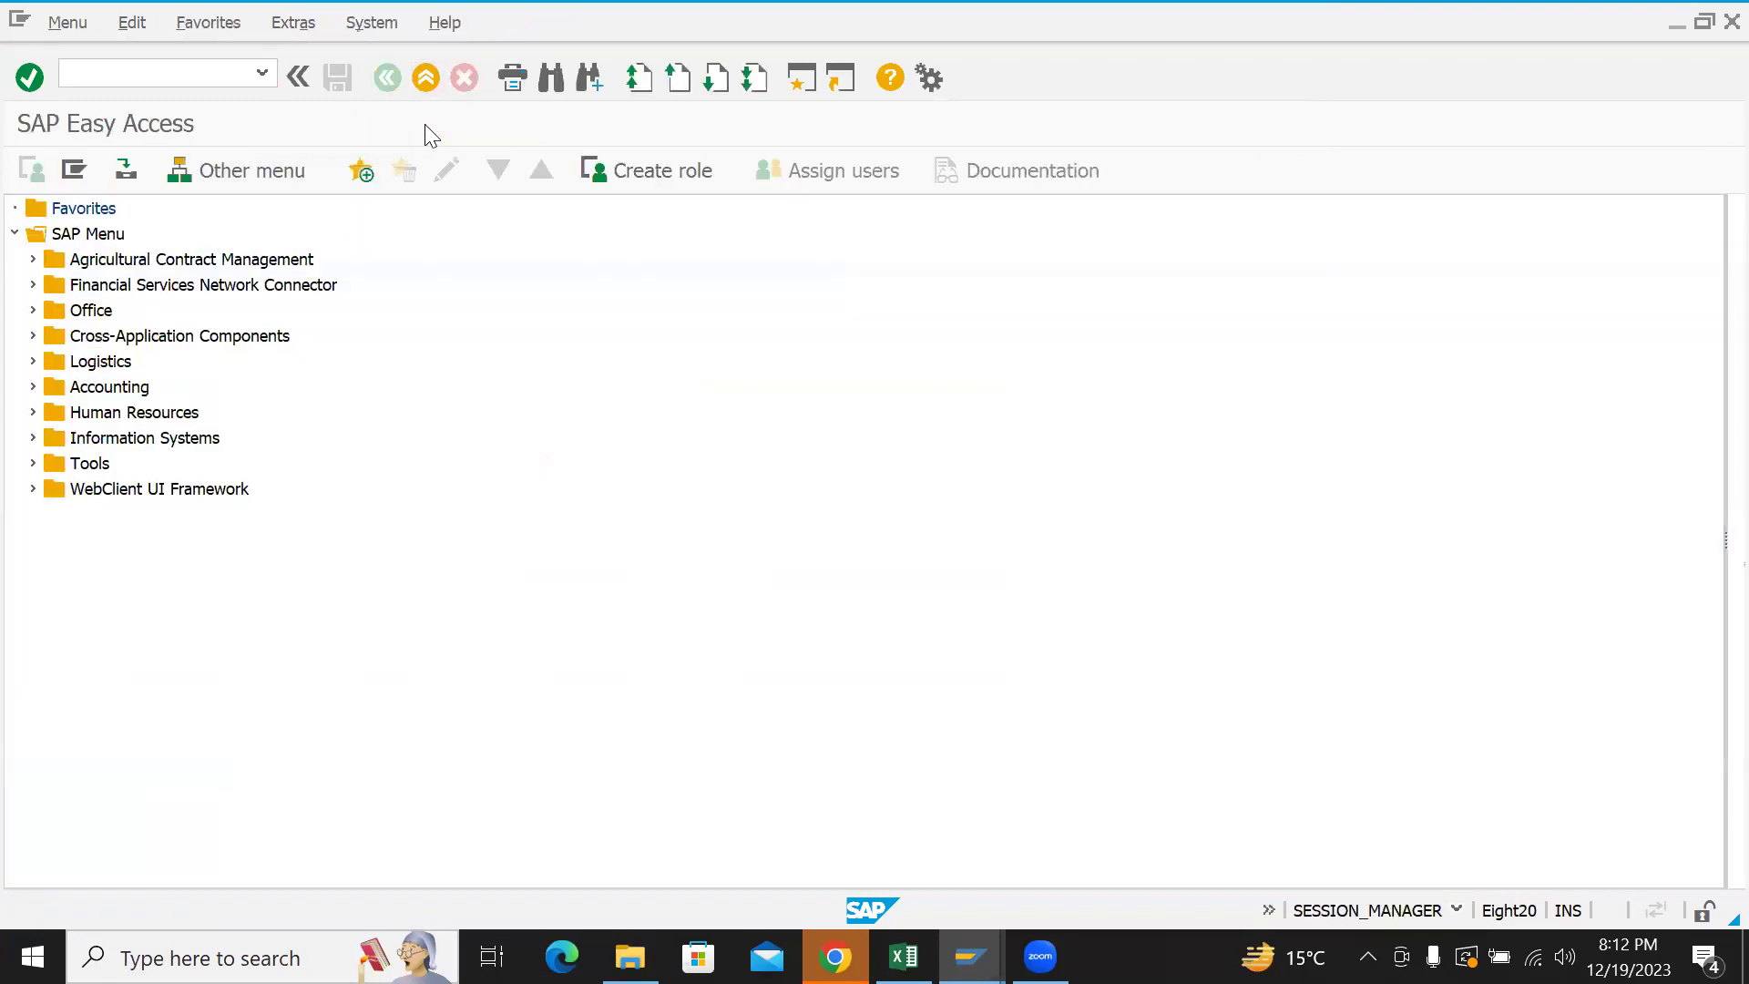
- Set the reconciliation account type of G/L account 101227 to Customers, save the account and leave G/L account maintenance
key(alt+Tab)
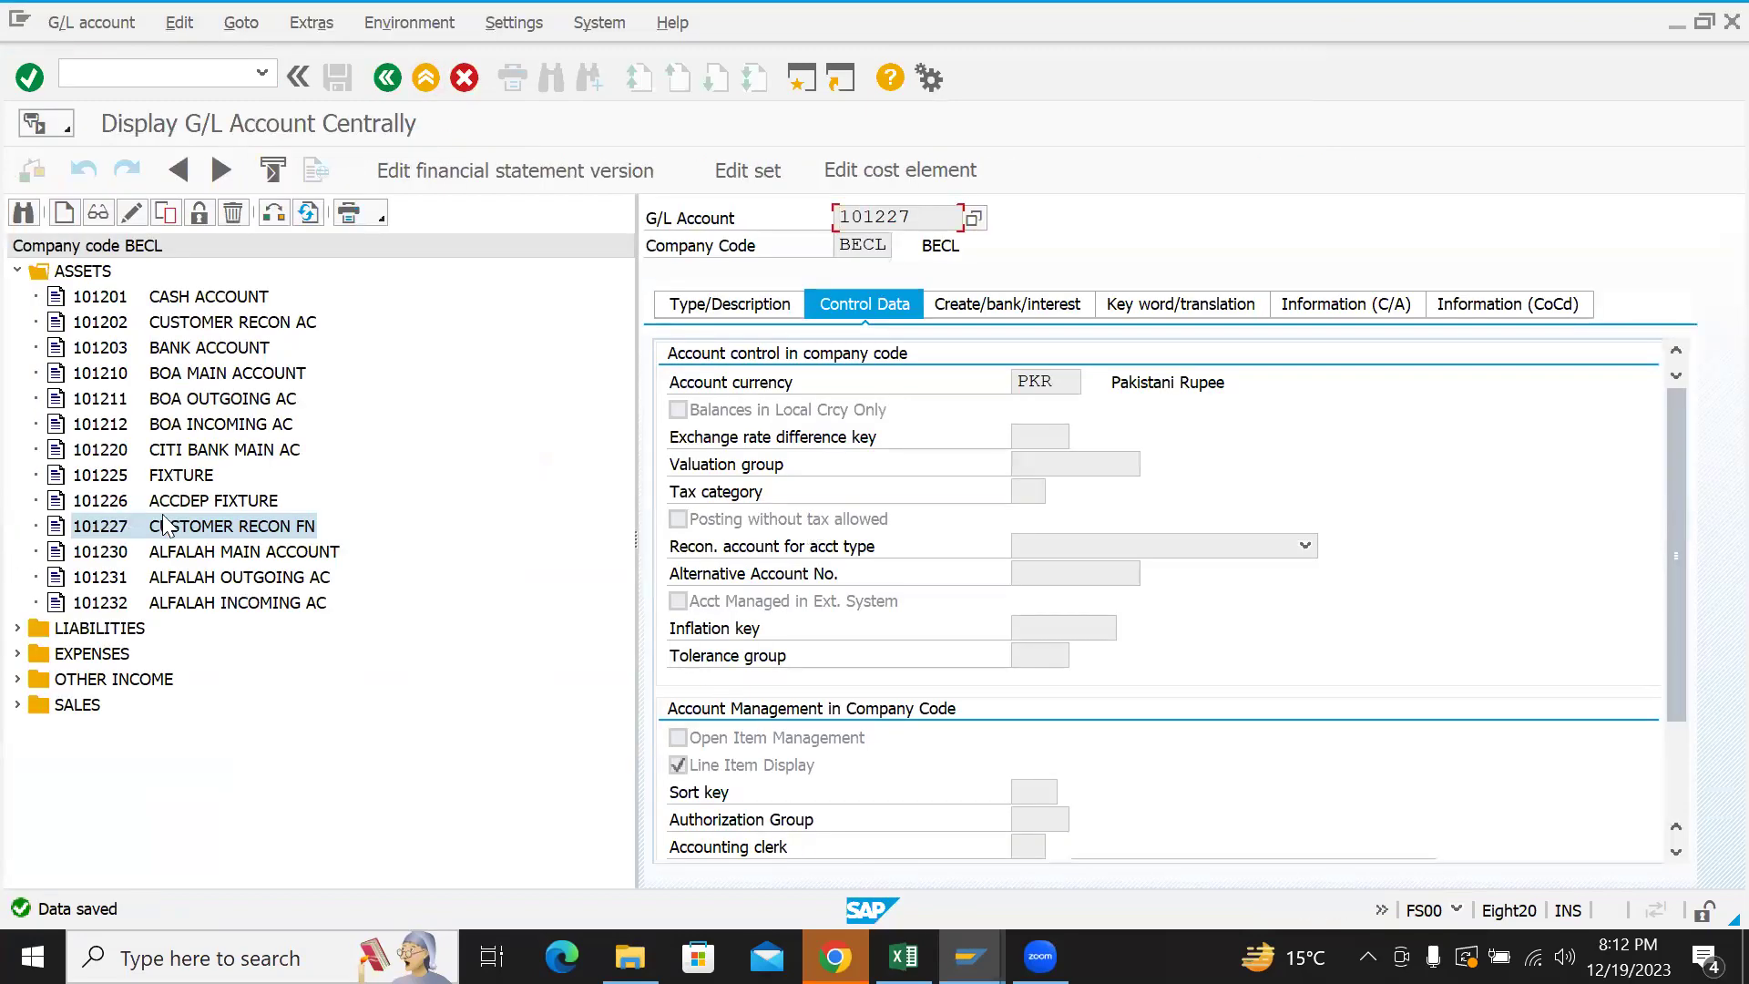
double_click(219, 533)
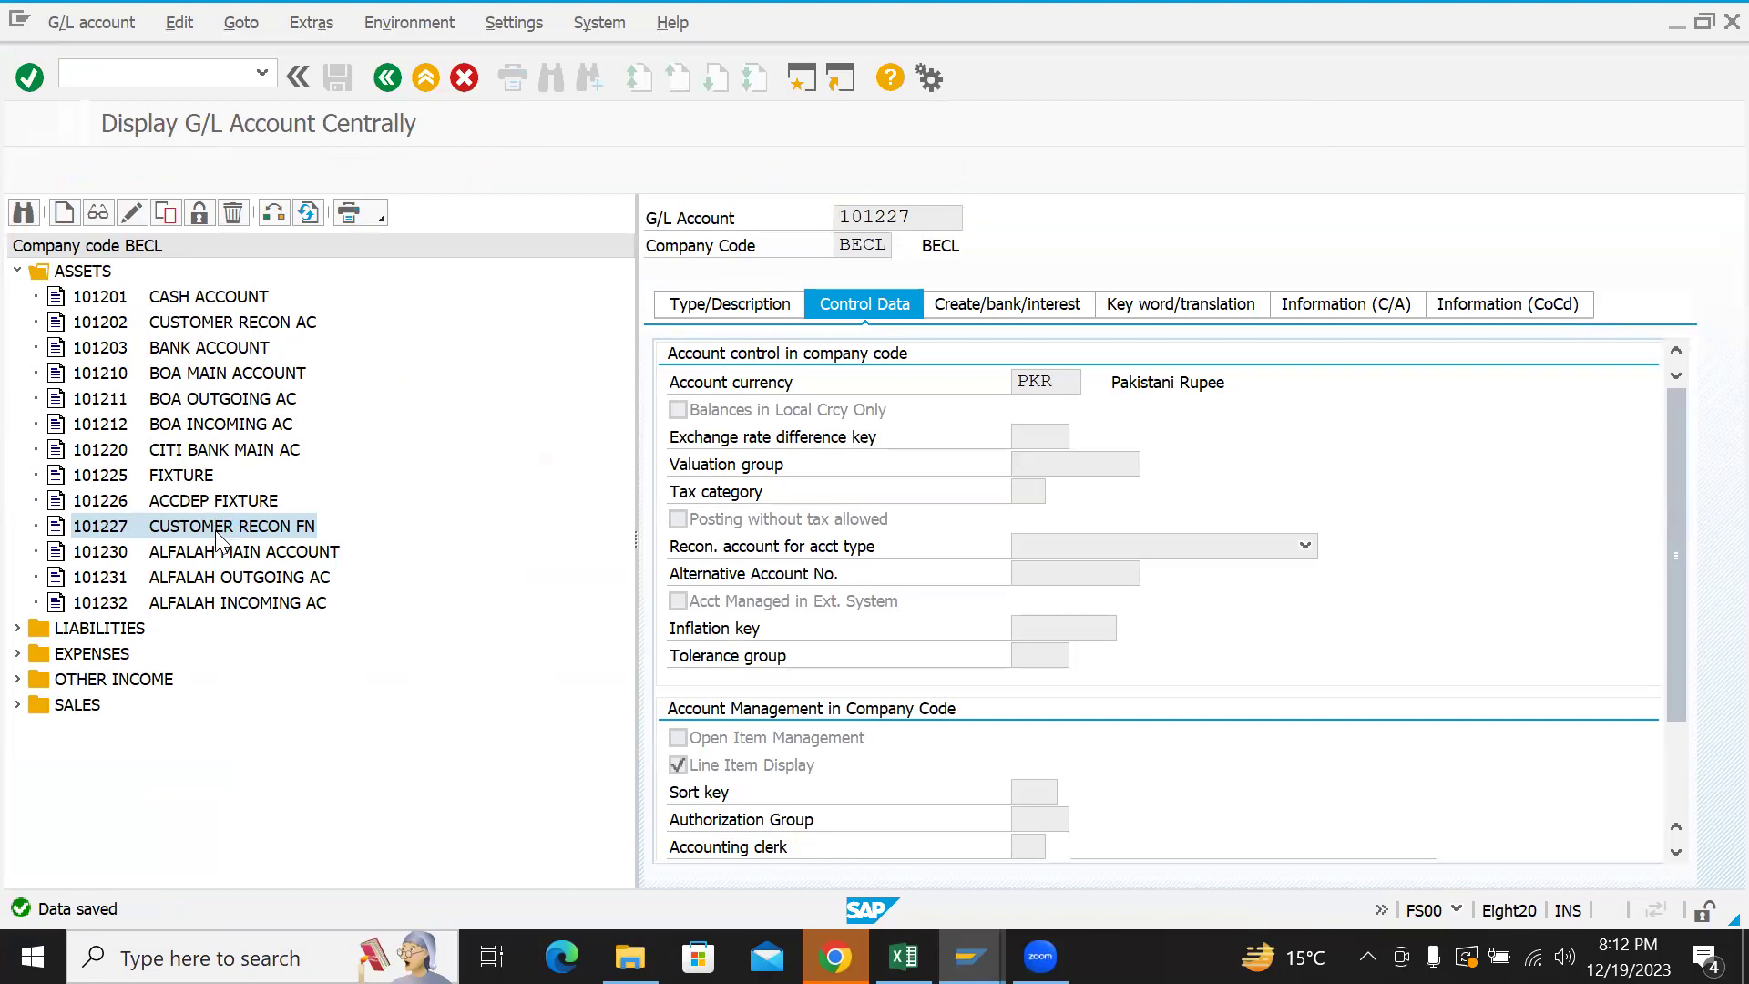
click(1260, 544)
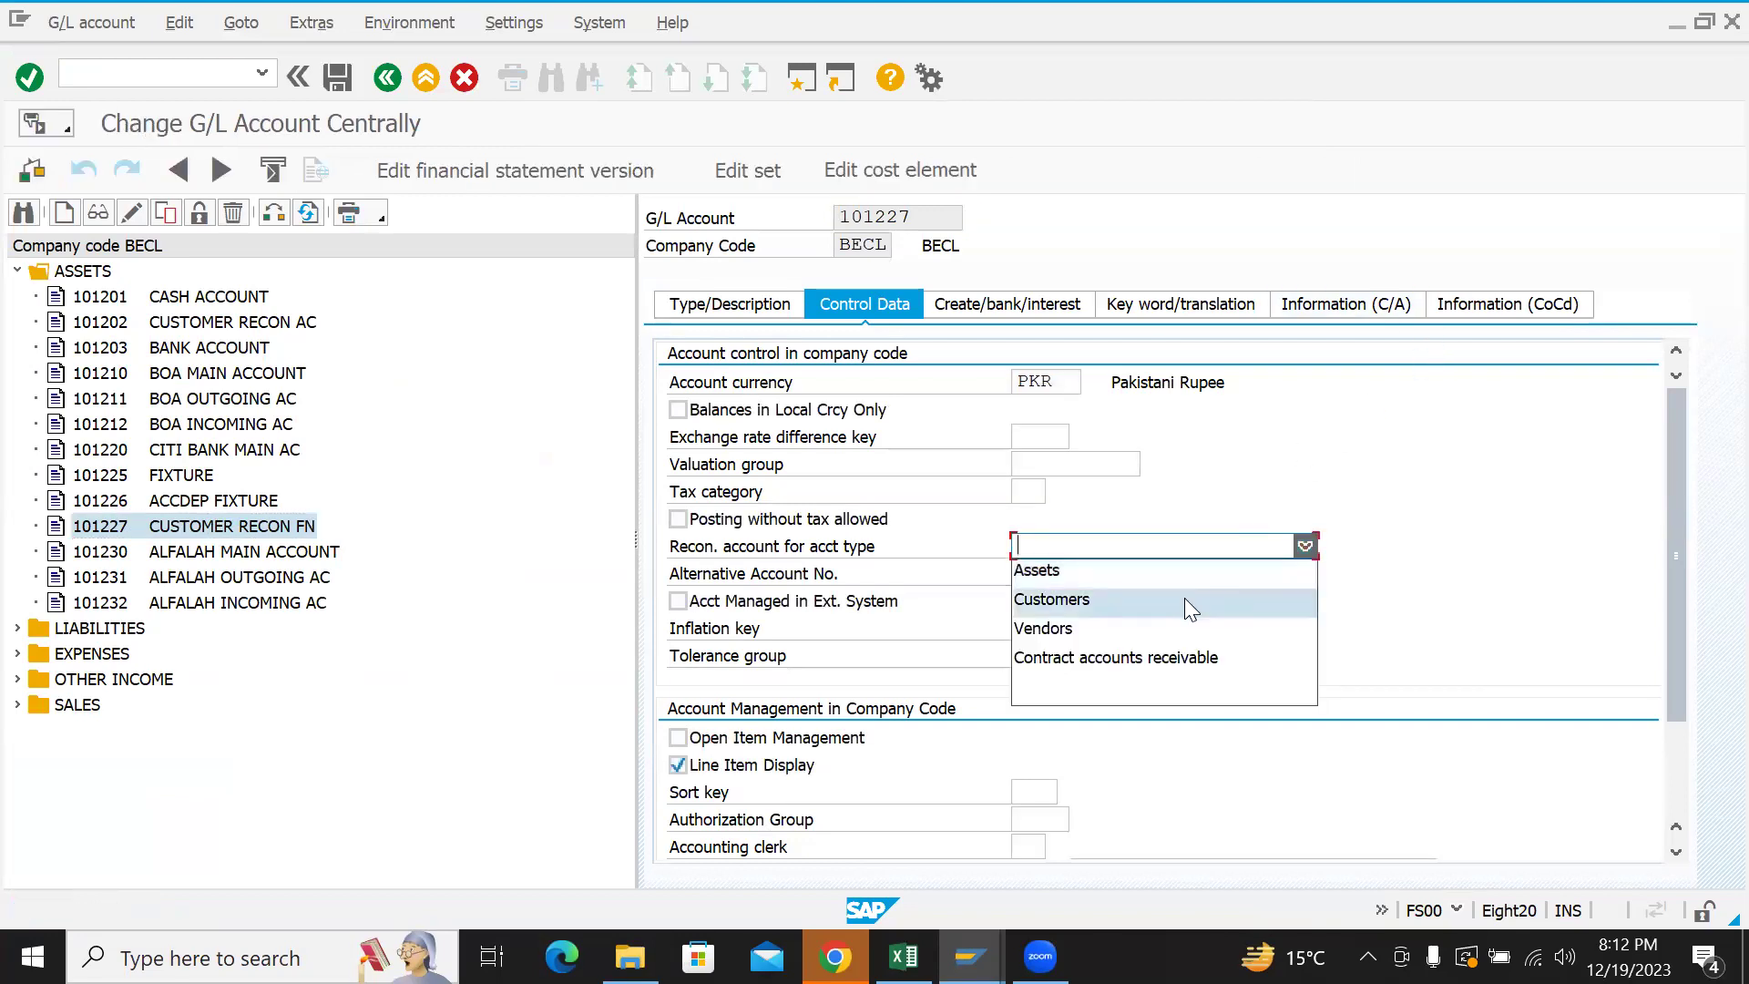
click(1184, 597)
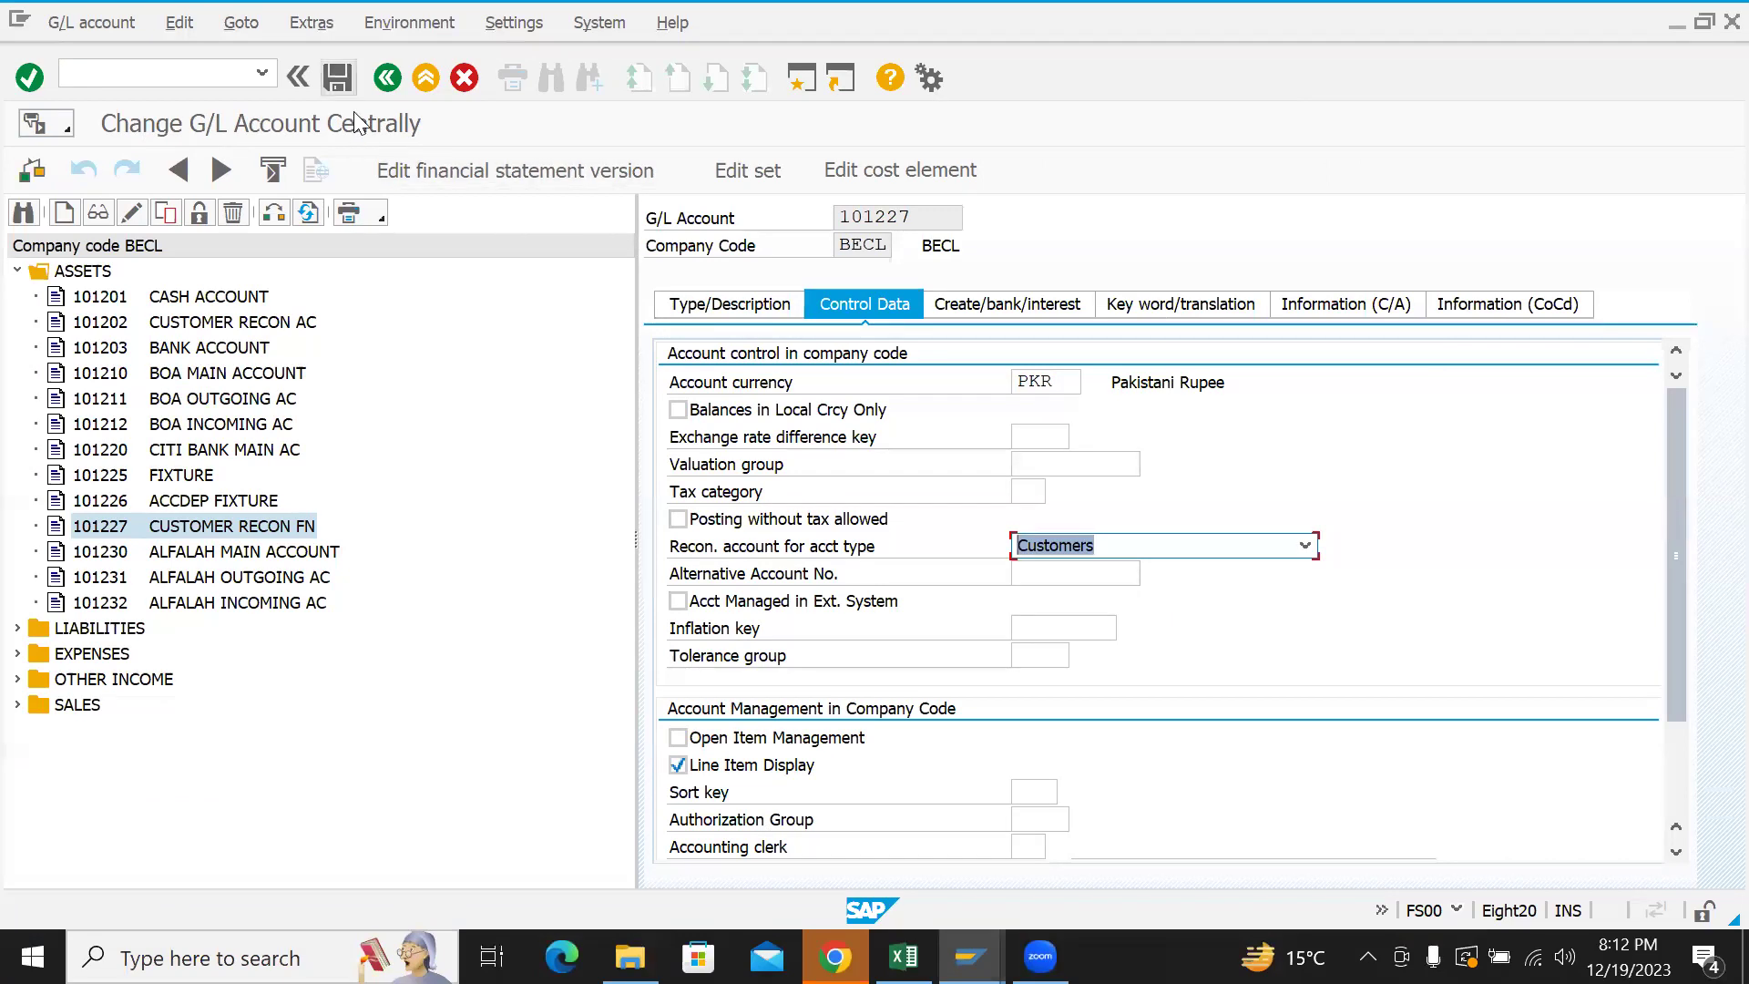
key(ctrl+s)
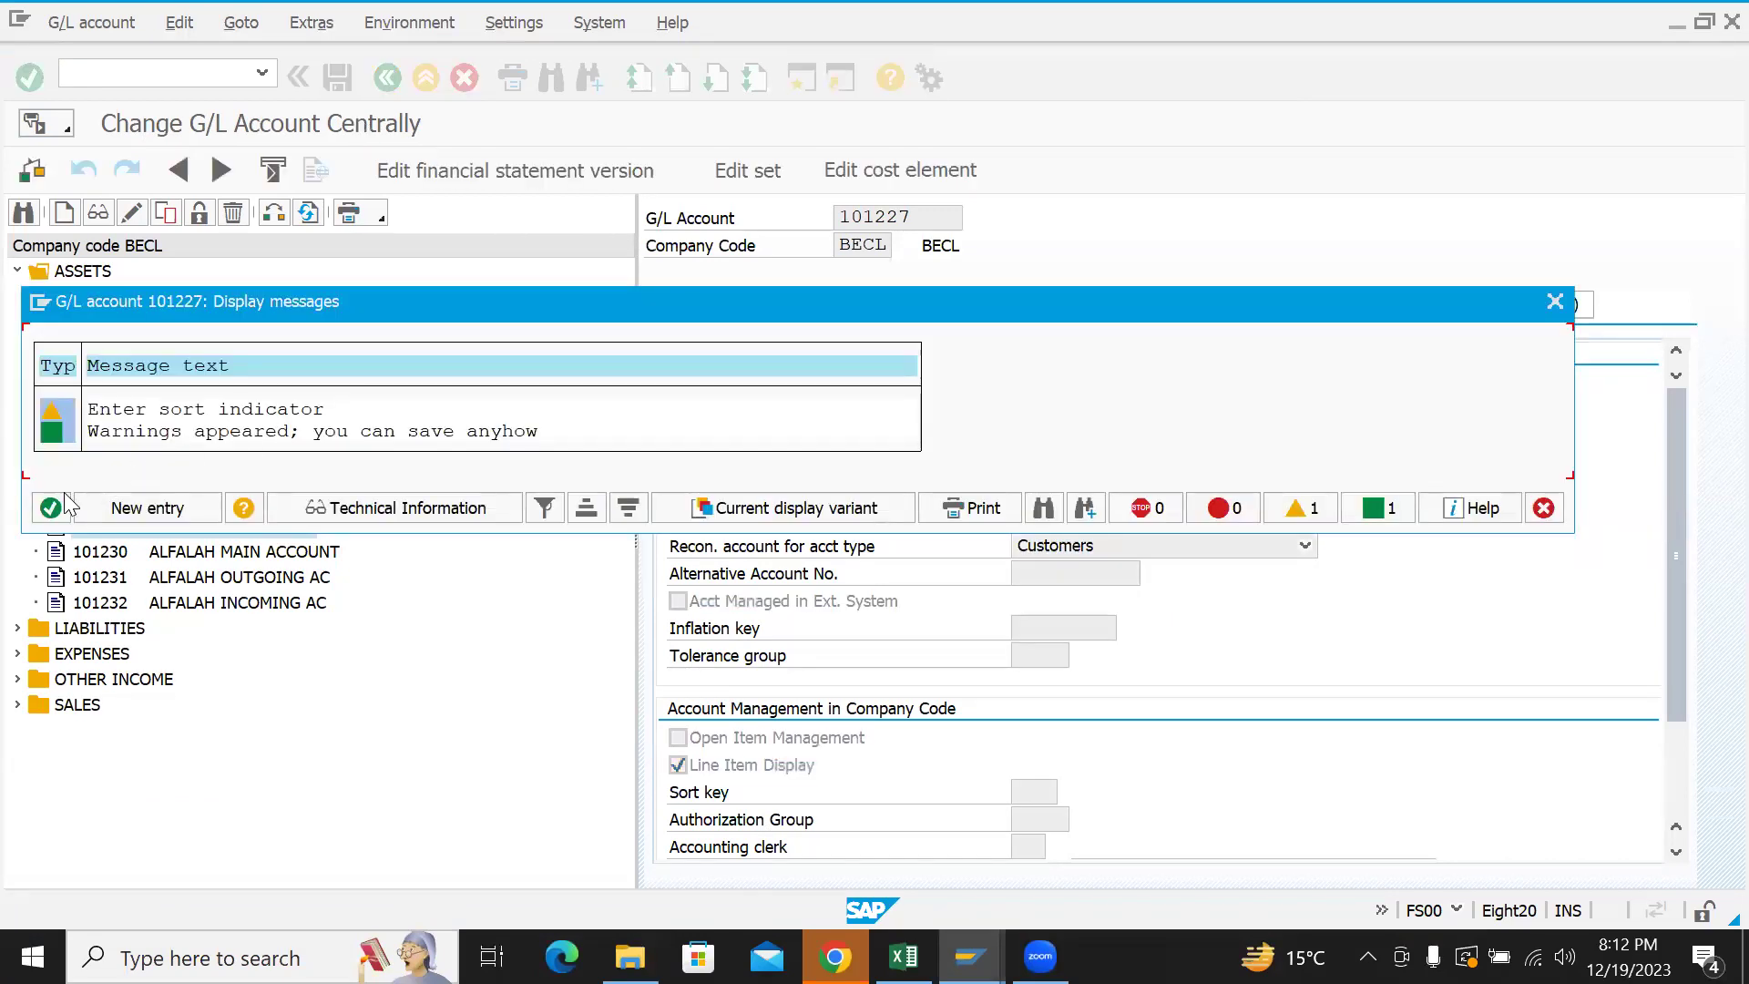
click(51, 496)
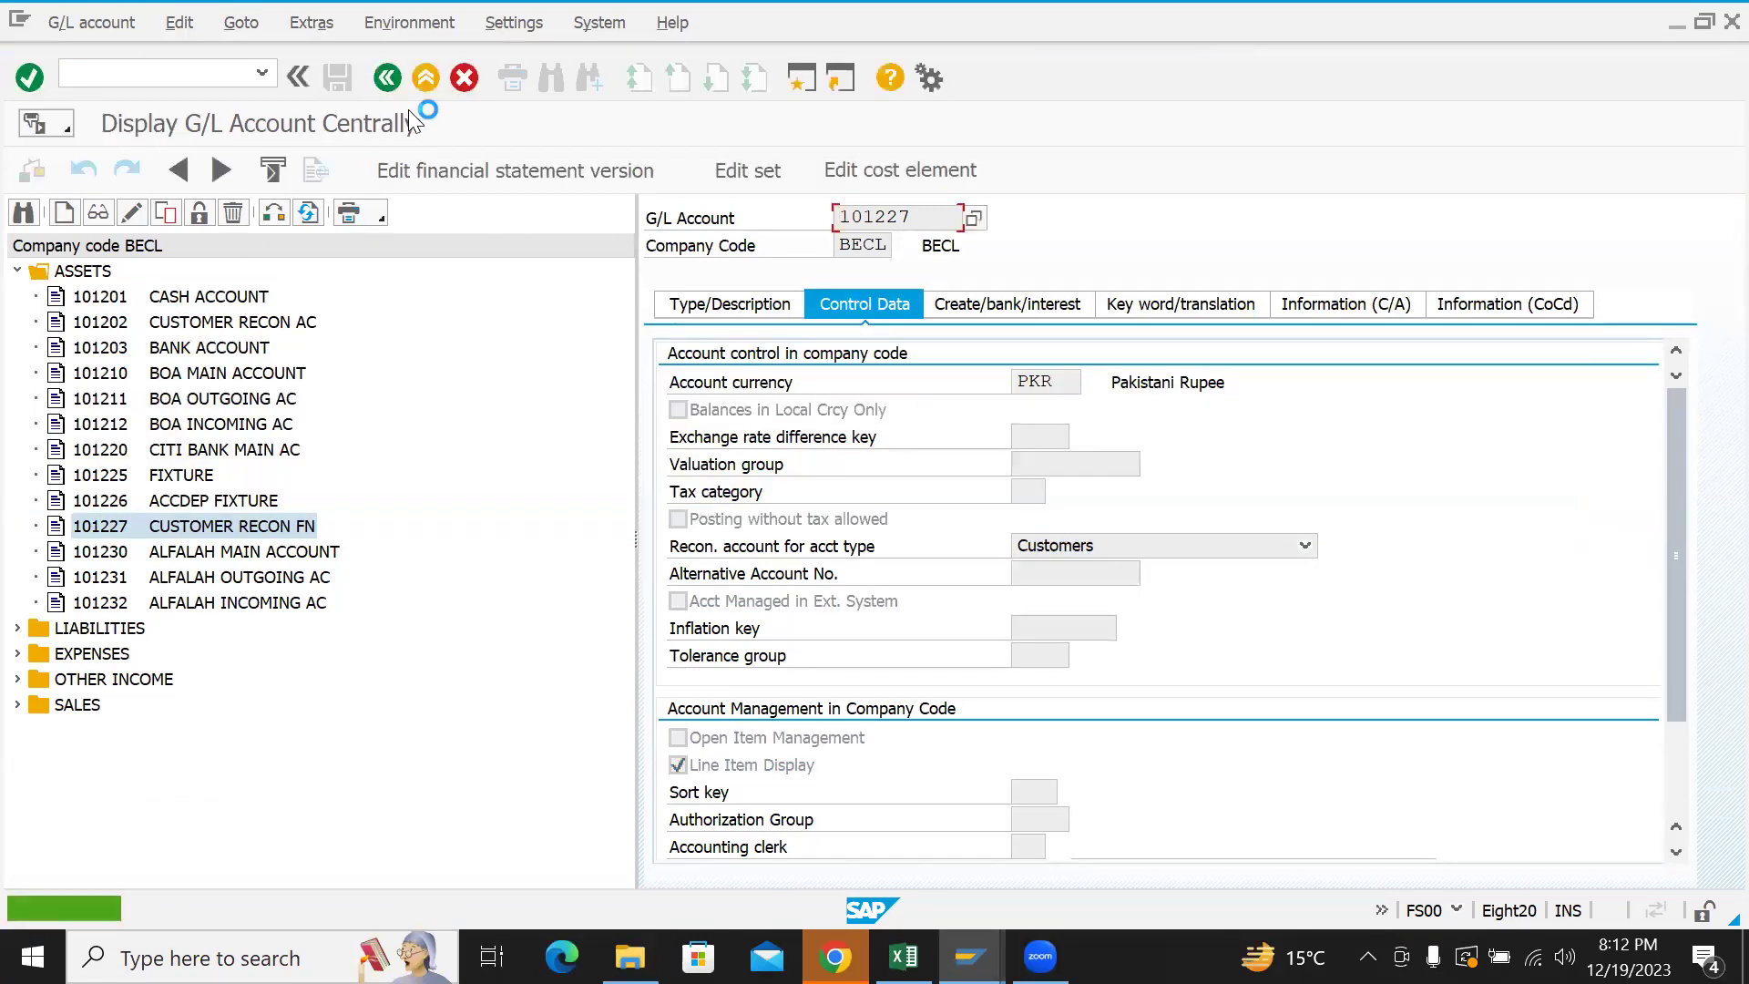
key(F3)
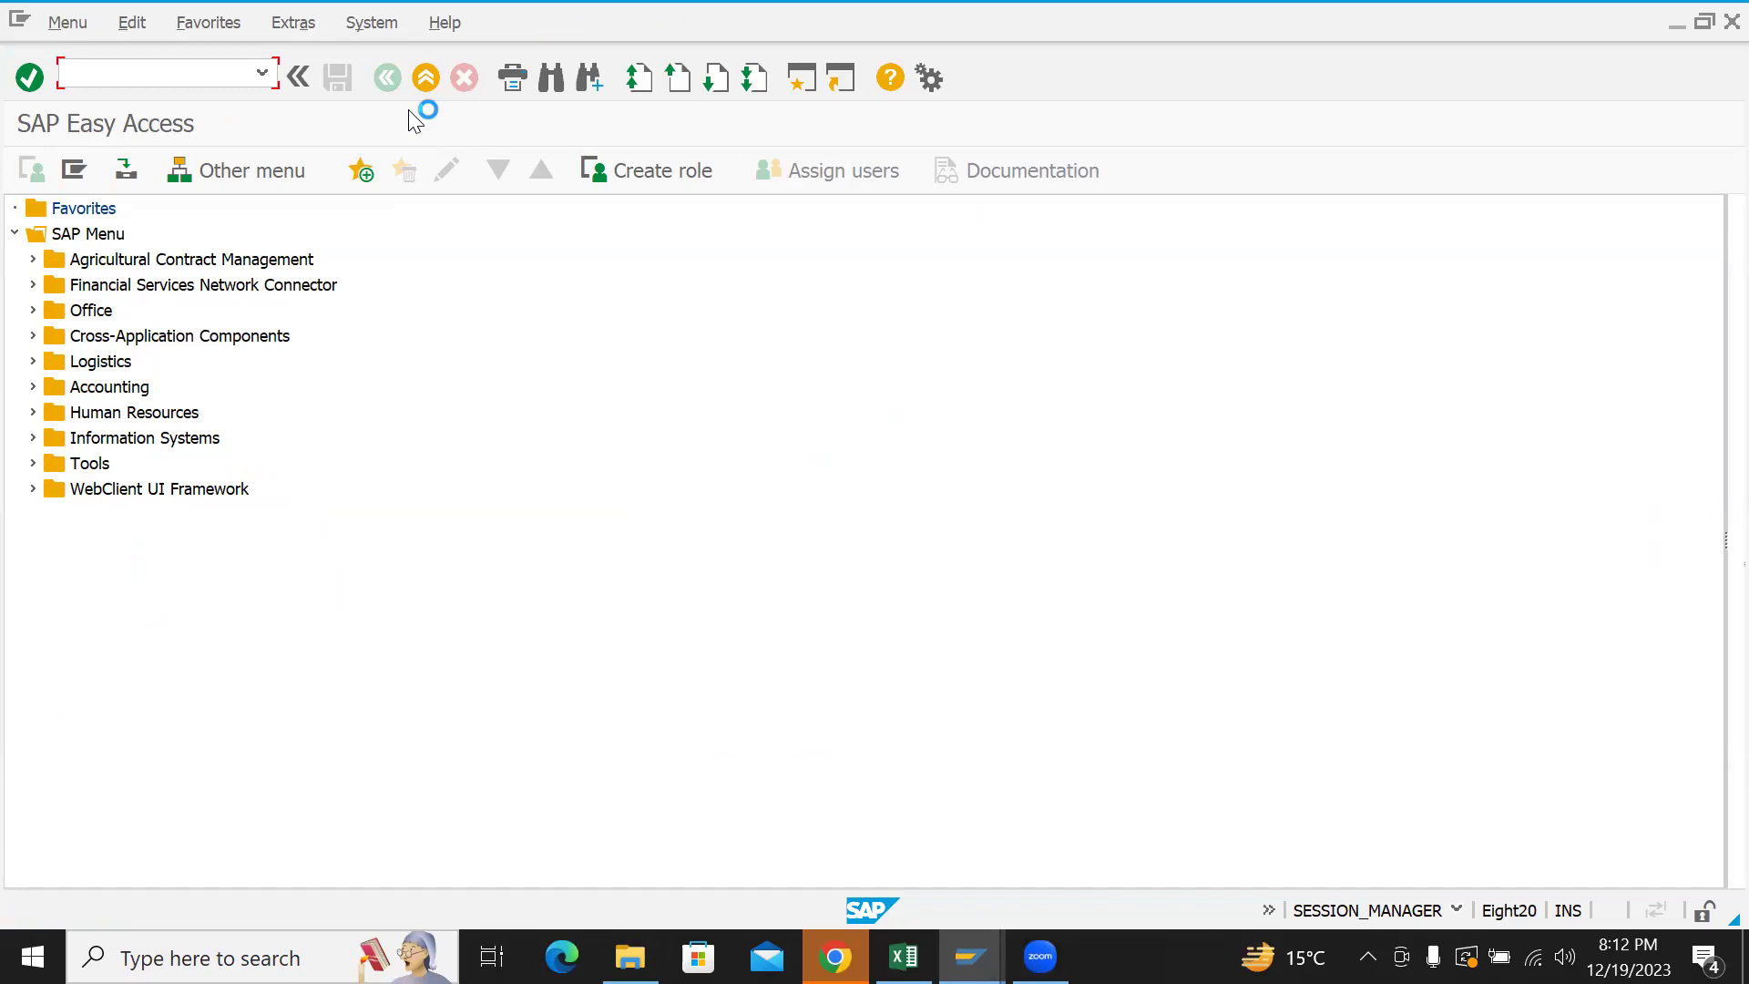
- Try a direct posting with key 40 in transaction F-02 to account 101202, found by searching long texts for *RECON*, and abandon the document
text(F-02)
key(Return)
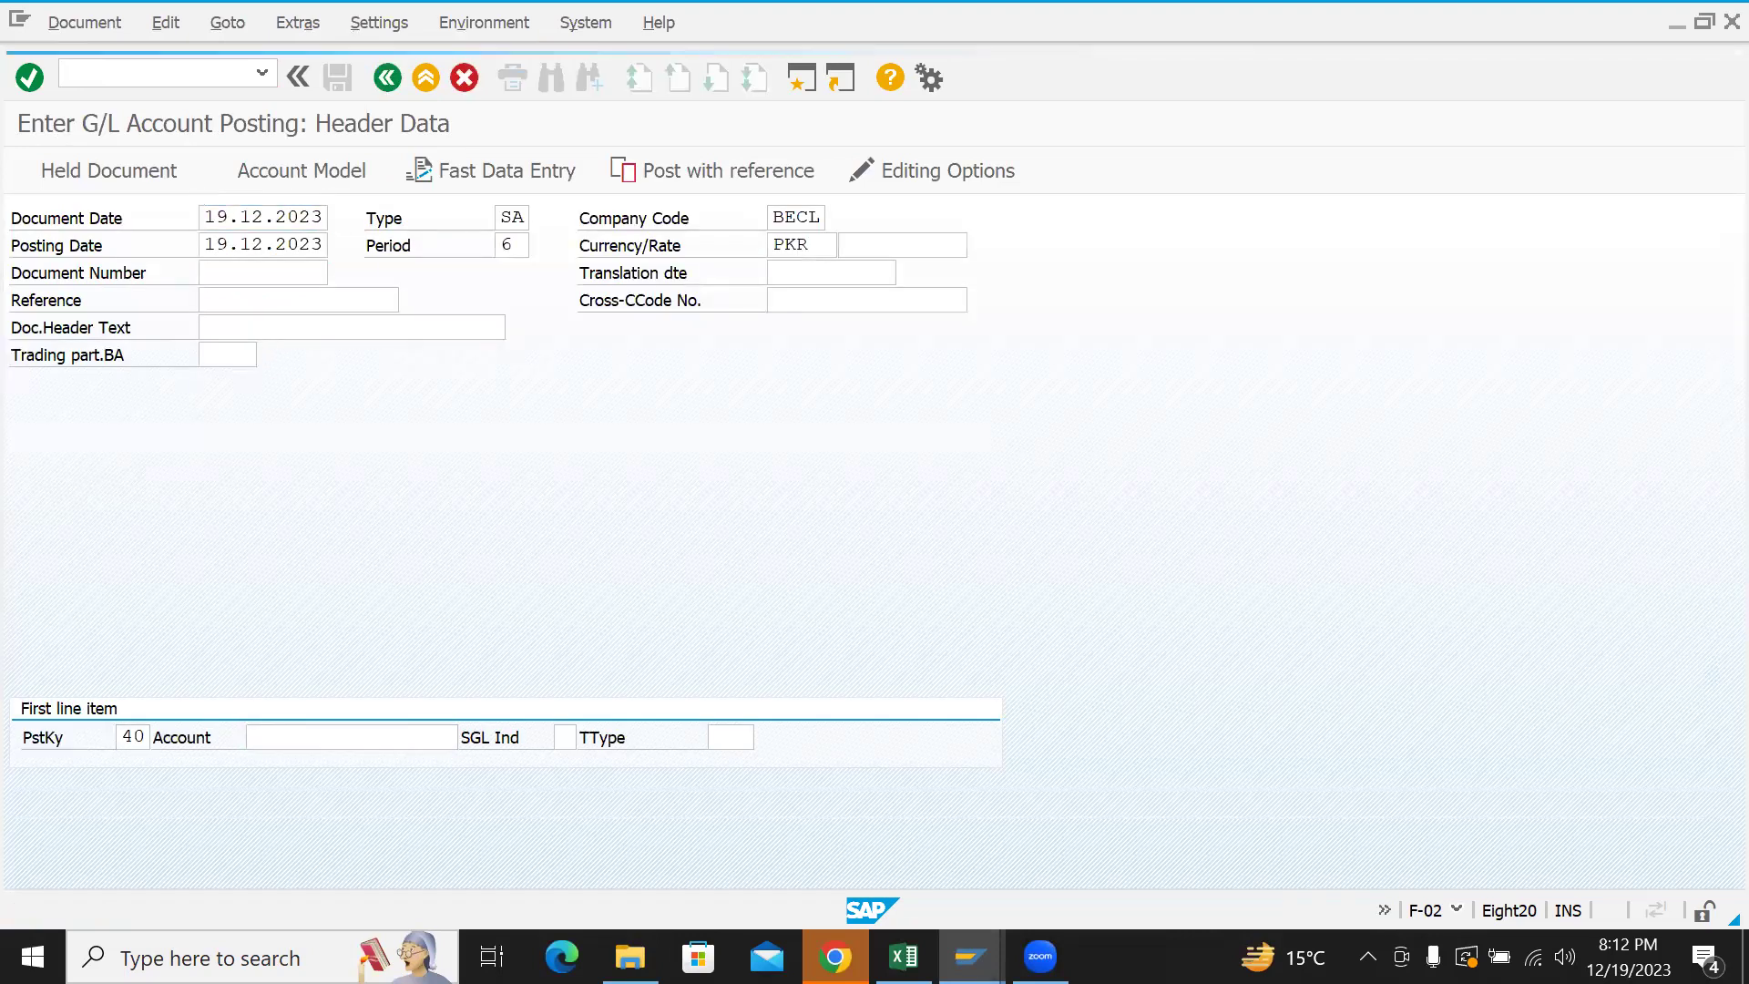
key(F4)
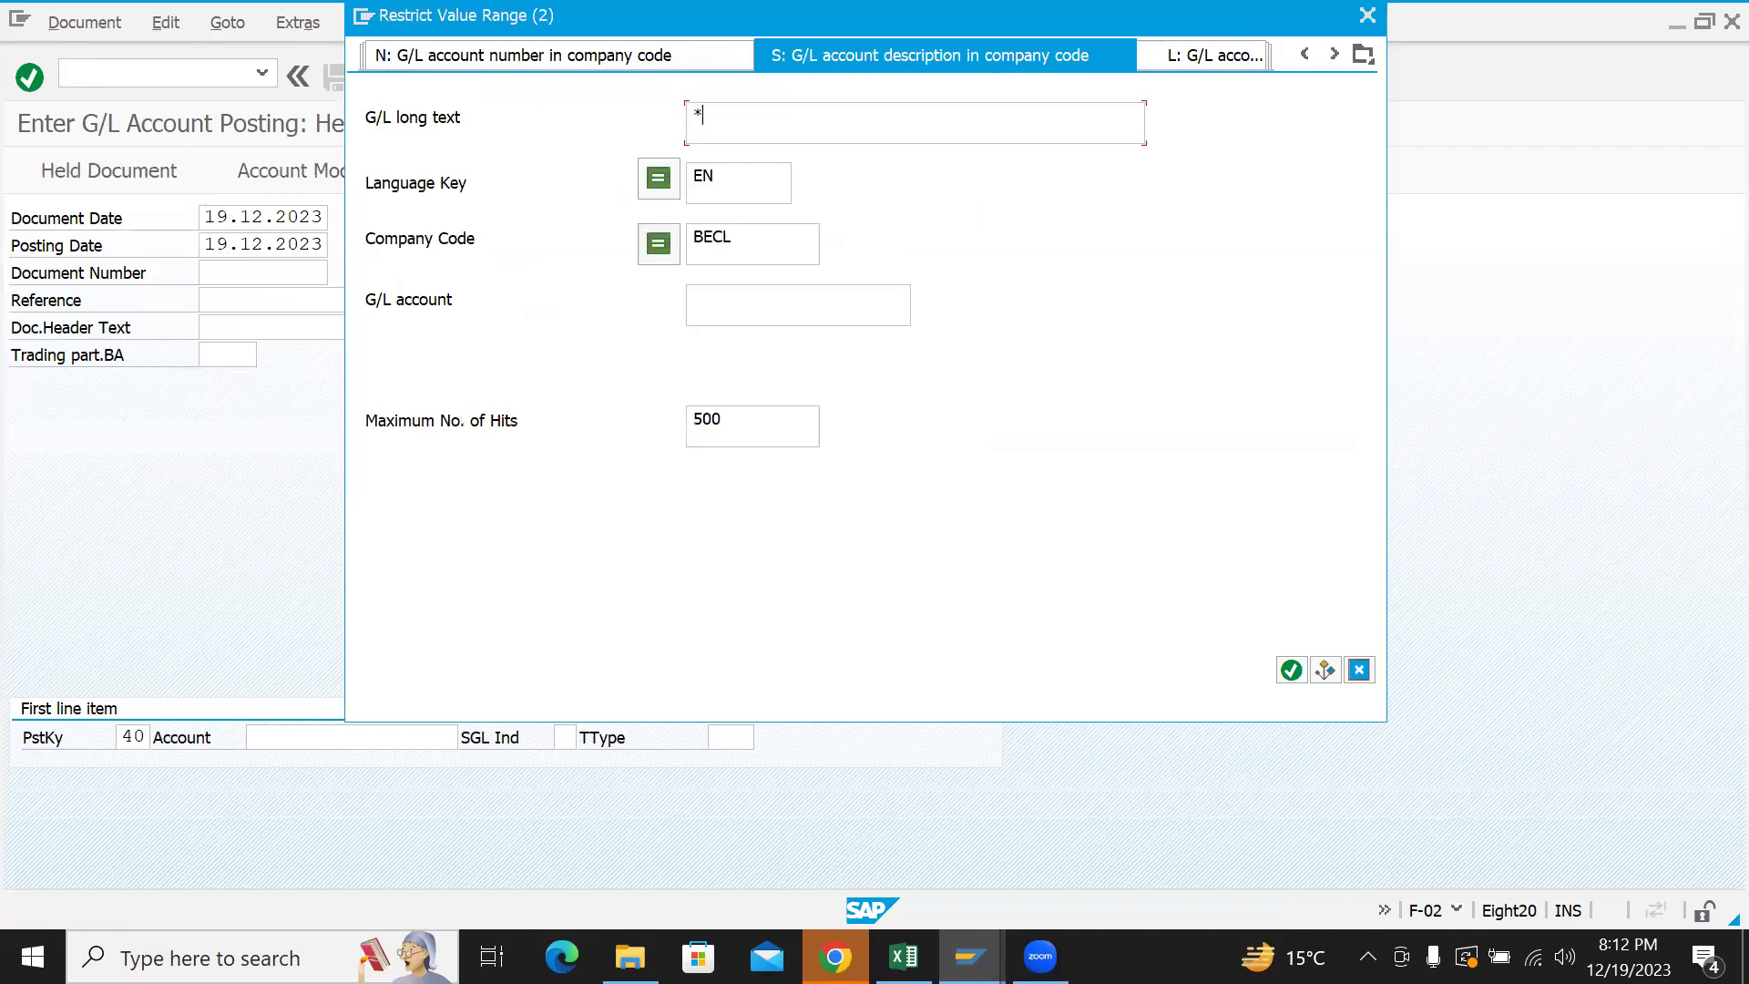
text(*RECON*)
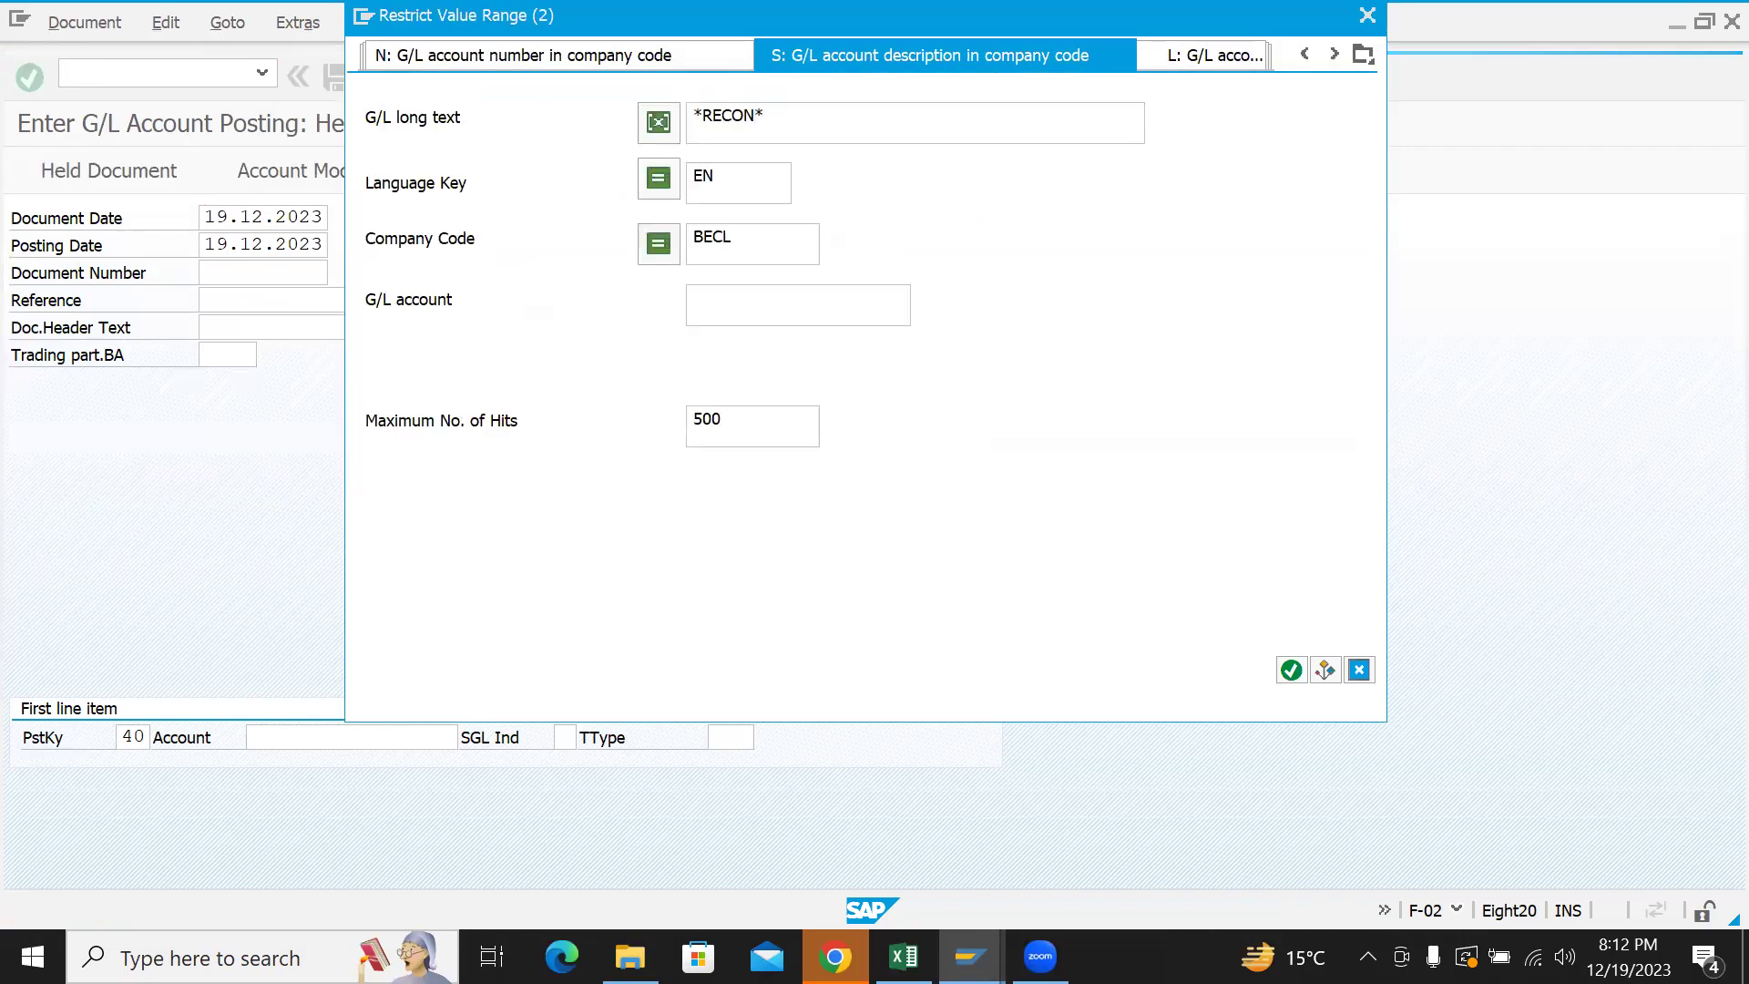
key(Return)
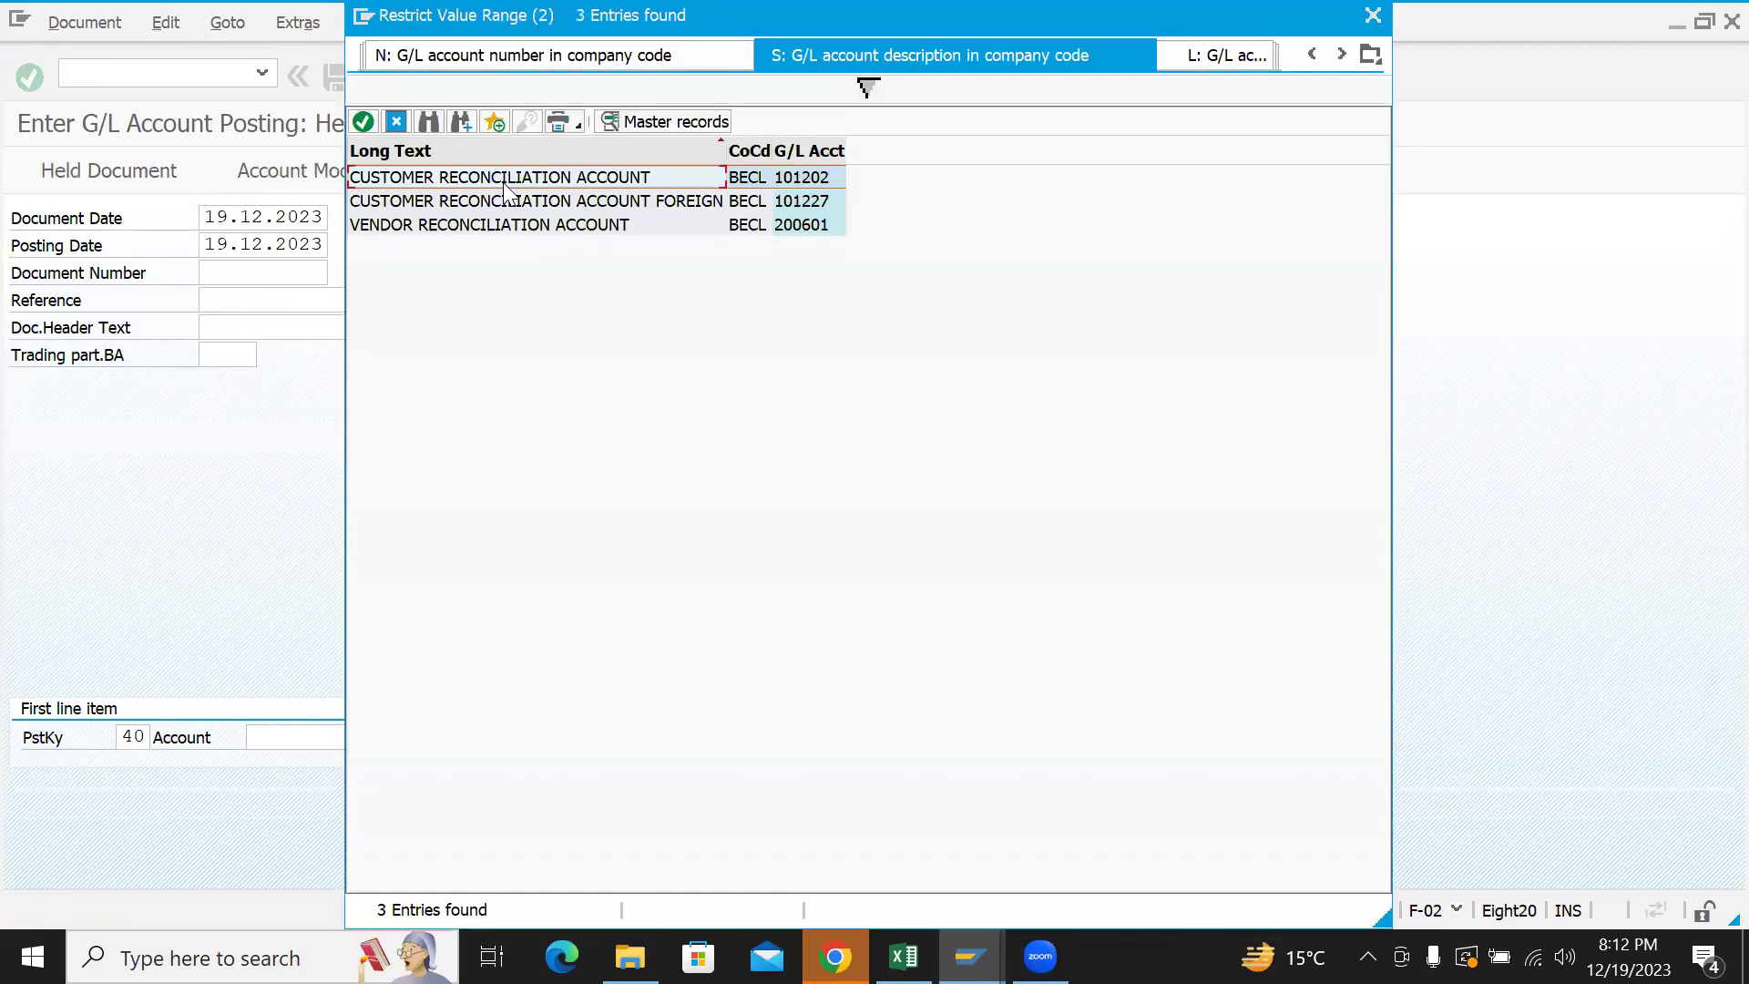
double_click(504, 182)
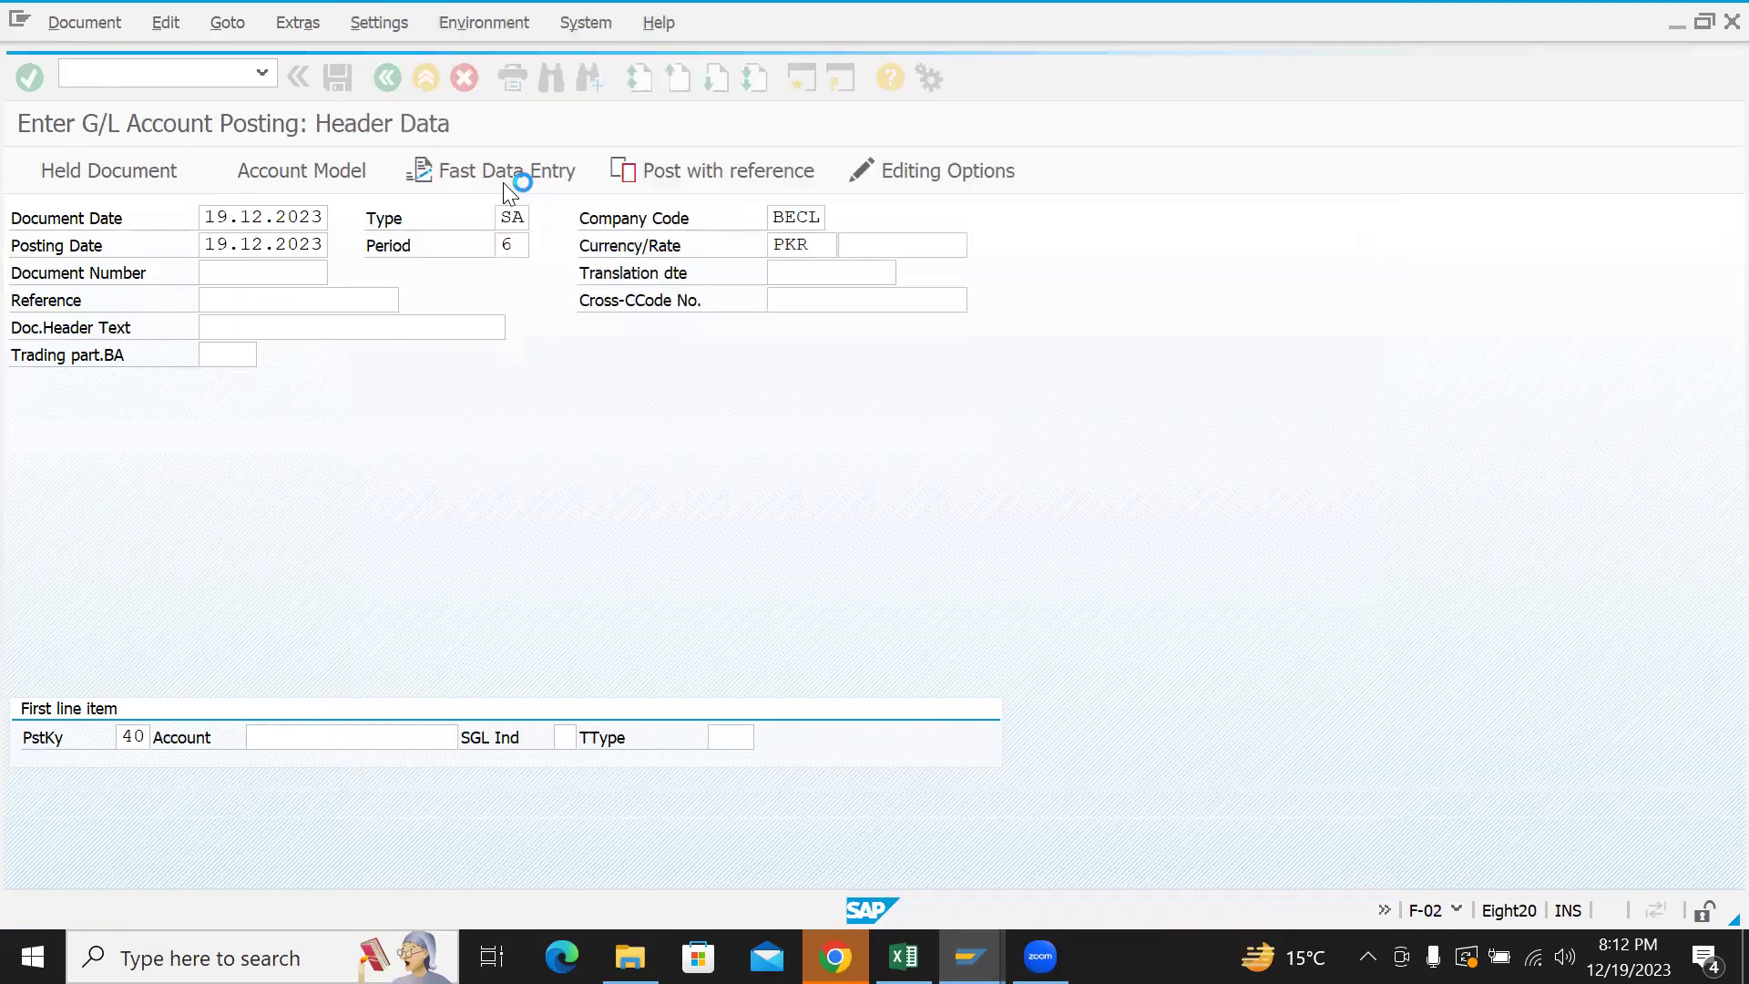
key(Return)
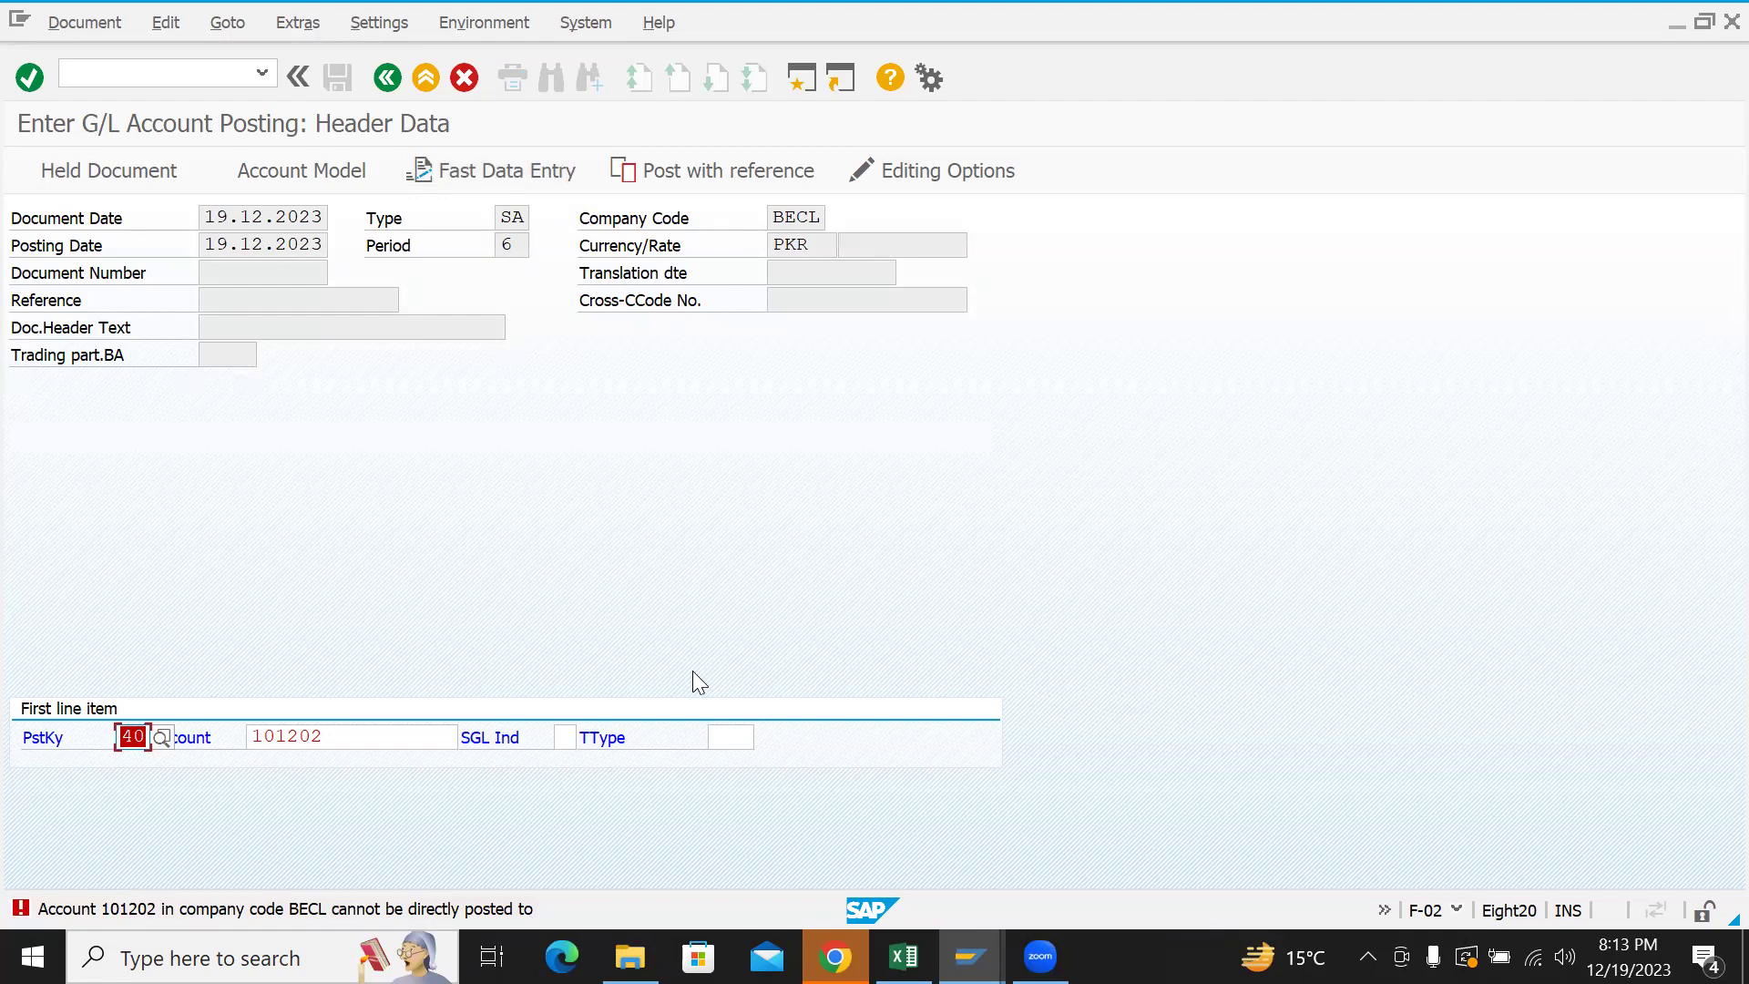
click(371, 736)
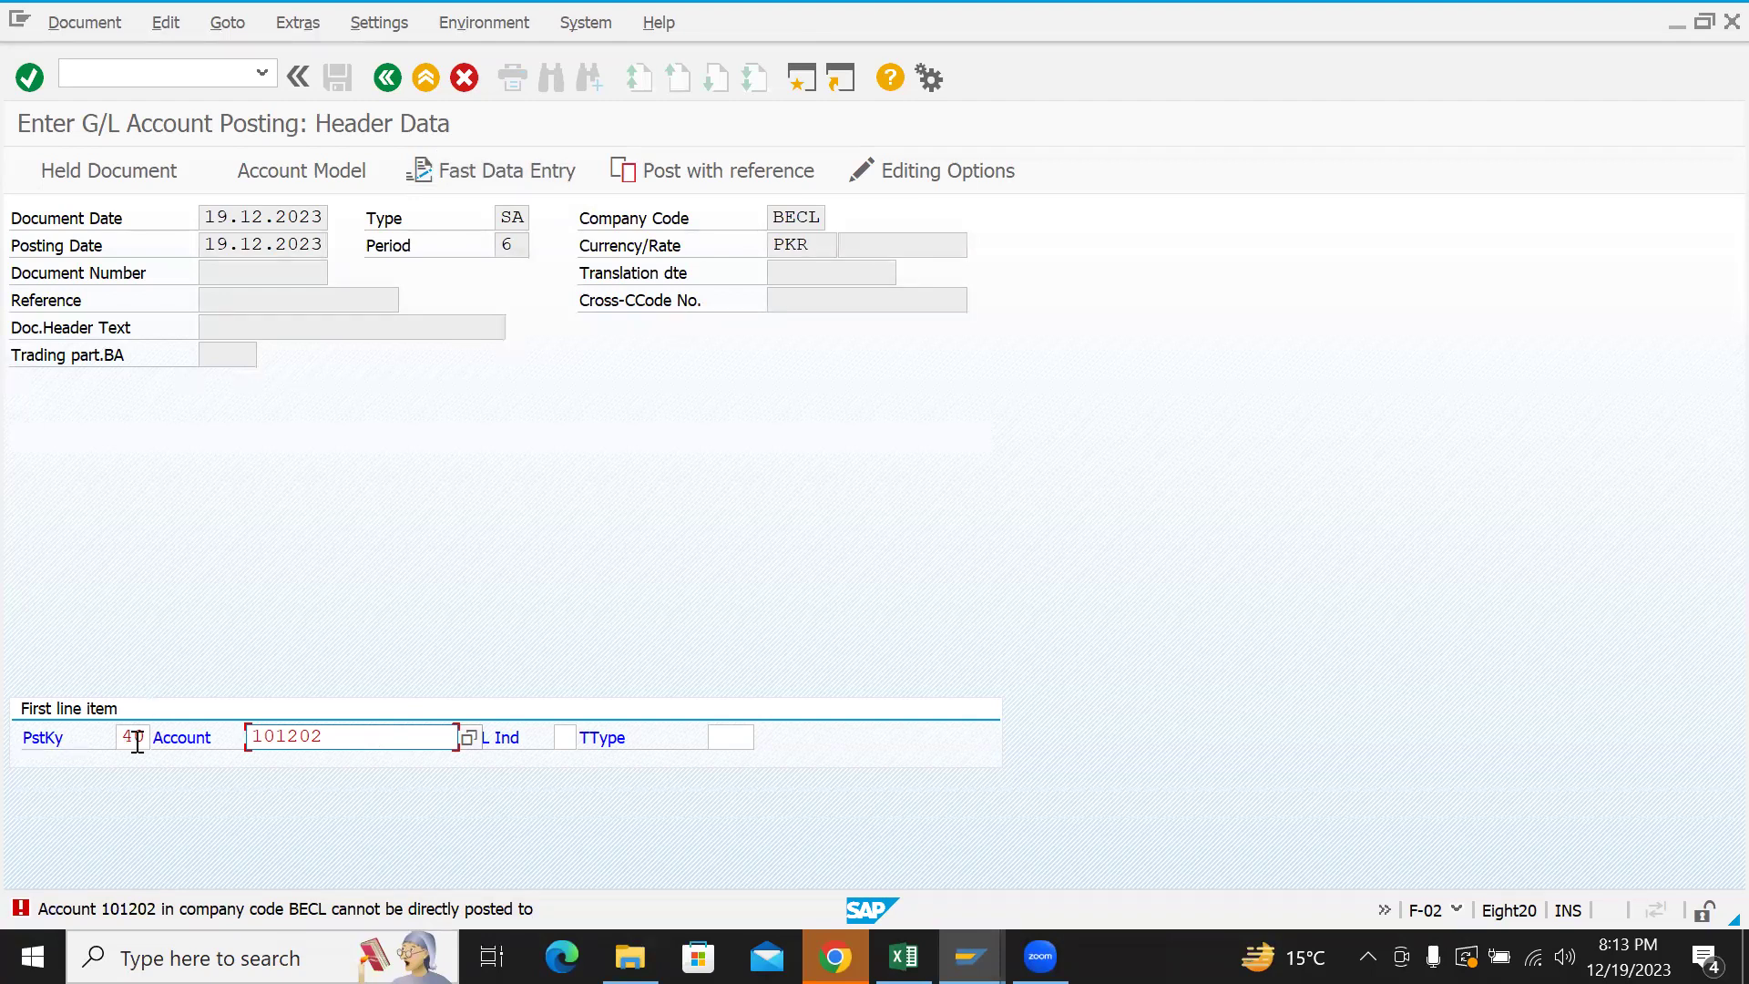
drag(352, 737, 227, 747)
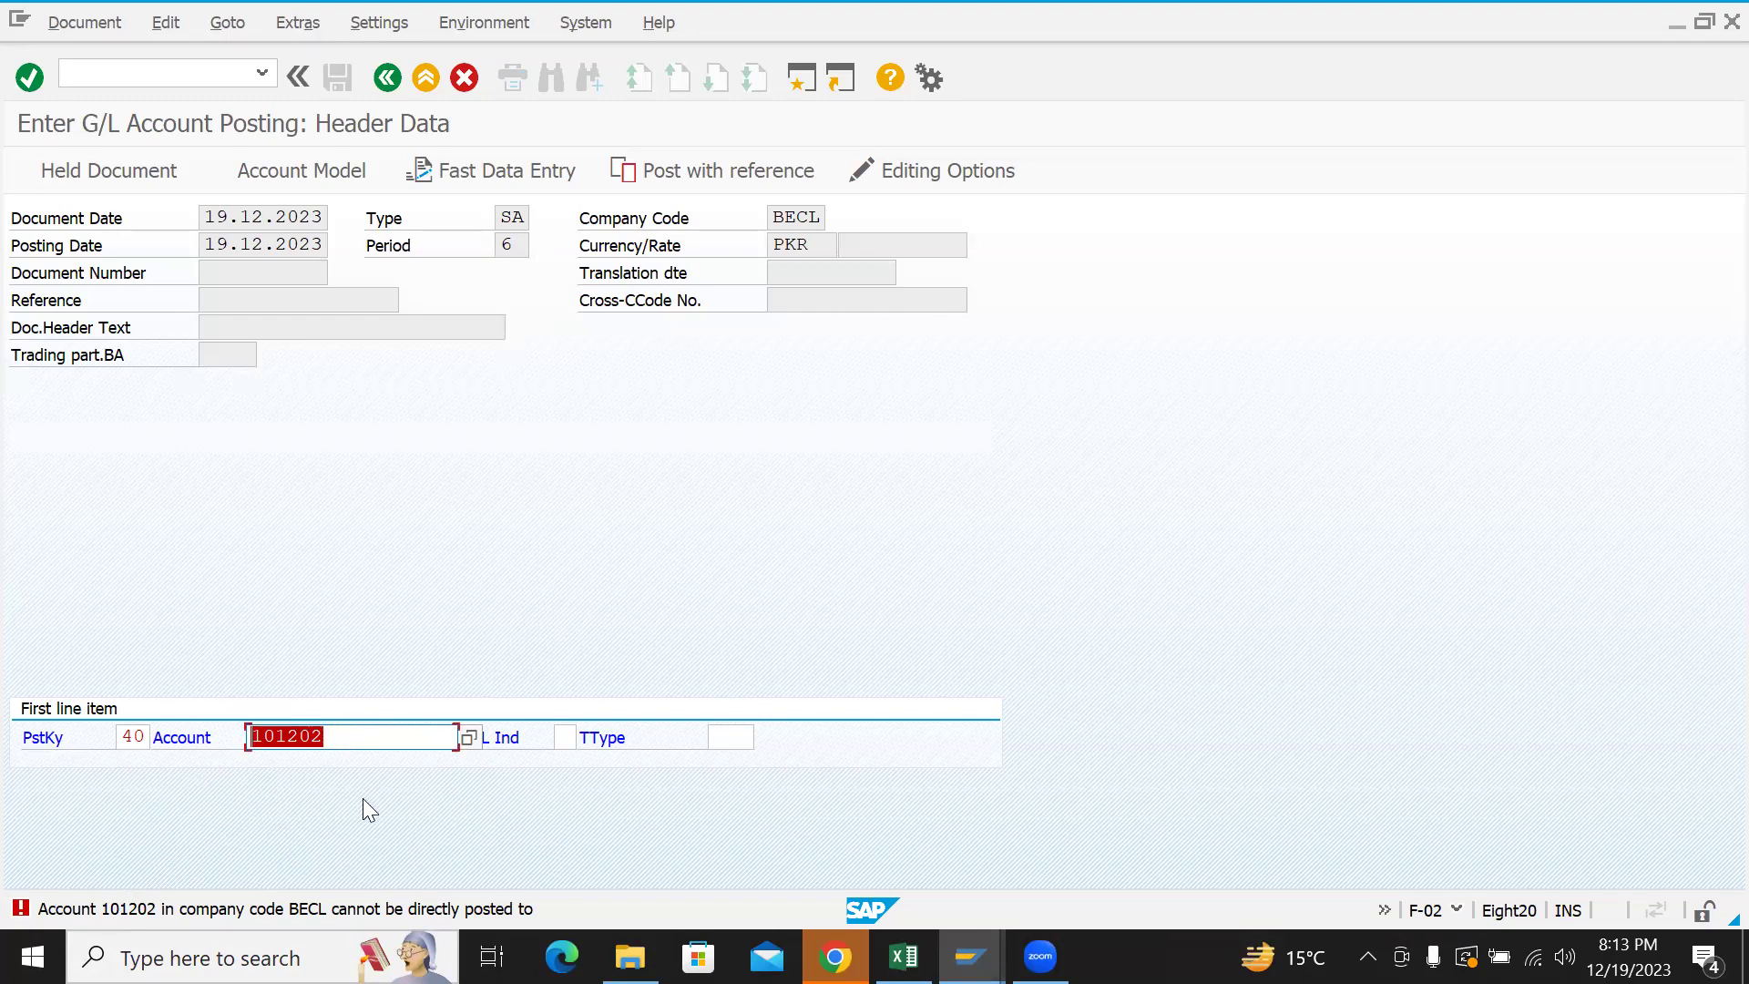
click(425, 80)
click(510, 537)
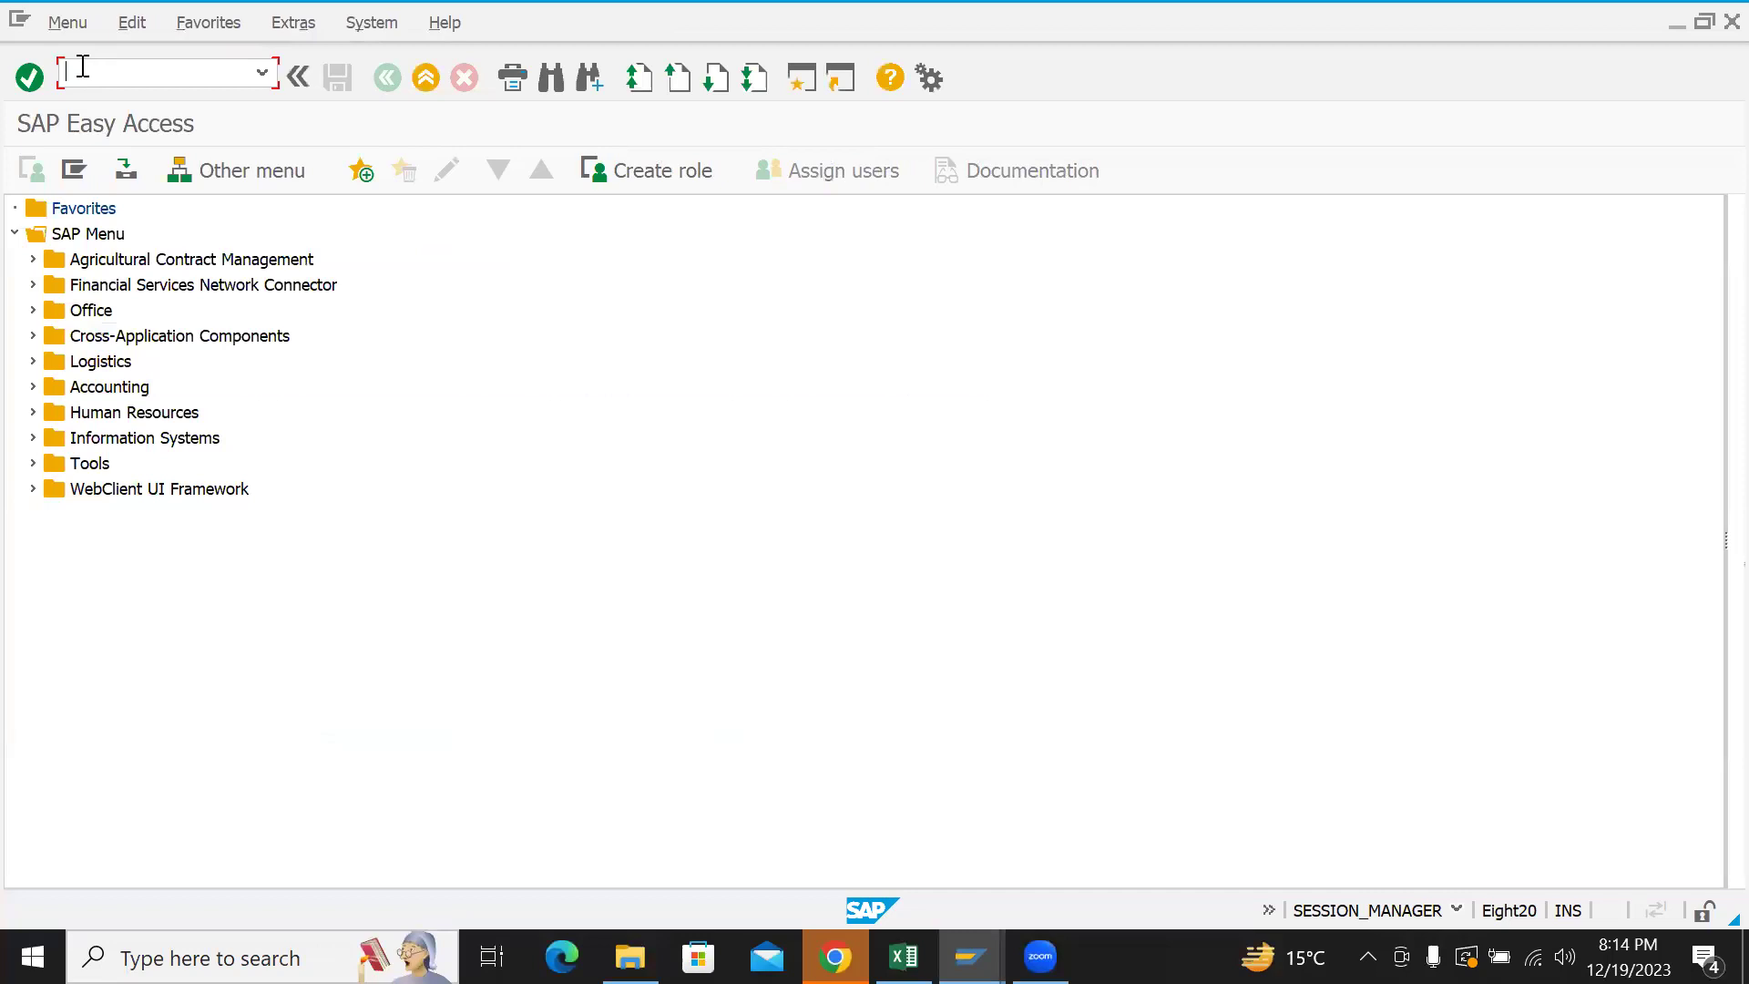
- Display all line items of G/L account 101202 in company code BECL with transaction FBL3N, finding the account by searching for *RECON*
text(se16n)
key(Return)
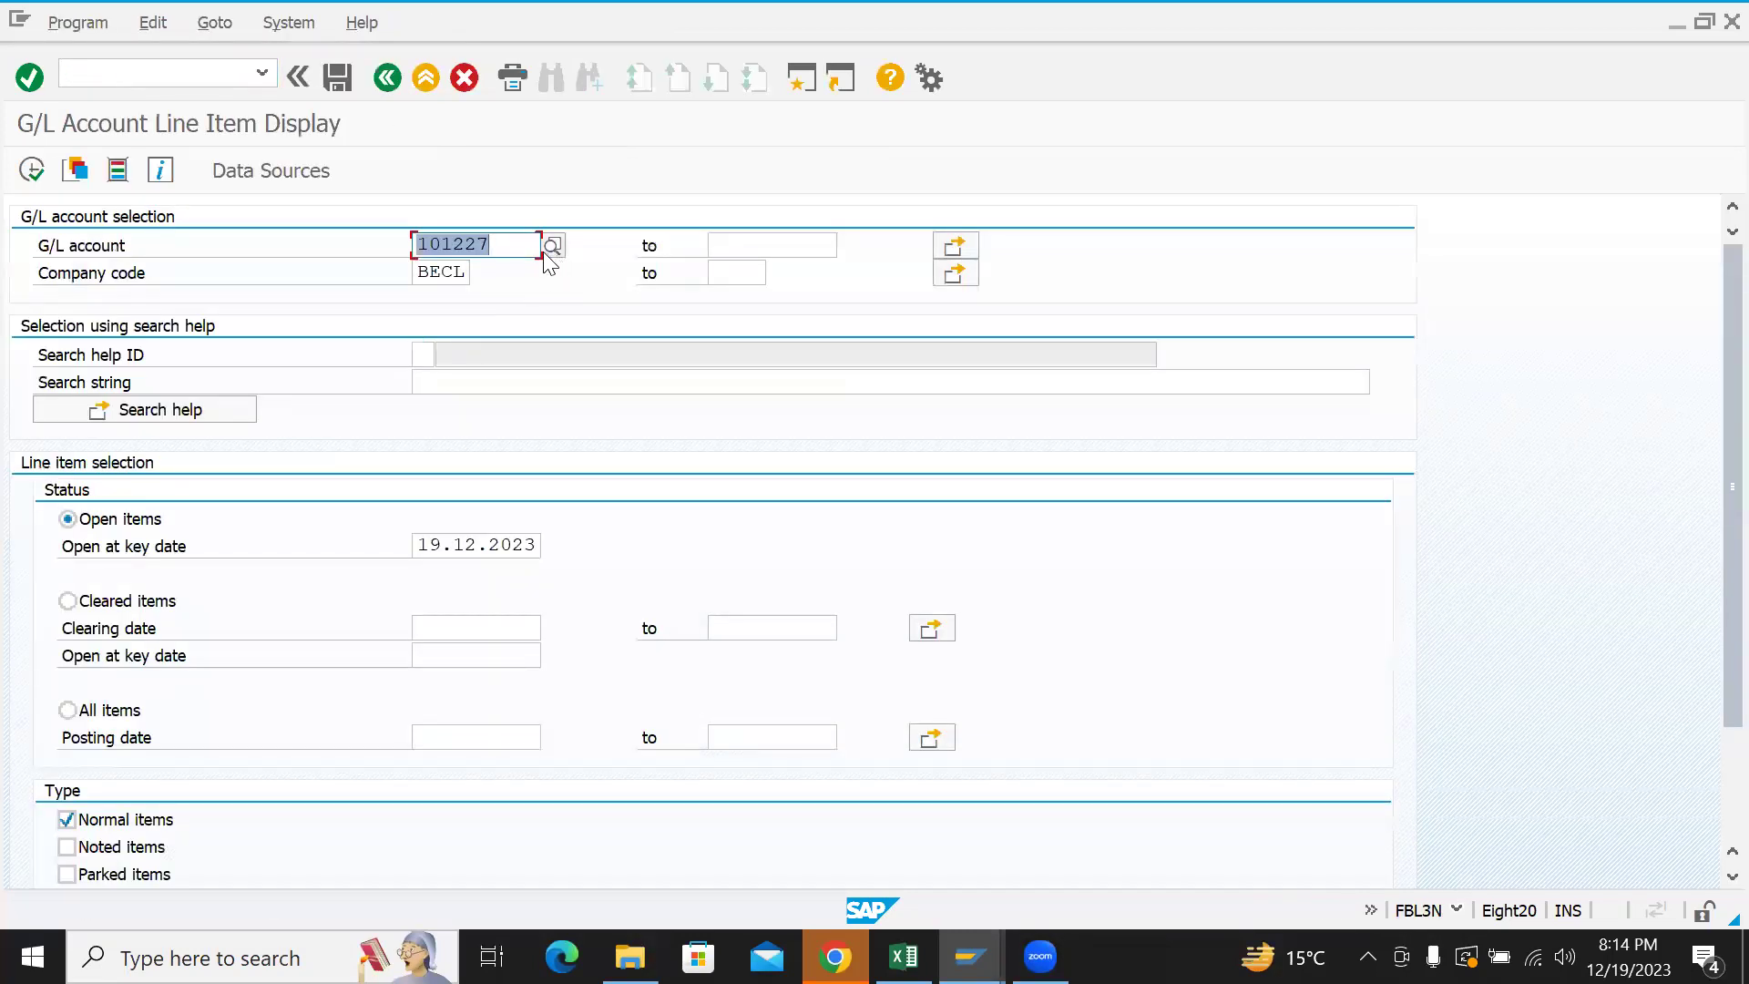
click(551, 245)
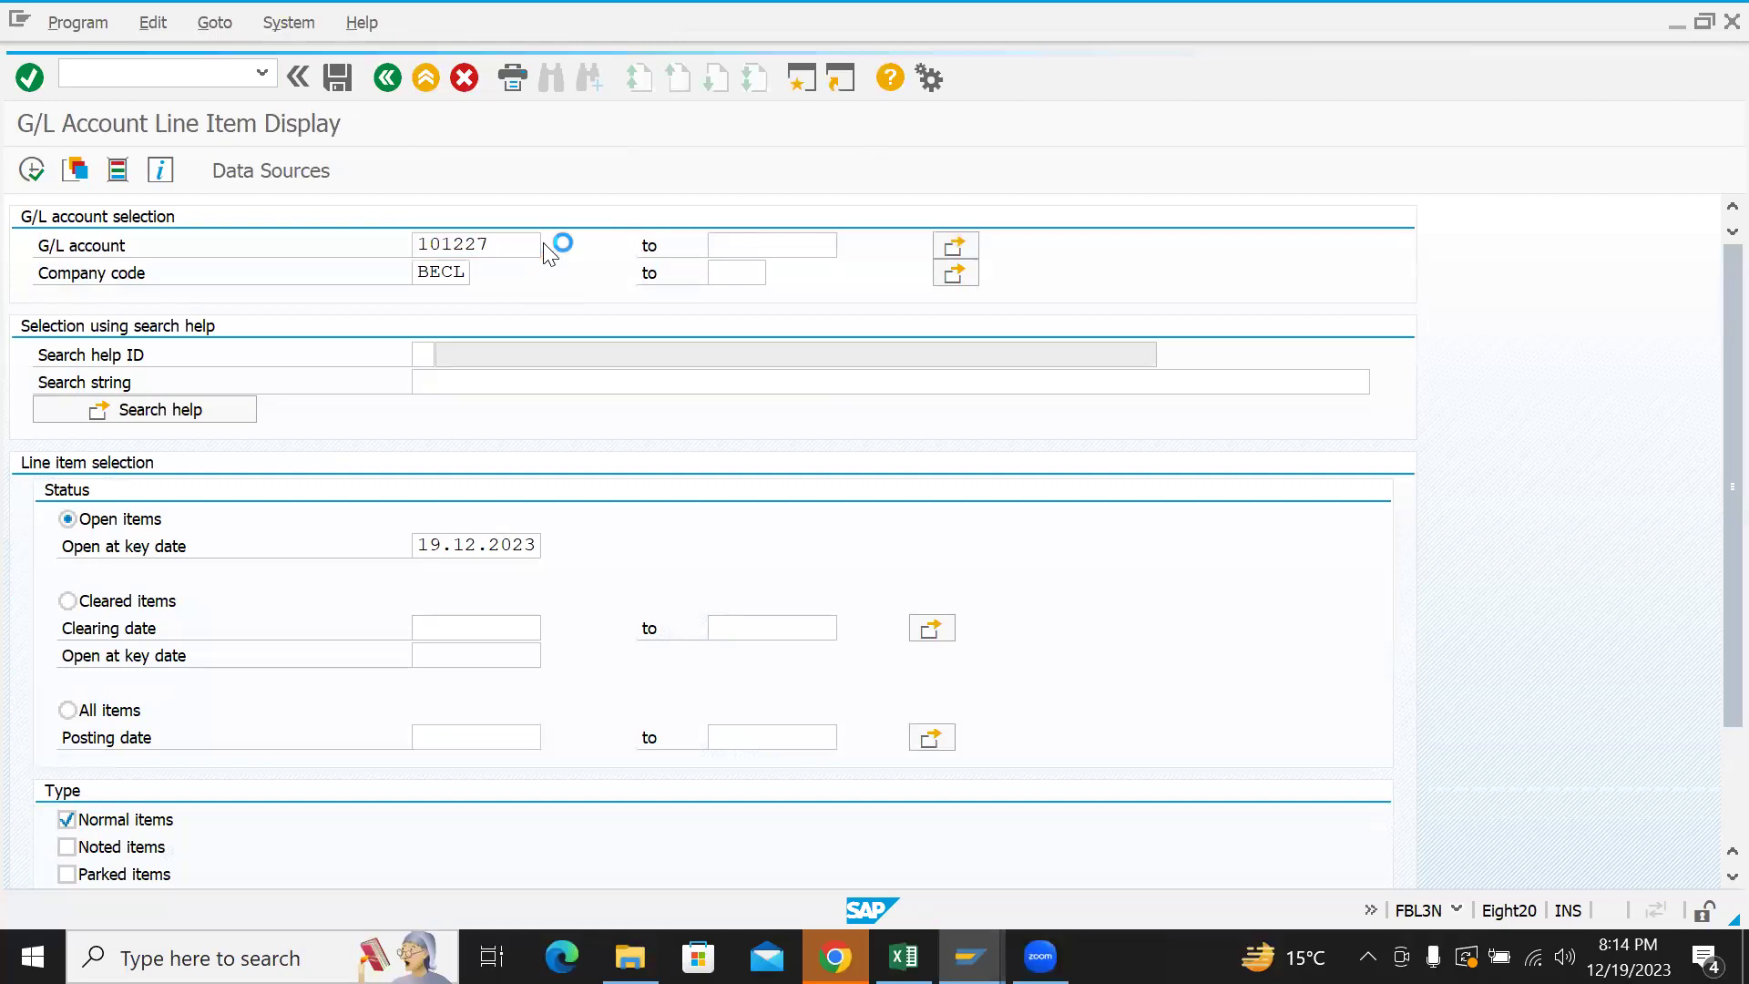
text(*RECON*)
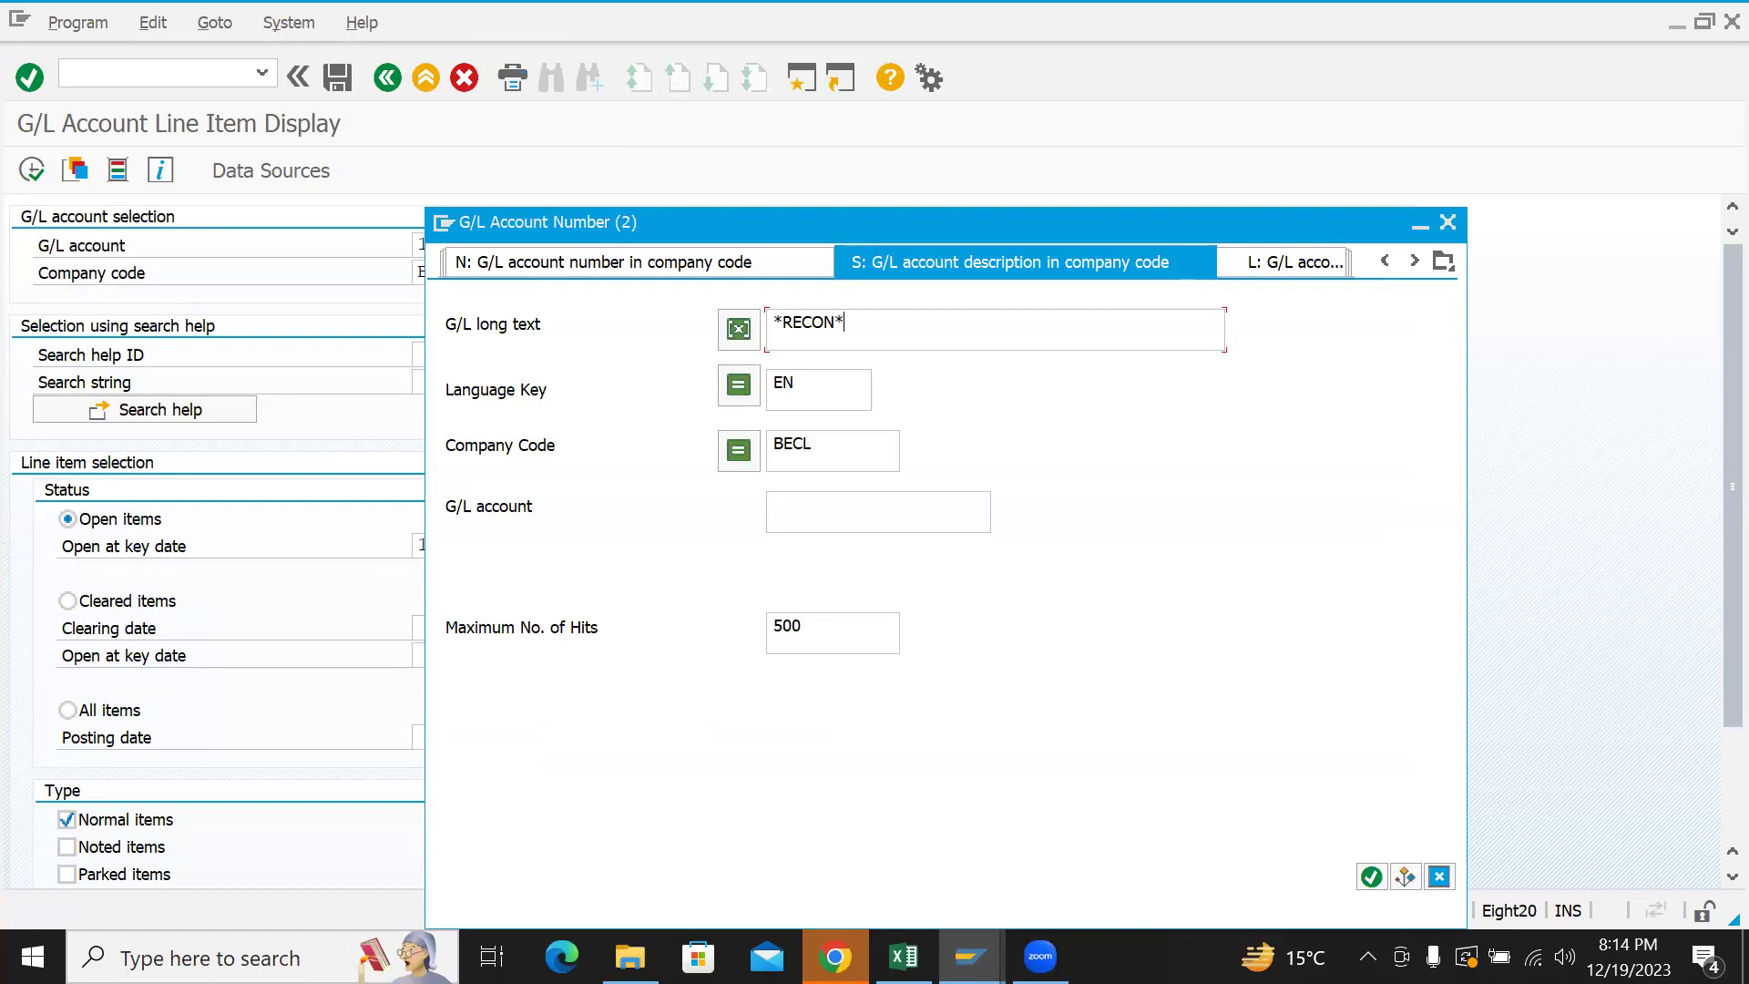
key(Return)
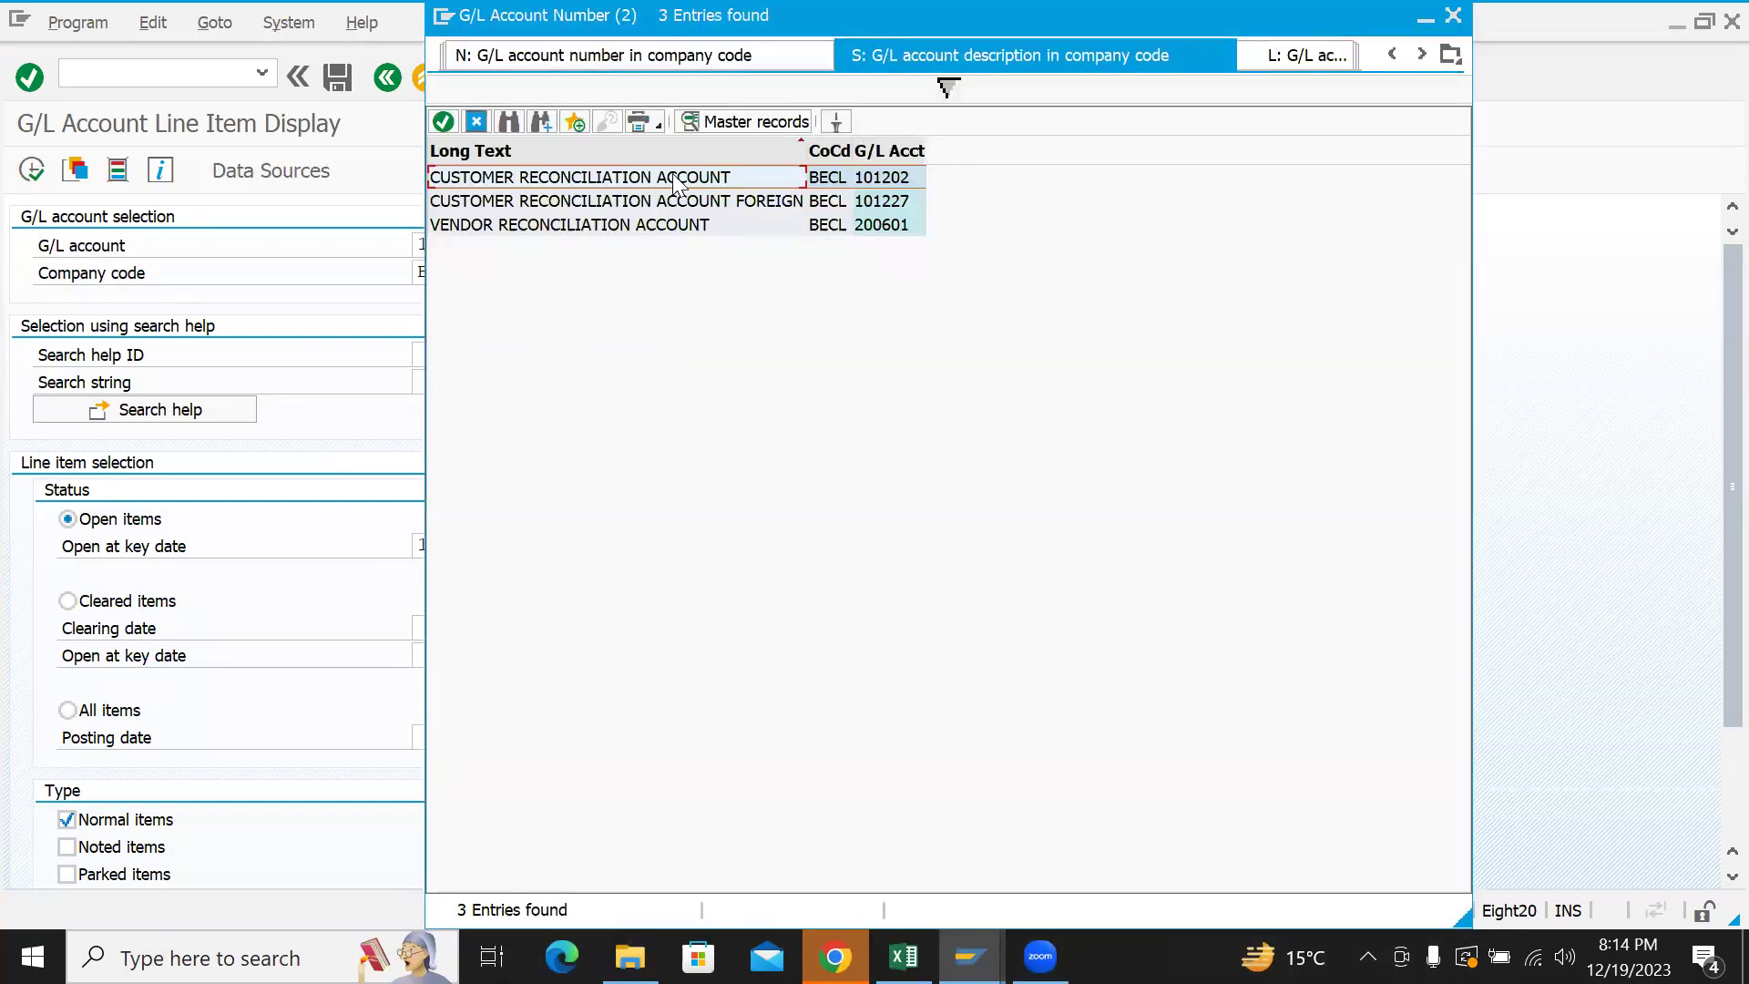
double_click(638, 201)
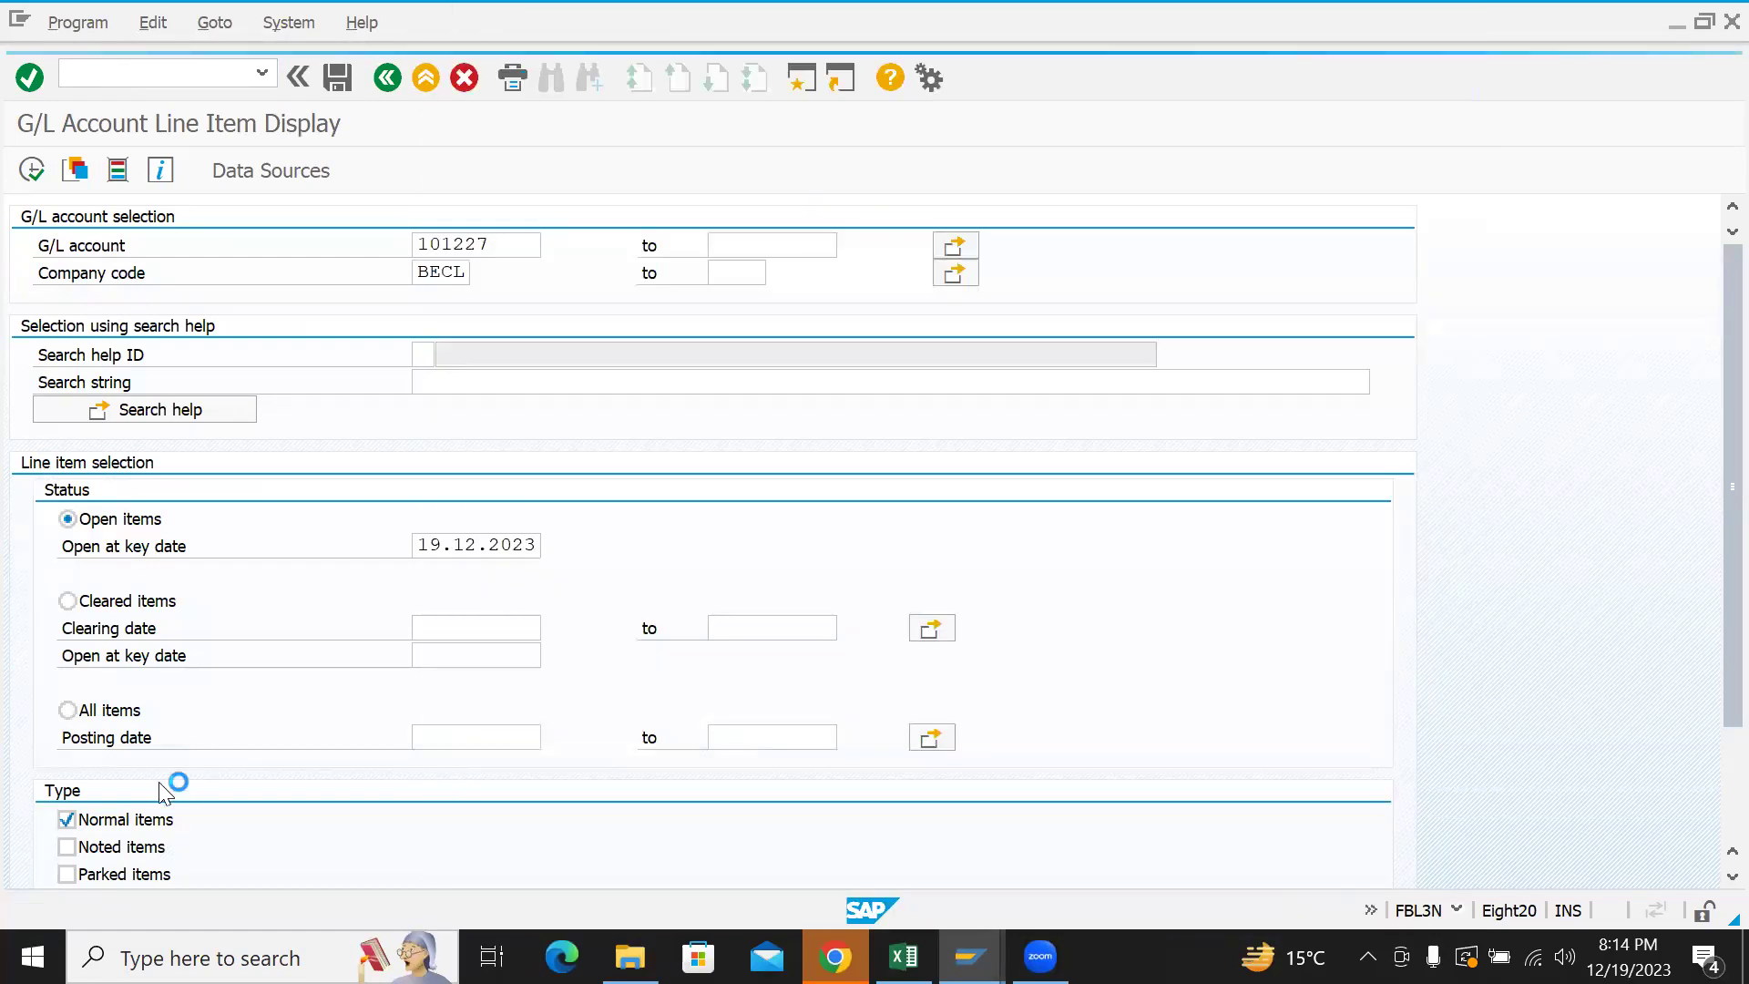
click(122, 713)
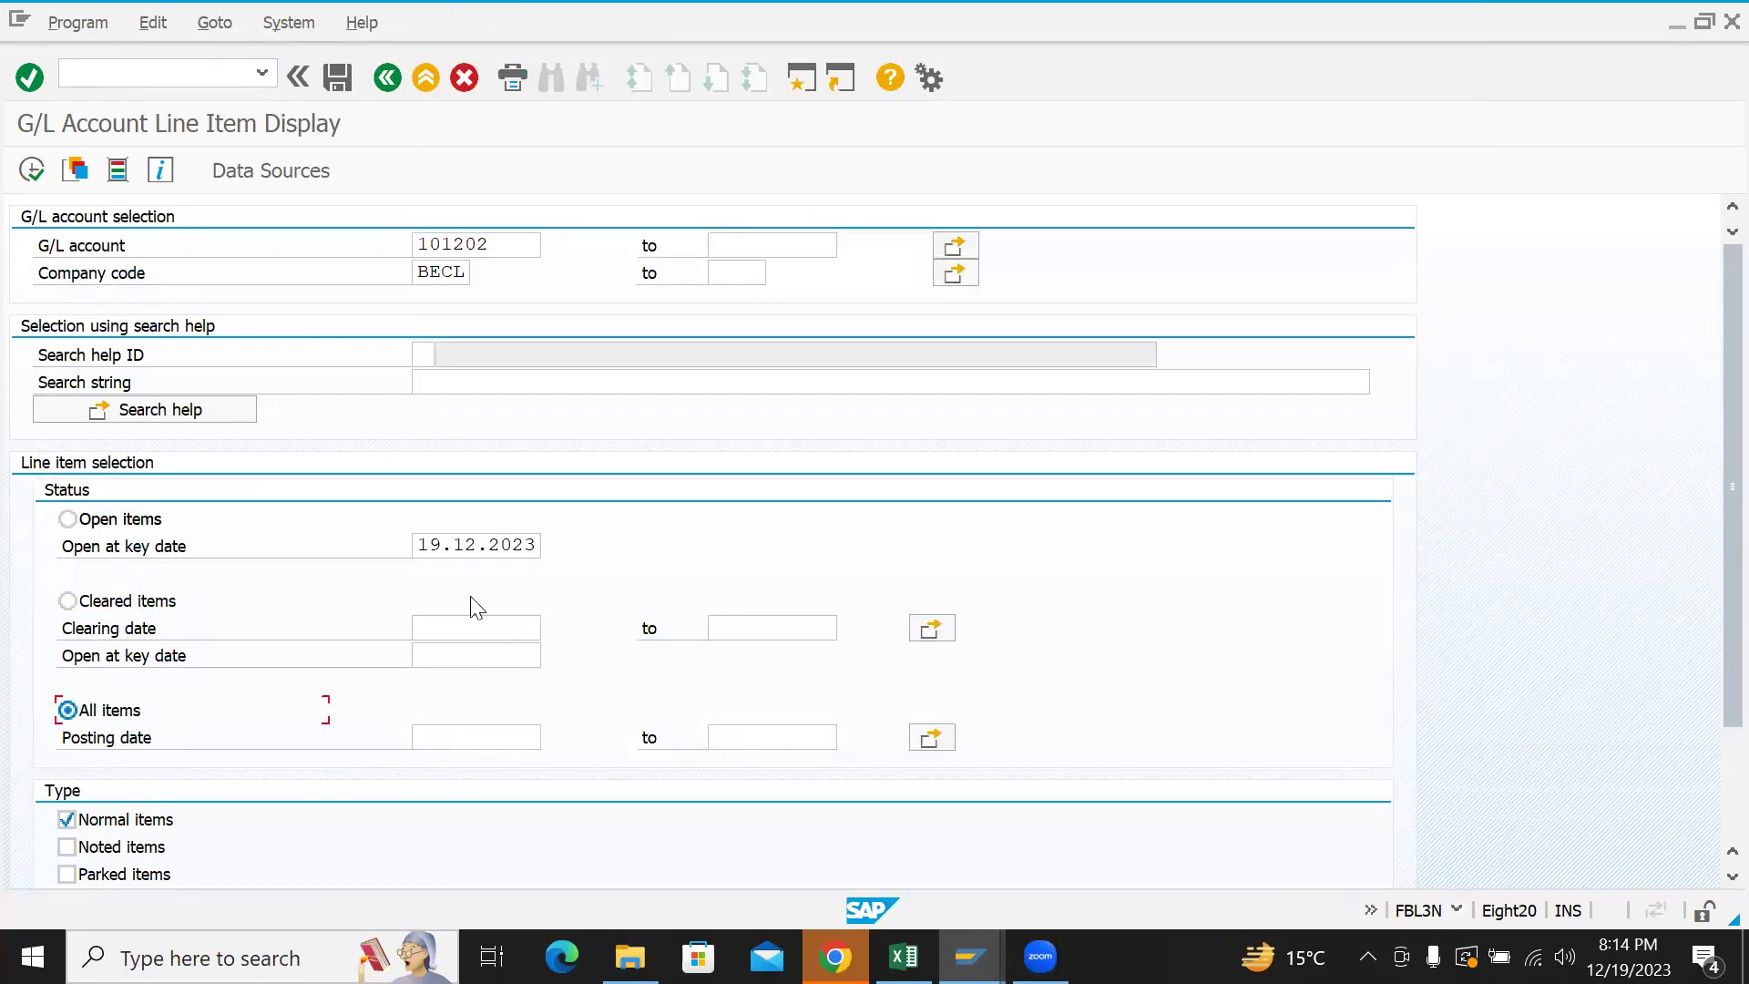
click(27, 171)
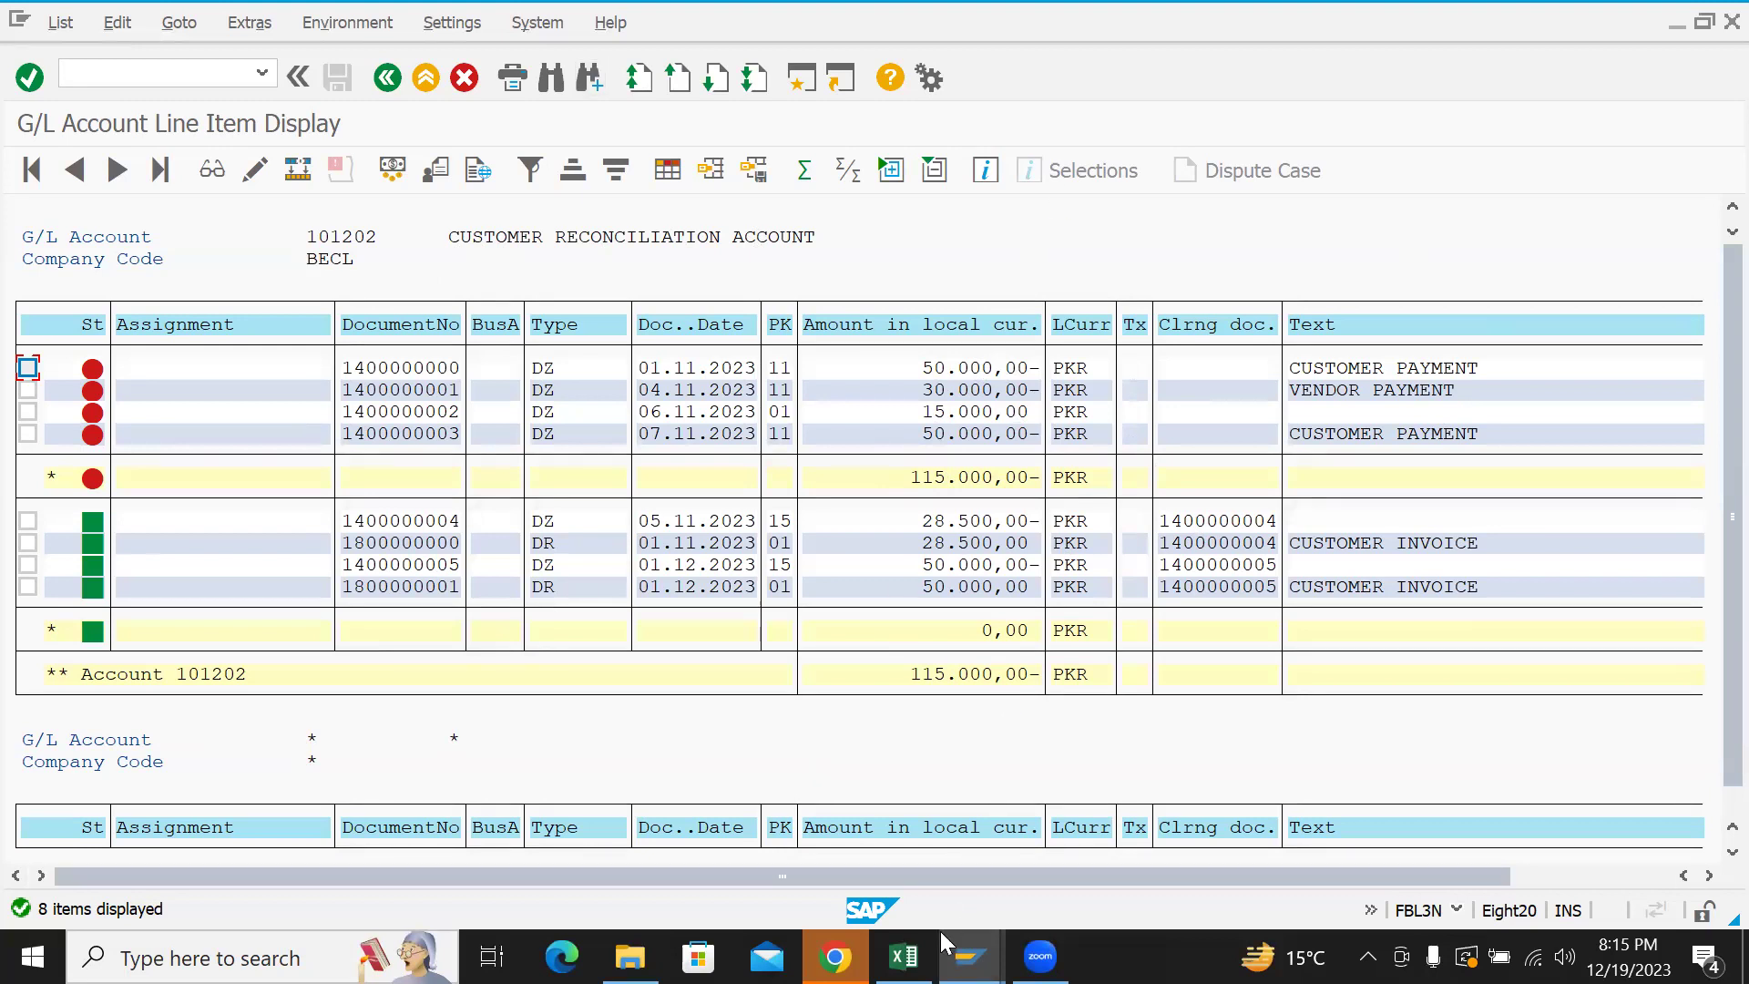
- Switch to the Display IMG session and collapse the Financial Accounting (New) structure with all its open subnodes
mouse_move(968, 952)
click(622, 829)
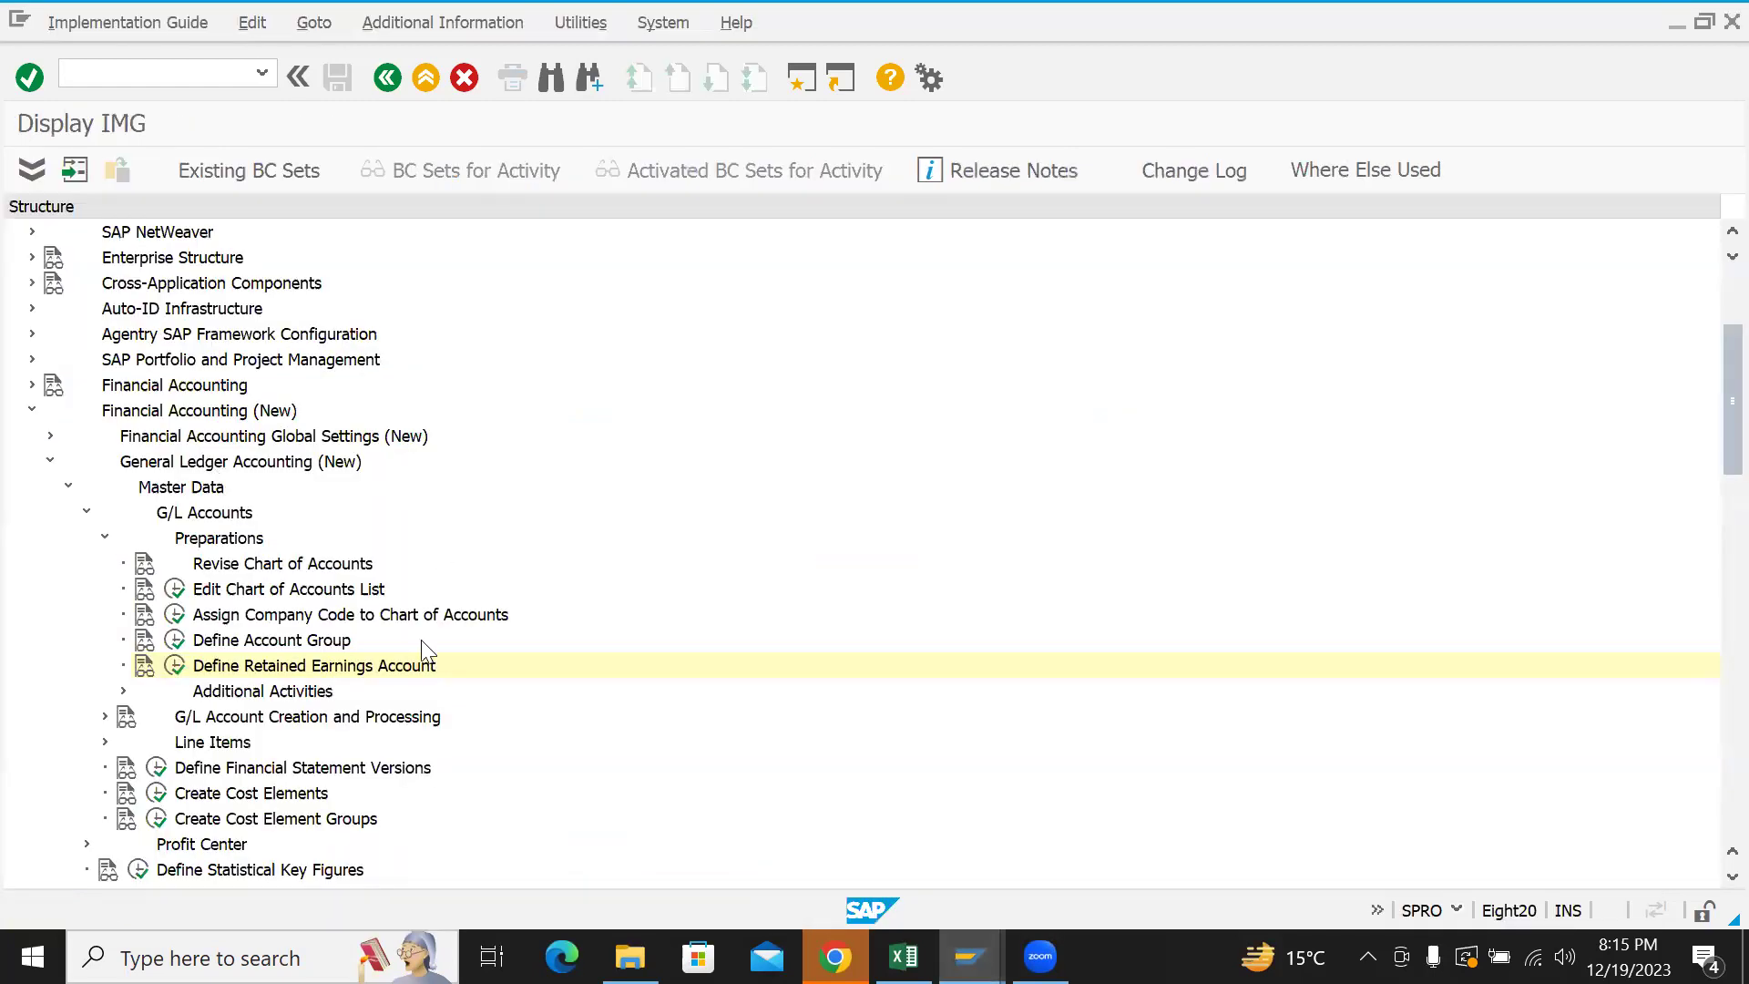
click(105, 539)
click(87, 513)
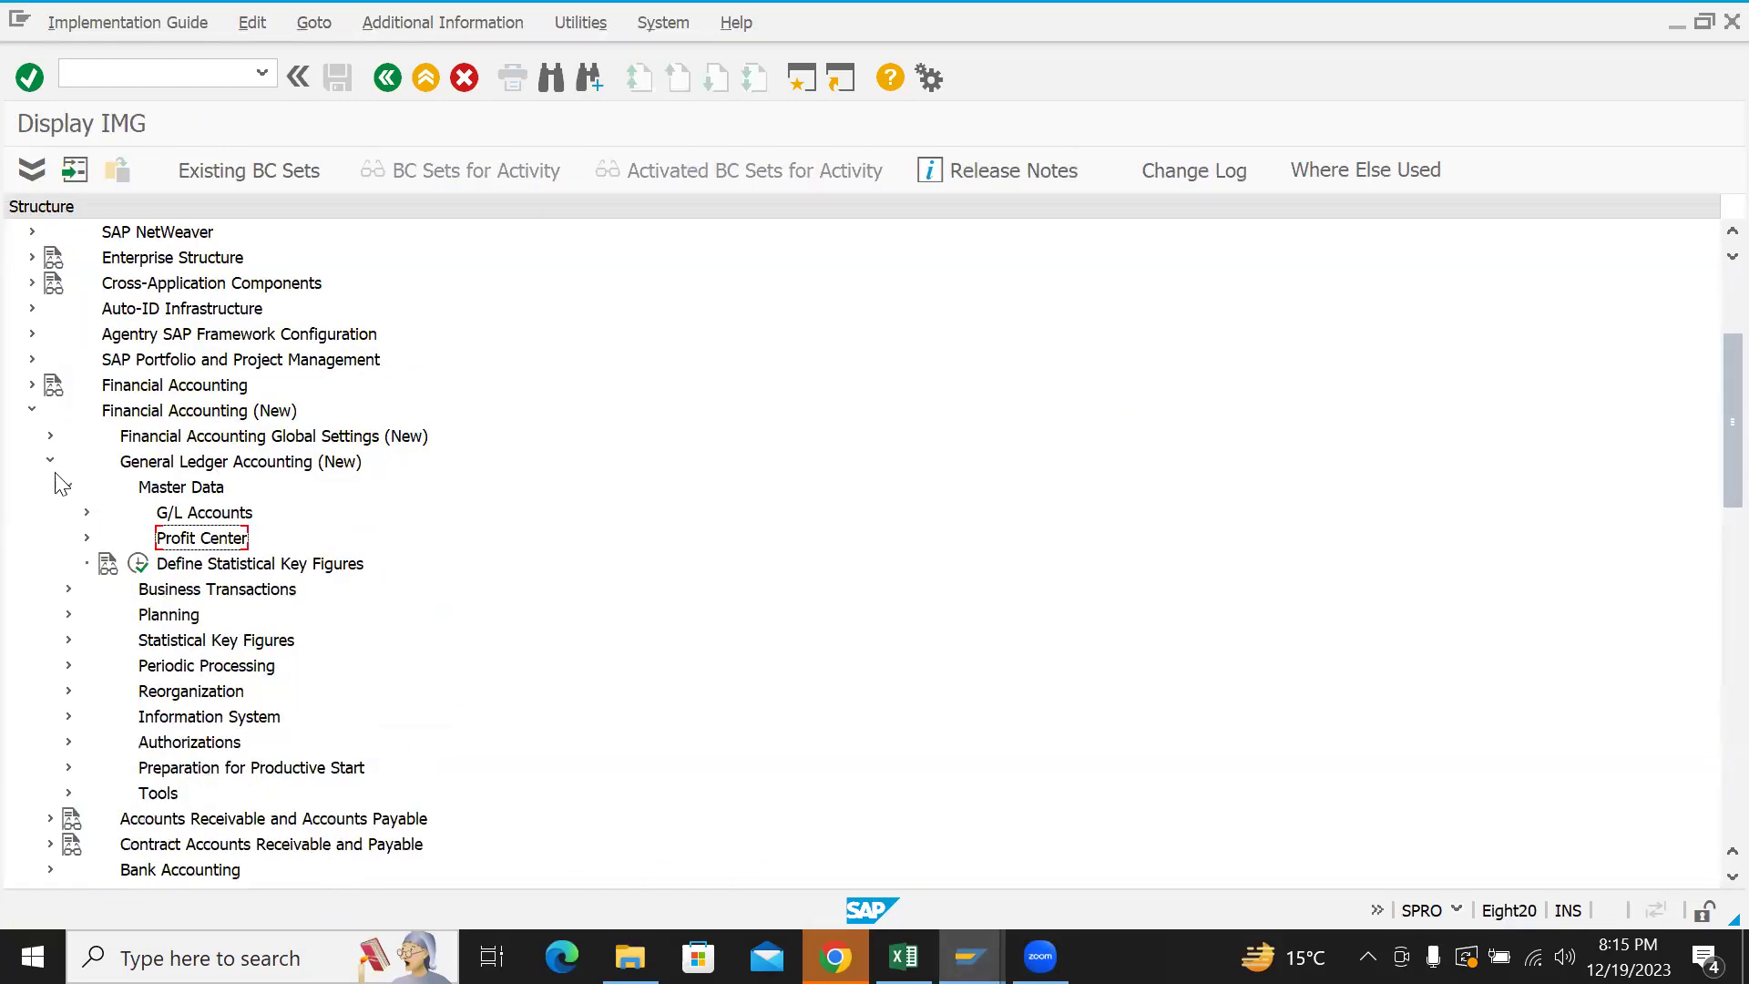
click(67, 487)
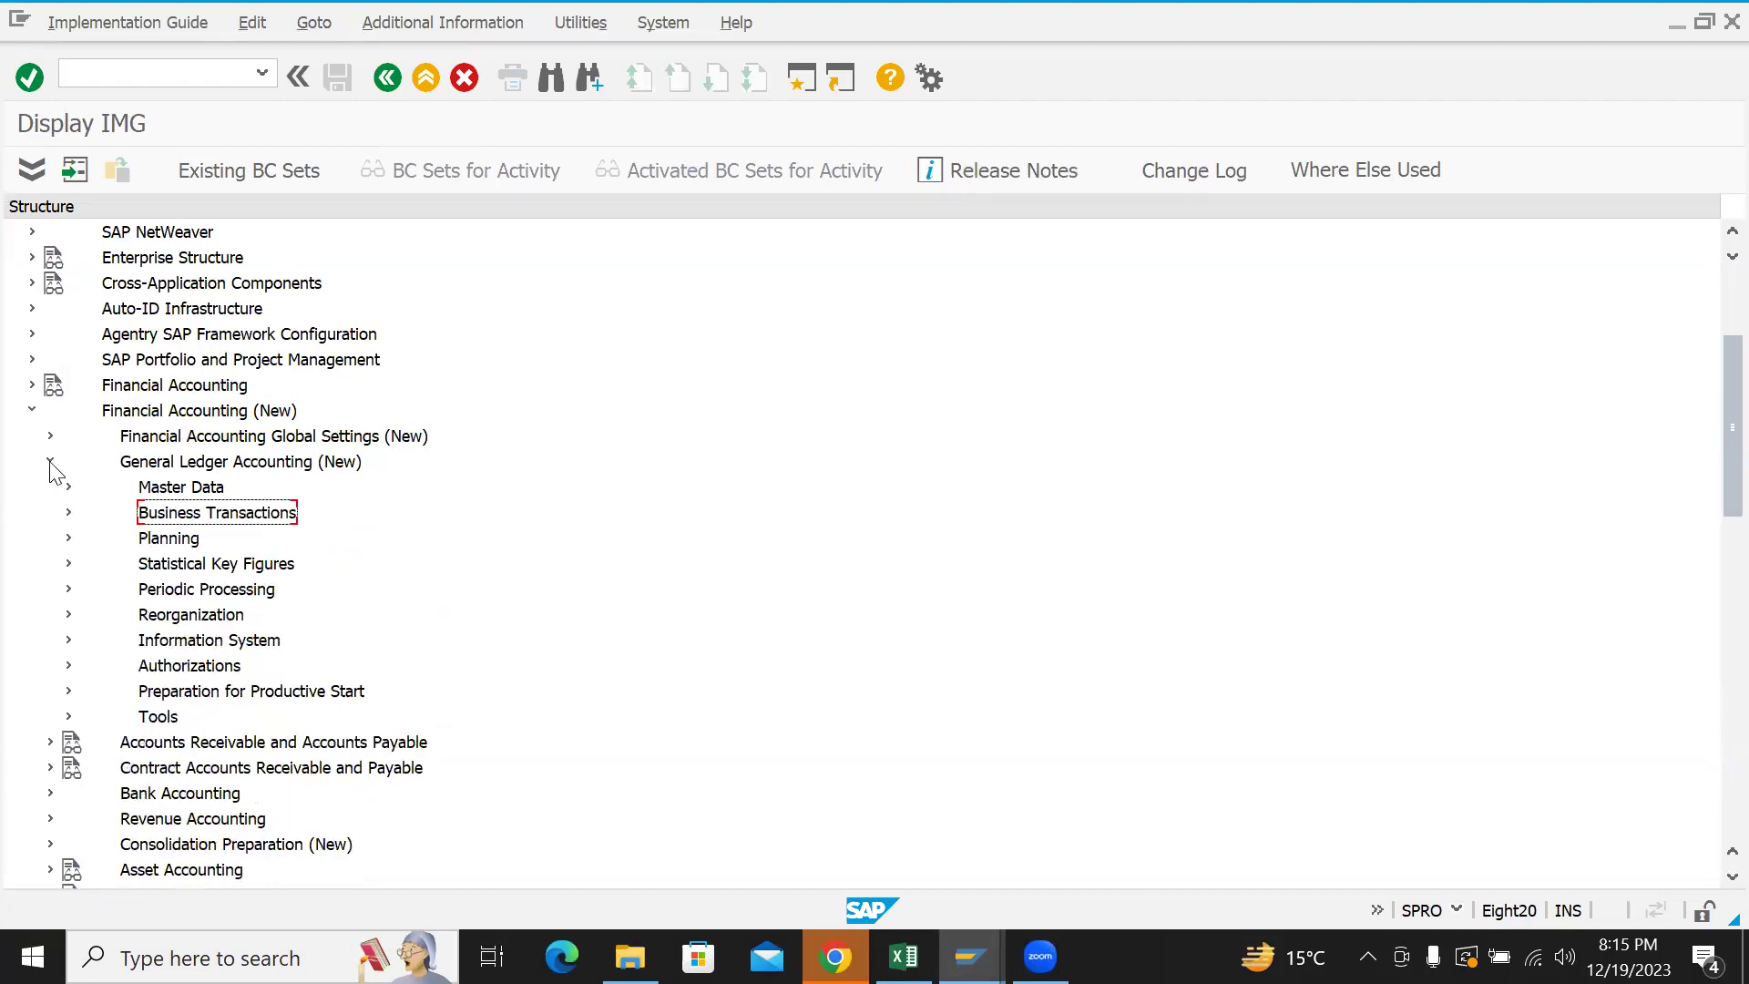
click(50, 461)
click(32, 410)
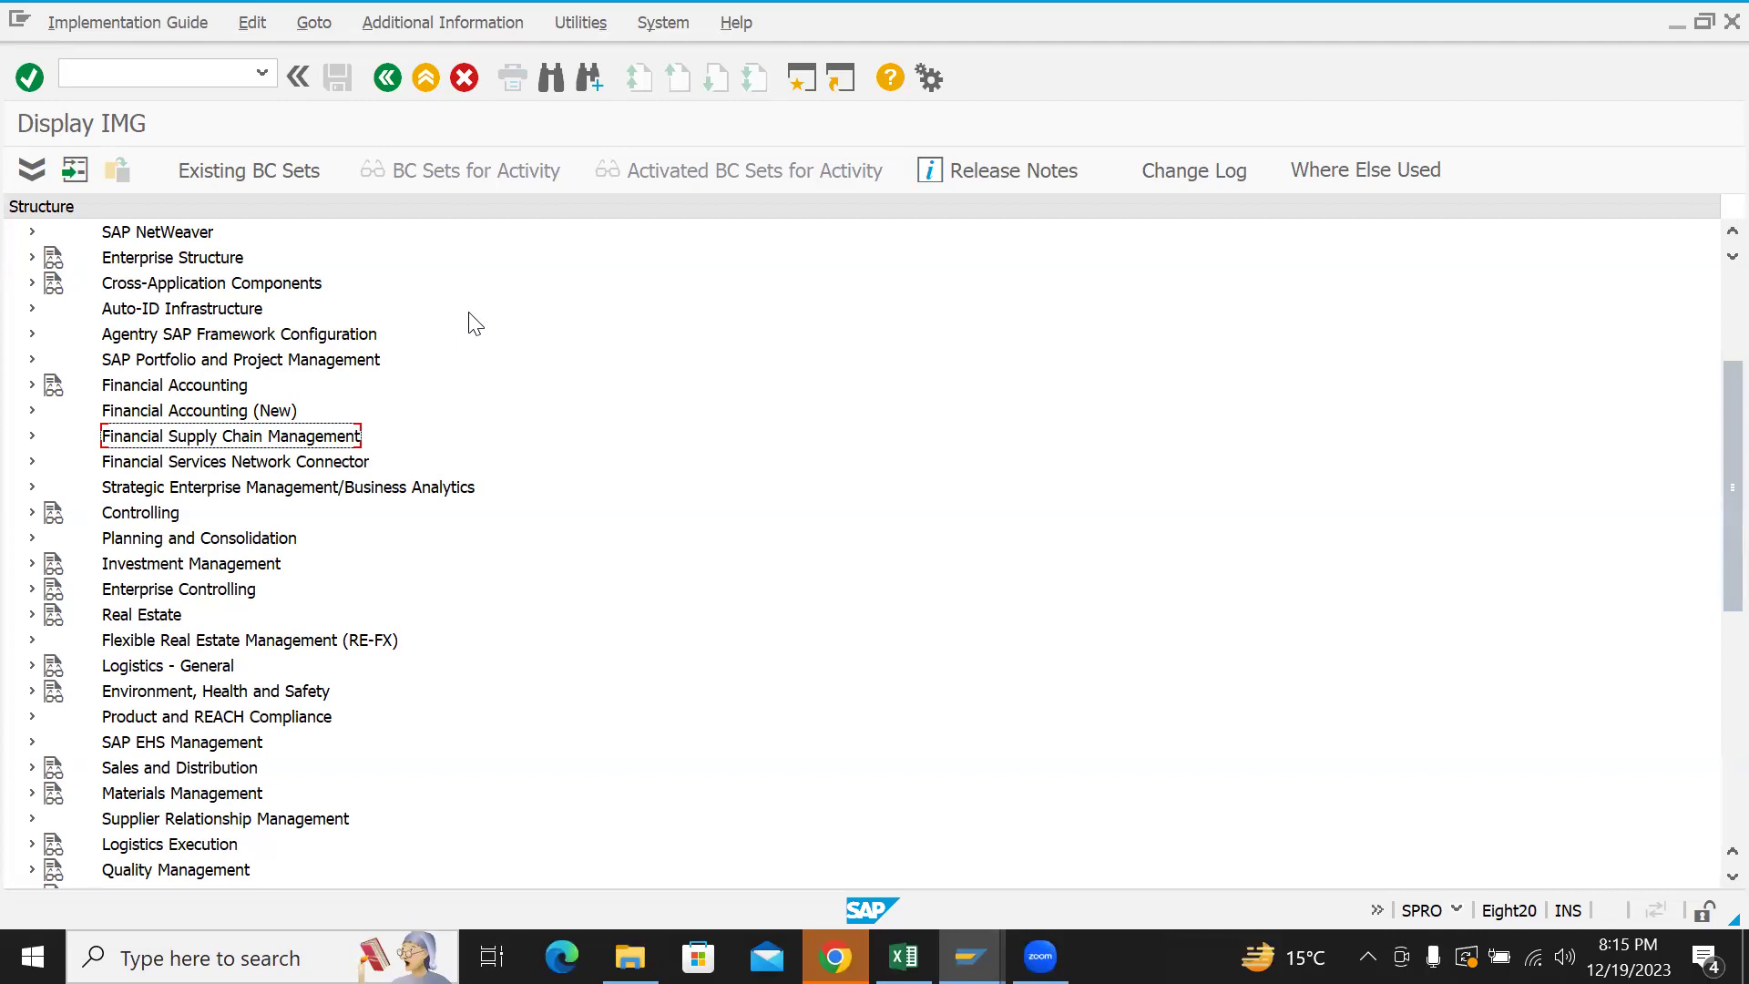
key(ctrl+f)
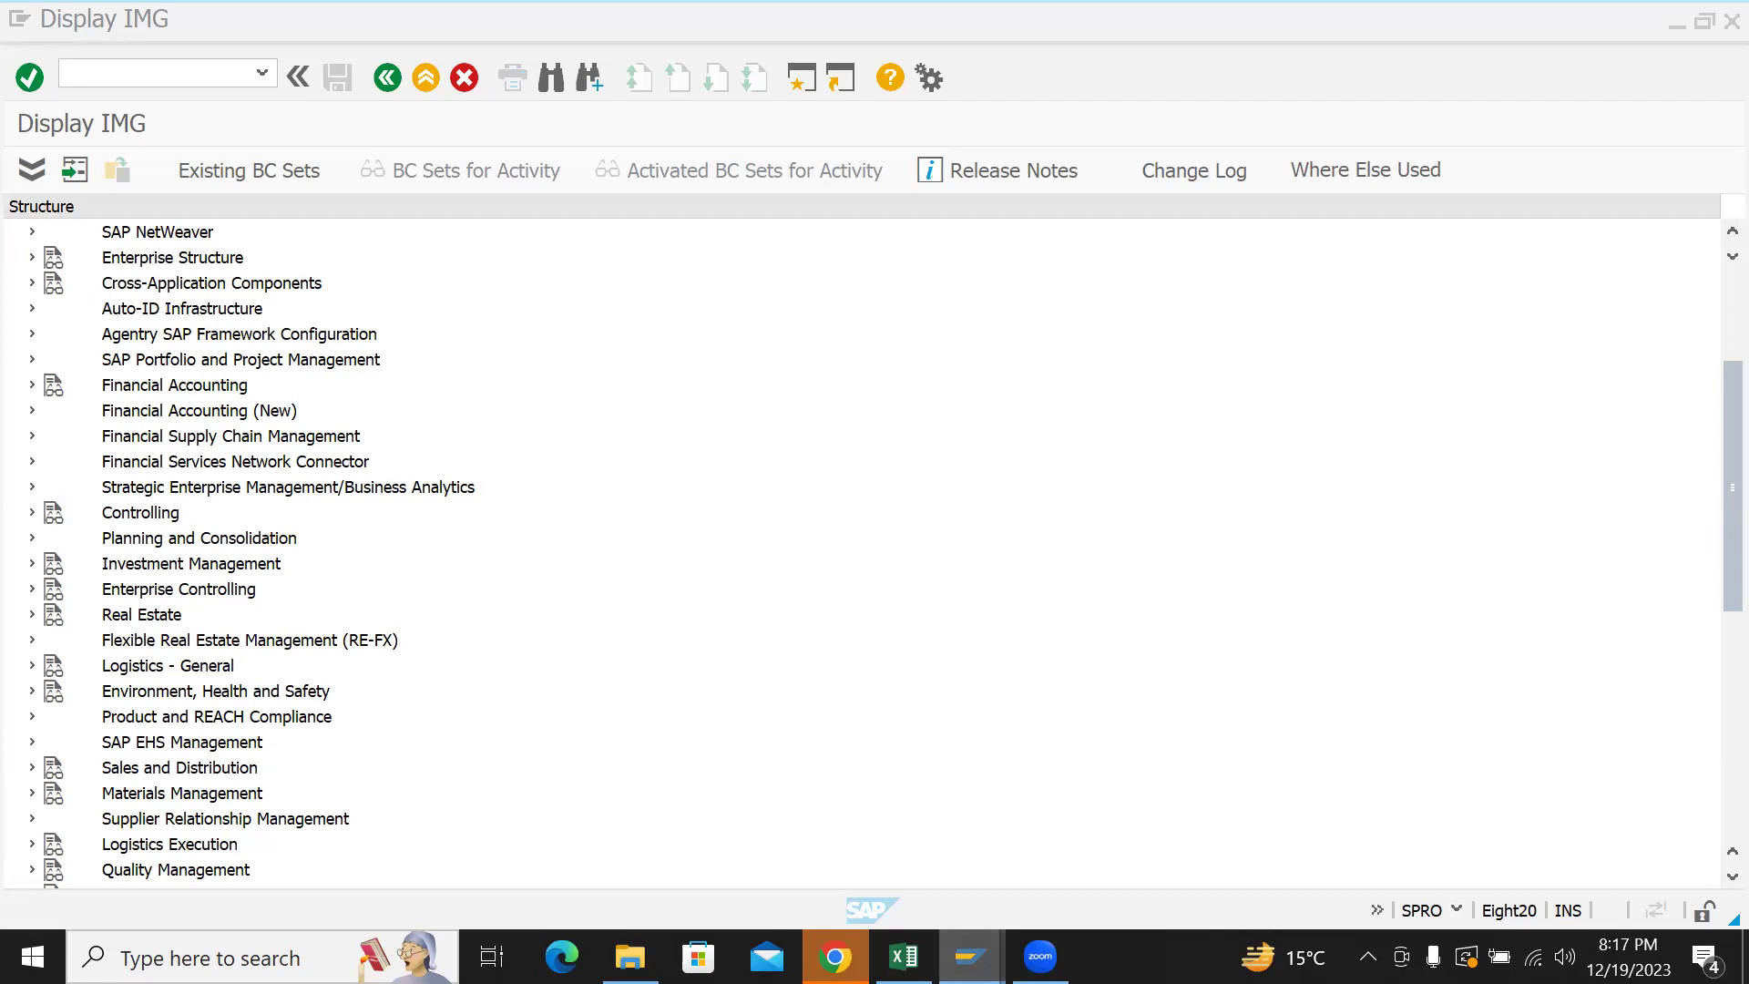
- Expand Enterprise Structure, Definition and Financial Accounting in the IMG and open the Define company activity
mouse_move(970, 956)
click(698, 853)
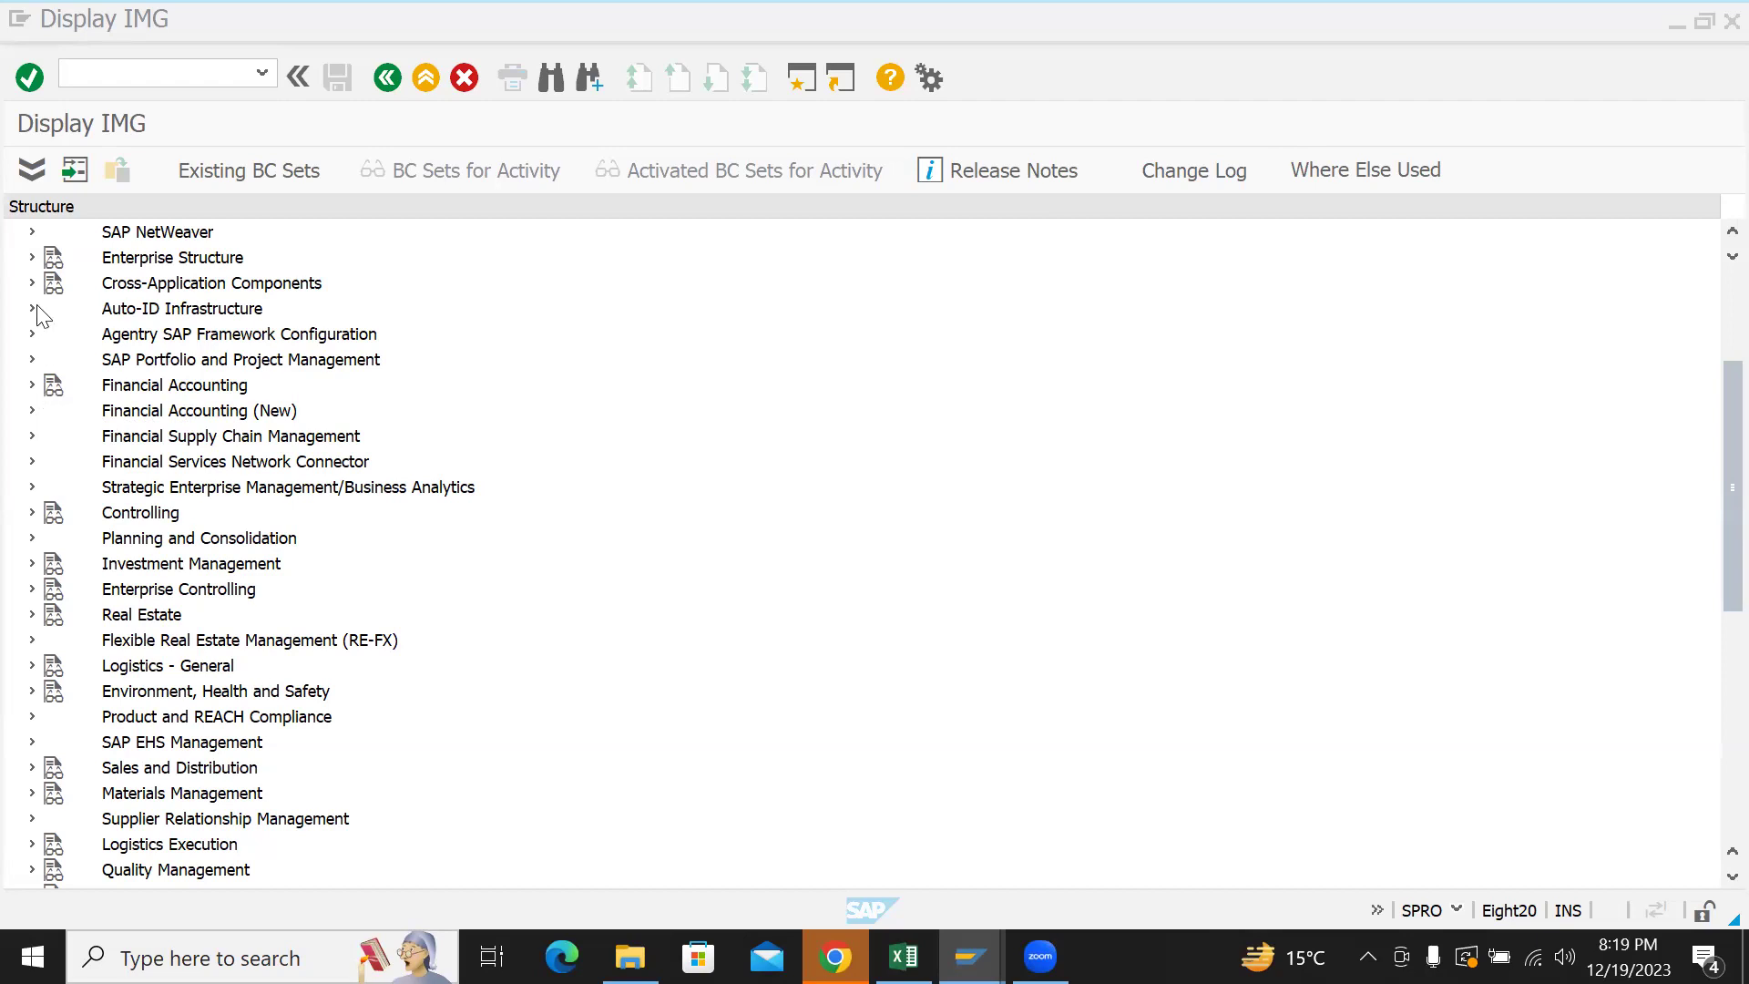
click(32, 256)
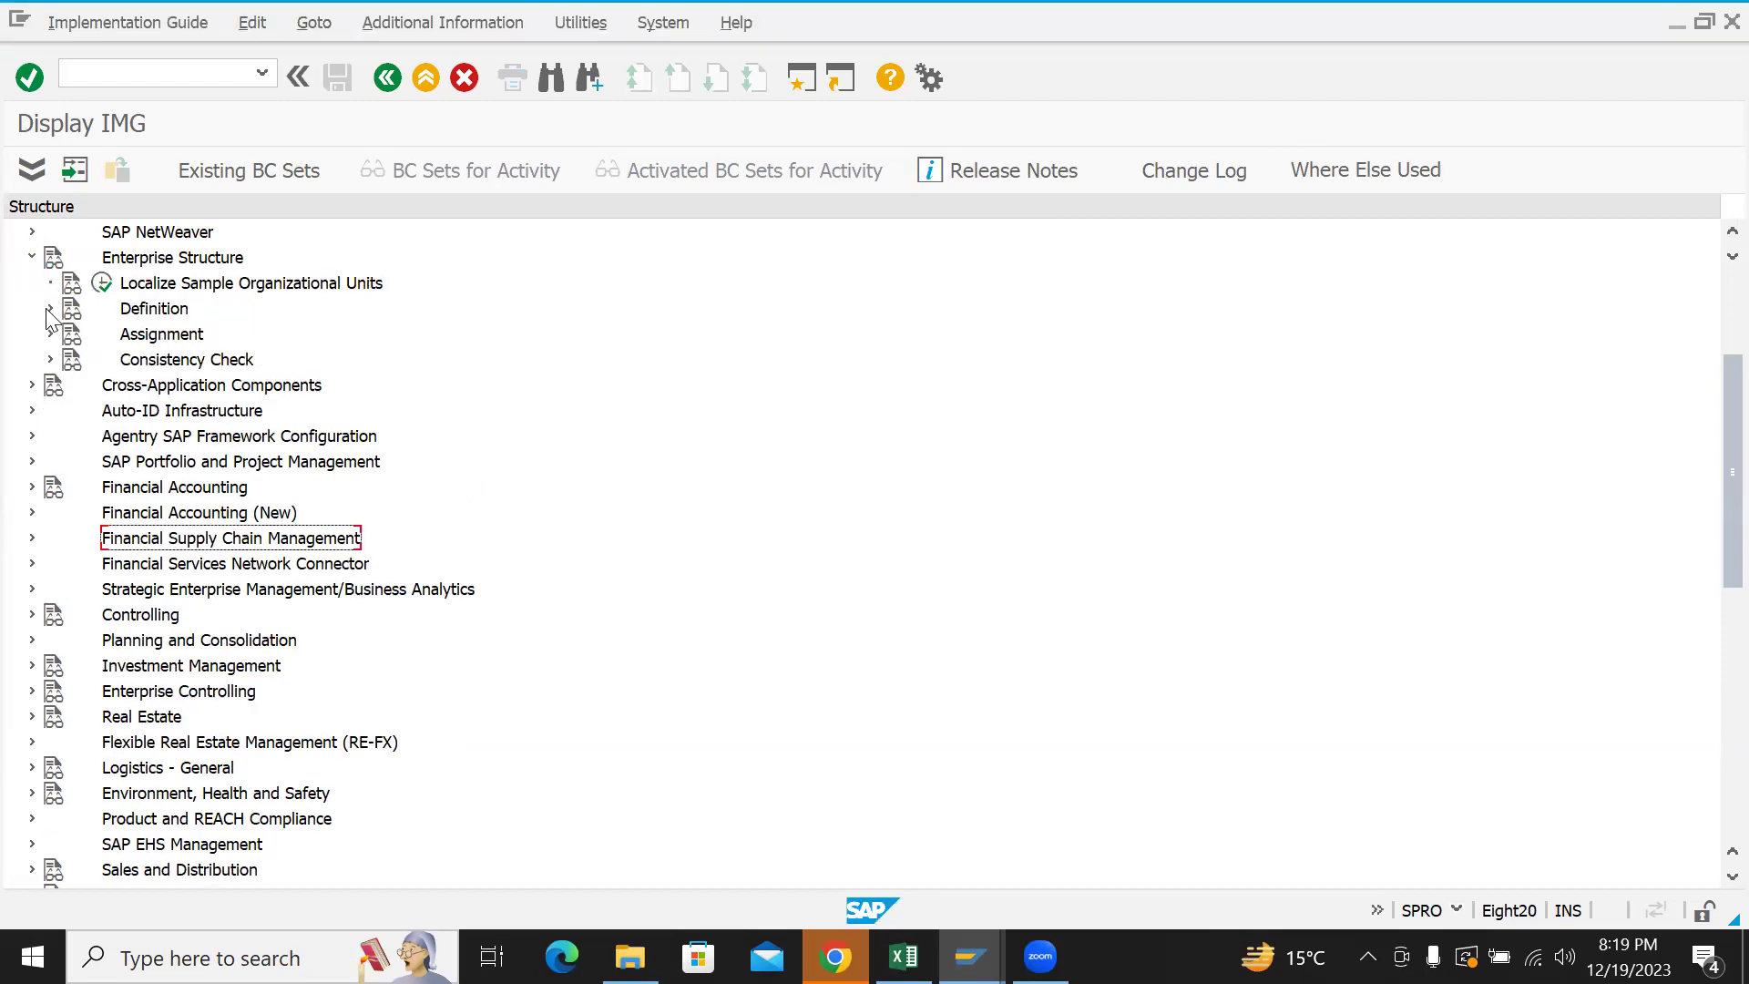
click(51, 309)
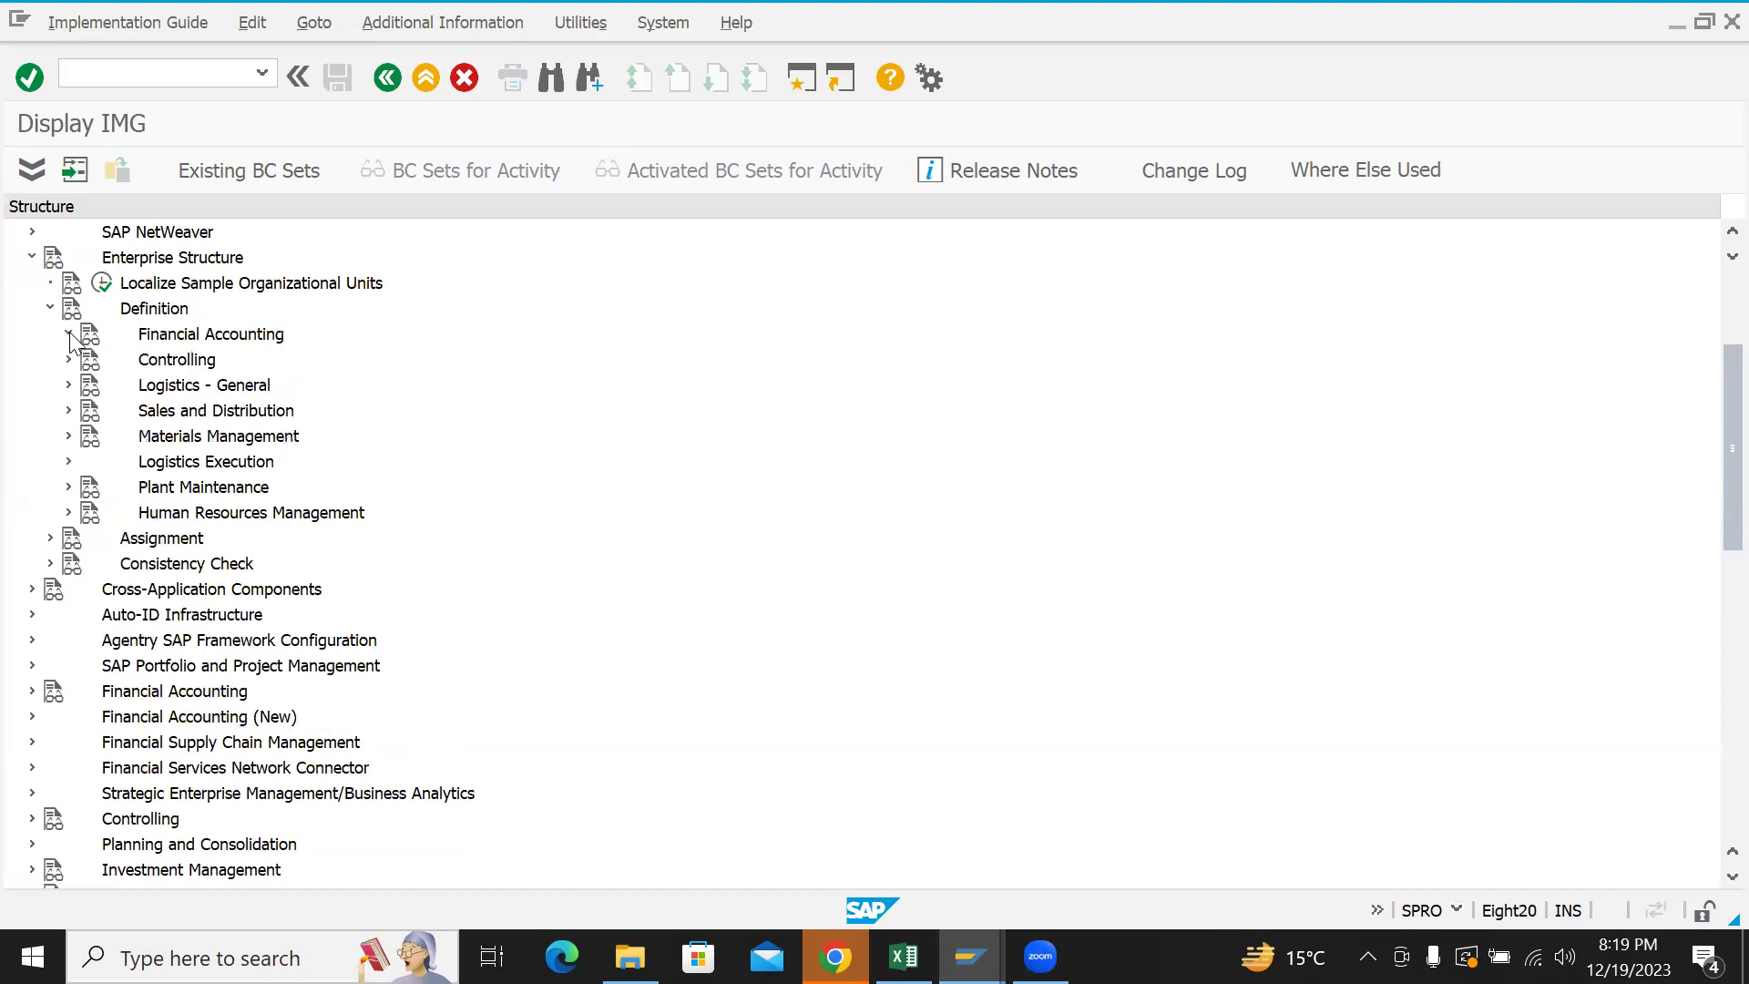
click(68, 334)
click(138, 361)
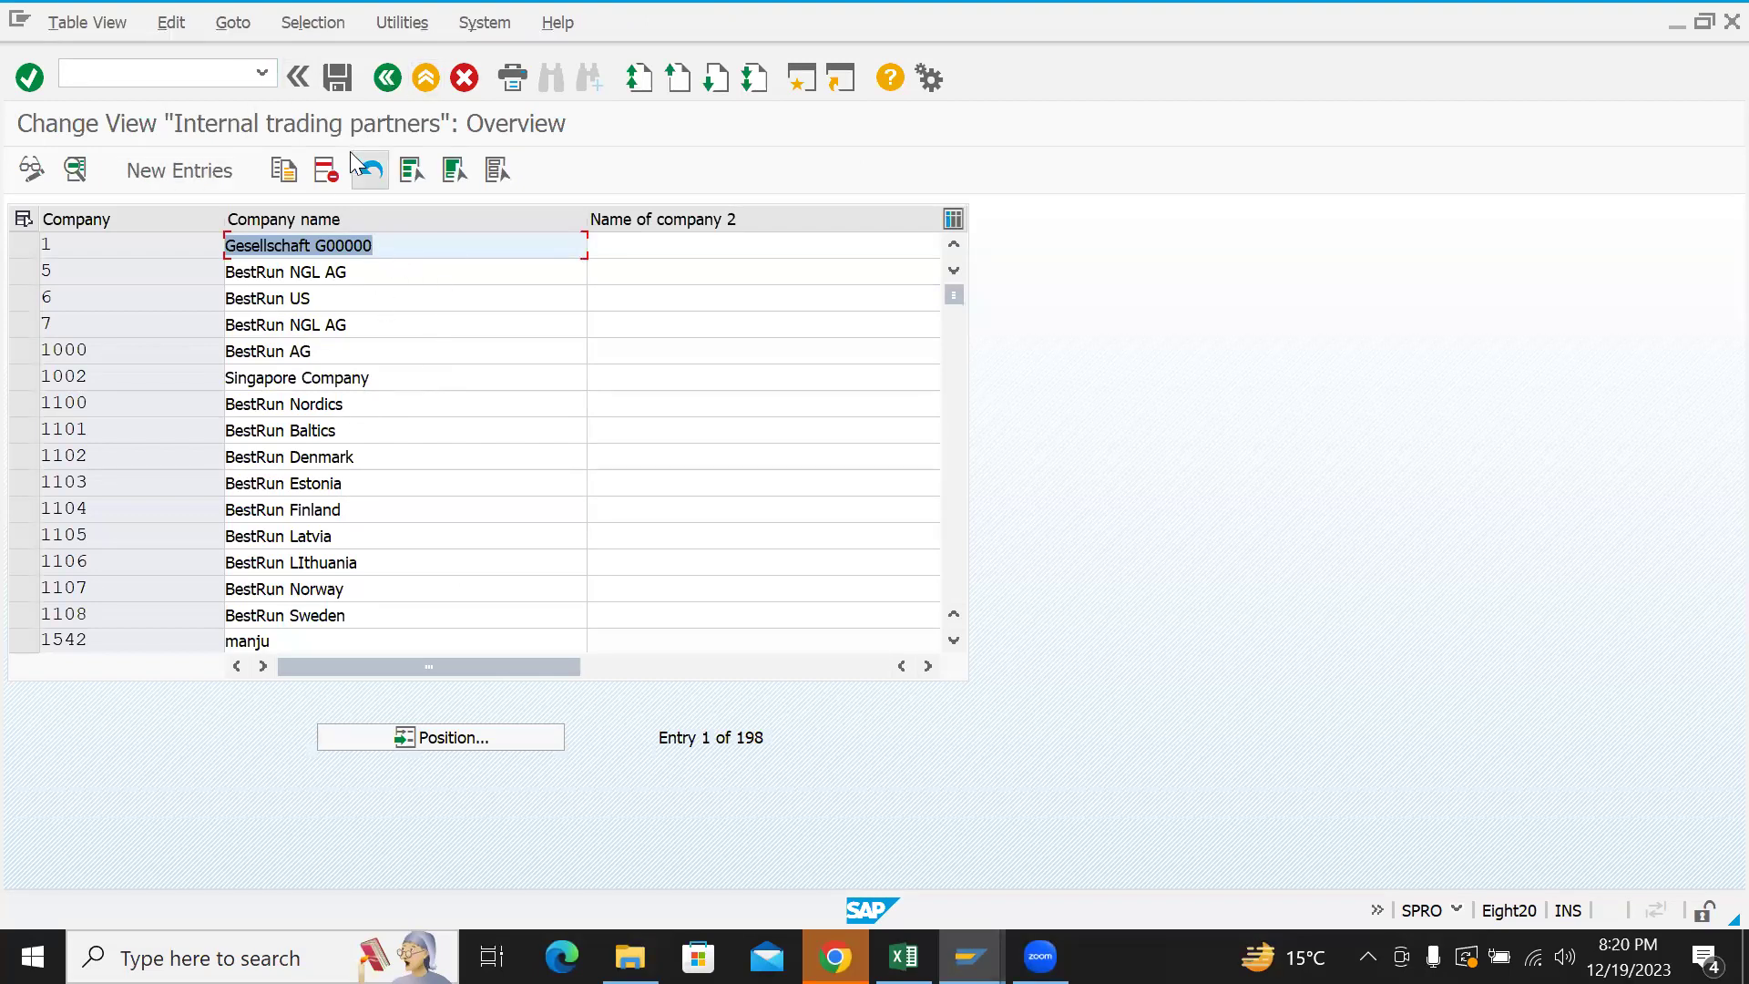
- View the blank entry form for a new company, discard it and return to the IMG structure
click(197, 175)
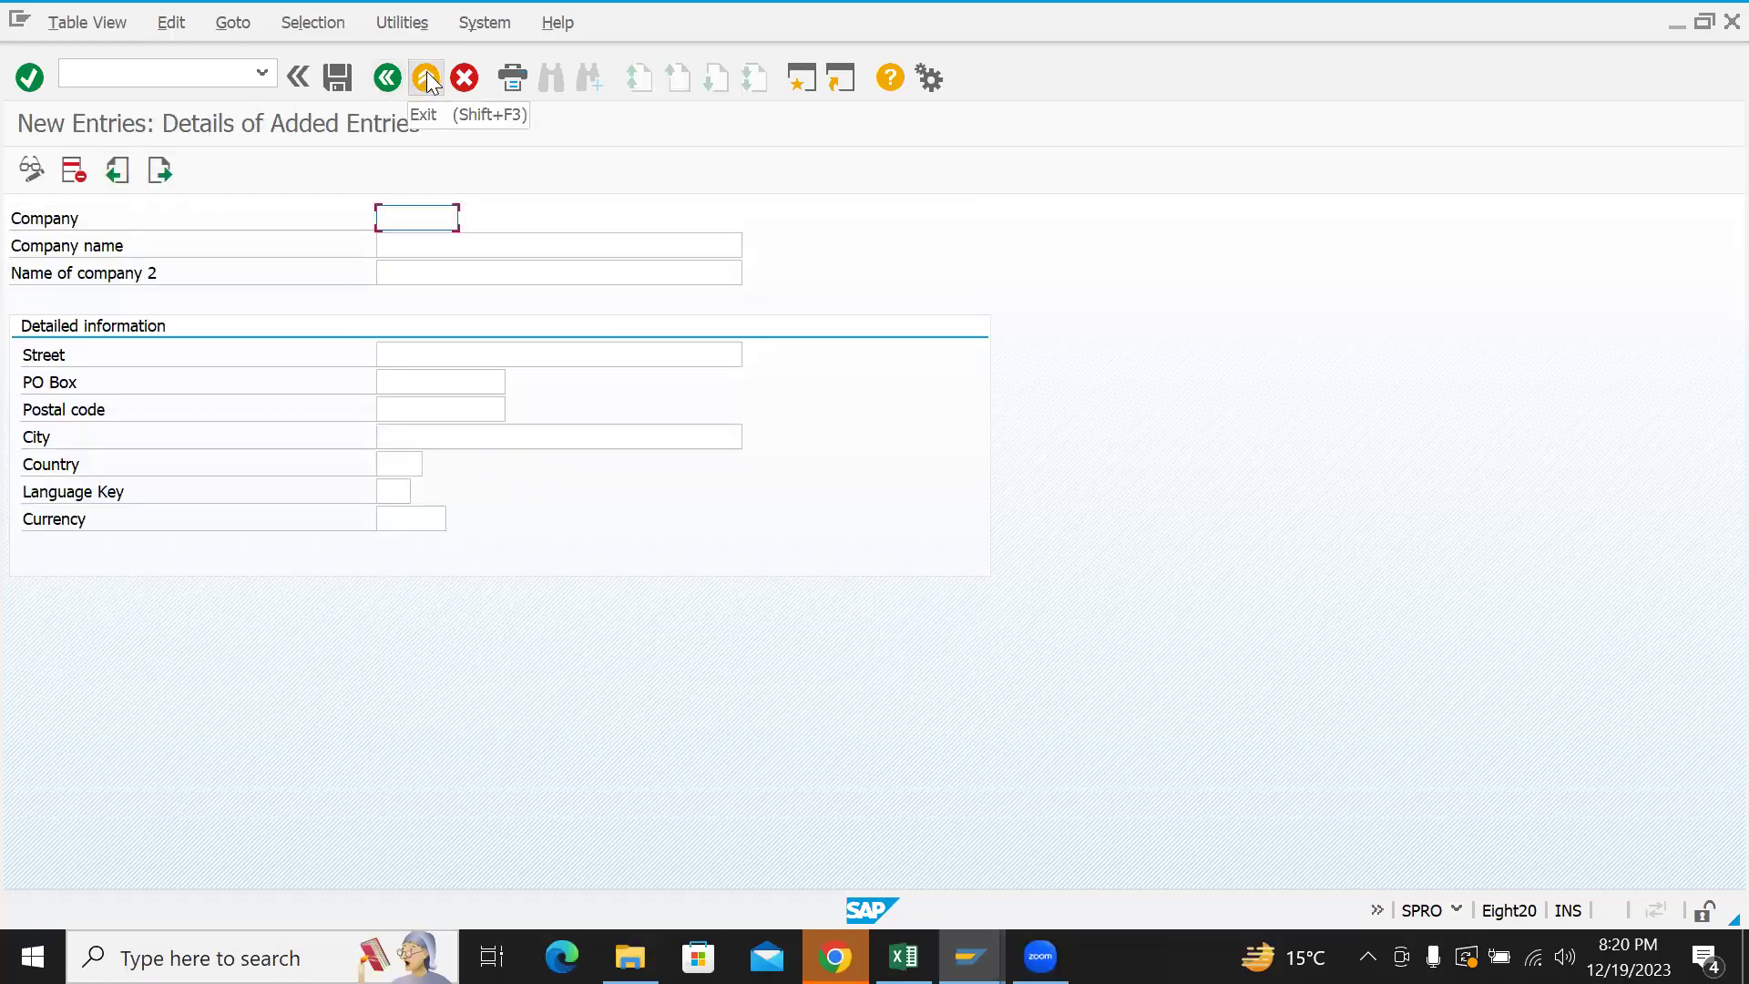
click(426, 78)
click(465, 80)
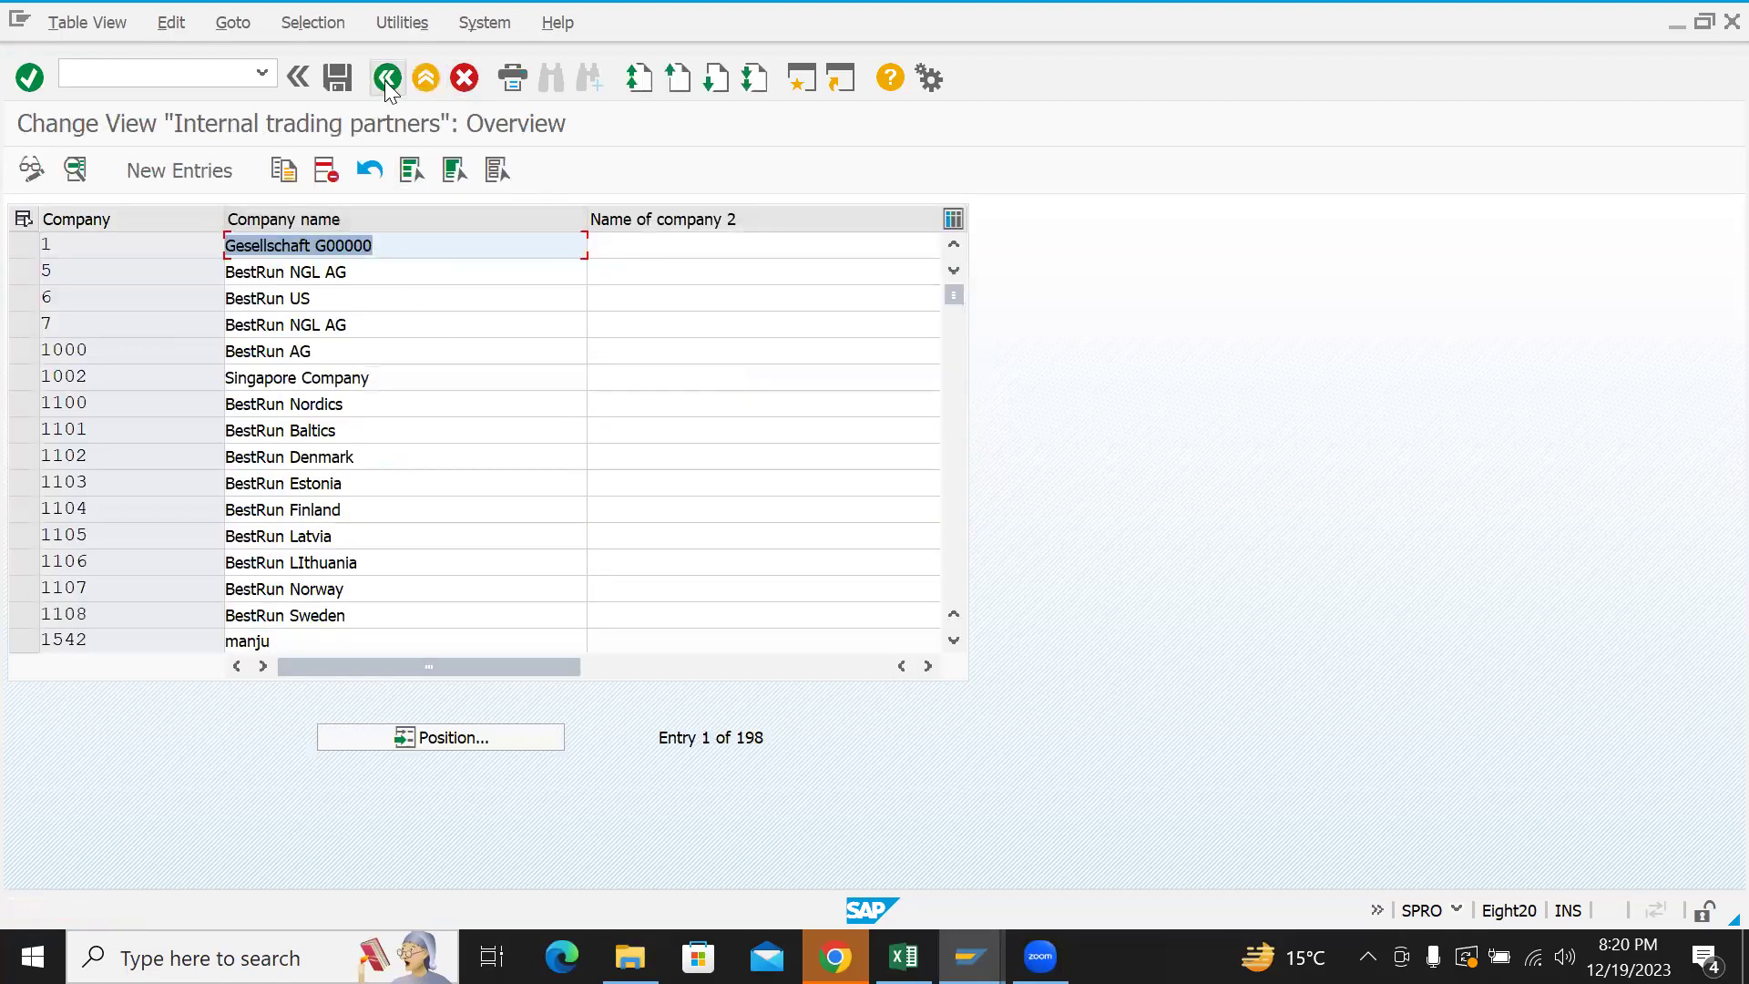
click(386, 80)
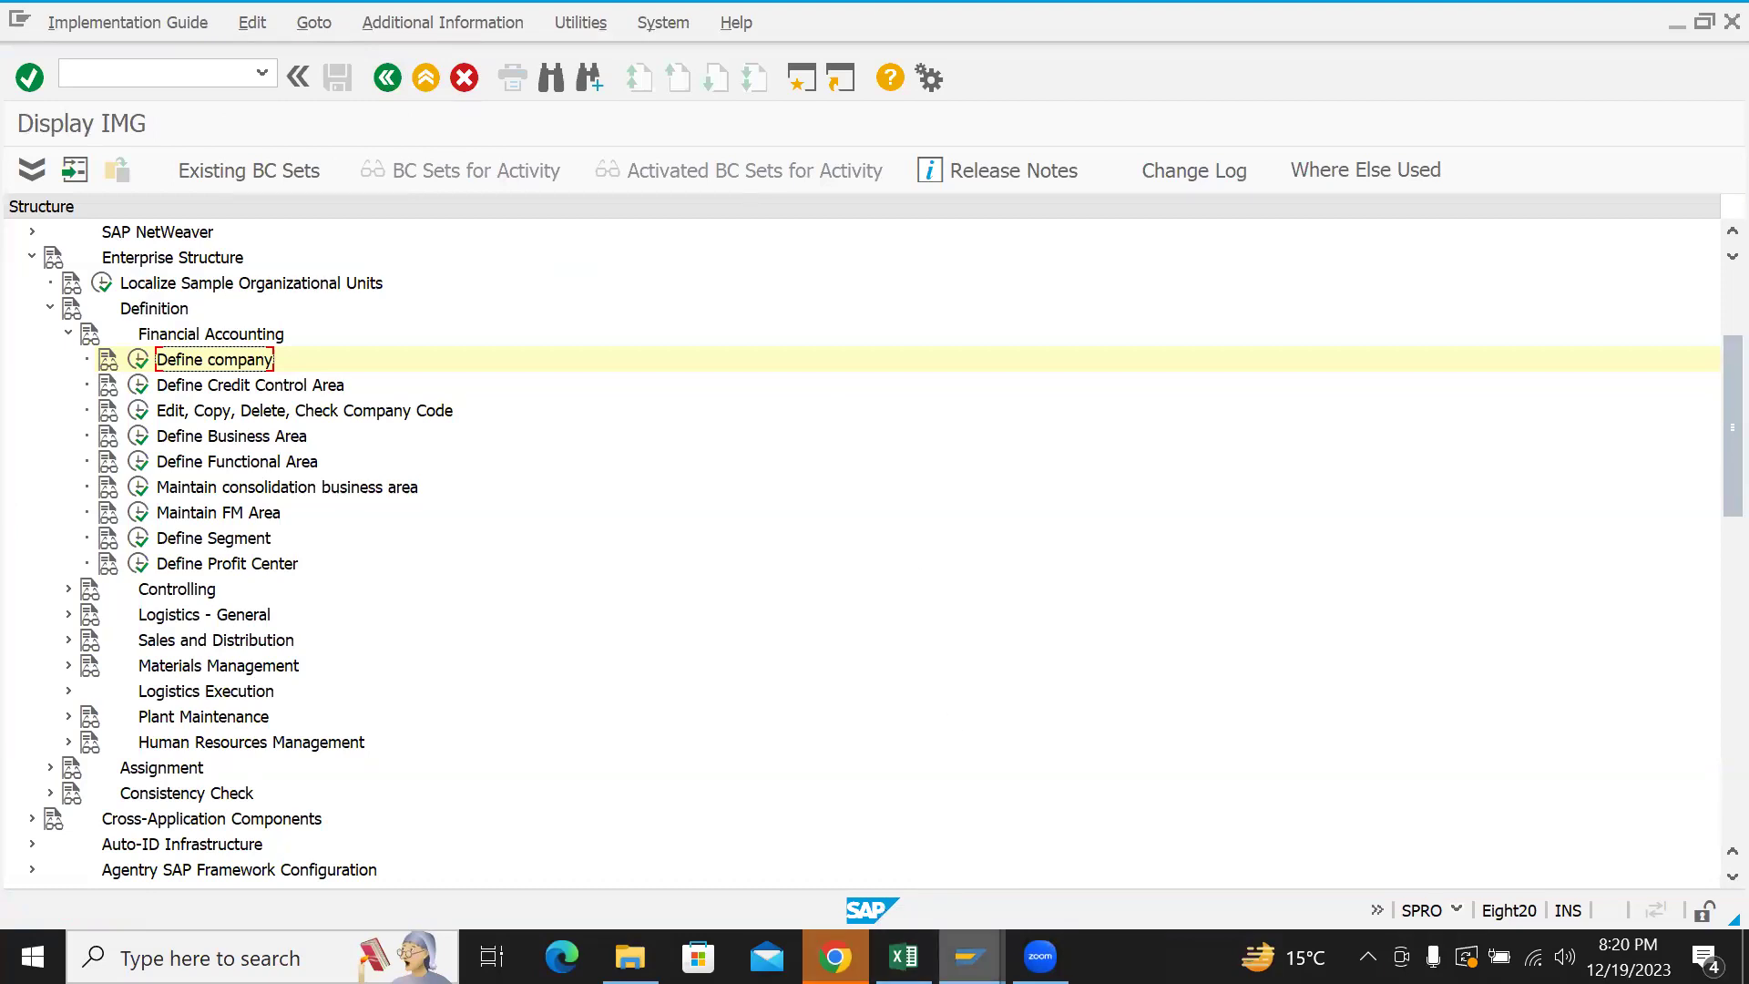
- Exit the implementation guide and return to SAP Easy Access
mouse_move(835, 956)
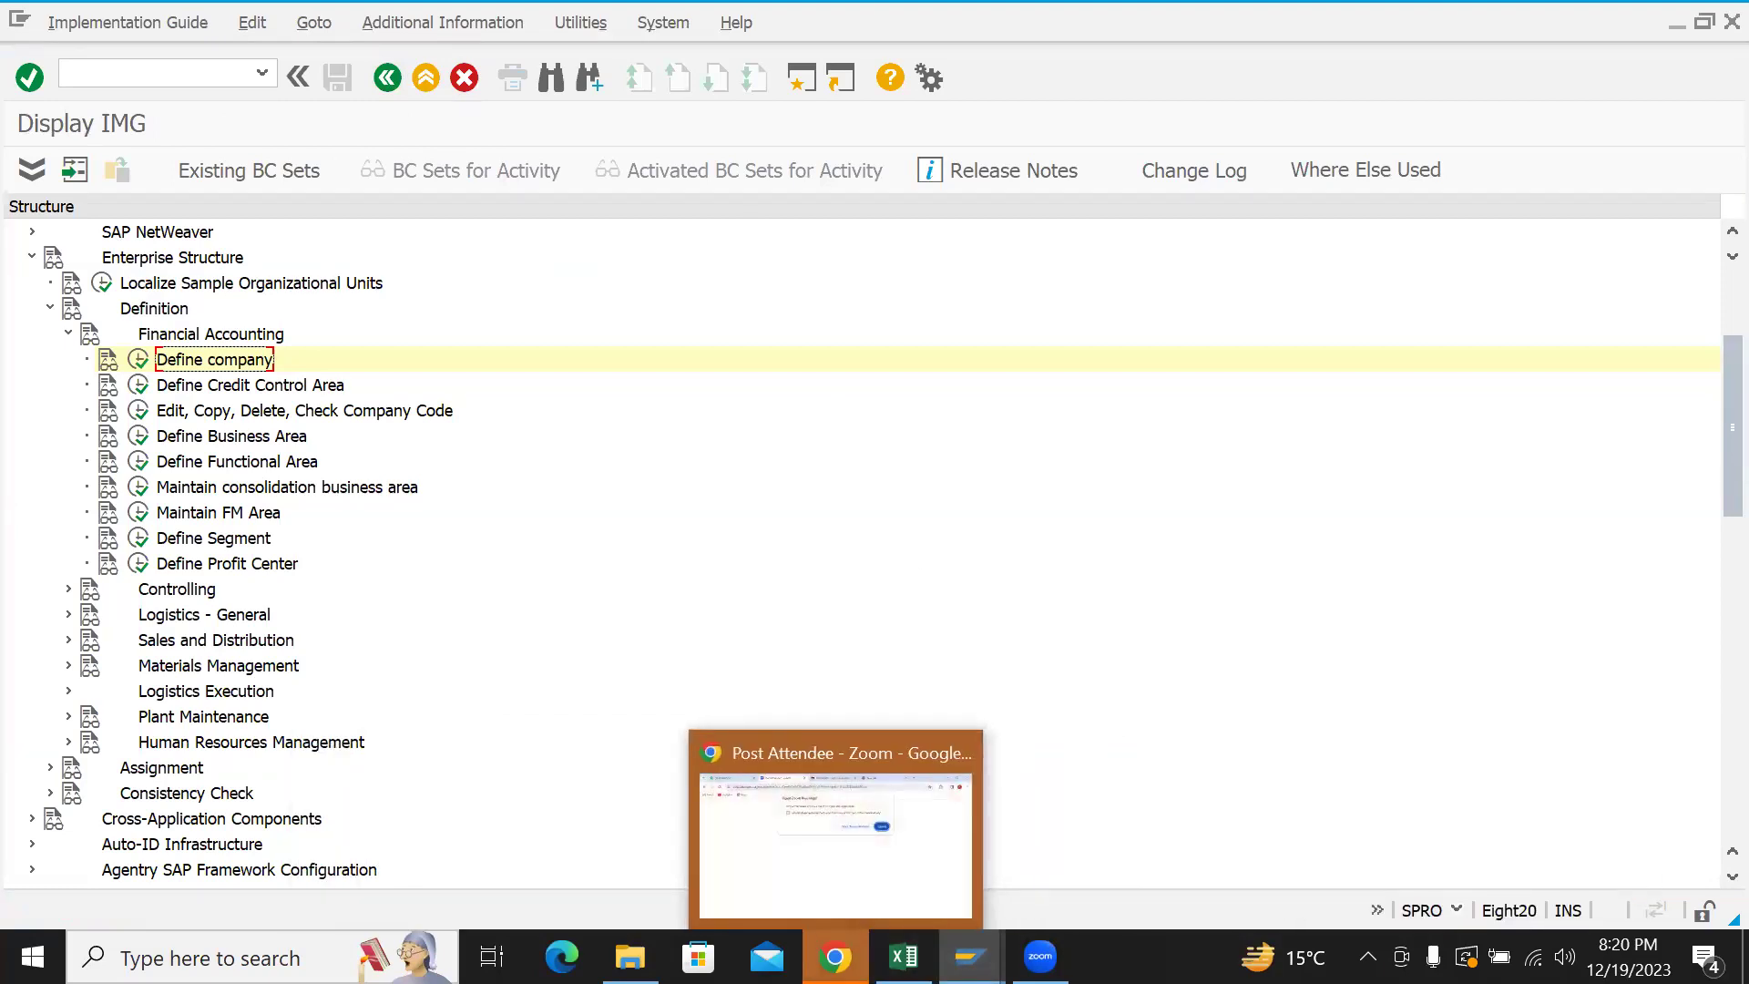
mouse_move(970, 956)
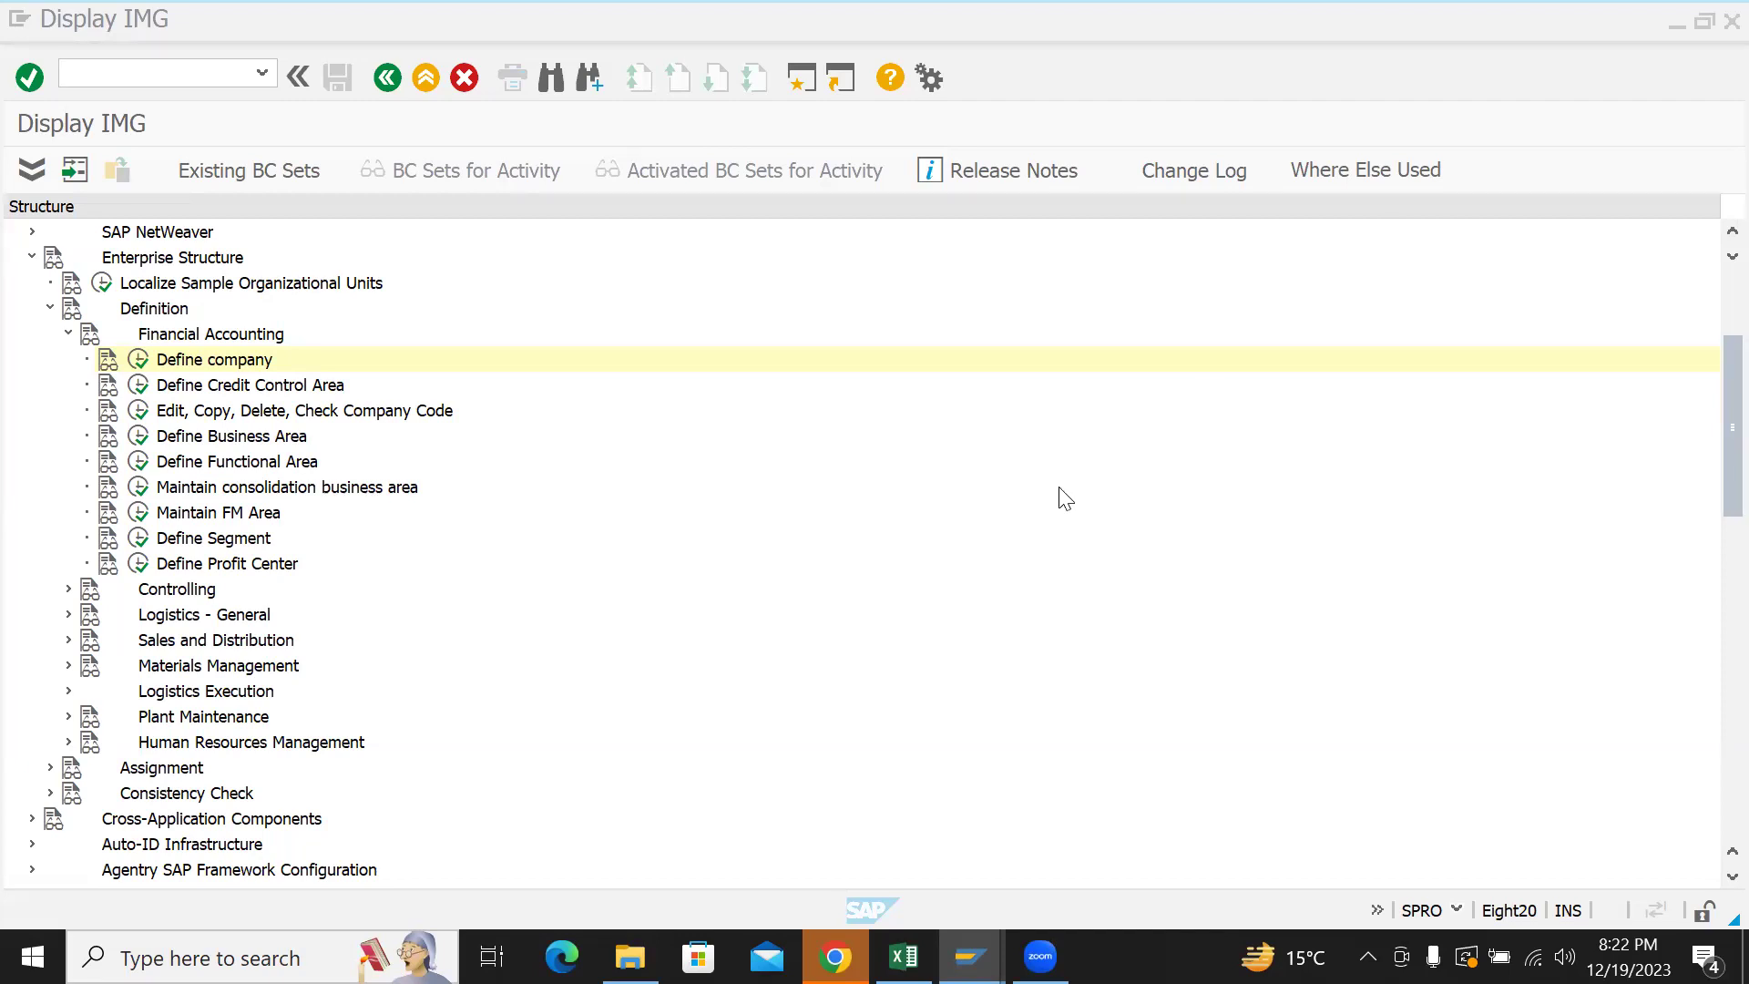
click(428, 78)
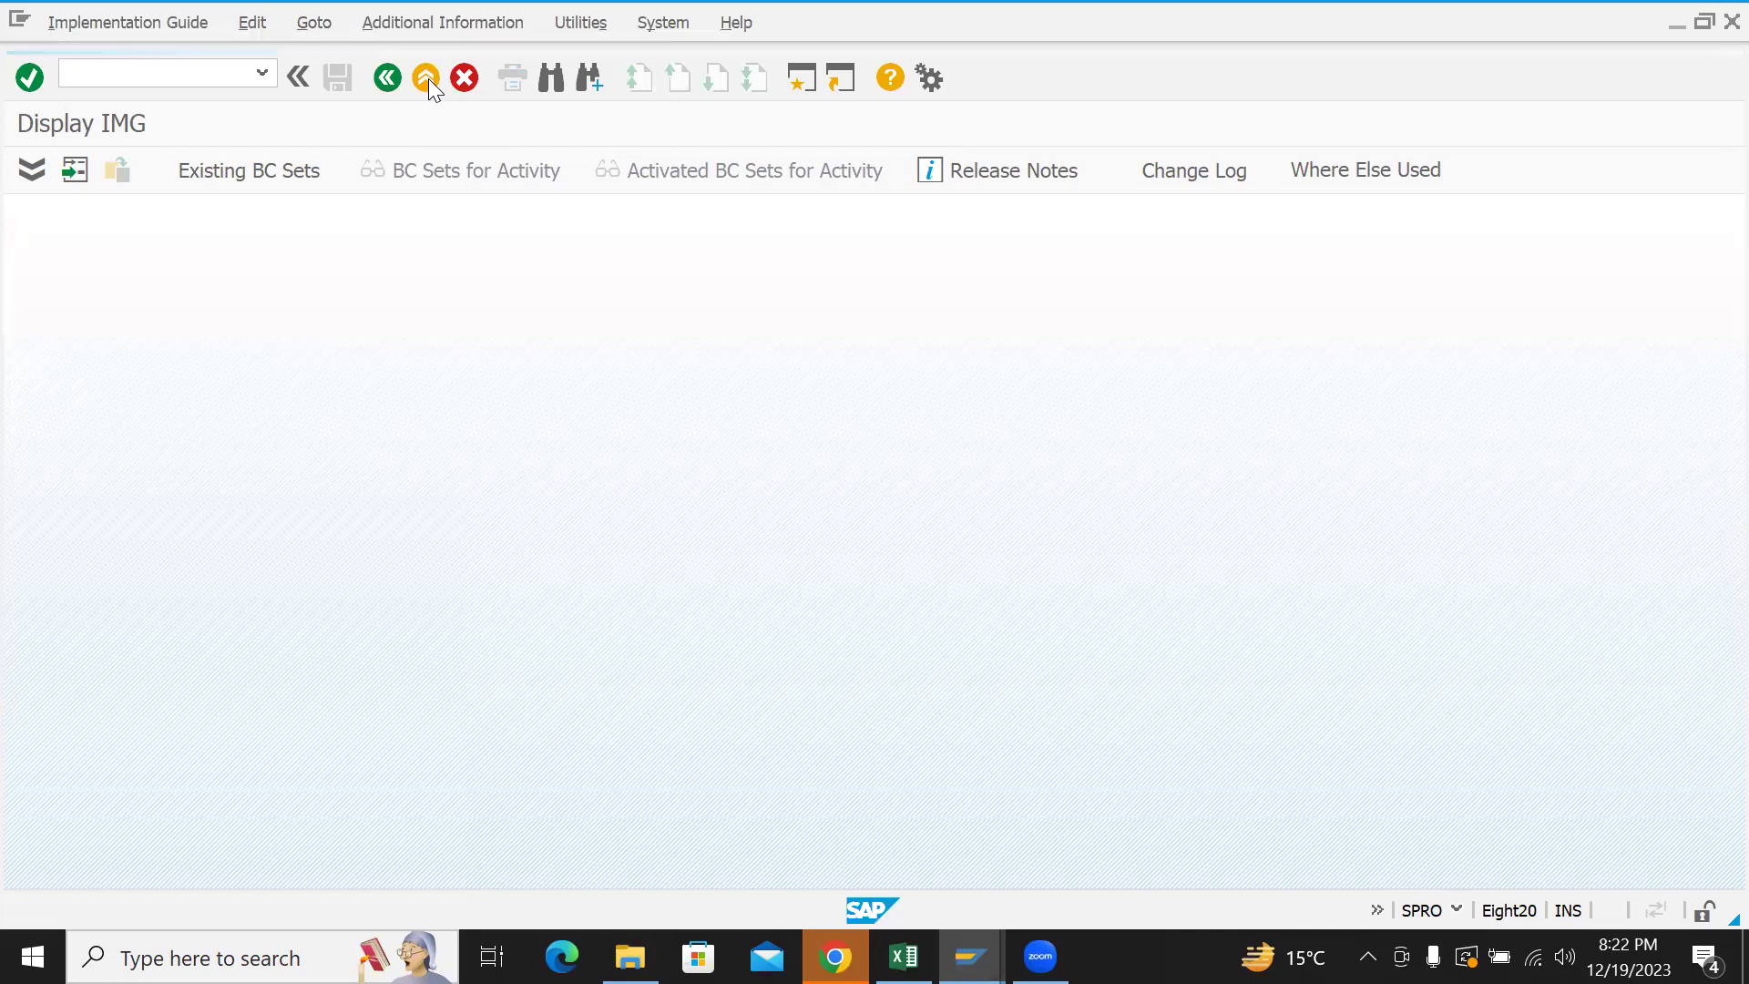
click(428, 78)
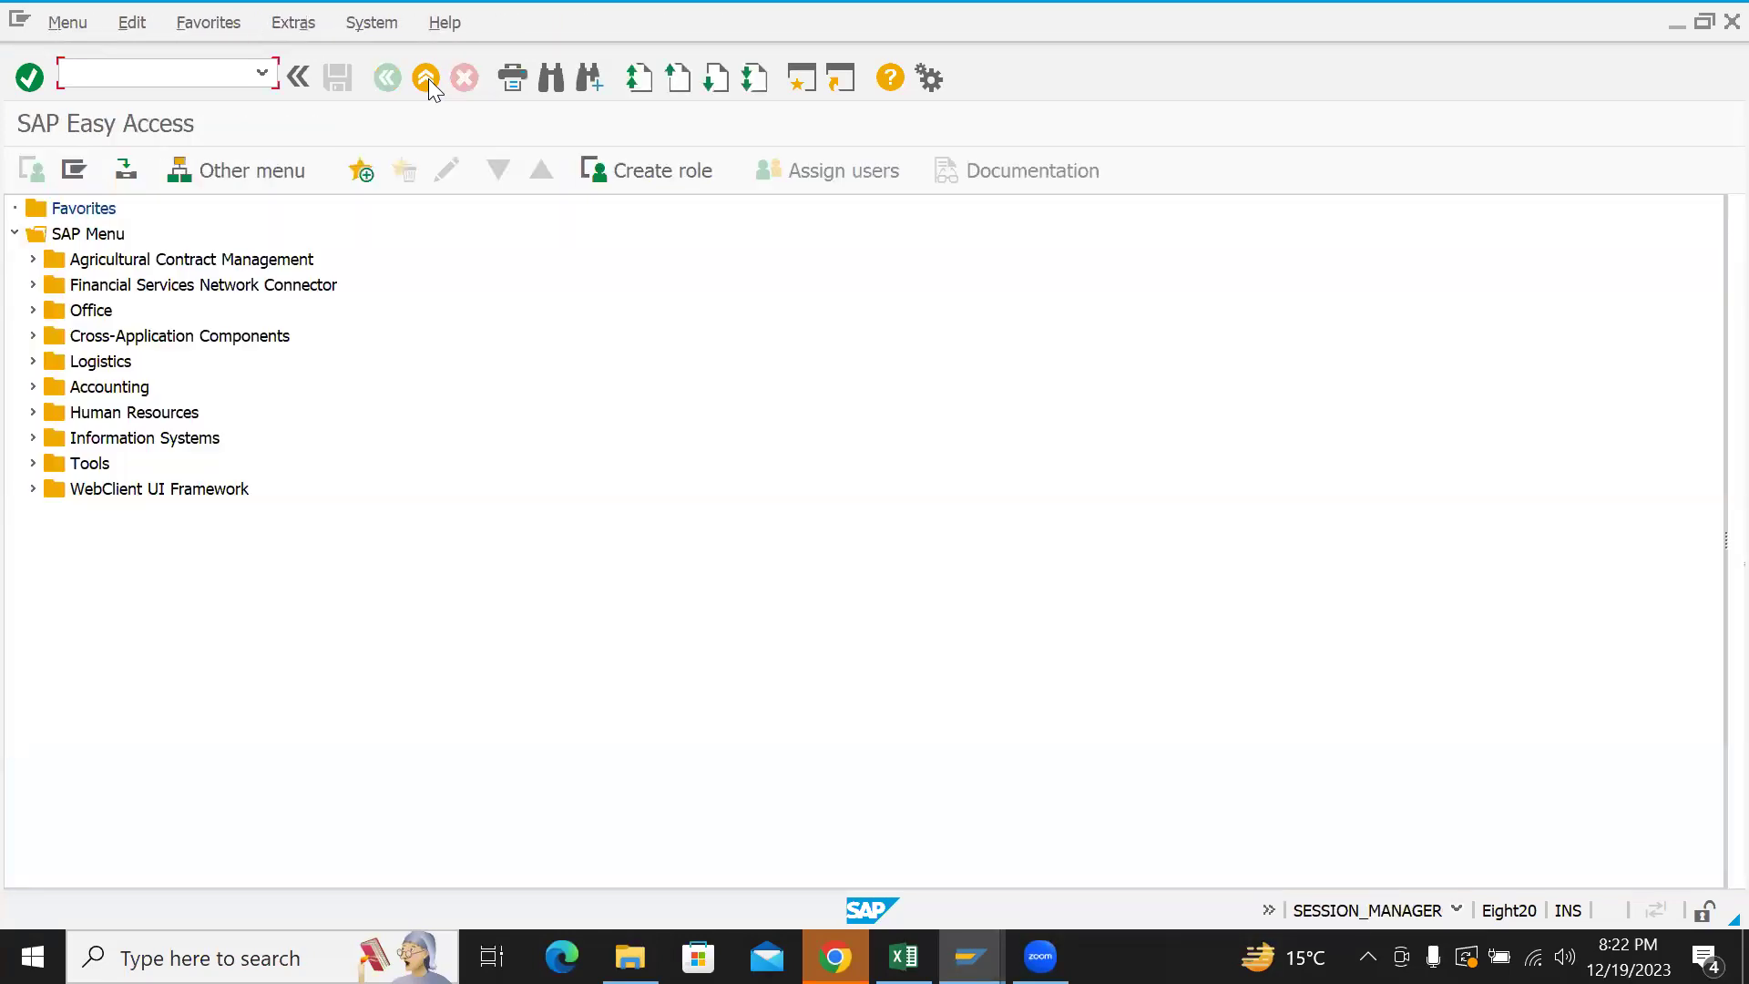